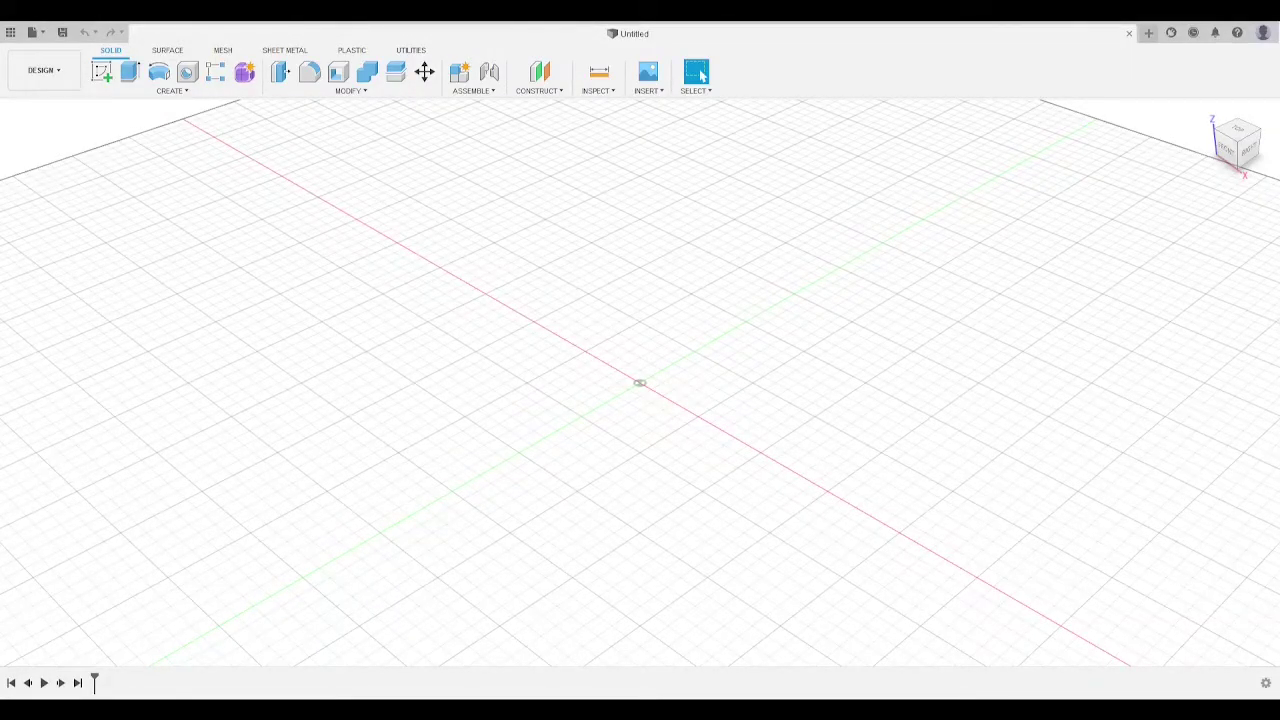
mouse_move(1170, 240)
middle_down()
mouse_move(1200, 170)
mouse_move(1159, 231)
middle_up()
mouse_move(1241, 156)
mouse_down()
mouse_move(1180, 150)
mouse_move(1232, 151)
mouse_move(1240, 168)
mouse_up()
middle_drag(793, 276, 905, 259)
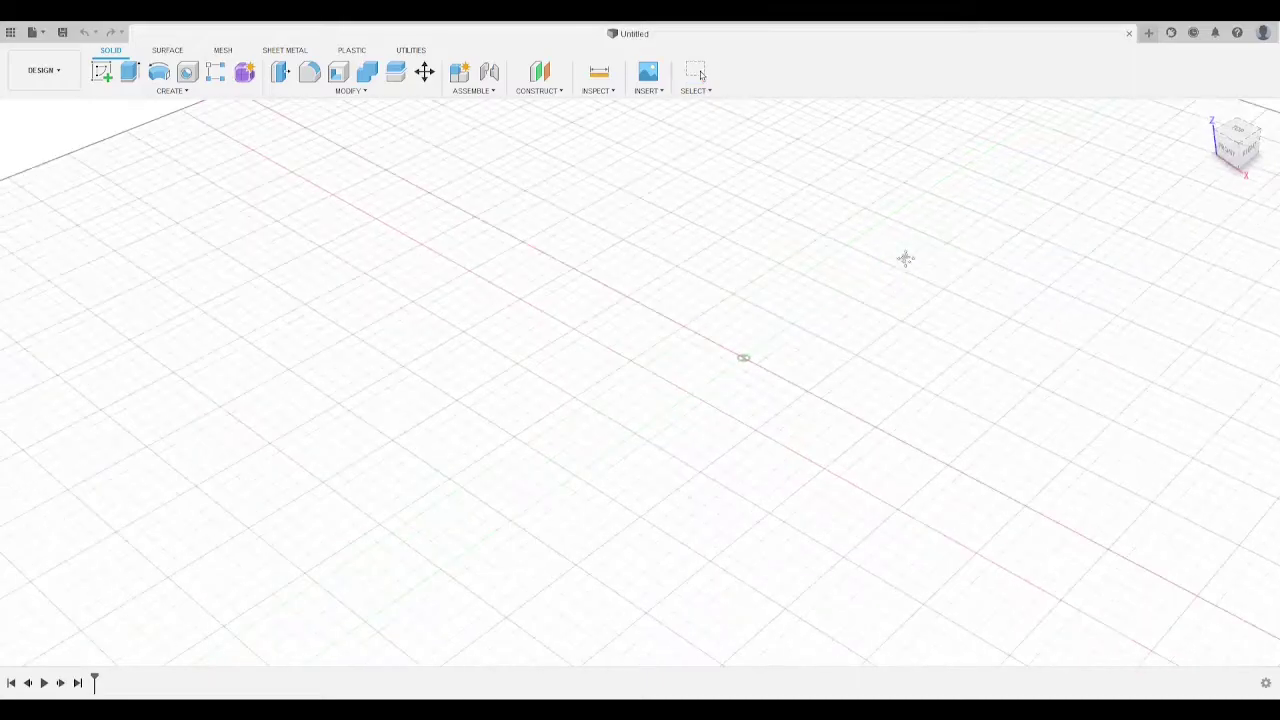
drag(905, 258, 797, 309)
key(Escape)
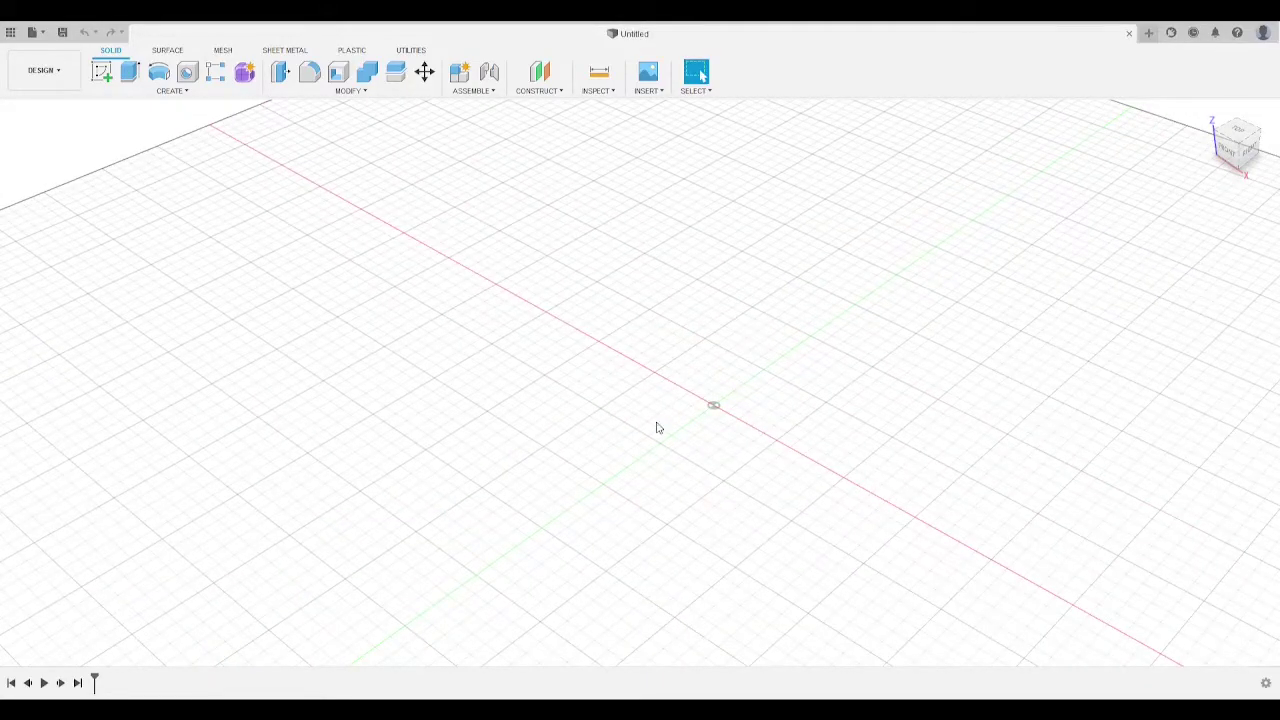
middle_drag(808, 444, 695, 413)
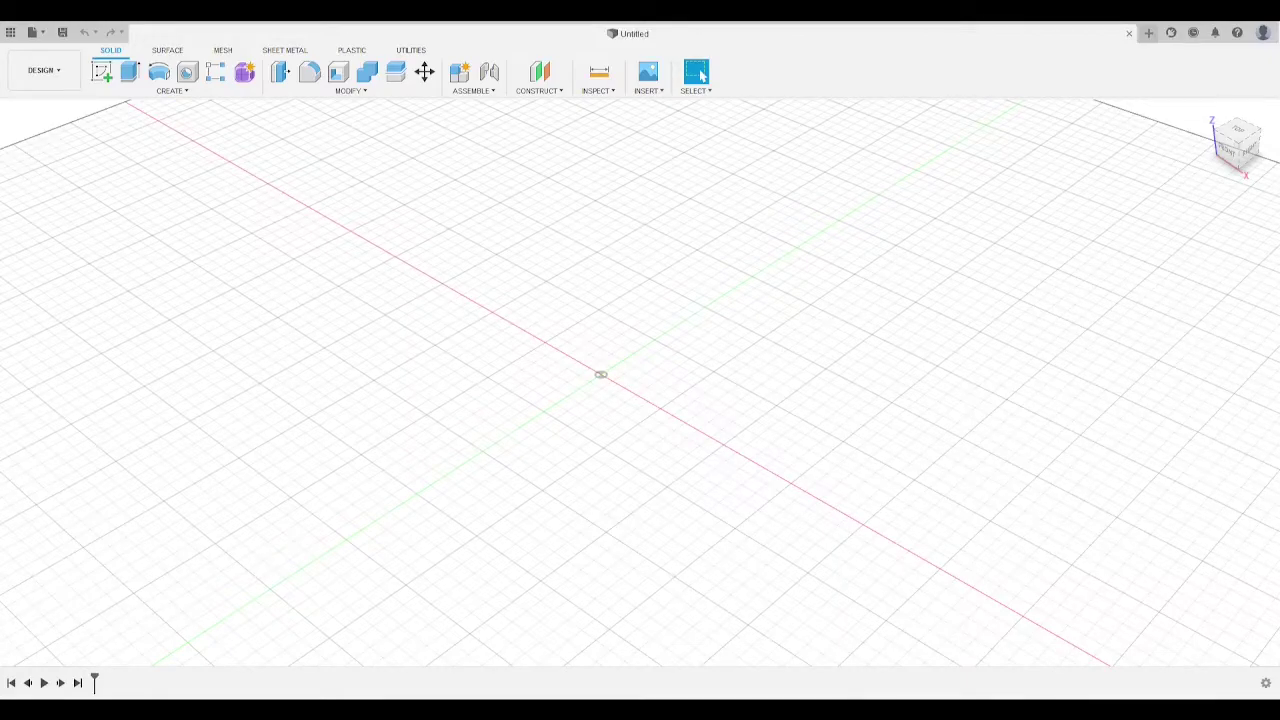
middle_drag(441, 302, 543, 318)
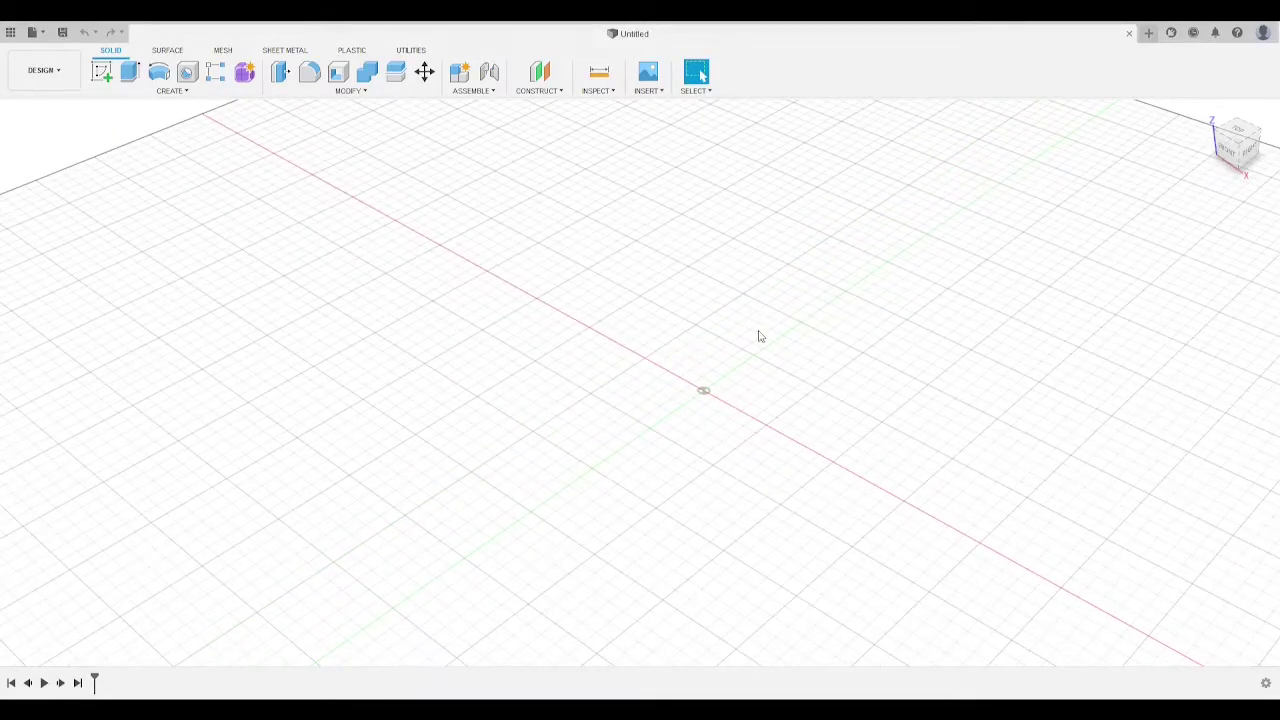
scroll(752, 357, down, 1)
scroll(764, 358, up, 2)
scroll(721, 379, up, 3)
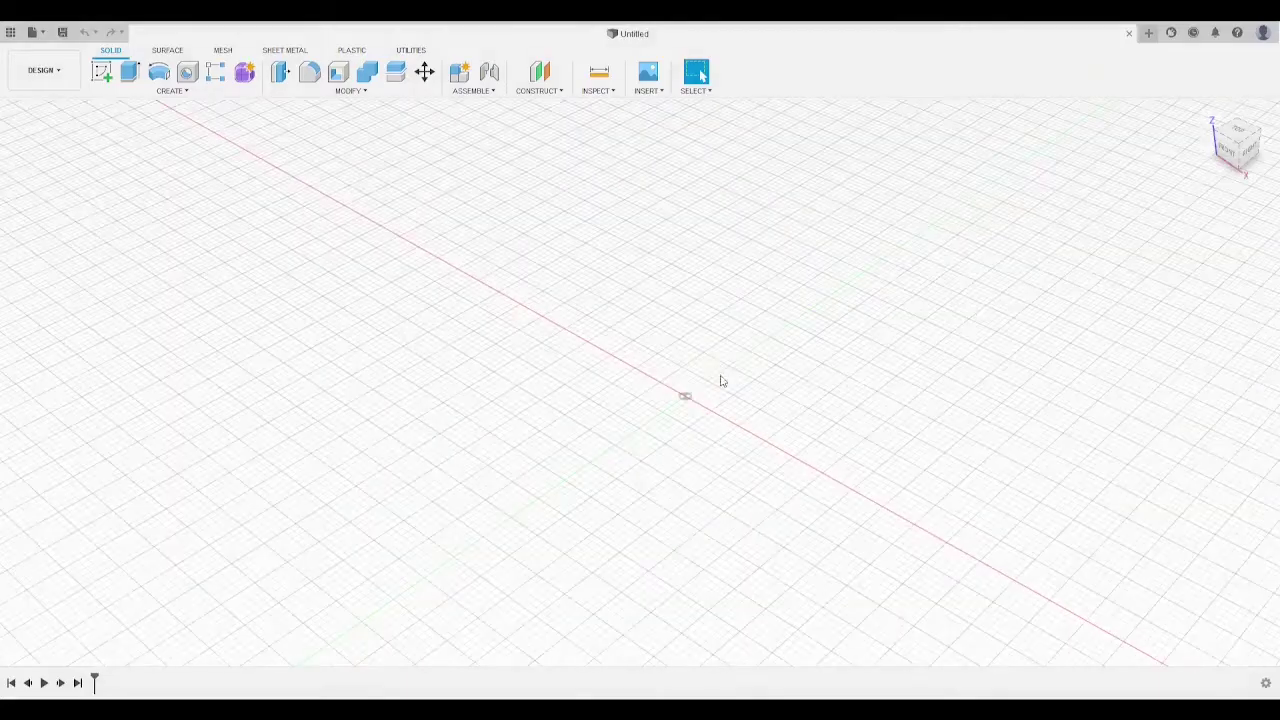
scroll(673, 404, up, 4)
scroll(698, 409, down, 4)
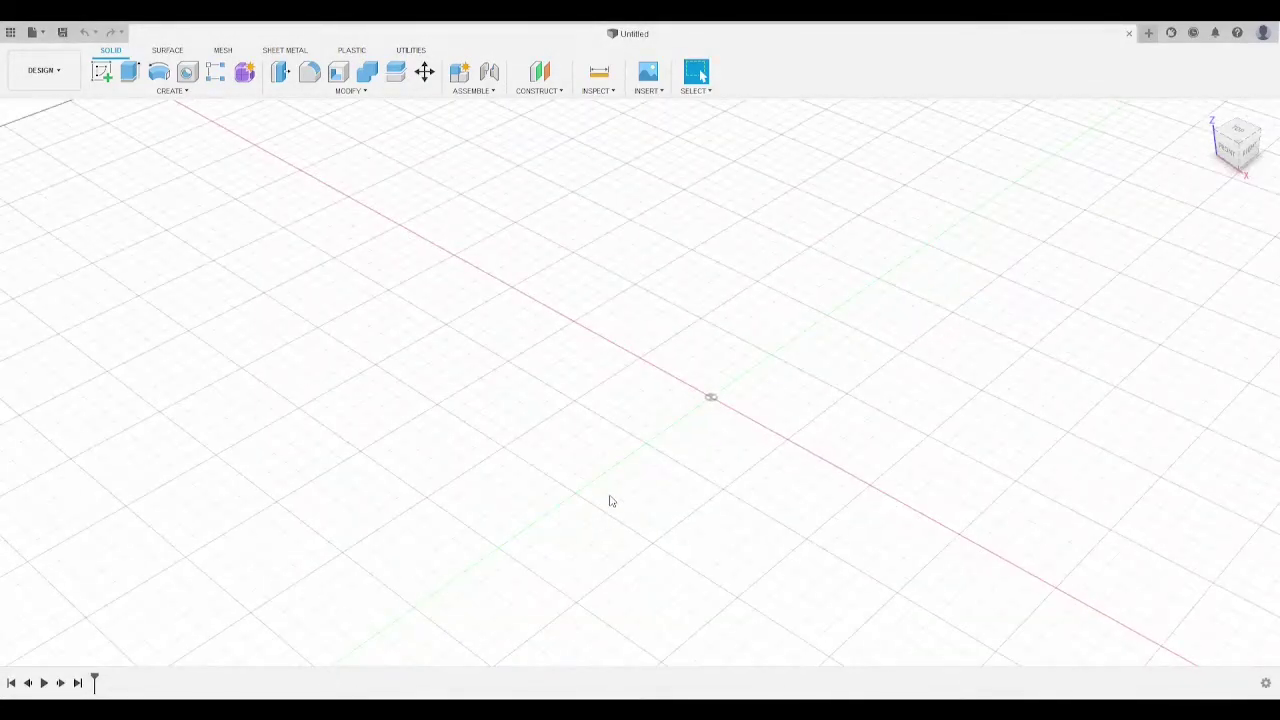
middle_drag(609, 500, 707, 396)
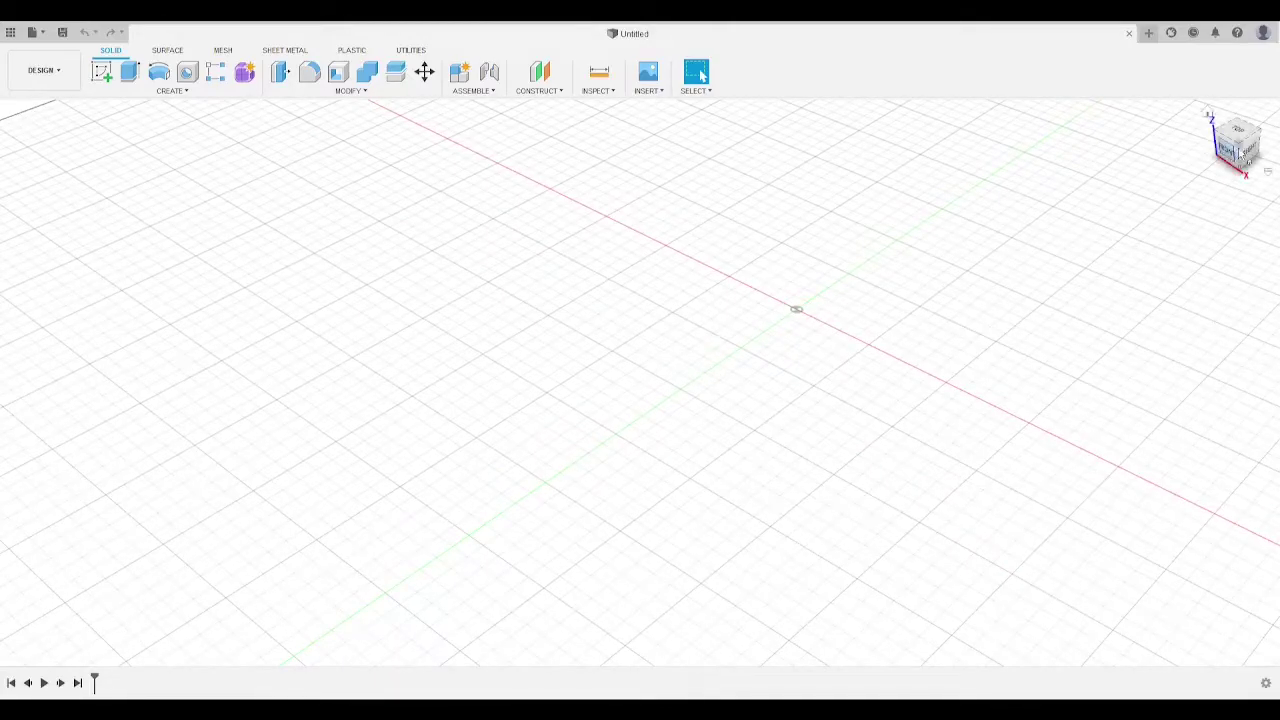
mouse_move(1238, 148)
mouse_down()
mouse_move(1214, 128)
mouse_move(1209, 146)
mouse_move(1234, 160)
mouse_up()
middle_drag(1117, 244, 1040, 267)
shift+middle_drag(914, 366, 1034, 288)
drag(1239, 145, 1252, 155)
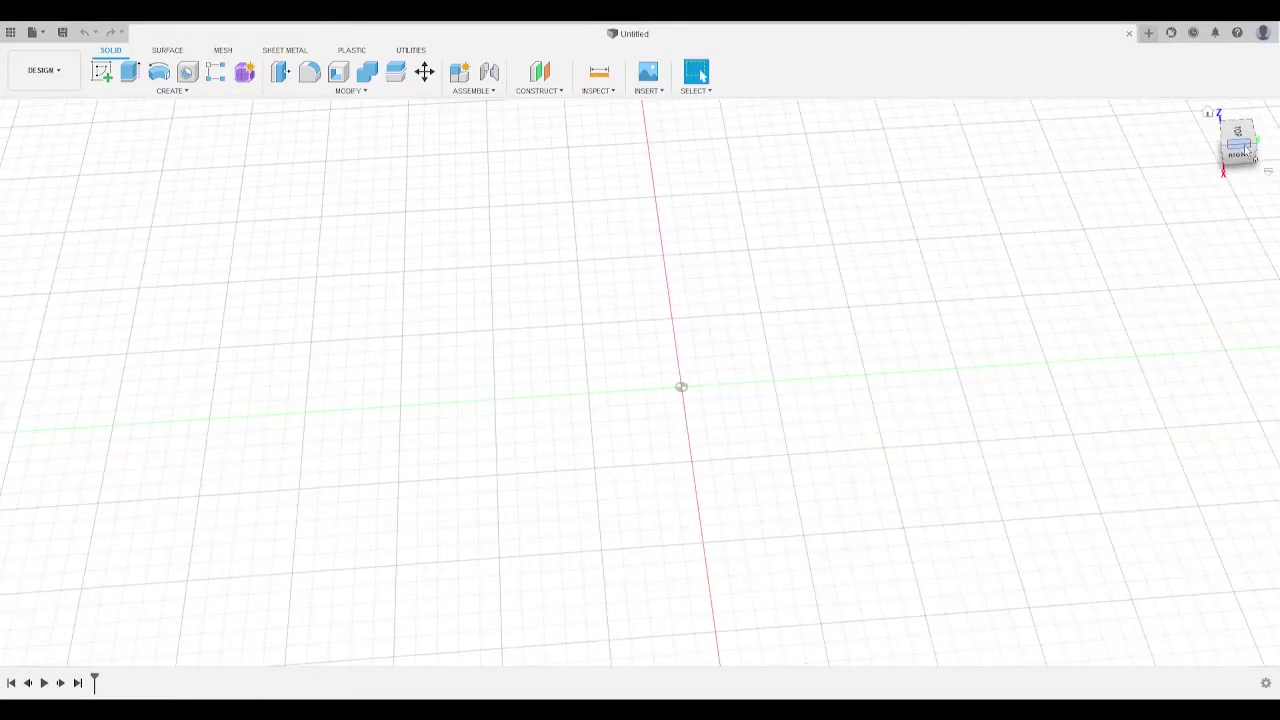
click(1245, 147)
click(1255, 145)
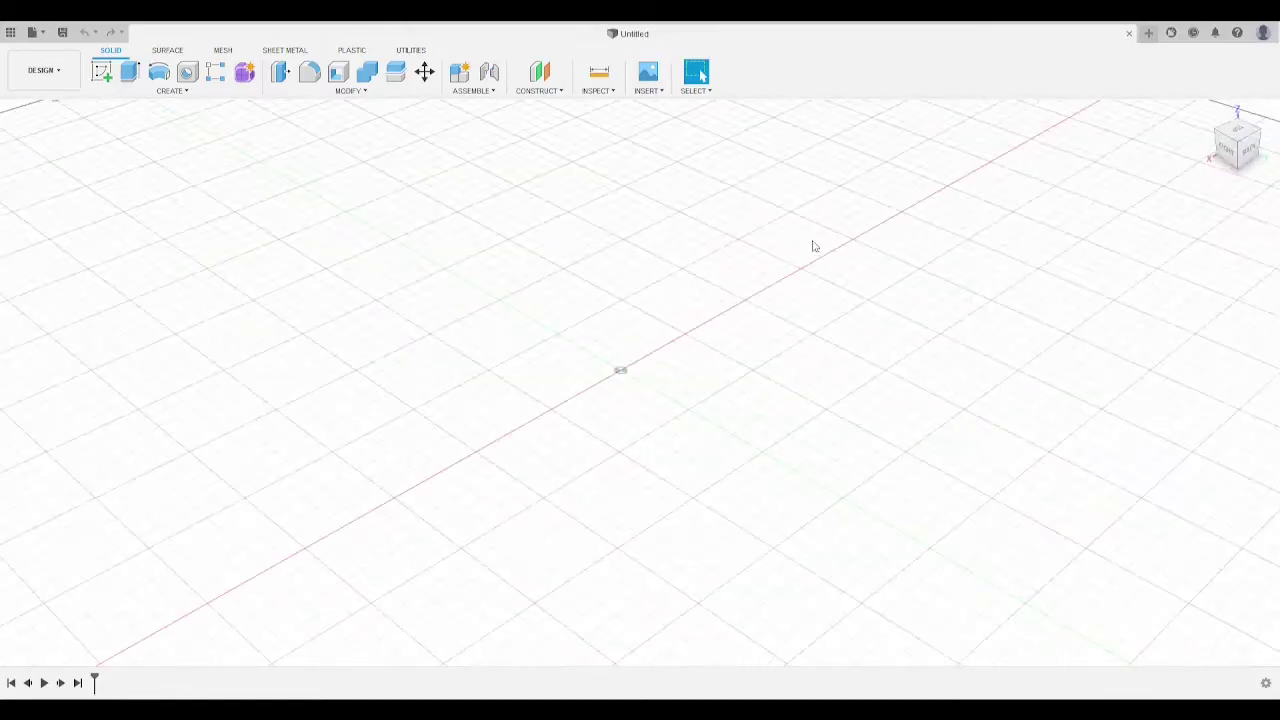
mouse_move(814, 246)
shift+middle_down()
mouse_move(911, 223)
mouse_move(831, 237)
shift+middle_up()
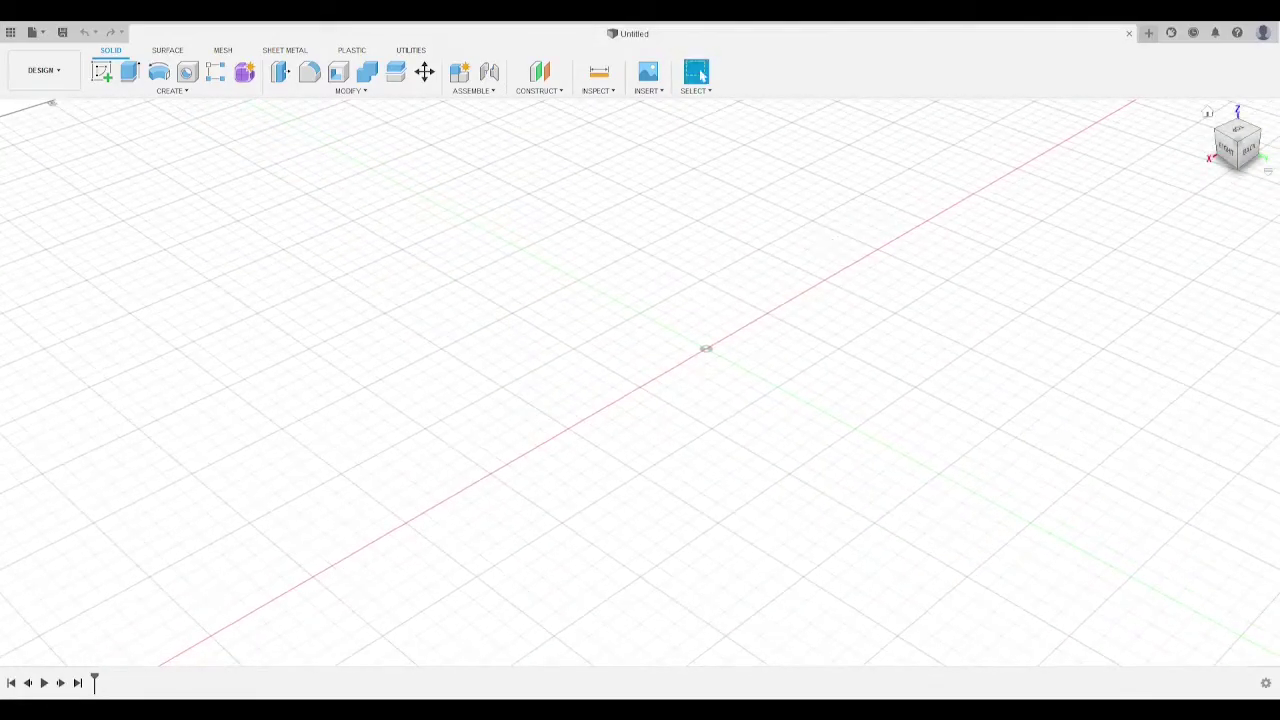
drag(1240, 144, 1152, 167)
middle_drag(925, 232, 1071, 267)
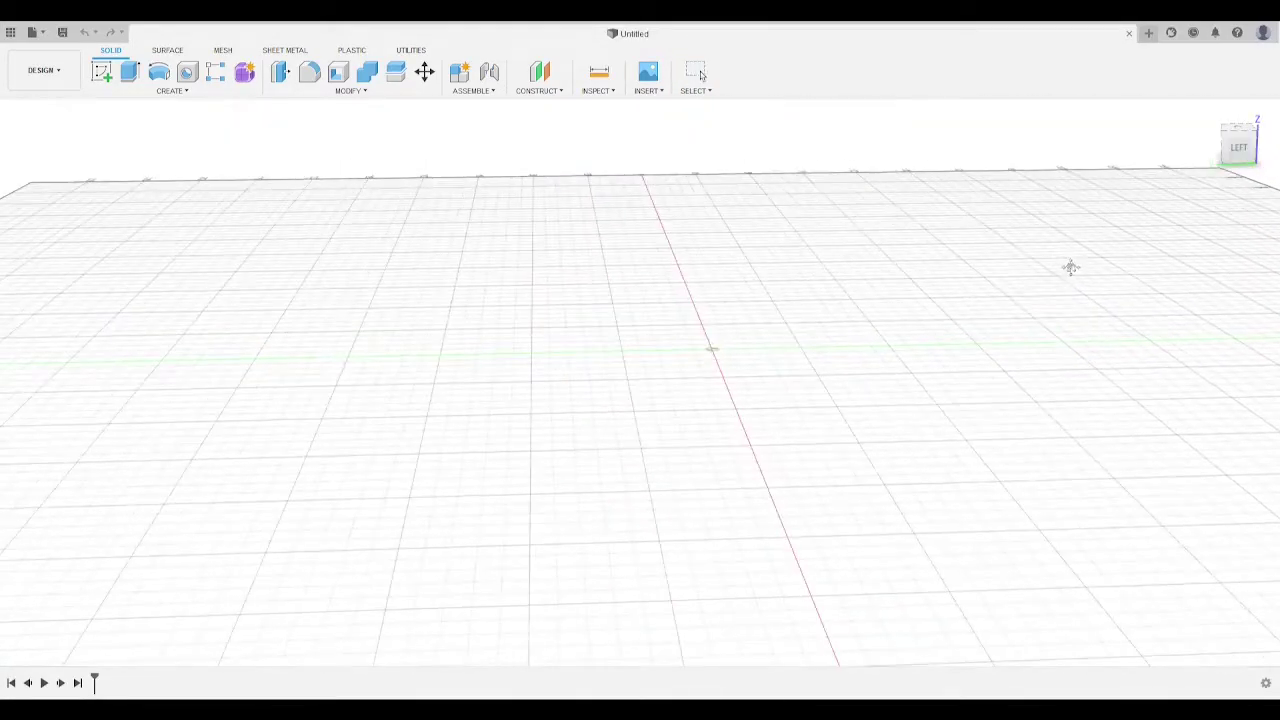
drag(1239, 150, 1194, 188)
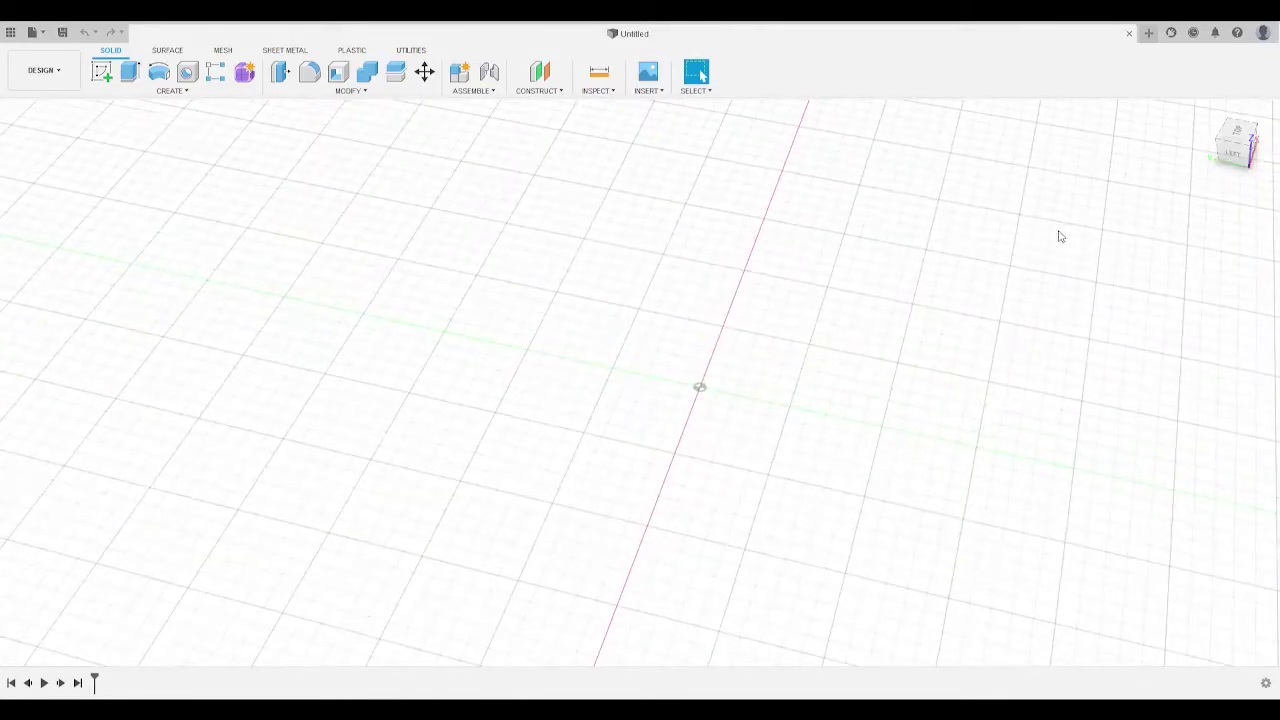
shift+middle_drag(1060, 236, 975, 228)
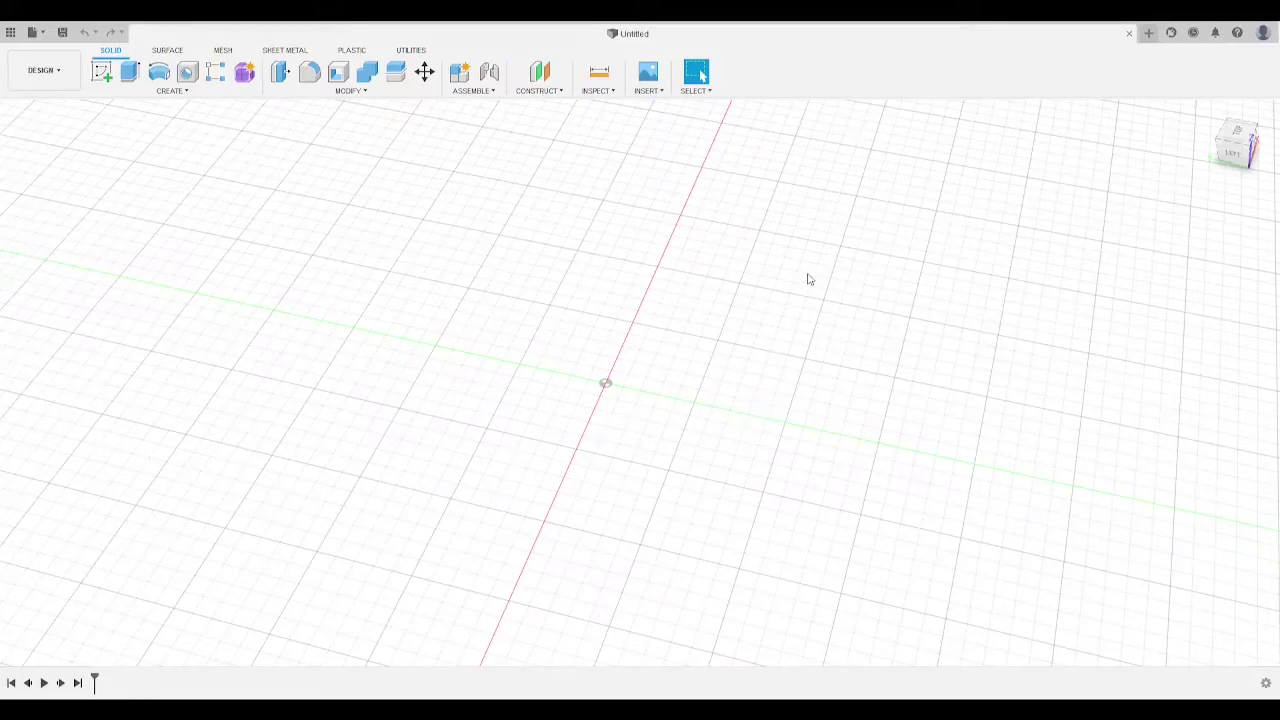
drag(1198, 143, 1165, 146)
middle_drag(632, 260, 770, 275)
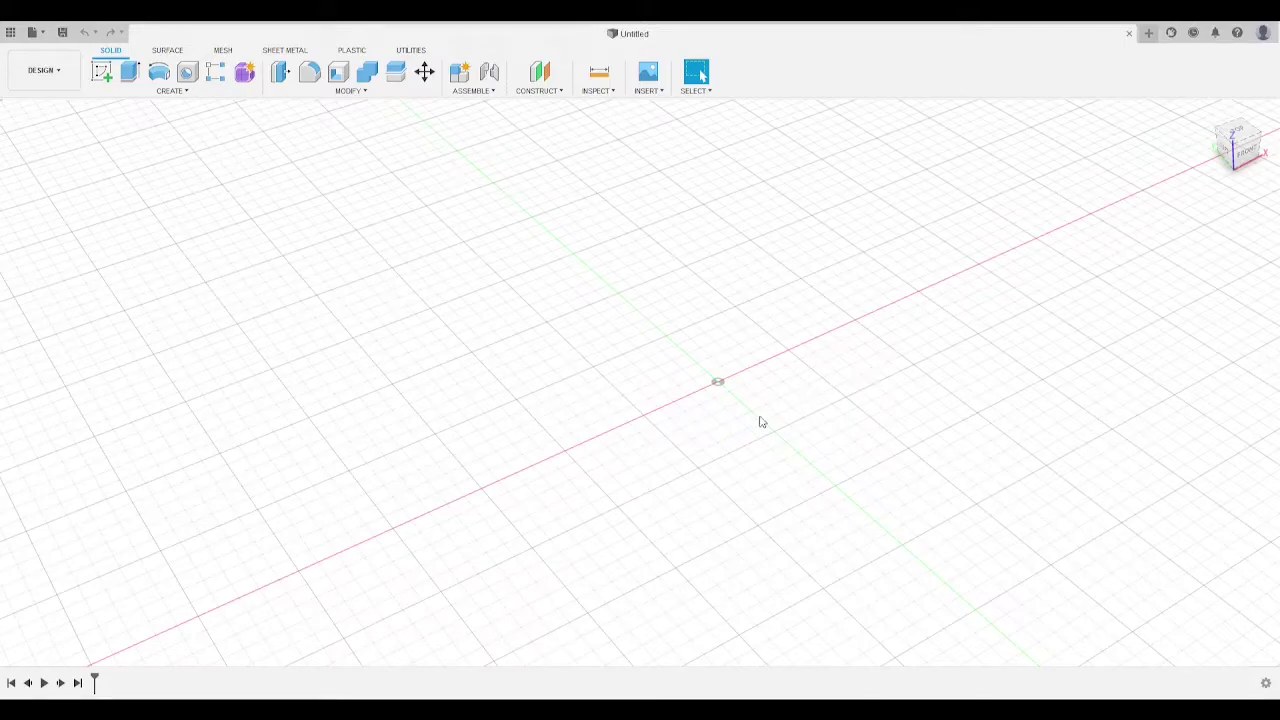
Step: Start a new sketch on the vertical YZ origin plane
drag(1243, 153, 1134, 171)
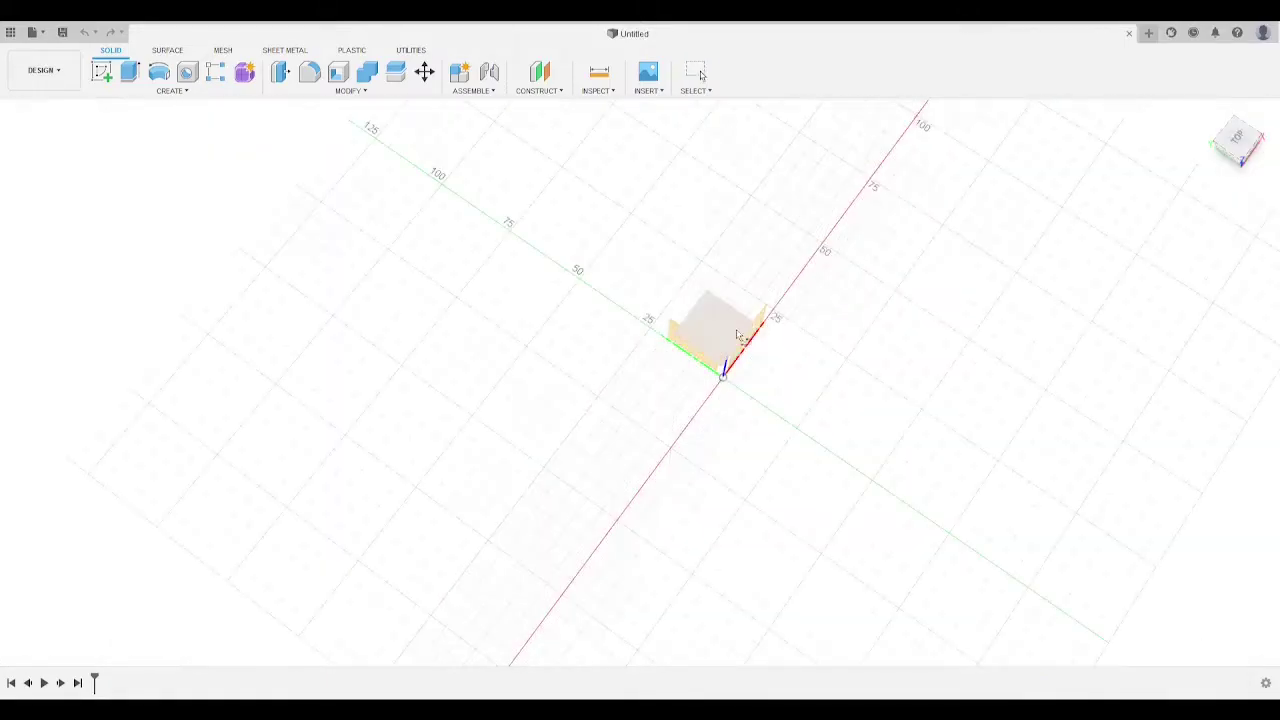
click(751, 334)
drag(1113, 104, 1236, 148)
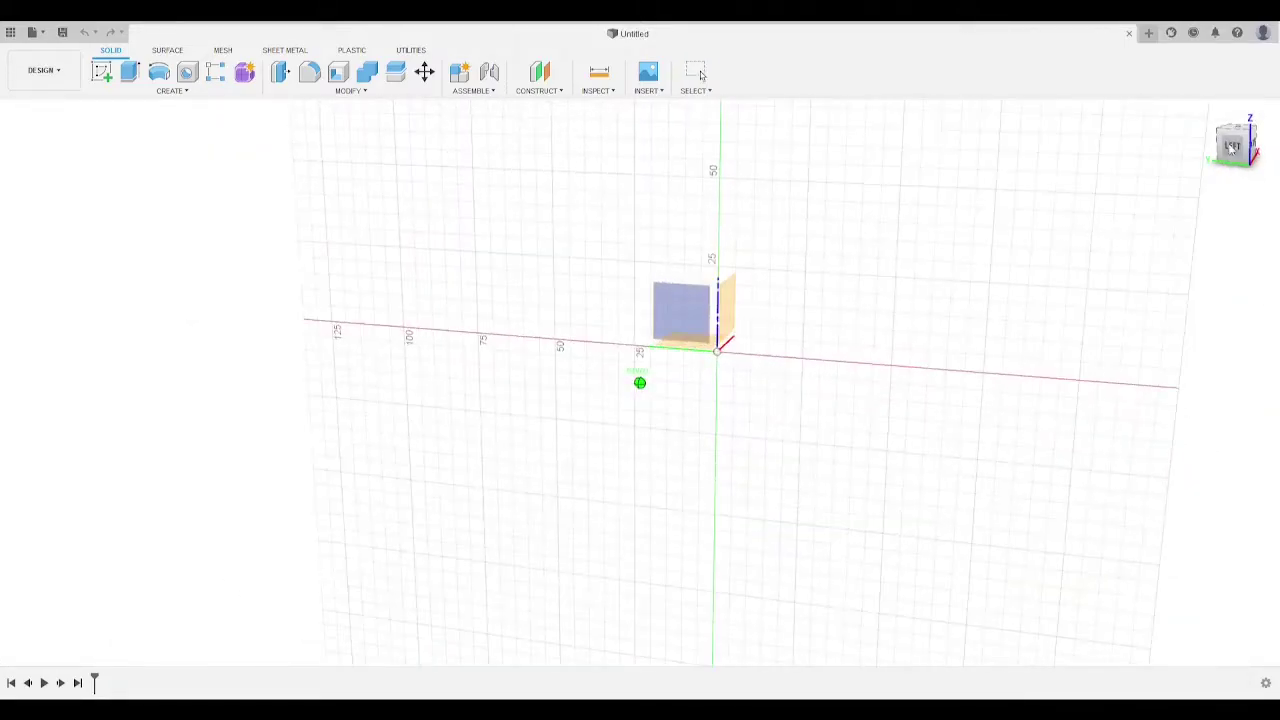
click(683, 298)
click(685, 298)
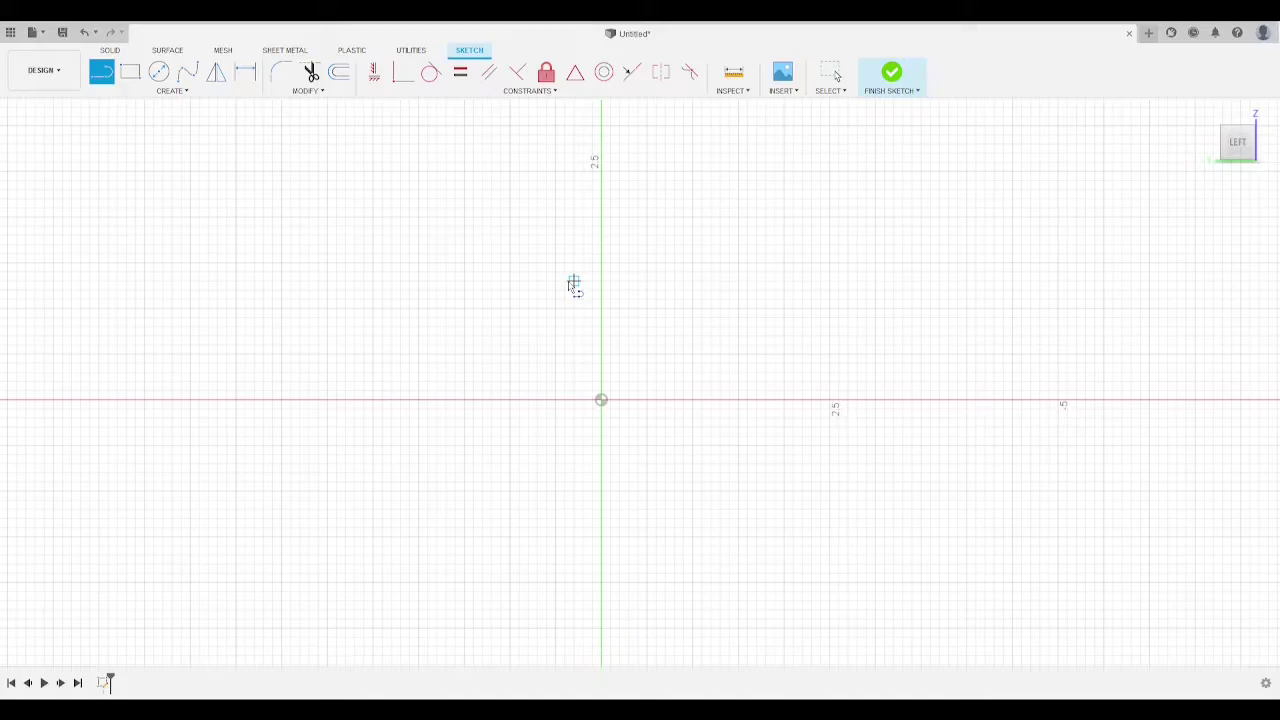
Step: Sketch a circle with a diameter of 10 centred on the origin
key(c)
click(601, 400)
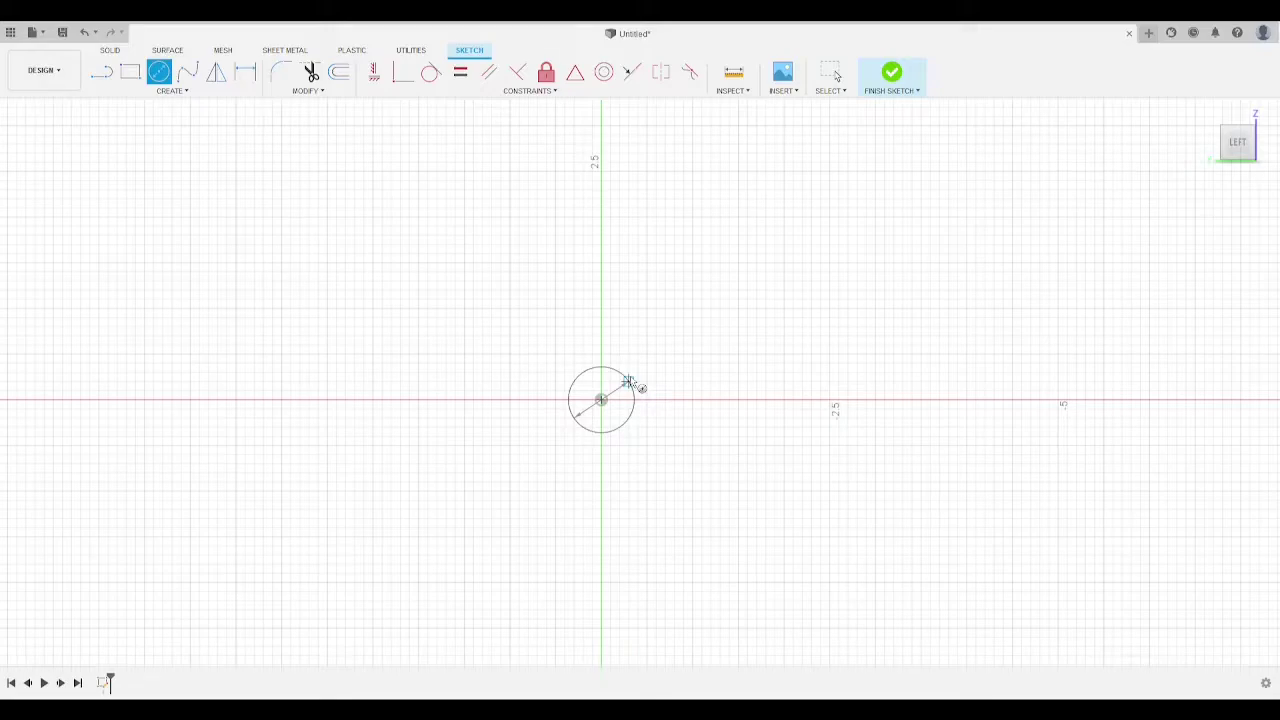
scroll(629, 382, down, 1)
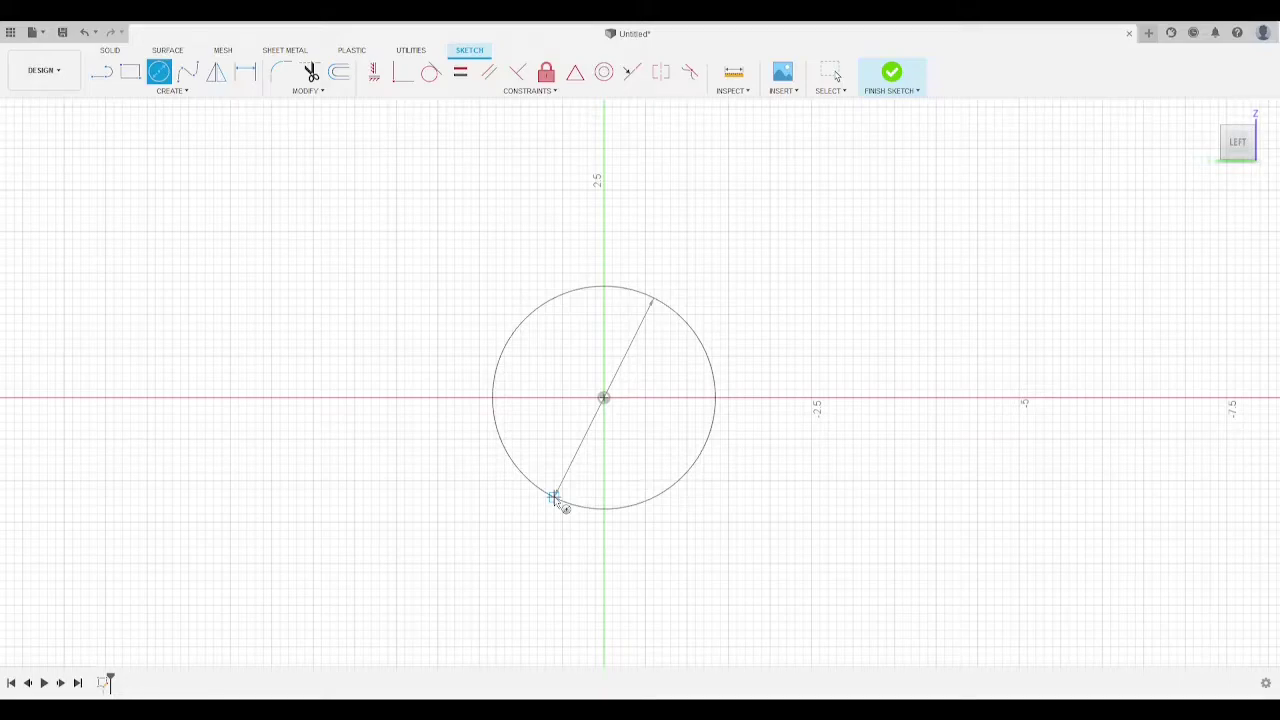
text(10)
key(Return)
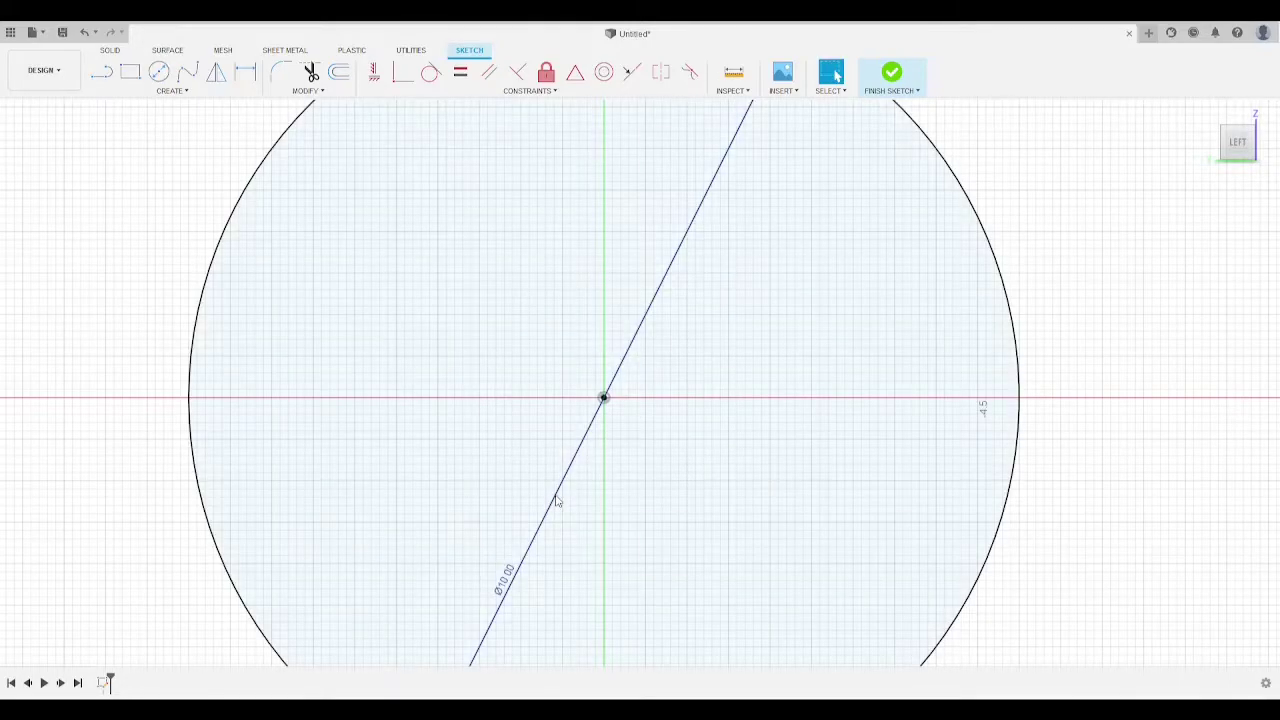
scroll(557, 498, up, 3)
scroll(770, 475, down, 7)
mouse_move(1050, 390)
middle_down()
mouse_move(958, 295)
mouse_move(931, 307)
middle_up()
scroll(891, 306, up, 1)
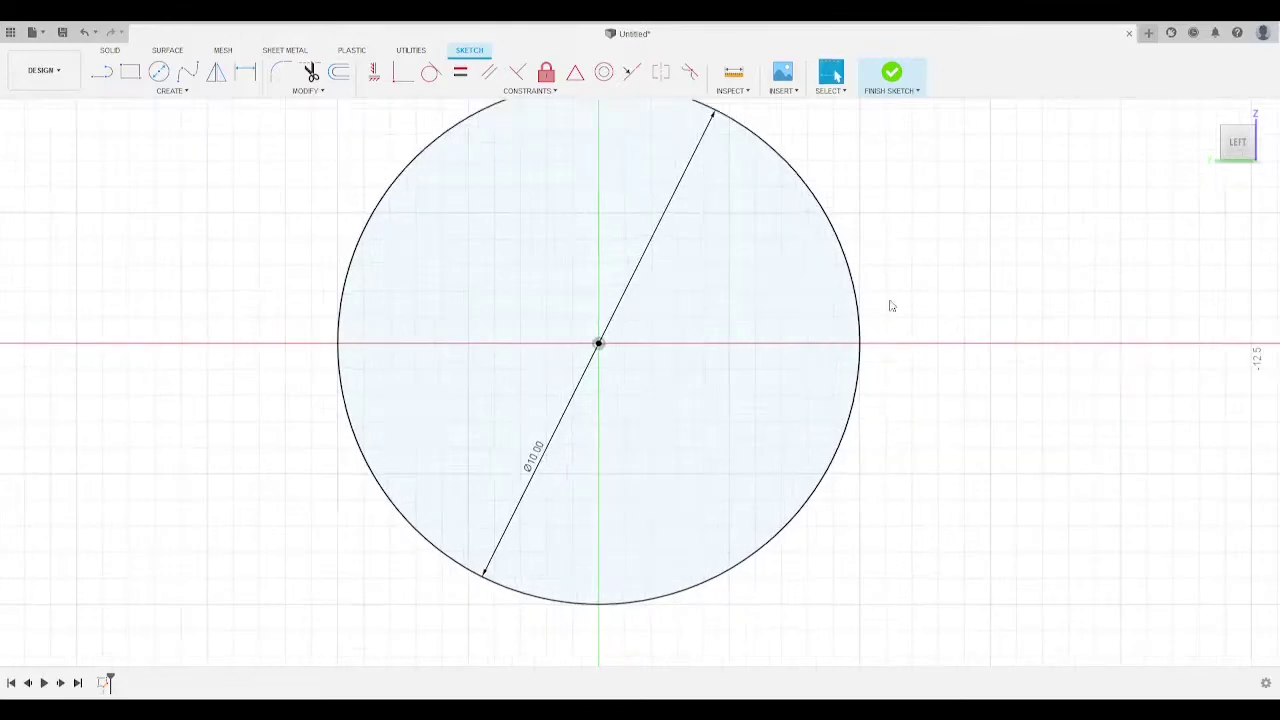
scroll(930, 351, down, 4)
middle_drag(1064, 364, 820, 411)
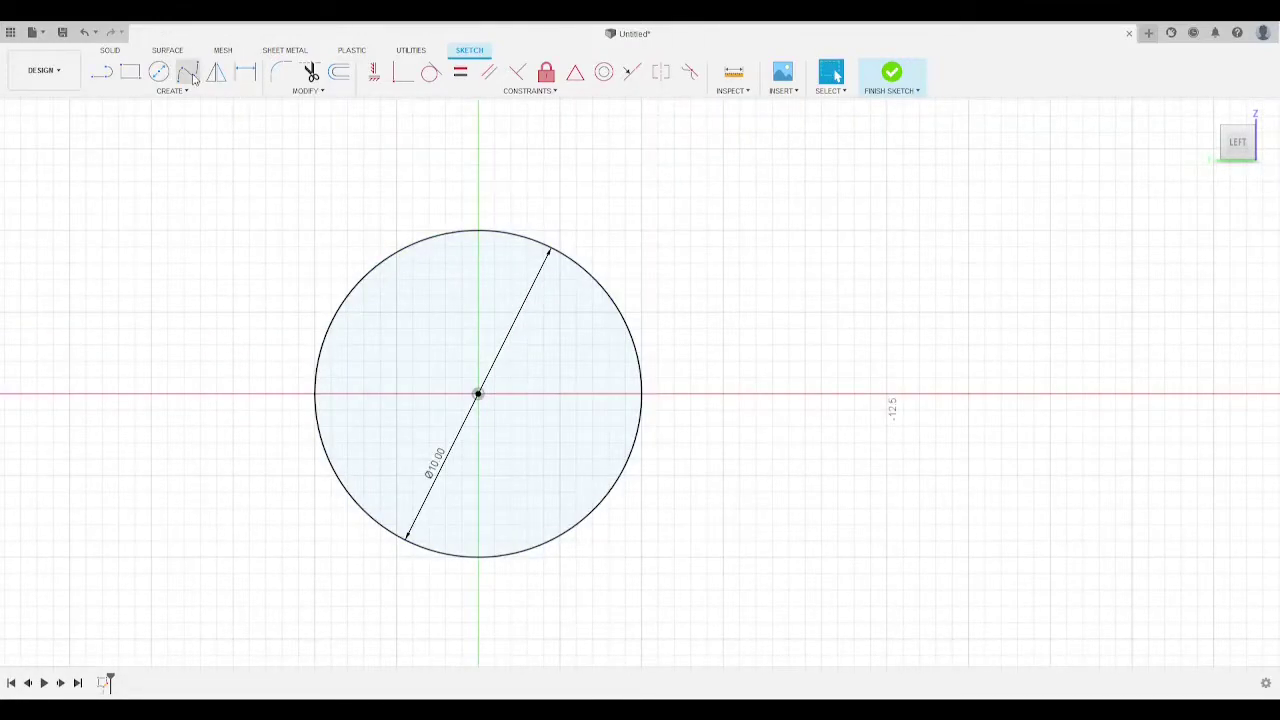
middle_drag(945, 387, 680, 357)
scroll(650, 357, down, 2)
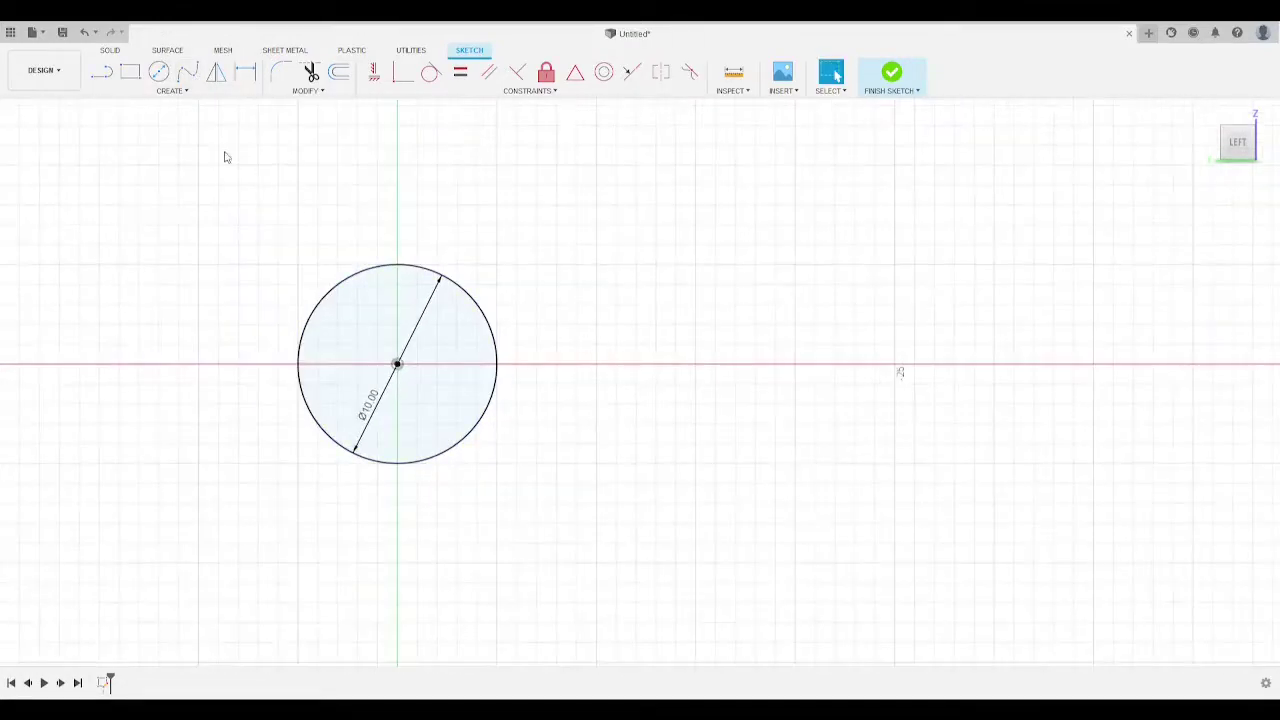
click(101, 72)
click(397, 364)
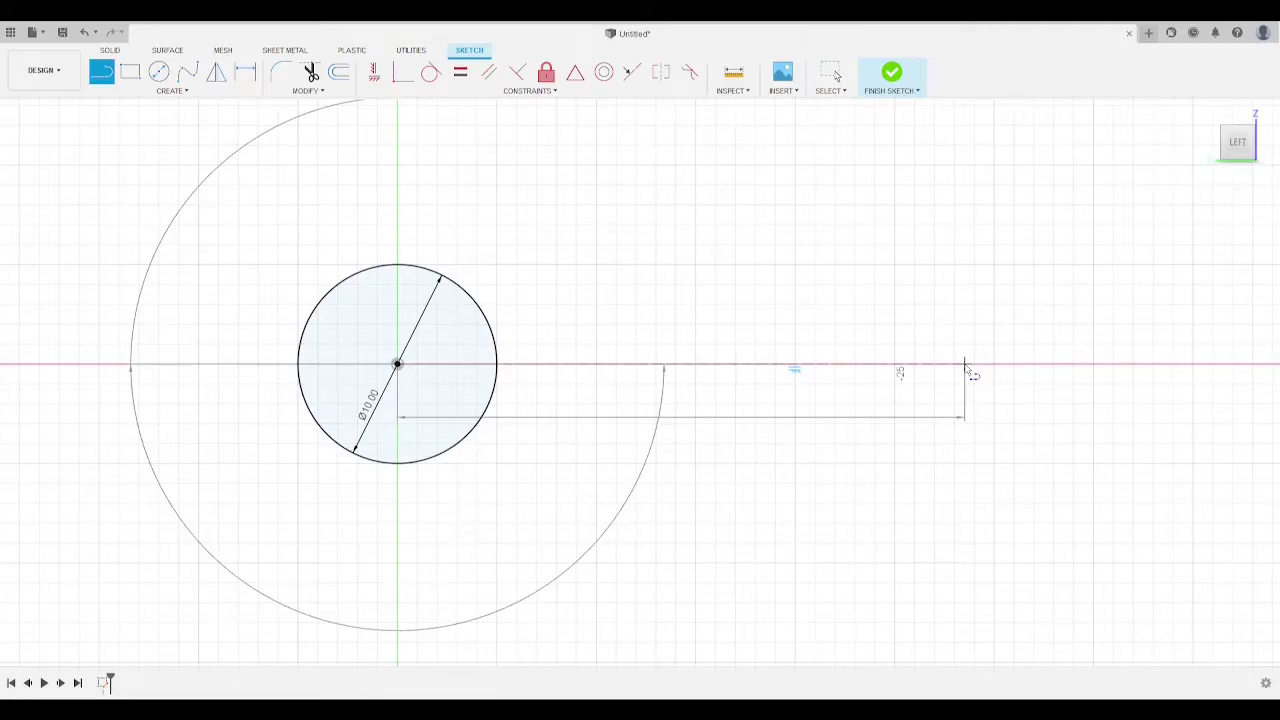
mouse_move(1243, 142)
mouse_down()
mouse_move(1120, 158)
mouse_move(1136, 188)
mouse_move(1148, 182)
mouse_up()
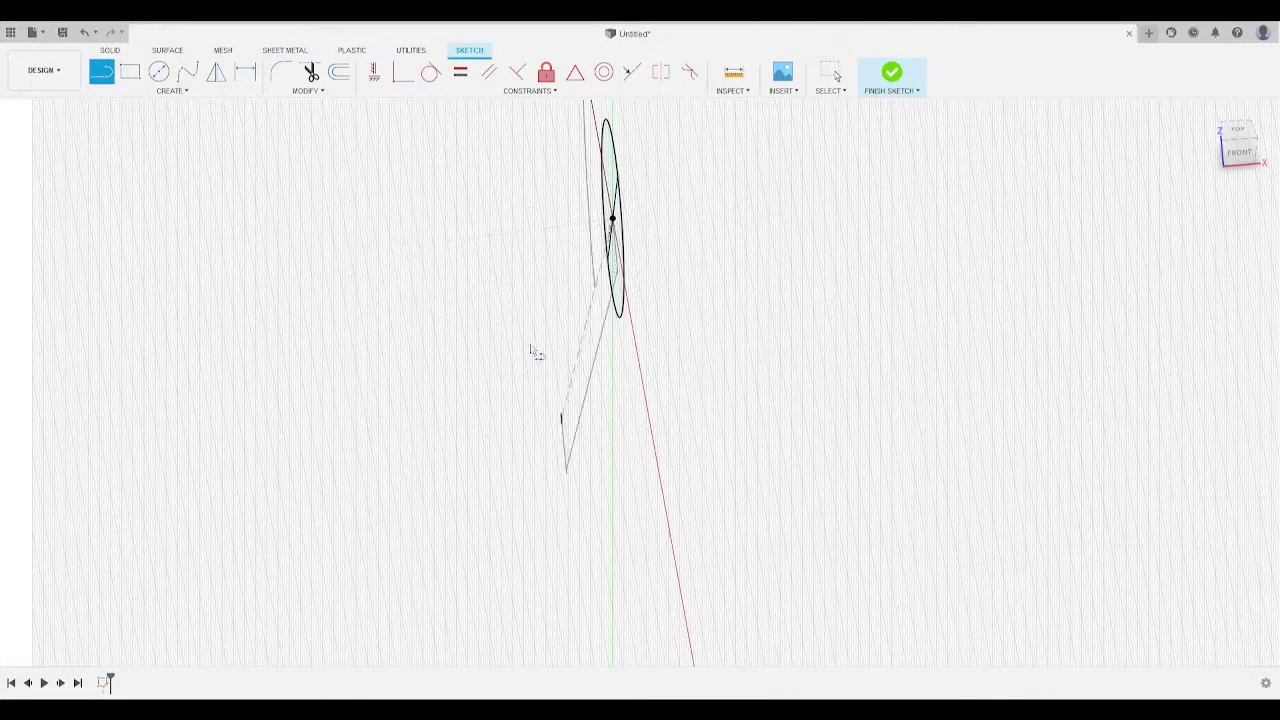
mouse_move(1238, 150)
mouse_down()
mouse_move(1263, 148)
mouse_move(1242, 150)
mouse_up()
click(1240, 150)
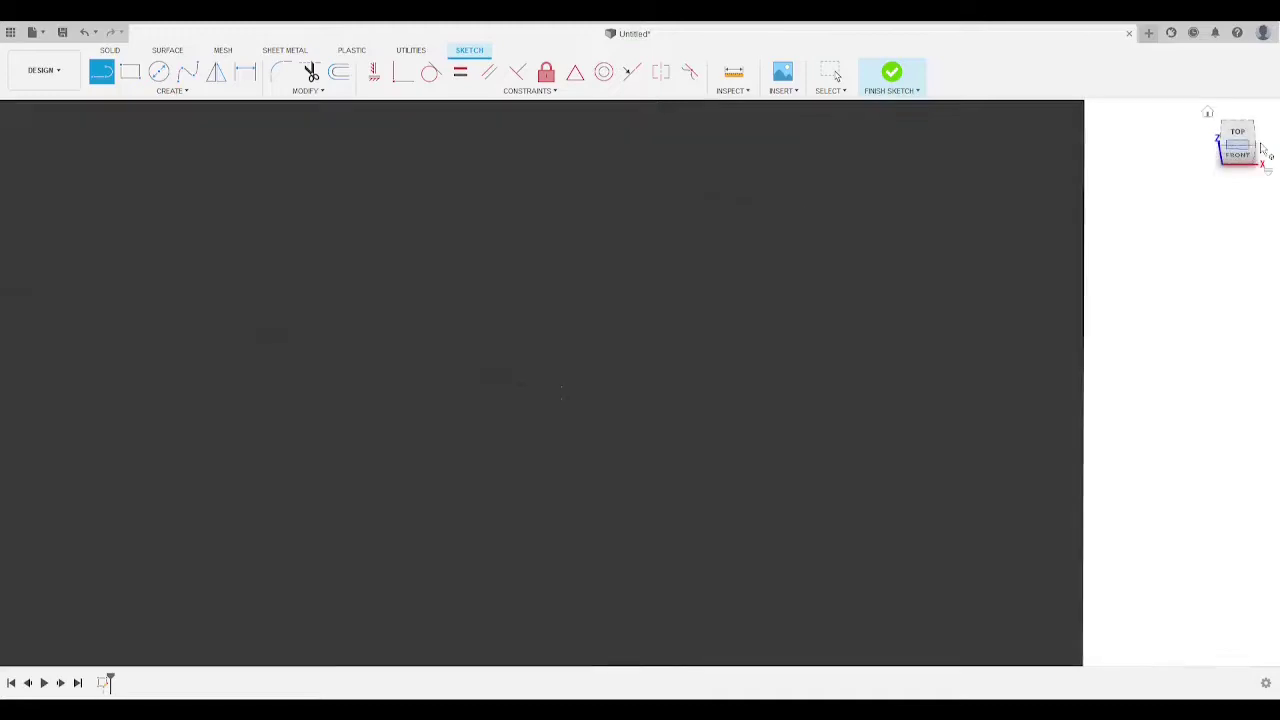
drag(1247, 152, 1263, 143)
key(Escape)
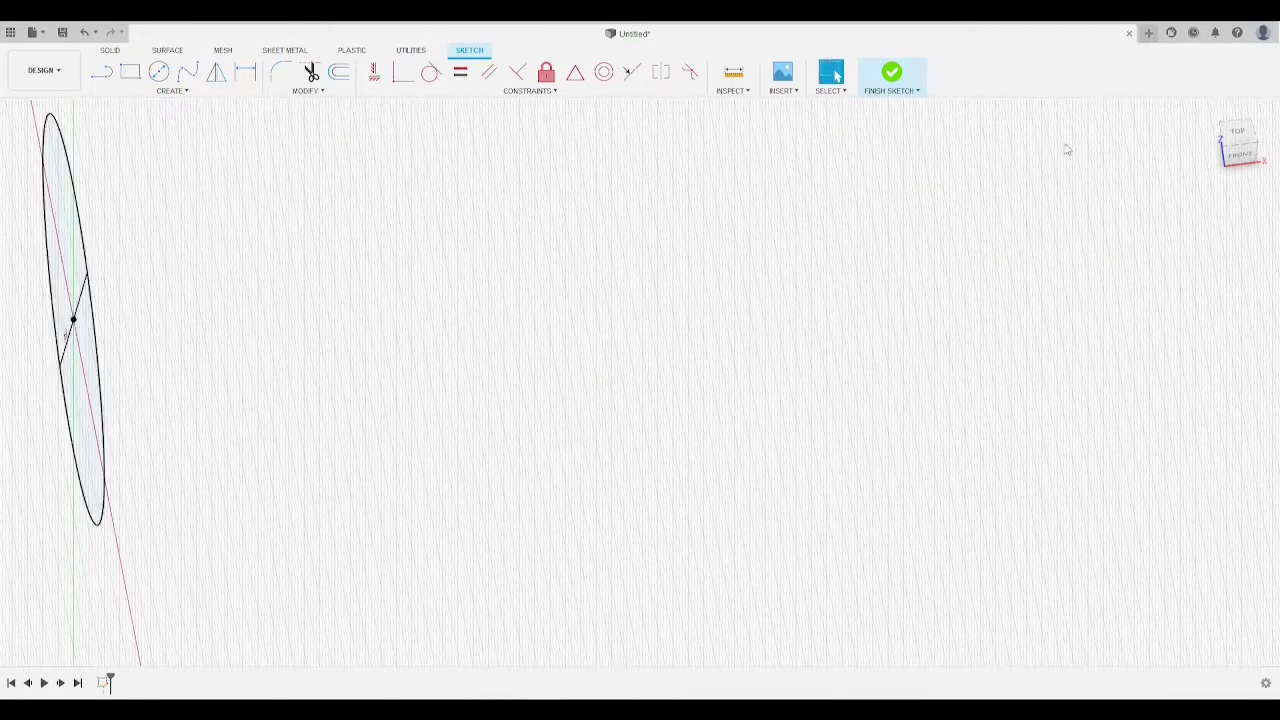
middle_drag(449, 283, 779, 265)
drag(657, 272, 819, 281)
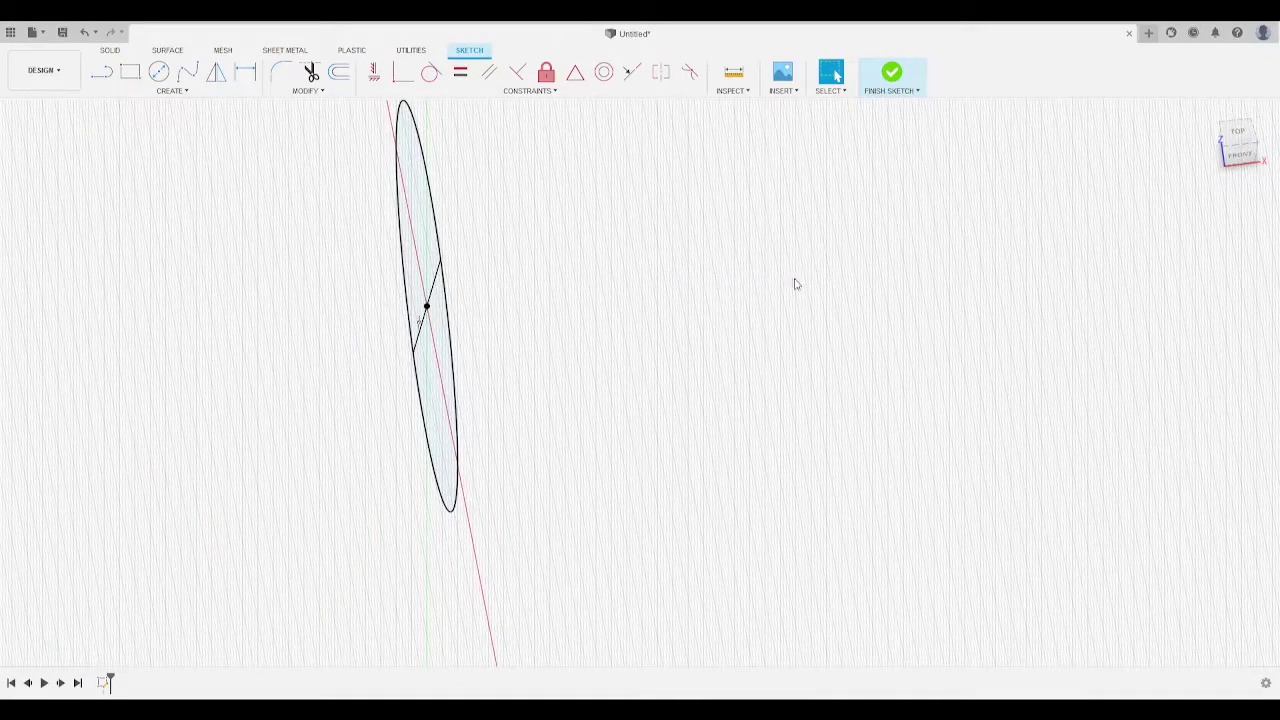
middle_drag(719, 250, 841, 241)
mouse_move(1246, 150)
mouse_down()
mouse_move(1254, 143)
mouse_move(1216, 162)
mouse_up()
click(1230, 152)
shift+middle_drag(640, 382, 655, 380)
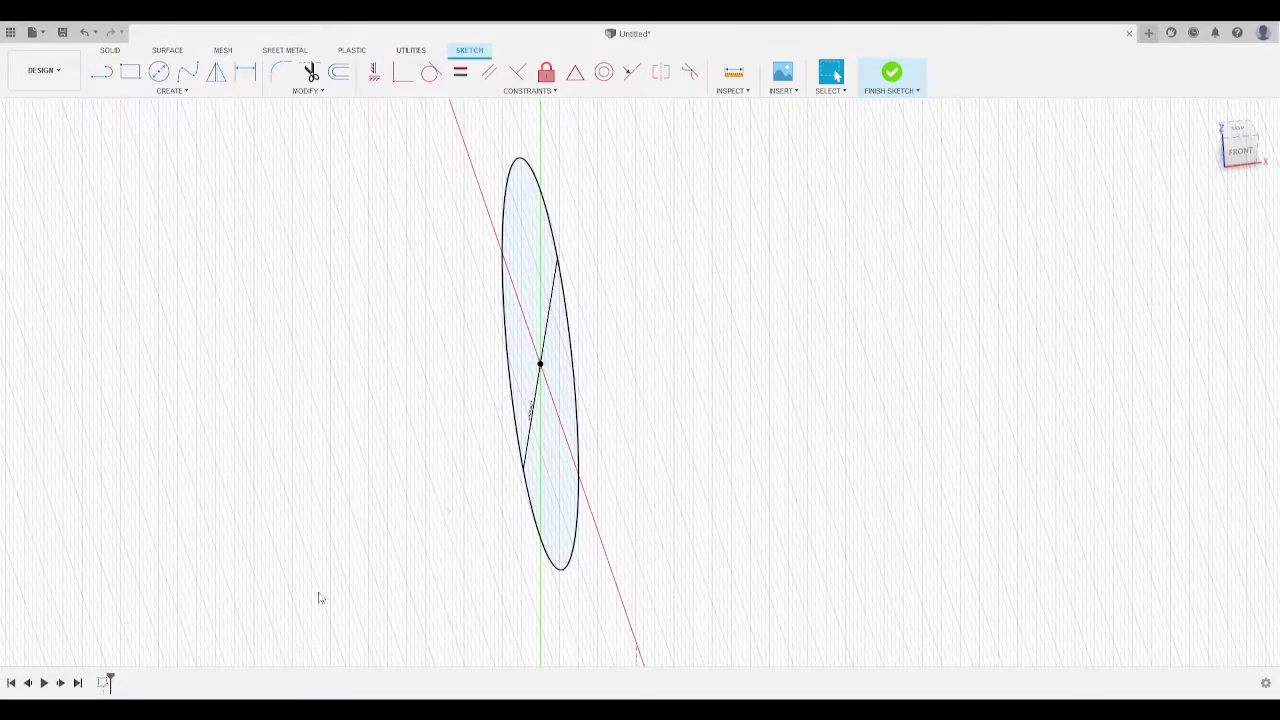
mouse_move(1226, 150)
mouse_down()
mouse_move(1245, 148)
mouse_move(1234, 148)
mouse_up()
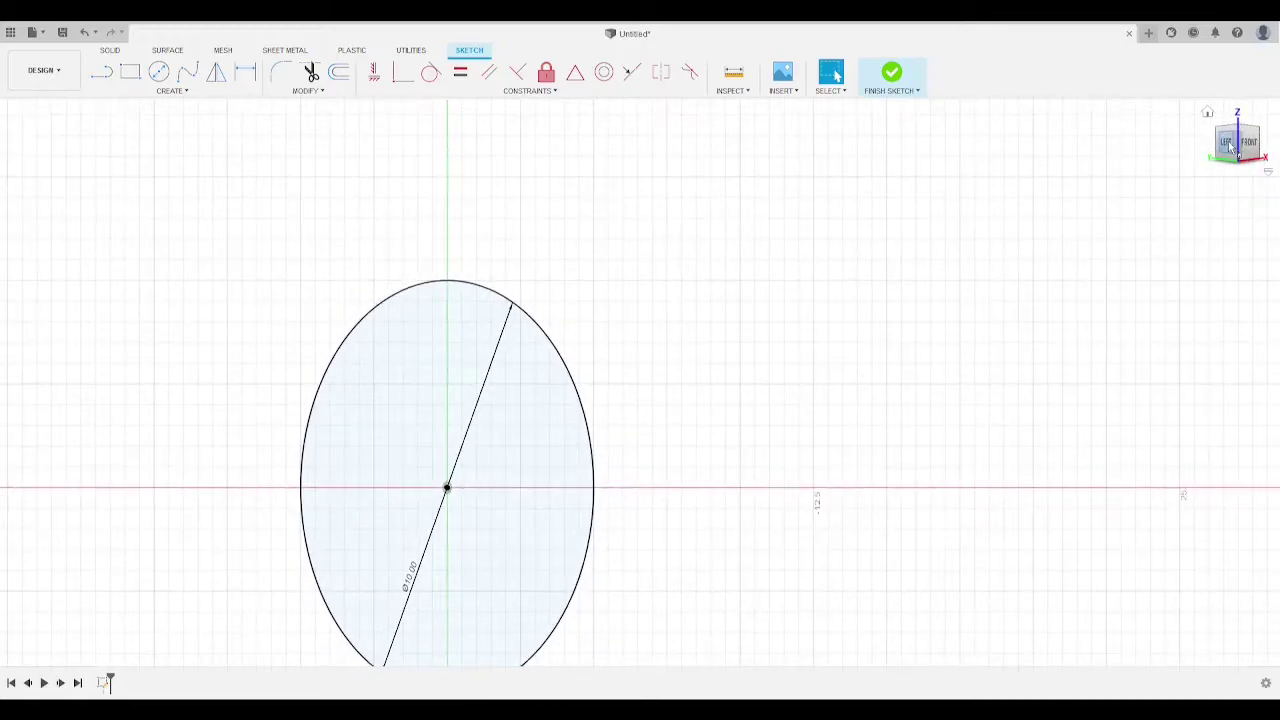
click(1232, 148)
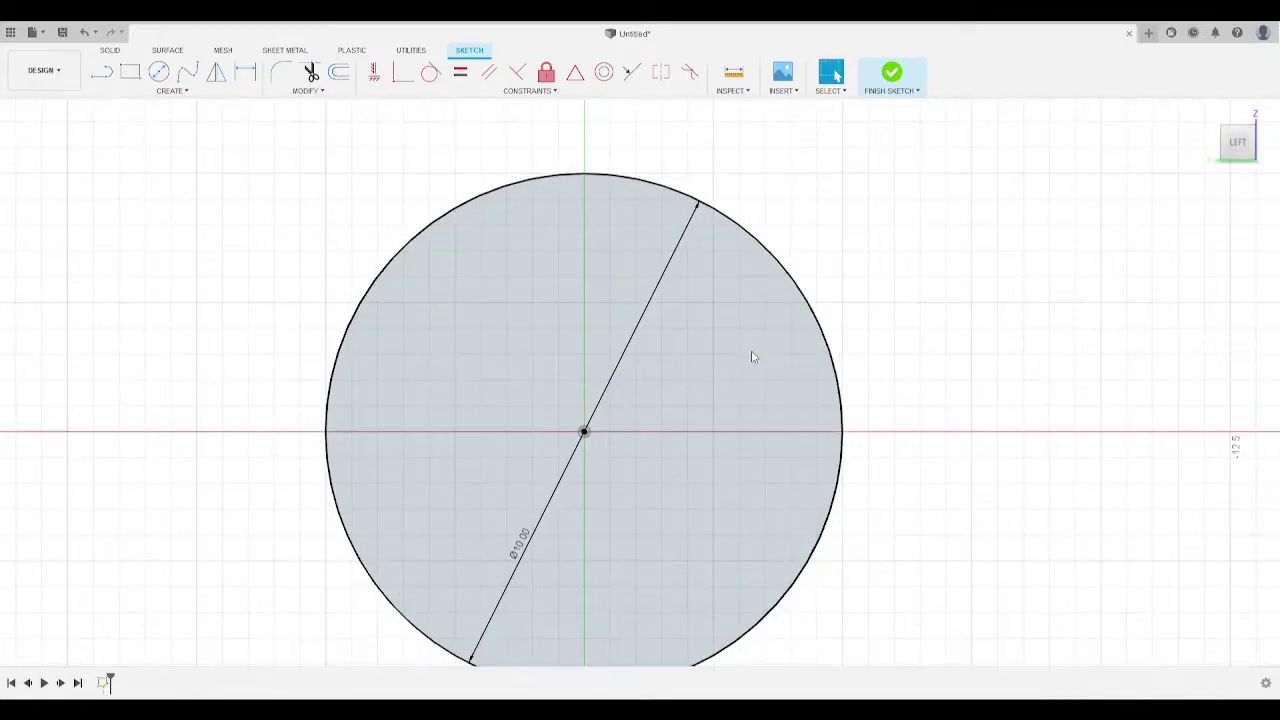
scroll(1017, 563, down, 4)
middle_drag(1000, 563, 927, 465)
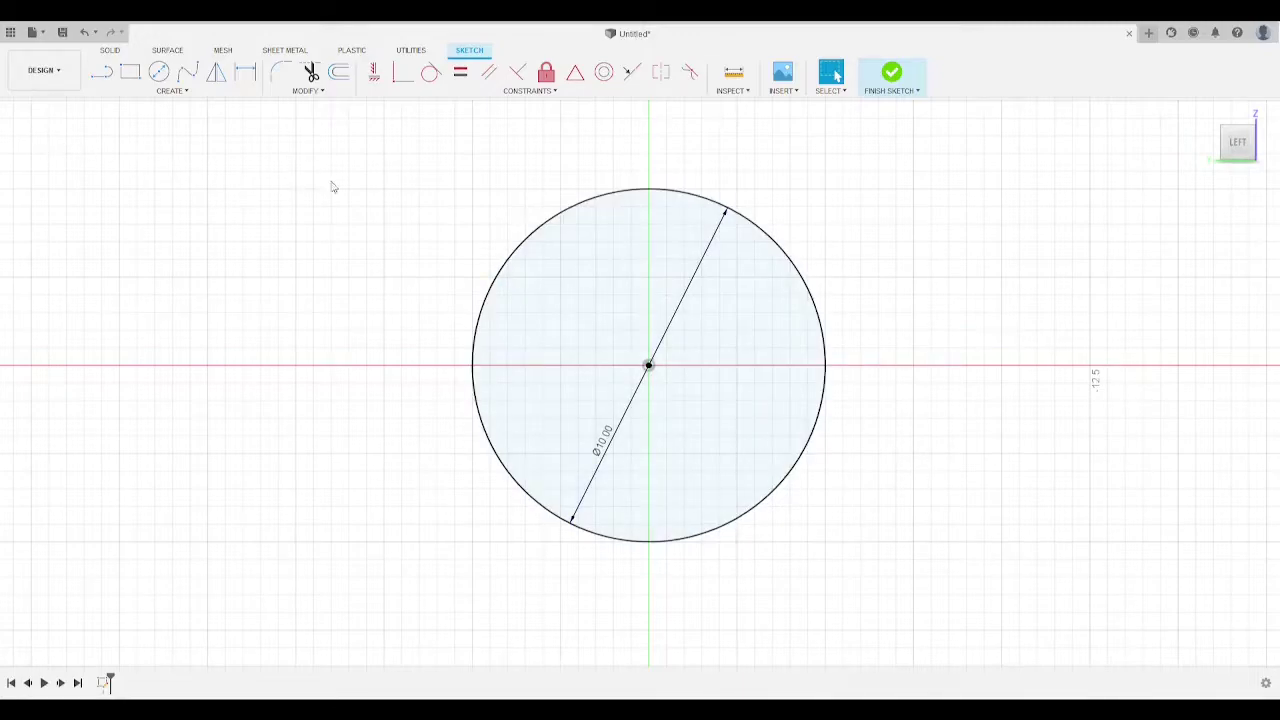
Step: Sketch a horizontal construction line 45 long from the circle's centre along the horizontal axis, past the circle's right side
click(187, 71)
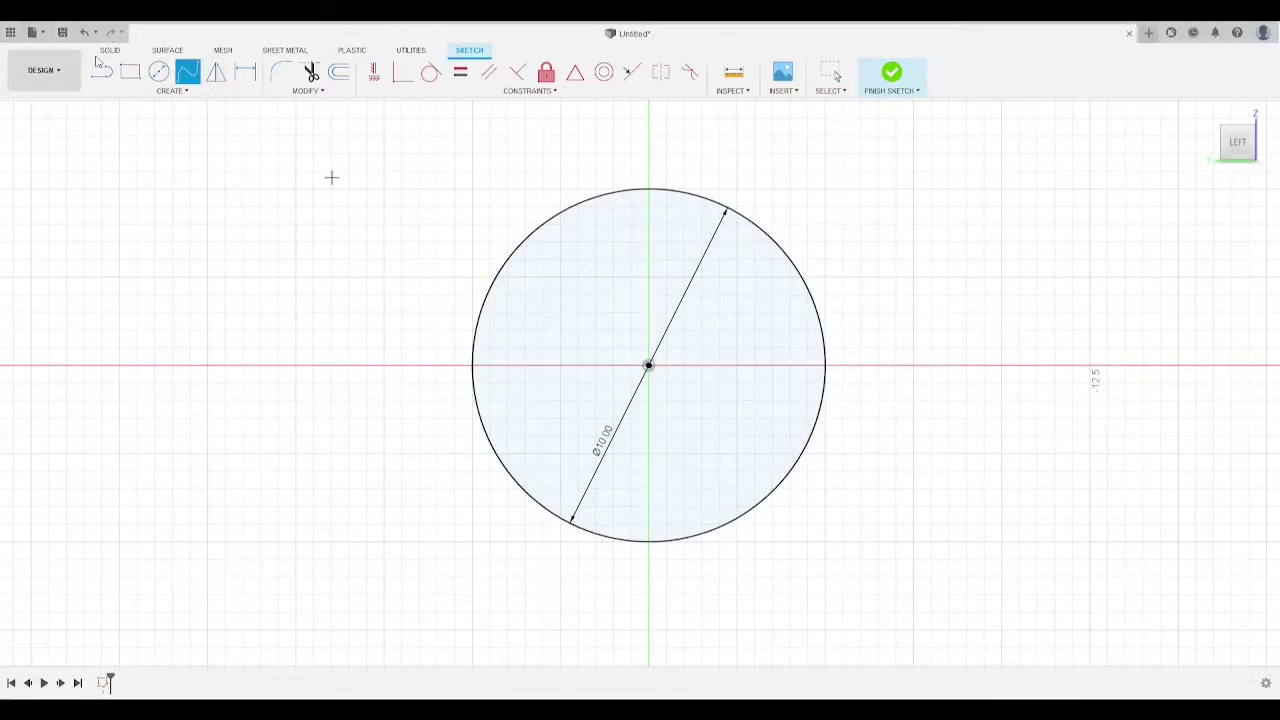
click(101, 76)
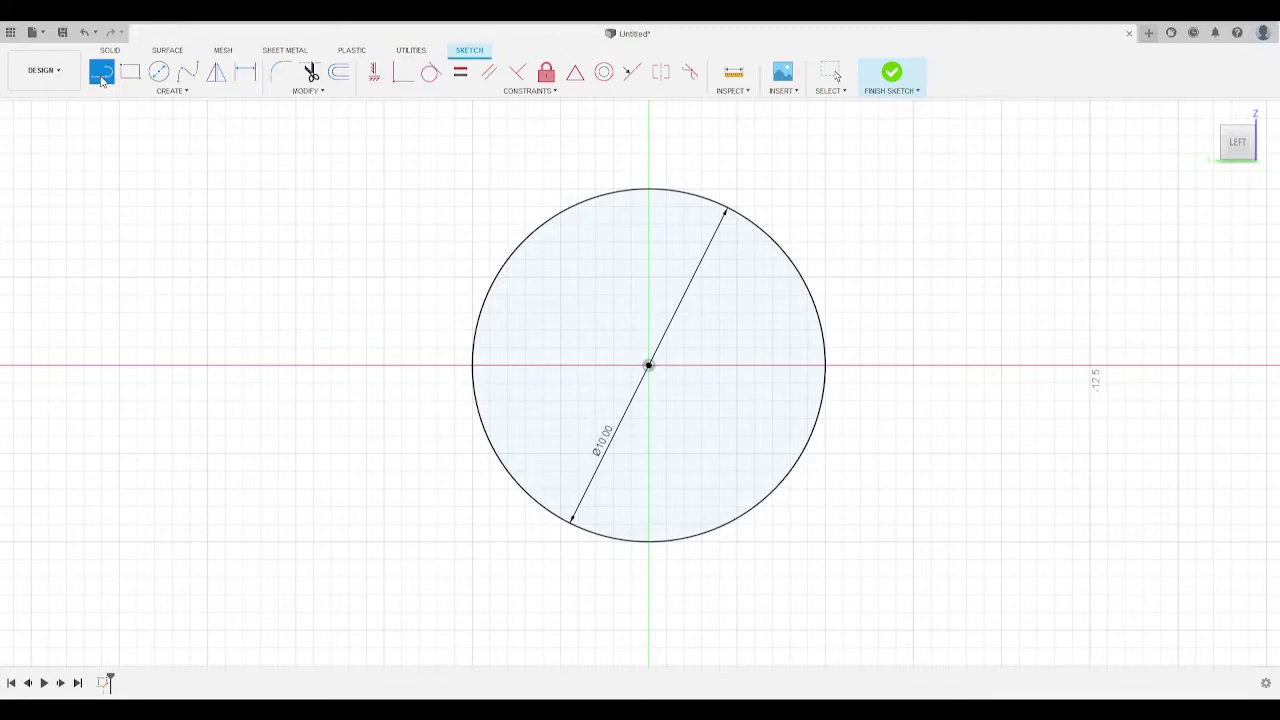
click(101, 78)
click(649, 366)
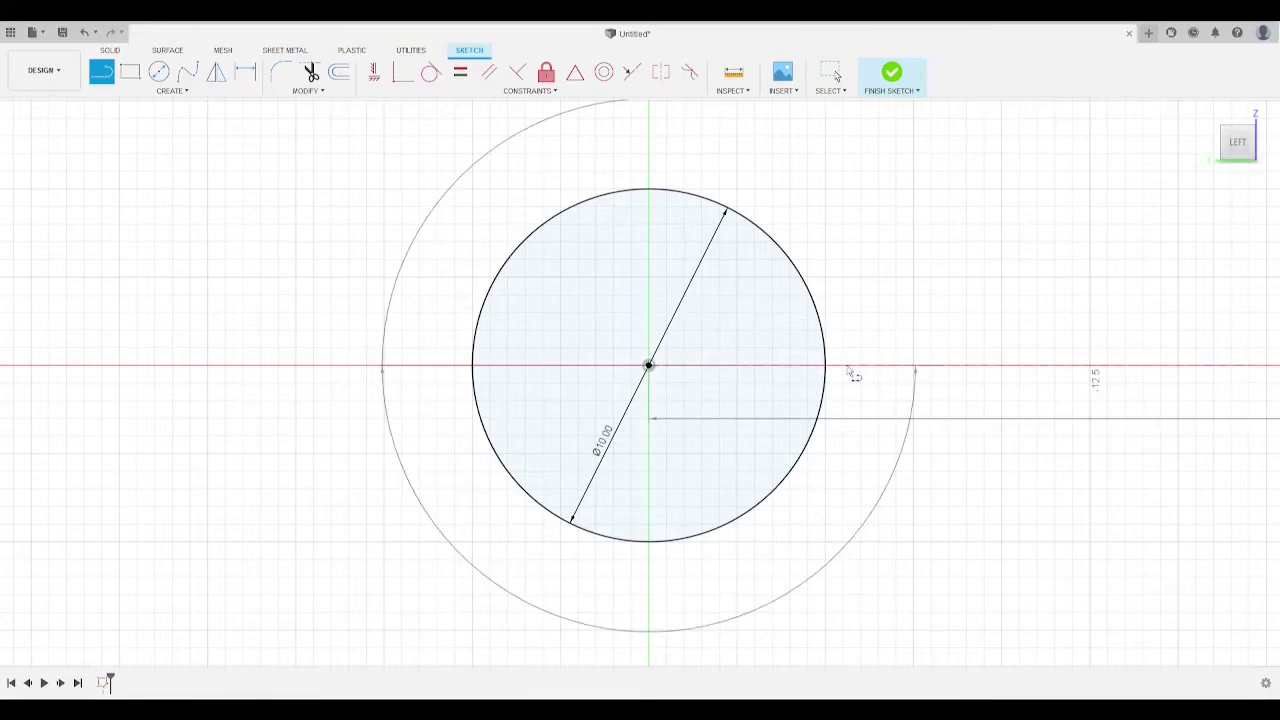
scroll(849, 371, down, 4)
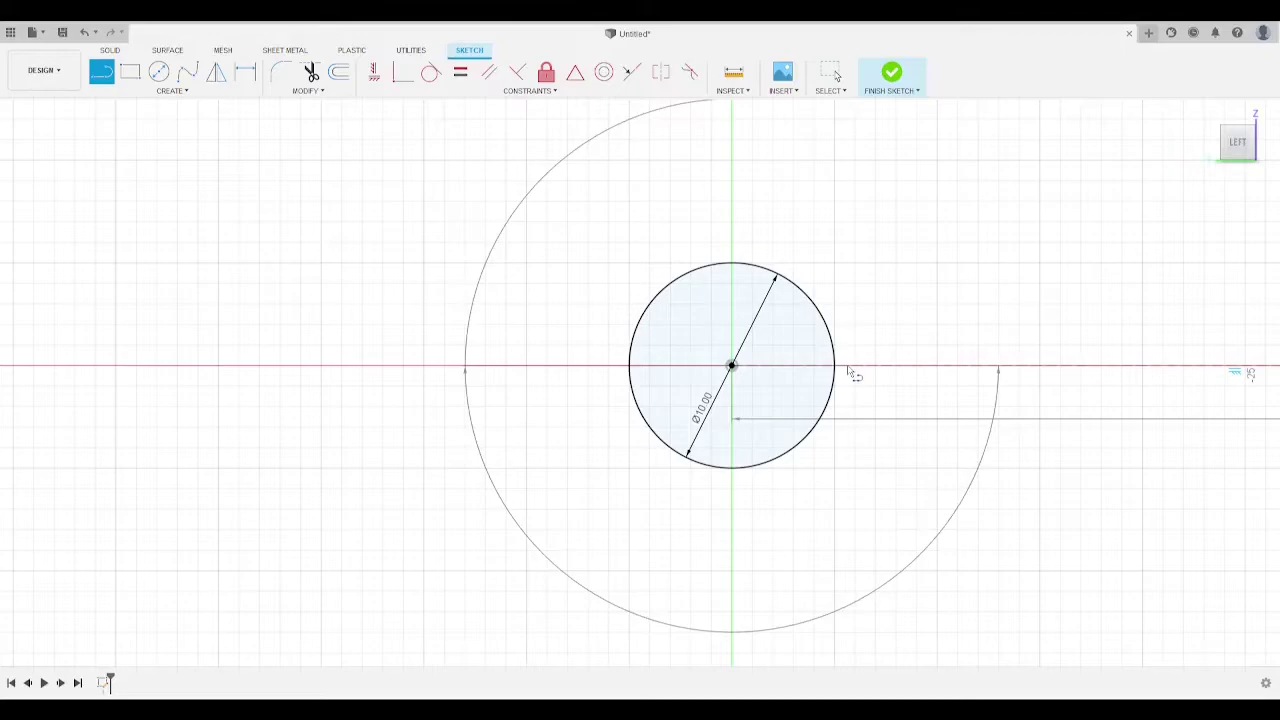
key(Escape)
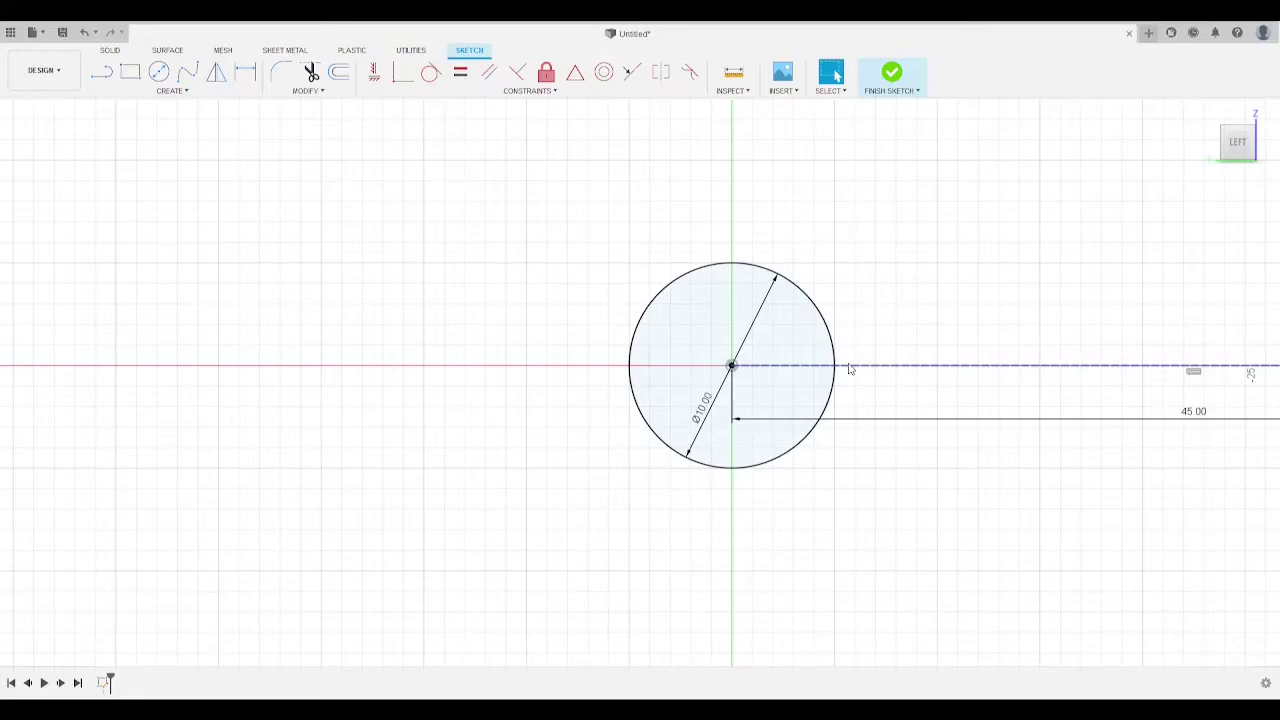
scroll(986, 306, down, 2)
mouse_move(989, 306)
middle_down()
mouse_move(497, 314)
mouse_move(505, 307)
middle_up()
Step: Sketch vertical construction lines from the circle's centre to the topmost and bottommost points of the circle
click(188, 70)
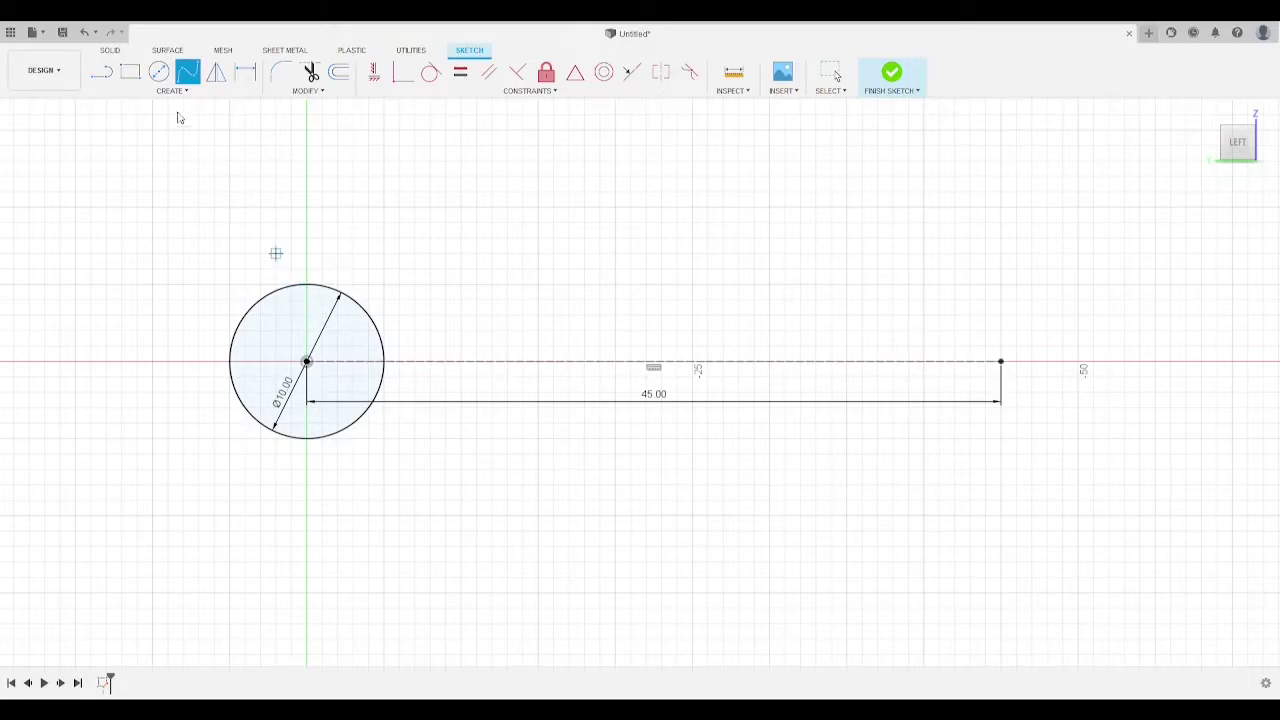
key(l)
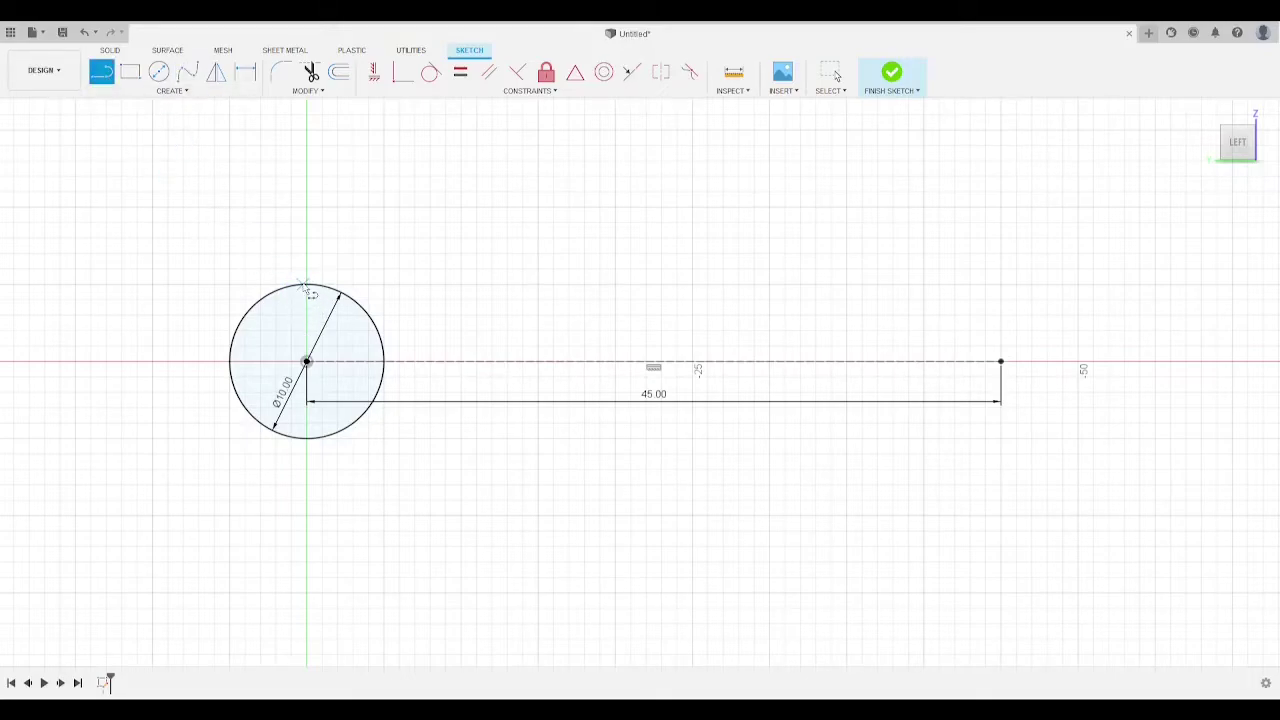
key(Escape)
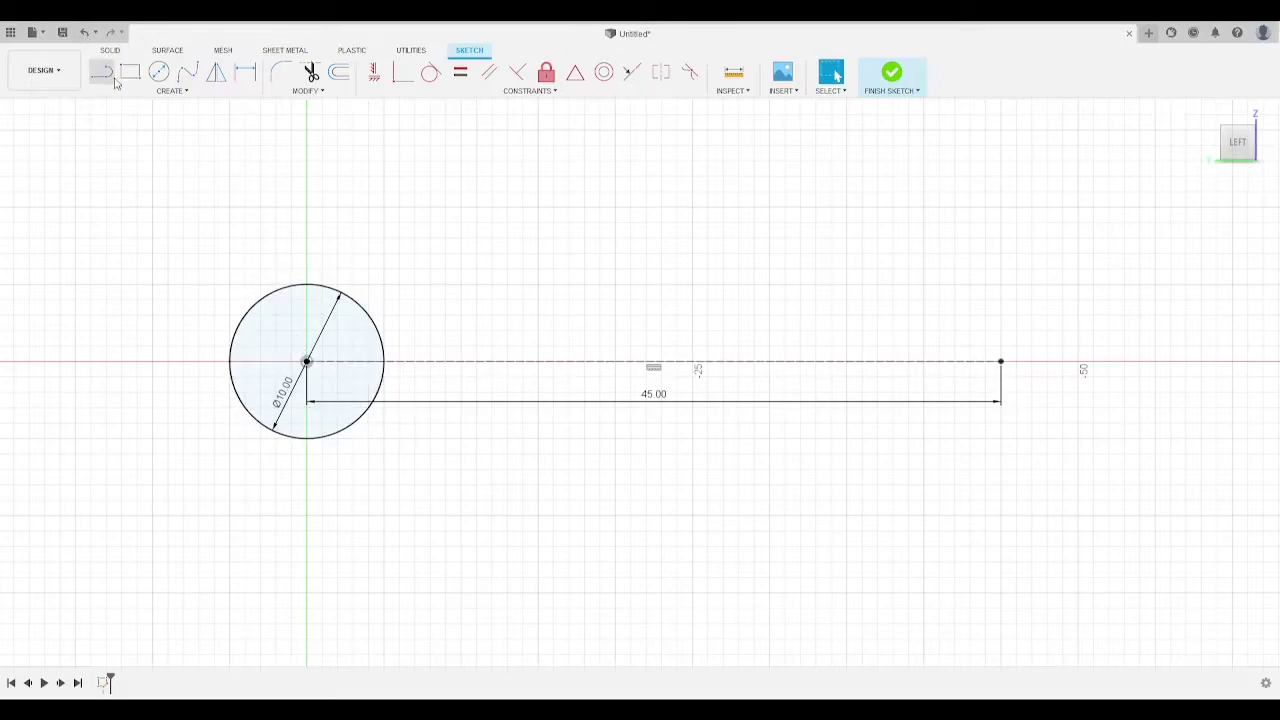
key(l)
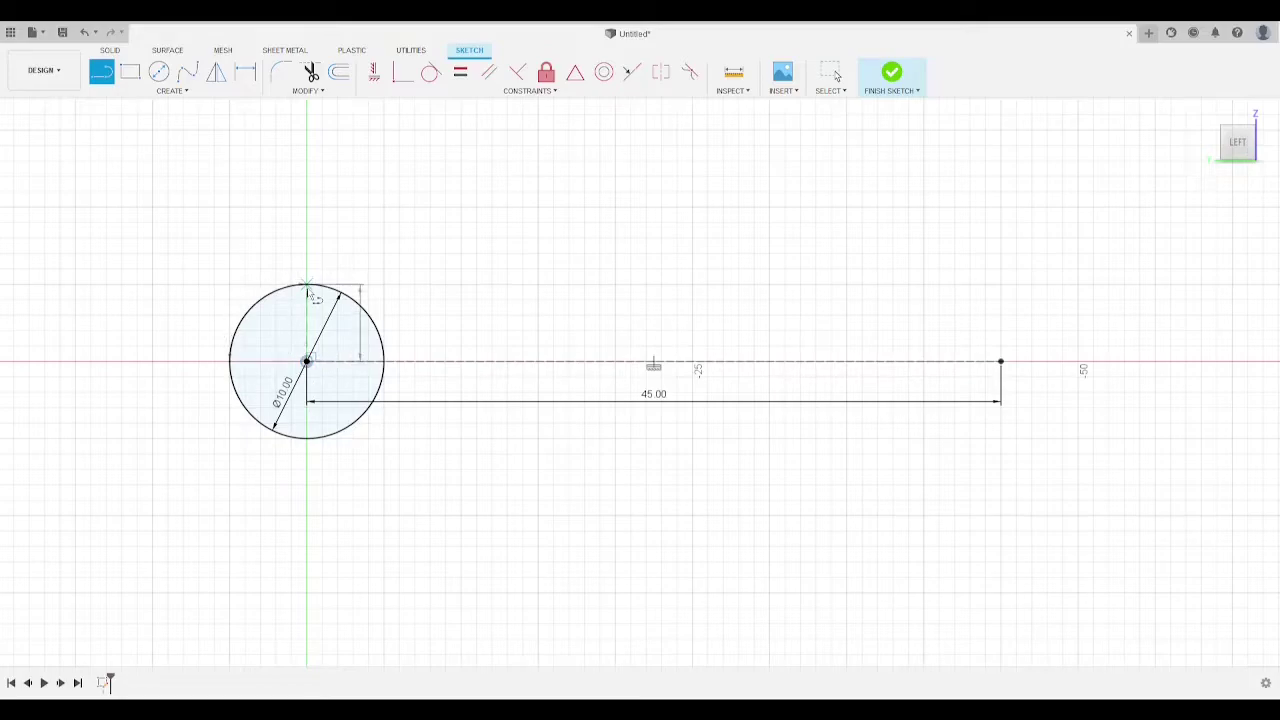
click(308, 362)
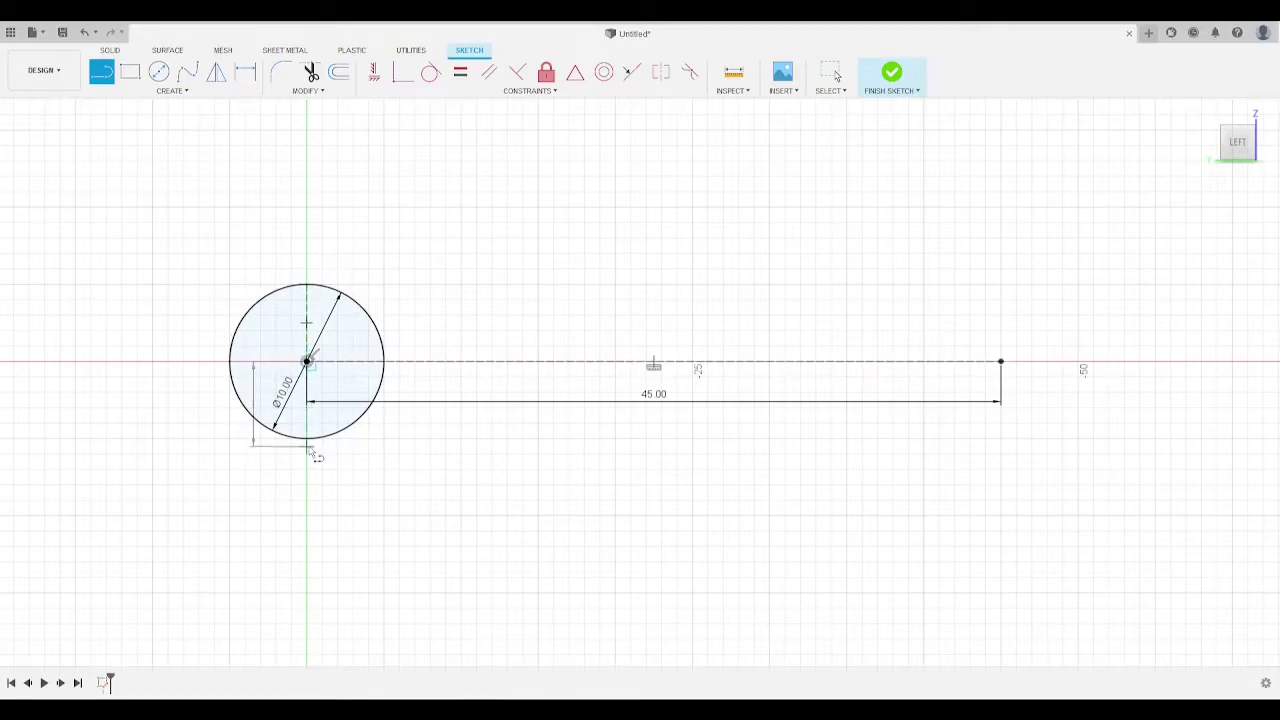
click(187, 71)
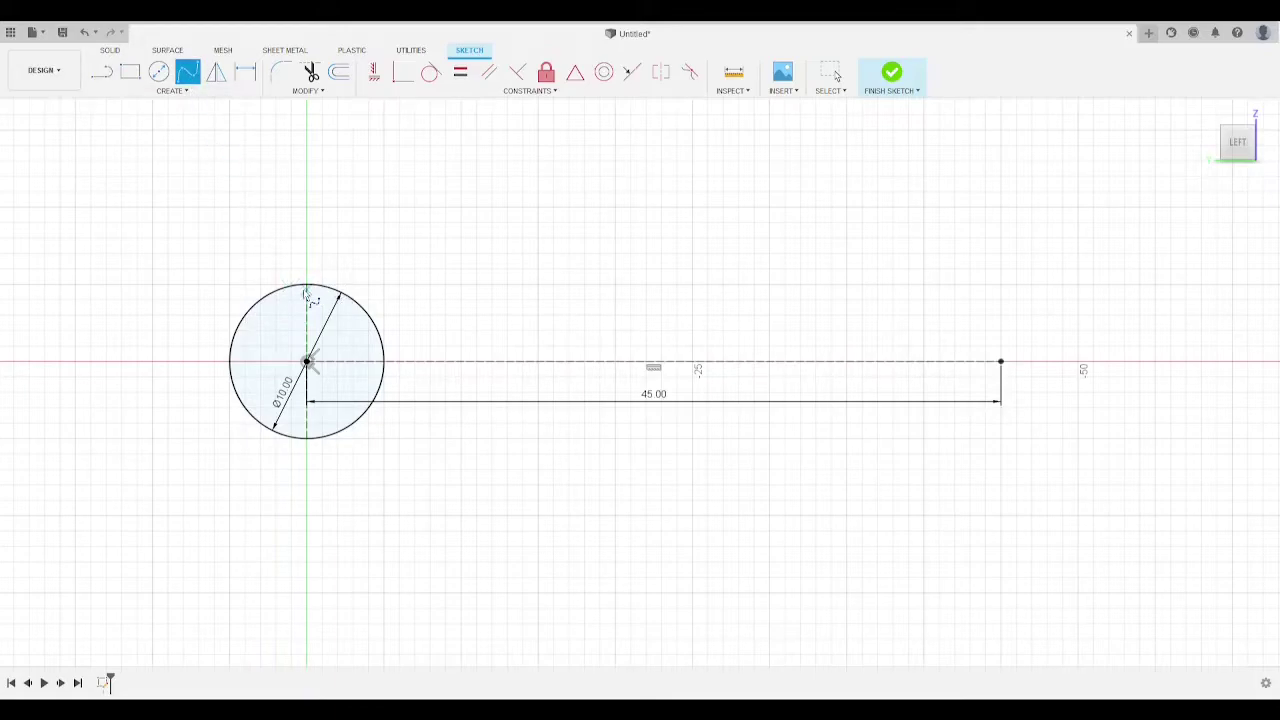
click(307, 286)
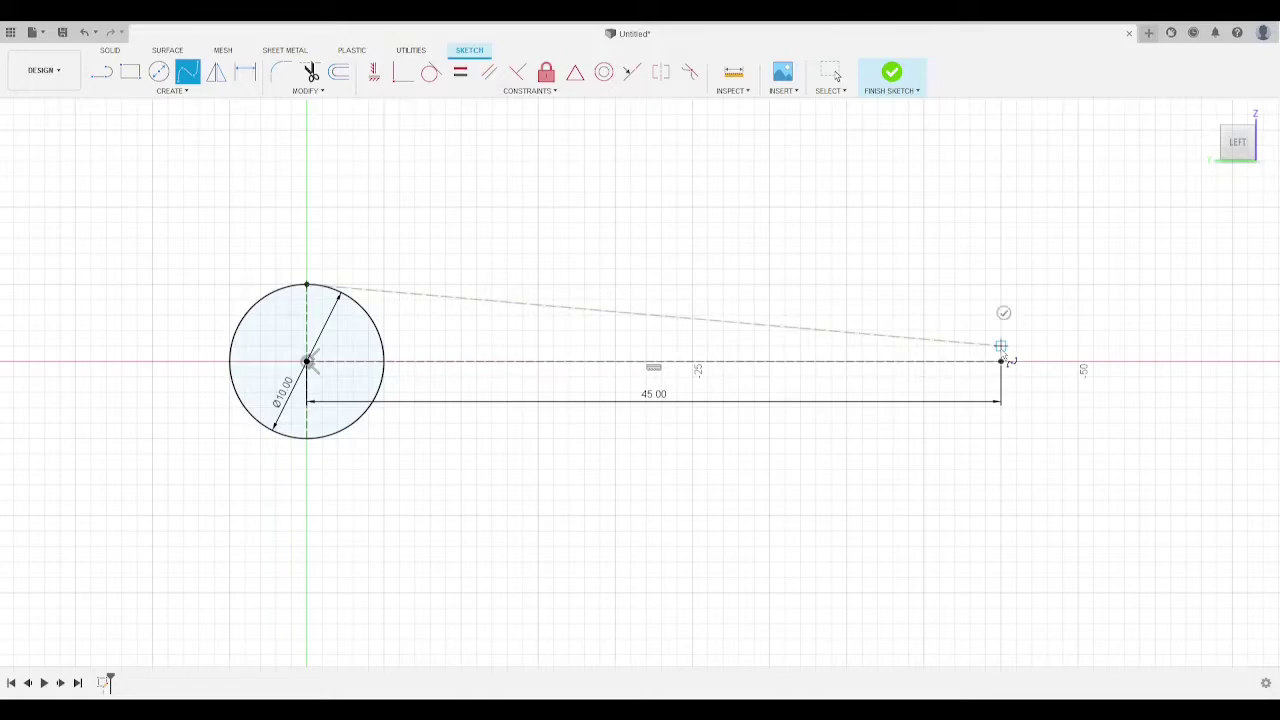
click(1001, 347)
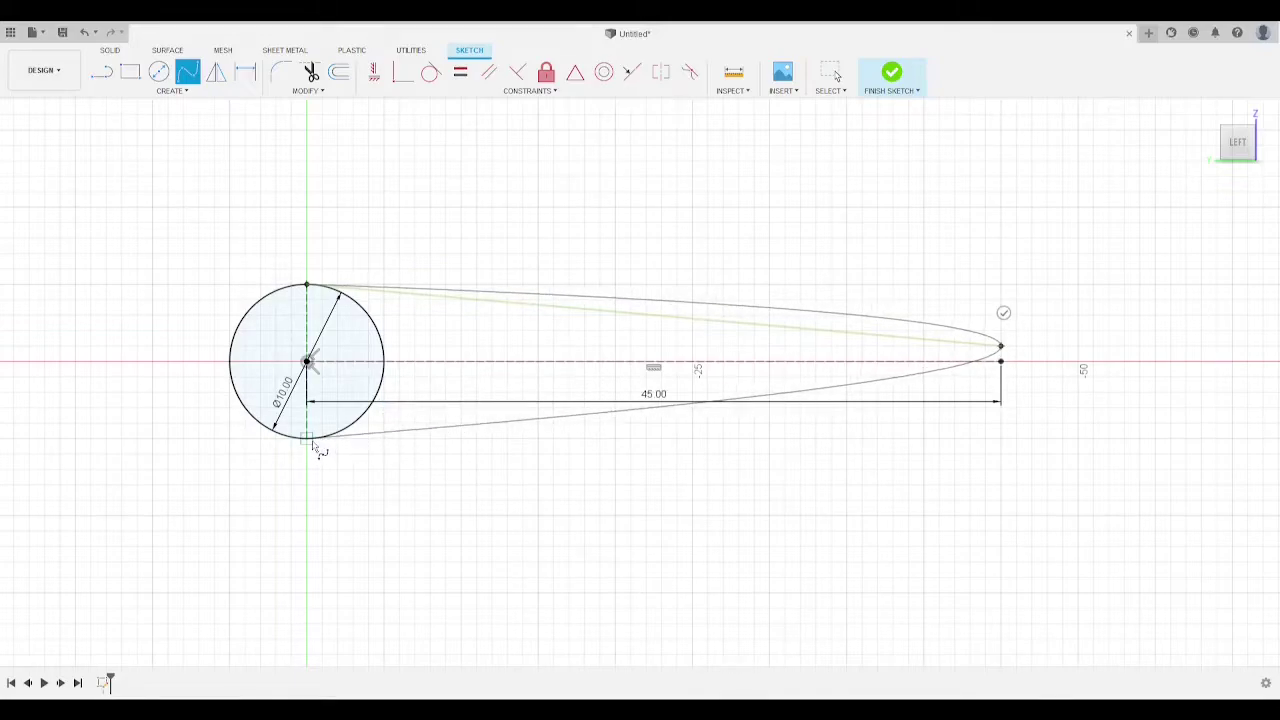
key(Escape)
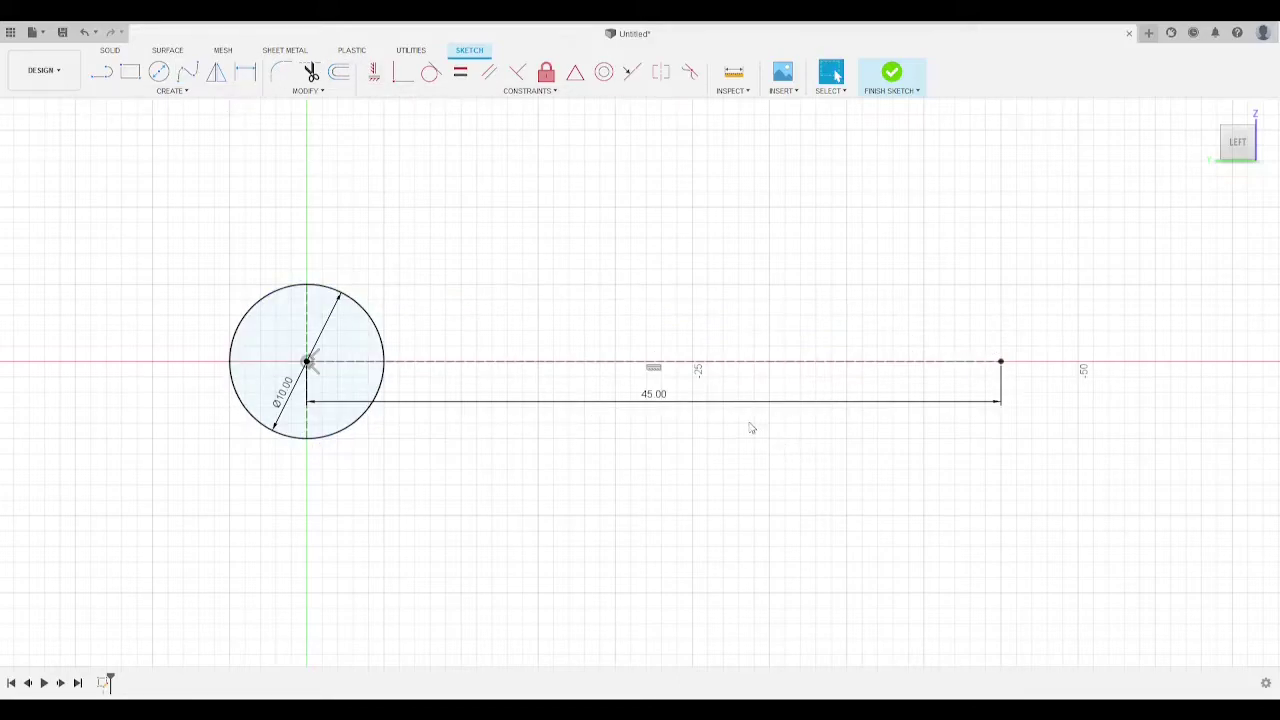
Step: Delete the horizontal line's length dimension and sketch a construction fit point spline from the circle's top through the line's outer end to the circle's bottom
click(725, 403)
key(Delete)
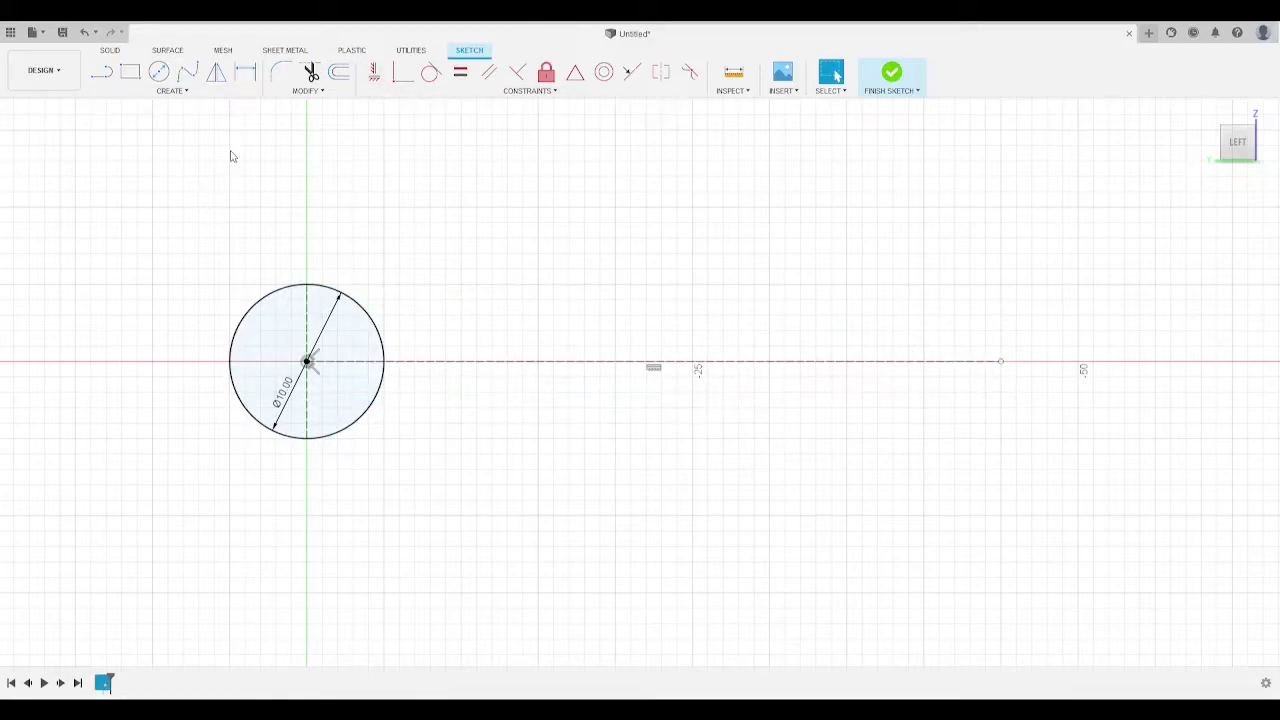
click(108, 77)
click(163, 78)
click(189, 78)
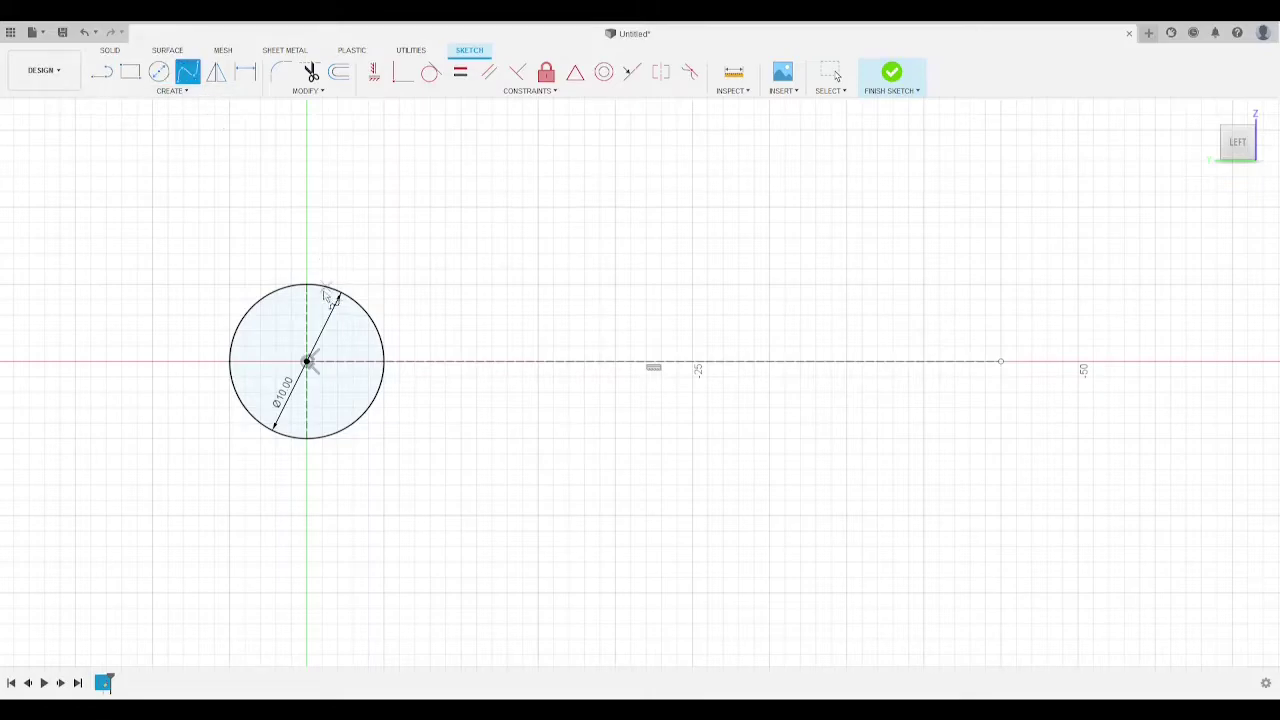
click(307, 285)
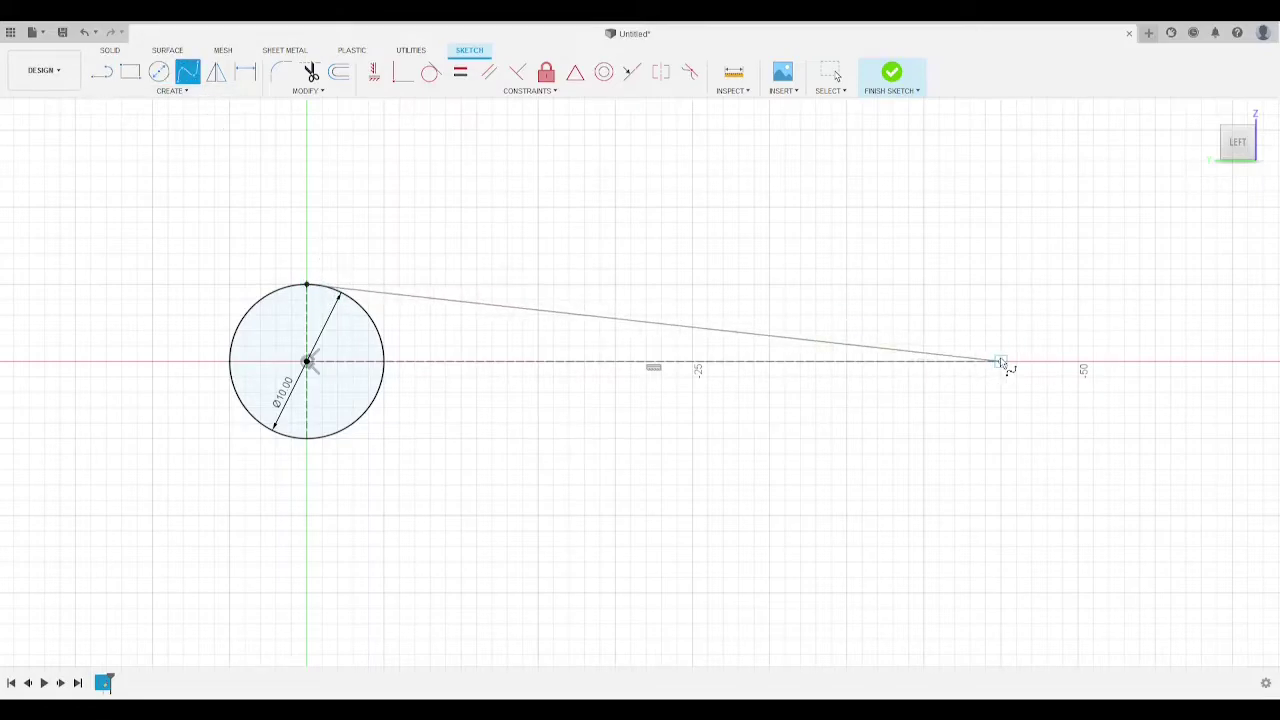
click(1000, 361)
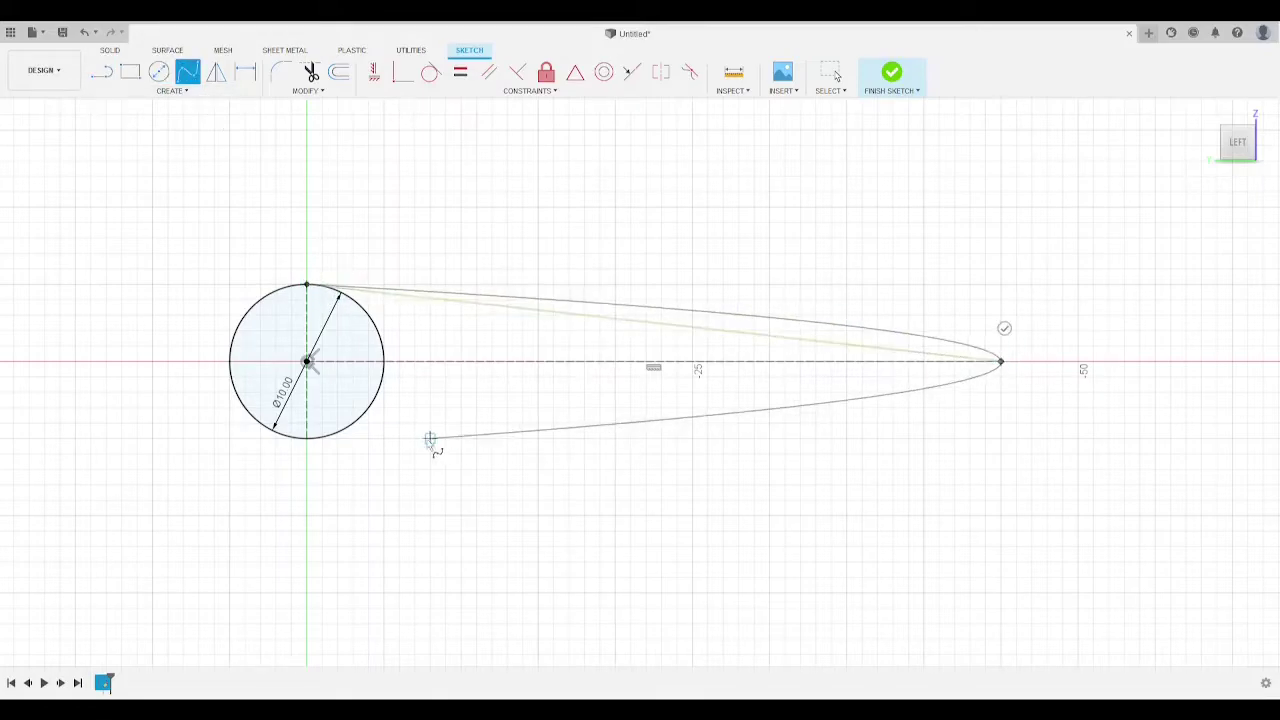
click(307, 437)
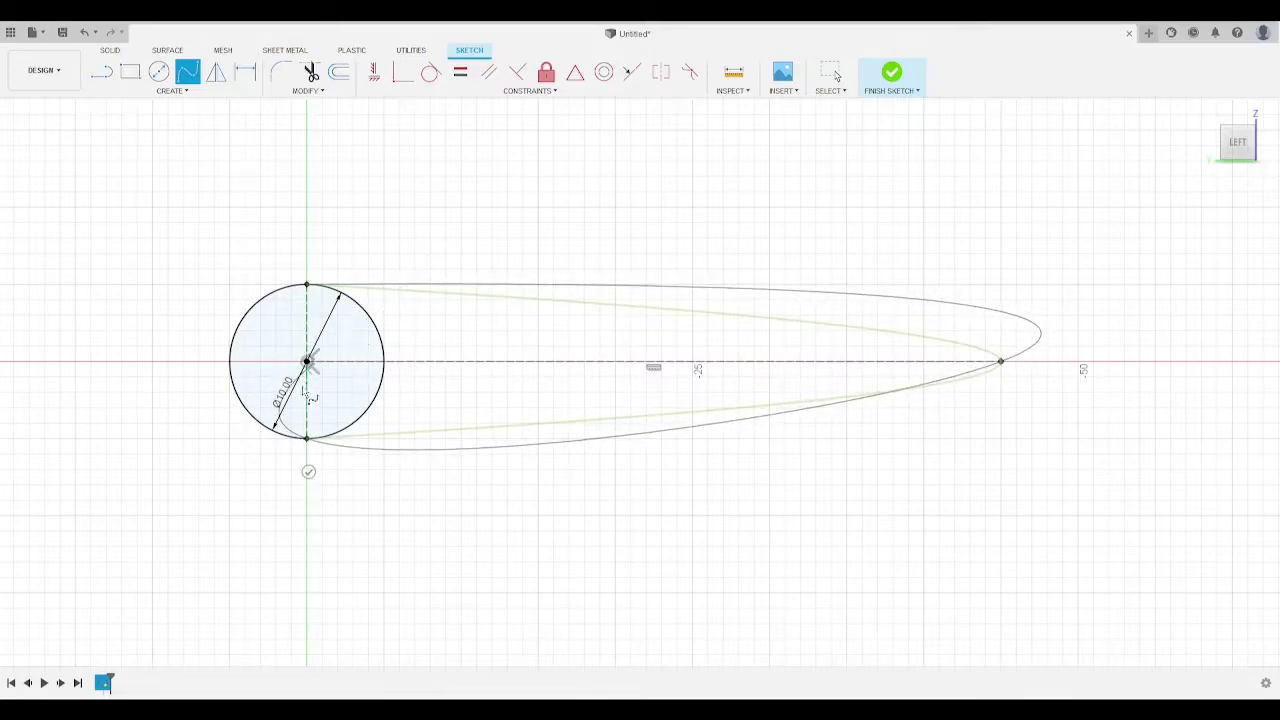
click(307, 473)
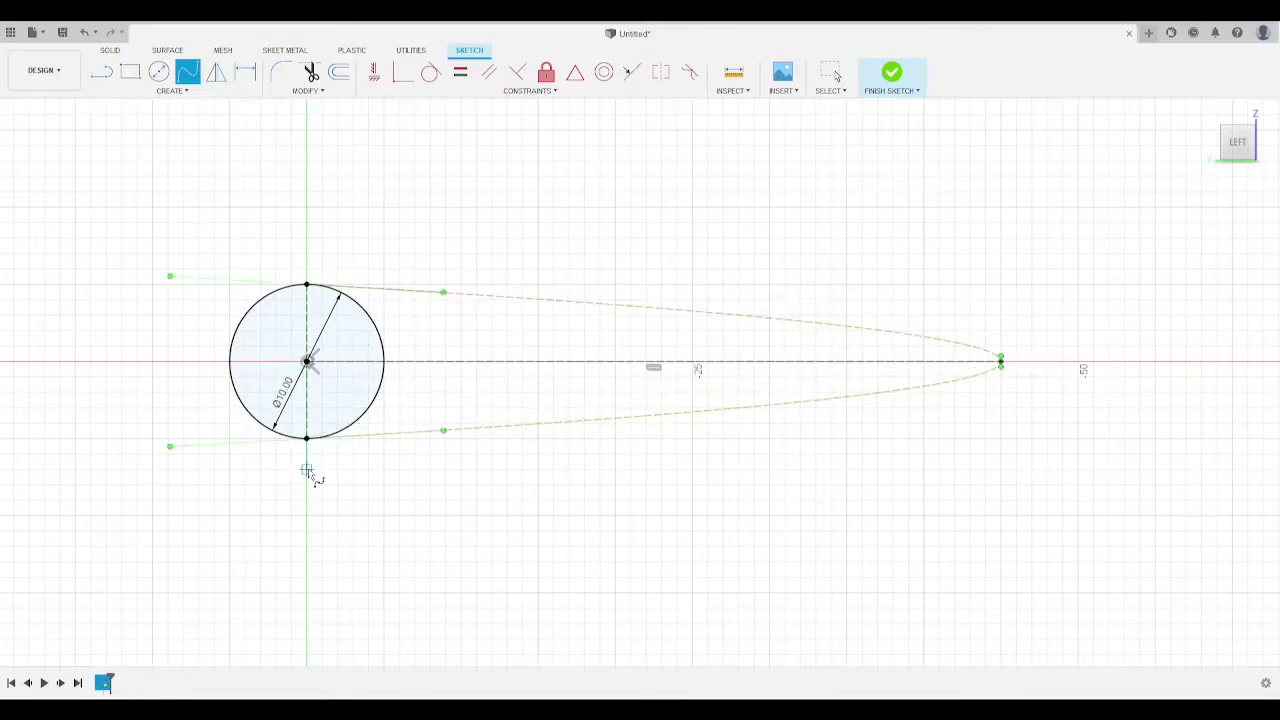
Step: Sketch a second construction spline from the circle's top to its bottom, passing one grid square above the horizontal line's outer end
click(307, 285)
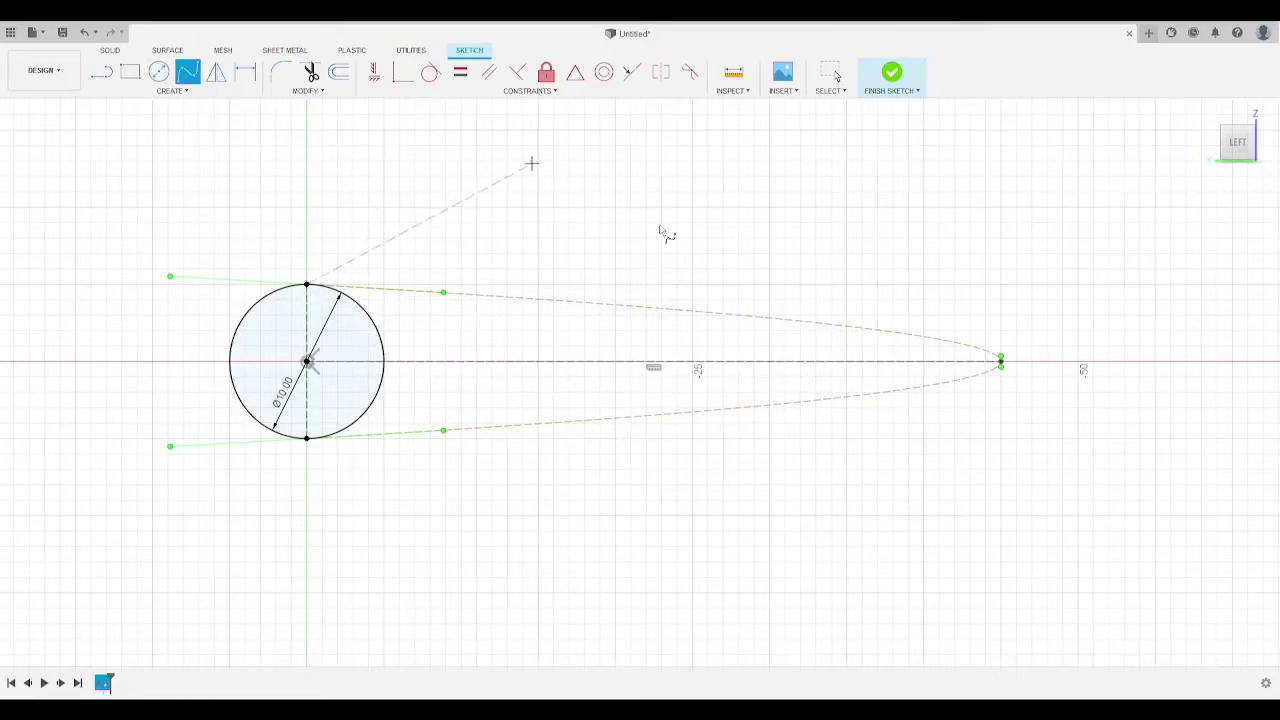
click(1001, 347)
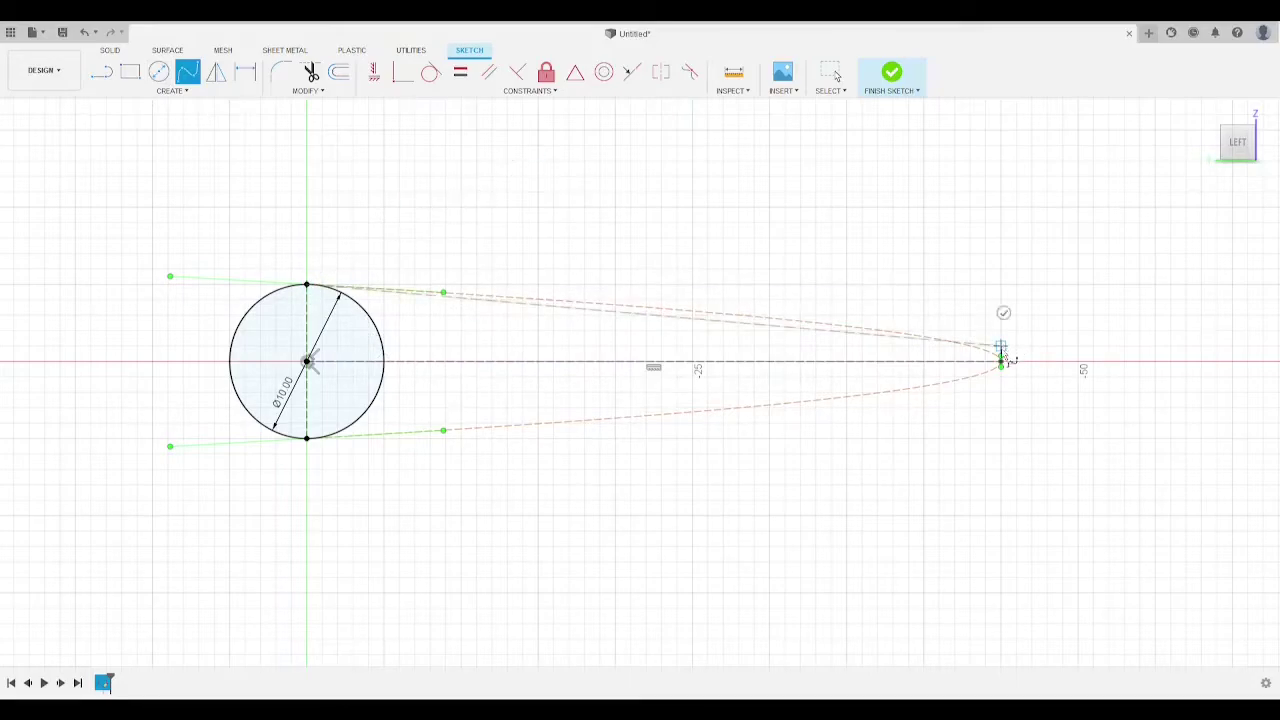
click(308, 439)
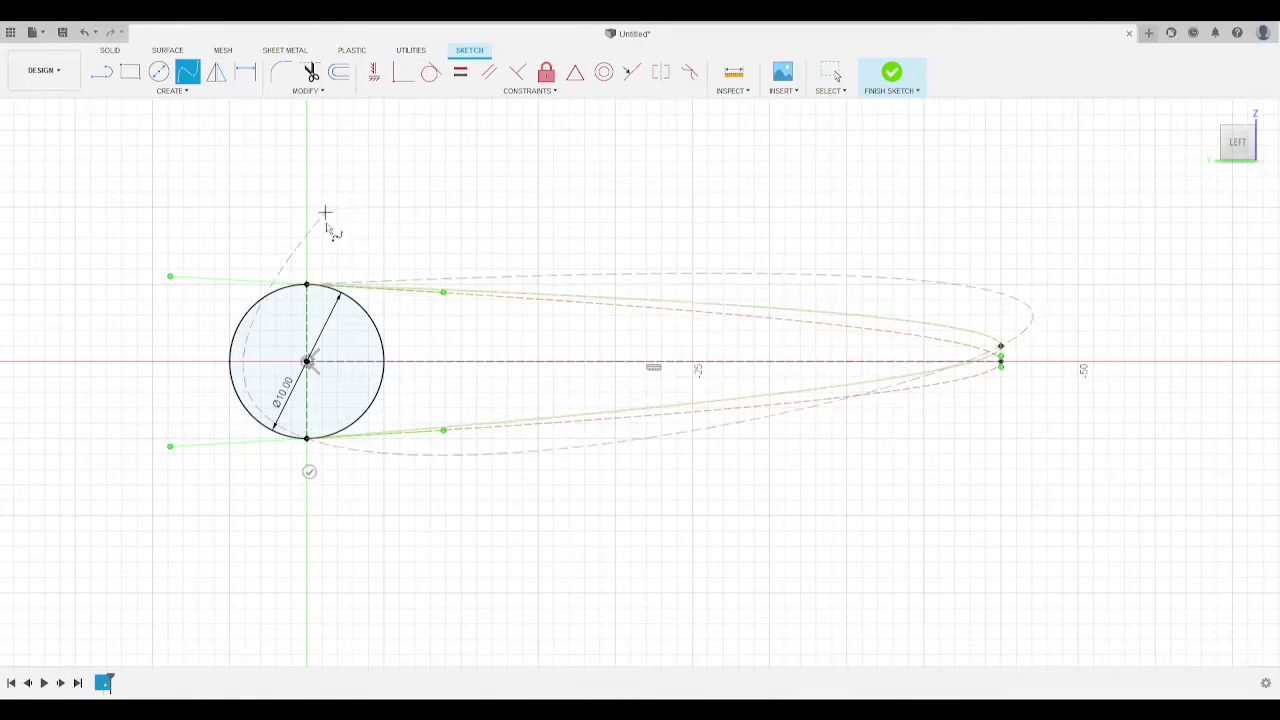
key(Return)
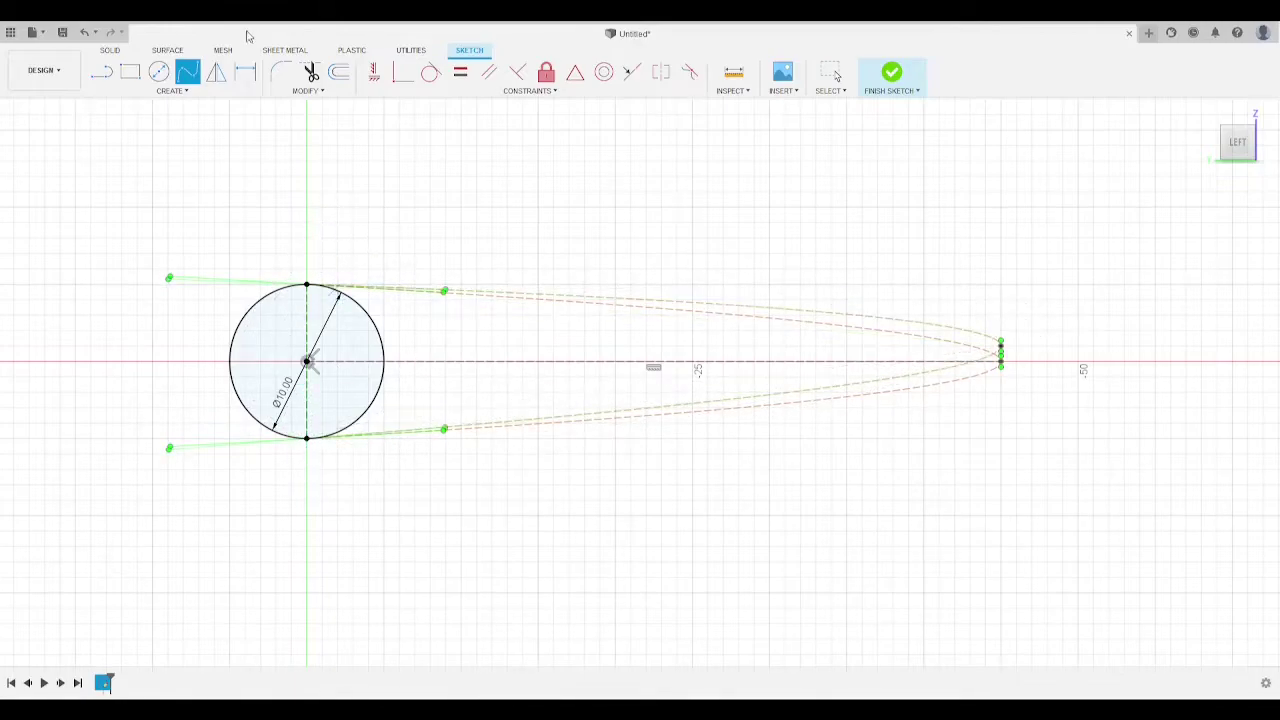
click(332, 295)
scroll(1015, 378, up, 5)
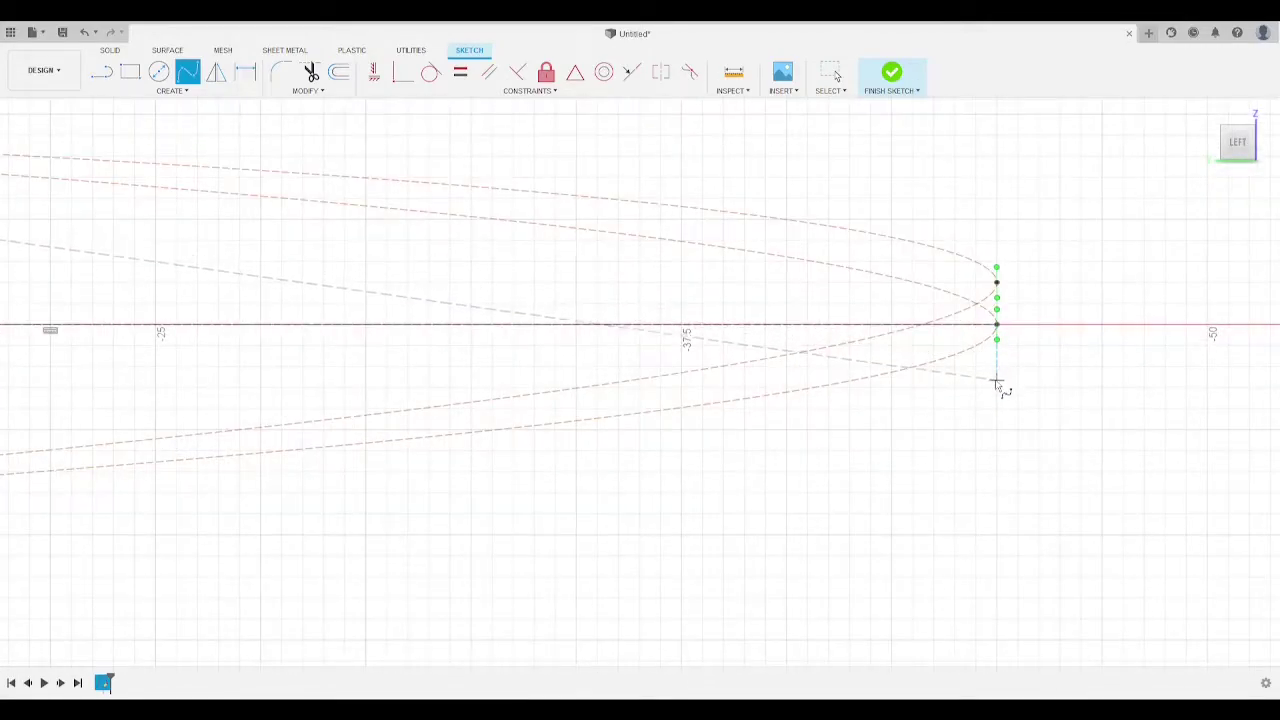
scroll(997, 363, down, 3)
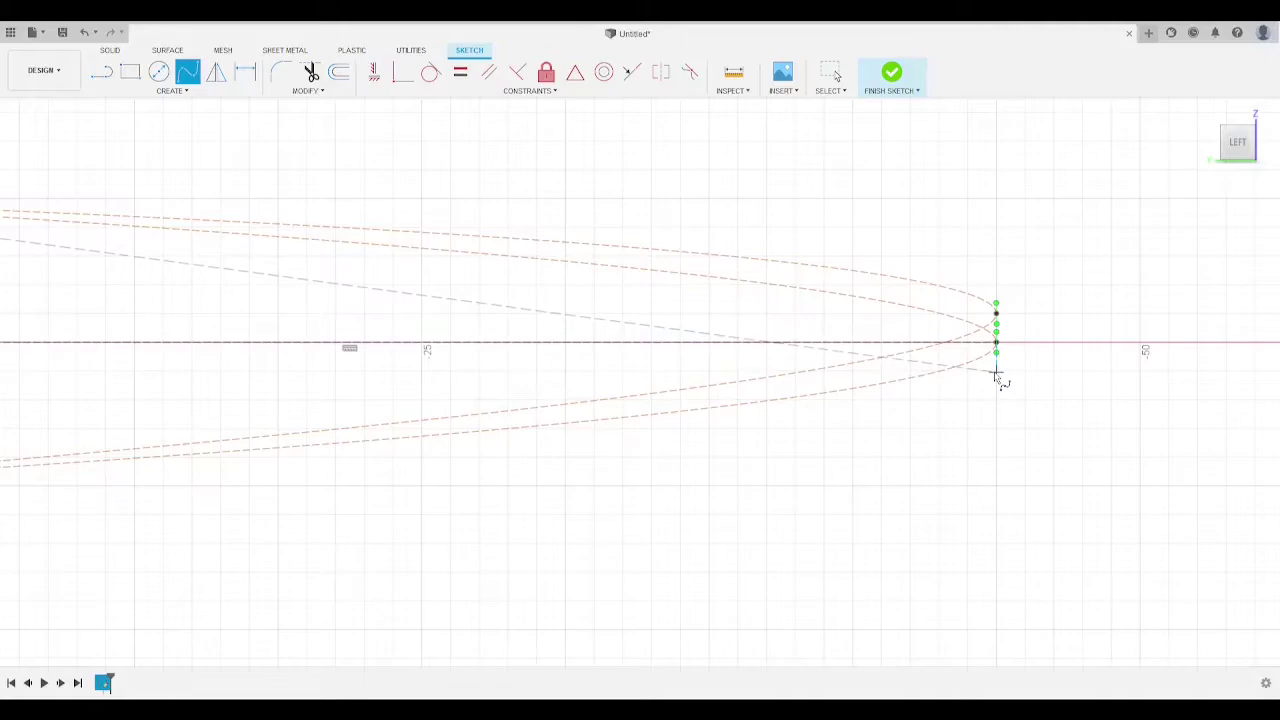
scroll(997, 374, down, 2)
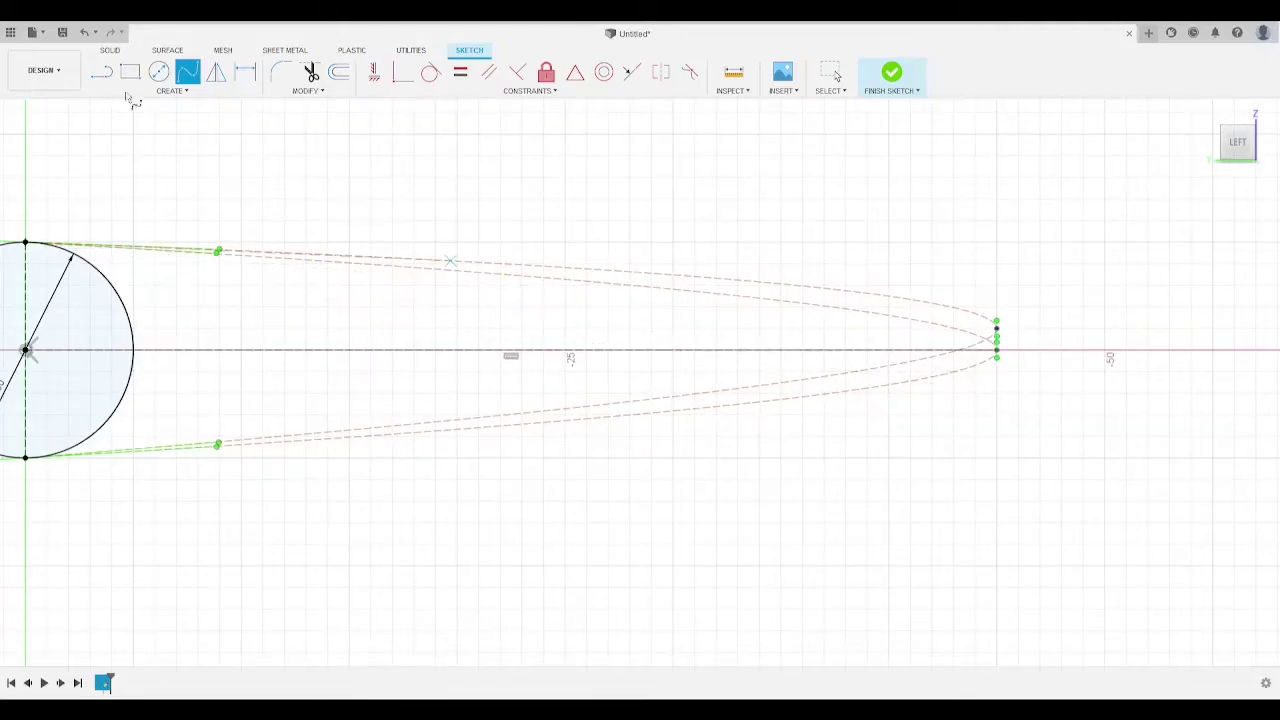
key(l)
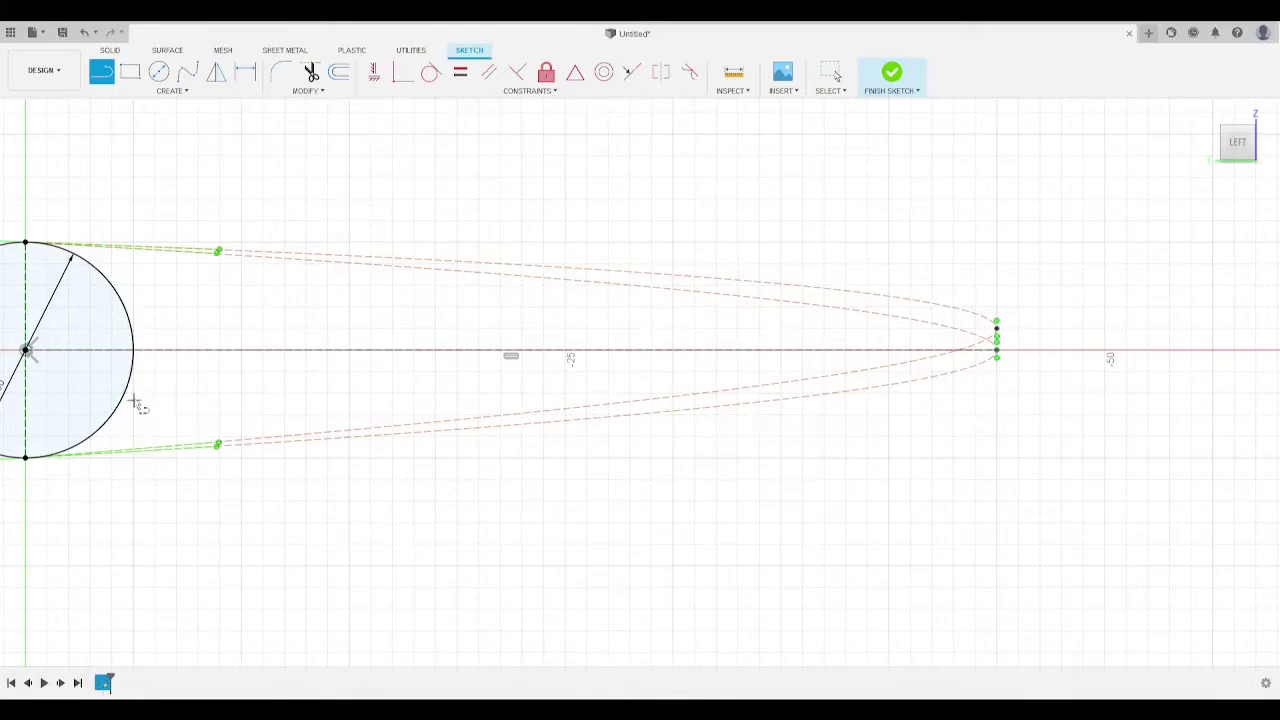
click(133, 393)
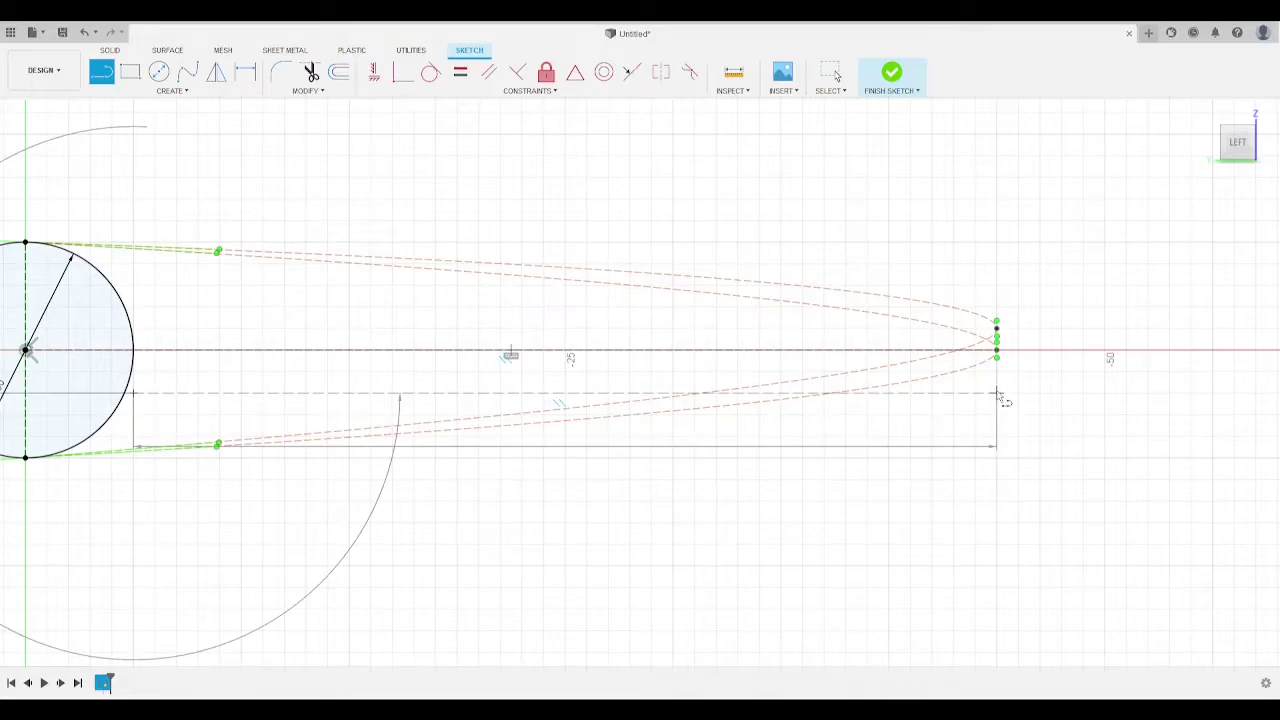
key(Escape)
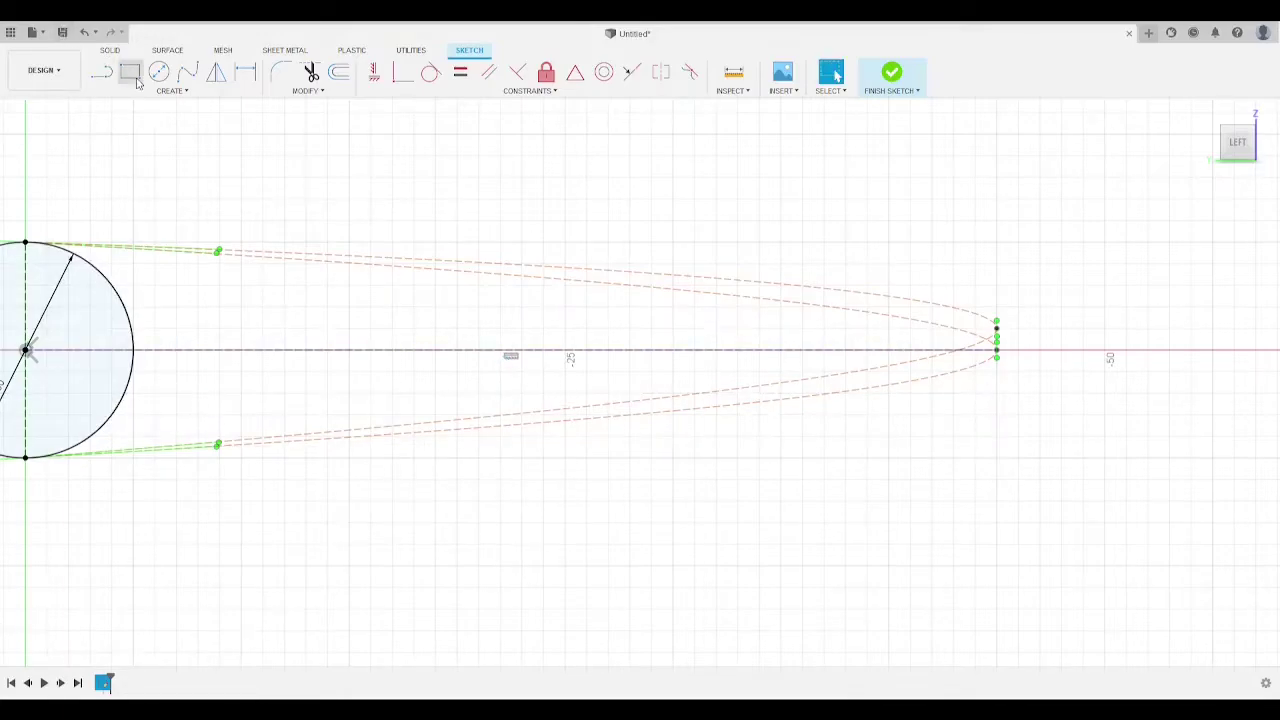
Step: Sketch a horizontal construction line one grid square below the centre line, ending directly beneath the centre line's outer end
click(154, 371)
click(997, 371)
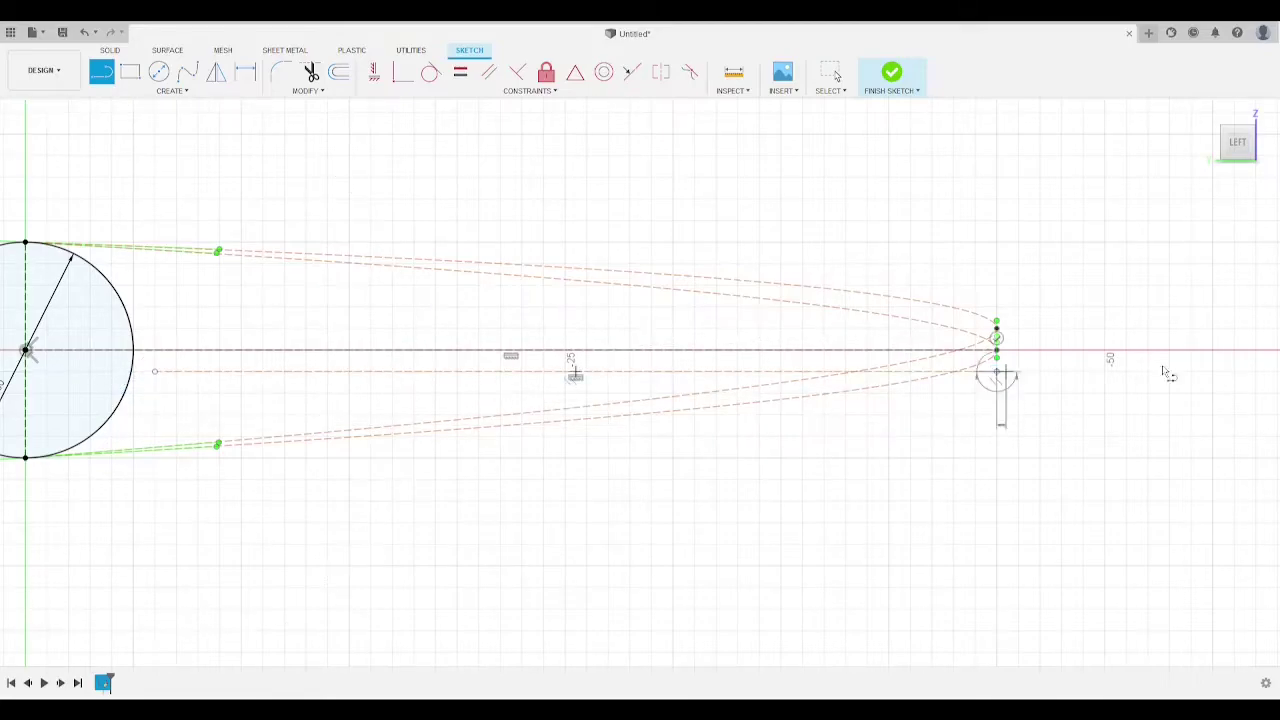
key(Escape)
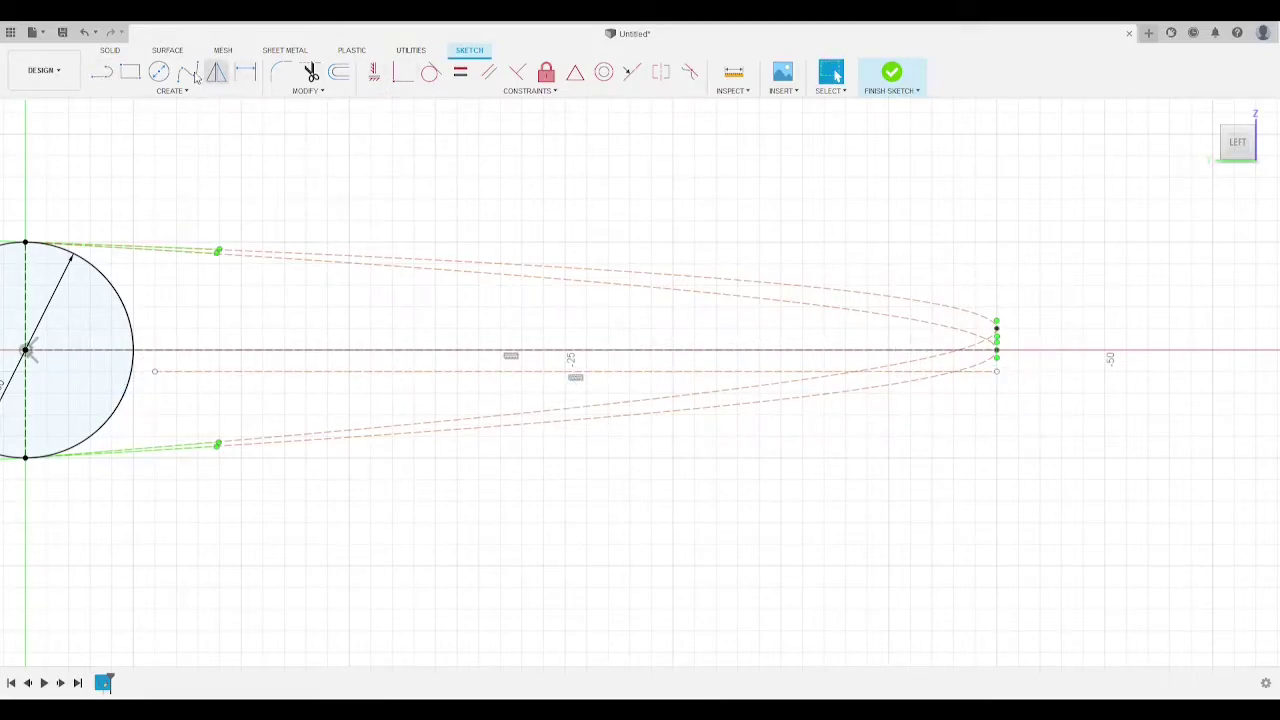
Step: Sketch a third construction fit point spline from the circle's top through the lower horizontal line's outer end to the circle's bottom
click(188, 71)
middle_drag(293, 192, 480, 187)
scroll(494, 194, up, 2)
scroll(547, 199, down, 3)
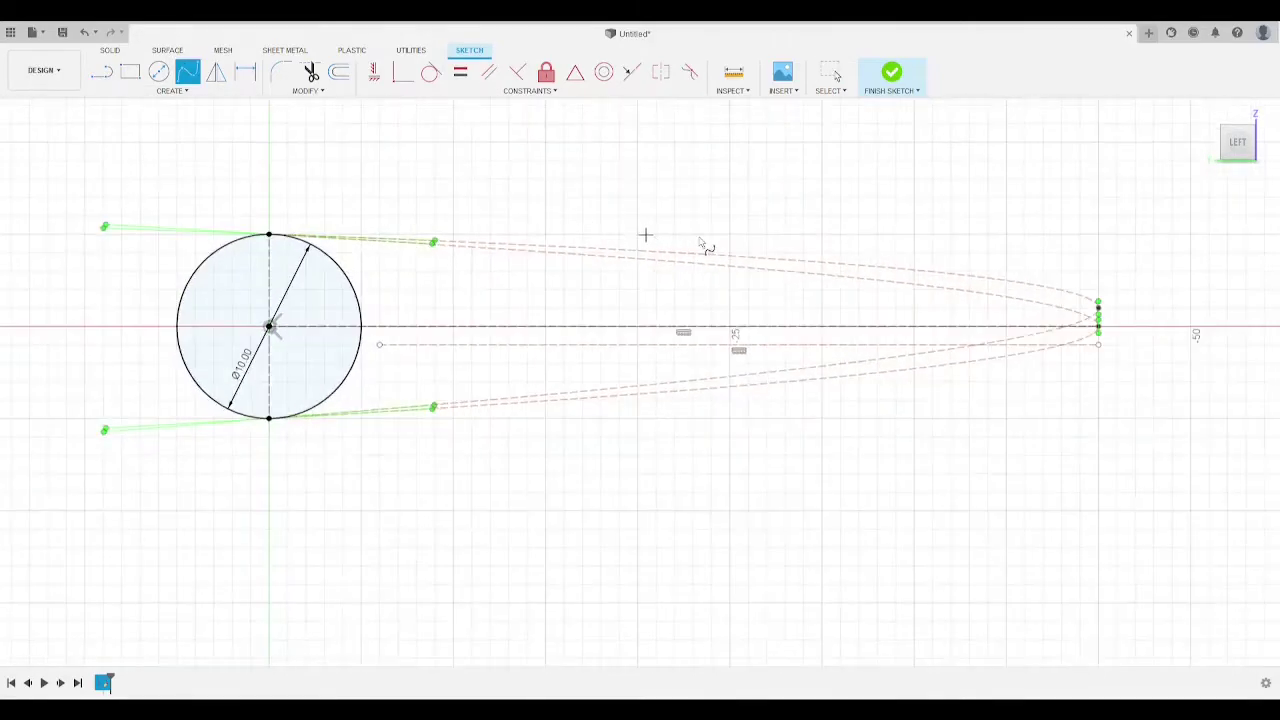
mouse_move(747, 234)
middle_down()
mouse_move(640, 276)
mouse_move(683, 269)
middle_up()
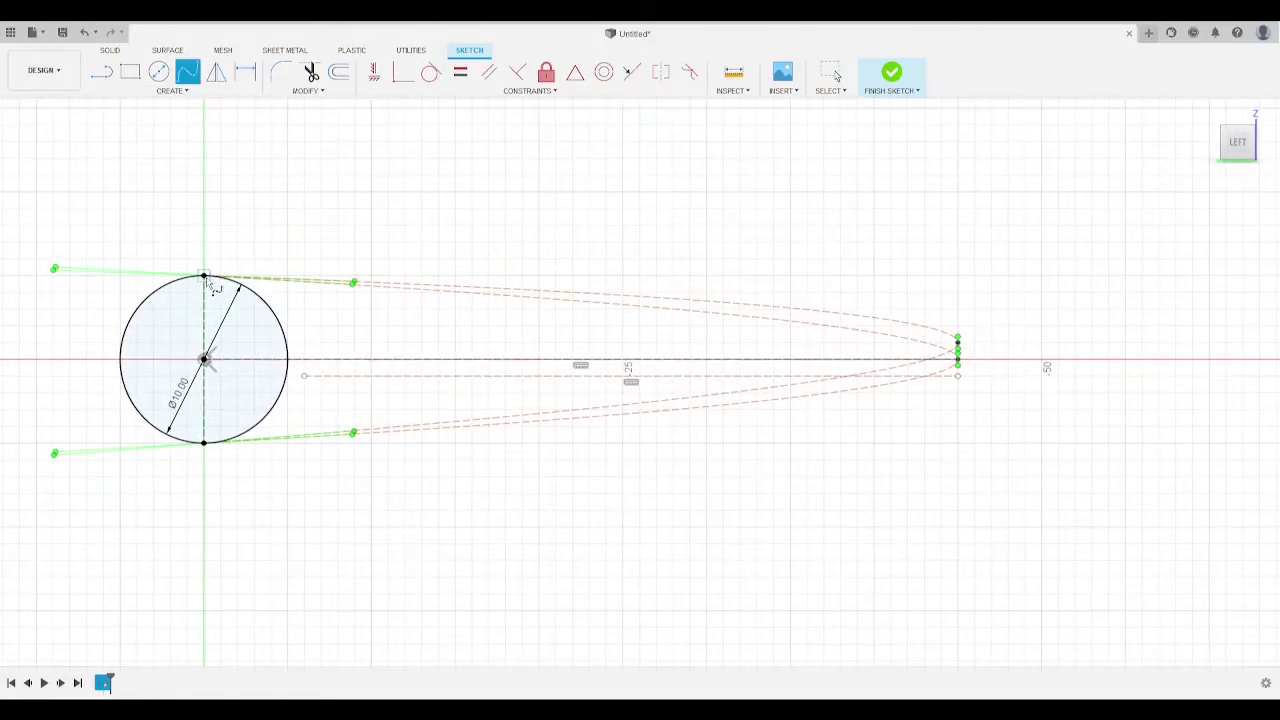
click(960, 377)
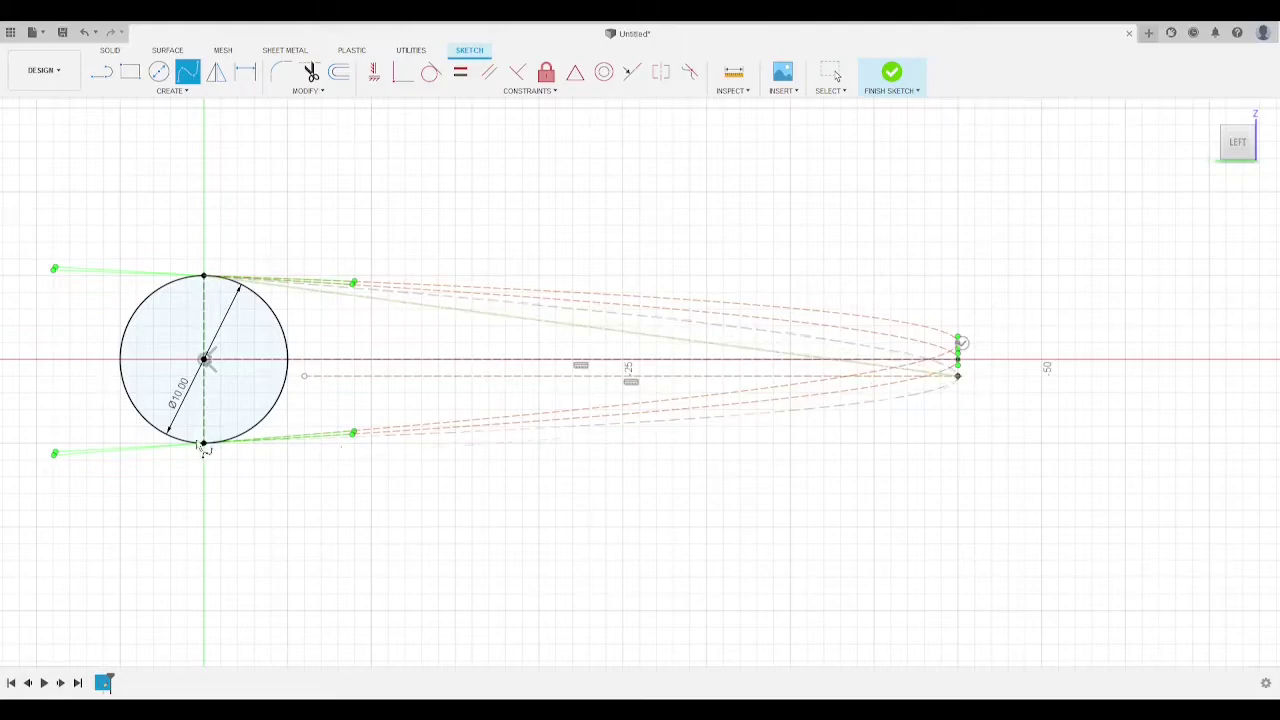
click(204, 442)
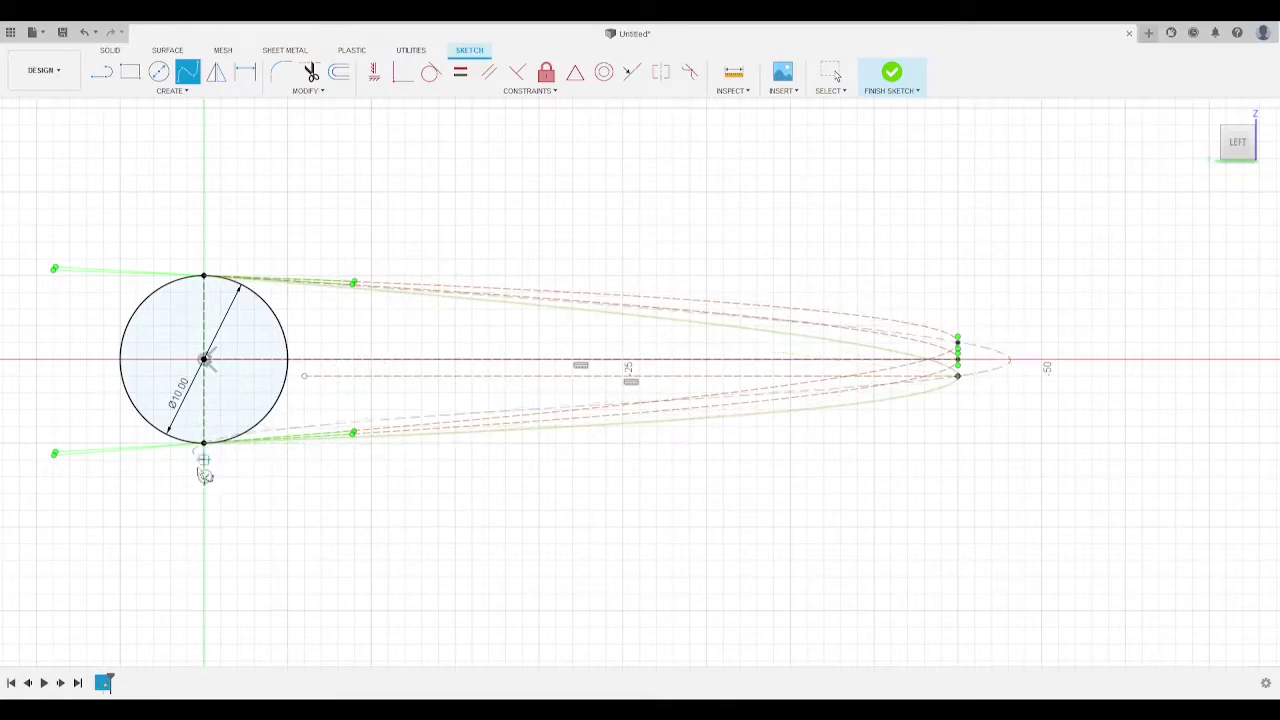
click(205, 476)
mouse_move(943, 199)
middle_down()
mouse_move(909, 206)
mouse_move(966, 206)
middle_up()
scroll(740, 241, up, 1)
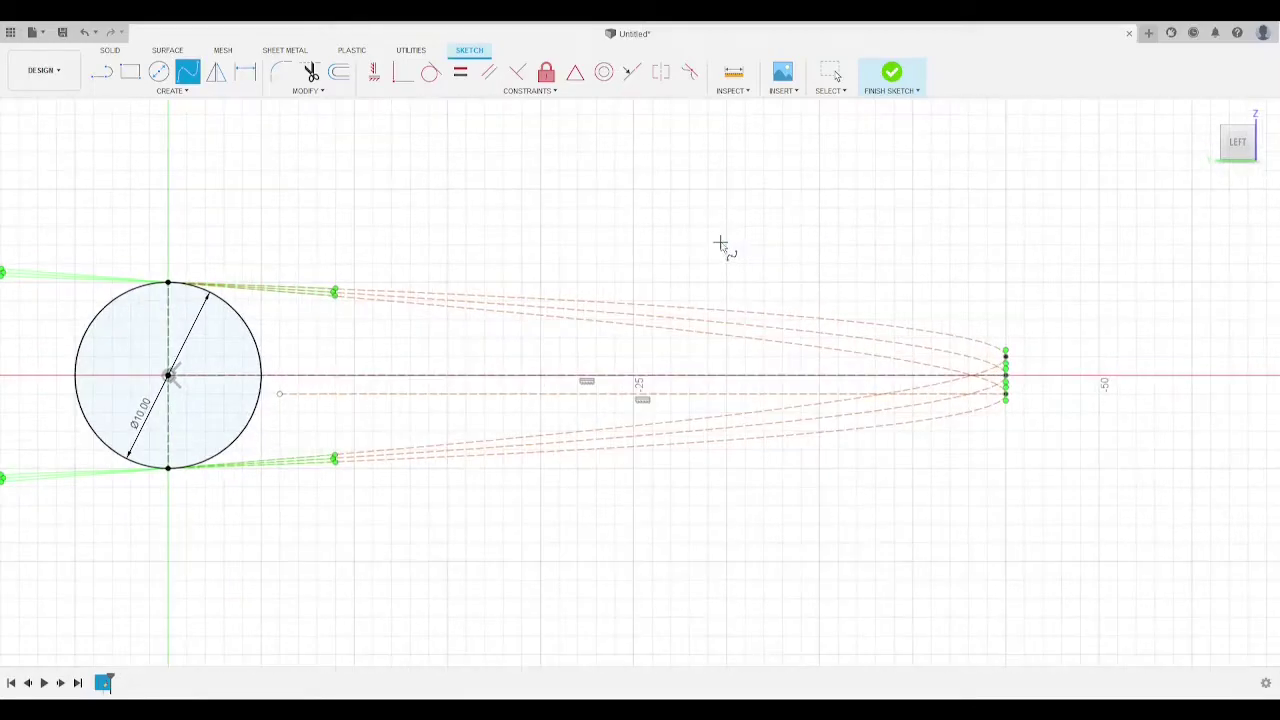
Step: Delete the middle construction spline that passes through the centre line's outer end
click(109, 80)
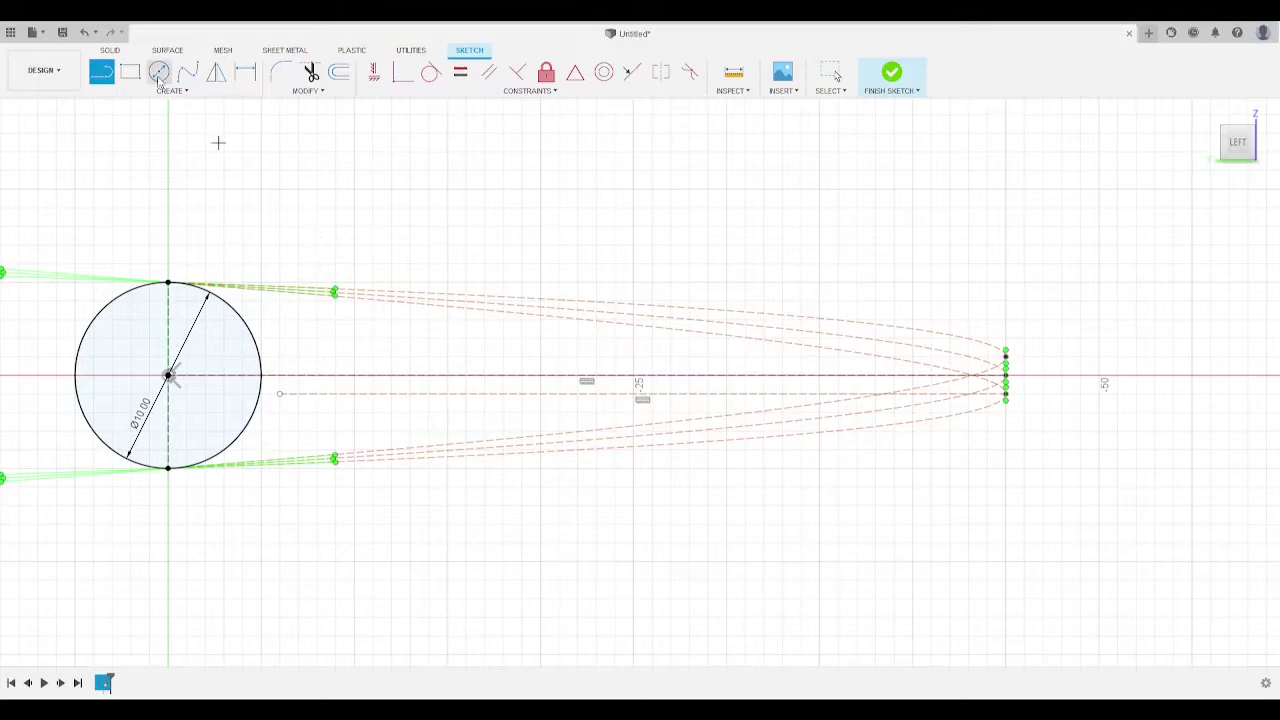
key(Escape)
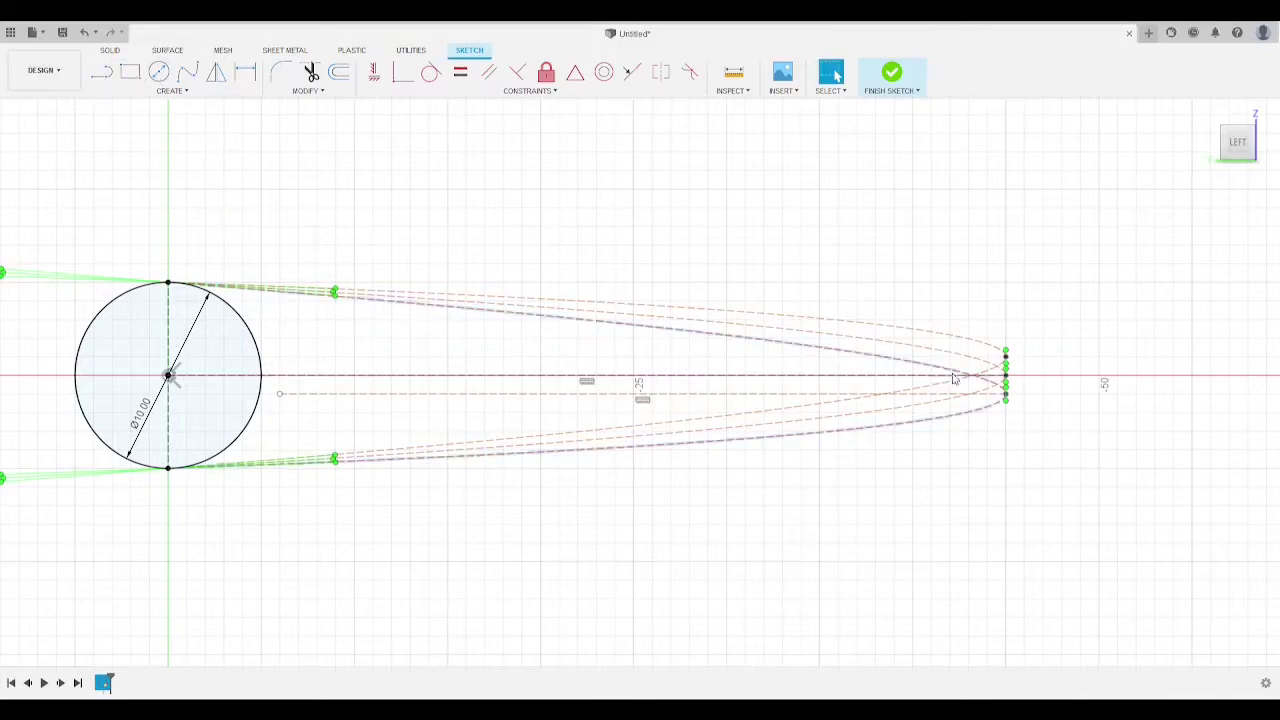
click(943, 362)
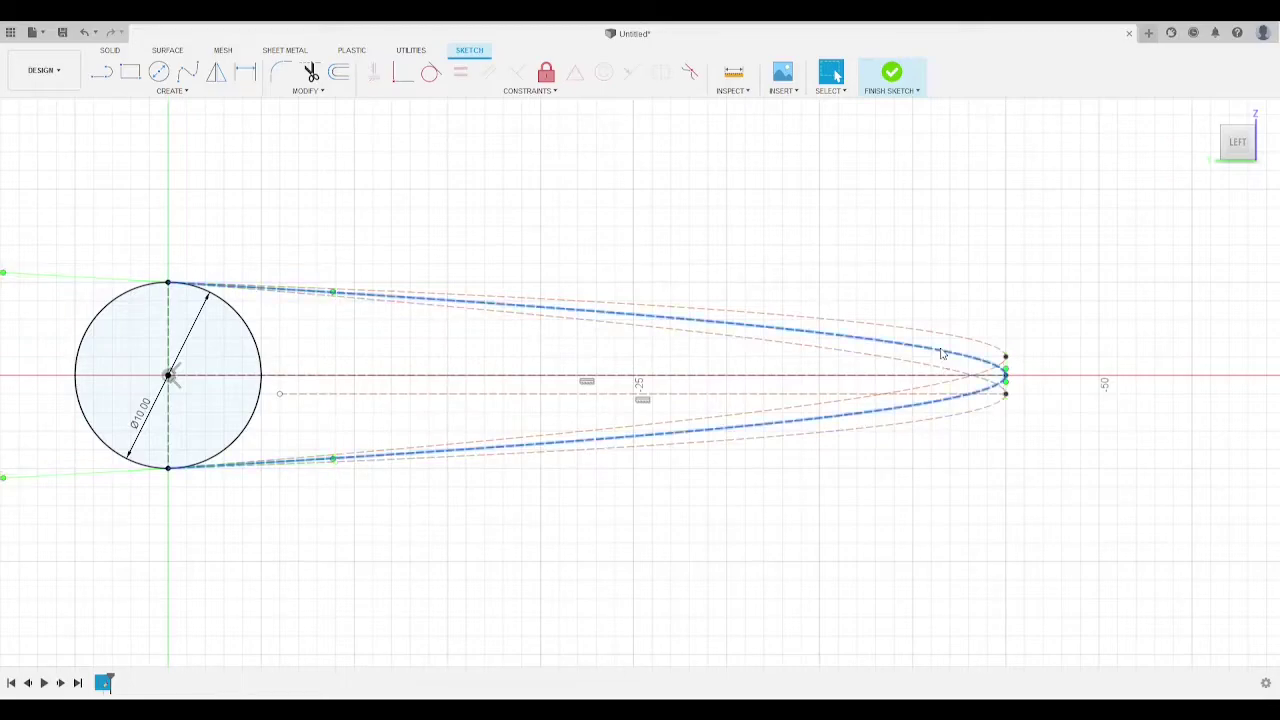
key(Delete)
middle_drag(899, 251, 914, 242)
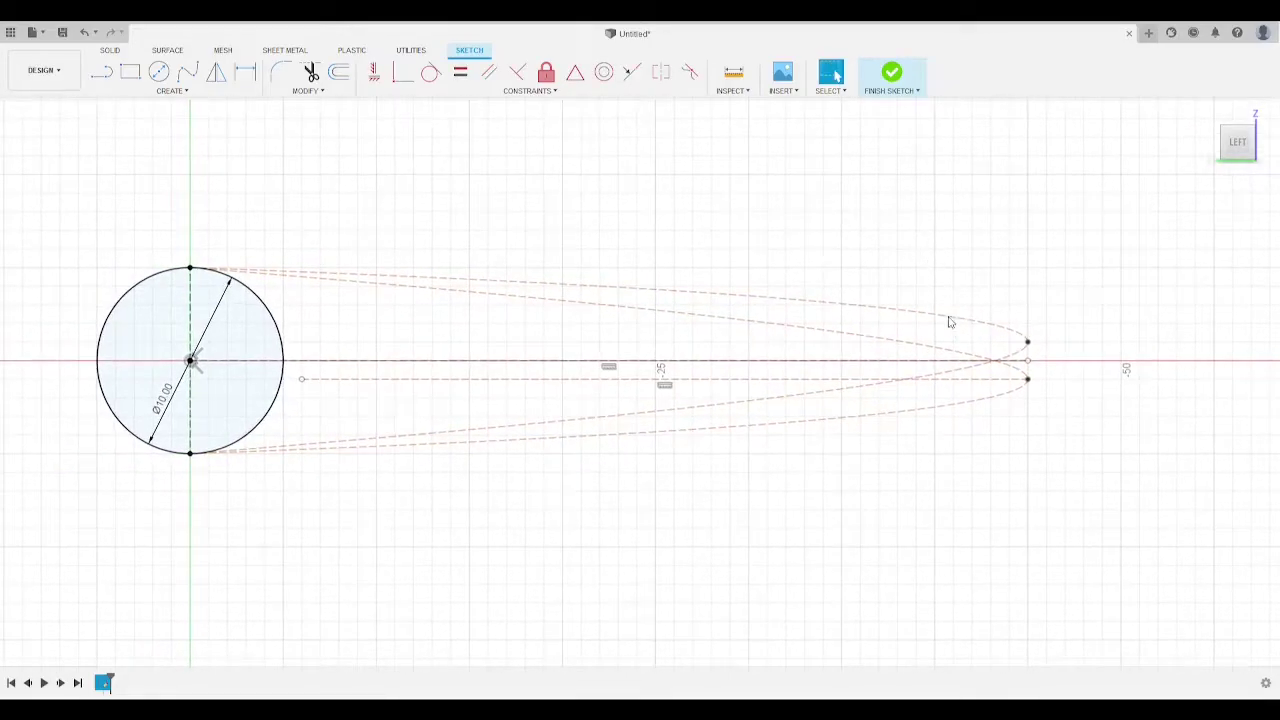
Step: Try deleting the upper spline, and separately the lower spline with its horizontal line, undoing these deletions
key(ctrl+z)
key(Delete)
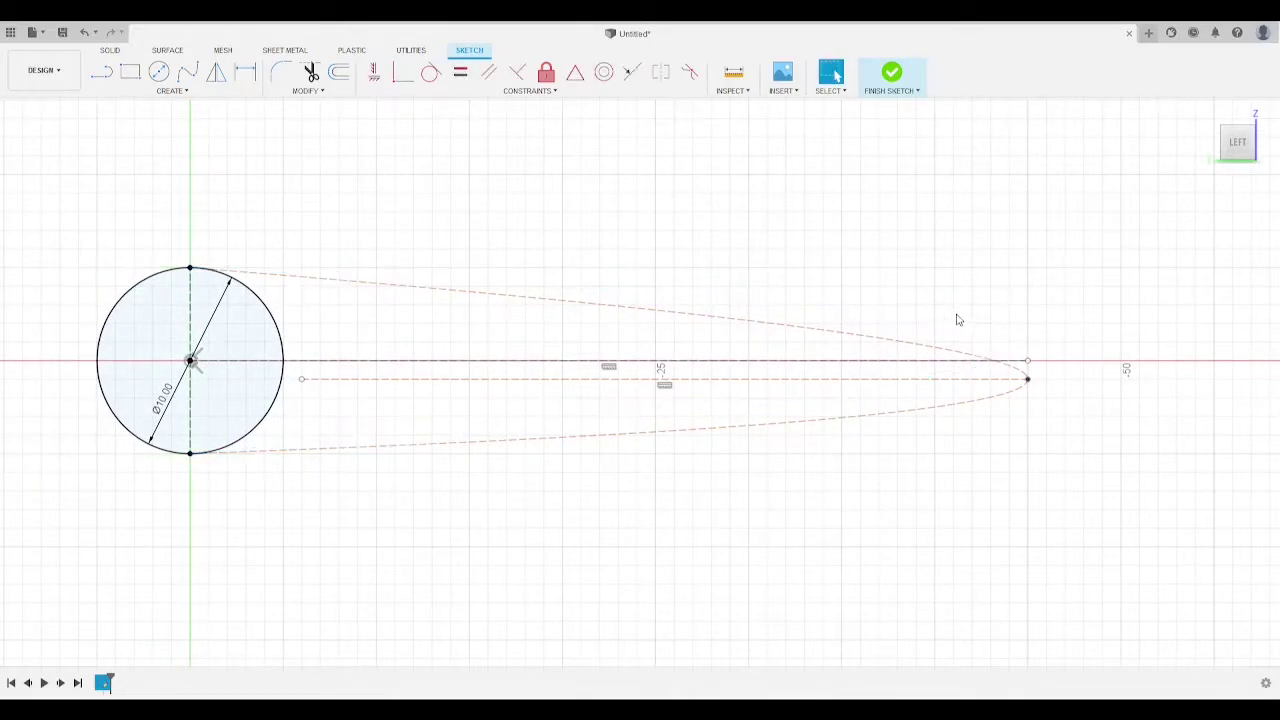
key(ctrl+z)
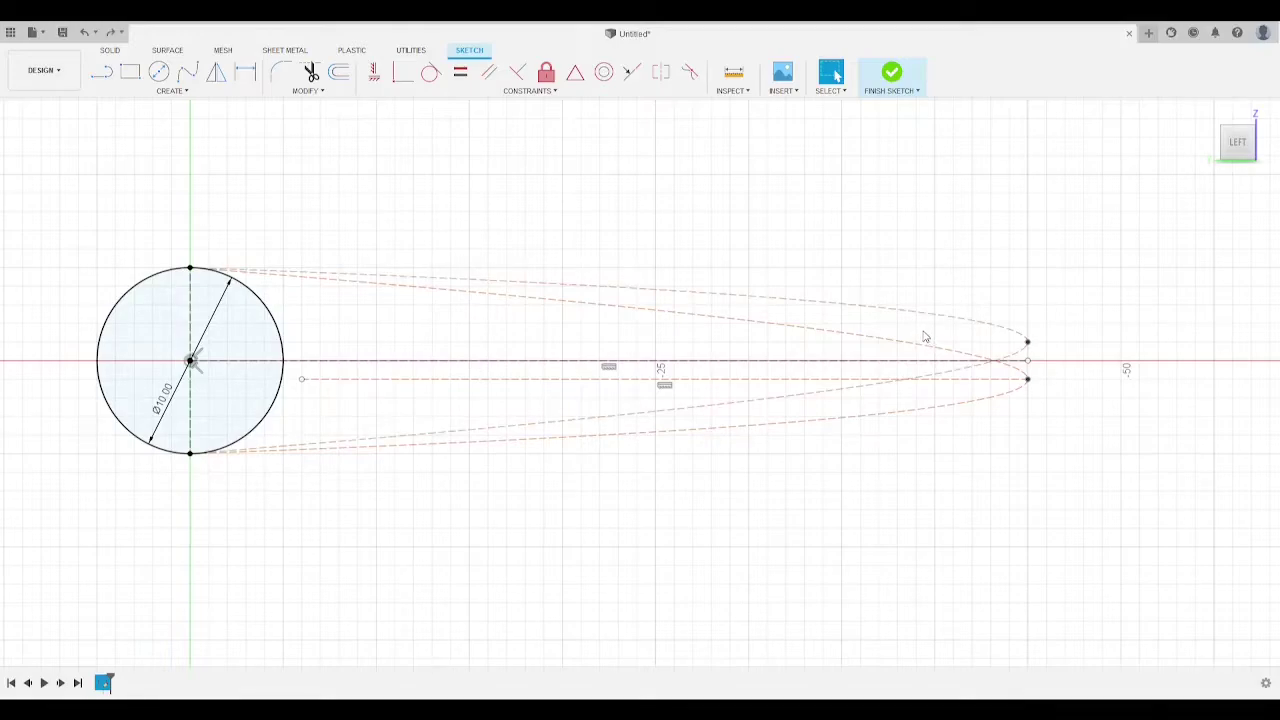
click(981, 401)
key(Delete)
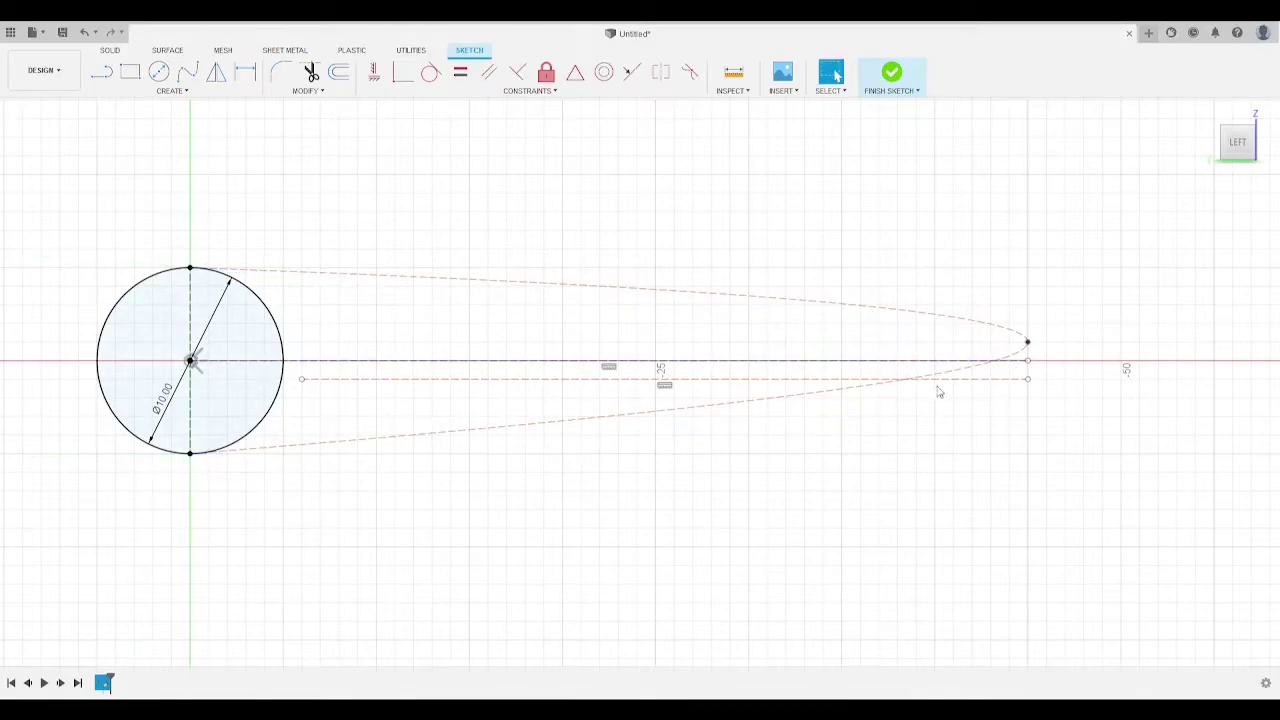
click(964, 387)
key(Delete)
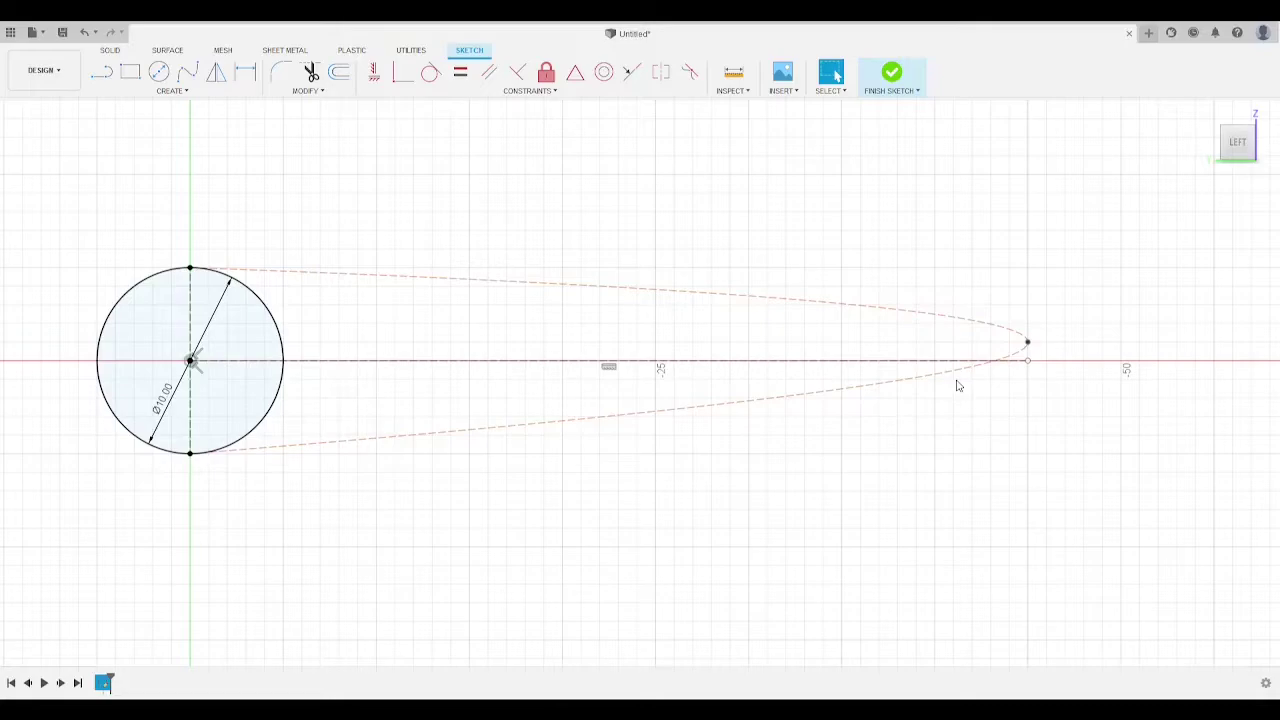
key(ctrl+z)
key(ctrl+z)
Step: Delete the horizontal construction line just below the centre line and select each of the two remaining splines to inspect its shape
click(800, 380)
key(Delete)
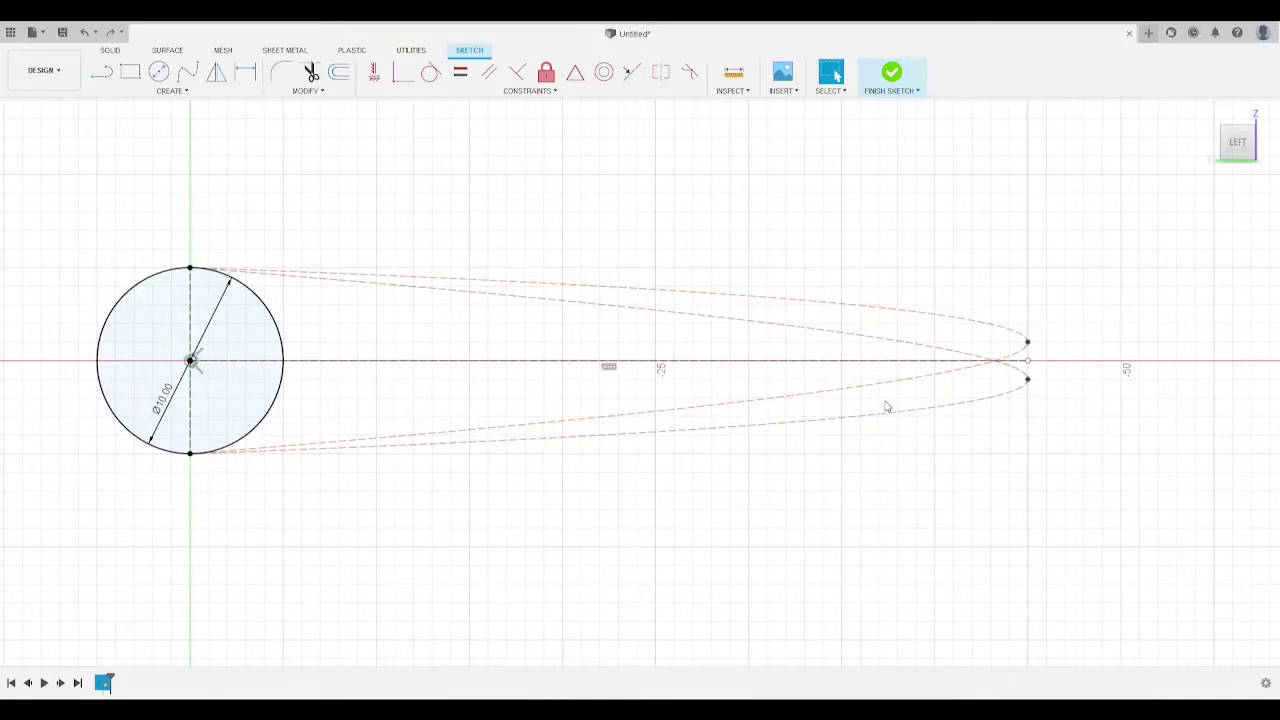
click(860, 391)
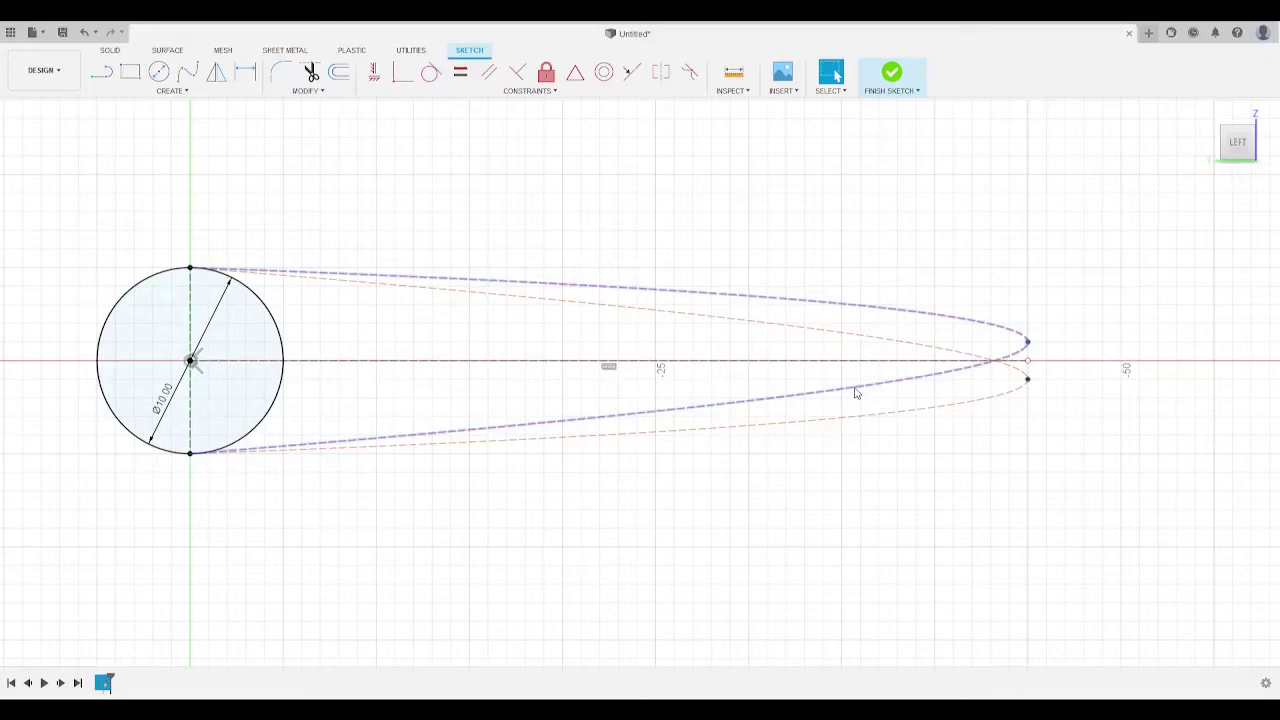
click(855, 392)
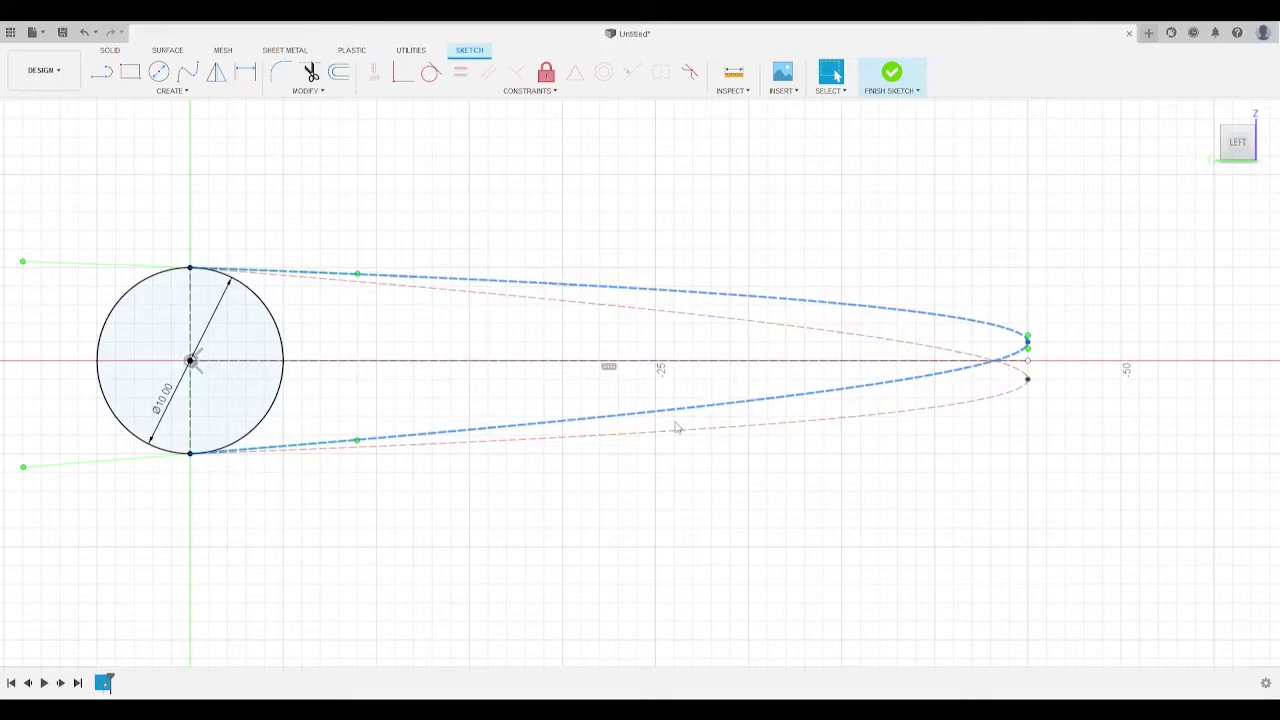
click(713, 430)
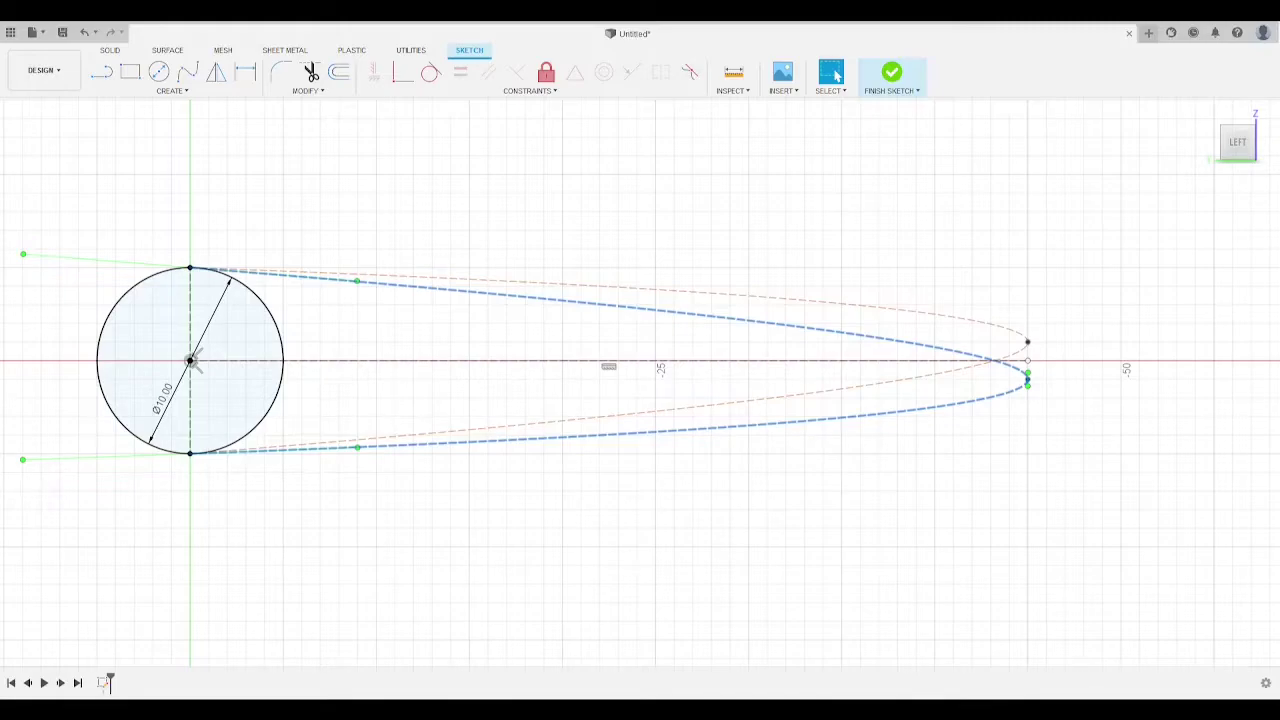
click(362, 216)
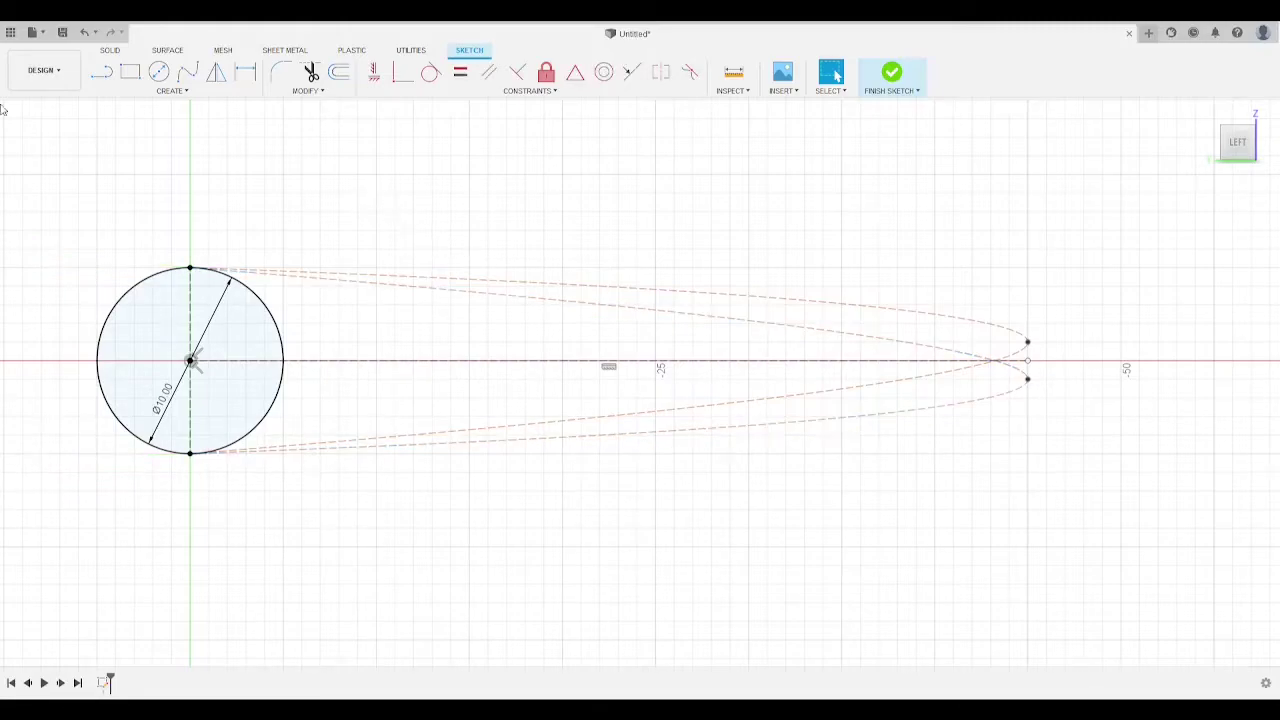
click(106, 77)
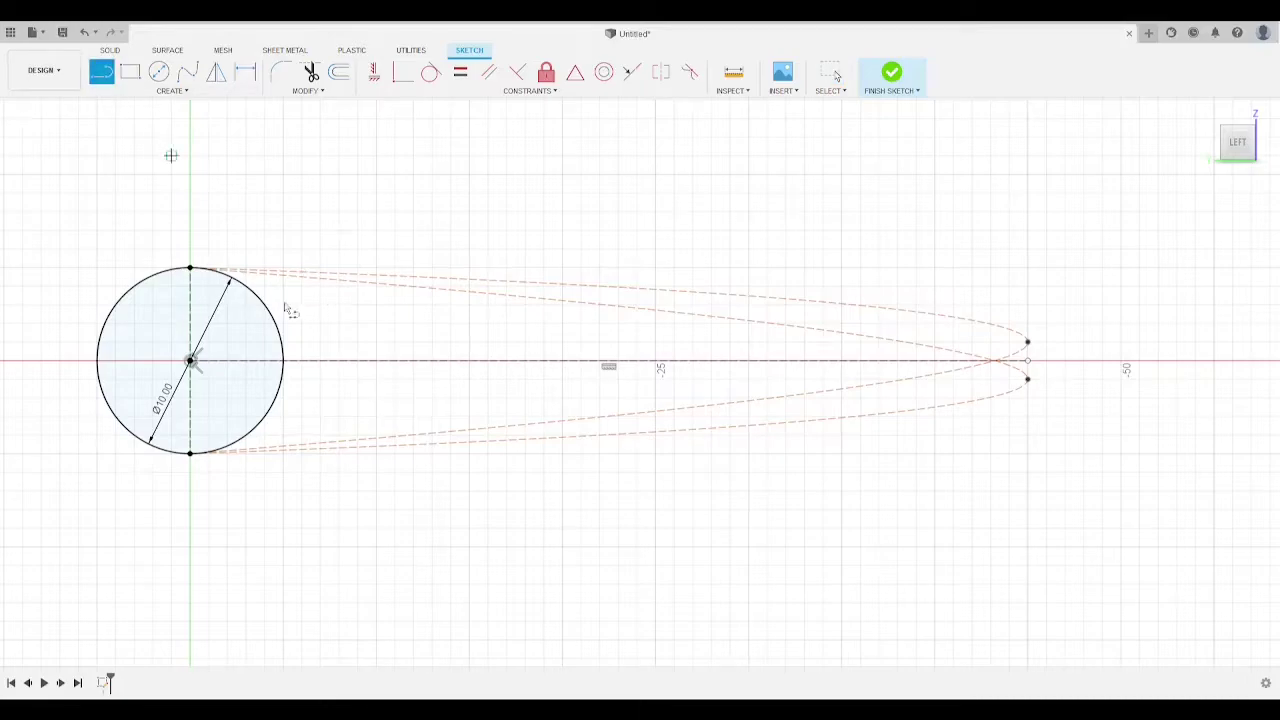
click(188, 74)
click(190, 268)
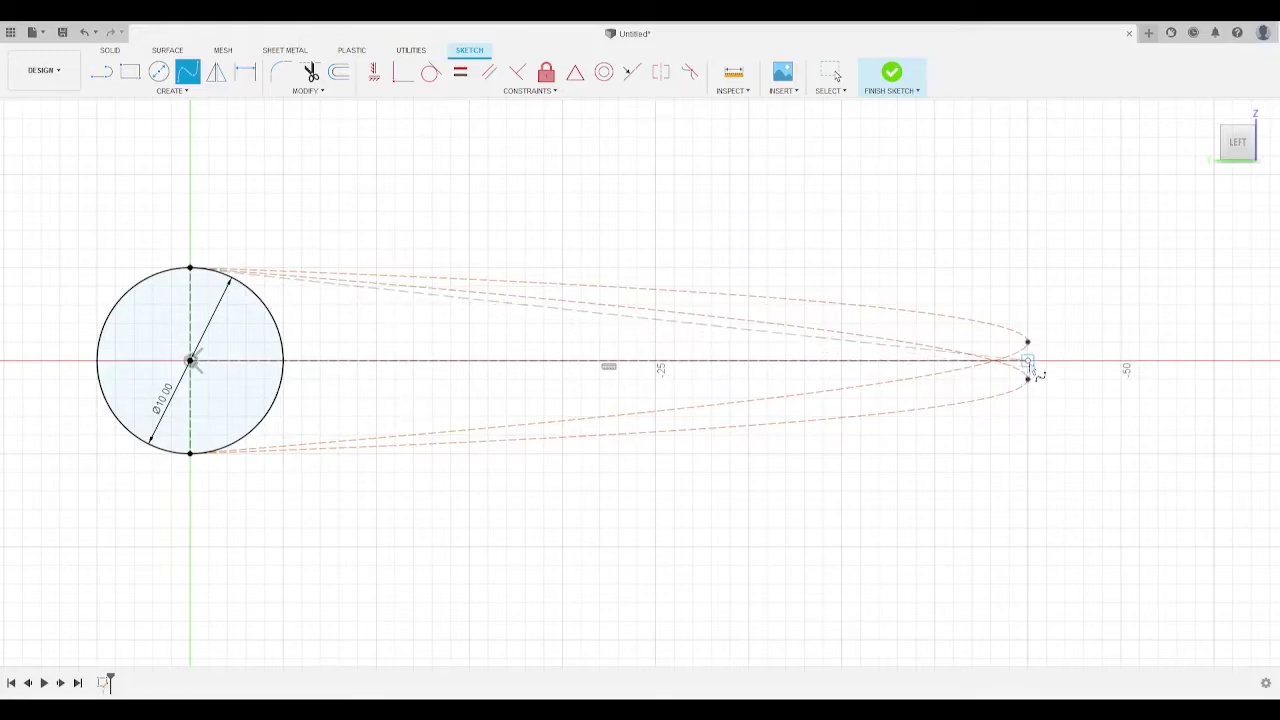
click(1028, 362)
click(1028, 379)
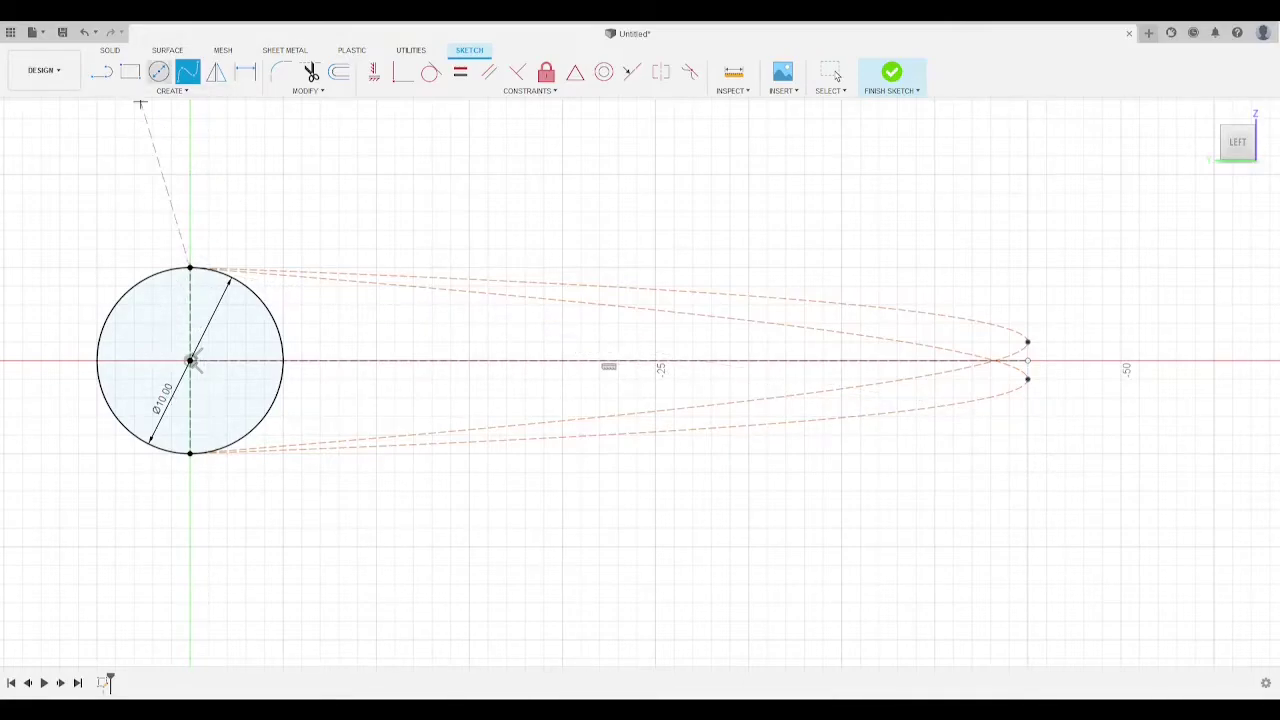
Step: Sketch a horizontal construction line from the circle's bottommost point, ending directly beneath the centre line's outer end
click(101, 71)
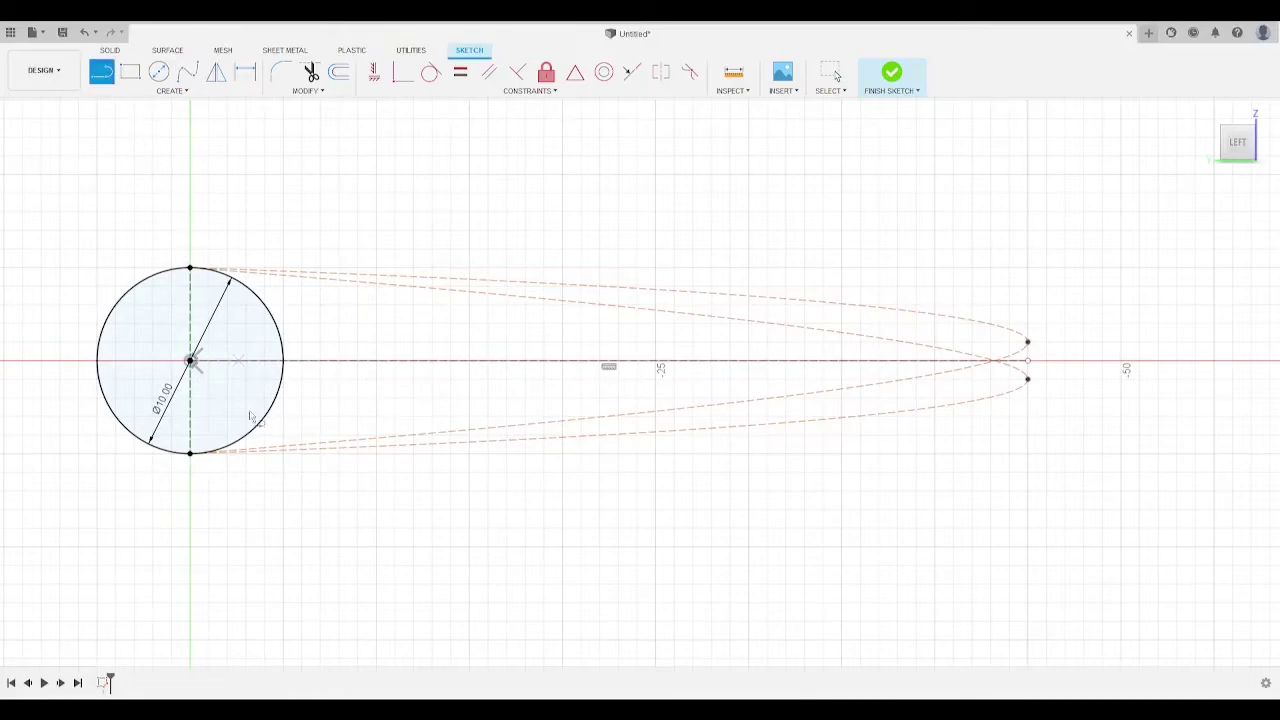
click(192, 455)
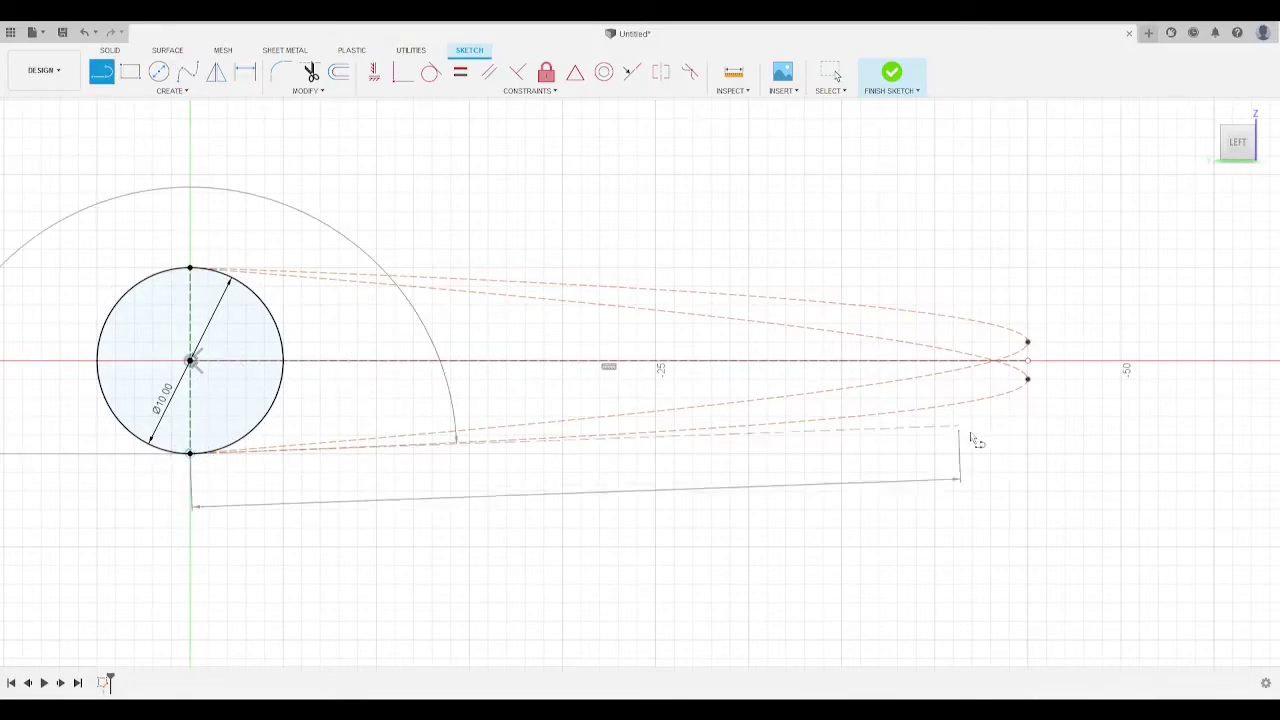
click(1027, 455)
key(Escape)
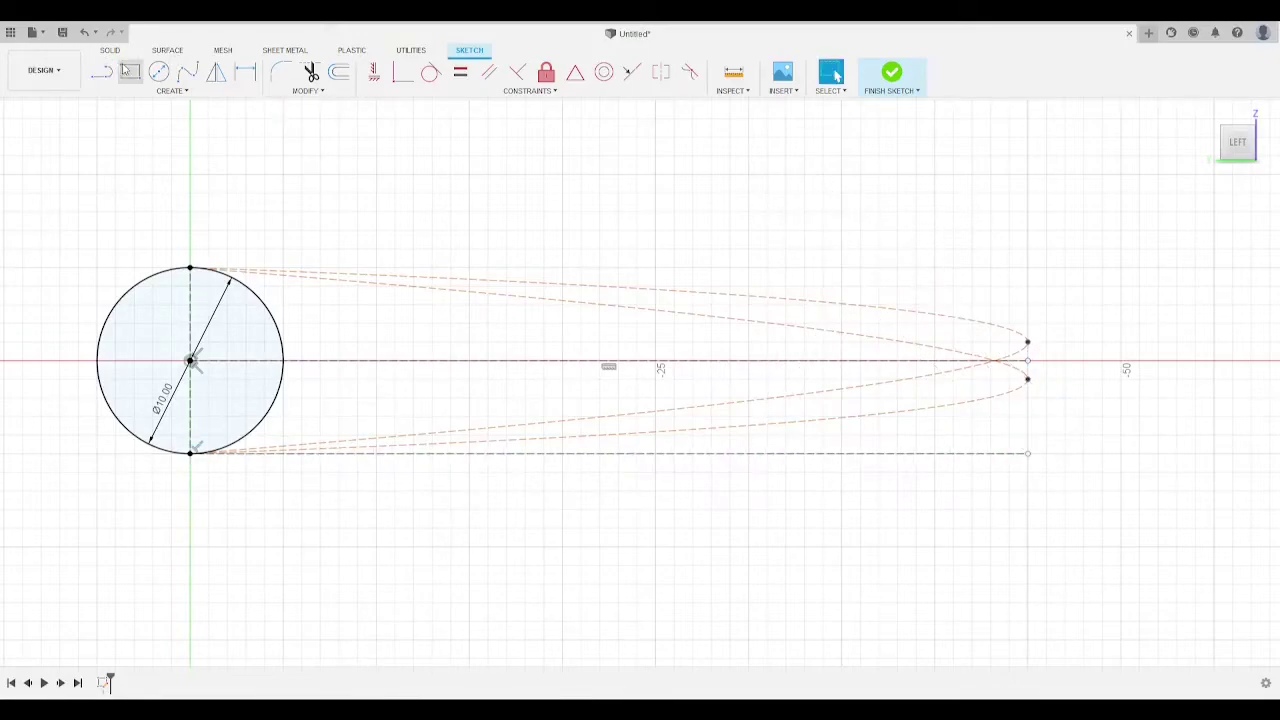
click(101, 71)
click(187, 71)
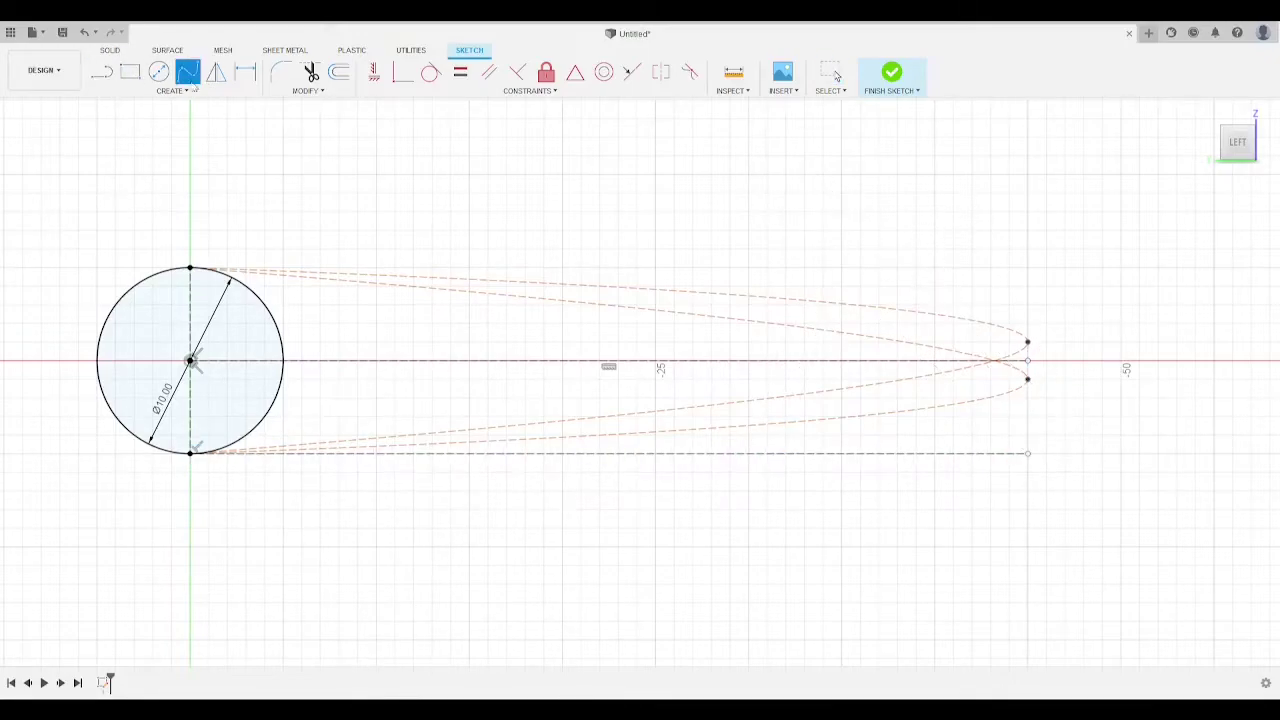
click(191, 268)
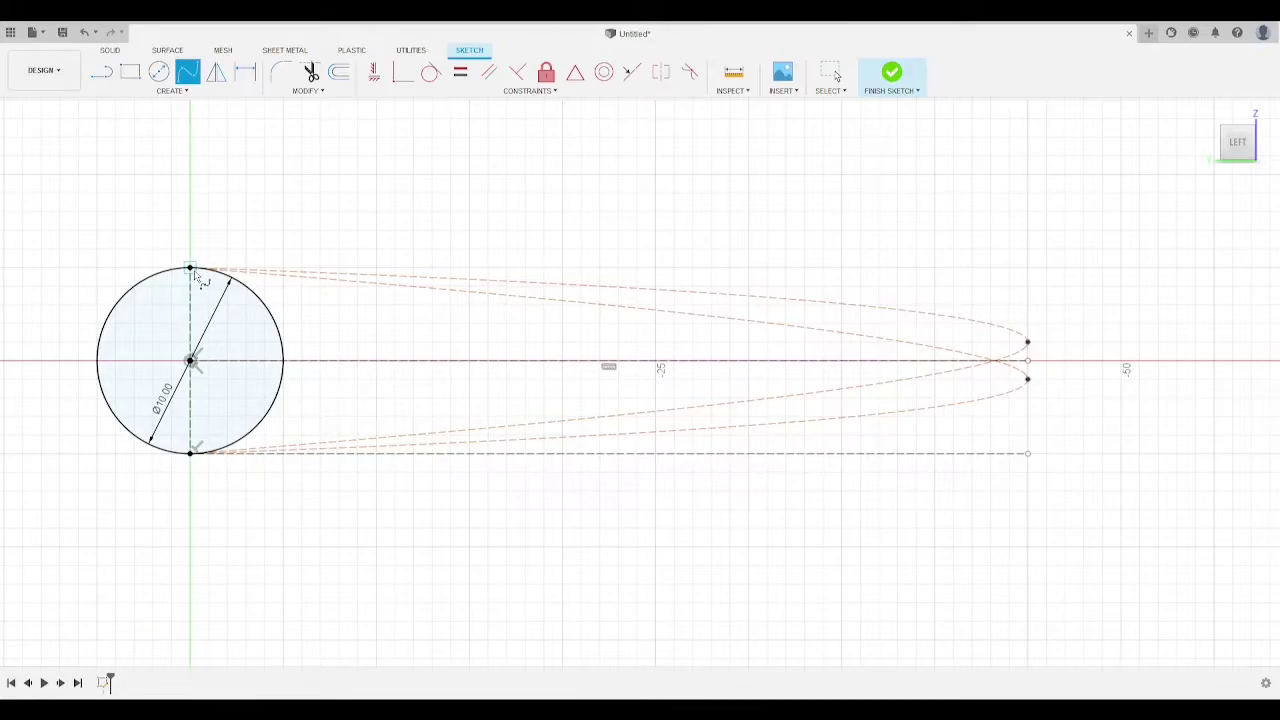
click(1027, 455)
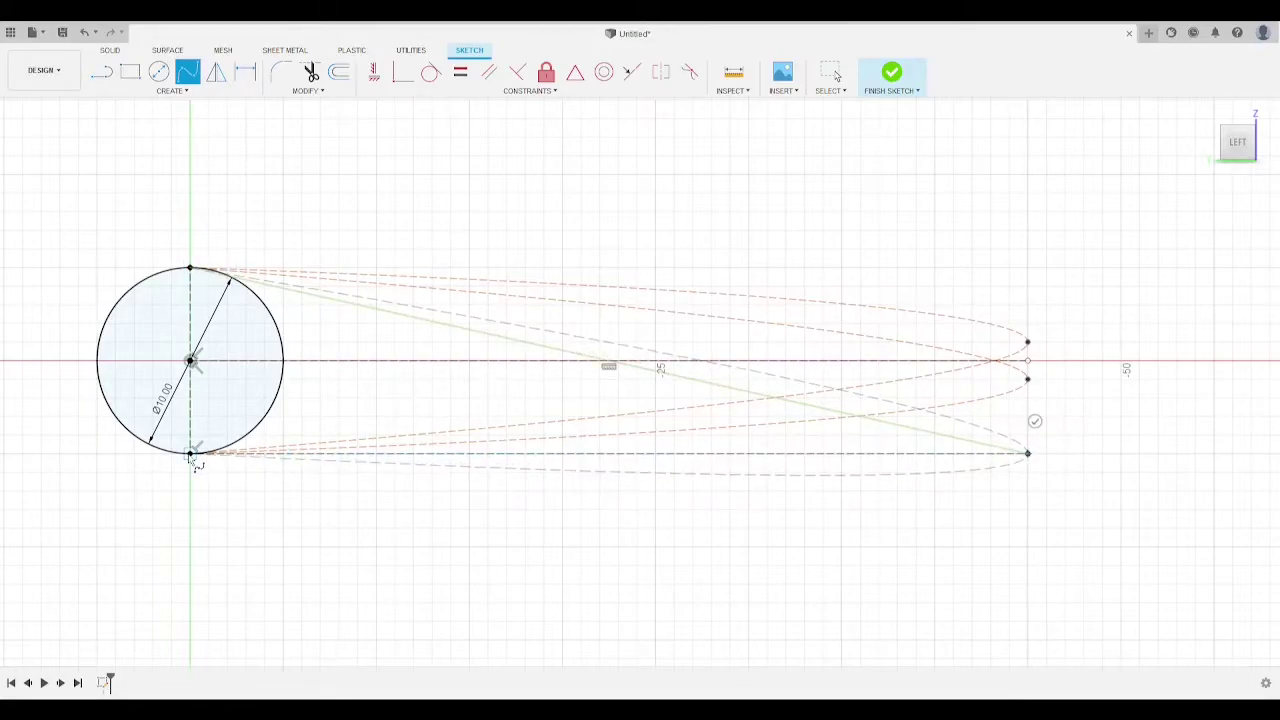
key(Escape)
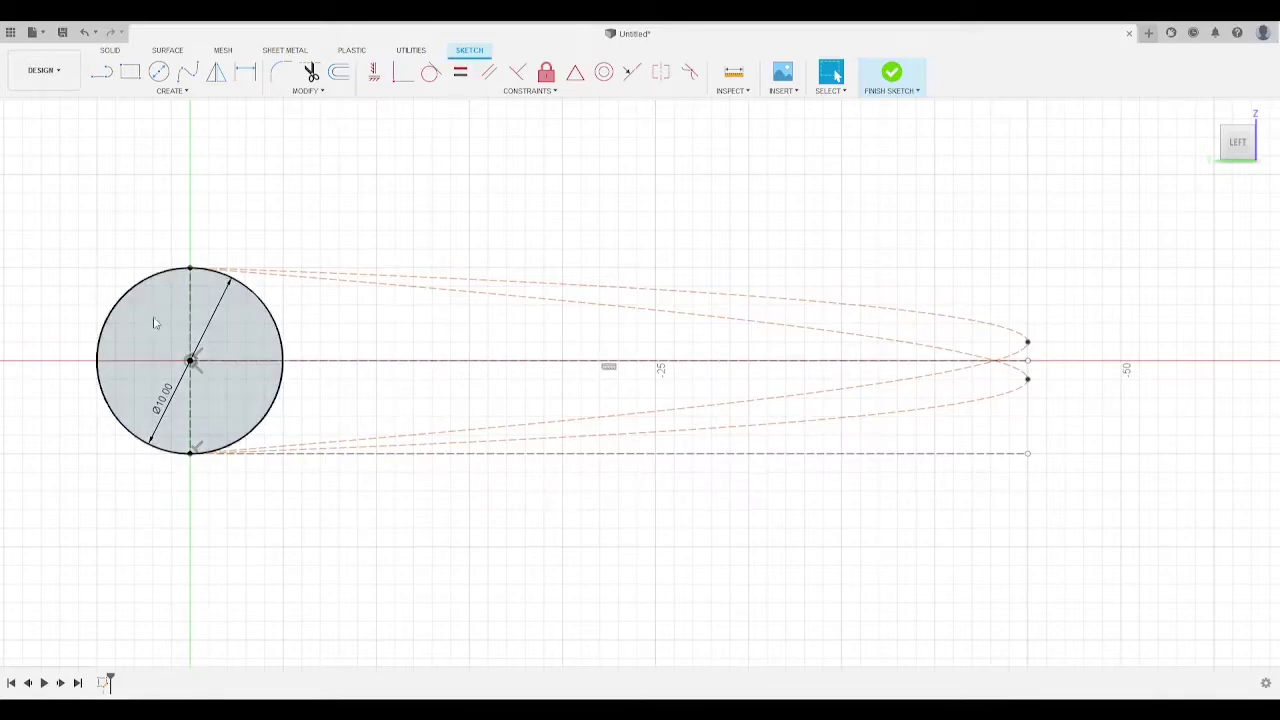
Step: Delete the 10-diameter circle, keeping the construction lines and splines
middle_drag(345, 197, 541, 209)
click(474, 339)
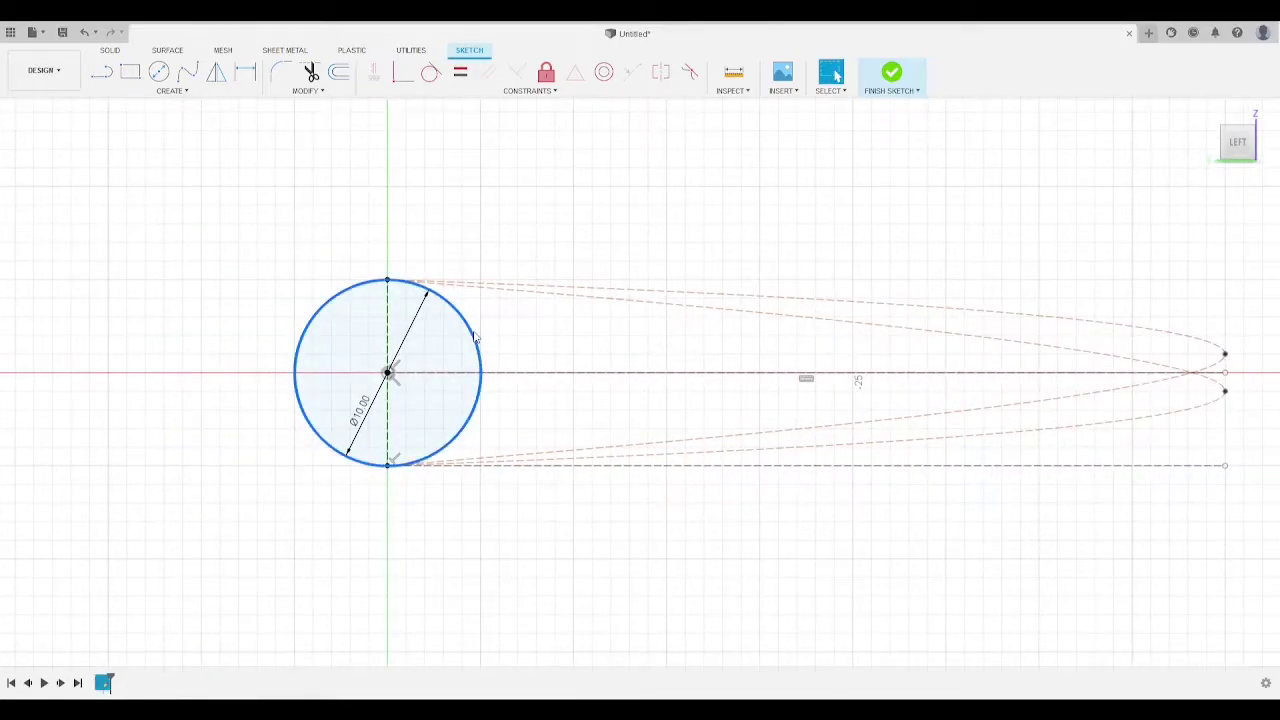
key(Delete)
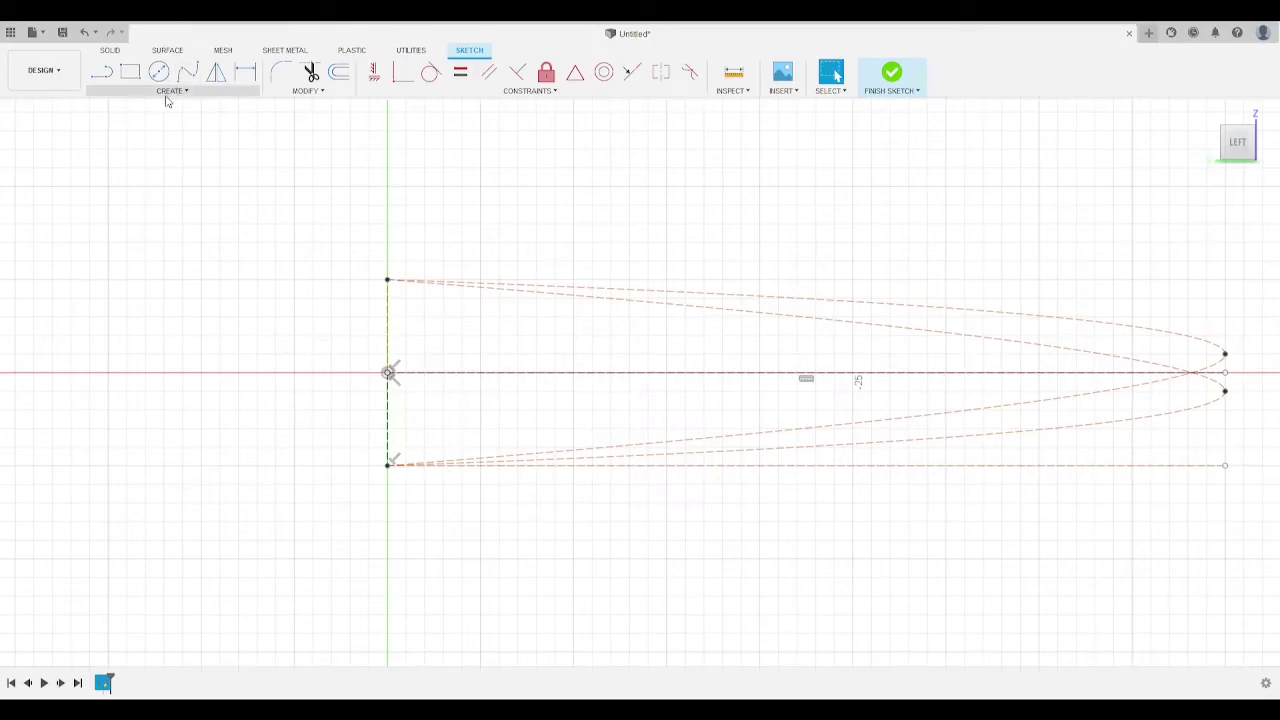
click(187, 75)
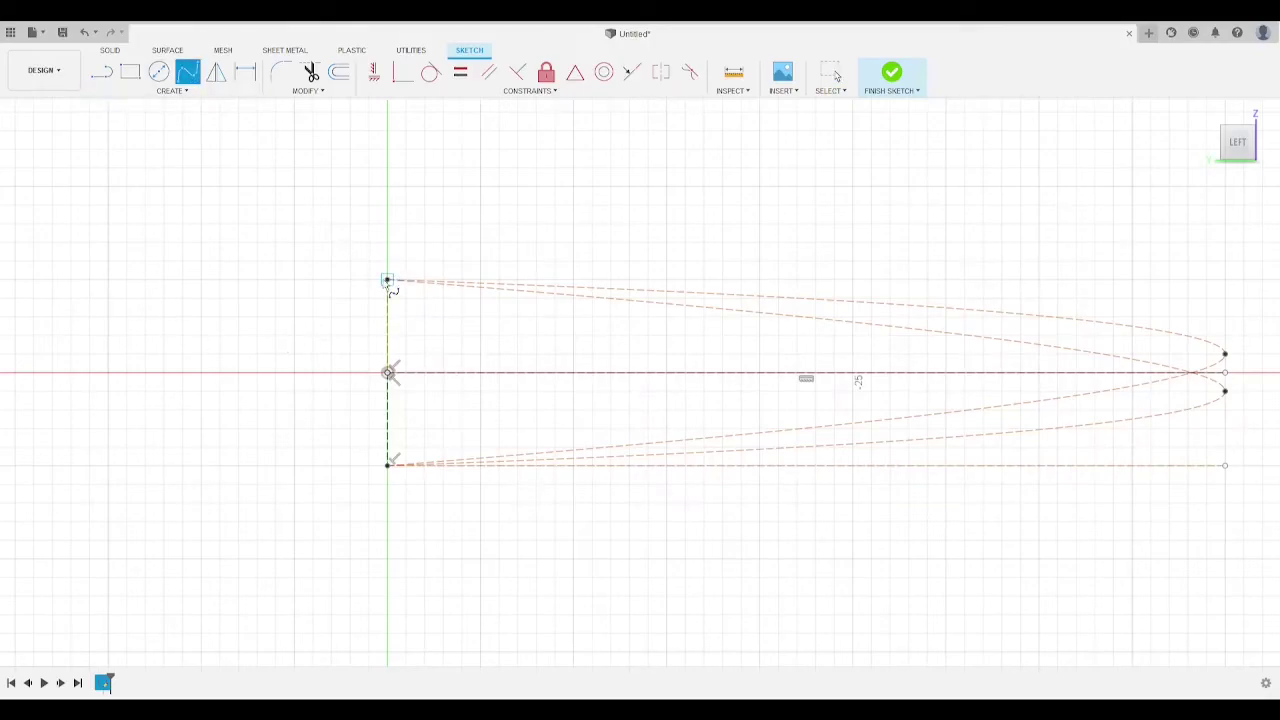
click(388, 280)
click(276, 373)
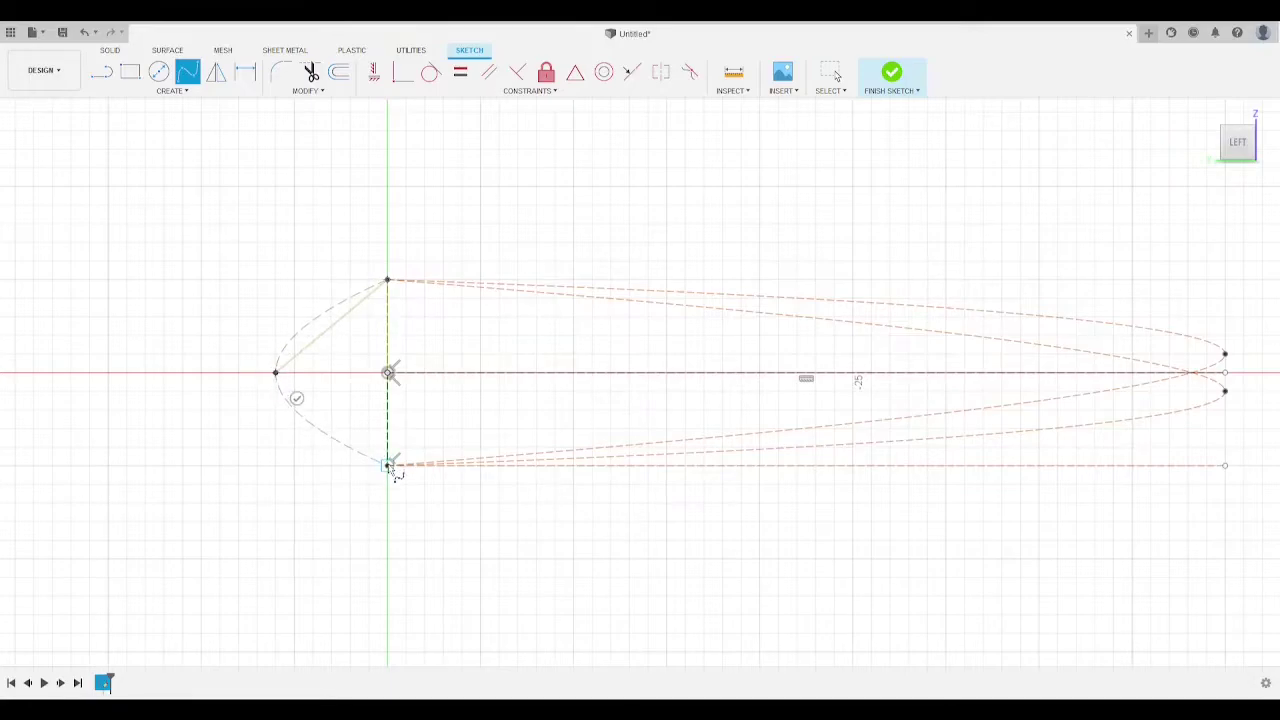
key(Escape)
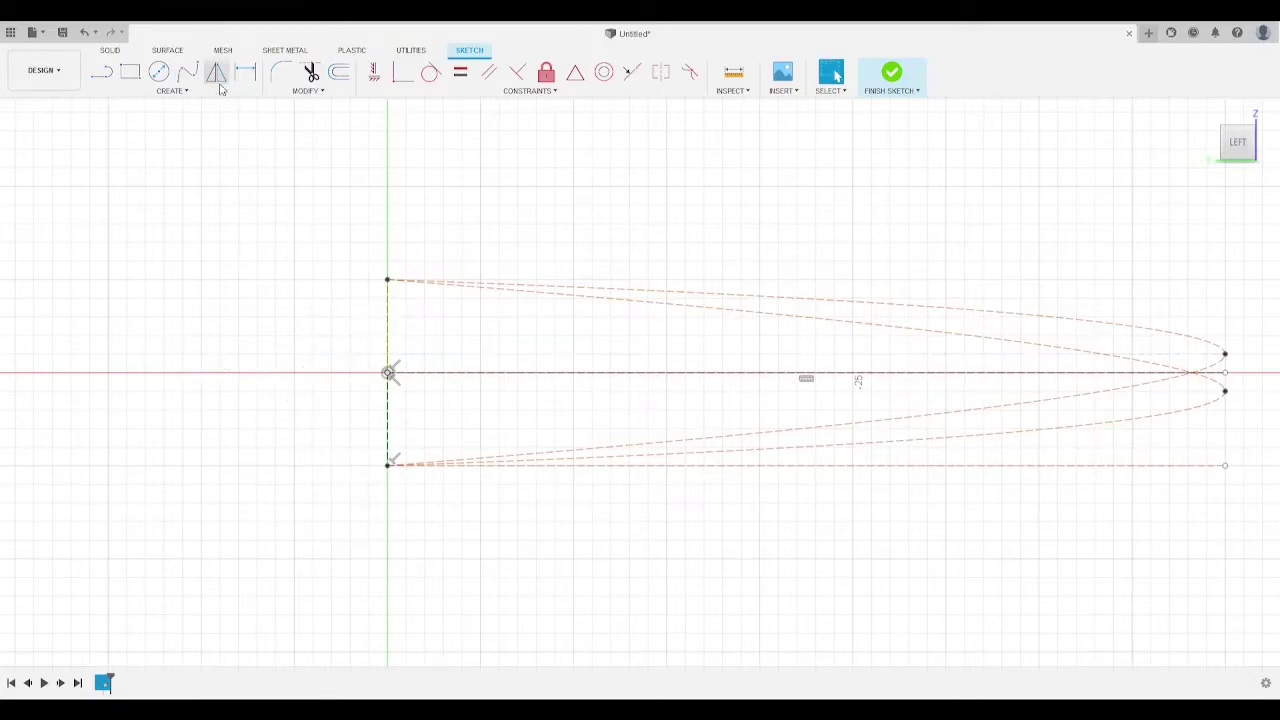
key(l)
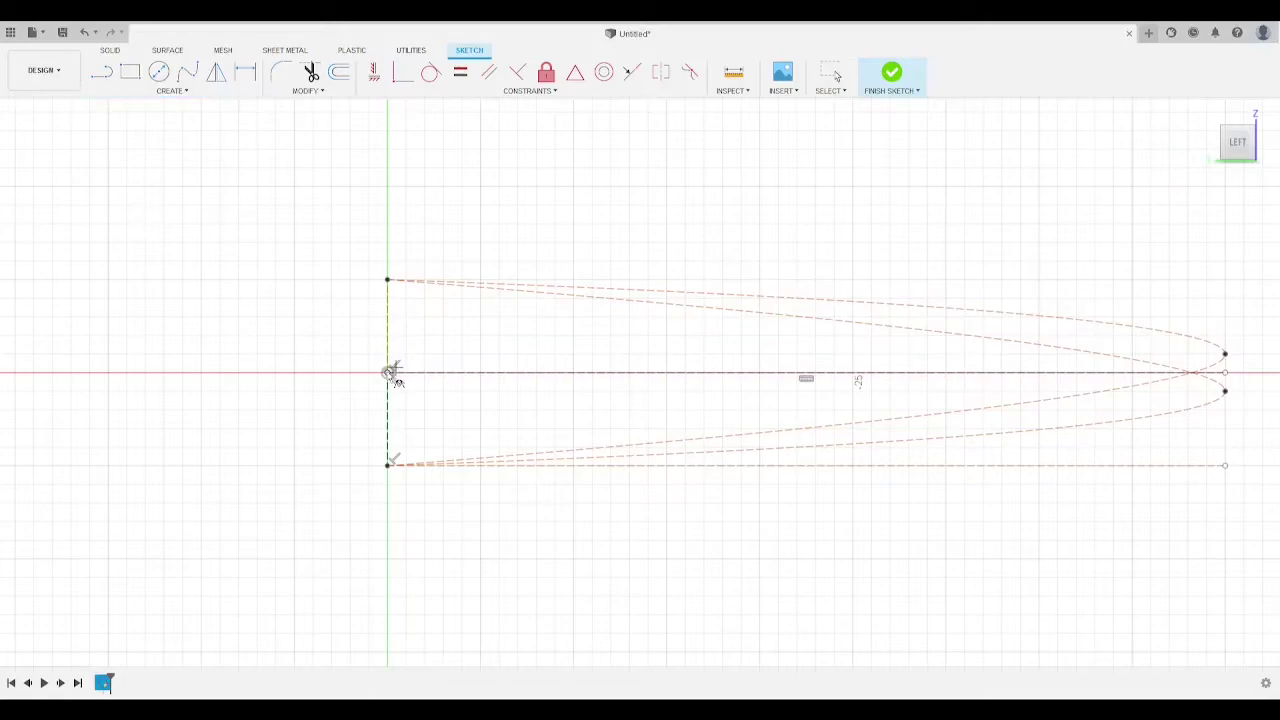
click(388, 373)
click(227, 372)
key(Escape)
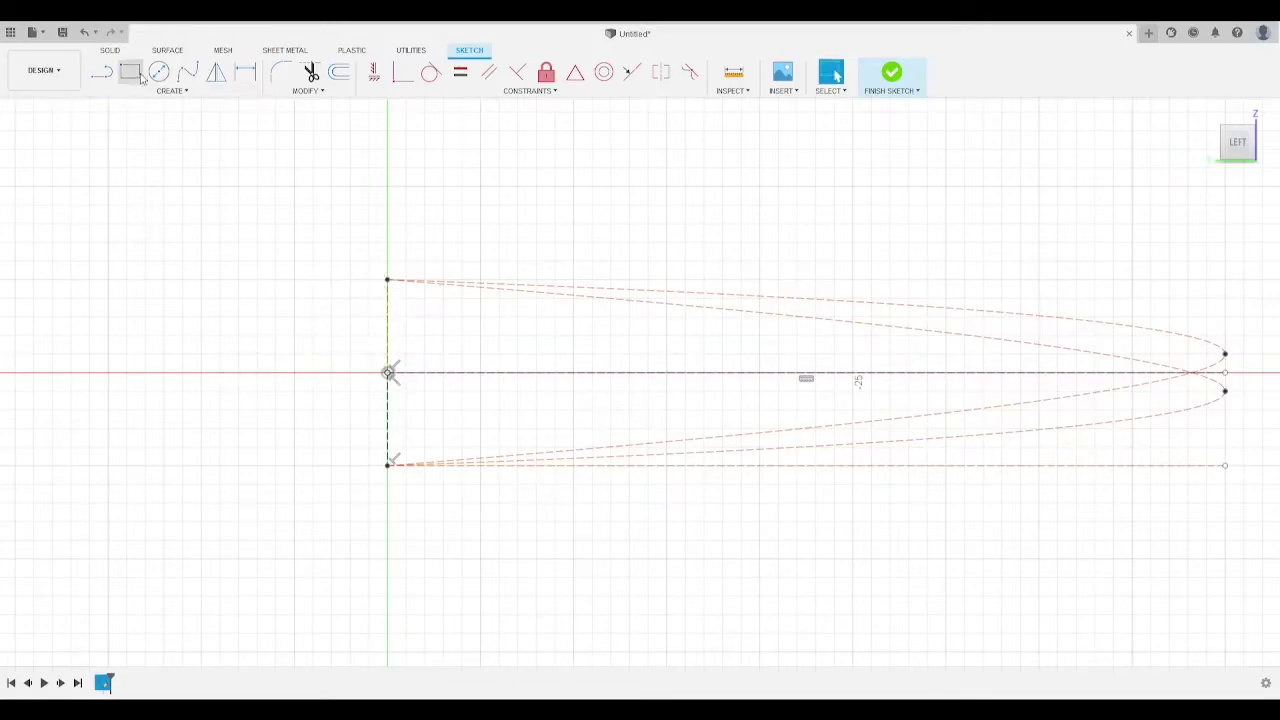
click(388, 466)
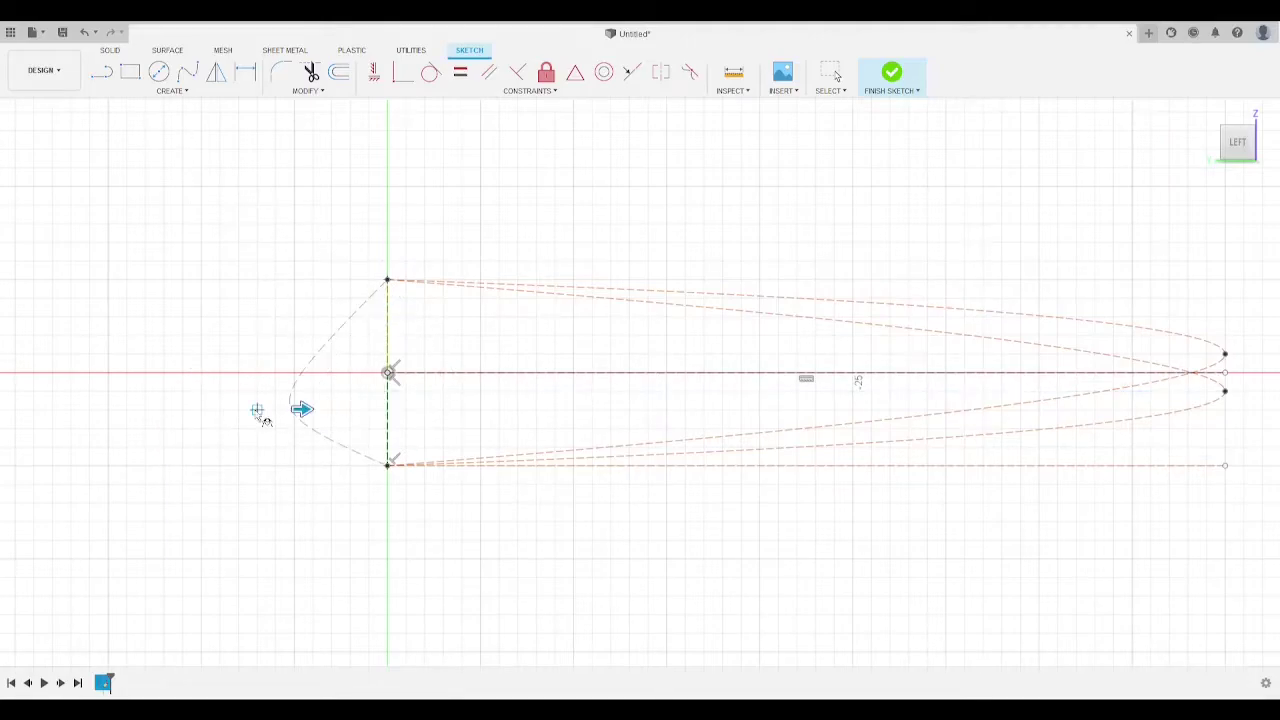
key(Escape)
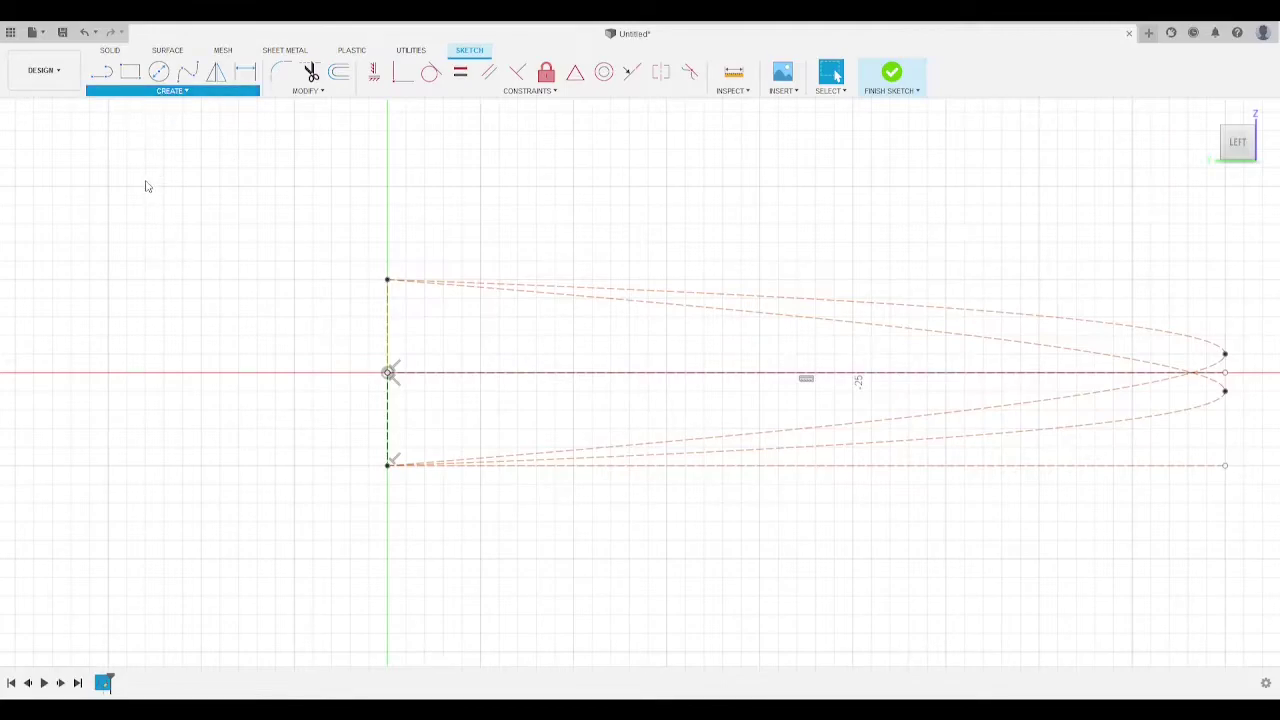
click(387, 373)
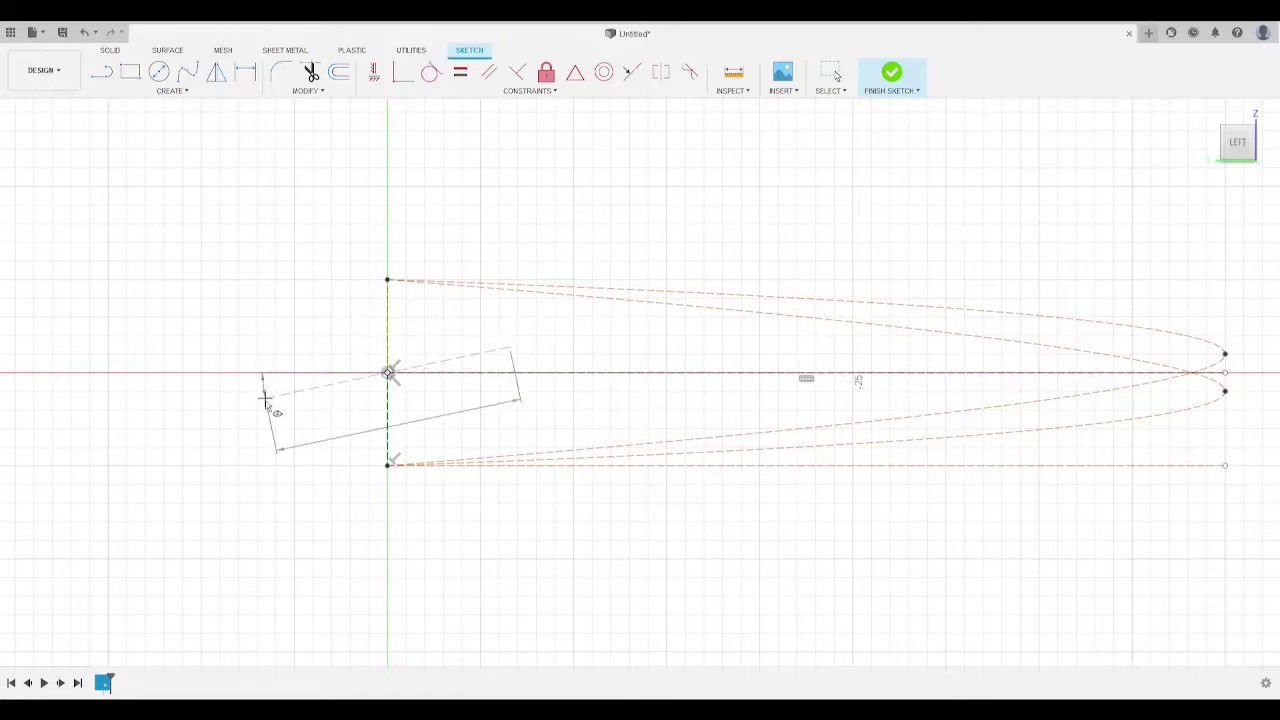
click(266, 373)
click(266, 373)
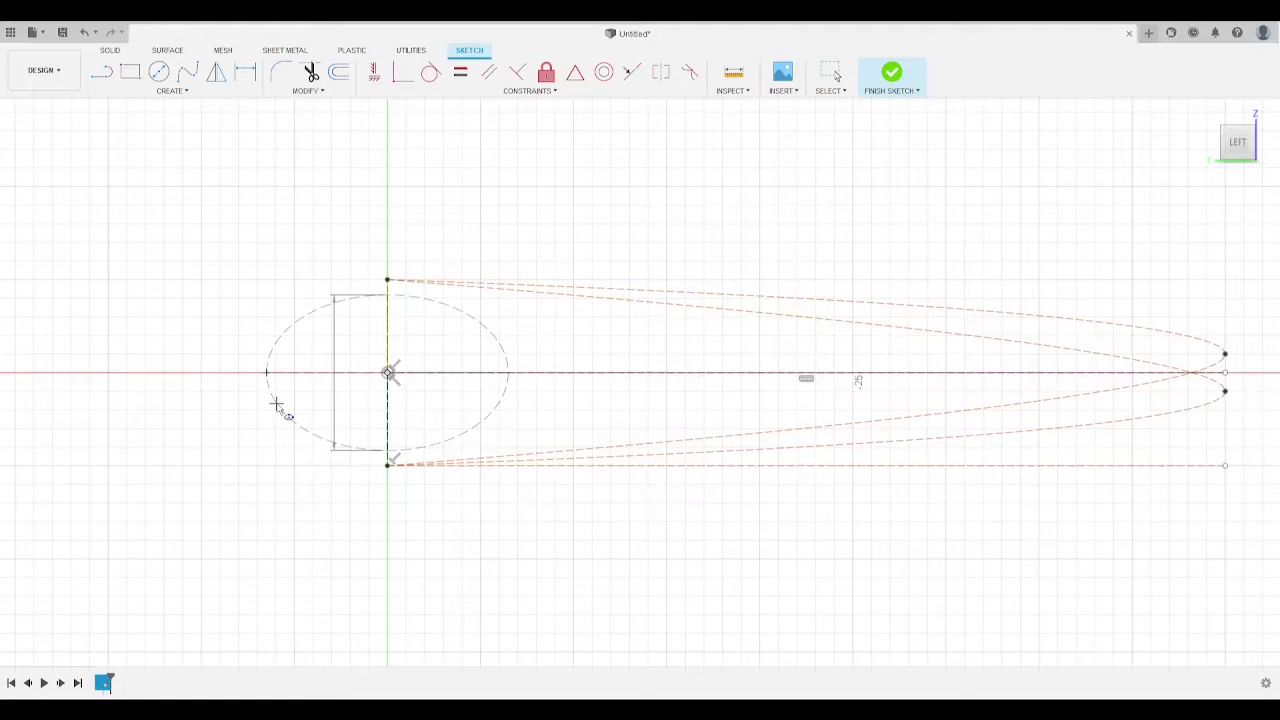
key(Escape)
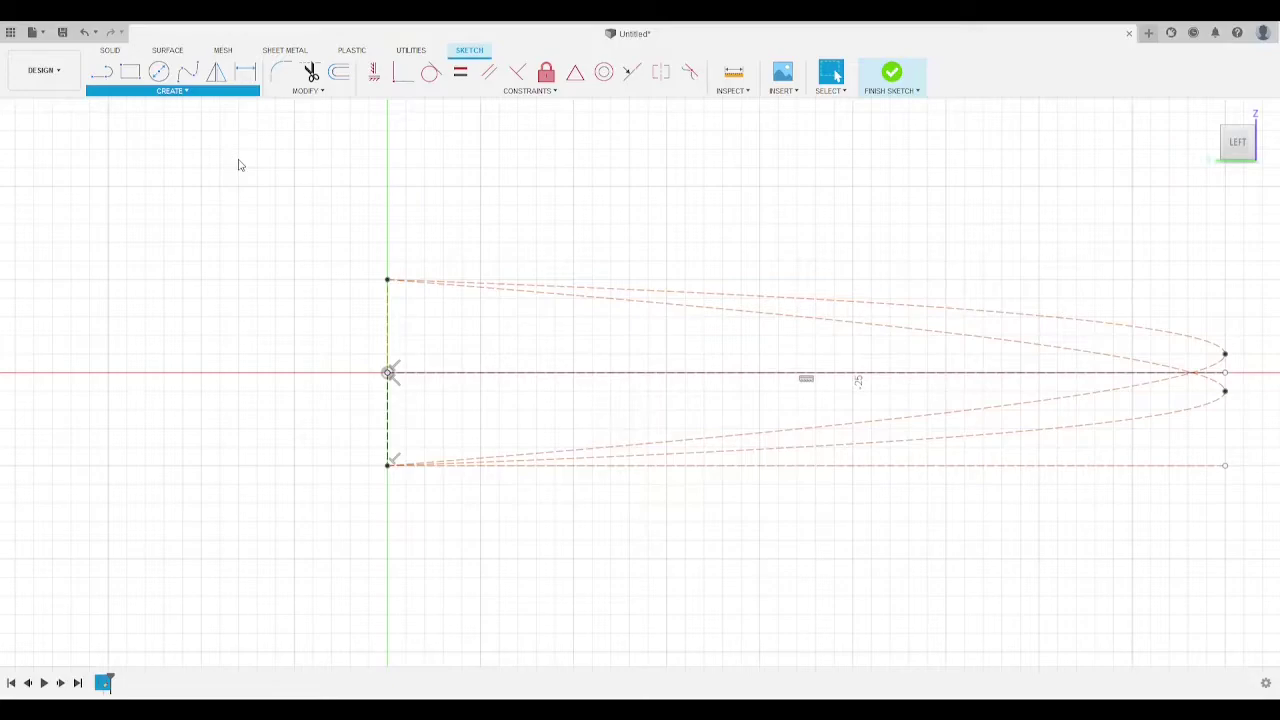
middle_drag(848, 232, 600, 234)
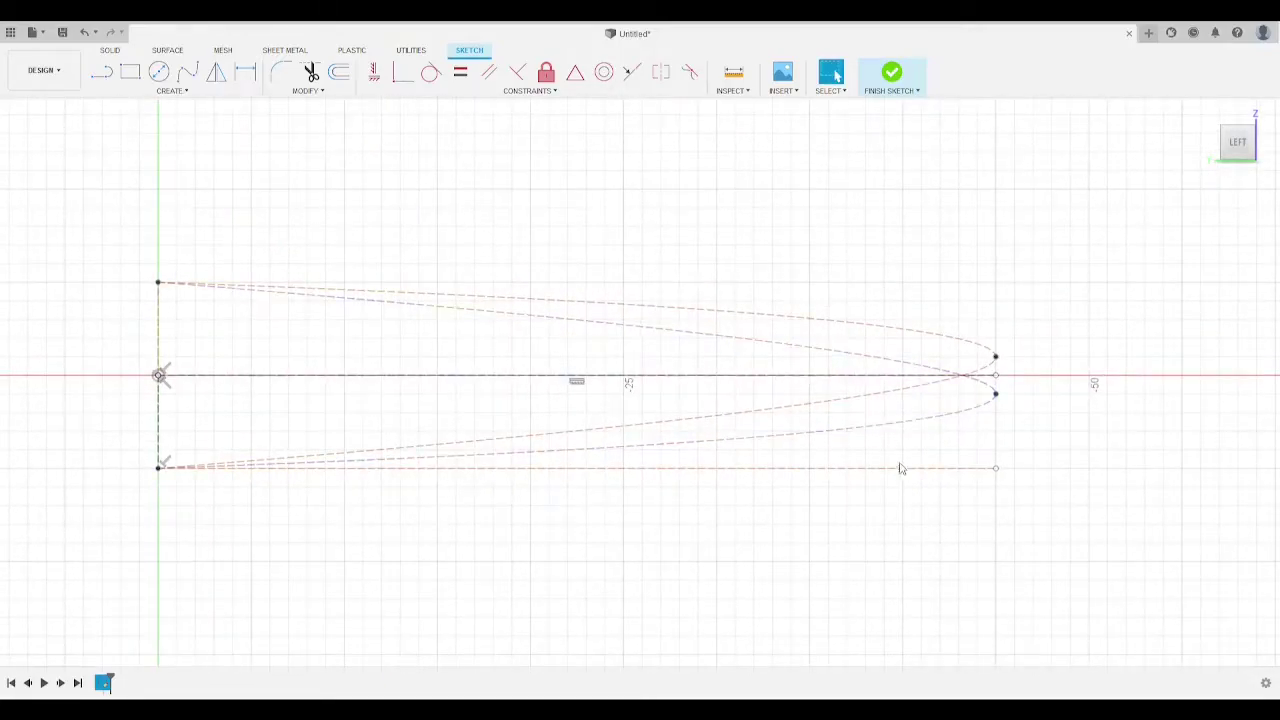
click(860, 469)
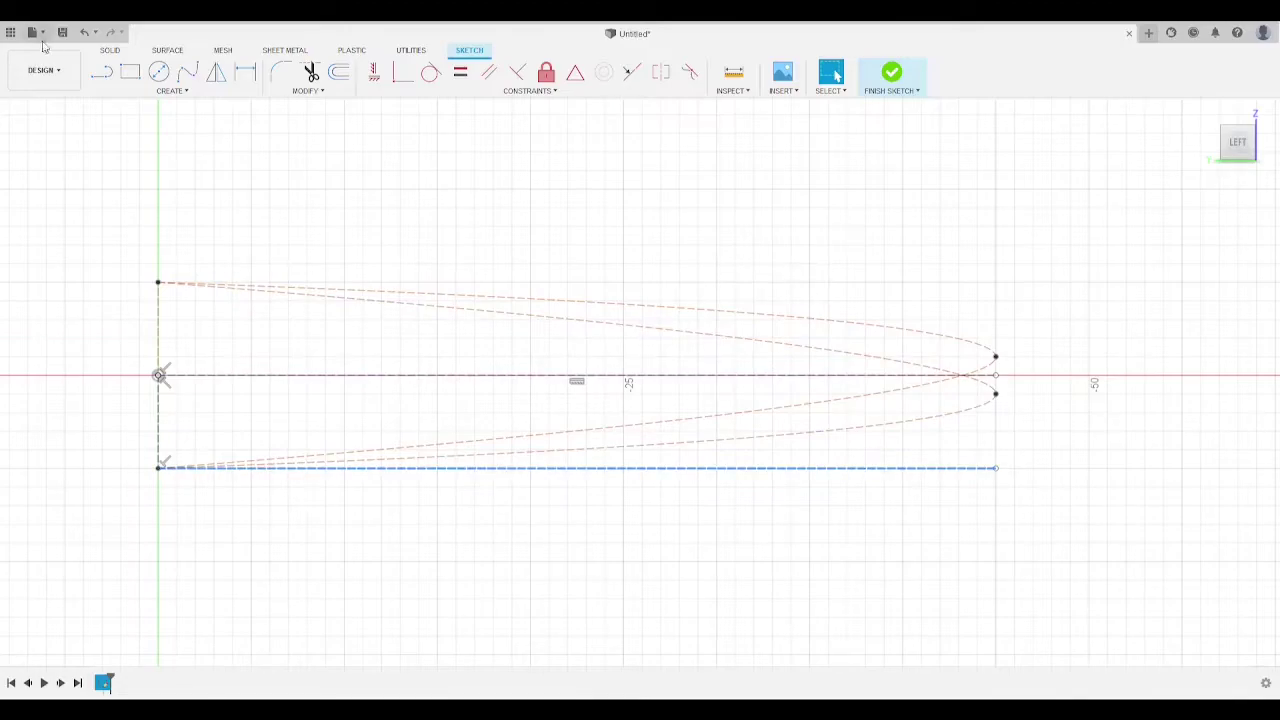
click(187, 71)
click(158, 283)
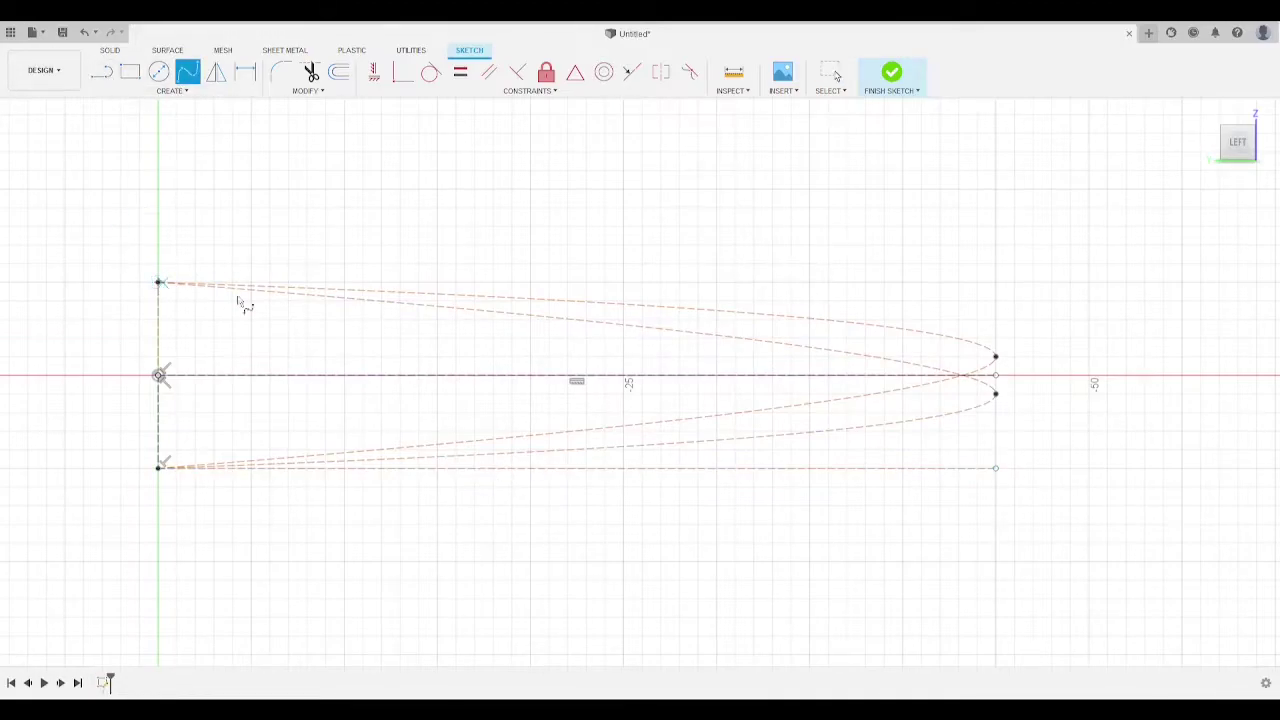
click(995, 395)
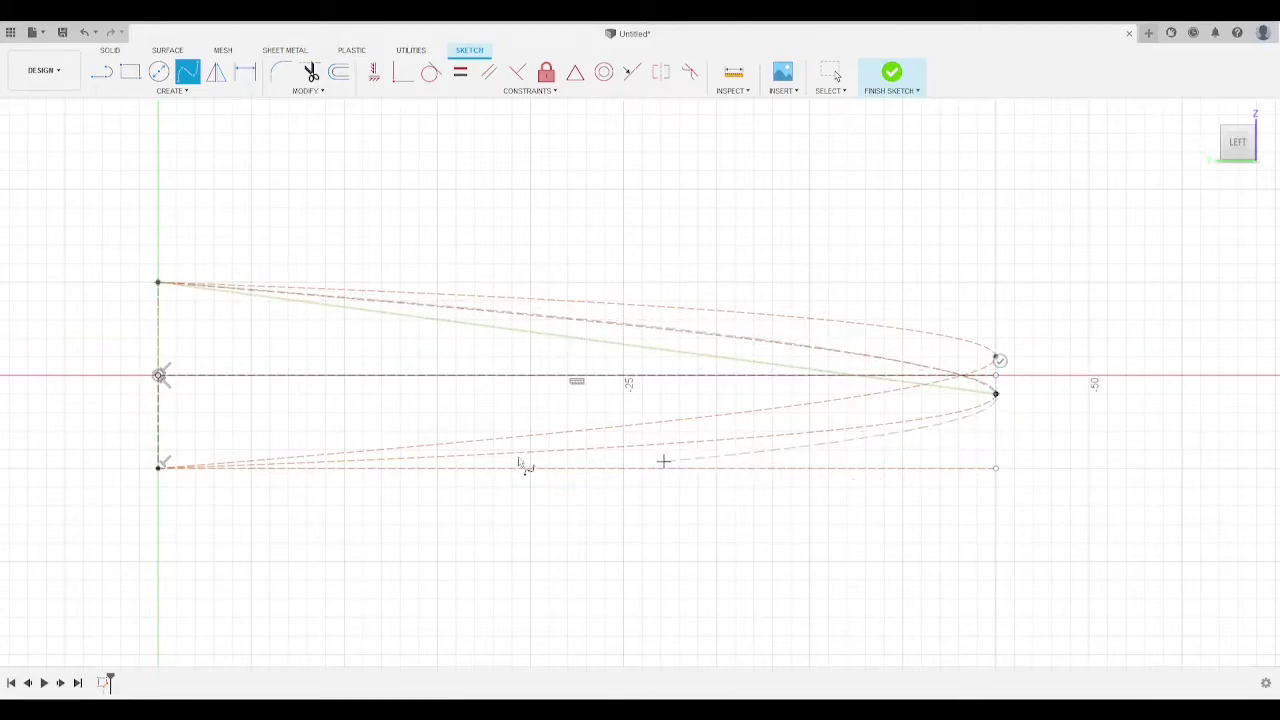
click(159, 468)
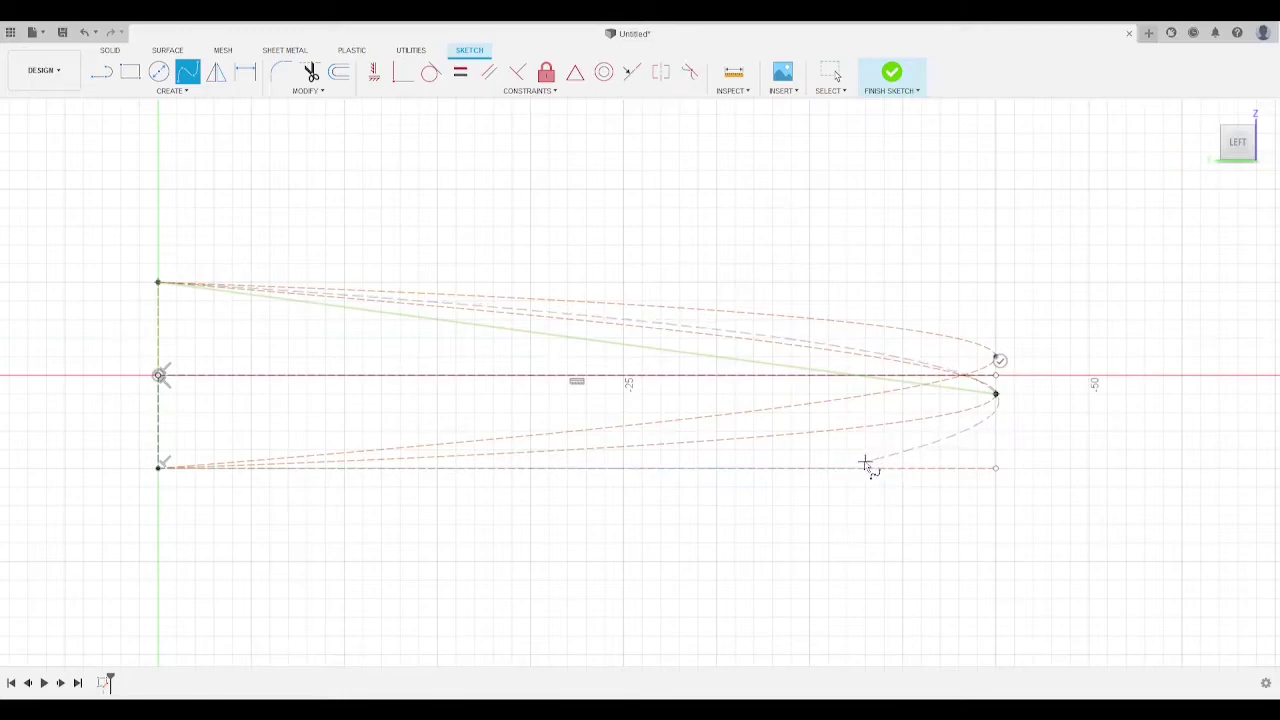
key(Escape)
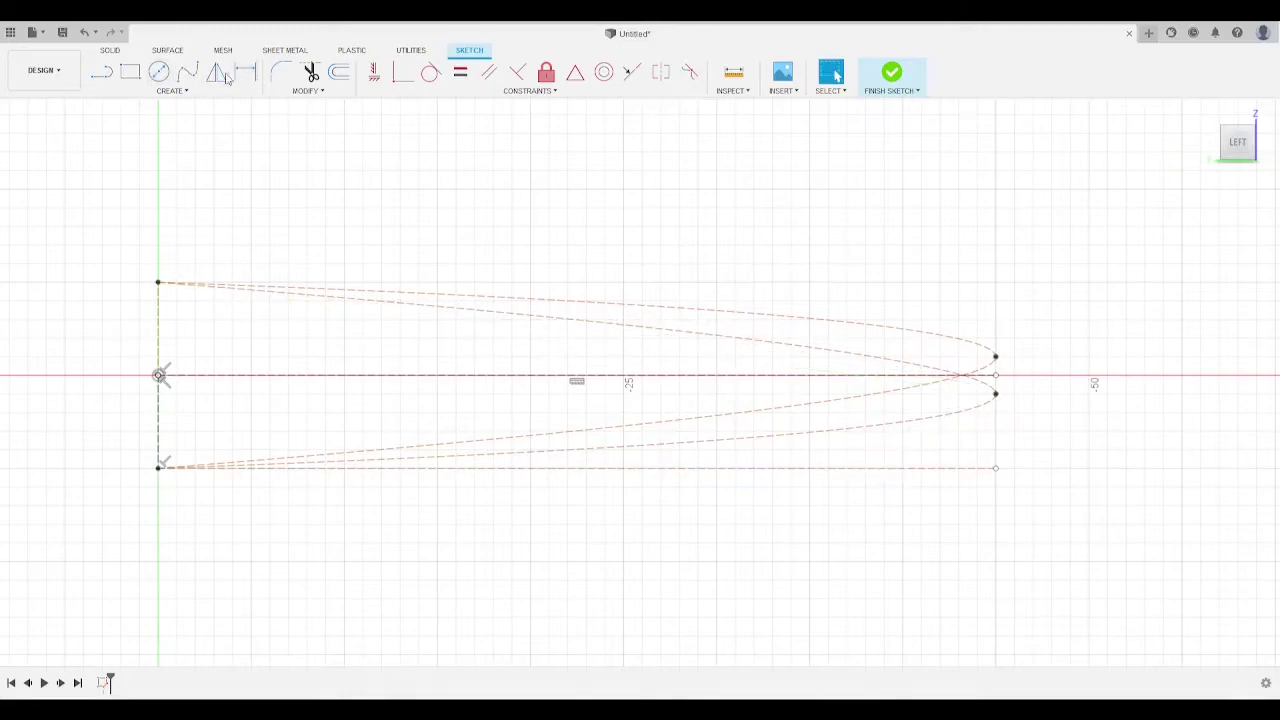
Step: Sketch a construction spline from the upper vertical line's top end through the lower horizontal line's outer end to its inner end
click(157, 283)
click(996, 468)
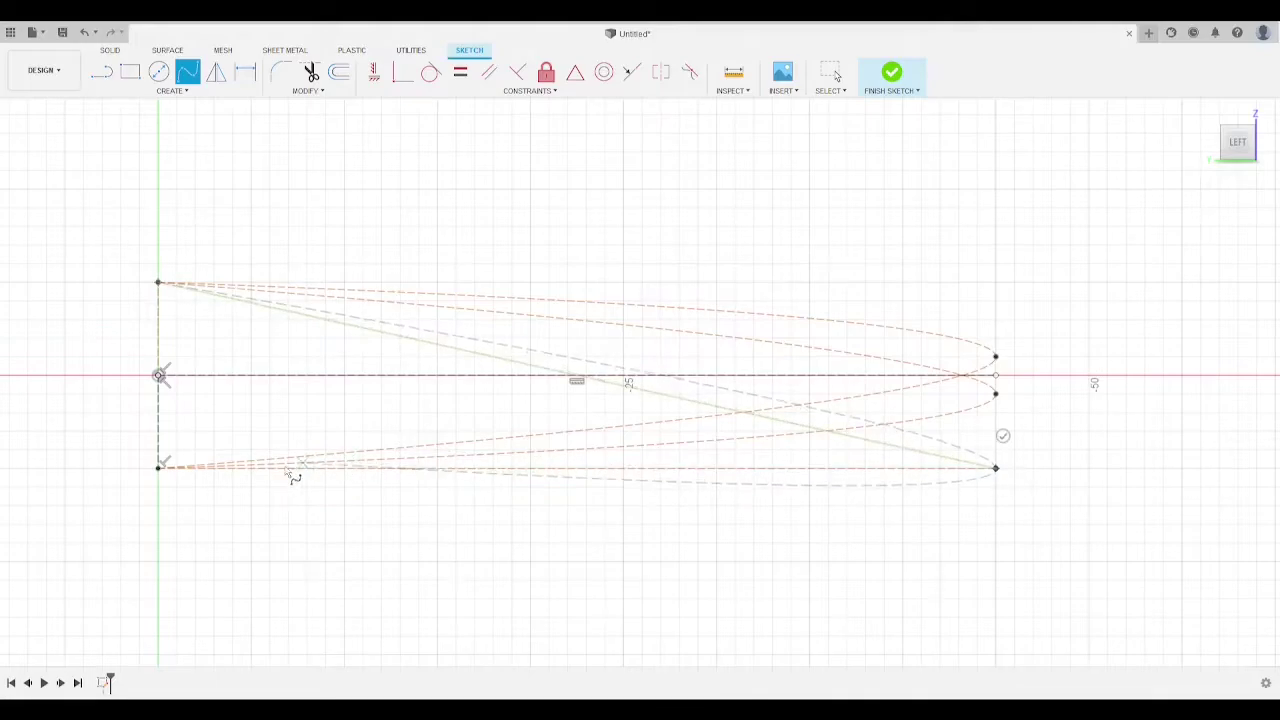
click(158, 467)
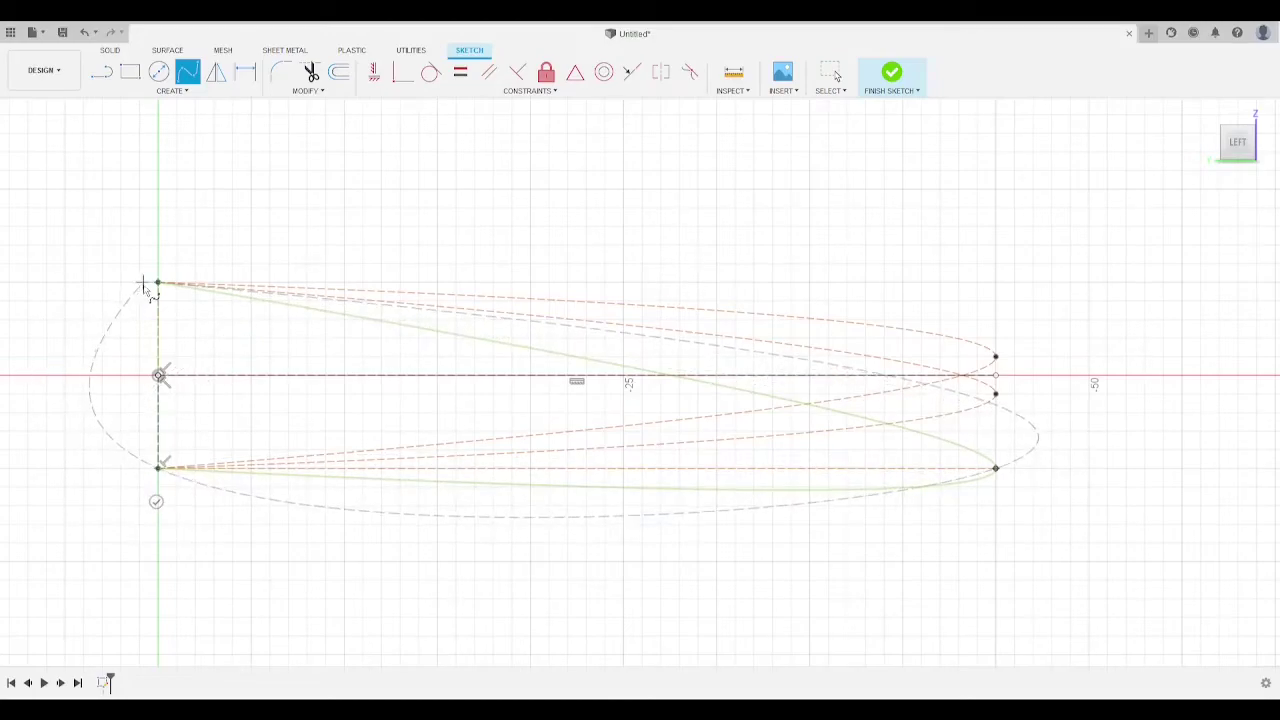
click(157, 497)
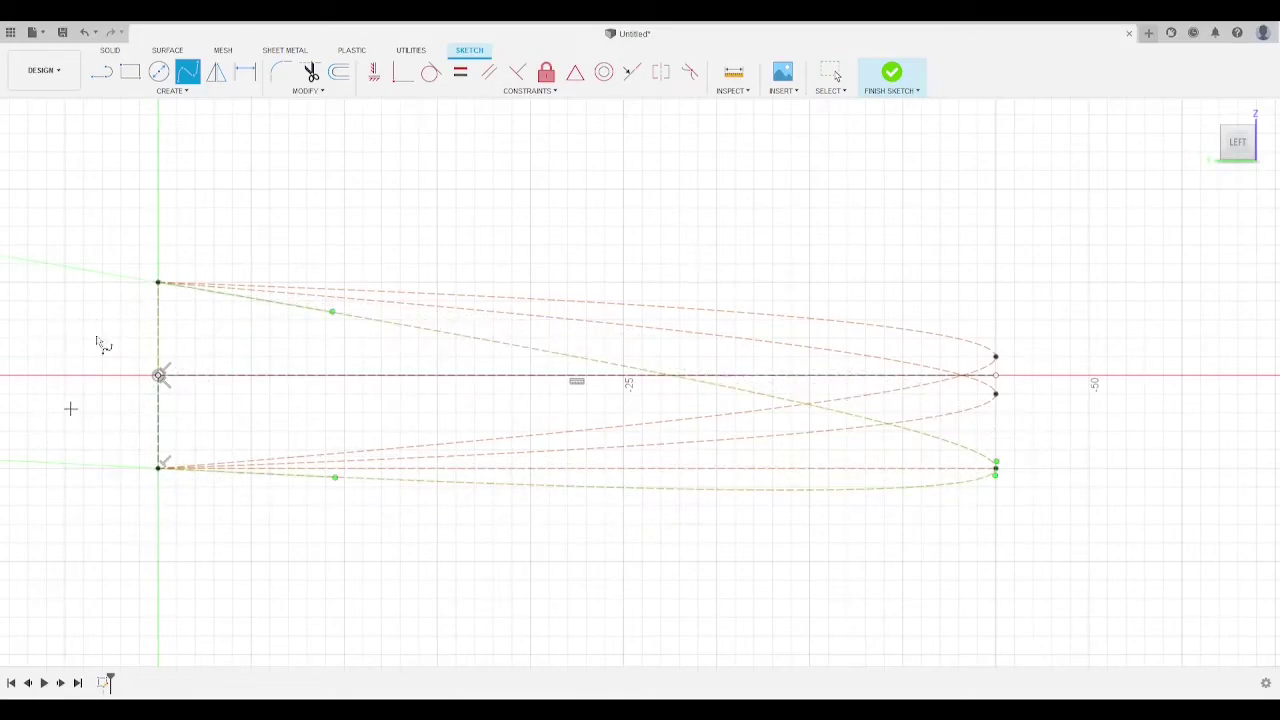
middle_drag(100, 343, 306, 340)
middle_drag(600, 345, 368, 376)
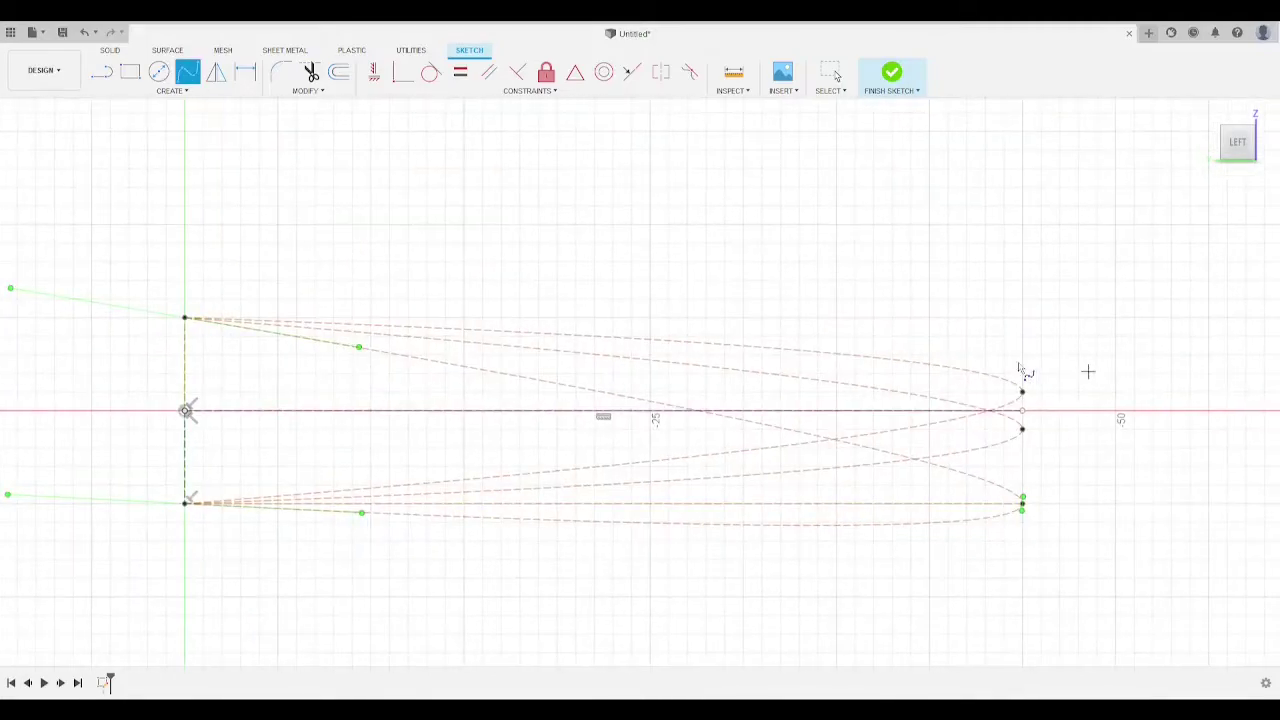
click(996, 372)
key(Escape)
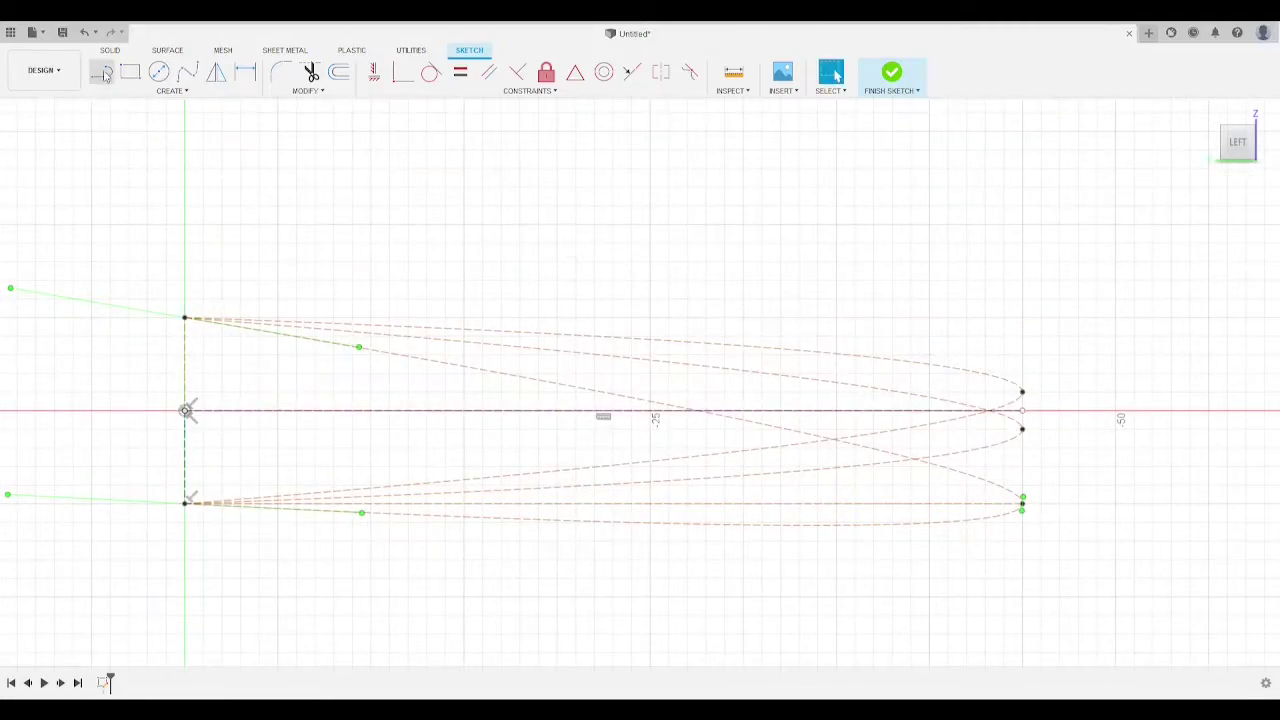
Step: Delete all three construction splines, keeping the centre line, the vertical lines and the lower horizontal line
click(1010, 383)
key(Delete)
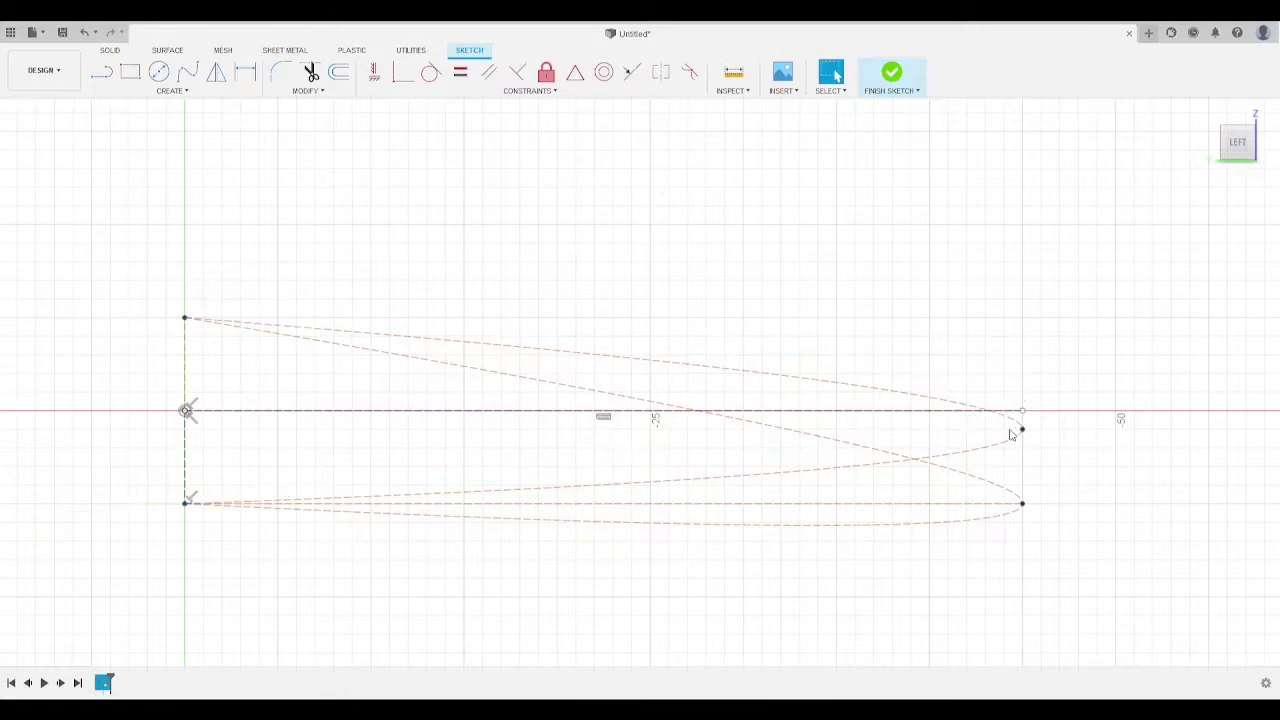
click(1012, 428)
key(Delete)
mouse_move(891, 366)
middle_down()
mouse_move(923, 317)
mouse_move(820, 331)
middle_up()
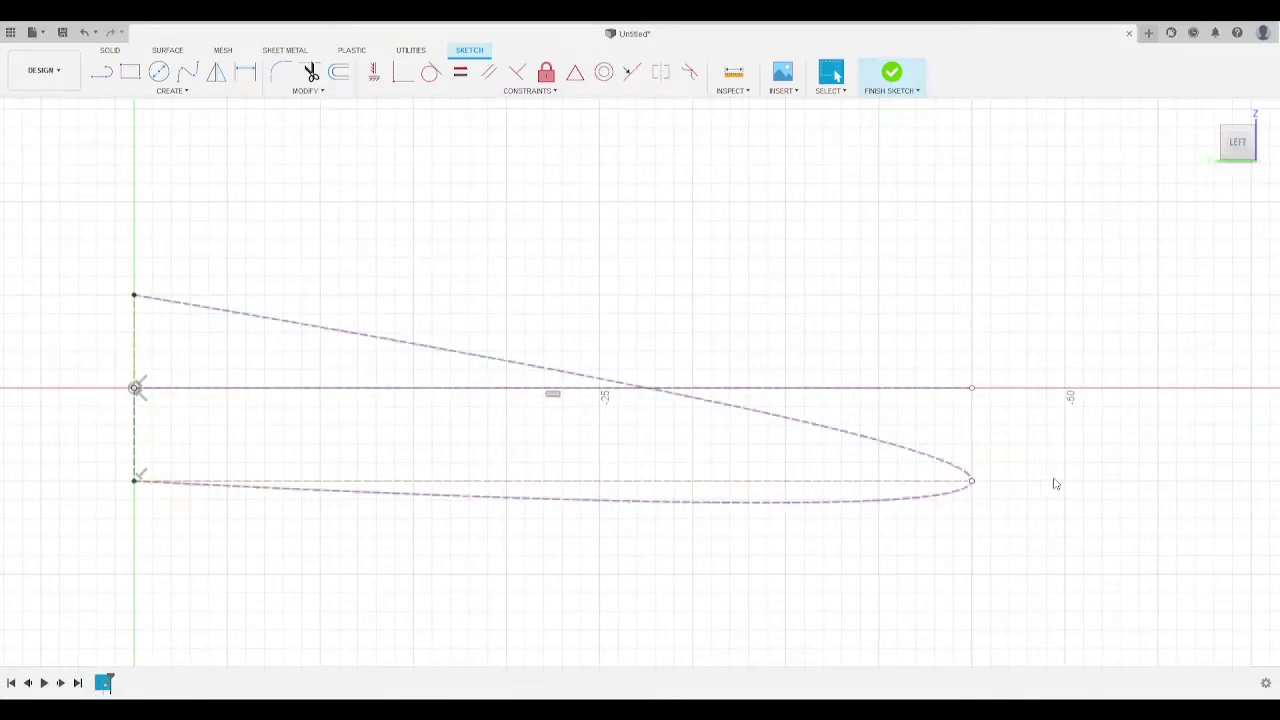
click(942, 461)
key(Delete)
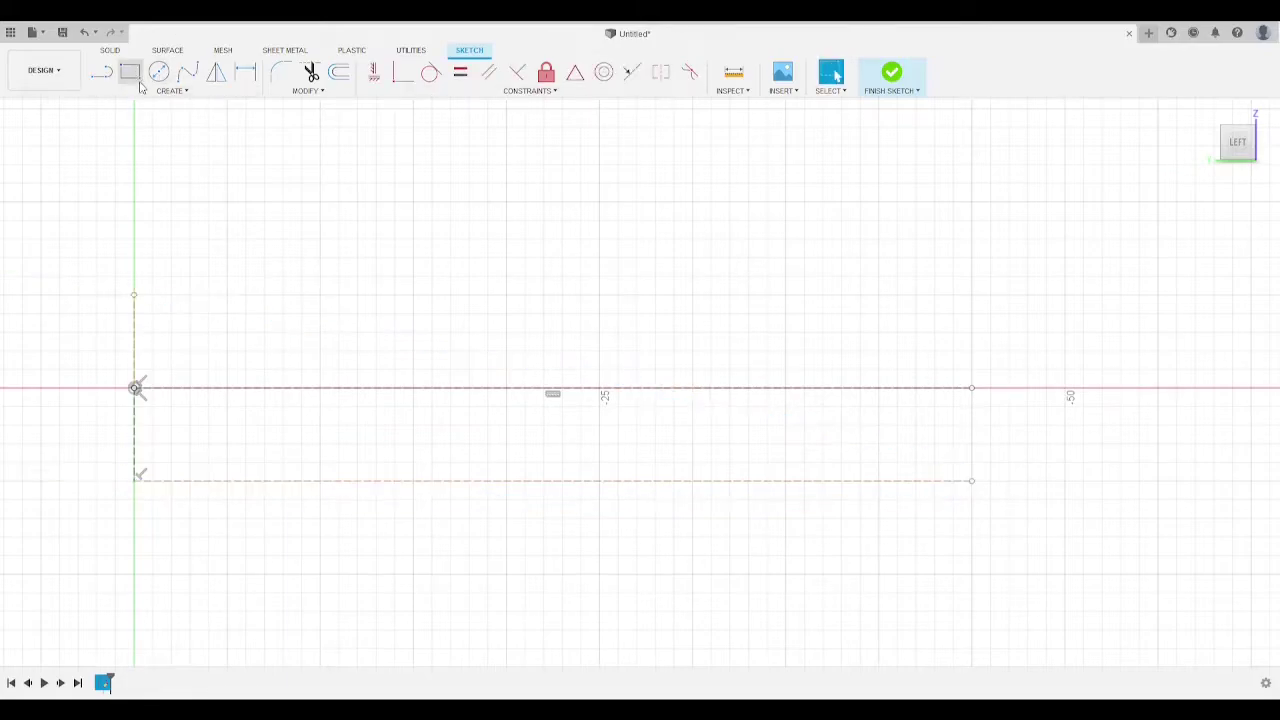
click(188, 71)
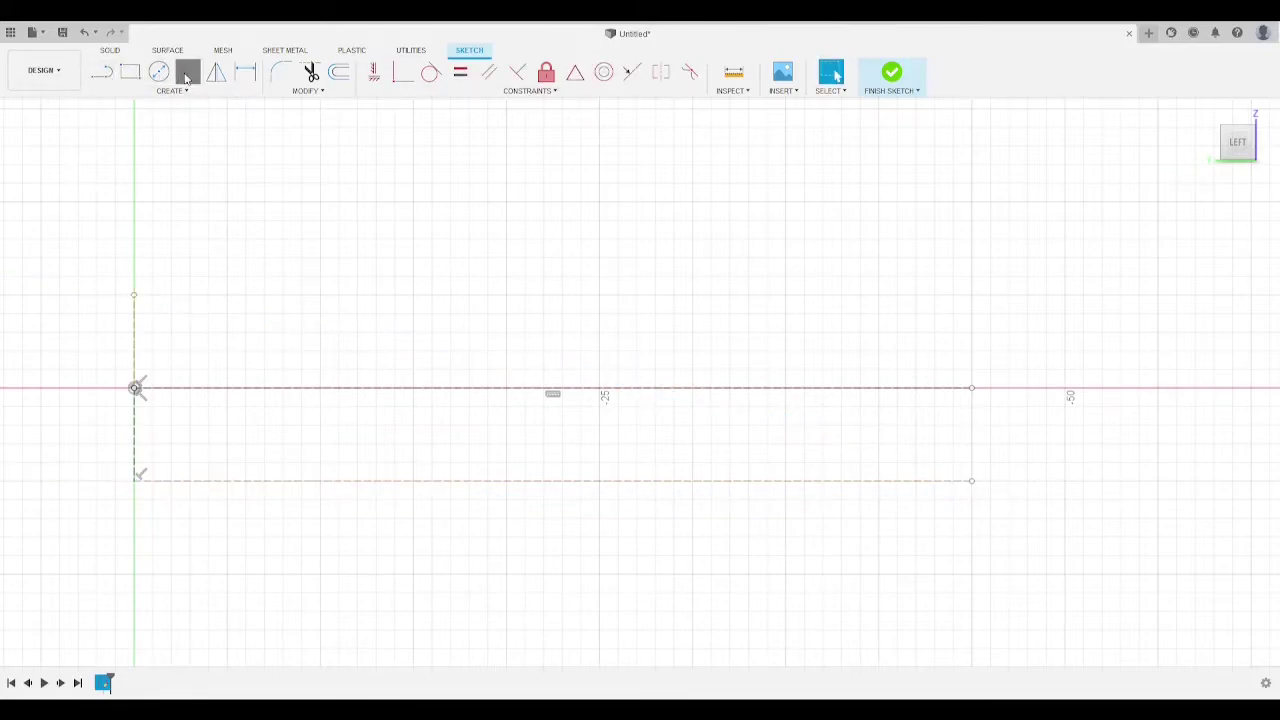
click(134, 295)
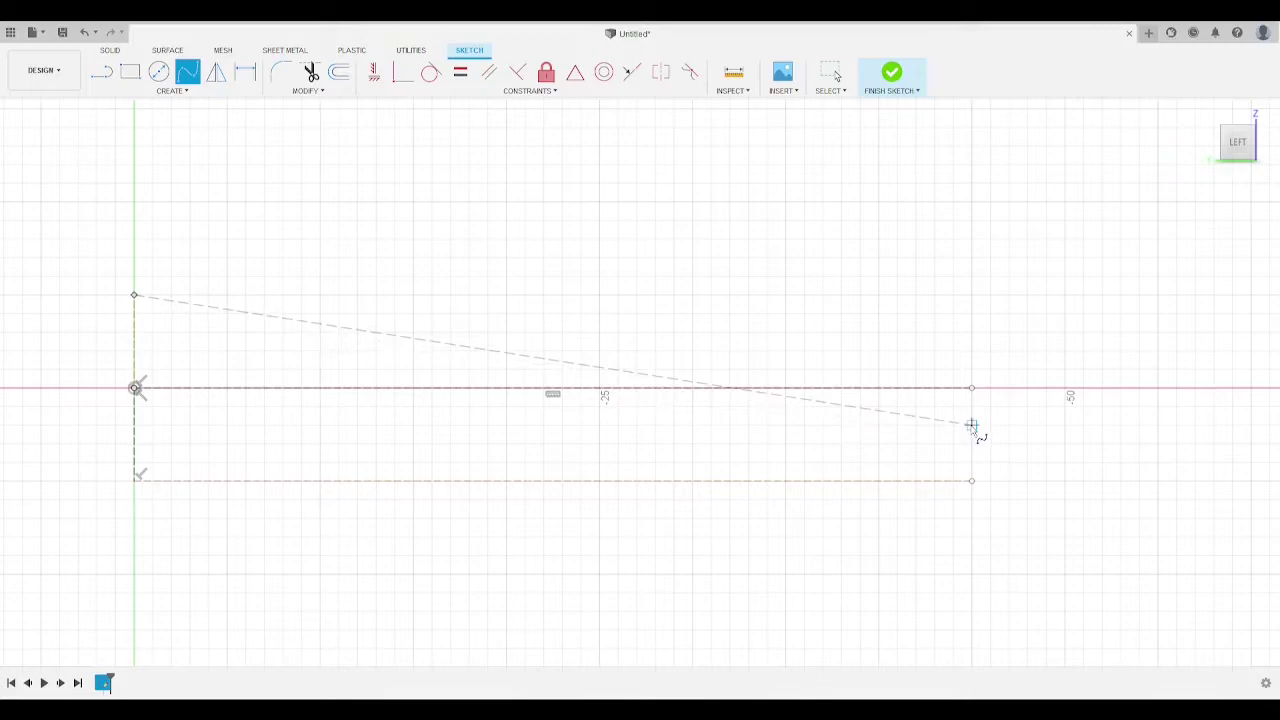
click(971, 443)
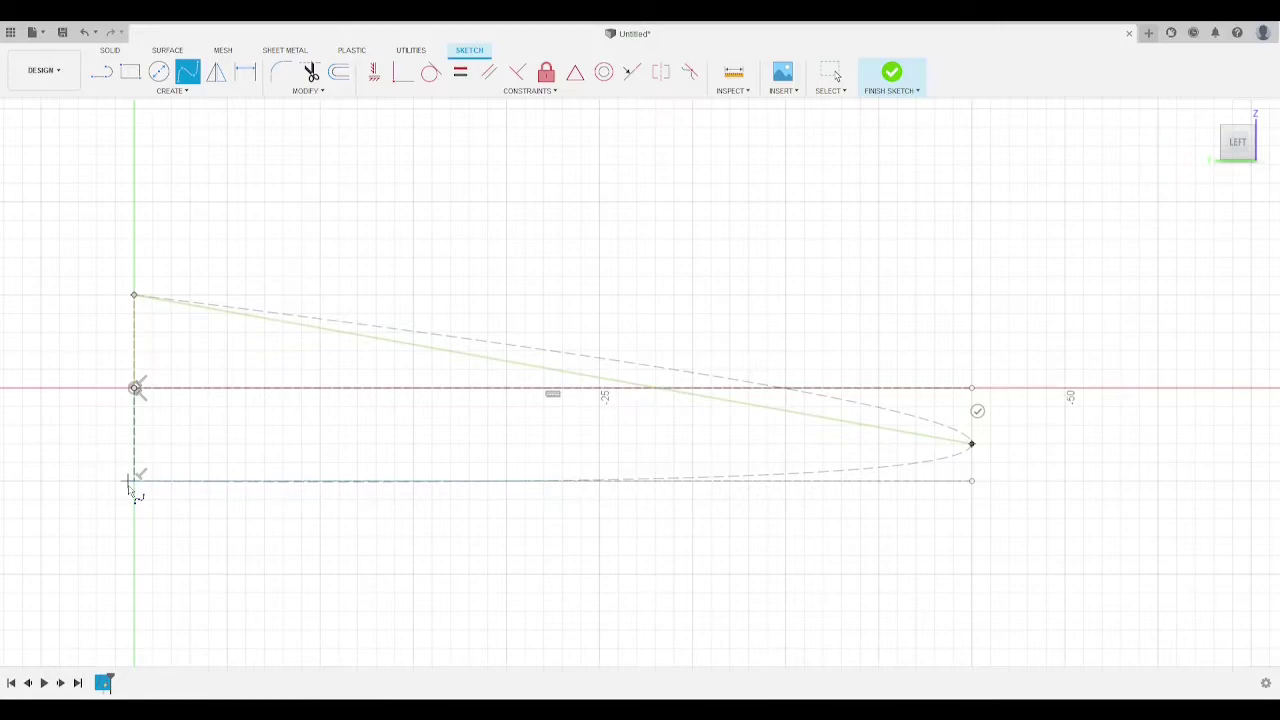
key(Escape)
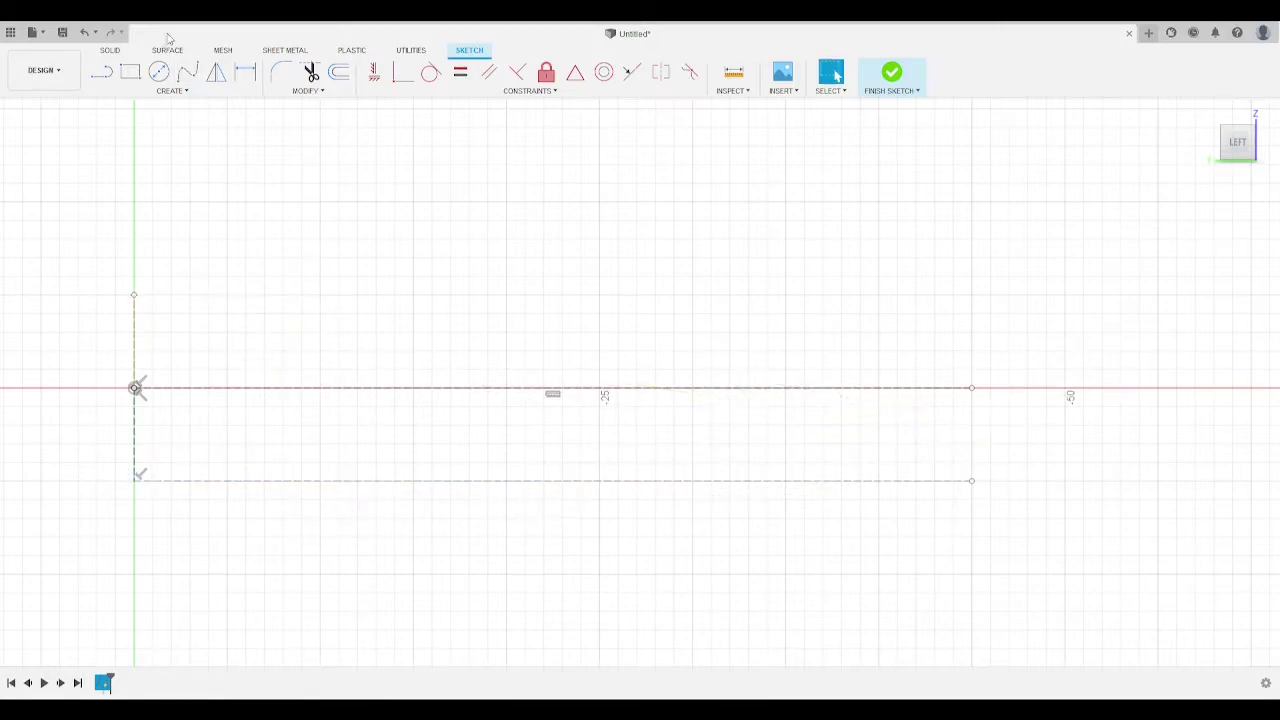
click(134, 295)
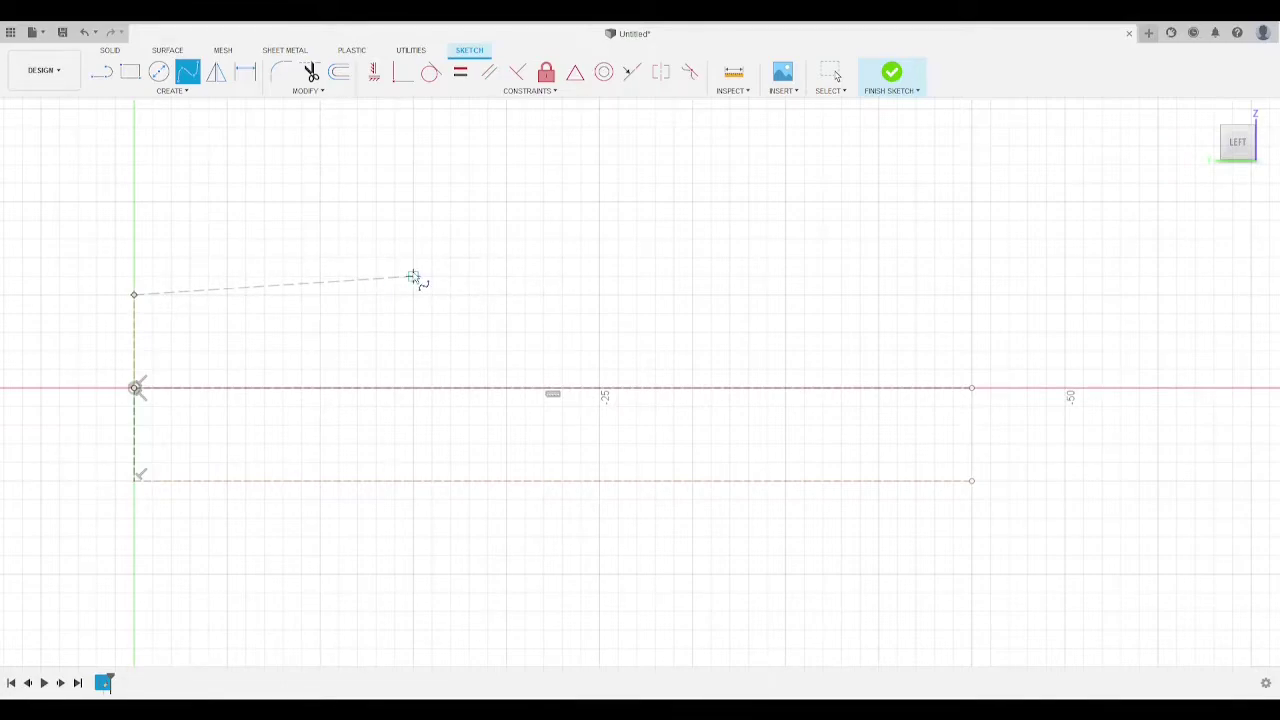
click(413, 277)
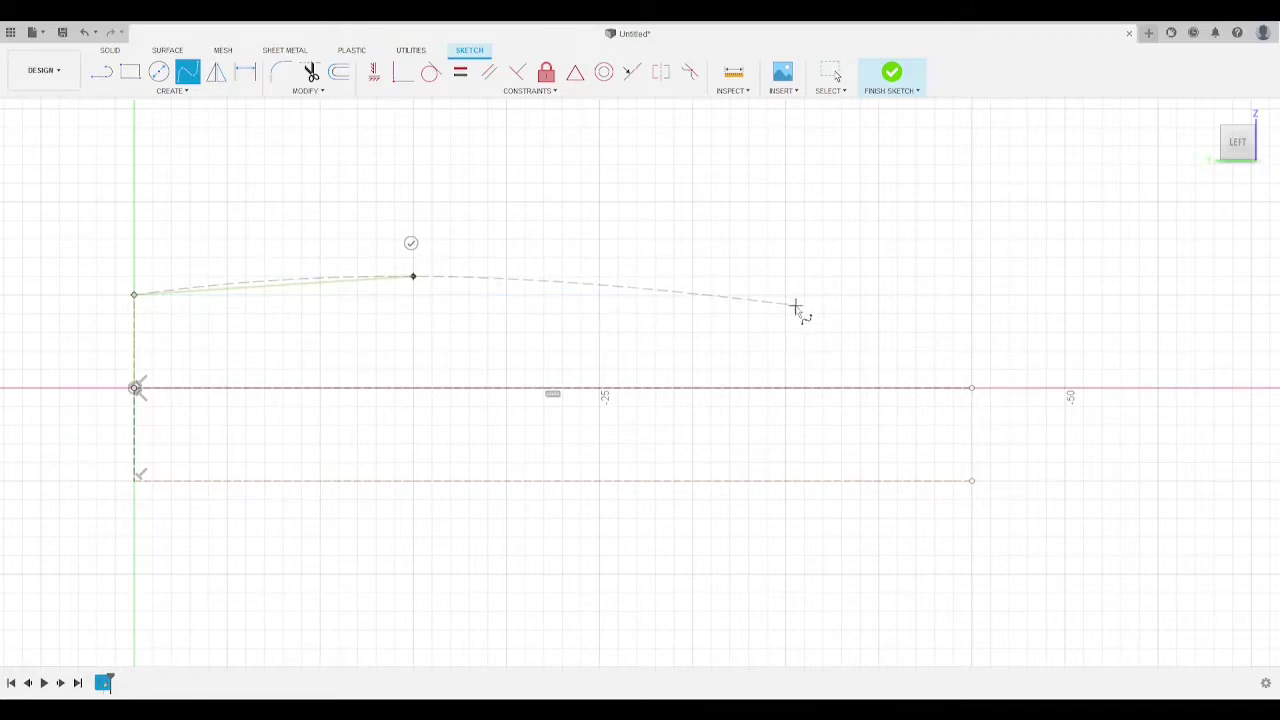
click(971, 481)
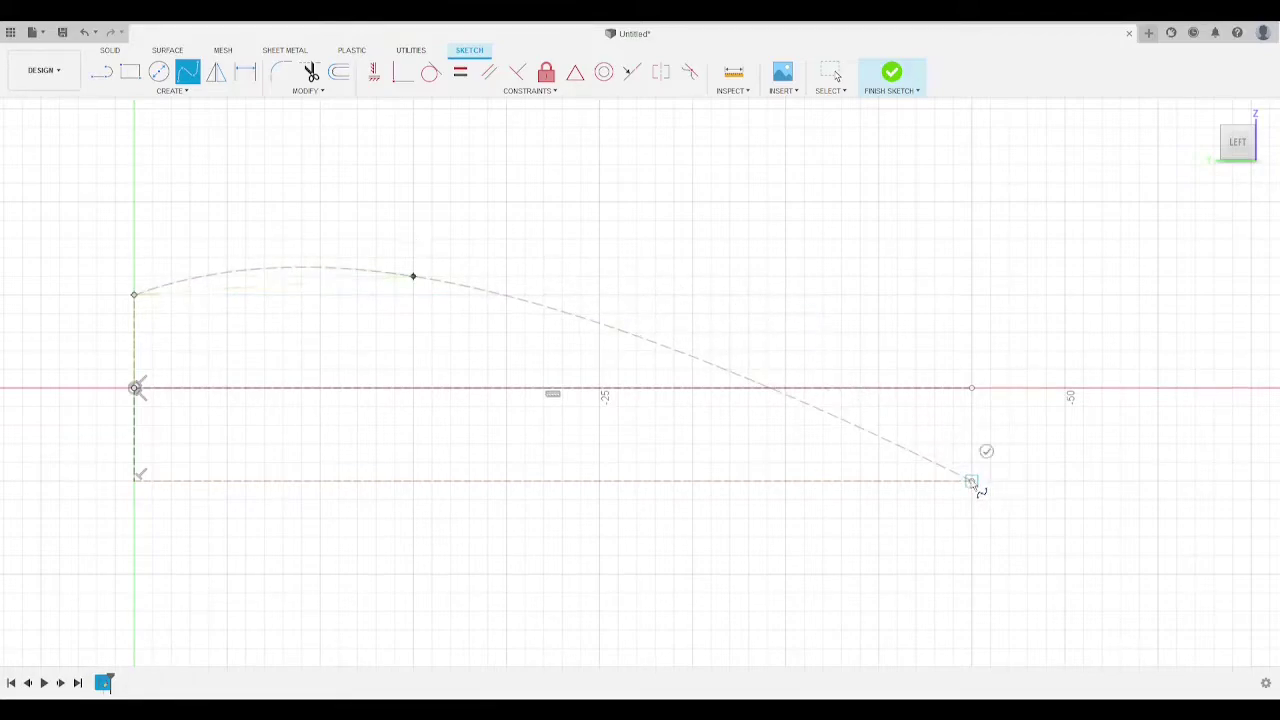
click(134, 389)
key(Escape)
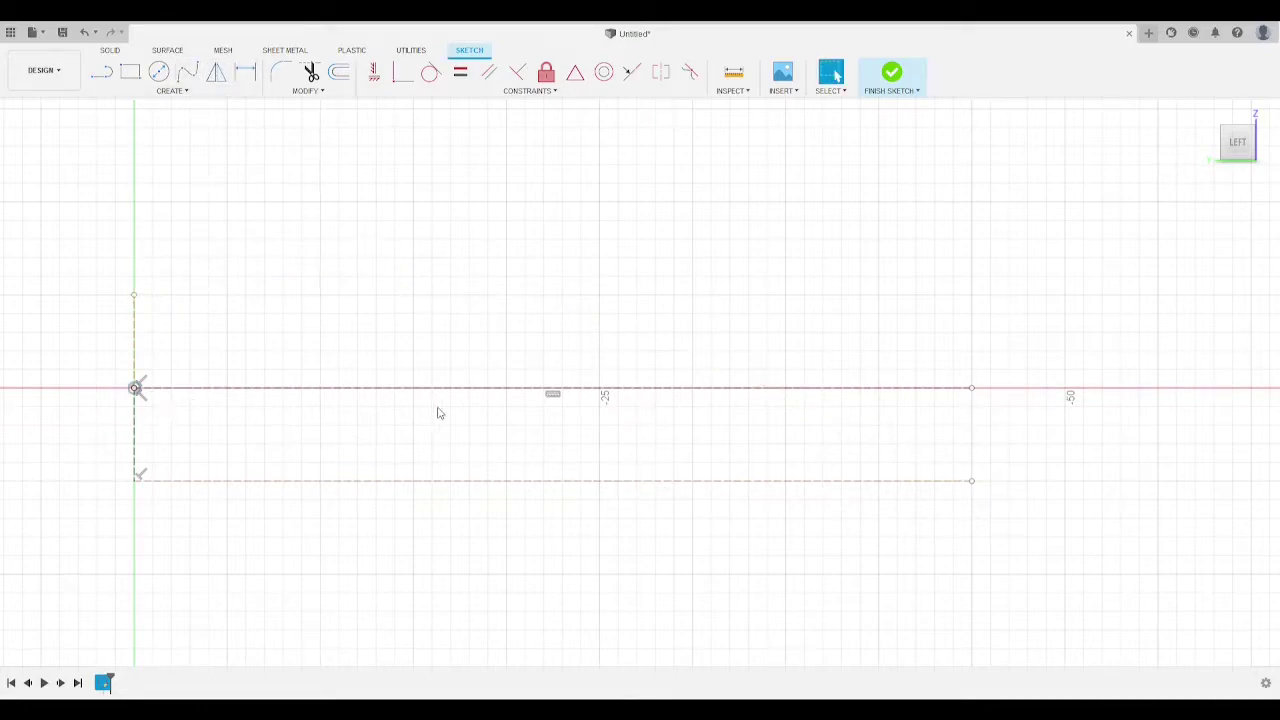
Step: Select the connected construction lines to inspect them, and measure the centre line's length
click(332, 386)
click(283, 351)
double_click(425, 388)
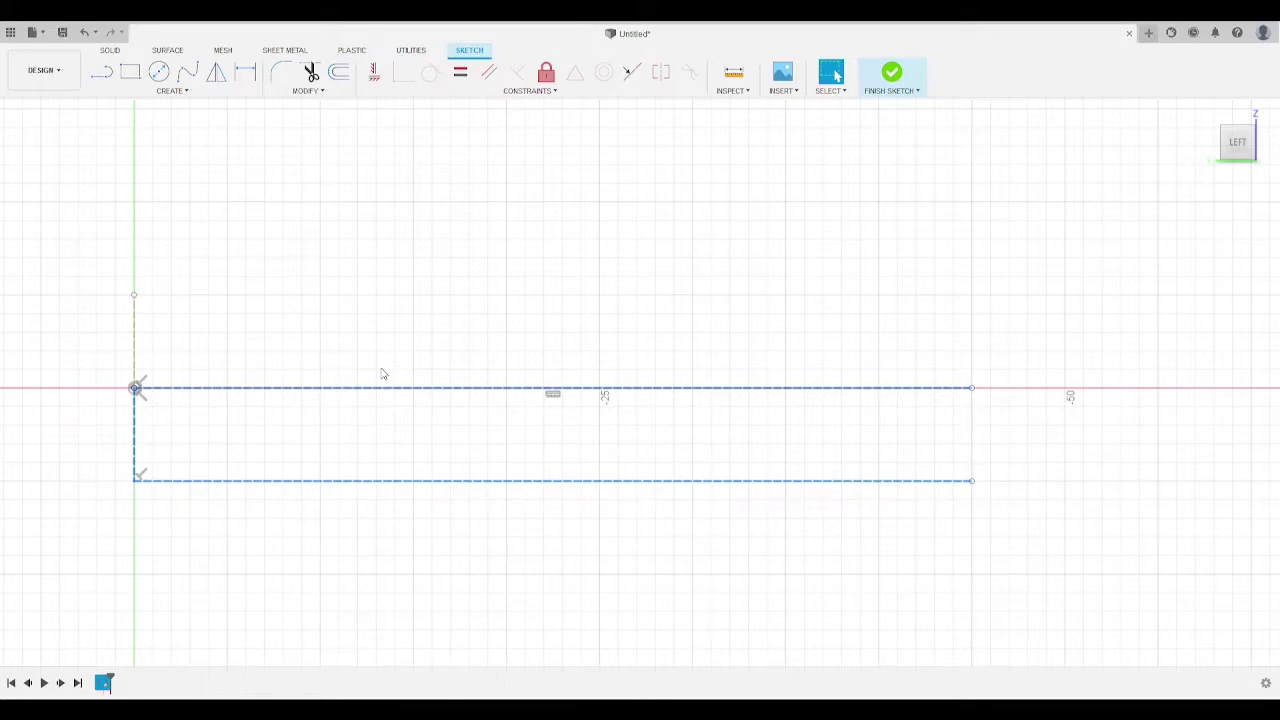
click(503, 307)
click(734, 73)
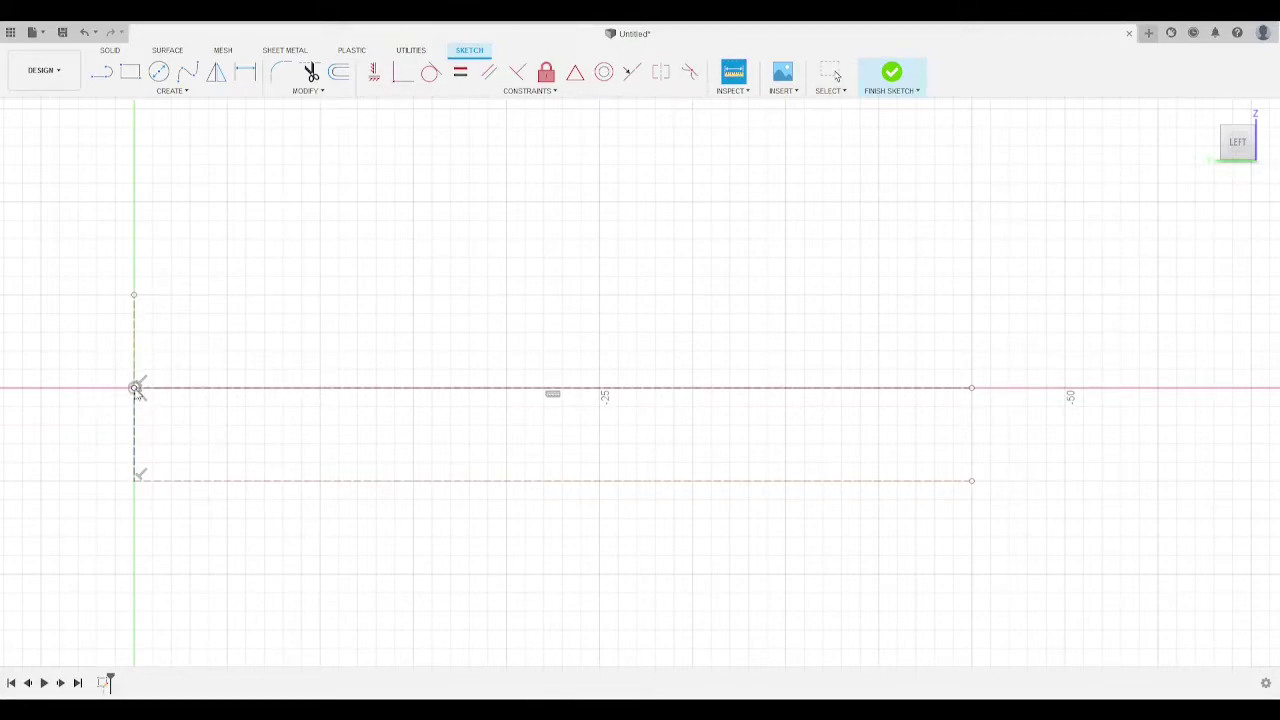
key(Escape)
mouse_move(662, 300)
middle_down()
mouse_move(346, 352)
mouse_move(486, 386)
middle_up()
key(i)
click(655, 442)
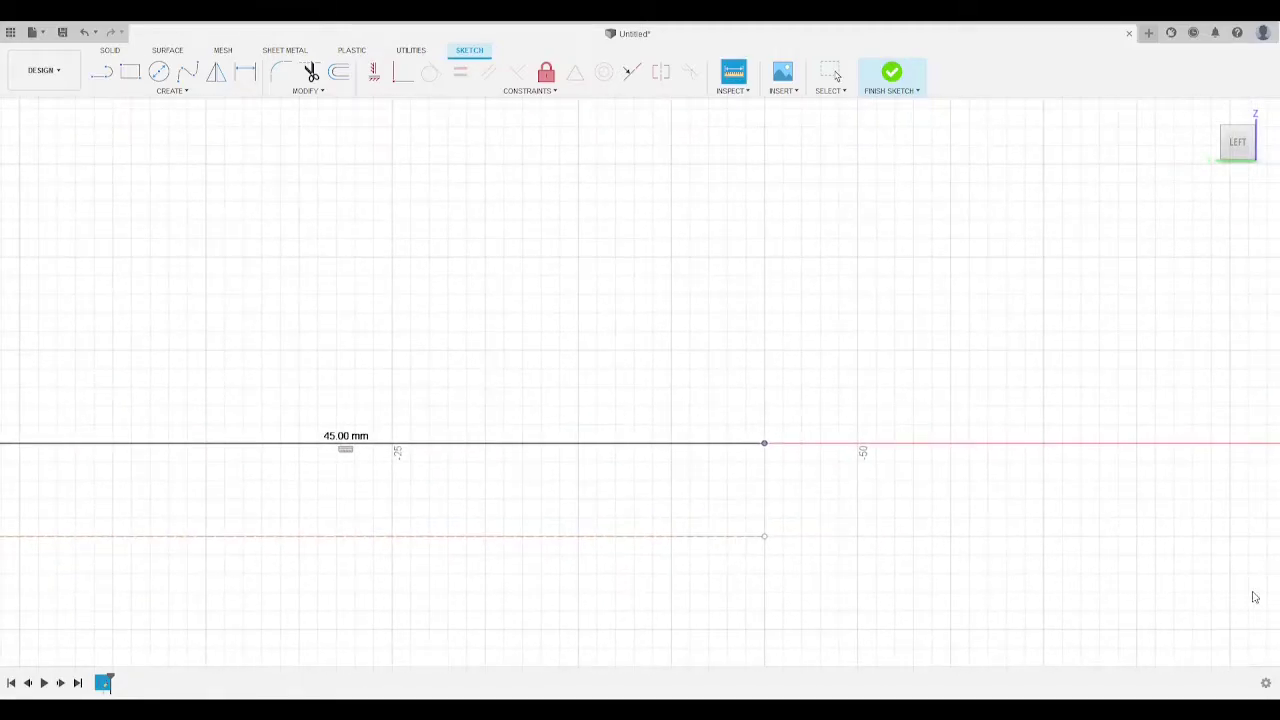
key(Escape)
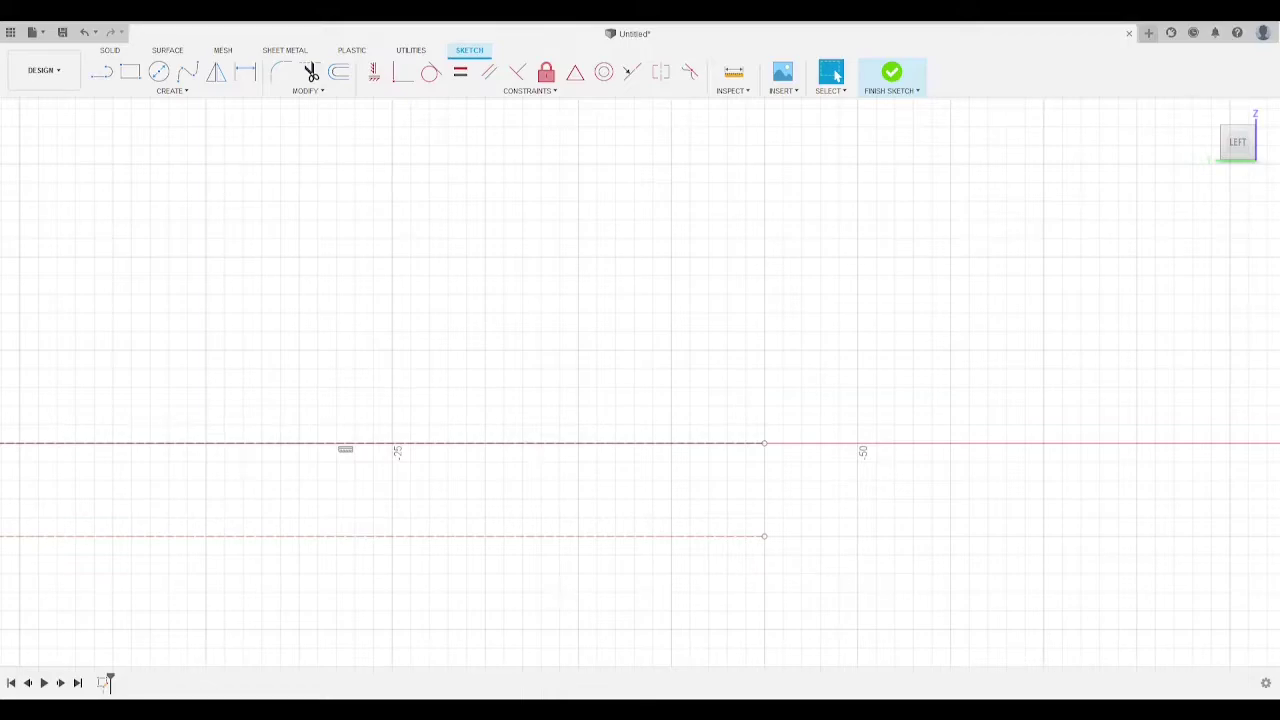
Step: Sketch a 12 mm horizontal construction line from the upper vertical line's top end, running in the same direction as the centre line
middle_drag(398, 304, 769, 282)
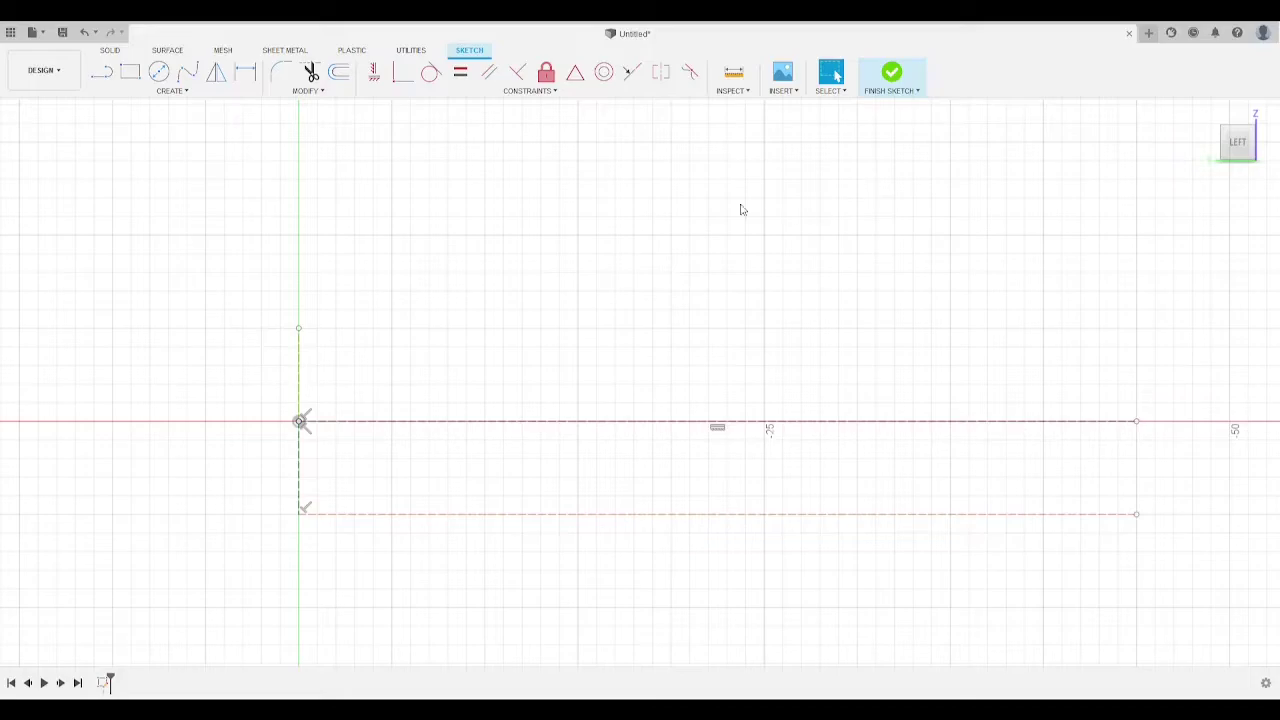
key(l)
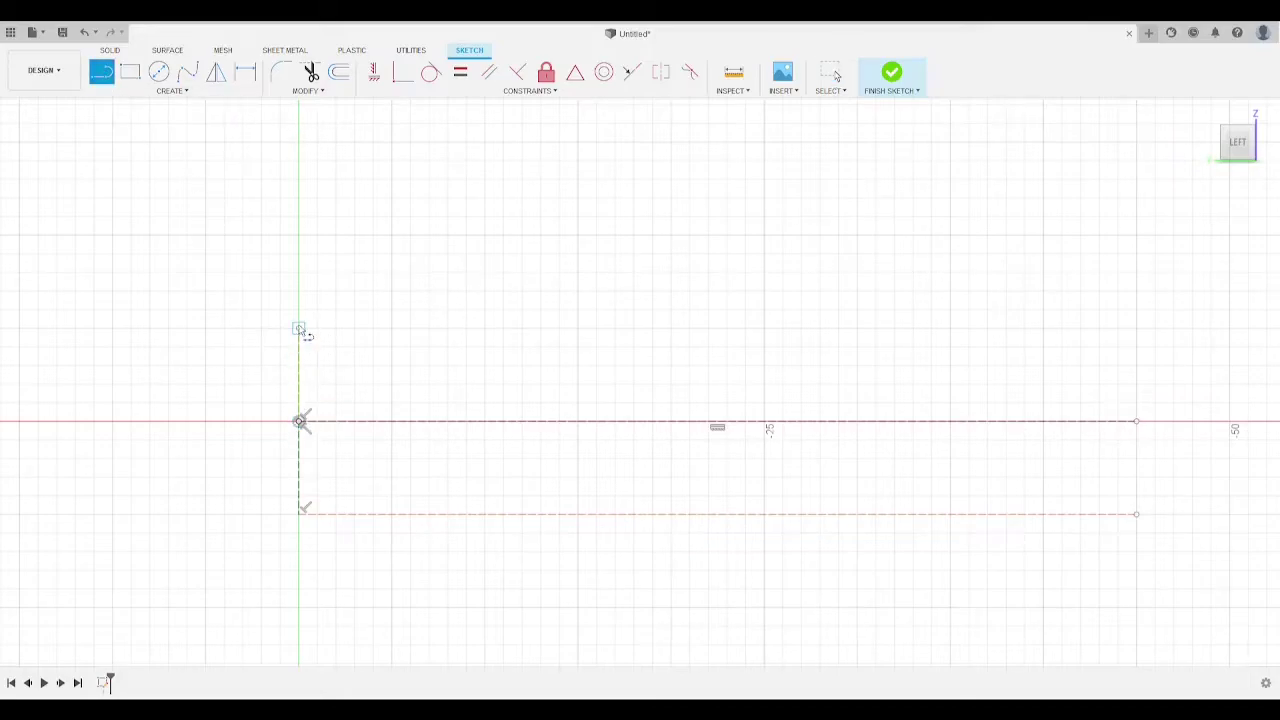
click(298, 328)
key(Escape)
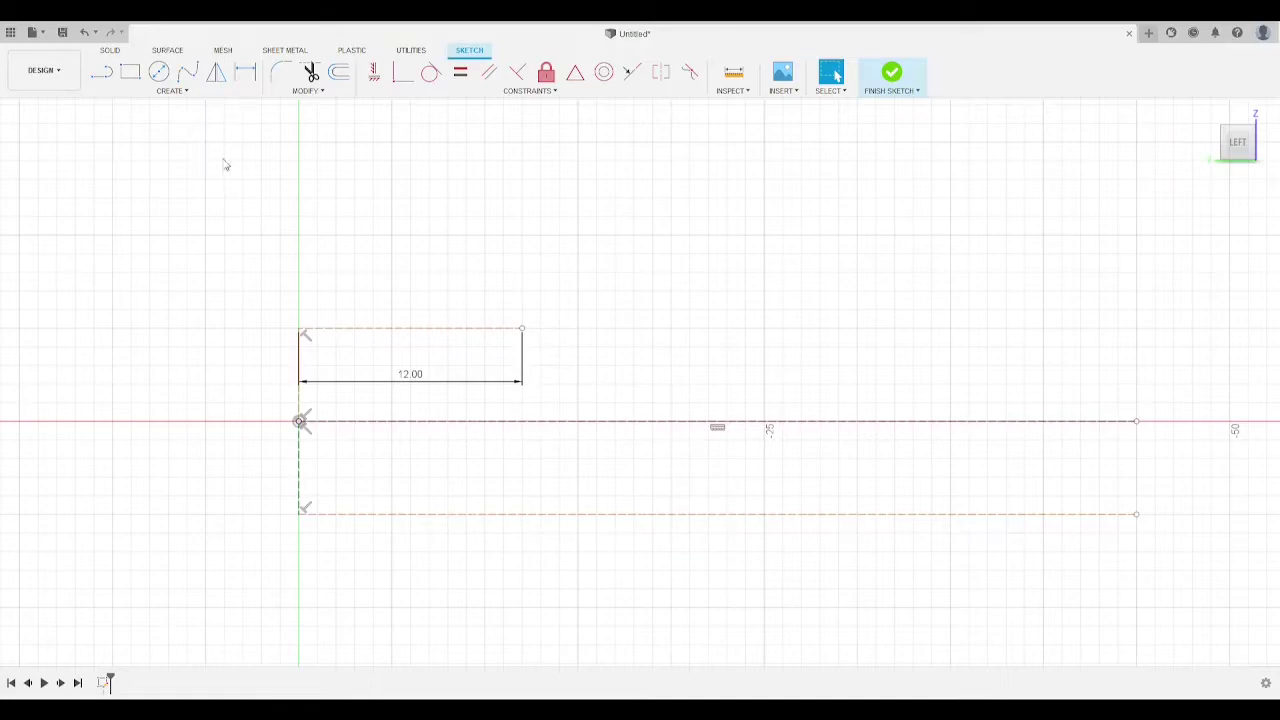
Step: Sketch a spline from the origin through the 12 mm line's outer end to a point about 3 mm below the centre line's outer end
click(187, 72)
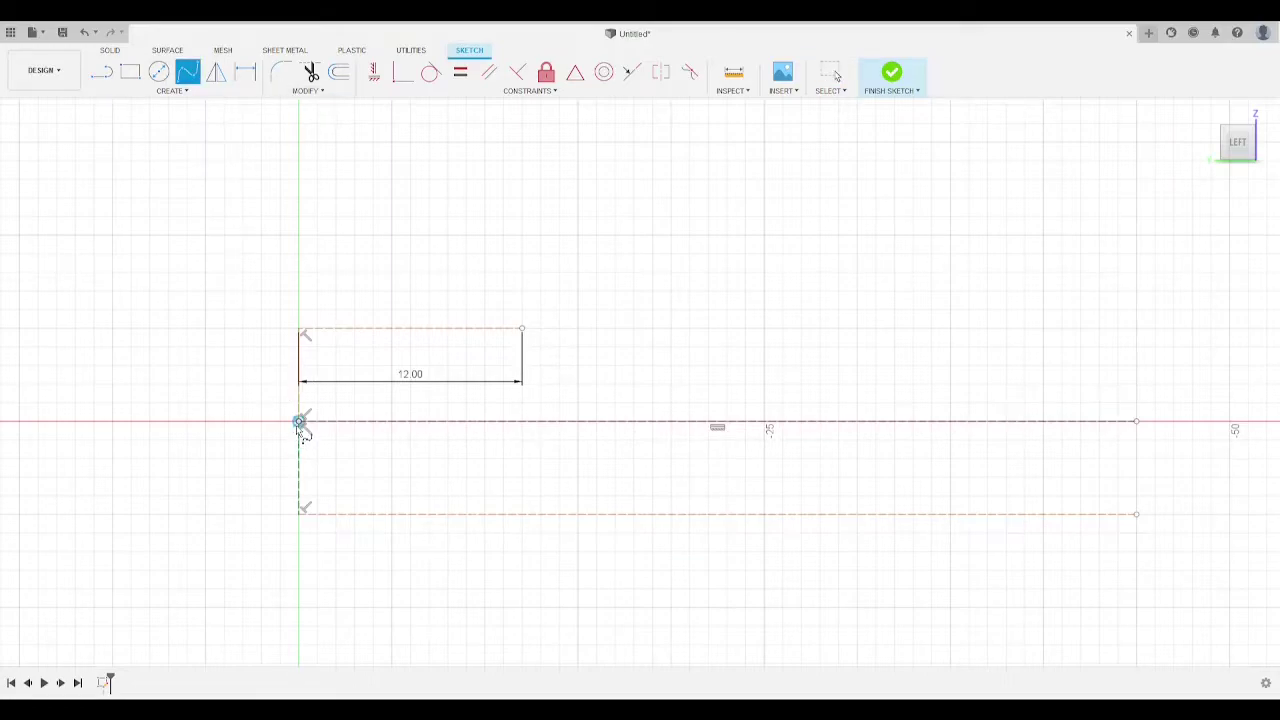
click(299, 421)
click(522, 328)
middle_drag(1080, 417, 975, 417)
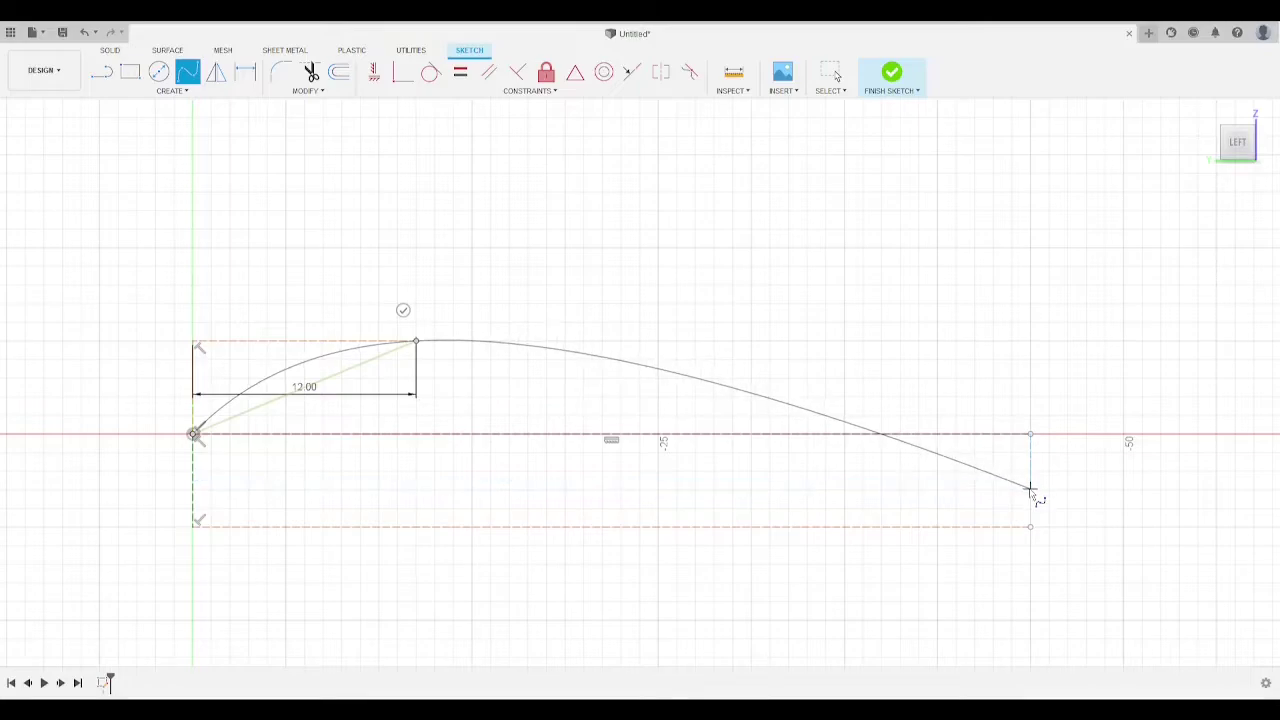
click(1030, 489)
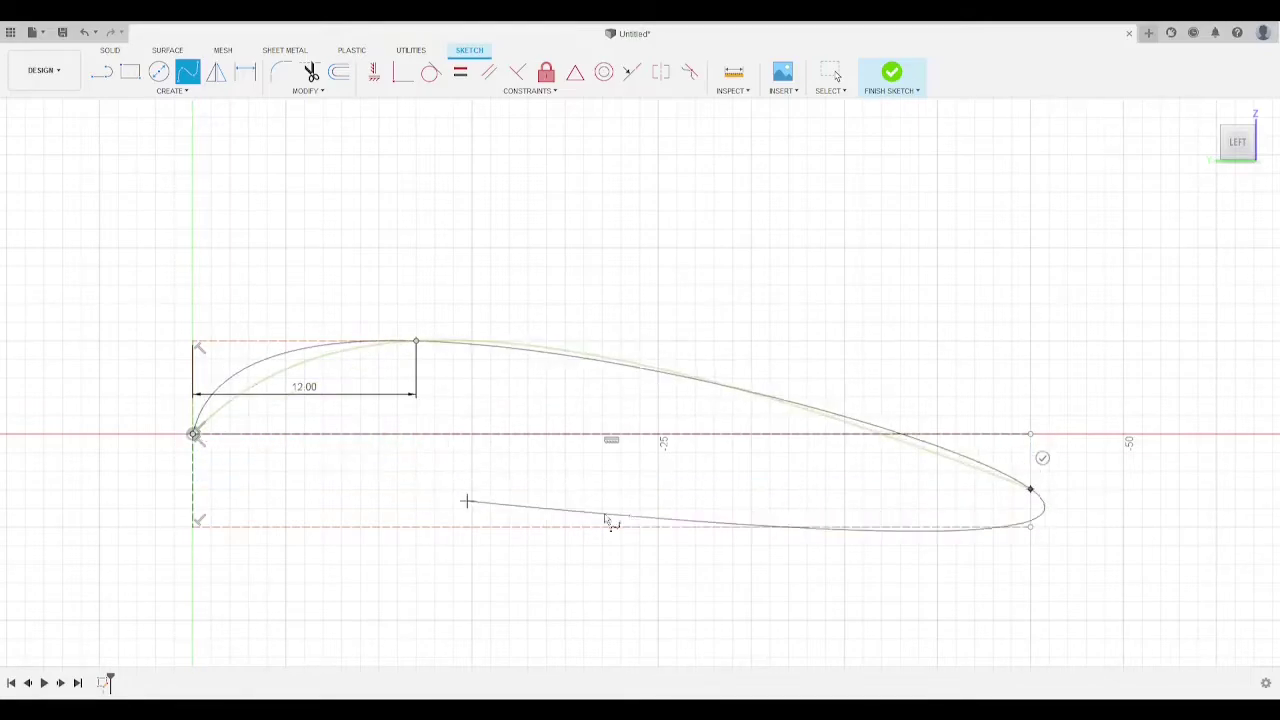
click(1043, 458)
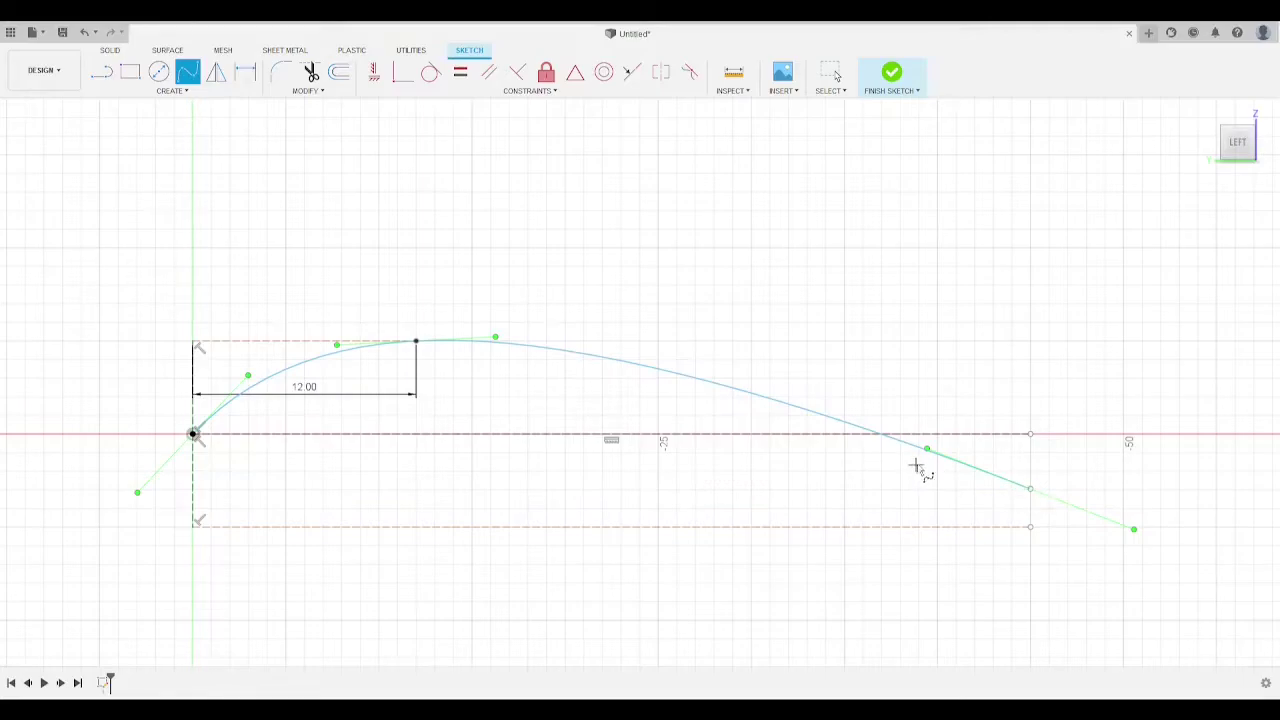
Step: Sketch a lower spline from the upper spline's outer end through the lower vertical line about 4 mm below the origin, closing at the origin
scroll(1052, 474, up, 5)
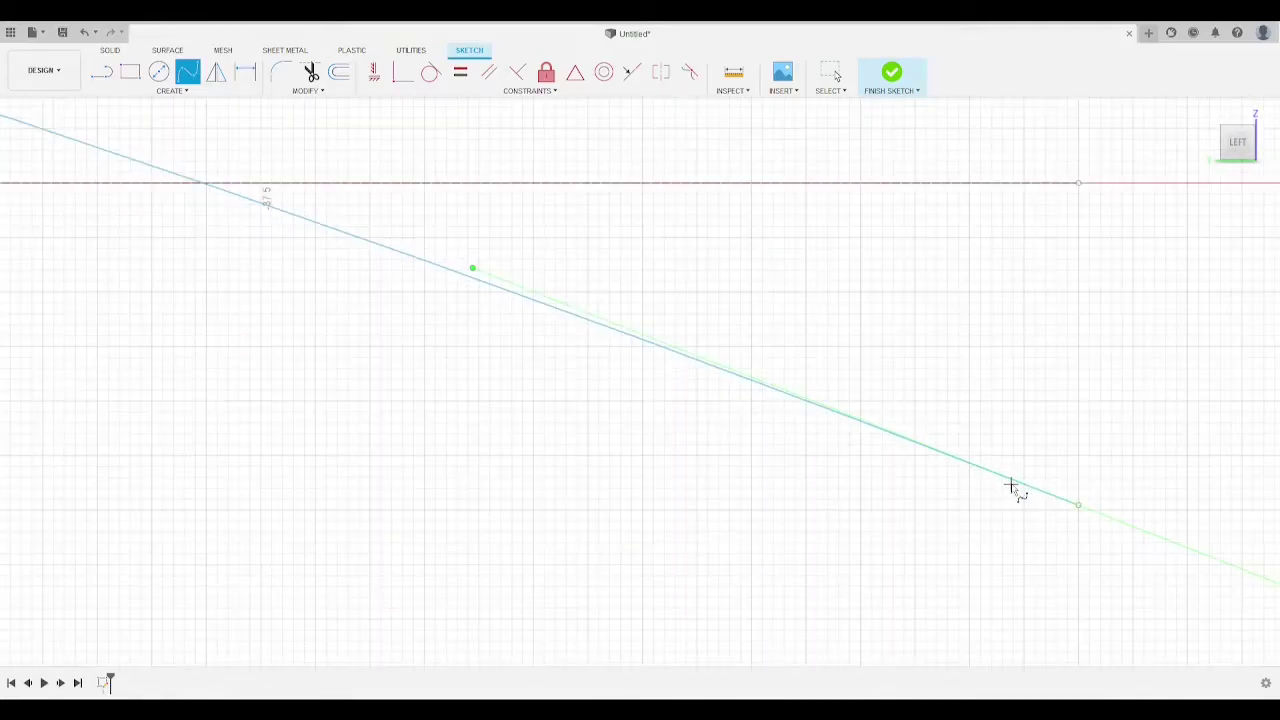
scroll(677, 354, down, 8)
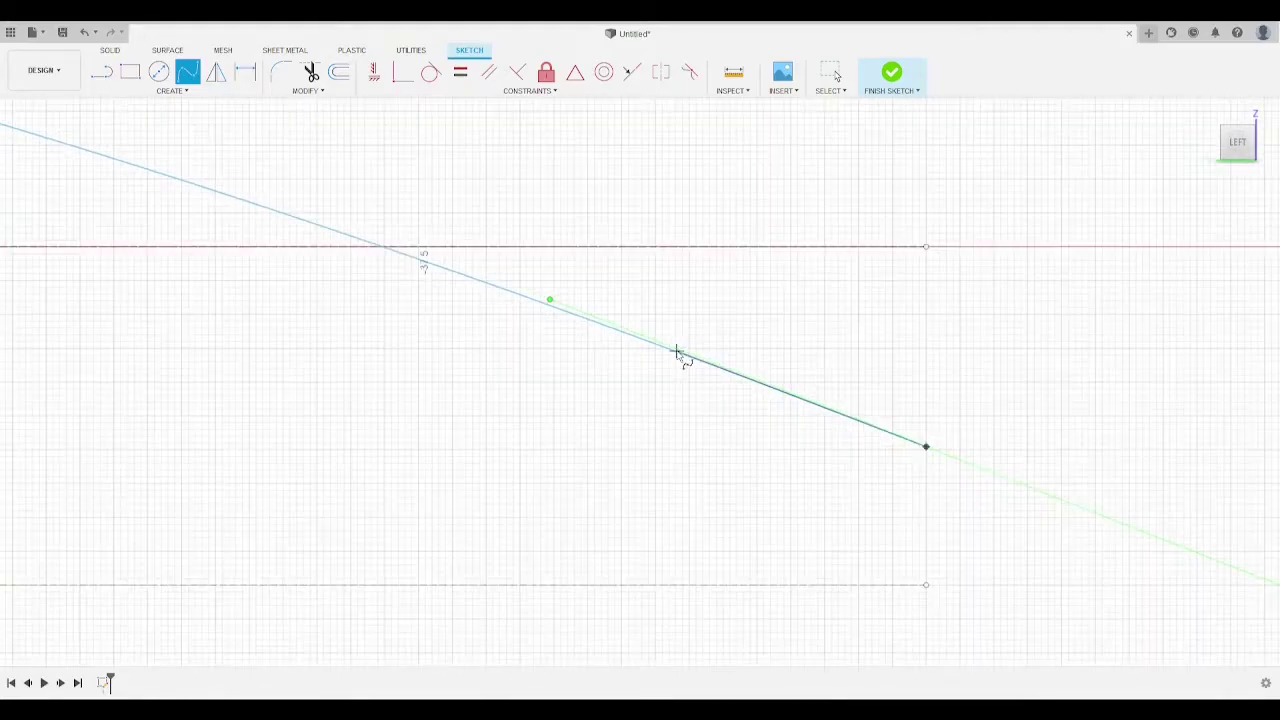
middle_drag(447, 418, 879, 437)
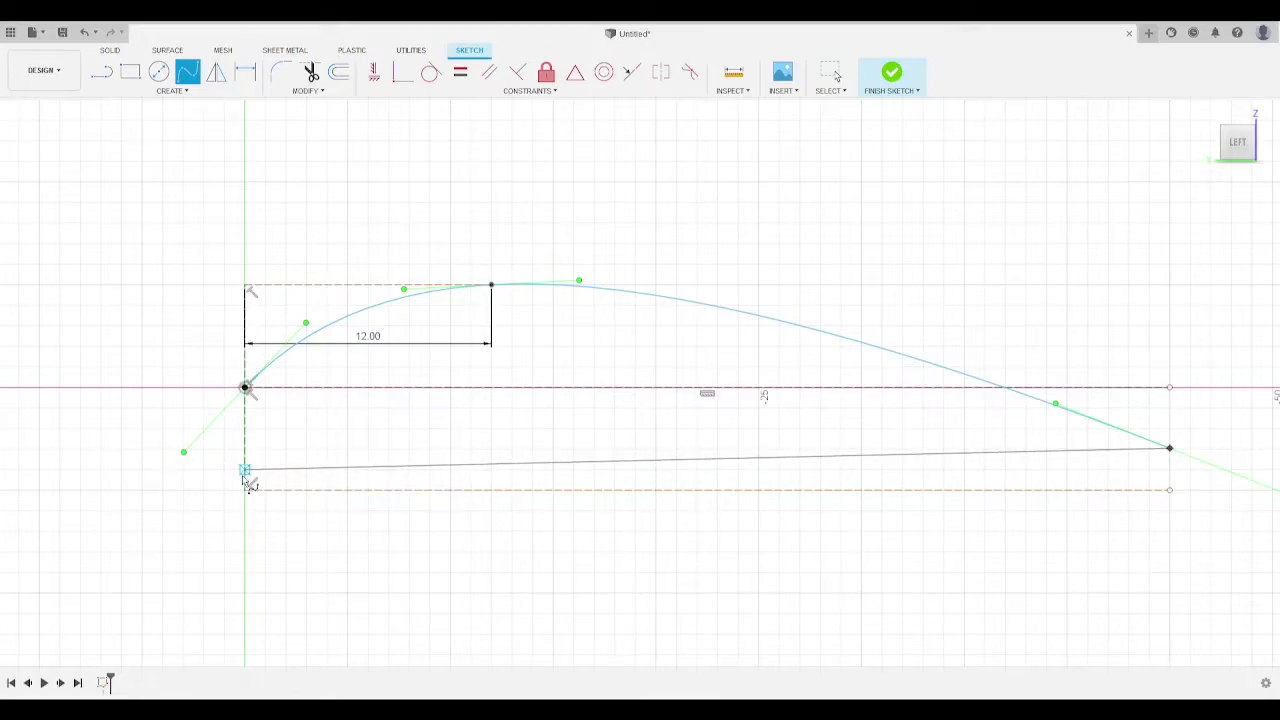
click(246, 470)
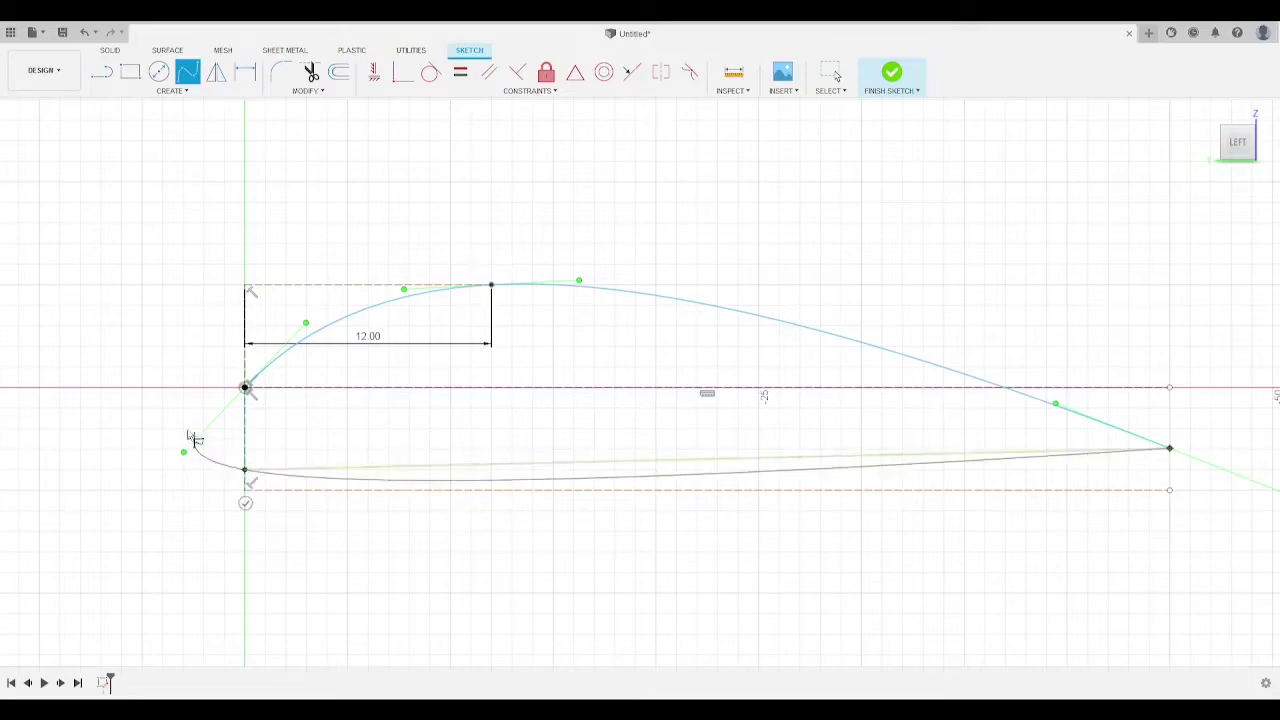
click(245, 387)
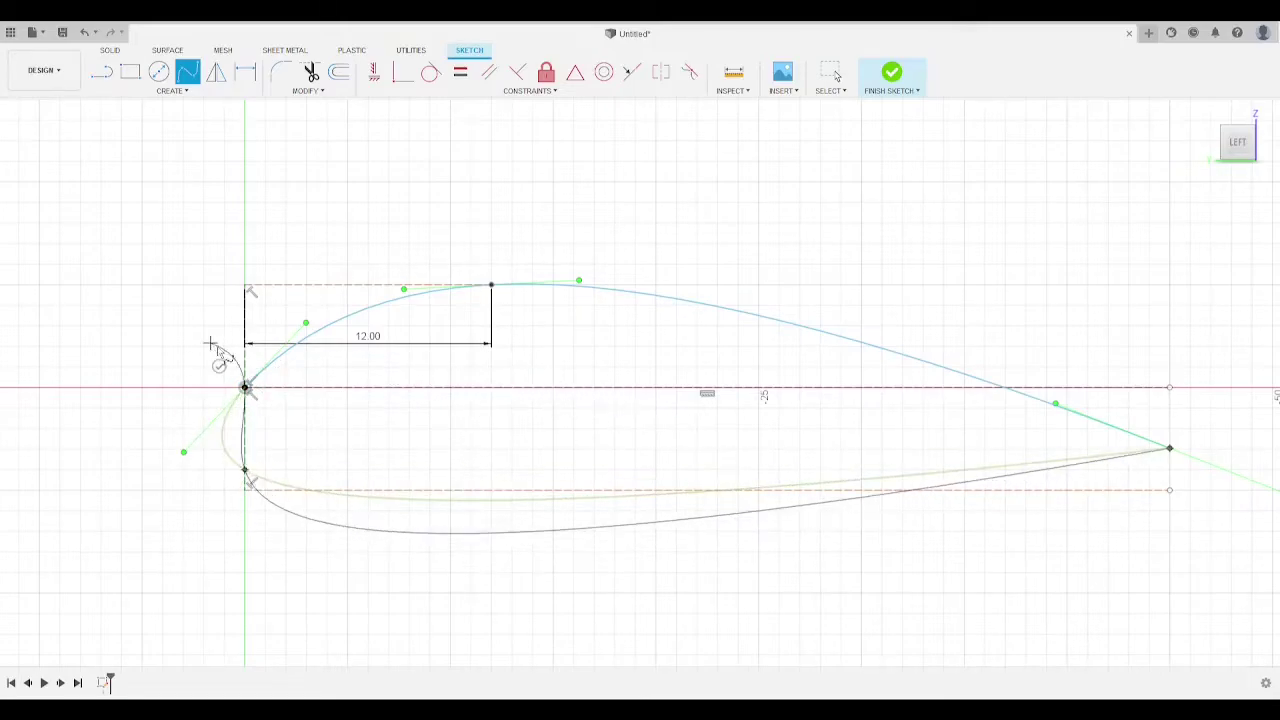
click(219, 365)
middle_drag(745, 405, 614, 404)
scroll(614, 399, down, 3)
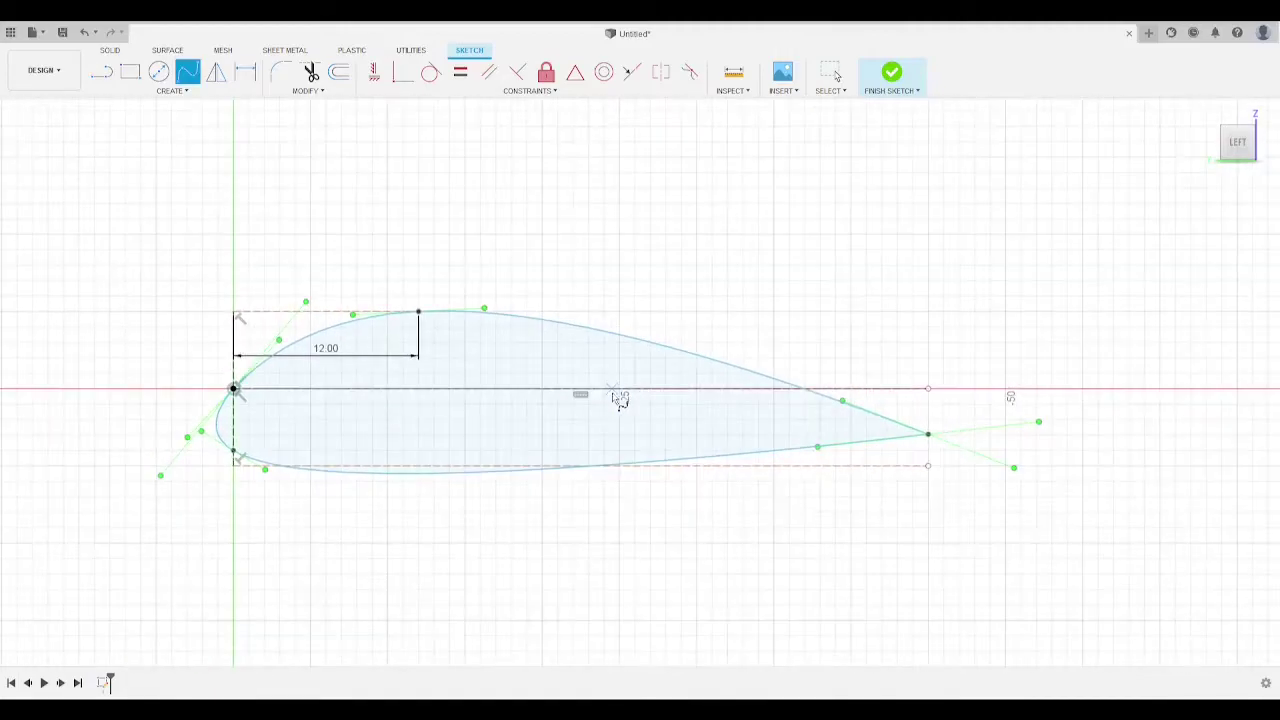
scroll(714, 293, down, 2)
key(Escape)
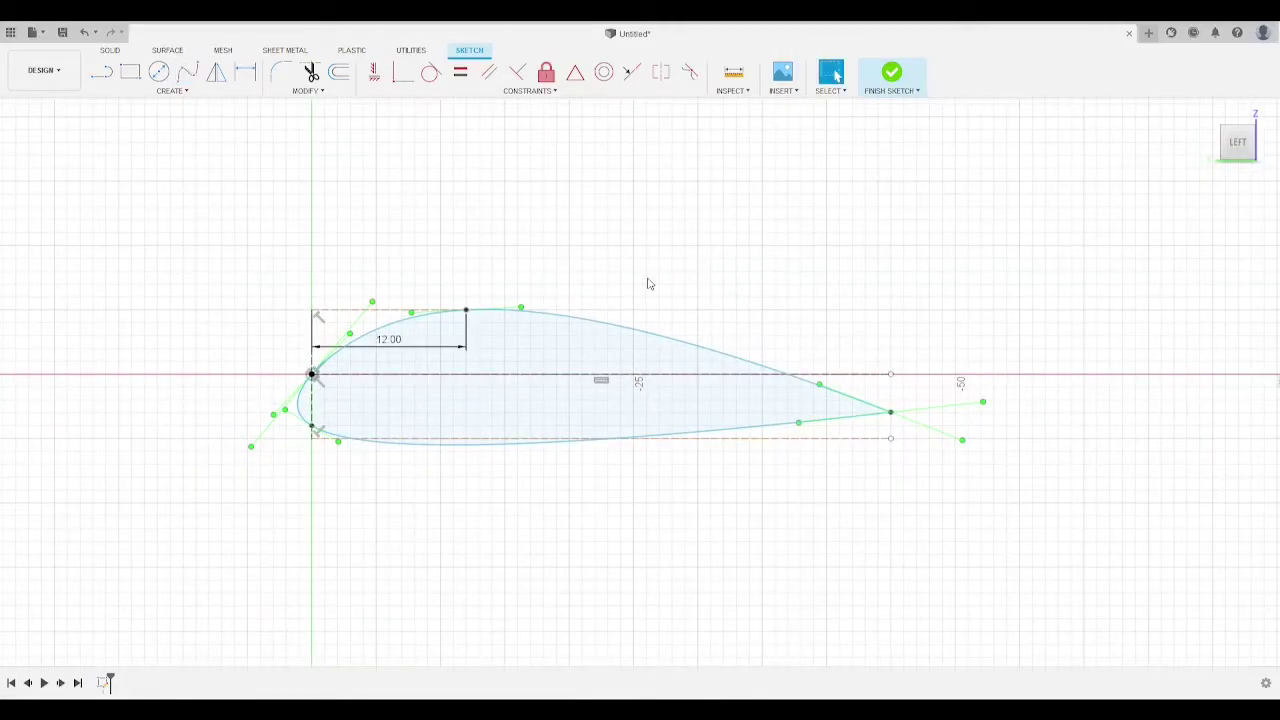
Step: Undo both profile splines, the 12 mm construction line and the earlier deletion of the construction spline
key(ctrl+z)
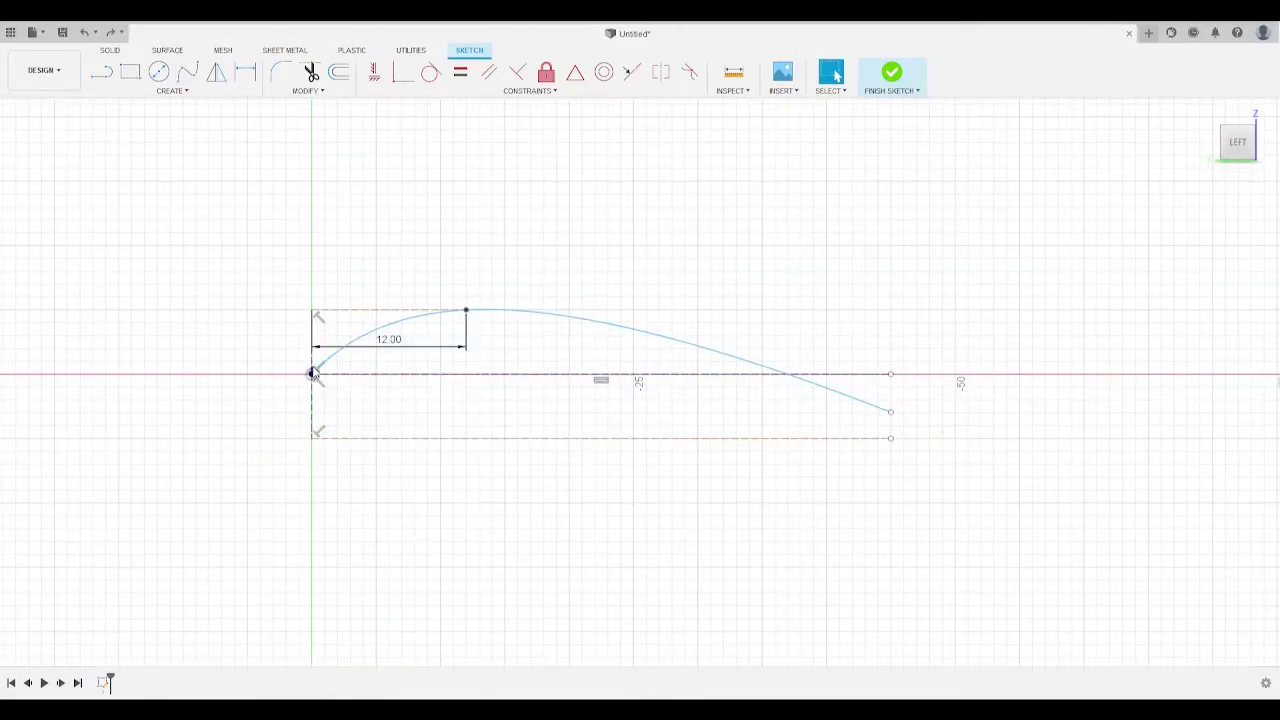
key(ctrl+z)
key(ctrl+z)
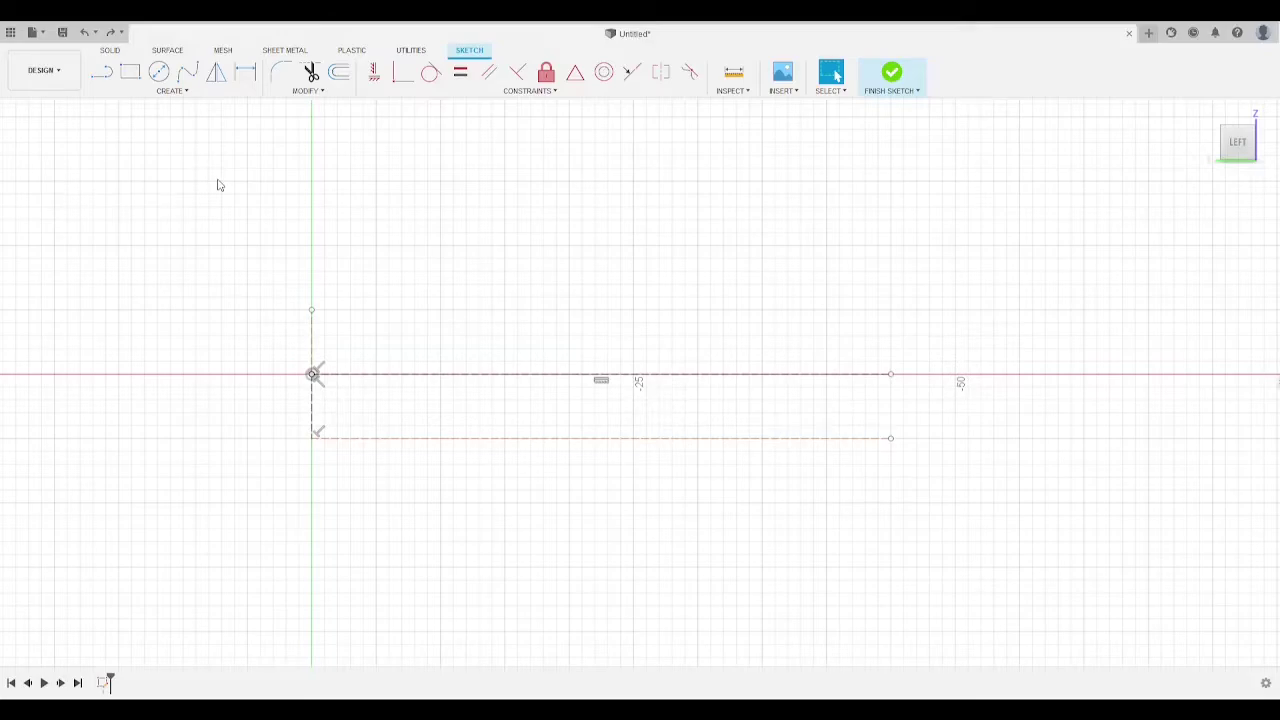
key(ctrl+z)
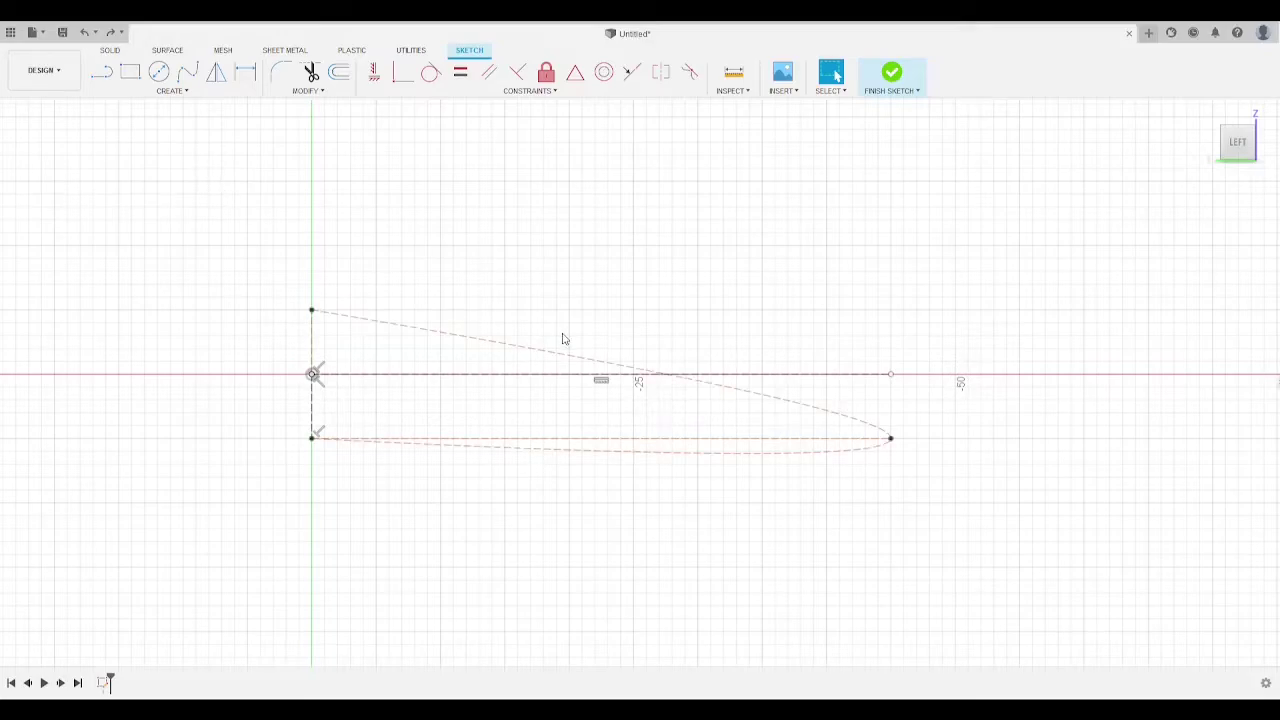
Step: Delete the restored construction spline and sketch a 12 mm horizontal construction line from the upper vertical line's top end
double_click(563, 339)
key(Delete)
click(108, 78)
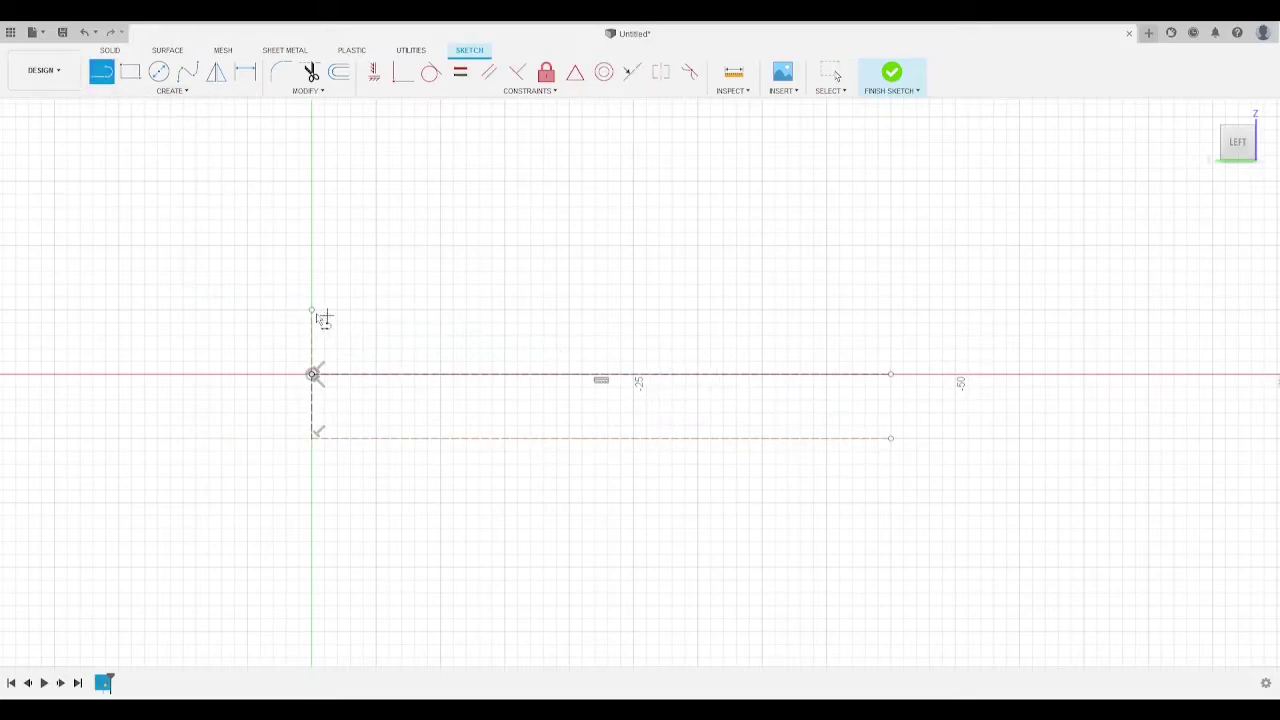
click(312, 311)
text(12)
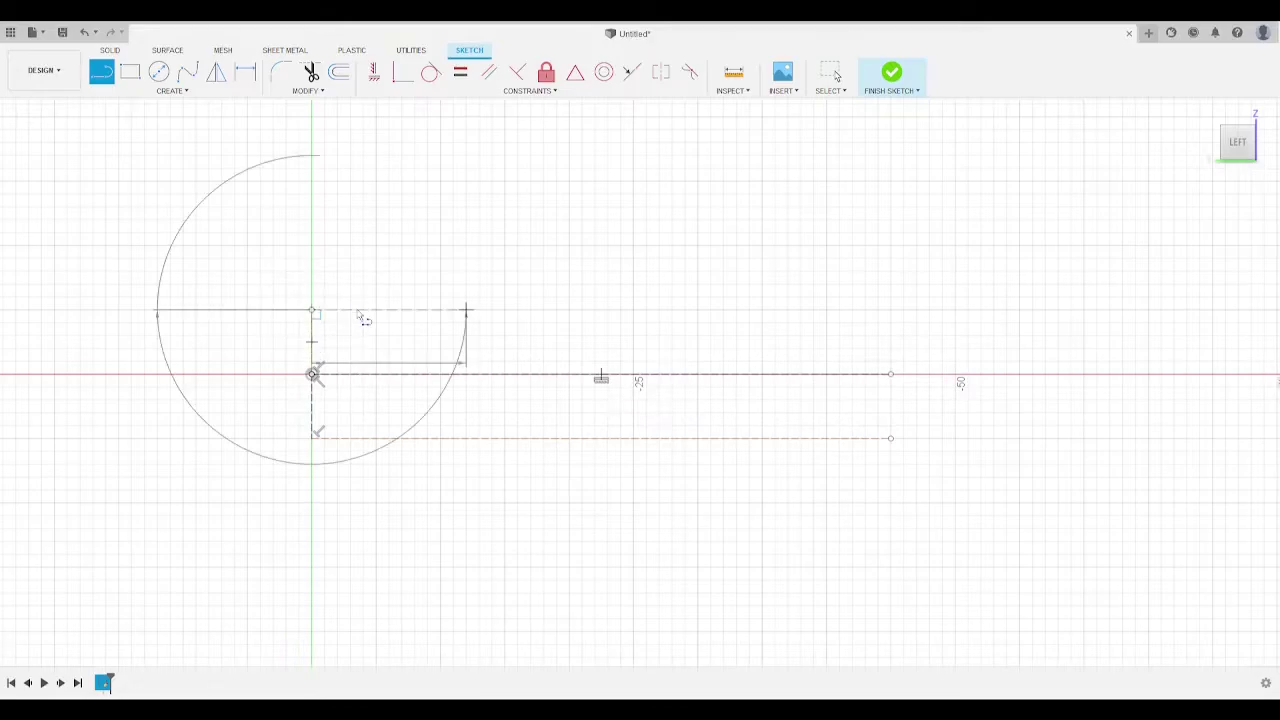
key(Return)
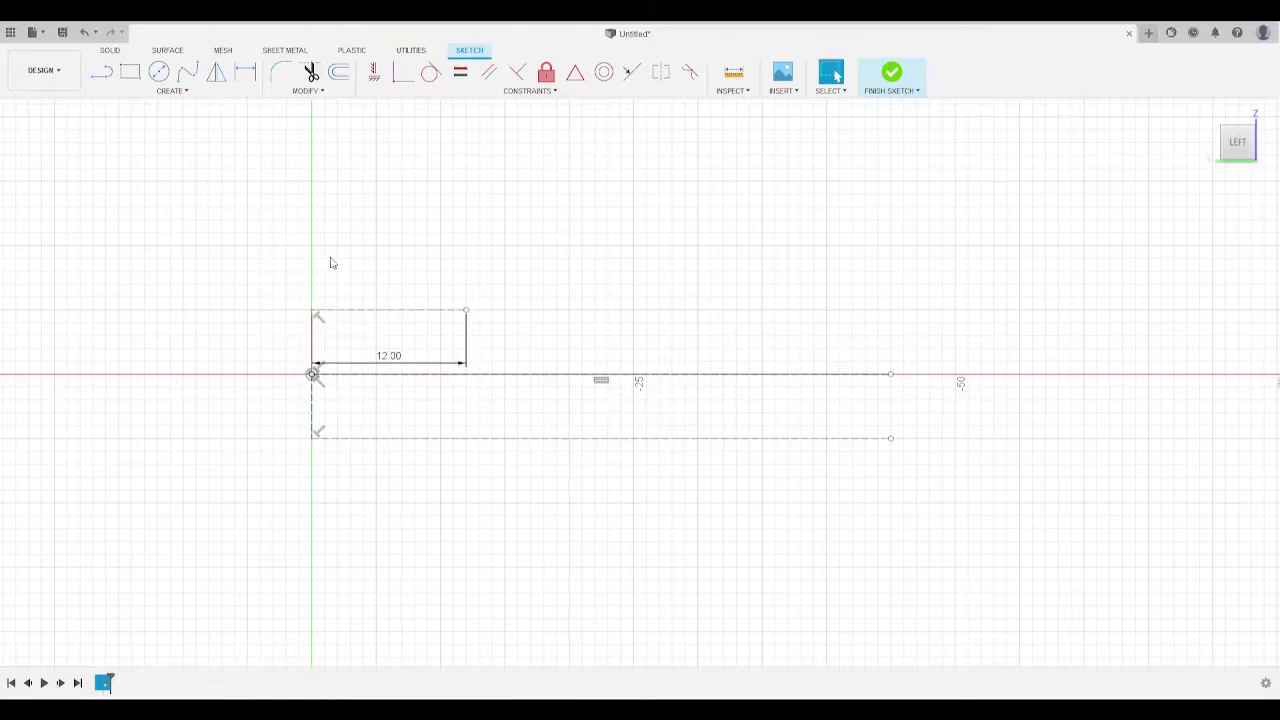
scroll(280, 200, up, 4)
click(188, 72)
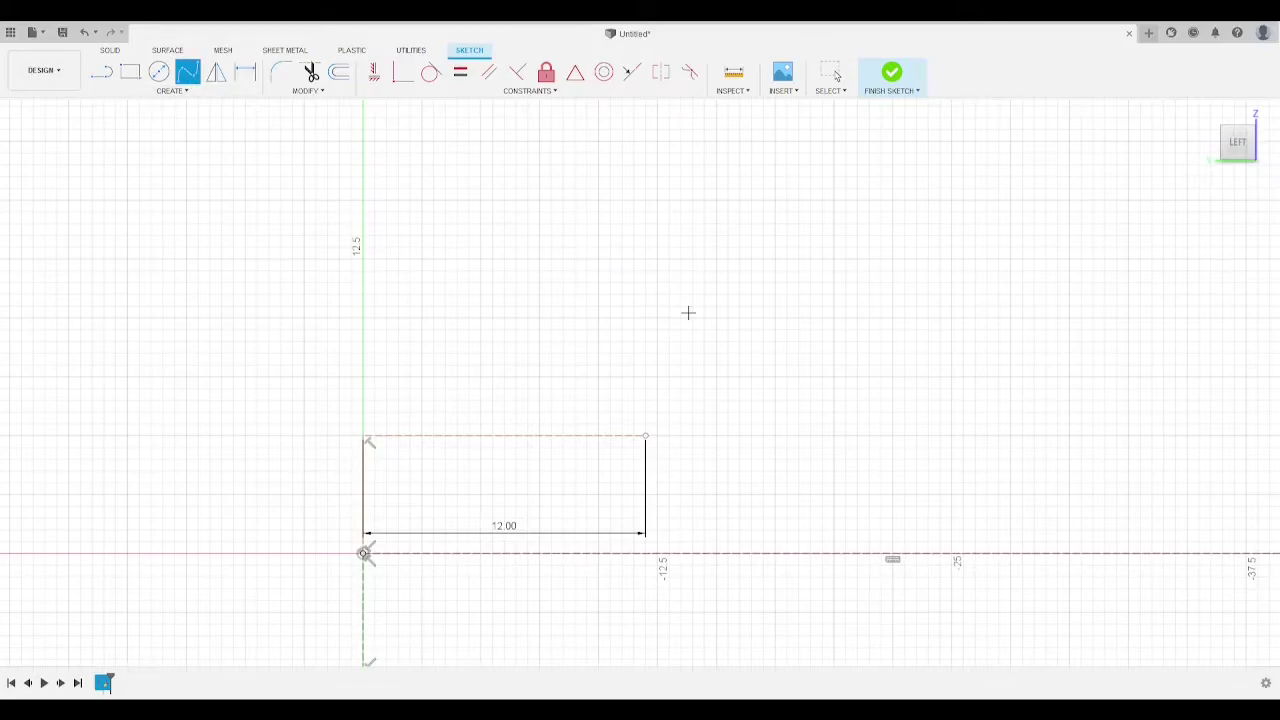
scroll(844, 495, down, 7)
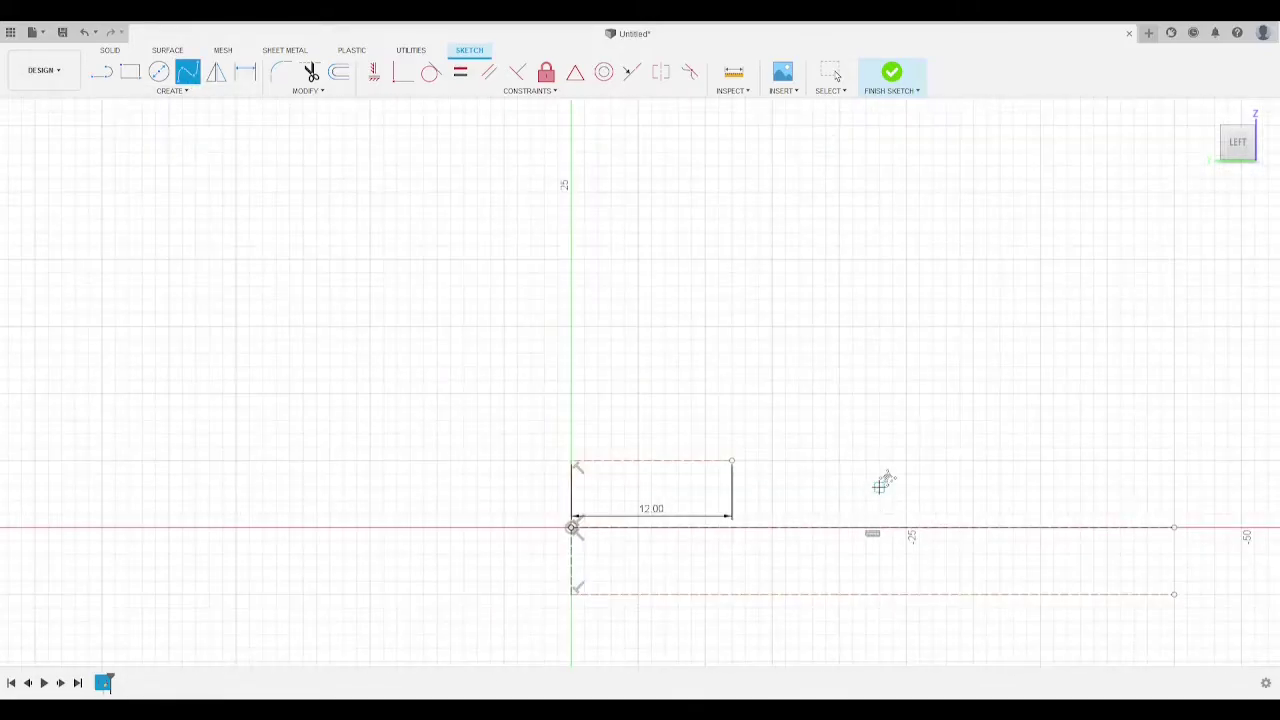
mouse_move(866, 494)
middle_down()
mouse_move(815, 419)
mouse_move(603, 426)
middle_up()
scroll(738, 388, up, 2)
scroll(810, 430, up, 2)
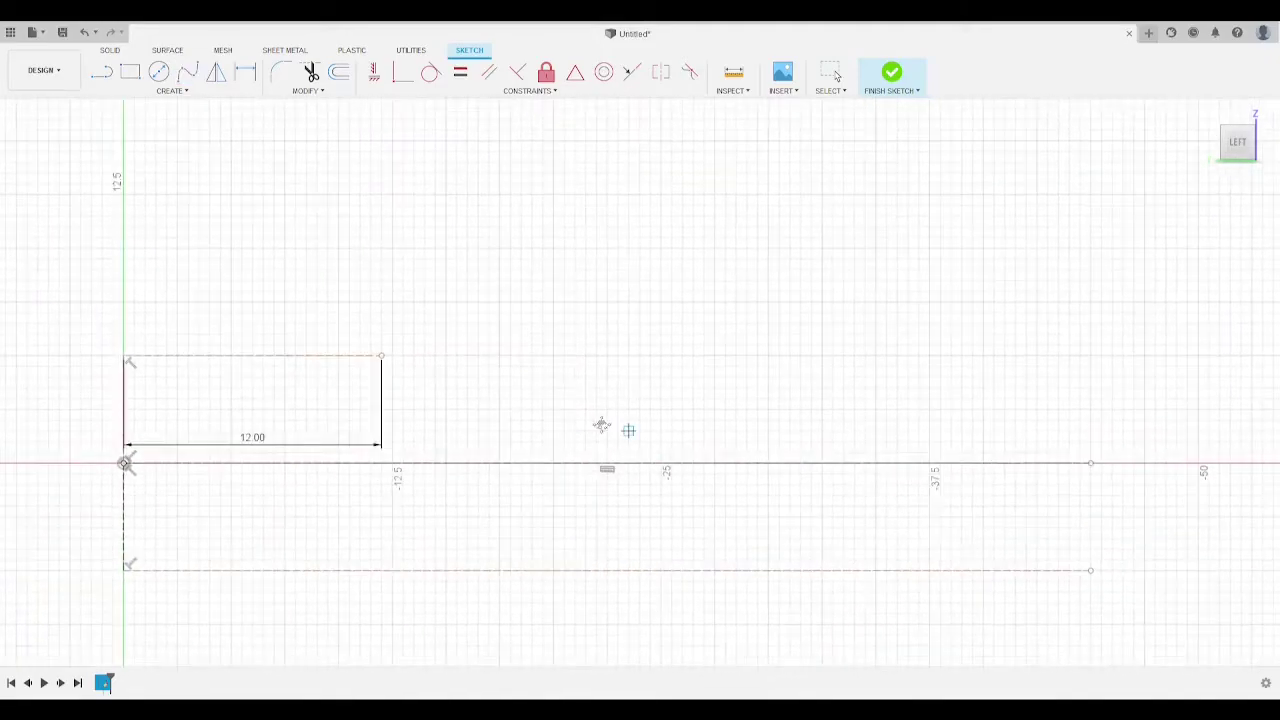
scroll(594, 434, up, 3)
scroll(590, 433, down, 2)
scroll(851, 256, down, 1)
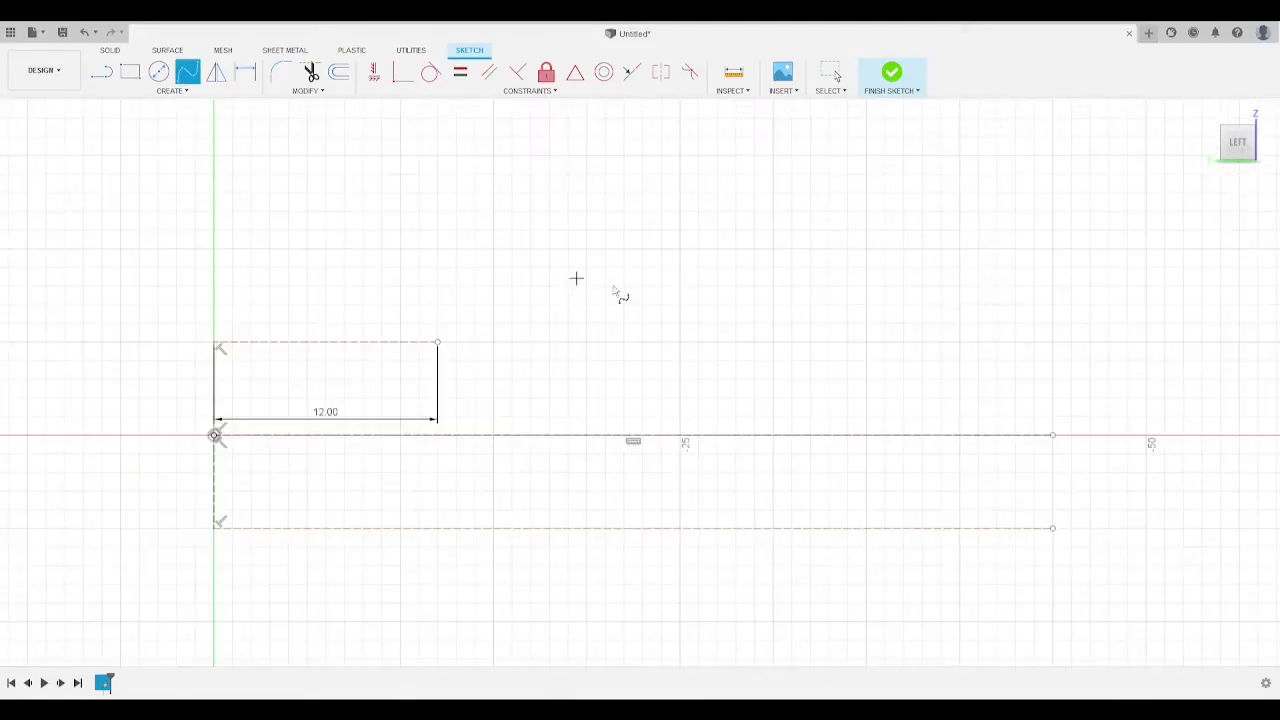
middle_drag(660, 306, 609, 323)
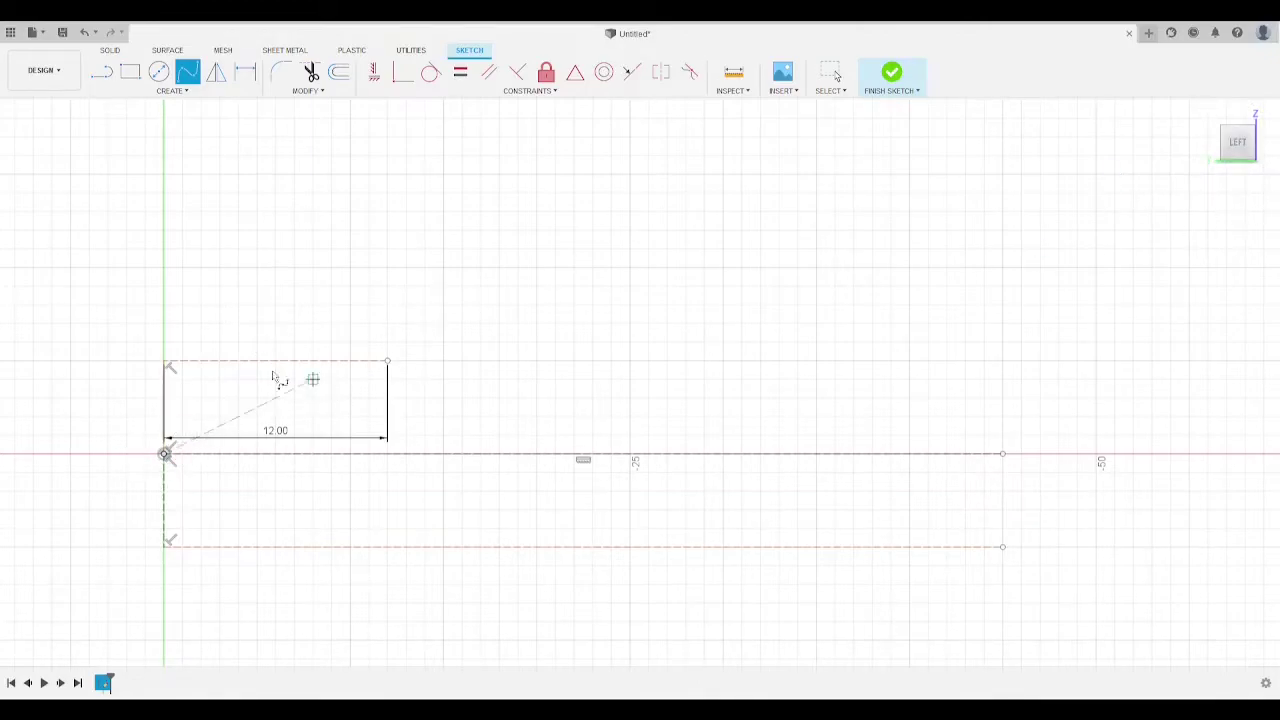
key(Escape)
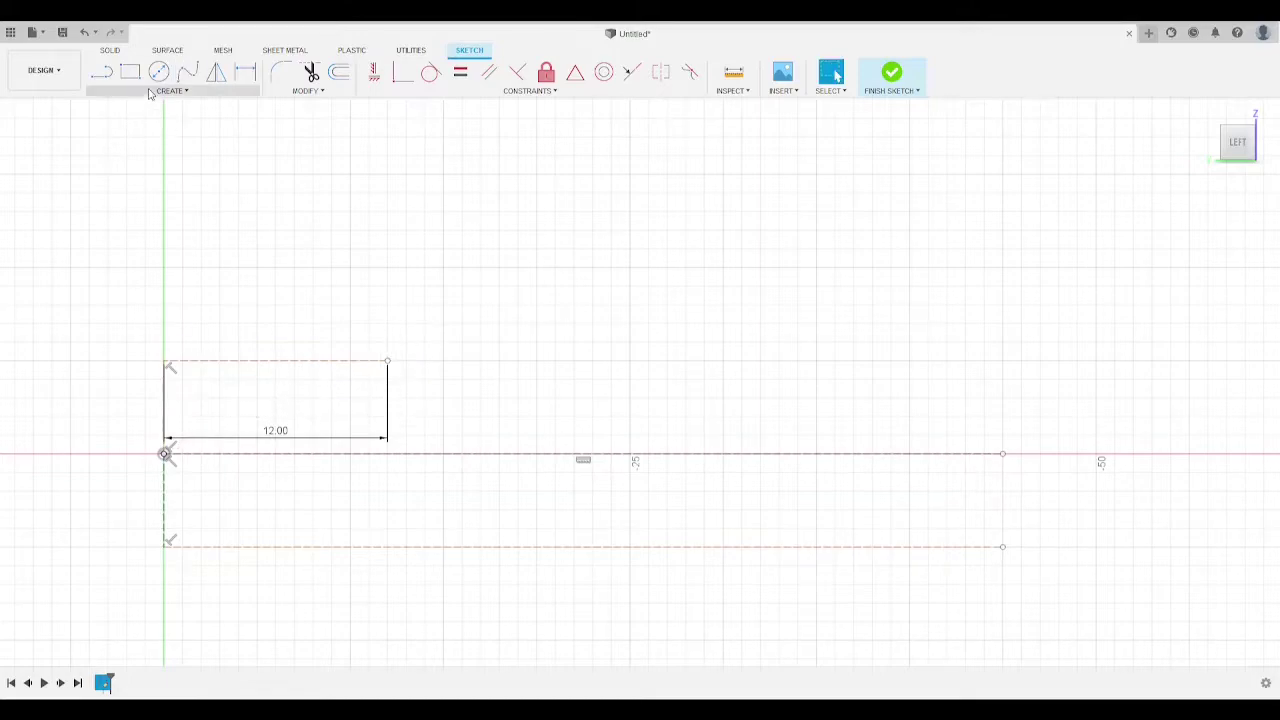
Step: Sketch a spline from about 2 mm above the origin through the 12 mm line's outer end to about 2 mm below the centre line's outer end
click(188, 71)
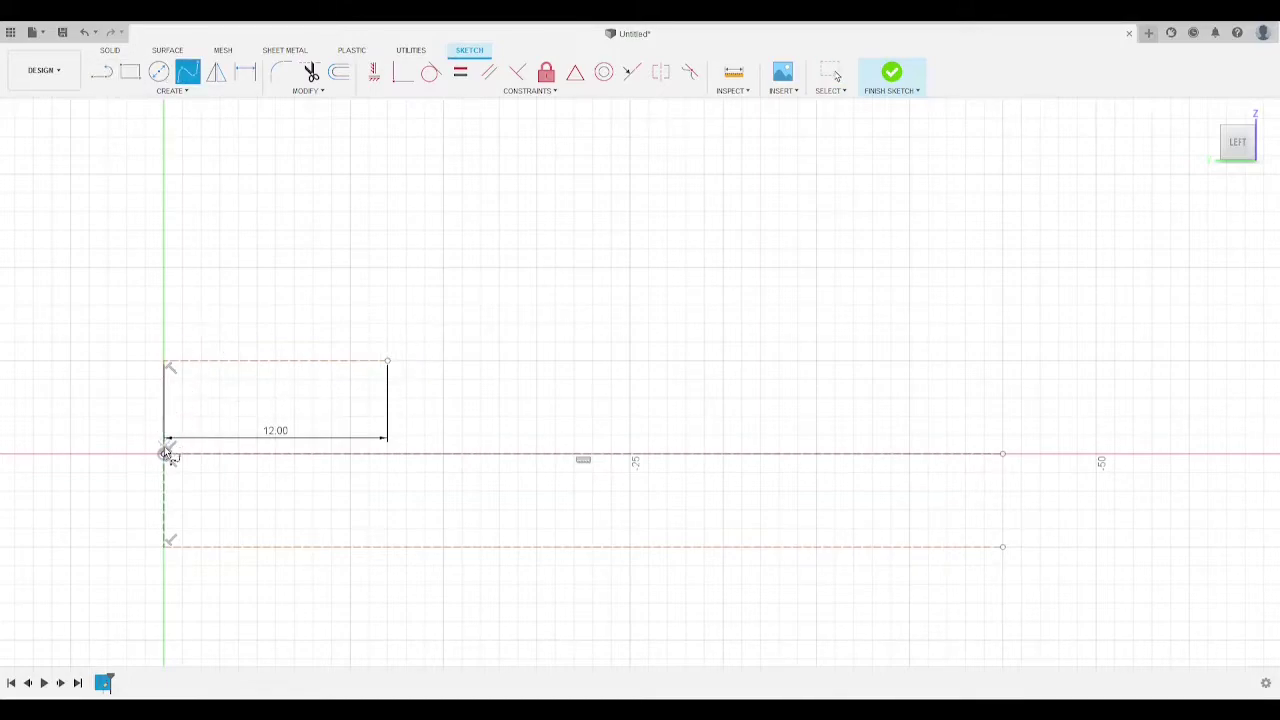
click(165, 416)
click(387, 361)
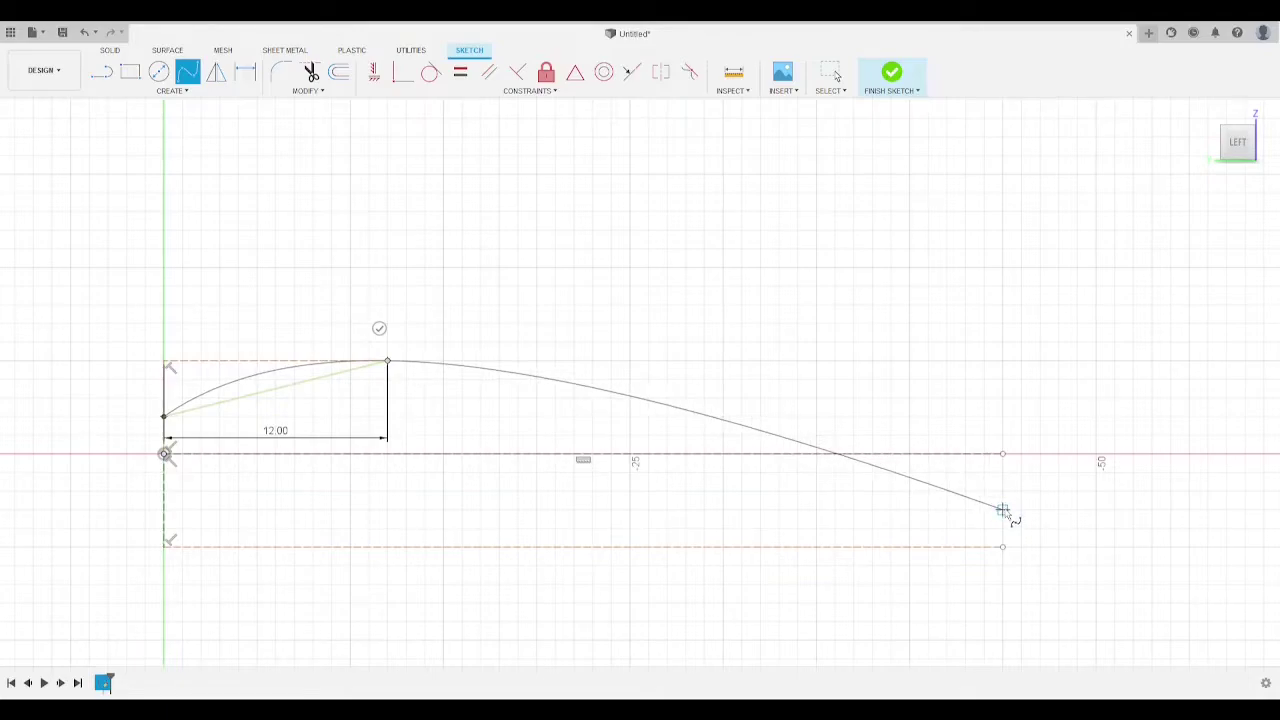
click(1003, 510)
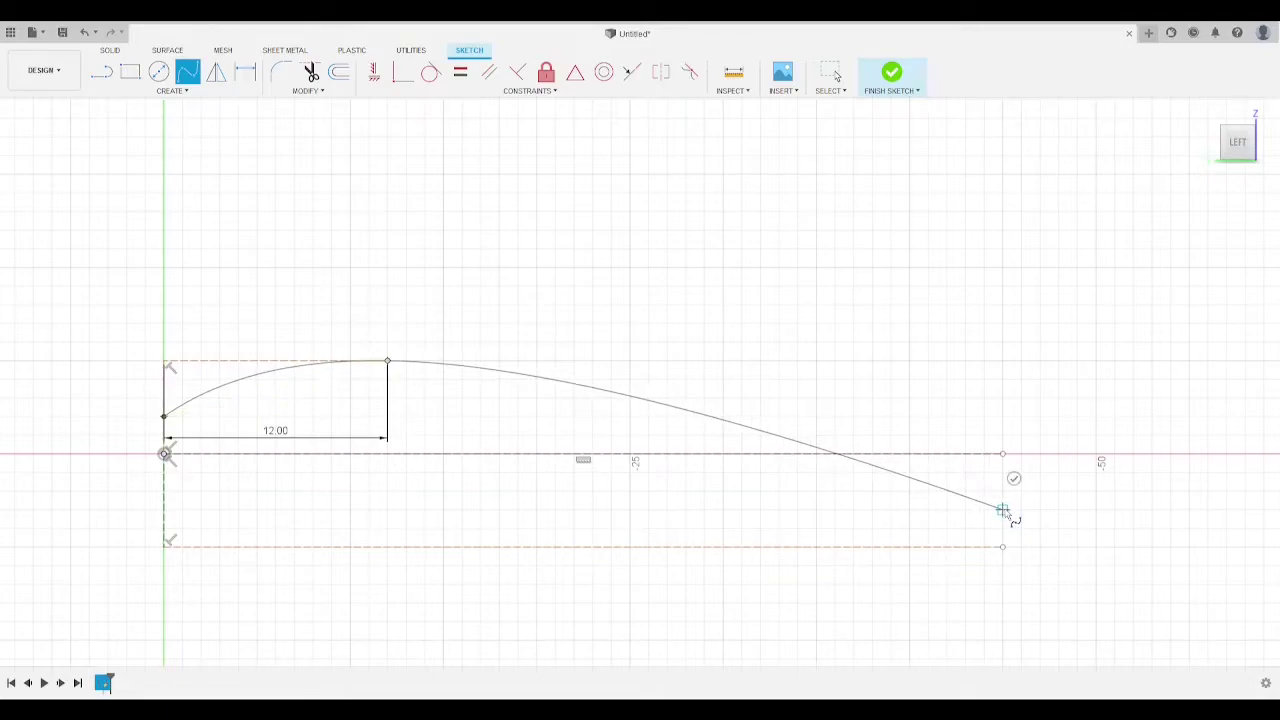
click(128, 500)
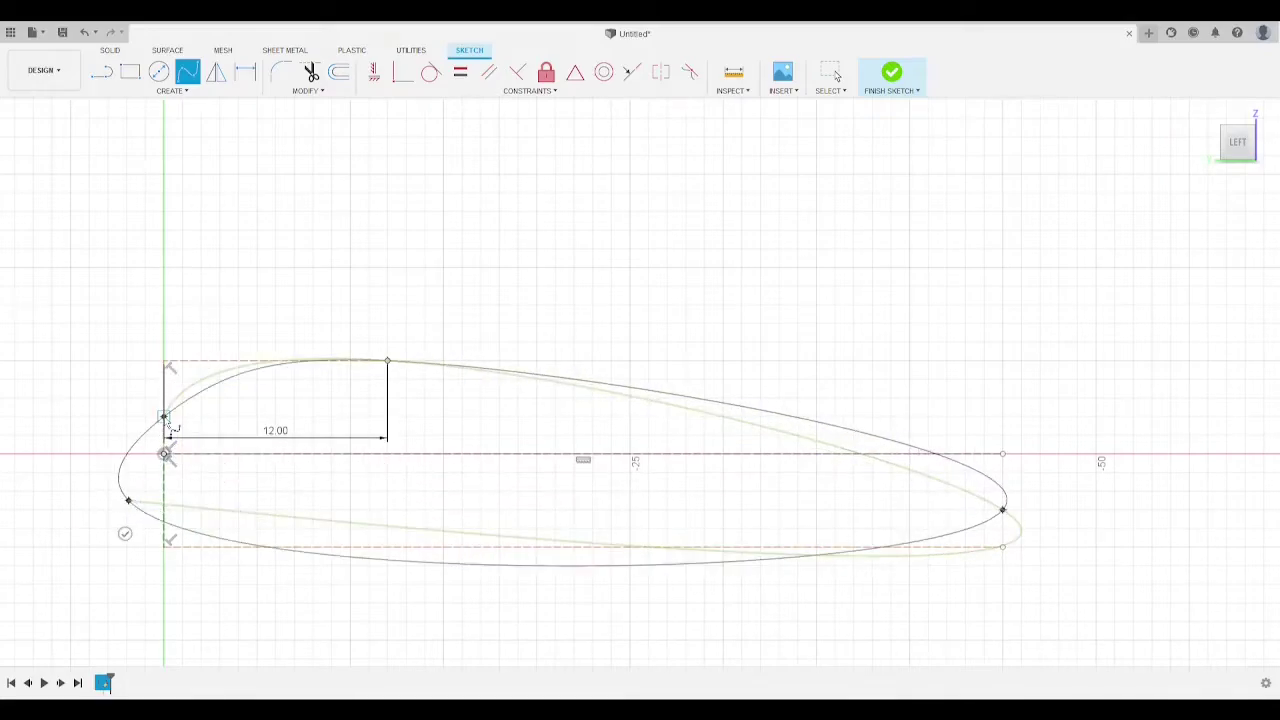
key(ctrl+z)
key(ctrl+z)
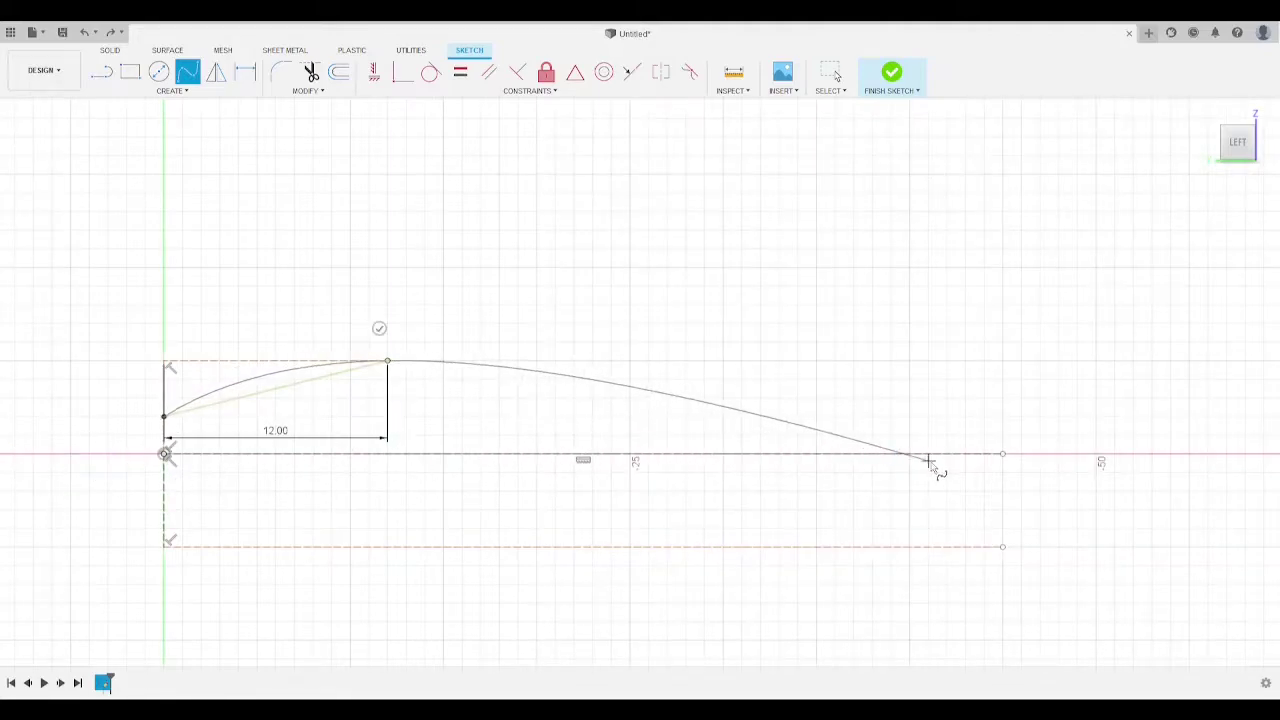
click(1002, 490)
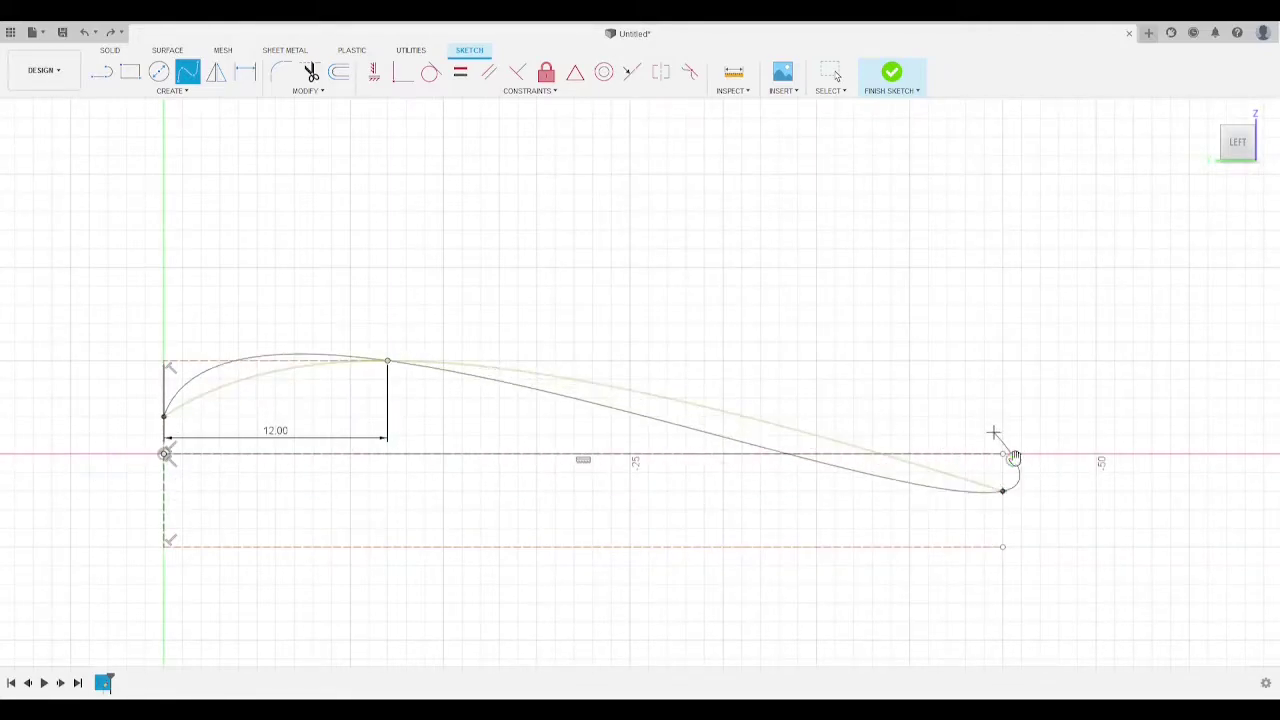
key(Return)
middle_drag(518, 325, 563, 306)
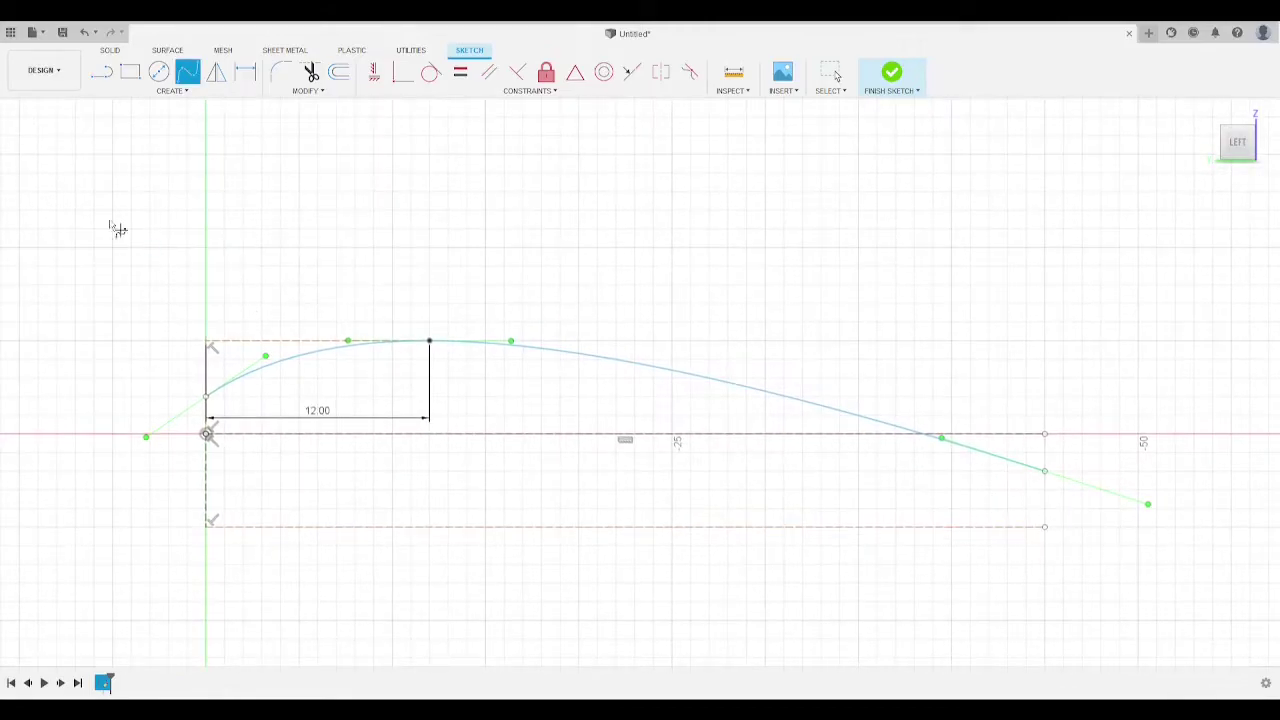
click(205, 398)
click(131, 453)
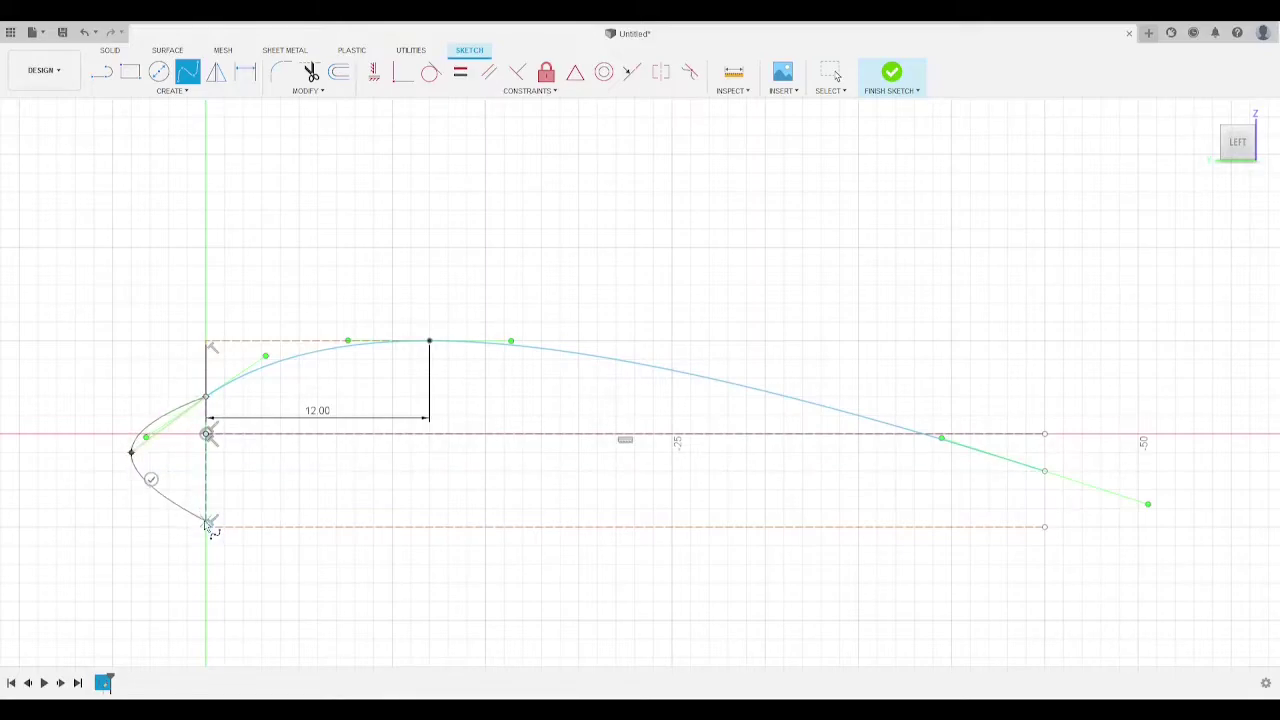
key(Escape)
click(187, 71)
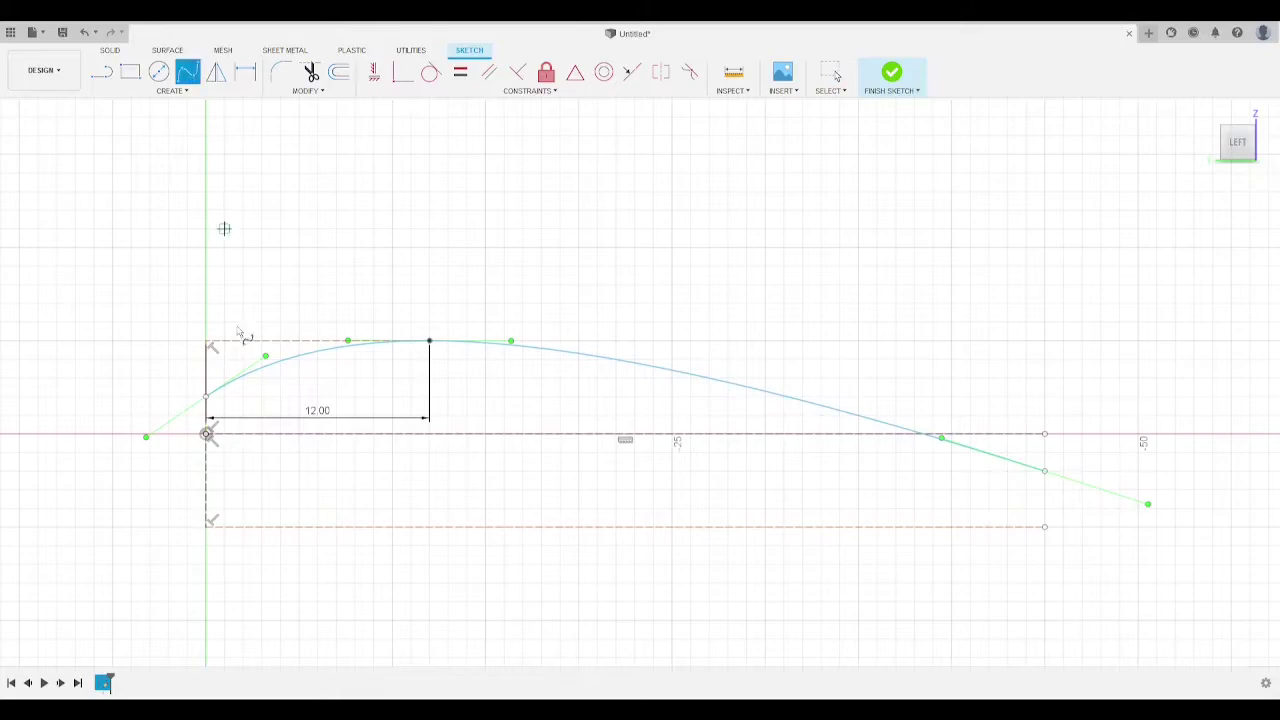
click(205, 398)
click(148, 437)
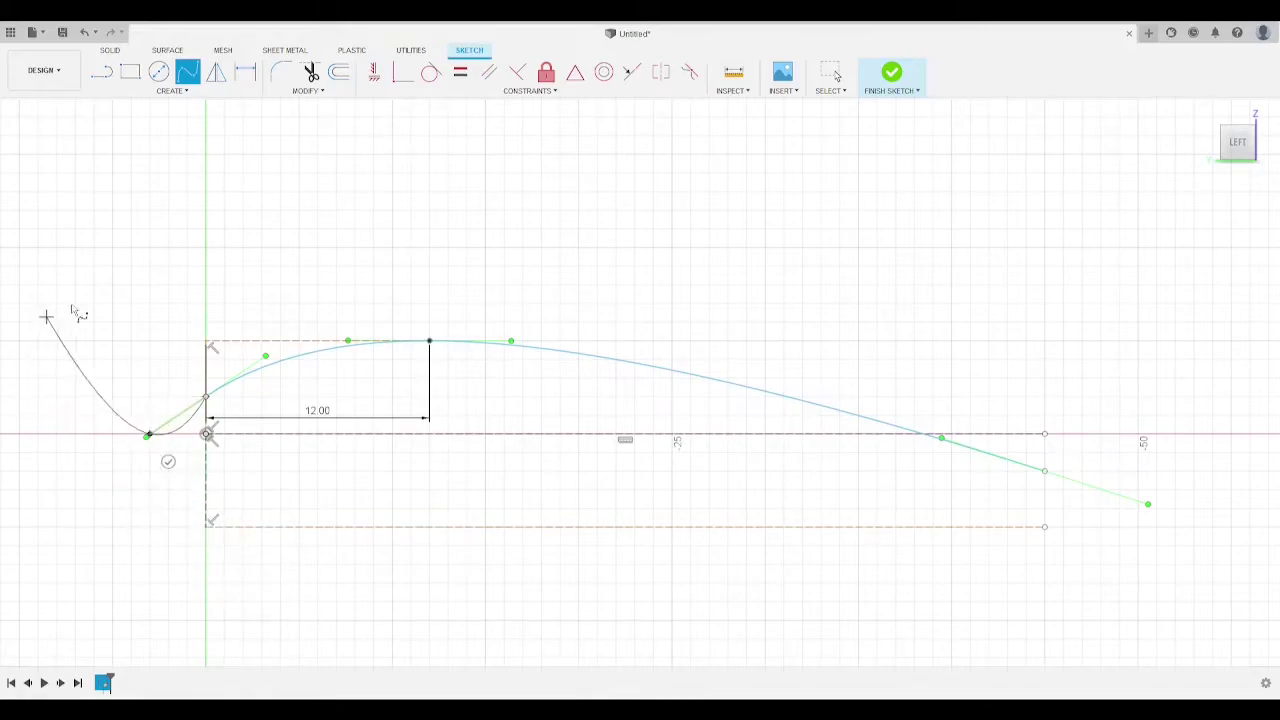
key(Escape)
click(199, 92)
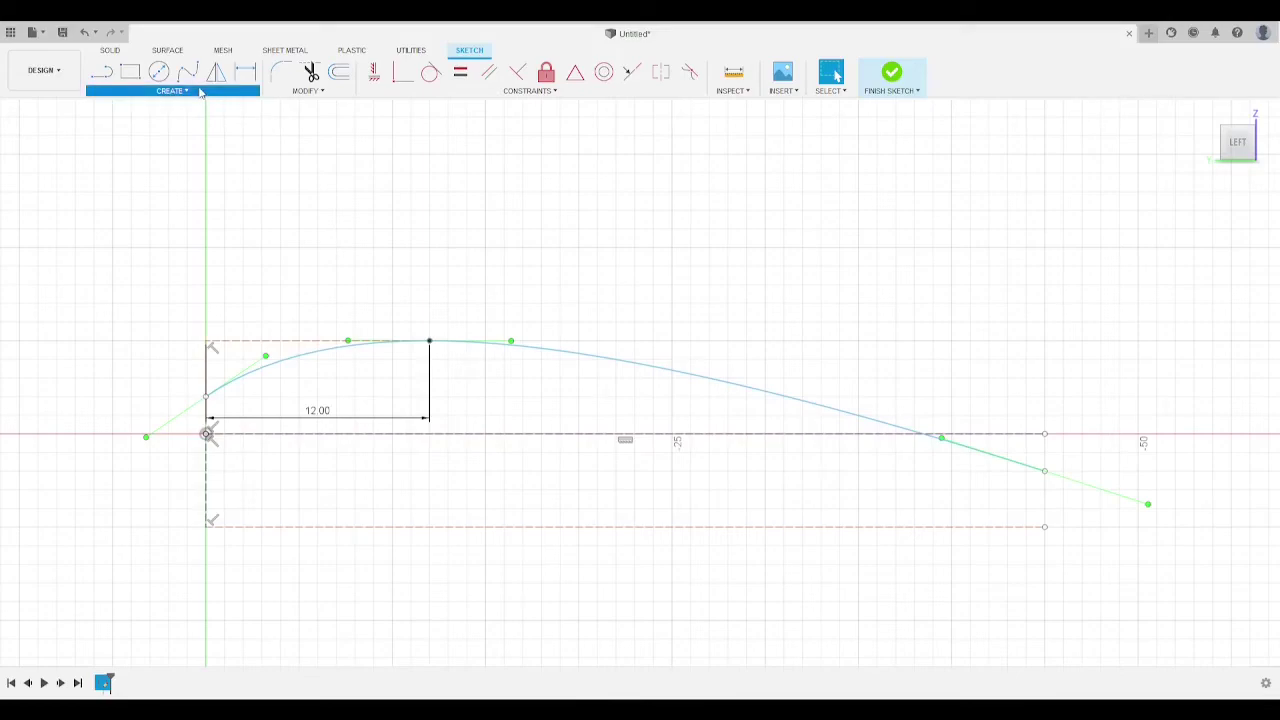
click(146, 229)
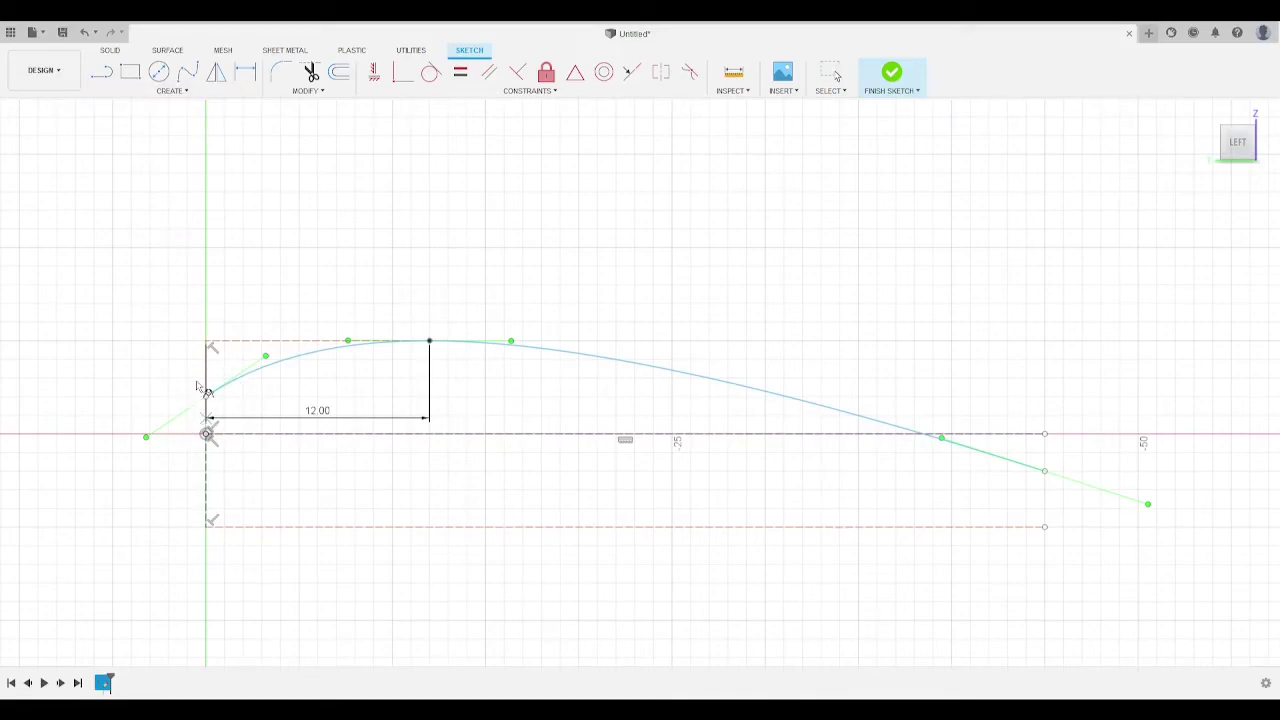
click(207, 498)
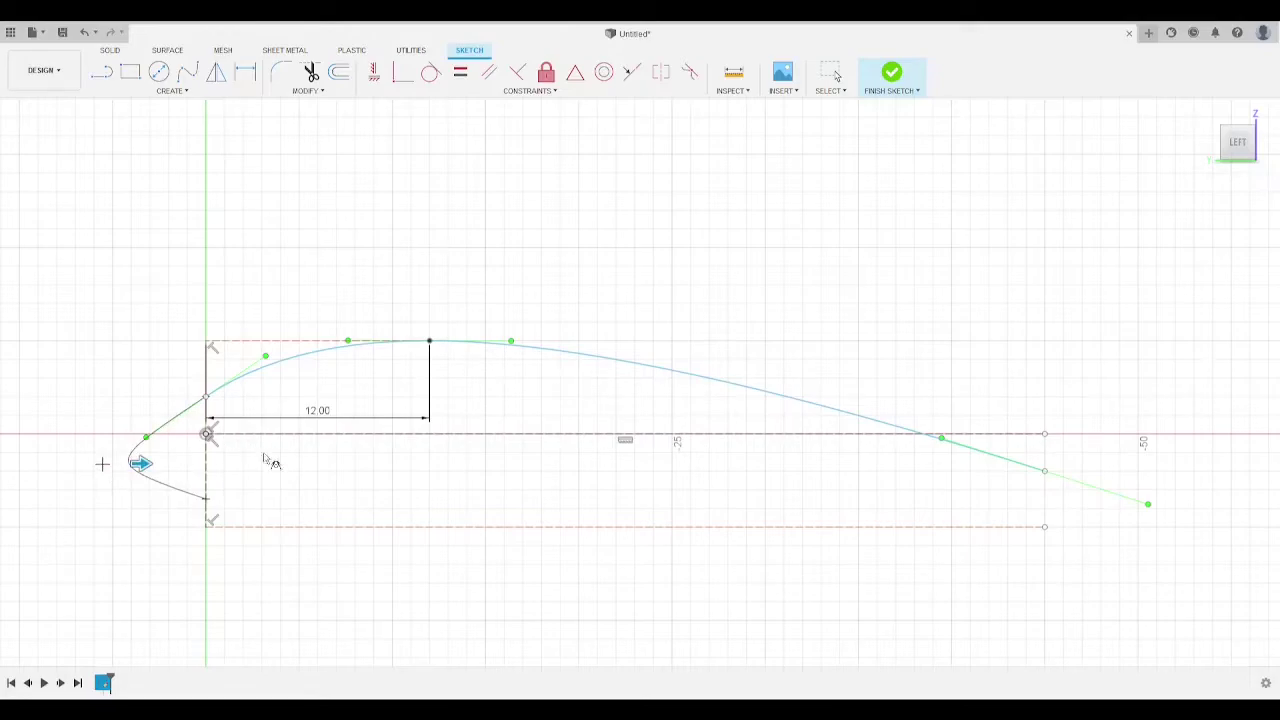
drag(140, 463, 158, 462)
text(0)
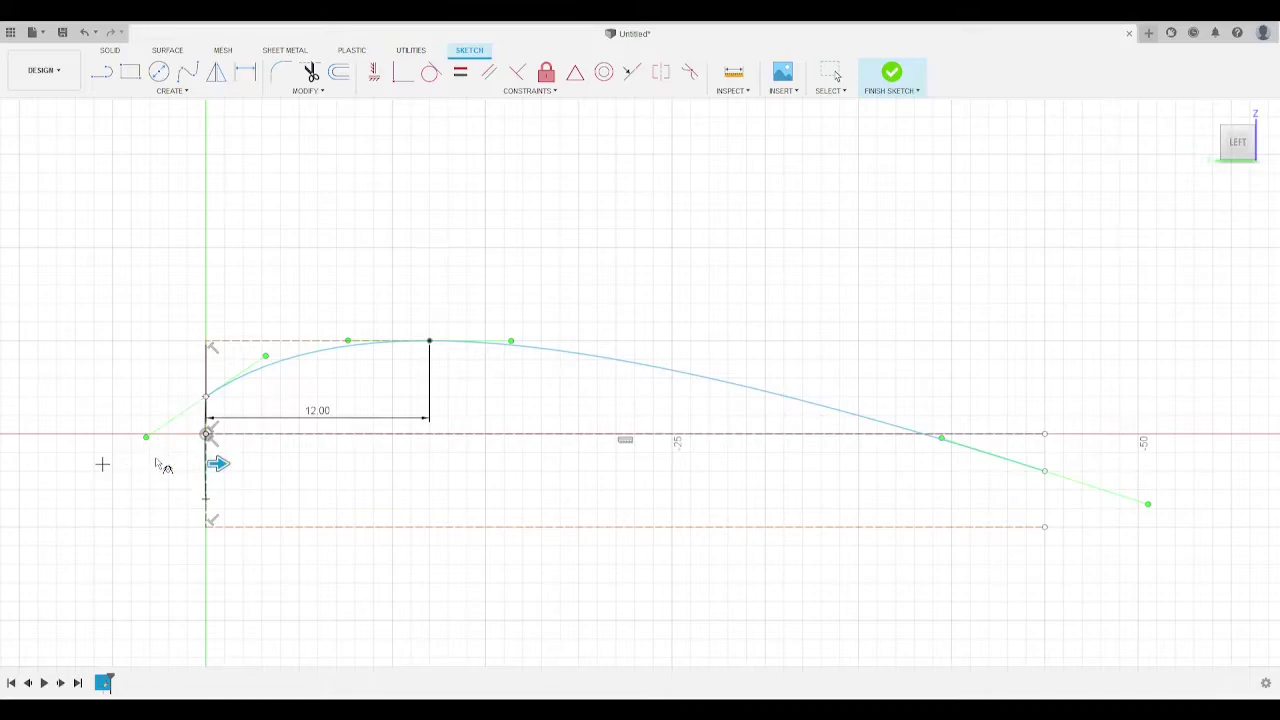
key(Escape)
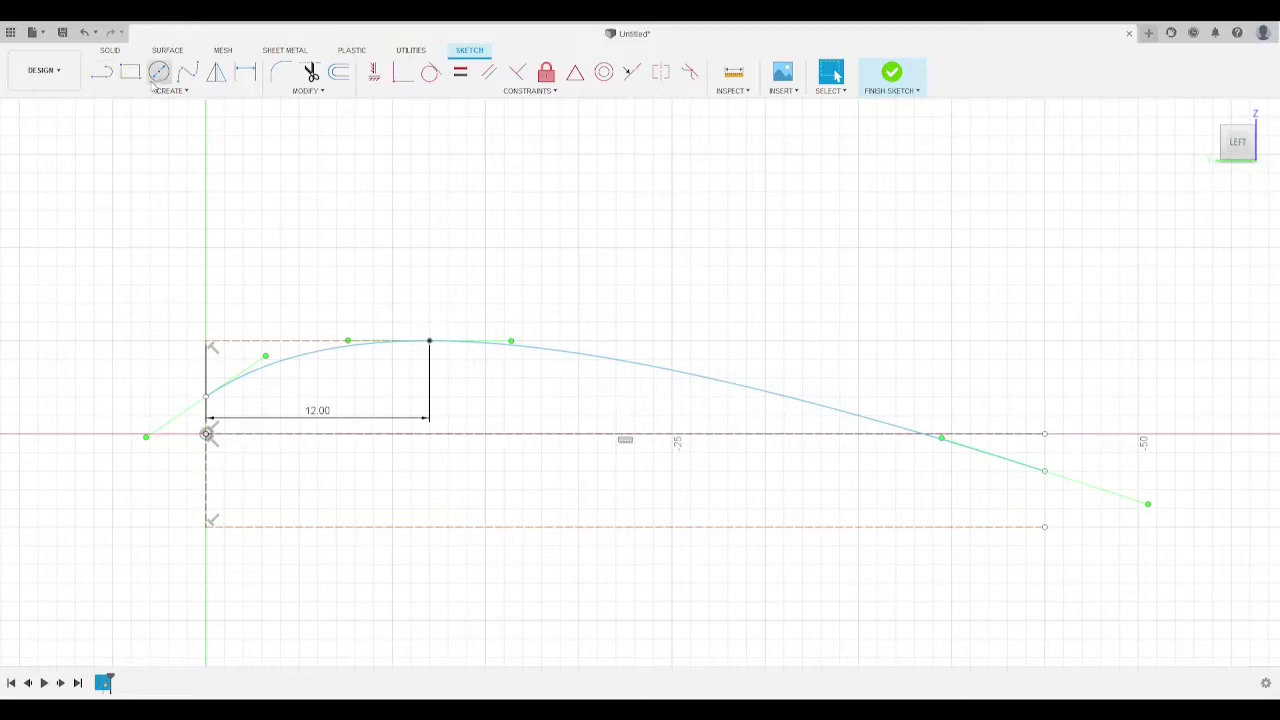
Step: Sketch a conic nose curve from the upper spline's inner end to about 4 mm below the origin, bulging about 3 mm beyond the vertical line
scroll(144, 238, up, 2)
scroll(146, 240, up, 3)
mouse_move(333, 356)
middle_down()
mouse_move(433, 266)
mouse_move(541, 106)
middle_up()
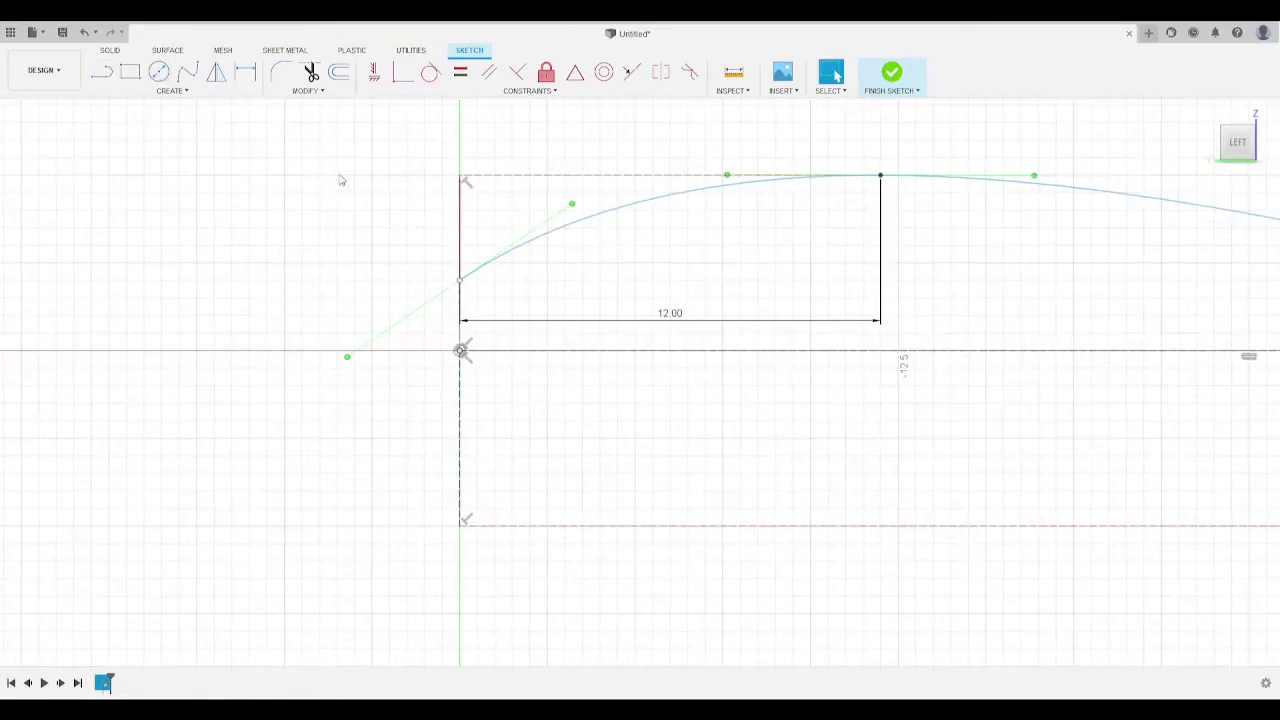
scroll(419, 405, up, 2)
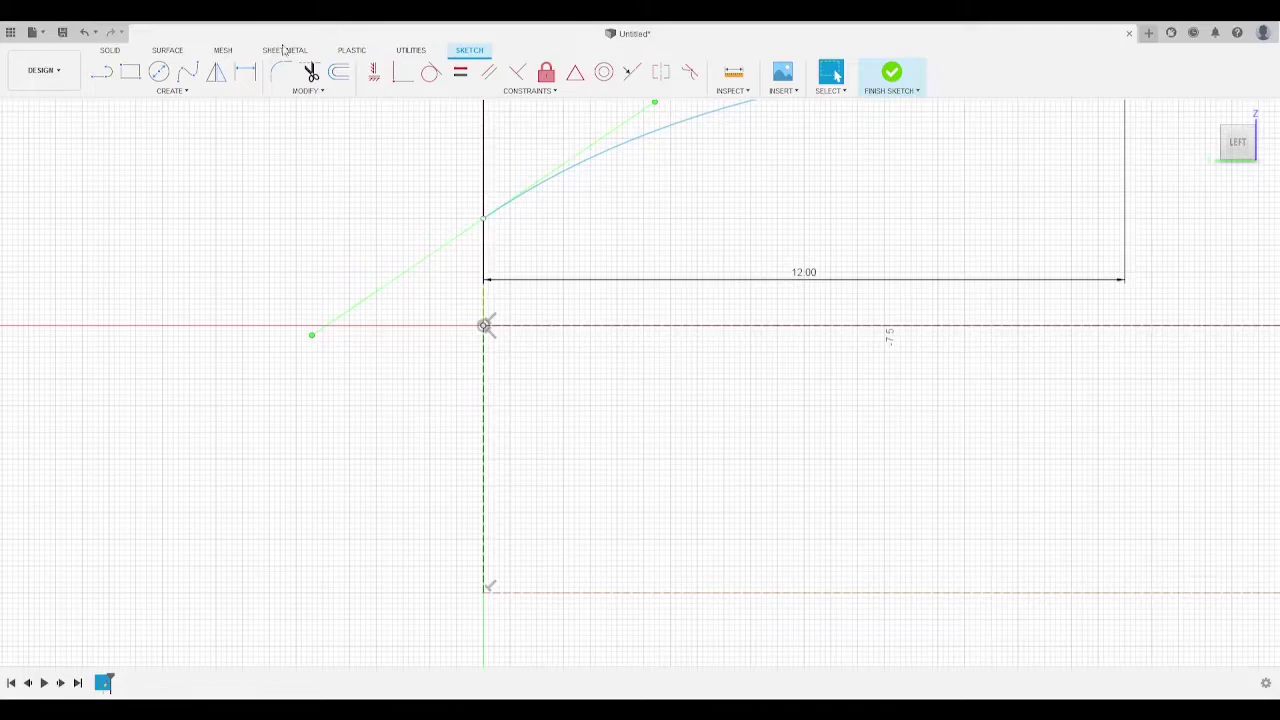
click(201, 93)
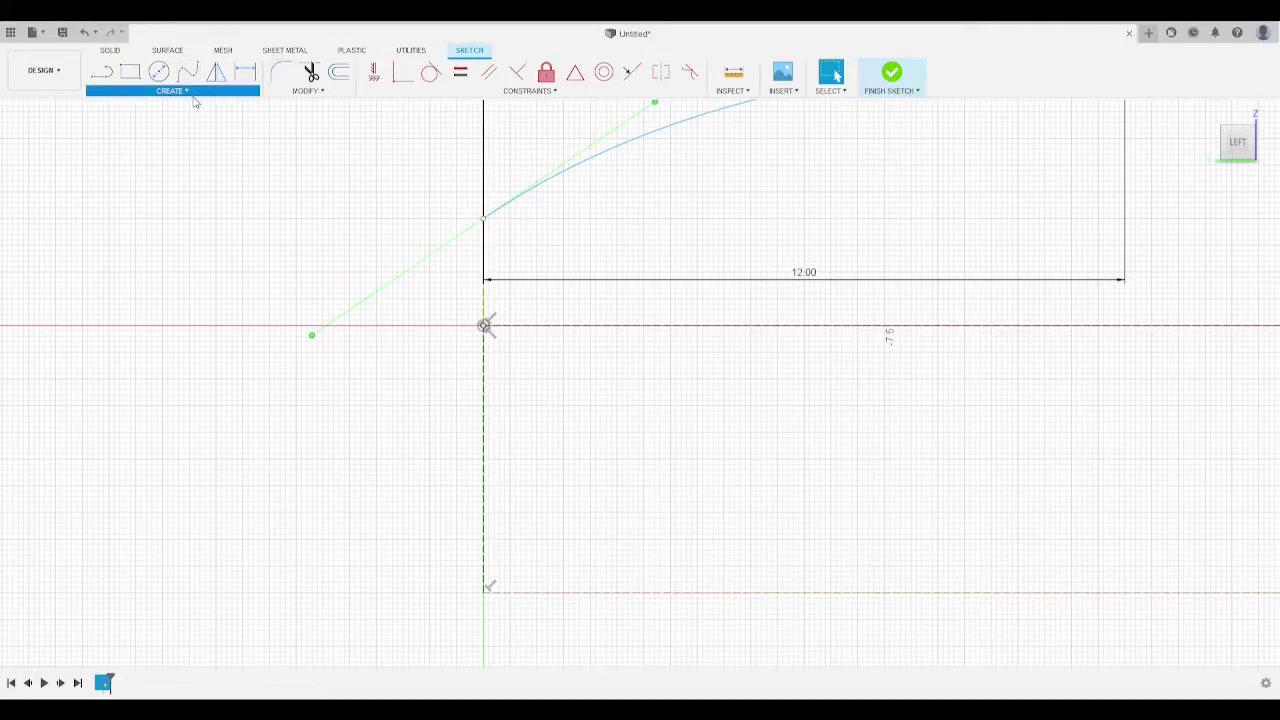
click(133, 219)
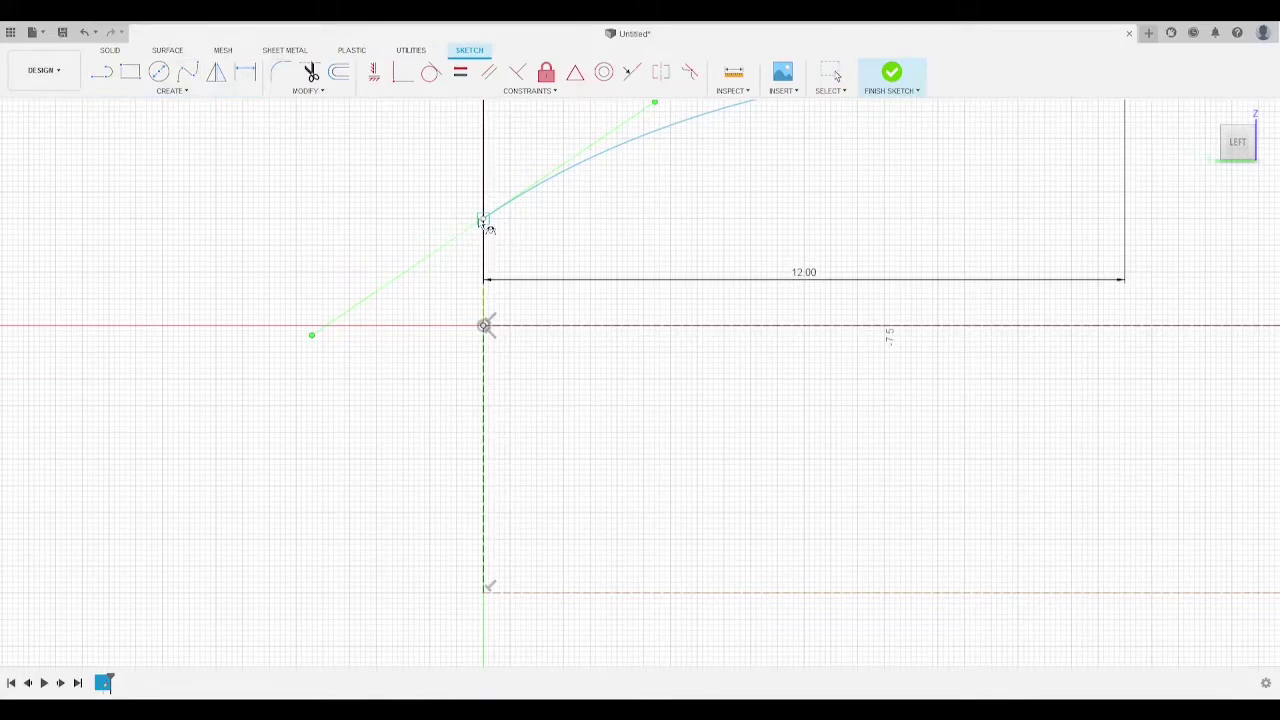
click(483, 218)
click(483, 538)
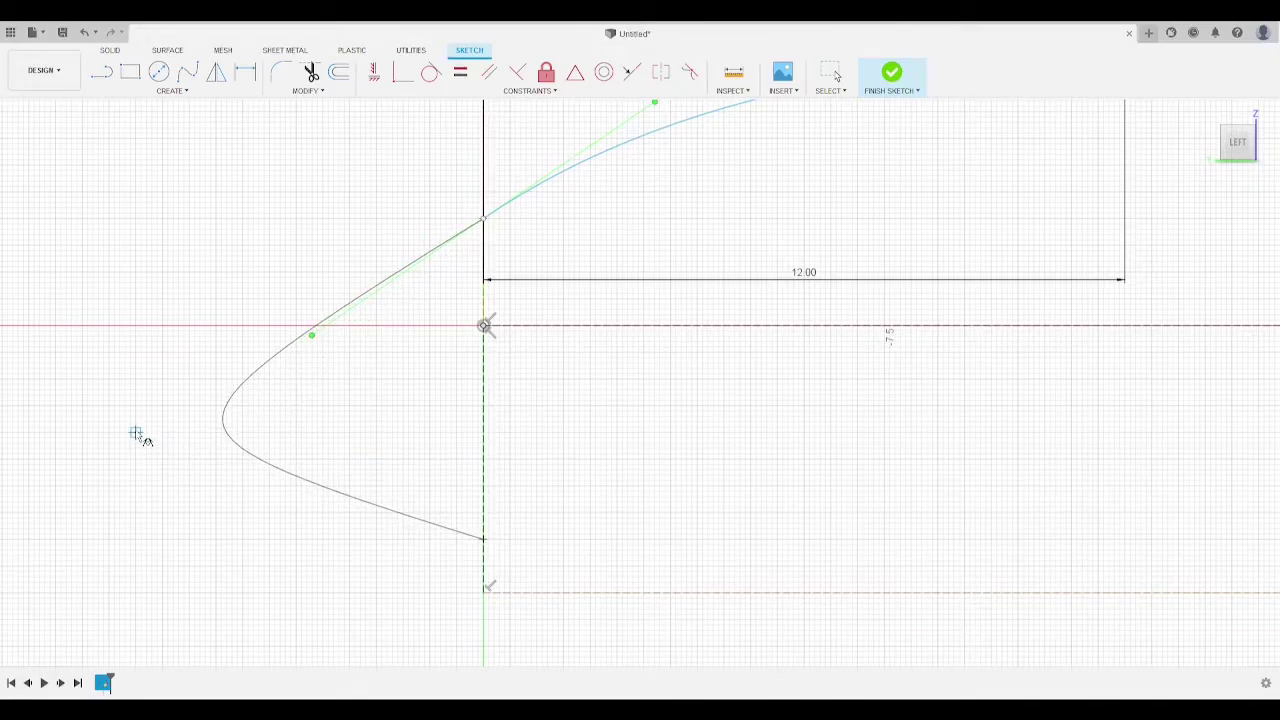
drag(235, 432, 320, 431)
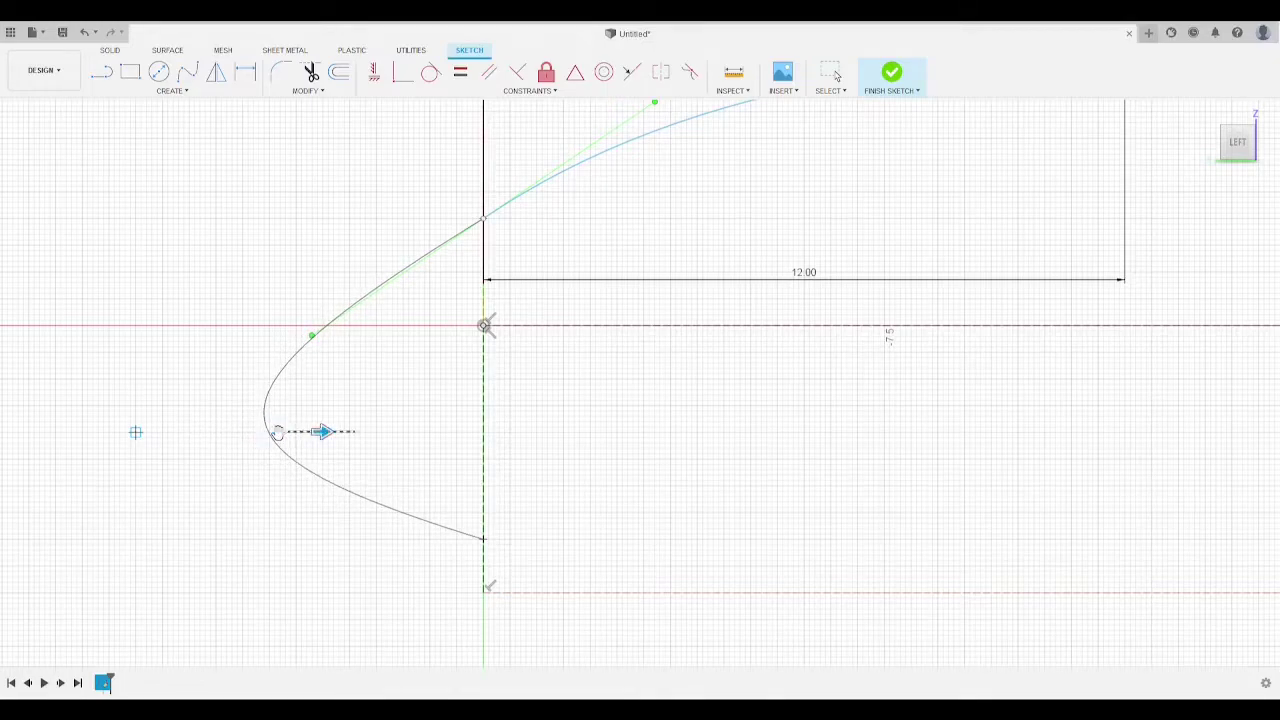
scroll(578, 405, down, 5)
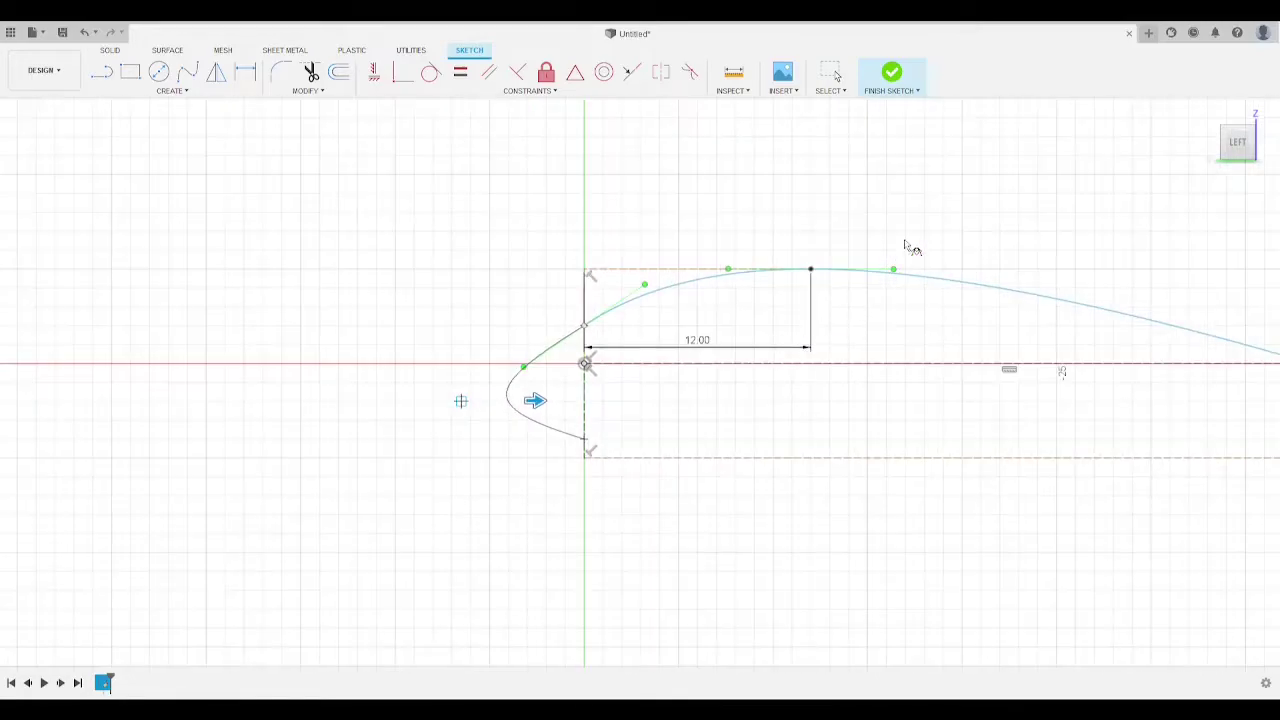
middle_drag(960, 226, 605, 223)
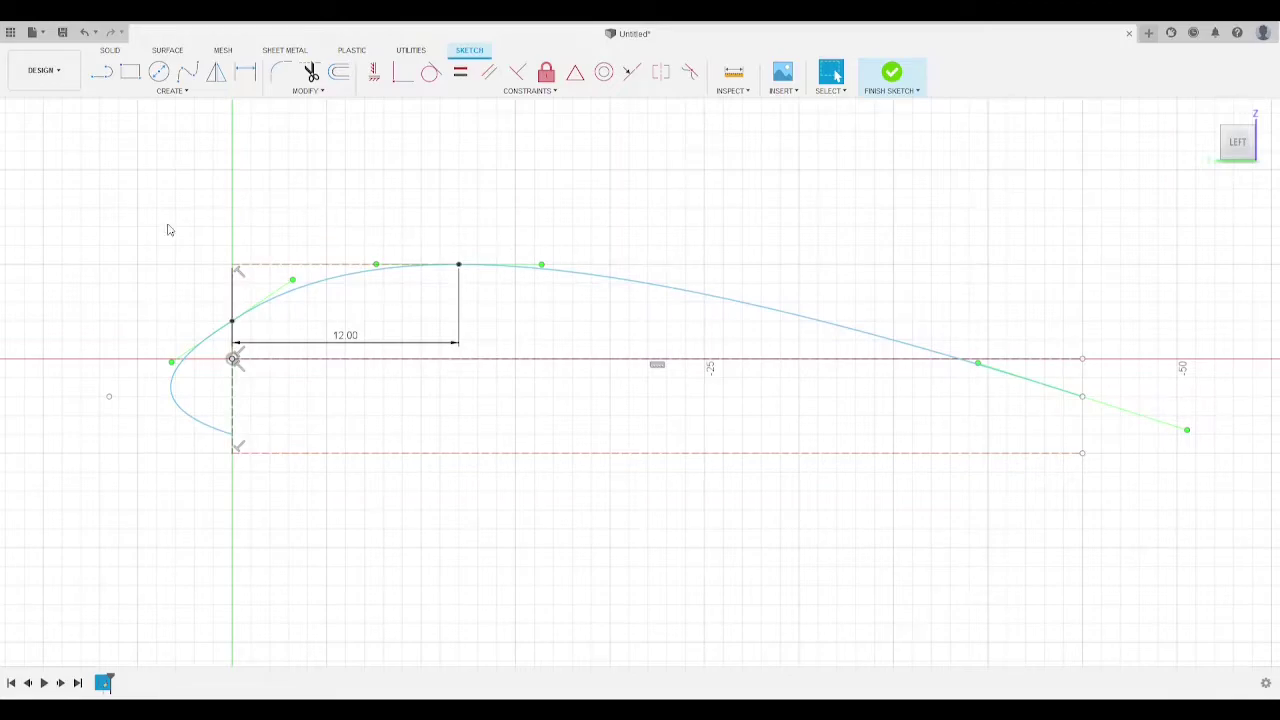
Step: Try a horizontal line about 45 mm long from the nose curve's lower end as the profile's underside, and delete it
click(103, 68)
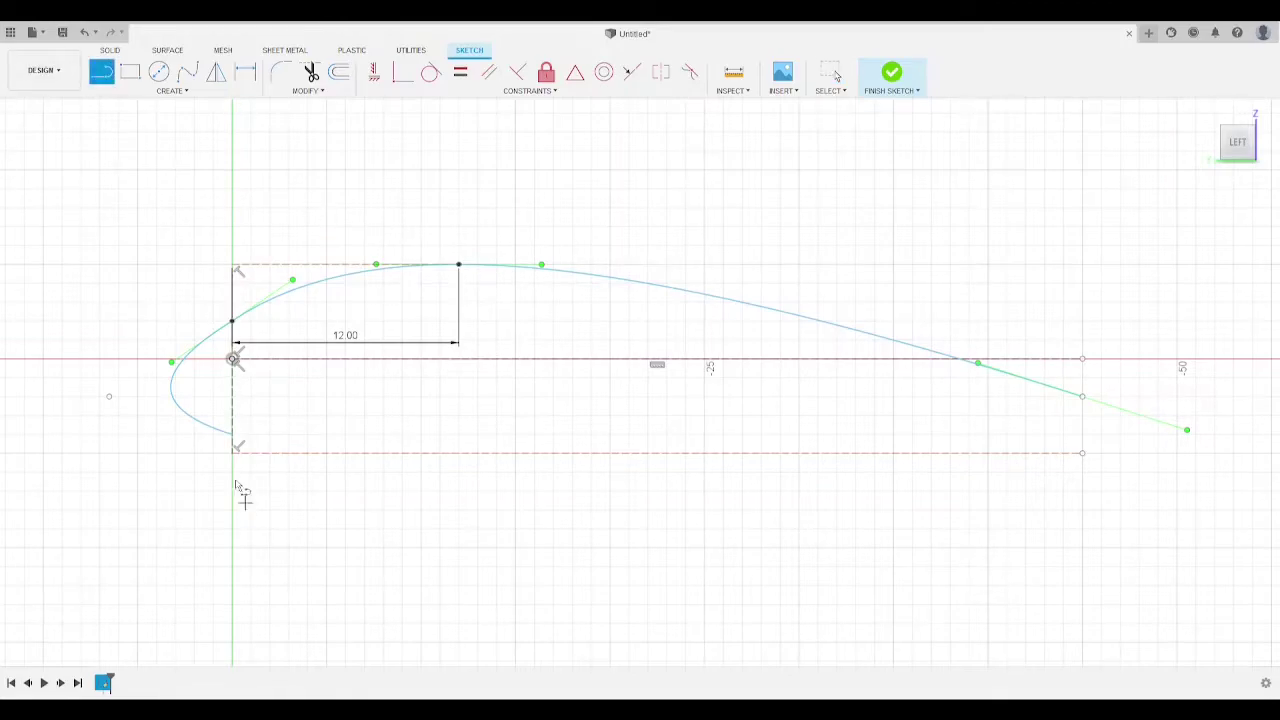
click(232, 436)
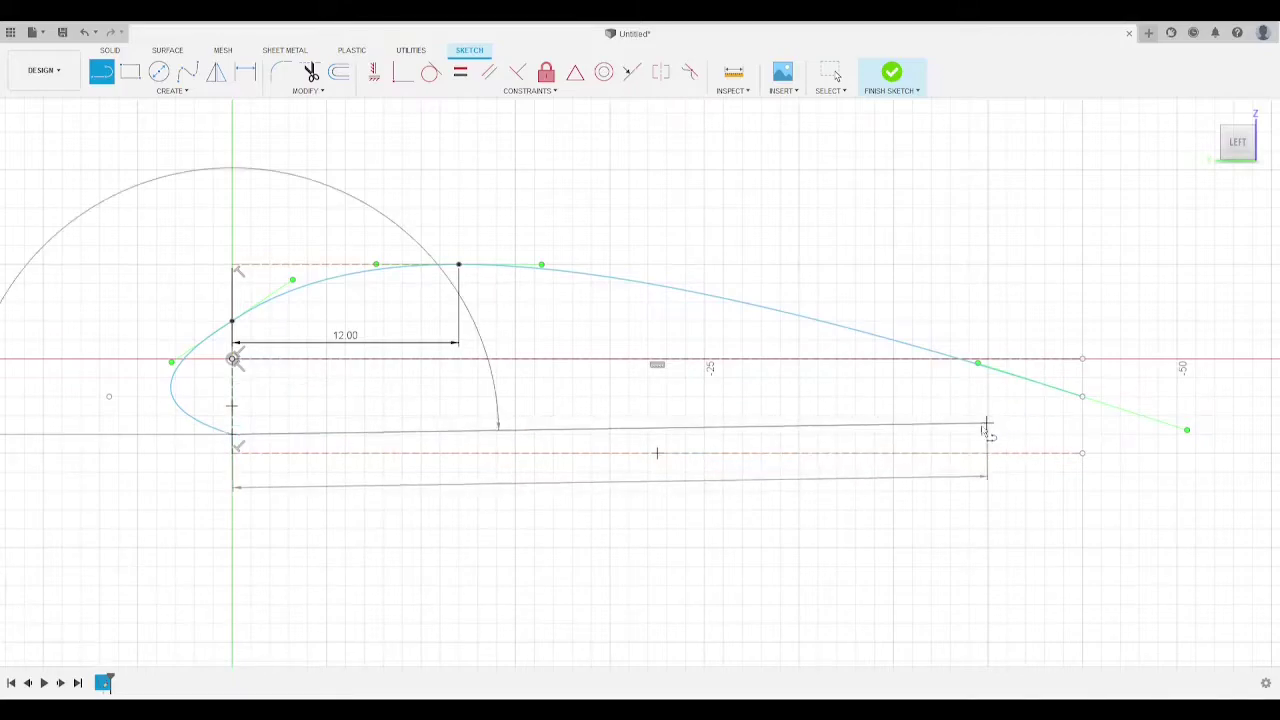
click(1082, 434)
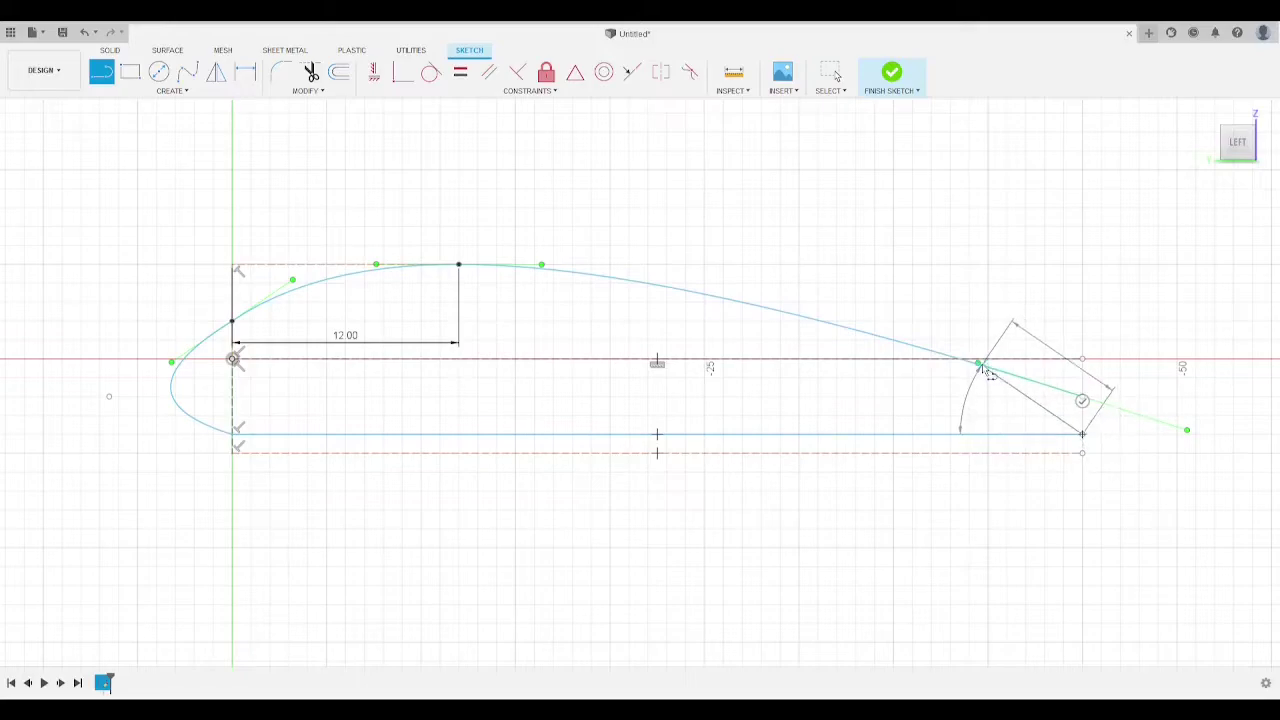
key(Escape)
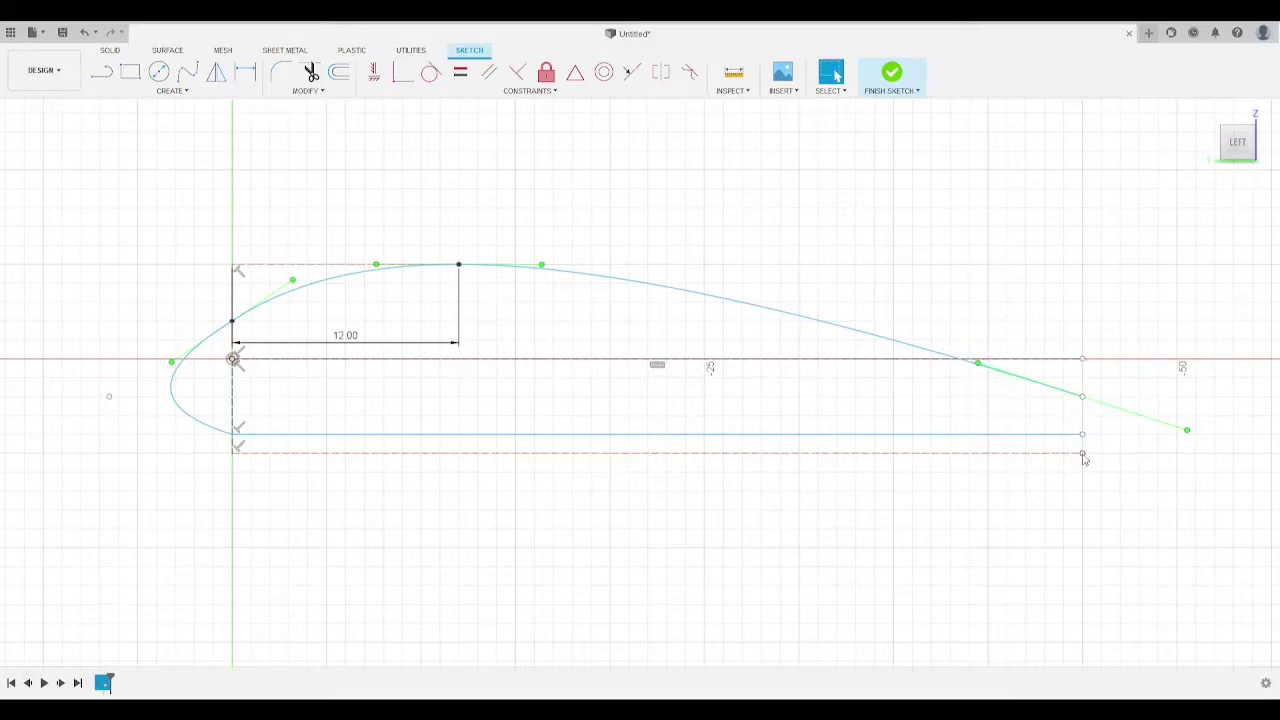
click(263, 434)
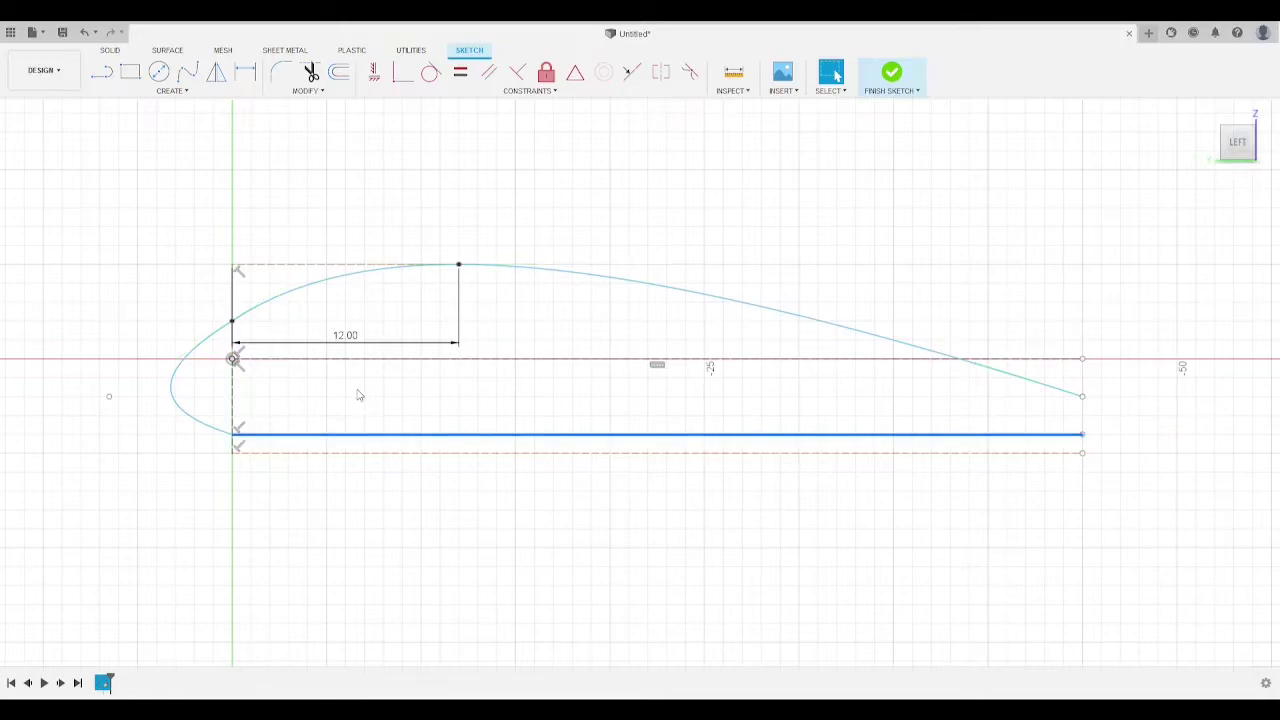
key(Delete)
click(188, 72)
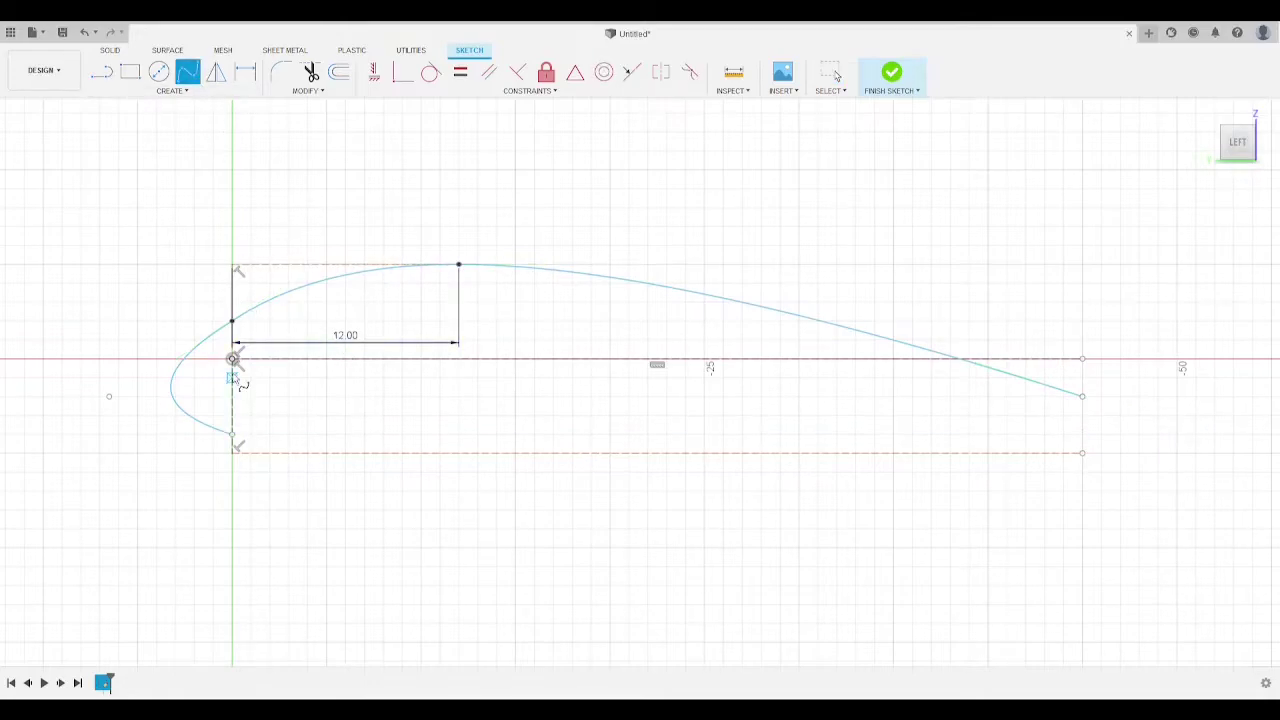
click(232, 435)
click(1082, 396)
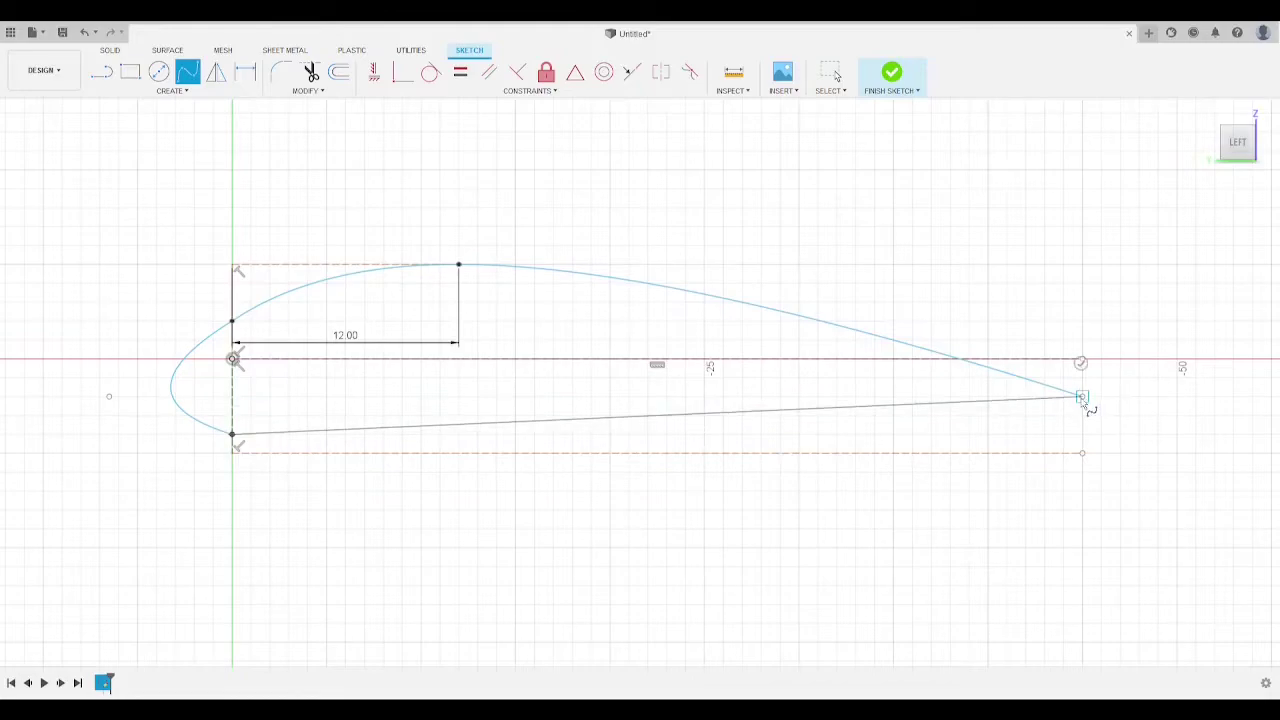
key(Escape)
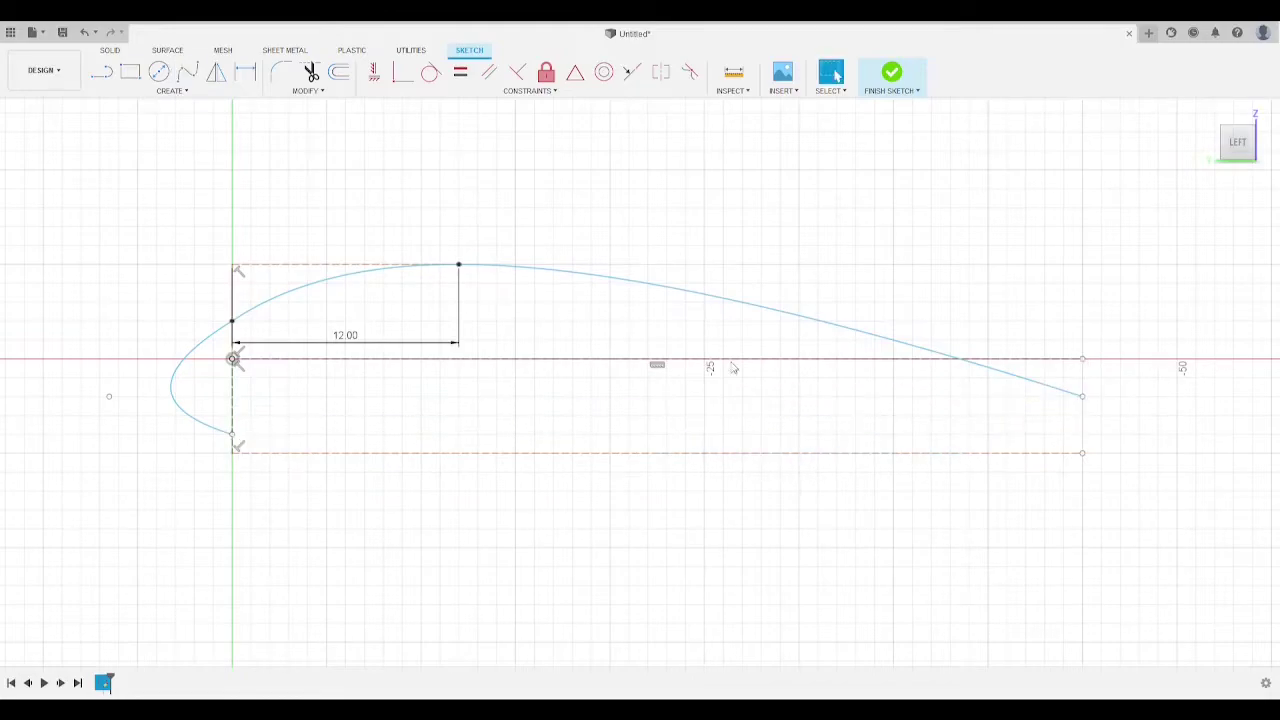
Step: Try to close the profile with a two-point spline from the nose curve's lower end to the upper spline's outer end, and undo it
click(185, 72)
click(232, 435)
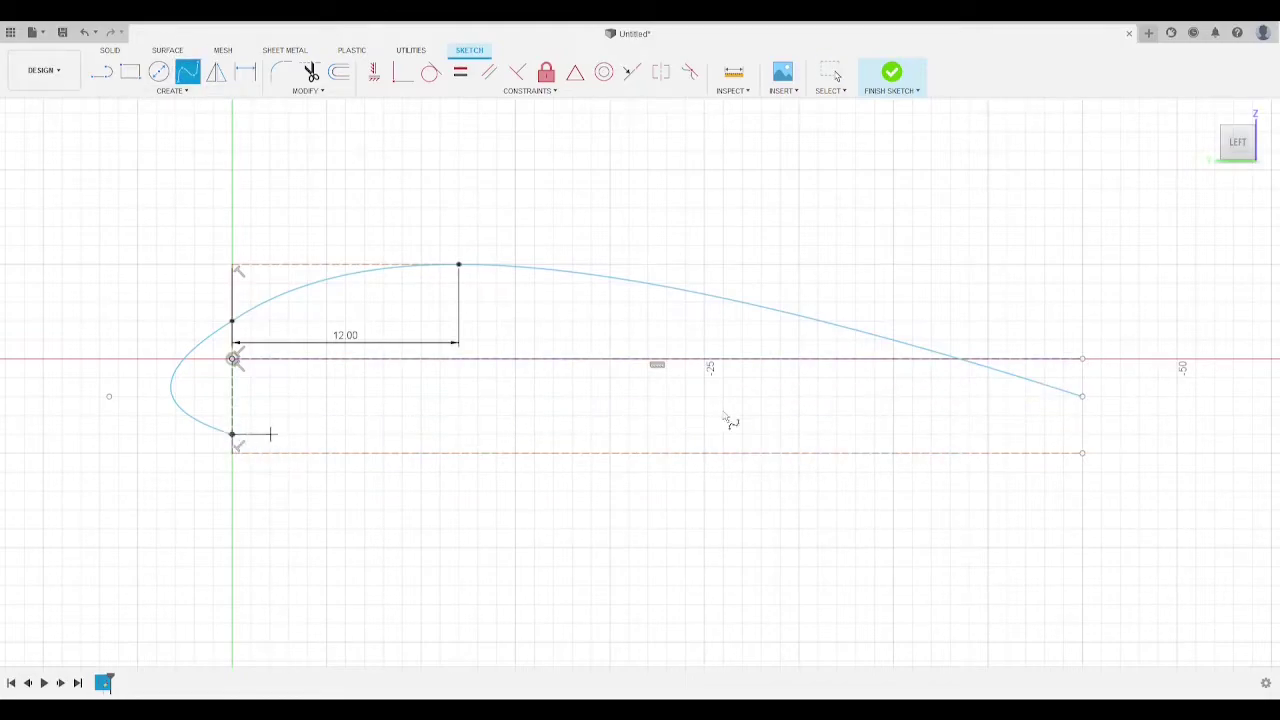
click(1082, 396)
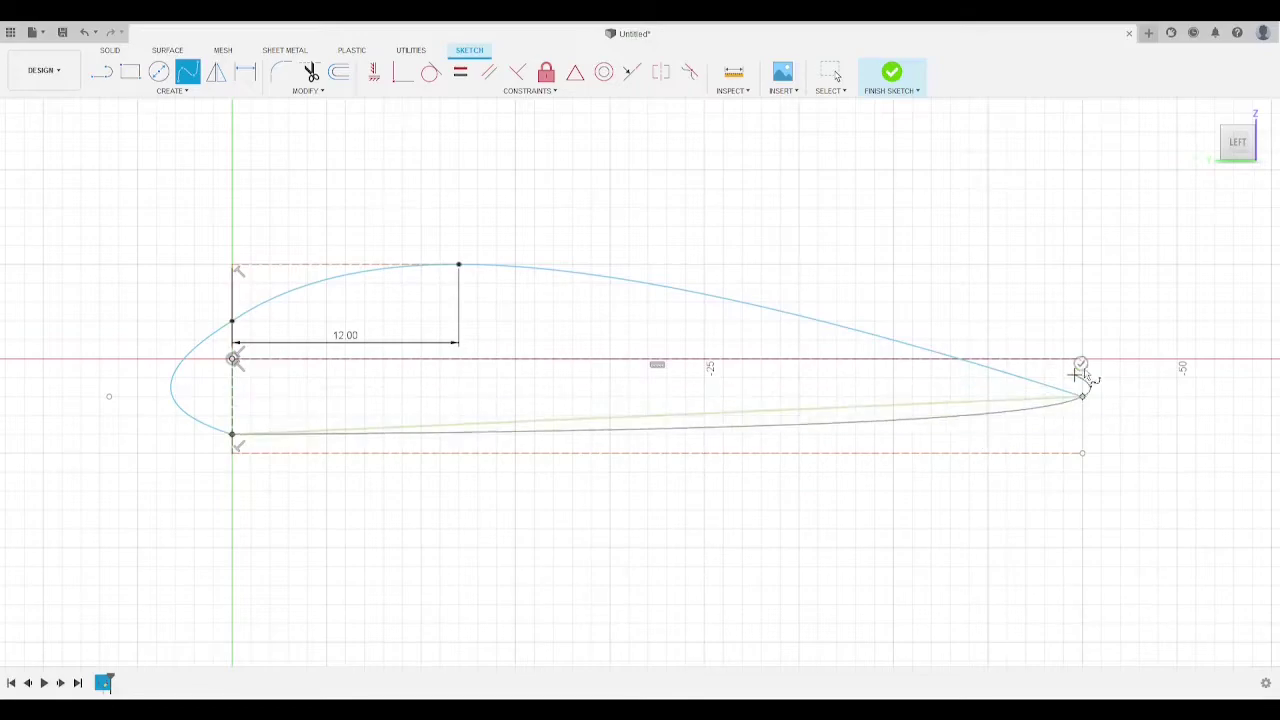
click(1080, 363)
scroll(403, 346, up, 2)
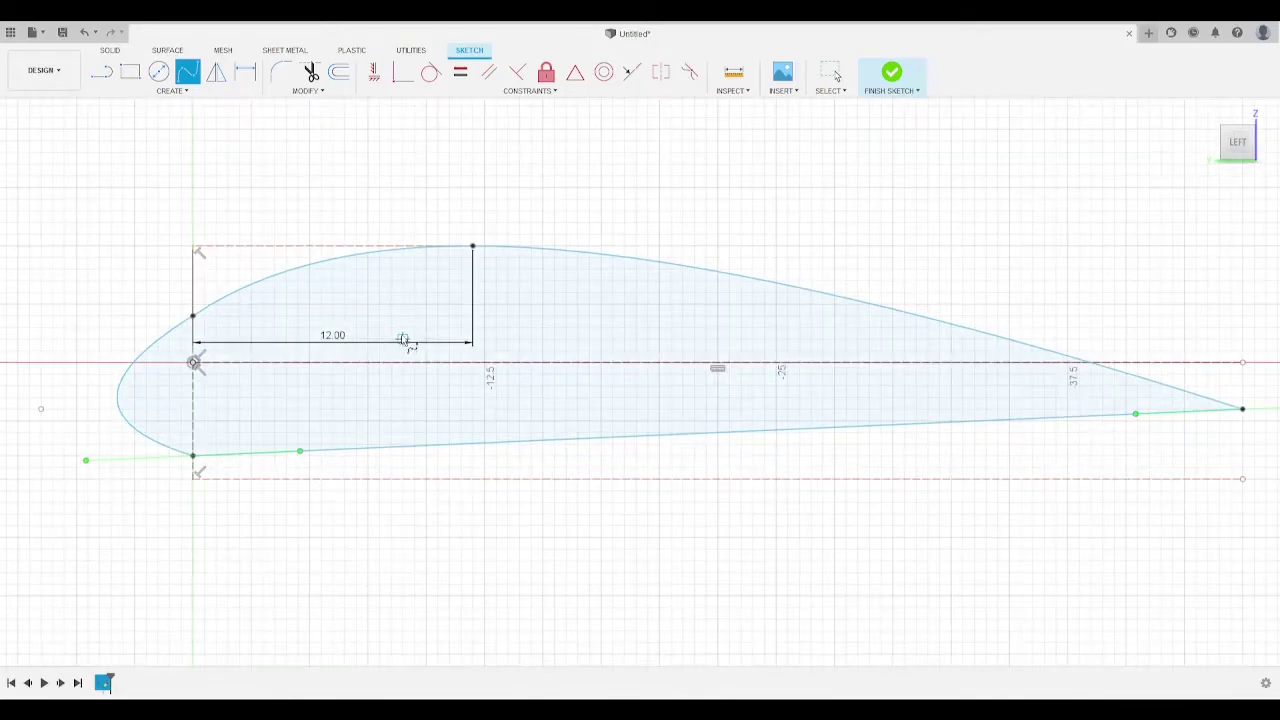
scroll(404, 325, down, 2)
key(Escape)
key(ctrl+z)
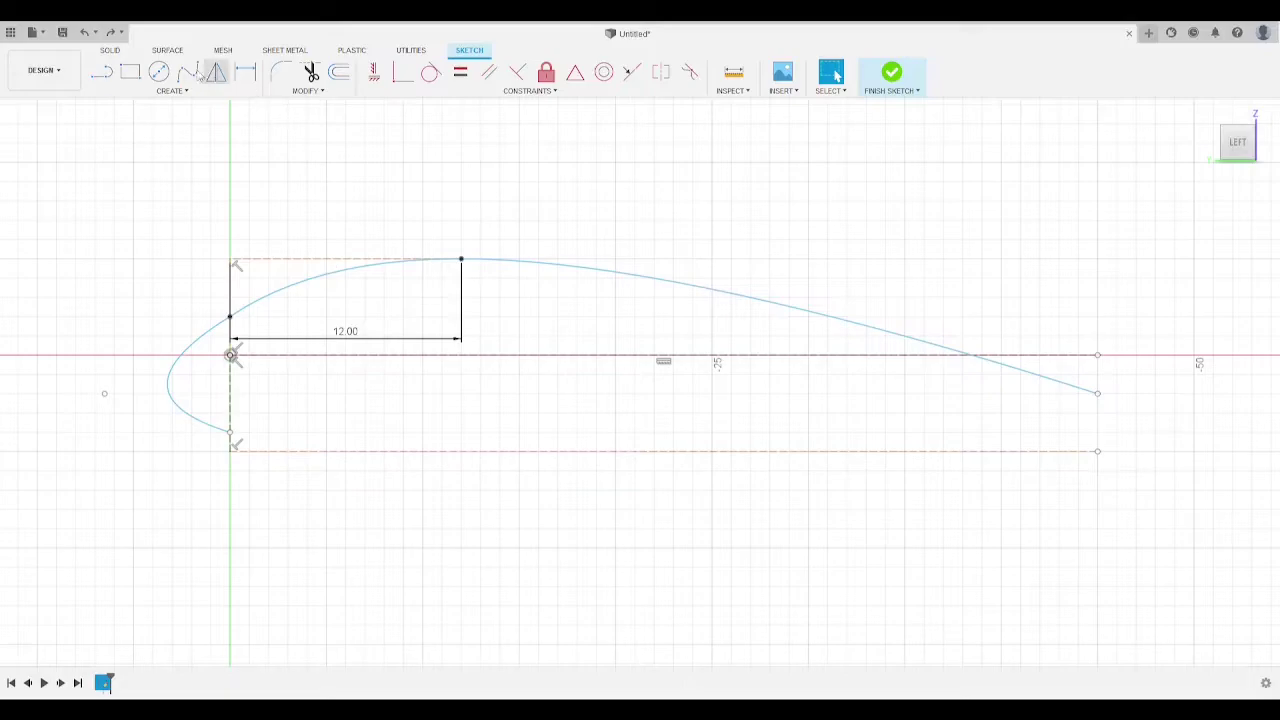
click(187, 71)
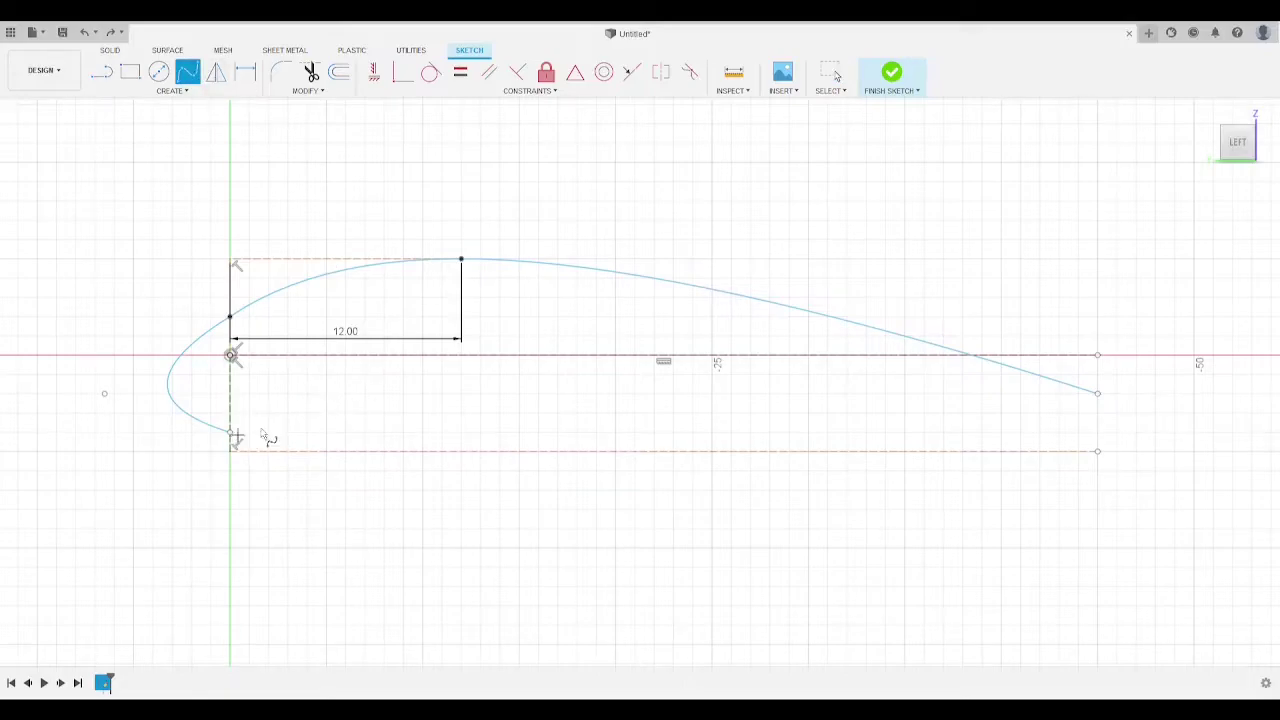
key(Escape)
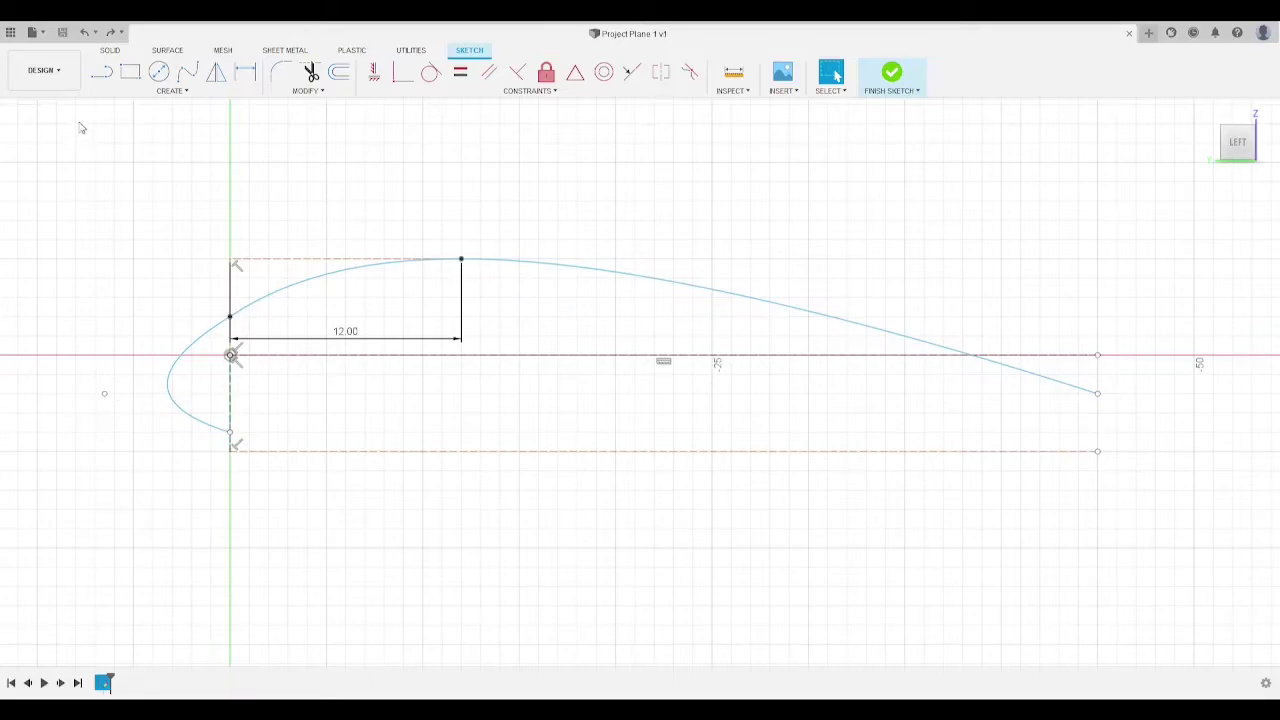
Step: Sketch a spline from the nose curve's lower end through a point about 2.5 mm beyond and 4 mm below the centre line's end, closing at the upper spline
click(187, 71)
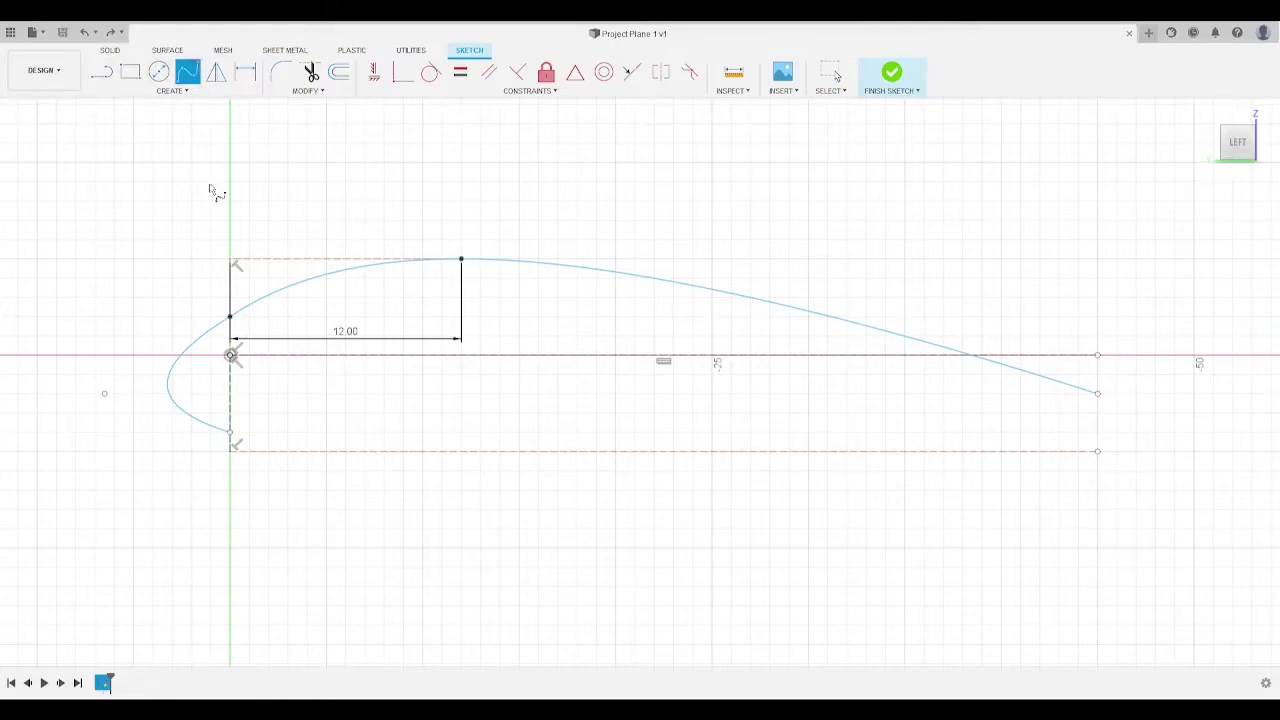
click(230, 432)
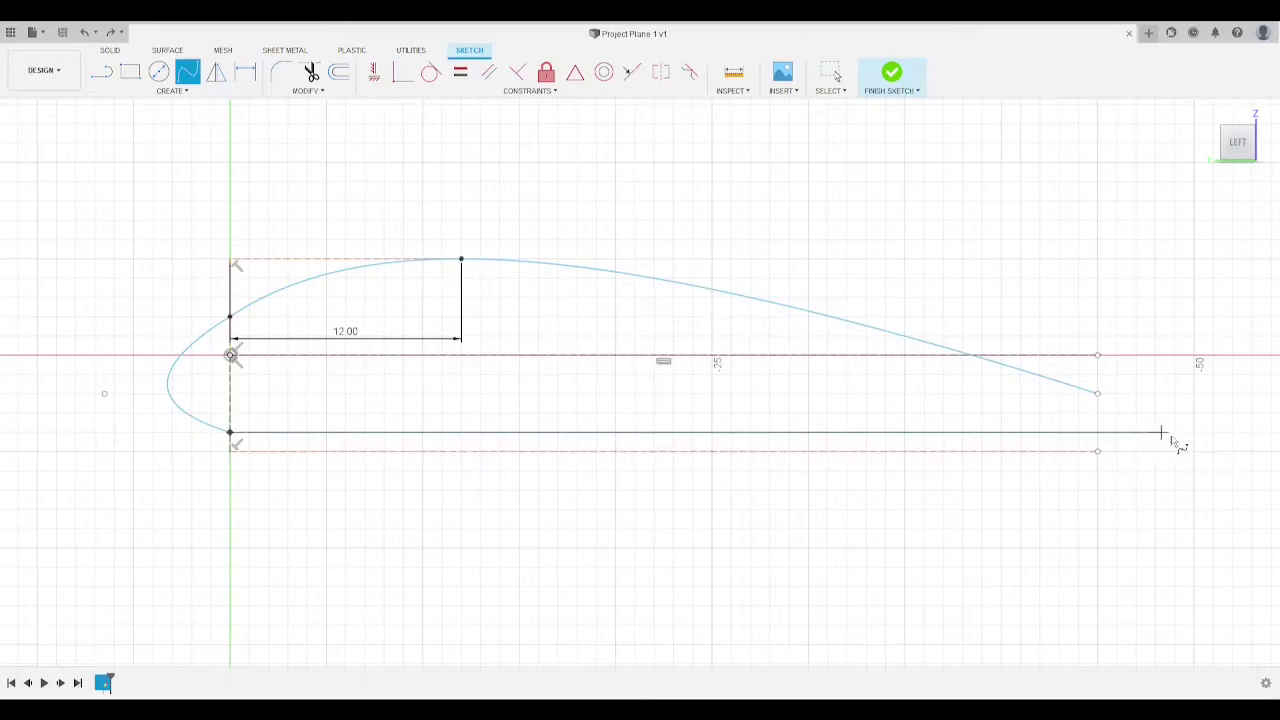
scroll(1165, 434, down, 1)
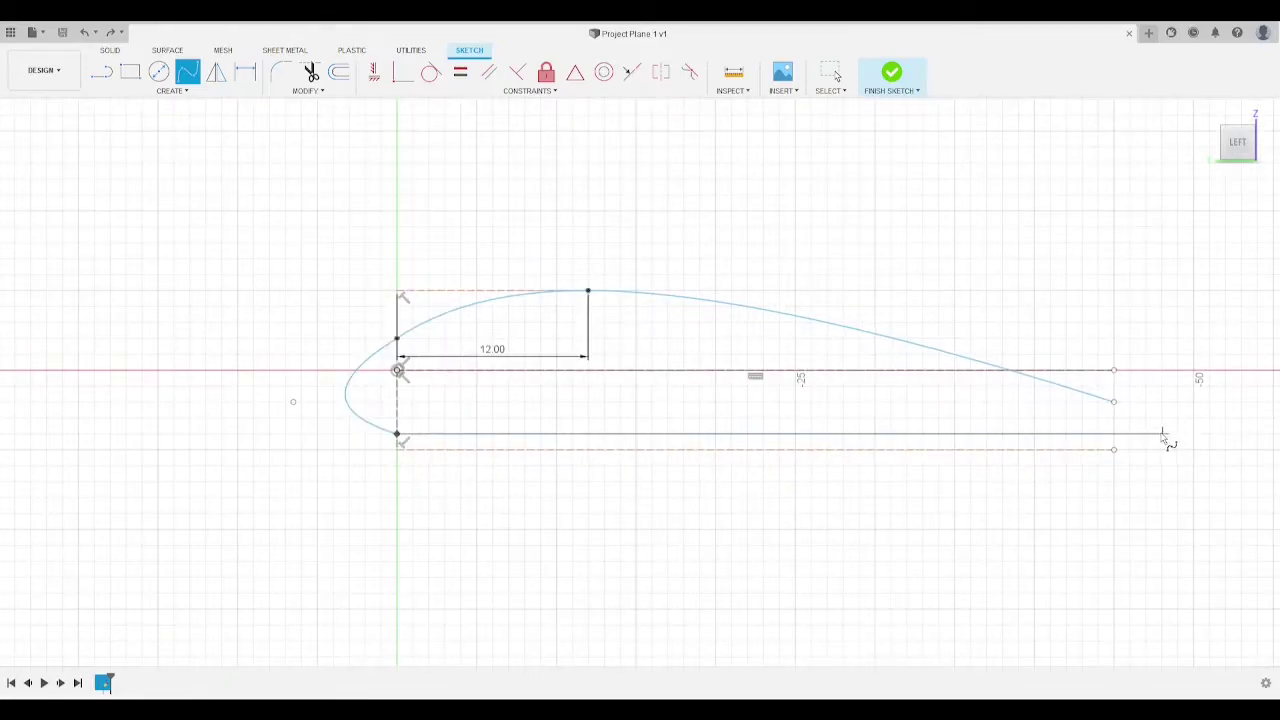
scroll(1170, 436, up, 2)
scroll(1152, 441, up, 2)
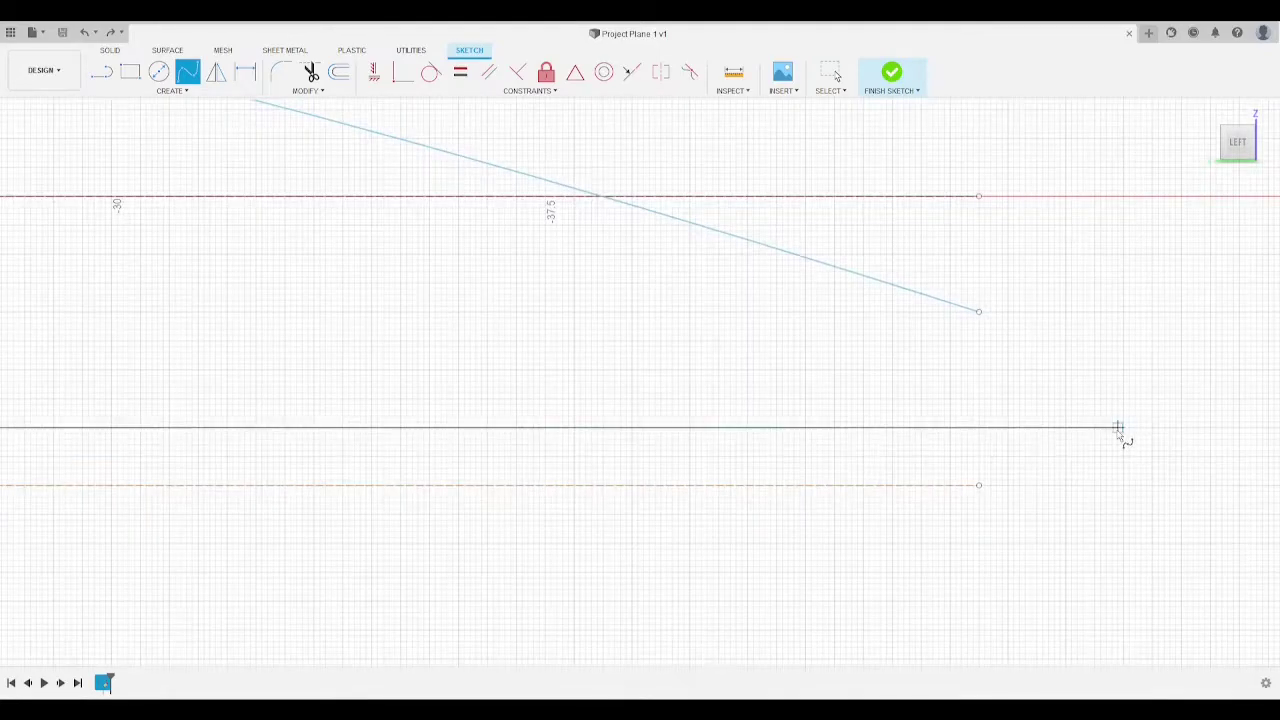
click(1125, 430)
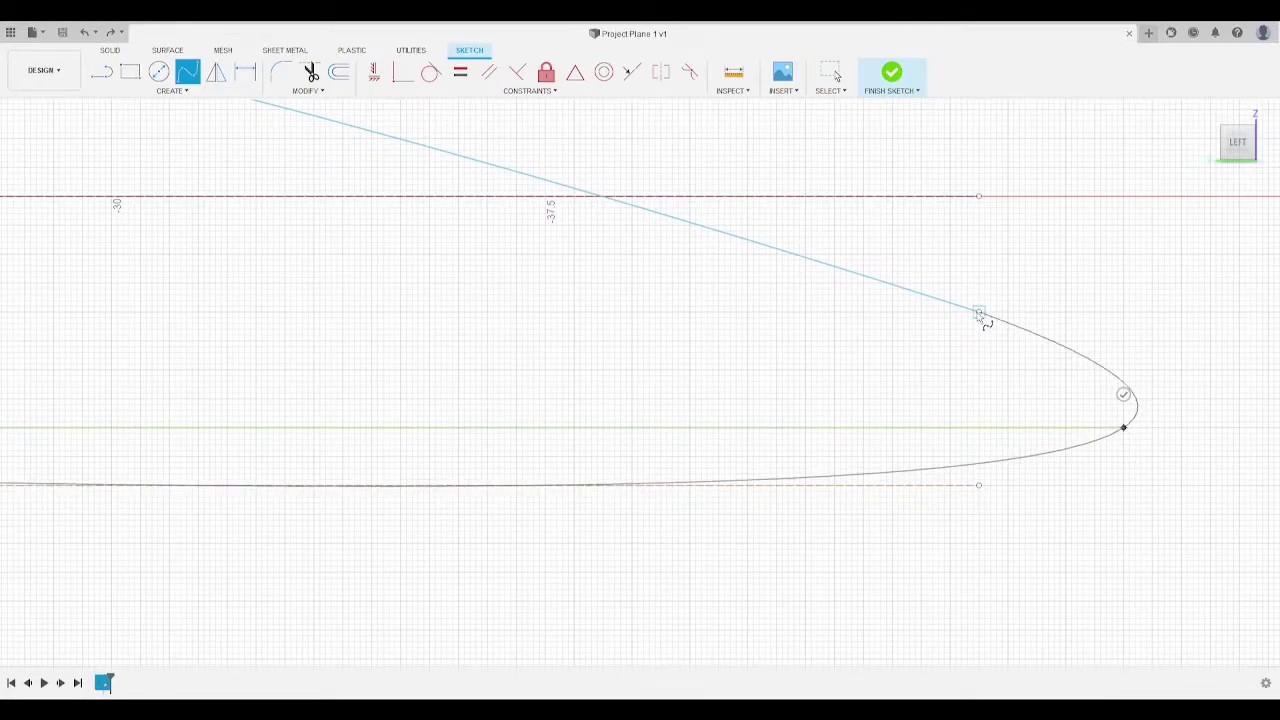
click(977, 314)
key(Return)
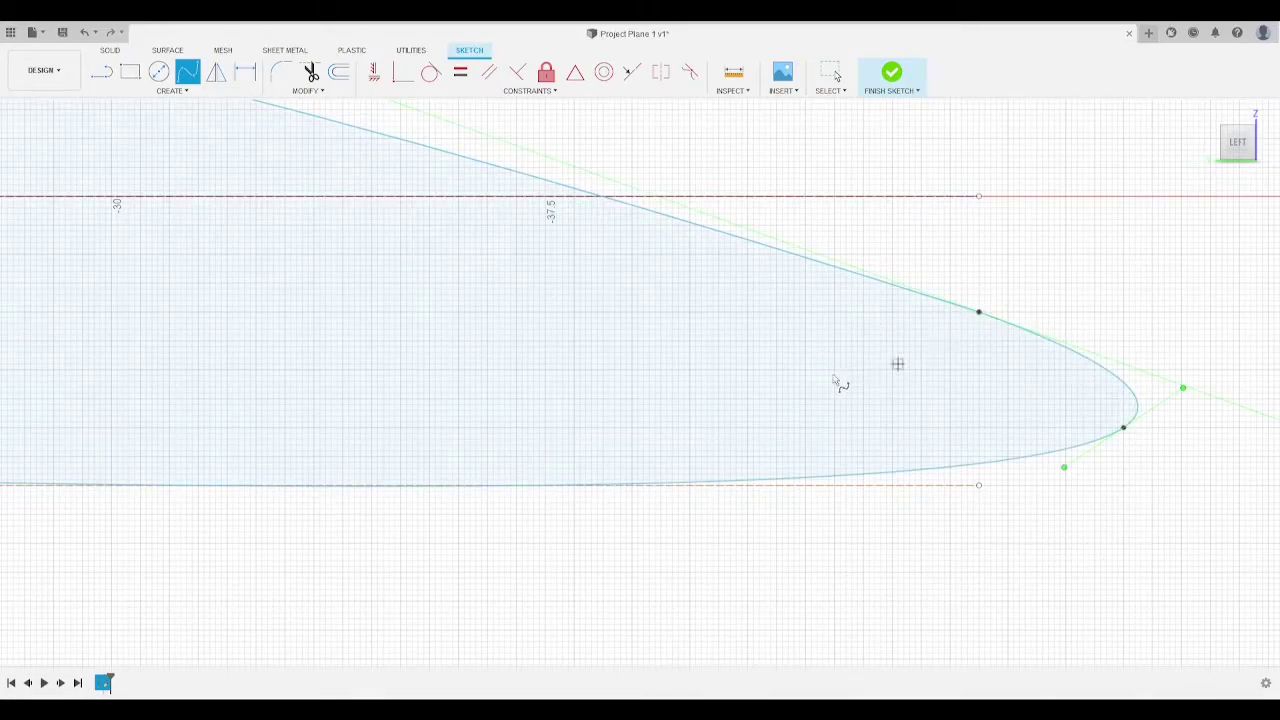
scroll(823, 377, down, 4)
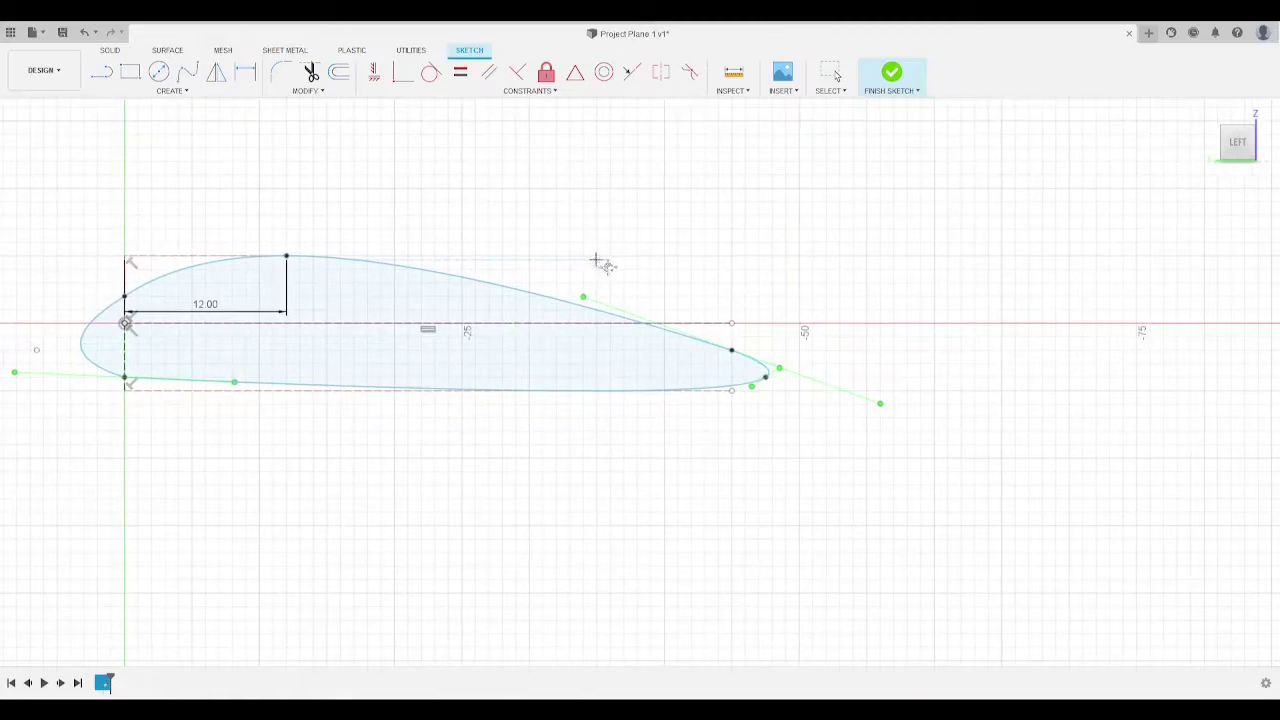
middle_drag(600, 263, 684, 277)
key(Return)
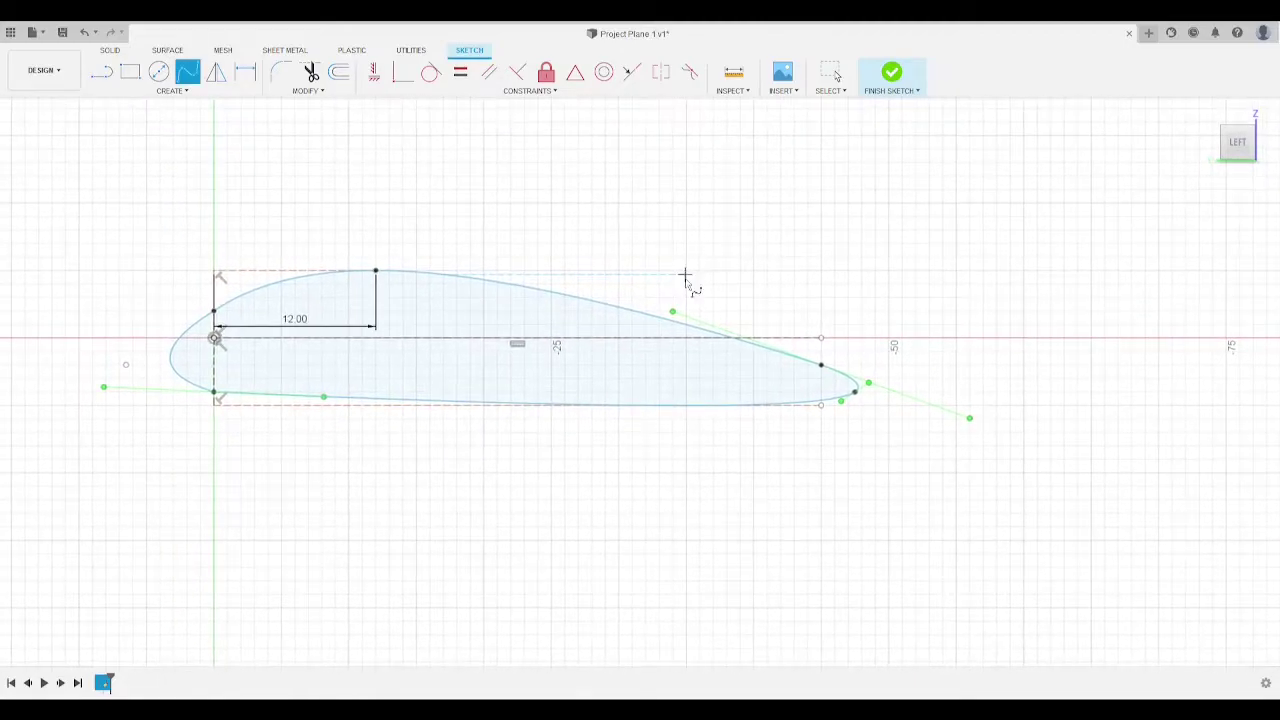
Step: Remove the lower spline that closes the airfoil profile
key(Escape)
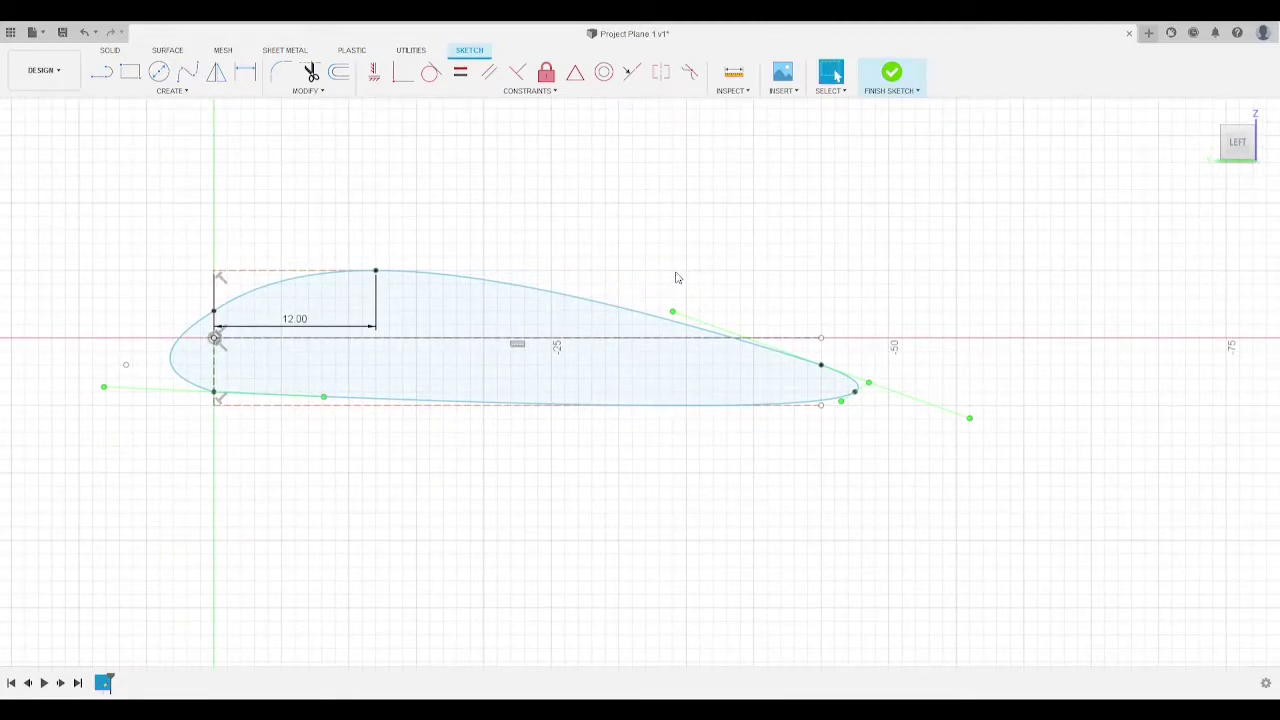
scroll(777, 317, up, 2)
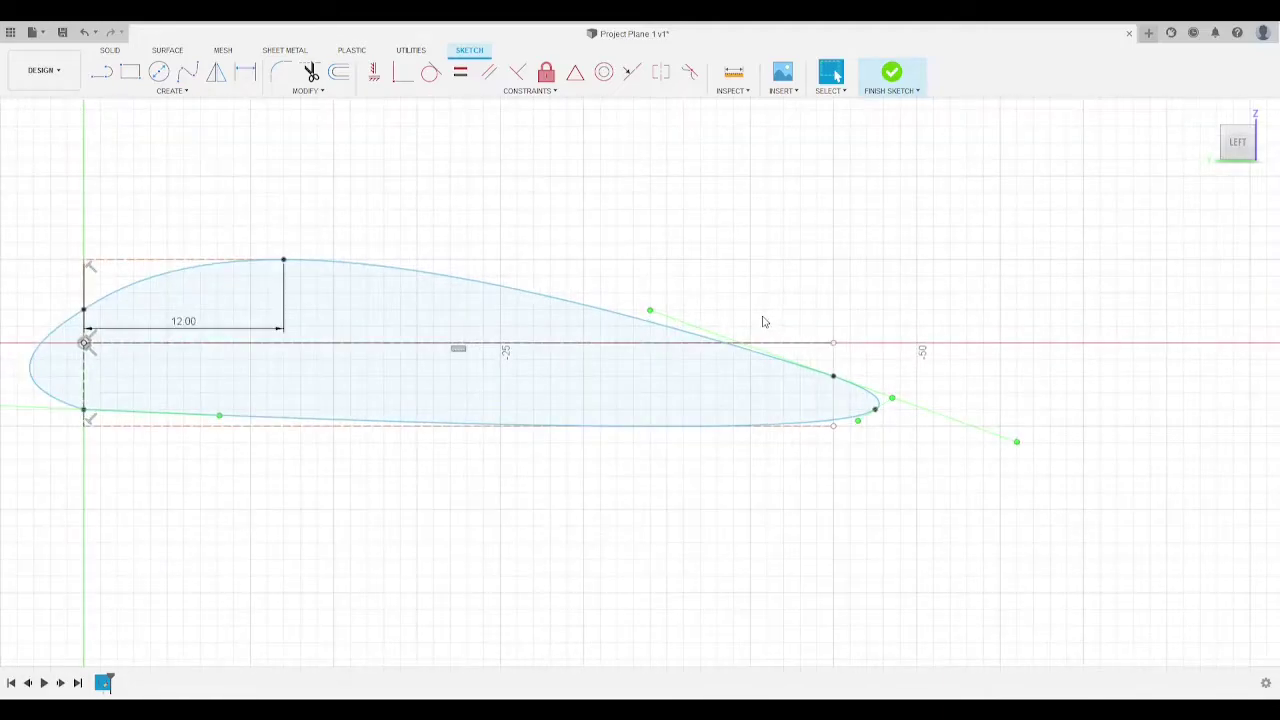
key(Delete)
Step: Sketch a horizontal line about 48 mm long from the nose curve's lower end as the profile's underside
scroll(752, 323, down, 3)
click(101, 71)
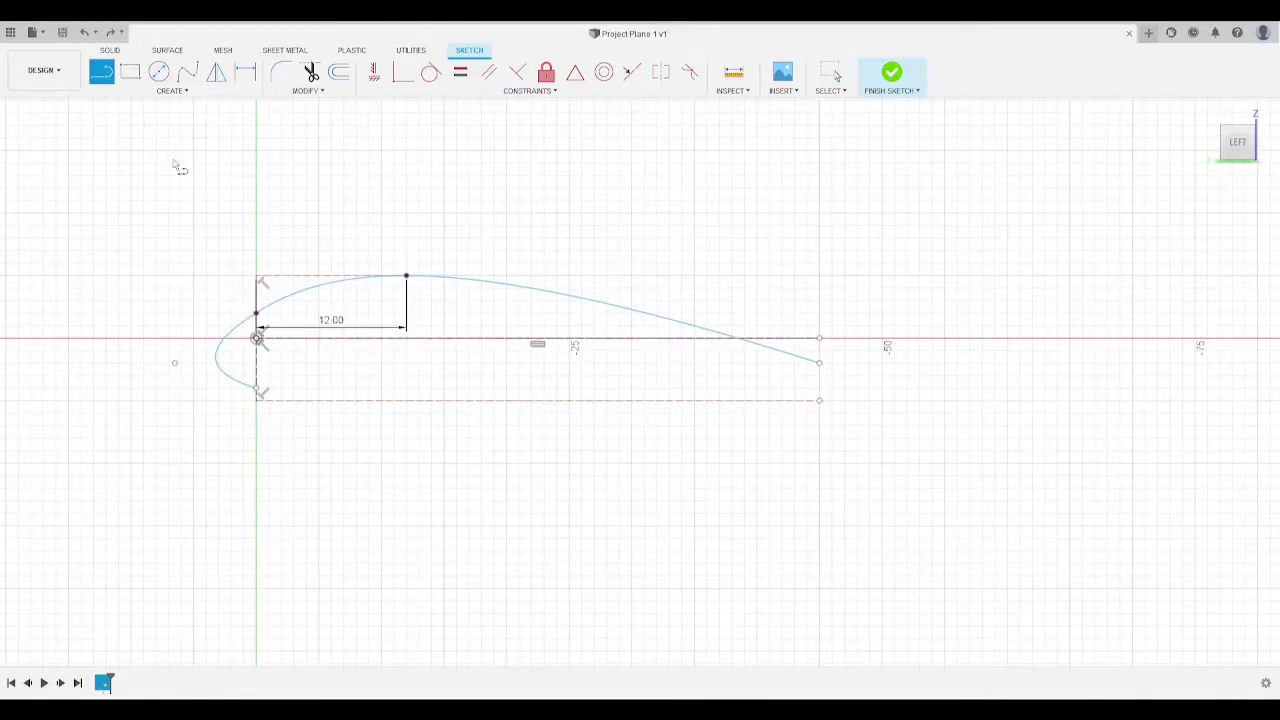
click(257, 390)
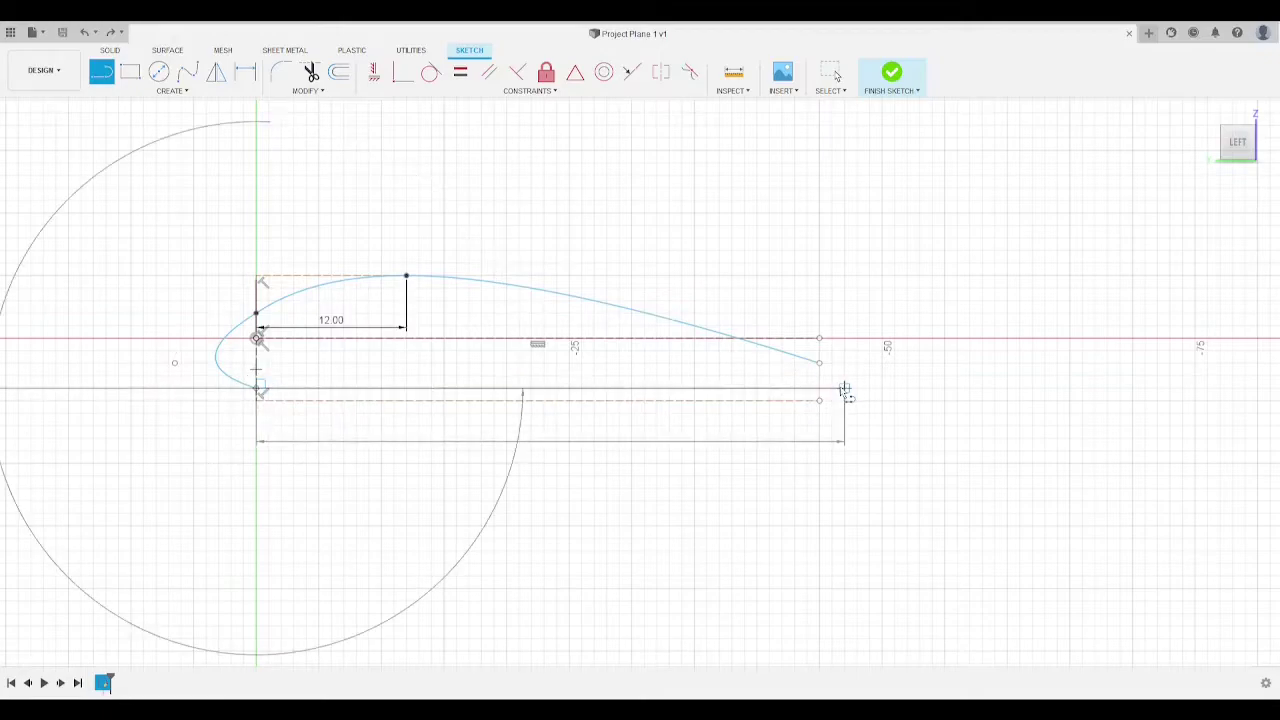
click(857, 390)
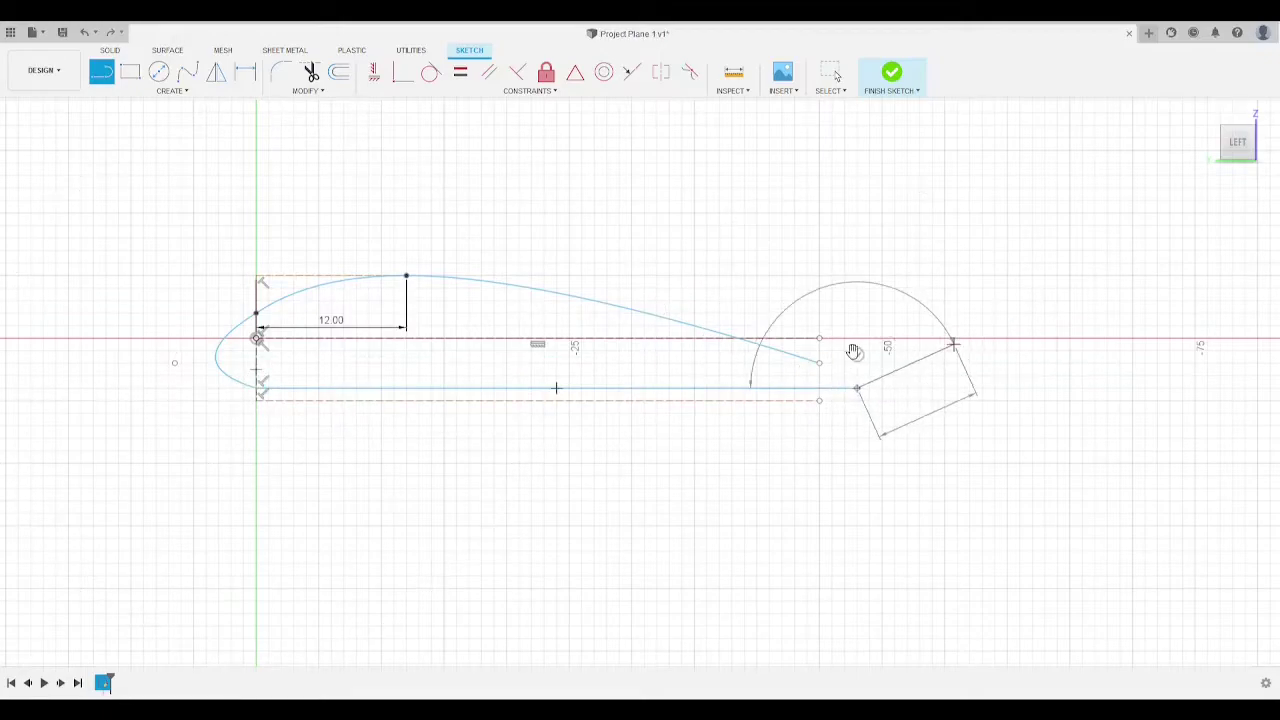
key(Escape)
Step: Try a conic curve from the upper spline's outer end to the underside line's end, with its apex about 5 mm beyond the spline
scroll(880, 345, up, 5)
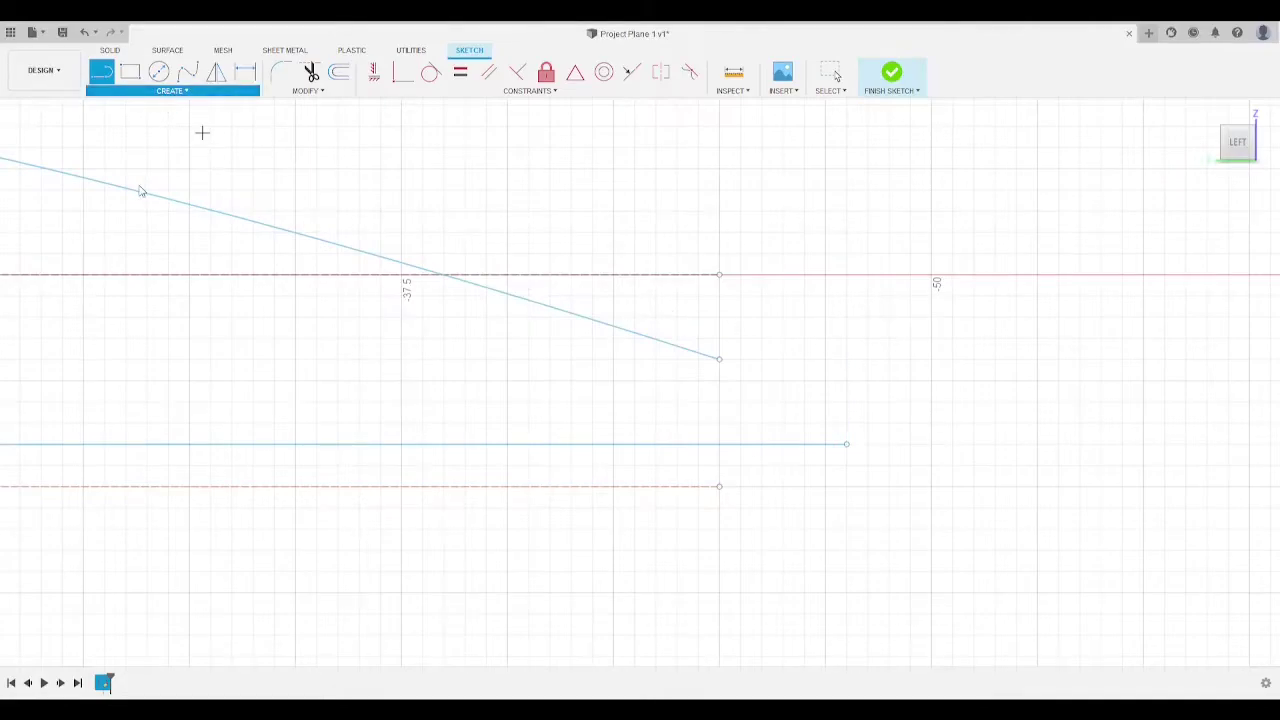
click(719, 359)
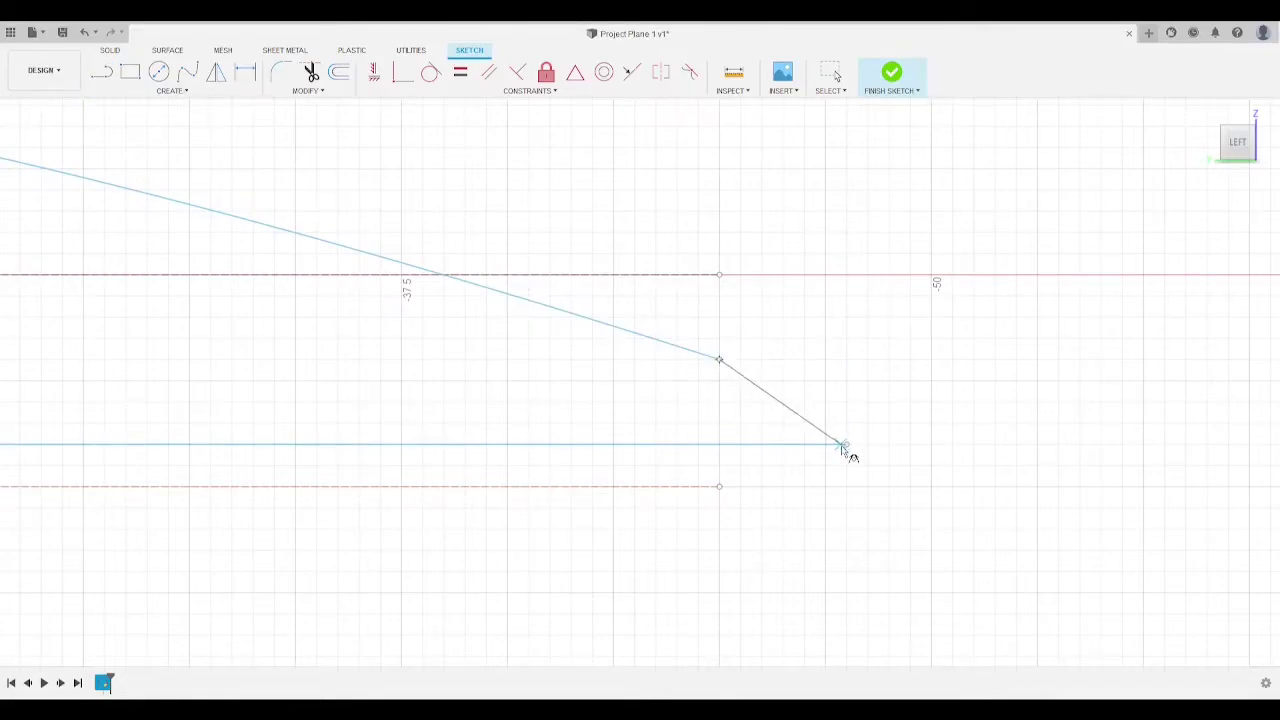
click(845, 443)
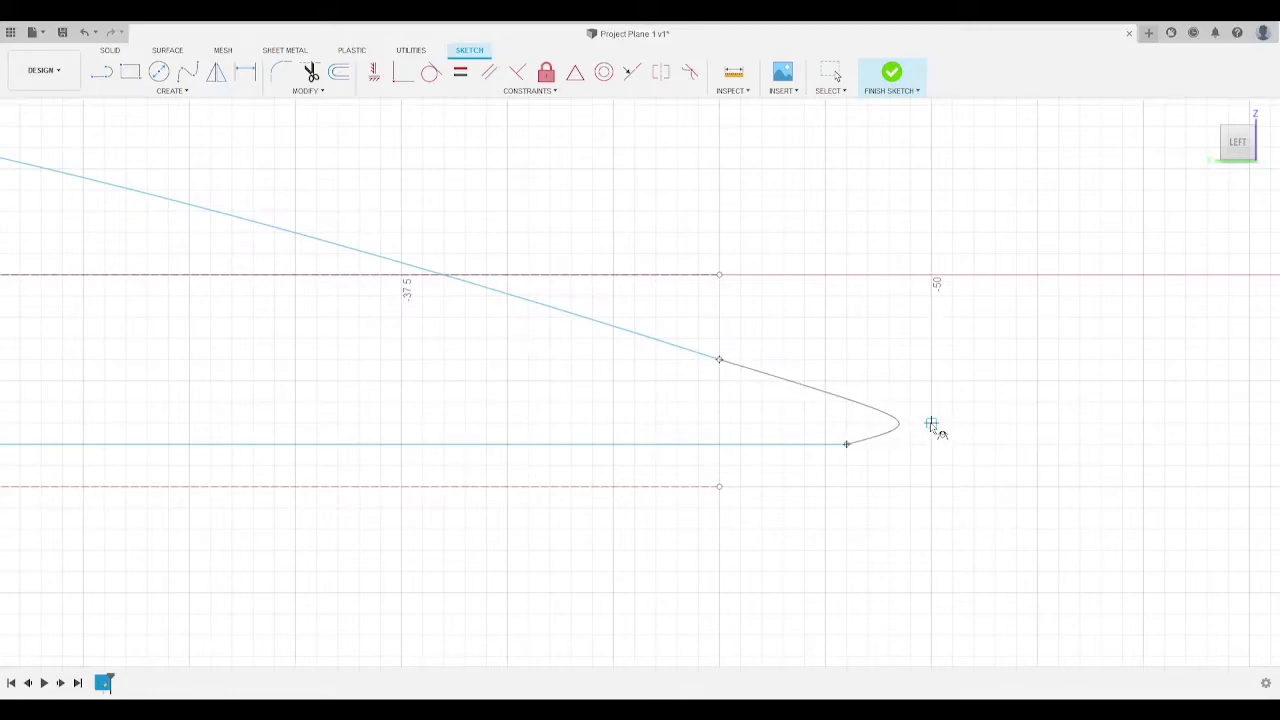
click(931, 423)
mouse_move(911, 451)
mouse_down()
mouse_move(889, 486)
mouse_move(926, 430)
mouse_move(903, 467)
mouse_move(914, 451)
mouse_up()
key(Escape)
Step: Shorten the underside line to end directly beneath the upper spline's outer end, and delete the line
click(830, 442)
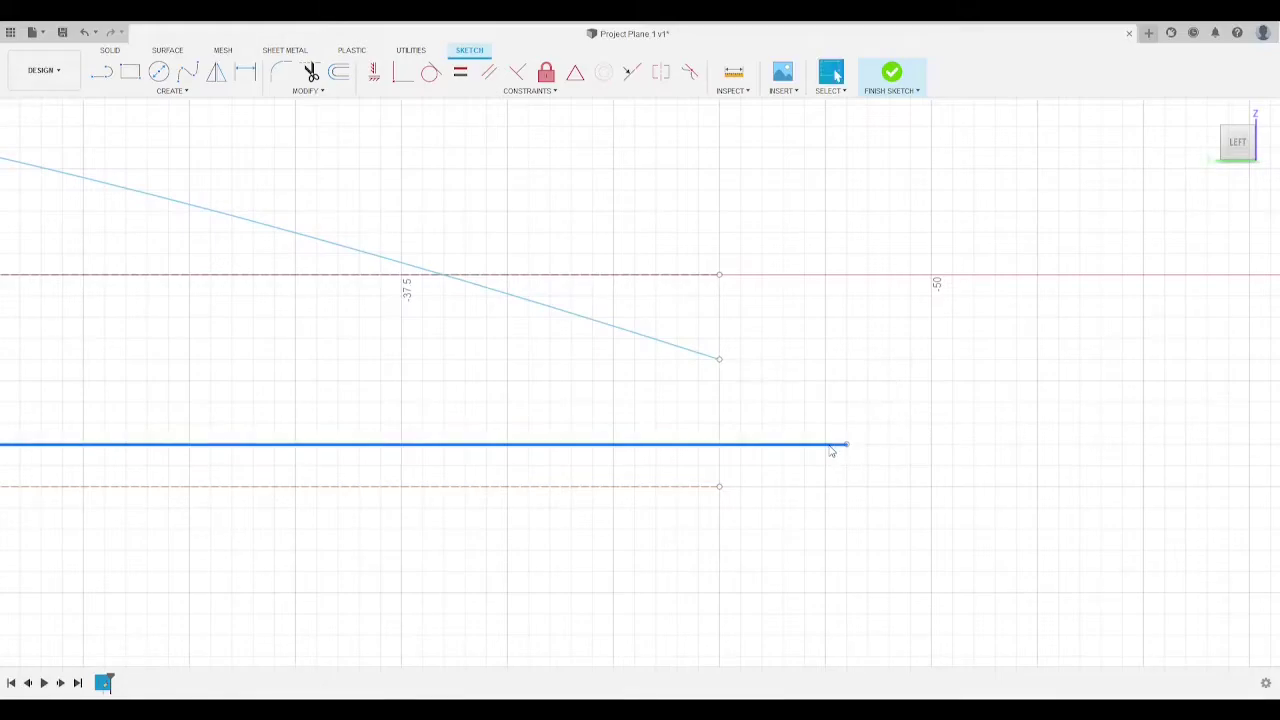
click(846, 443)
drag(805, 446, 719, 448)
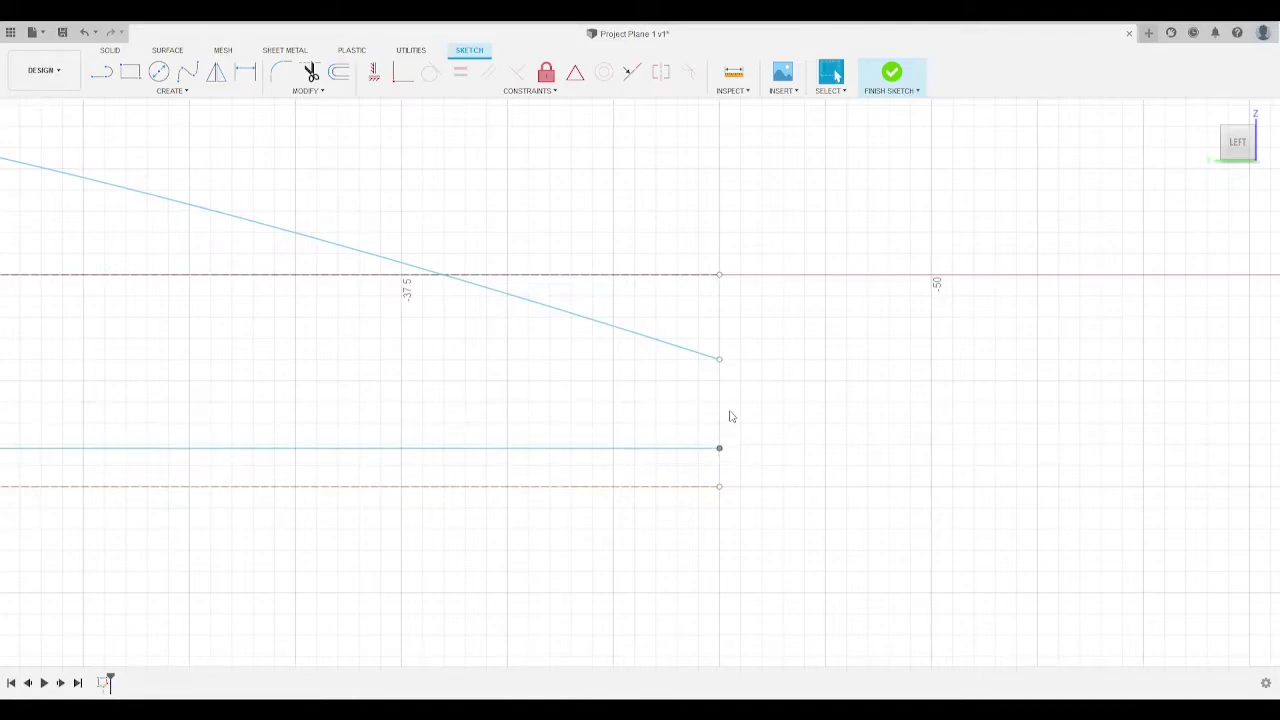
click(634, 449)
key(Delete)
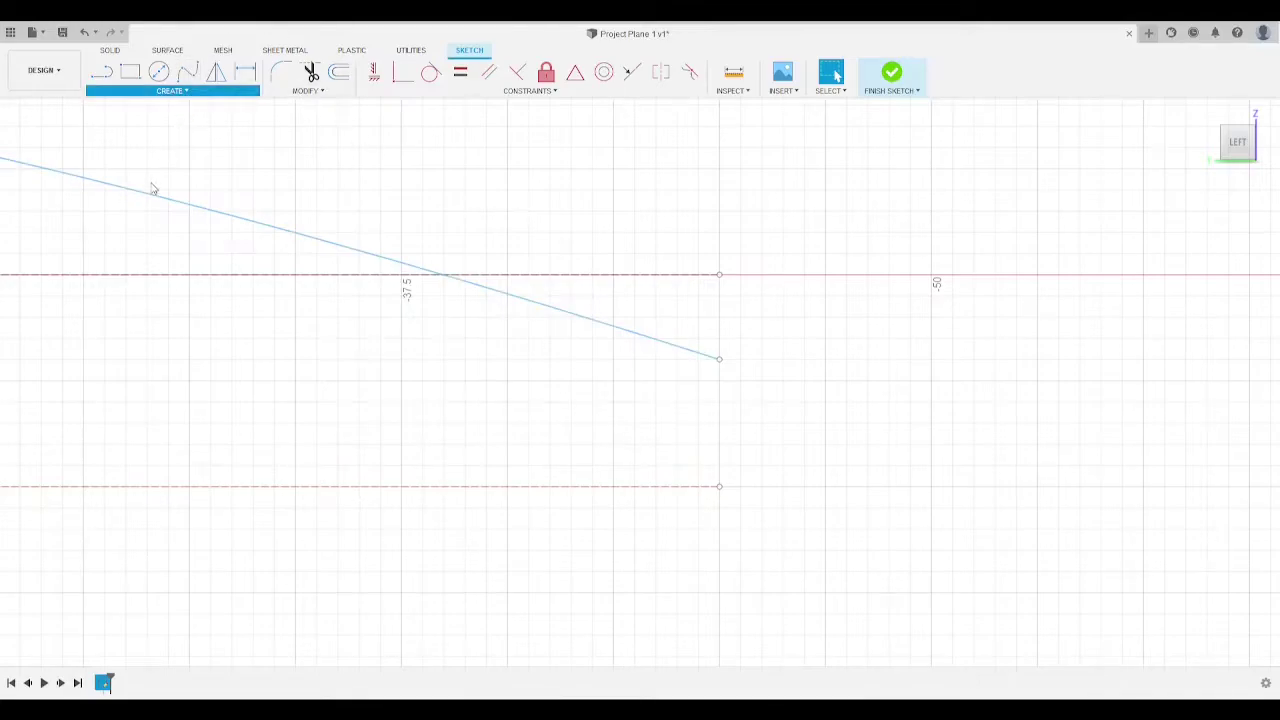
Step: Move the nose curve's lower end along the vertical guide to about 4 mm below the origin
scroll(306, 276, down, 6)
mouse_move(308, 276)
middle_down()
mouse_move(700, 315)
mouse_move(1042, 320)
middle_up()
scroll(229, 413, up, 8)
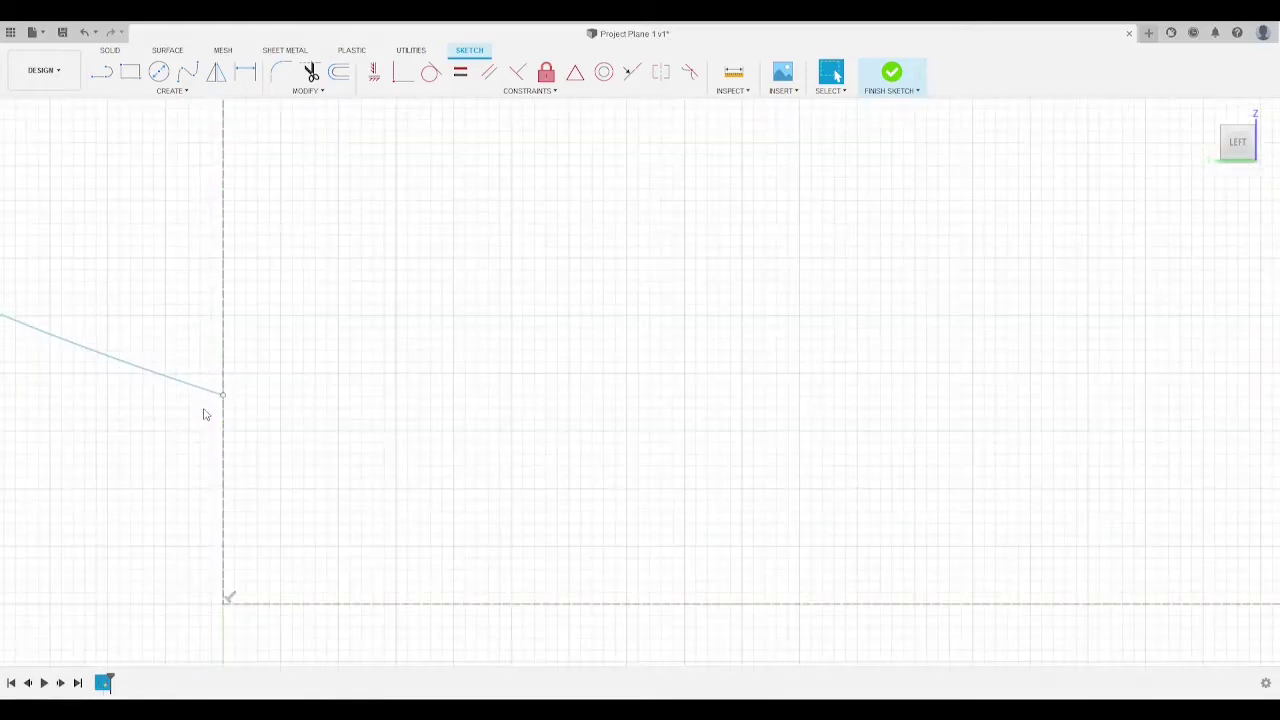
drag(226, 396, 224, 373)
Step: Sketch a horizontal underside line about 45 mm long from the nose curve's lower end to beneath the upper spline's outer end
click(102, 71)
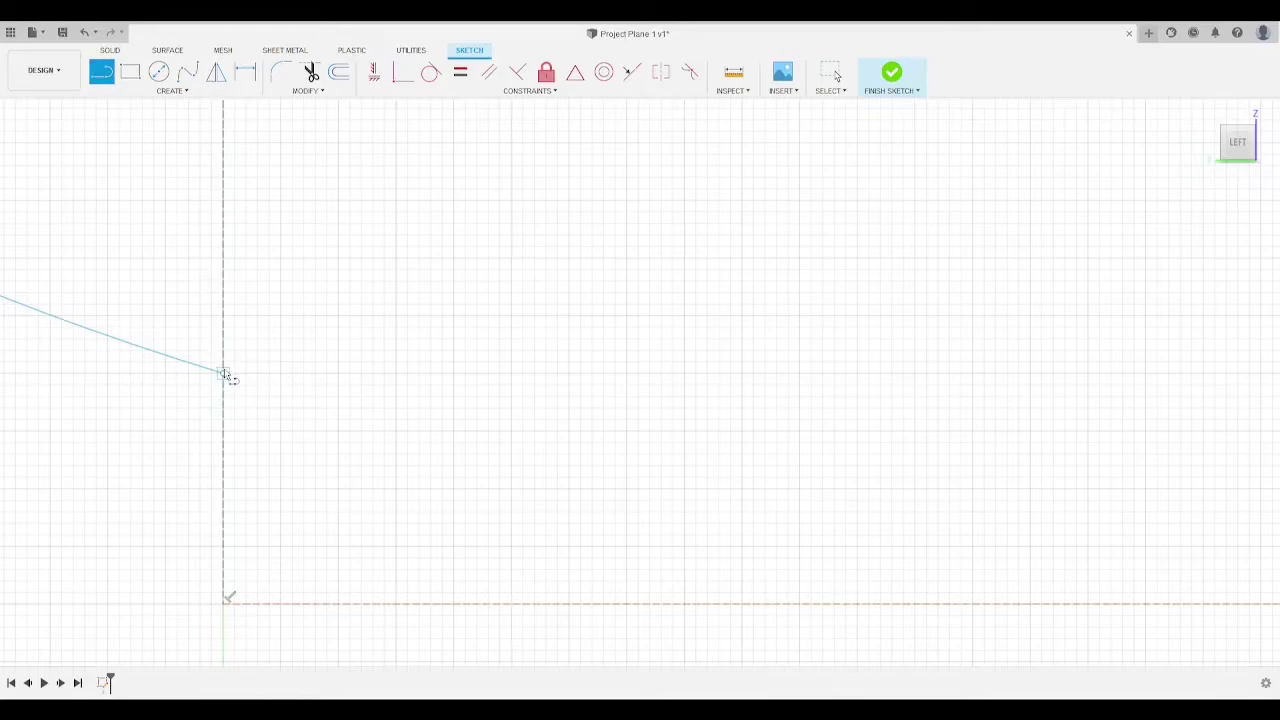
scroll(783, 377, down, 4)
scroll(780, 371, up, 3)
scroll(783, 374, down, 8)
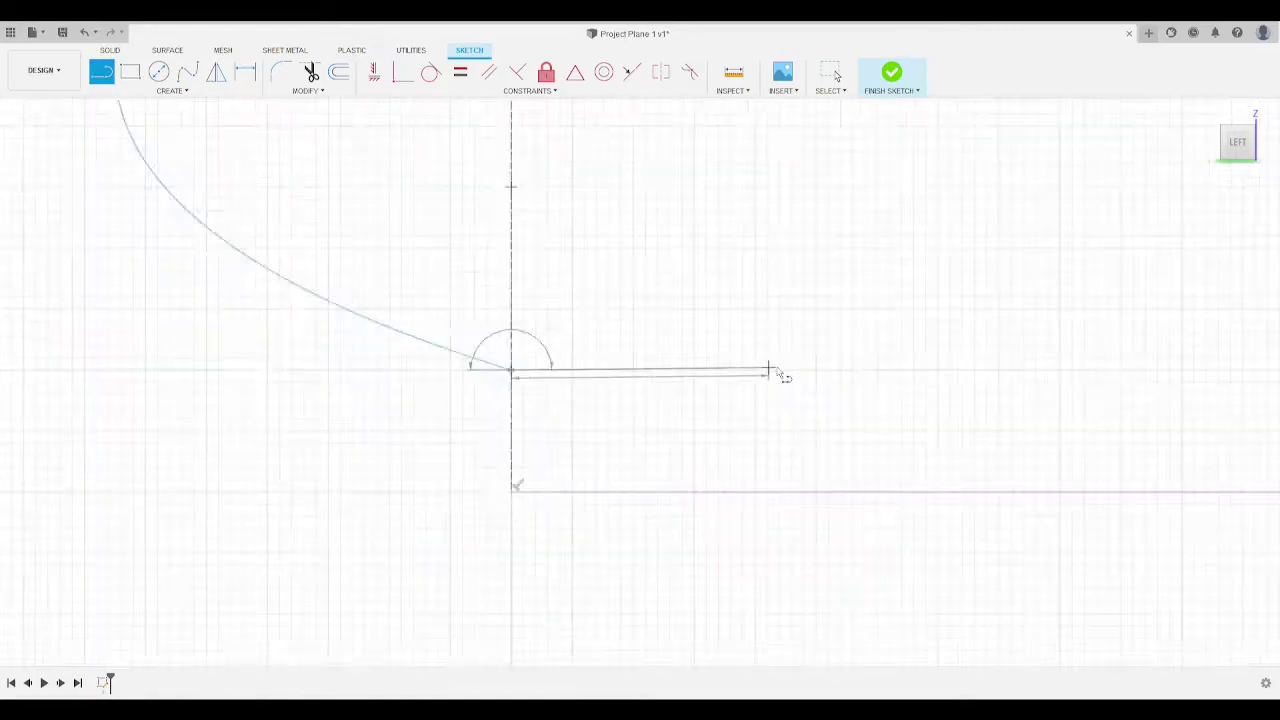
scroll(1022, 338, up, 6)
middle_drag(1022, 338, 451, 386)
scroll(734, 417, up, 3)
scroll(1074, 374, down, 1)
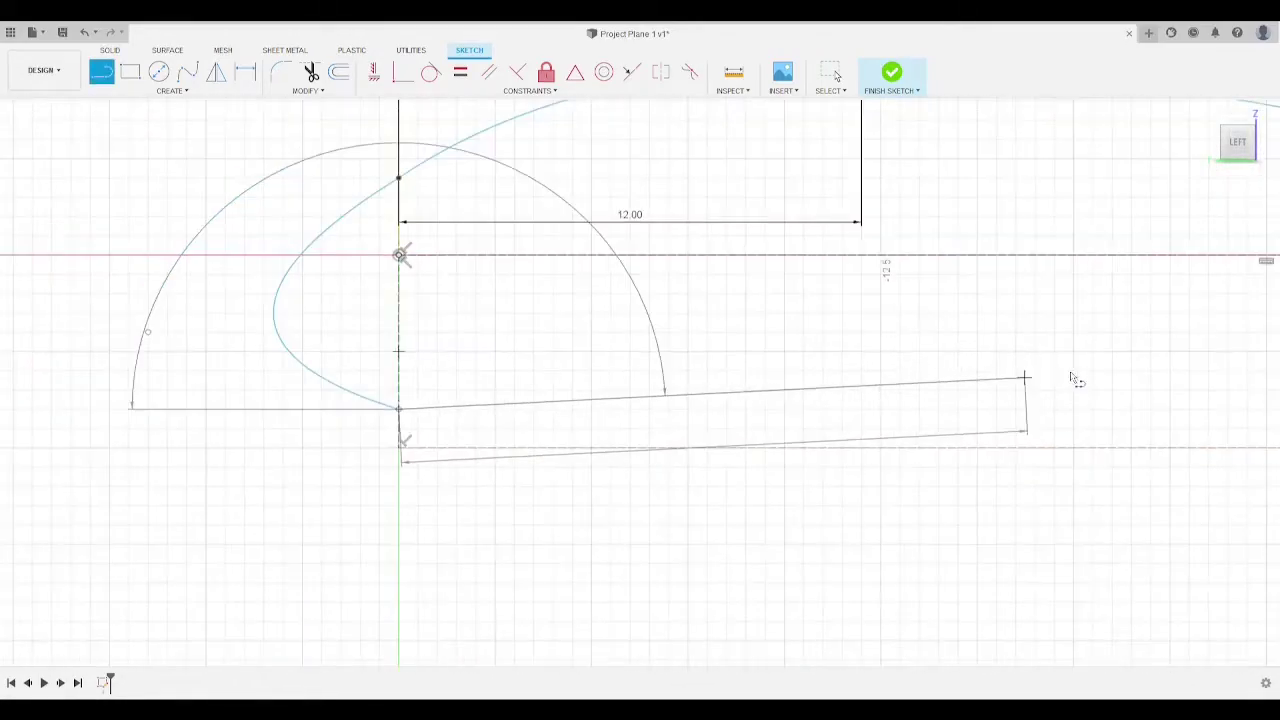
key(Escape)
middle_drag(1074, 374, 418, 322)
middle_drag(1260, 343, 551, 381)
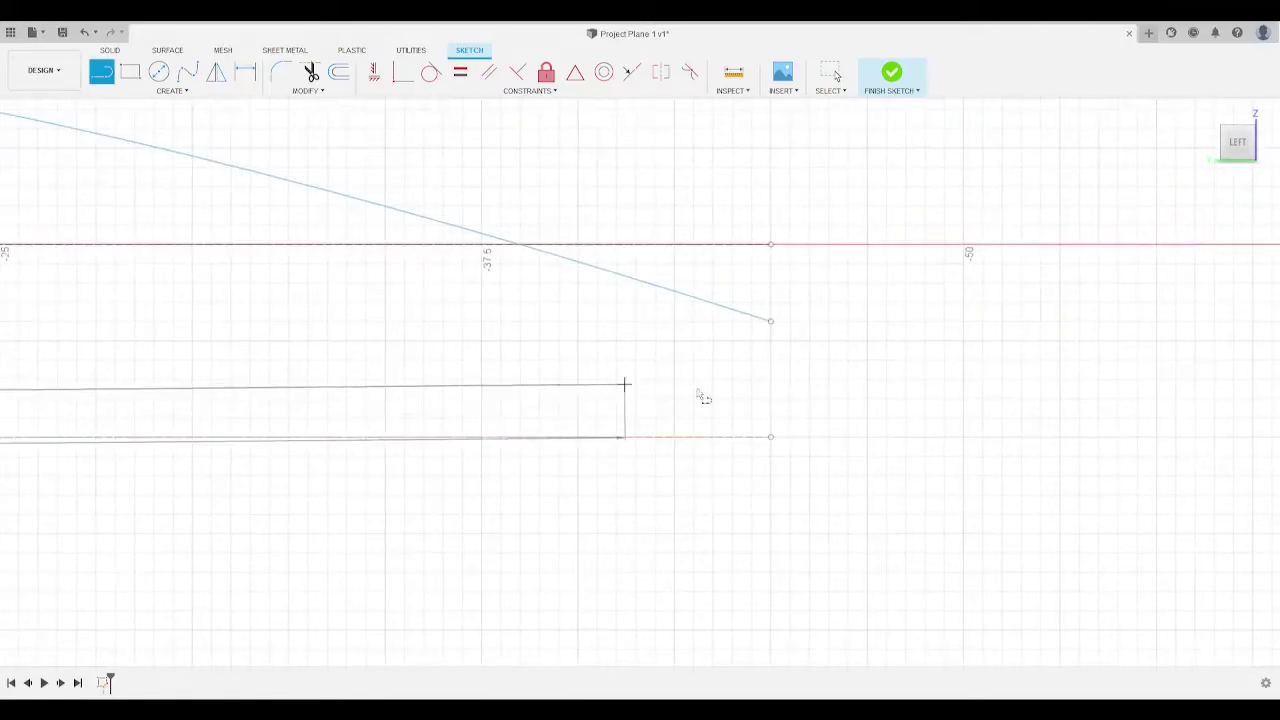
click(769, 399)
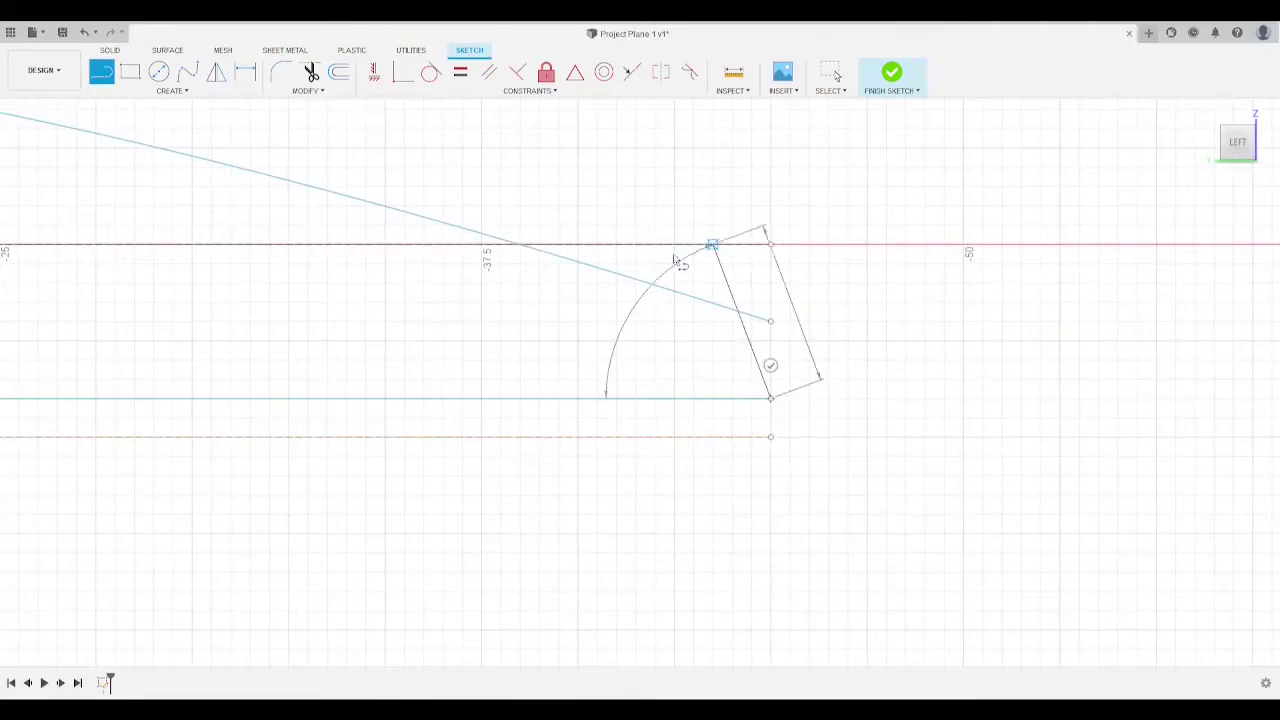
key(Escape)
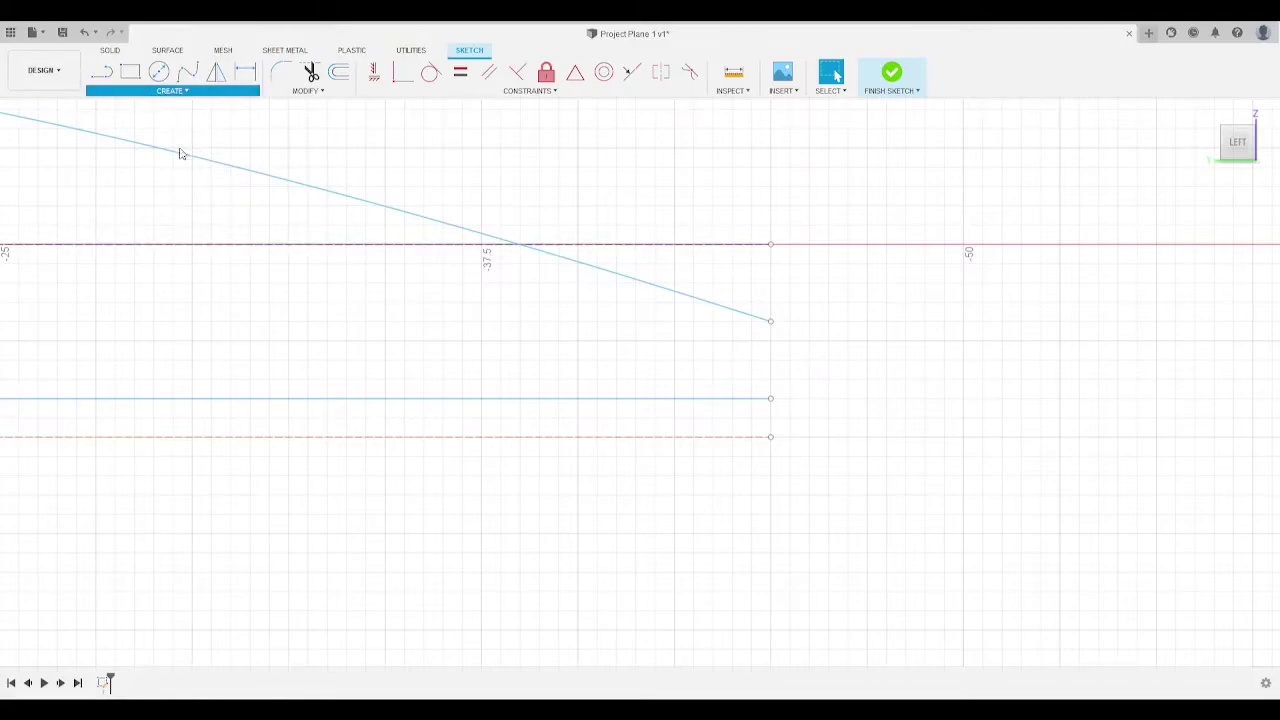
Step: Close the trailing edge with a conic curve from the upper spline's end to the underside line's end, its apex about 5.5 mm beyond the line
key(l)
click(770, 321)
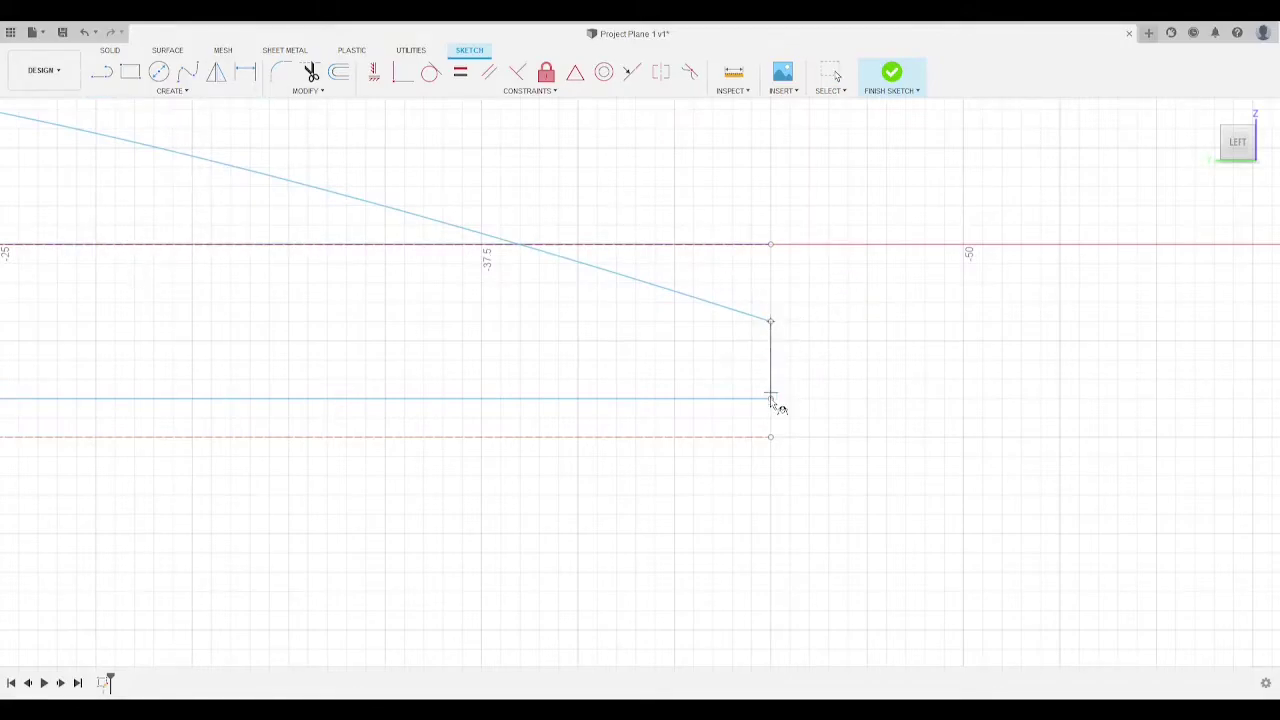
click(770, 398)
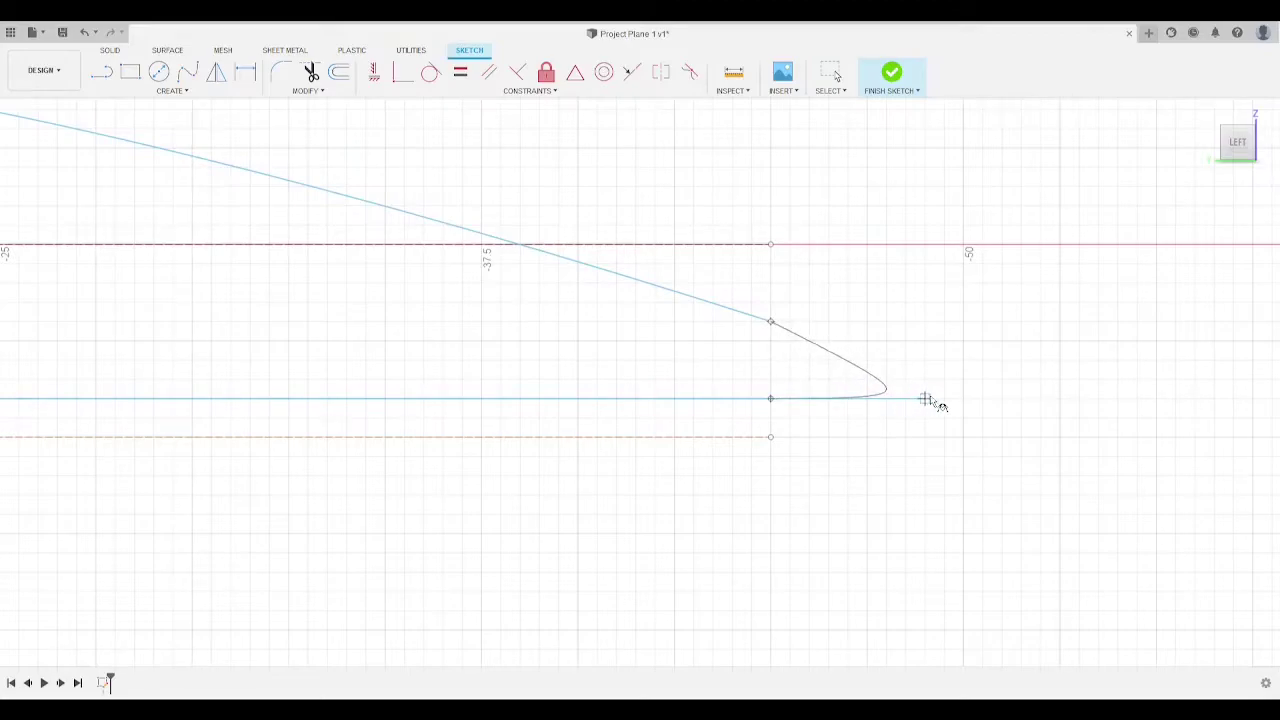
click(985, 401)
mouse_move(917, 397)
mouse_down()
mouse_move(805, 400)
mouse_move(1020, 406)
mouse_move(895, 410)
mouse_up()
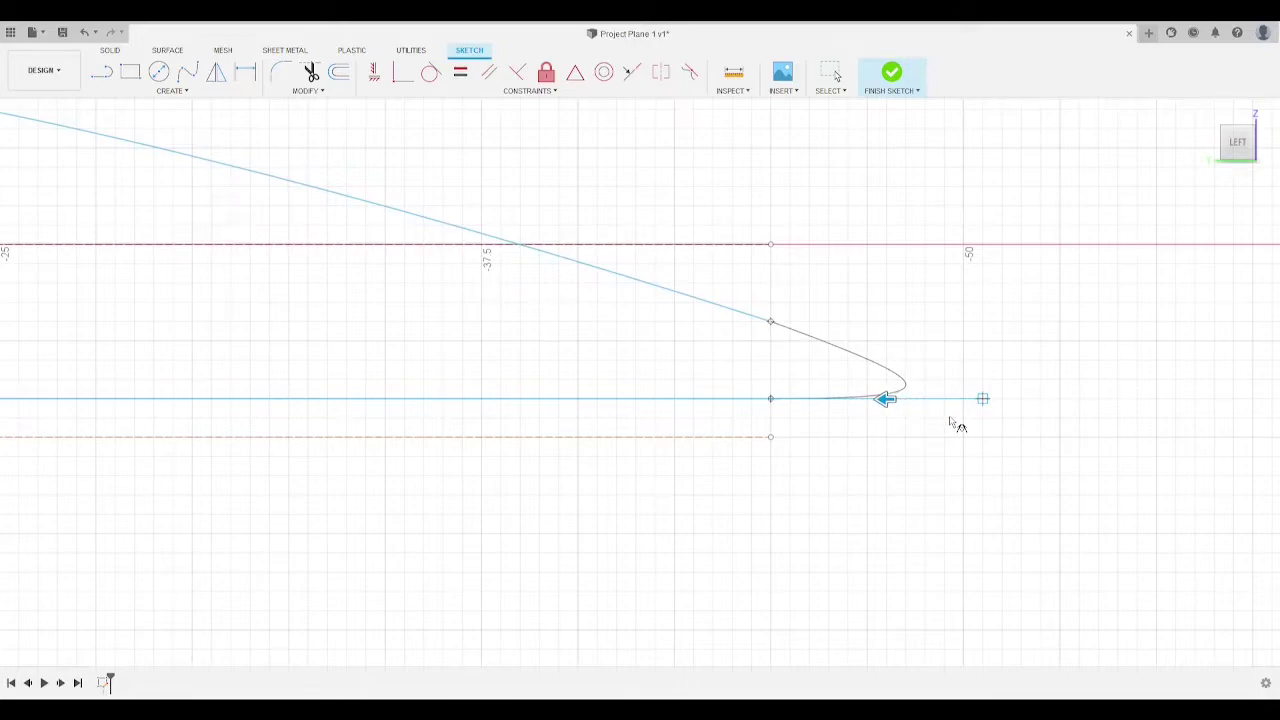
key(Return)
Step: Examine the closed airfoil profile along its whole length, from trailing edge to nose
scroll(952, 423, down, 8)
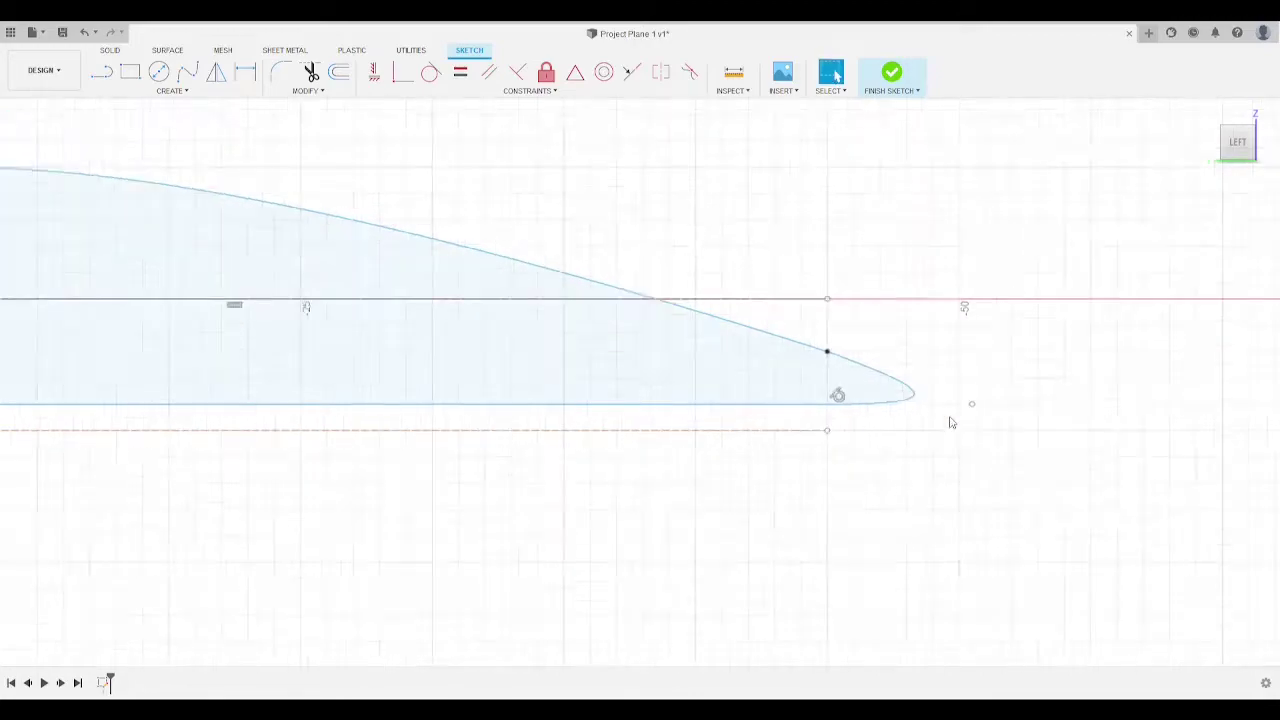
middle_drag(459, 222, 545, 230)
scroll(528, 272, down, 3)
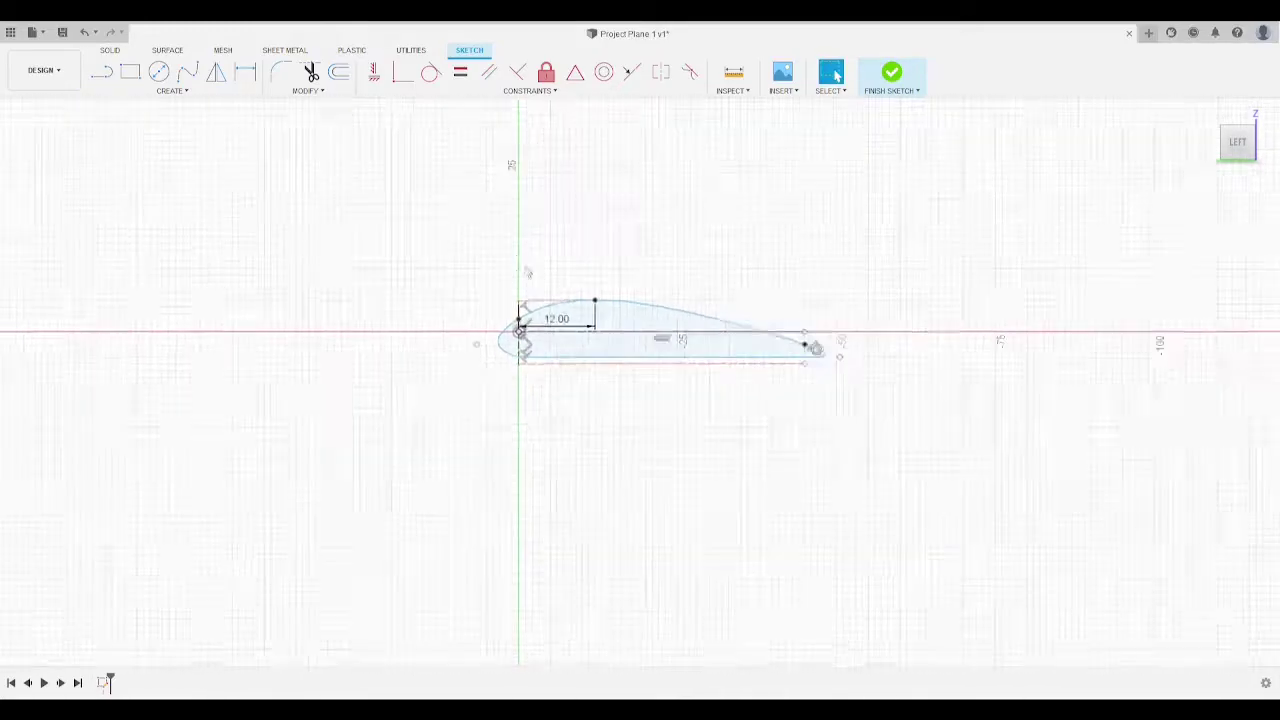
scroll(484, 327, up, 7)
scroll(642, 486, up, 3)
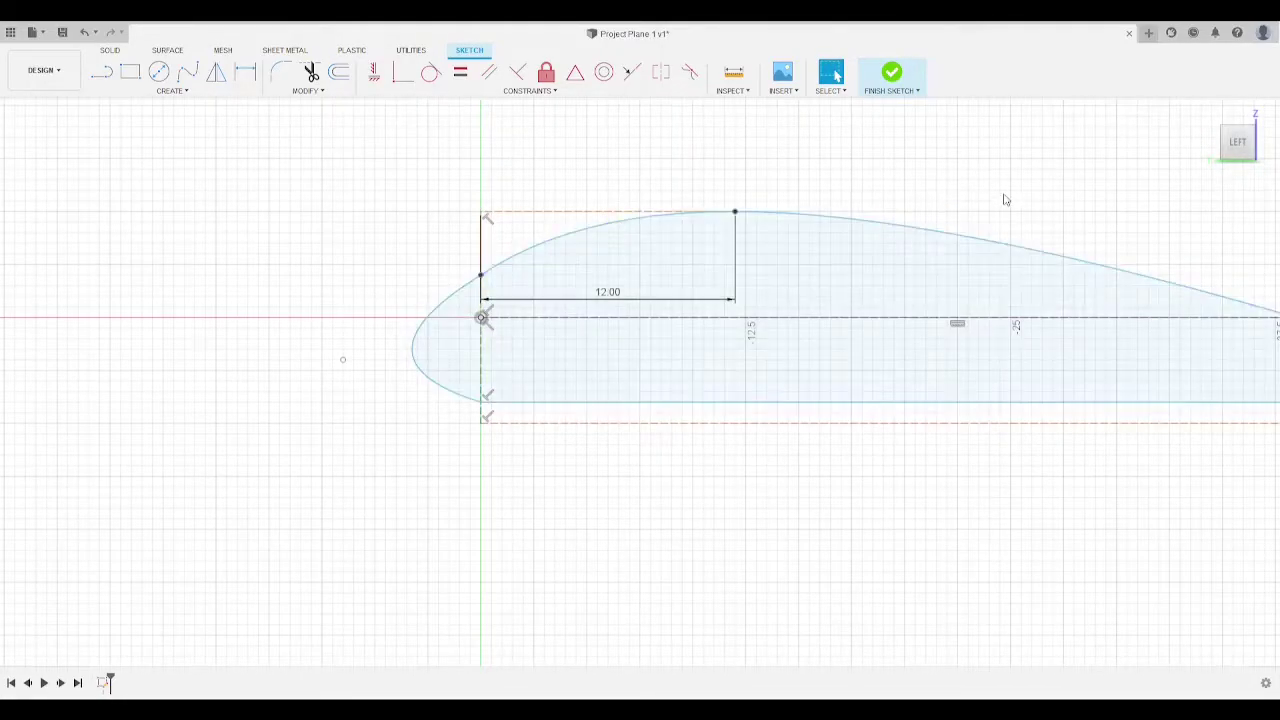
scroll(1003, 200, down, 2)
middle_drag(994, 200, 767, 253)
scroll(764, 255, down, 3)
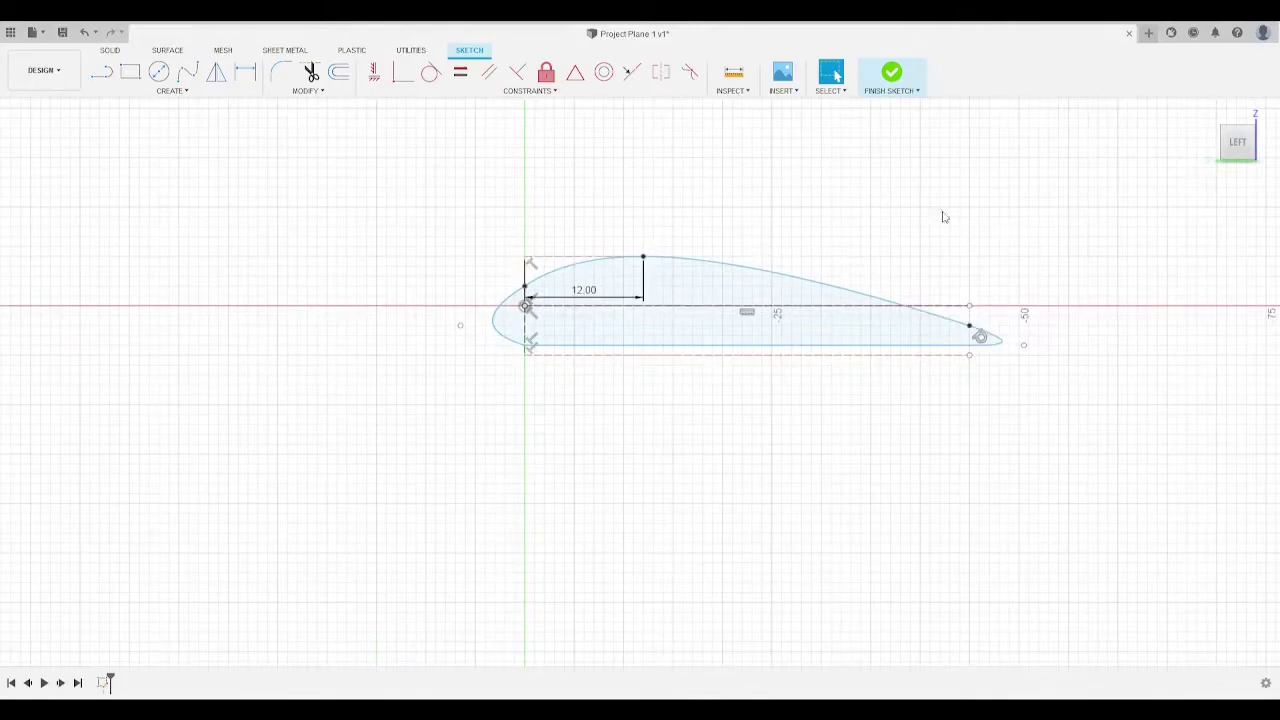
Step: Finish the sketch and extrude the airfoil profile 200 mm in the positive X direction
click(898, 72)
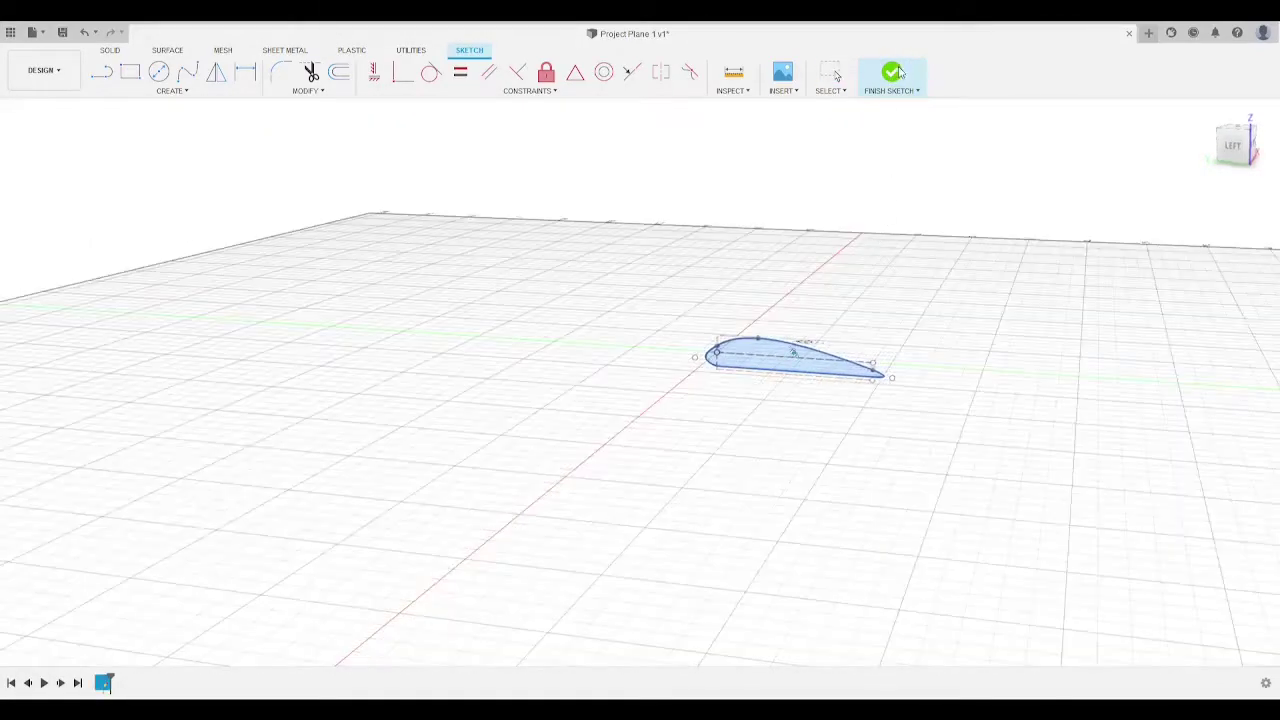
drag(1232, 145, 1130, 138)
shift+middle_drag(760, 373, 737, 483)
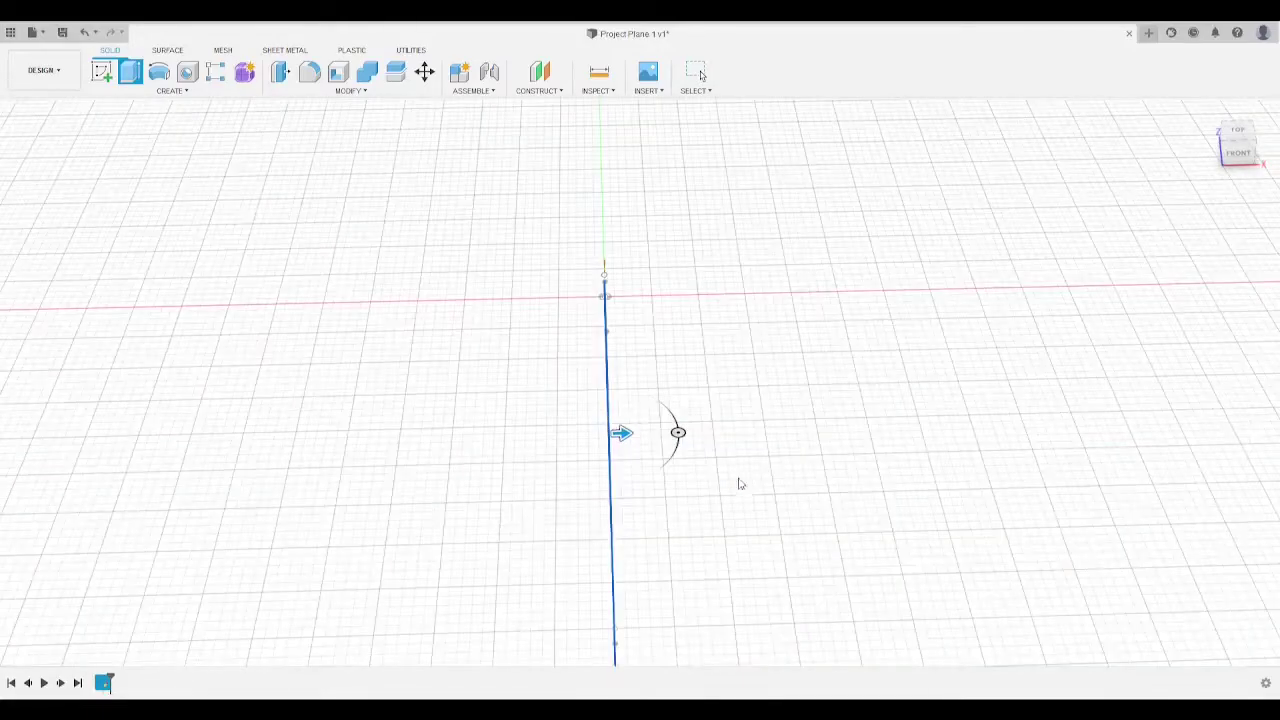
drag(625, 435, 1258, 354)
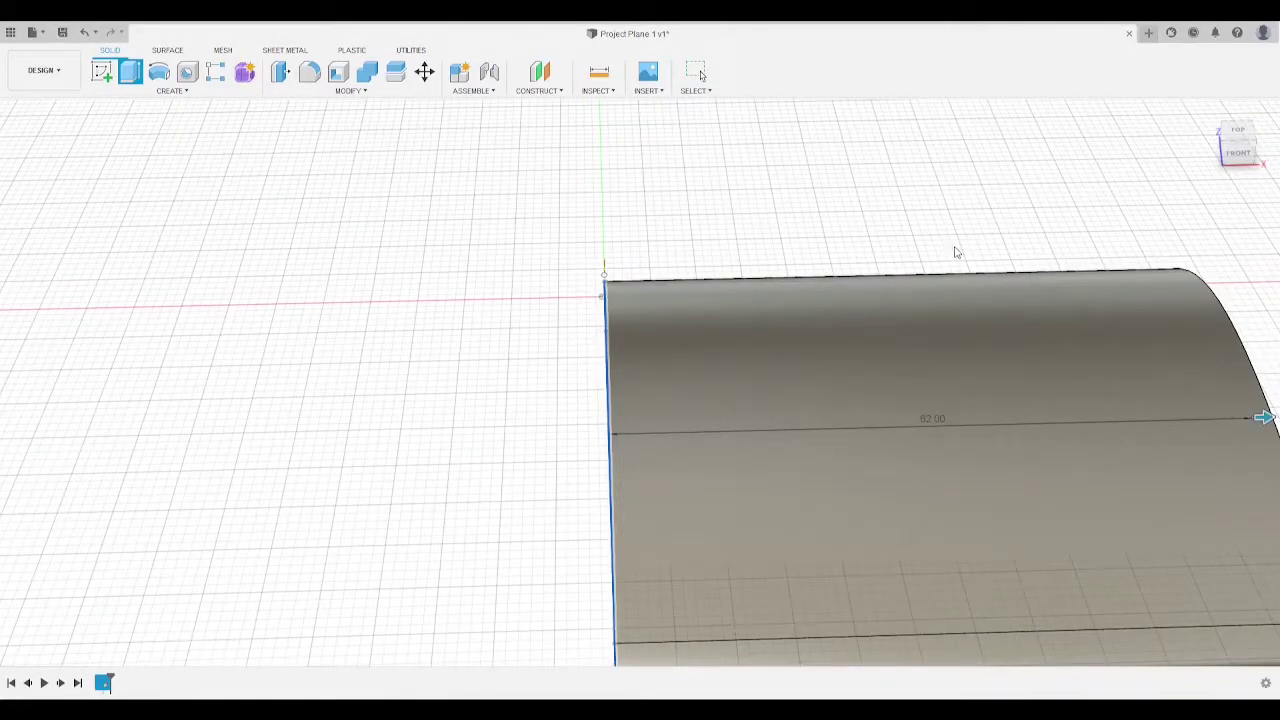
middle_drag(957, 252, 663, 217)
scroll(723, 217, down, 5)
drag(1240, 147, 1137, 98)
shift+middle_drag(640, 383, 728, 360)
drag(771, 312, 1150, 437)
scroll(915, 278, down, 5)
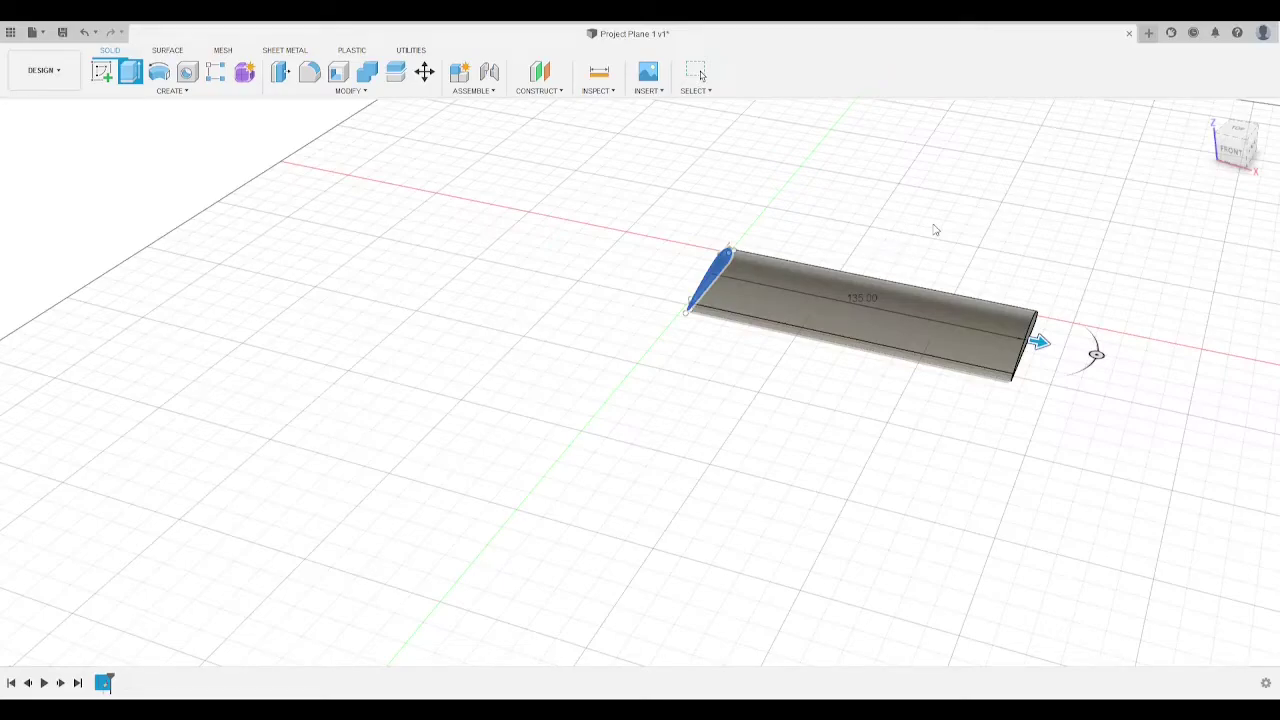
scroll(949, 214, down, 5)
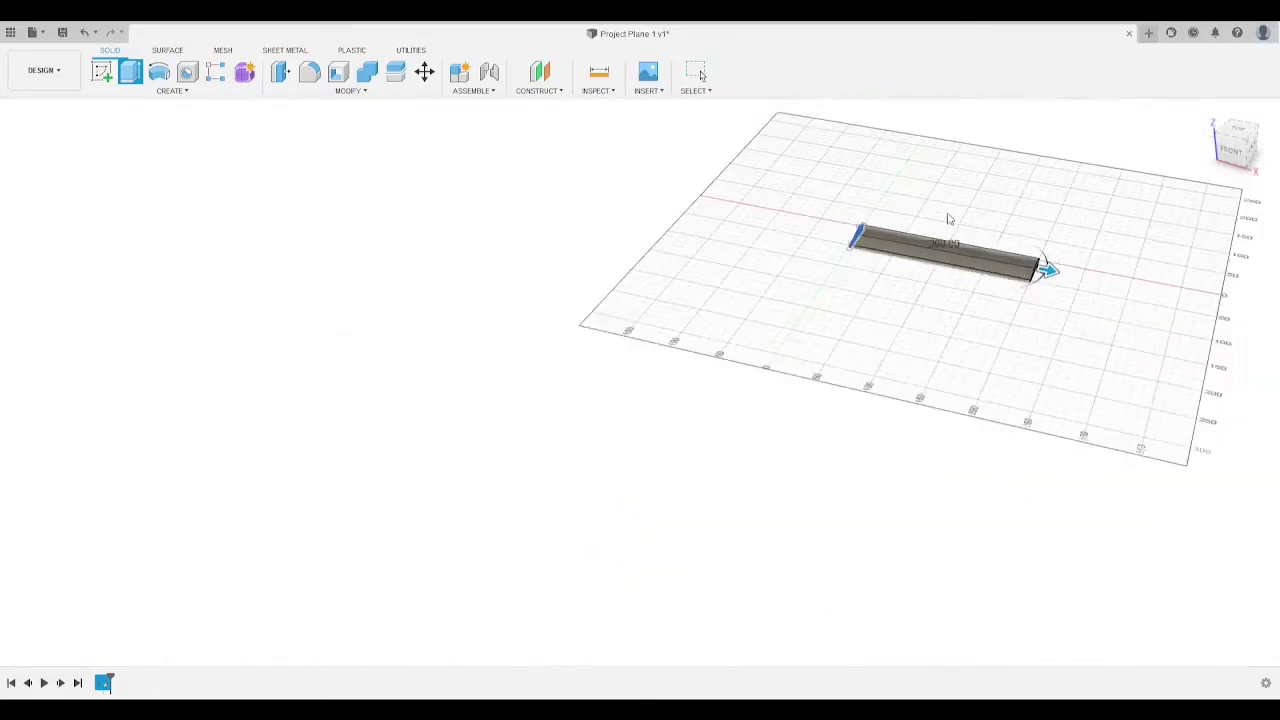
scroll(909, 243, up, 5)
scroll(635, 418, up, 2)
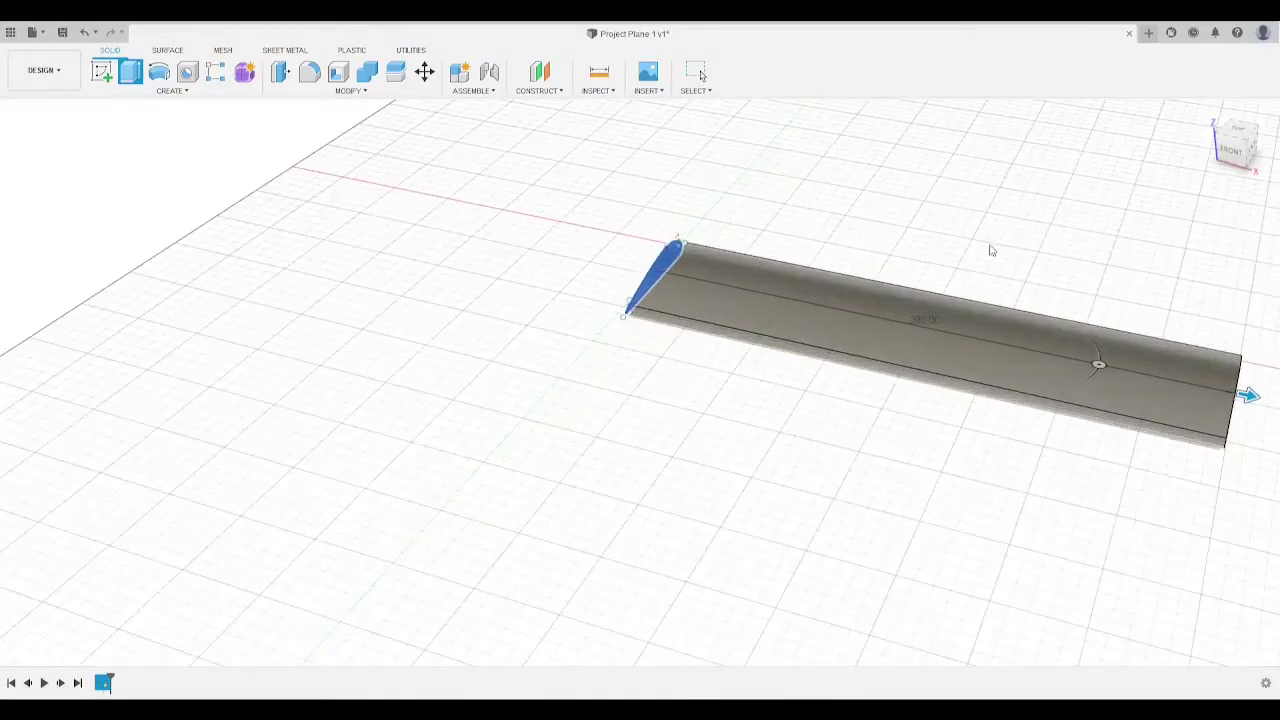
scroll(990, 250, down, 4)
click(1209, 366)
Step: Examine the extruded wing body from above, at an angle and from its right end face
drag(1232, 145, 1248, 168)
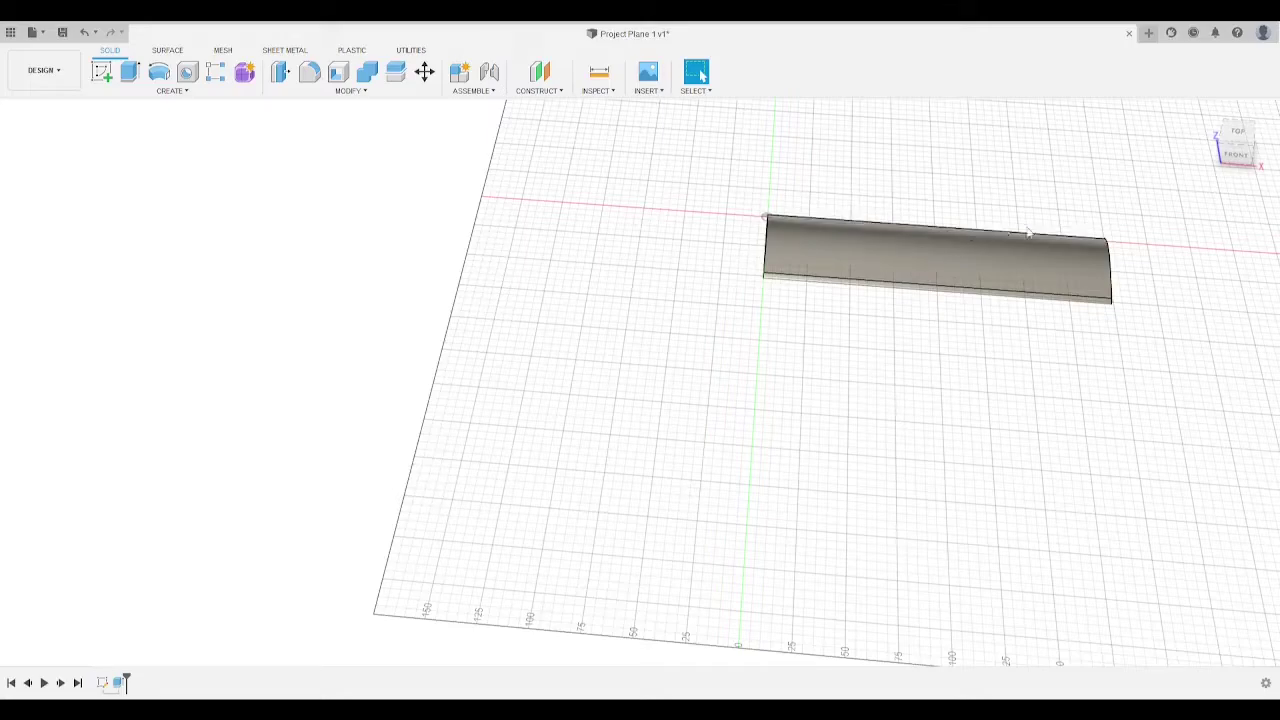
drag(1232, 149, 1206, 128)
scroll(1112, 315, up, 5)
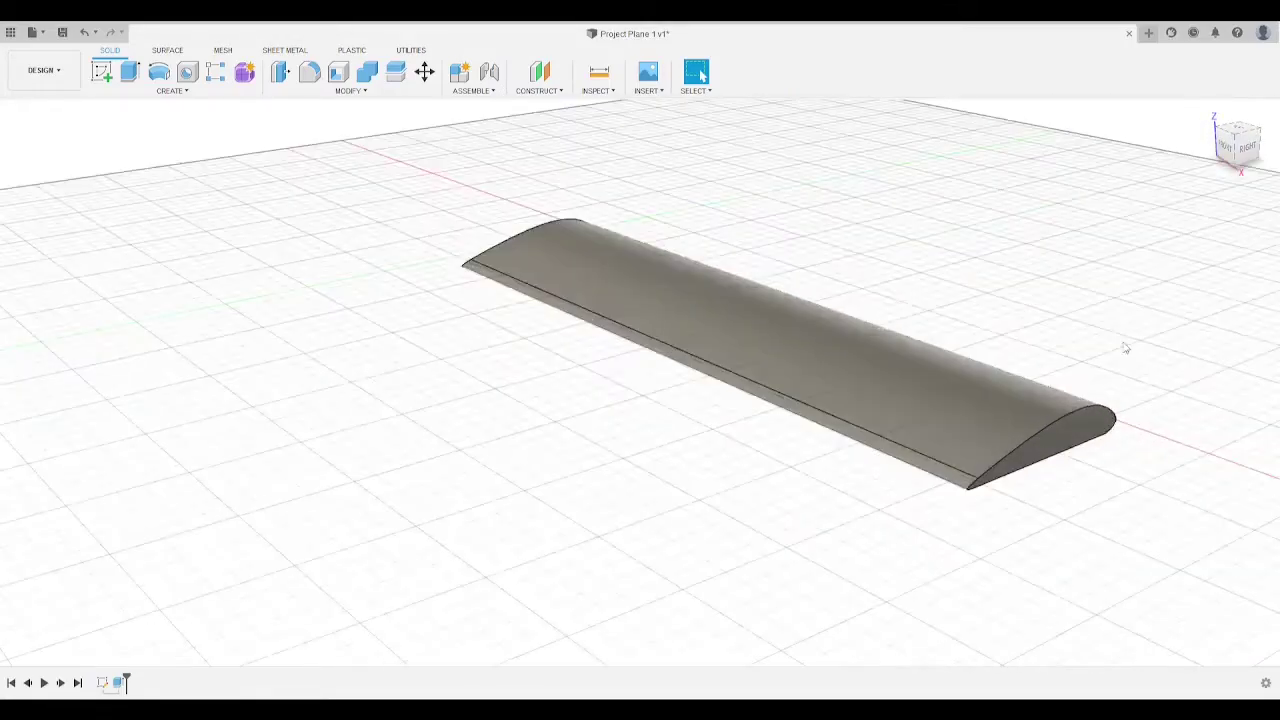
middle_drag(1120, 471, 769, 397)
scroll(790, 378, up, 3)
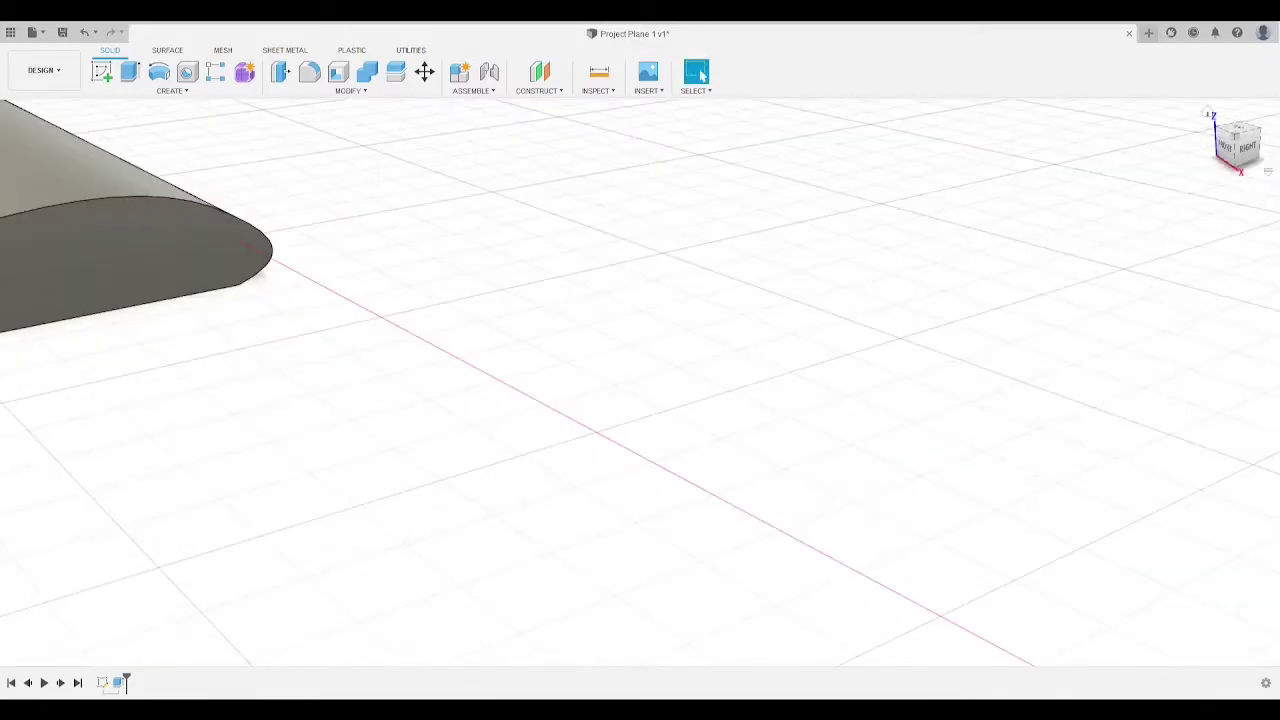
click(1249, 147)
mouse_move(380, 126)
middle_down()
mouse_move(760, 443)
mouse_move(735, 323)
mouse_move(1060, 429)
middle_up()
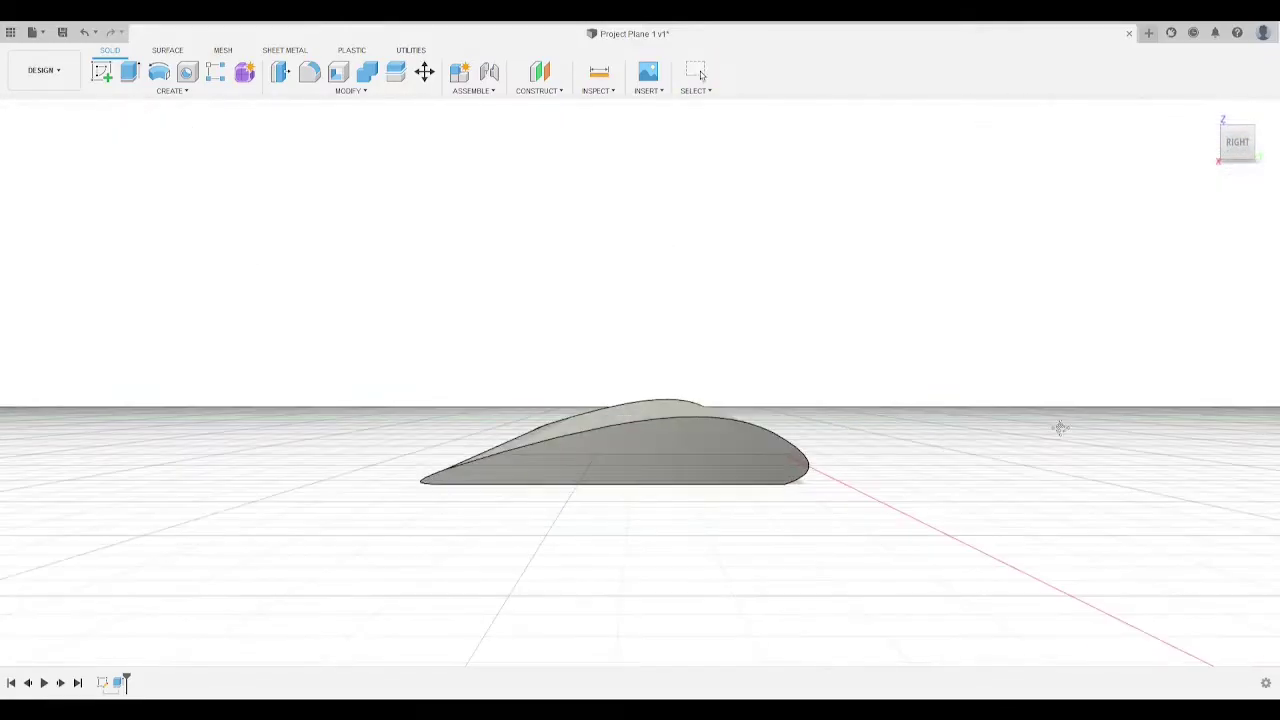
Step: Construct an offset plane outward from the wing's end face
middle_drag(722, 366, 810, 394)
drag(1249, 146, 1251, 147)
shift+middle_drag(760, 380, 900, 240)
shift+middle_drag(1103, 620, 1040, 545)
click(715, 480)
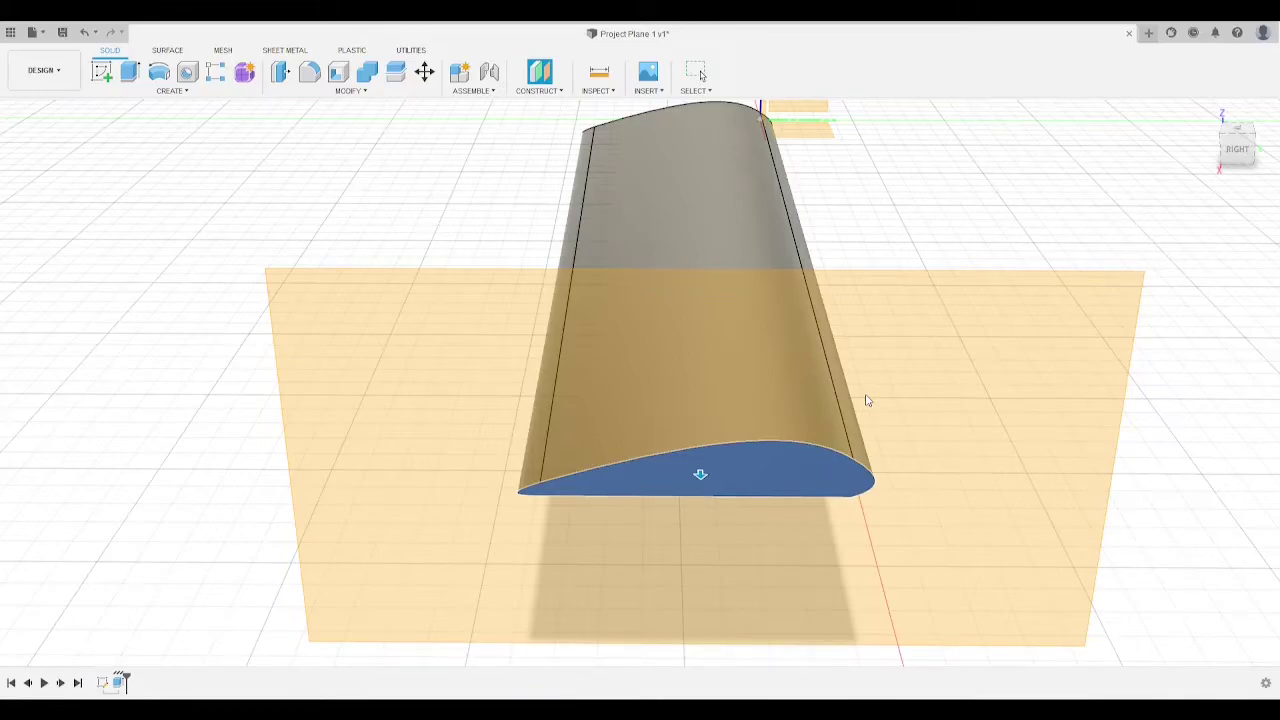
text(4)
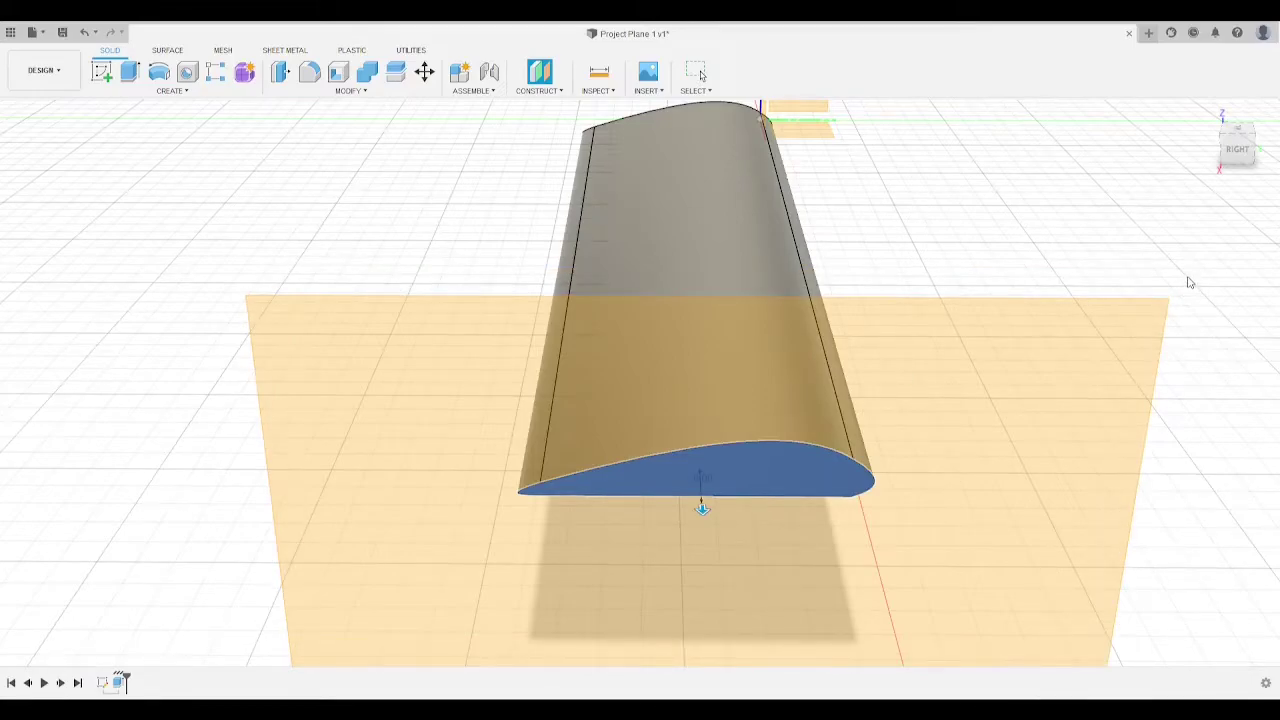
key(Return)
Step: Start a new sketch on the offset plane beyond the wing's end
mouse_move(1236, 152)
mouse_down()
mouse_move(1174, 138)
mouse_move(1166, 174)
mouse_move(1232, 152)
mouse_up()
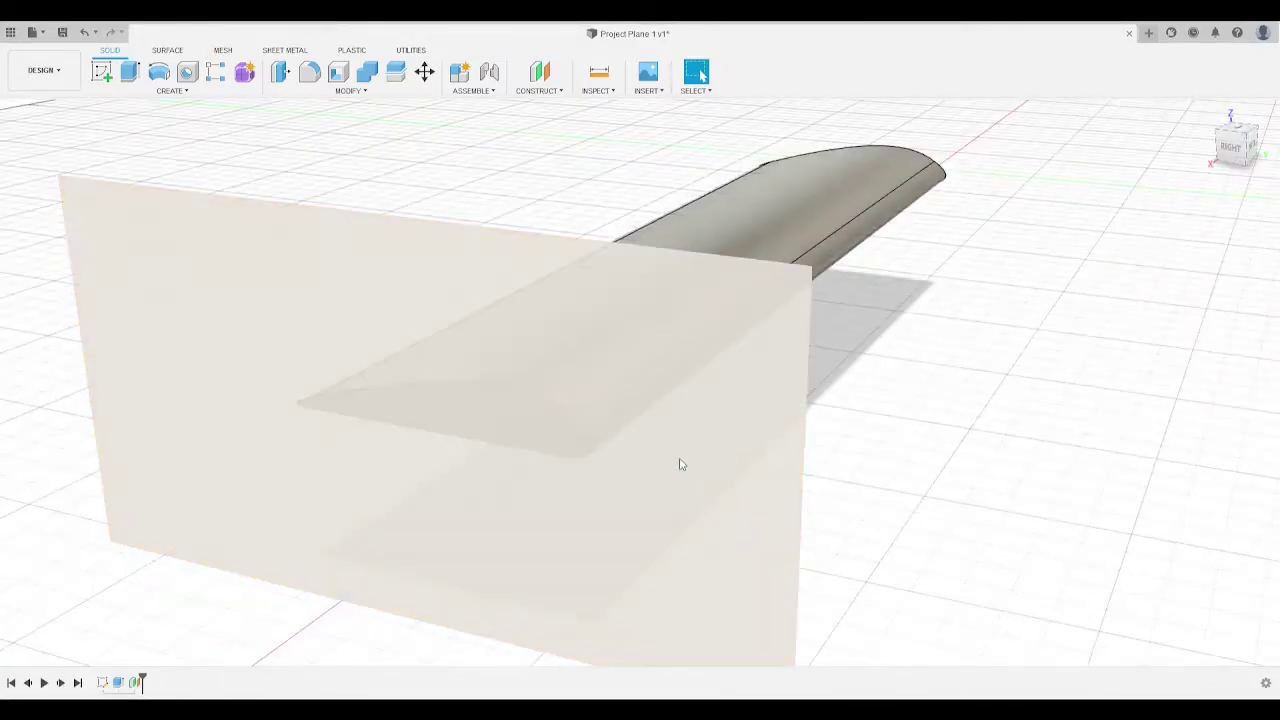
click(680, 463)
click(919, 446)
key(l)
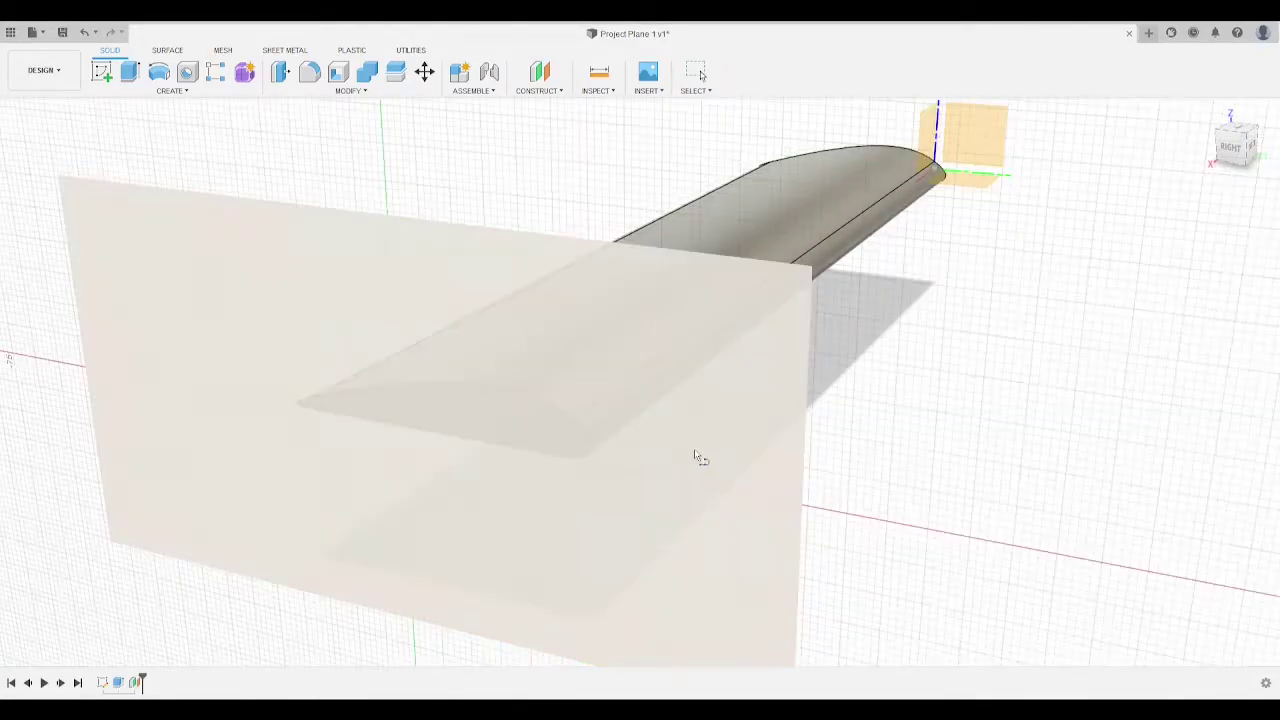
click(696, 451)
scroll(560, 440, up, 3)
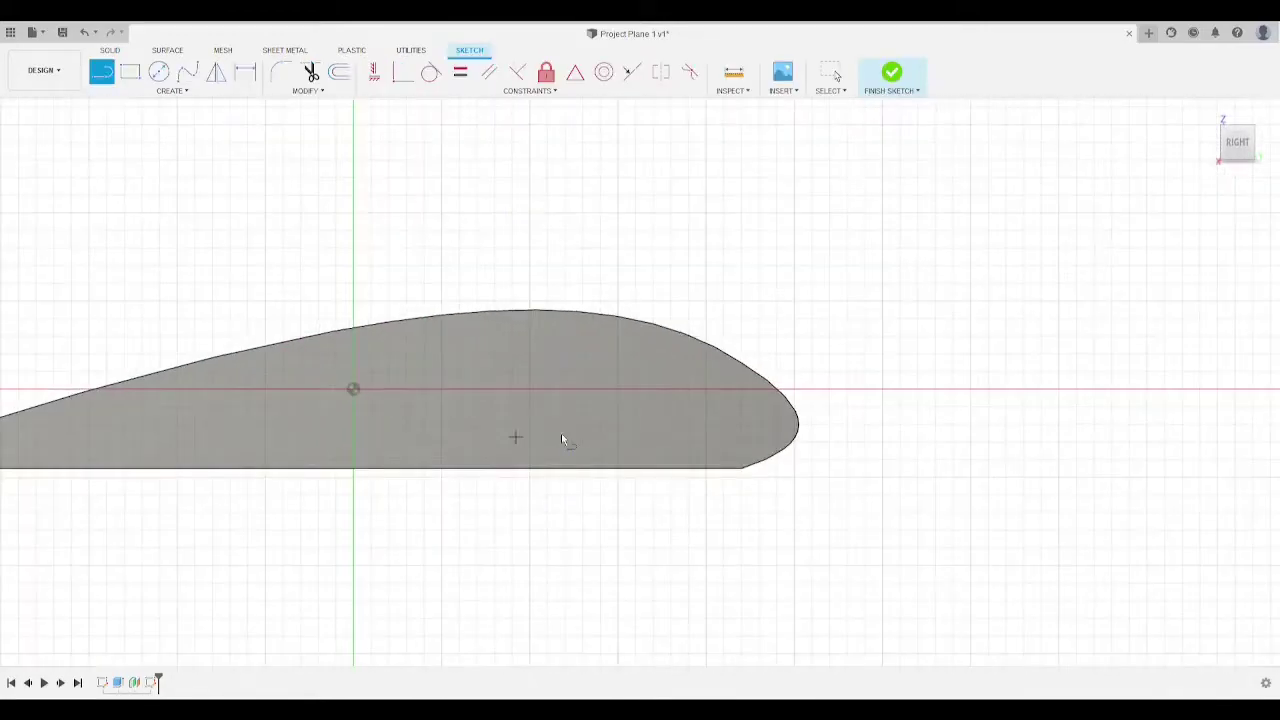
scroll(323, 357, down, 4)
mouse_move(237, 318)
middle_down()
mouse_move(406, 311)
mouse_move(620, 334)
middle_up()
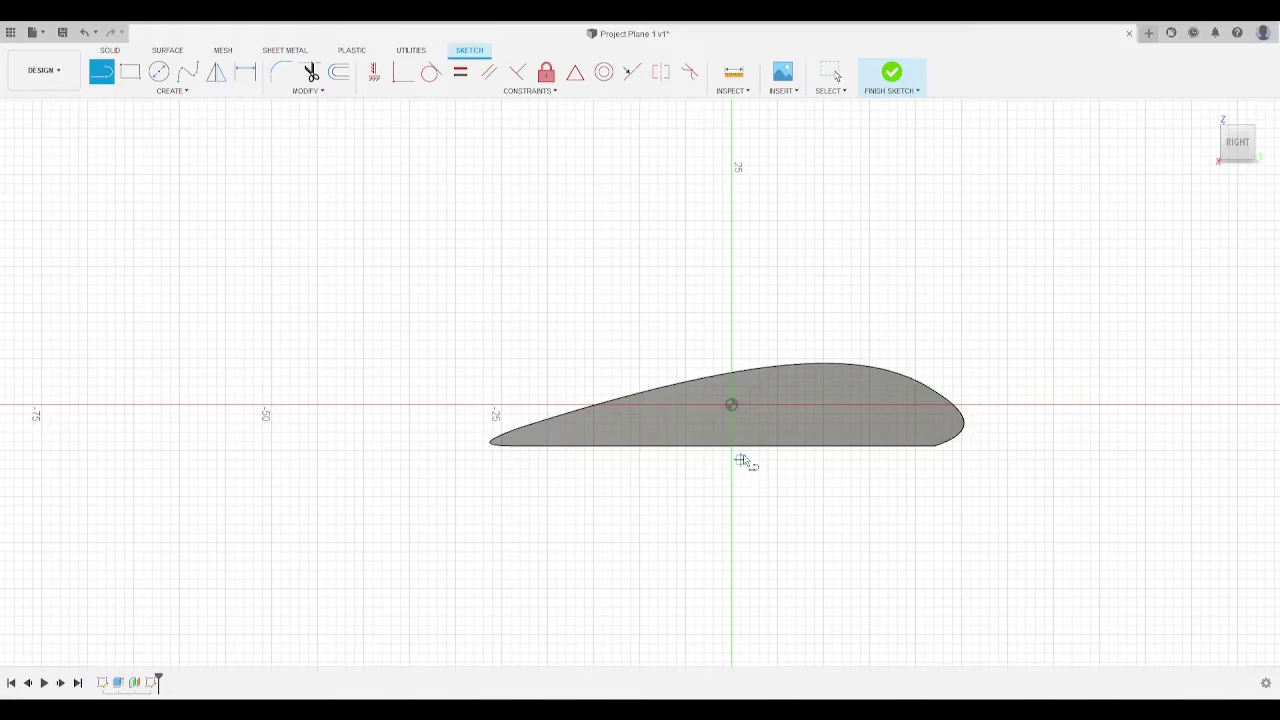
Step: Draw a circle about 8 mm in diameter on the horizontal axis, centred about 10 mm from the origin towards the nose
click(159, 72)
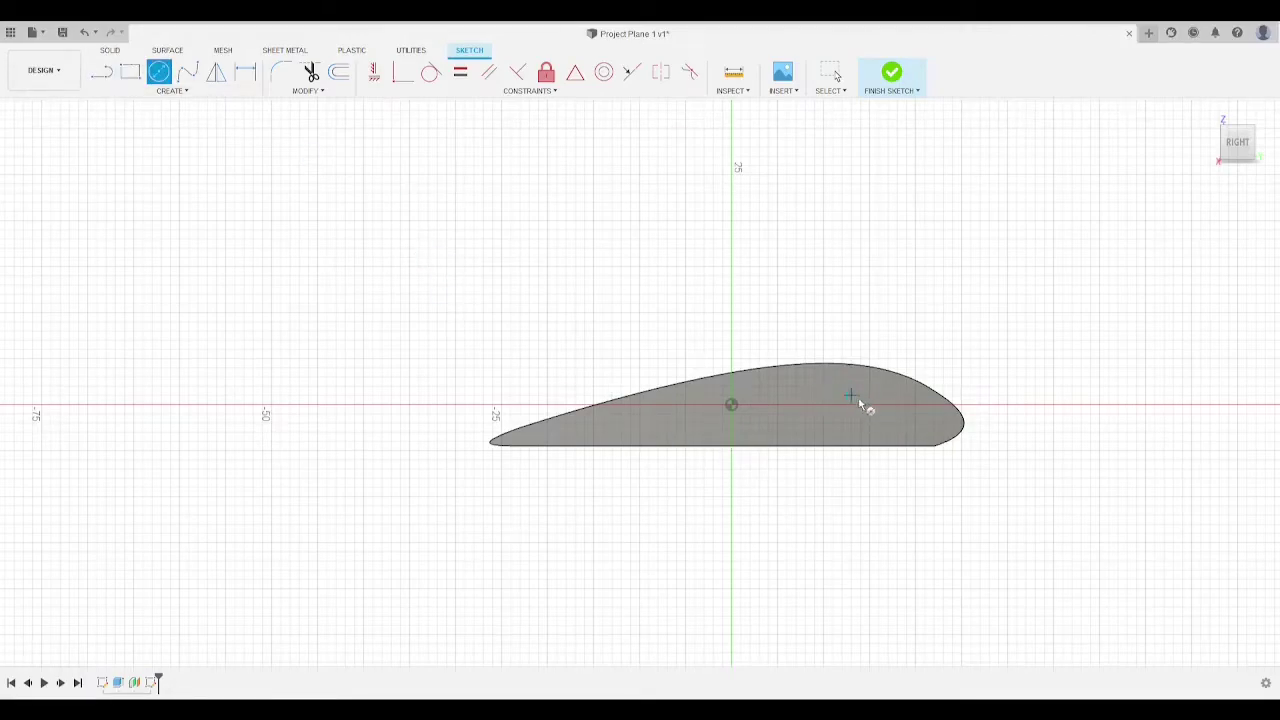
click(280, 183)
click(188, 74)
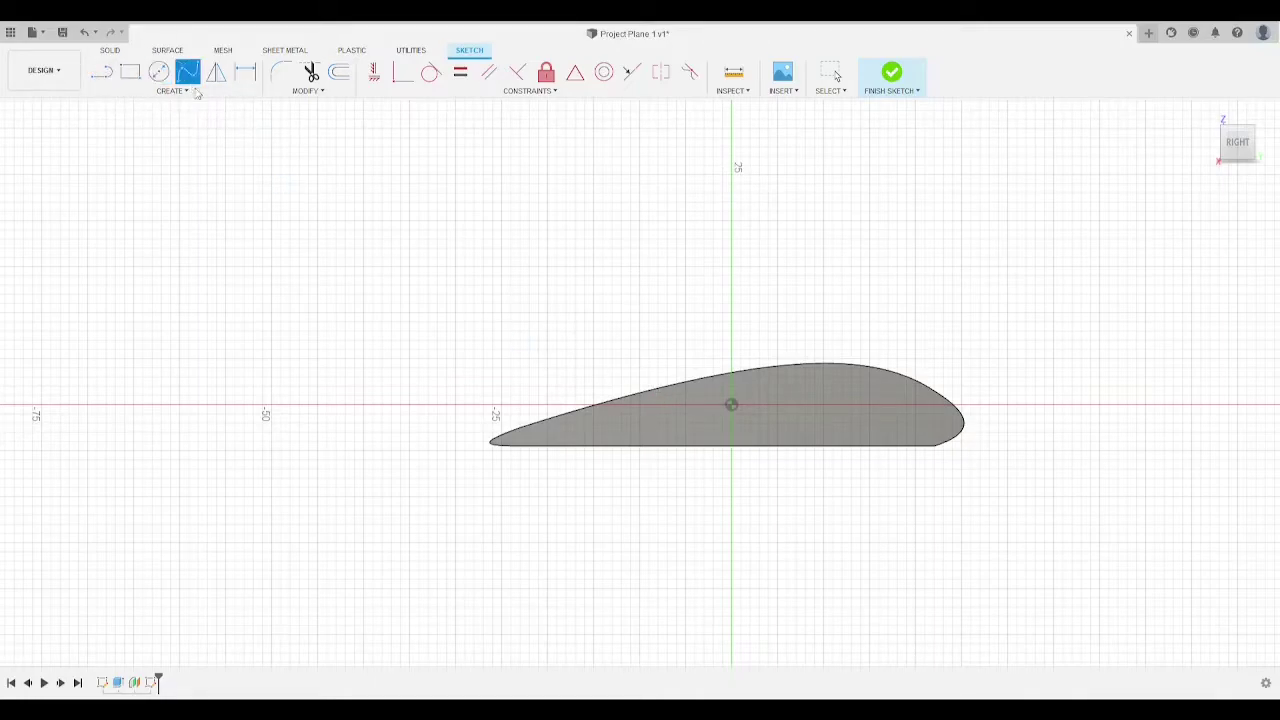
key(c)
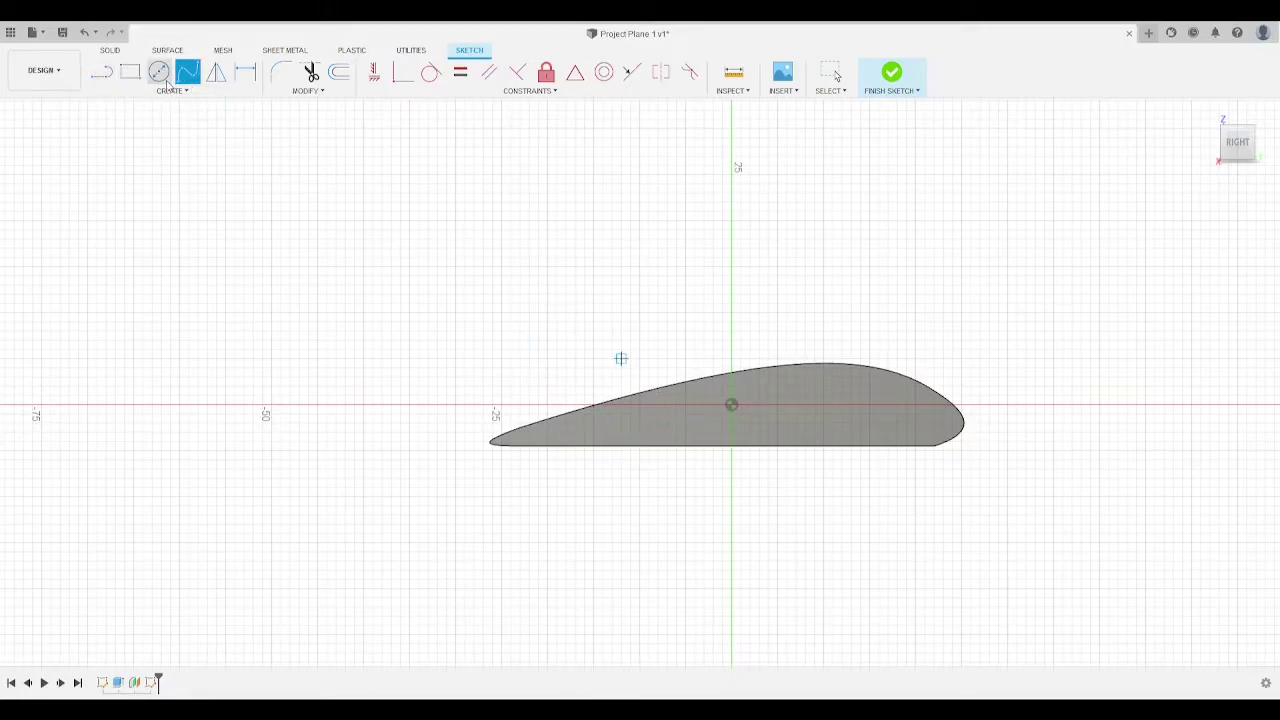
click(821, 404)
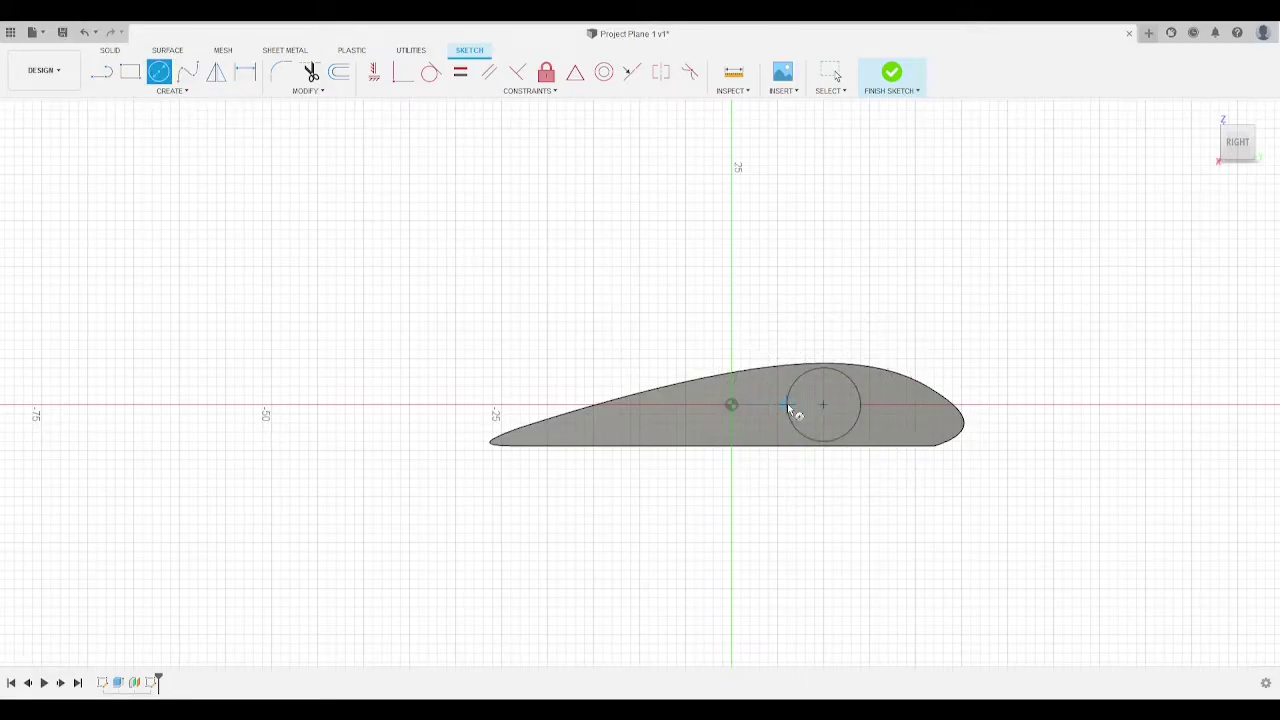
click(788, 408)
Step: Draw a spline from the circle's top through an axis point about 18 mm behind its centre to the circle's bottom, and finish the sketch
click(188, 72)
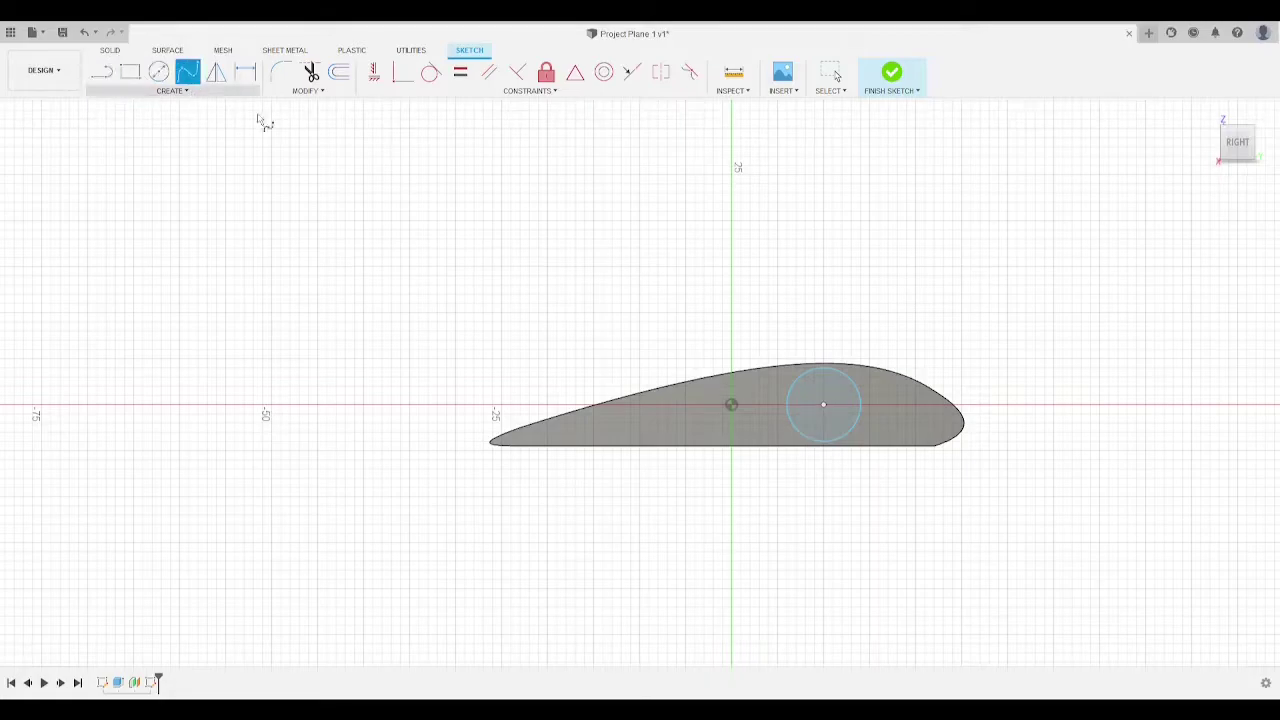
click(823, 368)
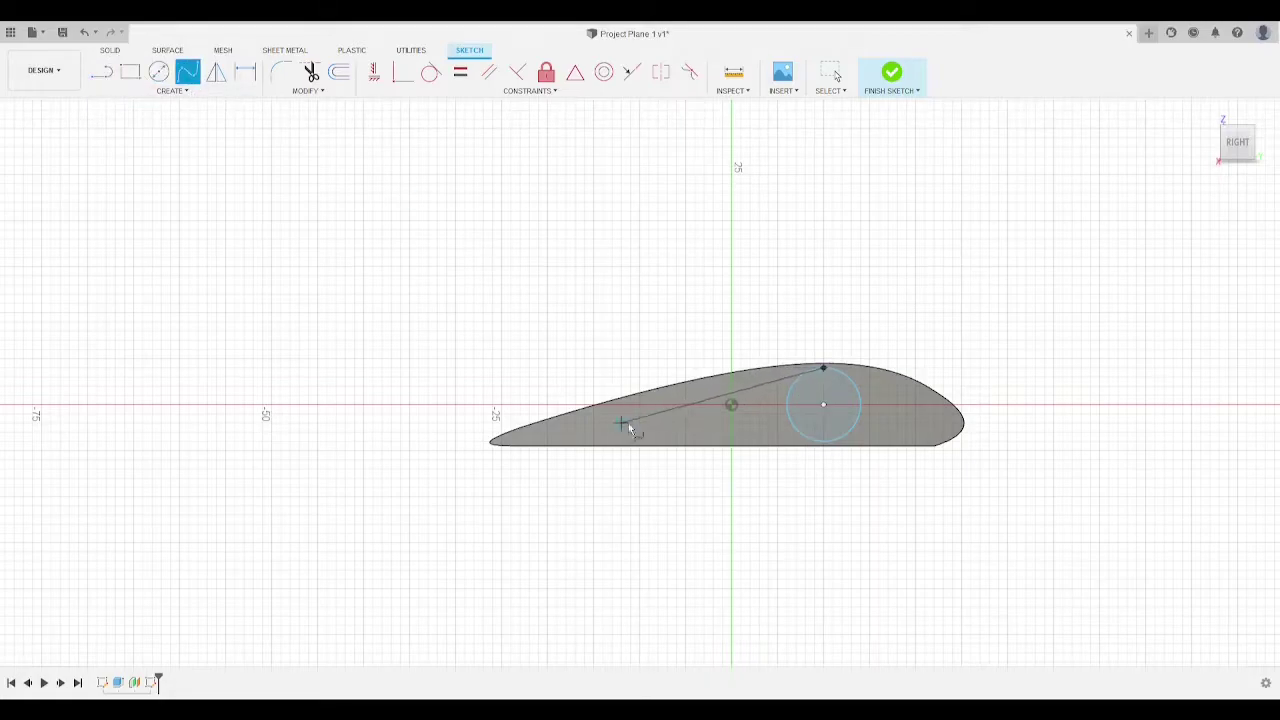
click(658, 404)
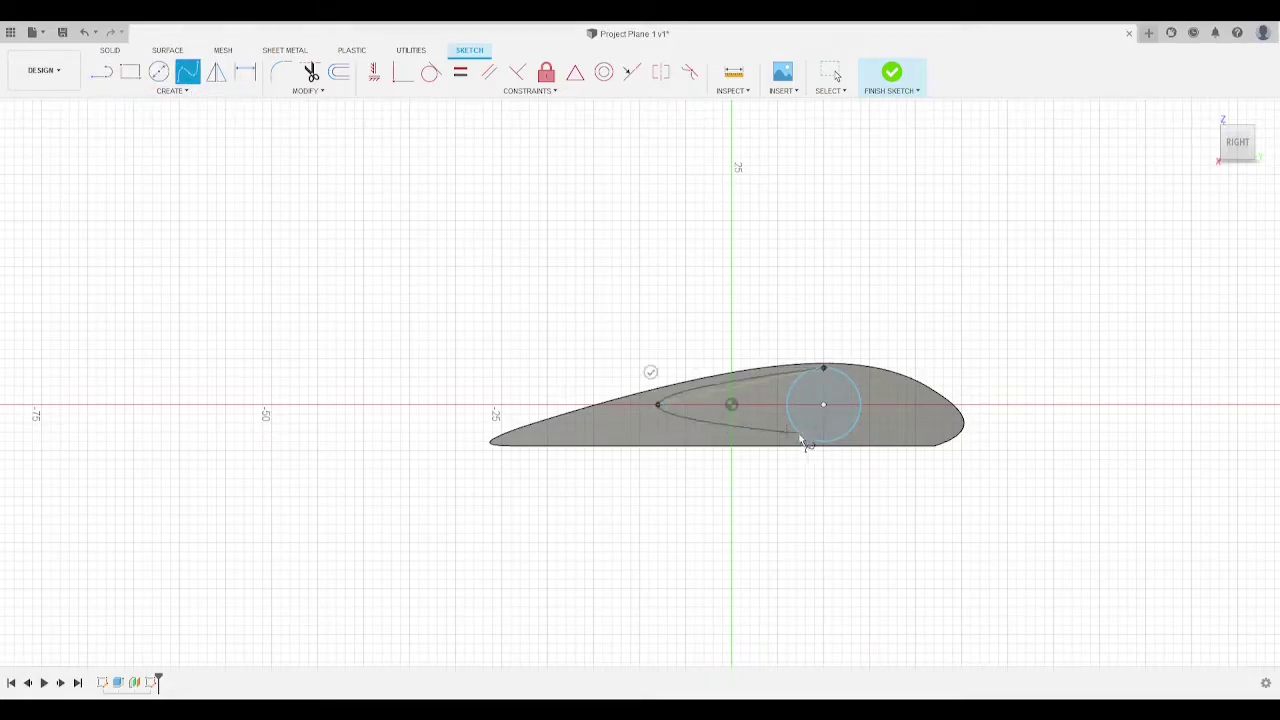
click(823, 441)
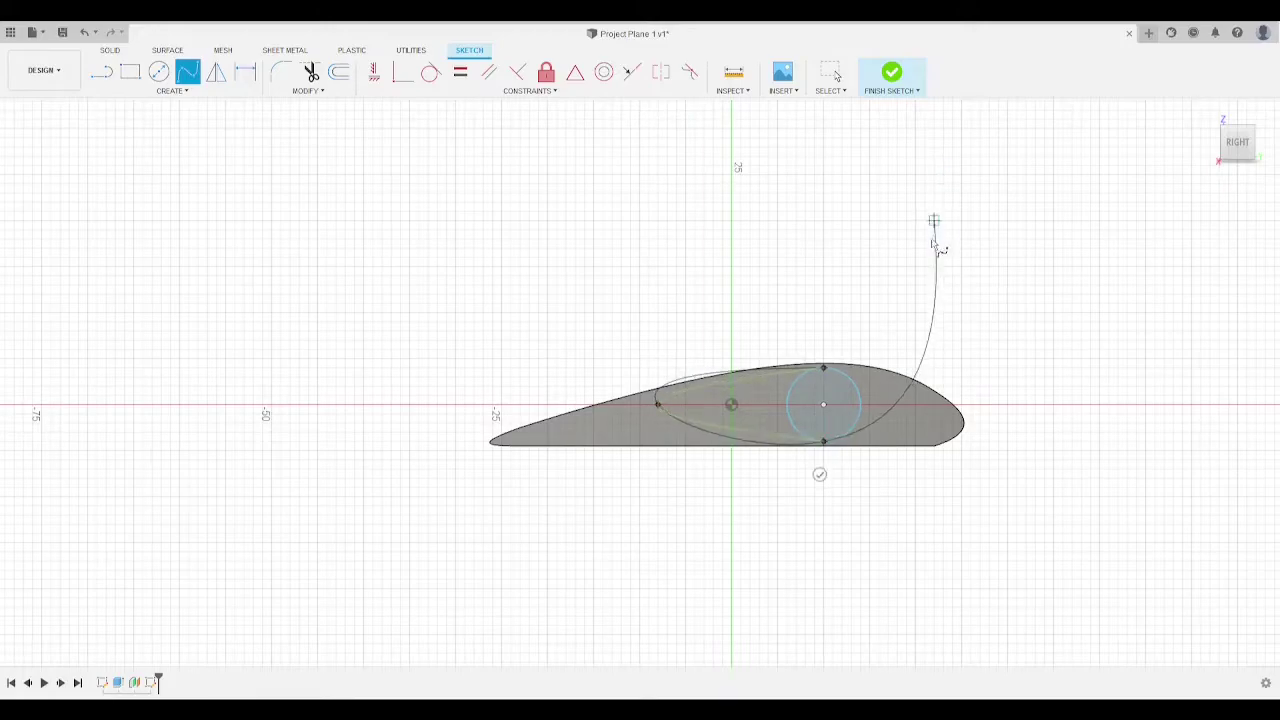
click(891, 72)
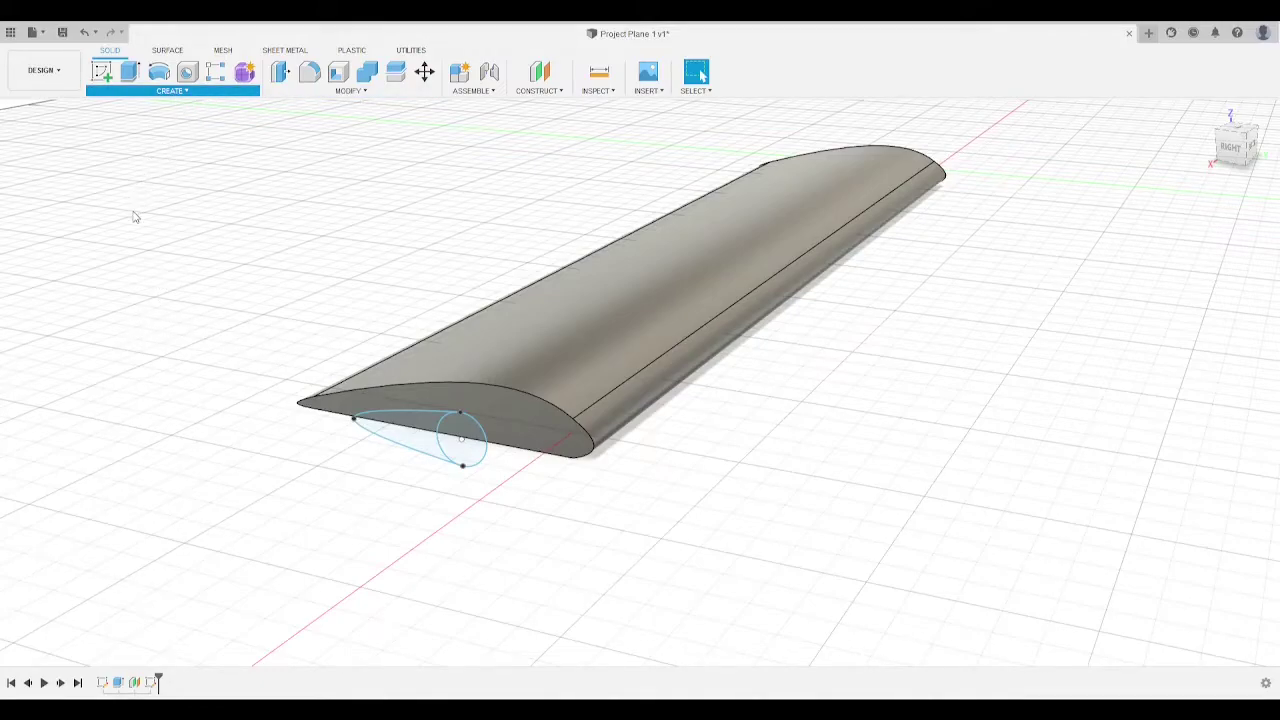
Step: Loft the wing's end face to the teardrop profile formed by the circle and spline
click(521, 407)
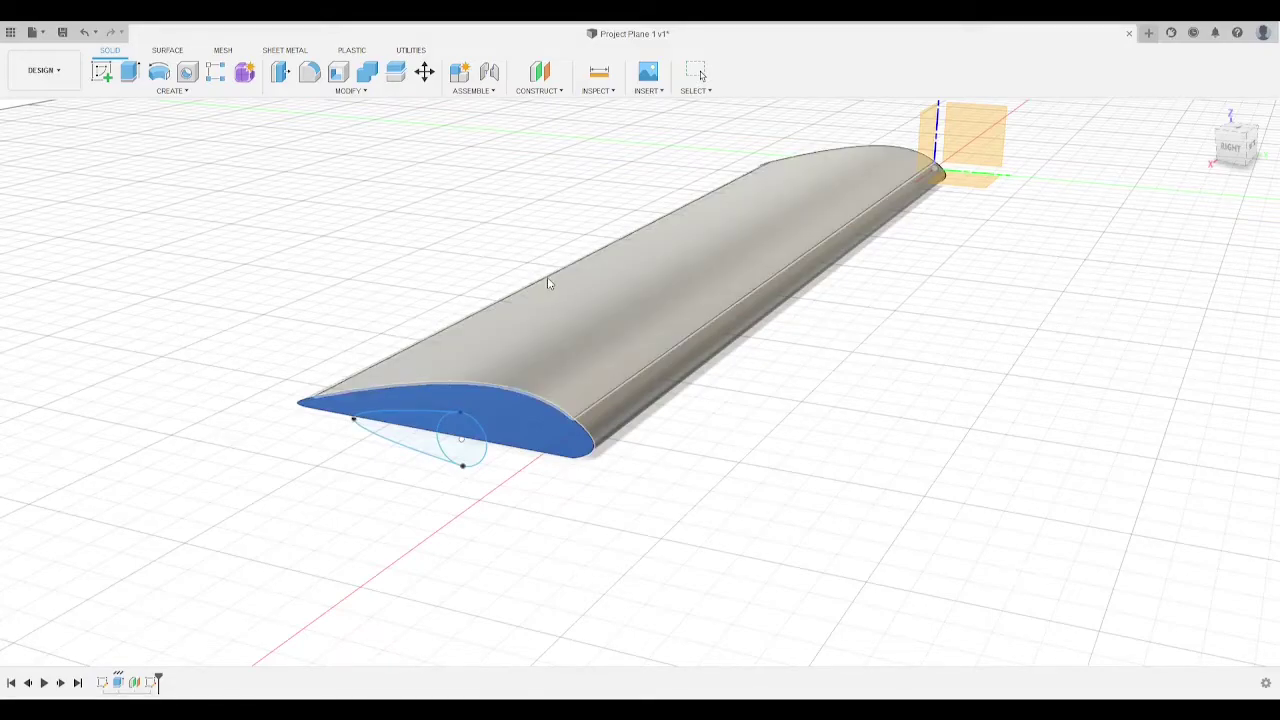
scroll(514, 330, down, 3)
scroll(826, 325, up, 5)
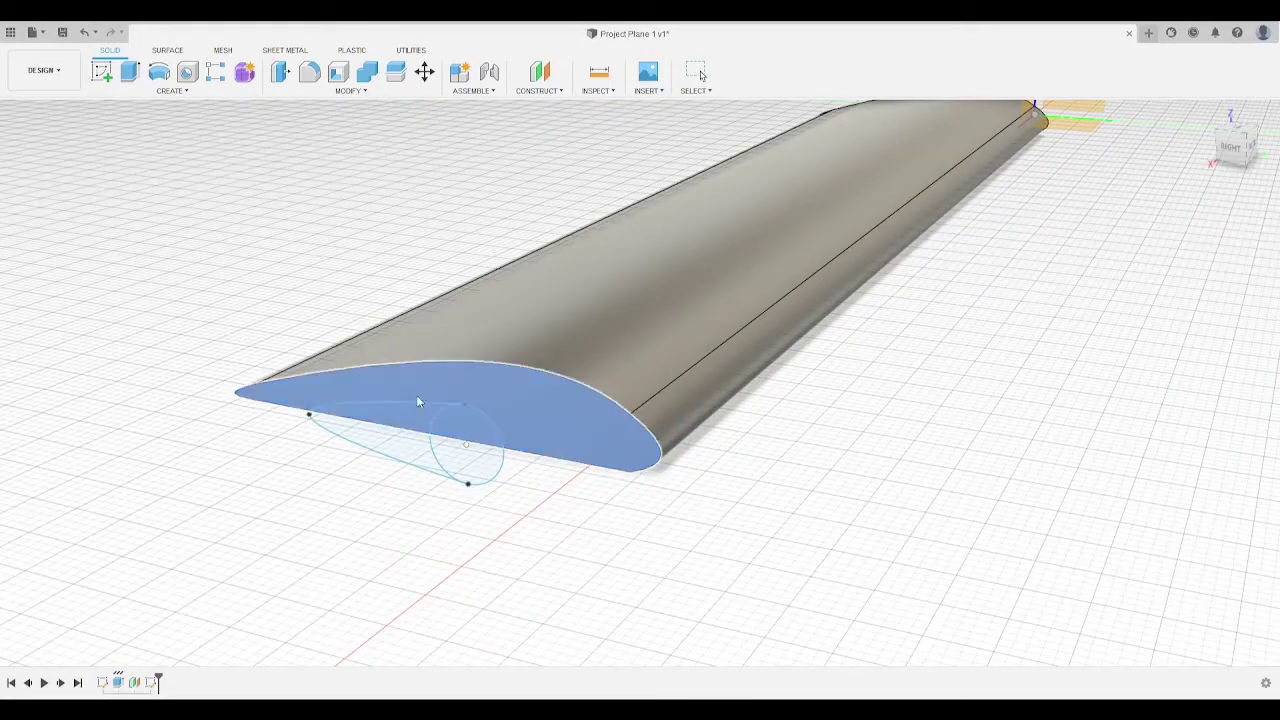
click(489, 449)
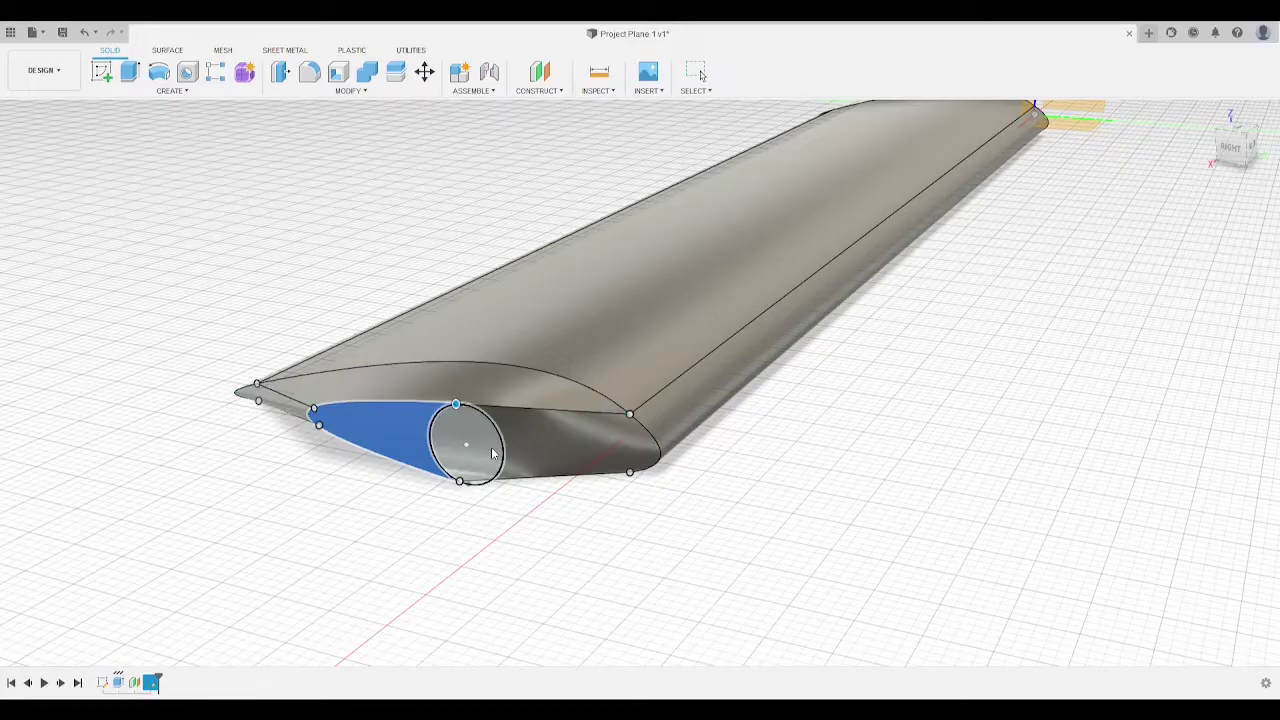
mouse_move(1230, 149)
mouse_down()
mouse_move(1213, 172)
mouse_move(1210, 156)
mouse_up()
shift+middle_drag(640, 382, 660, 385)
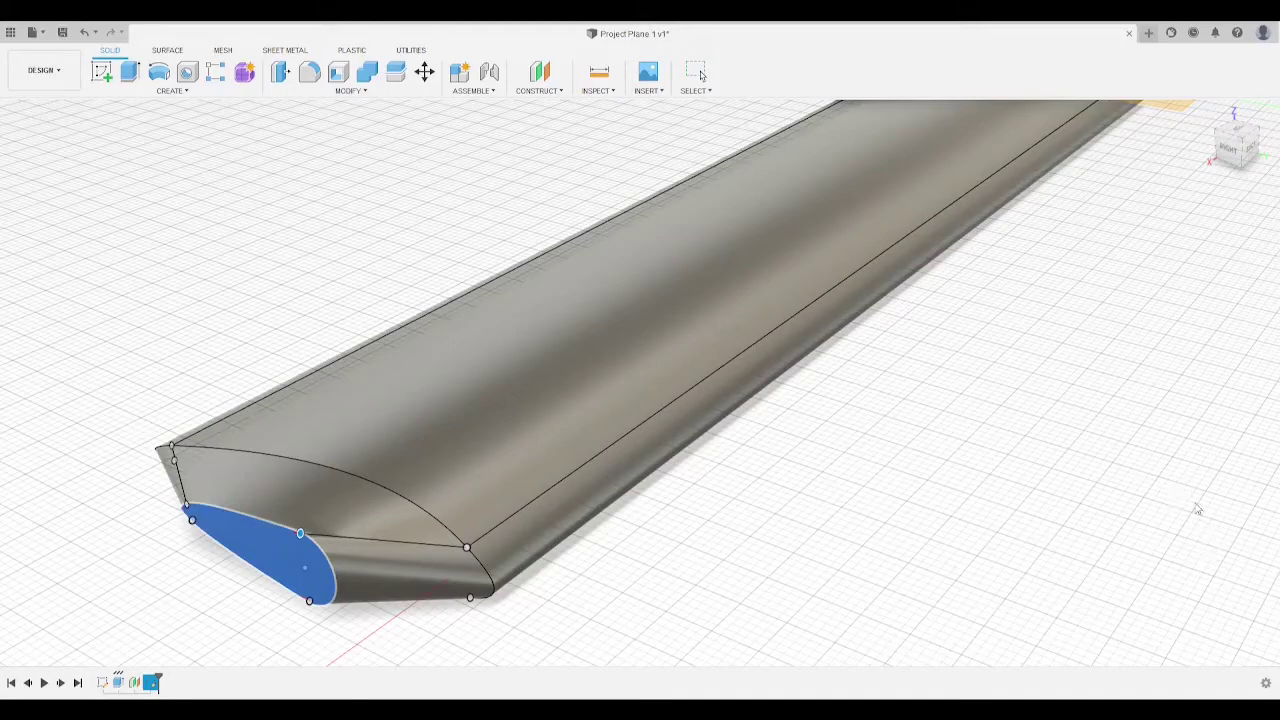
key(Return)
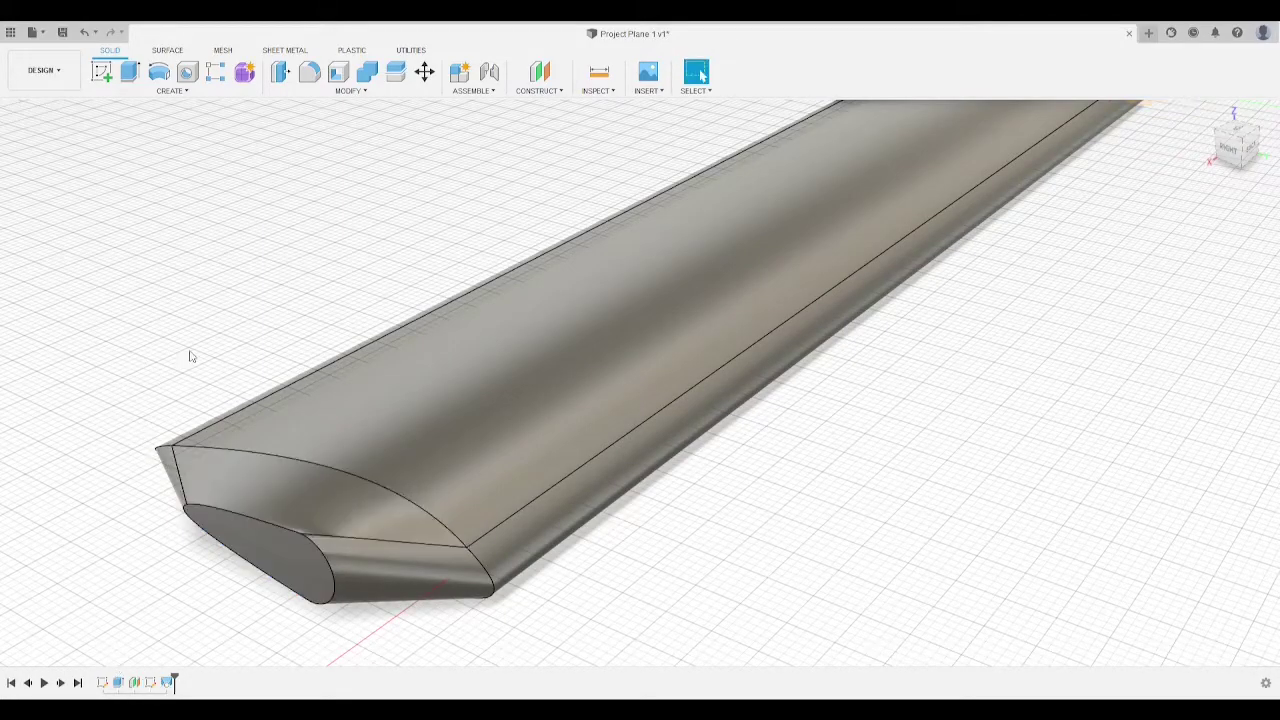
Step: Fillet the edges around the lofted tip's flat end face
middle_drag(175, 361, 329, 312)
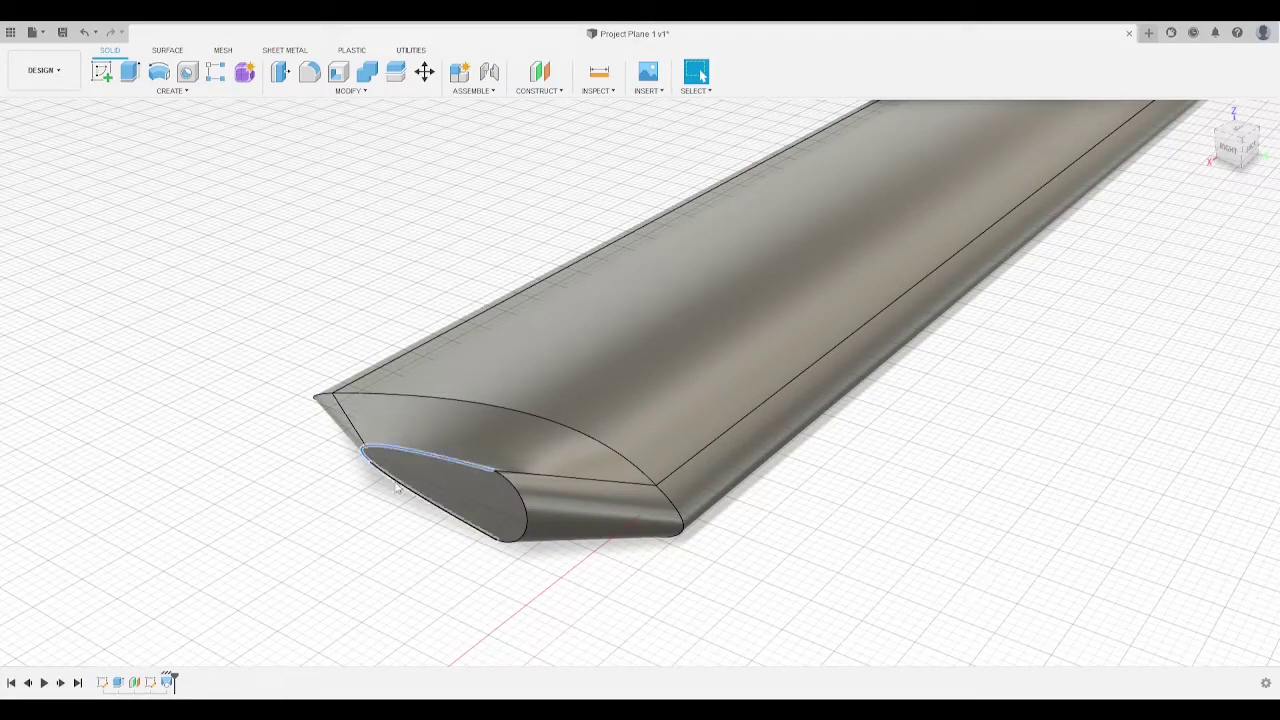
click(528, 515)
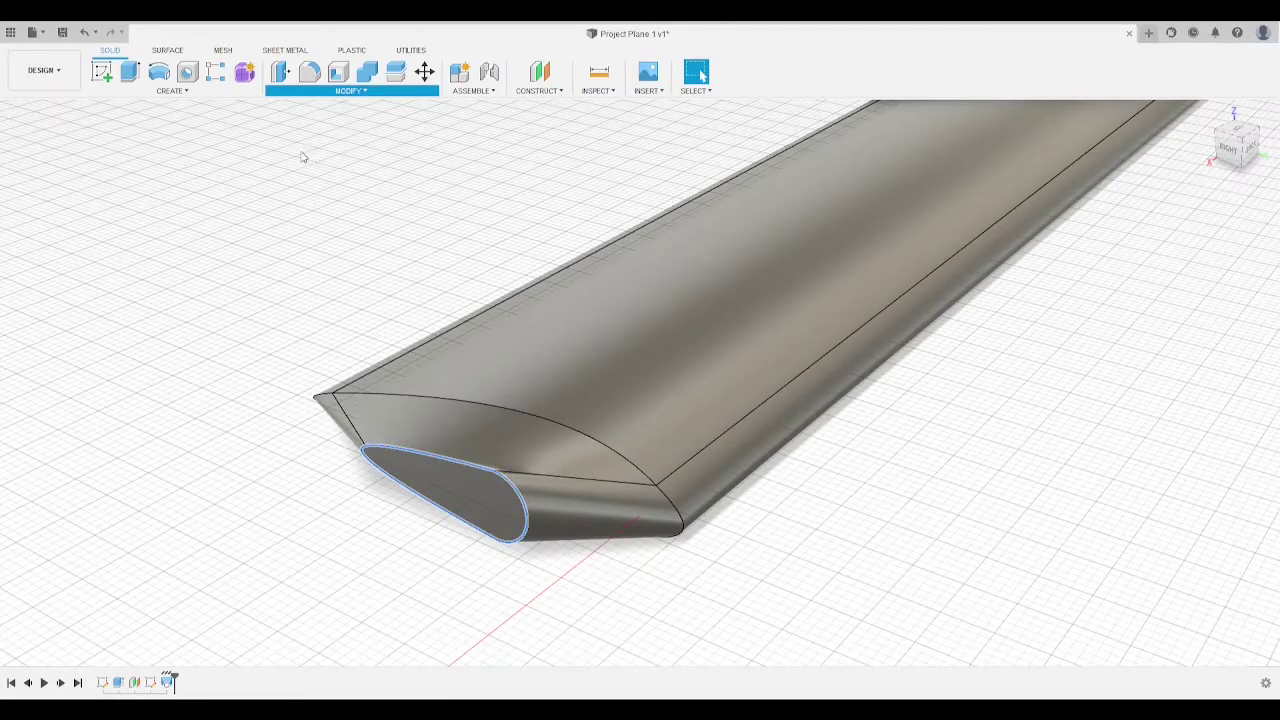
key(f)
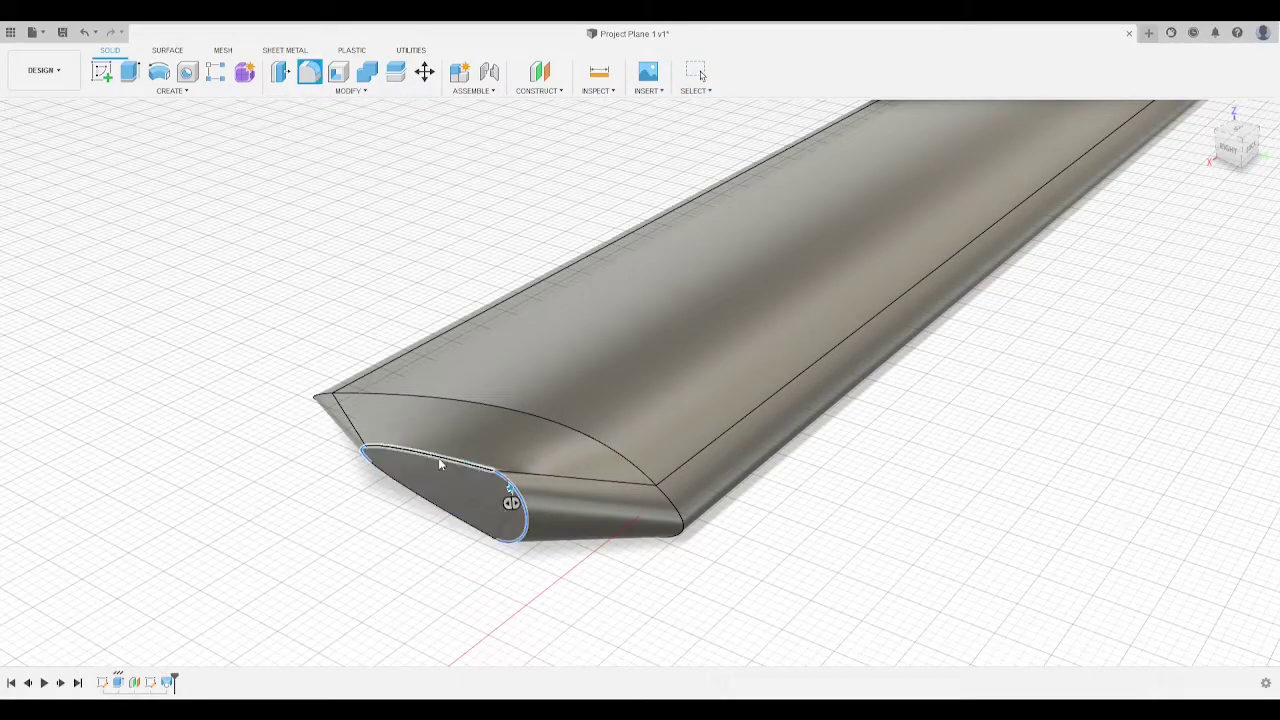
click(509, 496)
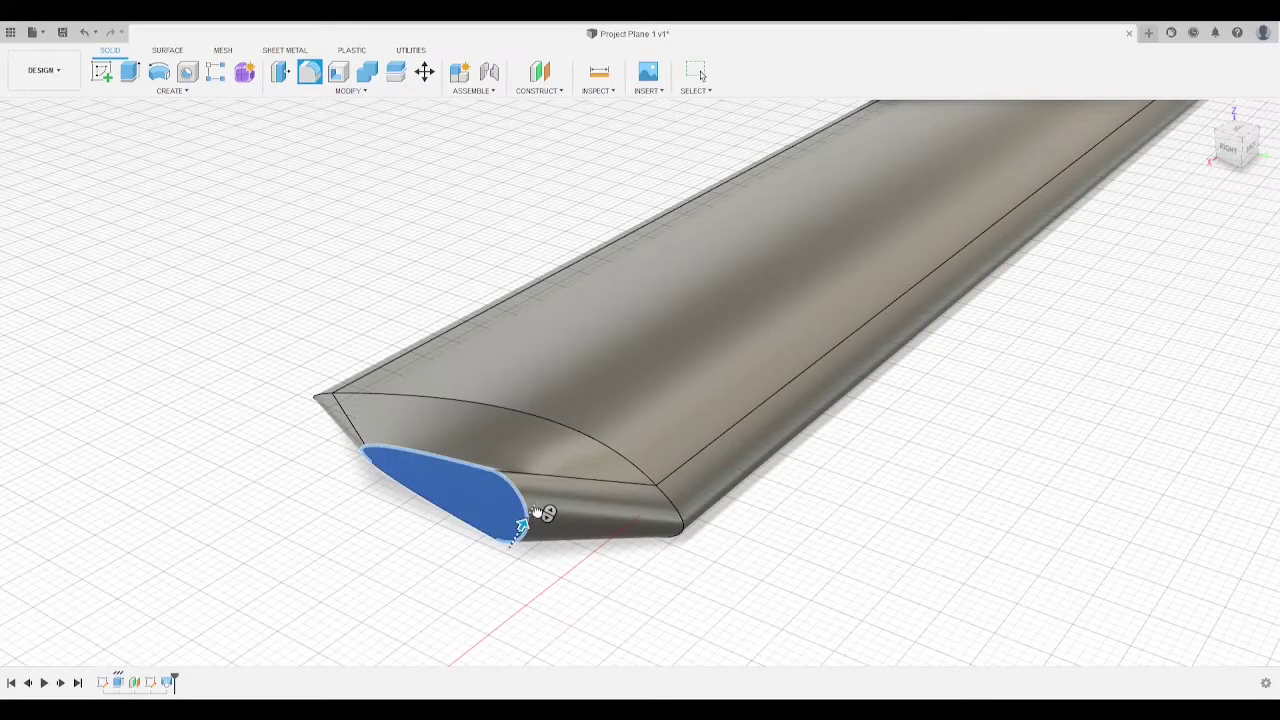
drag(537, 512, 1247, 154)
scroll(1247, 154, up, 5)
key(Escape)
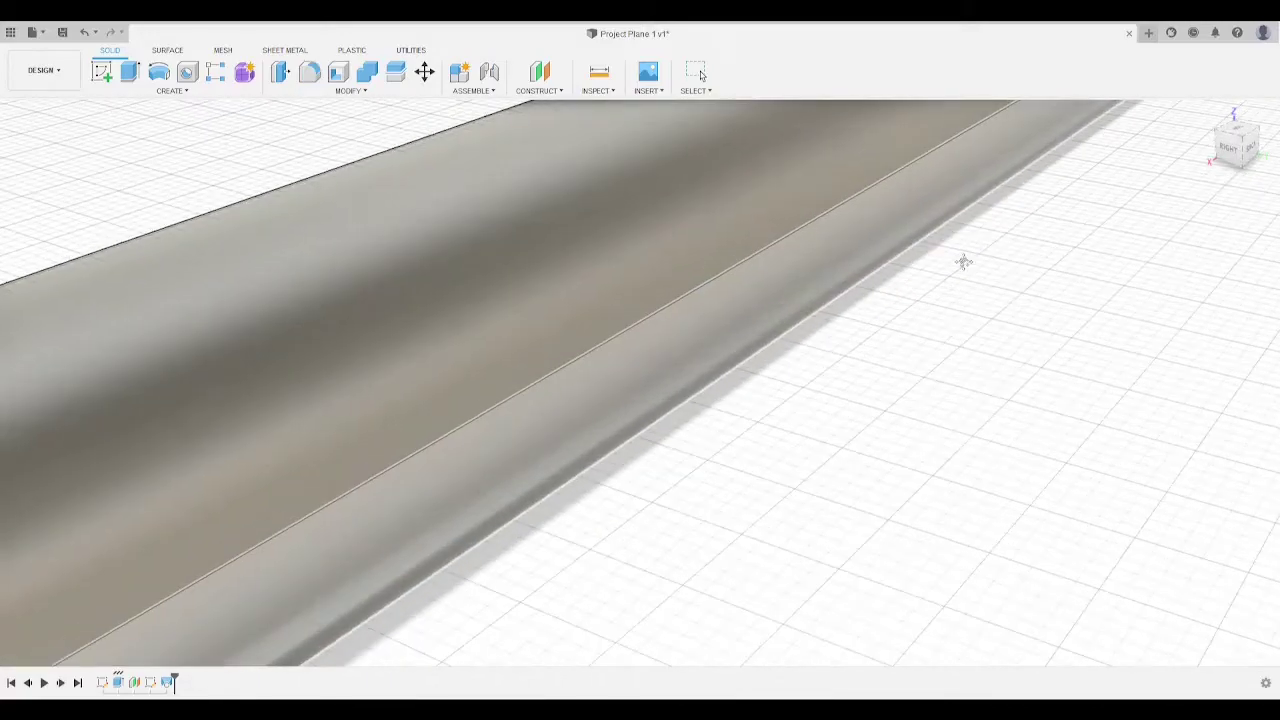
middle_drag(963, 261, 1215, 166)
middle_drag(499, 436, 763, 249)
scroll(763, 249, down, 5)
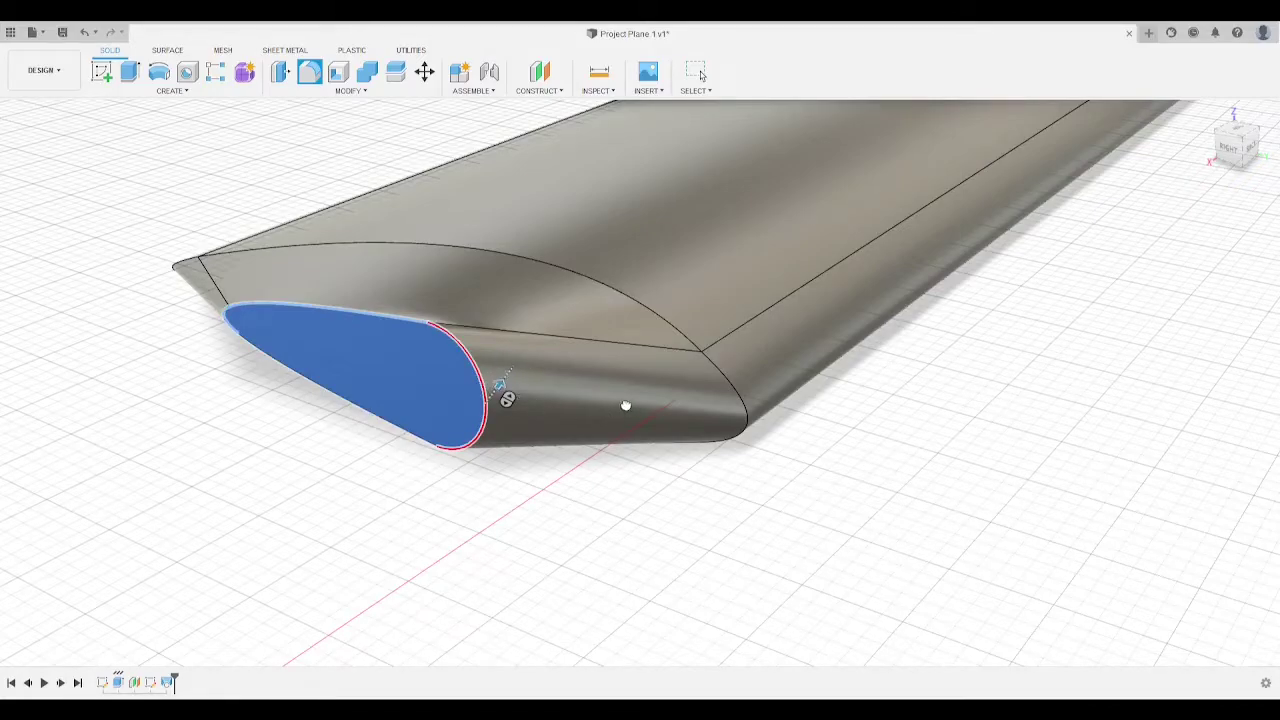
text(1)
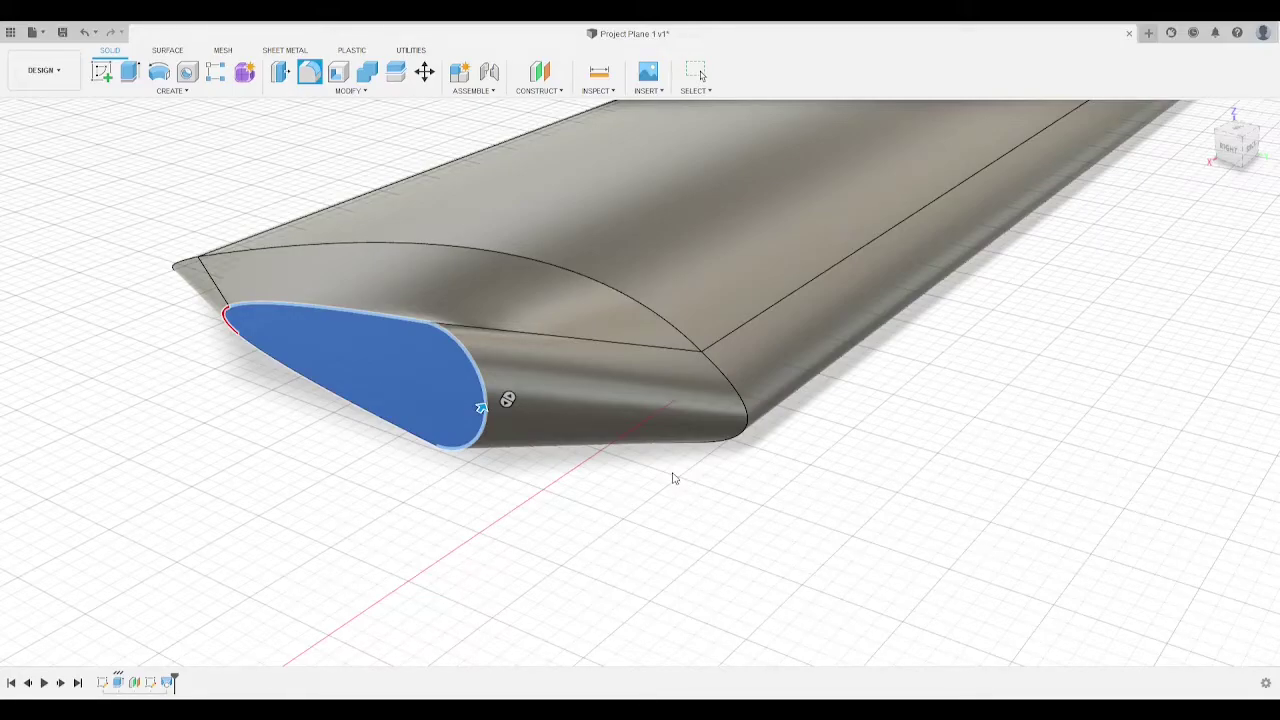
click(1192, 427)
Step: Examine the filleted wing tip from the end, along the leading edge and from above
middle_drag(432, 416, 628, 394)
scroll(626, 393, down, 3)
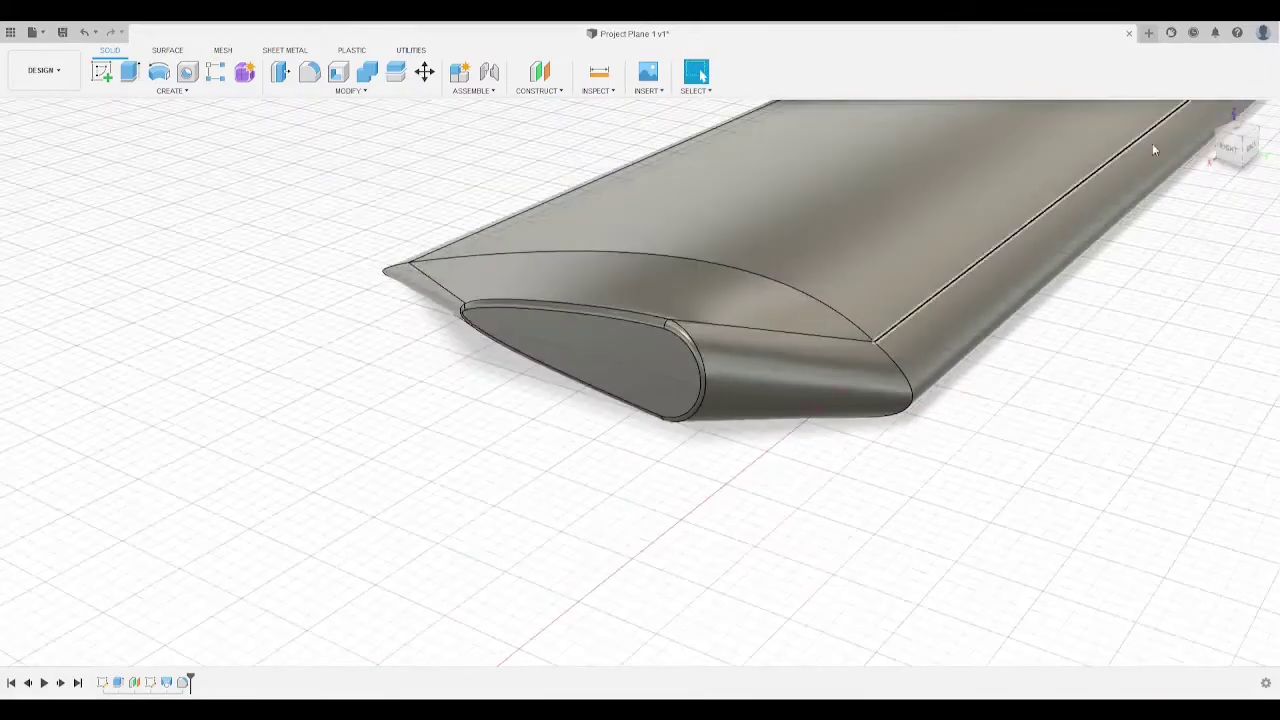
mouse_move(1250, 154)
mouse_down()
mouse_move(1236, 132)
mouse_move(1230, 150)
mouse_up()
scroll(609, 270, down, 5)
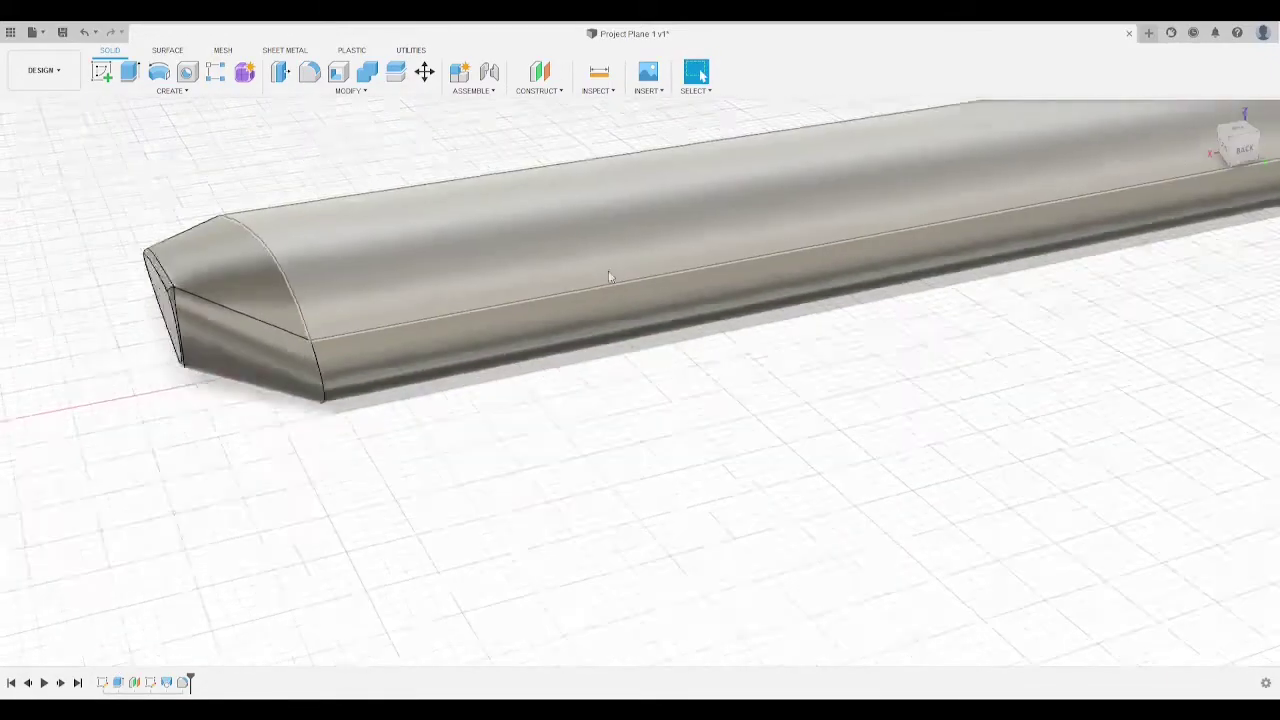
shift+middle_drag(622, 227, 866, 320)
shift+middle_drag(700, 300, 740, 265)
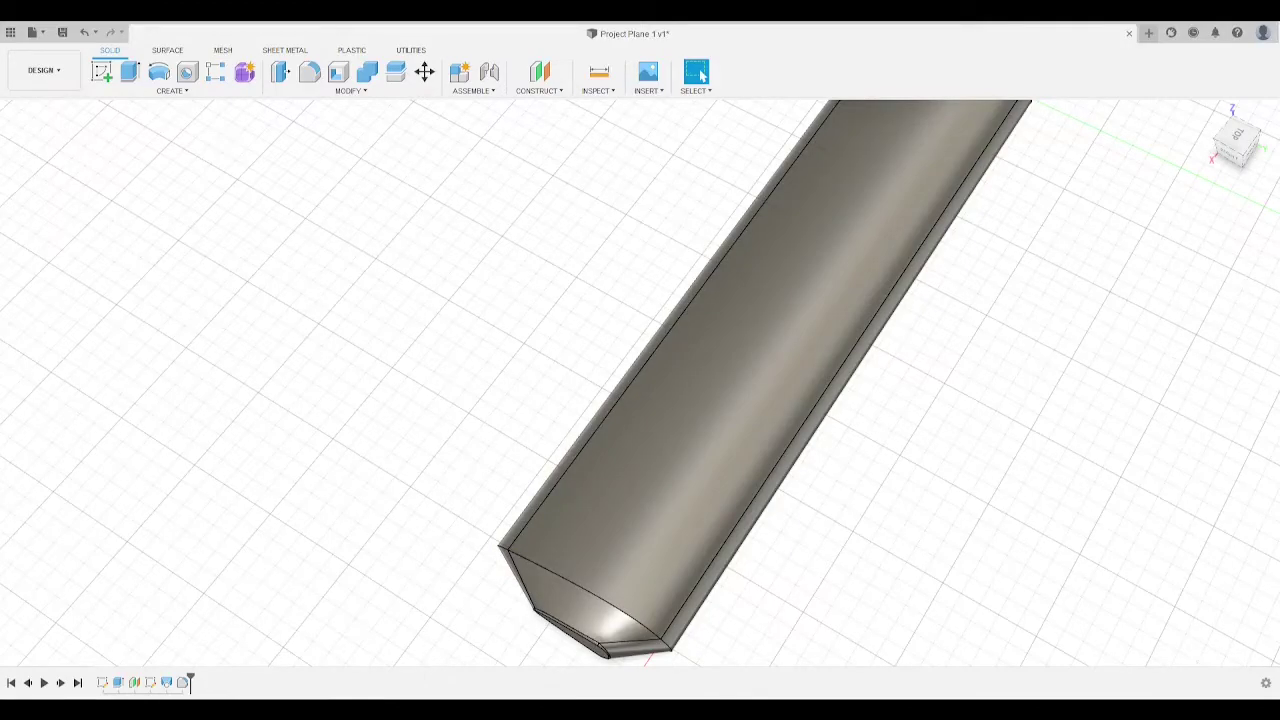
middle_drag(616, 445, 738, 314)
Step: Undo the tip fillet, the loft and the teardrop profile, back to the empty sketch on the offset plane
key(ctrl+z)
key(ctrl+z)
key(ctrl+z)
key(ctrl+z)
key(ctrl+z)
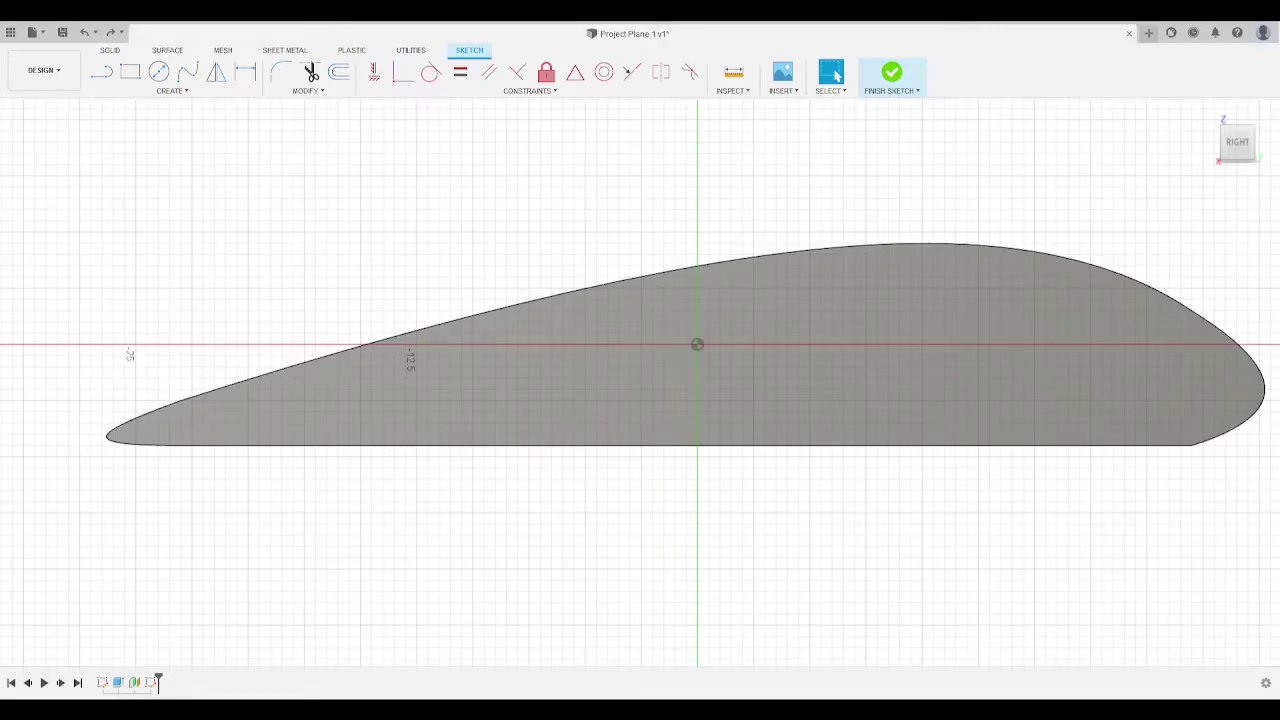
Step: Draw a line across the airfoil from the trailing-edge tip to the nose and finish the sketch
scroll(450, 280, down, 3)
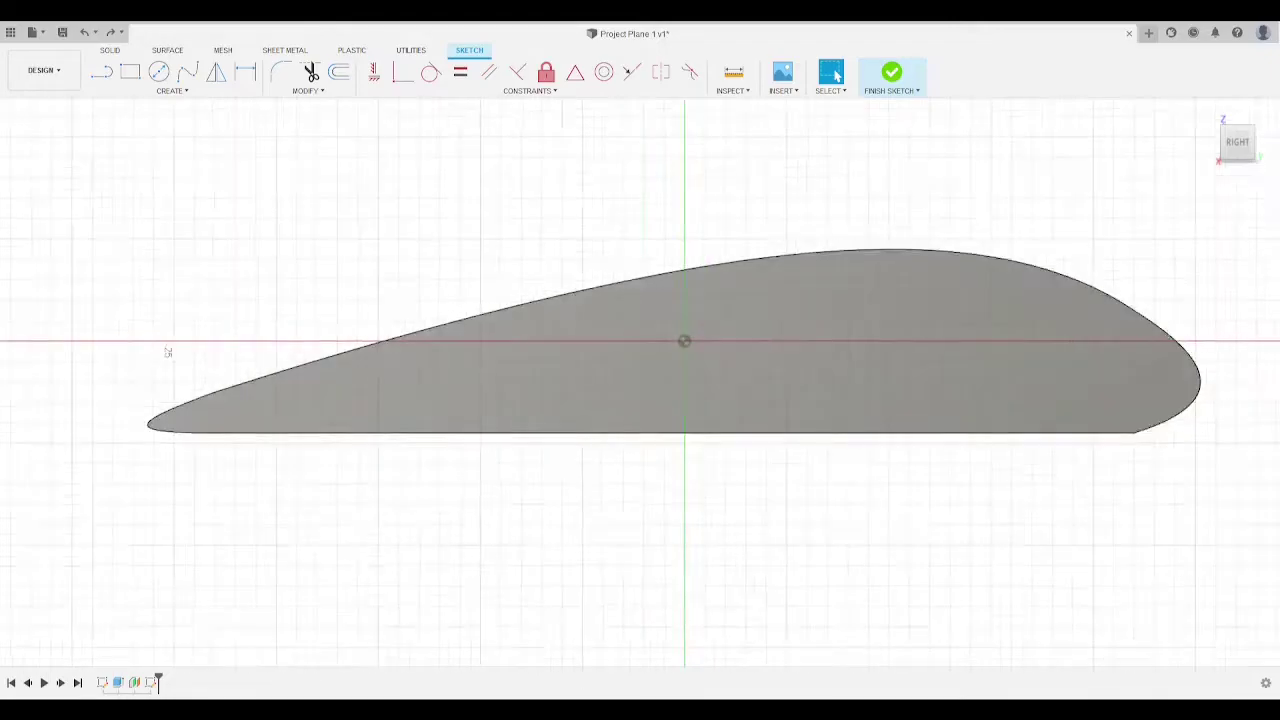
key(l)
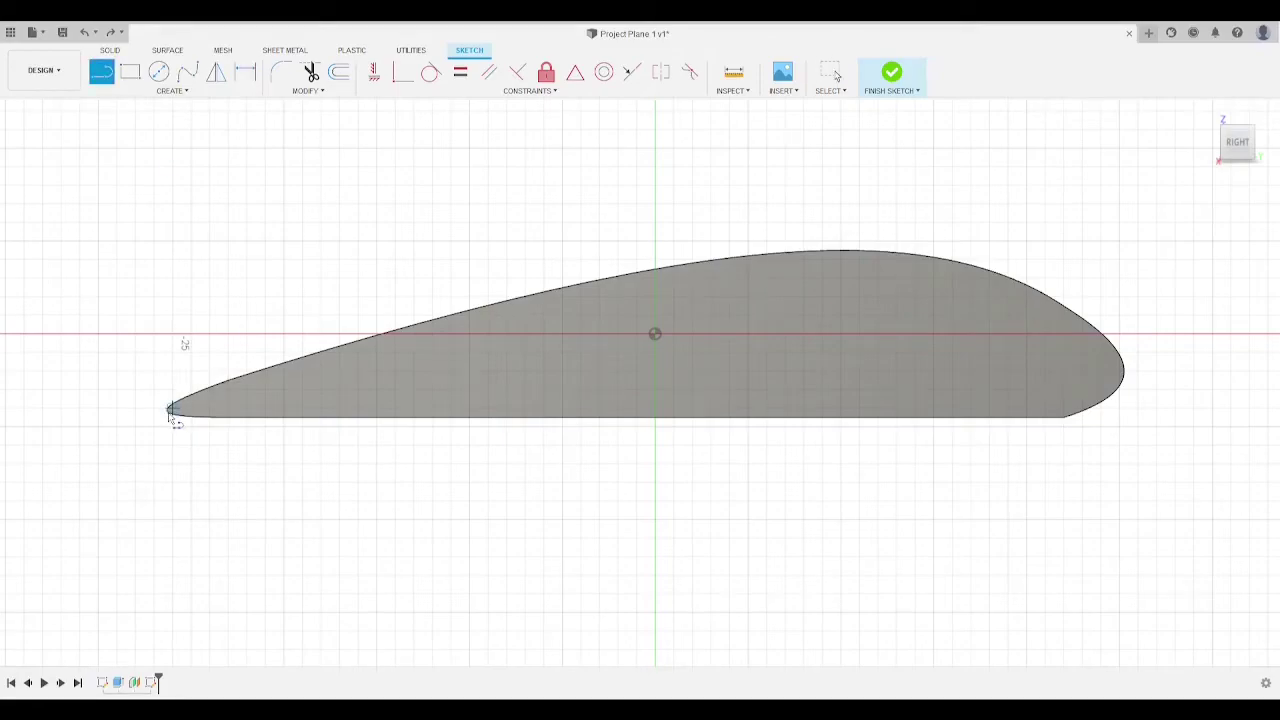
click(170, 410)
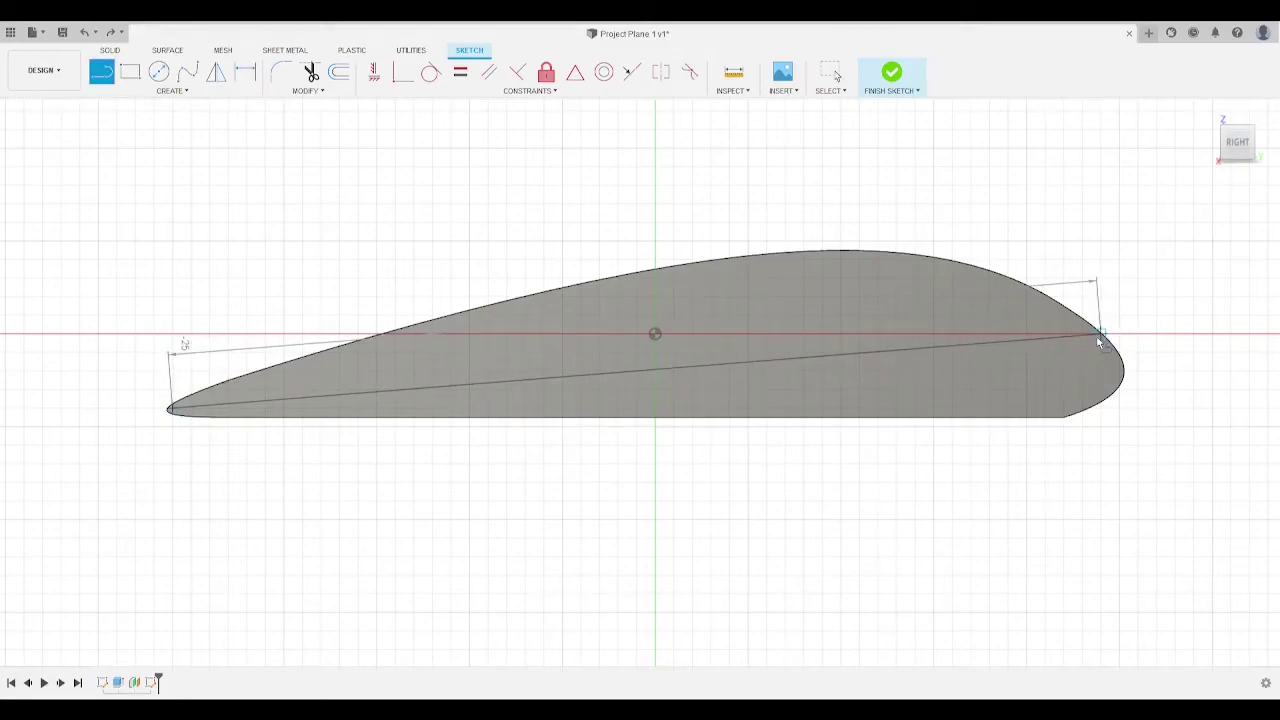
click(1118, 371)
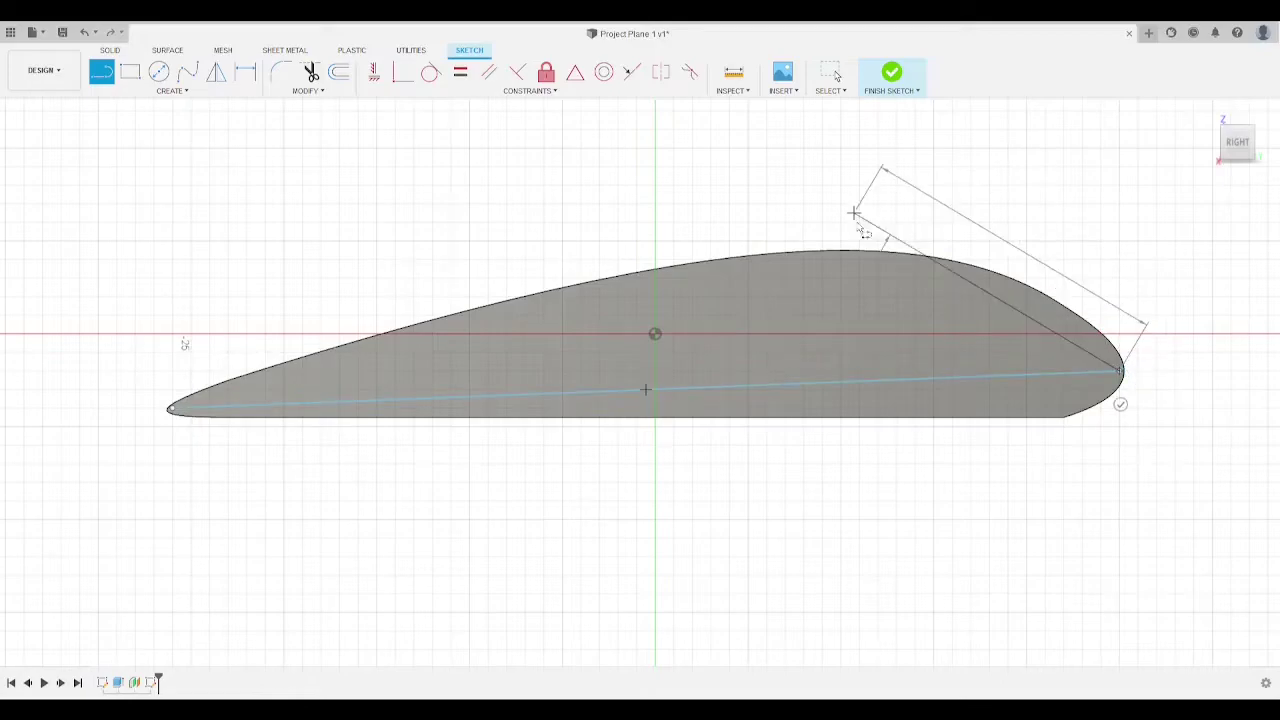
click(893, 78)
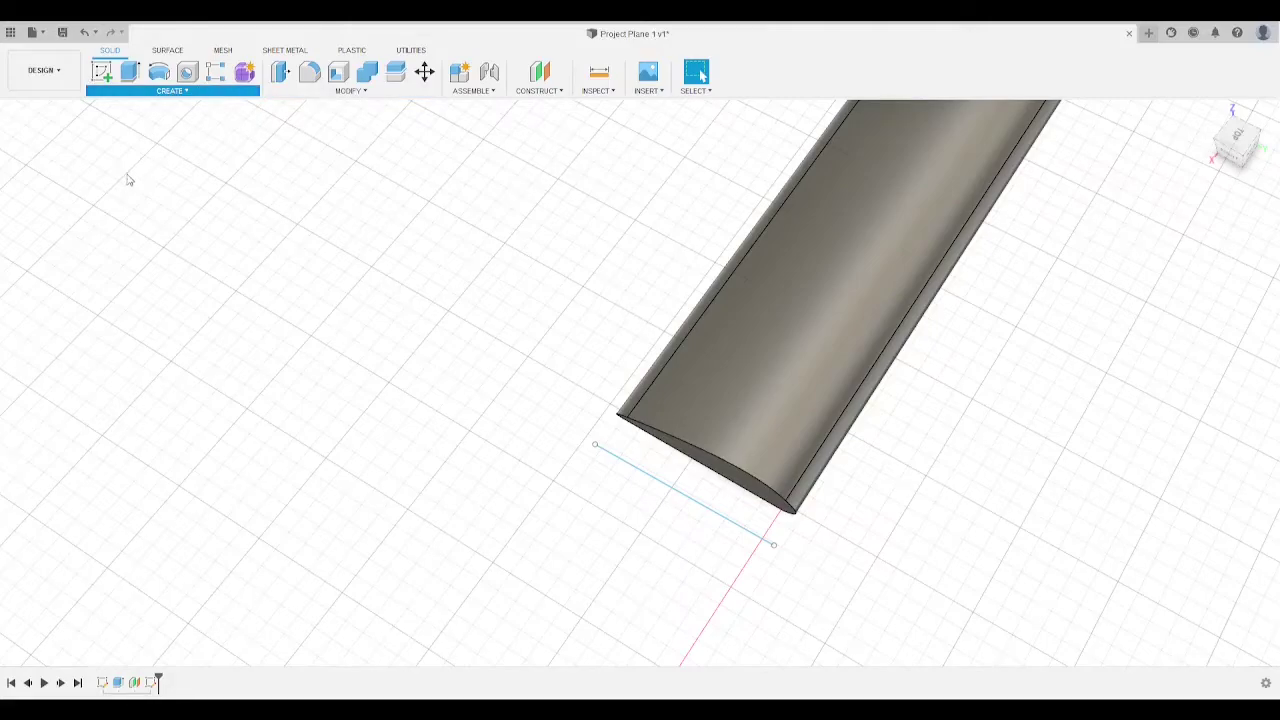
Step: Start a loft with the wing's end face as its first profile
click(709, 498)
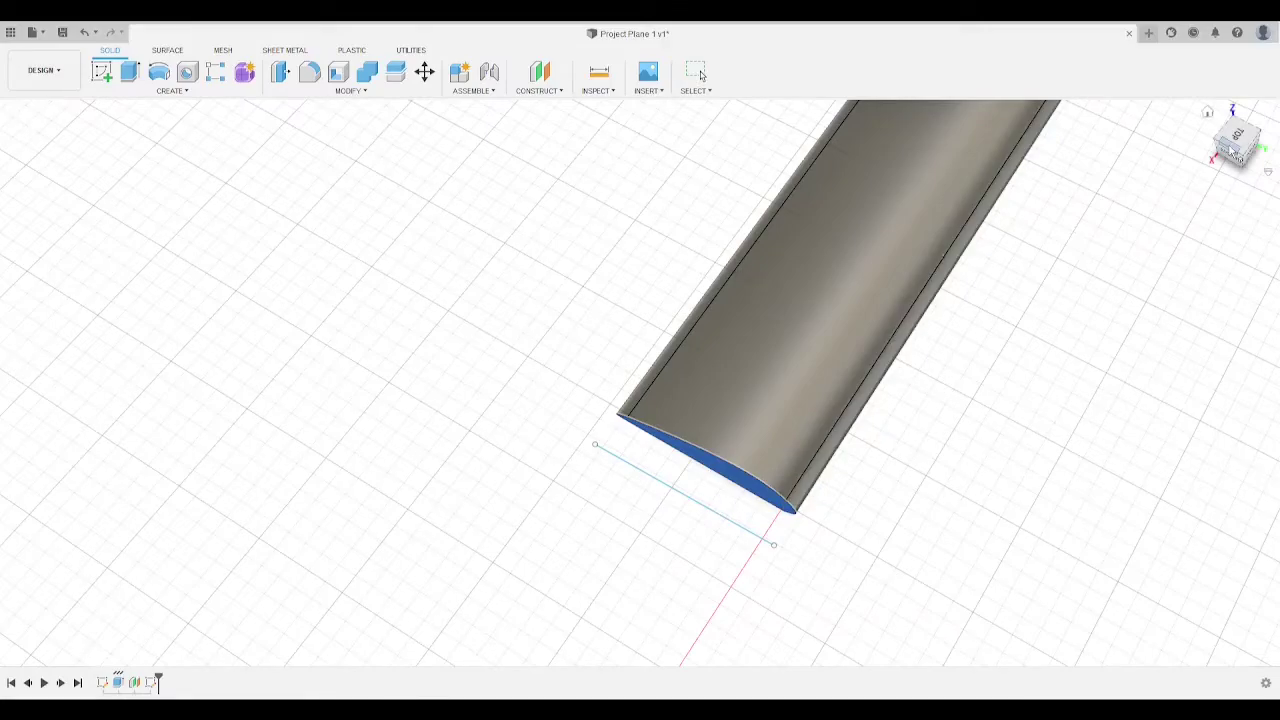
Step: Cancel the pending loft that starts from the wing's end face
shift+middle_drag(803, 470, 810, 266)
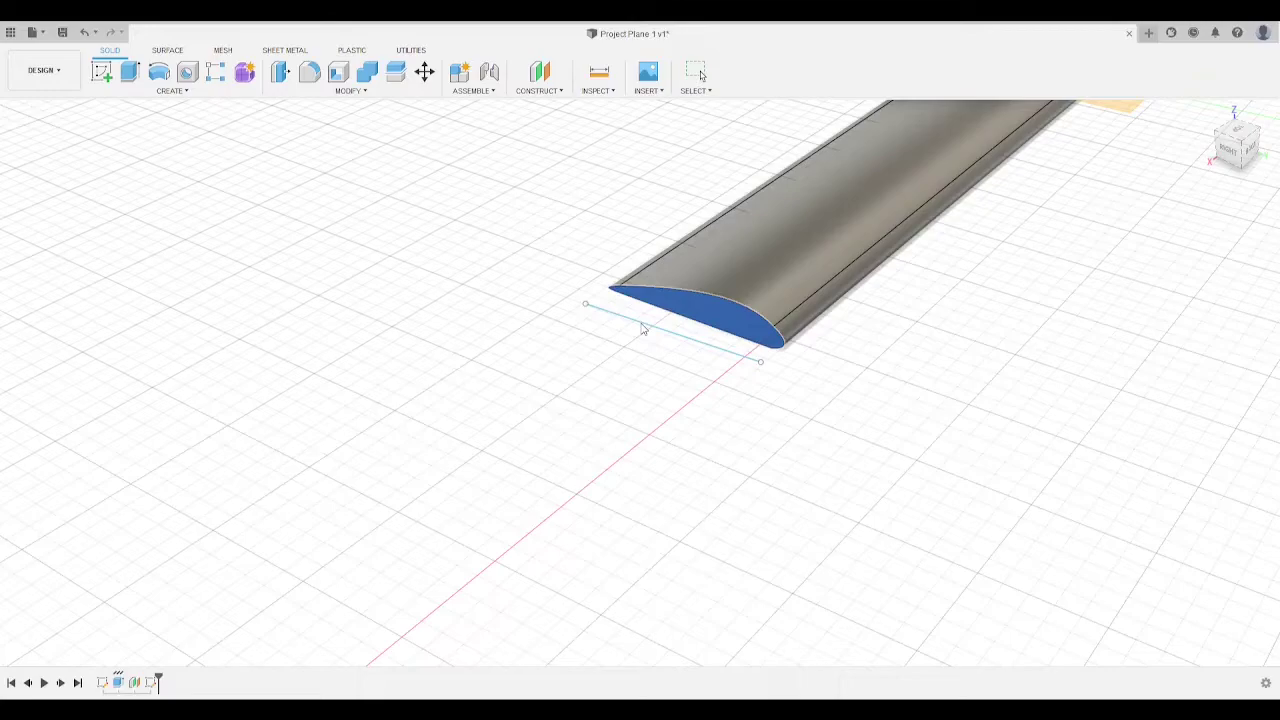
scroll(643, 329, up, 8)
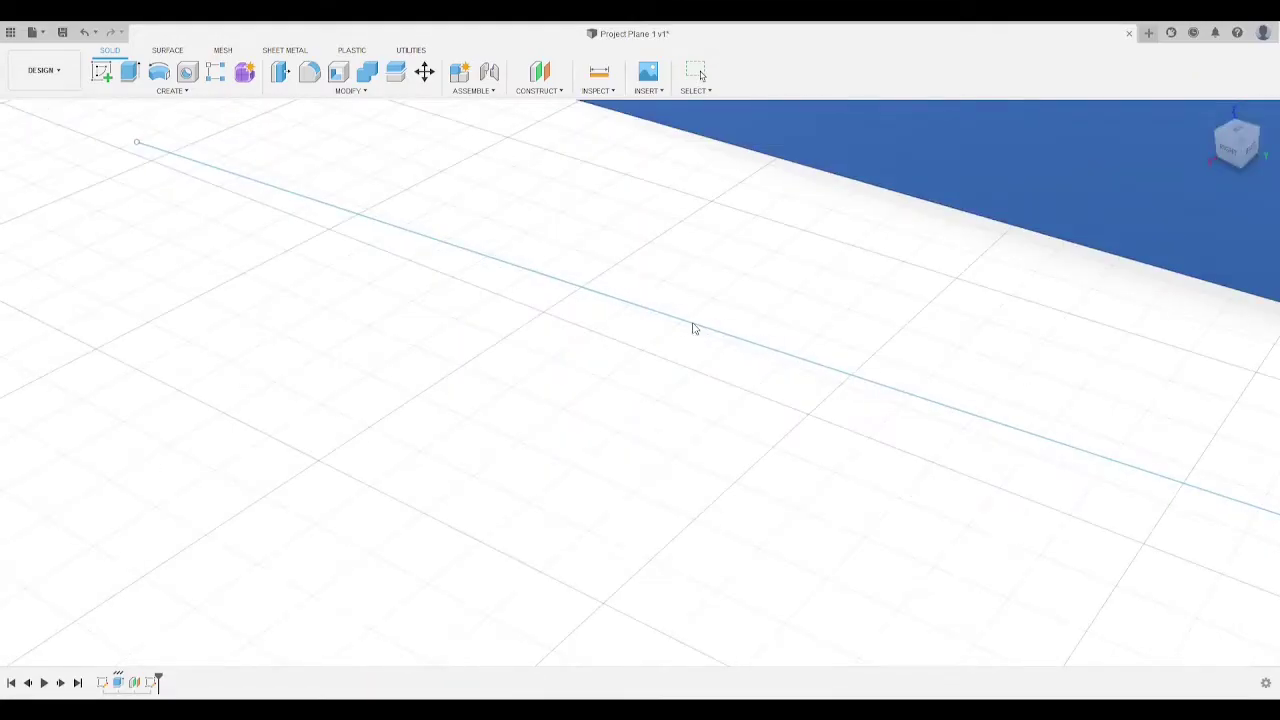
key(Escape)
scroll(880, 434, down, 3)
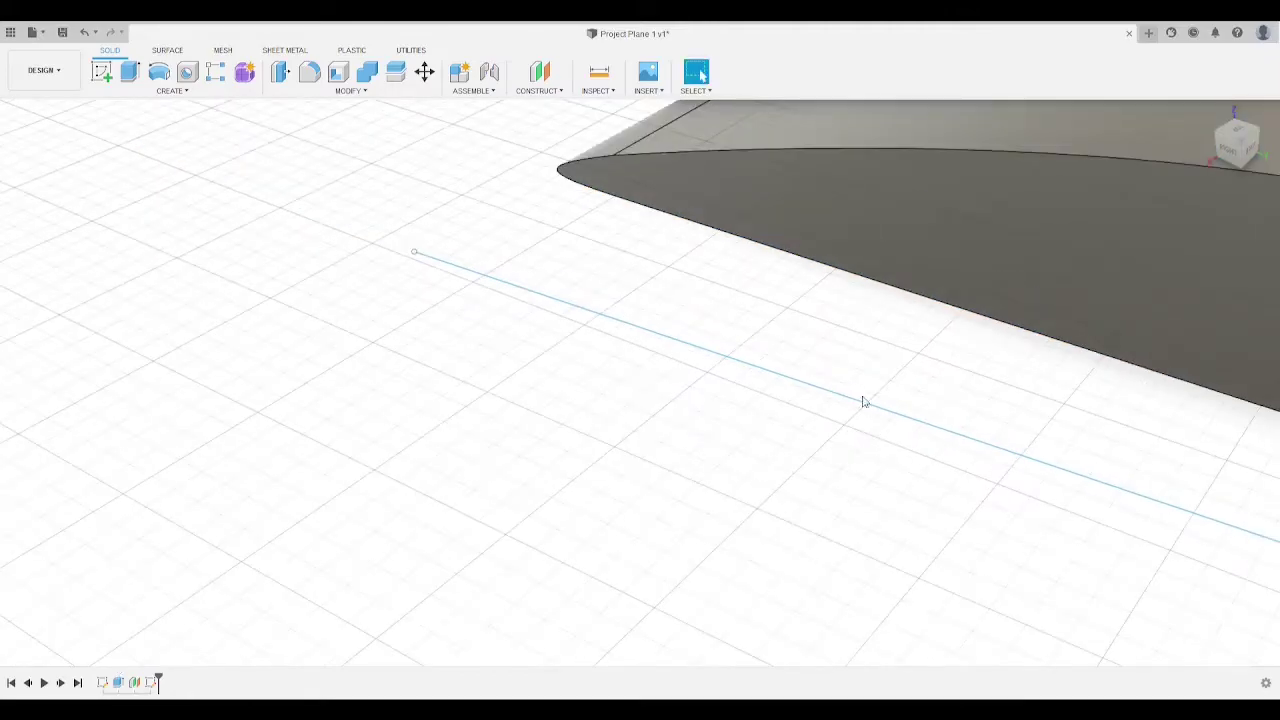
Step: Reopen the sketch on the plane beyond the wing's end and delete its sloped line
double_click(865, 402)
middle_drag(270, 375, 539, 379)
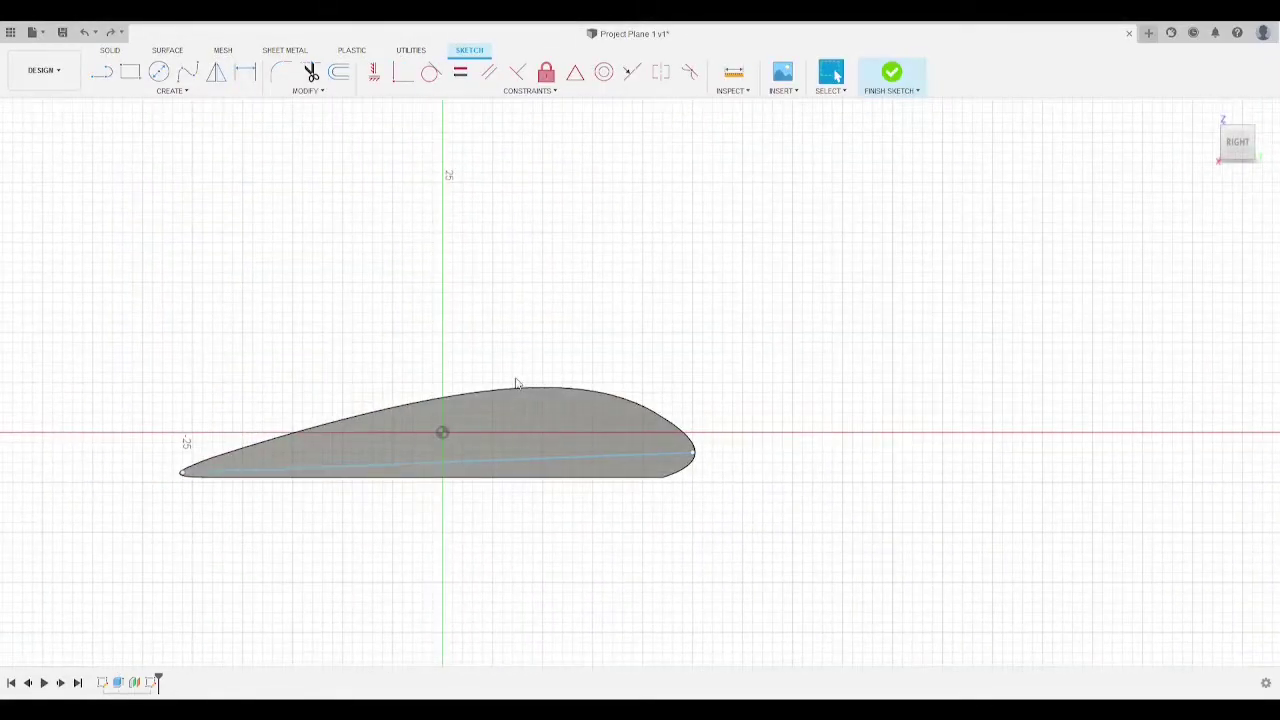
scroll(407, 384, up, 4)
mouse_move(271, 386)
middle_down()
mouse_move(394, 357)
mouse_move(534, 257)
middle_up()
scroll(533, 330, down, 2)
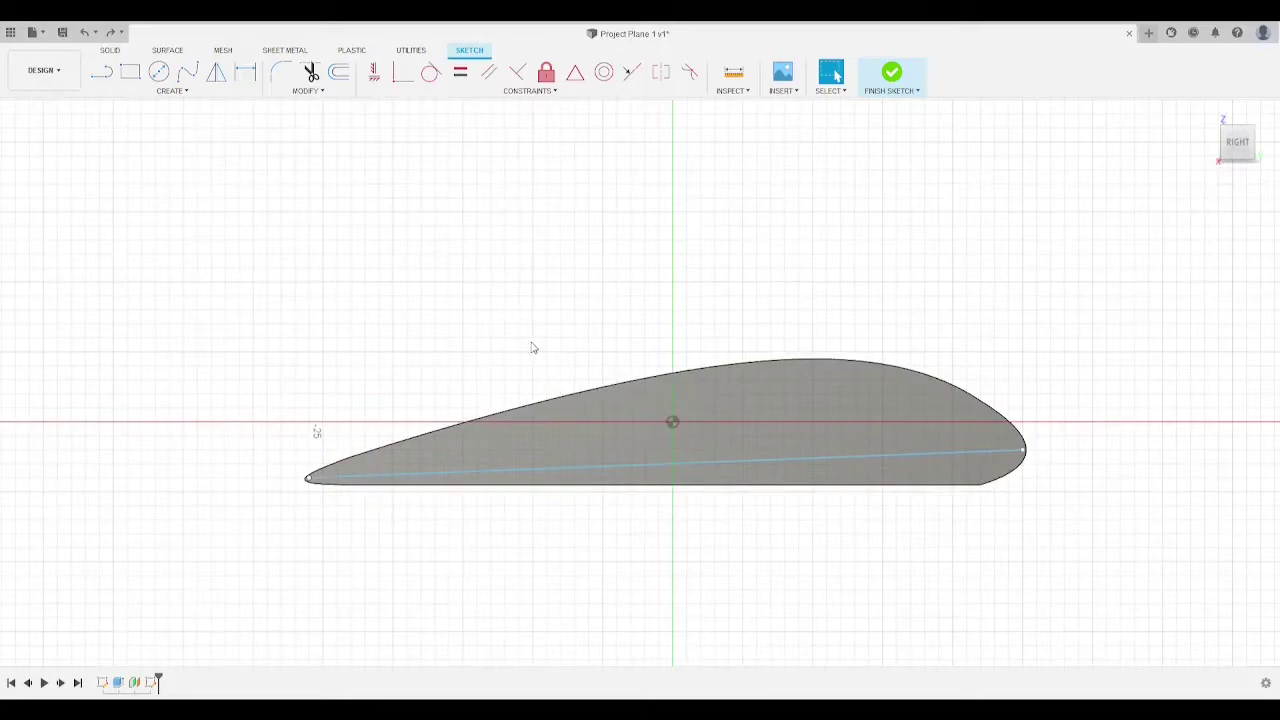
scroll(532, 347, up, 2)
mouse_move(626, 404)
middle_down()
mouse_move(506, 357)
mouse_move(489, 363)
middle_up()
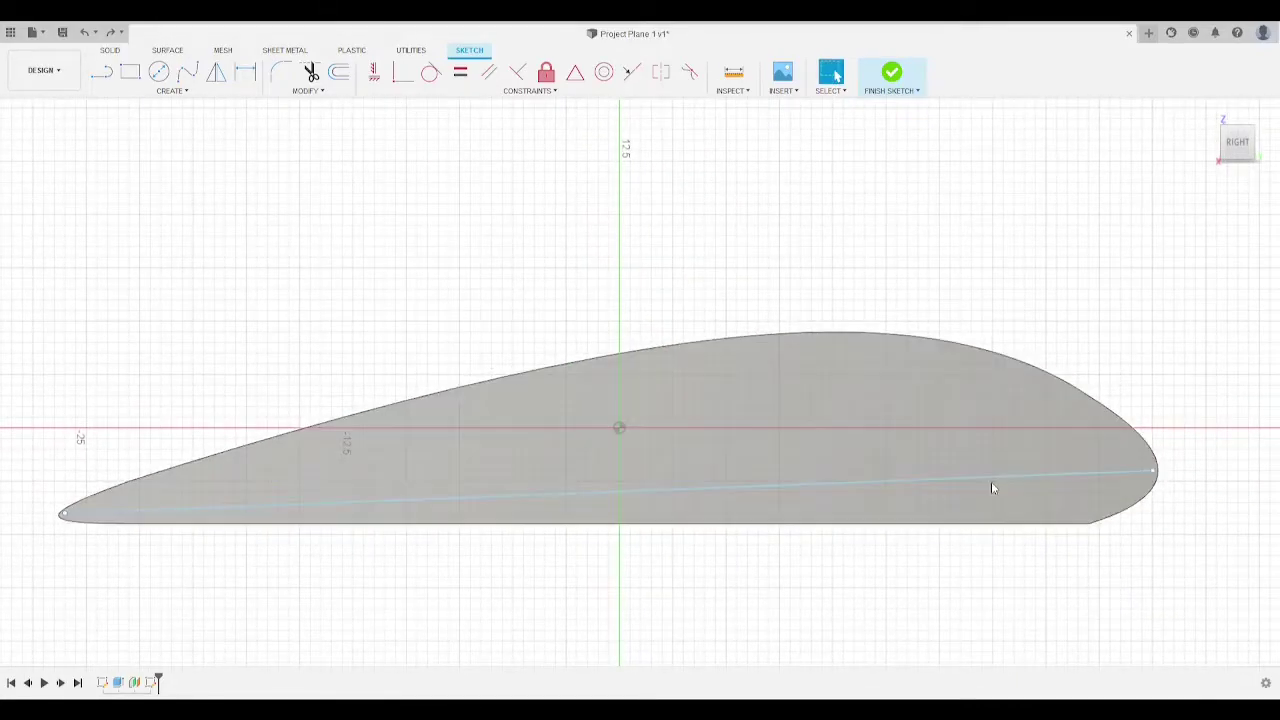
click(988, 478)
key(Delete)
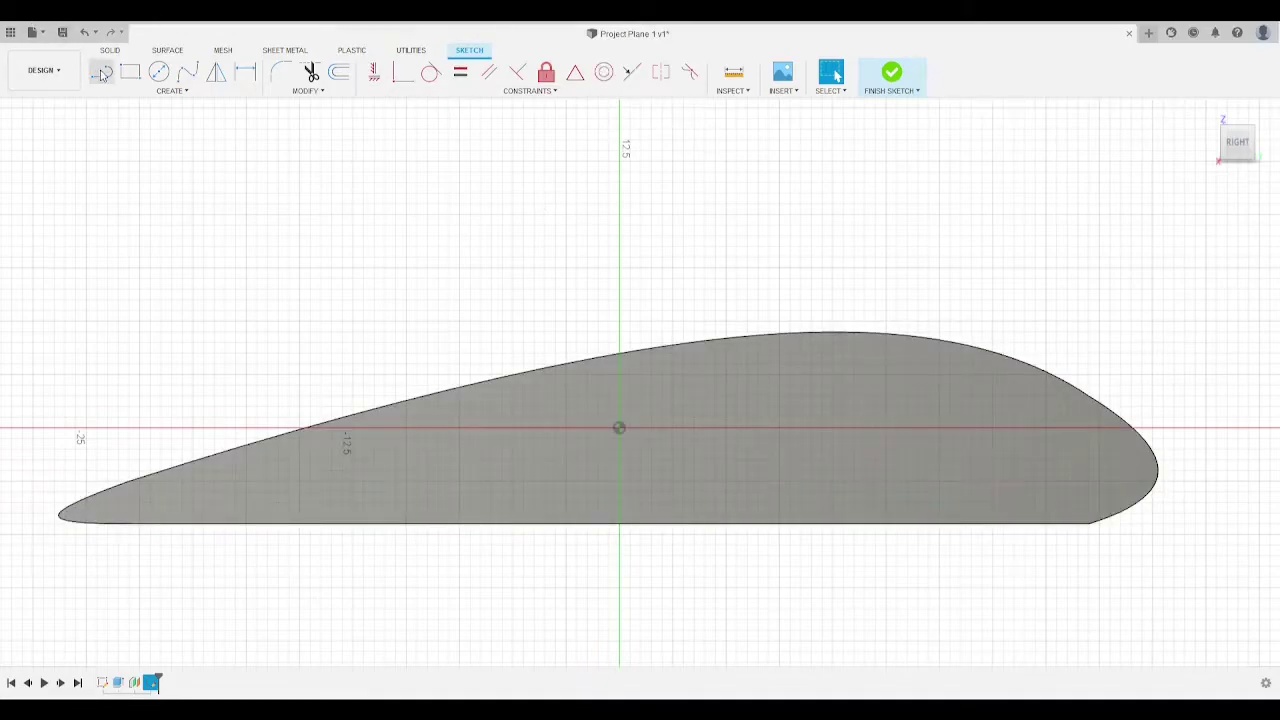
Step: Draw a line from the airfoil's trailing-edge tip to a point on the horizontal axis short of the rounded leading edge
click(103, 73)
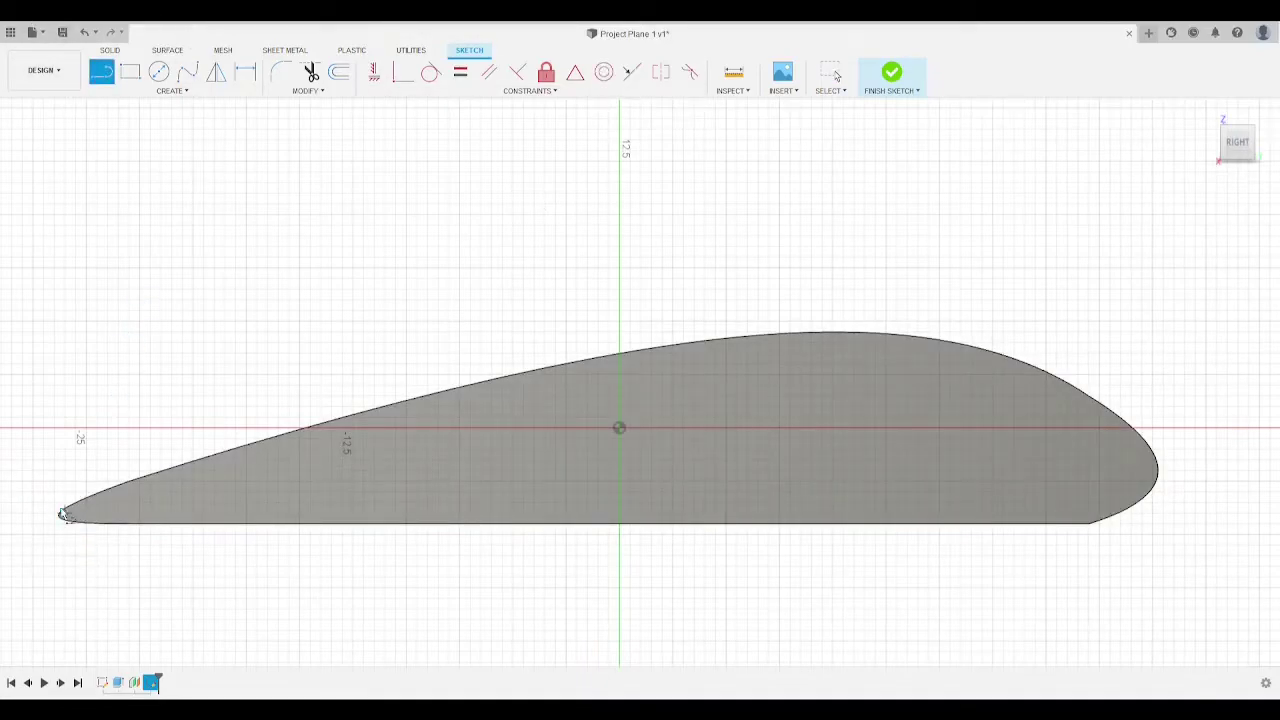
scroll(55, 515, up, 5)
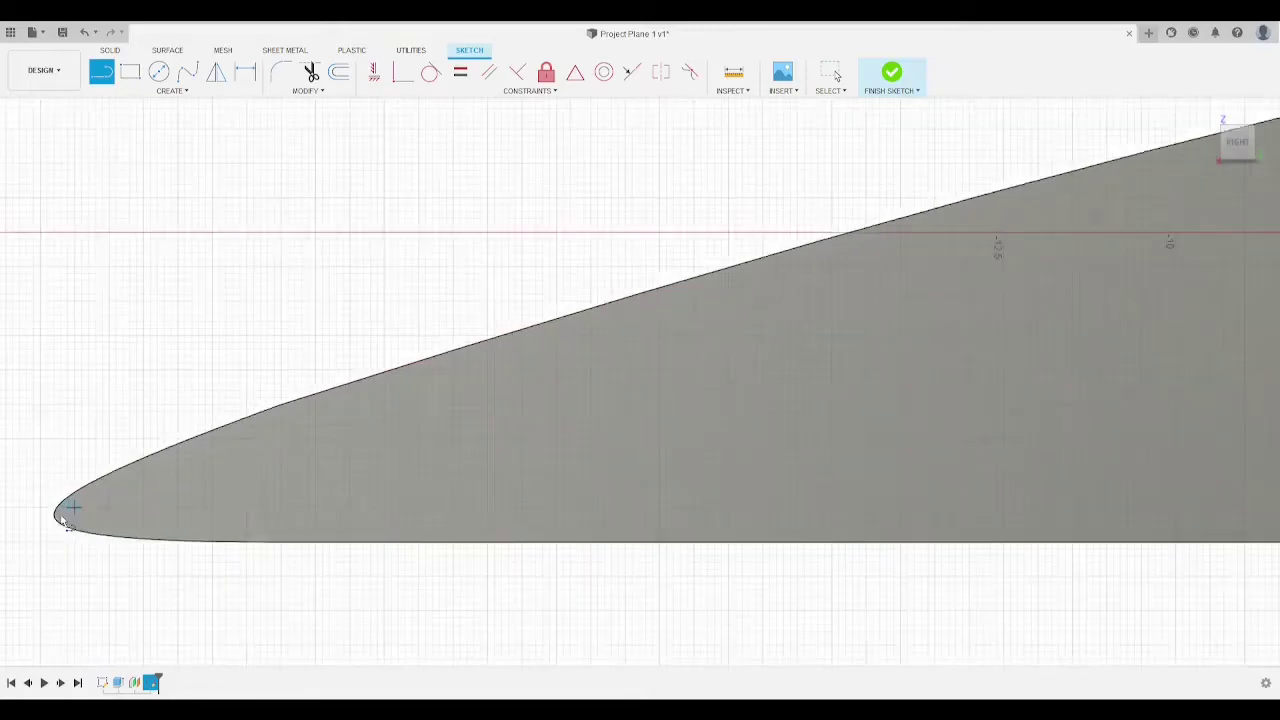
click(48, 515)
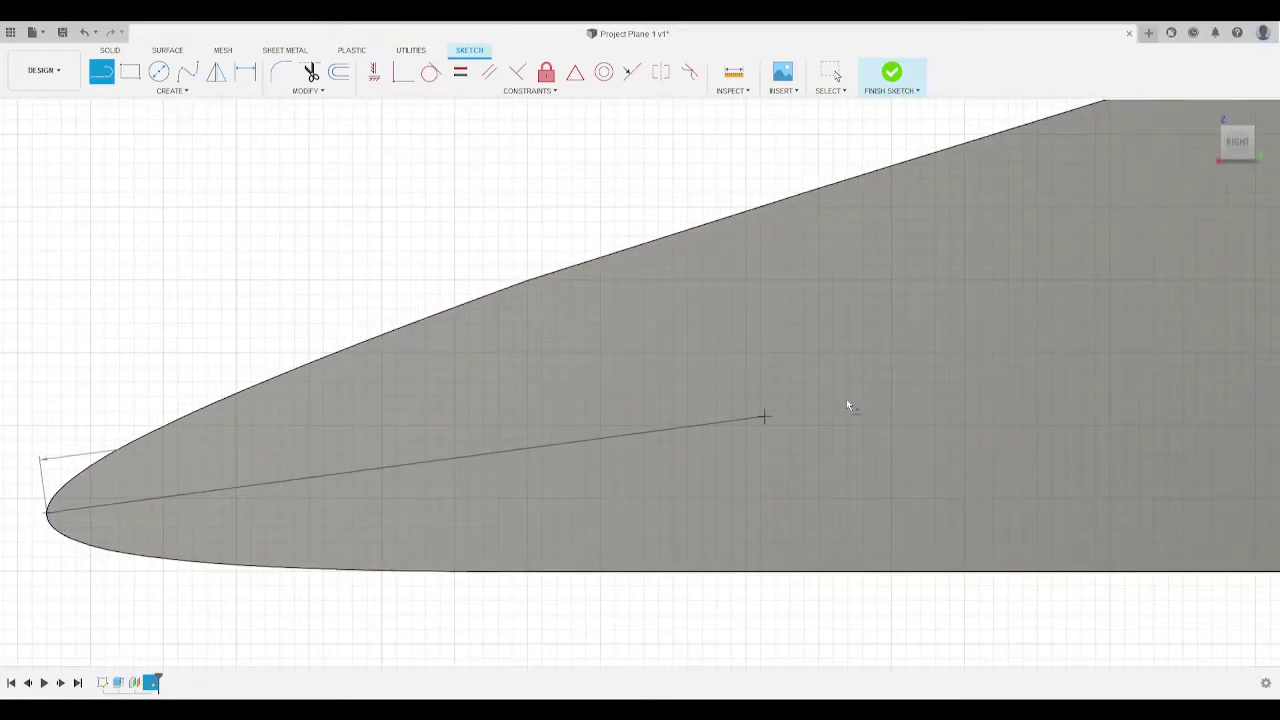
scroll(849, 403, down, 5)
middle_drag(970, 368, 300, 403)
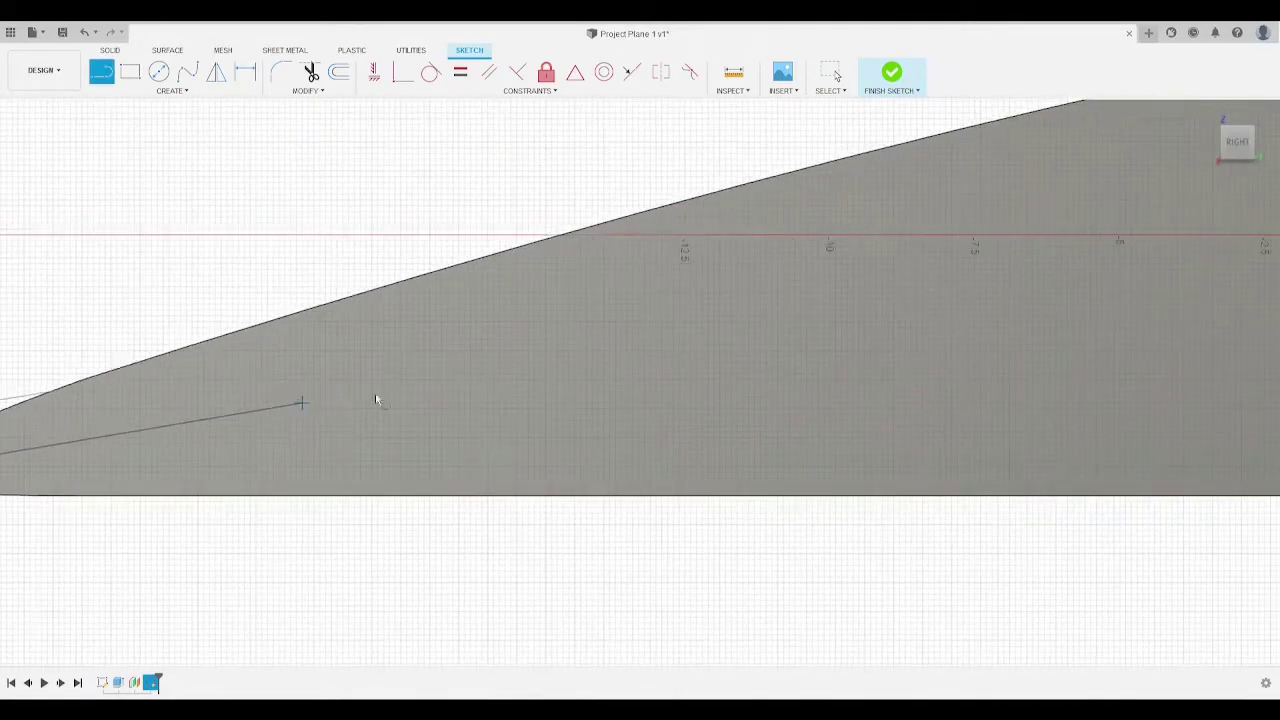
scroll(735, 378, down, 3)
middle_drag(1035, 363, 606, 389)
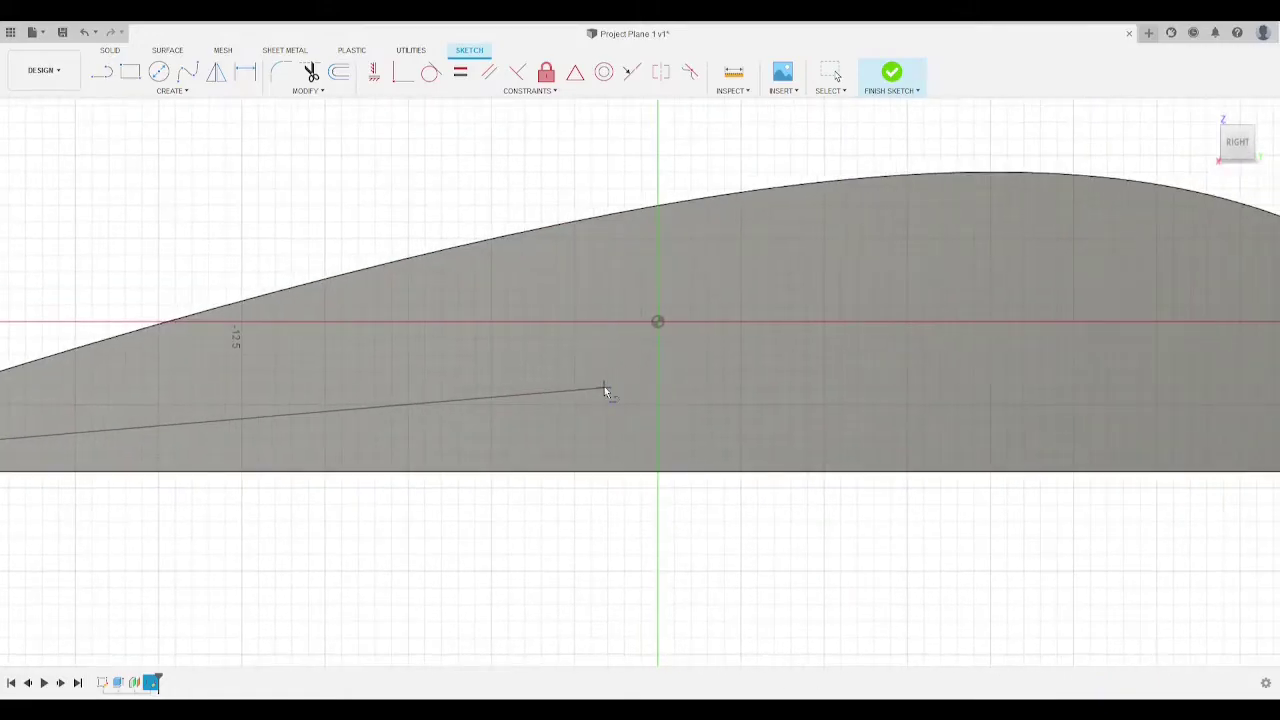
scroll(1131, 352, down, 4)
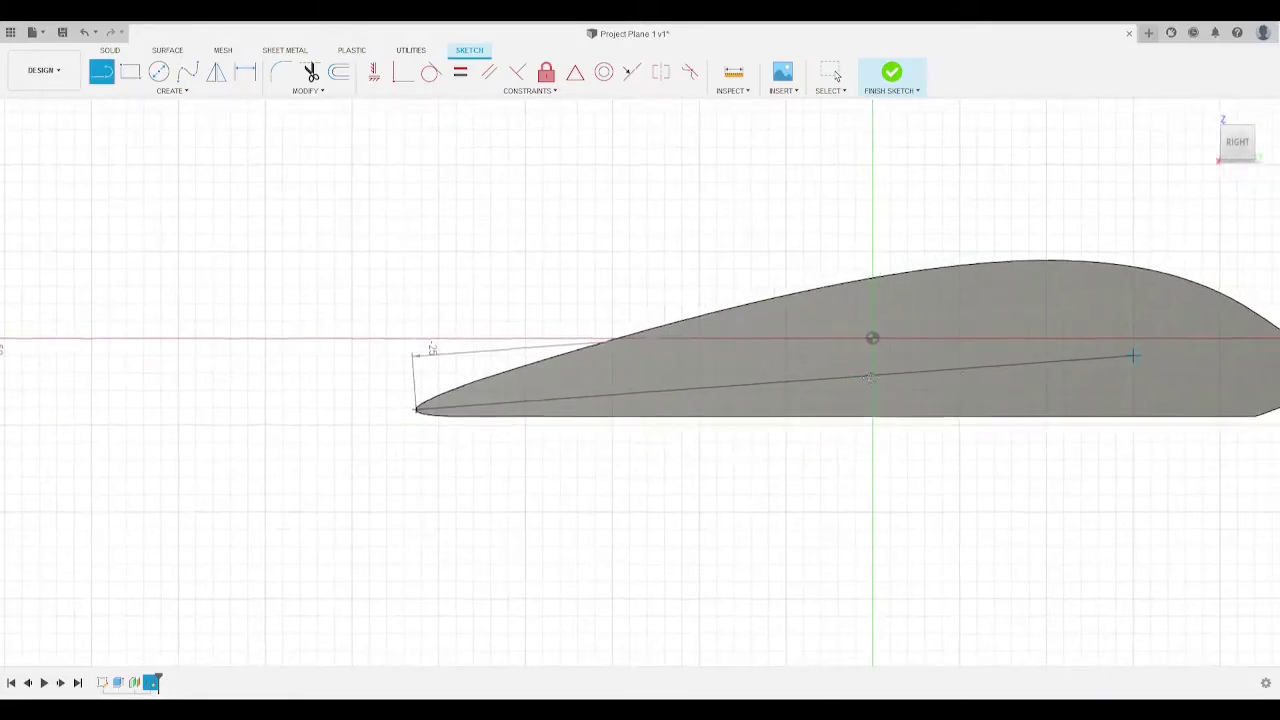
middle_drag(1131, 354, 903, 368)
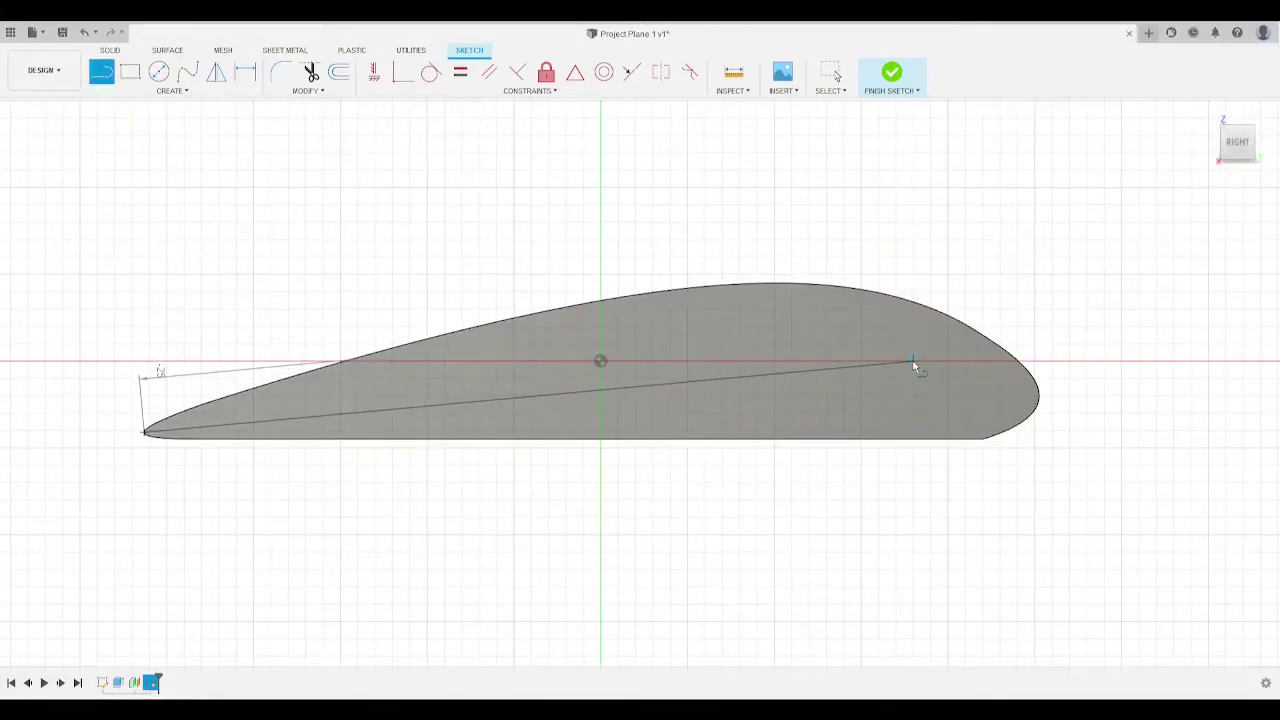
click(912, 362)
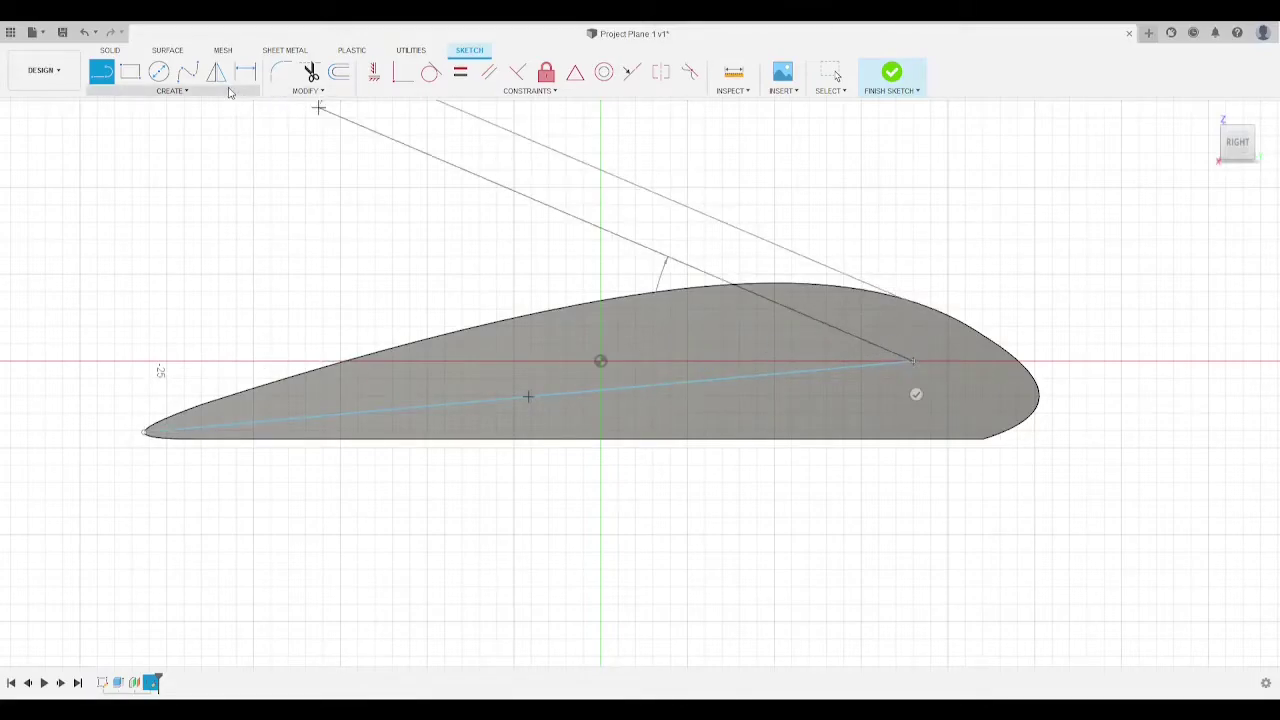
key(Escape)
Step: Draw a fit point spline from the line's front endpoint through the origin to the trailing-edge tip, and finish the sketch
click(187, 72)
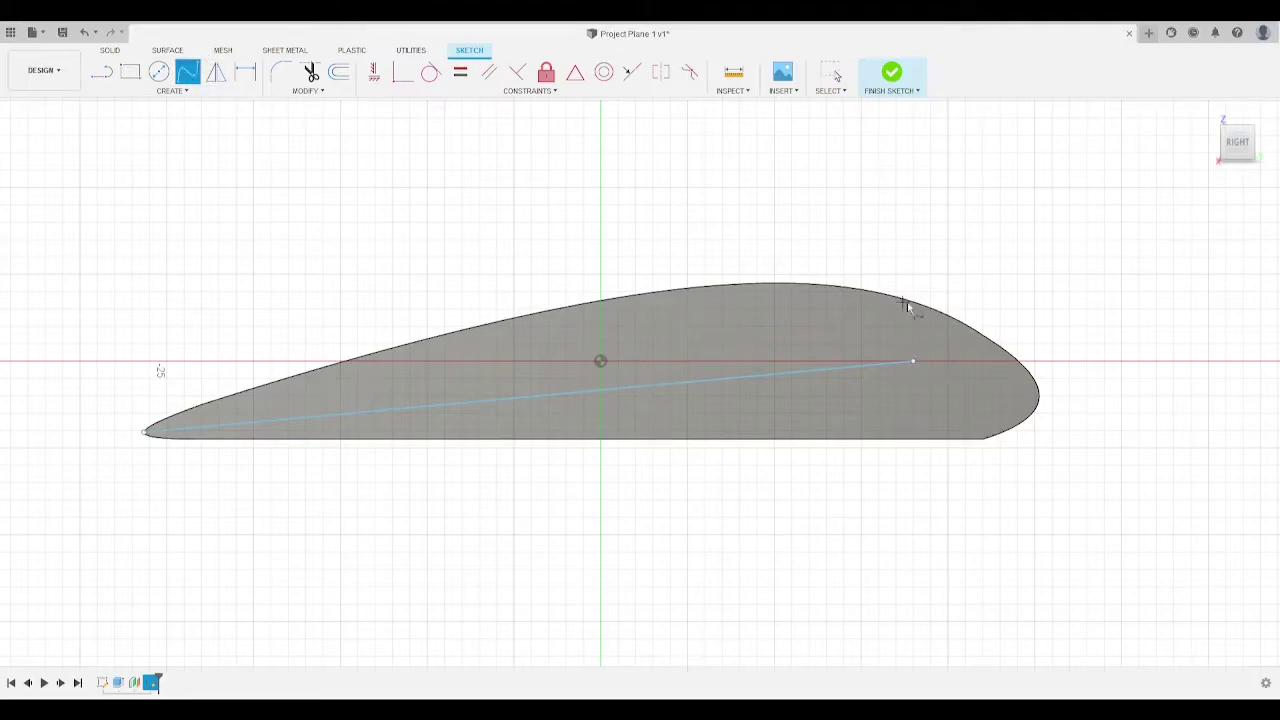
click(910, 360)
click(600, 361)
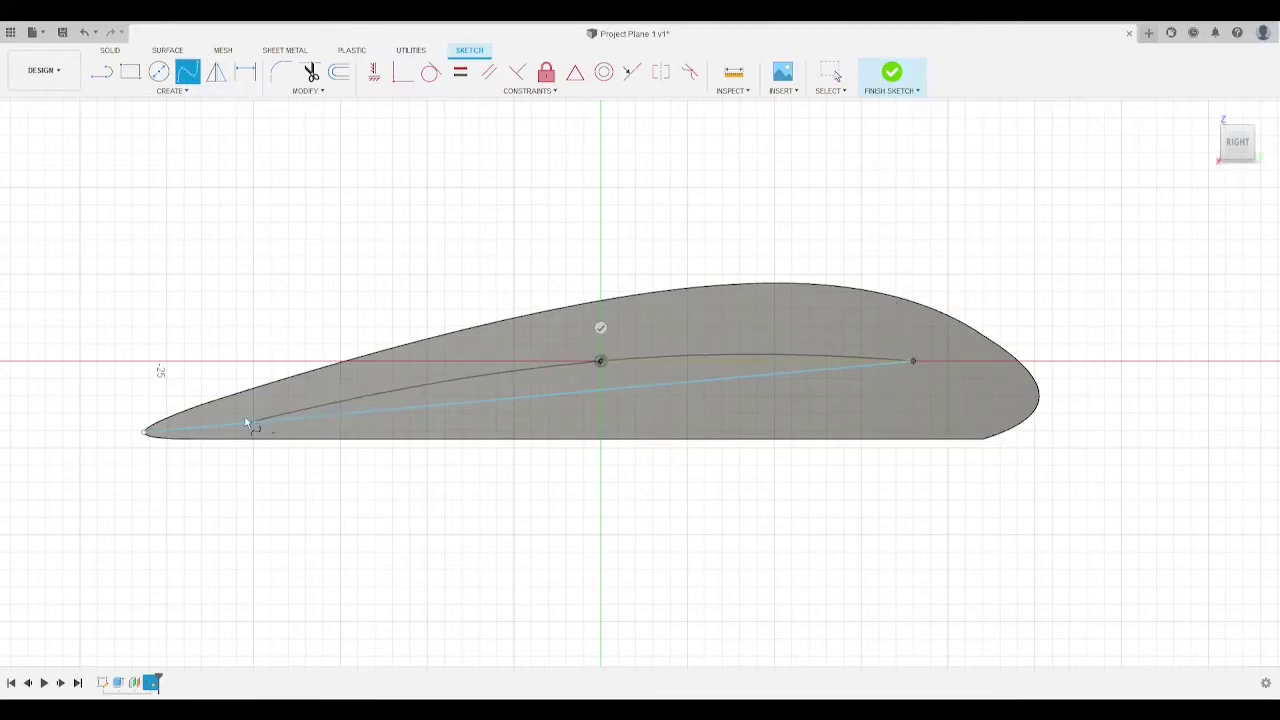
click(147, 432)
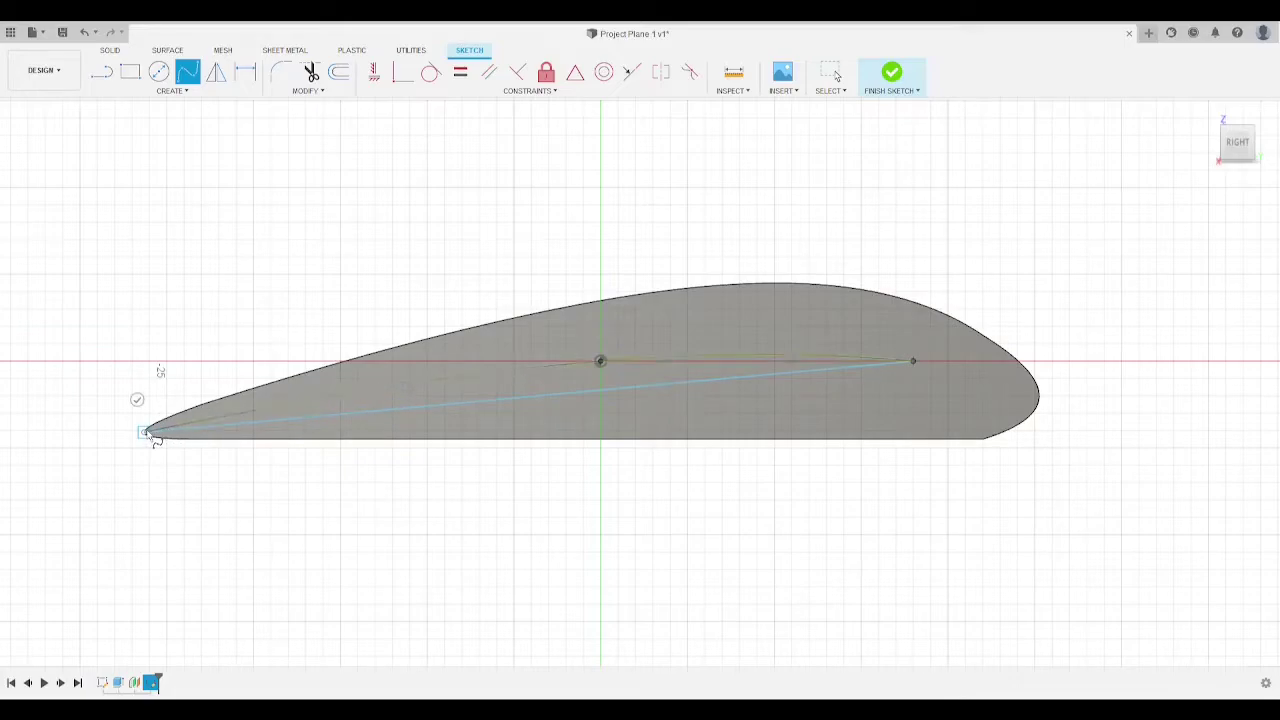
click(137, 400)
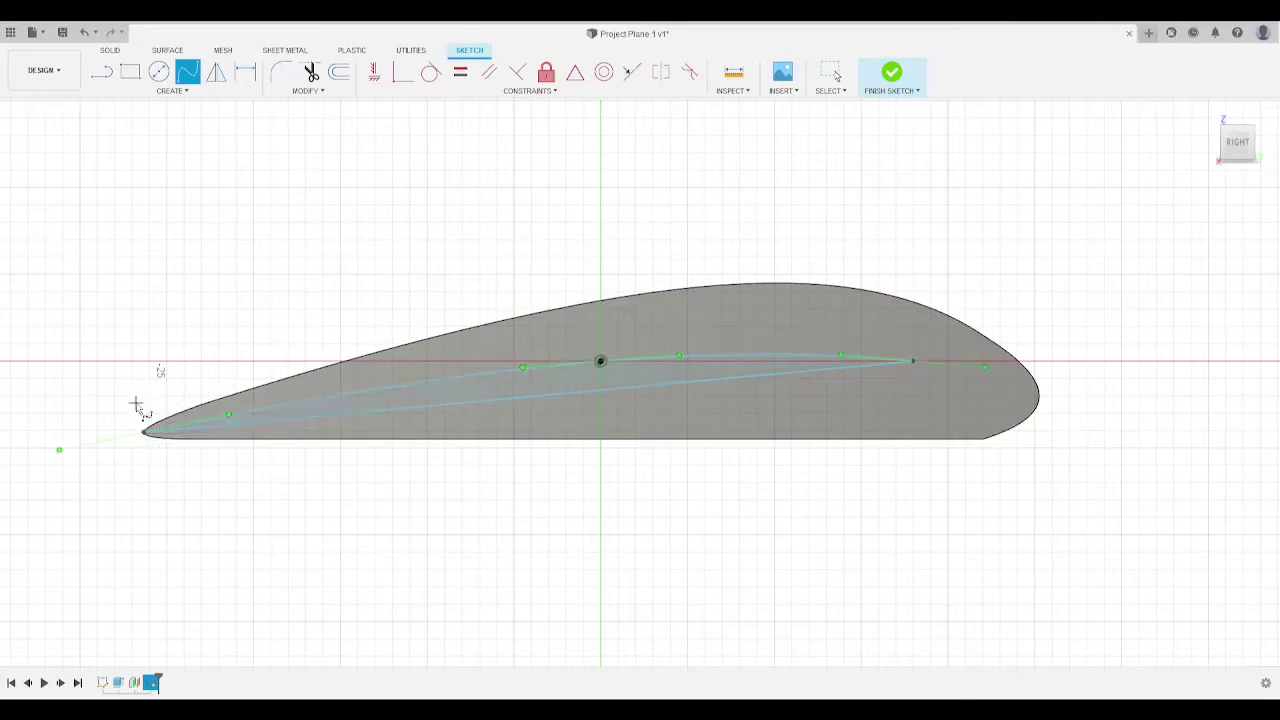
click(893, 72)
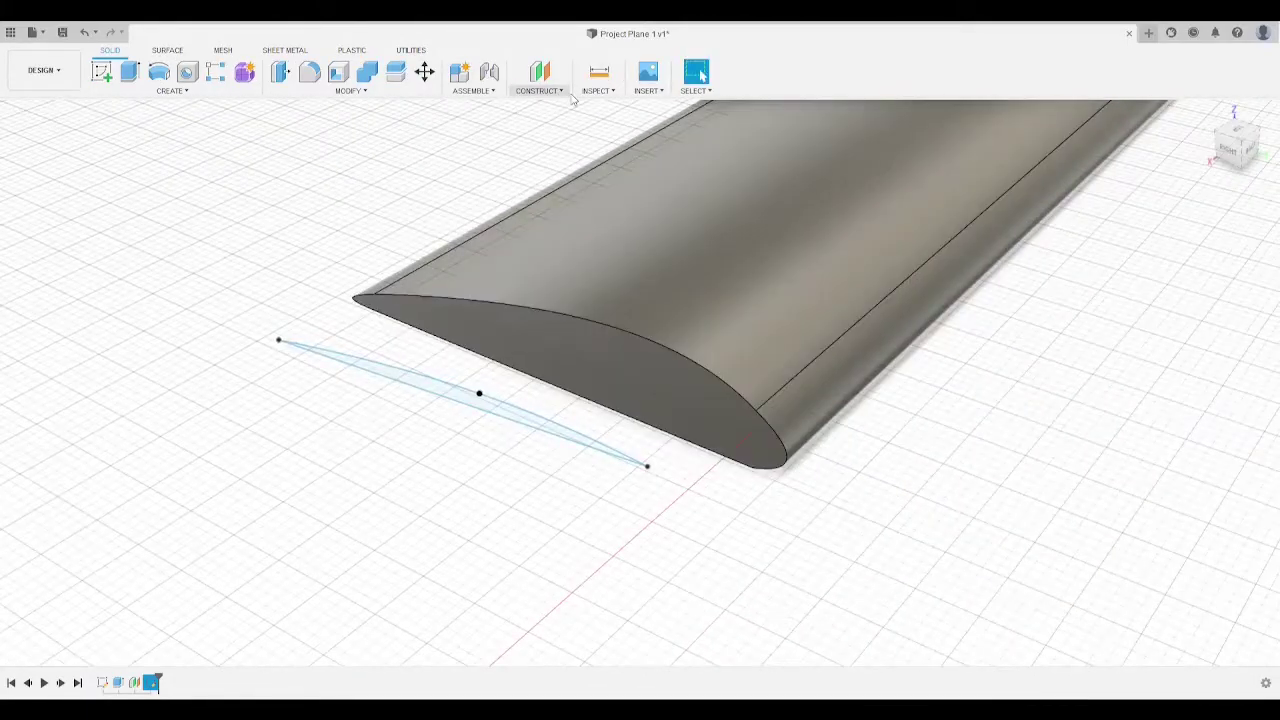
Step: Try to loft the wing's end face to the thin curved profile and shift the loft point at the trailing edge
click(186, 92)
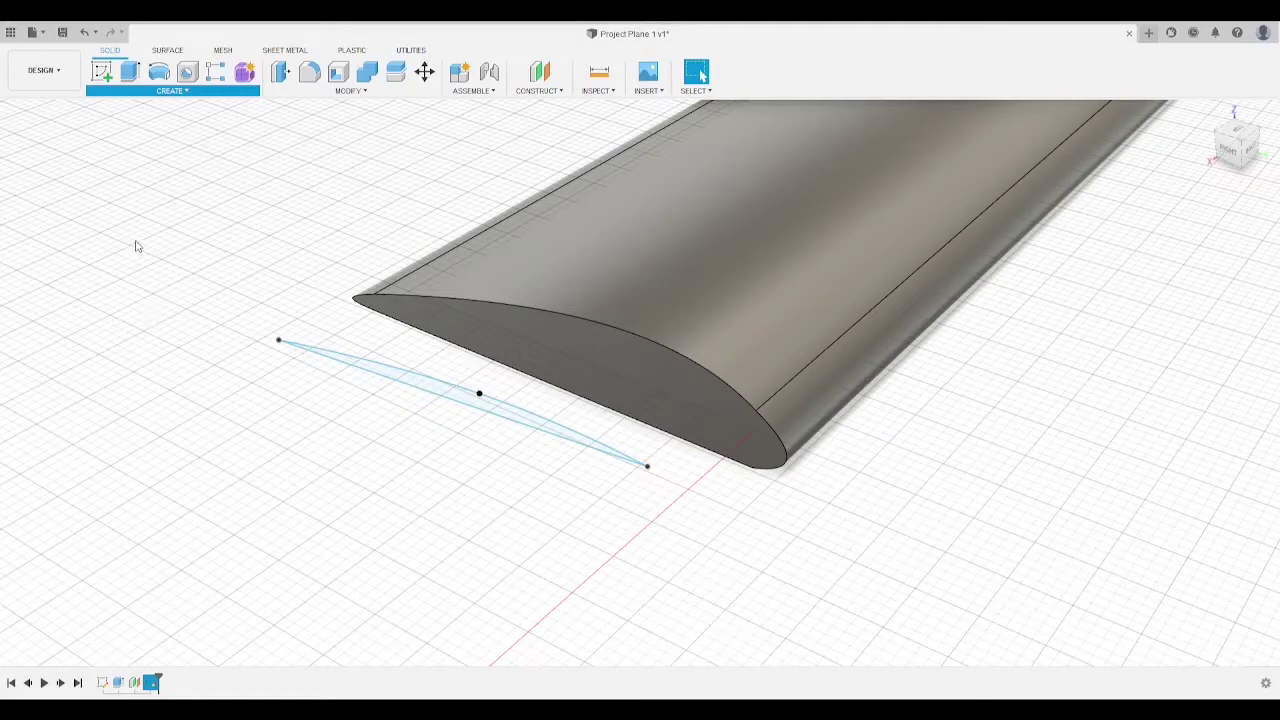
click(645, 362)
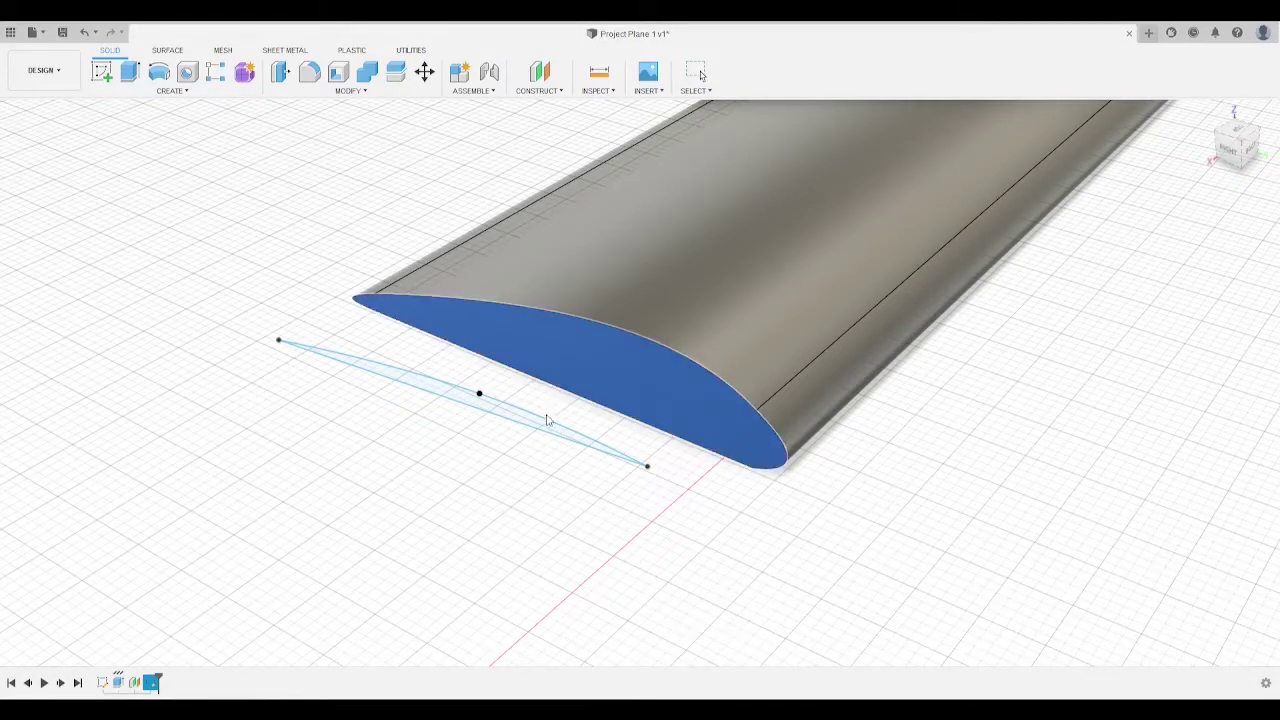
click(537, 430)
scroll(818, 333, down, 2)
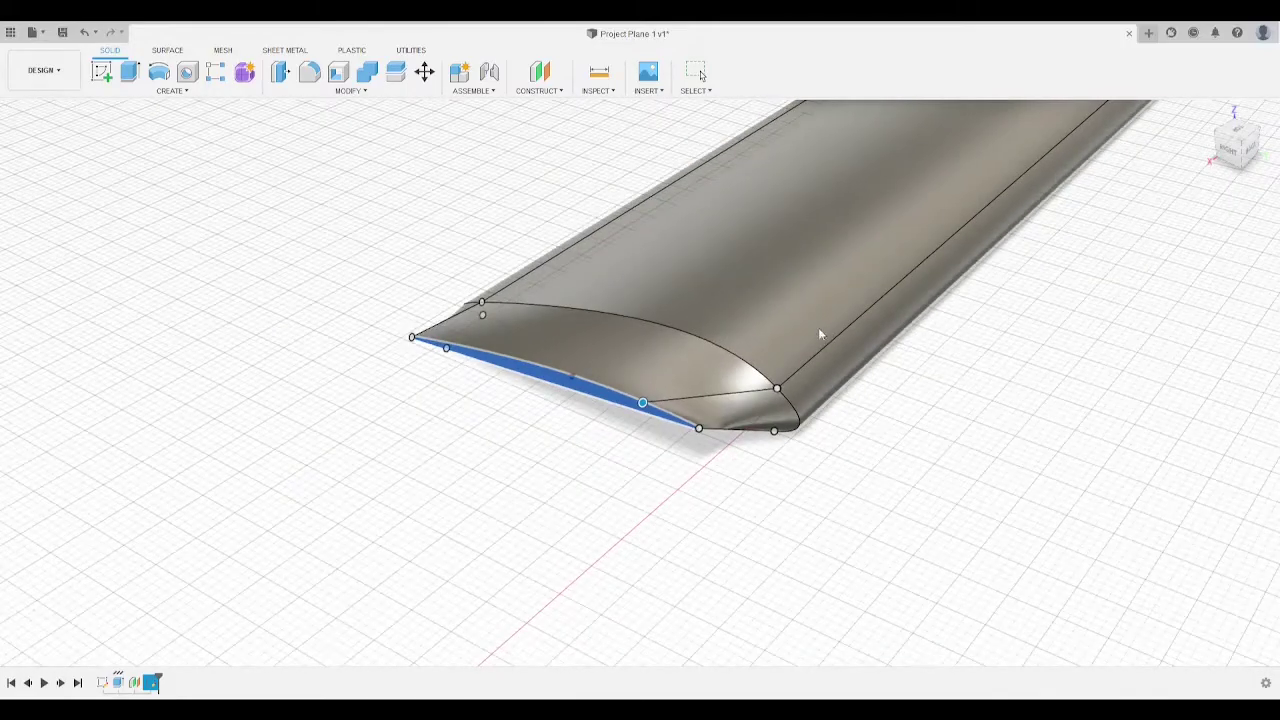
mouse_move(1248, 148)
mouse_down()
mouse_move(1233, 163)
mouse_move(1230, 143)
mouse_up()
shift+middle_drag(560, 382, 488, 356)
shift+middle_drag(1118, 145, 1120, 223)
scroll(722, 432, up, 6)
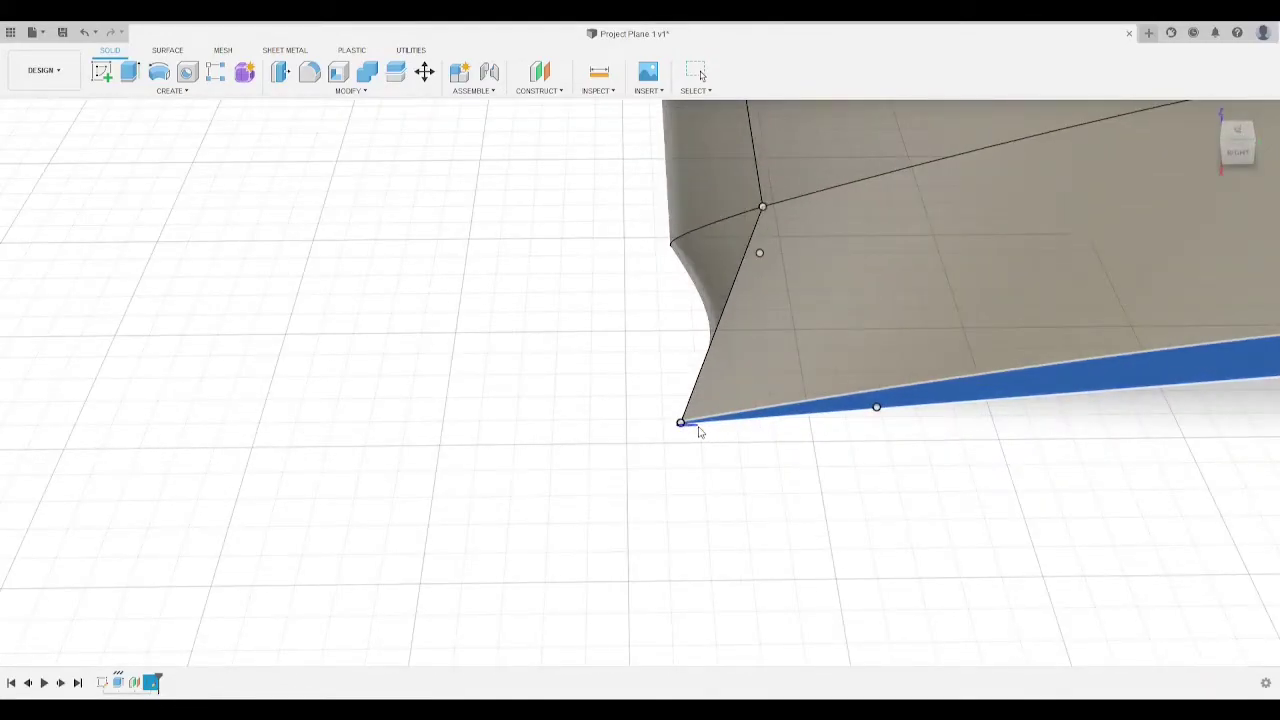
drag(709, 429, 642, 444)
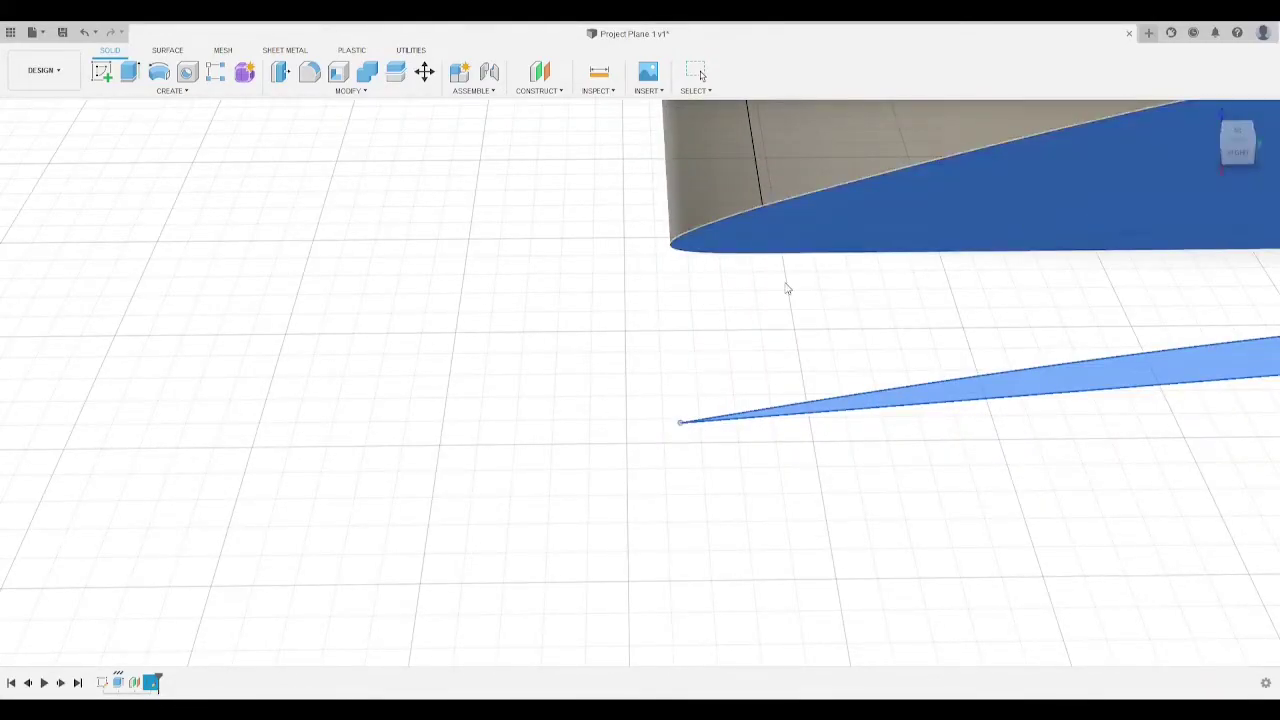
Step: Examine from the side and back how the thin profile lines up with the wing's trailing edge
click(1240, 154)
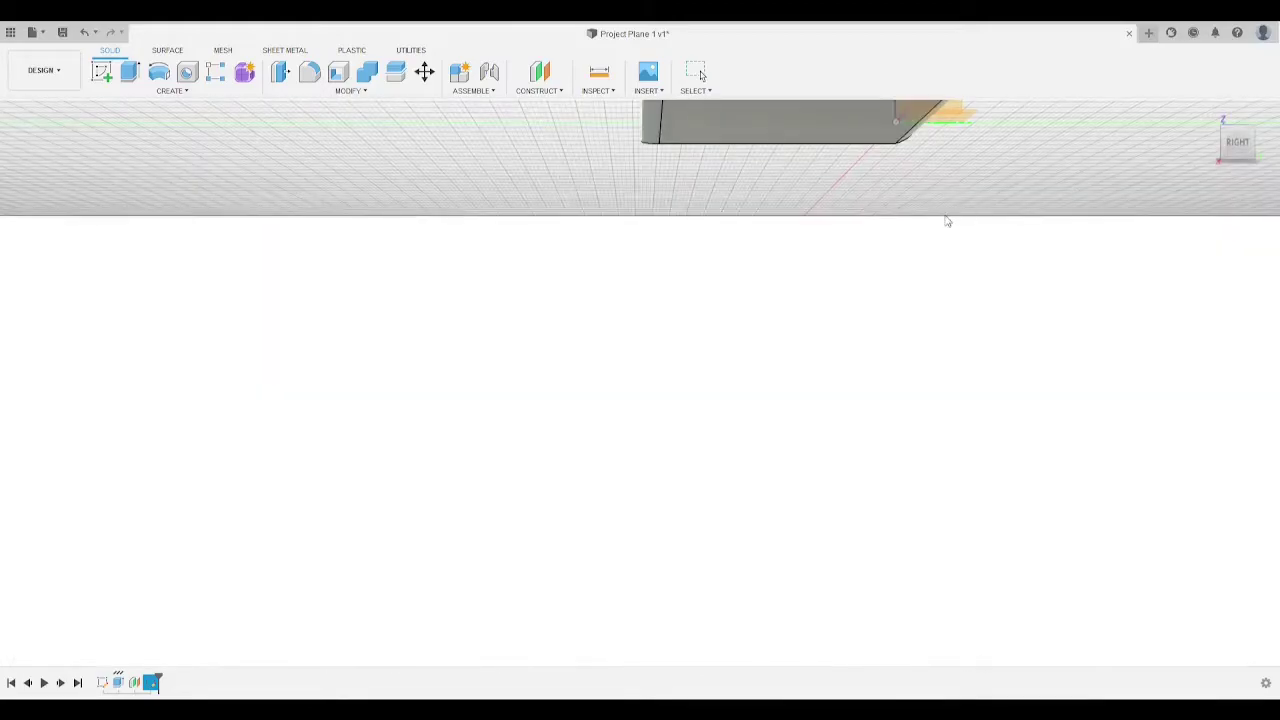
middle_drag(879, 196, 854, 409)
middle_drag(771, 266, 749, 400)
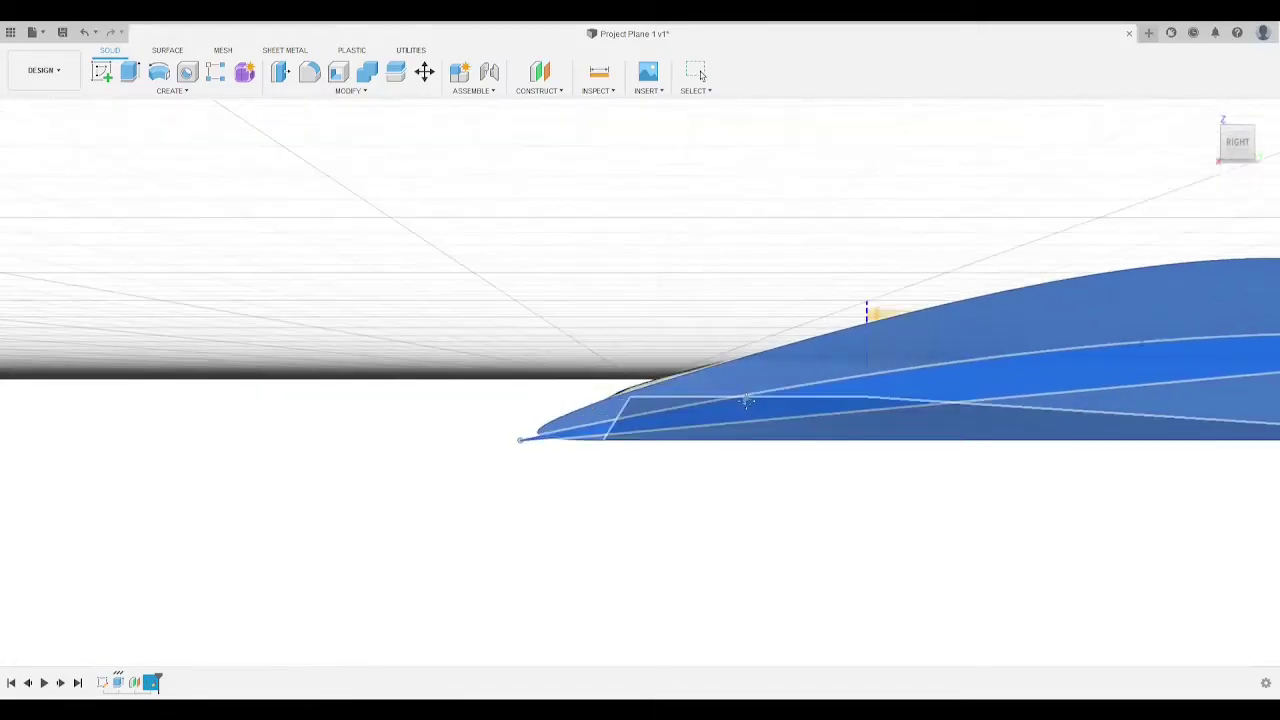
click(1220, 145)
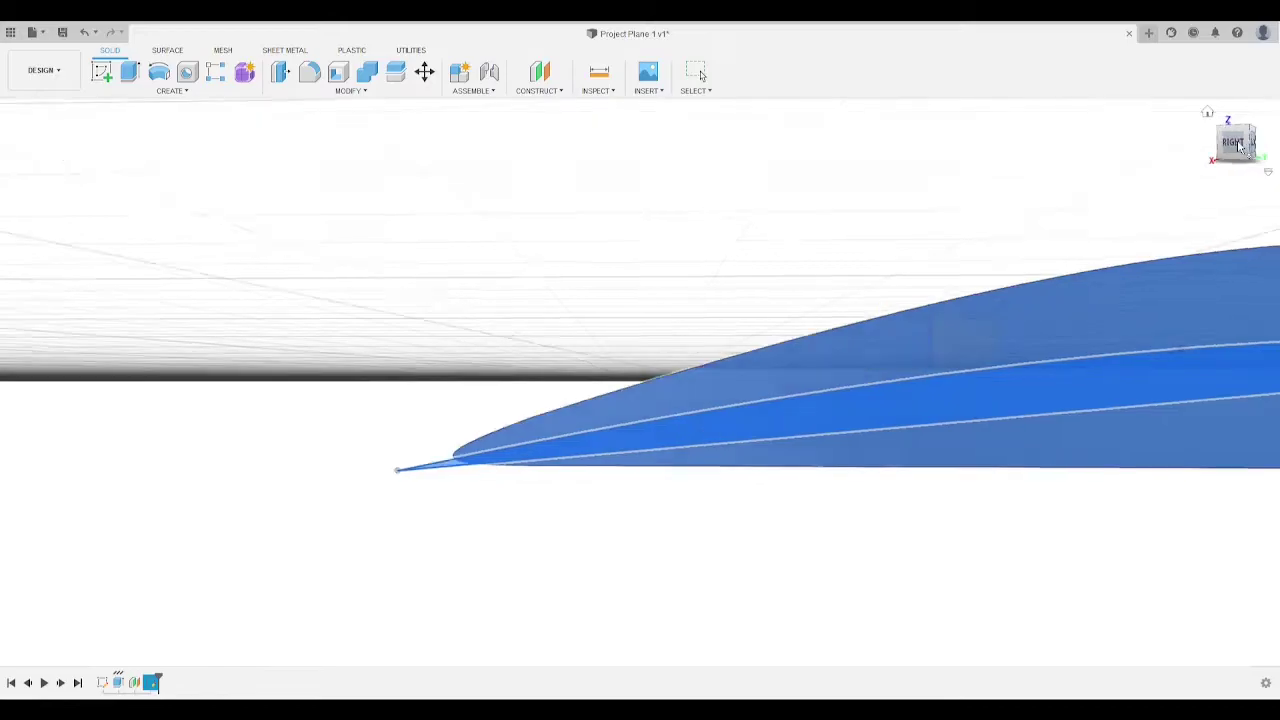
drag(1219, 146, 1228, 158)
click(1225, 146)
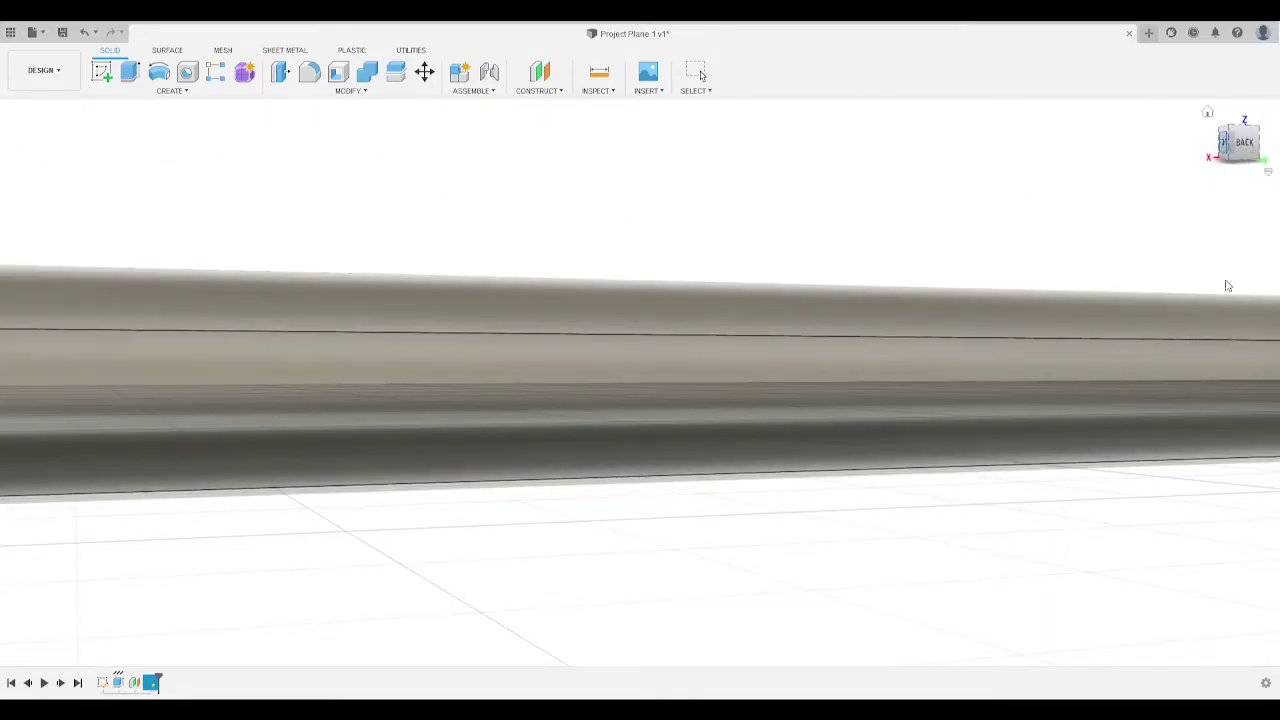
click(1186, 486)
scroll(689, 297, down, 5)
mouse_move(689, 297)
middle_down()
mouse_move(289, 266)
mouse_move(1127, 216)
middle_up()
Step: Reopen the thin profile's sketch and move its trailing endpoint slightly inside the airfoil's trailing-edge tip
double_click(151, 683)
scroll(568, 460, up, 8)
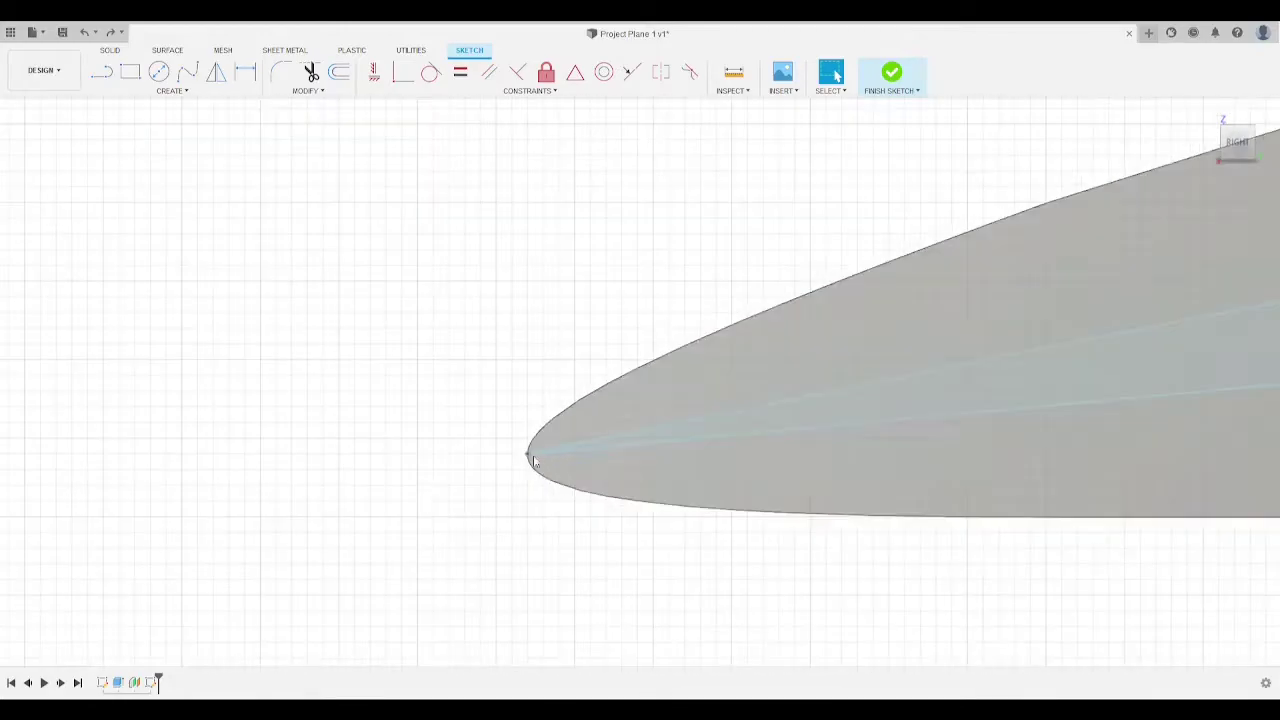
drag(578, 451, 693, 454)
scroll(443, 380, down, 5)
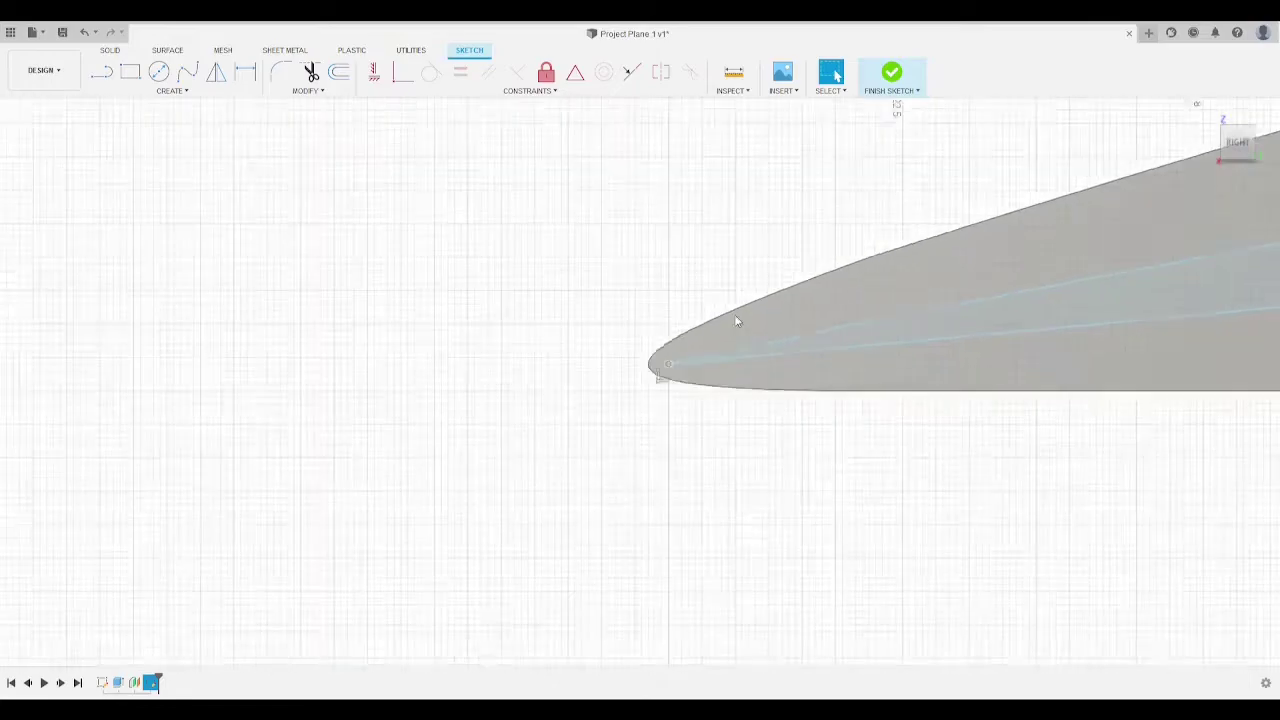
Step: Move the thin profile's front endpoint slightly below the horizontal axis
middle_drag(917, 212, 629, 297)
scroll(640, 293, down, 3)
scroll(701, 236, down, 2)
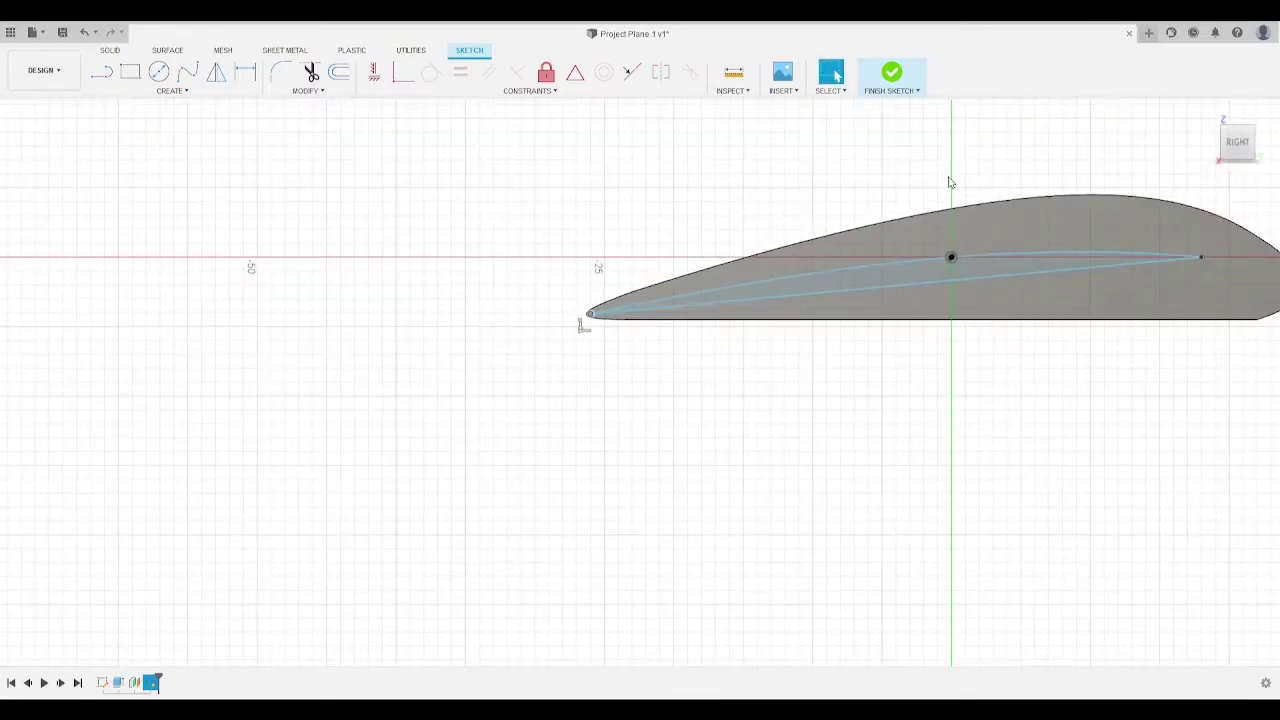
middle_drag(966, 183, 840, 243)
mouse_move(1078, 320)
mouse_down()
mouse_move(1105, 340)
mouse_move(1089, 329)
mouse_move(1085, 340)
mouse_up()
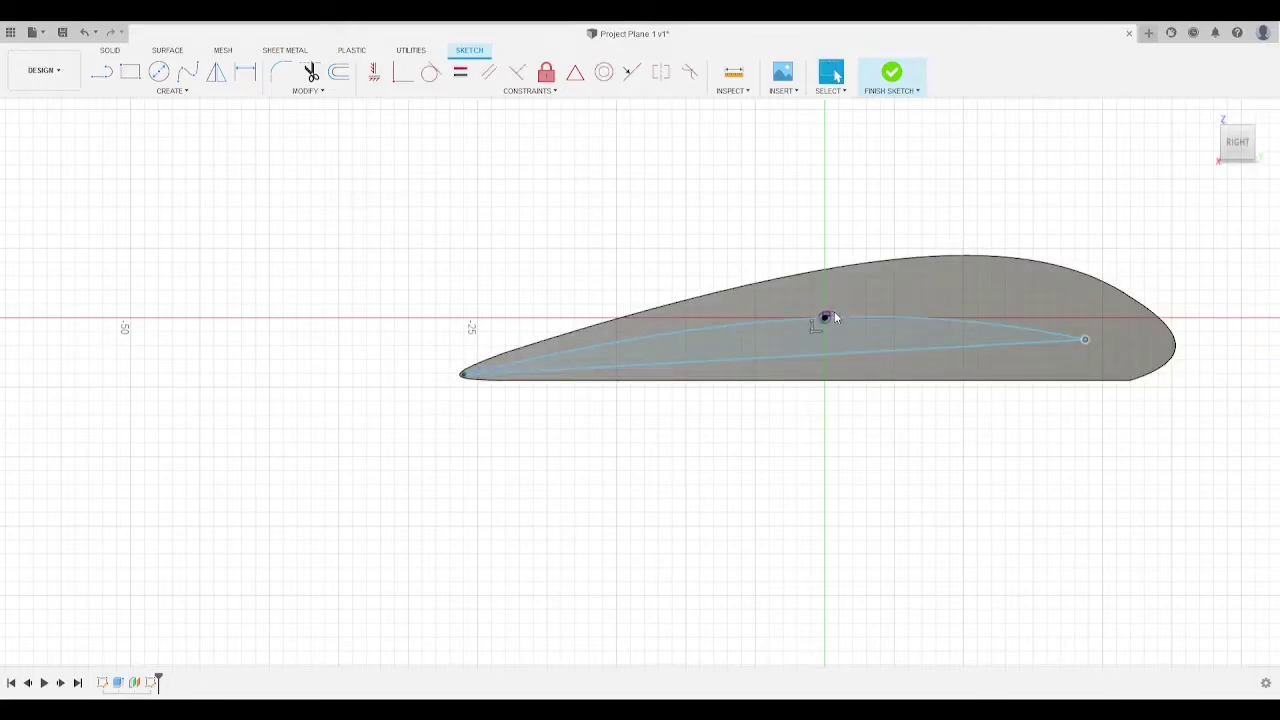
Step: Select the spline and tilt its tangent handle at the origin so the curve rises toward the leading edge
click(836, 320)
click(835, 321)
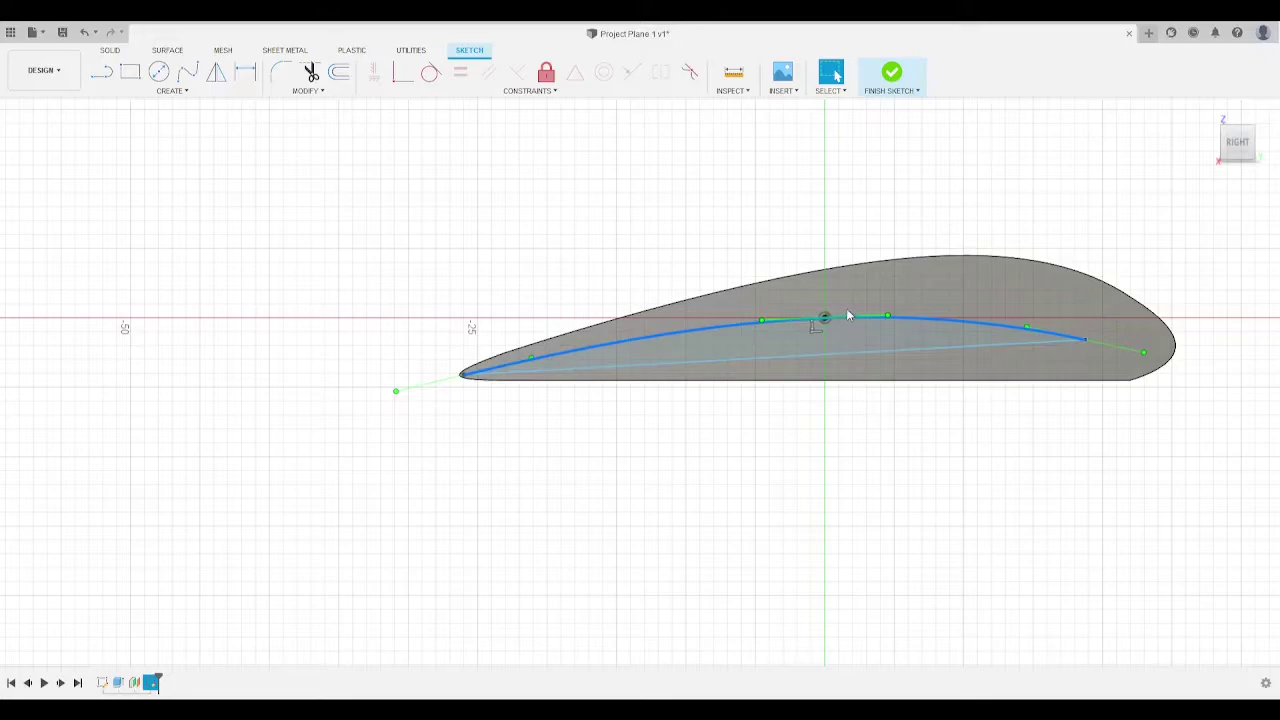
mouse_move(848, 316)
mouse_down()
mouse_move(857, 298)
mouse_move(843, 335)
mouse_move(868, 319)
mouse_up()
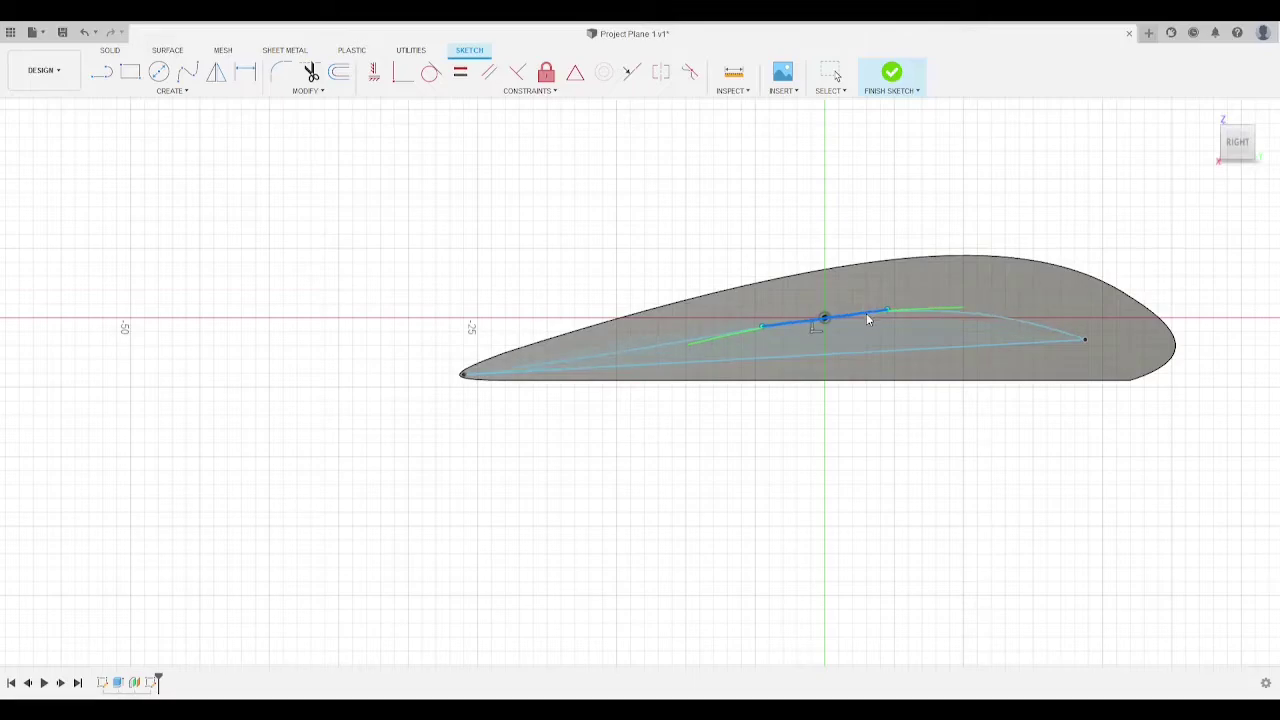
Step: Check the thin profile's trailing endpoint against the airfoil's trailing-edge tip and finish the sketch
click(890, 75)
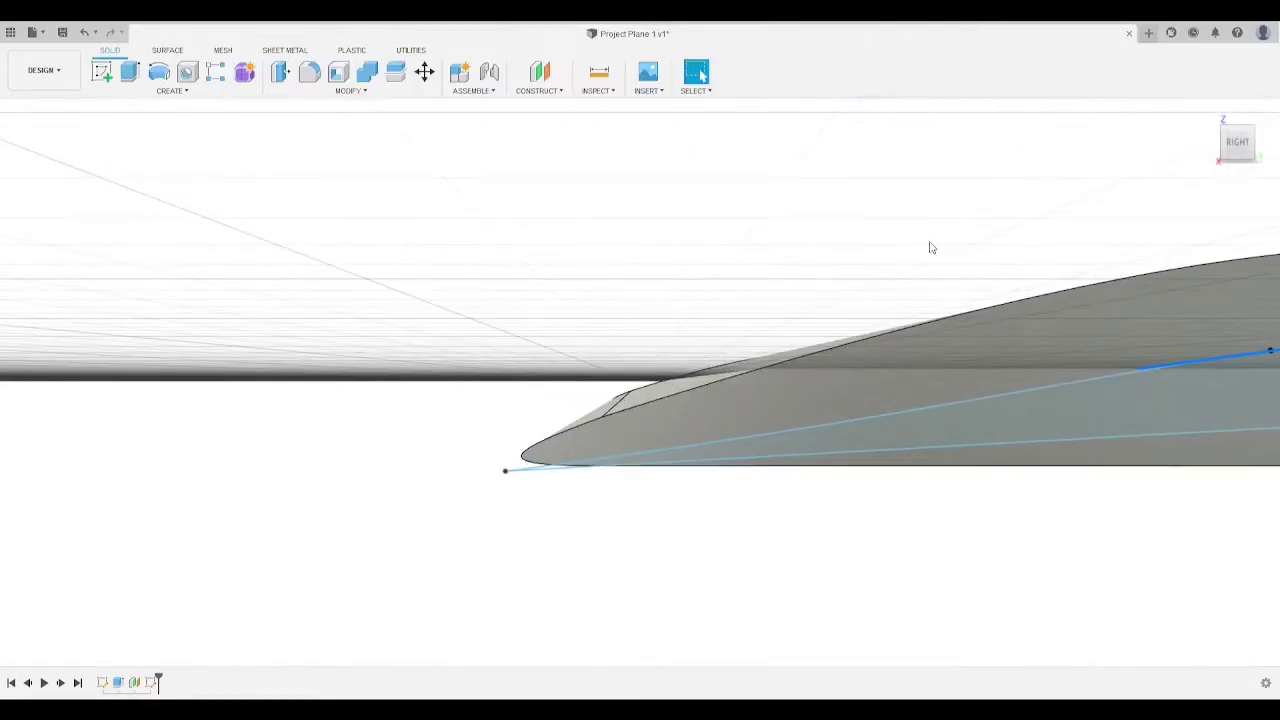
middle_drag(737, 306, 801, 276)
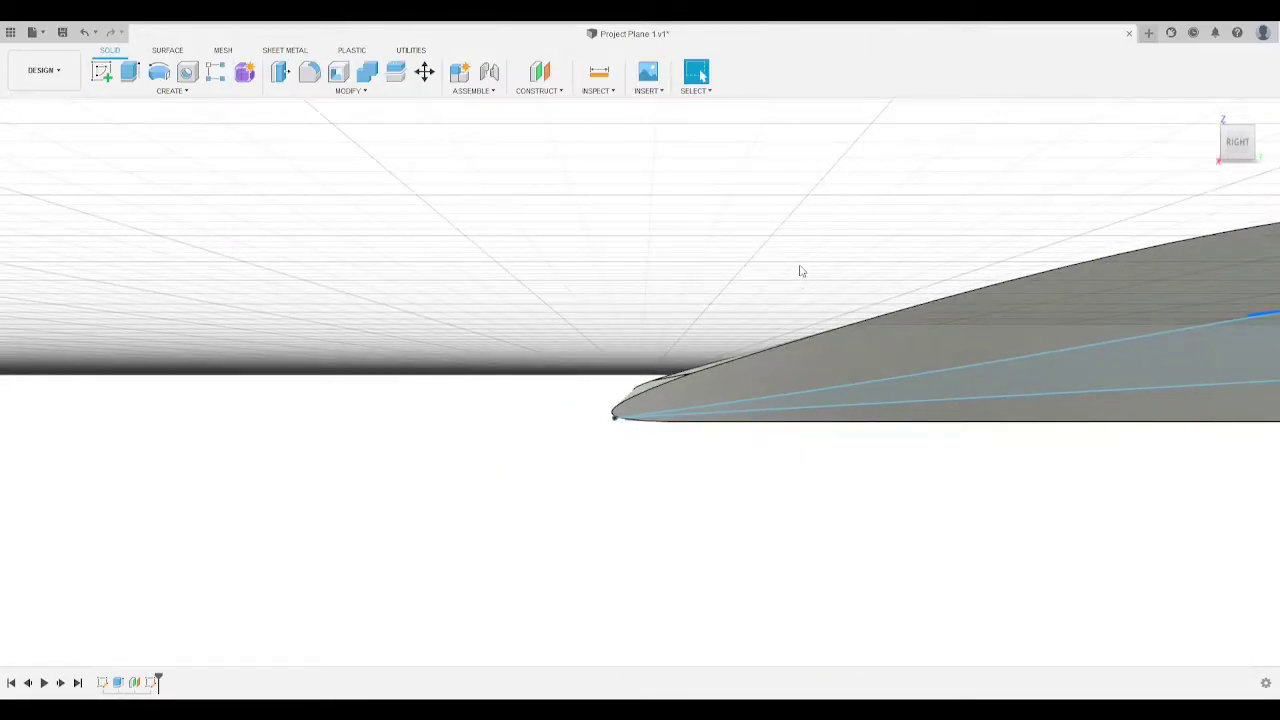
key(l)
scroll(307, 423, up, 4)
scroll(281, 456, up, 5)
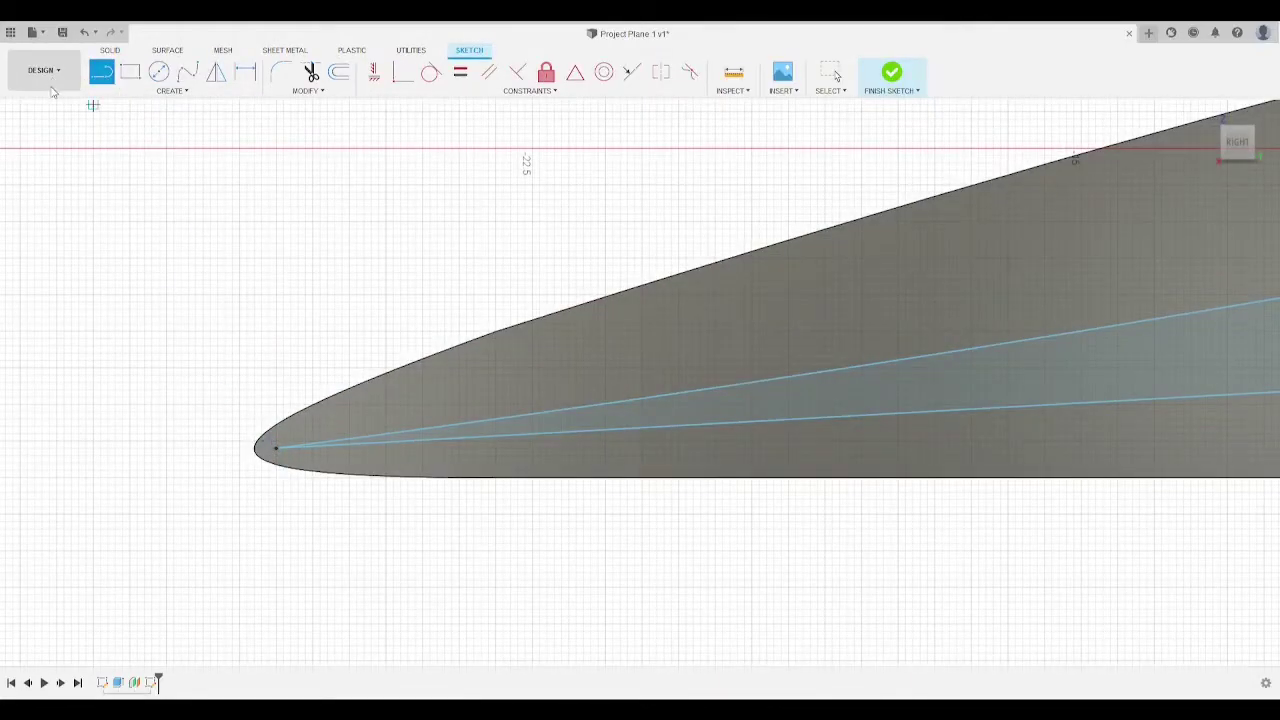
scroll(400, 237, down, 6)
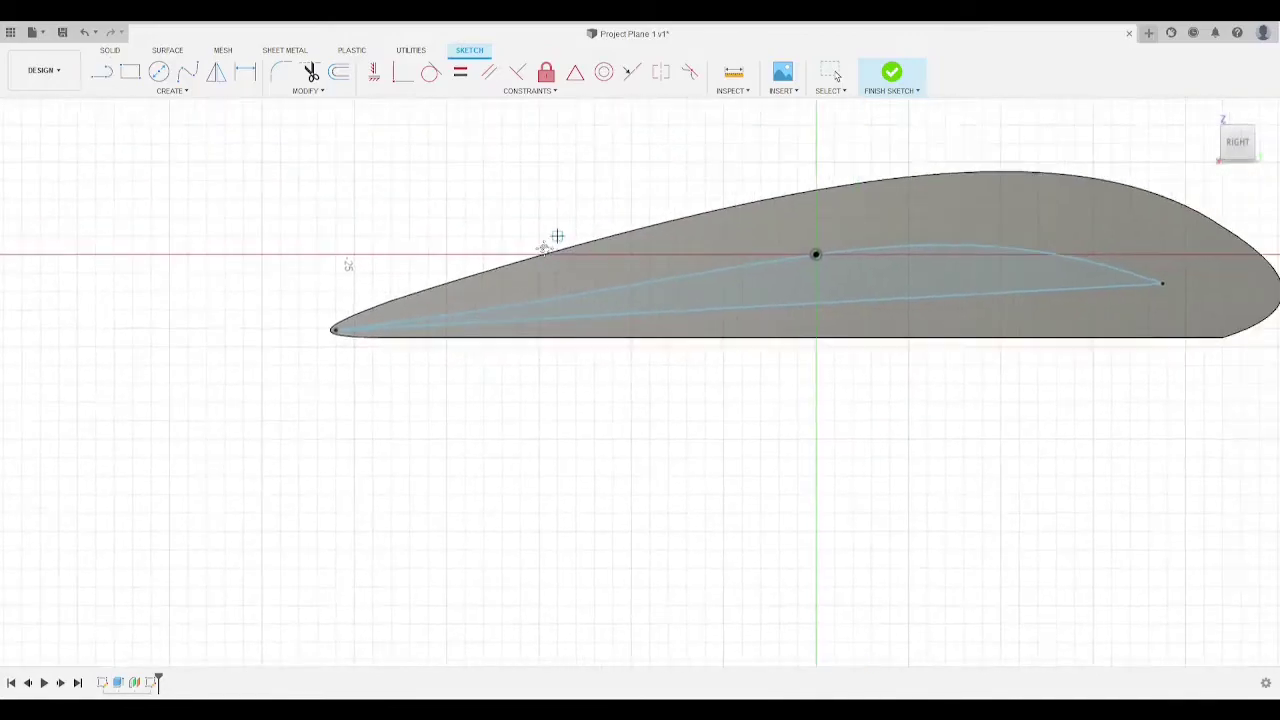
middle_drag(544, 249, 458, 315)
scroll(775, 130, down, 2)
click(891, 79)
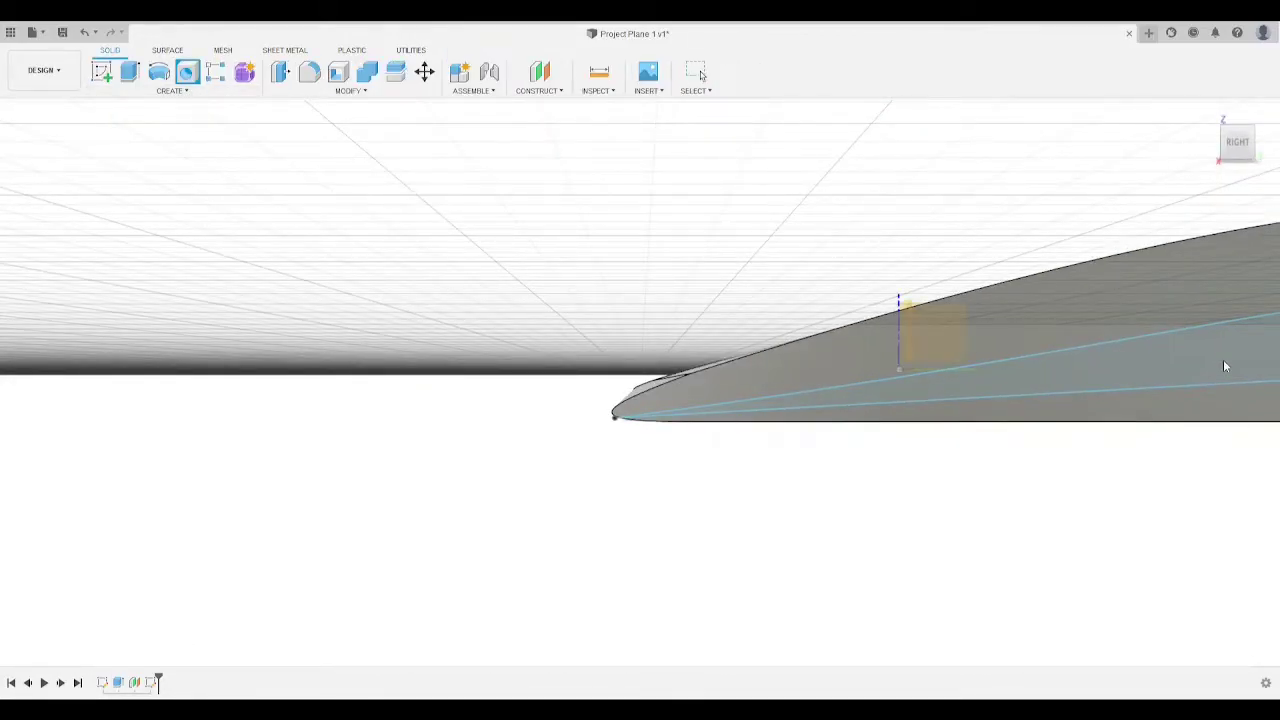
Step: Loft the wing's end face to the thin curved profile
click(140, 211)
scroll(777, 262, down, 4)
middle_drag(806, 260, 600, 394)
click(629, 479)
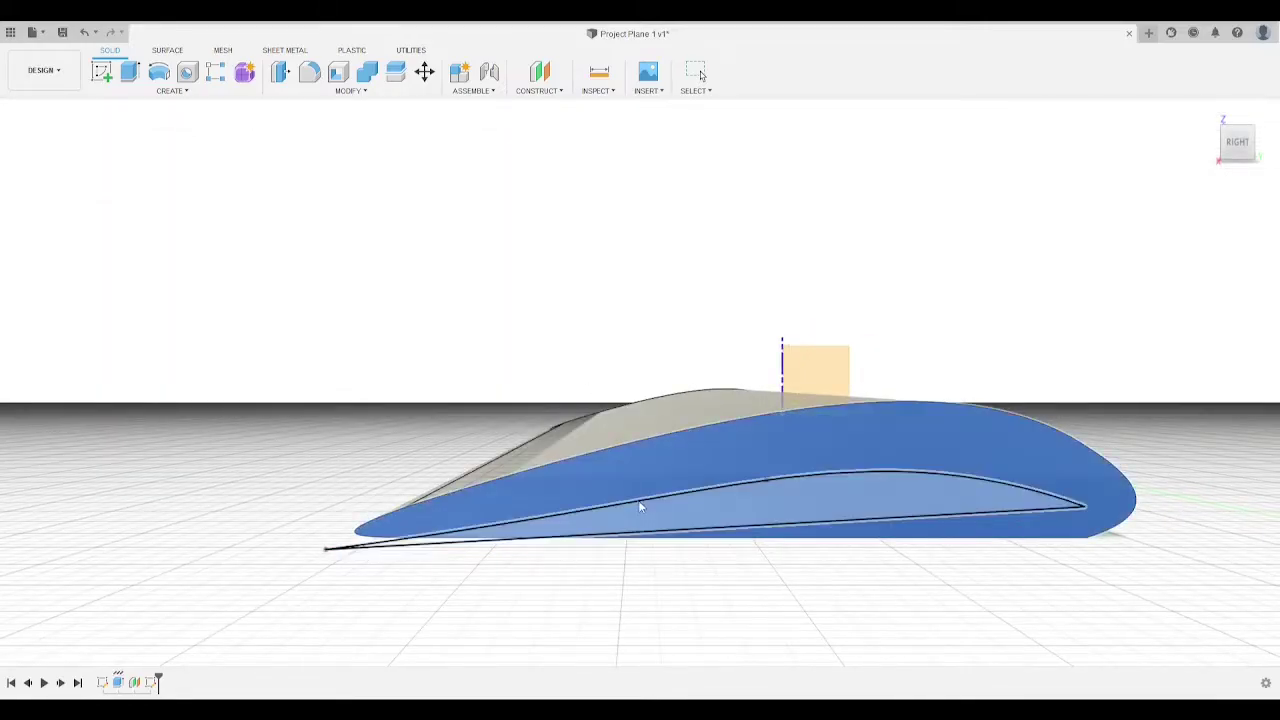
click(636, 498)
click(638, 475)
click(657, 521)
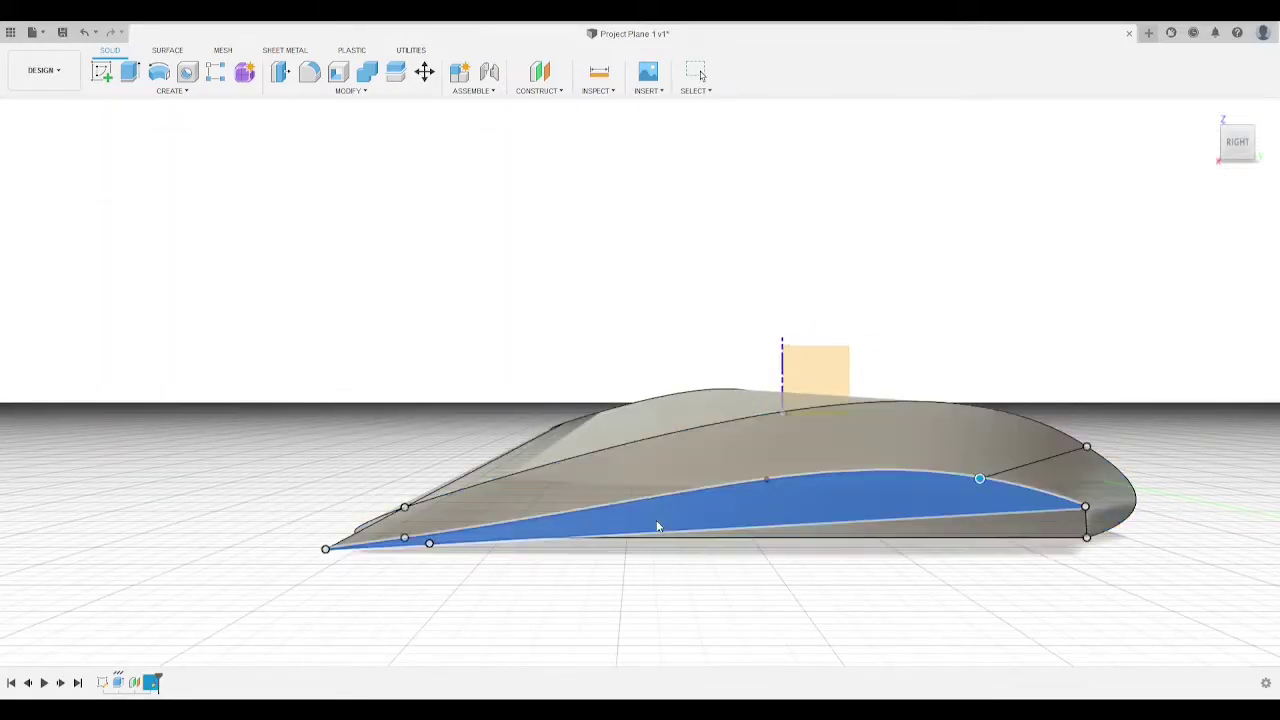
drag(1238, 146, 1222, 158)
scroll(694, 371, down, 4)
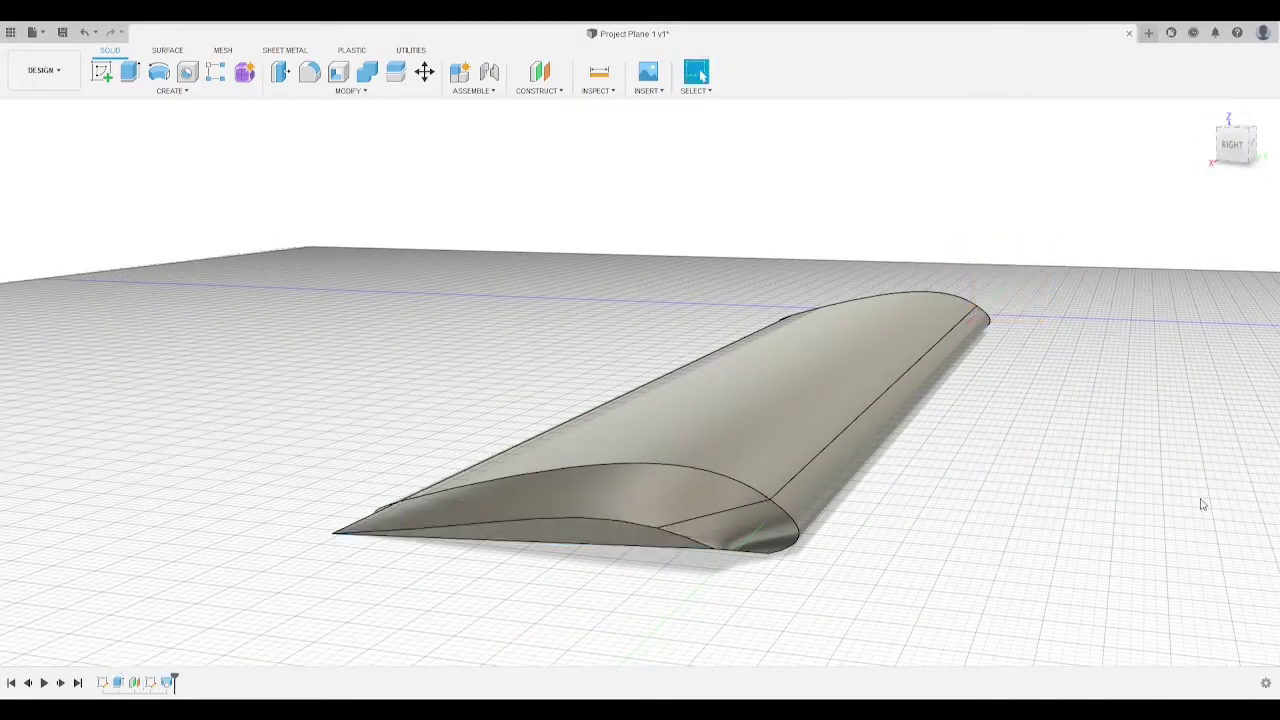
Step: Examine the lofted wing tip from the trailing edge, the end and below for its corner and edge shape
mouse_move(1240, 148)
mouse_down()
mouse_move(1224, 172)
mouse_move(1236, 140)
mouse_move(1245, 146)
mouse_up()
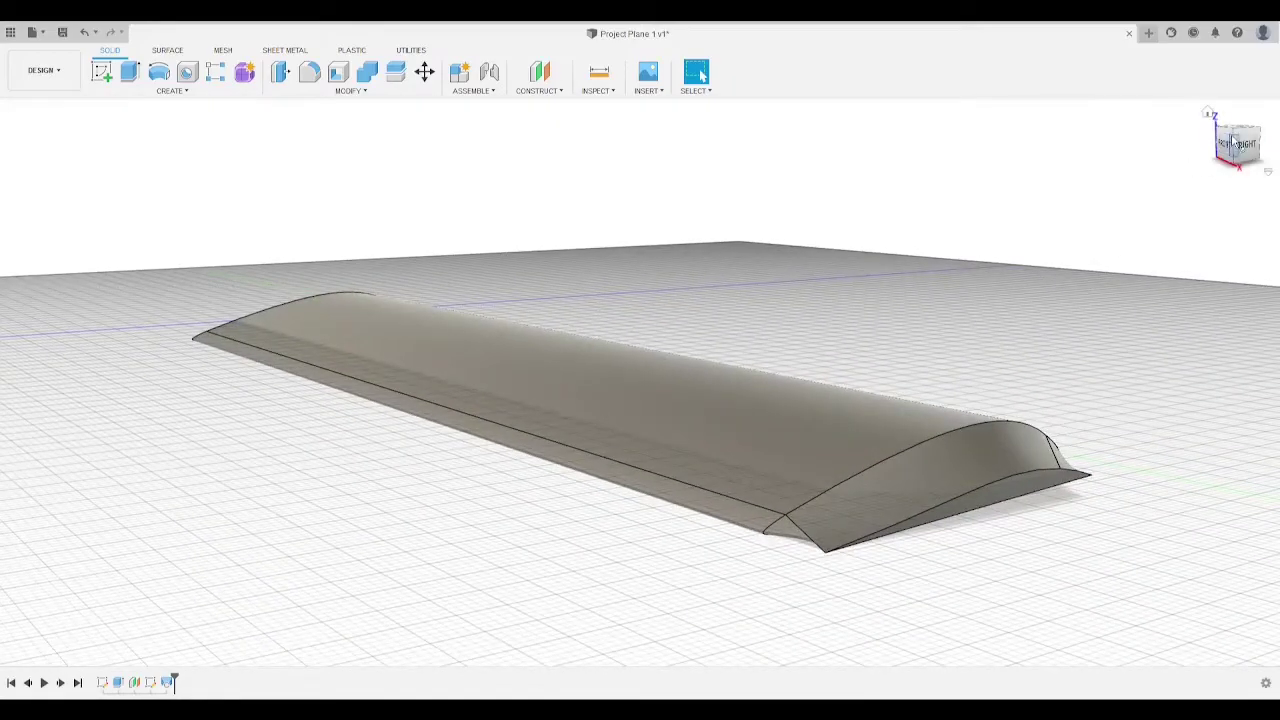
mouse_move(1163, 181)
shift+middle_down()
mouse_move(851, 298)
mouse_move(747, 298)
mouse_move(760, 256)
mouse_move(962, 214)
shift+middle_up()
scroll(851, 298, up, 5)
click(1245, 160)
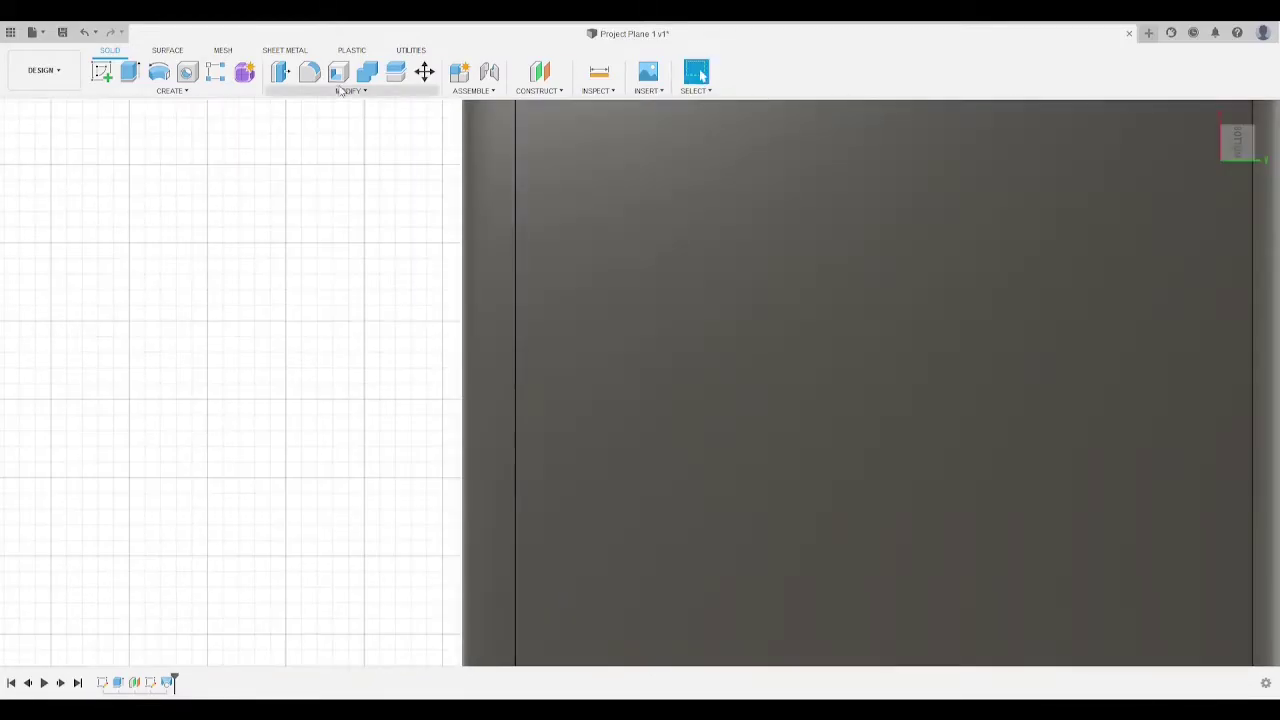
click(340, 90)
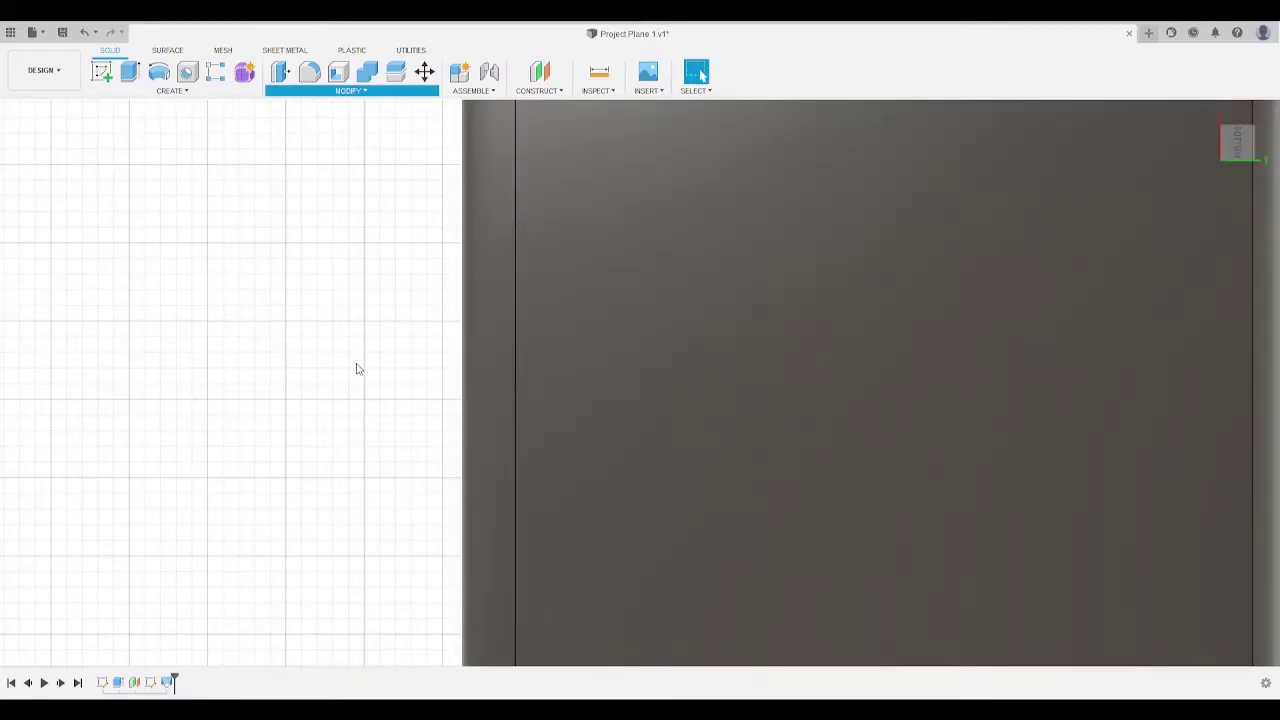
scroll(537, 454, down, 5)
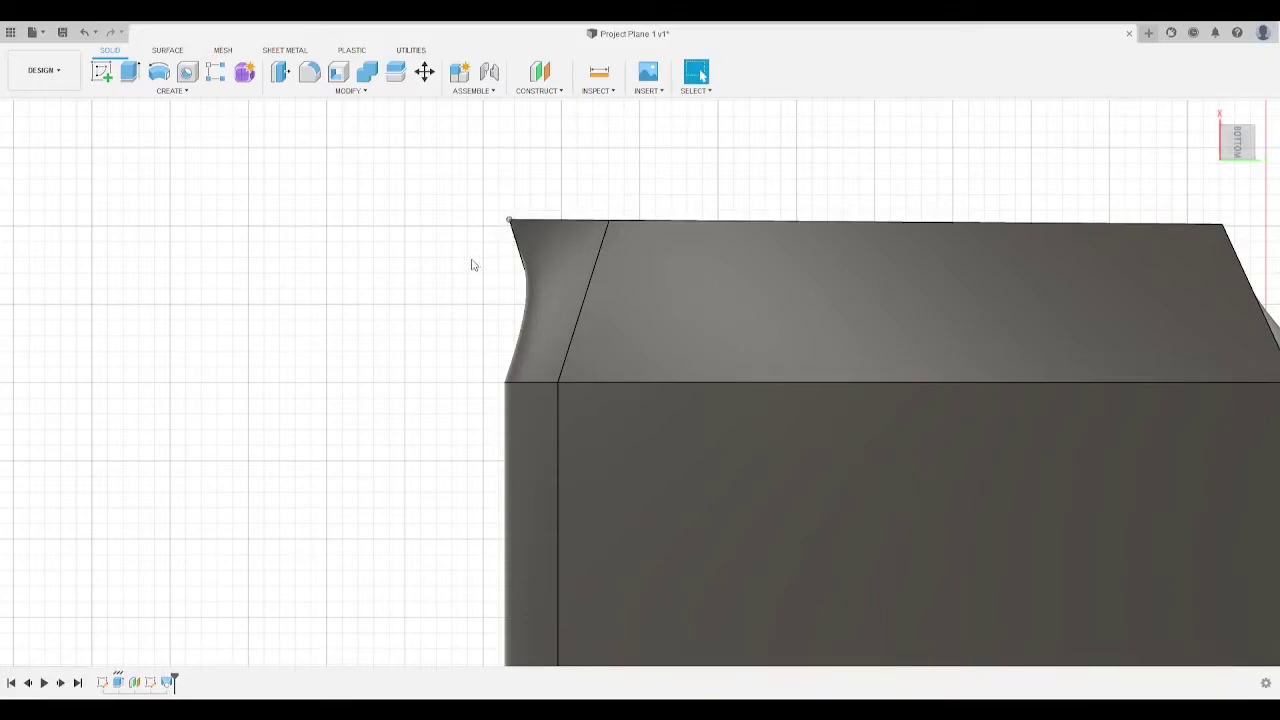
mouse_move(1239, 145)
mouse_down()
mouse_move(1250, 240)
mouse_move(1237, 187)
mouse_up()
mouse_move(572, 150)
shift+middle_down()
mouse_move(565, 100)
mouse_move(572, 280)
shift+middle_up()
drag(1238, 215, 1258, 186)
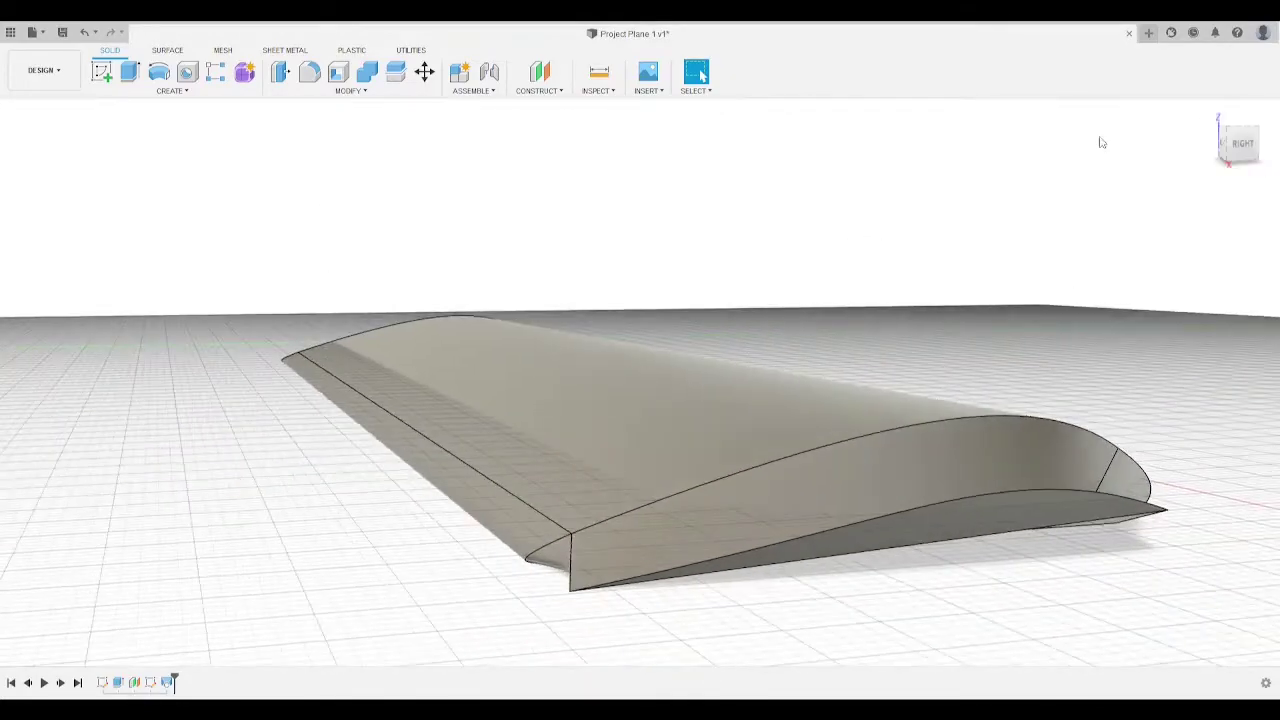
Step: Undo the tip loft and try lofting again with the wing's end face and the thin profile preselected
key(ctrl+z)
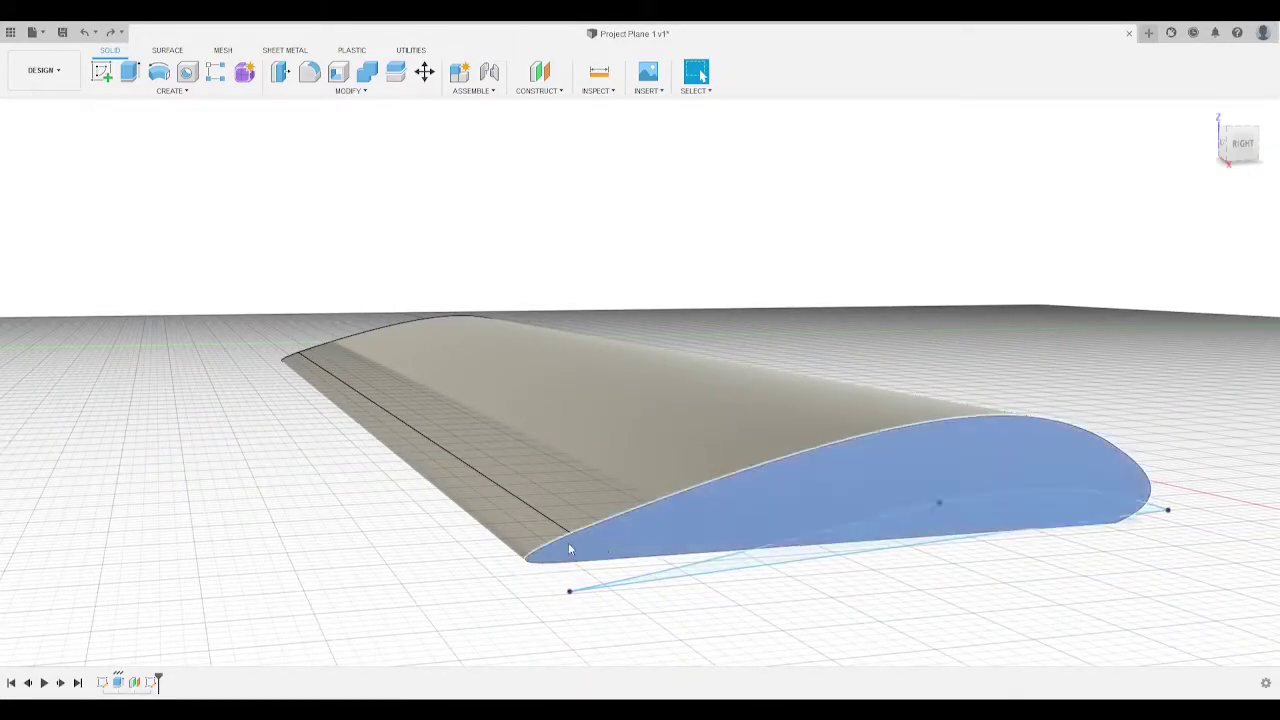
click(568, 542)
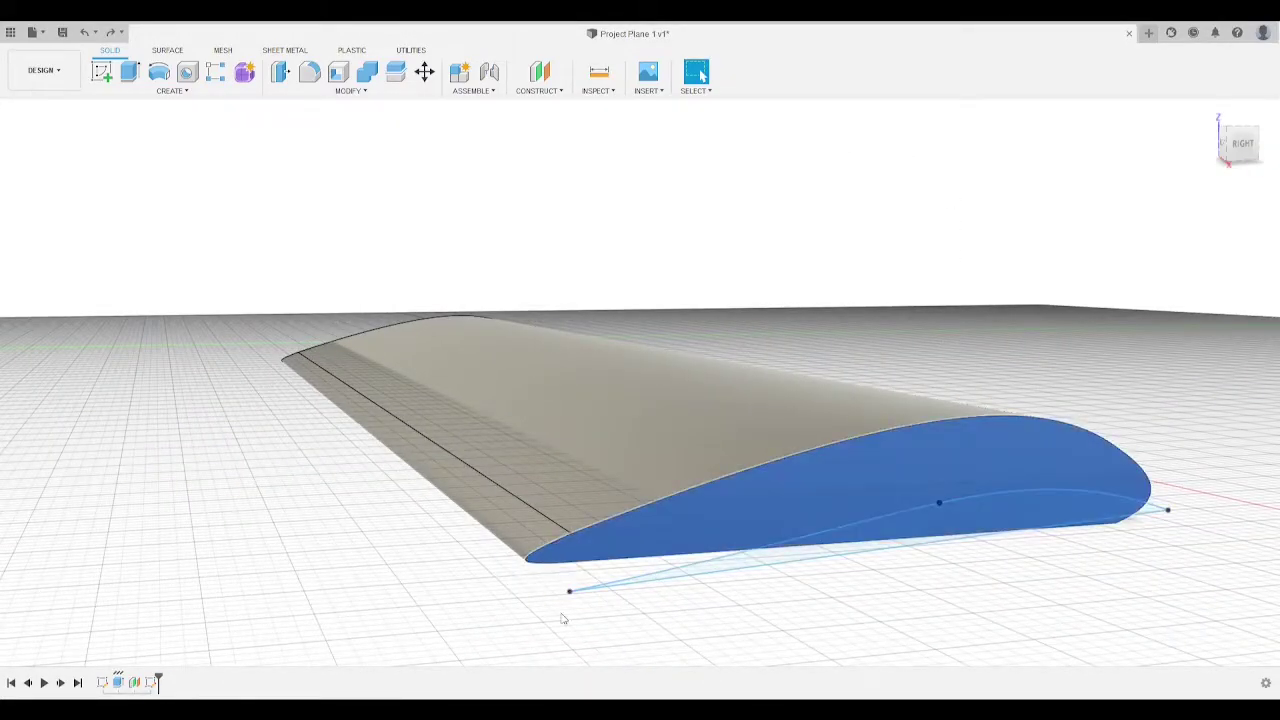
click(620, 584)
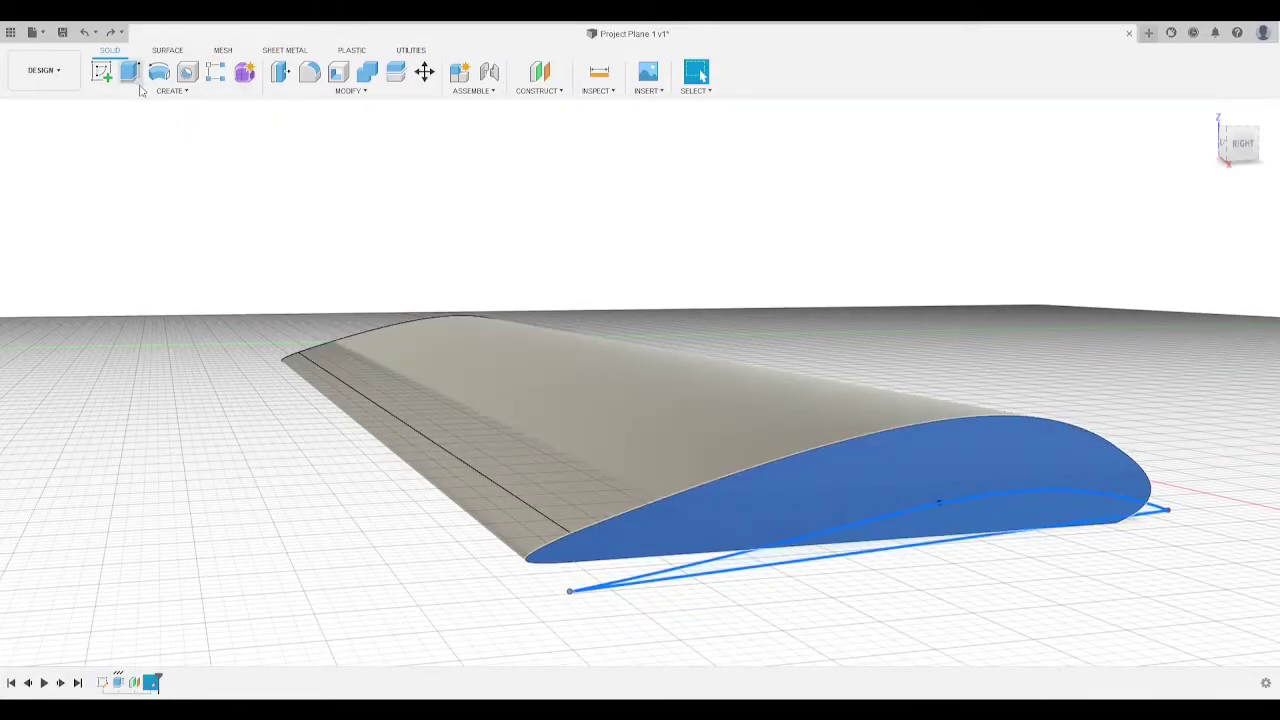
click(123, 211)
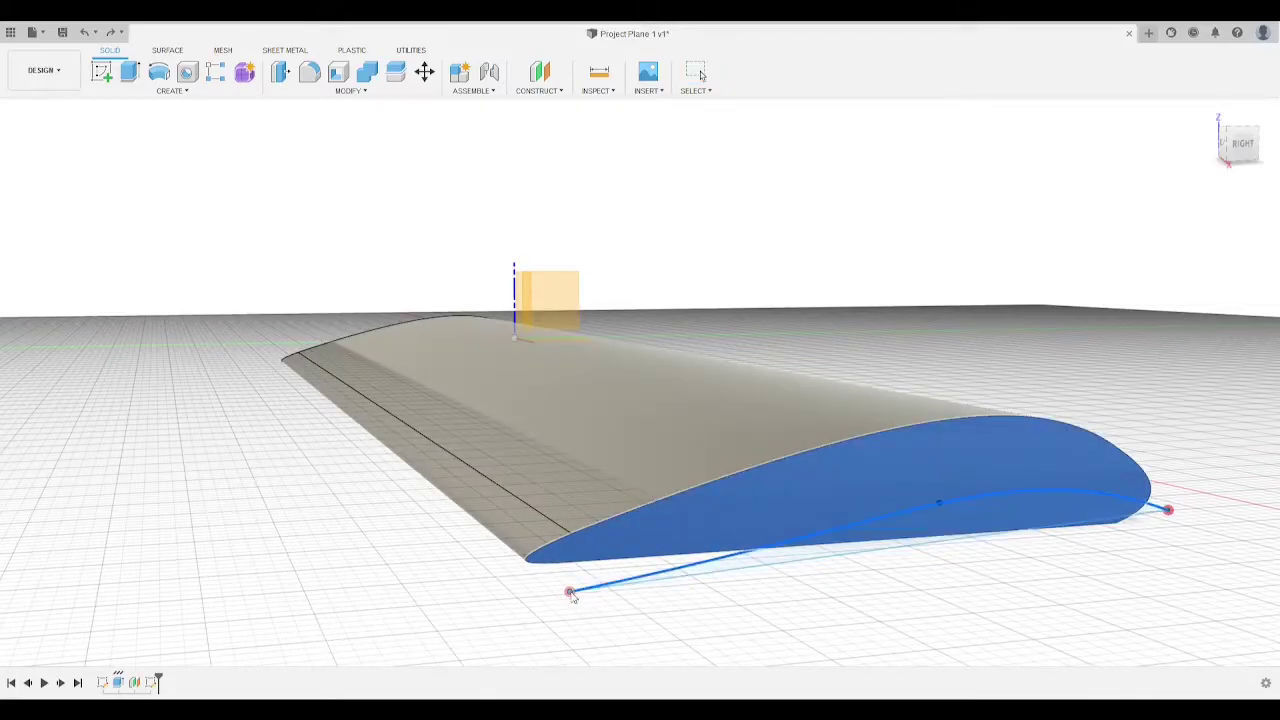
click(830, 550)
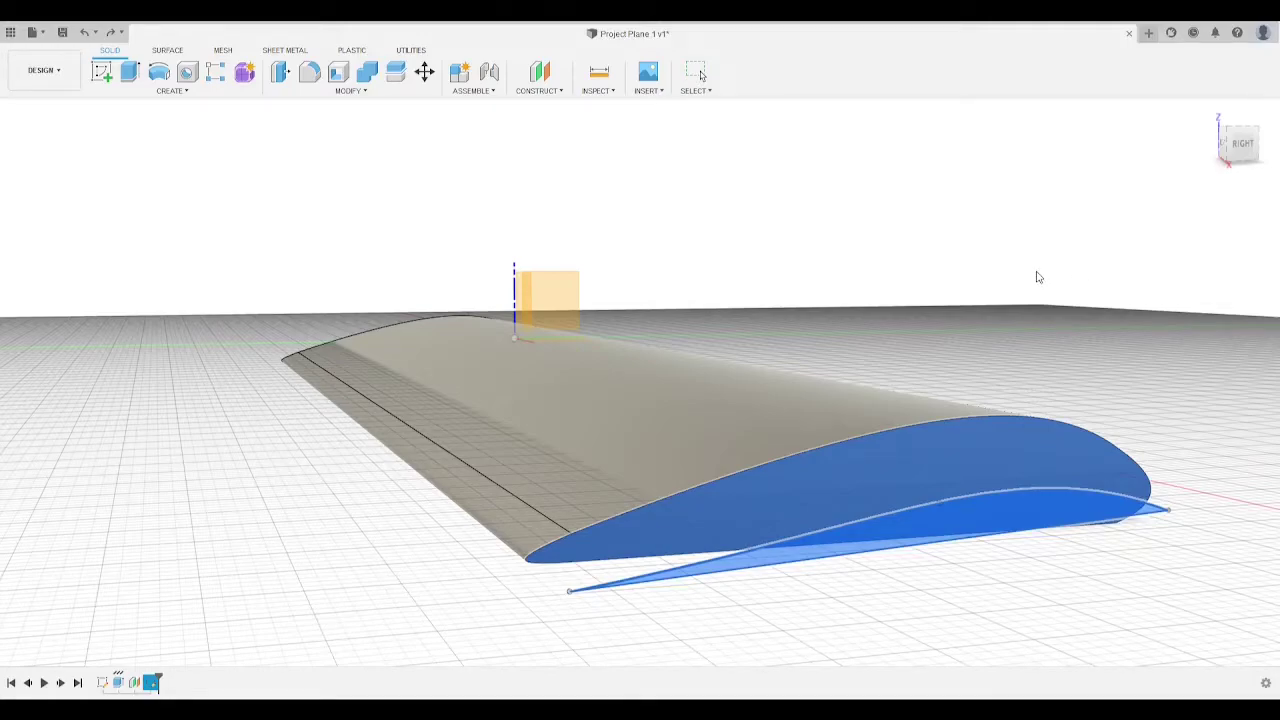
click(1046, 316)
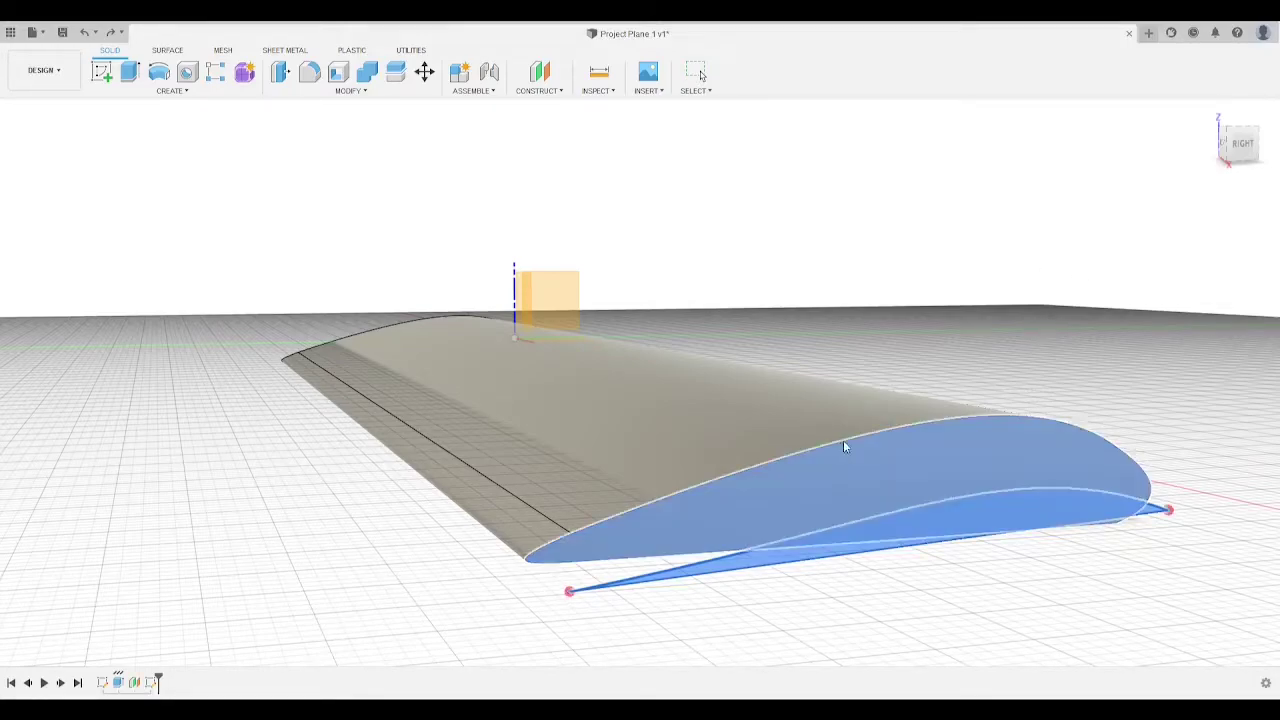
scroll(769, 460, down, 2)
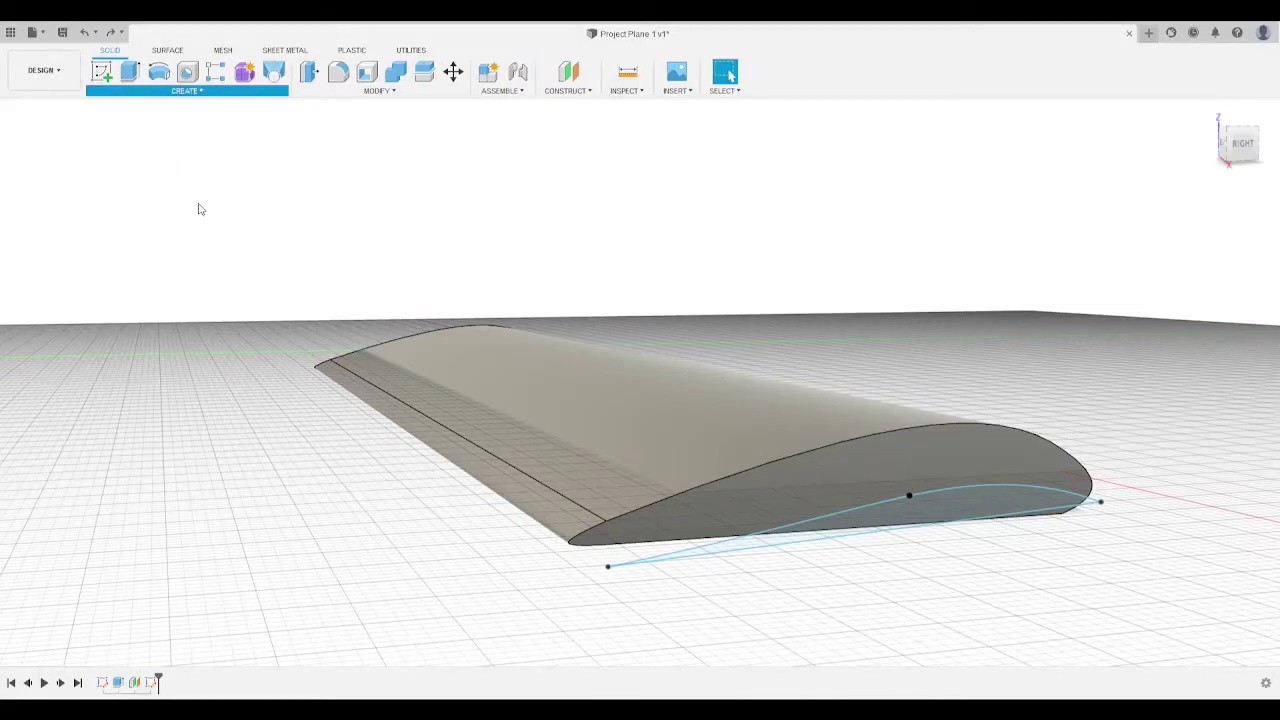
Step: Try a loft from the wing's end face to the thin profile, shifting its mapping points near the trailing edge
click(270, 83)
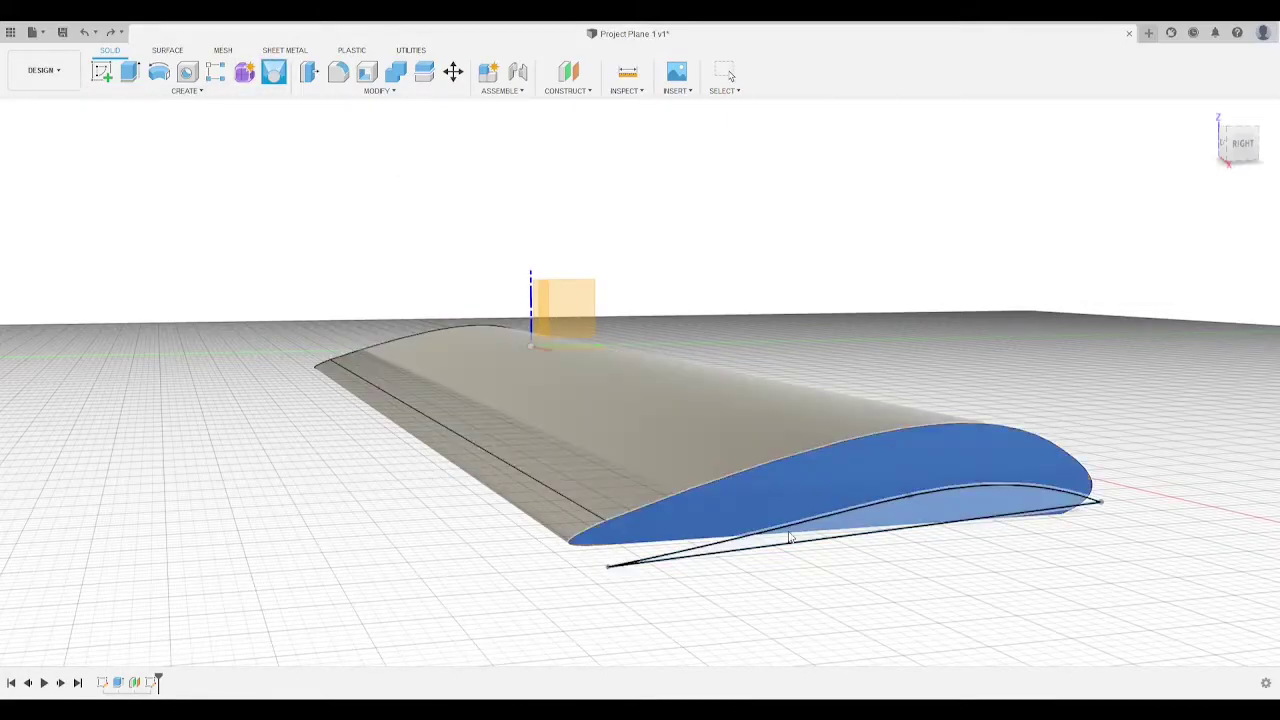
click(790, 538)
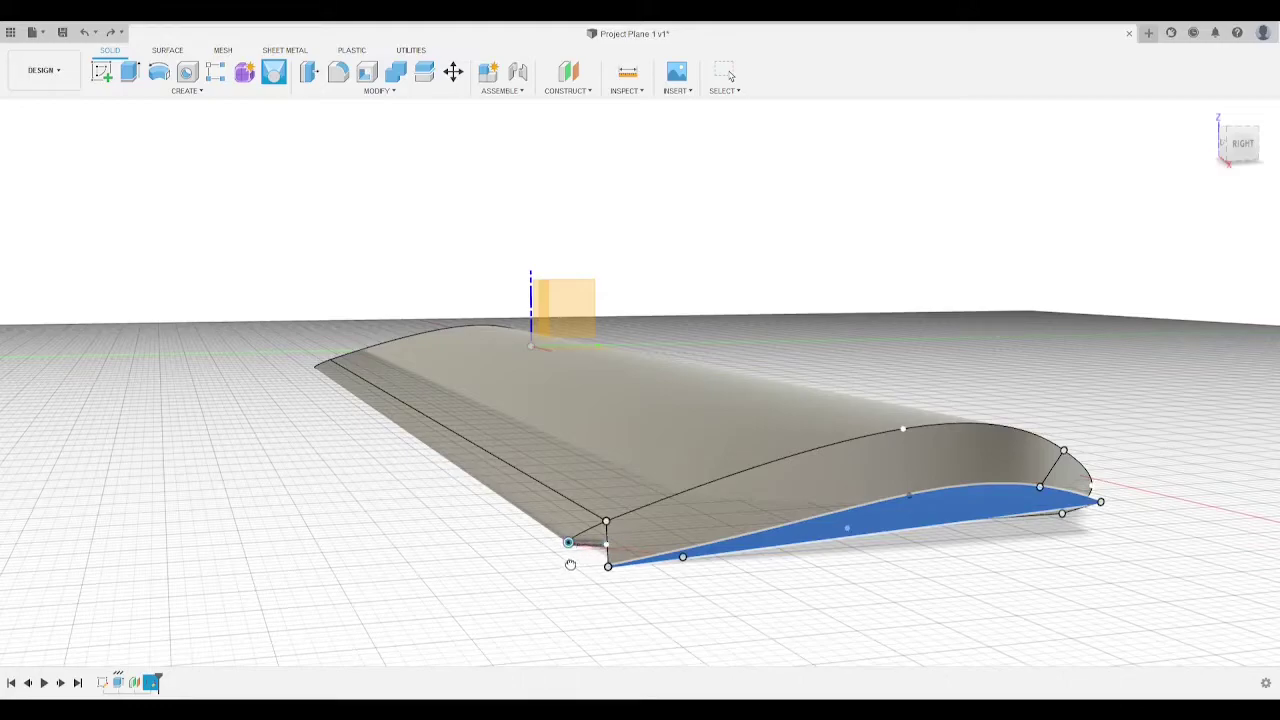
drag(570, 564, 576, 556)
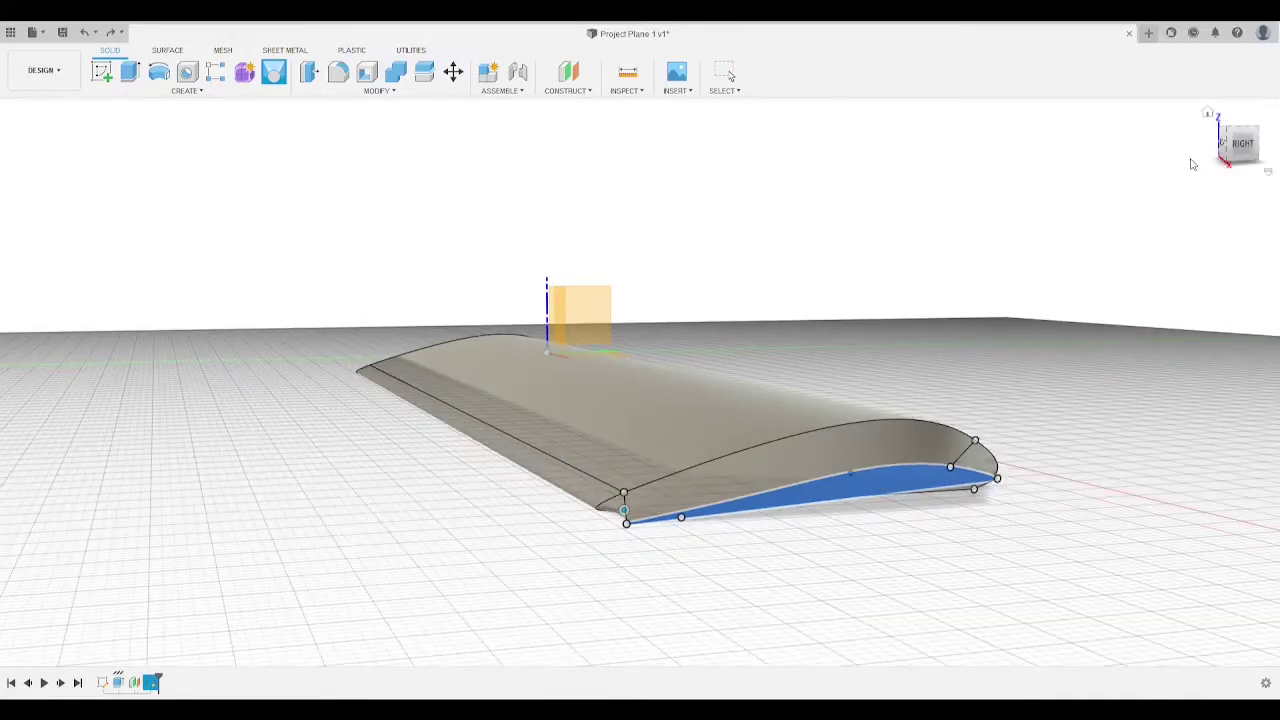
shift+middle_drag(592, 455, 1143, 260)
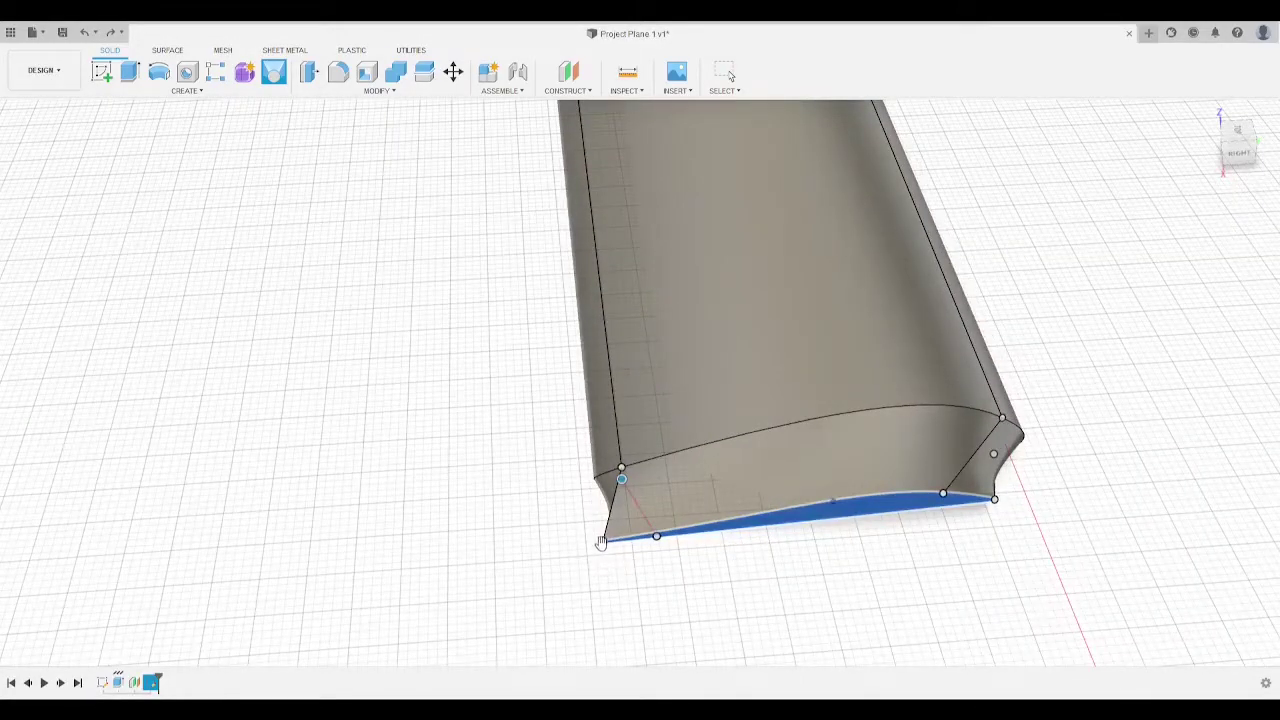
drag(625, 543, 650, 528)
drag(1239, 154, 1238, 92)
shift+middle_drag(655, 481, 651, 524)
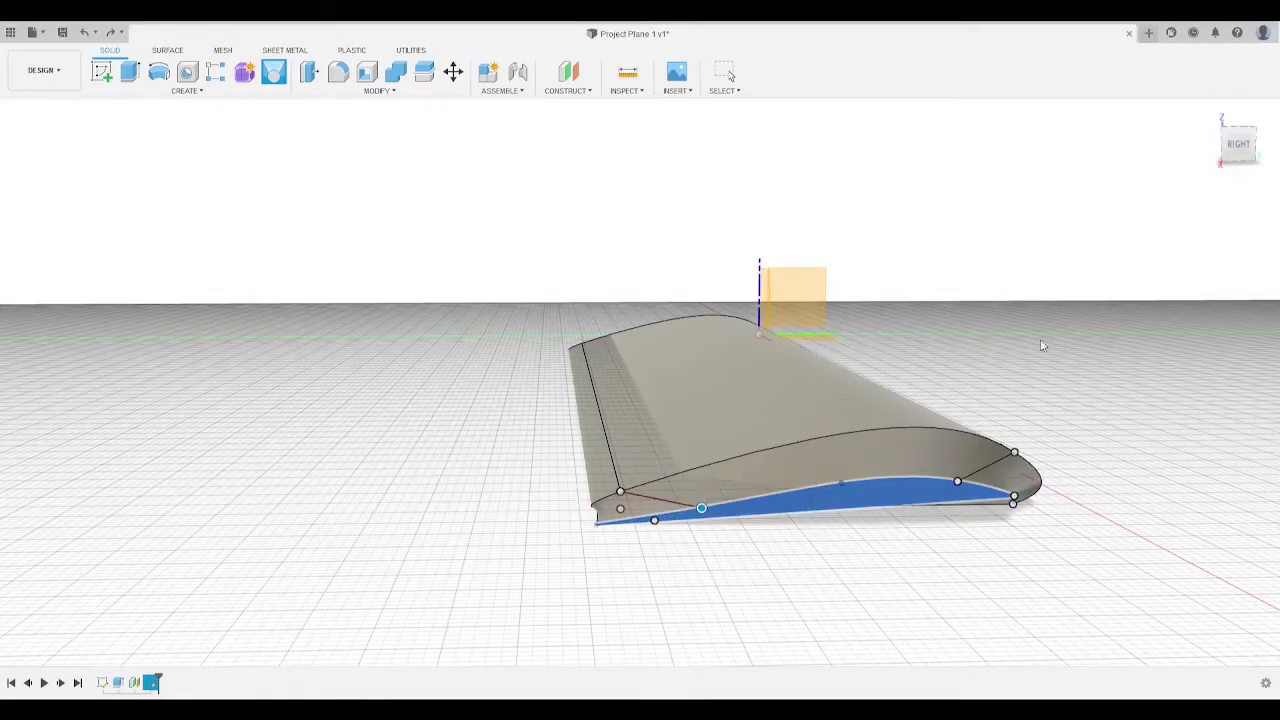
click(1235, 498)
Step: Move the thin profile's trailing endpoint forward and up, well inside the airfoil's trailing-edge tip
scroll(695, 477, down, 2)
scroll(680, 490, up, 5)
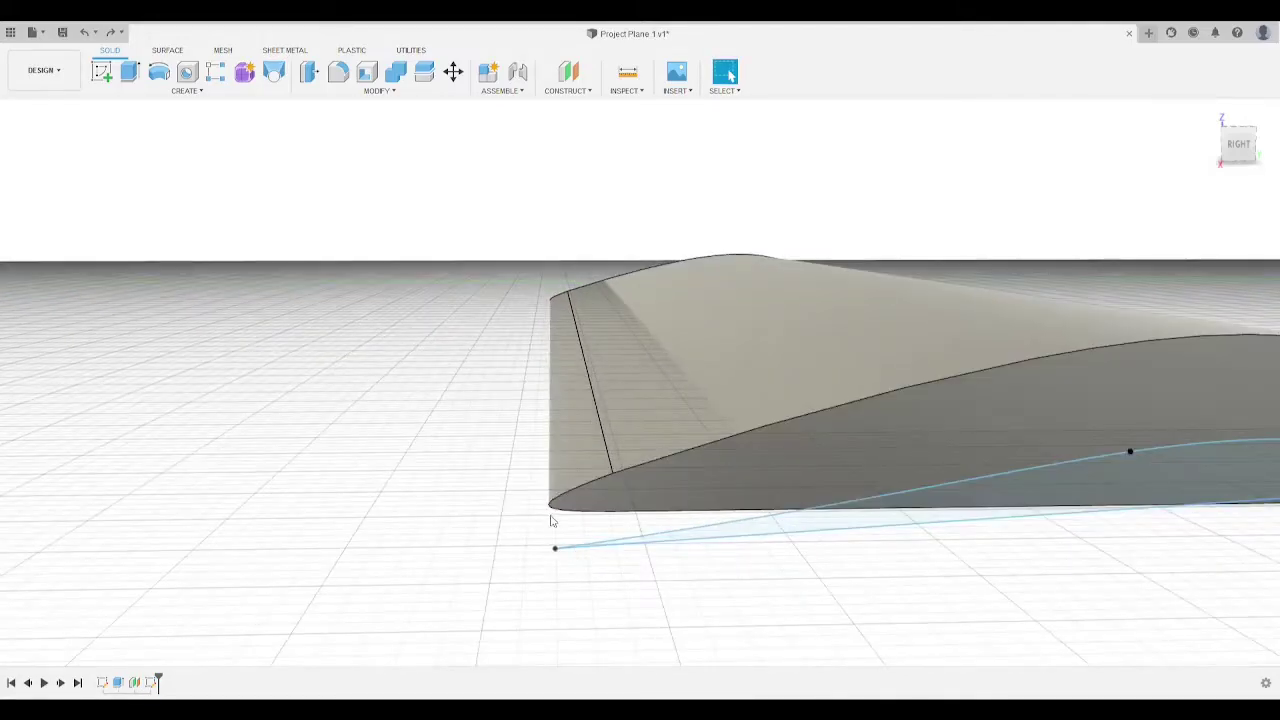
key(e)
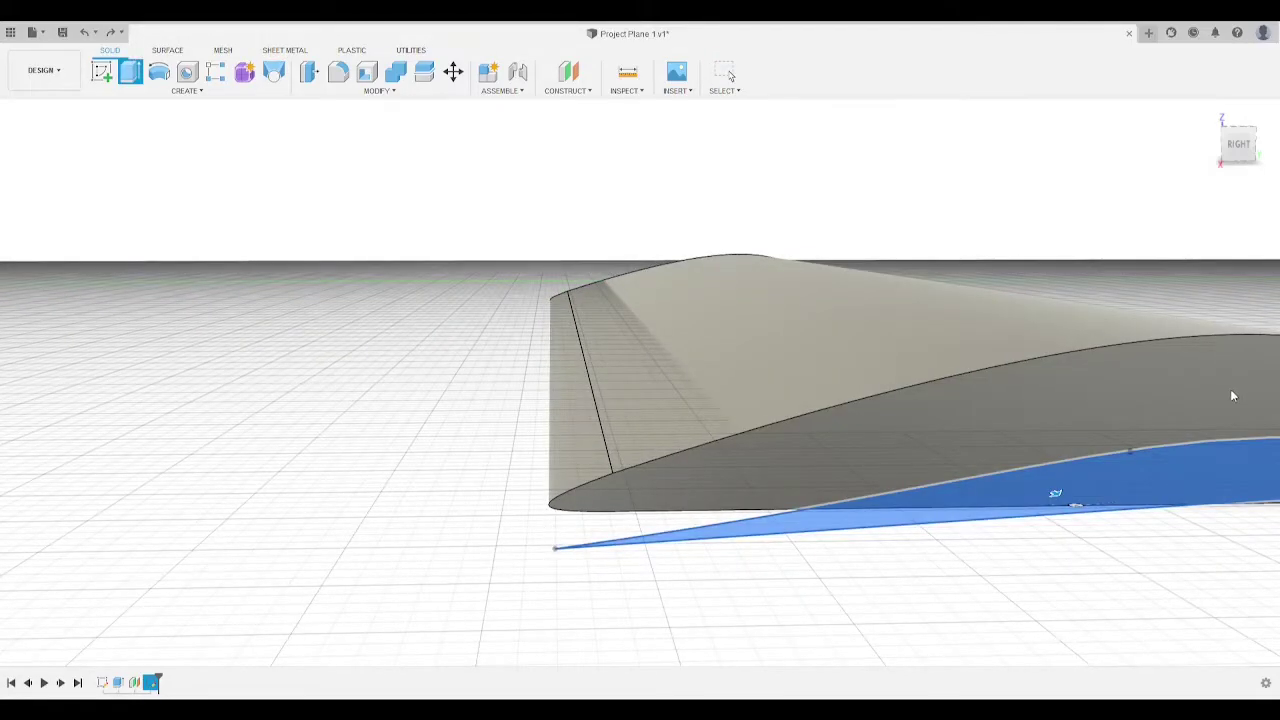
click(1241, 377)
click(1238, 144)
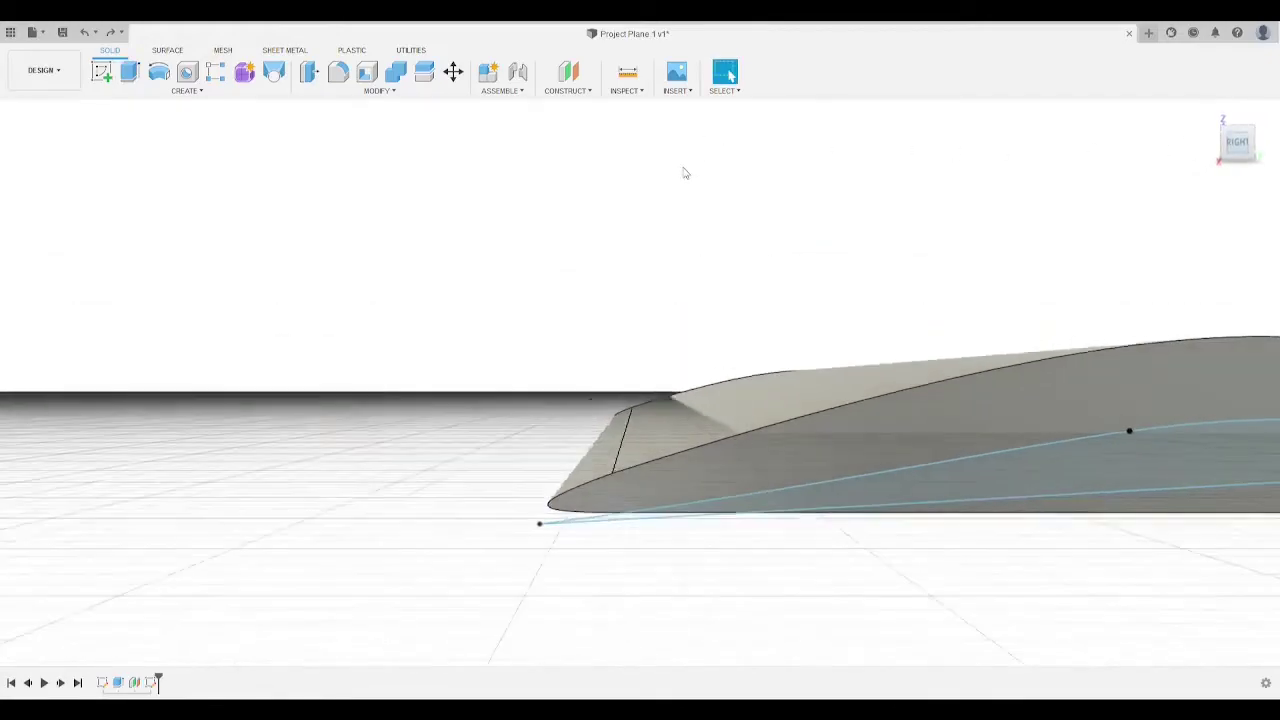
mouse_move(538, 525)
mouse_down()
mouse_move(651, 506)
mouse_move(660, 492)
mouse_up()
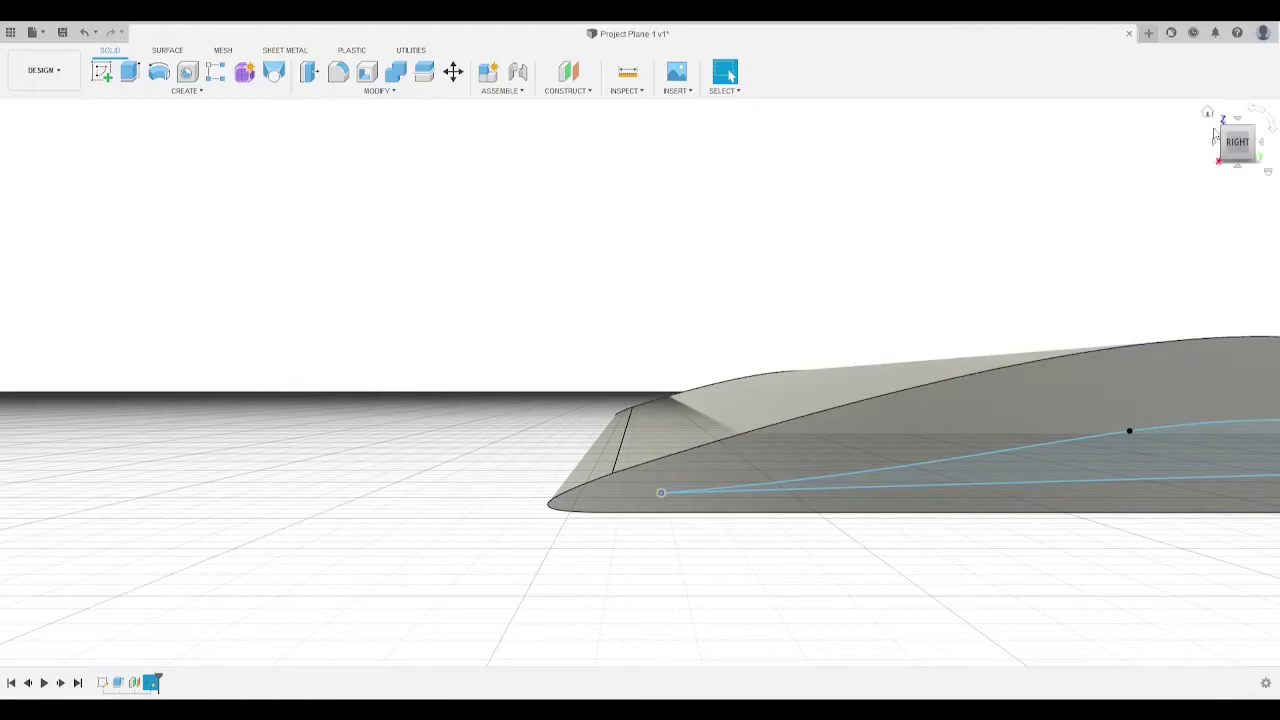
Step: Try a loft from the wing's end face to the thin profile with its inset trailing endpoint
click(1242, 132)
click(1240, 152)
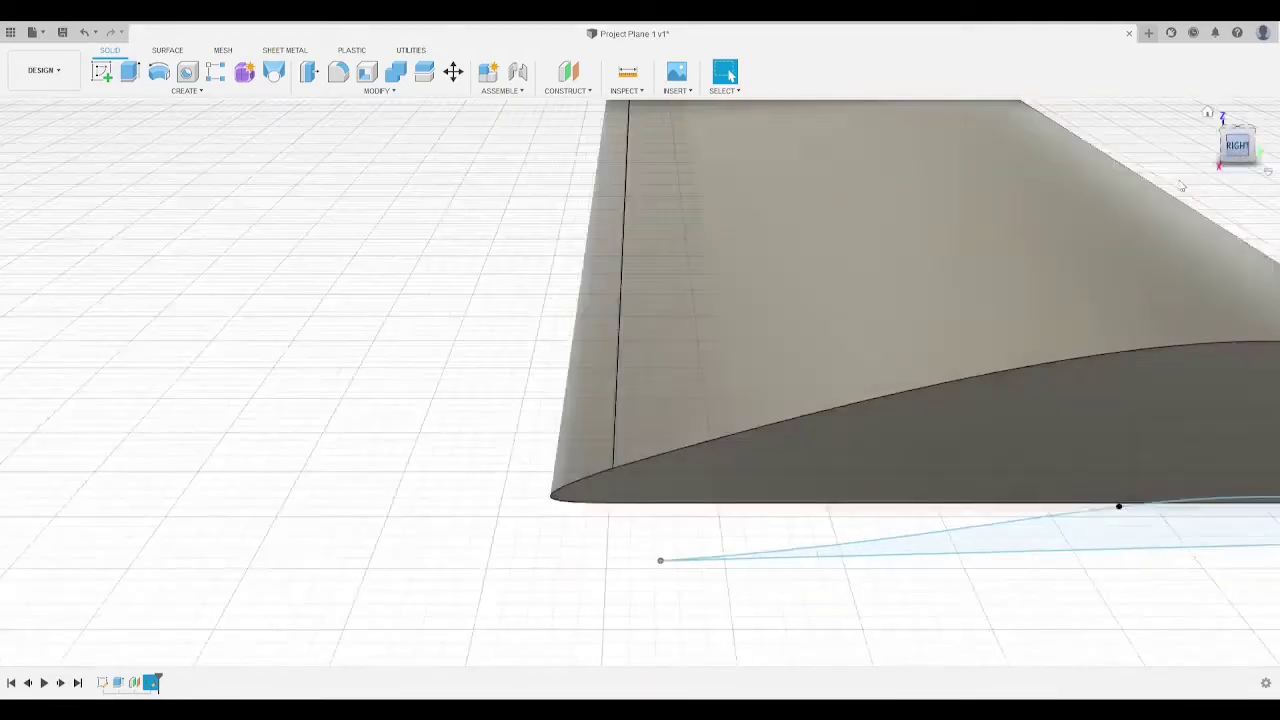
mouse_move(967, 303)
middle_down()
mouse_move(949, 235)
mouse_move(882, 212)
middle_up()
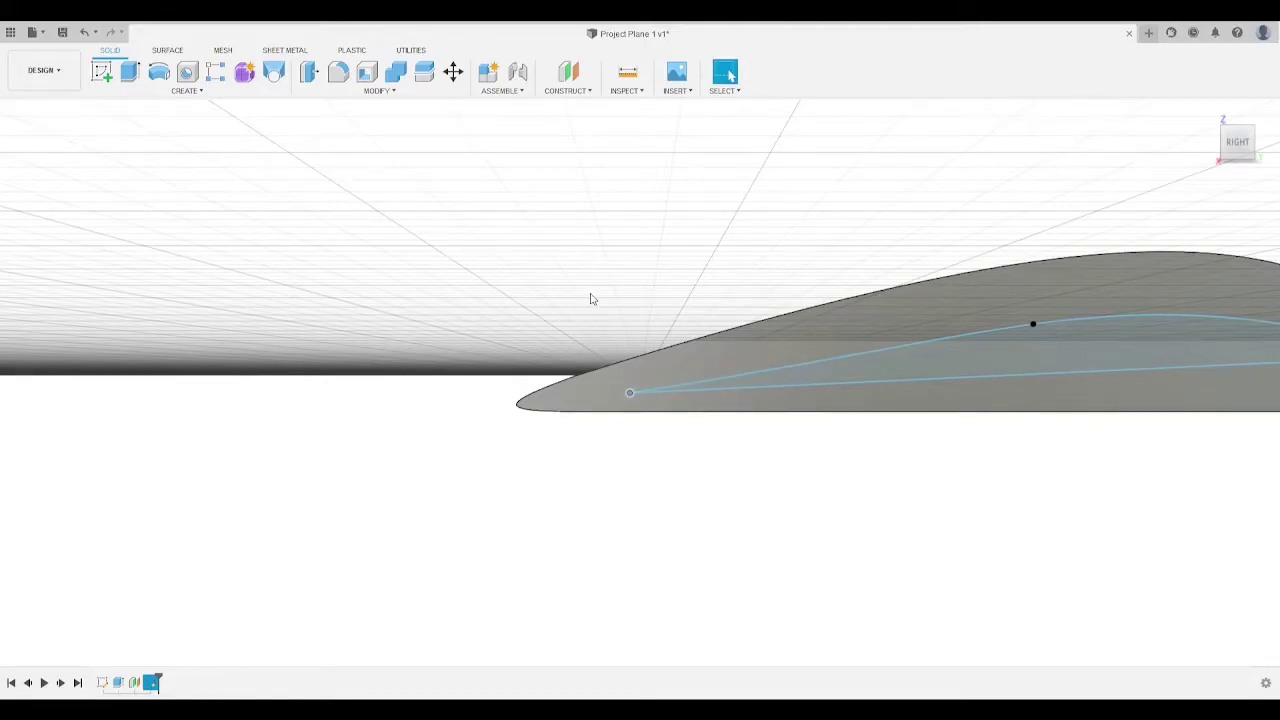
scroll(628, 295, up, 1)
scroll(629, 295, down, 3)
drag(1236, 150, 1238, 174)
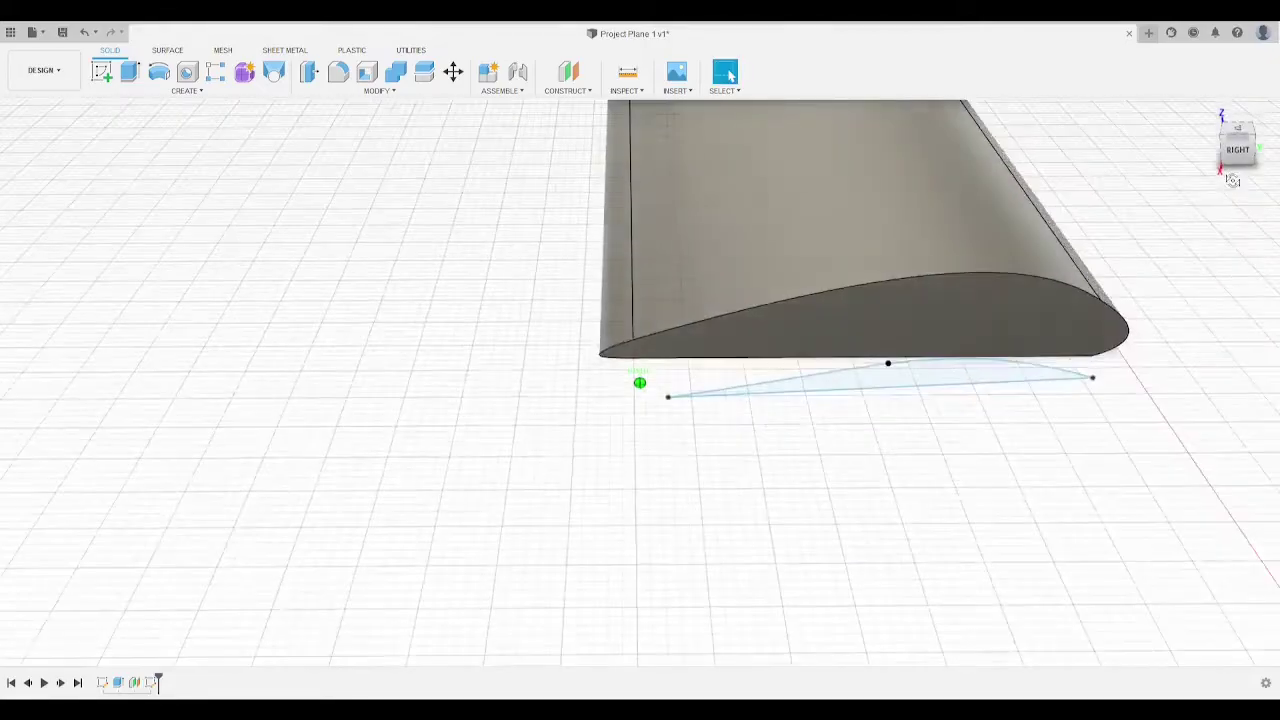
click(274, 73)
click(743, 335)
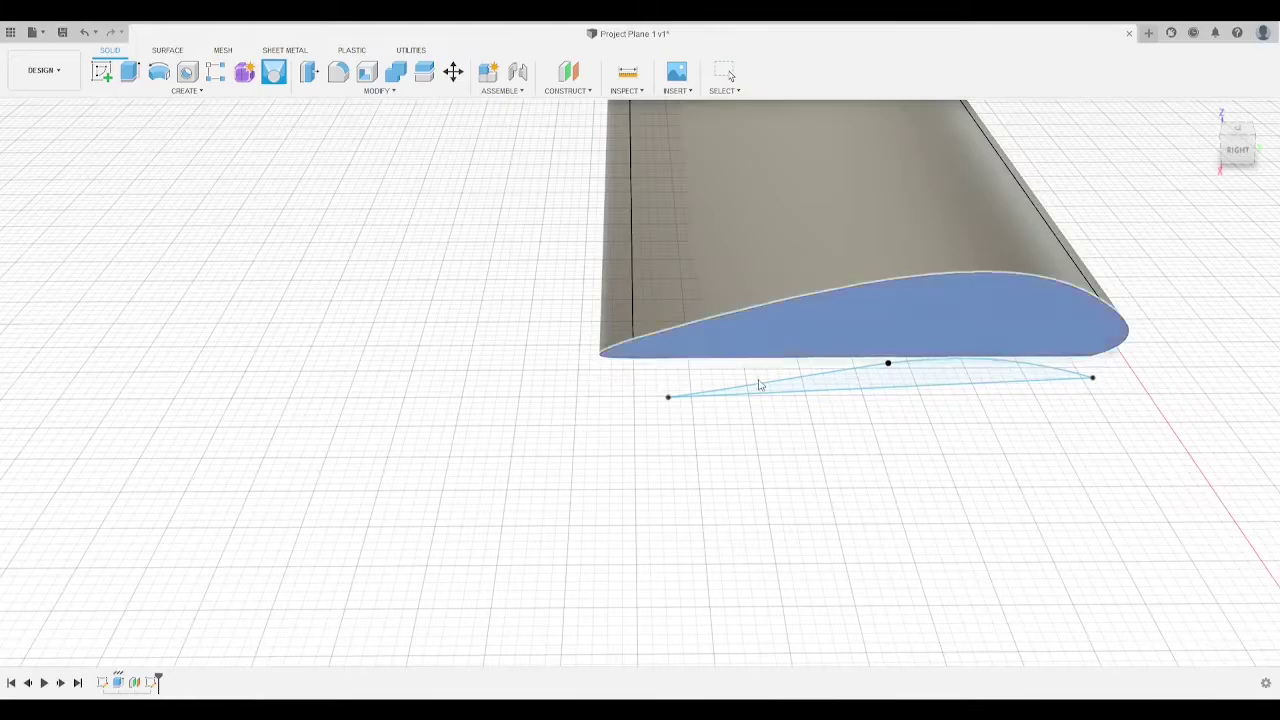
click(759, 397)
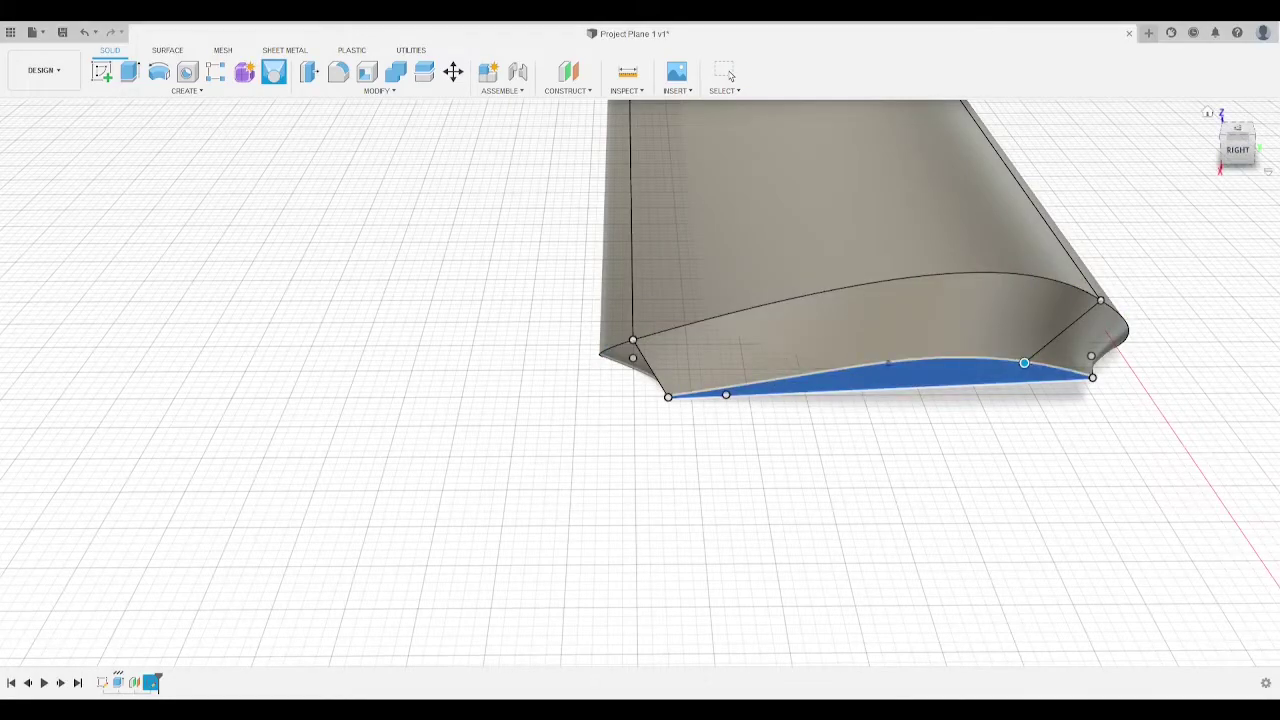
Step: Try shifting the loft's upper trailing-edge mapping point to the airfoil's tip, and undo the loft
drag(1243, 148, 1252, 120)
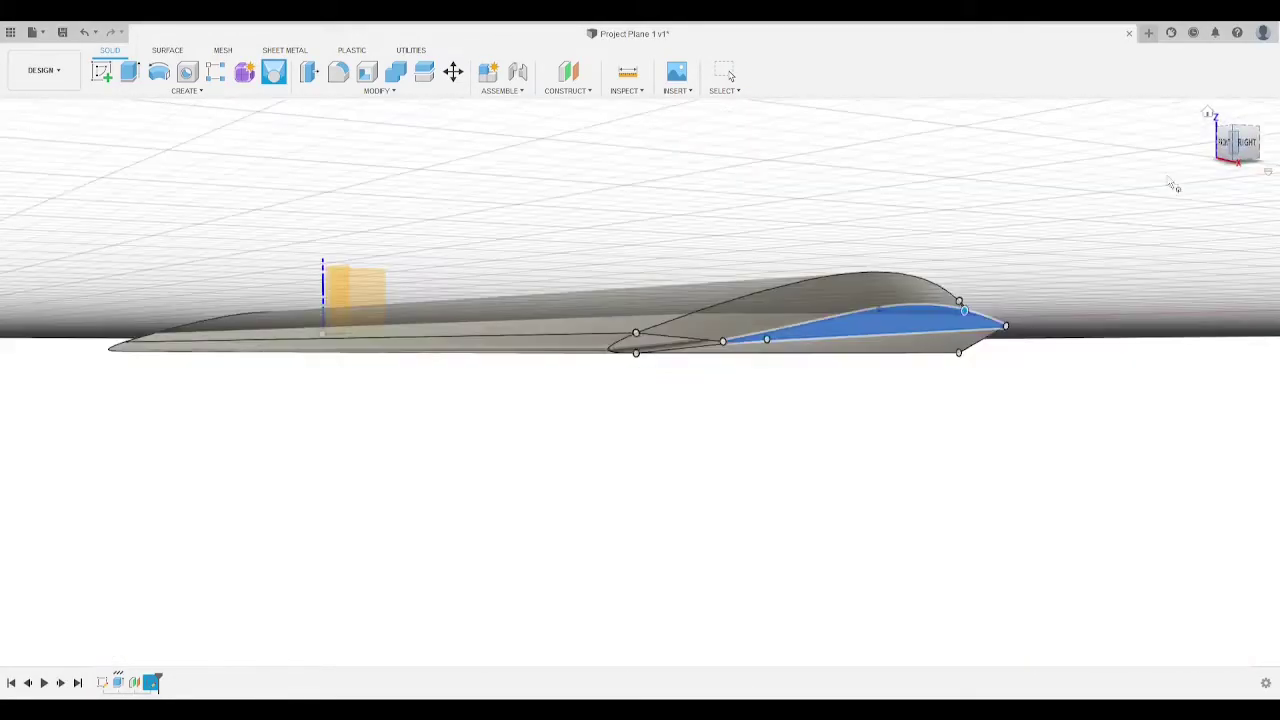
scroll(878, 288, up, 5)
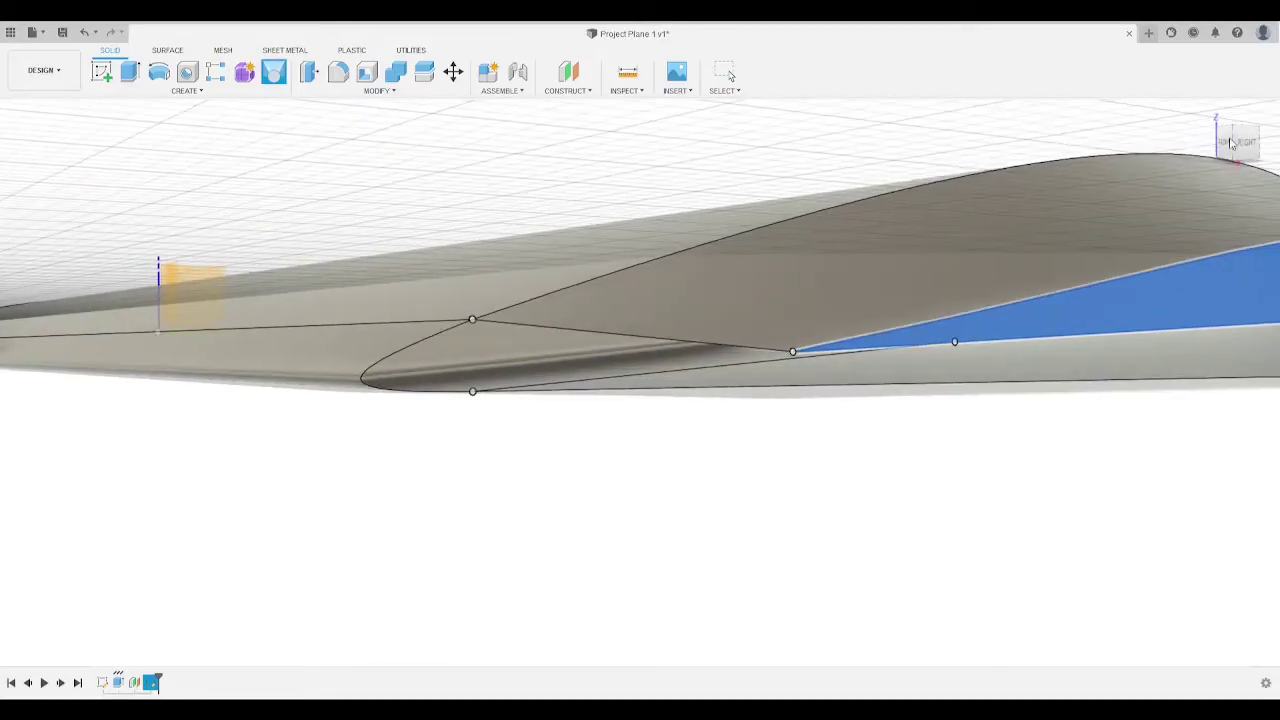
mouse_move(1246, 148)
mouse_down()
mouse_move(1238, 110)
mouse_move(1238, 156)
mouse_move(1222, 157)
mouse_up()
mouse_move(600, 360)
shift+middle_down()
mouse_move(605, 395)
mouse_move(609, 302)
shift+middle_up()
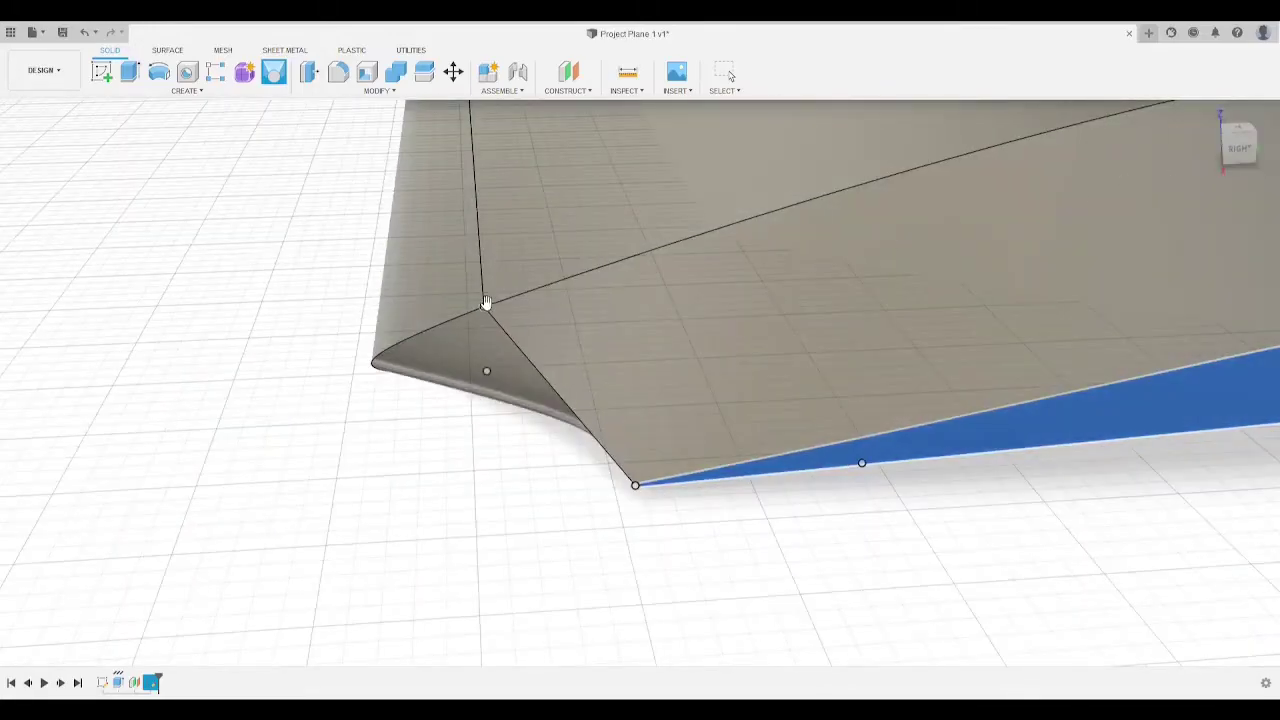
drag(484, 308, 370, 365)
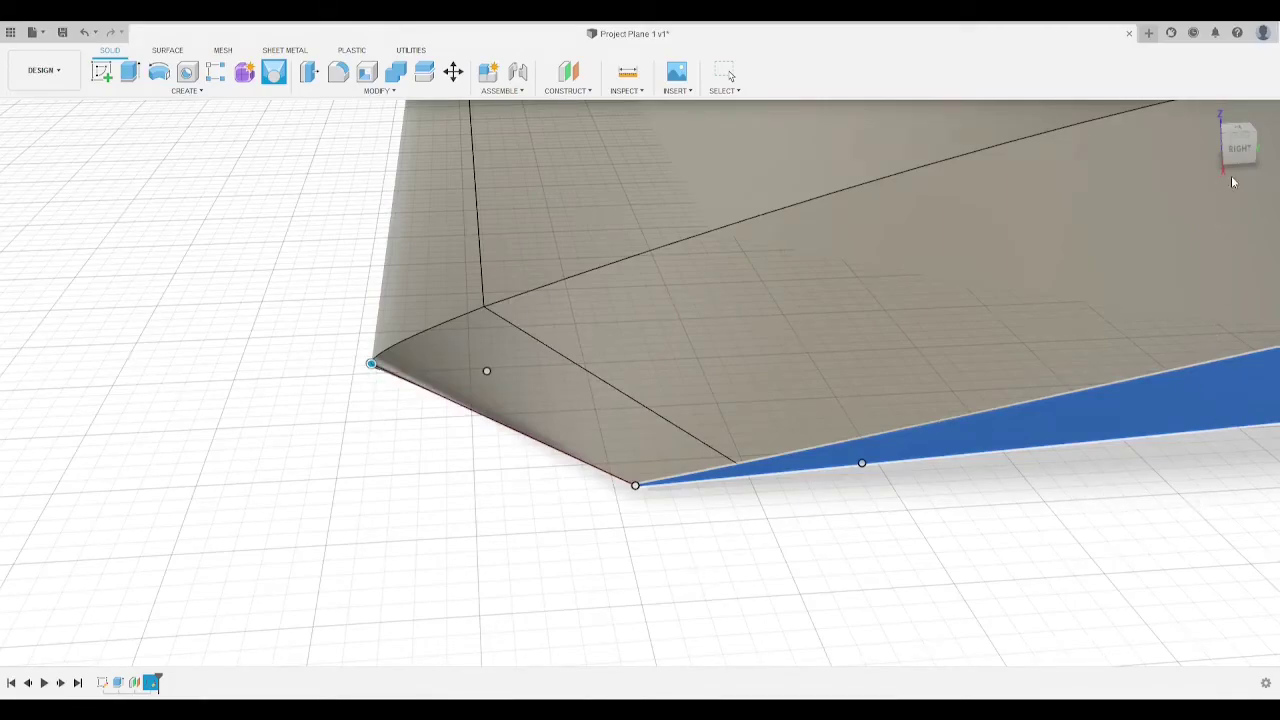
mouse_move(1256, 127)
mouse_down()
mouse_move(1238, 80)
mouse_move(1240, 118)
mouse_move(1240, 88)
mouse_move(1262, 88)
mouse_move(1254, 68)
mouse_move(1246, 128)
mouse_move(1231, 131)
mouse_move(1236, 162)
mouse_up()
key(ctrl+z)
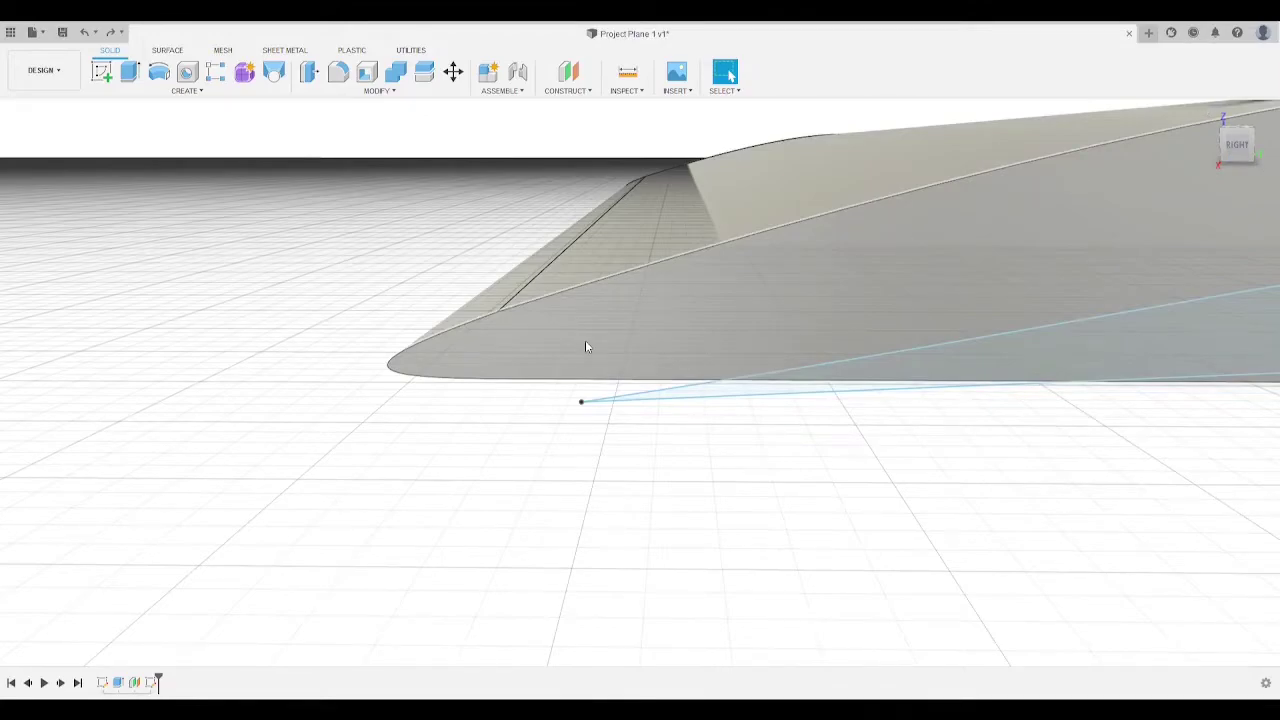
Step: Move the thin profile's trailing endpoint back and down to just inside the airfoil's trailing-edge tip
click(1244, 147)
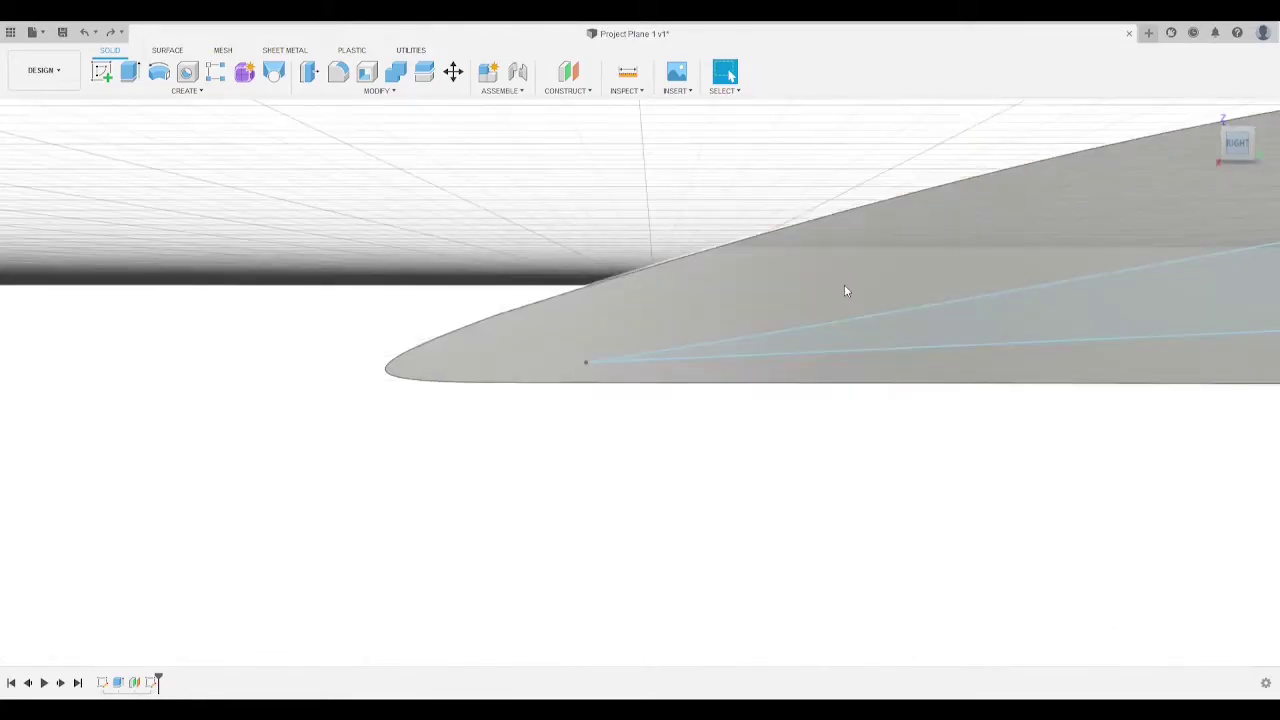
mouse_move(586, 349)
mouse_down()
mouse_move(352, 386)
mouse_move(395, 386)
mouse_up()
key(e)
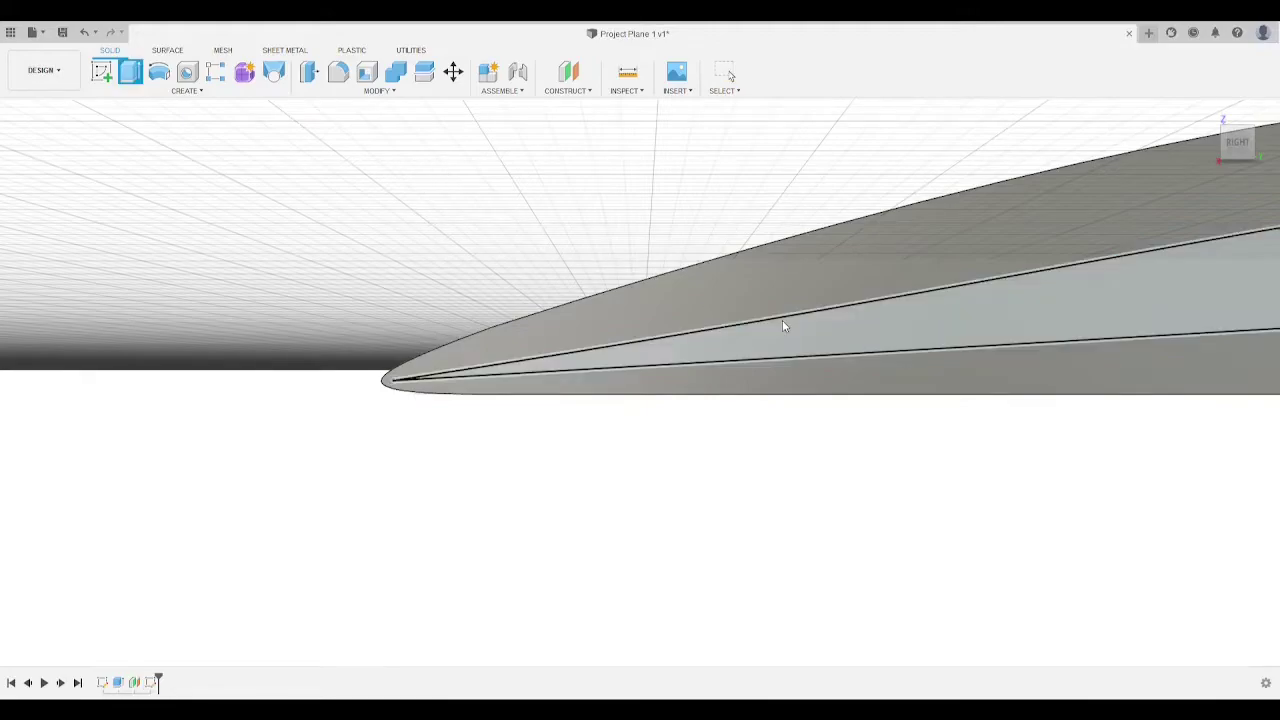
click(763, 287)
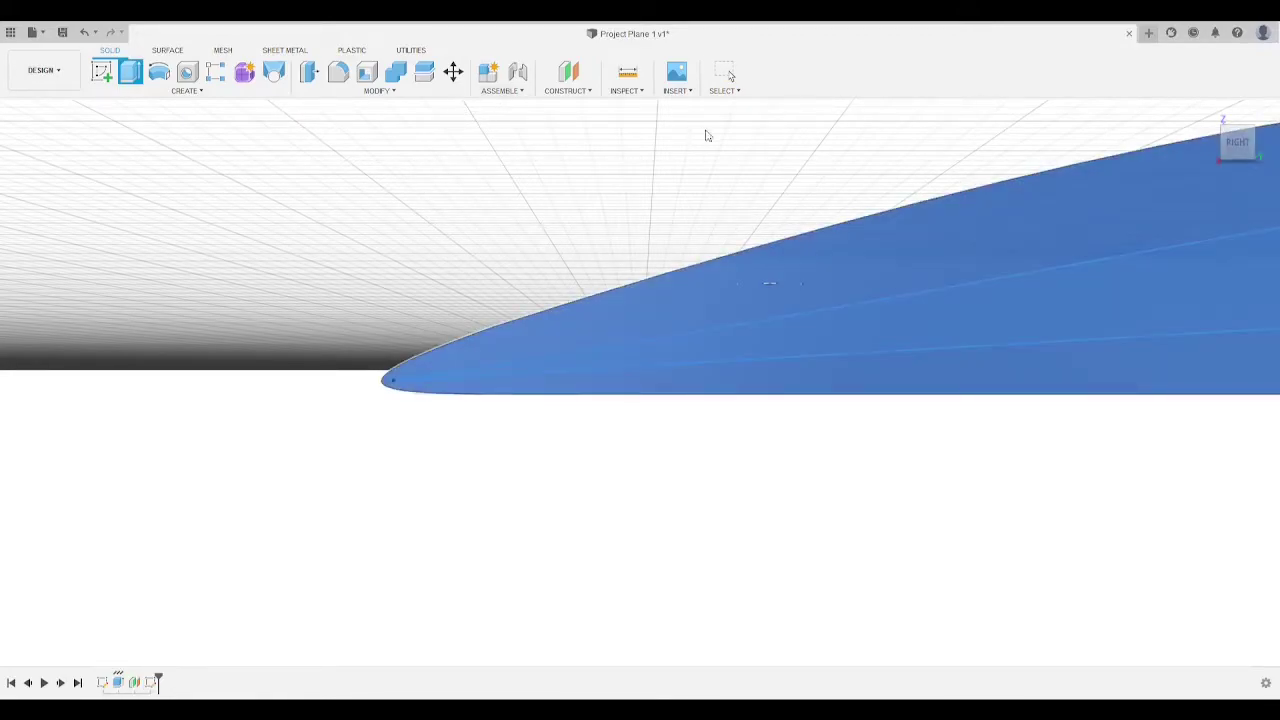
key(Escape)
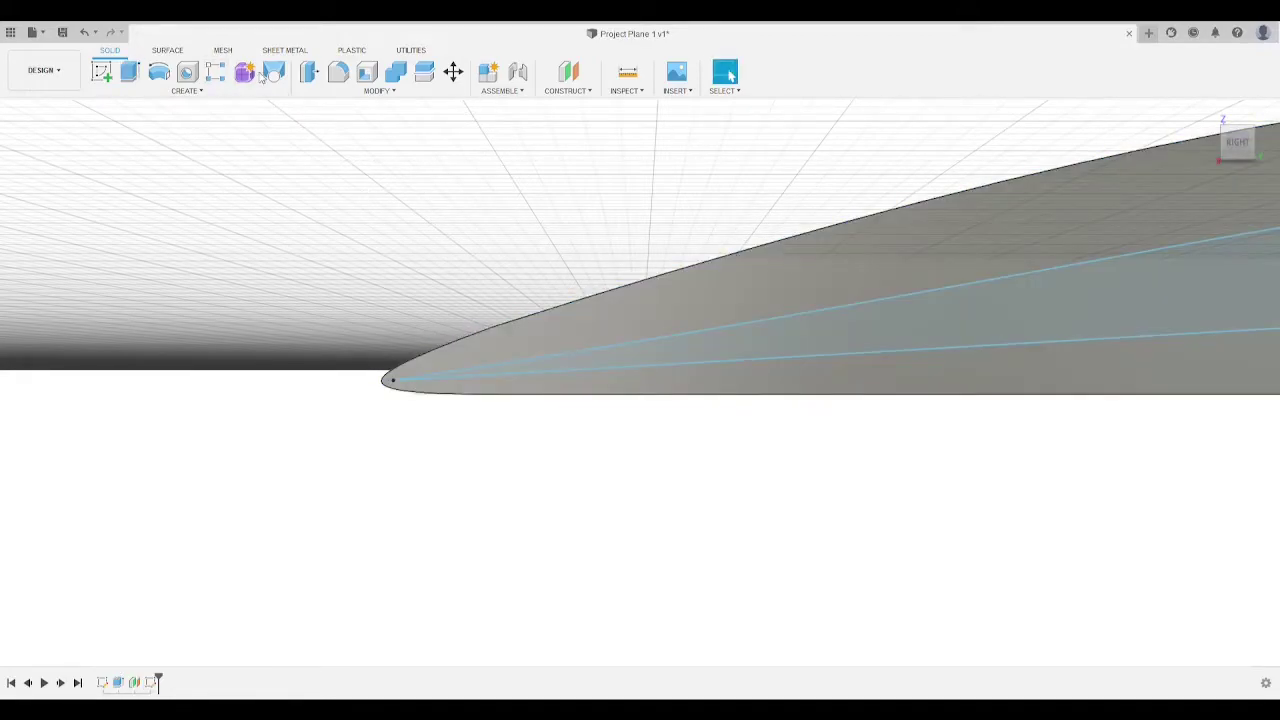
Step: Loft the wing's end face to the extended thin profile to form the wing tip
click(700, 349)
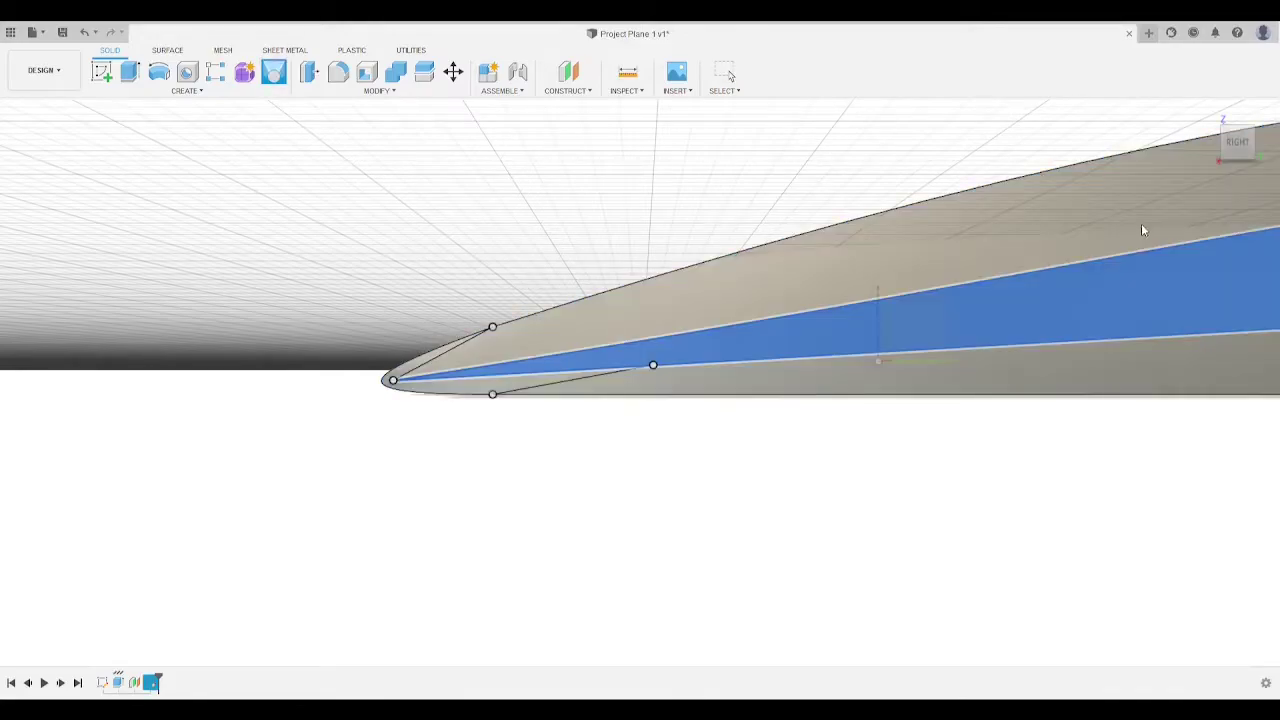
click(1228, 143)
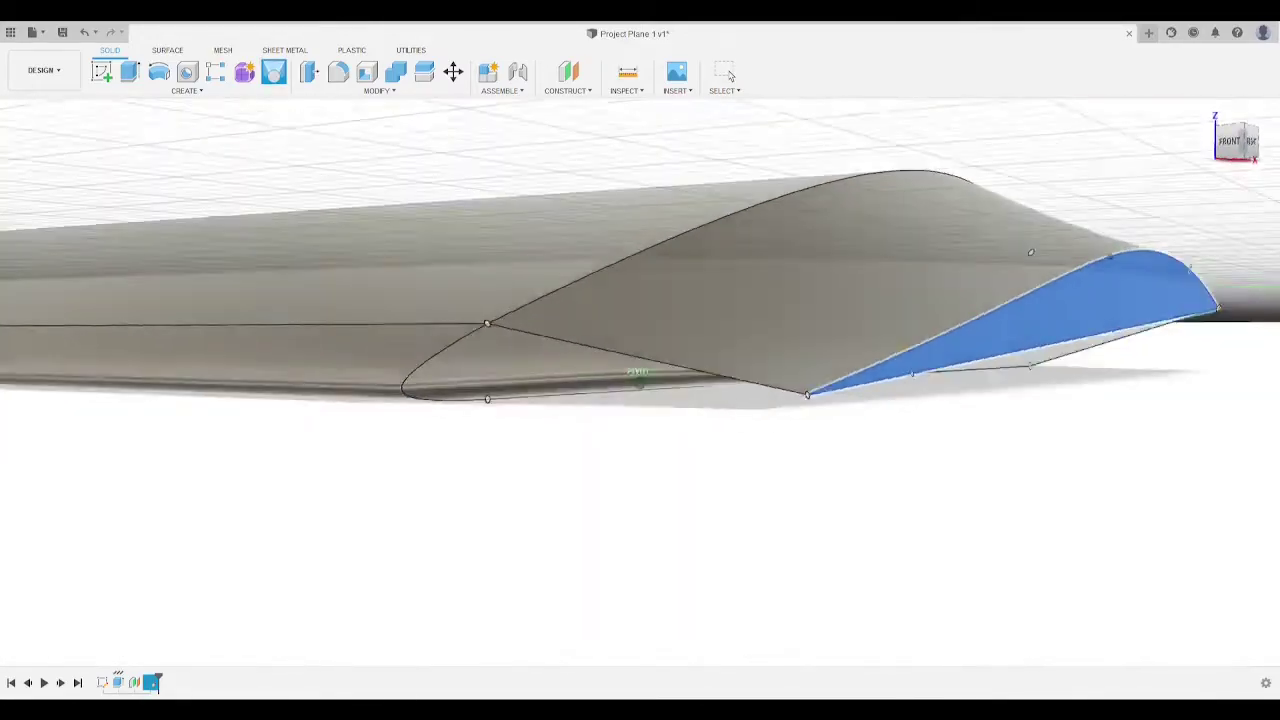
mouse_move(639, 382)
shift+middle_down()
mouse_move(640, 232)
mouse_move(640, 460)
shift+middle_up()
scroll(797, 236, down, 7)
middle_drag(966, 183, 852, 283)
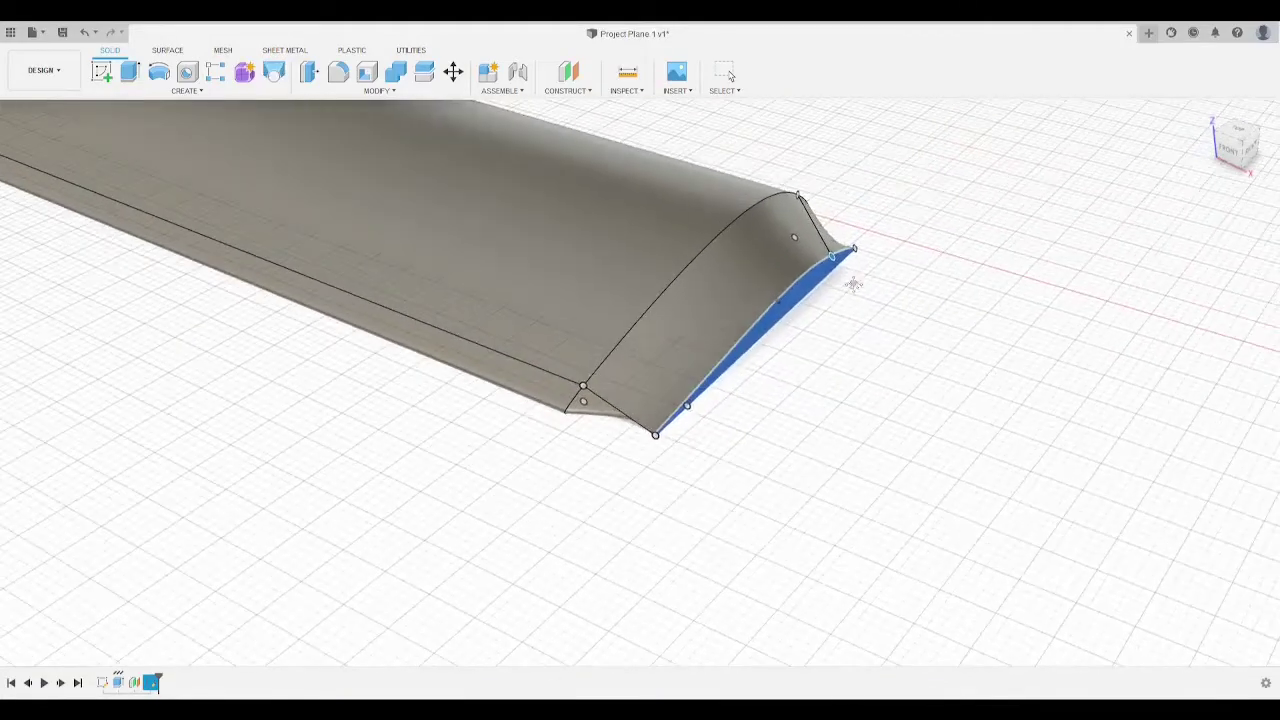
mouse_move(1233, 142)
mouse_down()
mouse_move(1185, 127)
mouse_move(1160, 92)
mouse_move(1140, 120)
mouse_up()
shift+middle_drag(660, 245, 1250, 478)
key(Return)
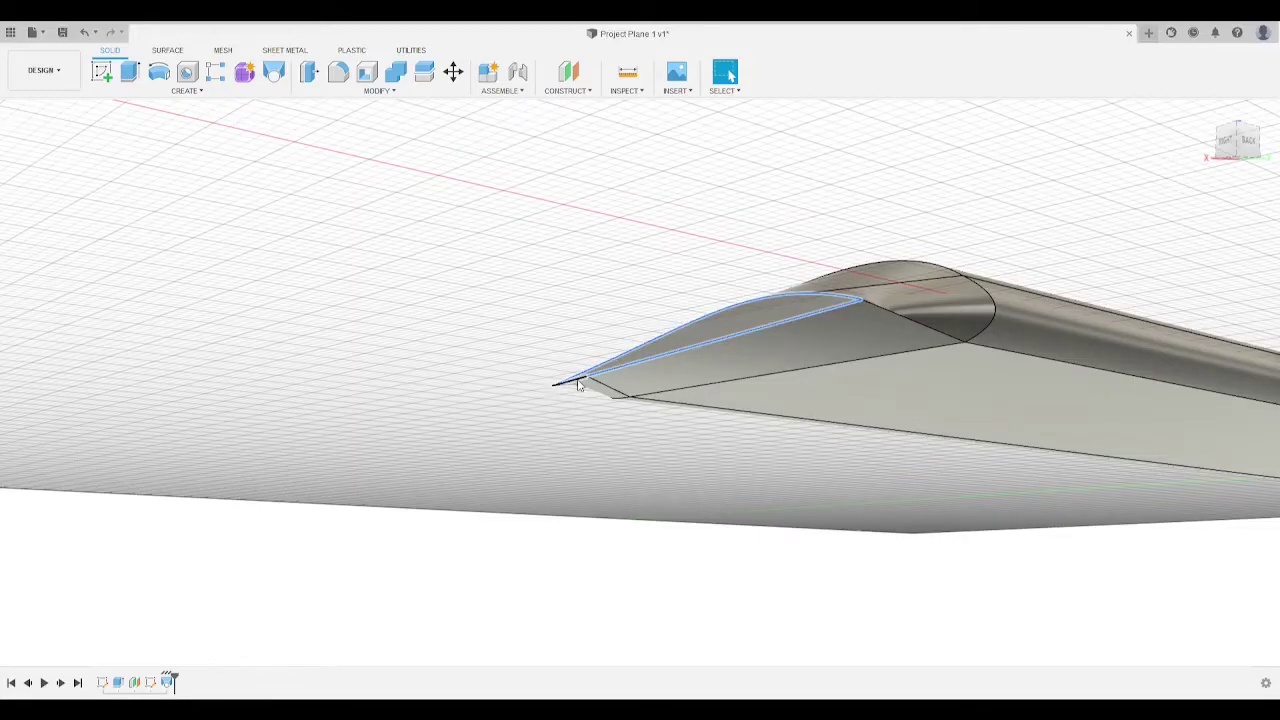
Step: Fillet the curved upper edges of the wing tip's end face
mouse_move(1237, 150)
mouse_down()
mouse_move(1238, 205)
mouse_move(1272, 205)
mouse_move(1250, 125)
mouse_move(1270, 168)
mouse_move(1262, 182)
mouse_move(1245, 178)
mouse_move(1222, 130)
mouse_move(1222, 166)
mouse_move(1243, 160)
mouse_up()
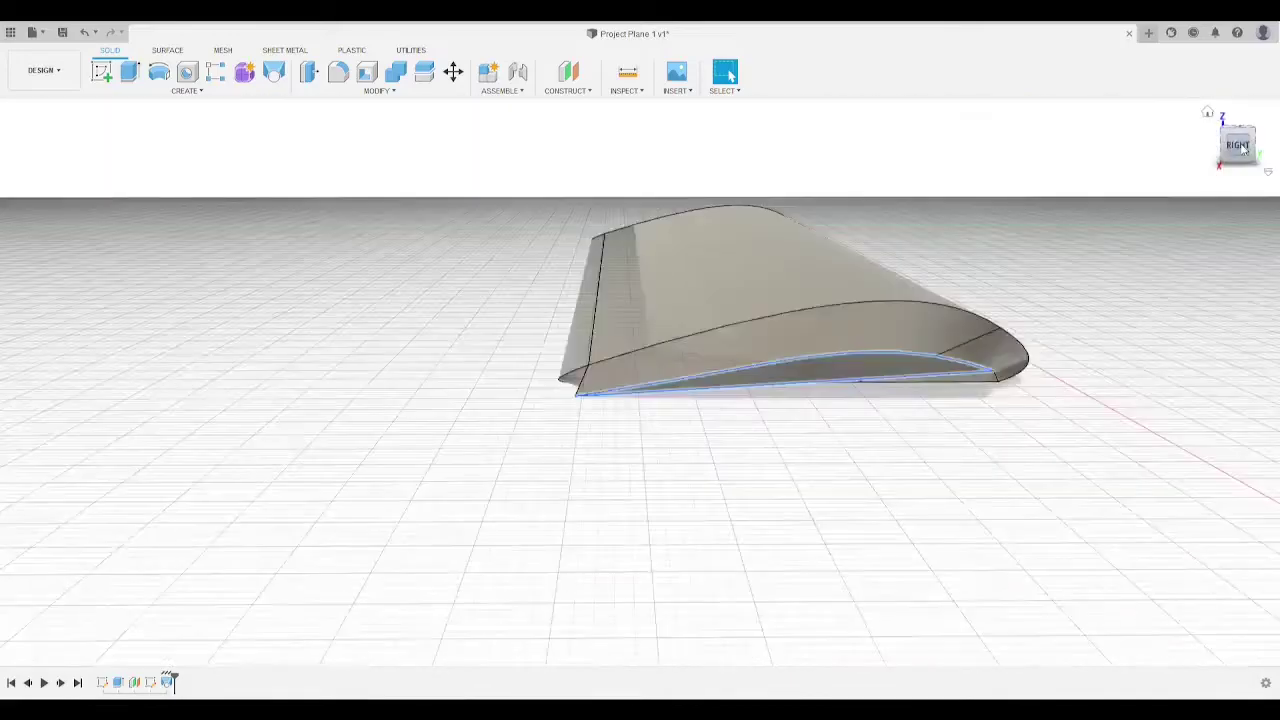
click(352, 90)
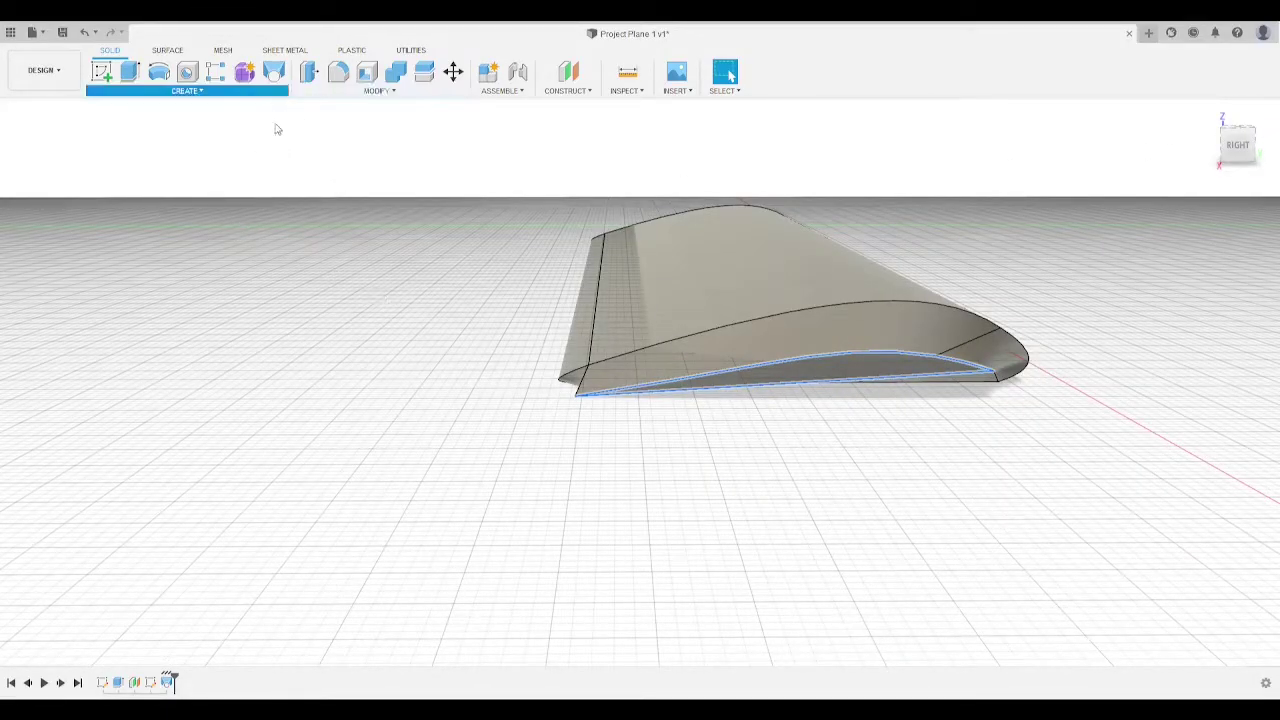
click(500, 505)
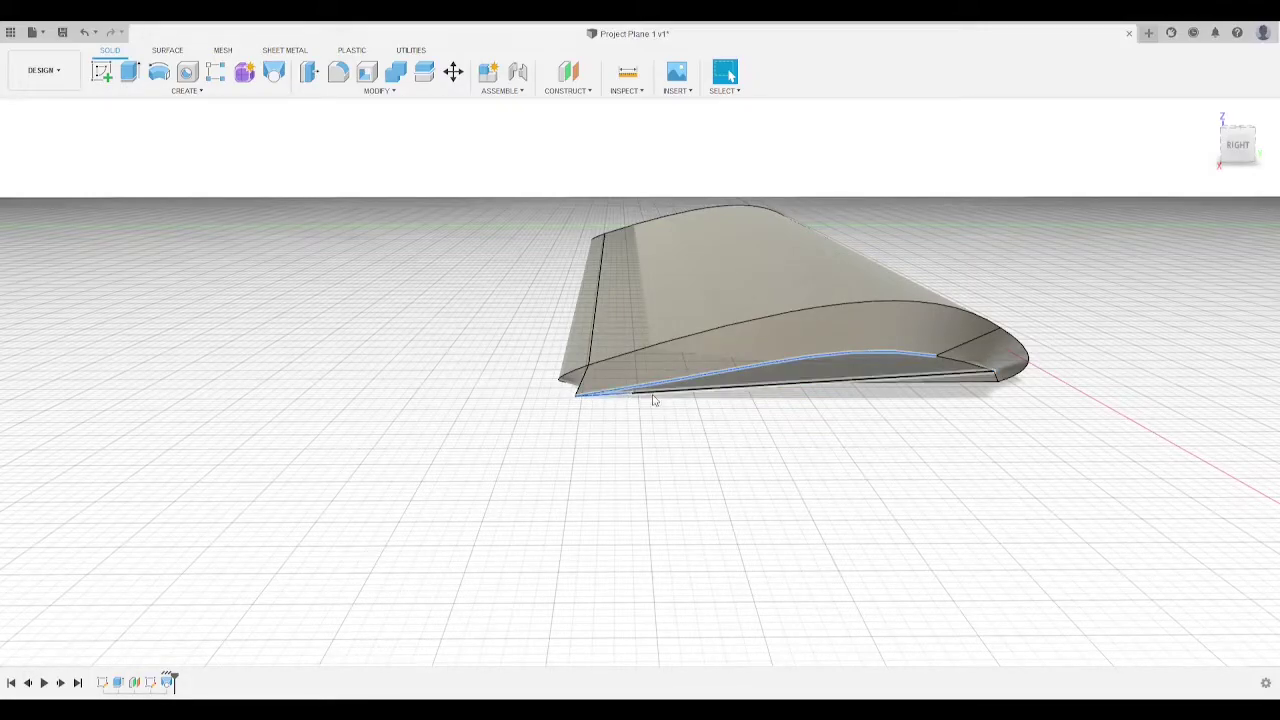
click(784, 376)
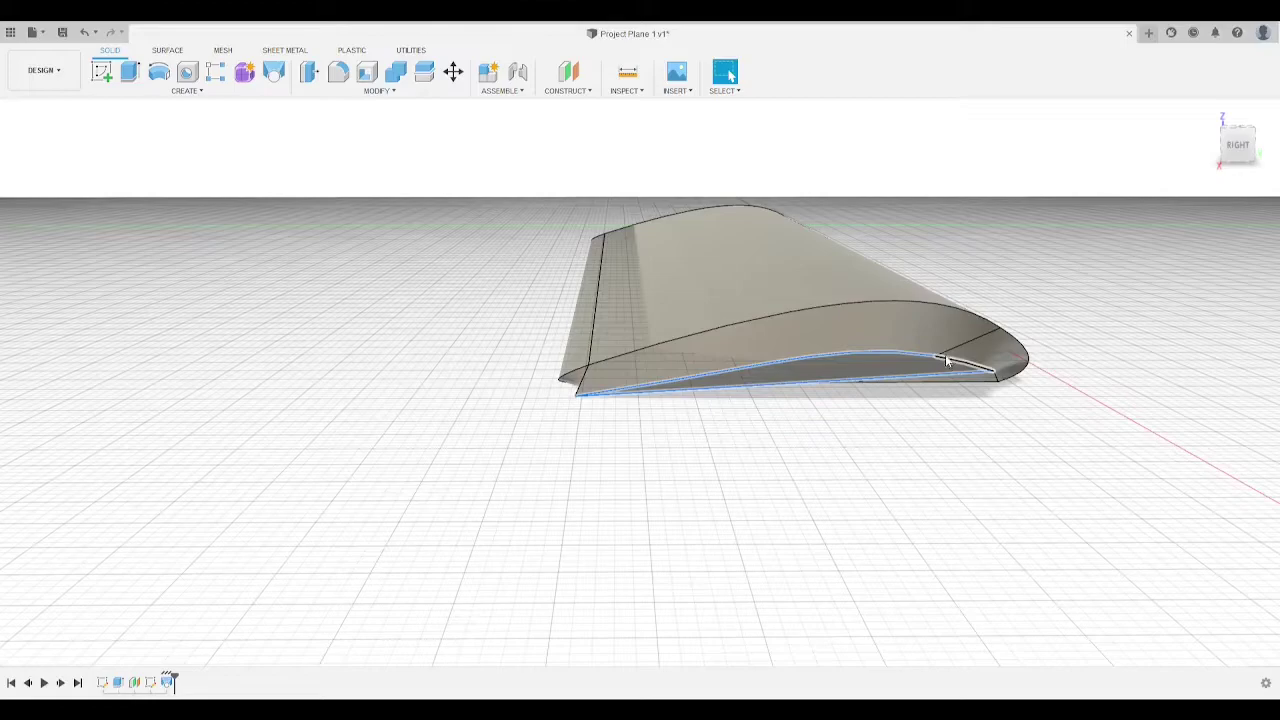
key(f)
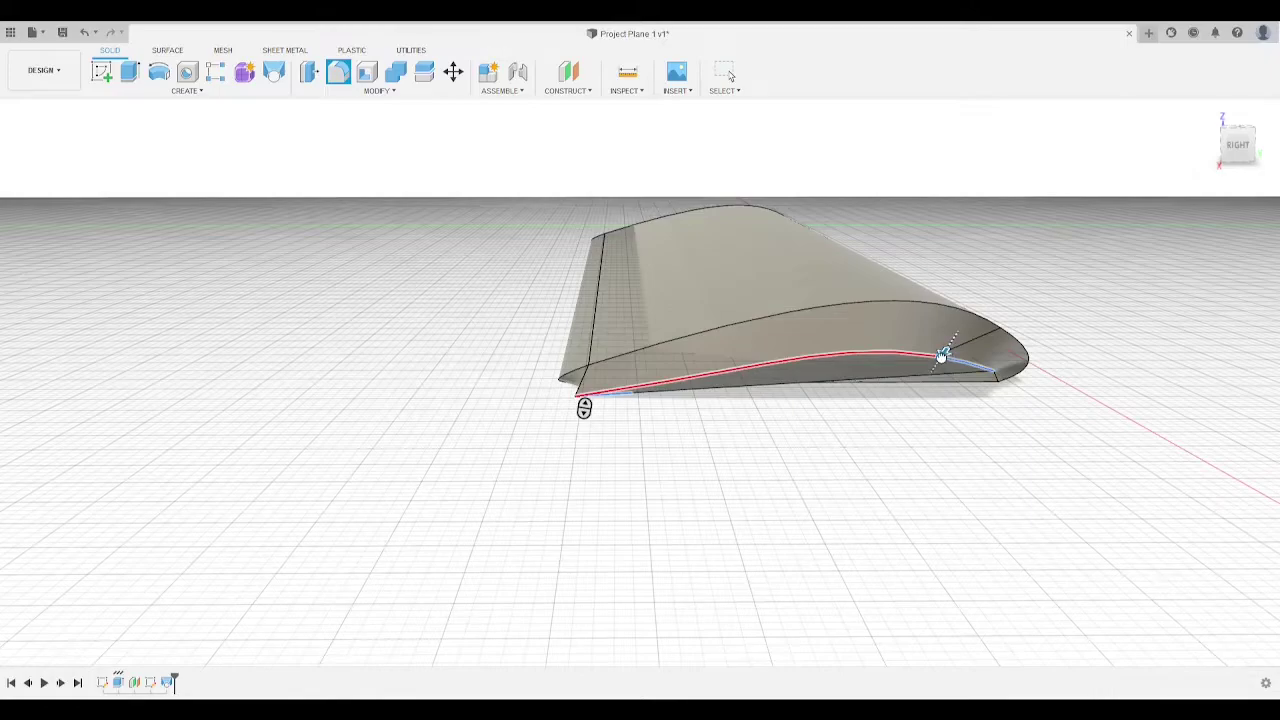
click(944, 355)
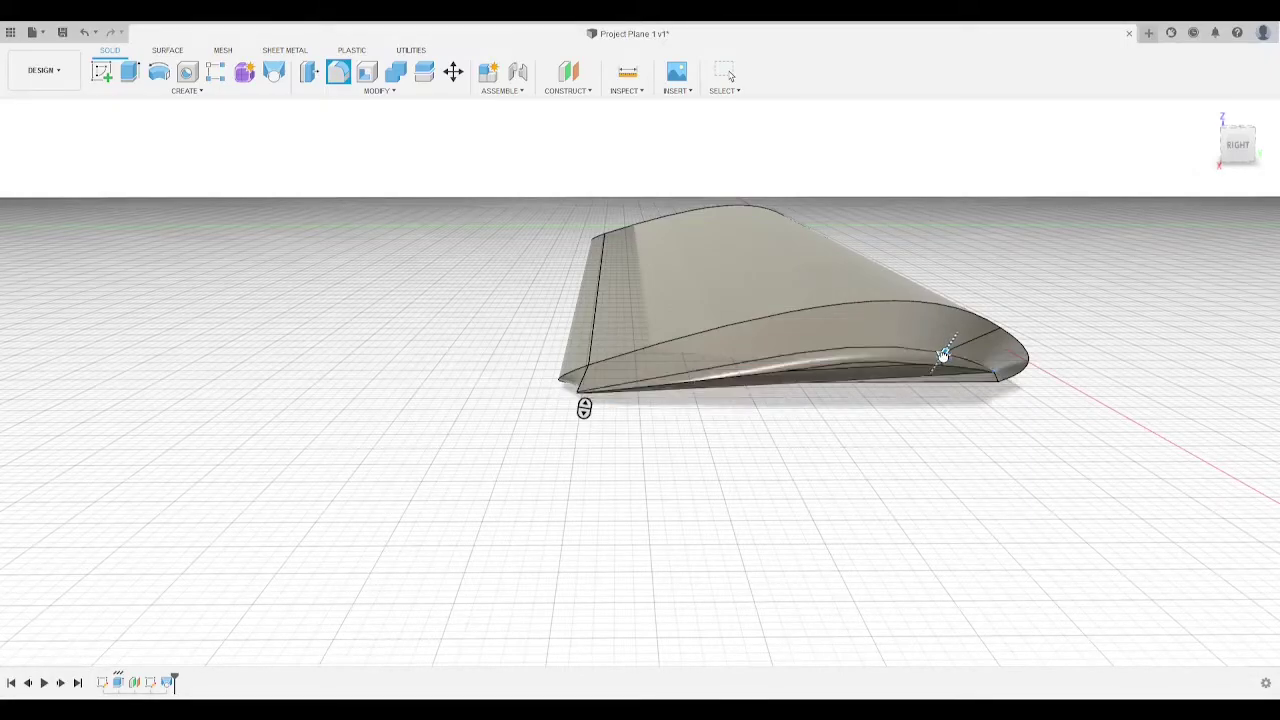
Step: Check the fillet preview on the tip from the end, the trailing edge and above, and apply it
drag(1242, 148, 1186, 112)
scroll(840, 320, up, 6)
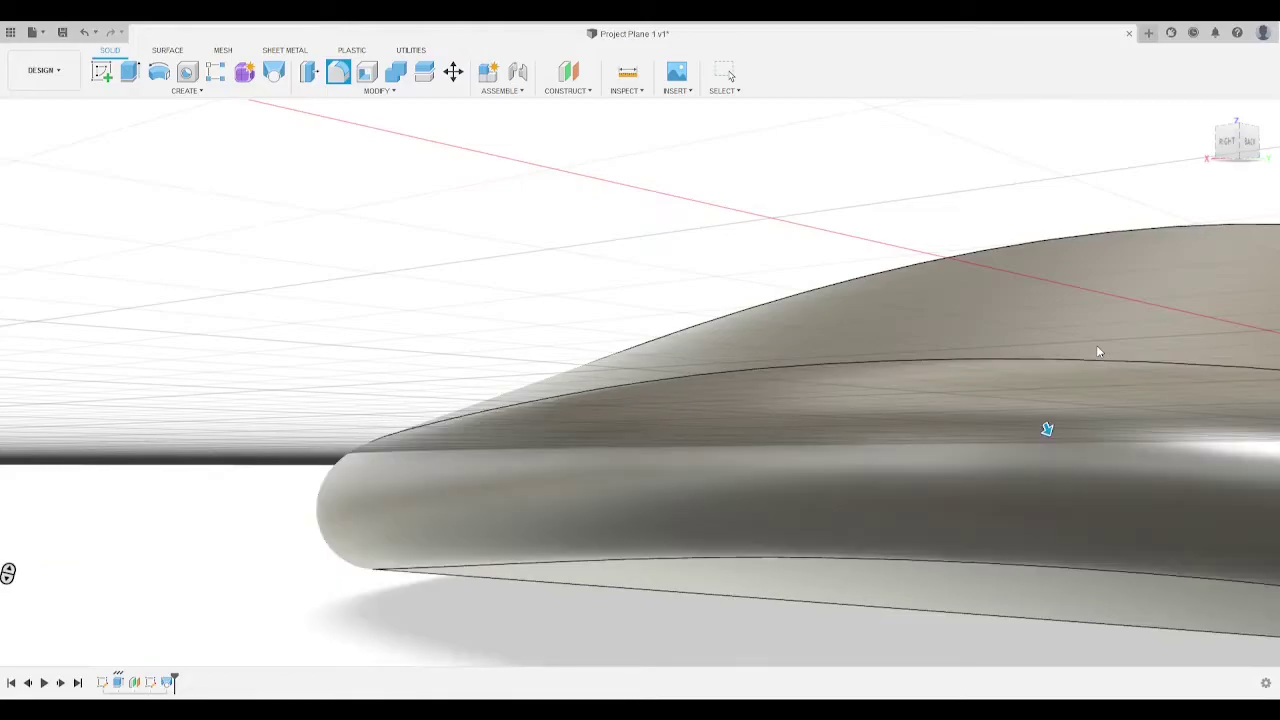
scroll(722, 358, down, 5)
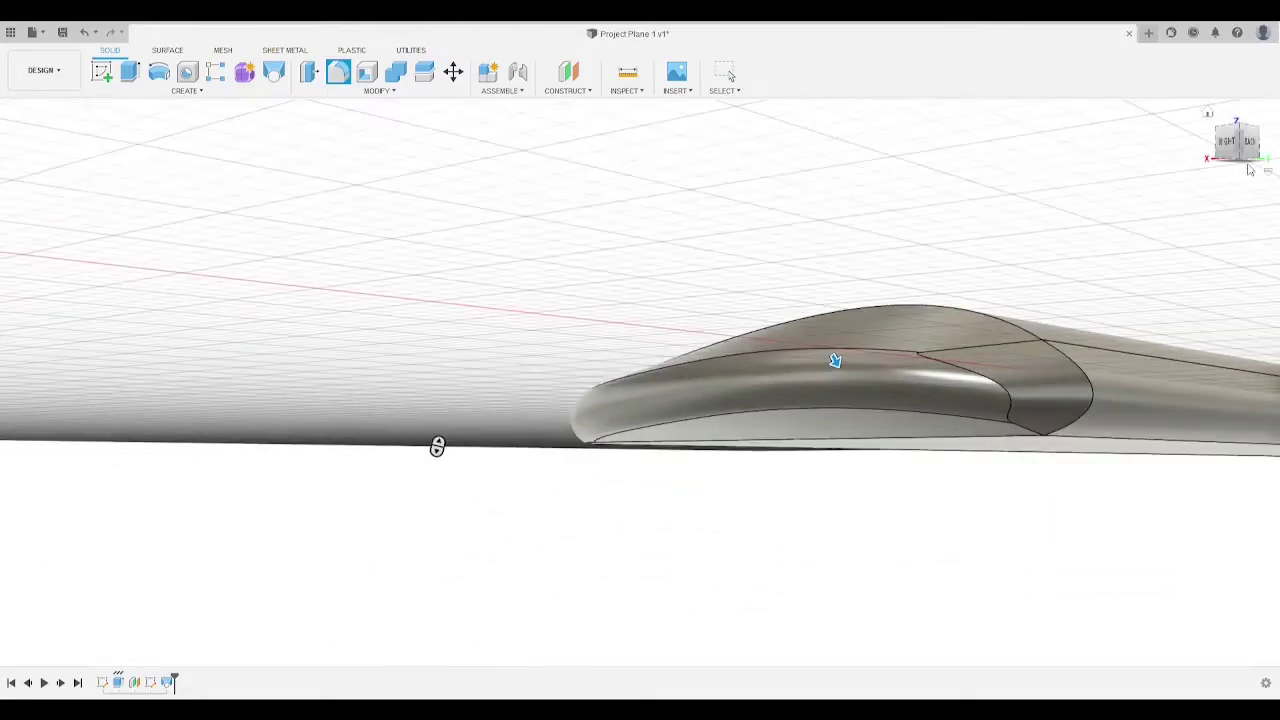
drag(1246, 154, 1204, 205)
shift+middle_drag(450, 435, 798, 463)
scroll(798, 463, down, 6)
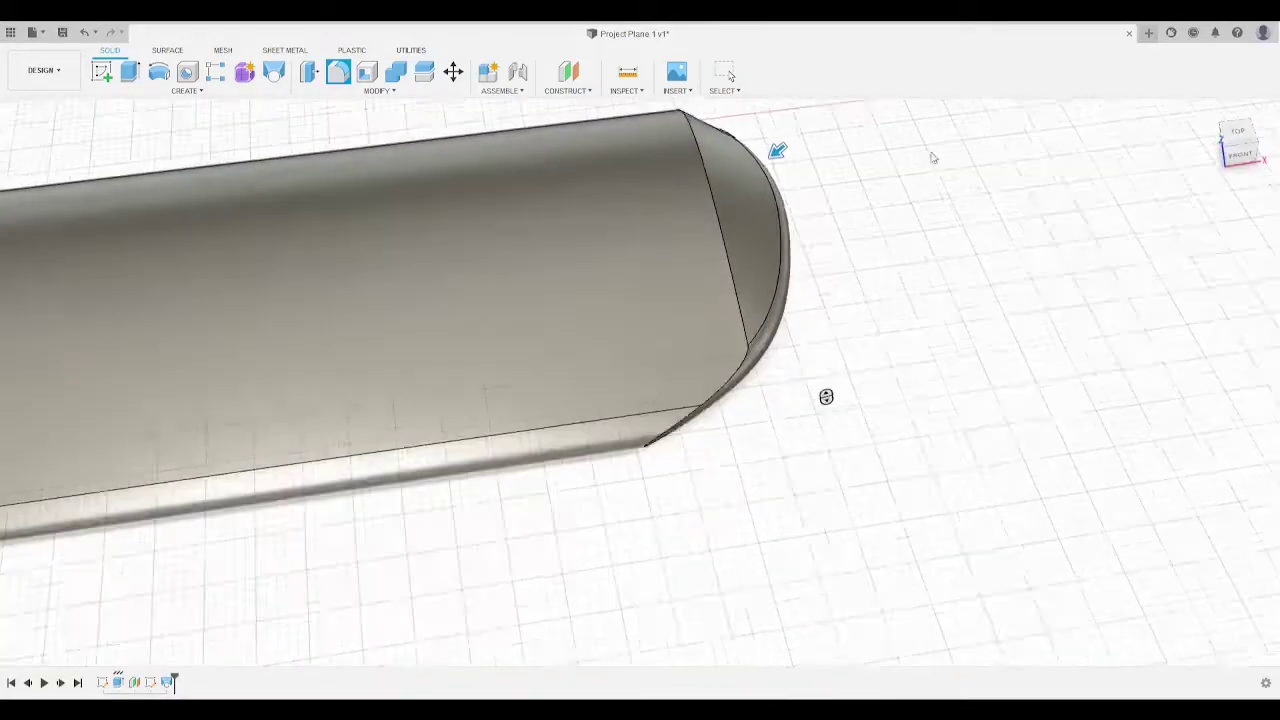
drag(1238, 136, 1154, 146)
middle_drag(988, 160, 786, 138)
scroll(857, 156, up, 2)
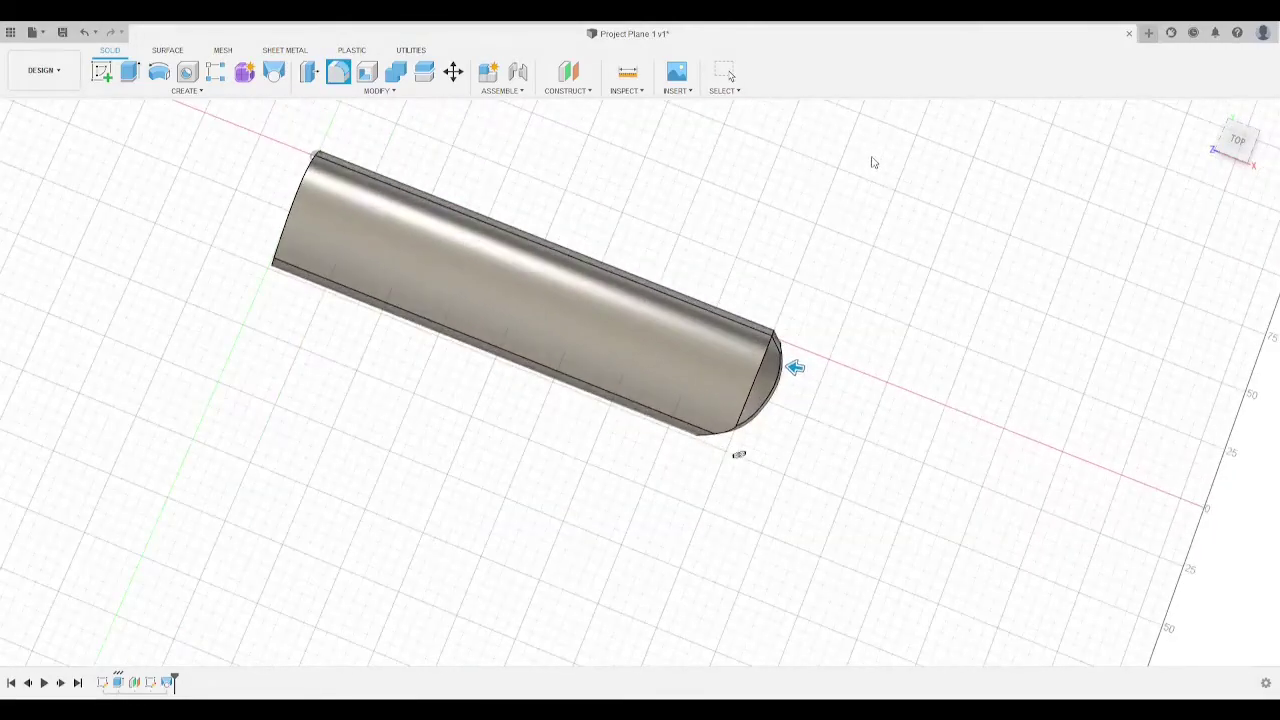
click(1190, 427)
Step: Examine the complete wing and its rounded tip from the end, above and behind
drag(1239, 155, 1226, 149)
scroll(984, 194, up, 5)
middle_drag(438, 244, 729, 274)
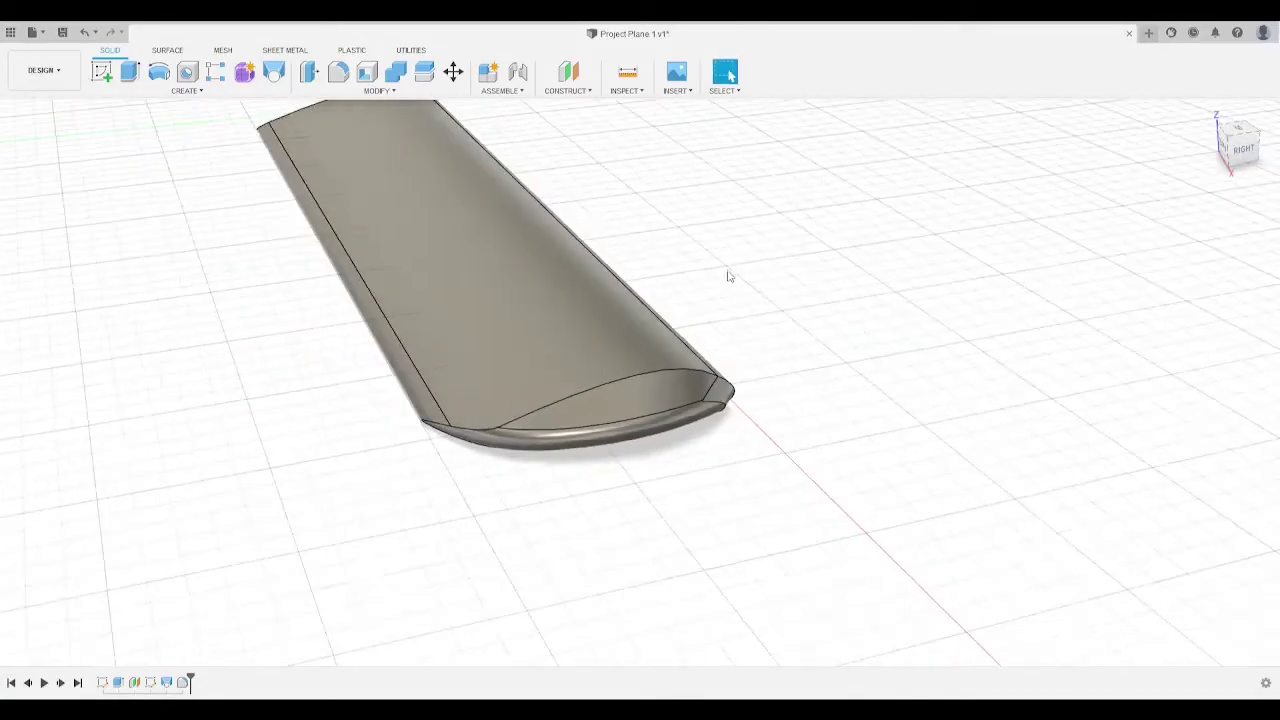
drag(1241, 151, 1208, 162)
scroll(1063, 181, down, 5)
scroll(1063, 181, down, 5)
middle_drag(1063, 181, 655, 316)
scroll(655, 300, down, 2)
scroll(842, 285, up, 3)
scroll(802, 325, up, 2)
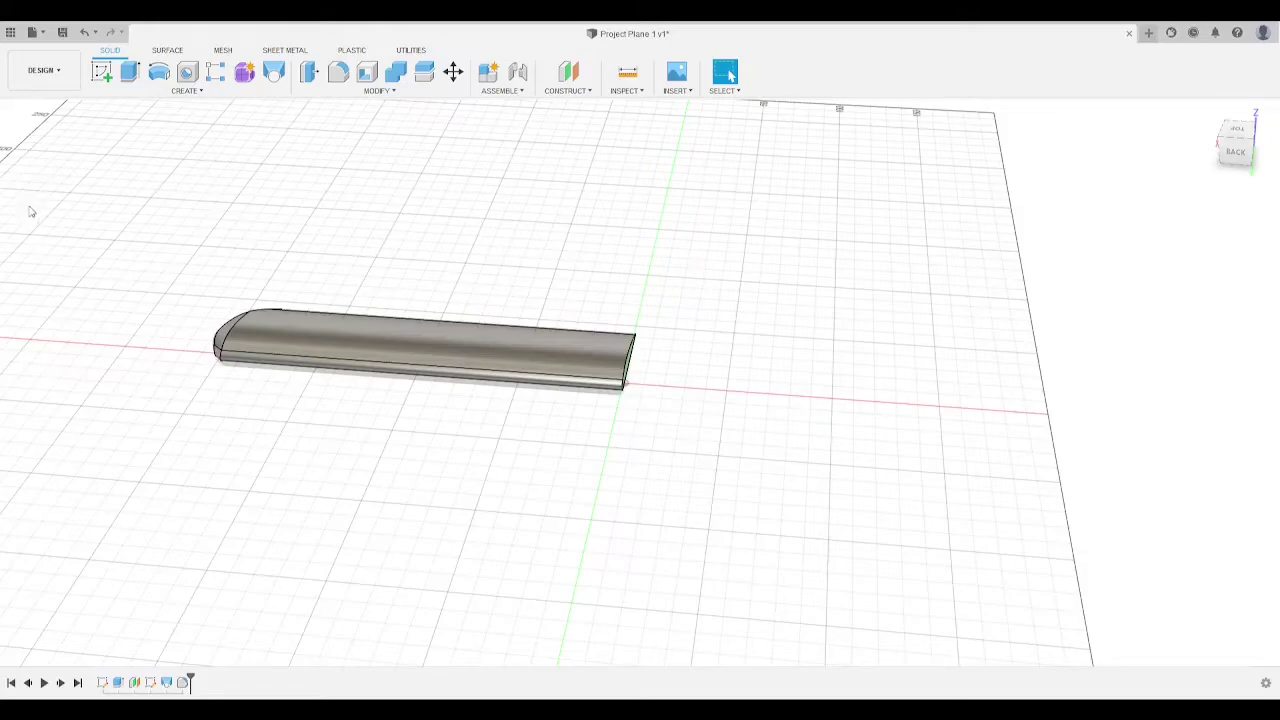
Step: Make a copy of the wing body and move it 210 mm lengthwise beyond the original's root end
click(89, 210)
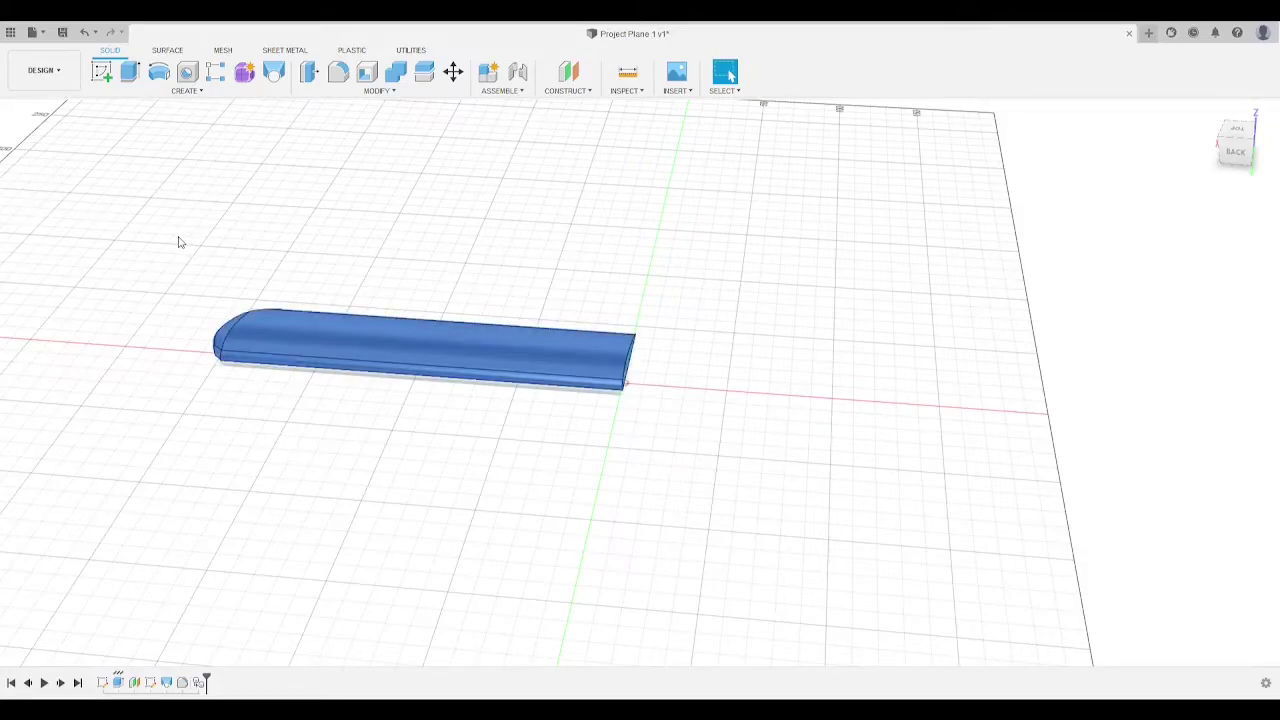
key(m)
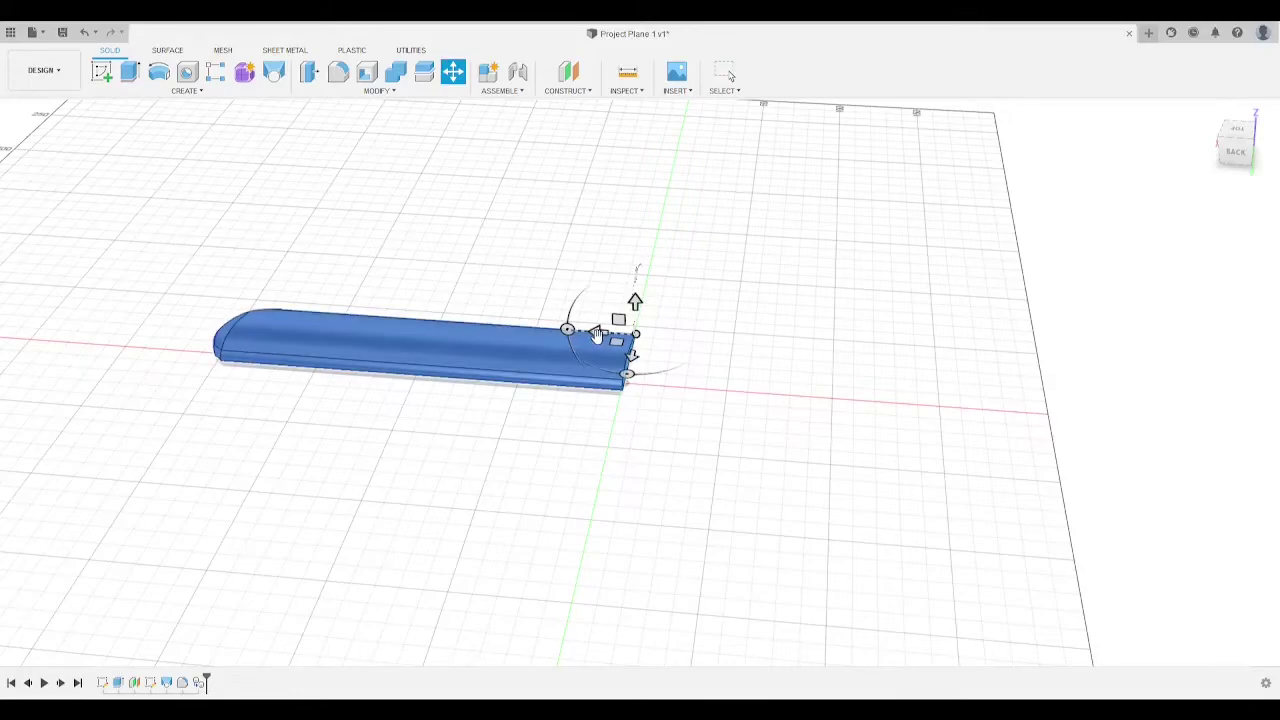
drag(592, 340, 1008, 410)
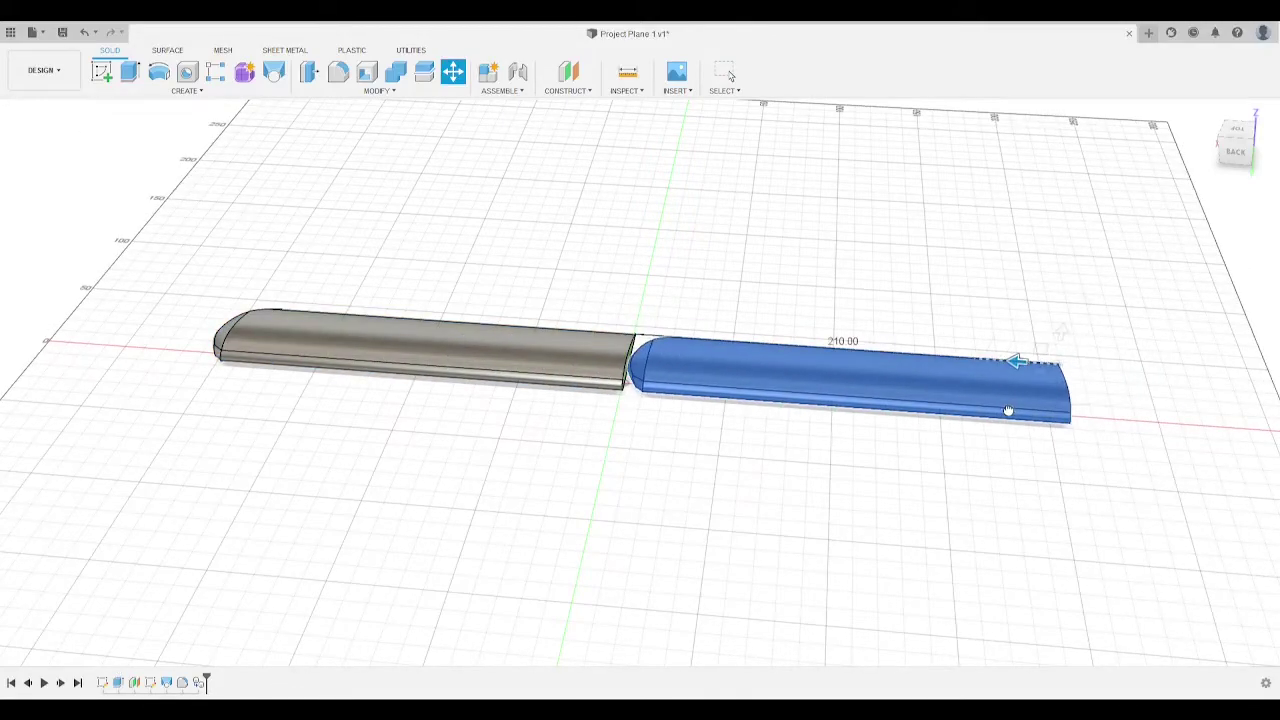
mouse_move(1236, 152)
mouse_down()
mouse_move(1165, 130)
mouse_move(1112, 134)
mouse_move(1142, 148)
mouse_move(1106, 164)
mouse_up()
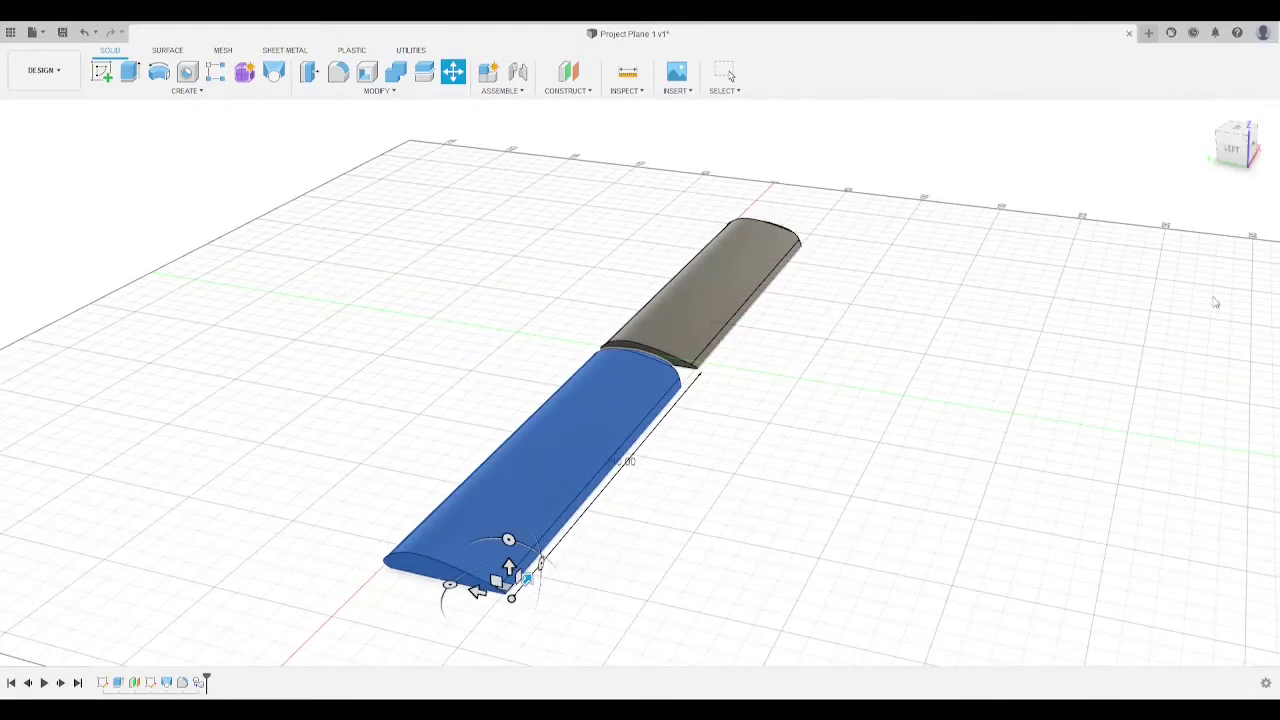
click(1247, 428)
Step: Undo the wing copy, the tip fillet and the tip loft back to the thin profile sketch
mouse_move(1243, 172)
mouse_down()
mouse_move(1190, 170)
mouse_move(1239, 165)
mouse_up()
key(ctrl+z)
key(ctrl+z)
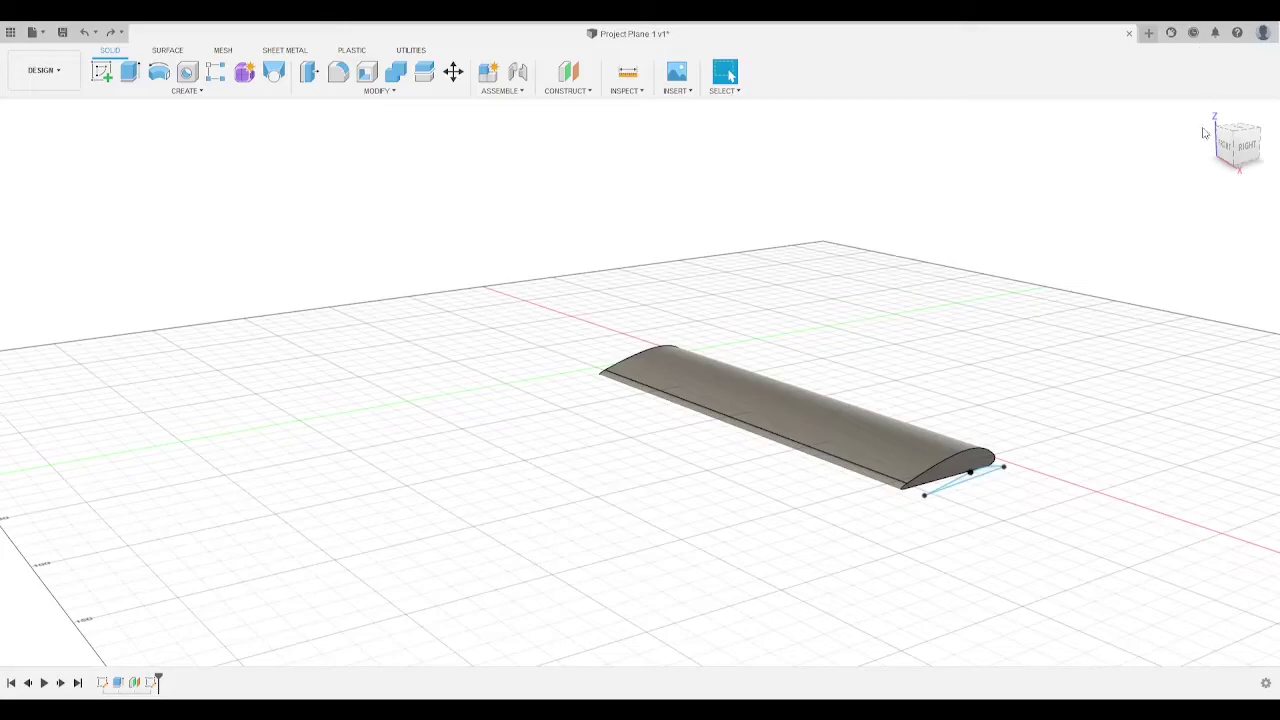
Step: Measure the wing's length along its leading edge from the root corner to the tip corner
click(1245, 162)
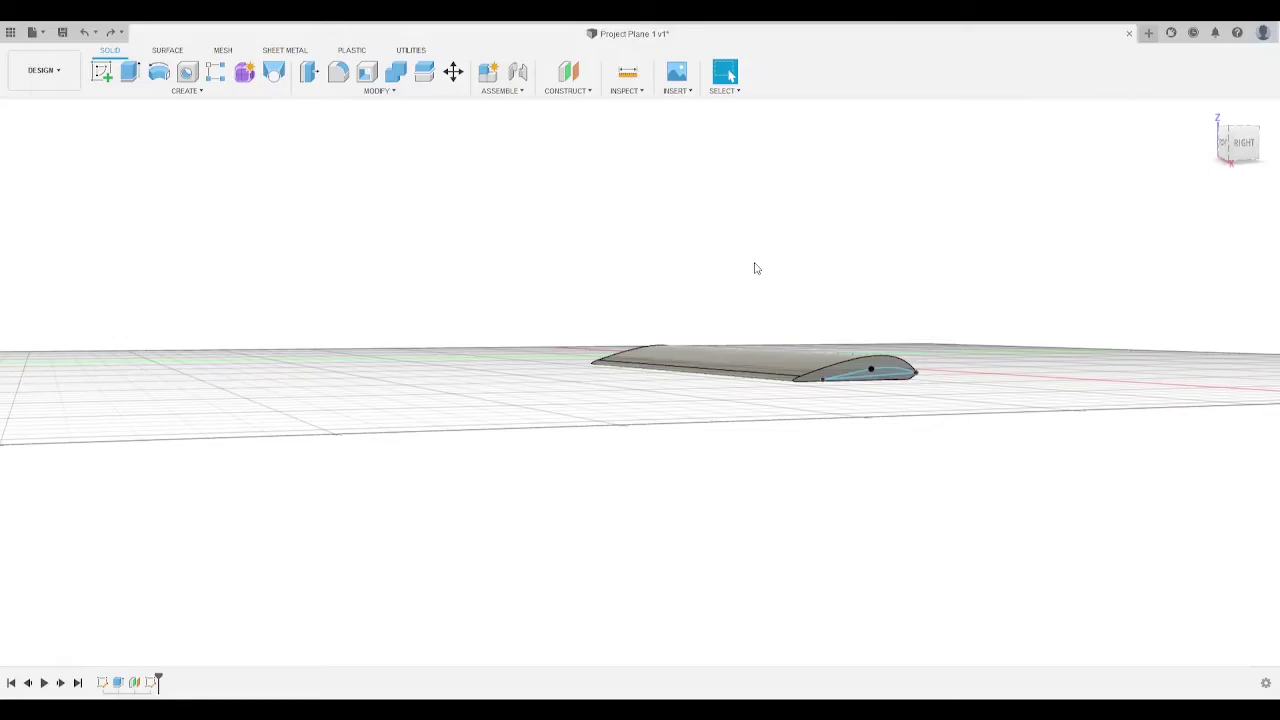
click(1236, 146)
drag(1242, 148, 1254, 178)
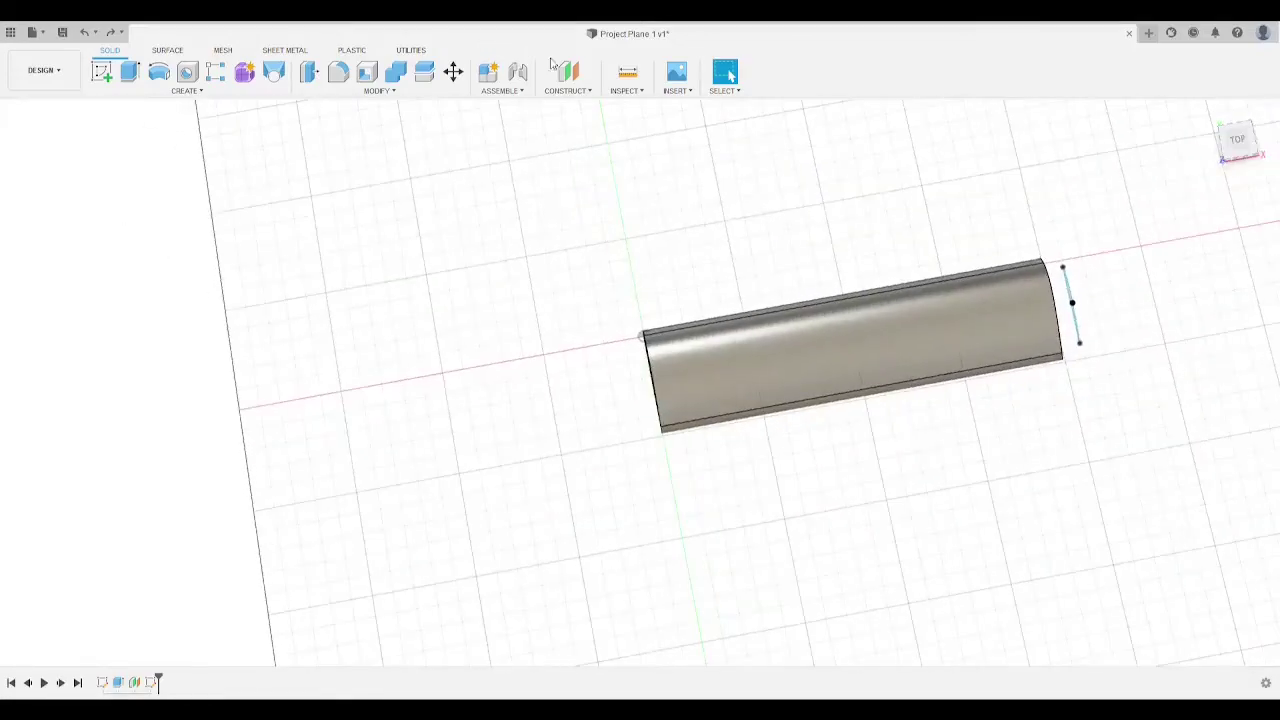
click(626, 76)
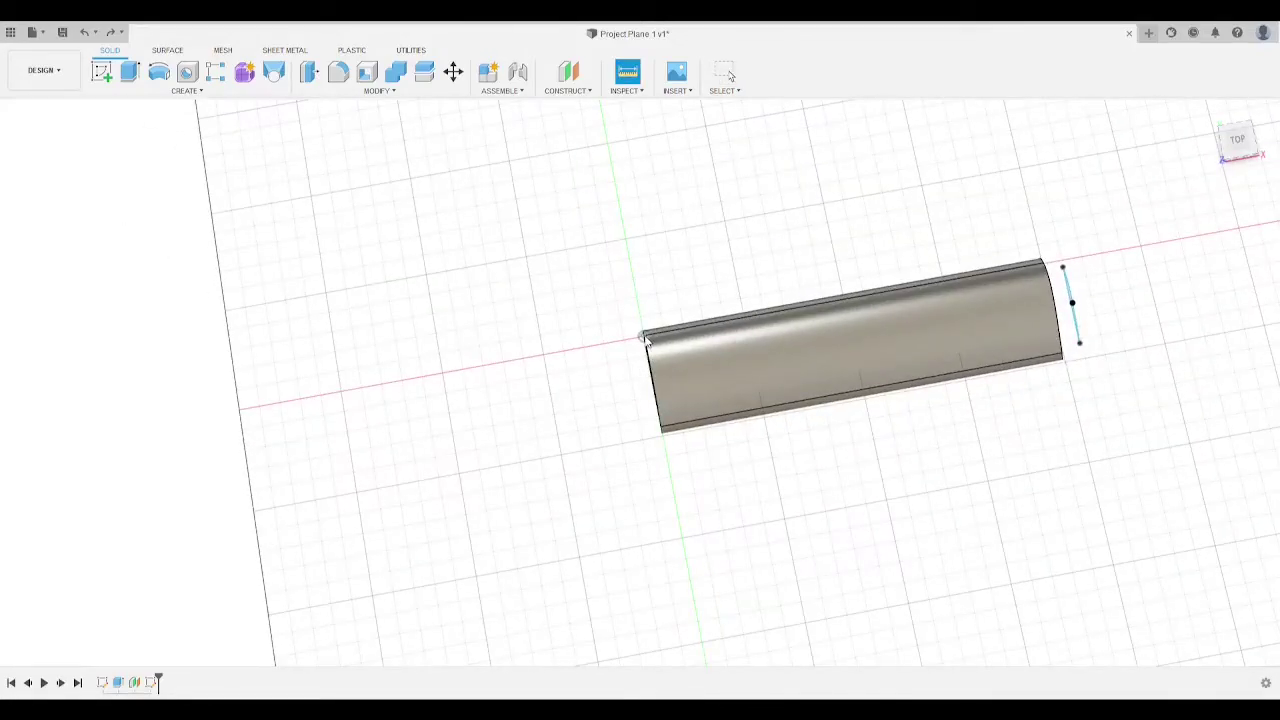
click(1045, 268)
drag(1237, 150, 1223, 134)
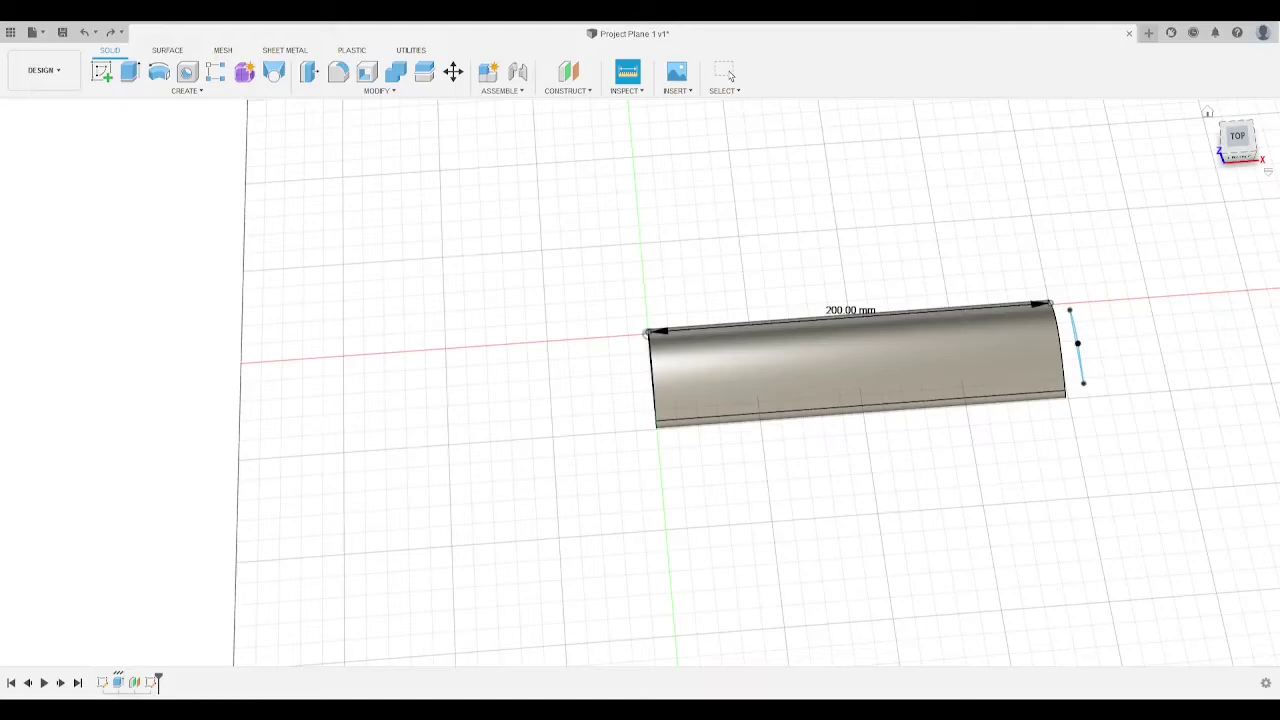
scroll(642, 311, up, 3)
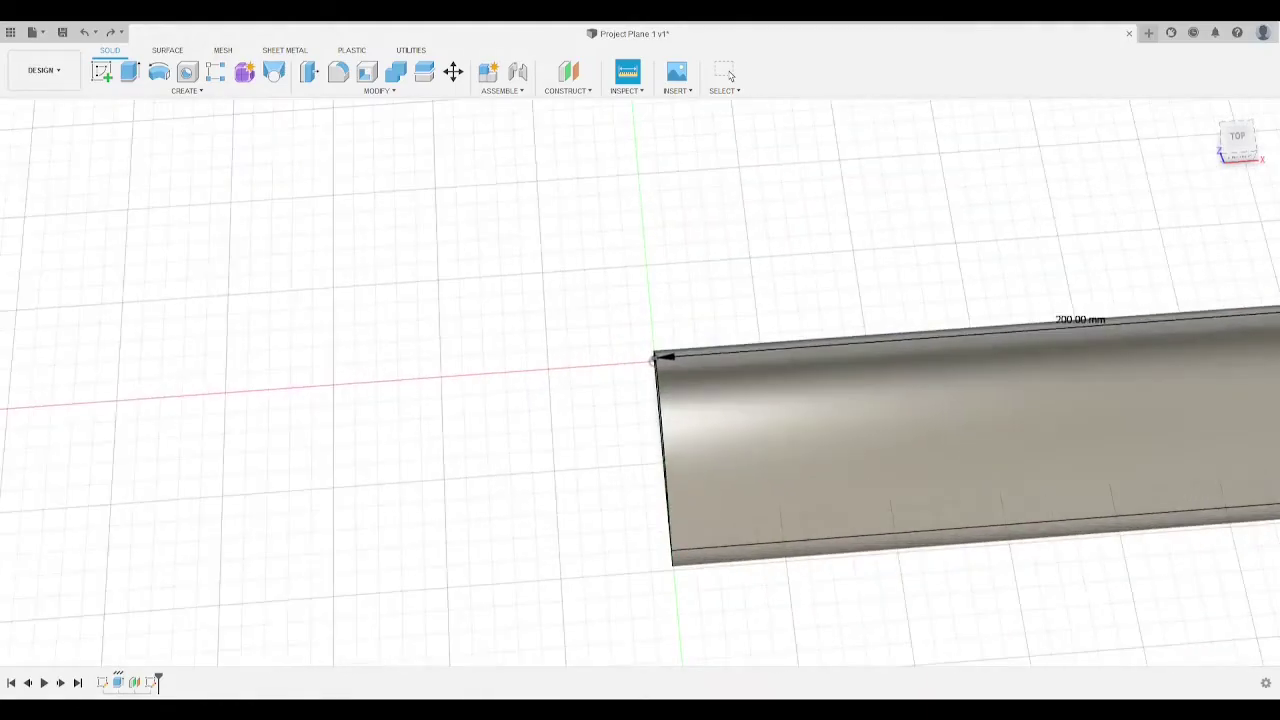
middle_drag(786, 259, 703, 251)
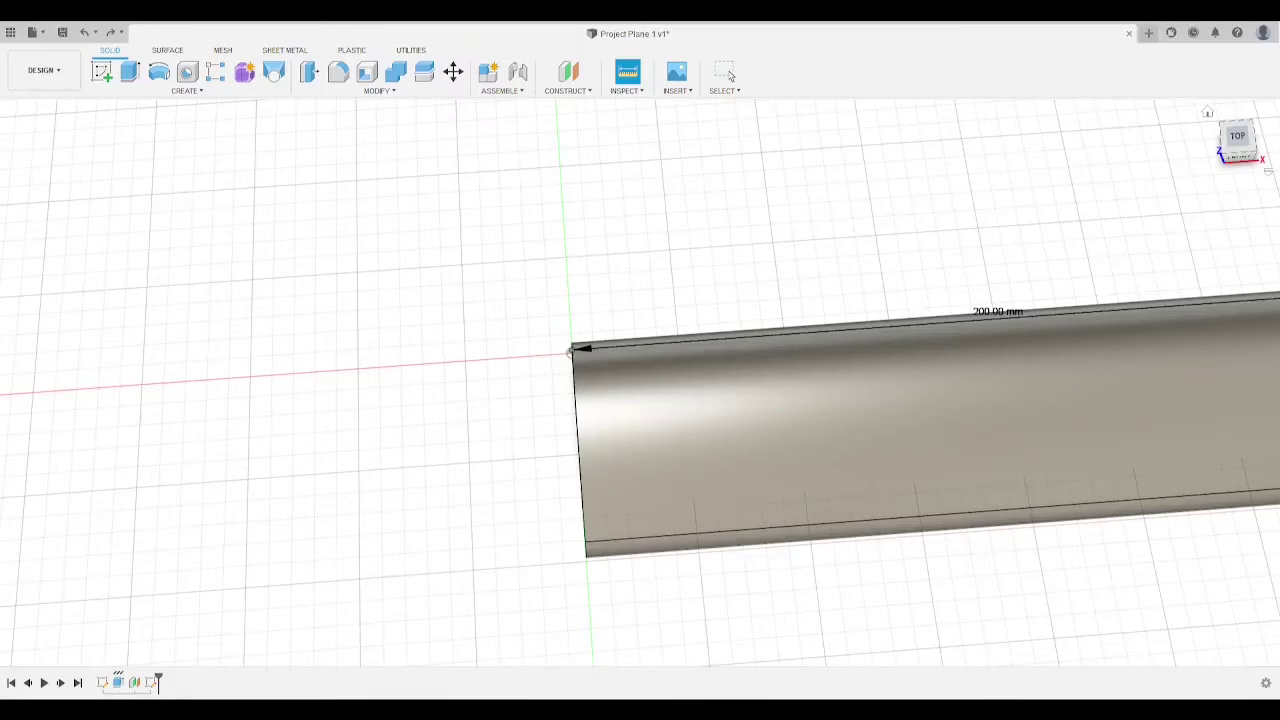
scroll(570, 352, down, 5)
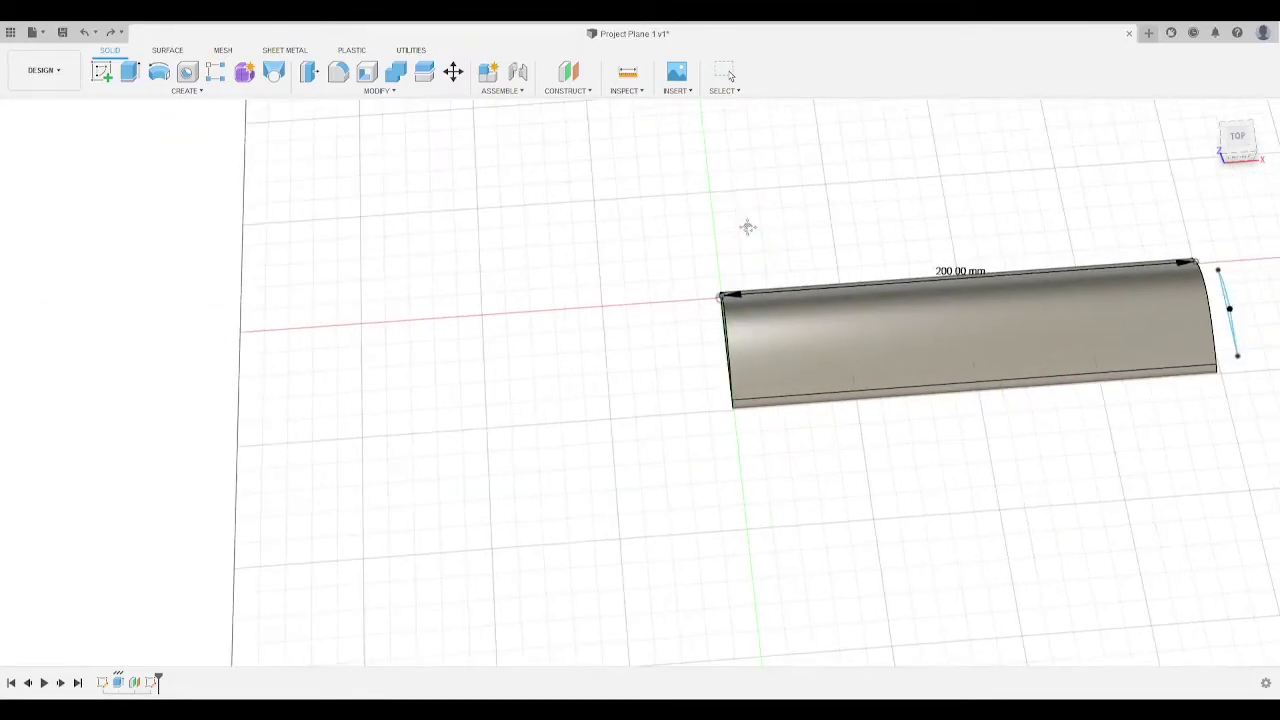
click(1207, 111)
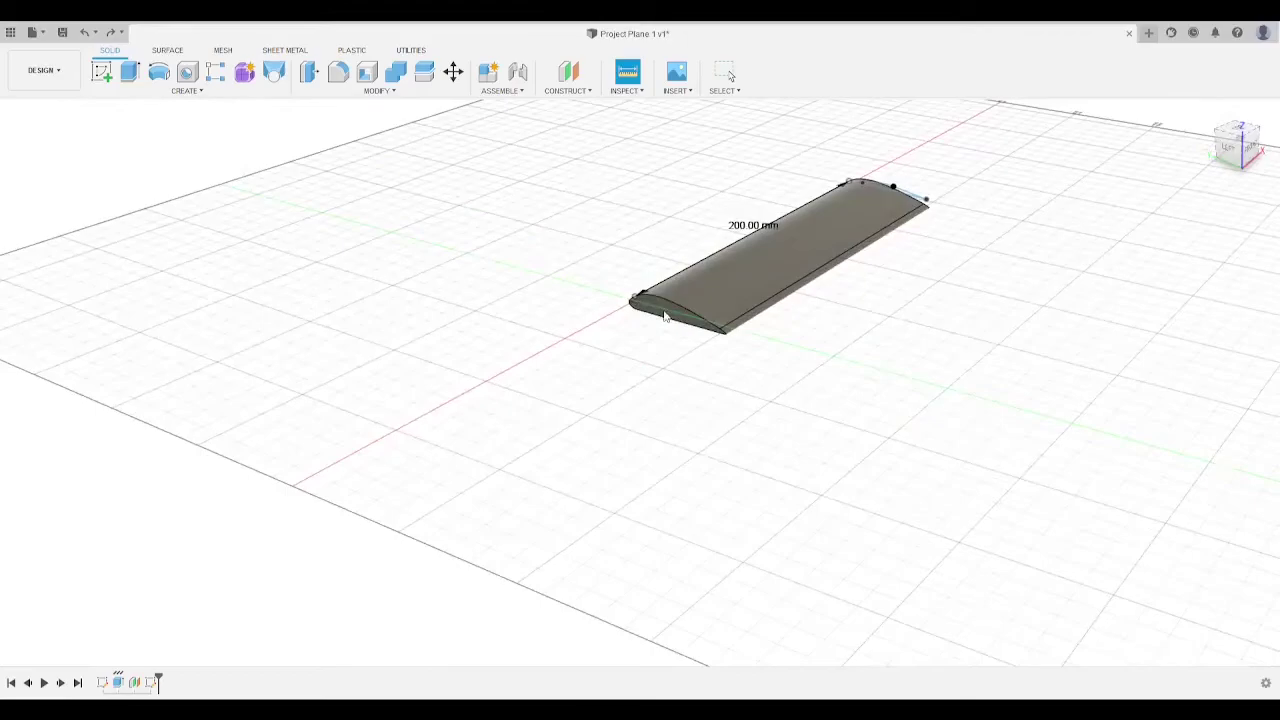
scroll(672, 314, down, 3)
scroll(671, 318, up, 8)
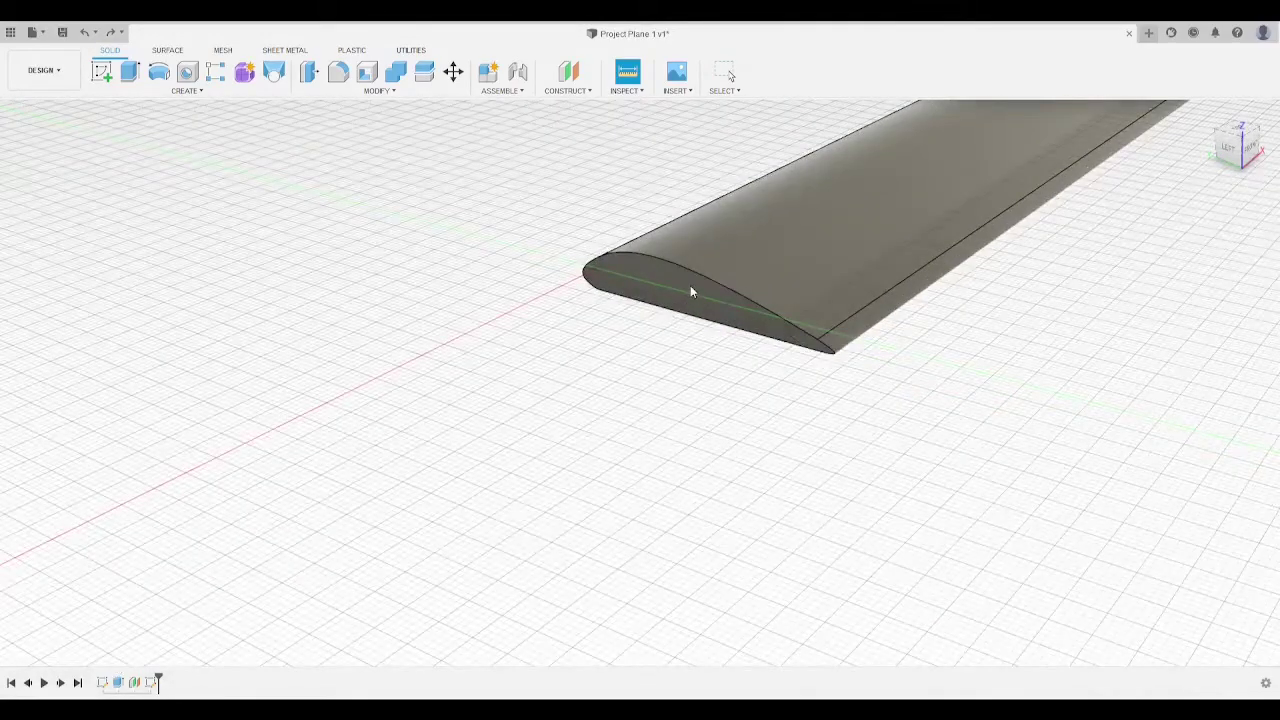
click(665, 292)
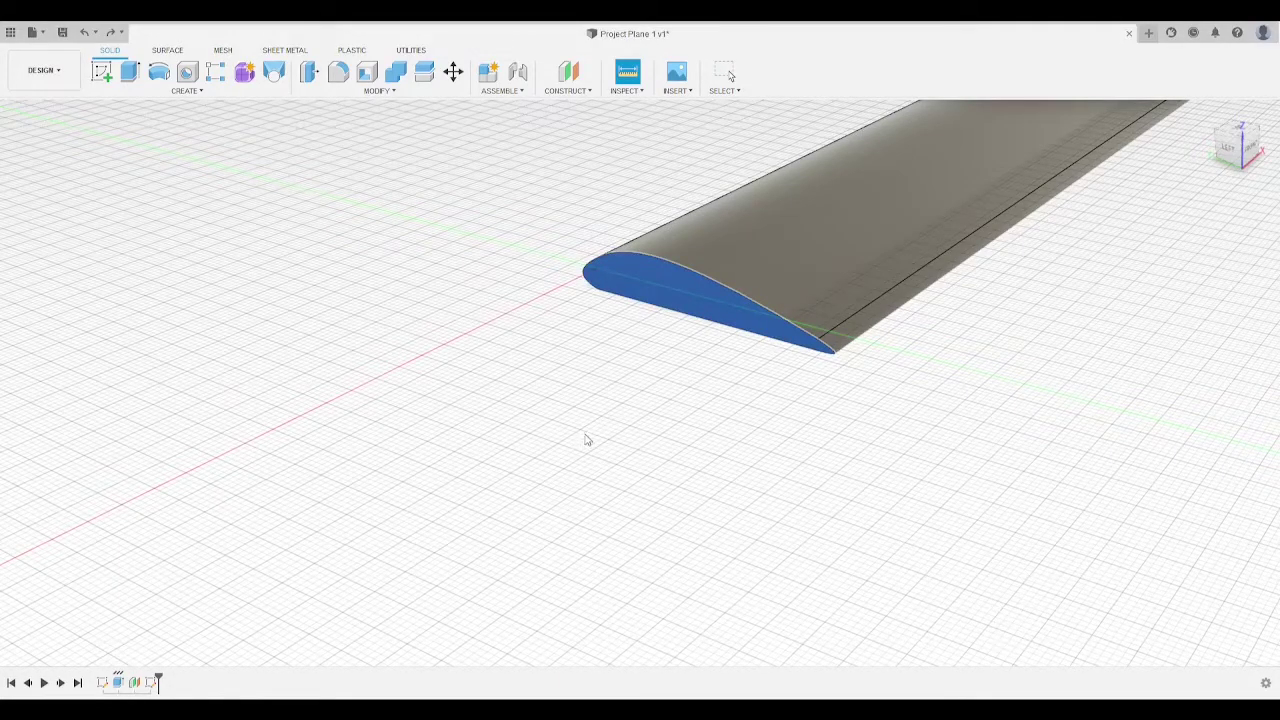
click(611, 284)
click(497, 392)
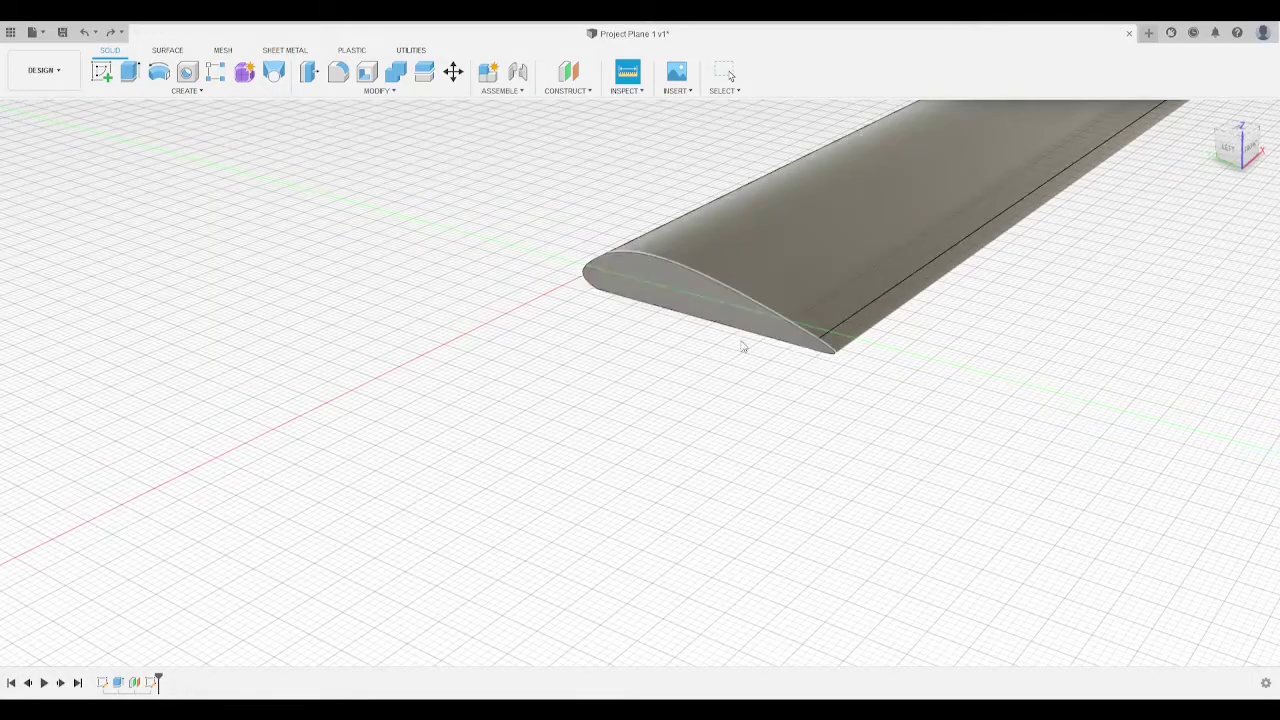
click(643, 283)
click(484, 273)
key(e)
click(643, 283)
scroll(541, 248, down, 2)
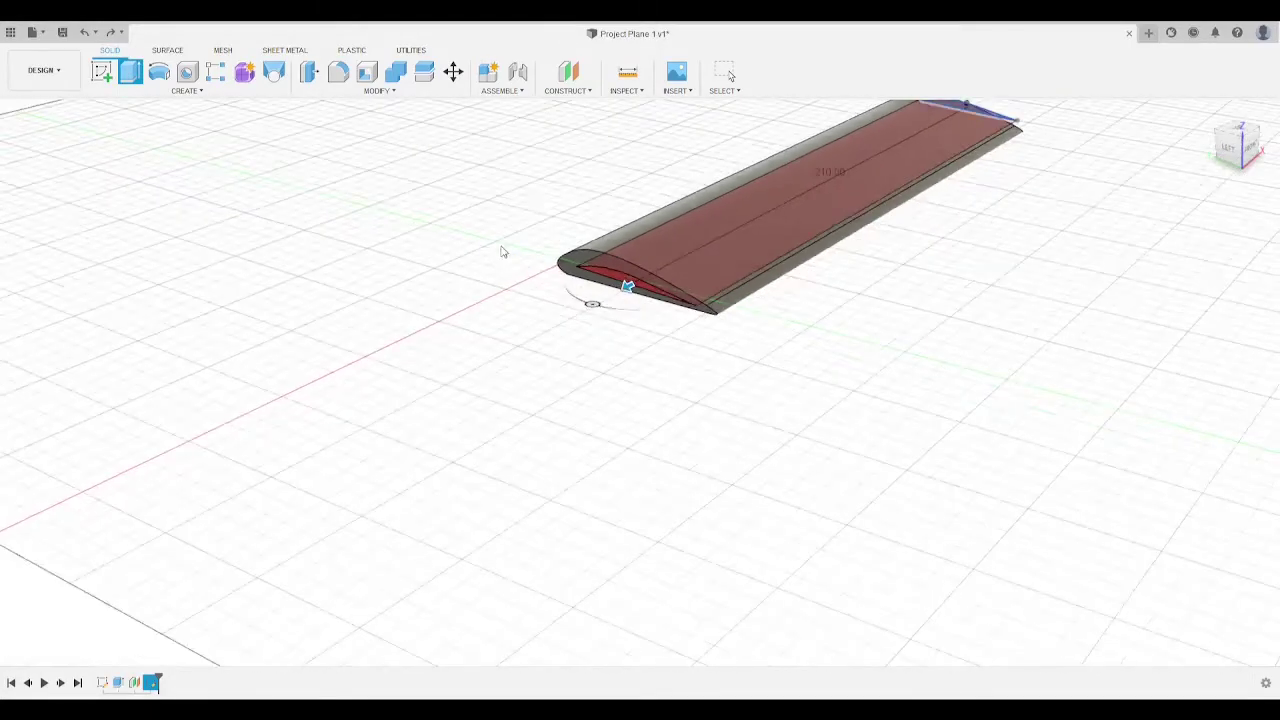
key(Return)
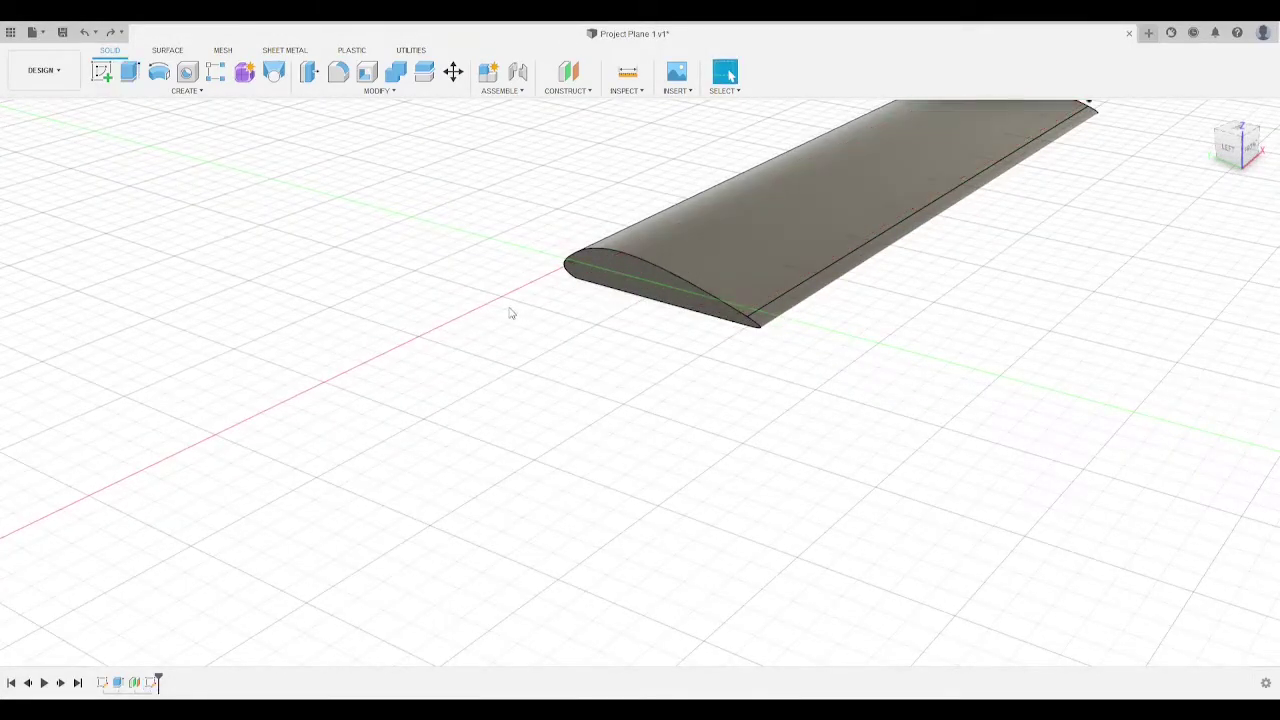
key(e)
click(620, 268)
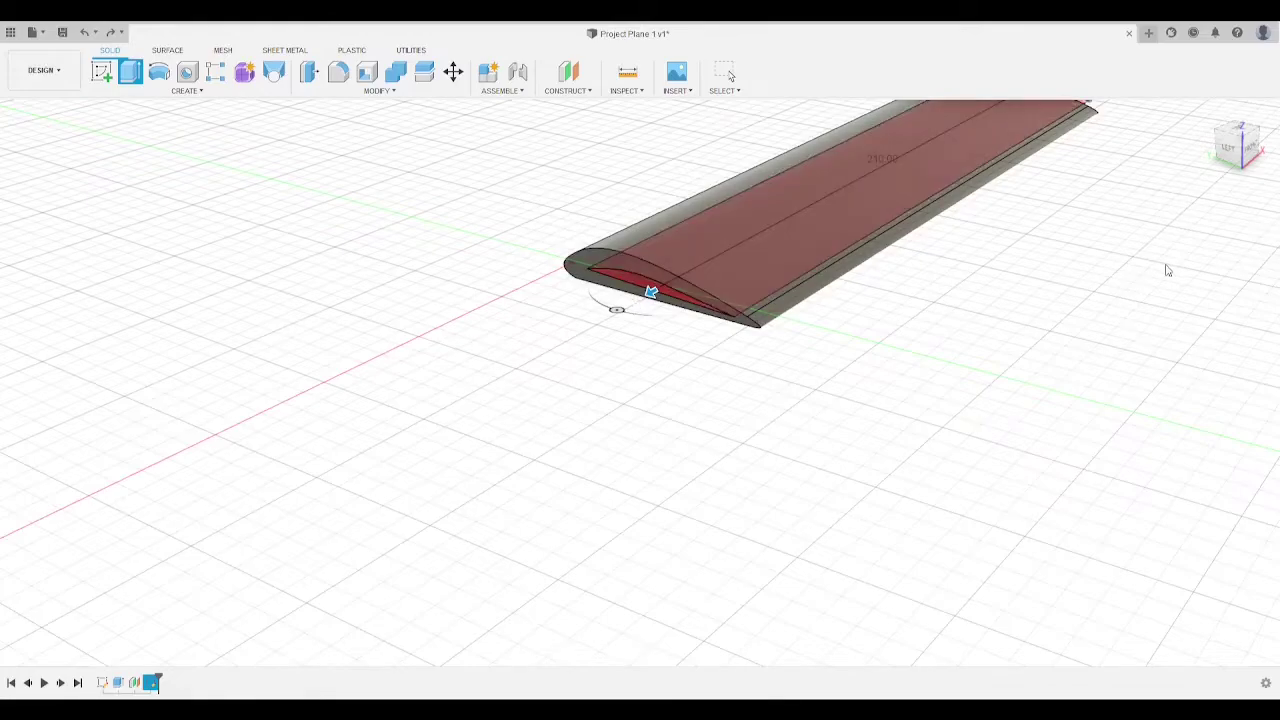
scroll(1163, 266, down, 2)
drag(1241, 147, 1135, 172)
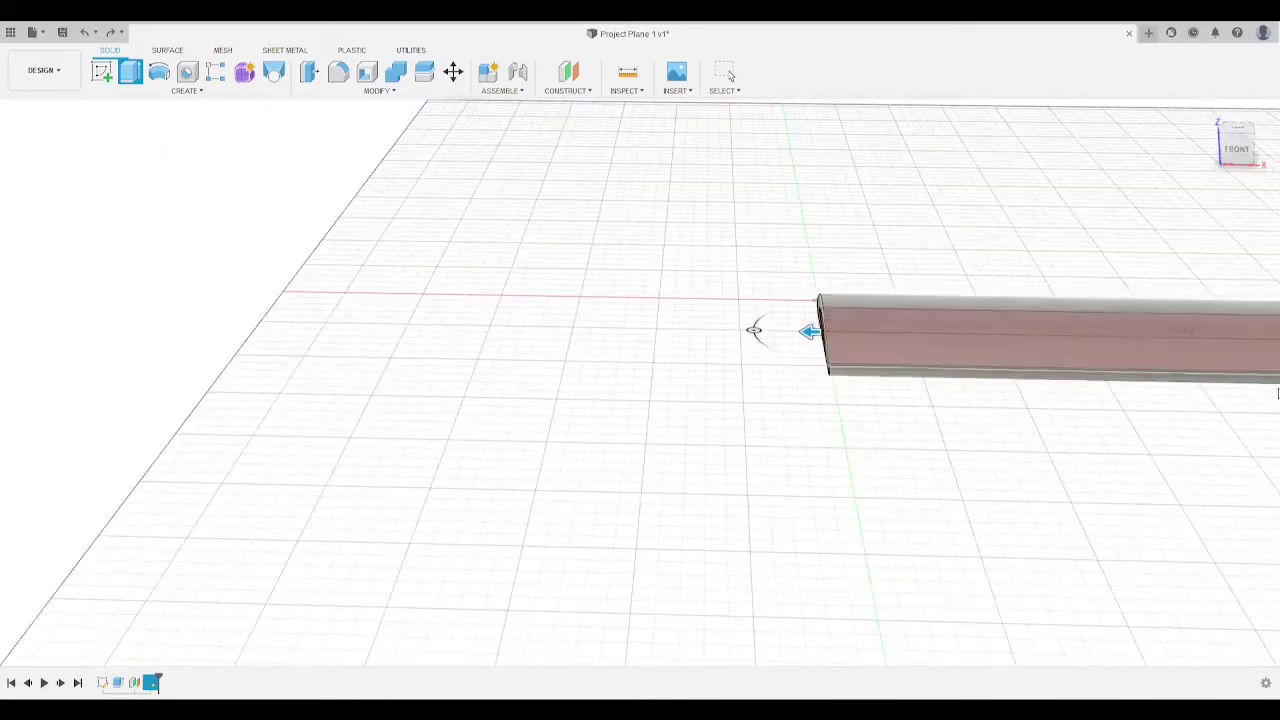
click(1249, 403)
scroll(831, 417, up, 3)
scroll(830, 417, down, 3)
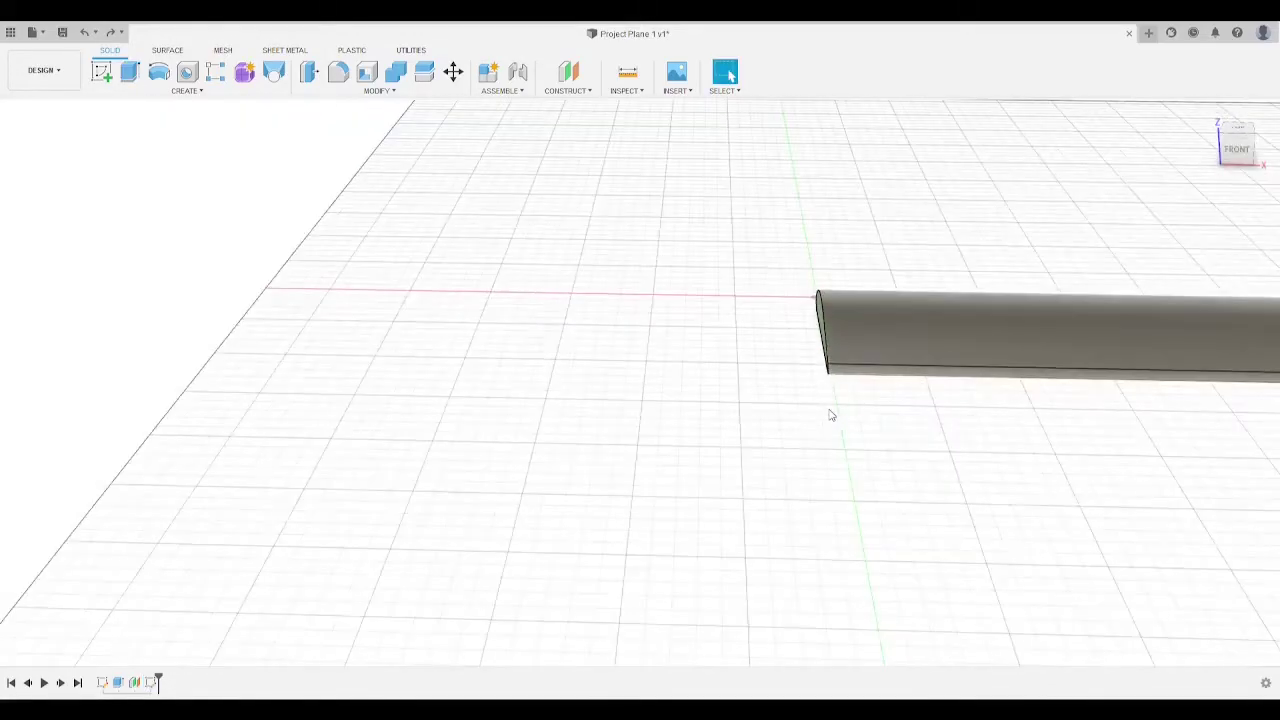
key(e)
click(824, 320)
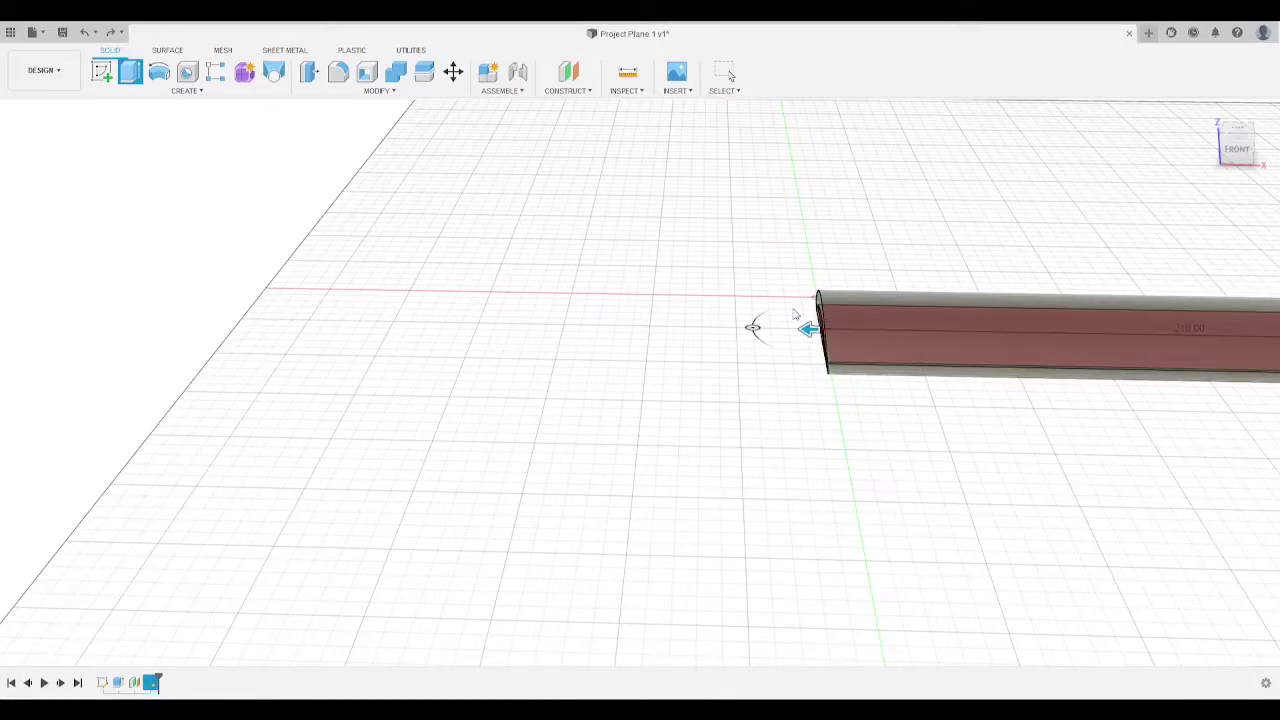
scroll(751, 324, down, 4)
middle_drag(425, 366, 262, 396)
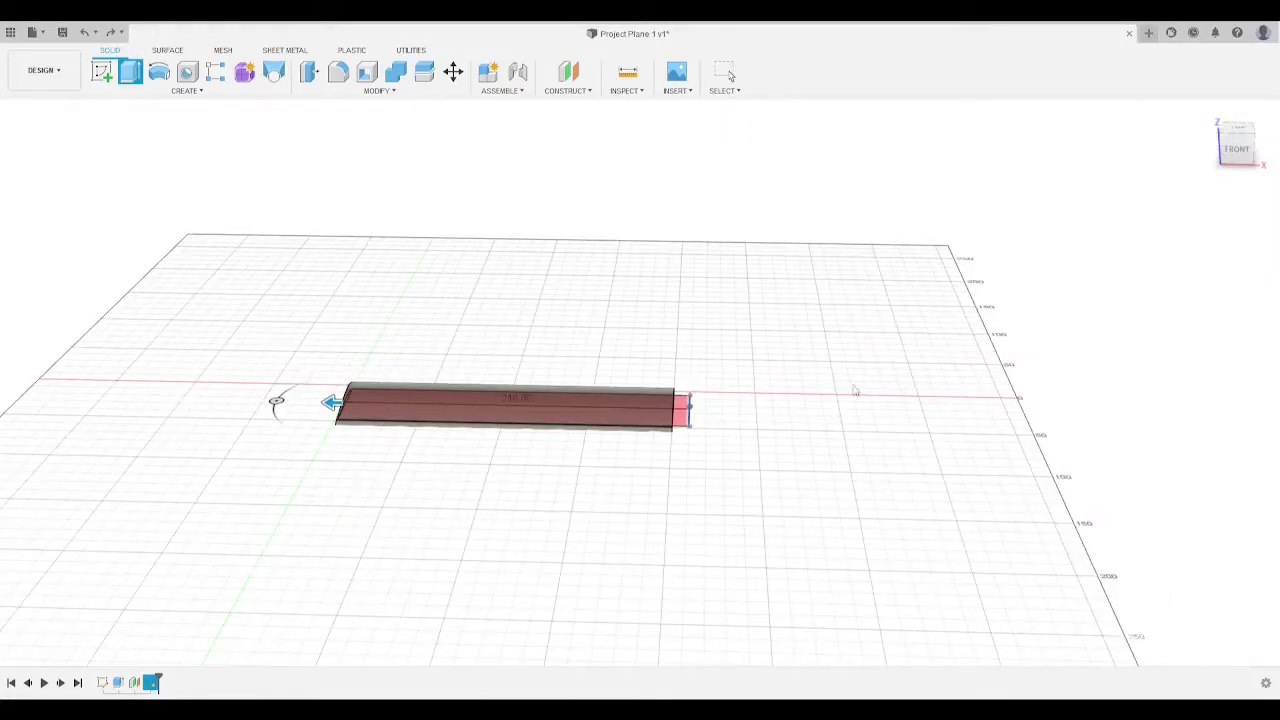
key(Return)
Step: Delete the thin profile sketch beyond the wing's tip end
scroll(757, 403, down, 2)
scroll(743, 400, up, 10)
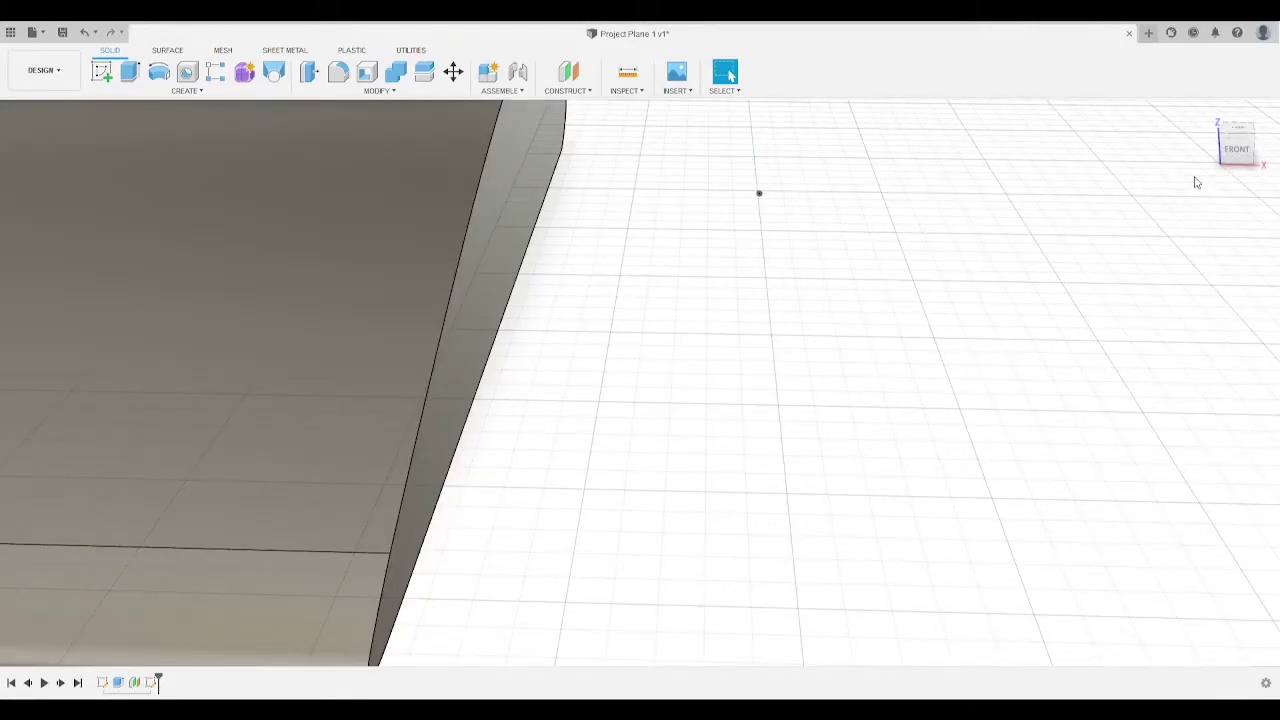
drag(1232, 152, 975, 242)
scroll(972, 237, down, 3)
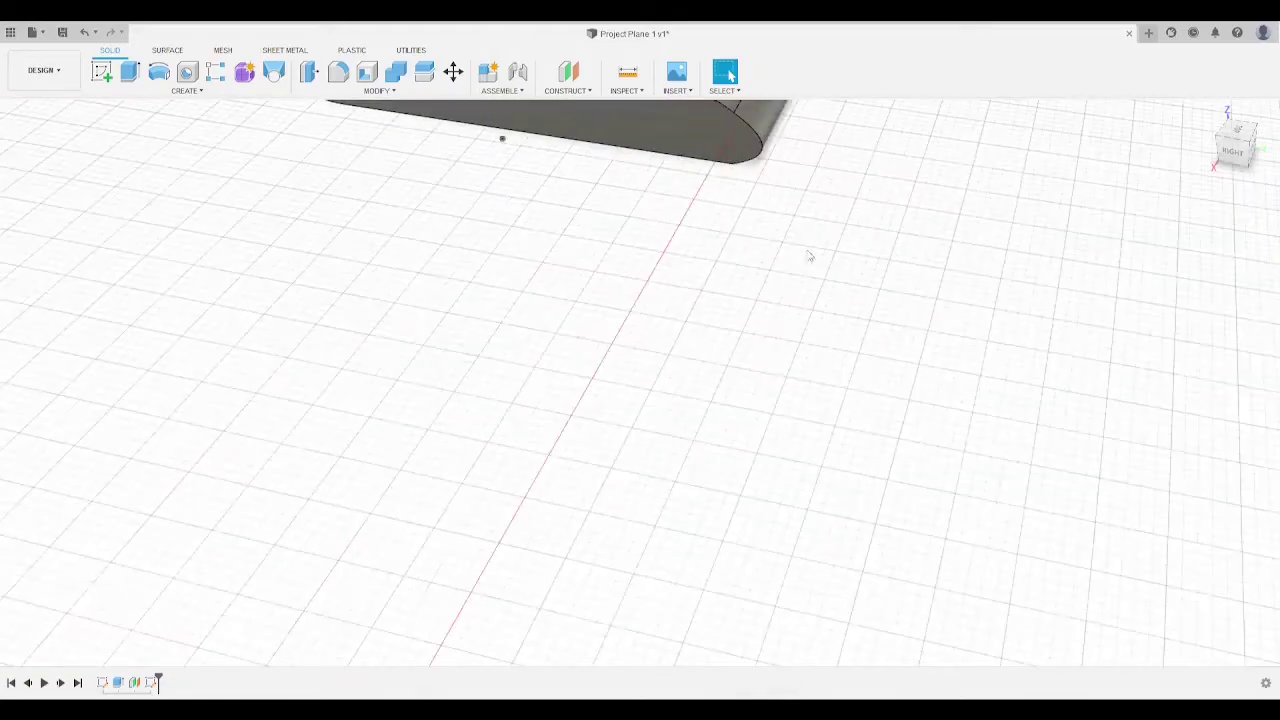
click(501, 140)
click(90, 256)
key(Delete)
Step: Extrude the wing's root end face 200 mm outward as a separate body to form the opposite wing half
scroll(835, 245, down, 5)
middle_drag(972, 192, 623, 491)
drag(1243, 150, 1010, 108)
click(1022, 539)
middle_drag(1030, 384, 960, 297)
key(e)
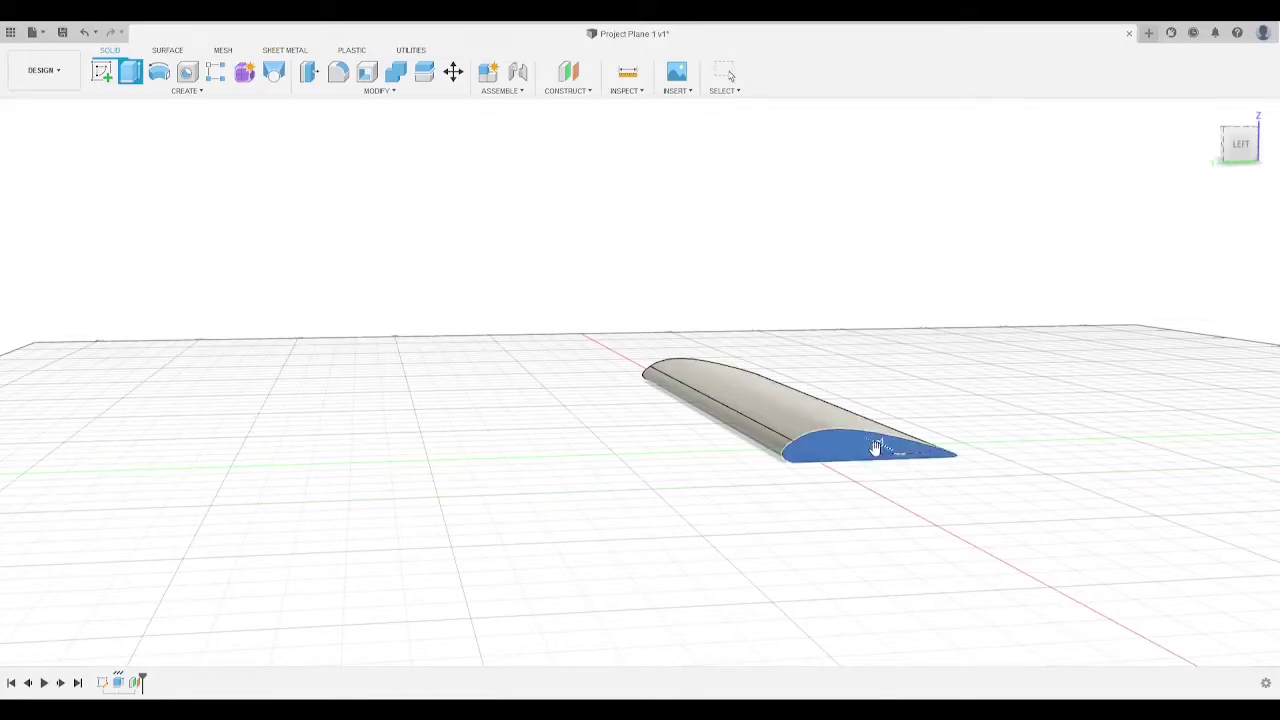
text(200)
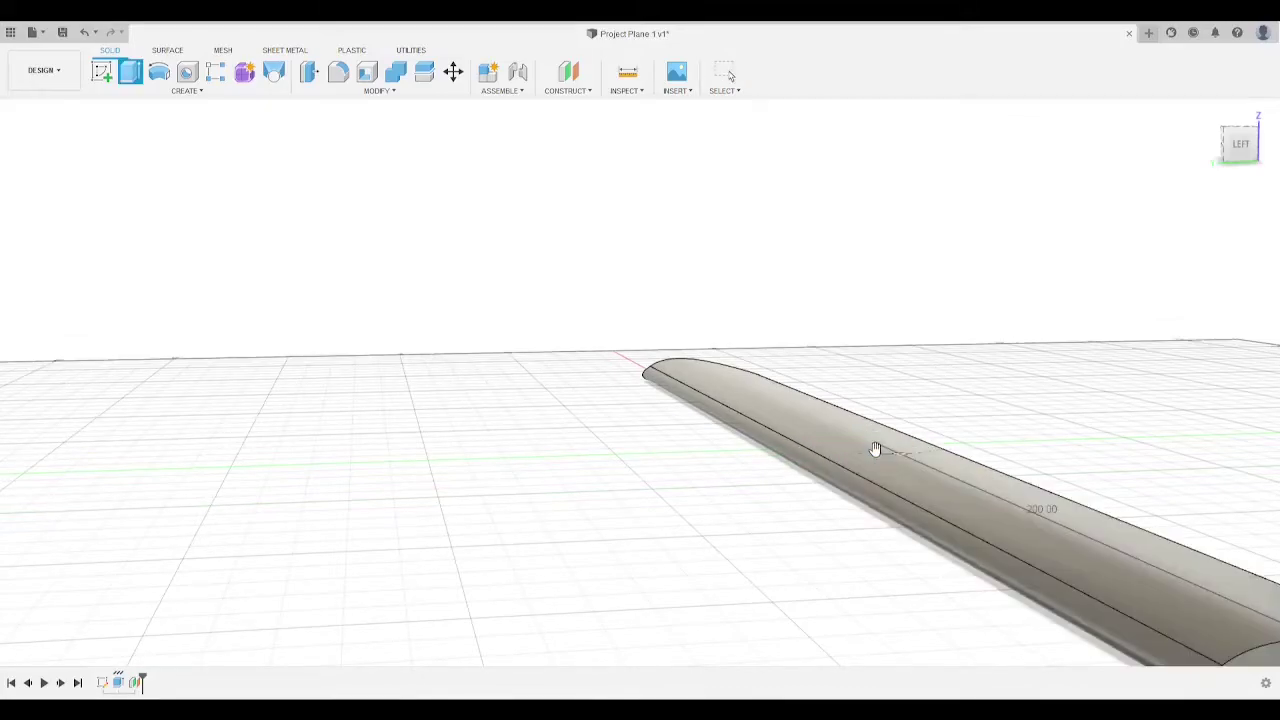
key(BackSpace)
text(0)
middle_drag(903, 363, 762, 433)
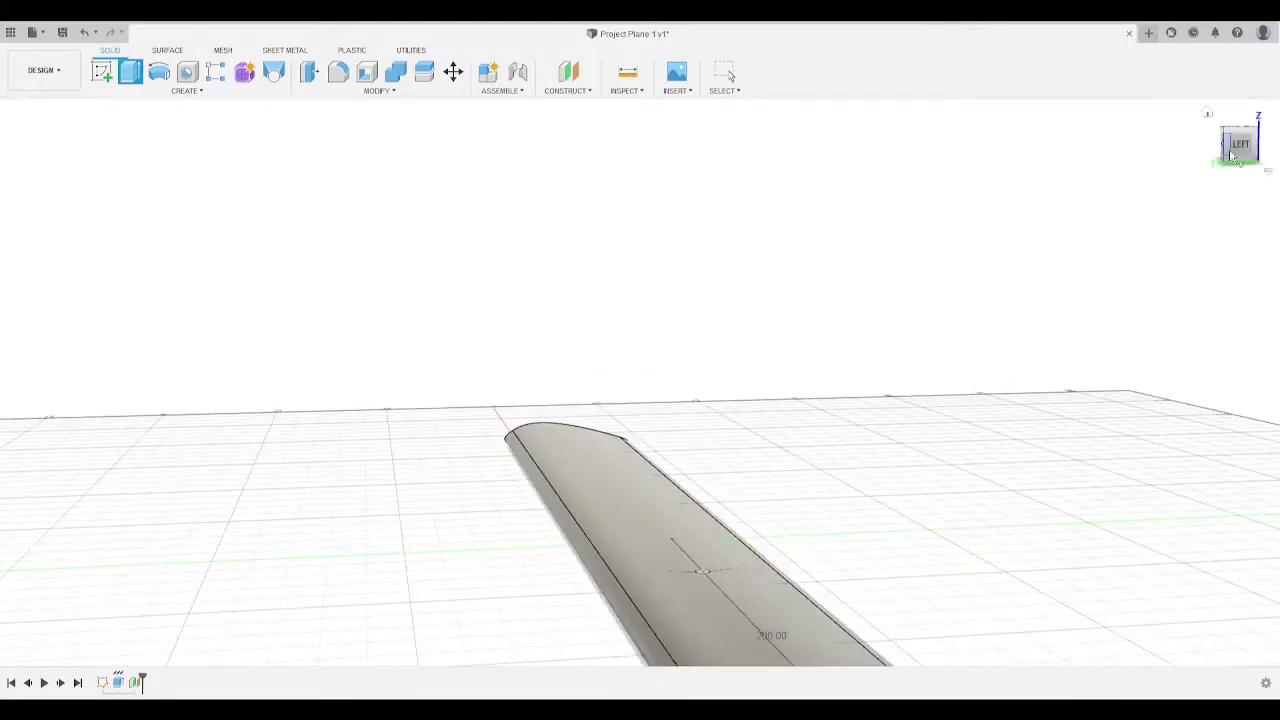
drag(1236, 150, 1150, 186)
middle_drag(601, 184, 925, 165)
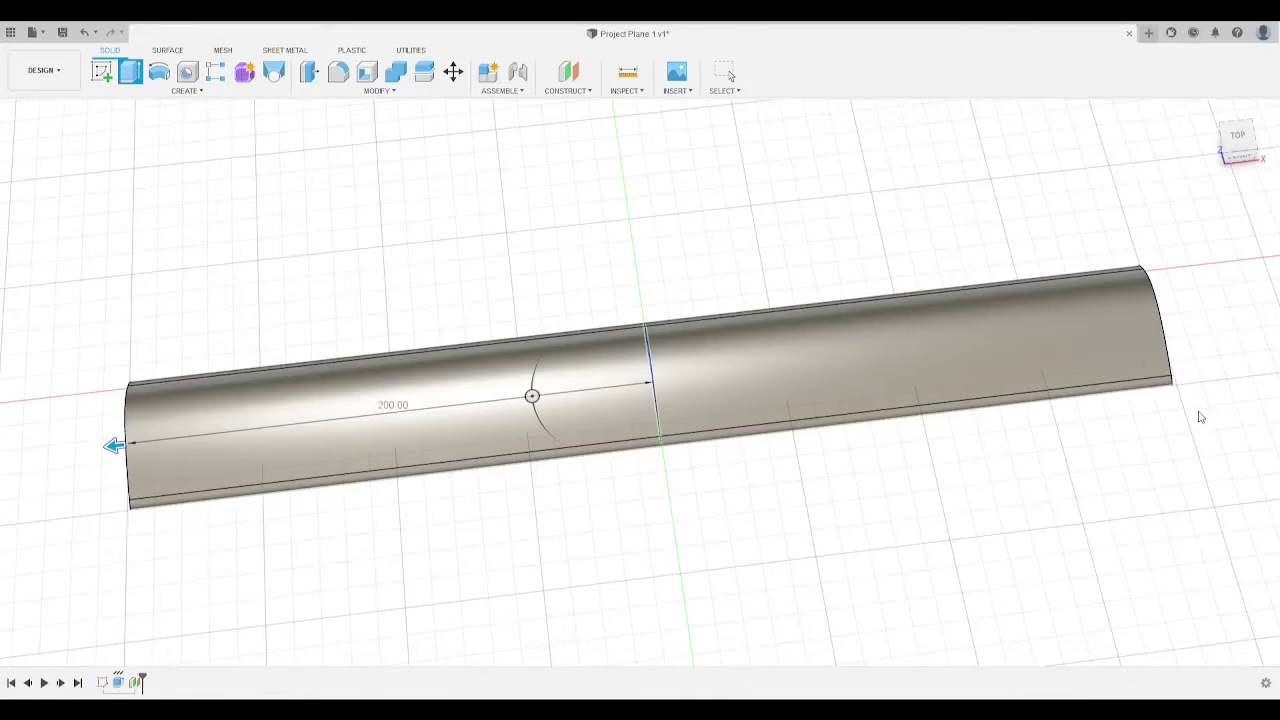
key(Return)
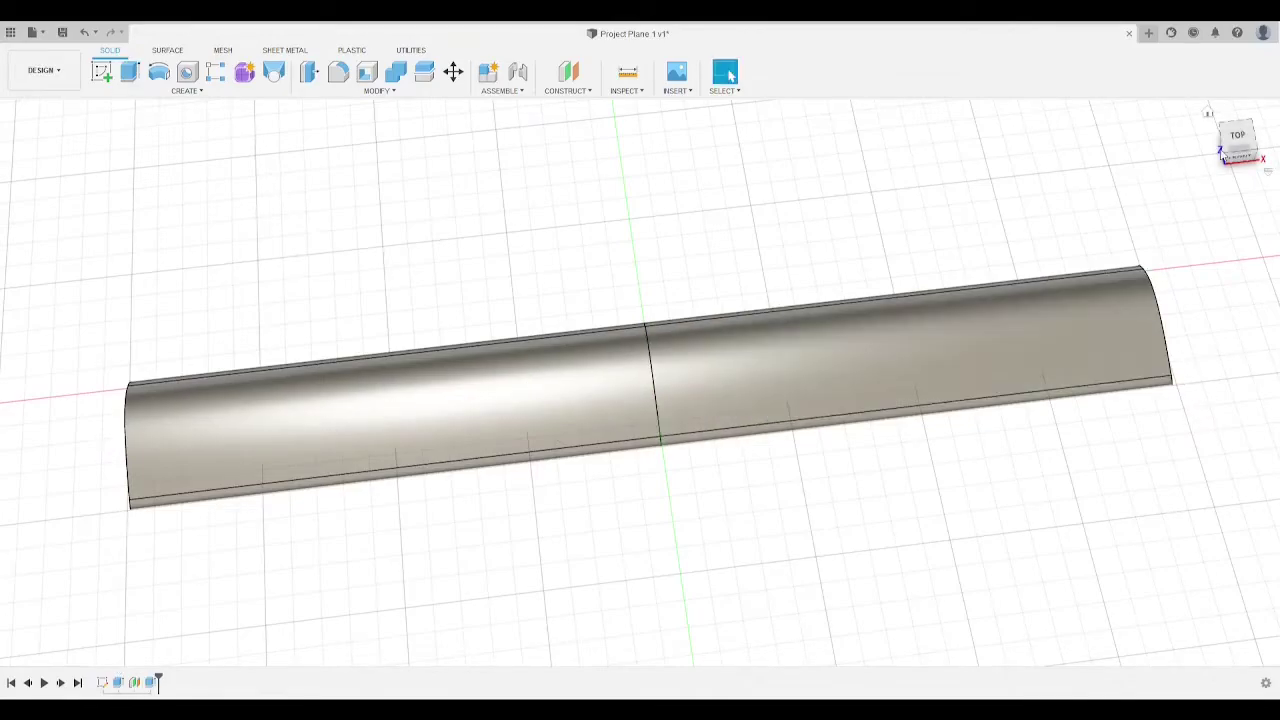
Step: Move the new wing half -20 mm lengthwise, away from the original half
mouse_move(1226, 168)
shift+middle_down()
mouse_move(1229, 183)
mouse_move(1108, 200)
shift+middle_up()
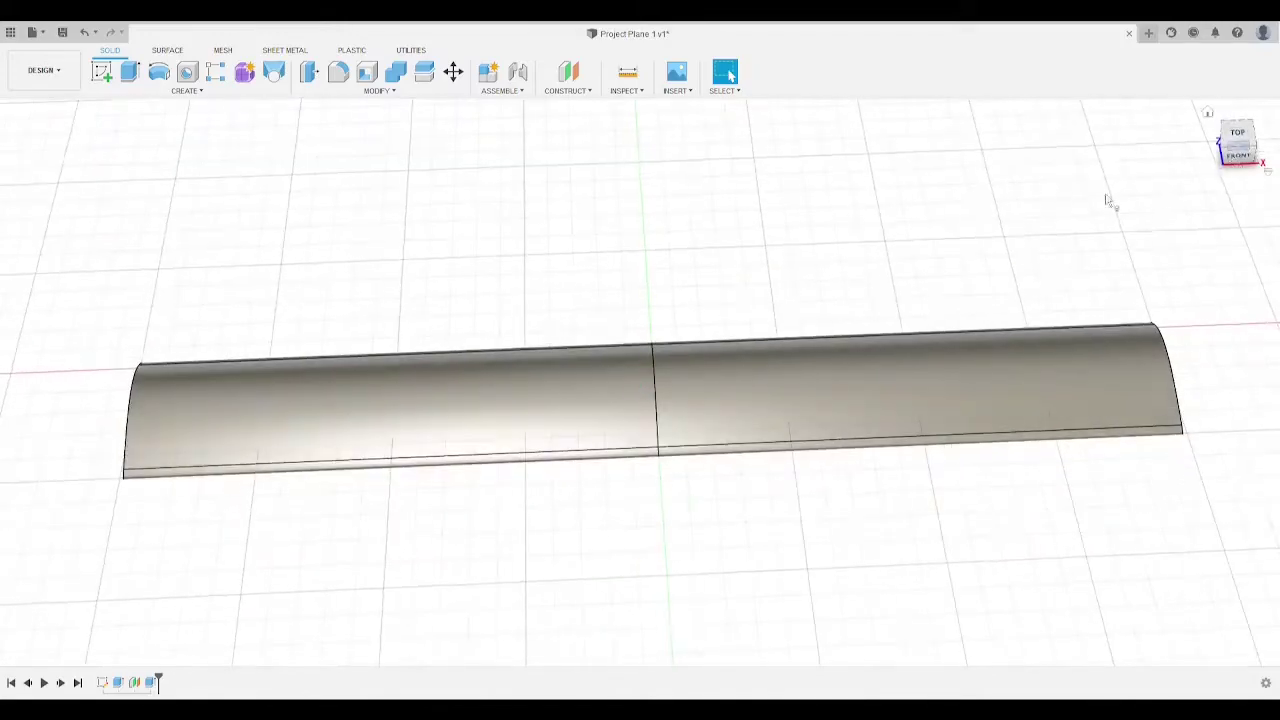
click(94, 211)
click(453, 71)
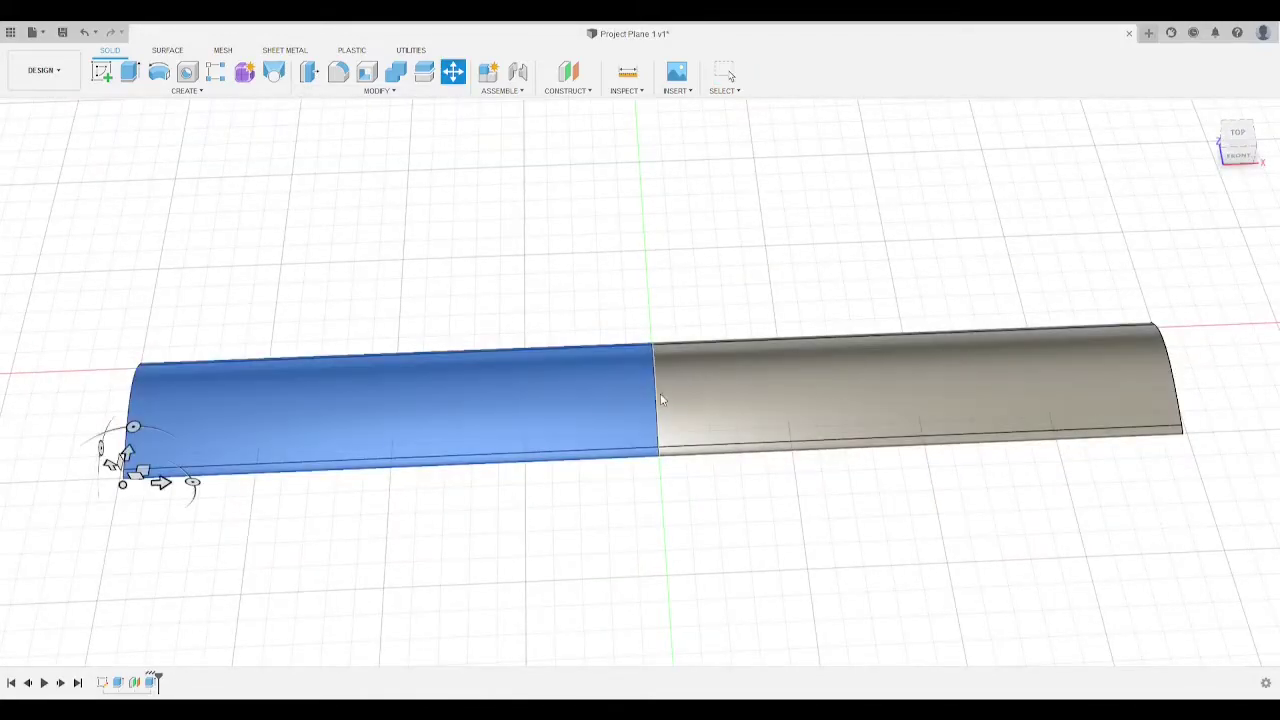
mouse_move(161, 483)
mouse_down()
mouse_move(107, 484)
mouse_move(155, 482)
mouse_up()
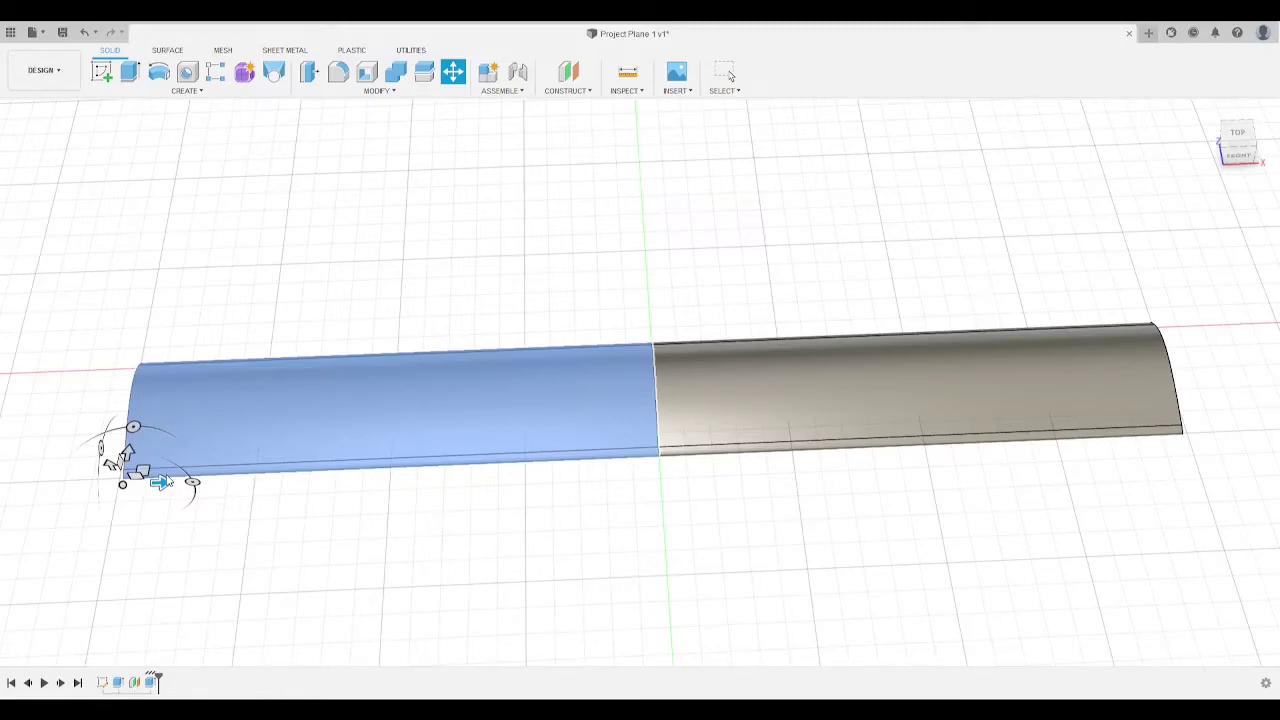
mouse_move(165, 482)
mouse_down()
mouse_move(249, 502)
mouse_move(376, 480)
mouse_up()
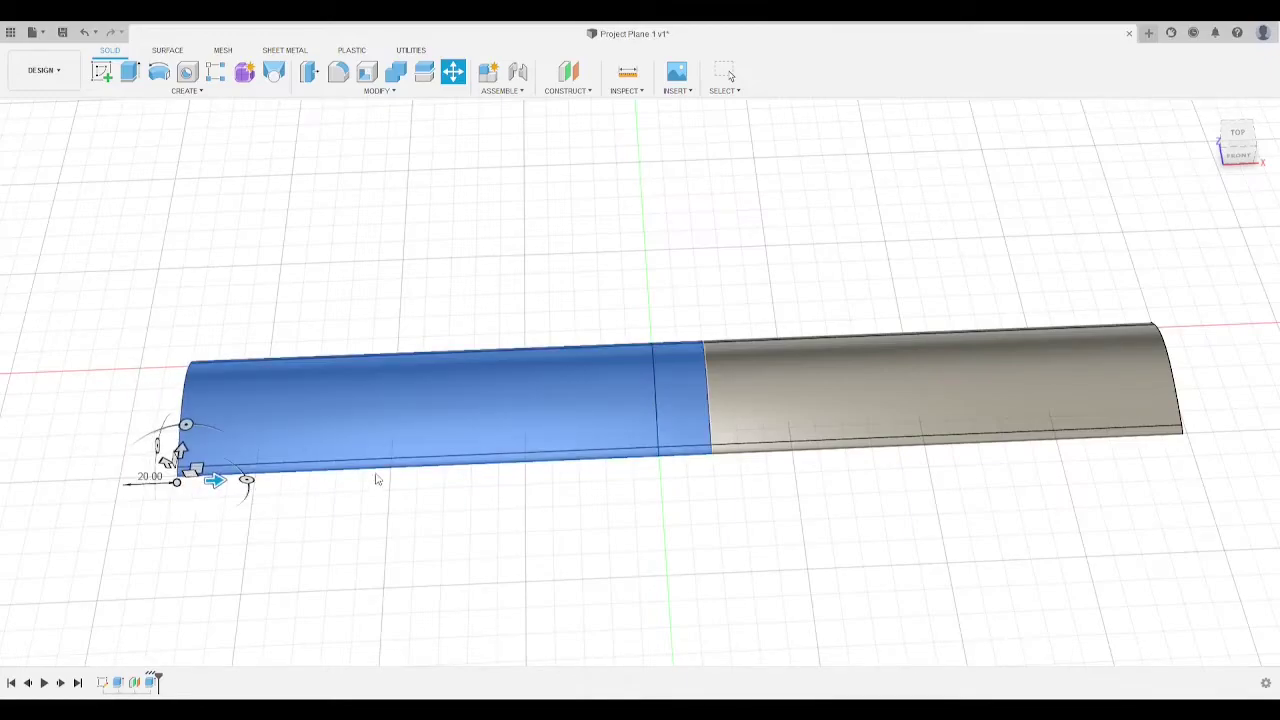
text(-)
key(BackSpace)
key(Left)
key(Left)
text(-)
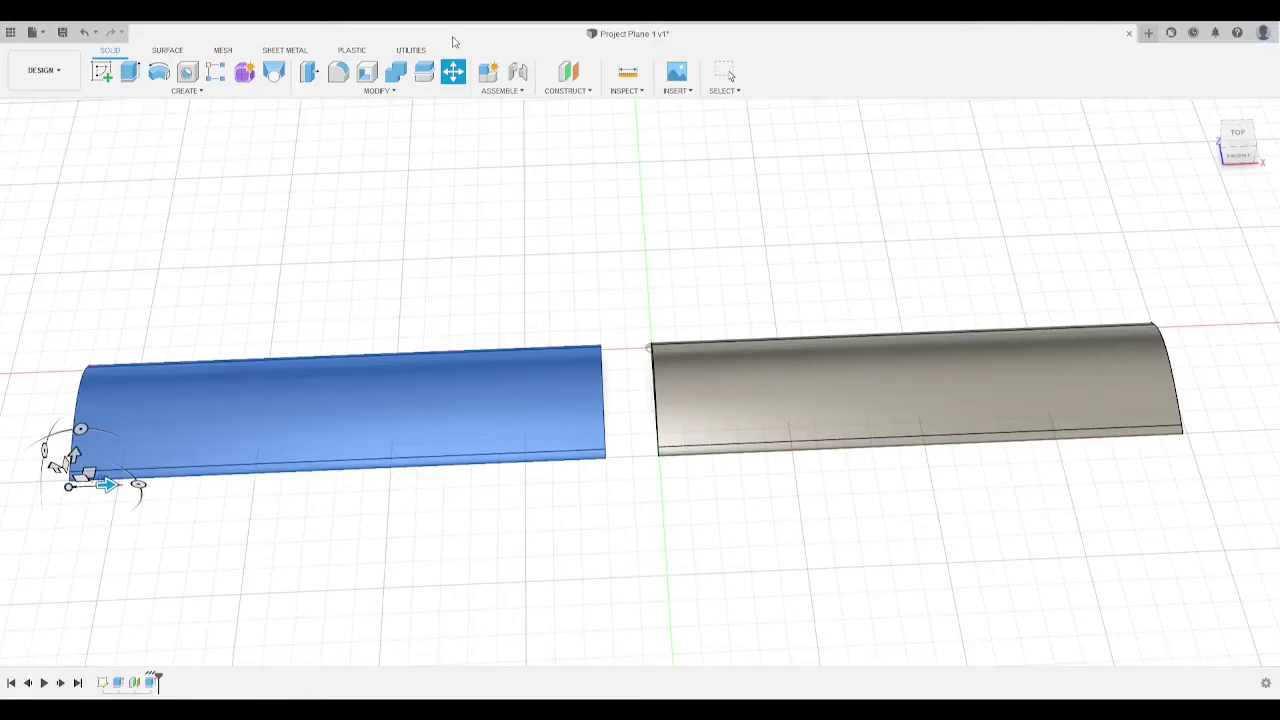
key(Return)
Step: Try to move the original wing half by 20 mm using its upper surface, and undo the attempt
click(697, 417)
click(453, 80)
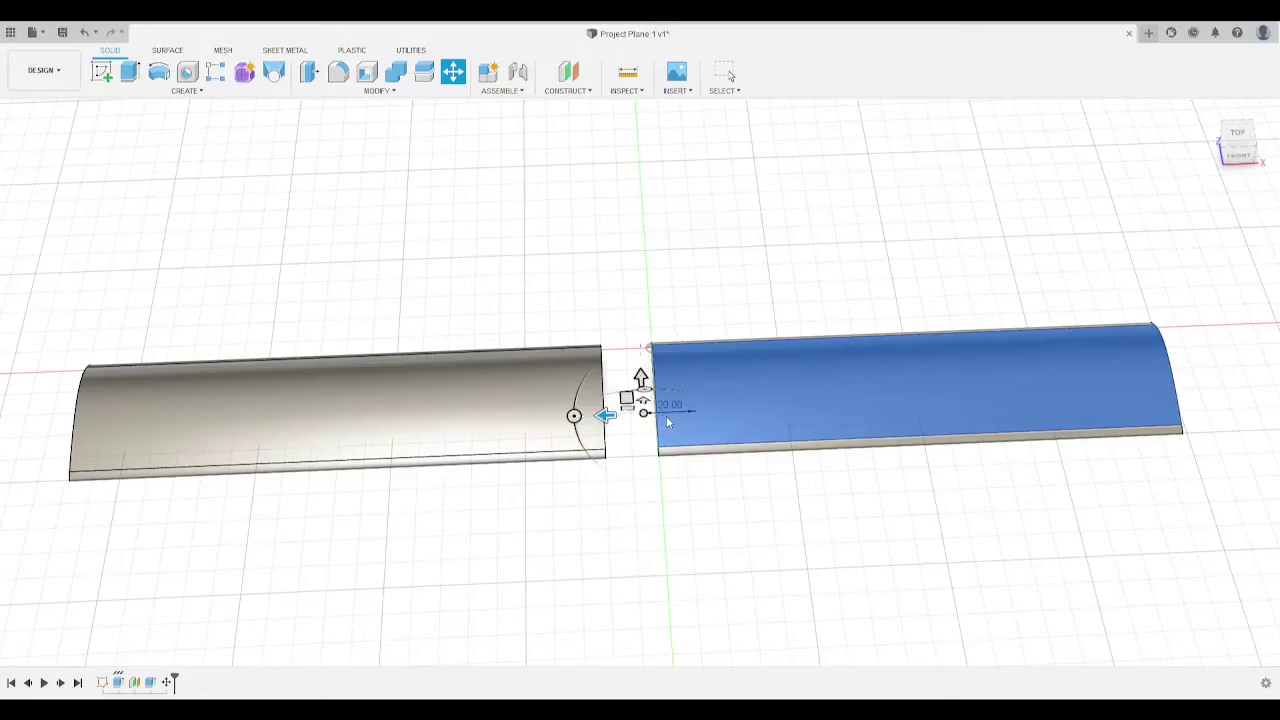
key(Return)
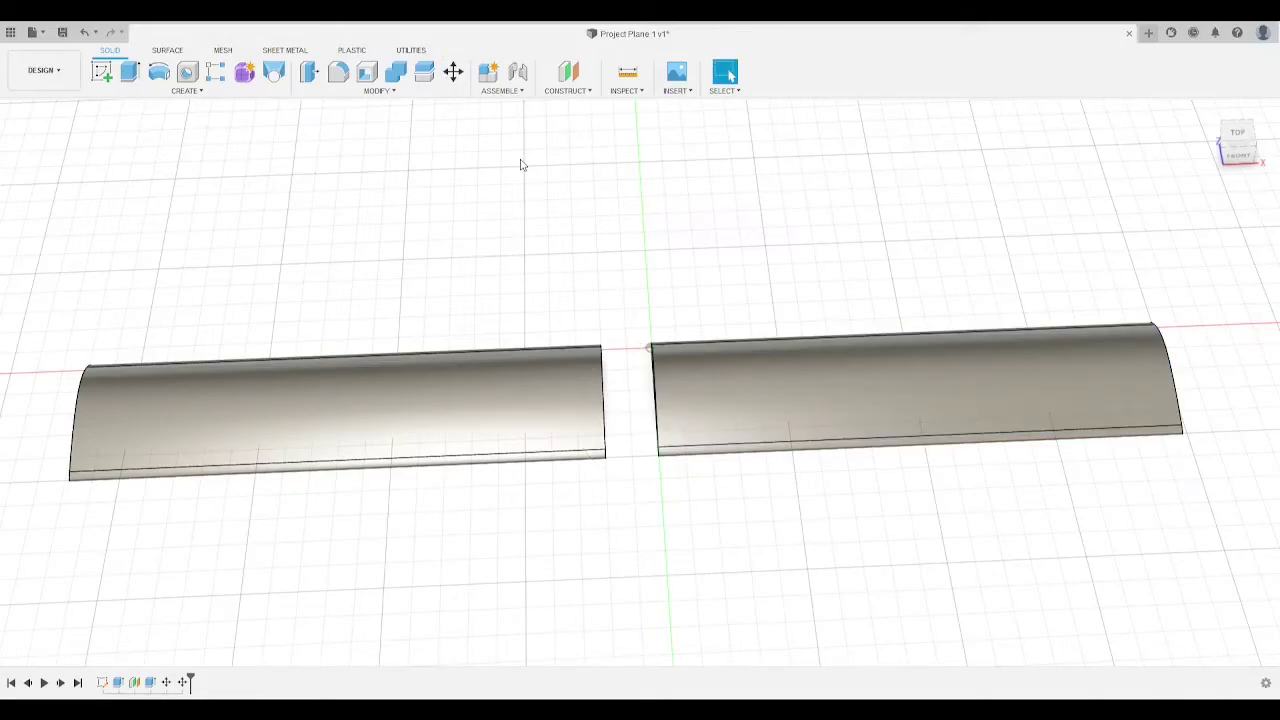
click(453, 71)
click(733, 432)
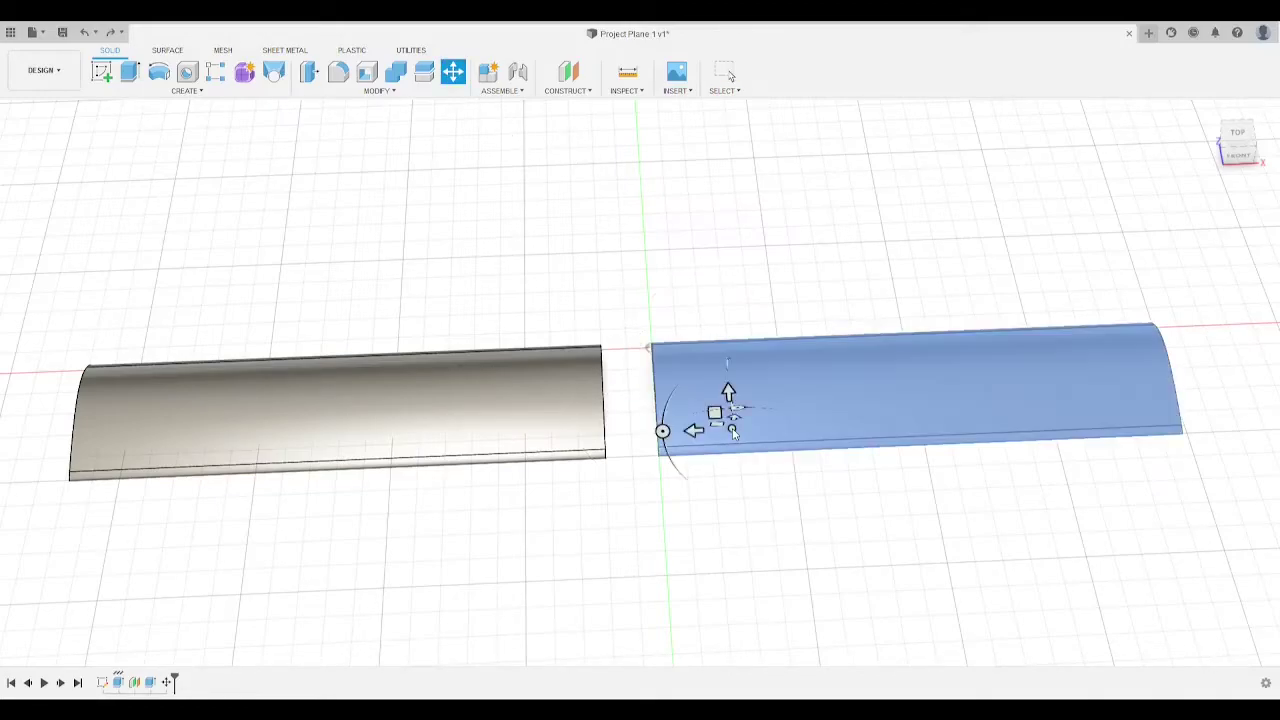
key(Escape)
Step: Move the original wing half 20 mm lengthwise, away from the origin
click(453, 71)
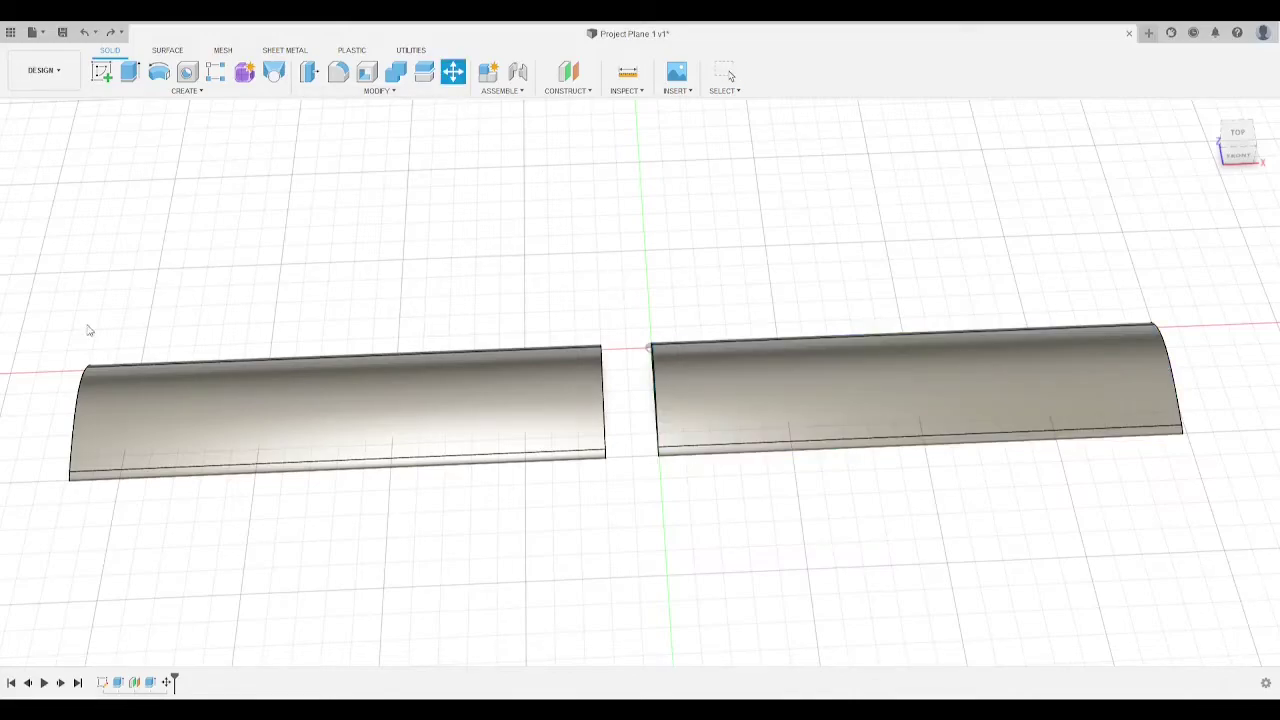
click(86, 212)
drag(696, 459, 748, 457)
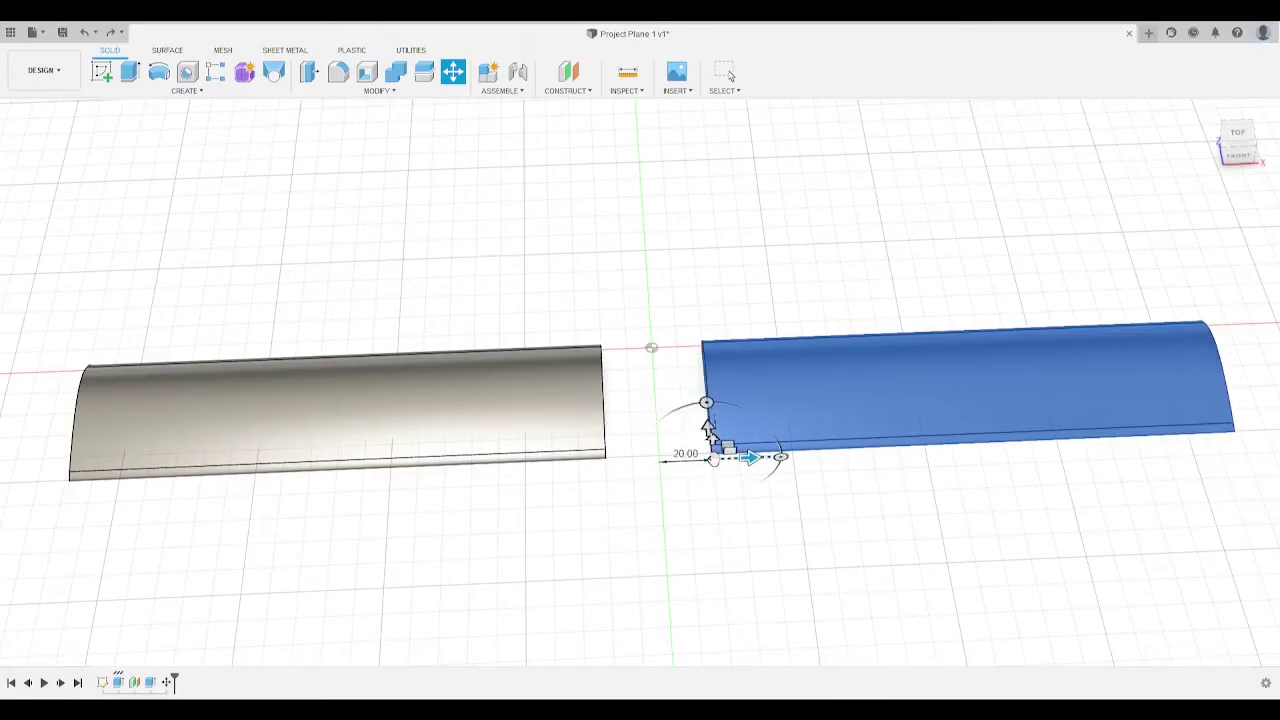
key(Return)
Step: Examine both wing halves from several sides, including their airfoil end faces and the gap between them
drag(1236, 146, 477, 492)
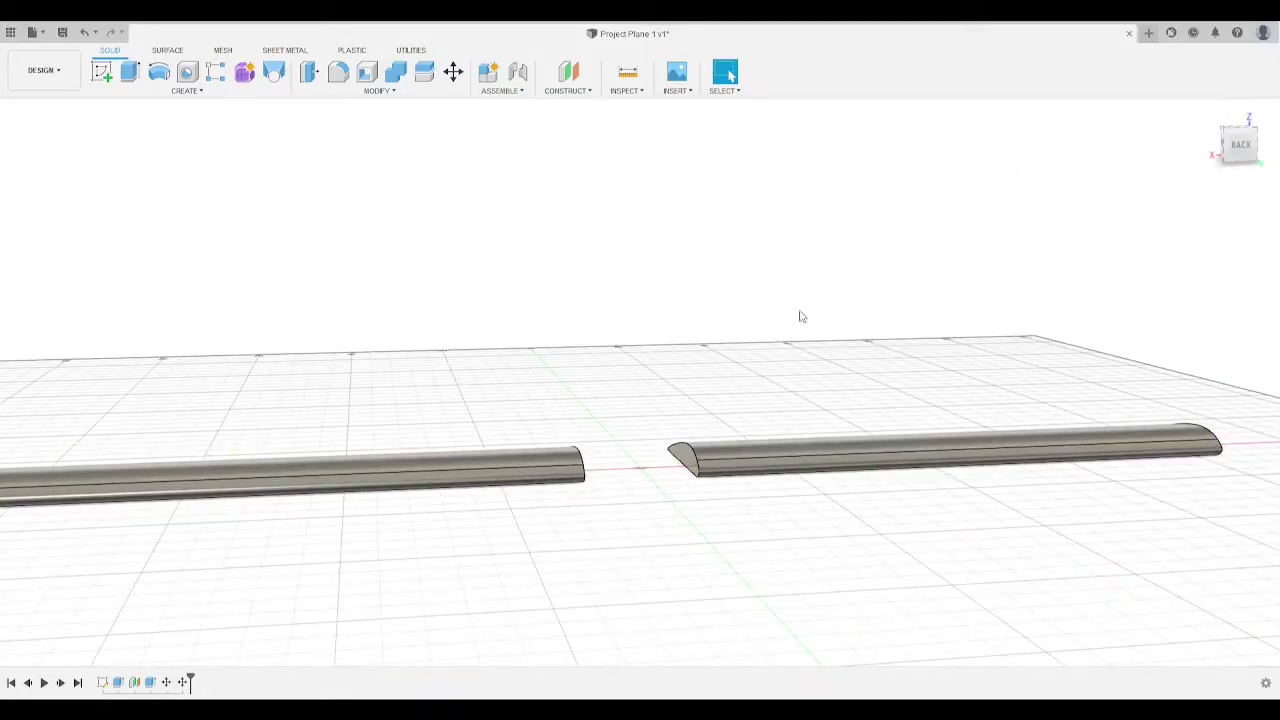
scroll(800, 317, down, 6)
drag(1238, 147, 1090, 195)
shift+middle_drag(640, 380, 640, 380)
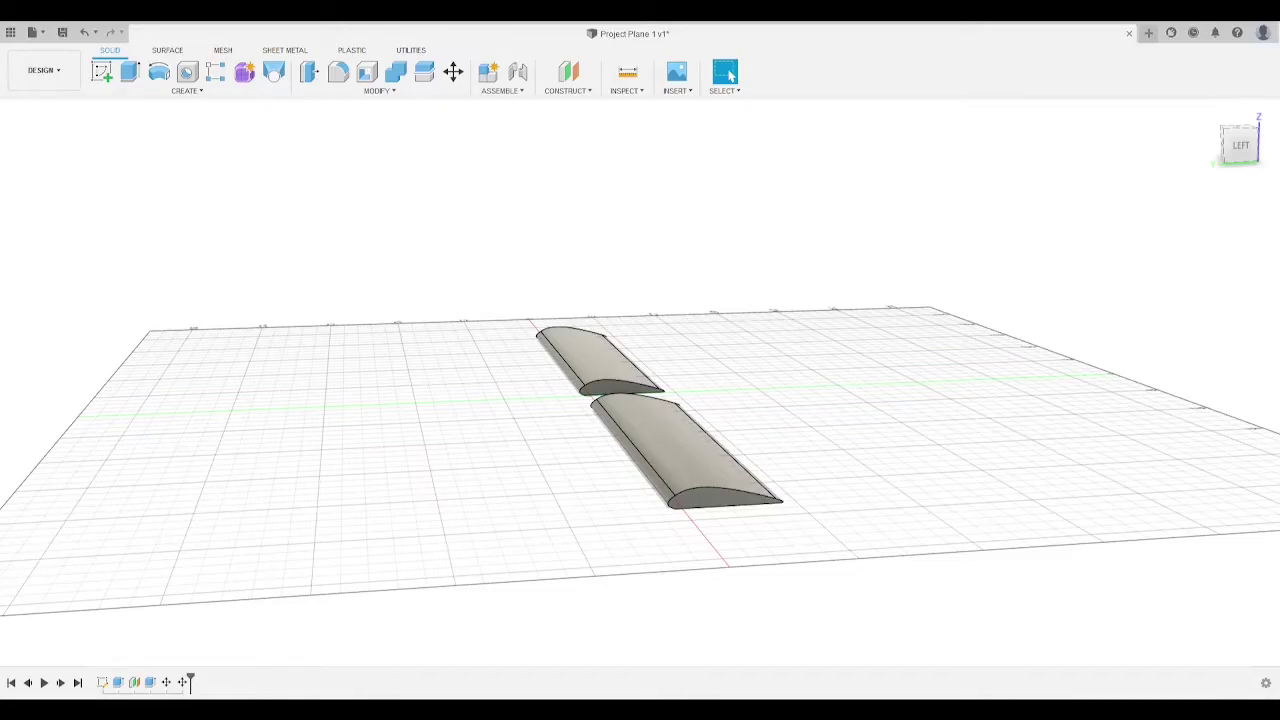
mouse_move(1242, 147)
mouse_down()
mouse_move(1225, 140)
mouse_move(1234, 145)
mouse_up()
scroll(543, 444, down, 1)
scroll(545, 447, up, 4)
scroll(550, 352, up, 8)
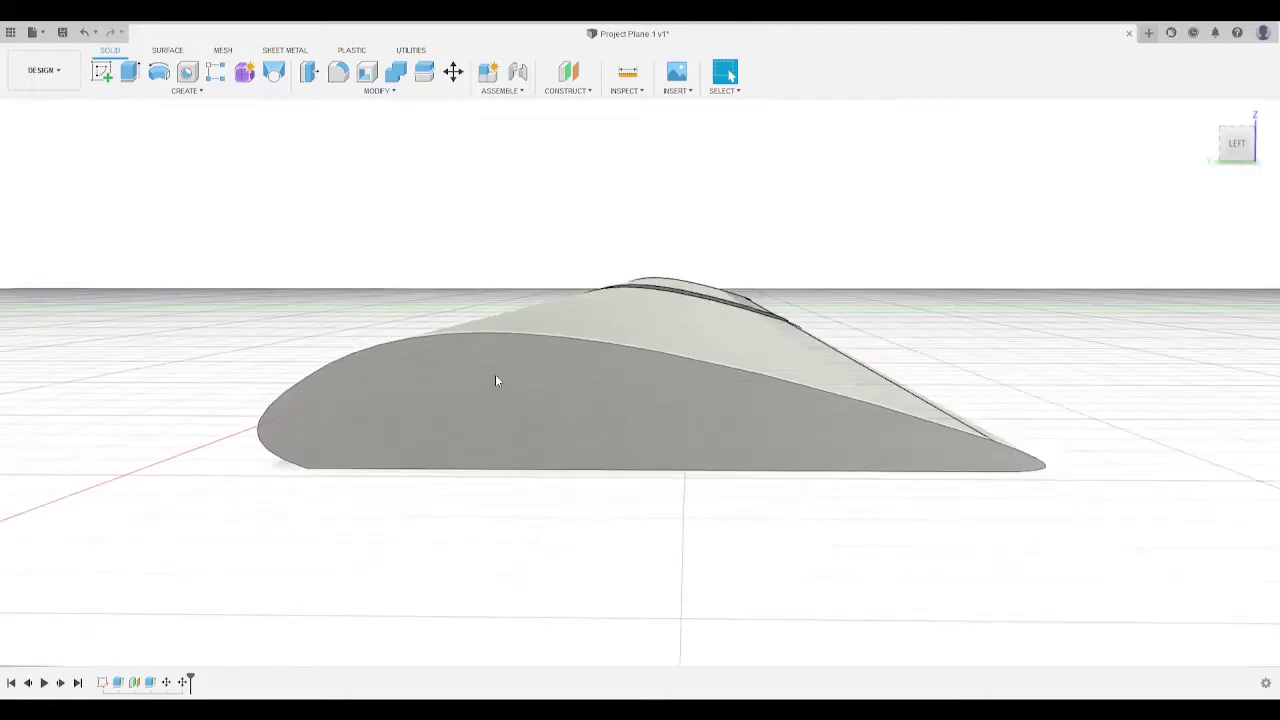
scroll(340, 350, down, 6)
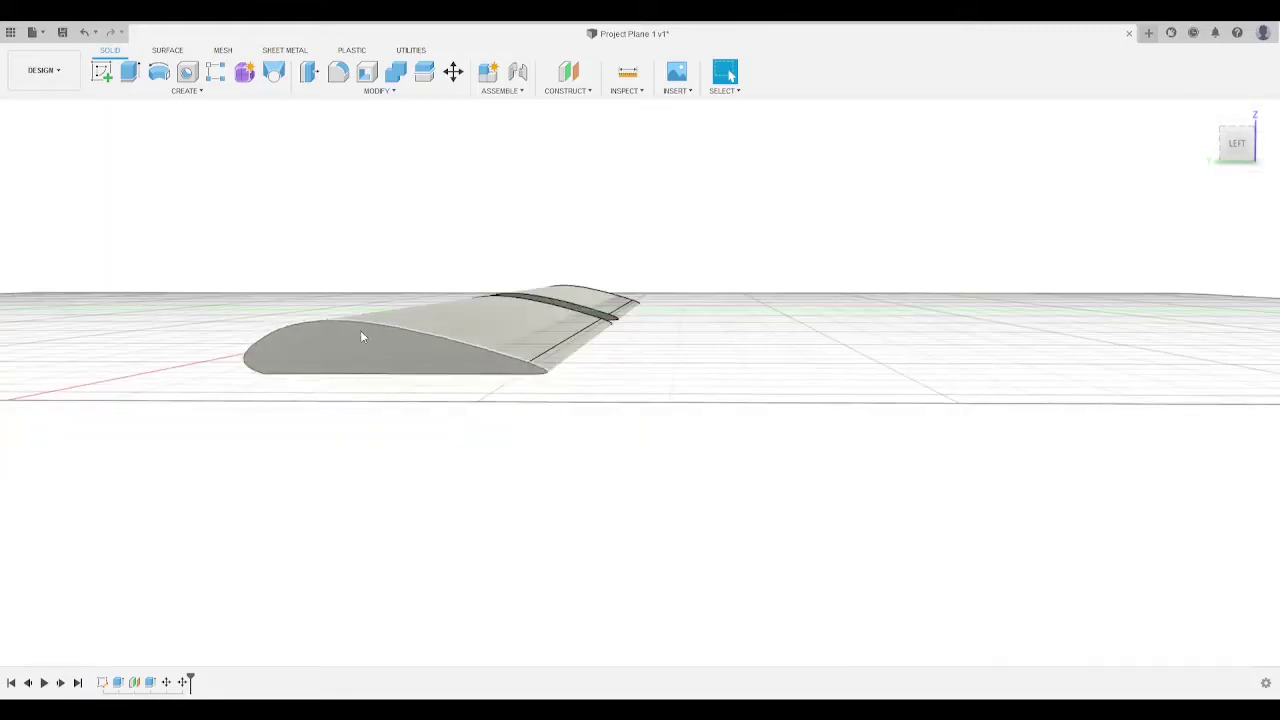
click(1234, 143)
drag(1238, 146, 1207, 145)
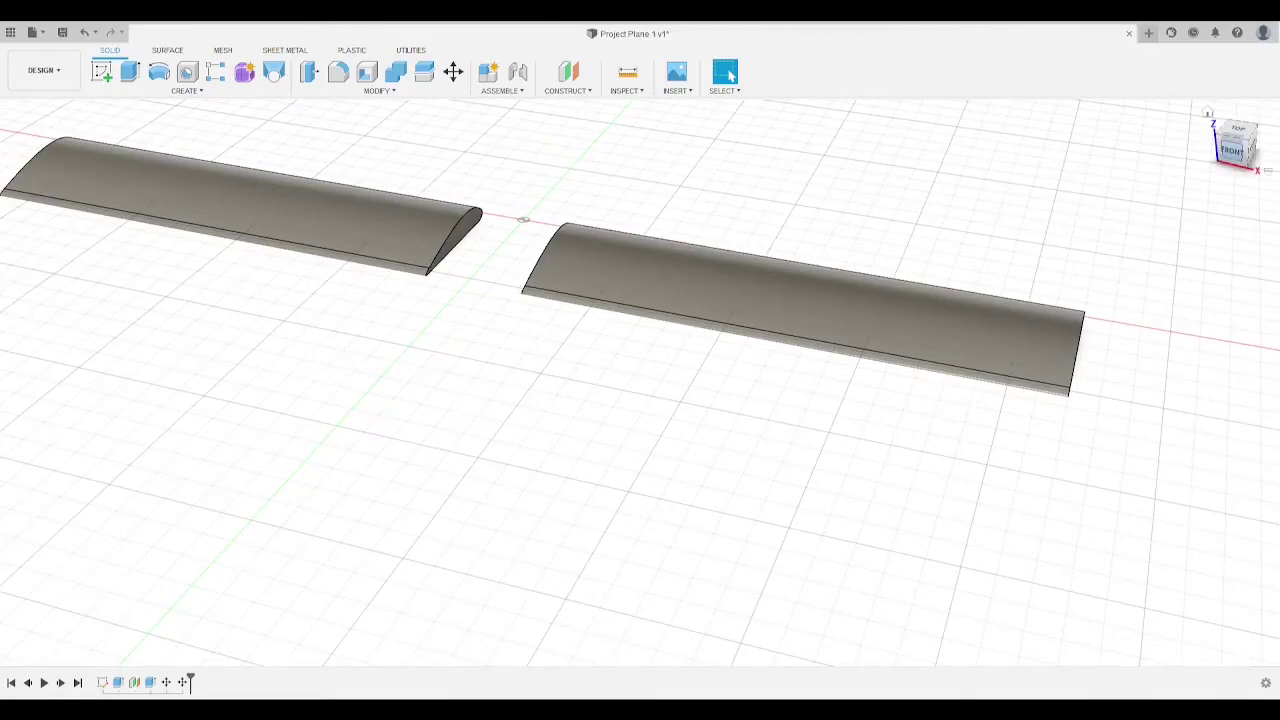
drag(1238, 147, 1120, 120)
scroll(808, 254, up, 5)
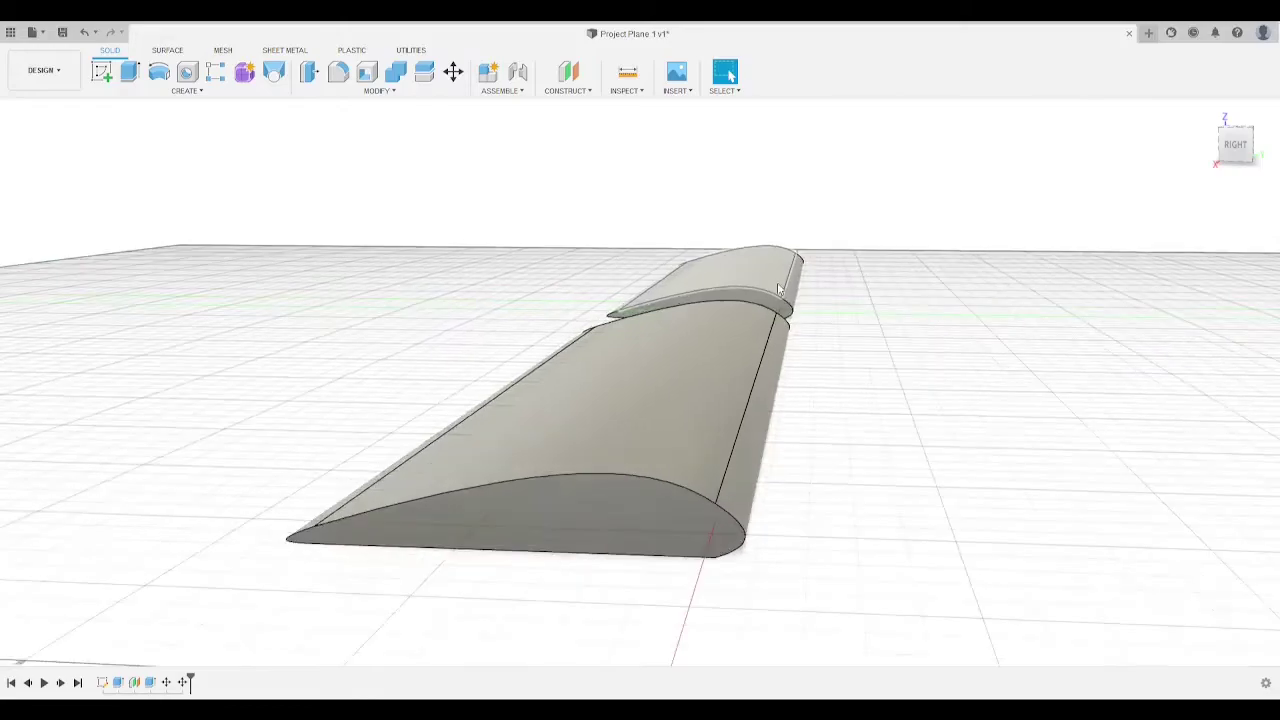
scroll(682, 301, down, 3)
middle_drag(663, 317, 674, 272)
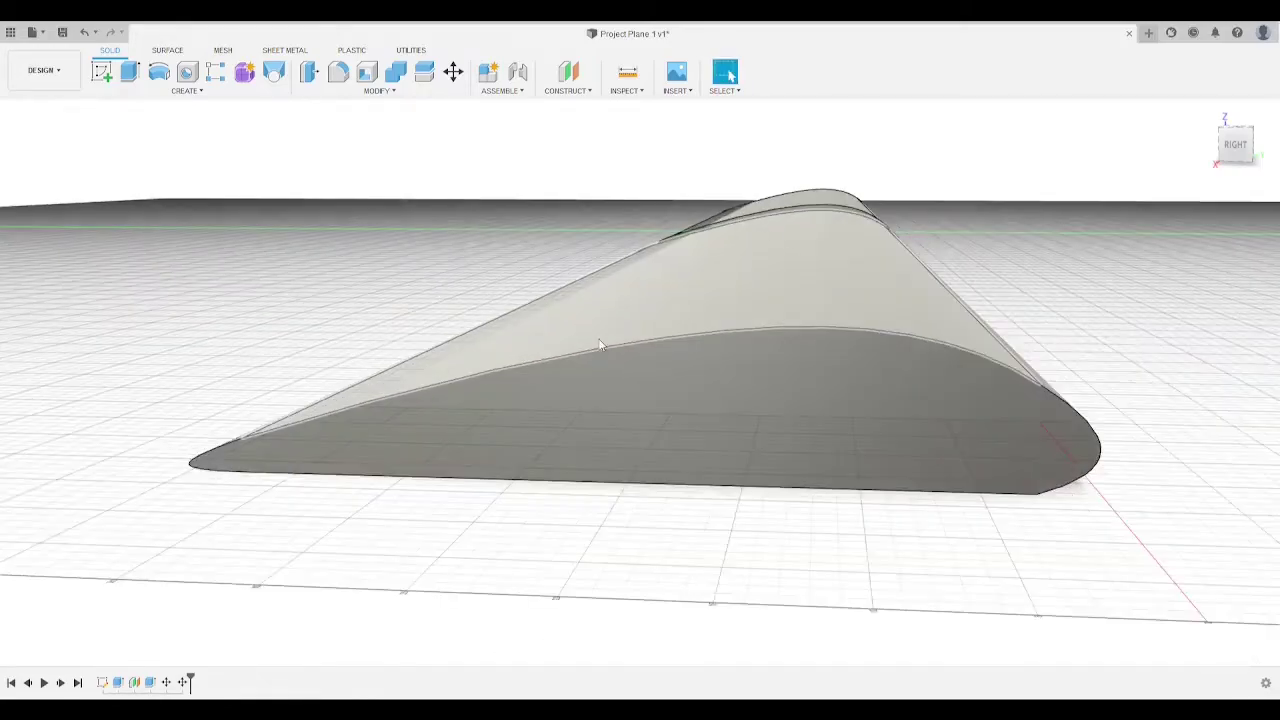
scroll(675, 272, up, 3)
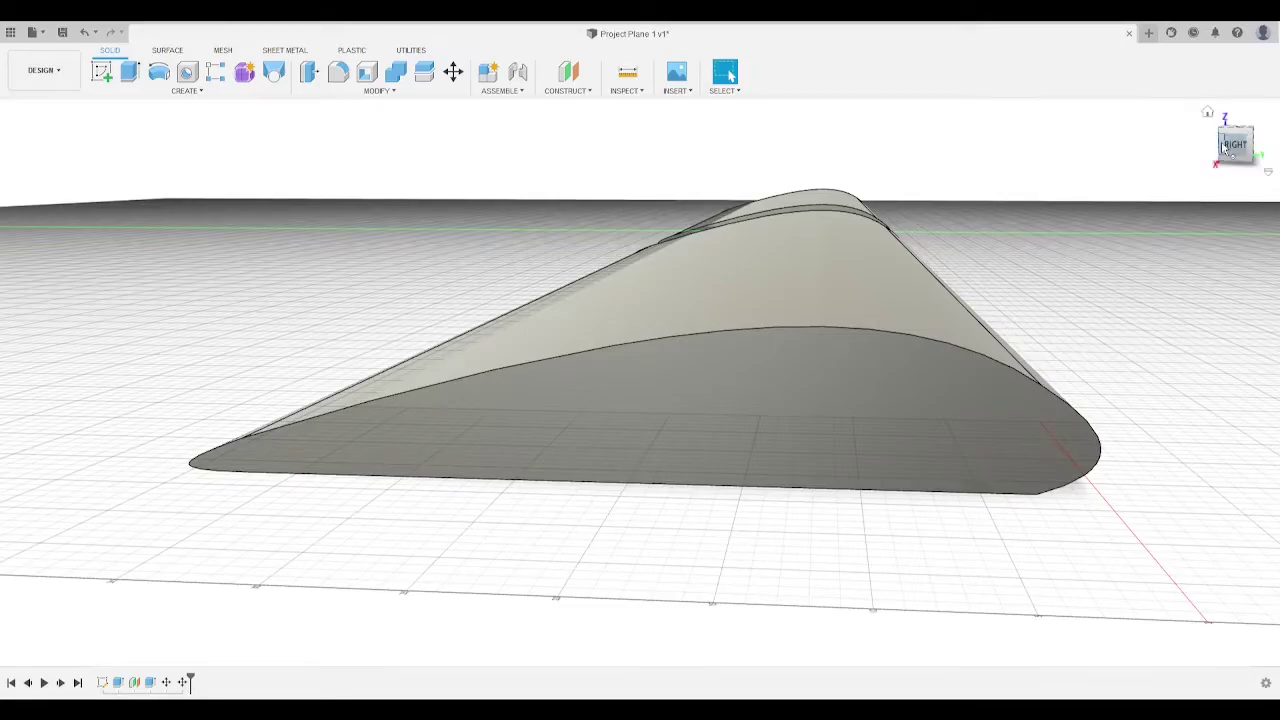
drag(1234, 146, 1000, 150)
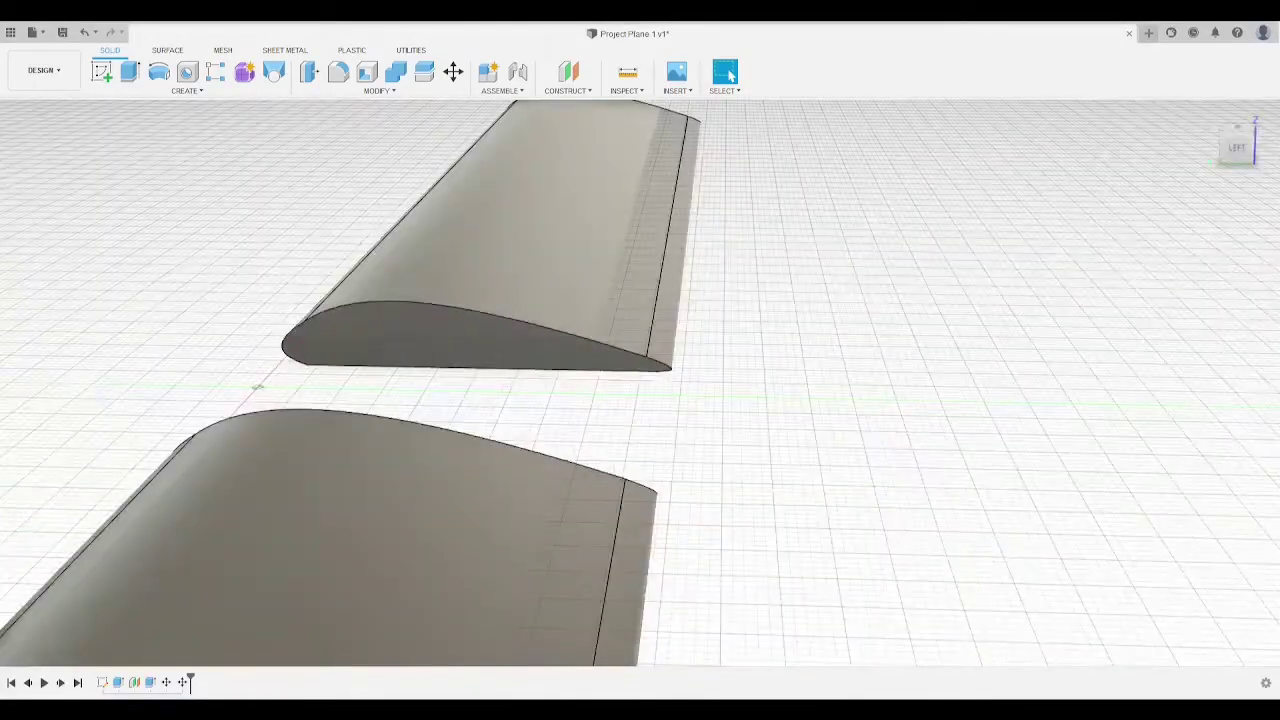
scroll(998, 149, down, 5)
middle_drag(1059, 154, 1026, 207)
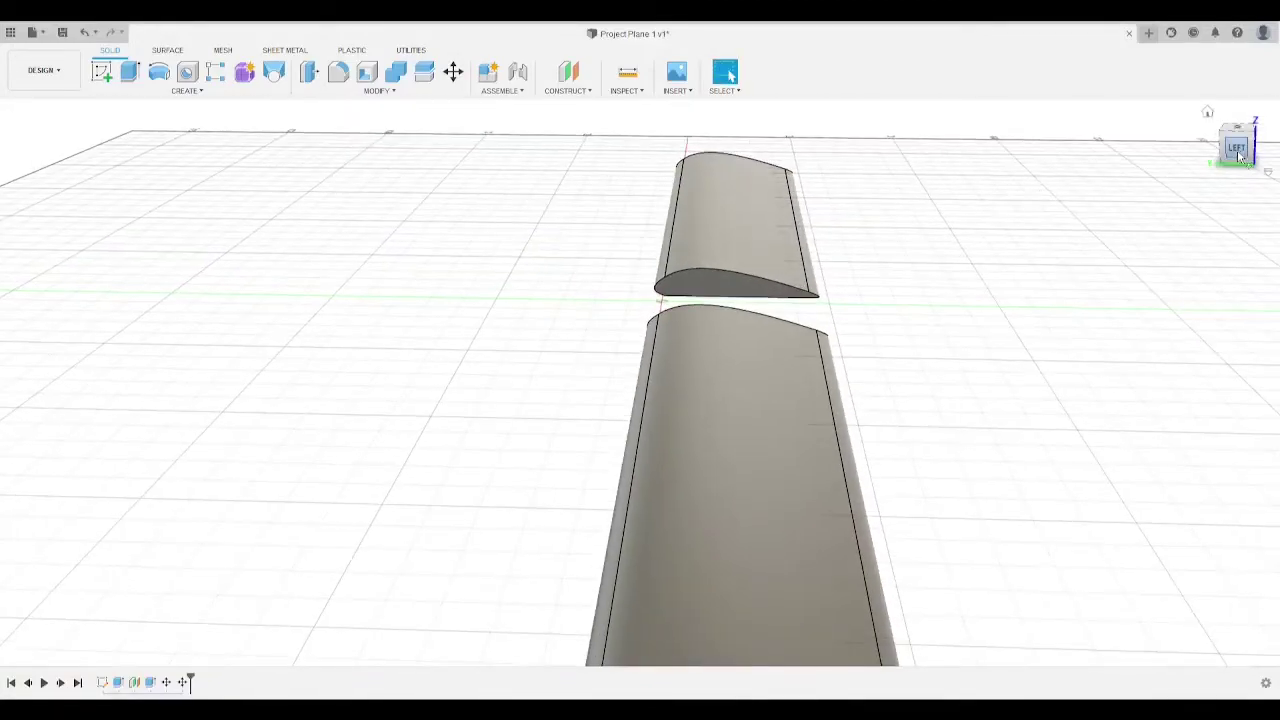
click(1208, 111)
scroll(973, 102, down, 2)
shift+middle_drag(893, 132, 648, 329)
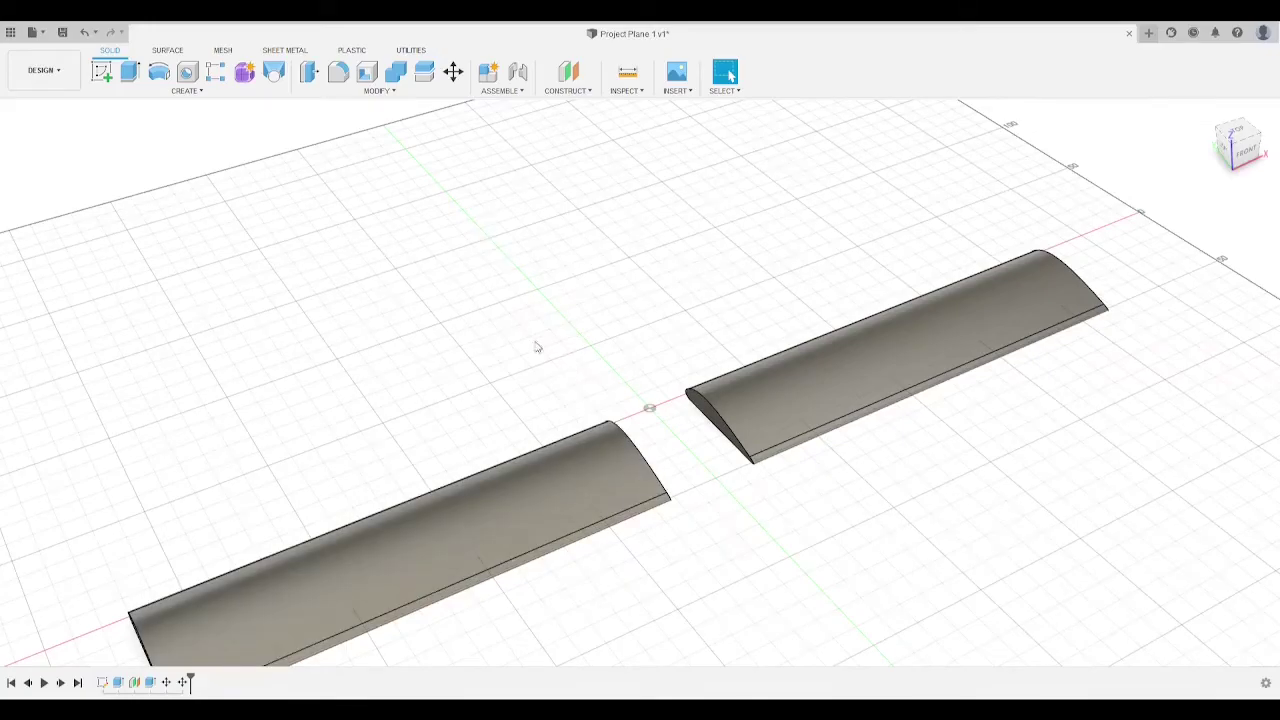
scroll(768, 465, down, 3)
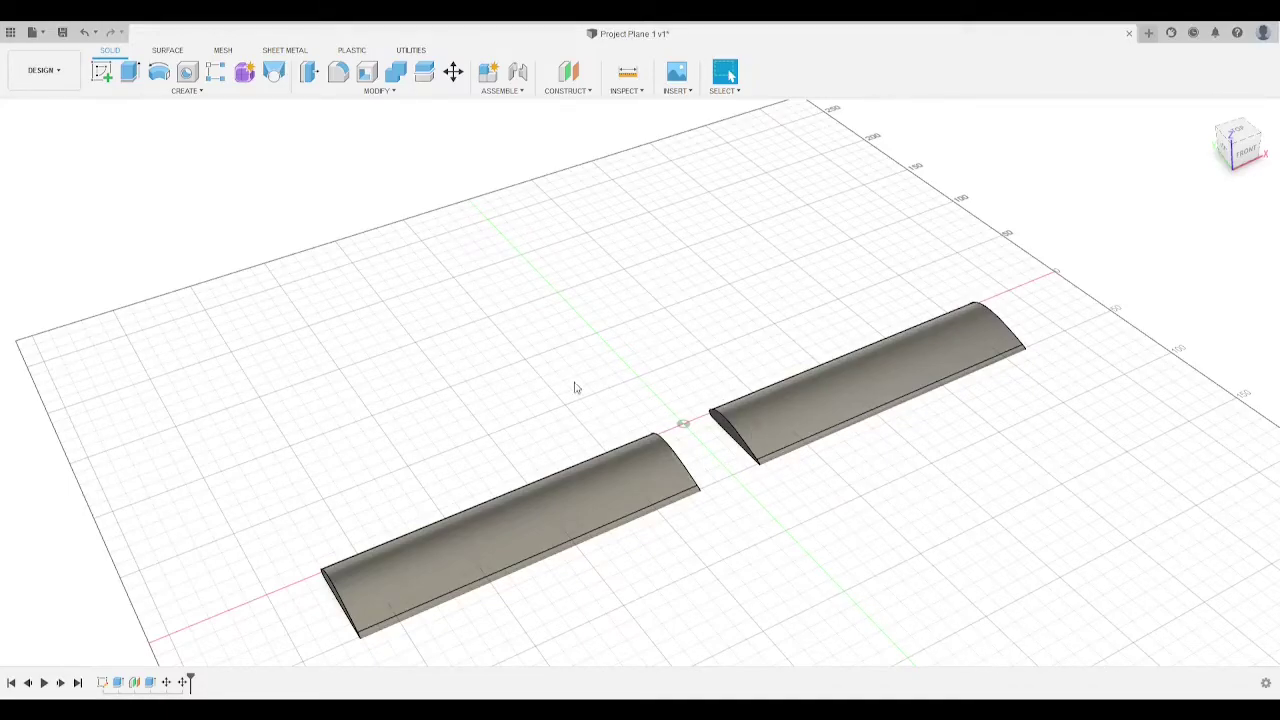
Step: Start a sketch on the original wing half's outer airfoil end face, viewed square from the right side
click(1243, 150)
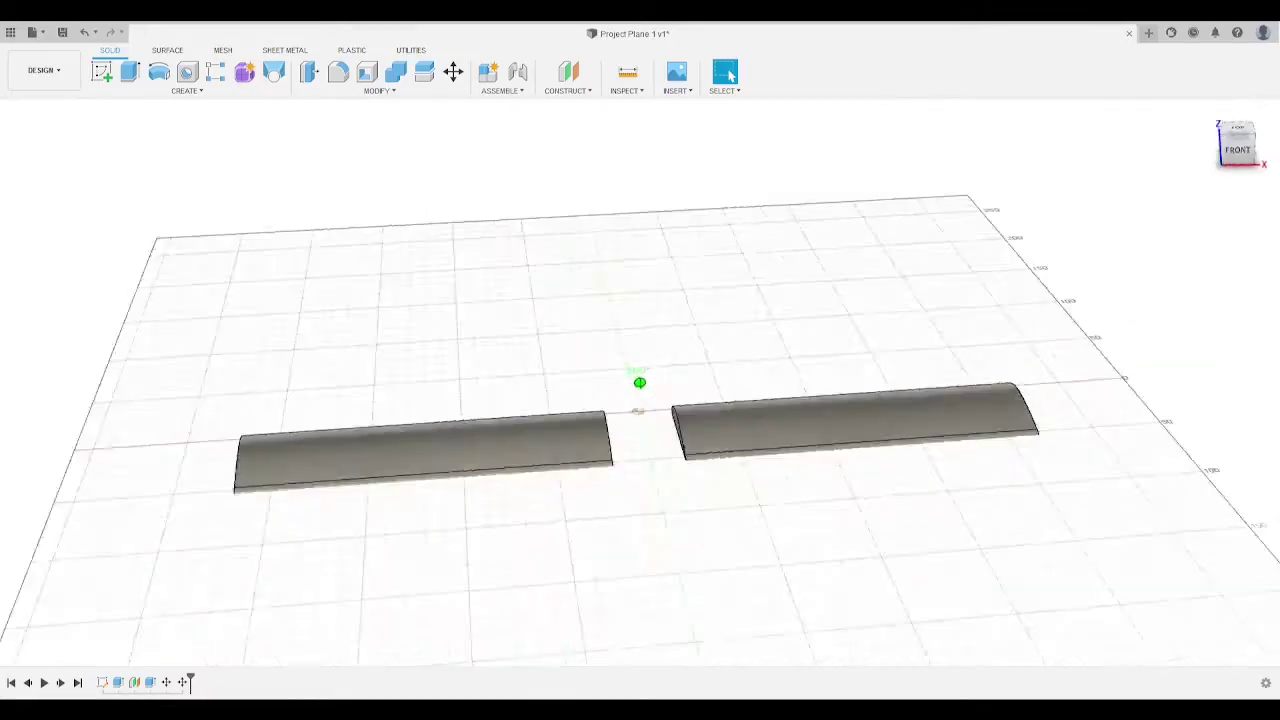
shift+middle_drag(775, 425, 671, 397)
scroll(671, 397, up, 5)
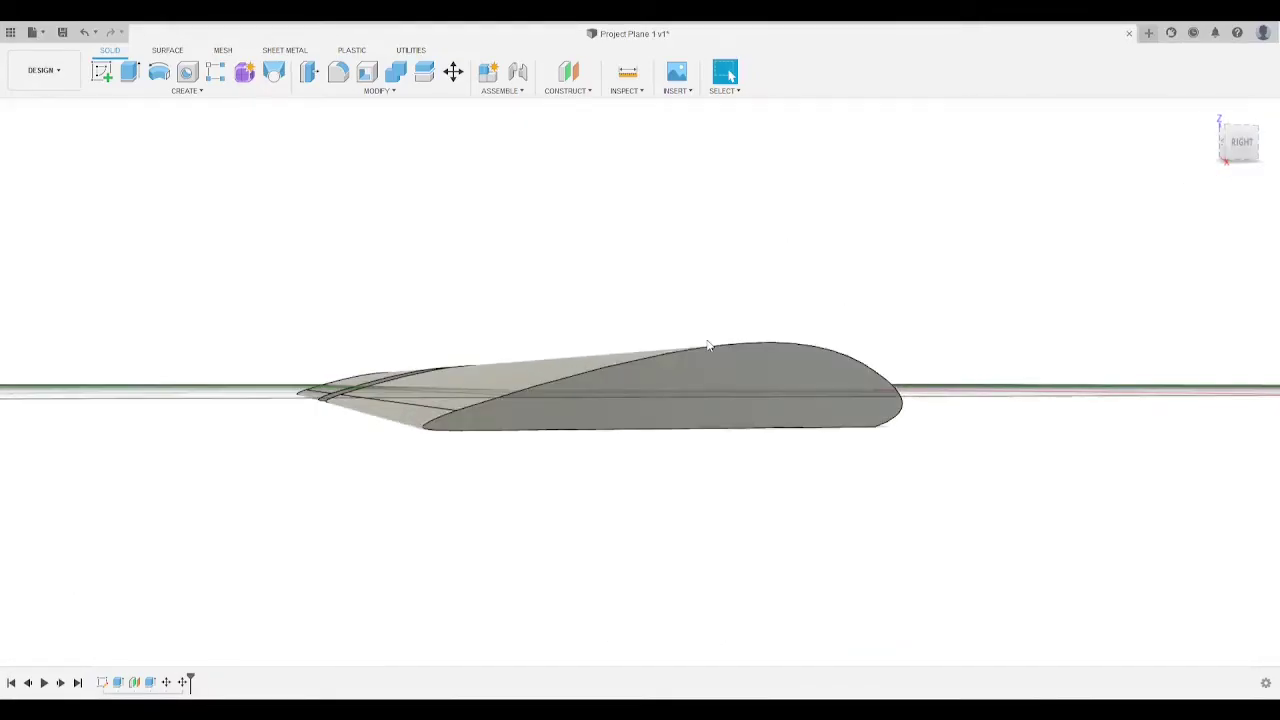
click(1244, 144)
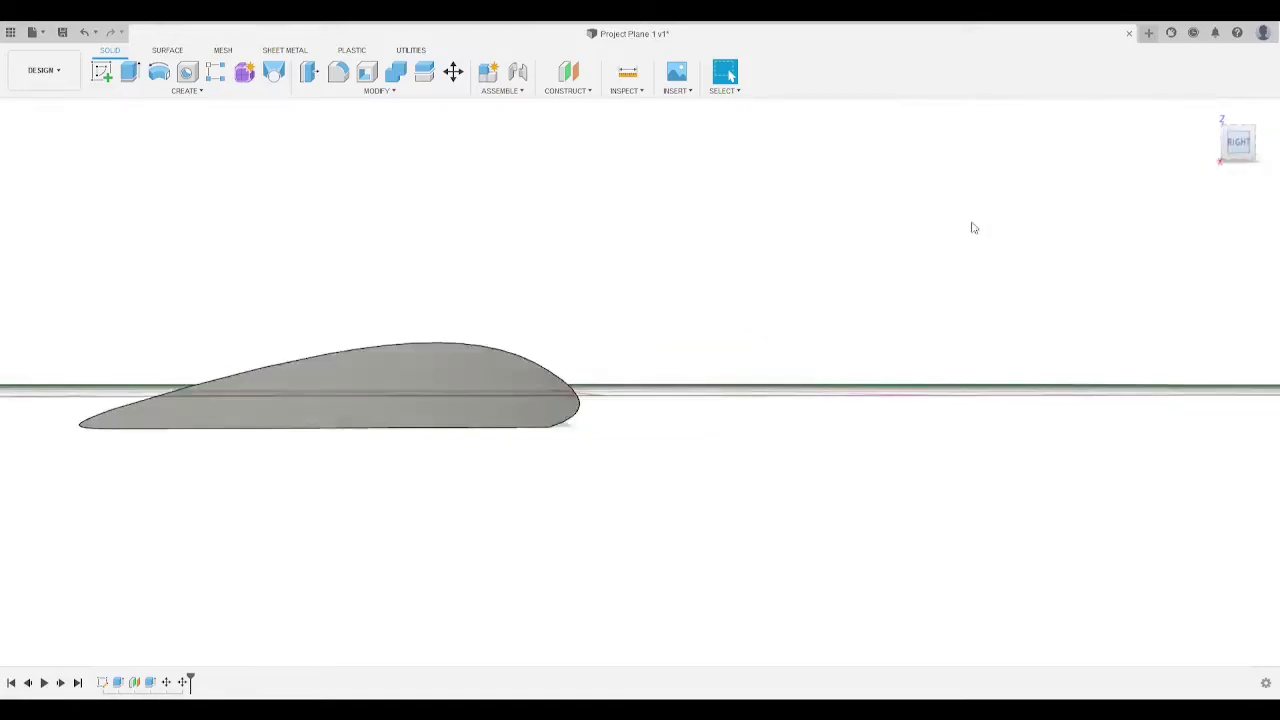
shift+middle_drag(775, 225, 849, 203)
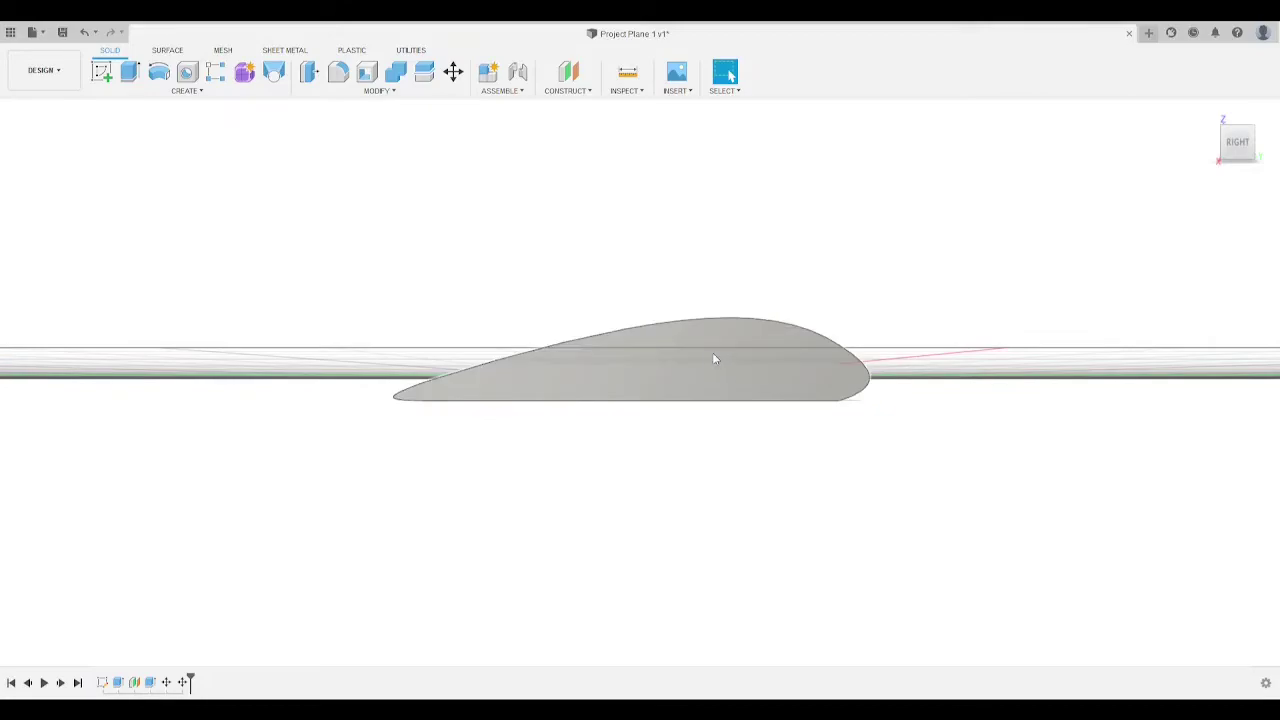
key(l)
click(670, 341)
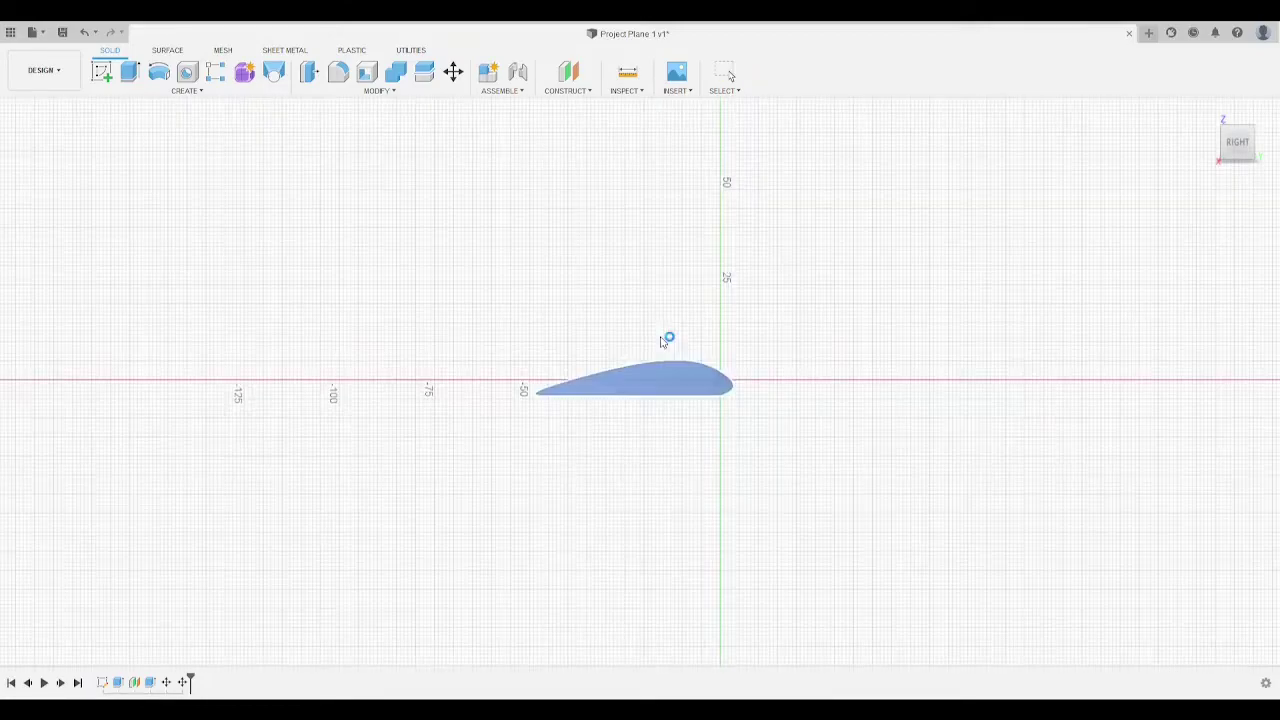
scroll(642, 385, up, 3)
scroll(650, 392, up, 4)
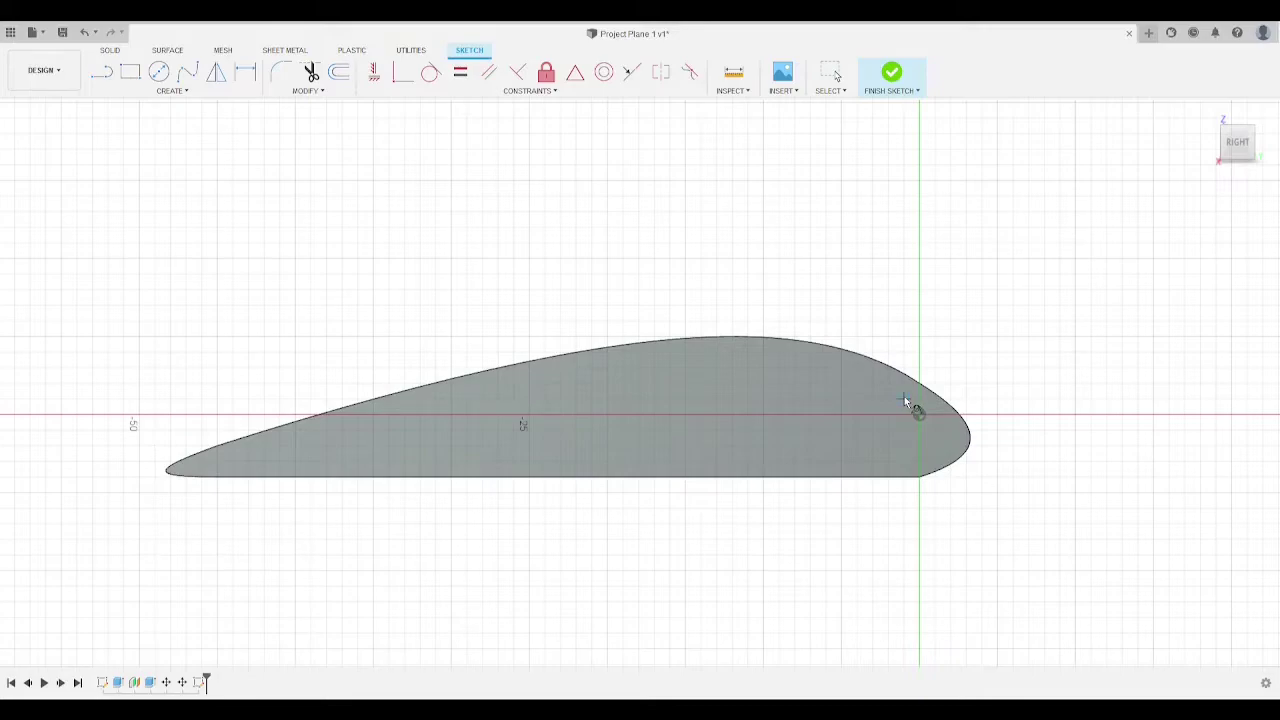
Step: Sketch a small conic curve inside the airfoil's rounded nose, bulging toward the leading edge, as the front of an inner outline
click(904, 401)
click(903, 463)
click(922, 446)
key(Escape)
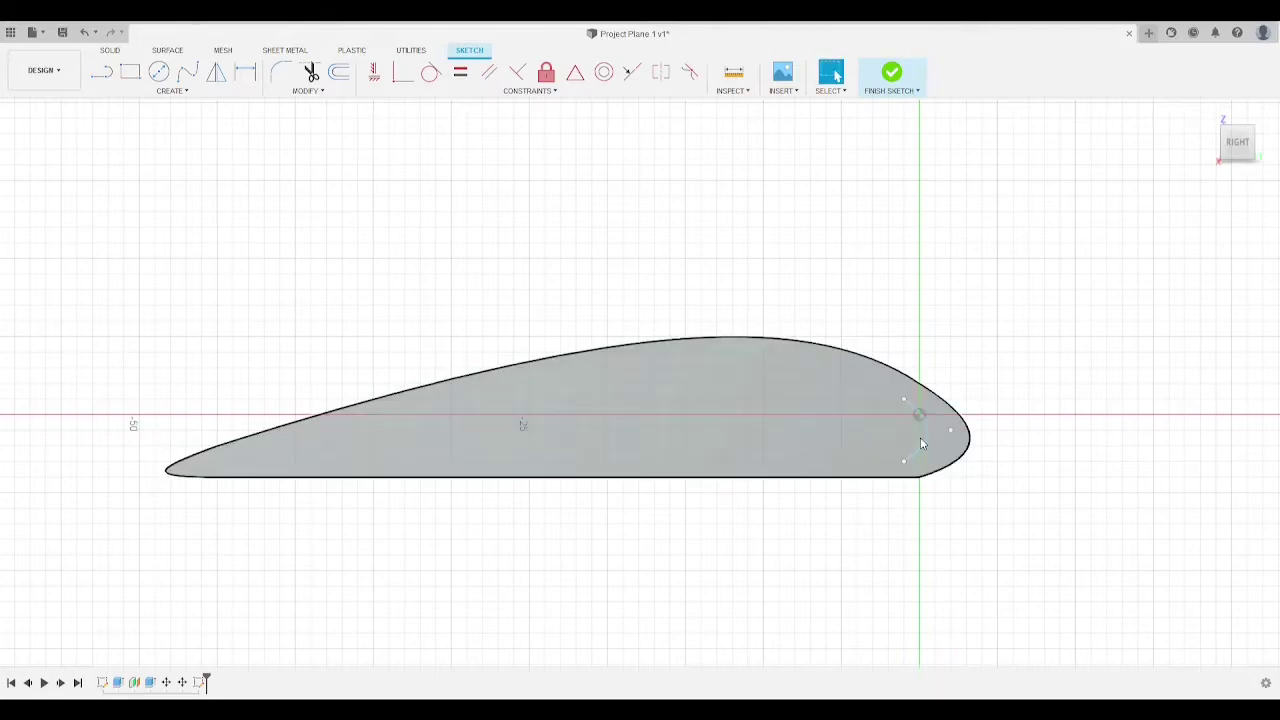
scroll(922, 446, down, 1)
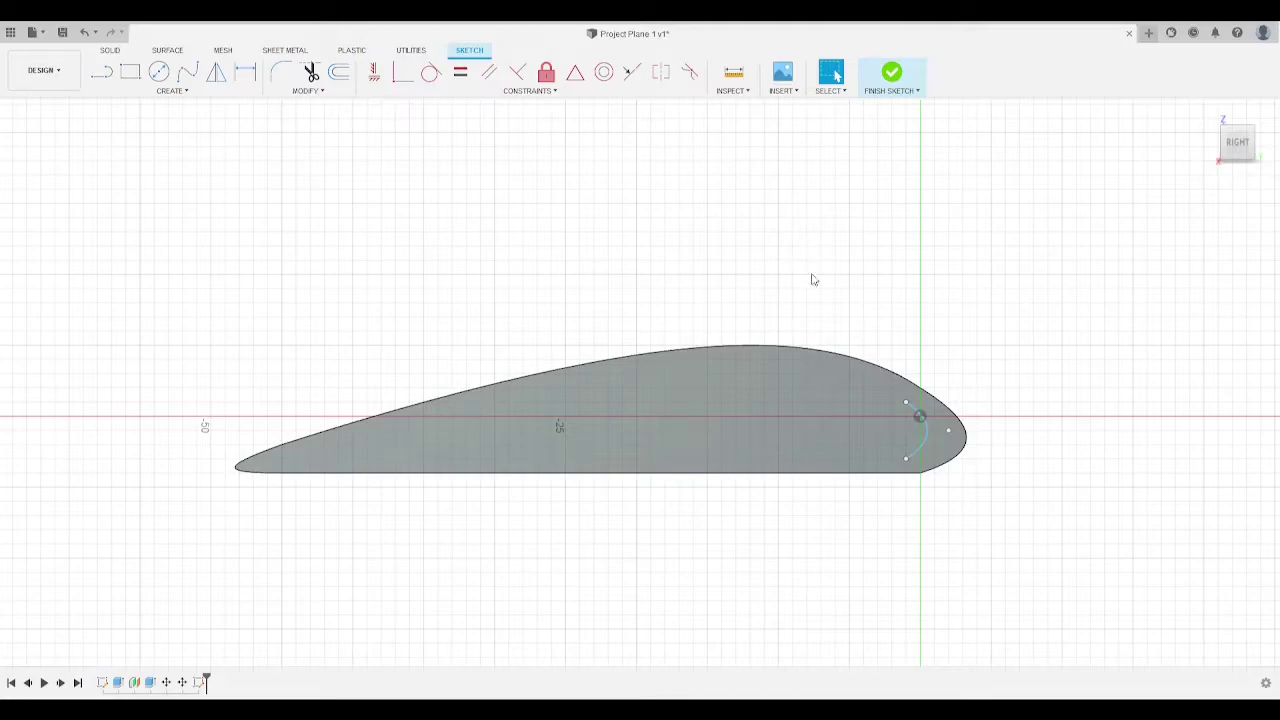
Step: Draw a horizontal line from the nose curve's lower end toward the trailing edge, just above the airfoil's flat underside
click(190, 74)
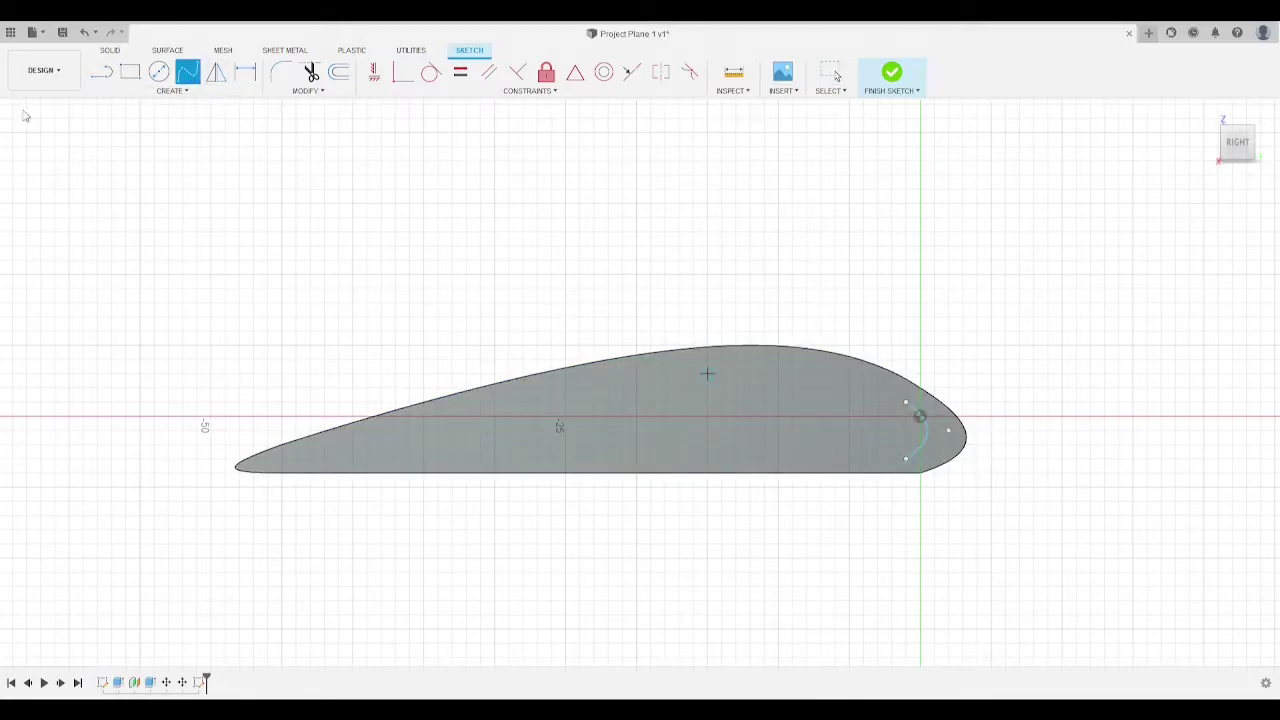
click(102, 72)
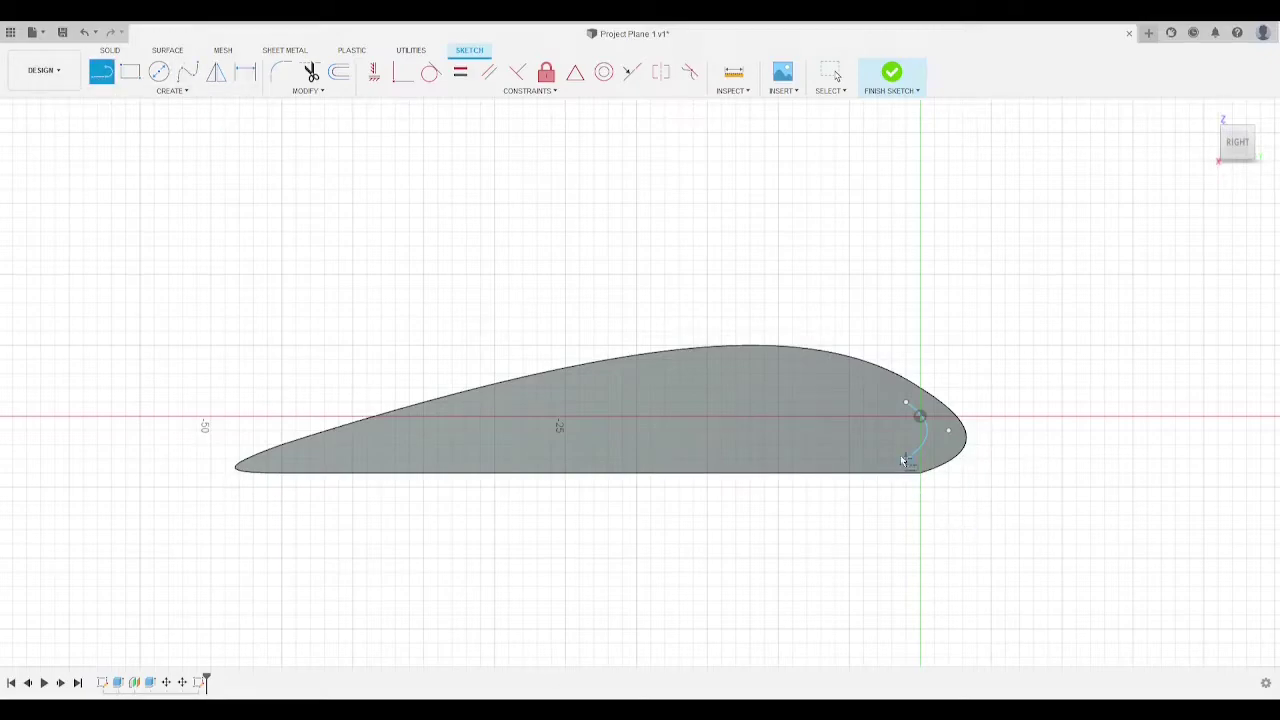
click(905, 459)
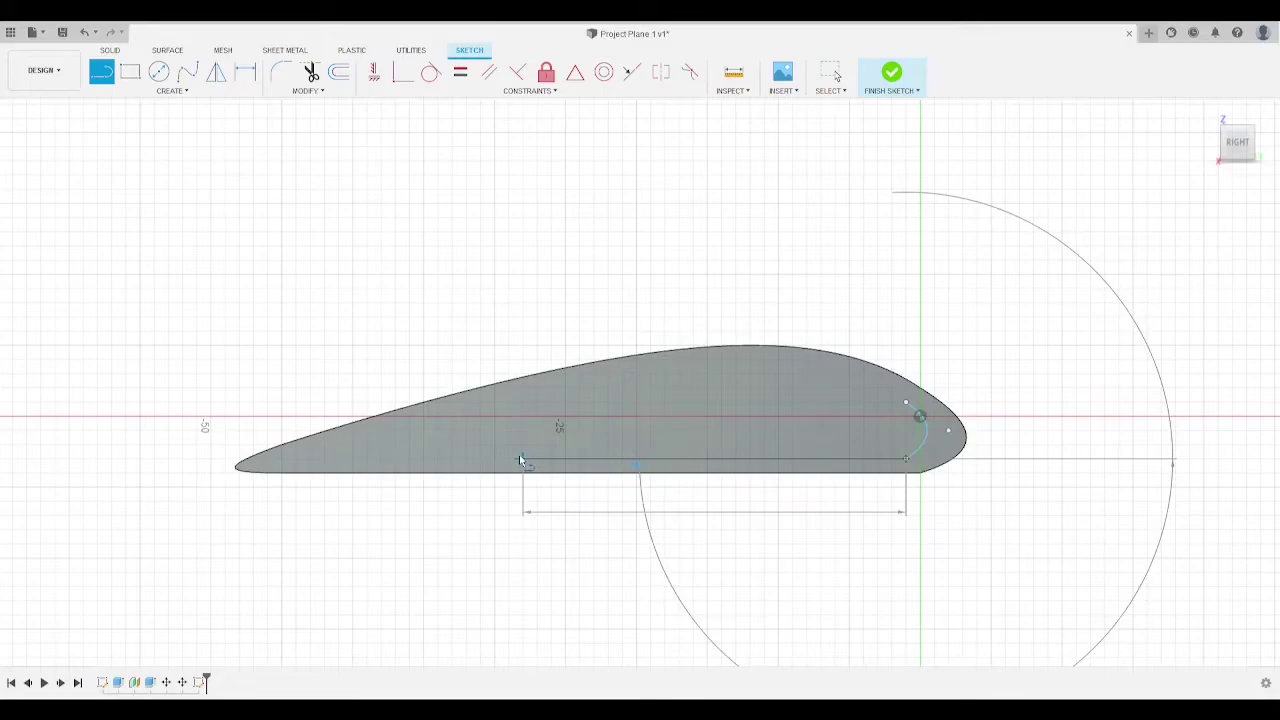
click(324, 460)
key(Escape)
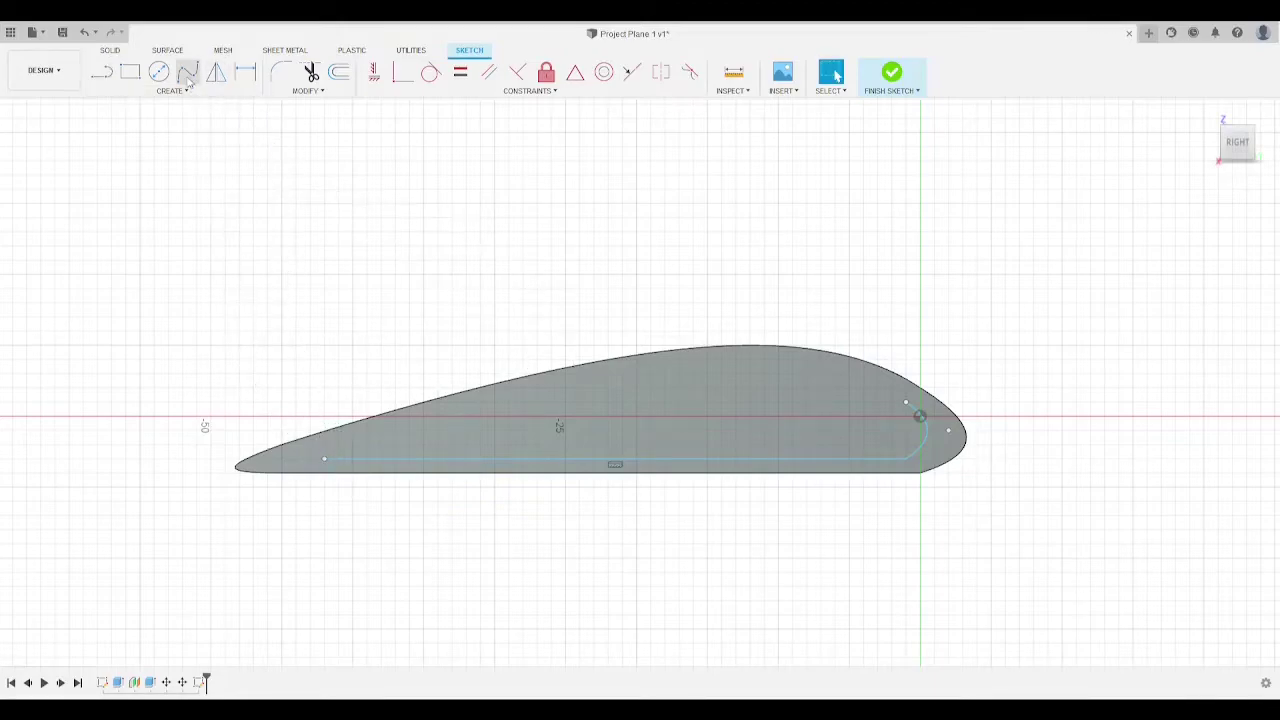
click(187, 71)
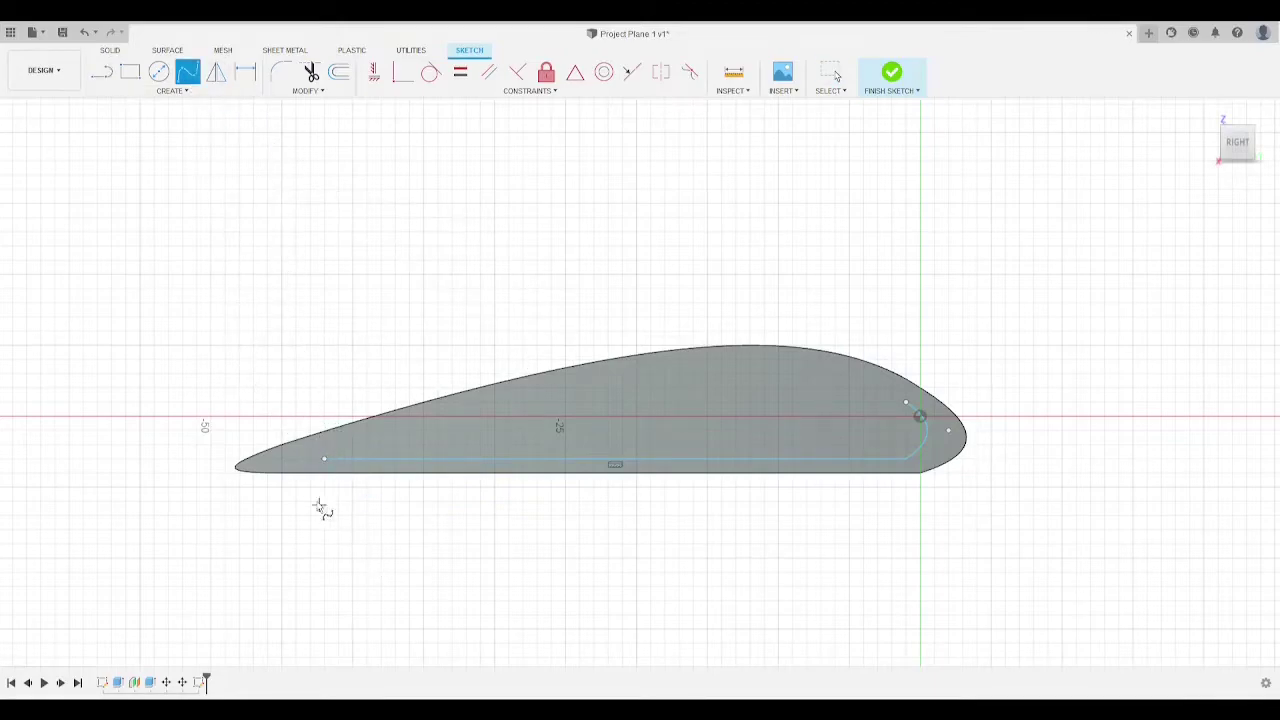
click(906, 402)
click(778, 387)
key(Escape)
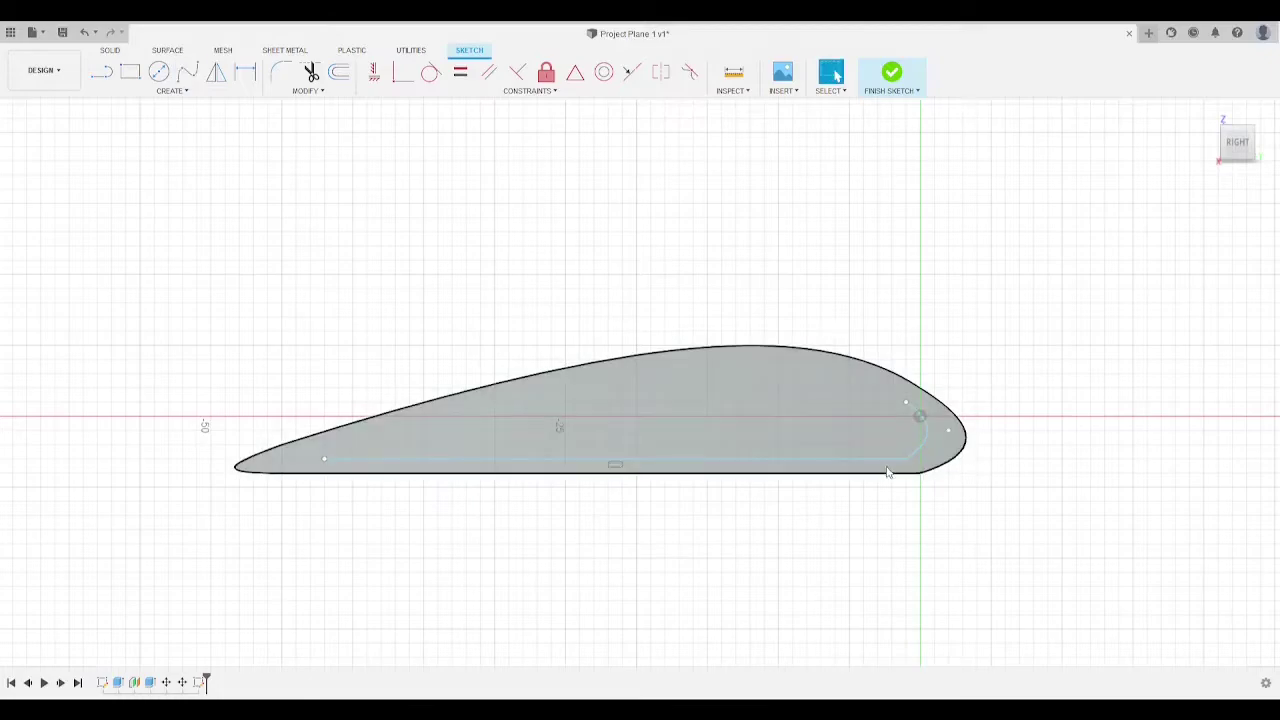
Step: Shift the inner outline's lower front corner slightly toward the trailing edge and close the outline with a spline following the airfoil's upper surface
drag(909, 463, 892, 462)
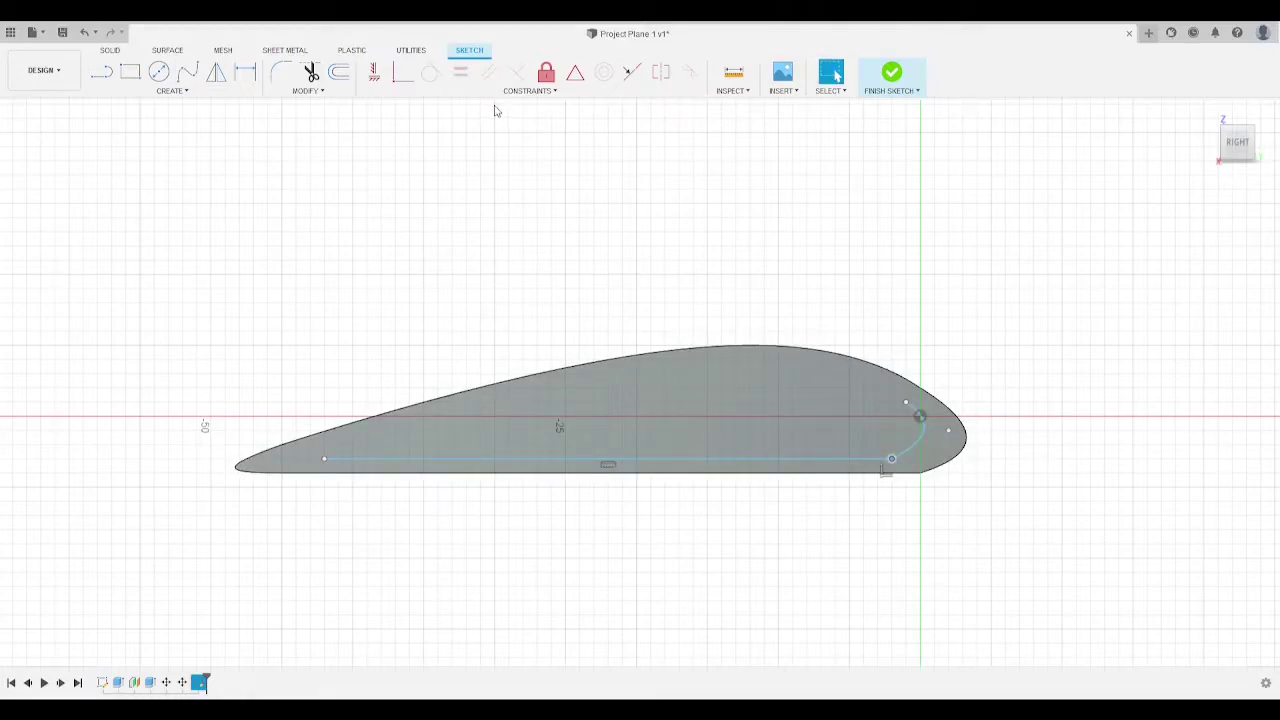
click(188, 72)
click(906, 404)
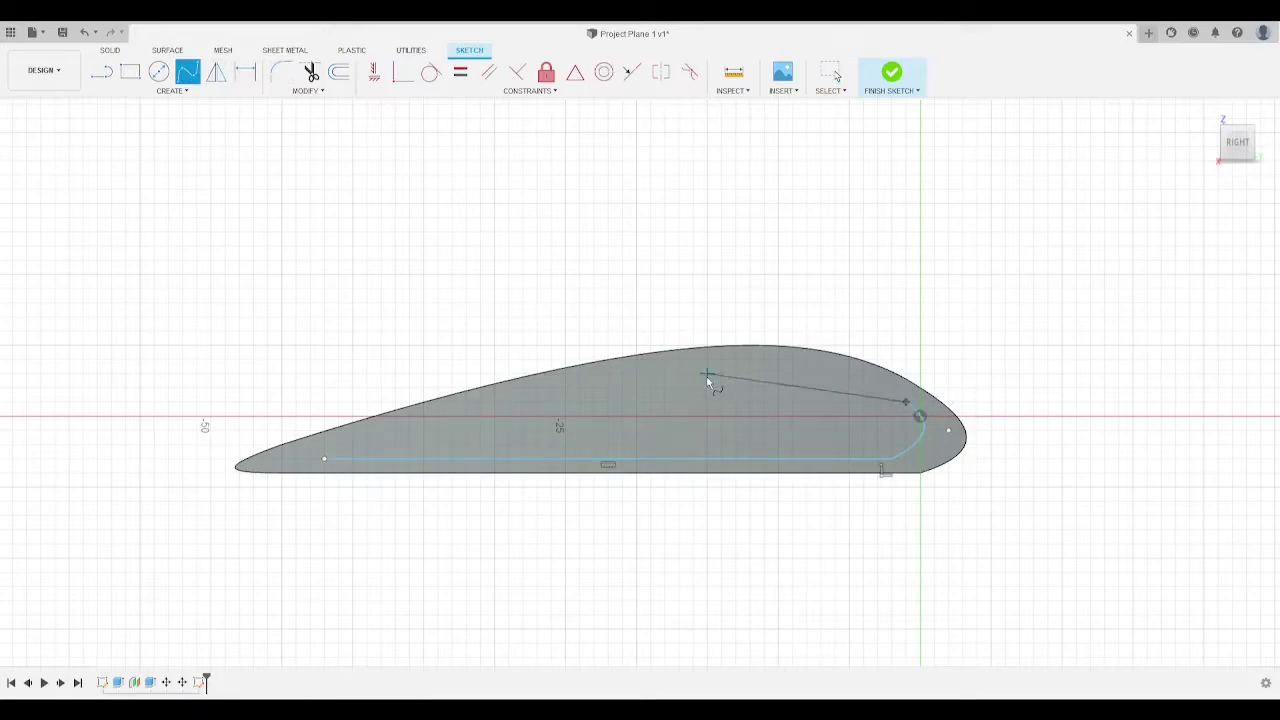
click(818, 373)
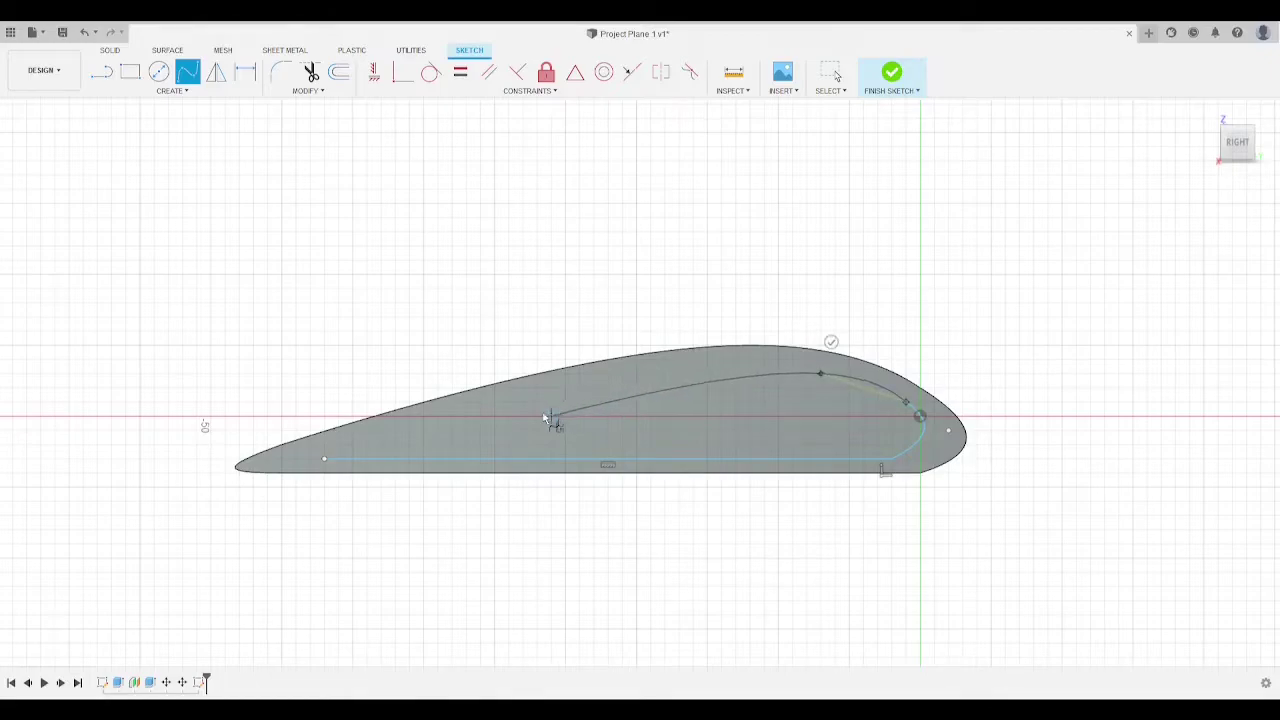
click(494, 415)
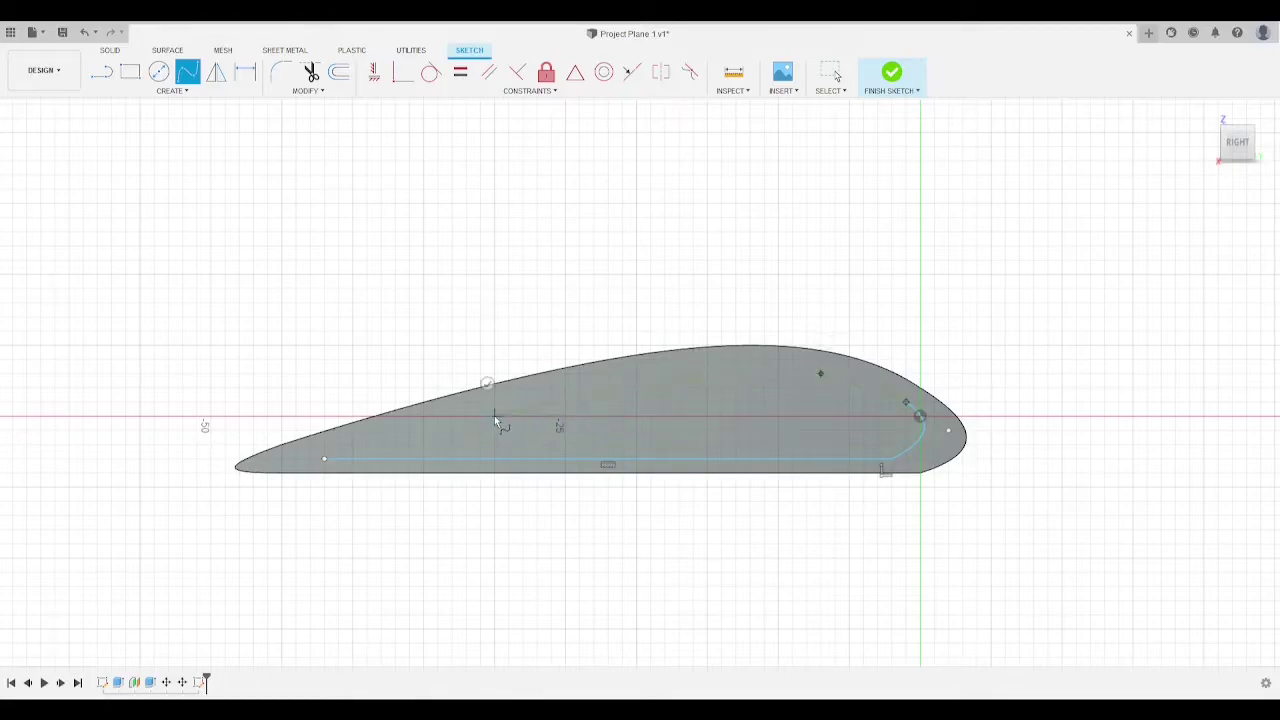
click(322, 459)
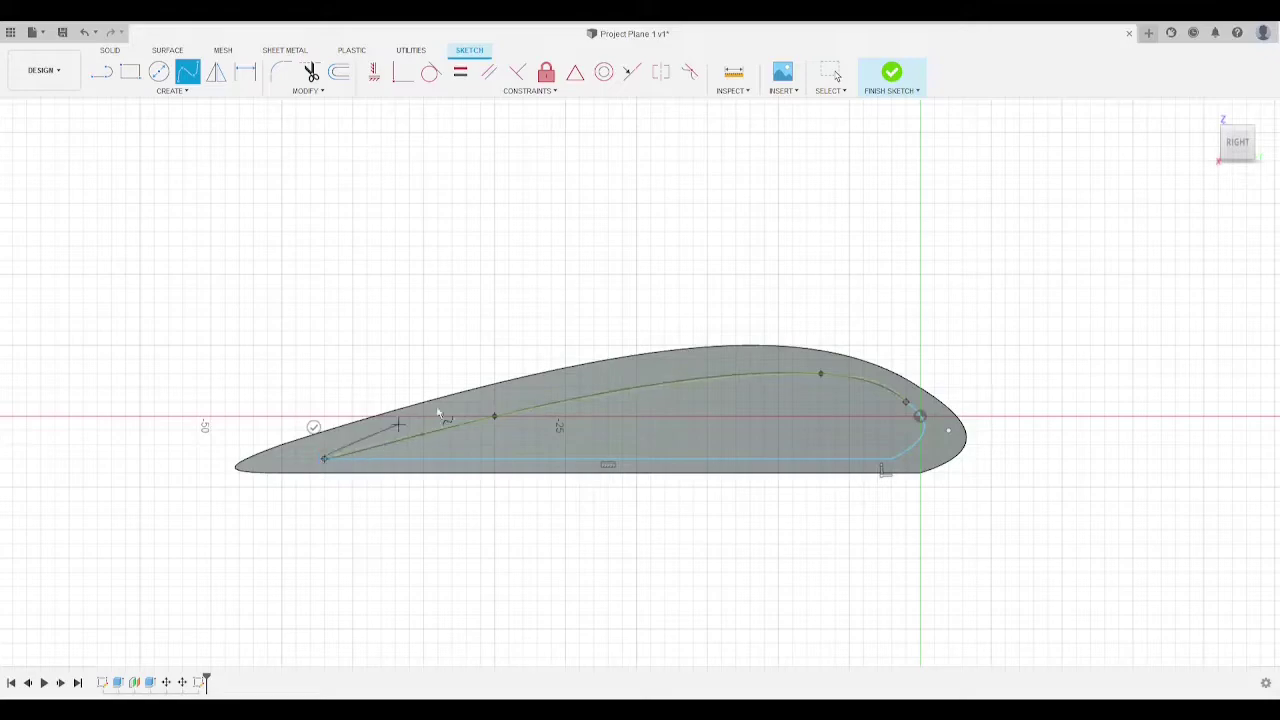
click(312, 427)
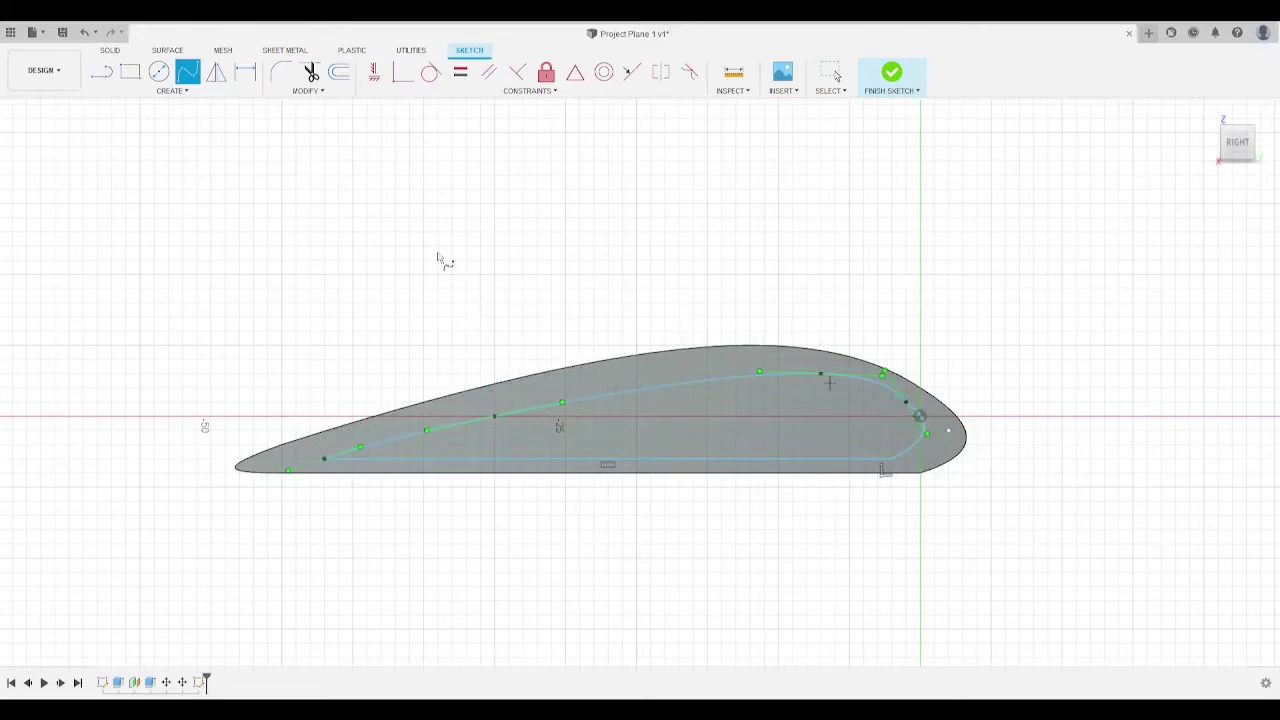
scroll(918, 425, up, 4)
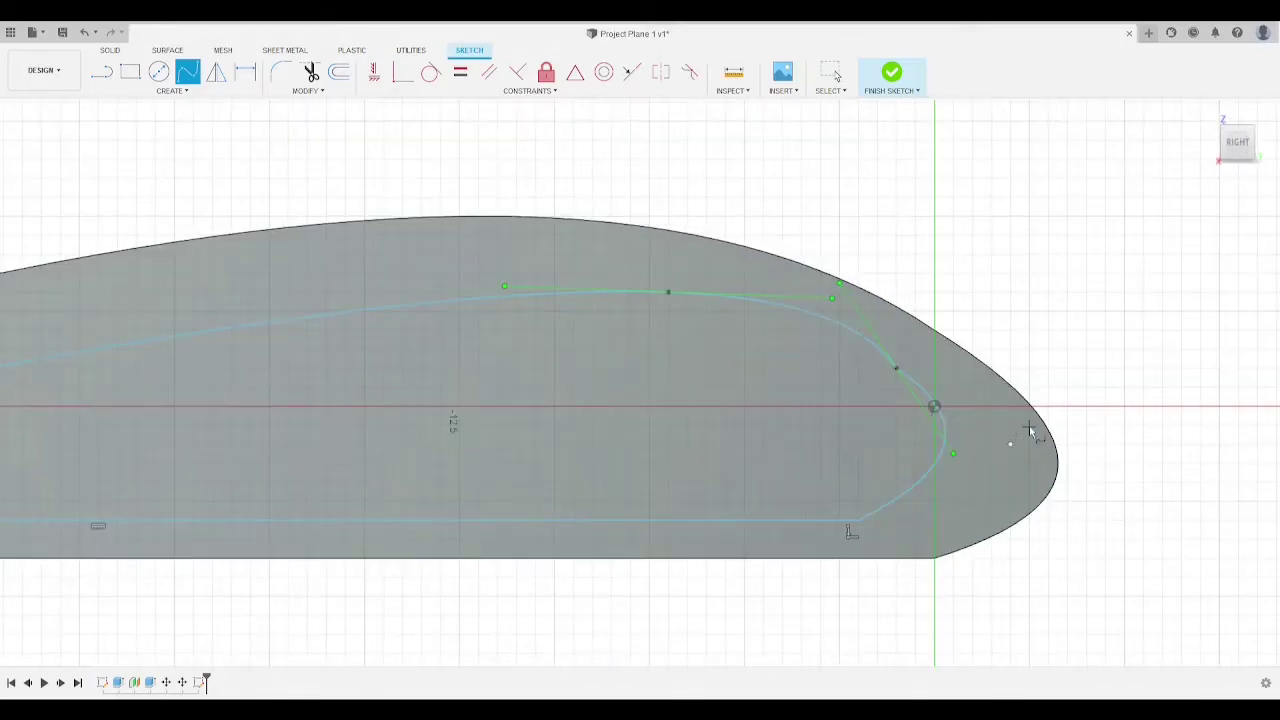
Step: Delete the inner outline's nose curve and extend the lower line until it ends directly below the upper spline's front end
scroll(1030, 430, up, 3)
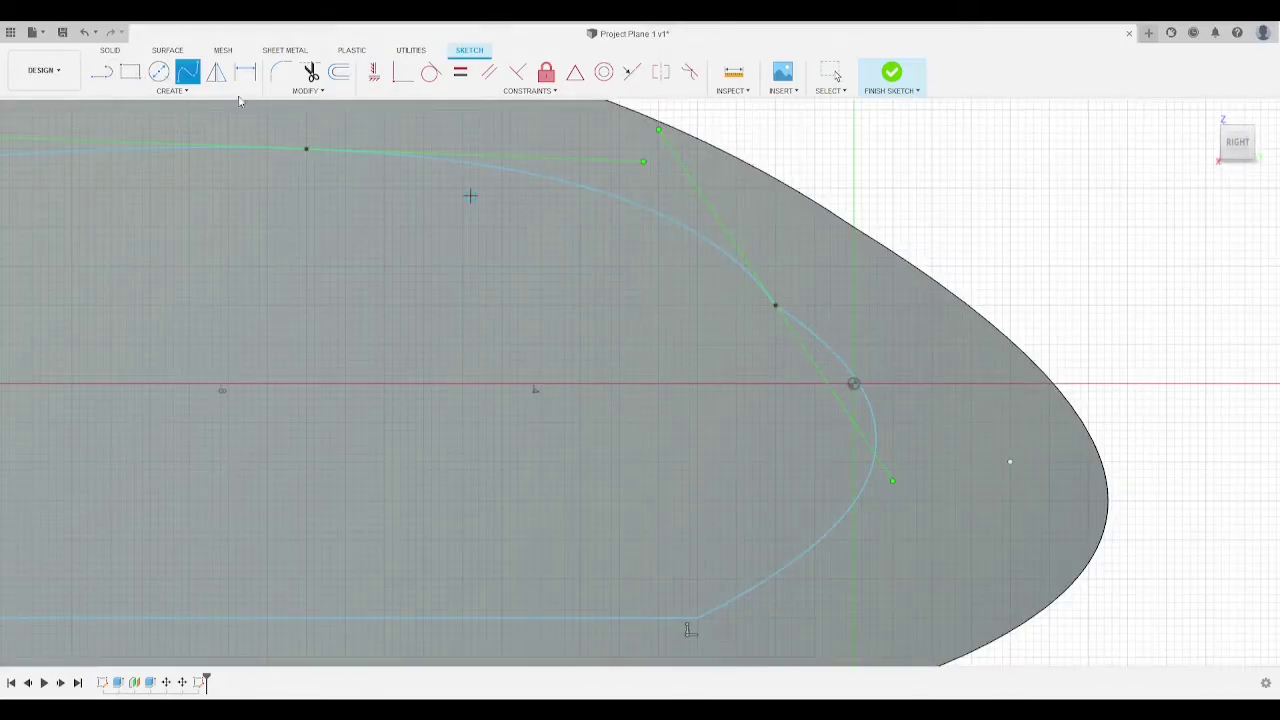
key(Escape)
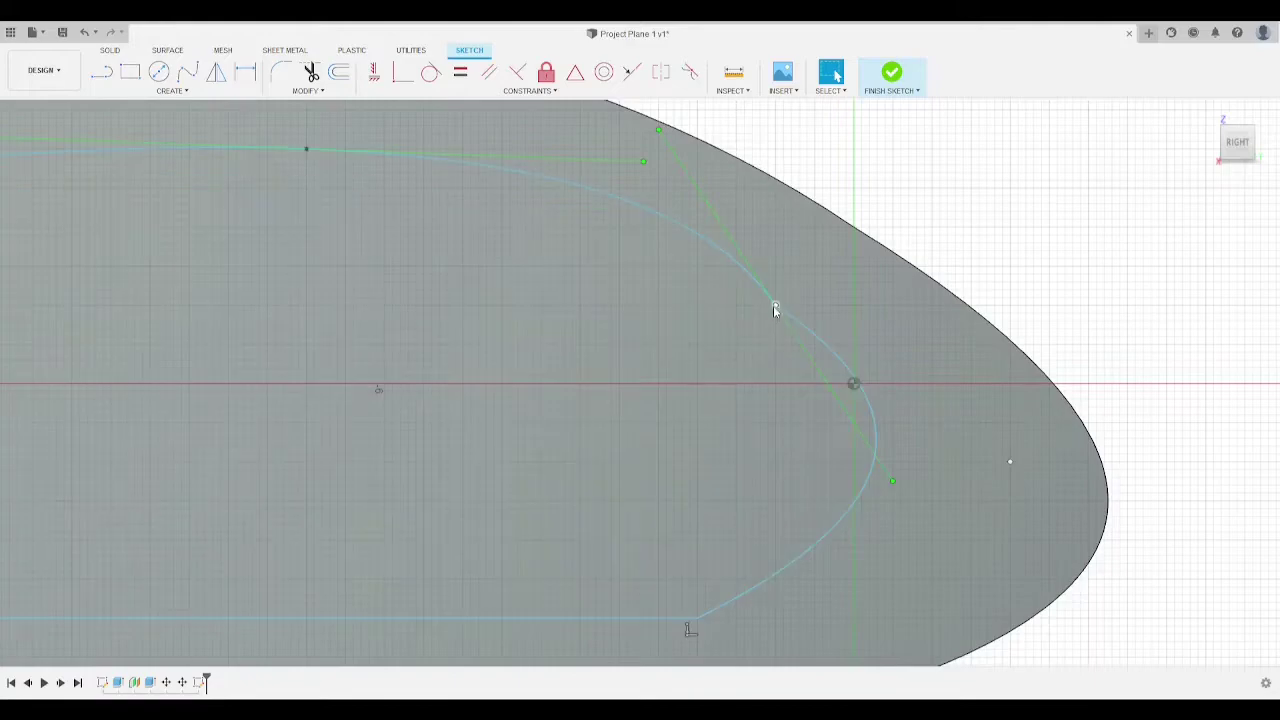
click(872, 478)
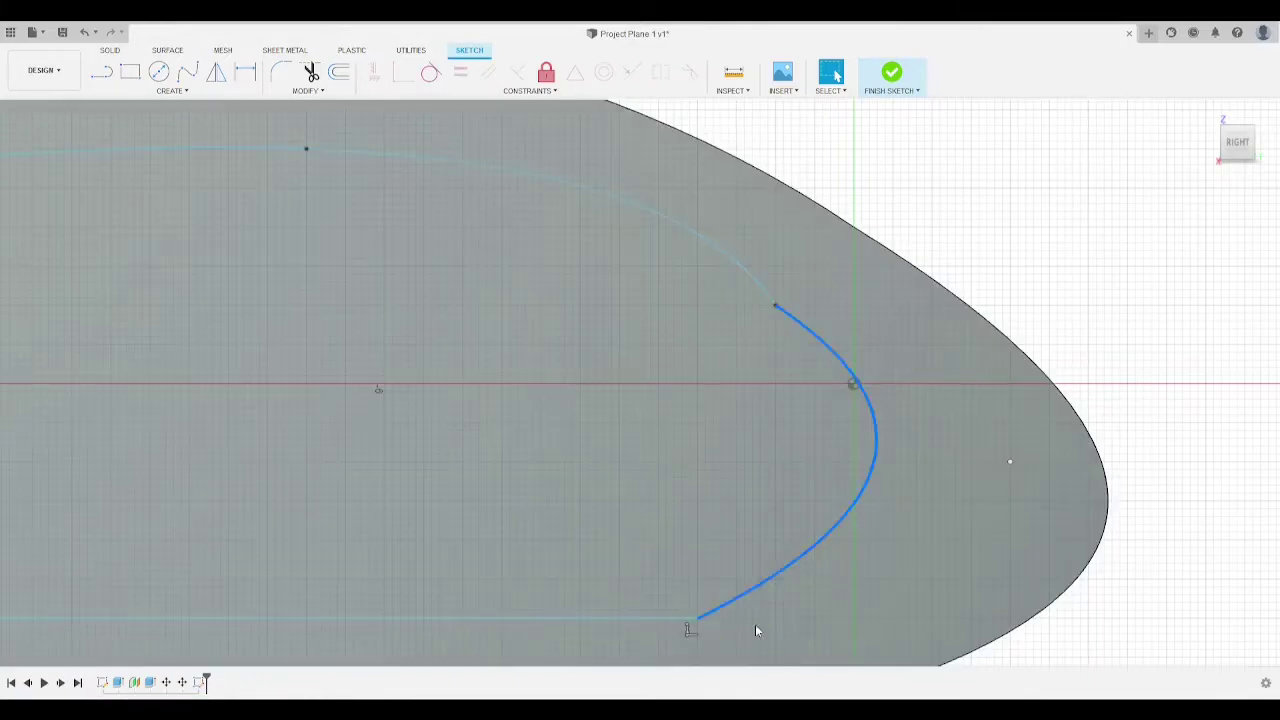
key(Delete)
drag(691, 619, 776, 617)
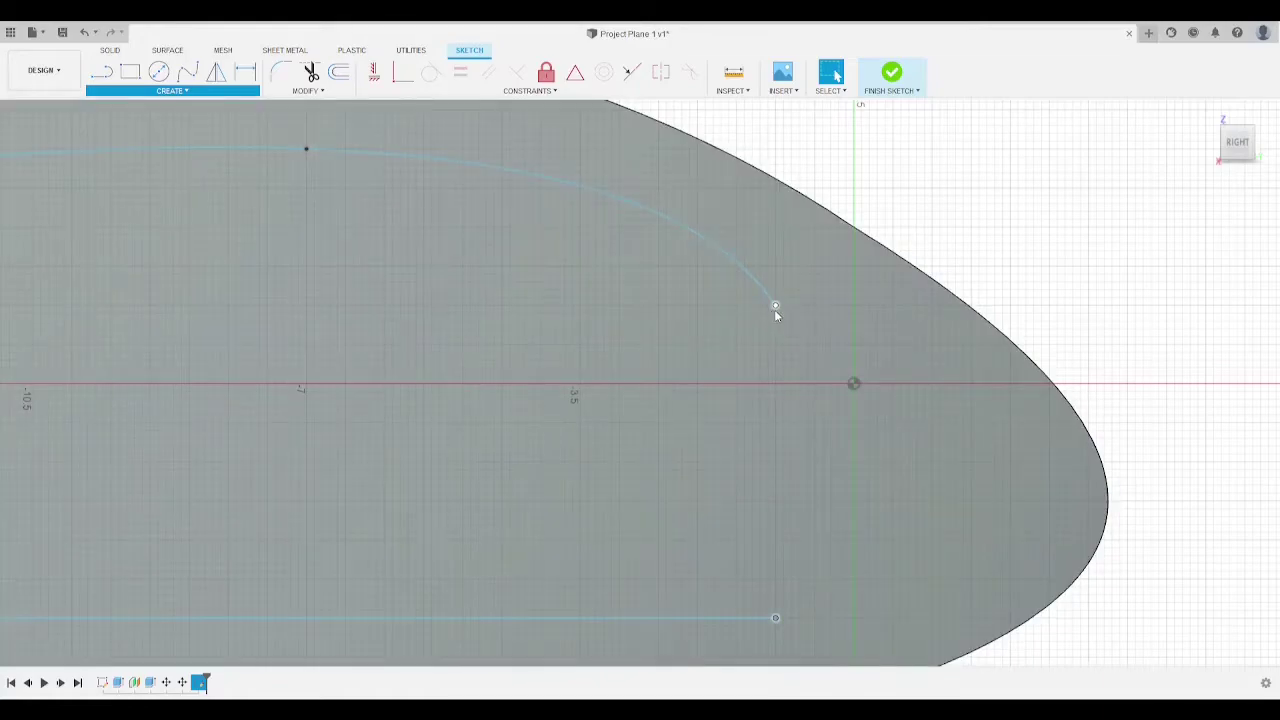
Step: Close the inner outline's front with a new conic curve between the two open ends, reduce its bulge and finish the sketch
click(123, 229)
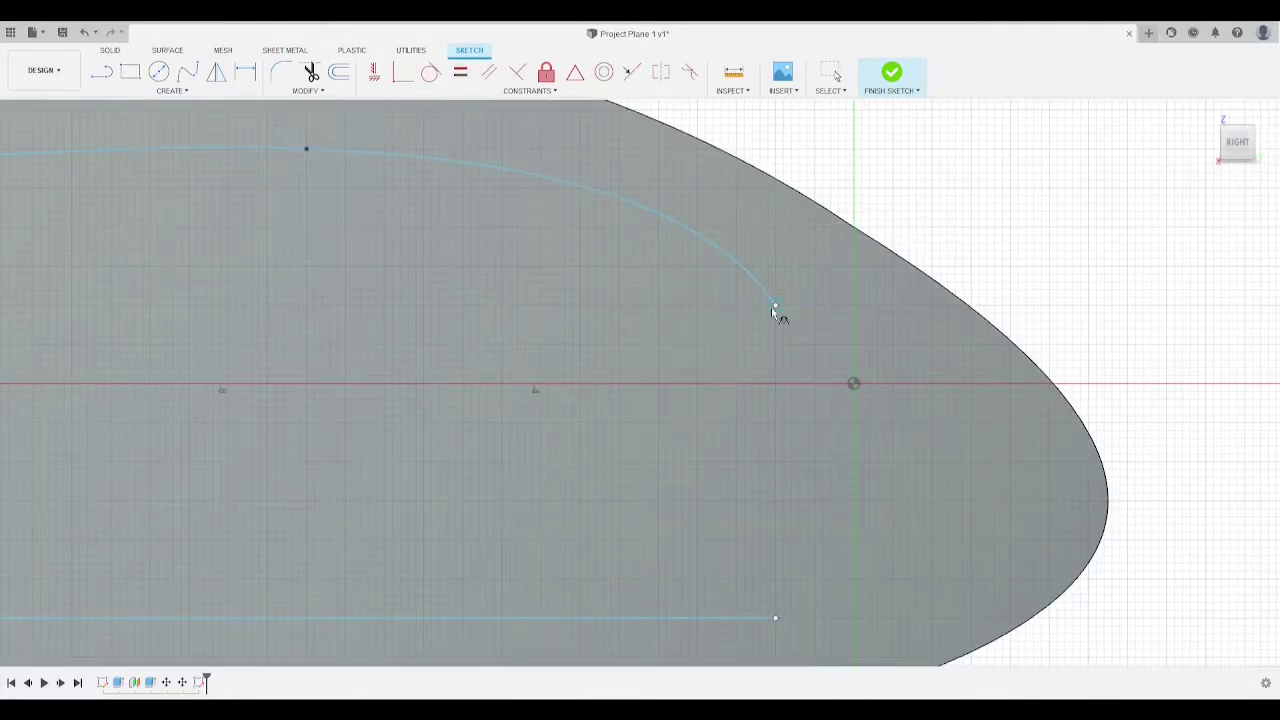
click(774, 306)
click(776, 617)
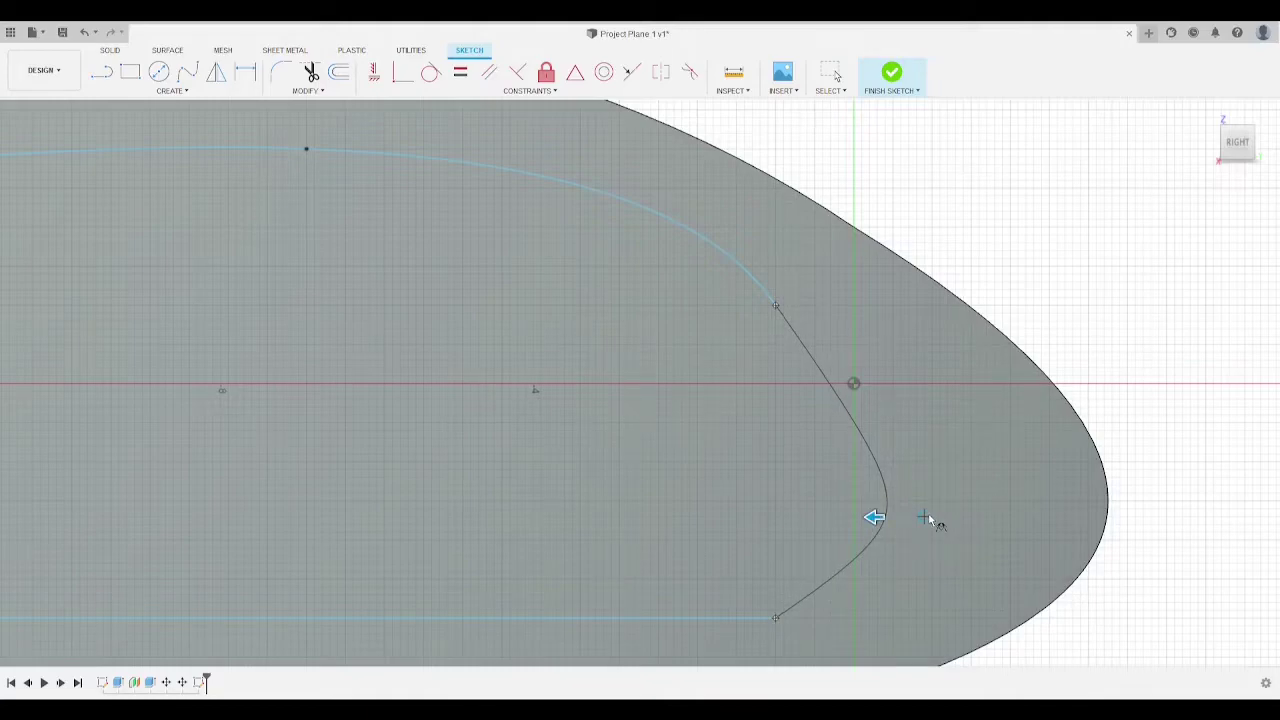
click(922, 517)
drag(851, 517, 816, 517)
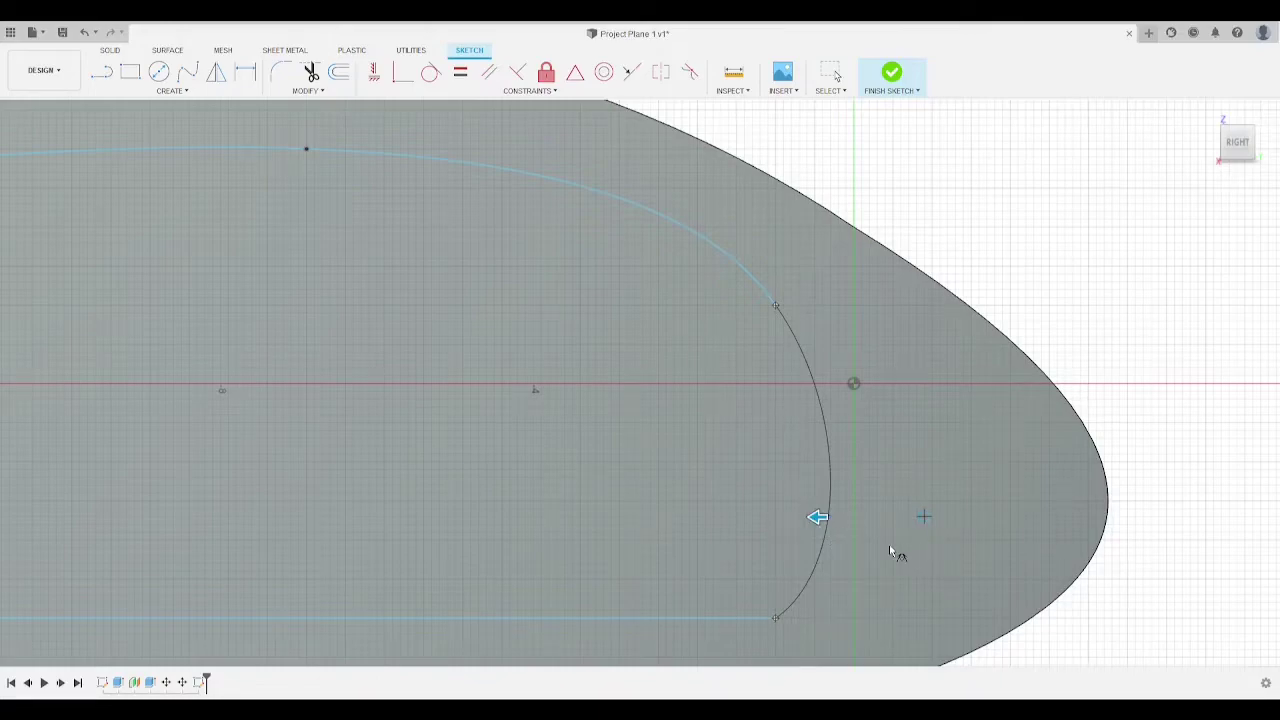
key(Escape)
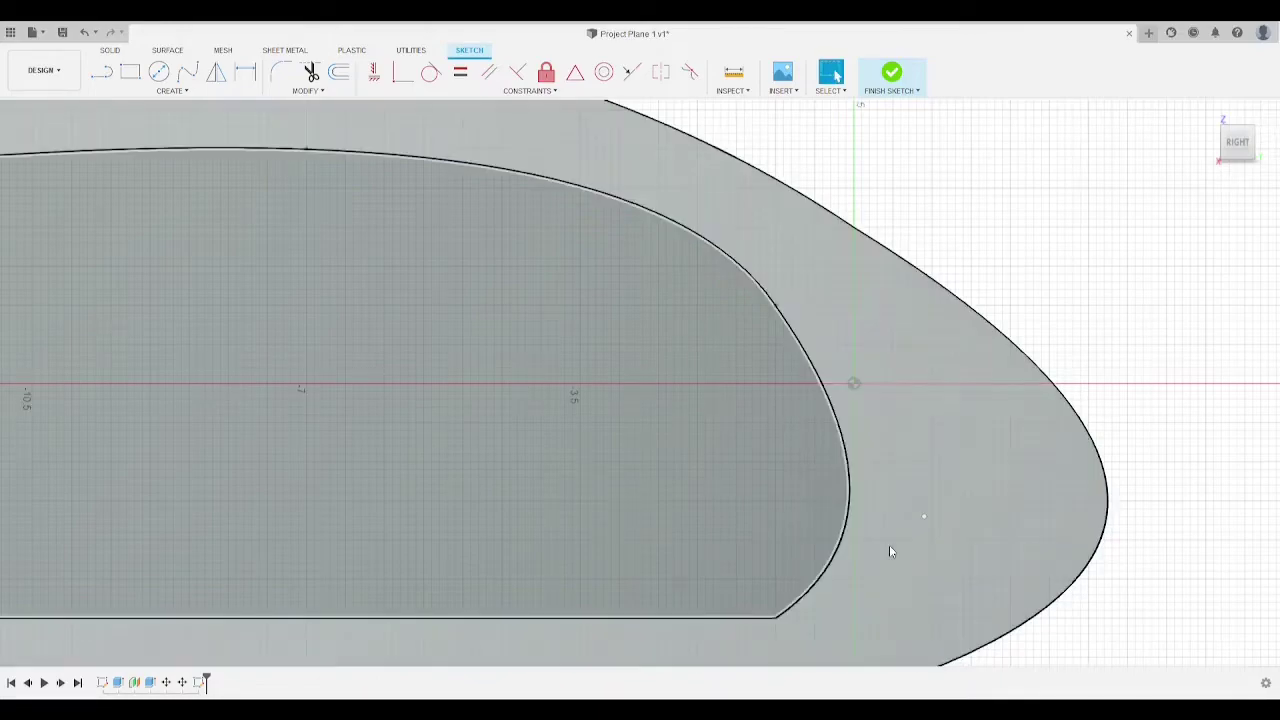
scroll(1110, 275, down, 5)
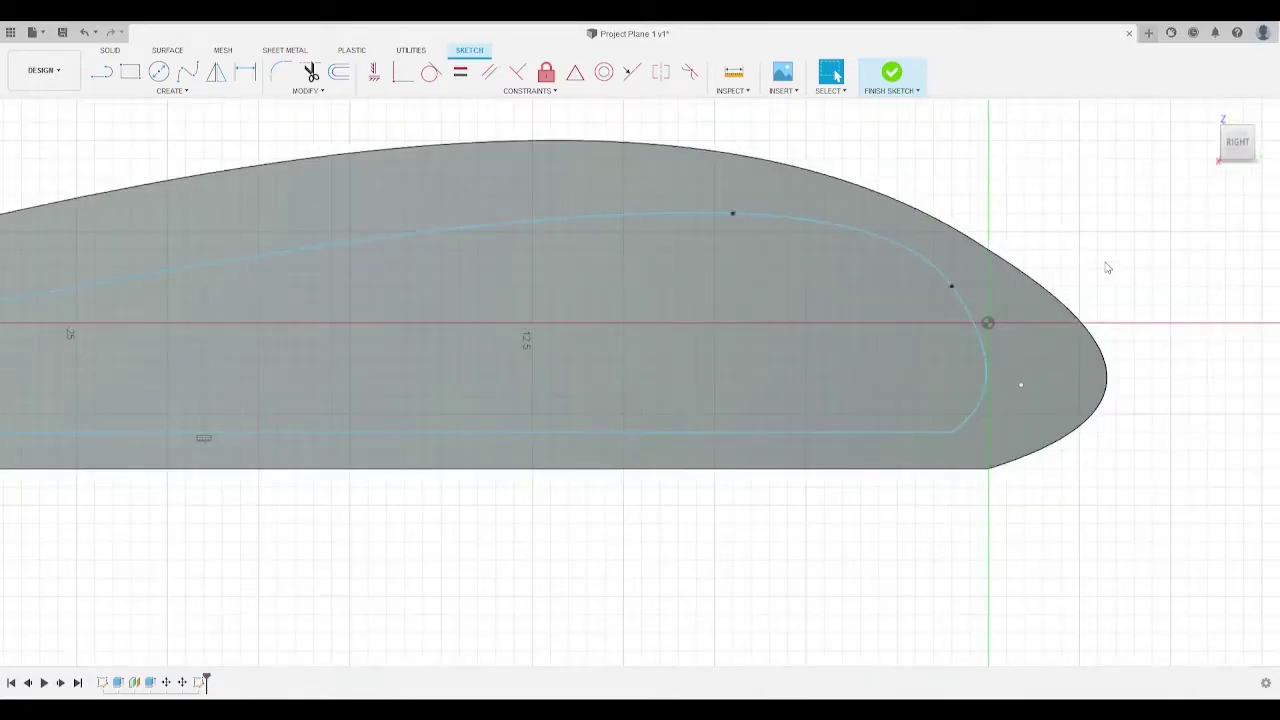
scroll(1017, 210, down, 3)
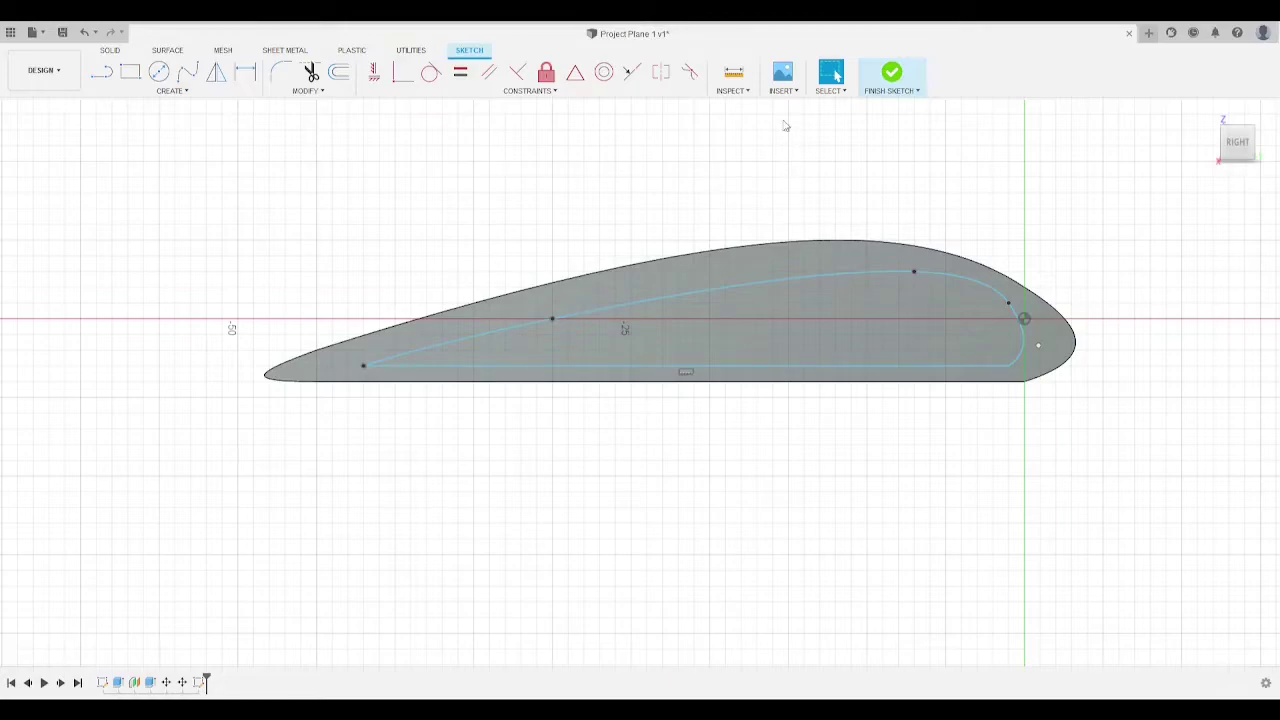
click(893, 82)
drag(1240, 143, 1215, 154)
scroll(985, 216, down, 3)
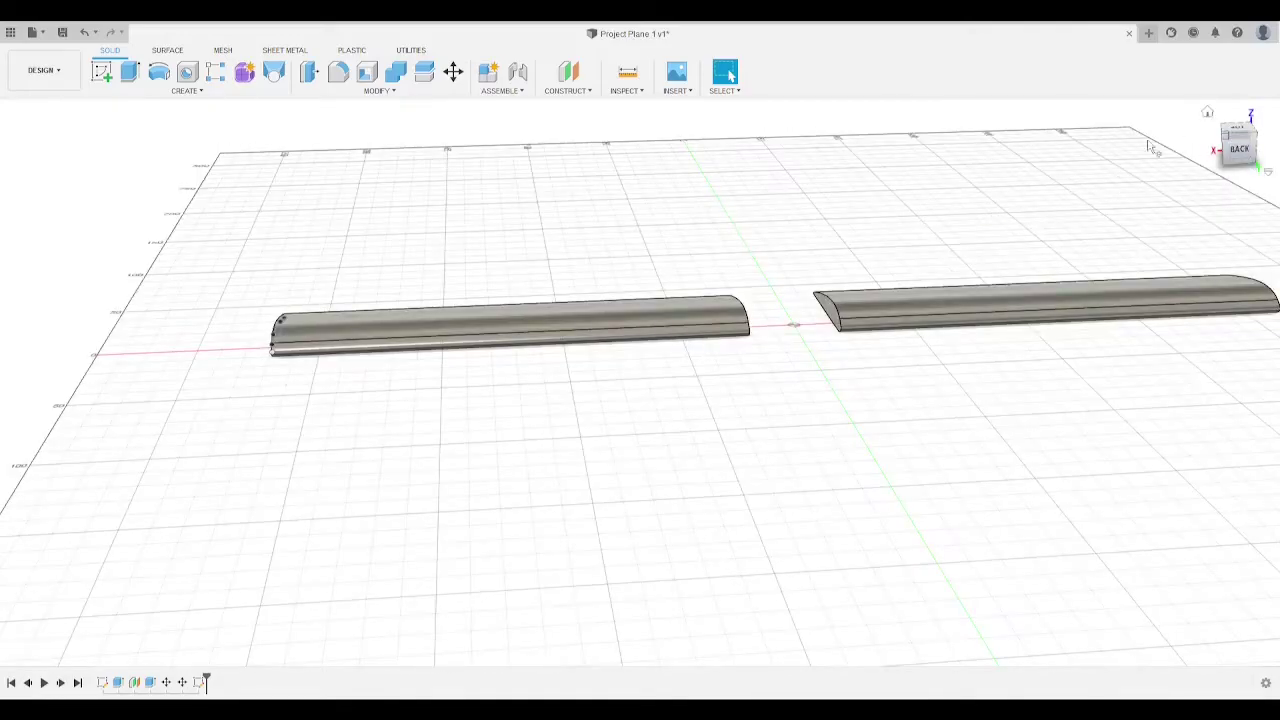
middle_drag(847, 181, 951, 186)
drag(1240, 141, 1279, 144)
scroll(443, 427, up, 5)
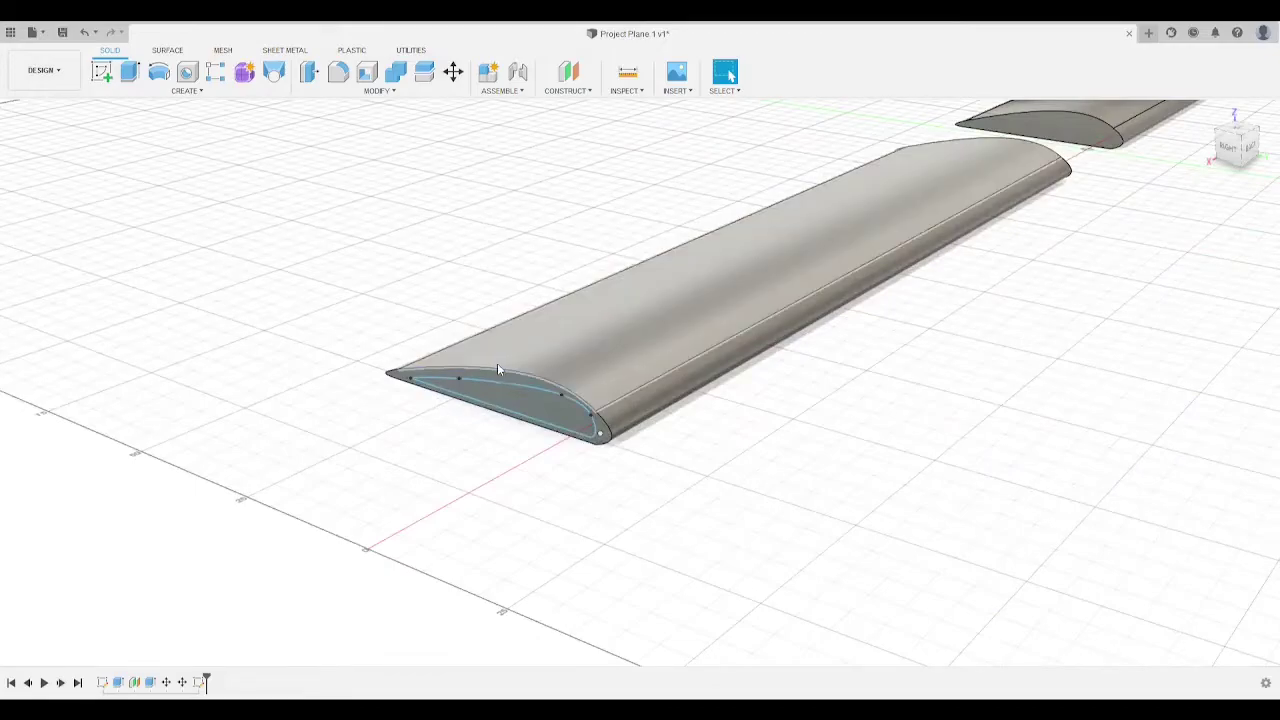
click(543, 382)
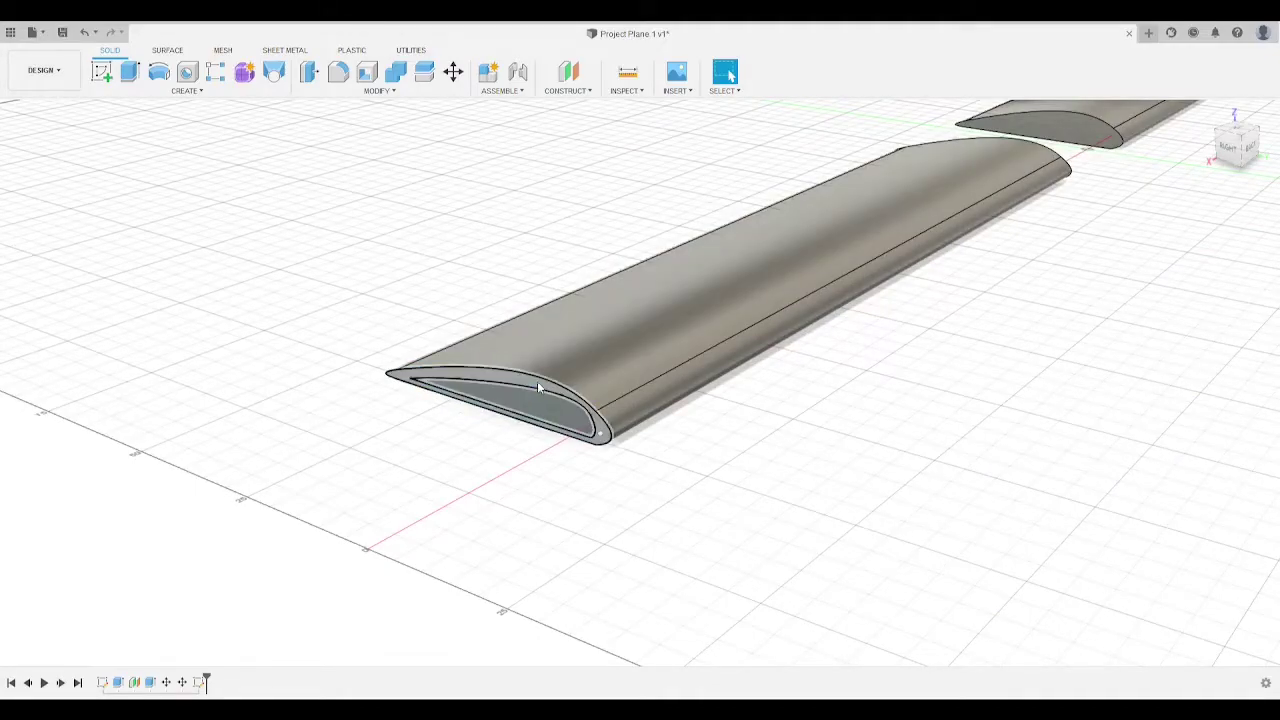
click(536, 381)
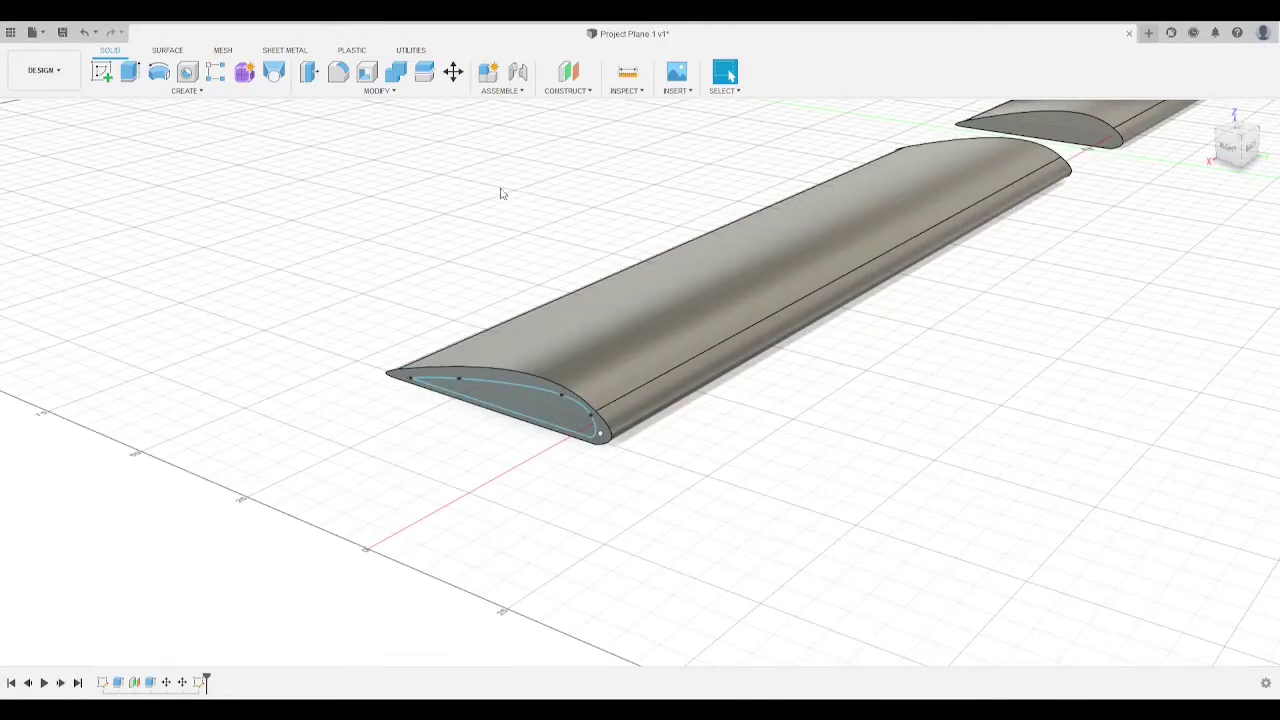
click(570, 72)
click(478, 371)
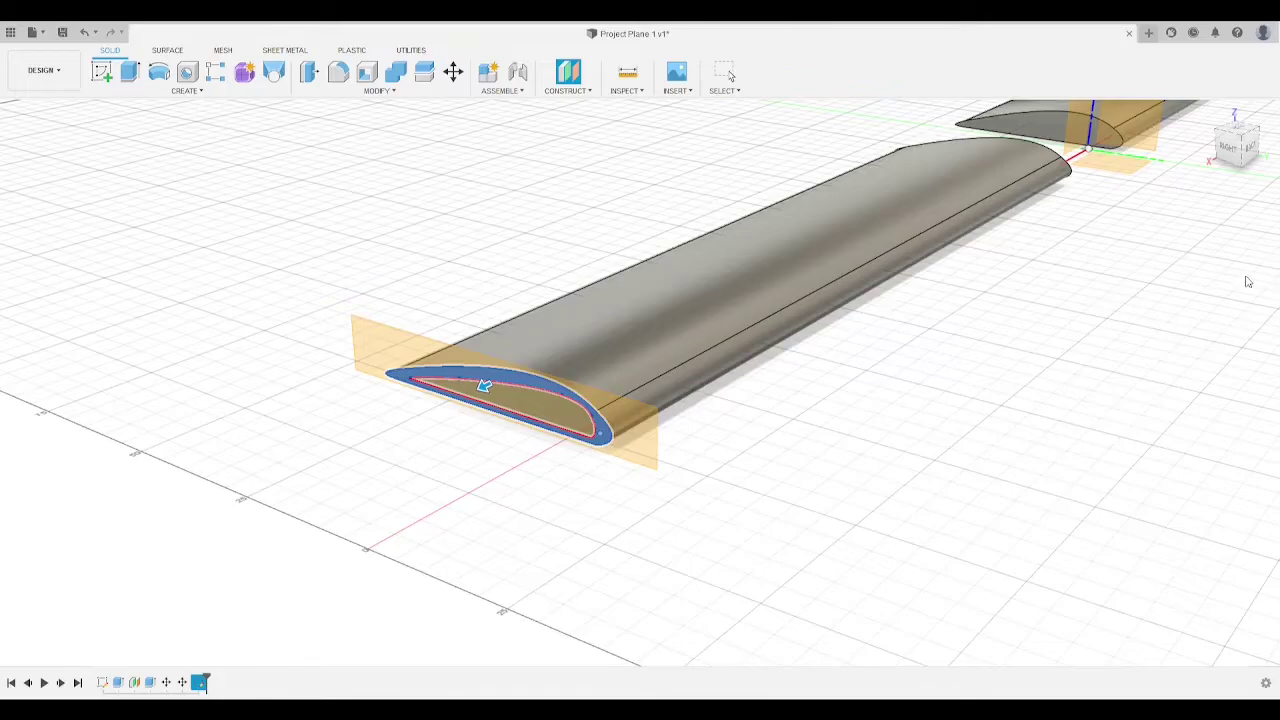
key(Escape)
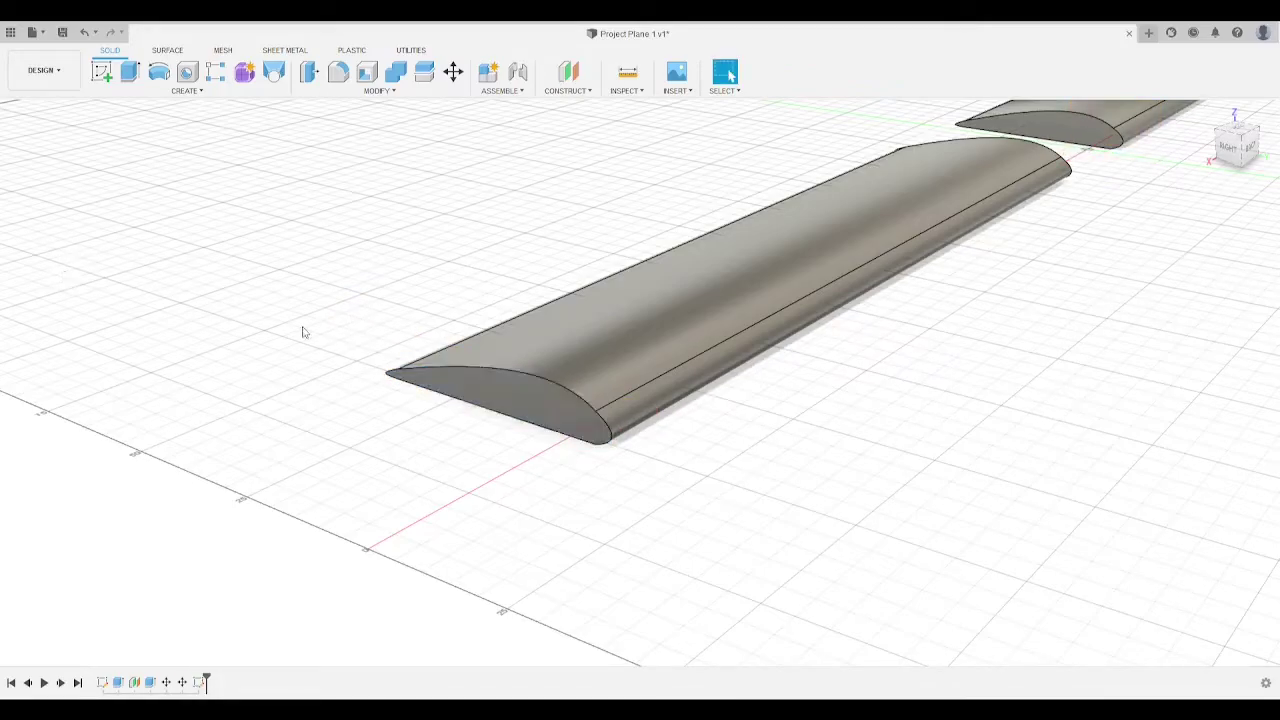
Step: Create a construction plane offset outward from the original wing half's outer airfoil end face
click(568, 72)
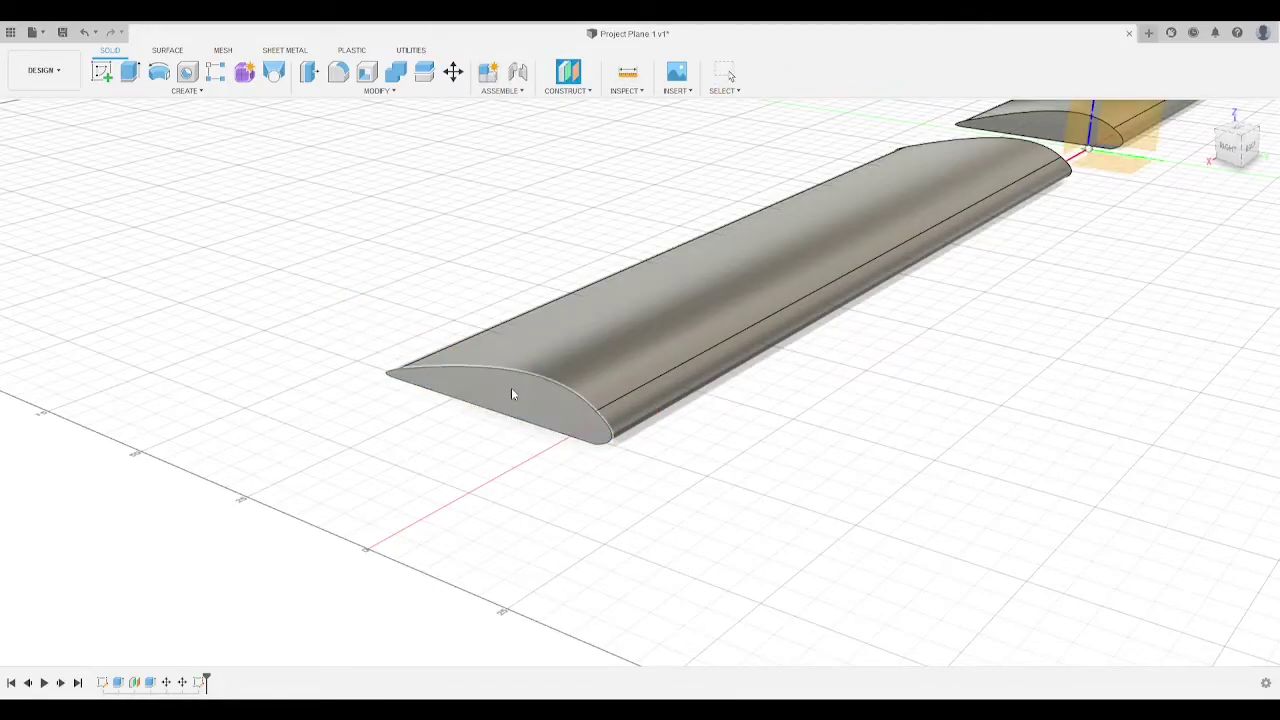
click(511, 390)
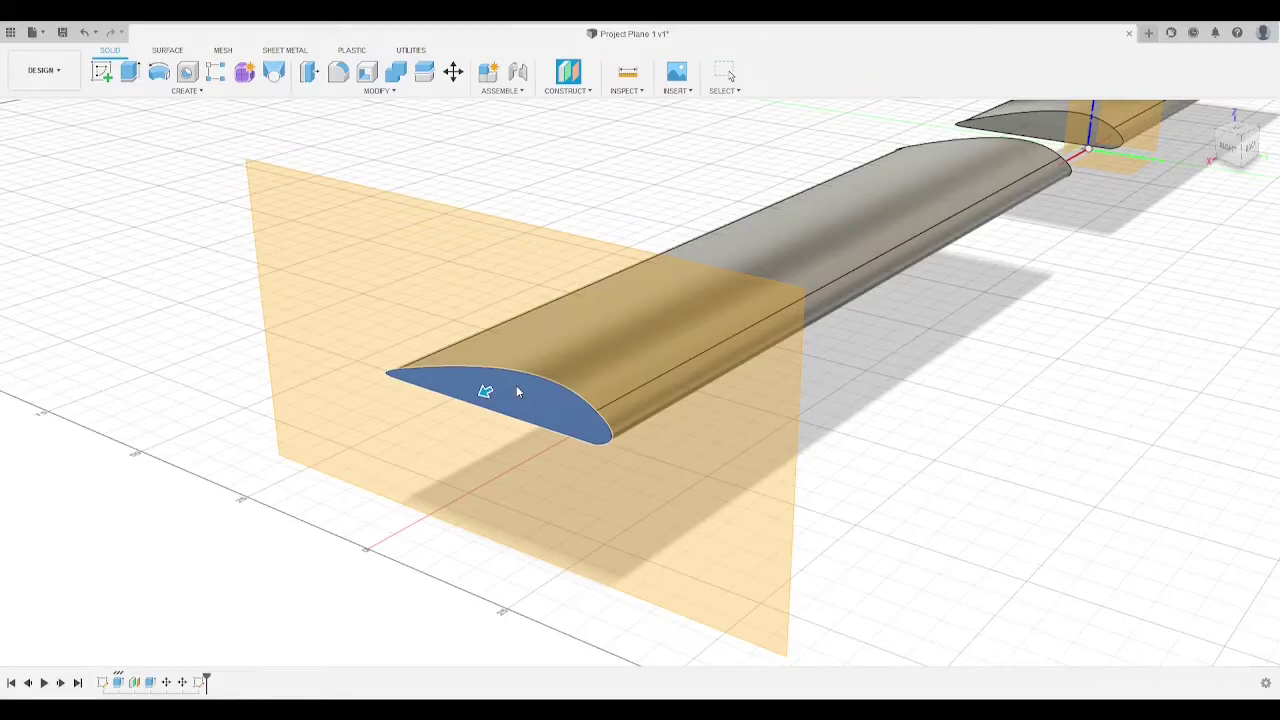
text(0)
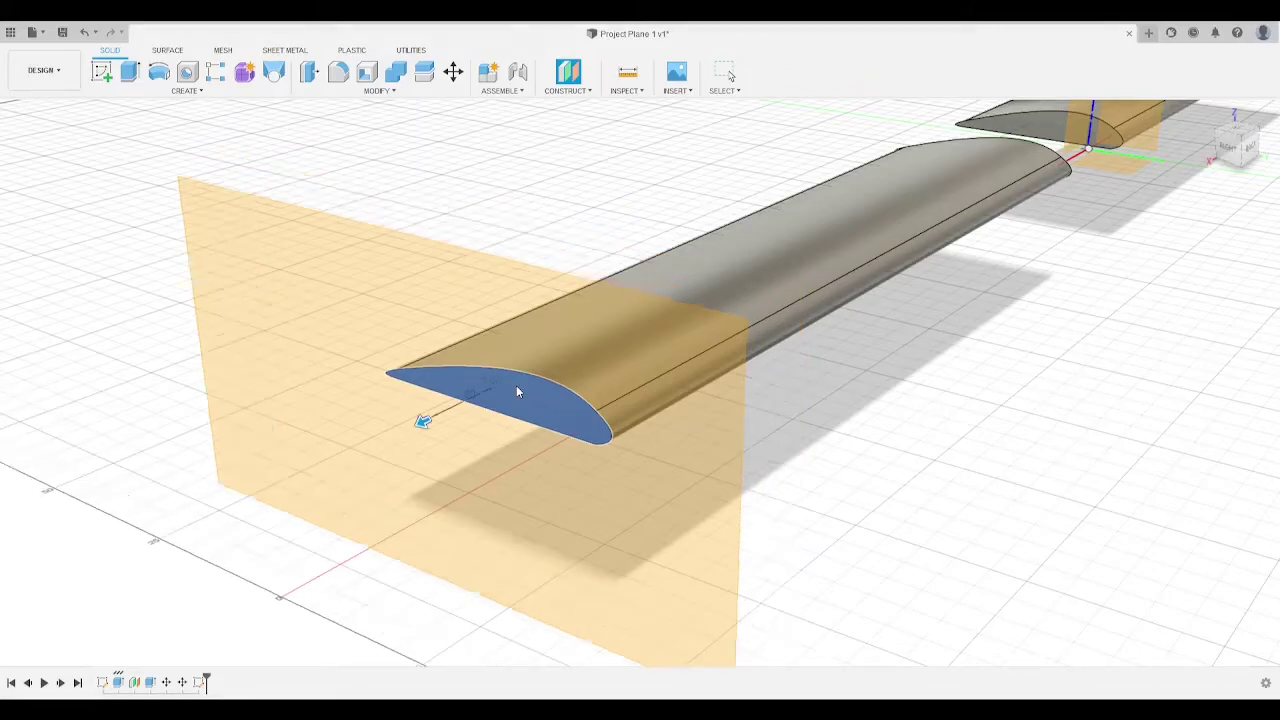
key(Return)
Step: Create a construction plane offset 25 mm outward from the opposite wing half's outer end face
drag(1237, 148, 1119, 159)
scroll(940, 232, down, 3)
middle_drag(1085, 385, 857, 62)
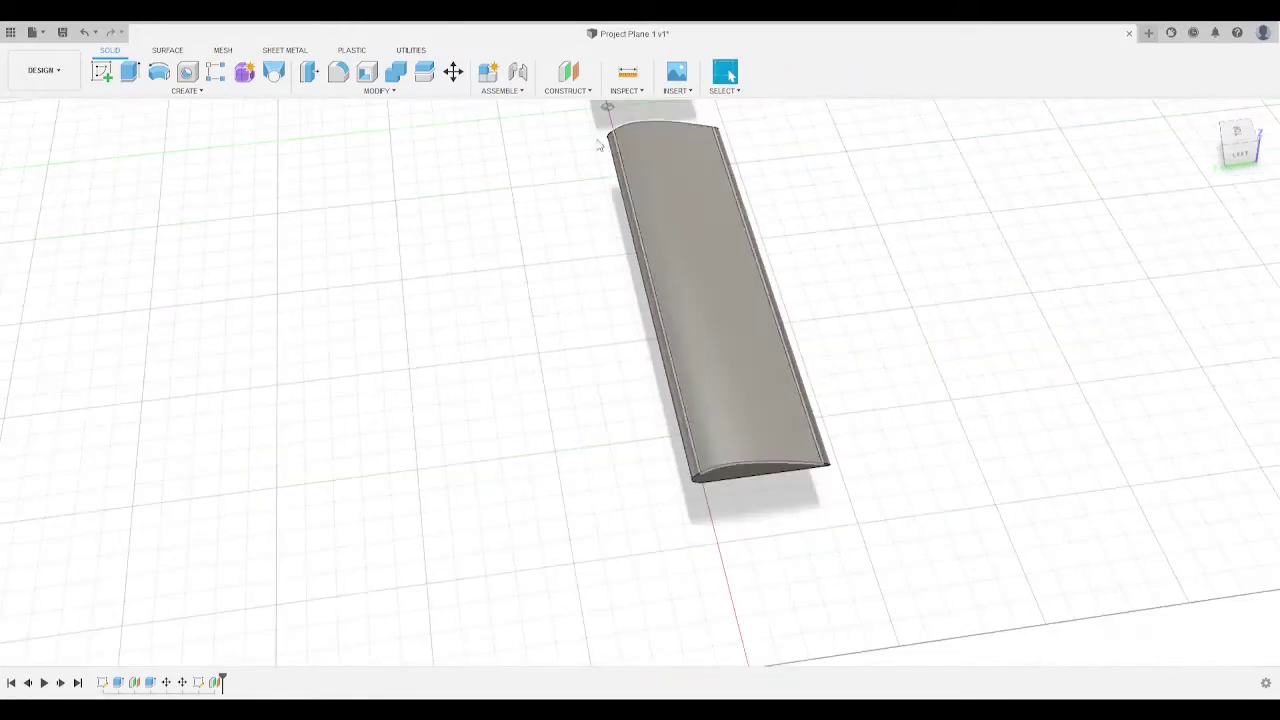
click(563, 70)
click(717, 473)
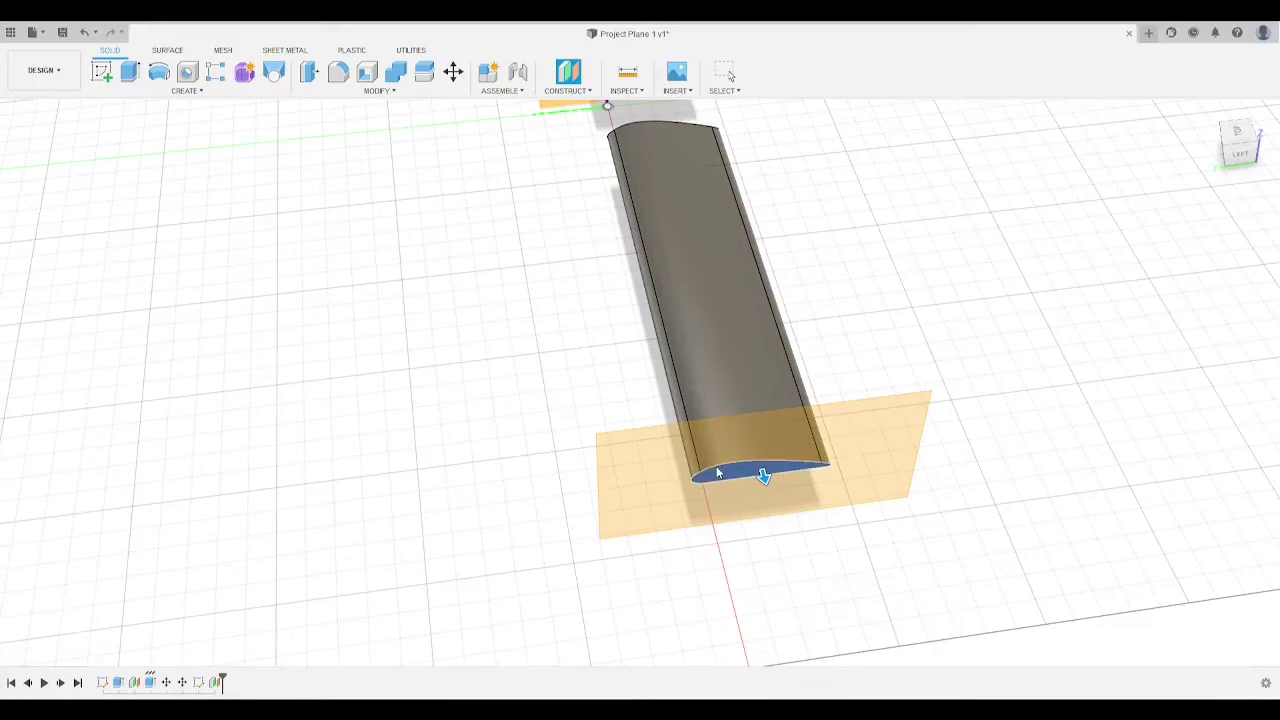
text(25)
key(Return)
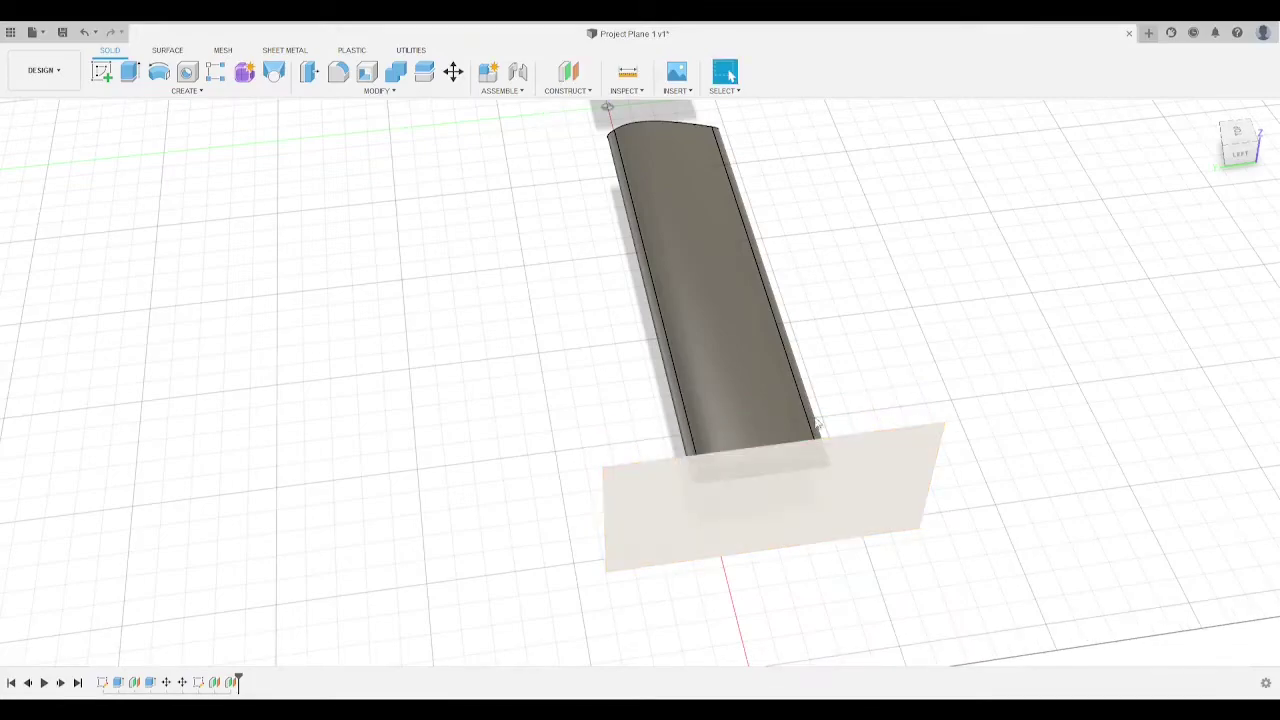
Step: Show the inner outline sketch on the original wing half's end face and open it for editing
drag(1241, 152, 1162, 130)
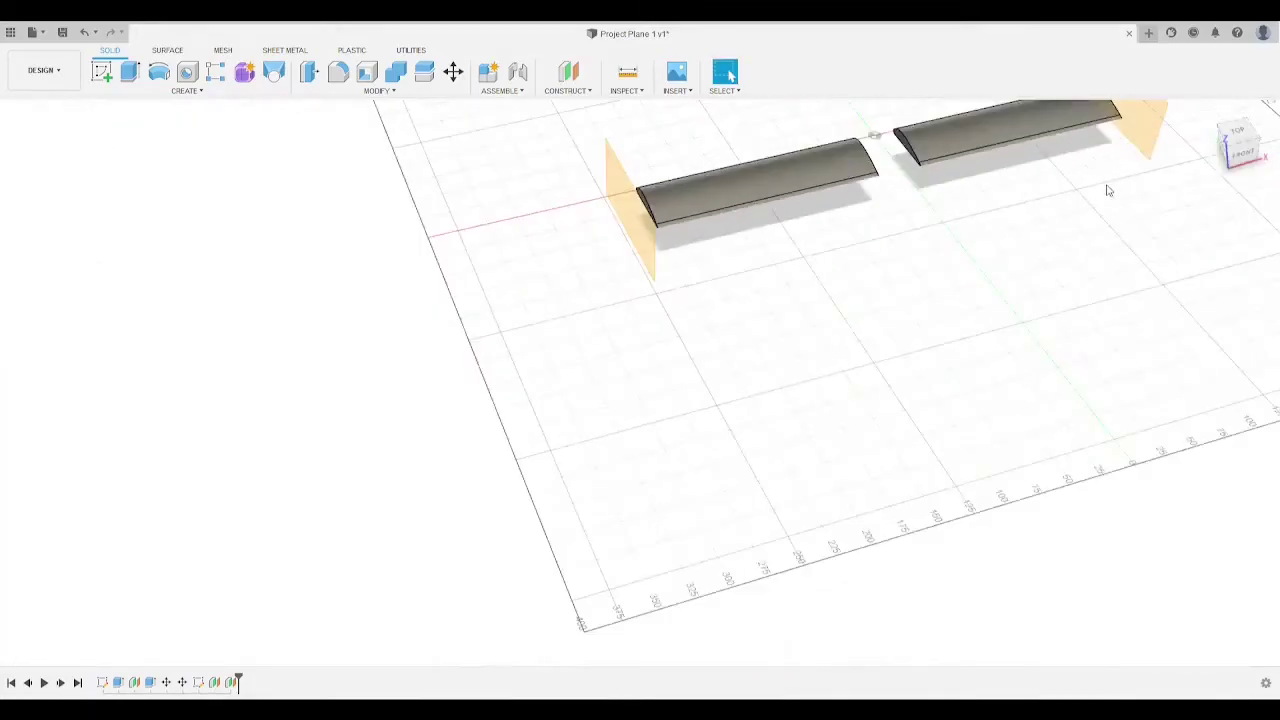
click(1236, 145)
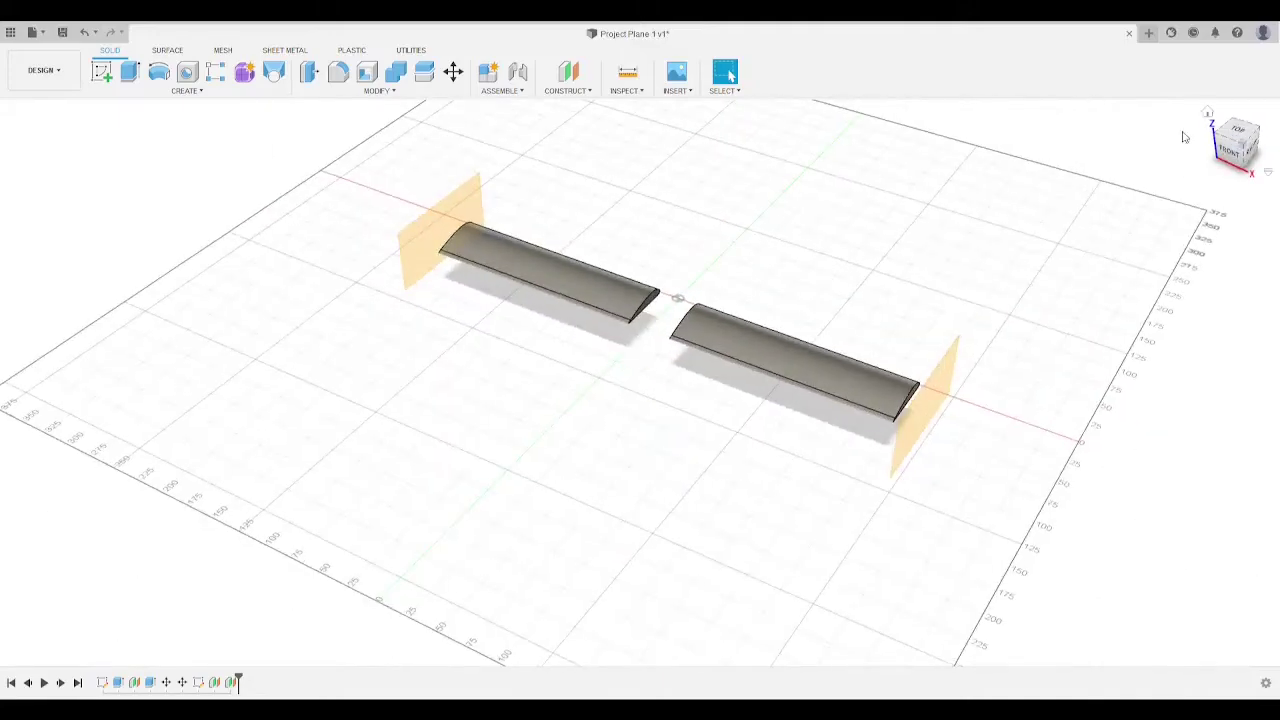
click(84, 280)
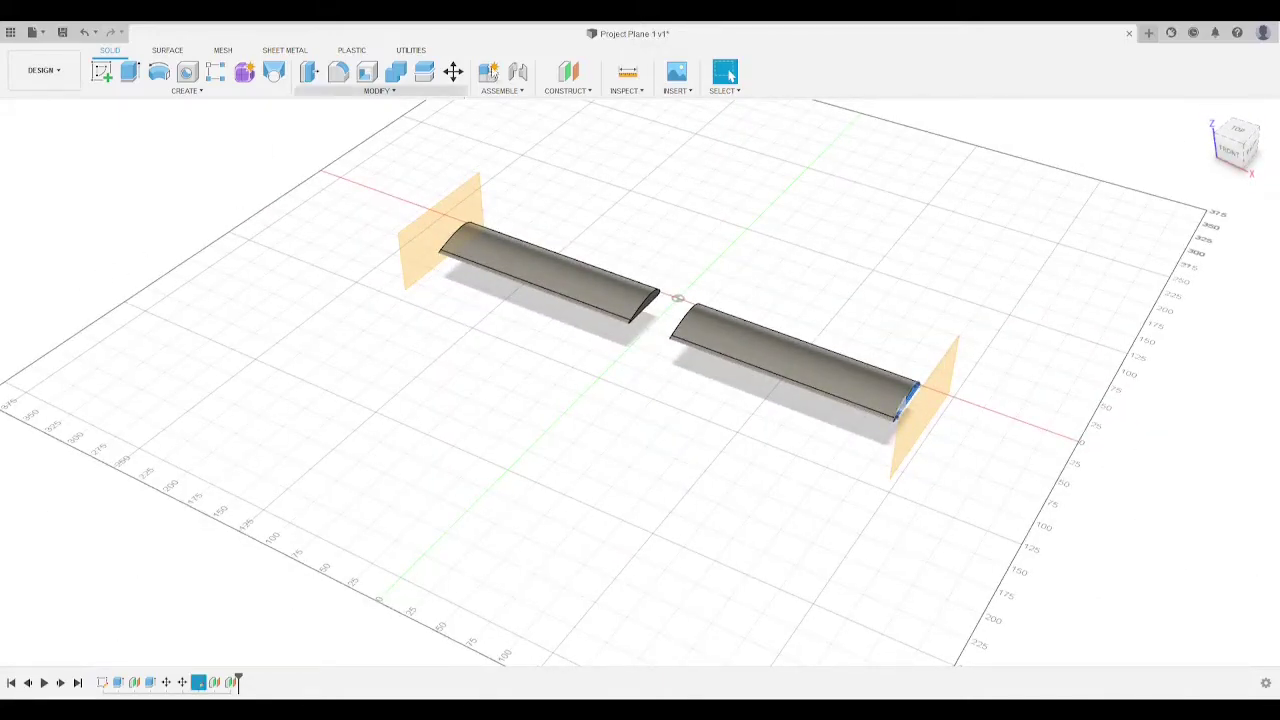
key(l)
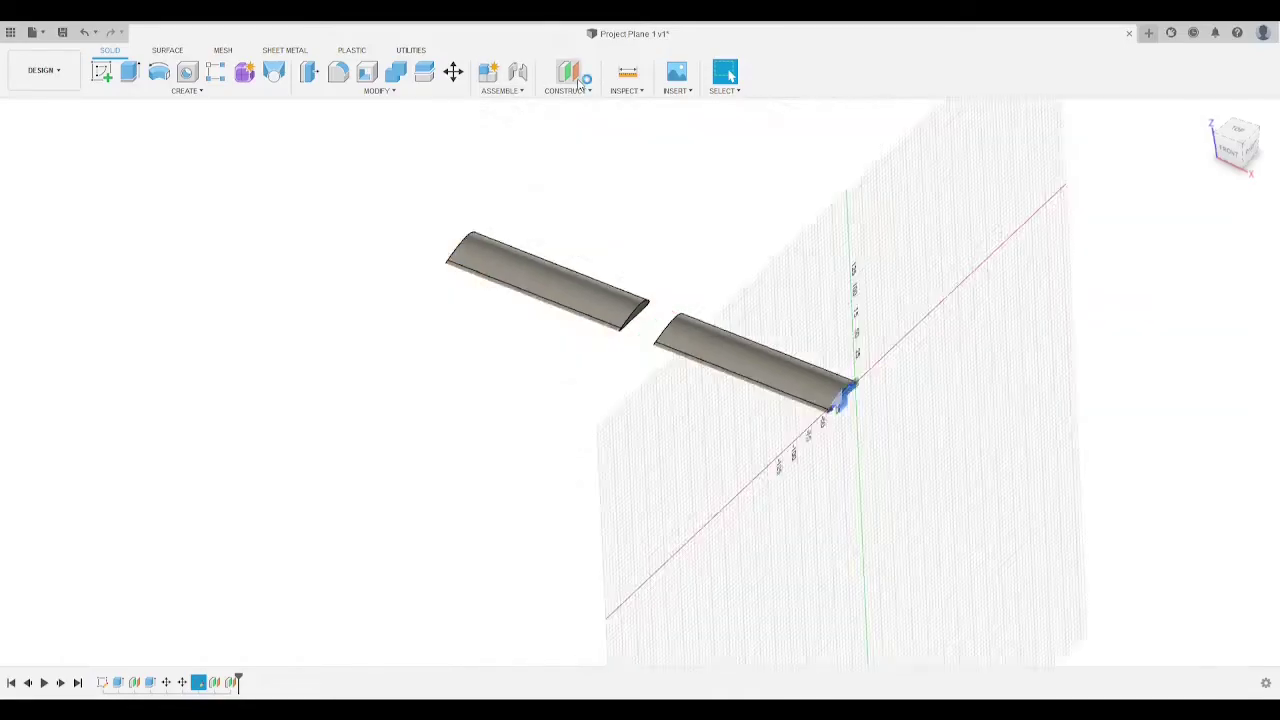
scroll(647, 400, up, 8)
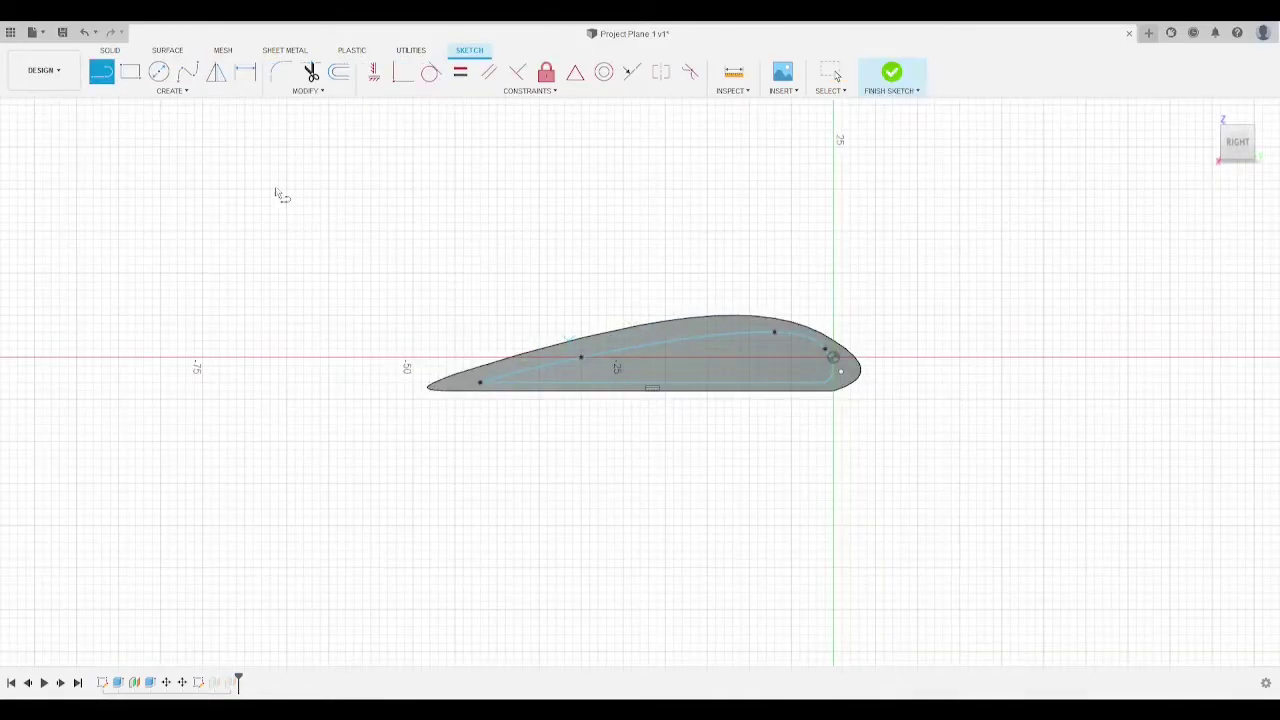
scroll(277, 194, up, 5)
scroll(323, 280, down, 3)
middle_drag(586, 286, 345, 260)
key(Escape)
key(l)
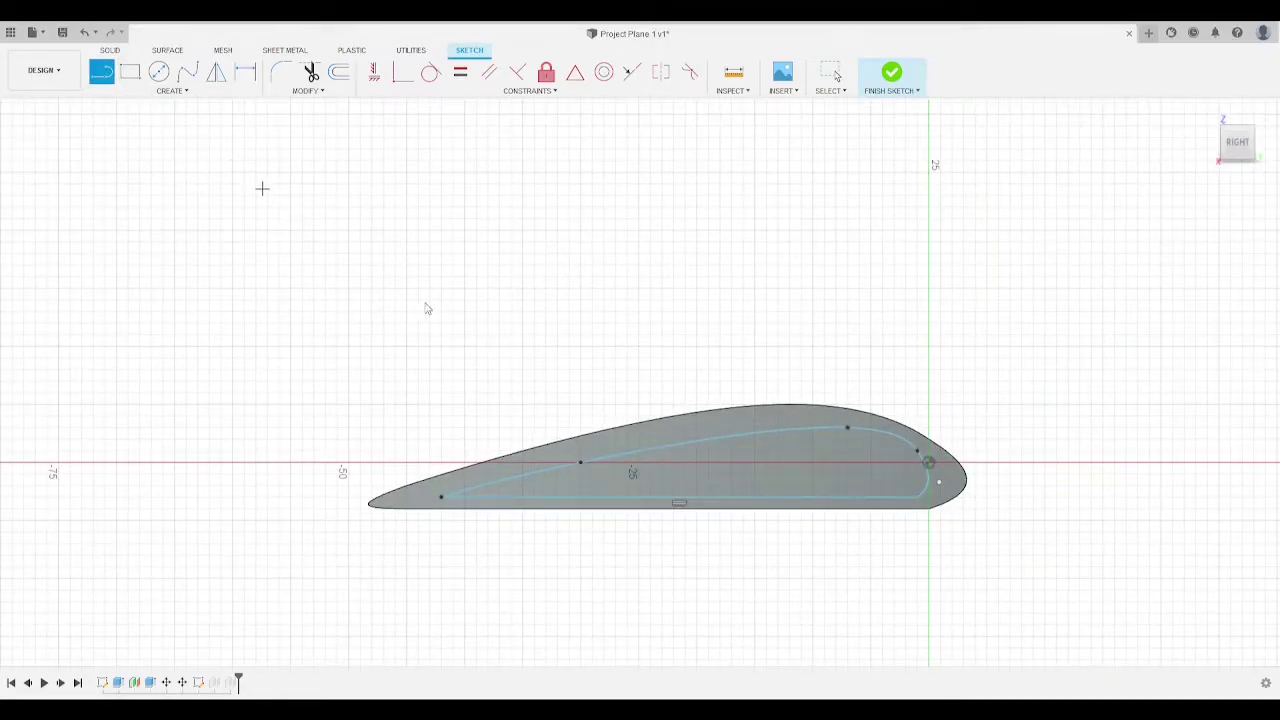
key(Escape)
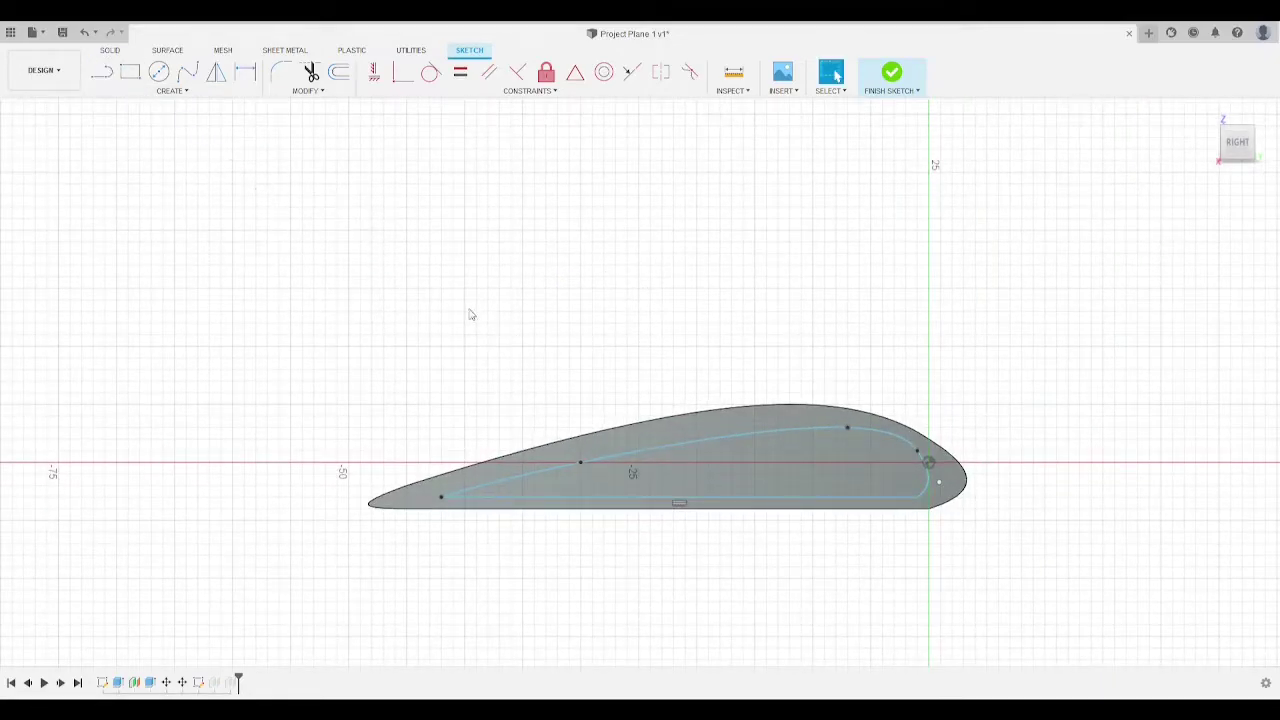
Step: Select the inner outline's upper spline, lower line and nose curve together, and finish the sketch
click(457, 491)
shift+click(483, 499)
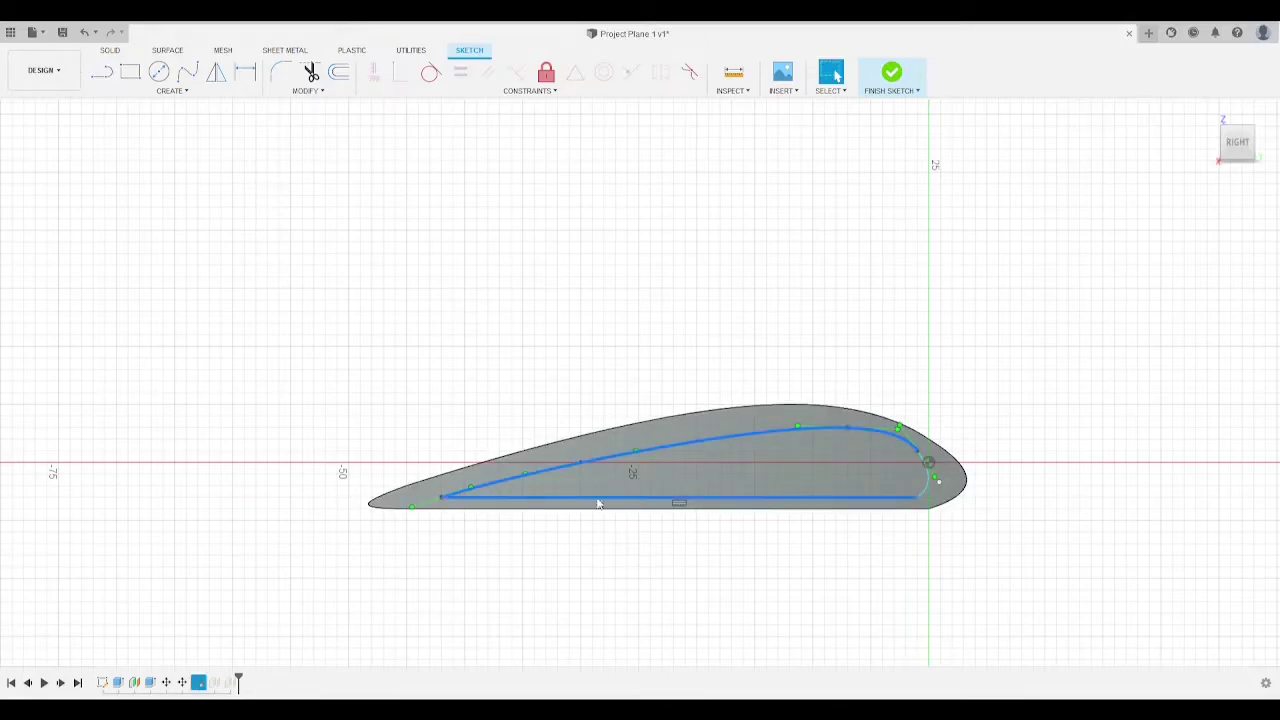
double_click(927, 493)
click(891, 73)
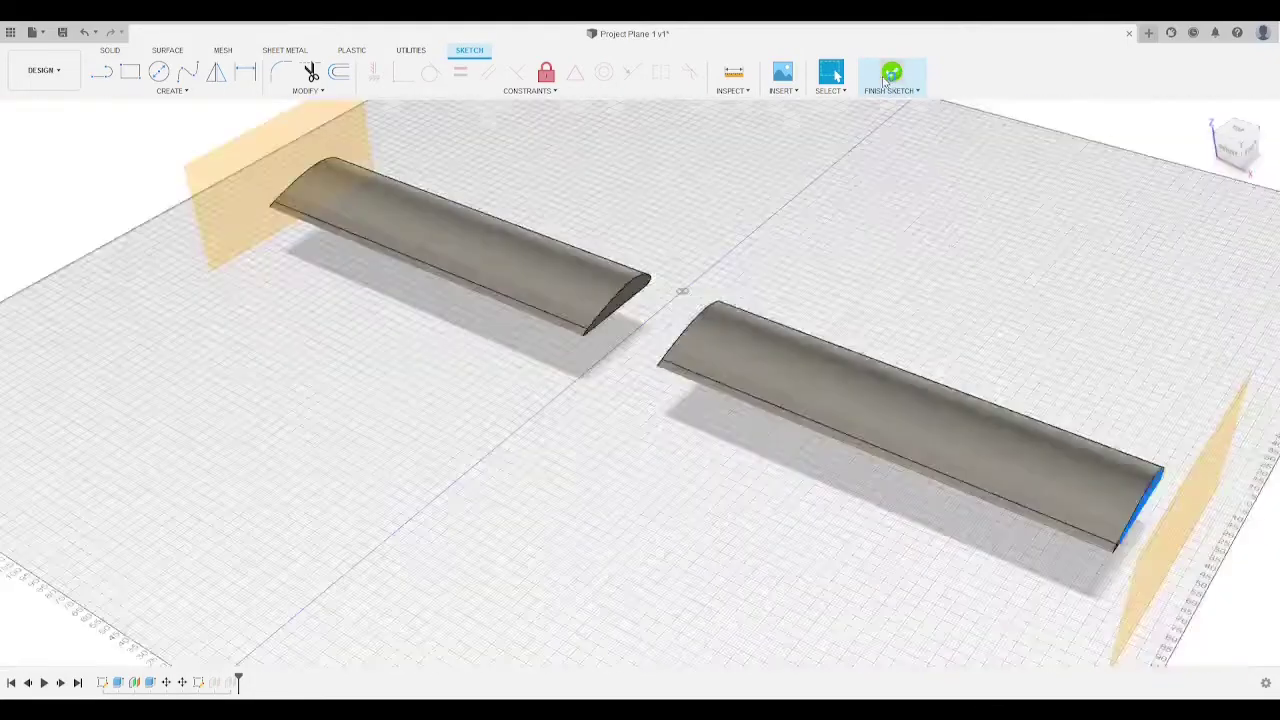
Step: Start a sketch on the offset plane beyond the original wing half's outer end face
click(922, 426)
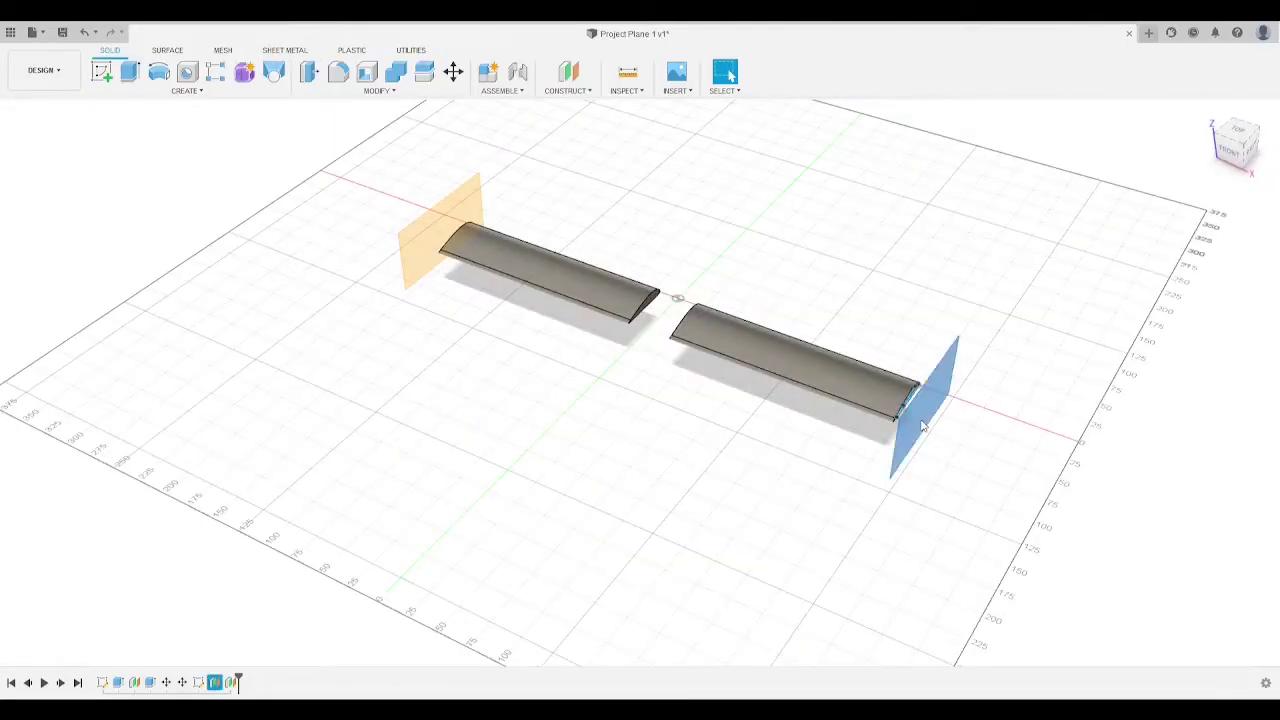
click(1008, 463)
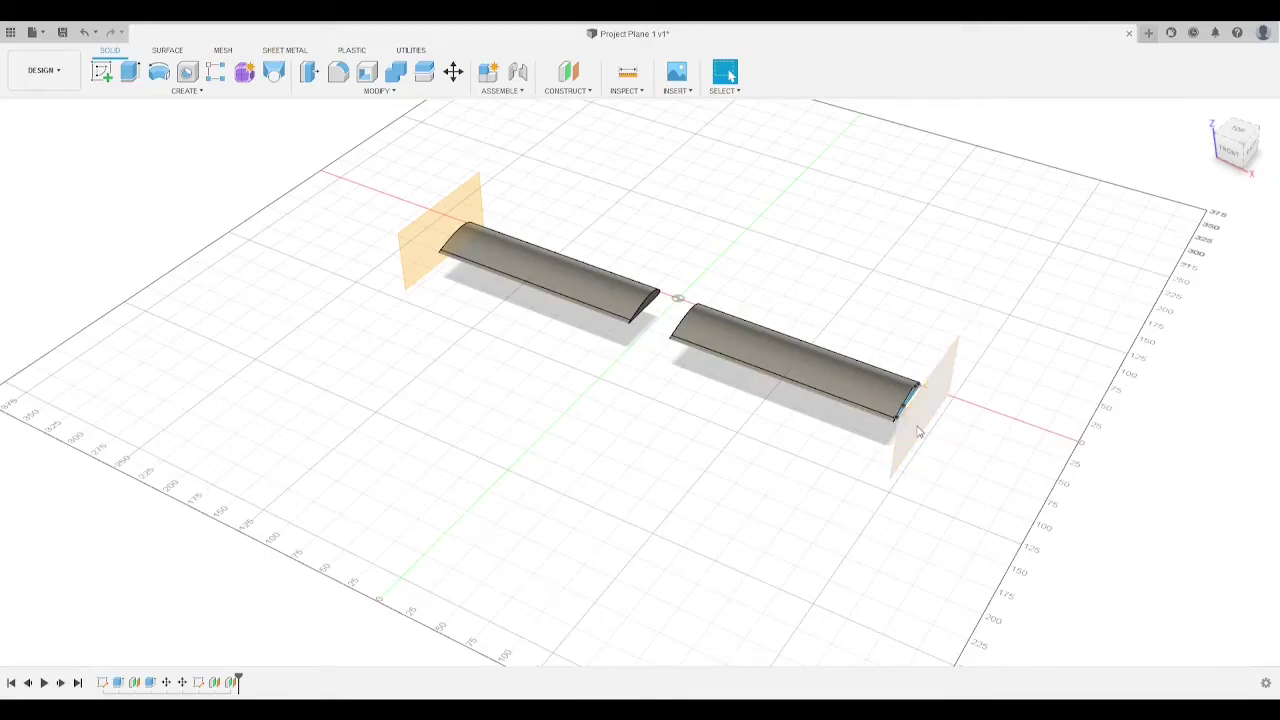
key(l)
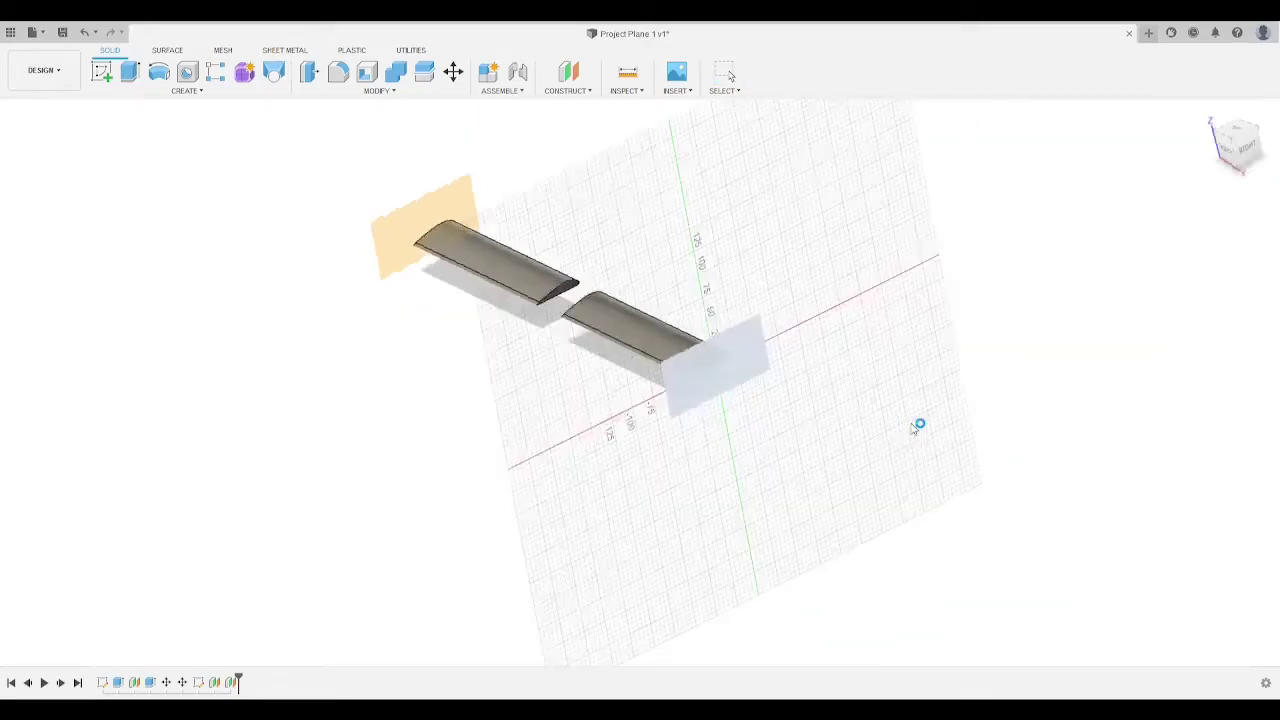
scroll(672, 399, up, 3)
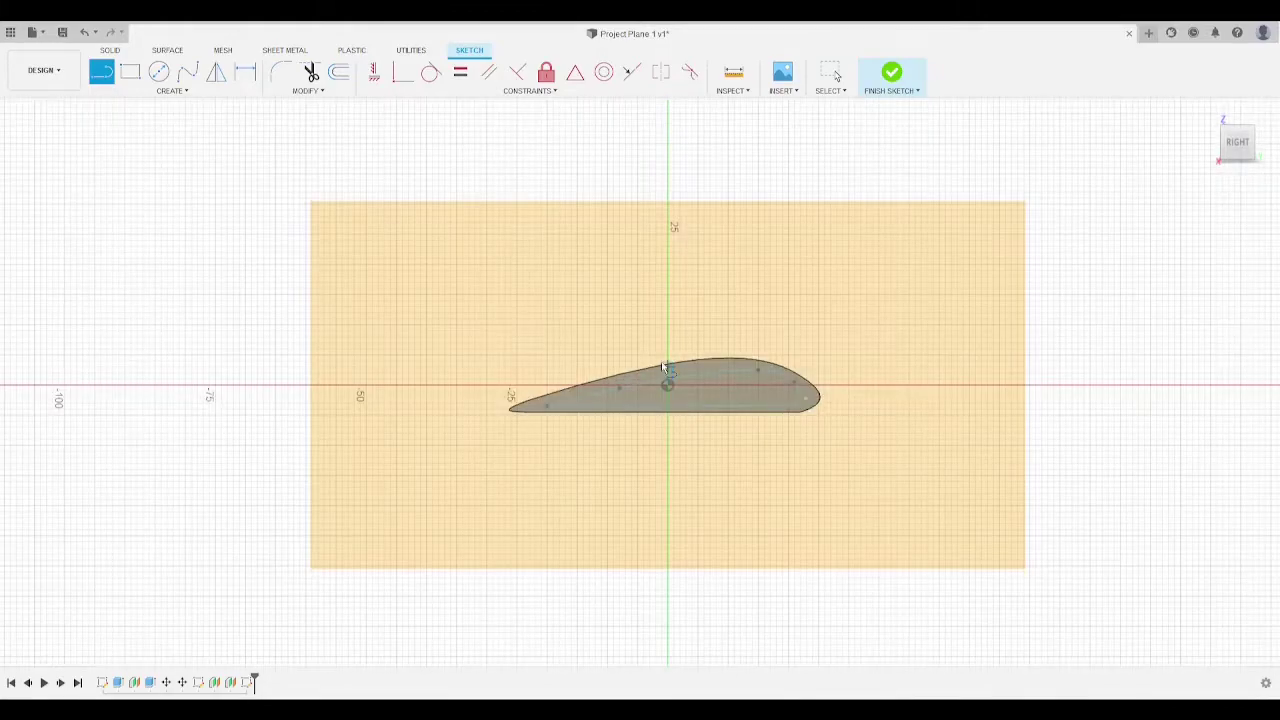
Step: Paste the copied inner outline into the sketch and move it 22 mm towards the wing's nose and 0.60 mm downward
scroll(730, 405, down, 1)
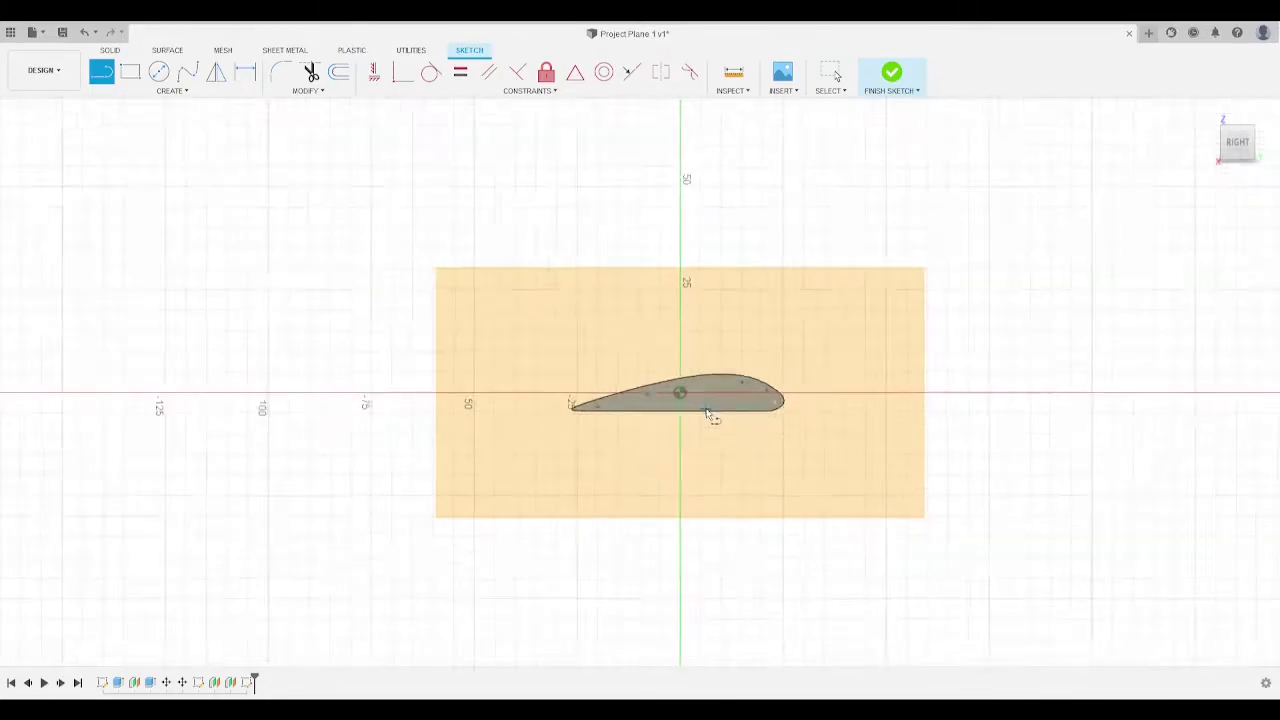
scroll(694, 420, up, 5)
scroll(520, 420, up, 1)
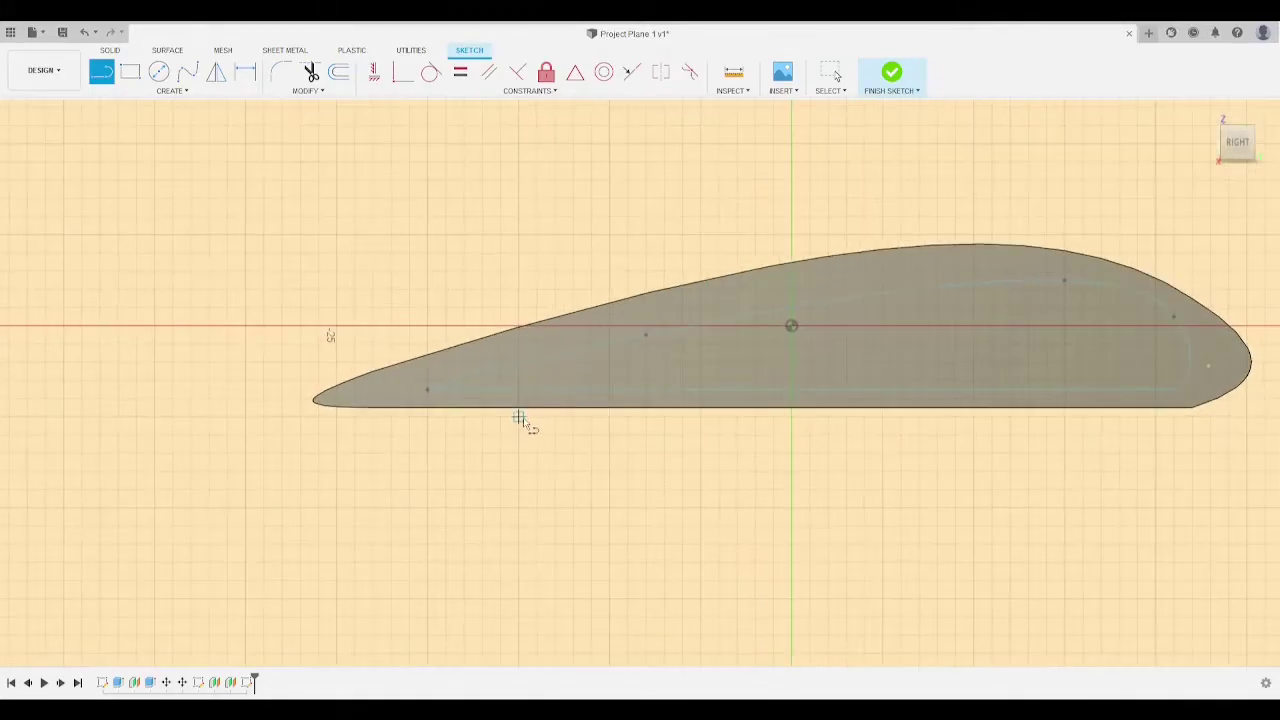
scroll(575, 392, down, 5)
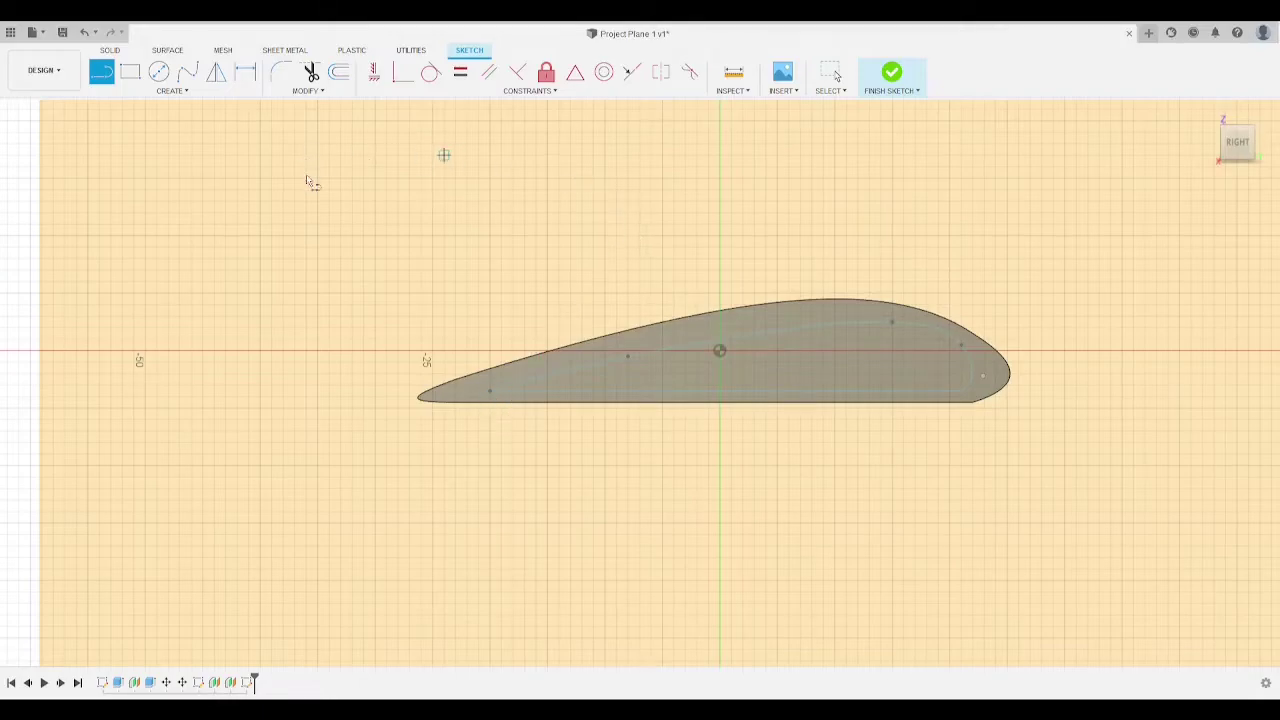
key(Escape)
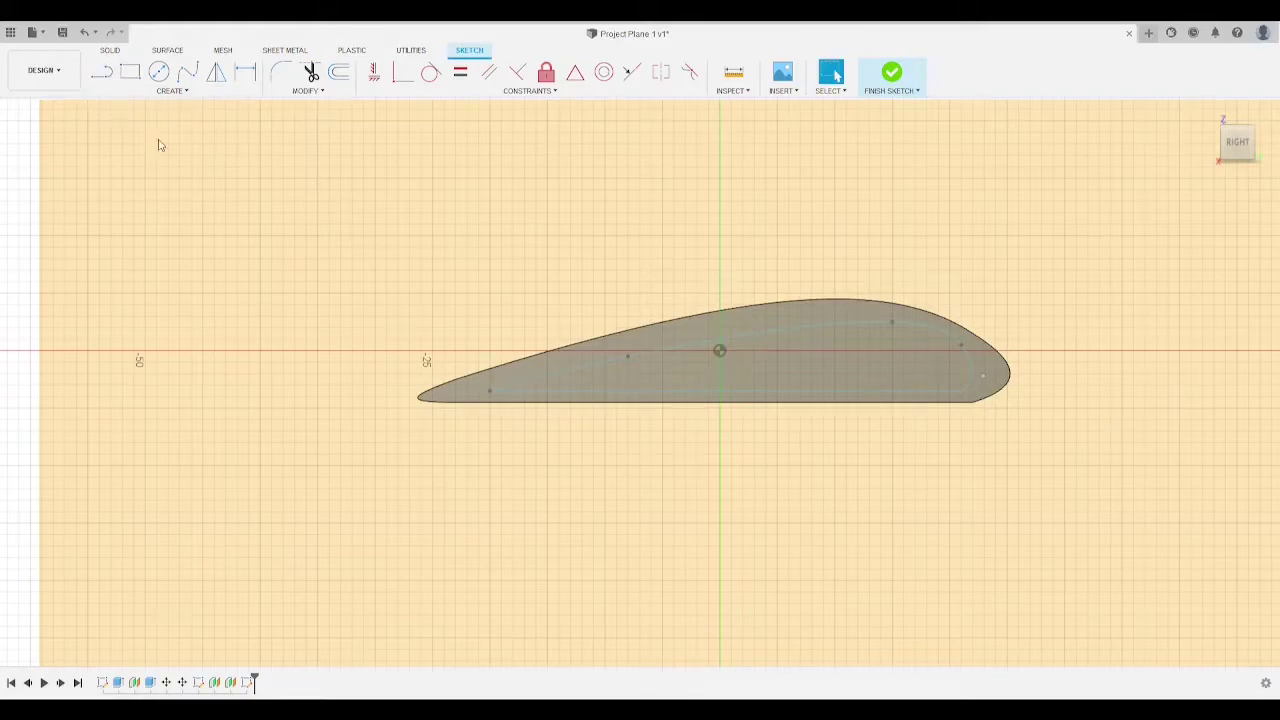
key(ctrl+v)
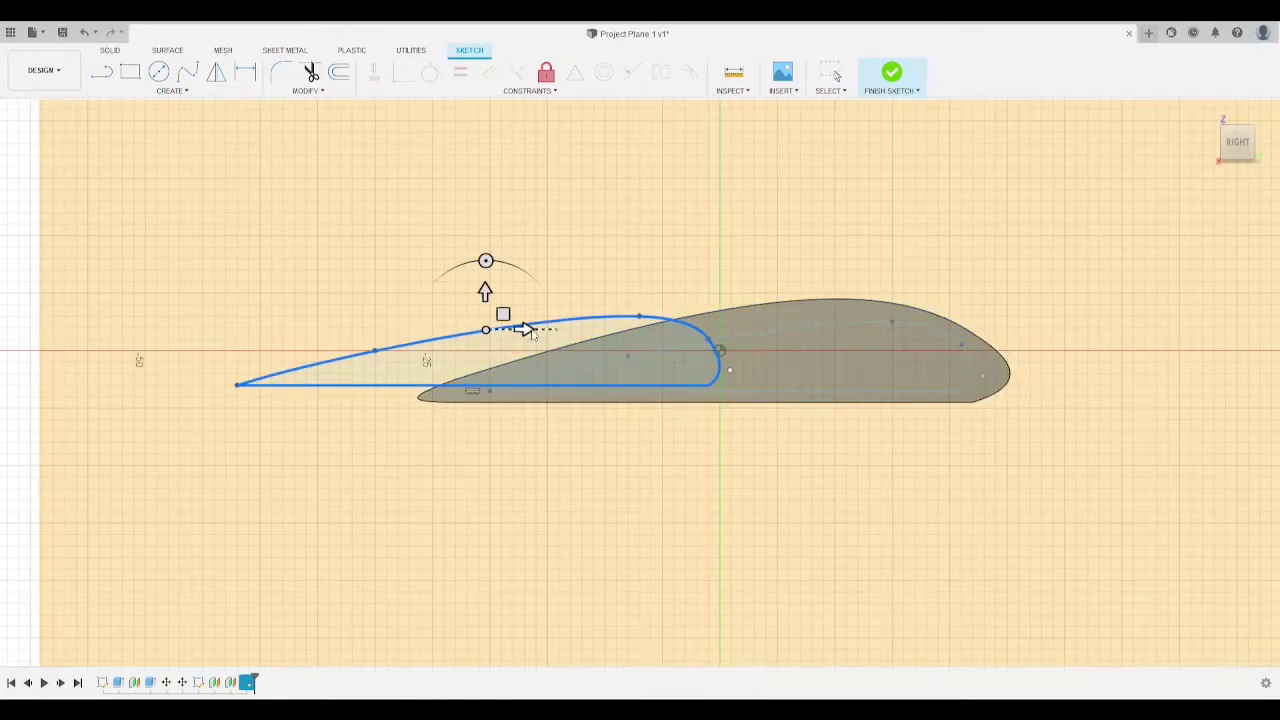
drag(524, 329, 778, 354)
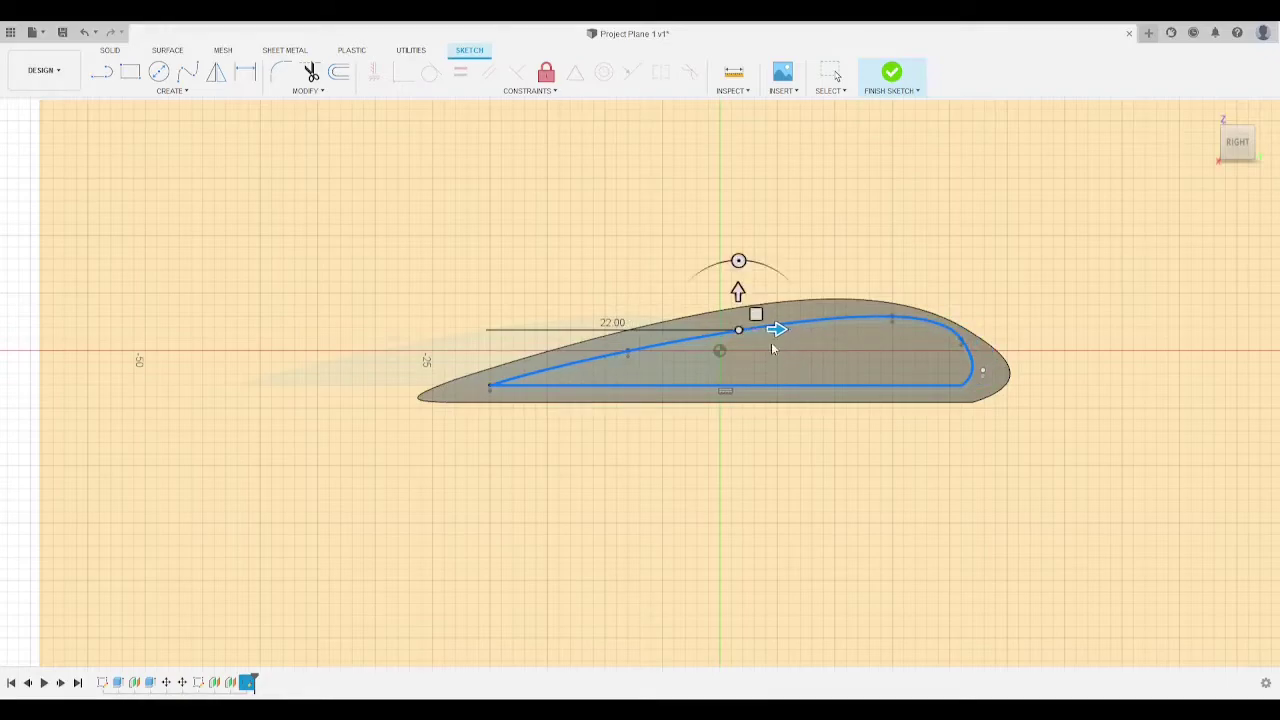
drag(737, 286, 735, 305)
scroll(1100, 449, up, 4)
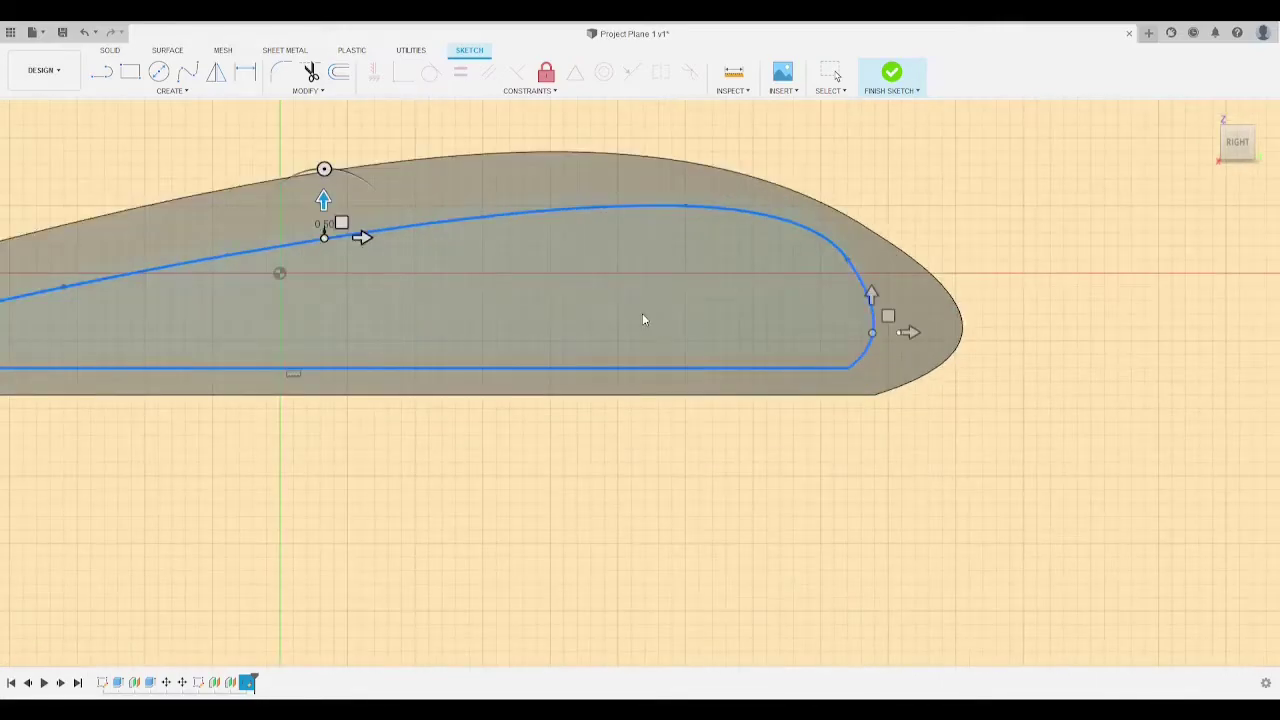
scroll(731, 320, up, 5)
scroll(730, 323, down, 6)
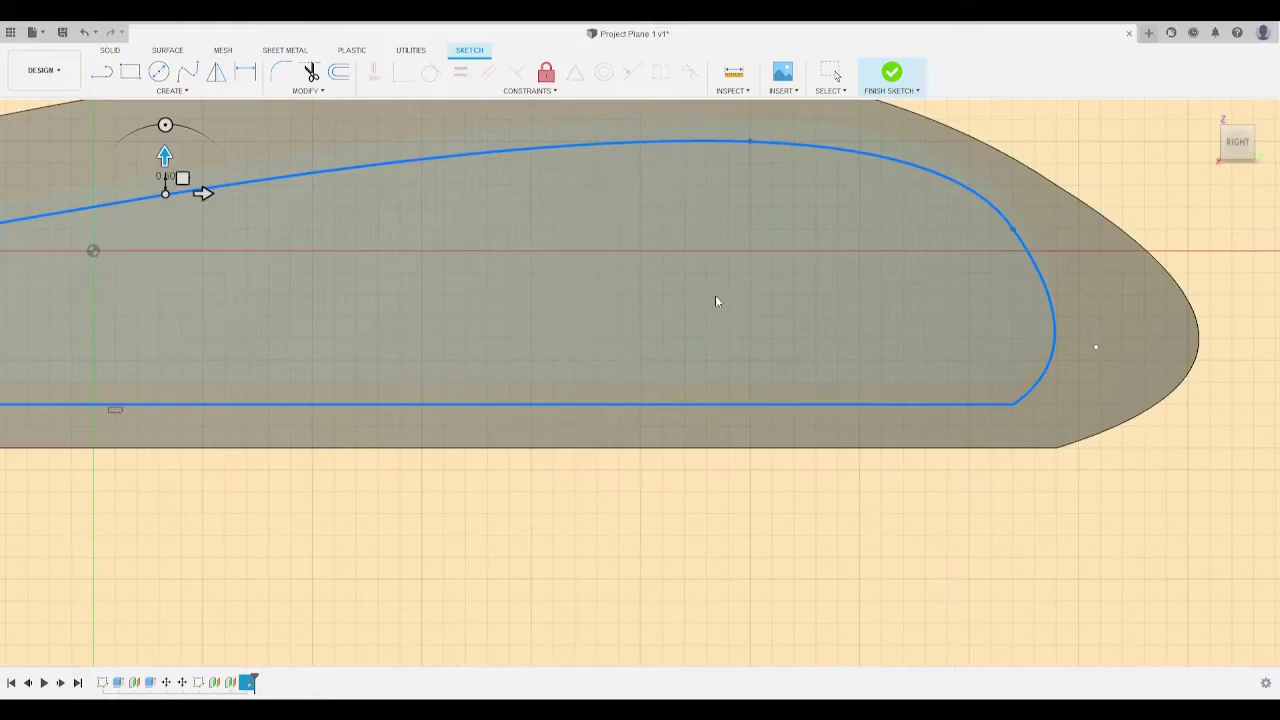
middle_drag(769, 221, 842, 291)
scroll(842, 291, down, 1)
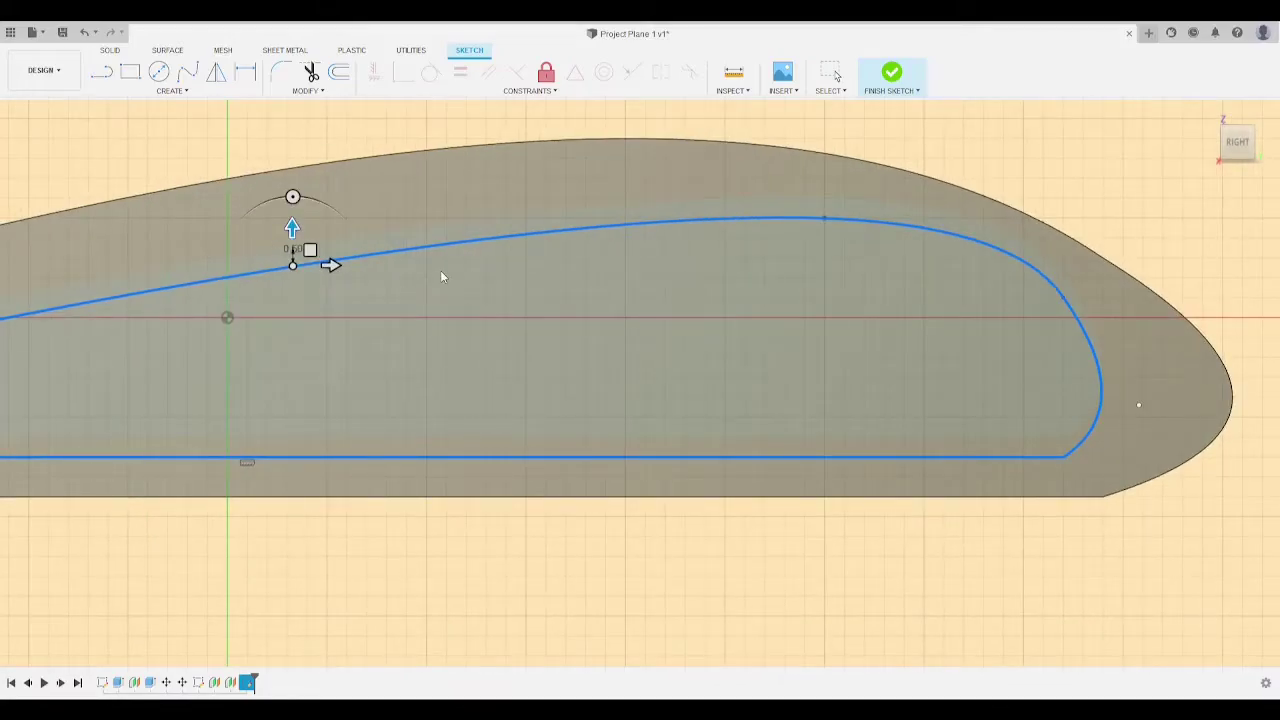
Step: Try smaller downward offsets of 0.20, 0.24 and 0.23 mm for the pasted outline
key(Up)
key(BackSpace)
text(0)
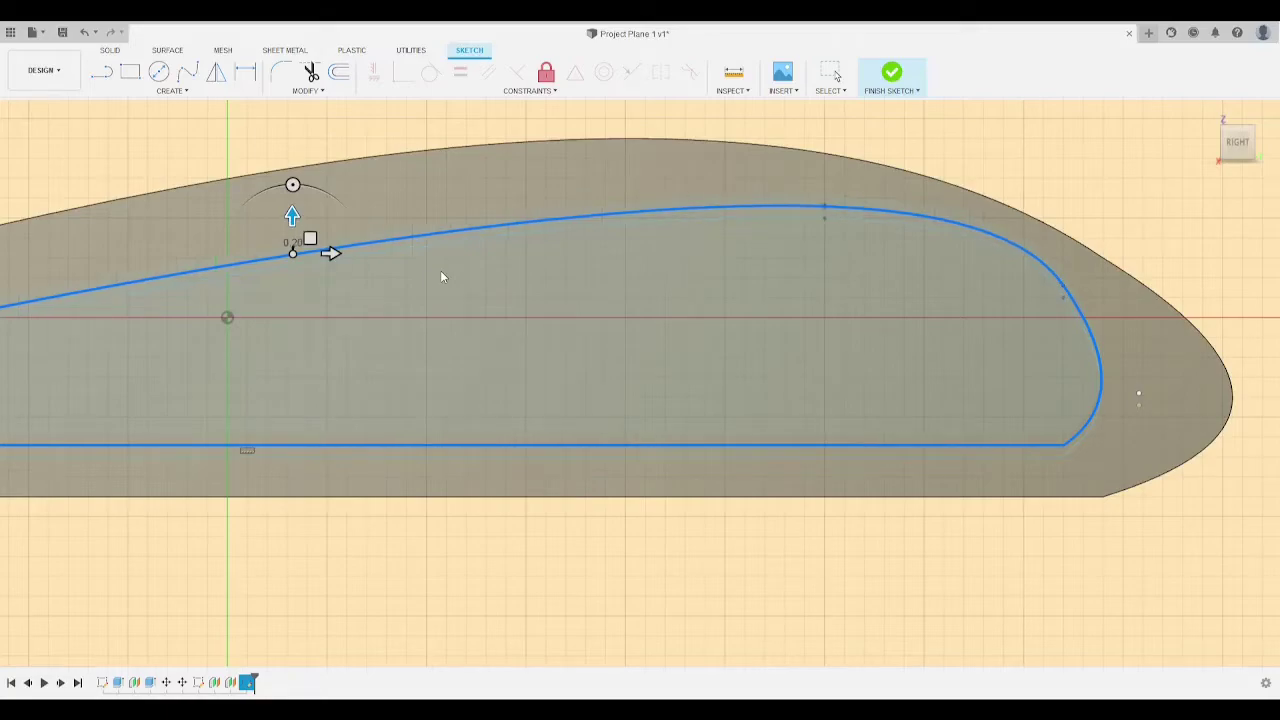
key(BackSpace)
text(4)
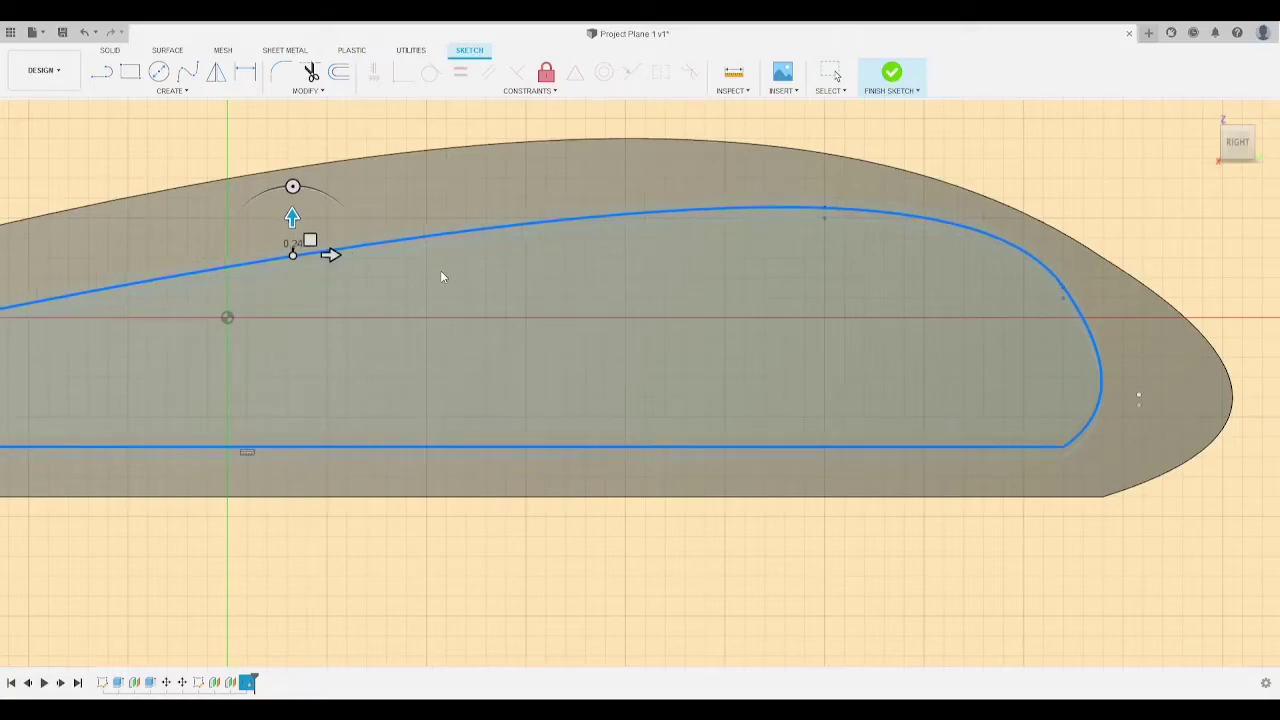
key(BackSpace)
text(3)
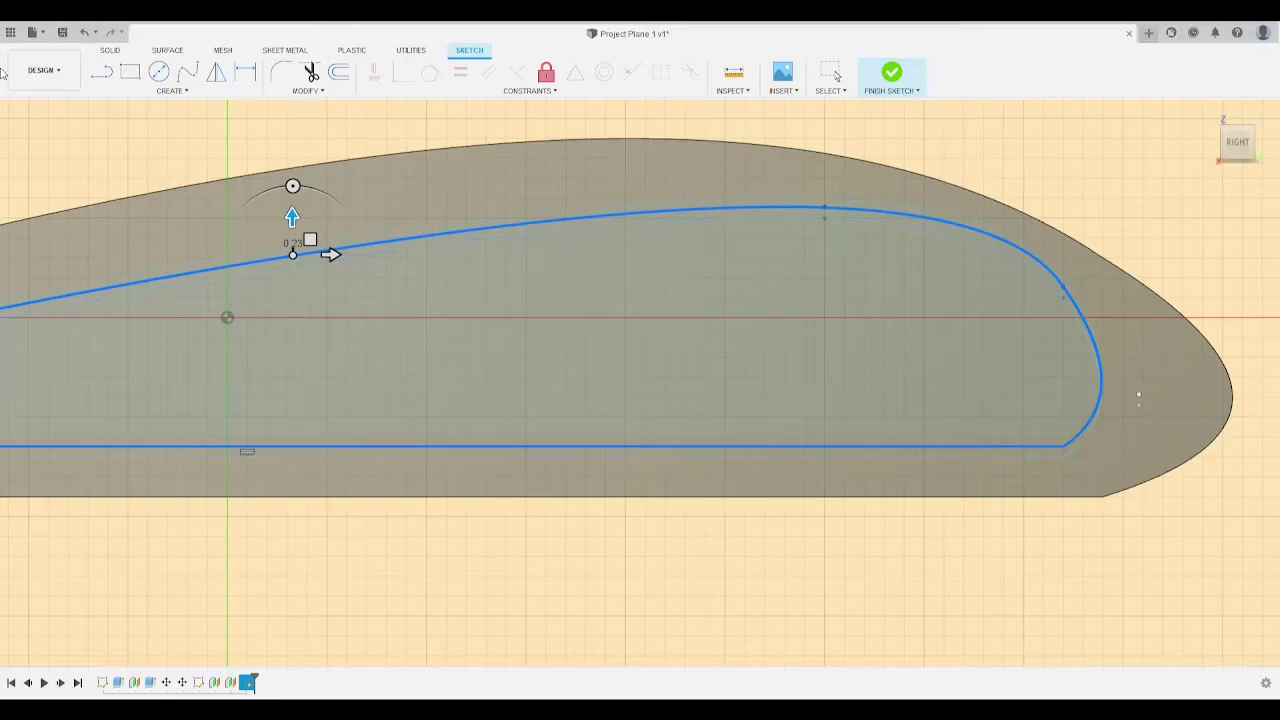
click(33, 304)
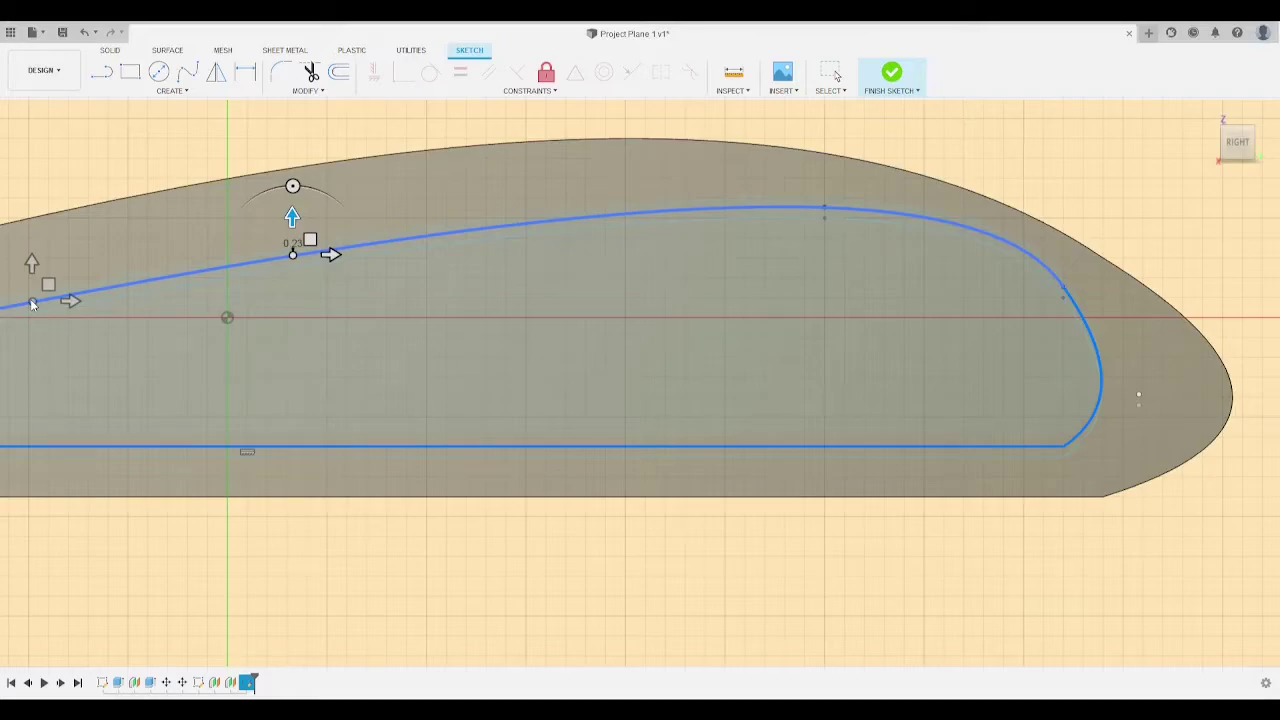
click(32, 304)
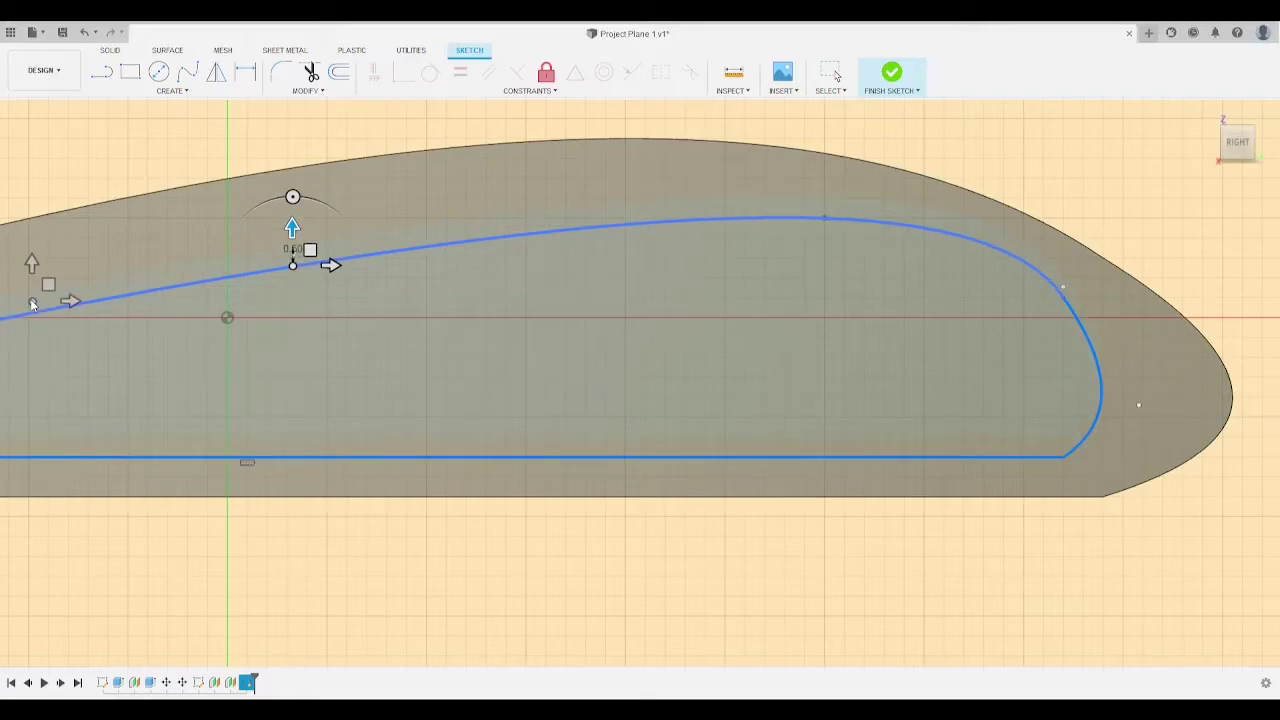
Step: Accept the 0.60 mm downward placement of the pasted outline and finish the sketch
scroll(585, 389, down, 3)
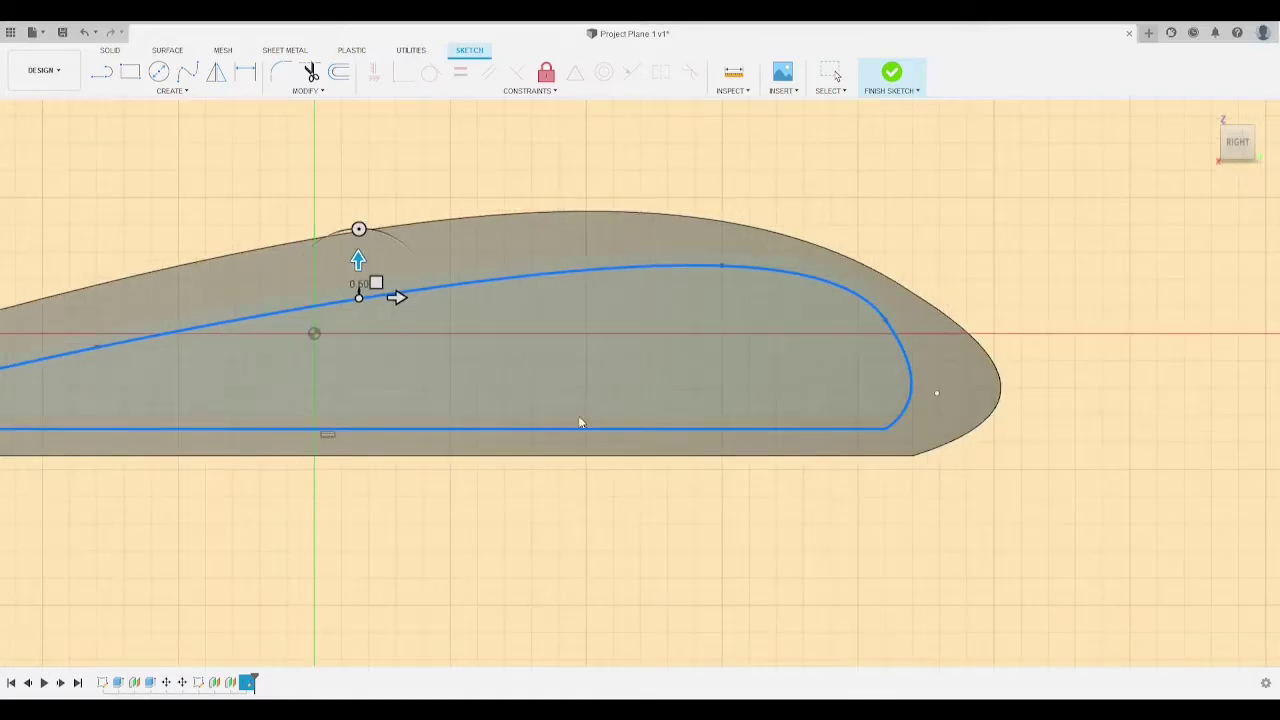
scroll(578, 422, down, 5)
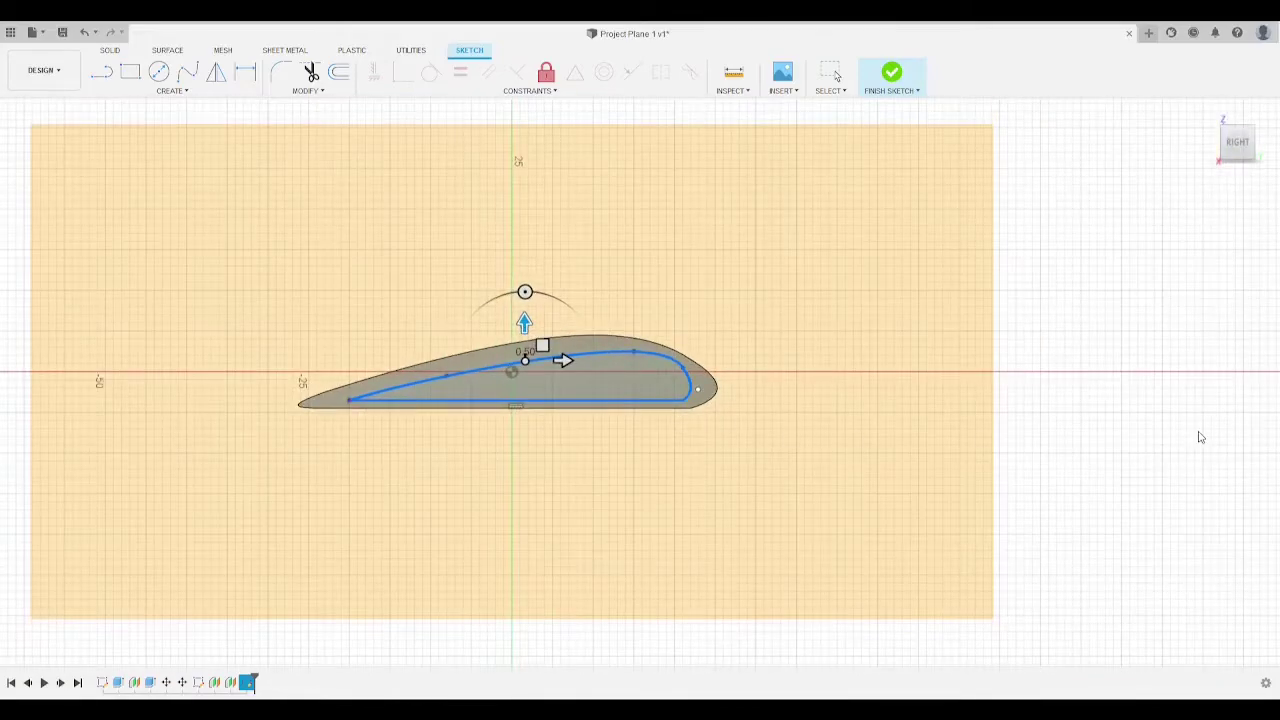
key(Return)
click(674, 381)
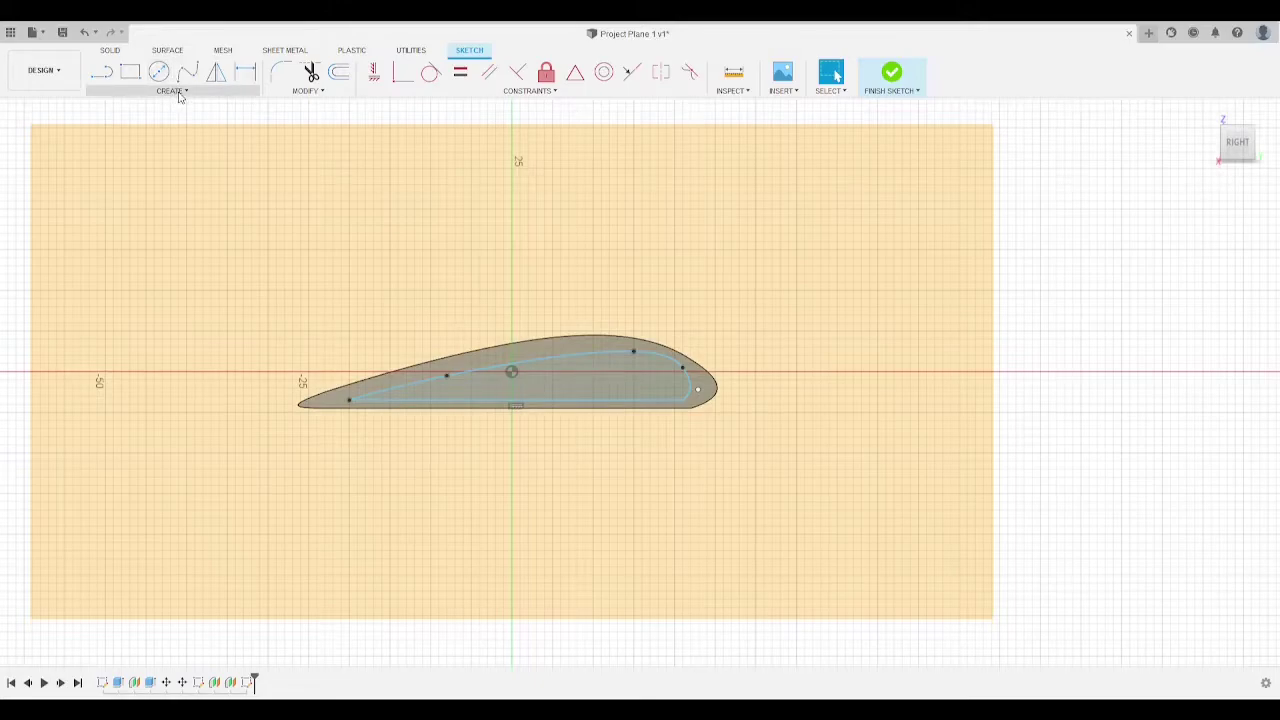
click(891, 74)
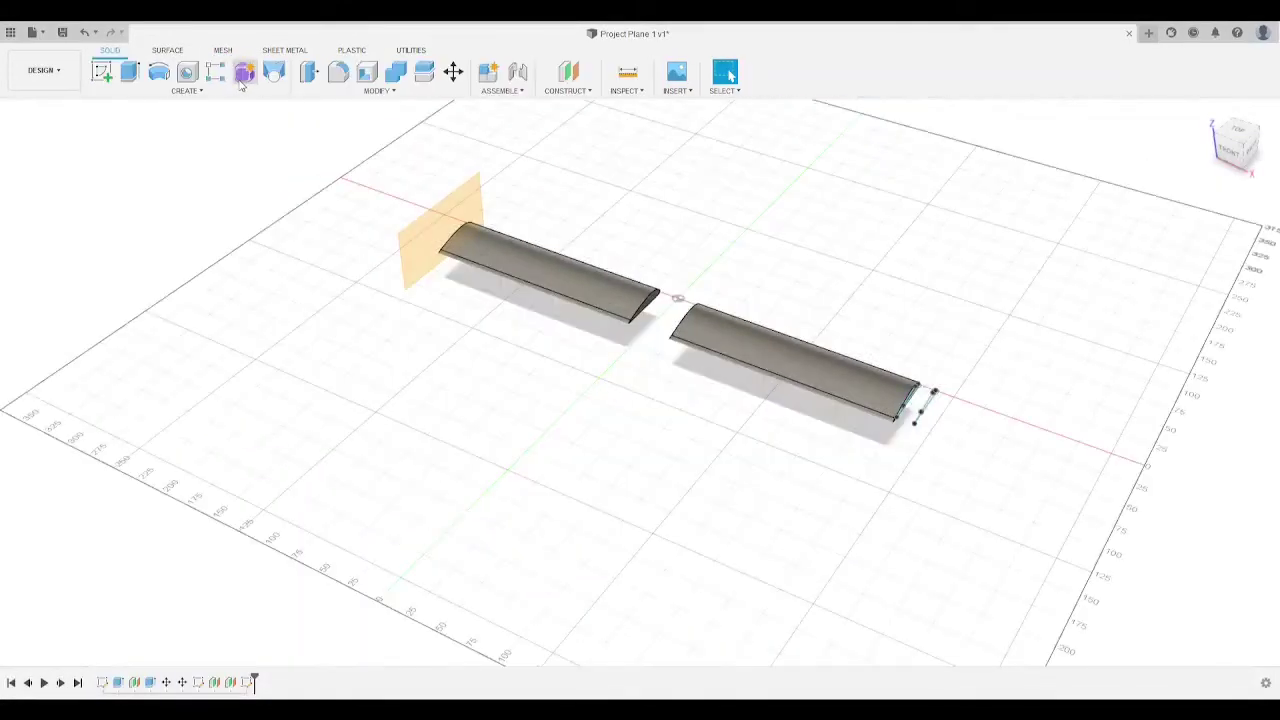
Step: Loft a tapered wing tip from the original wing half's outer end face to the outline on the offset plane
click(273, 72)
scroll(940, 403, up, 5)
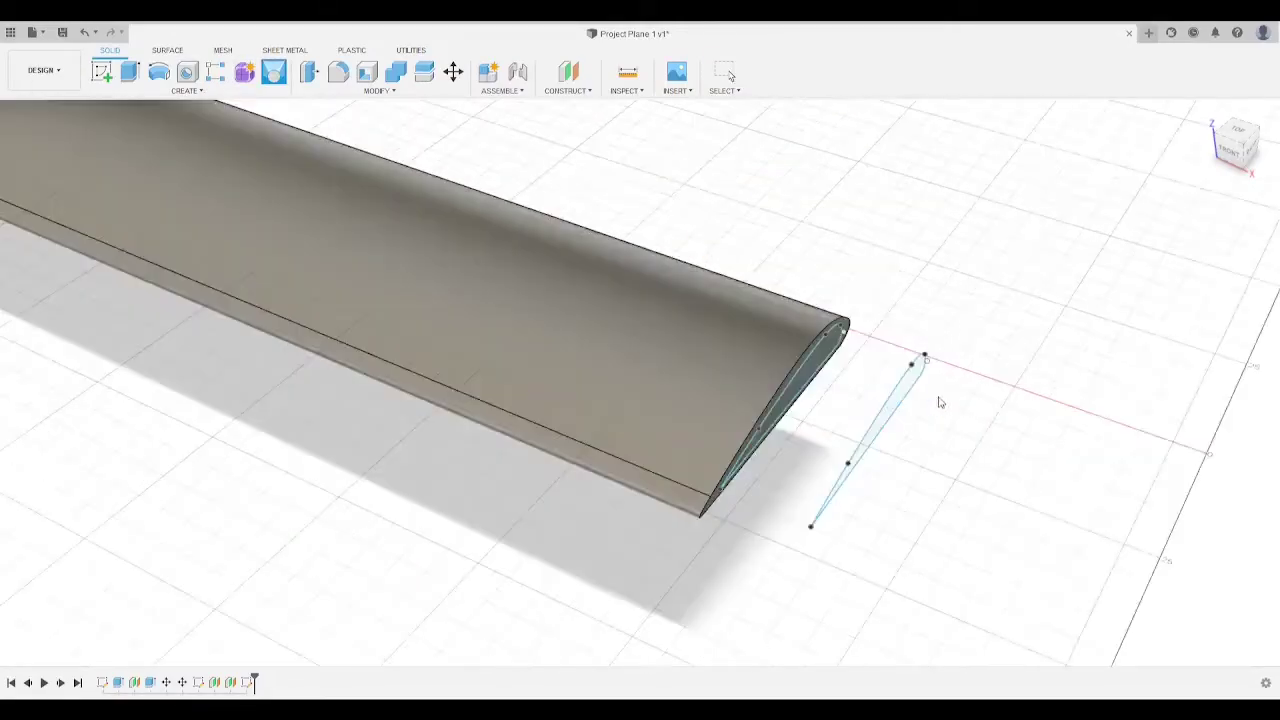
scroll(714, 363, up, 3)
click(61, 288)
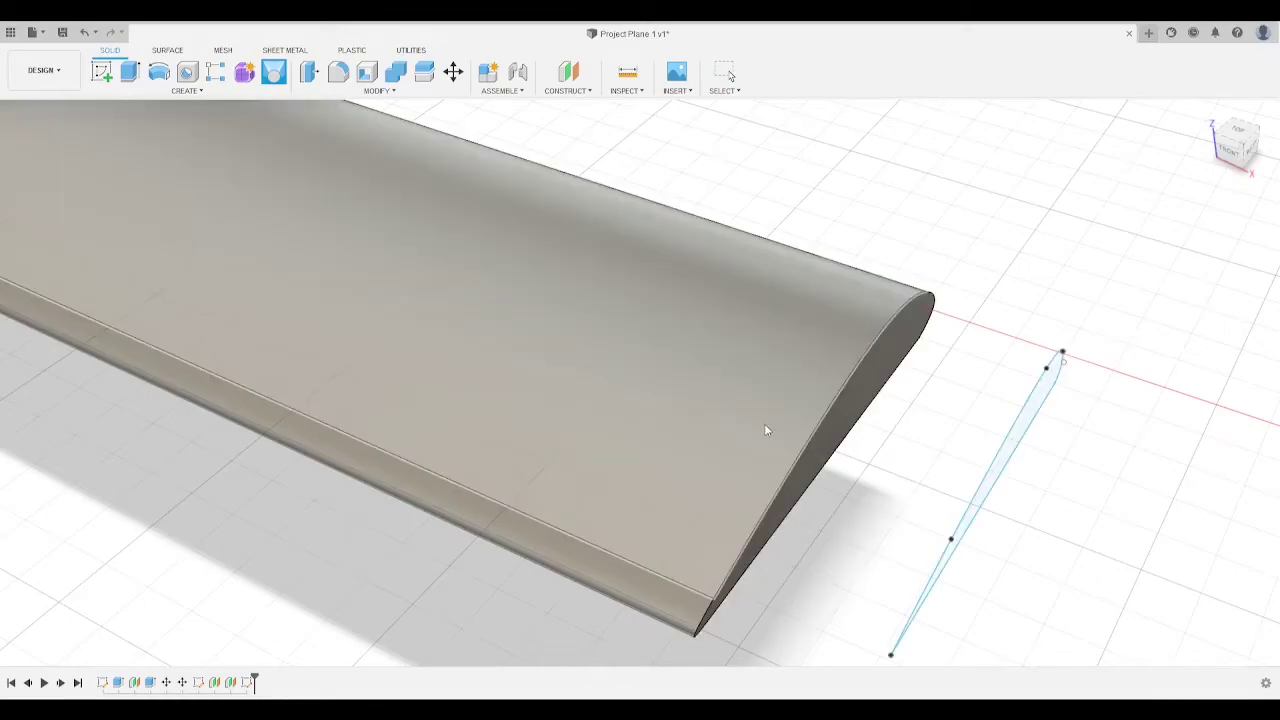
click(824, 453)
scroll(903, 457, down, 3)
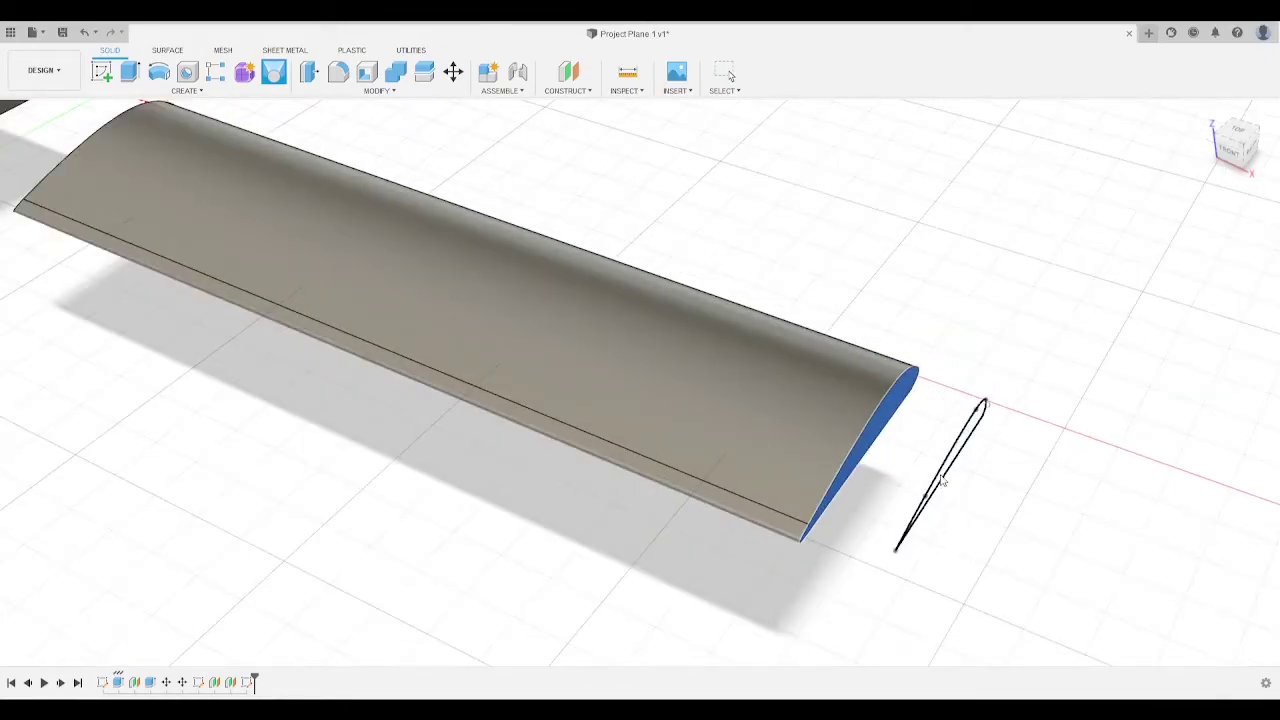
click(942, 481)
scroll(950, 364, down, 5)
middle_drag(955, 353, 932, 346)
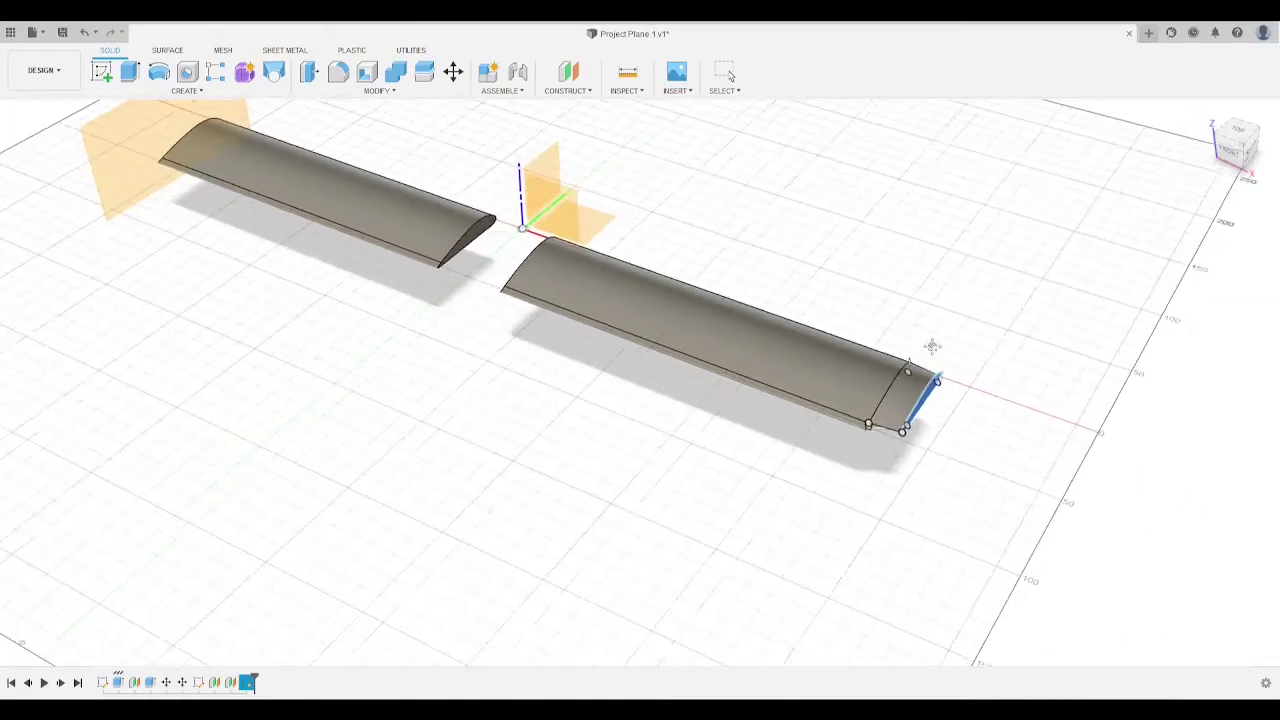
scroll(909, 403, up, 5)
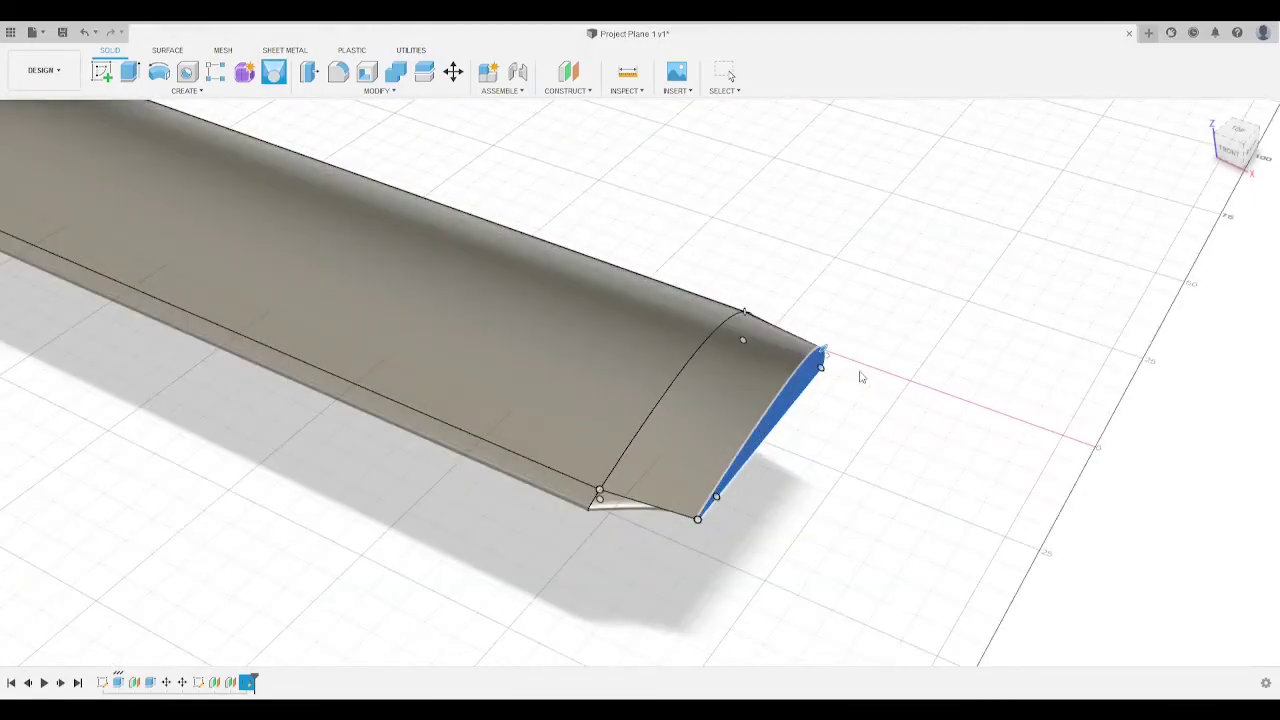
click(1211, 498)
Step: Try a fillet on the upper, lower and nose edges of the wing tip's end face, and undo it
drag(1228, 156, 336, 316)
middle_drag(533, 483, 591, 331)
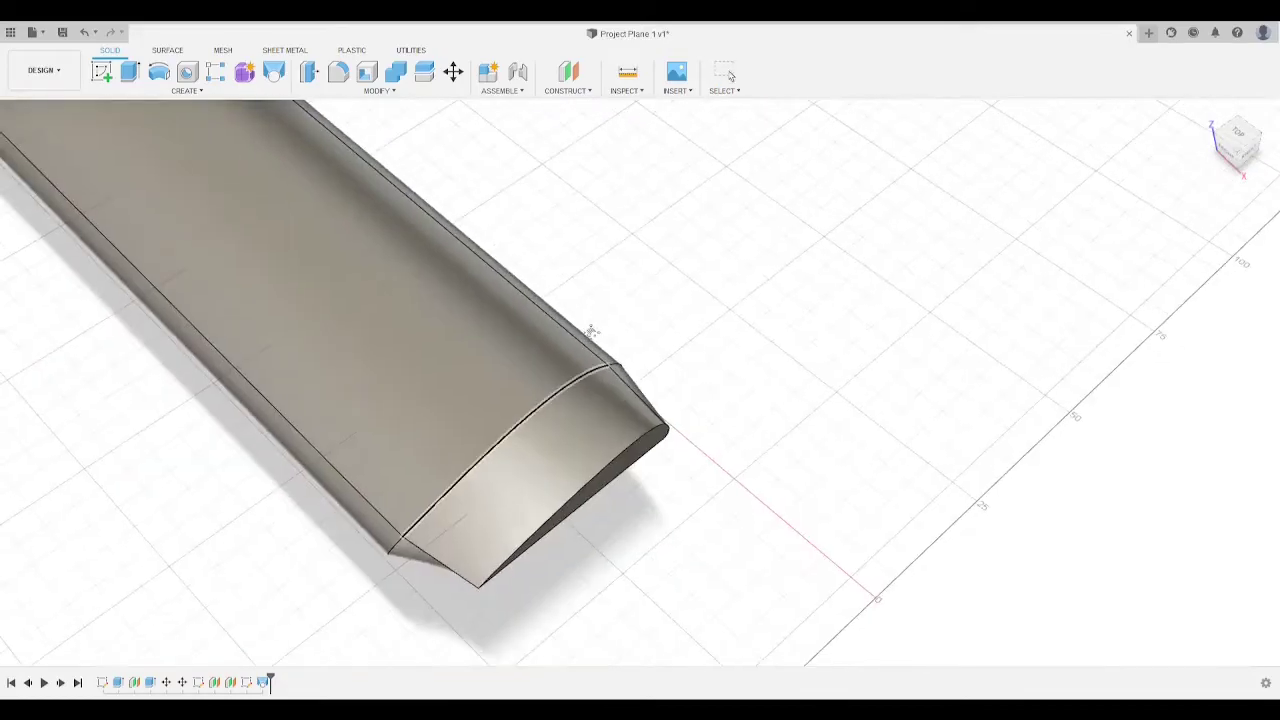
click(378, 91)
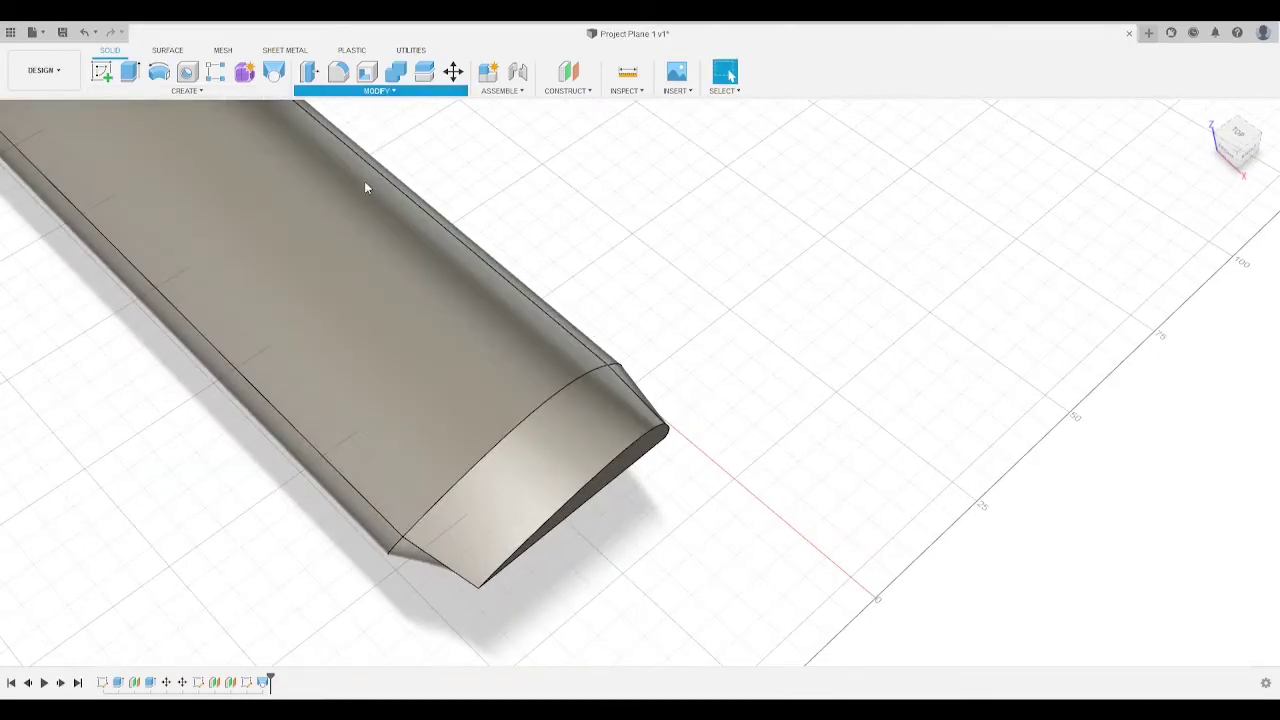
click(352, 129)
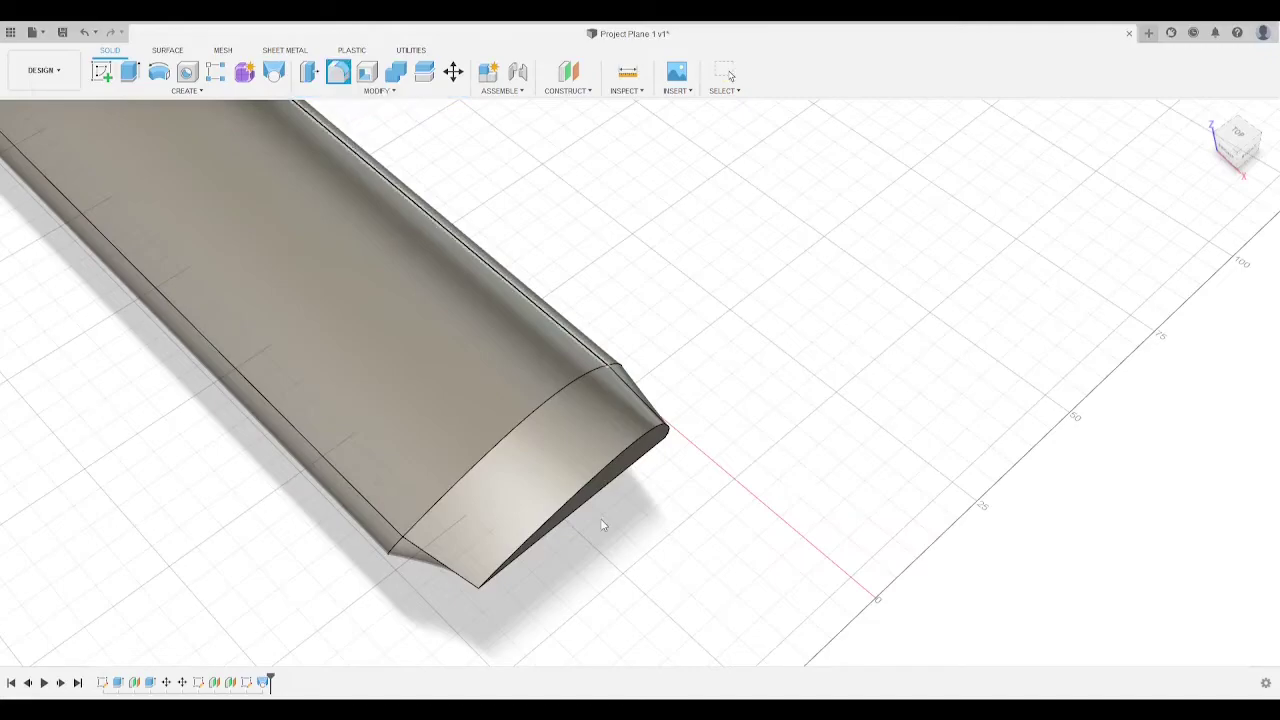
click(566, 507)
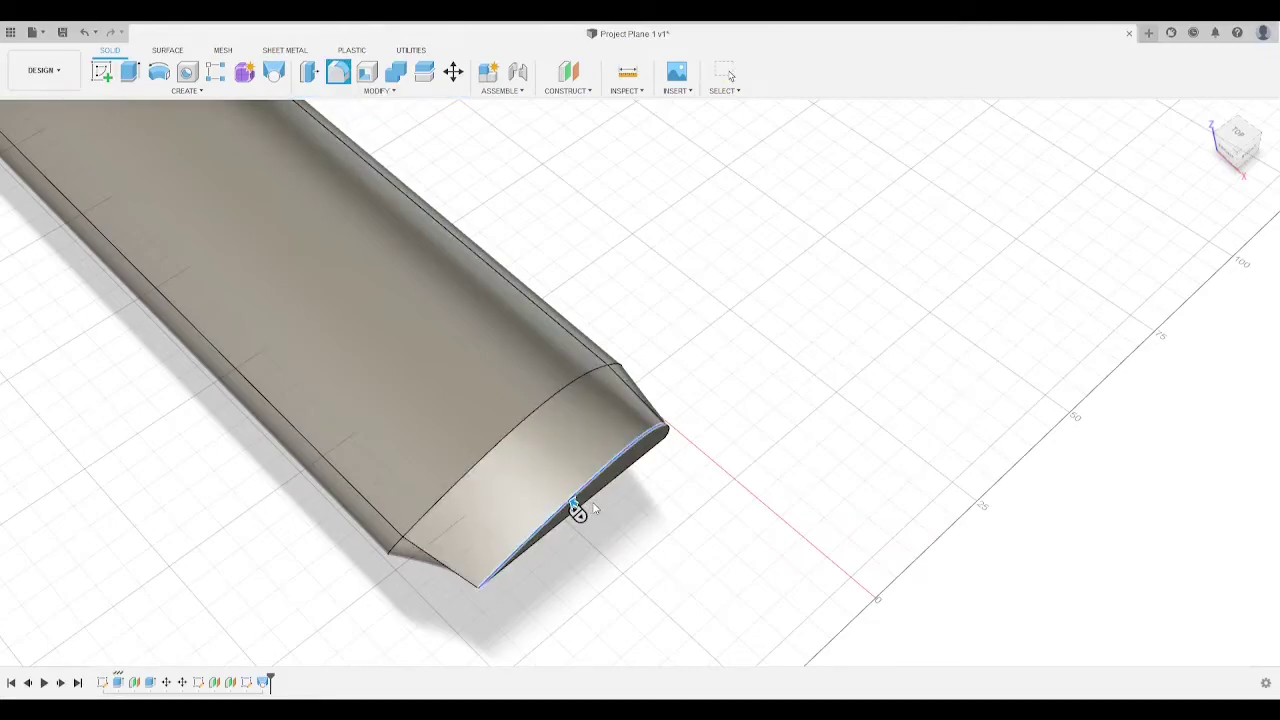
click(607, 489)
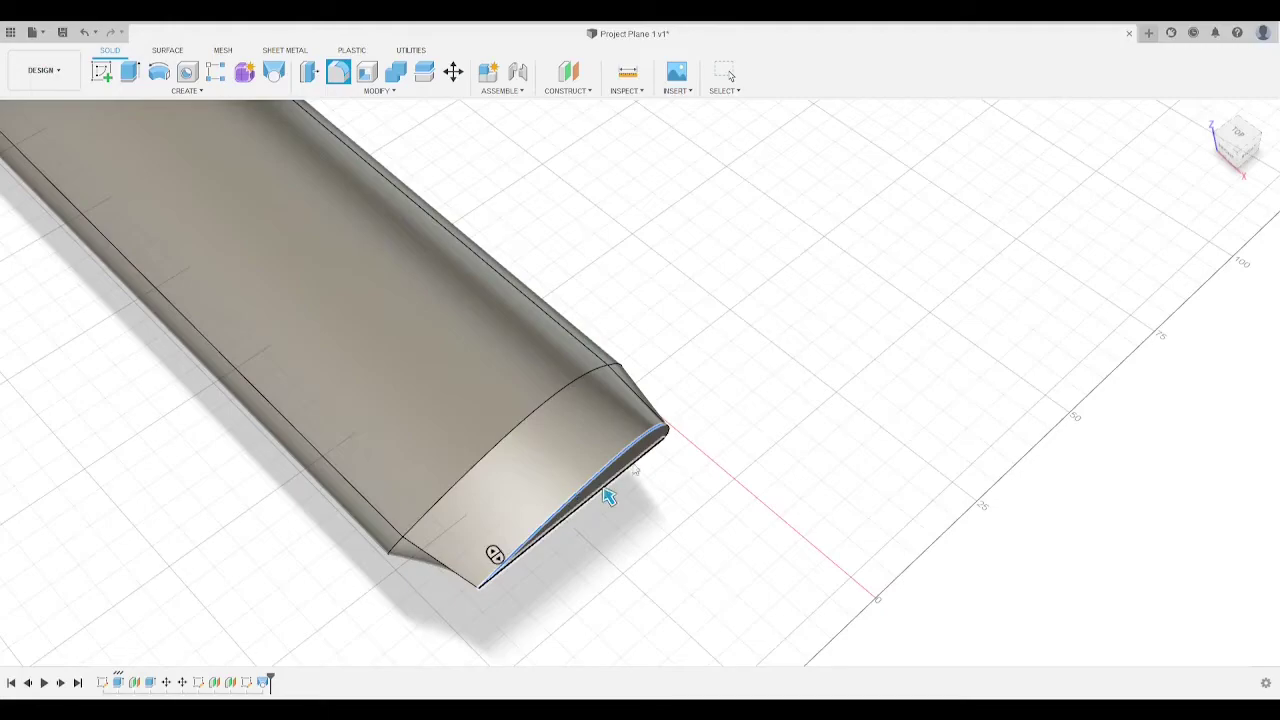
click(668, 434)
shift+middle_drag(759, 424, 497, 231)
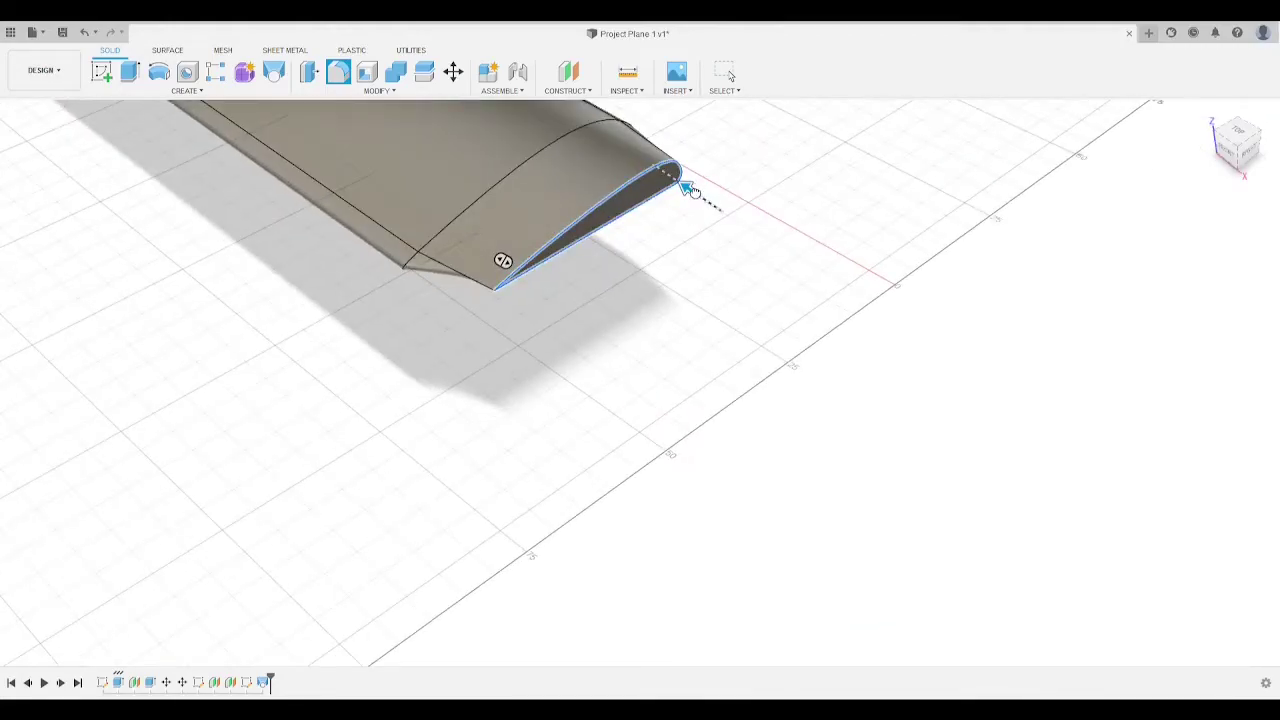
drag(692, 191, 688, 190)
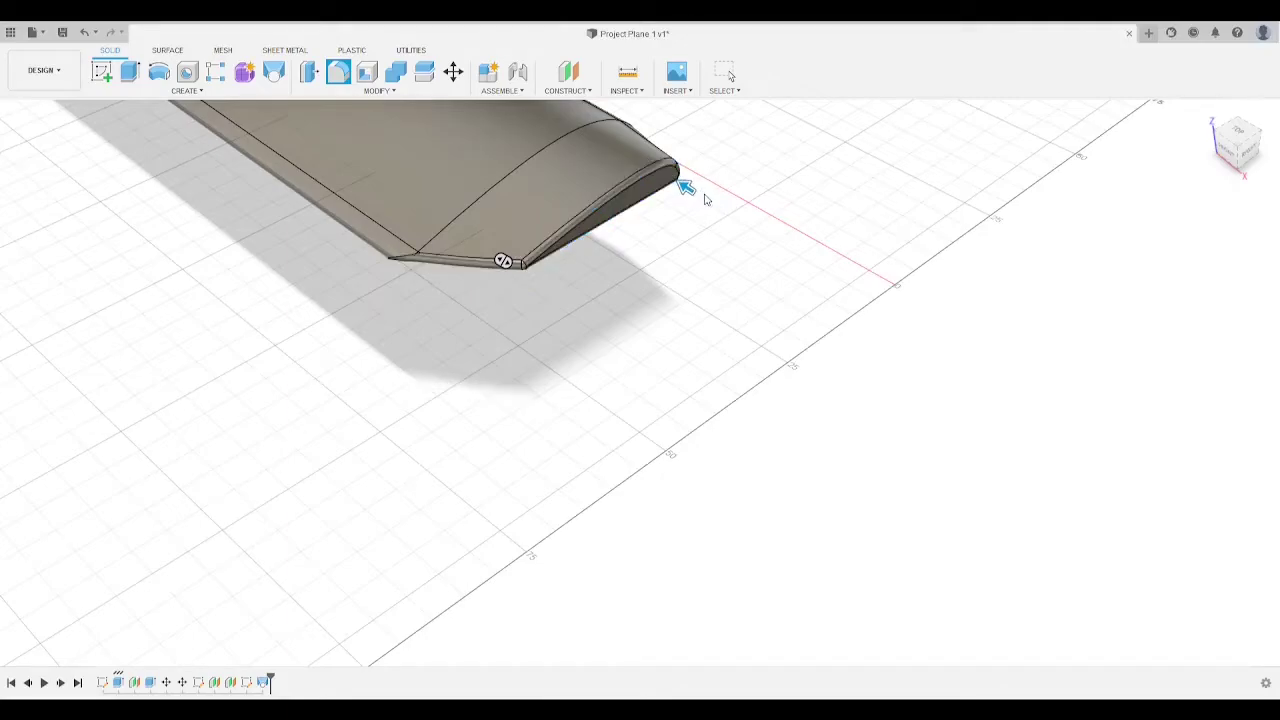
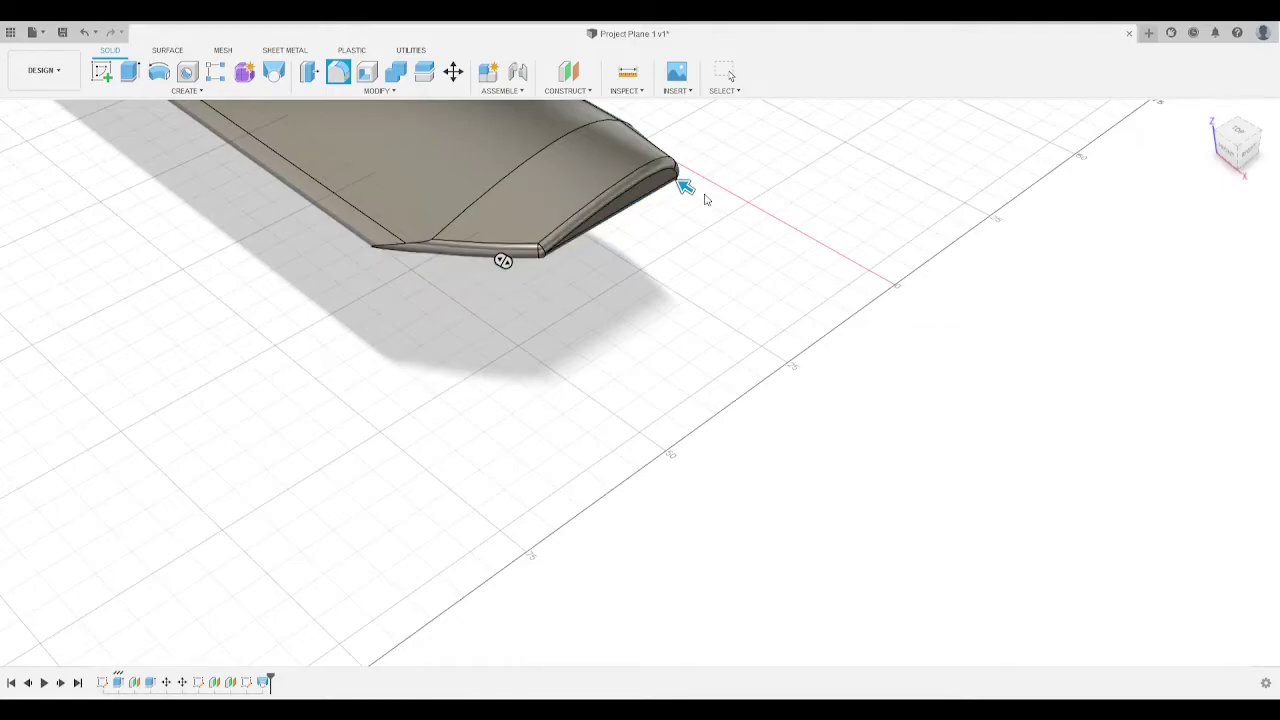
key(Return)
drag(1250, 158, 1154, 185)
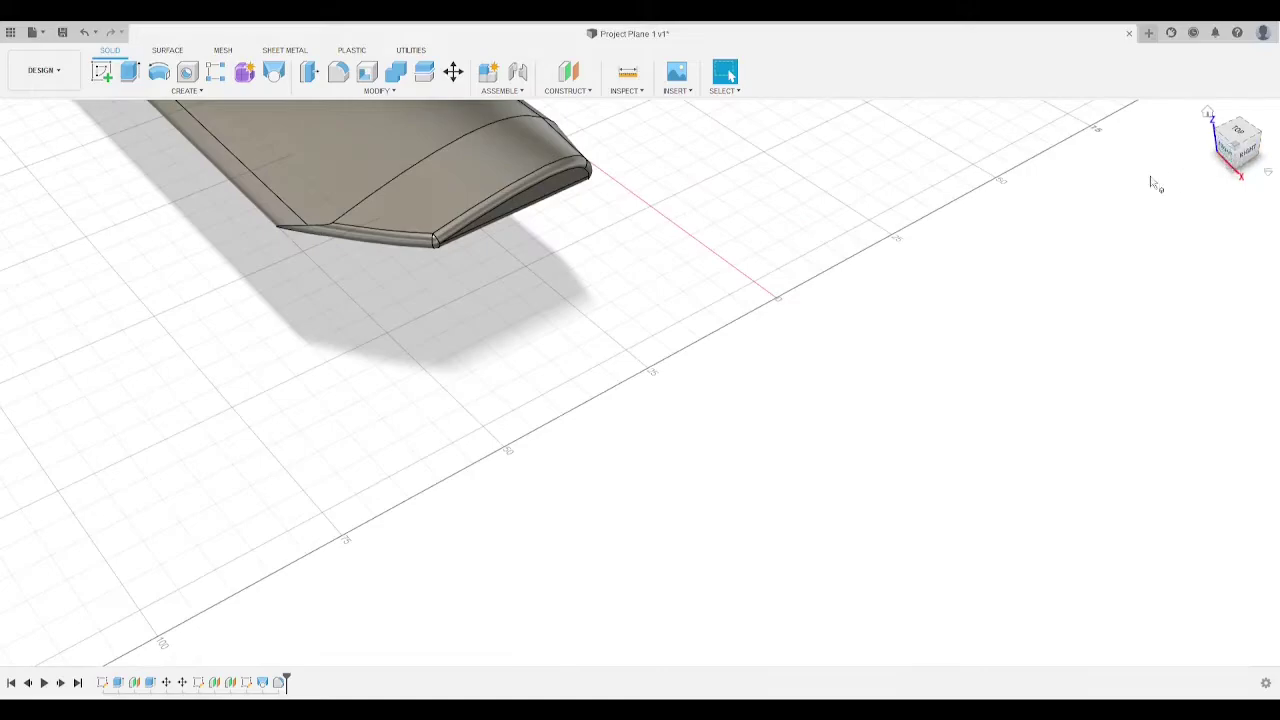
key(ctrl+z)
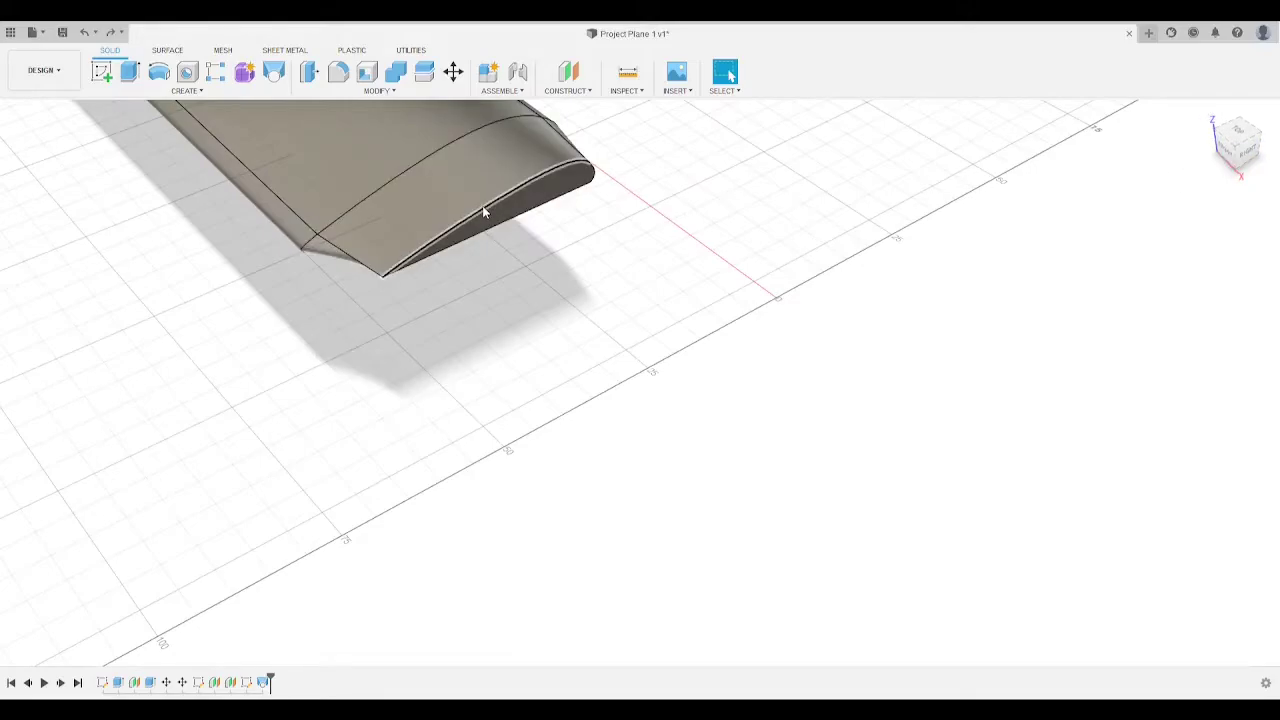
Step: Try a bevel of 1 on the selected edges of the wing tip's end face
click(440, 257)
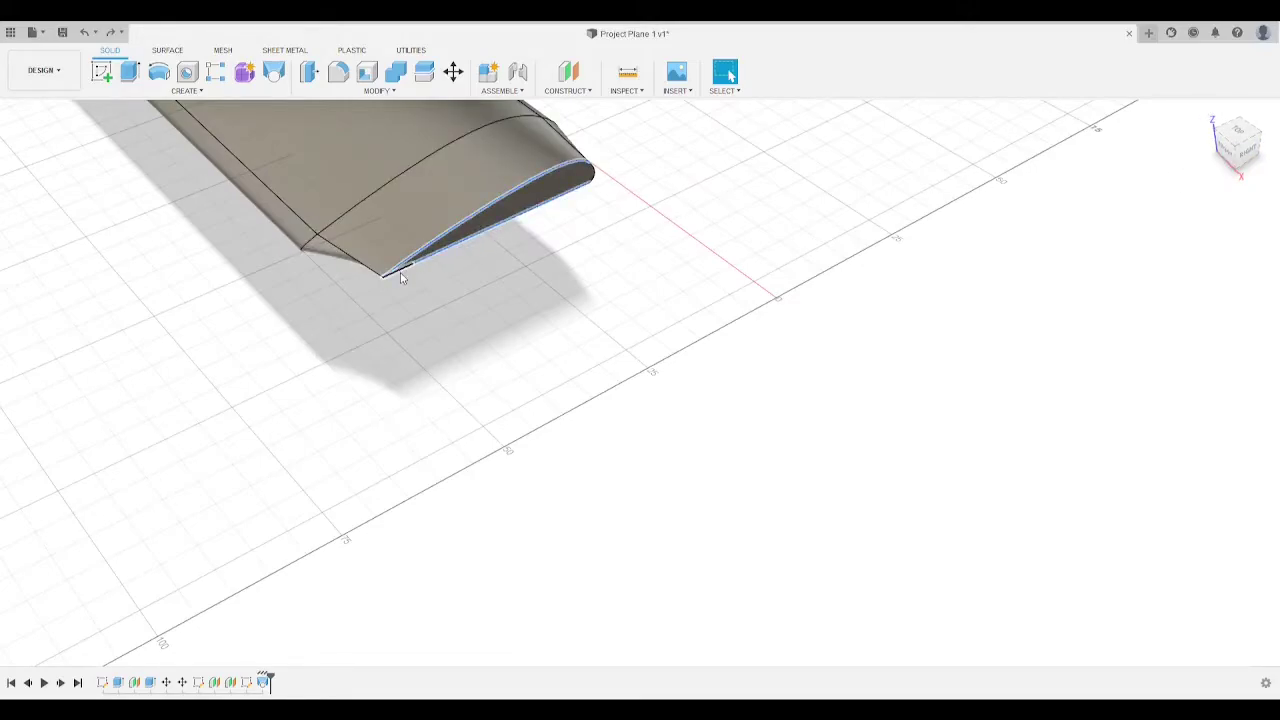
shift+click(592, 174)
key(f)
text(10)
key(BackSpace)
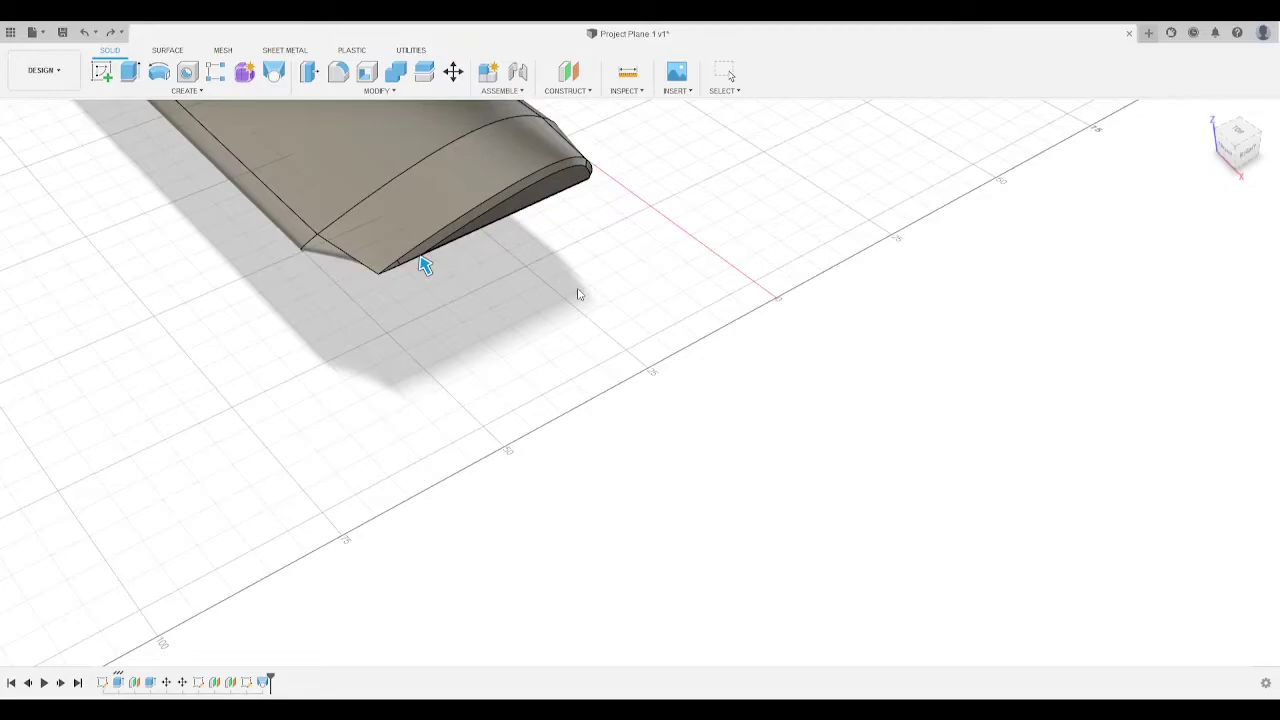
key(BackSpace)
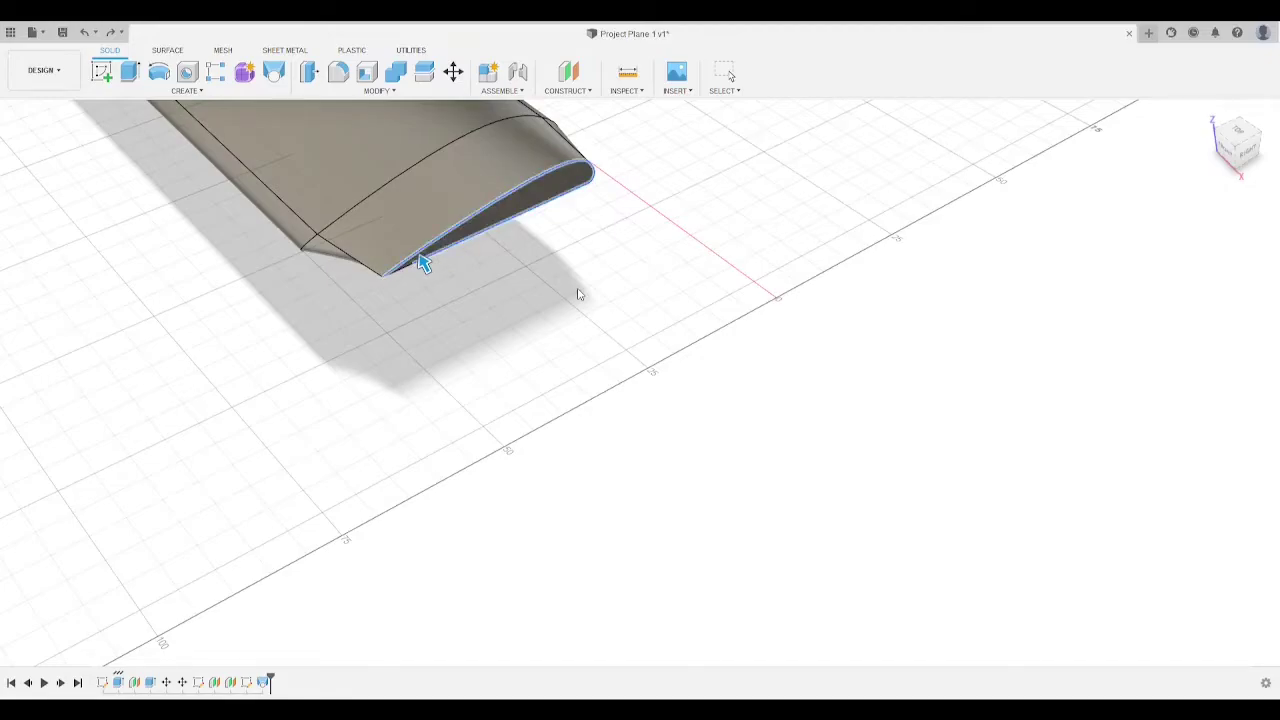
text(1)
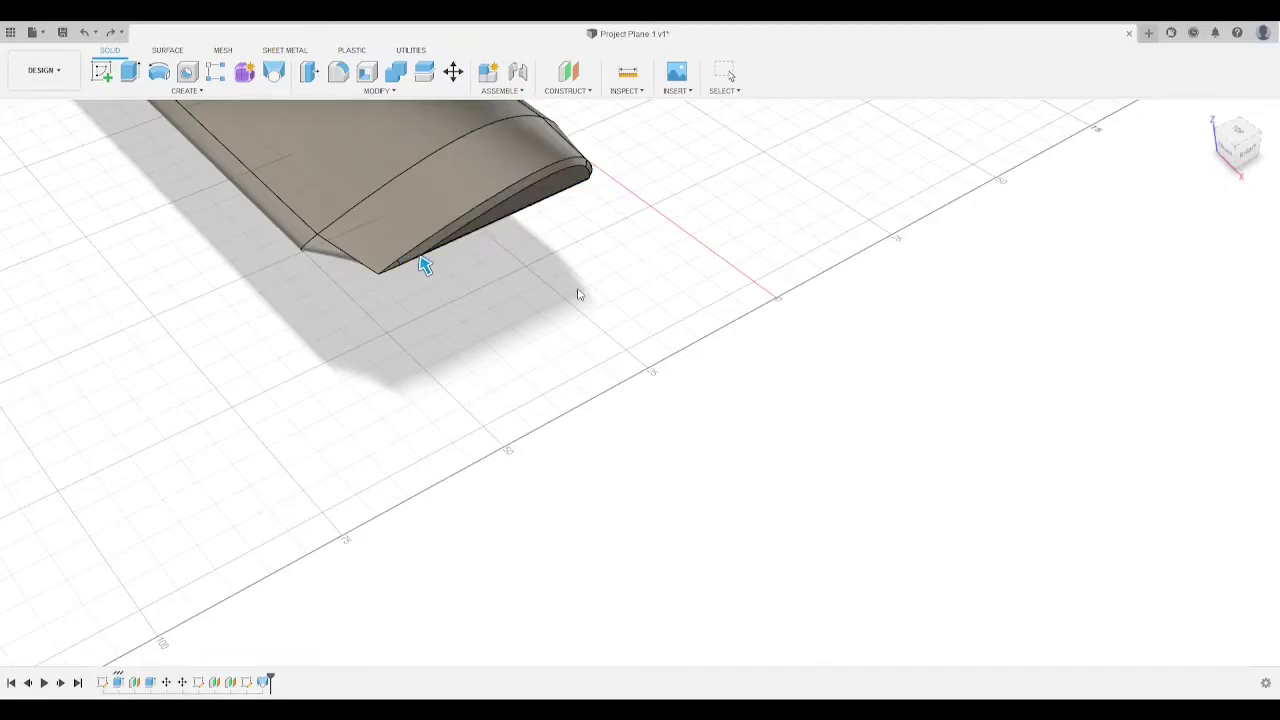
key(BackSpace)
middle_drag(637, 226, 862, 332)
scroll(890, 366, up, 5)
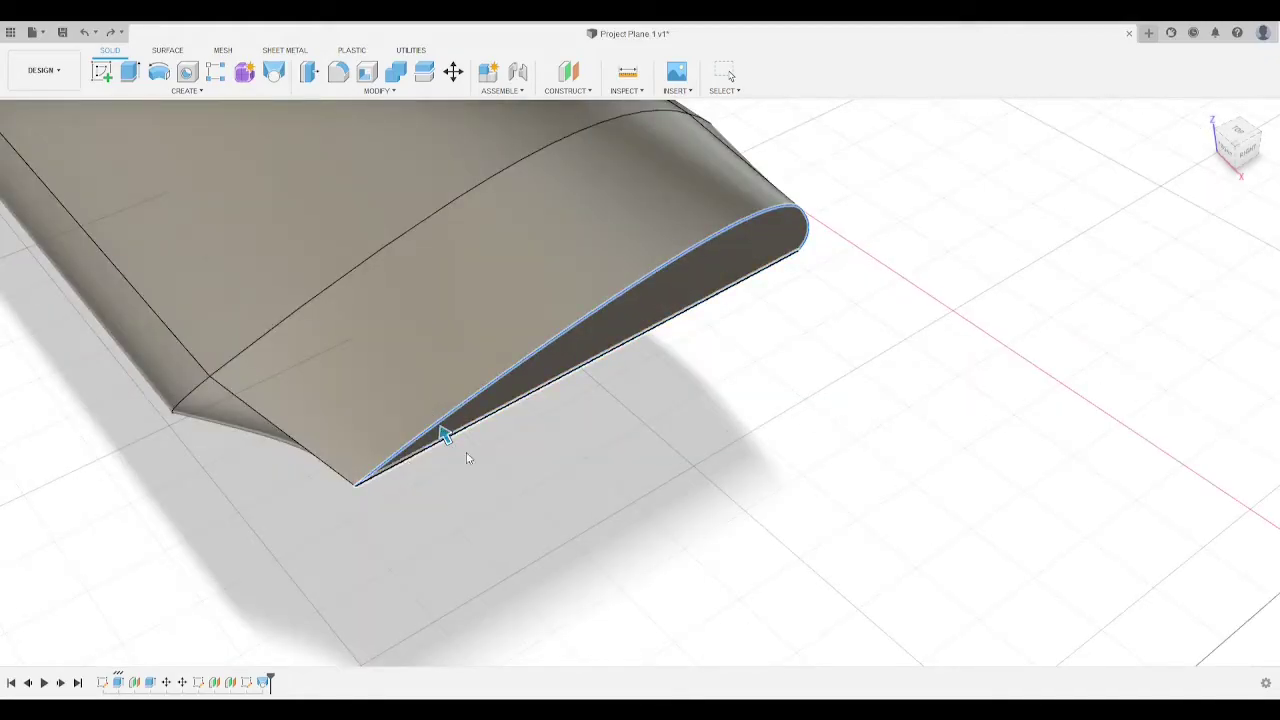
text(1)
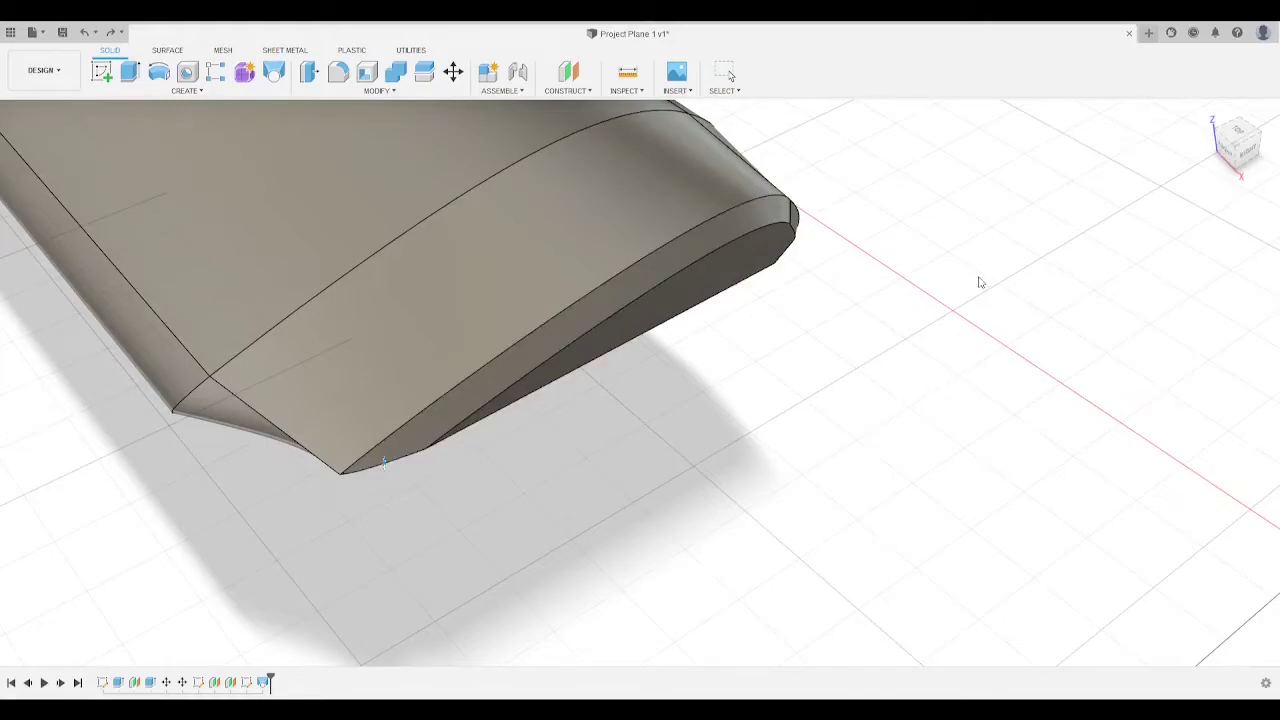
scroll(774, 284, down, 5)
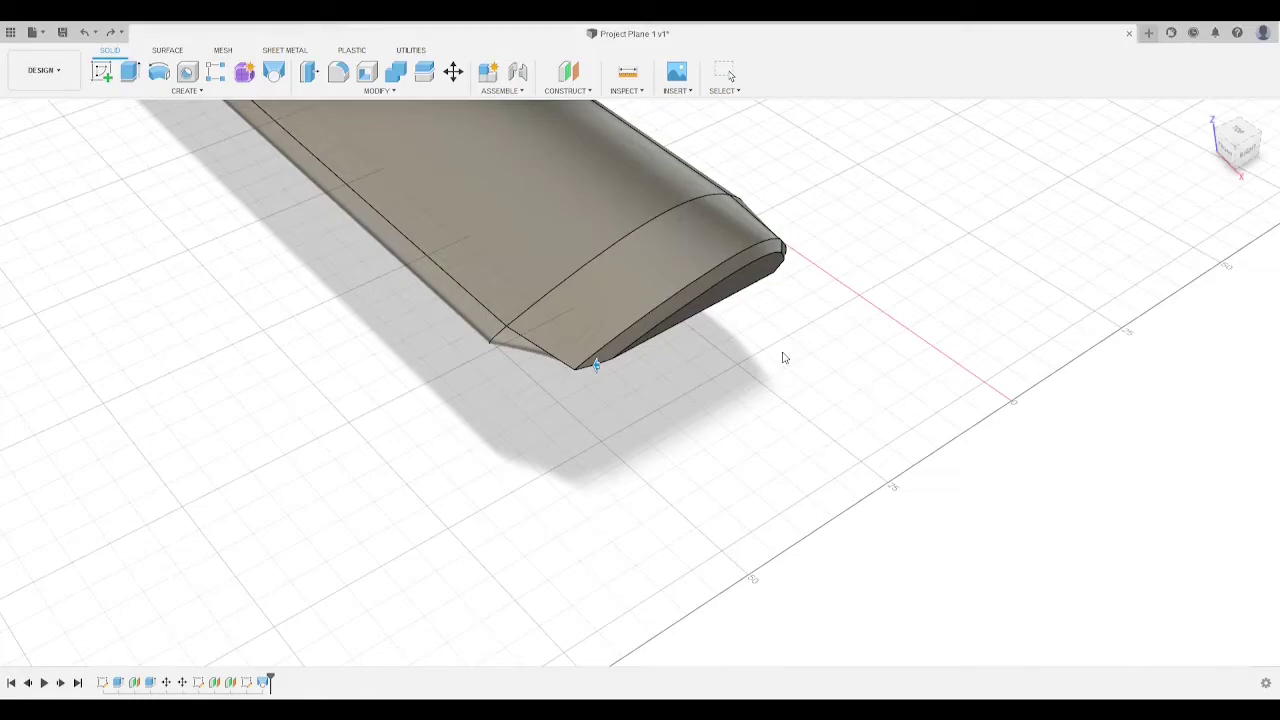
key(Escape)
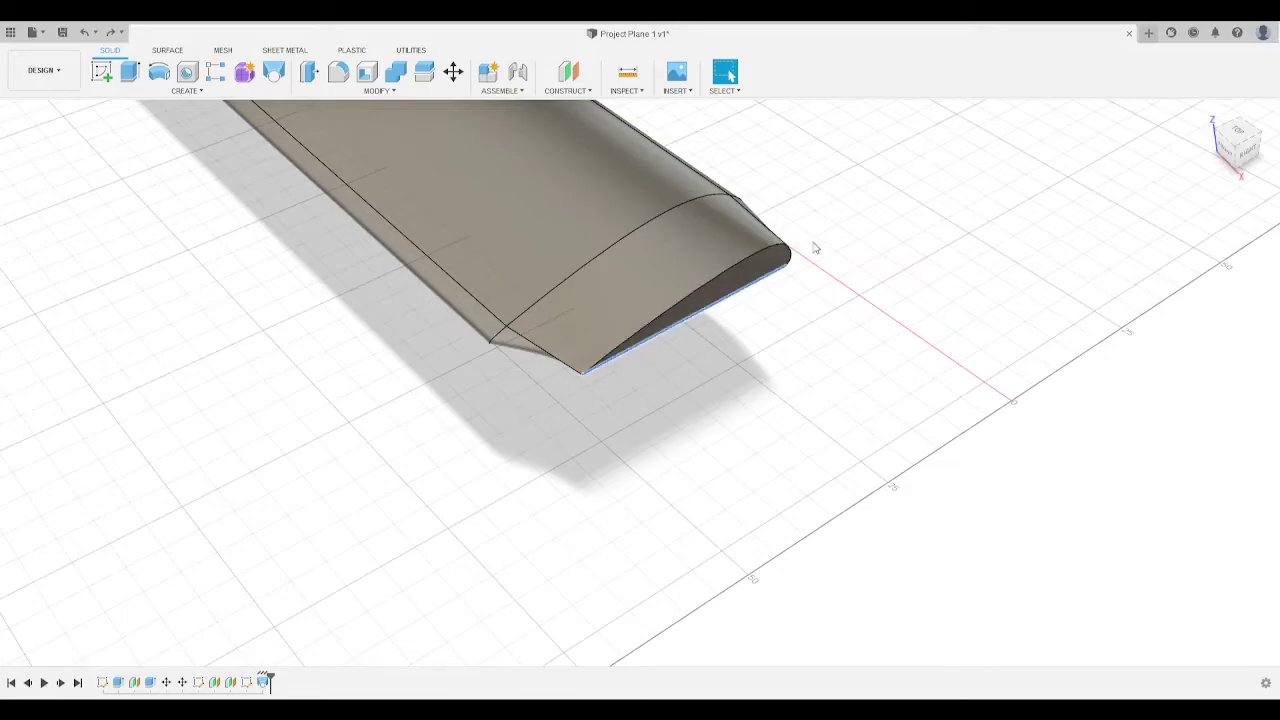
Step: Fillet the edges around the wing tip's end face and its trailing corner
click(727, 272)
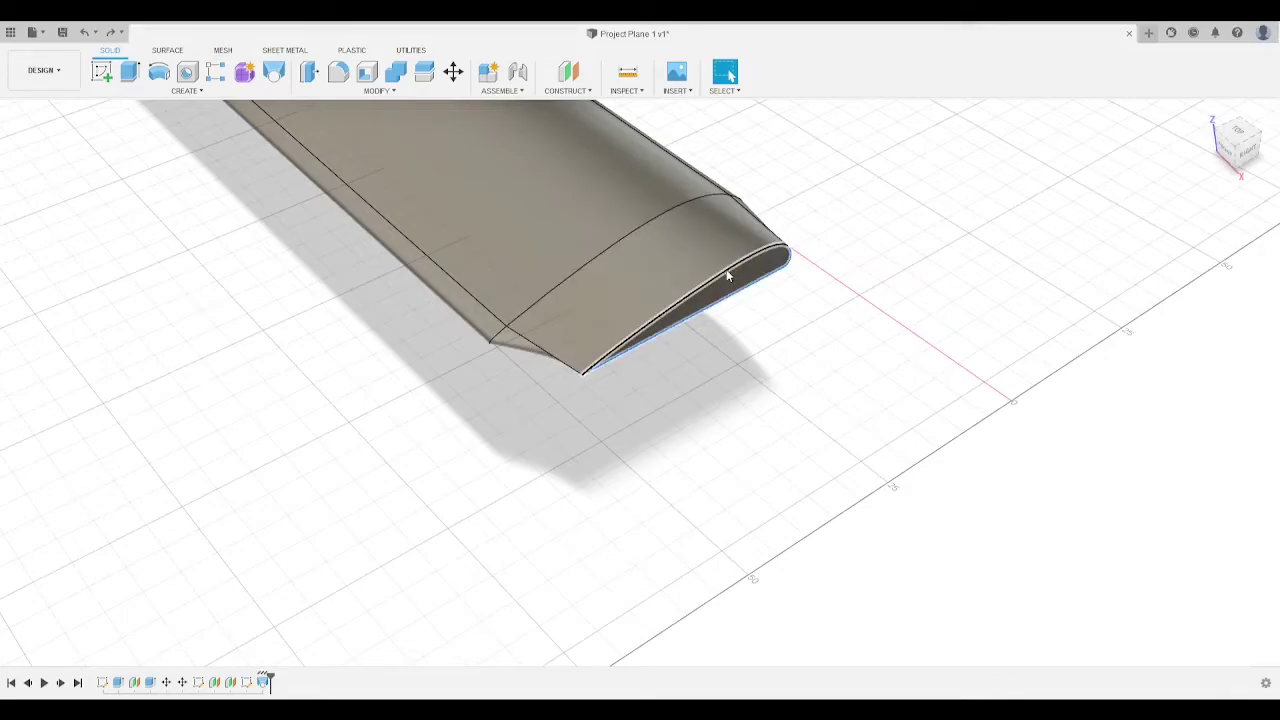
key(f)
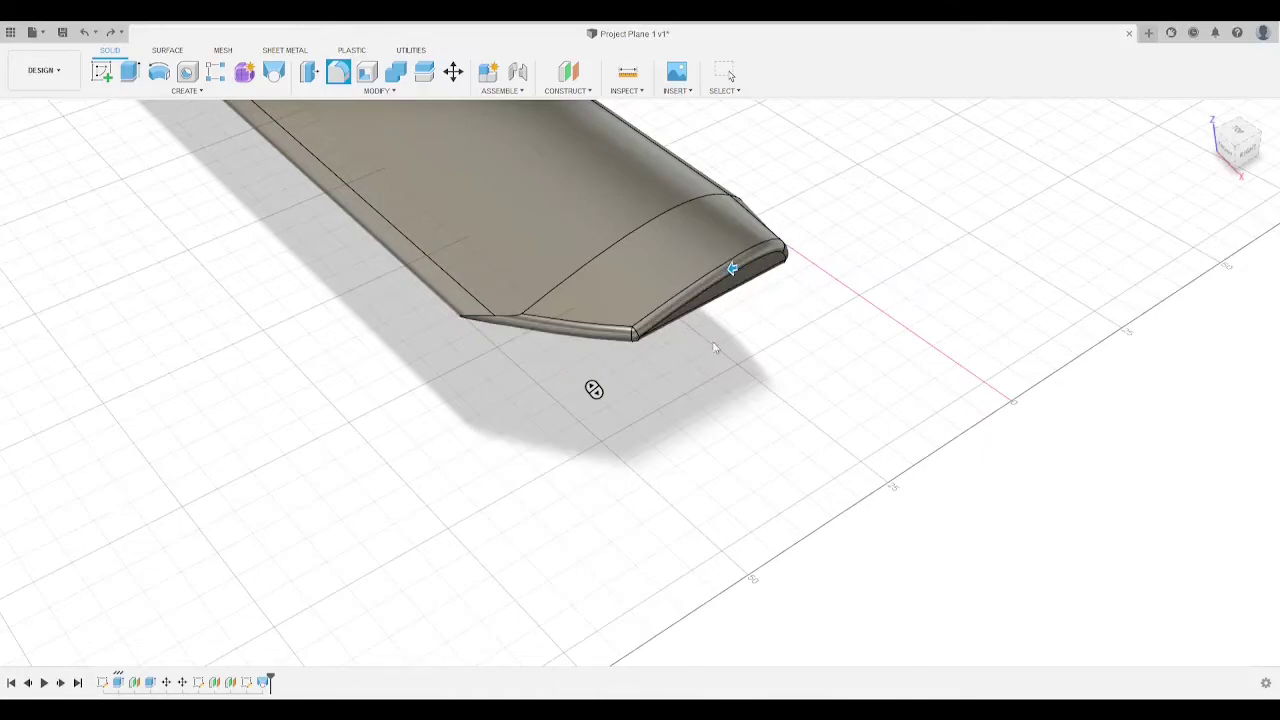
key(Return)
scroll(1194, 229, down, 5)
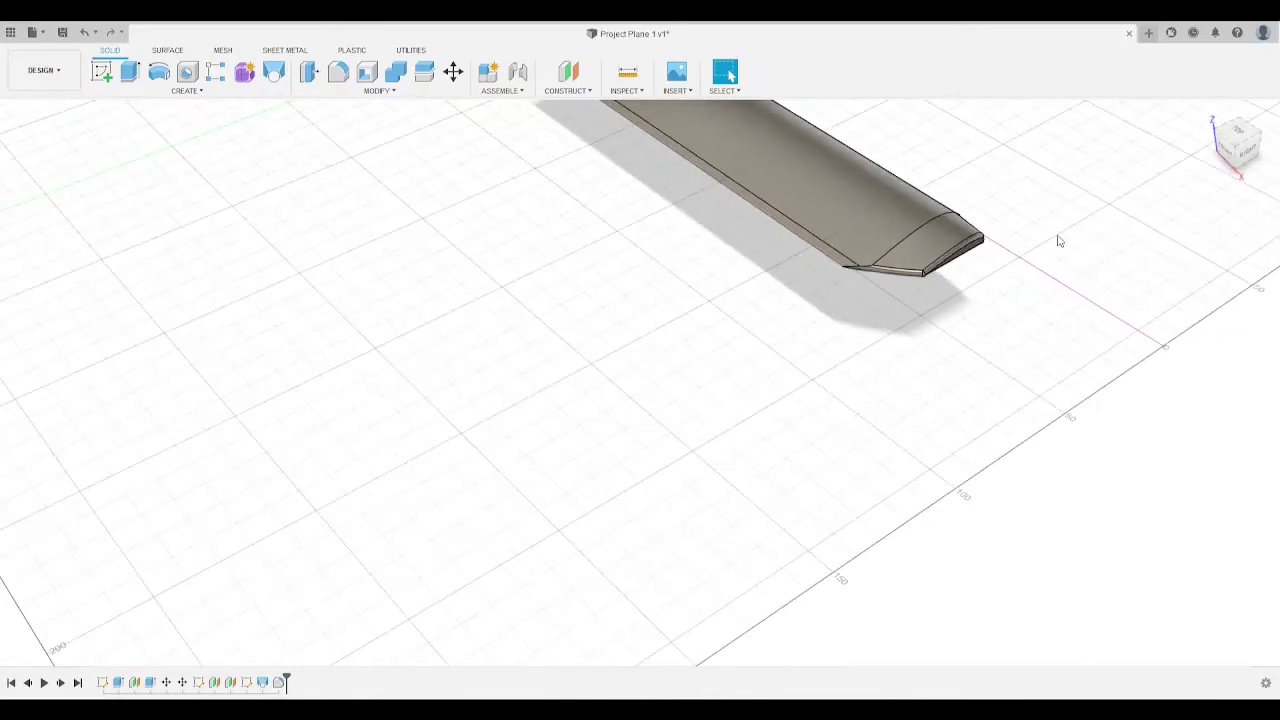
Step: Start a sketch on the offset plane beyond the other wing half and paste the inner airfoil outline into it
middle_drag(1026, 156, 1109, 480)
drag(1238, 144, 1270, 150)
shift+middle_drag(640, 383, 439, 345)
click(335, 358)
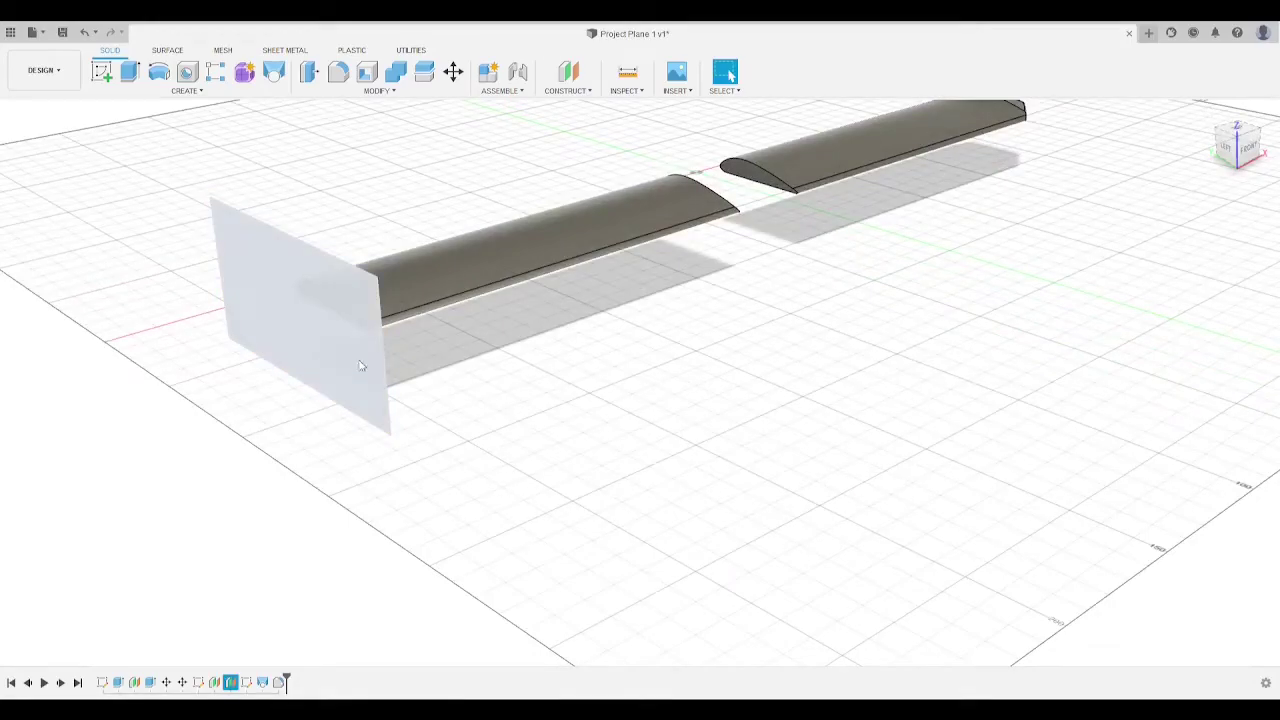
click(101, 72)
scroll(560, 350, up, 4)
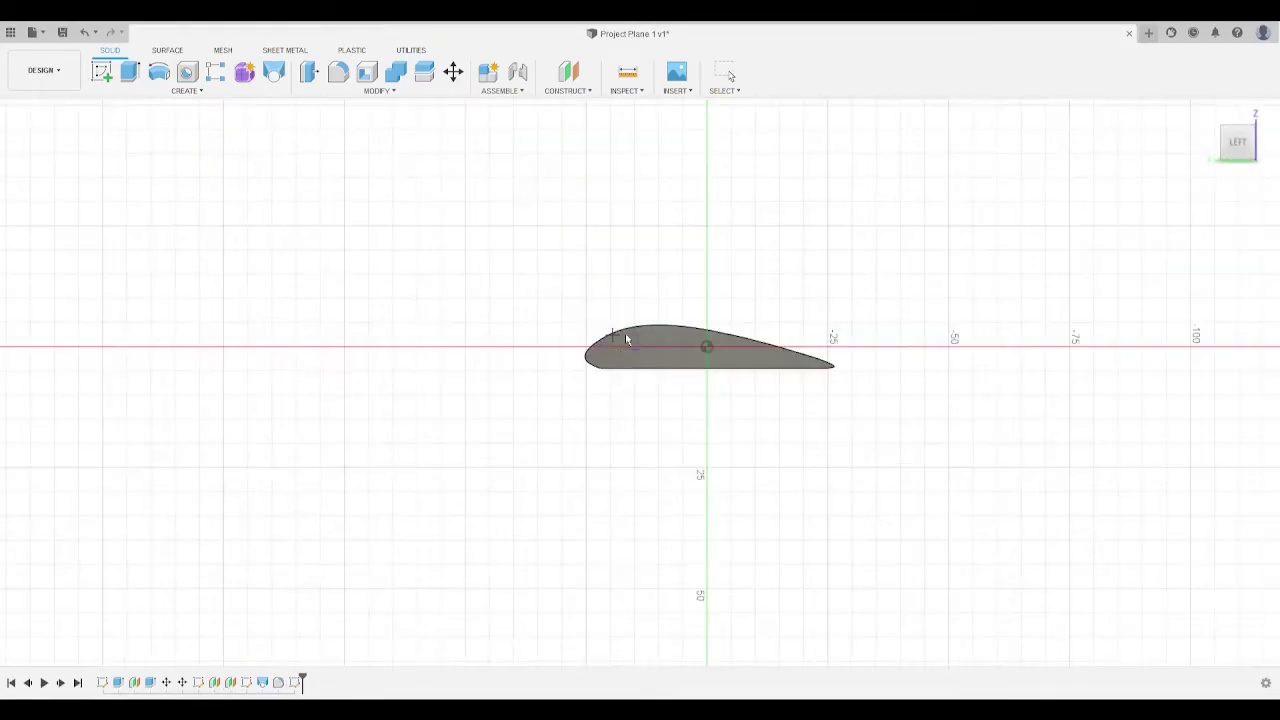
scroll(625, 335, up, 4)
key(ctrl+v)
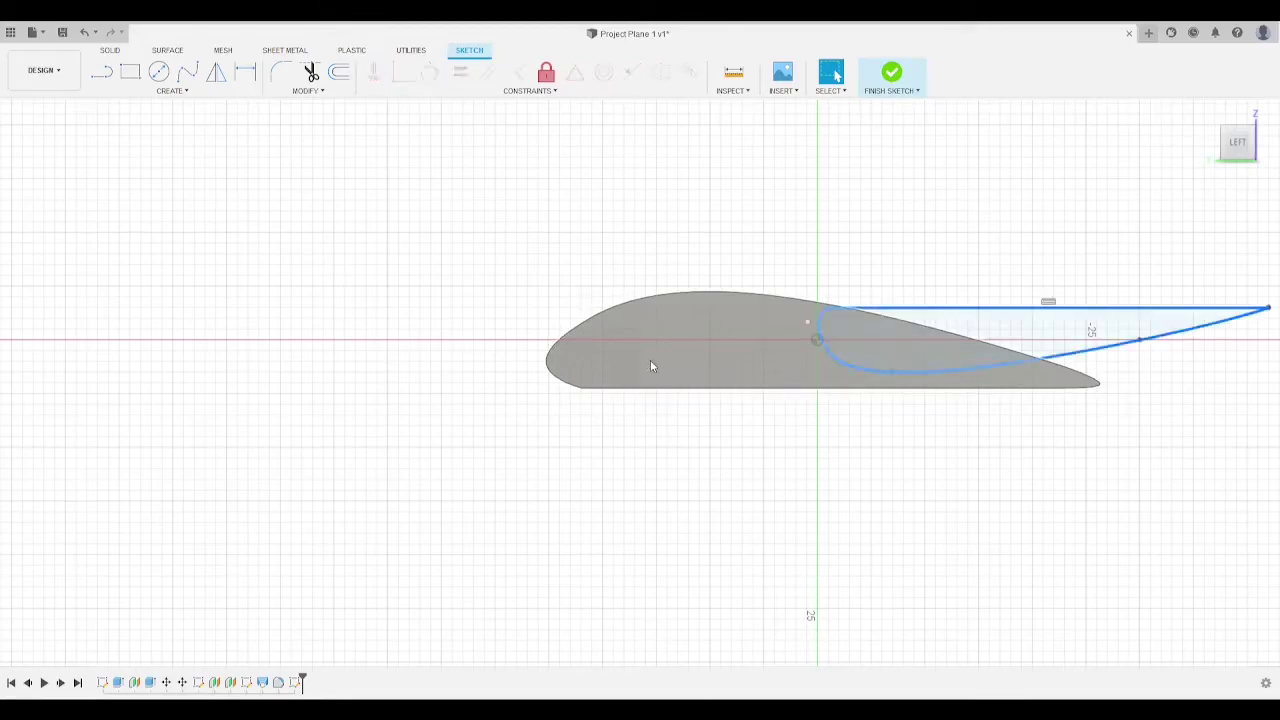
Step: Try rotating the pasted outline so that its flat side faces down and its nose matches the wing half's end face
middle_drag(938, 244, 845, 290)
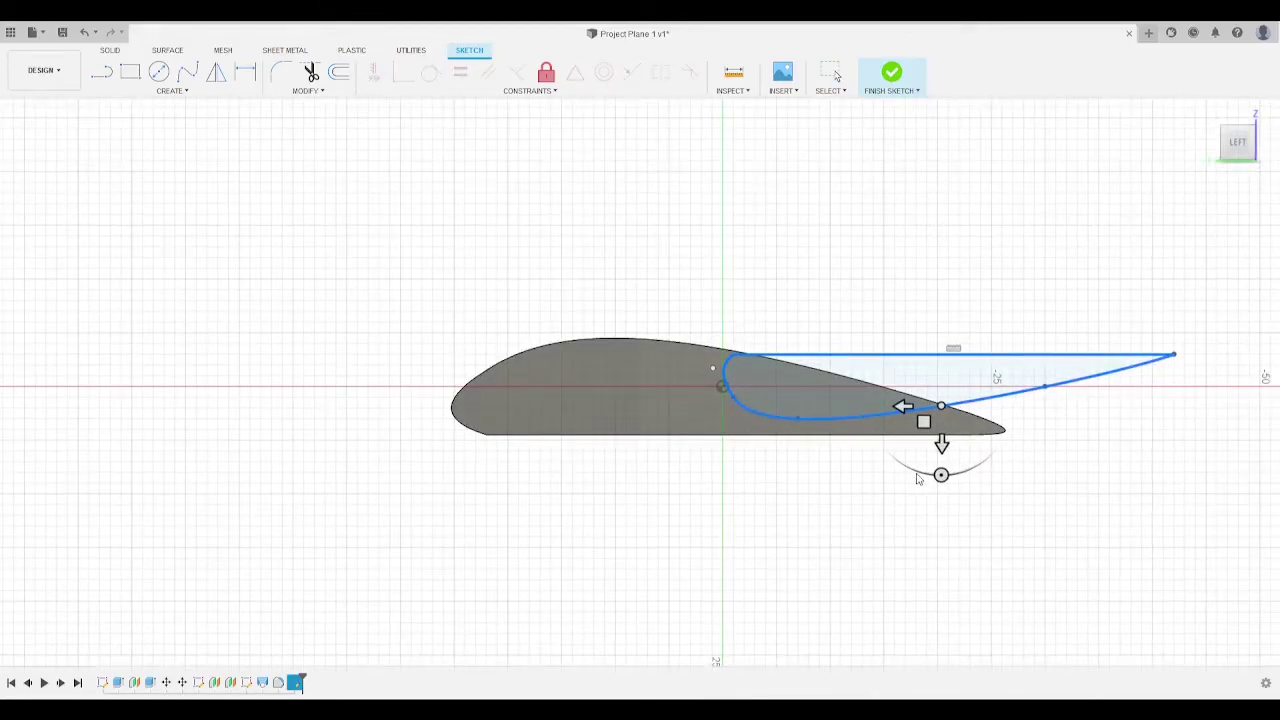
mouse_move(940, 475)
mouse_down()
mouse_move(874, 389)
mouse_move(917, 340)
mouse_move(857, 403)
mouse_move(886, 446)
mouse_move(994, 449)
mouse_move(935, 476)
mouse_move(946, 473)
mouse_move(877, 426)
mouse_move(886, 366)
mouse_move(899, 462)
mouse_move(849, 506)
mouse_move(862, 326)
mouse_move(1012, 412)
mouse_move(935, 483)
mouse_up()
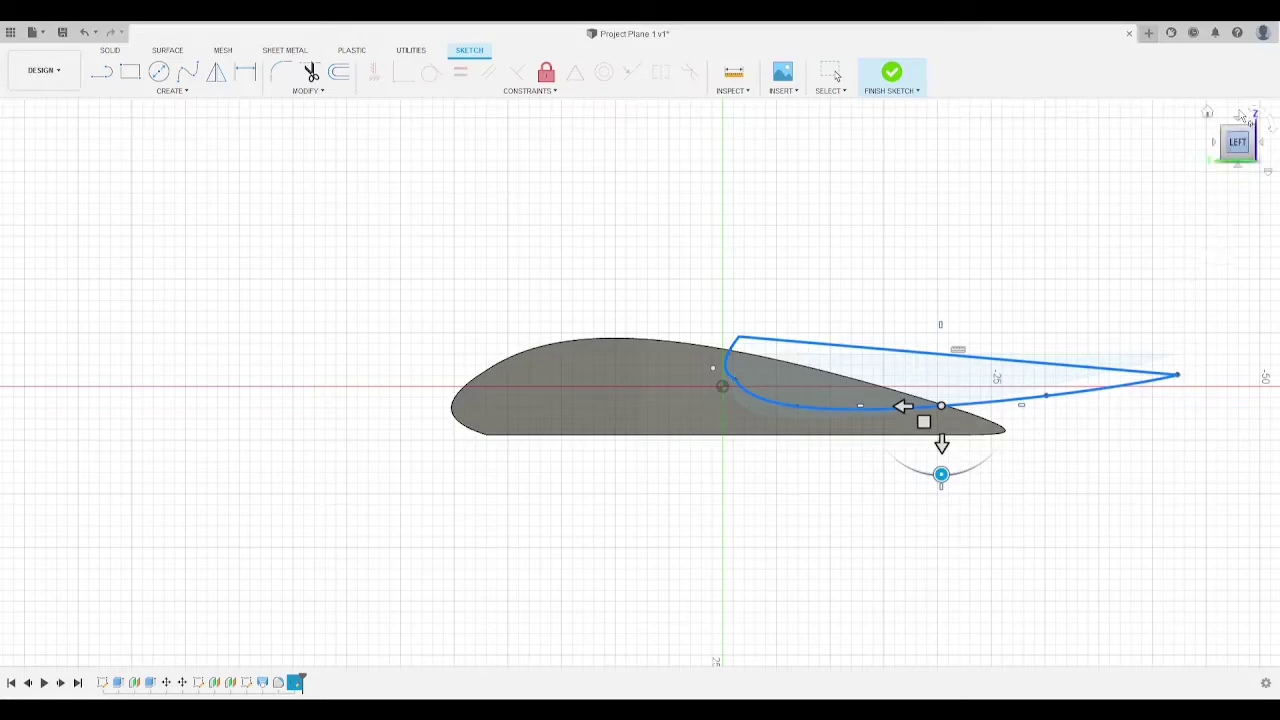
click(1222, 142)
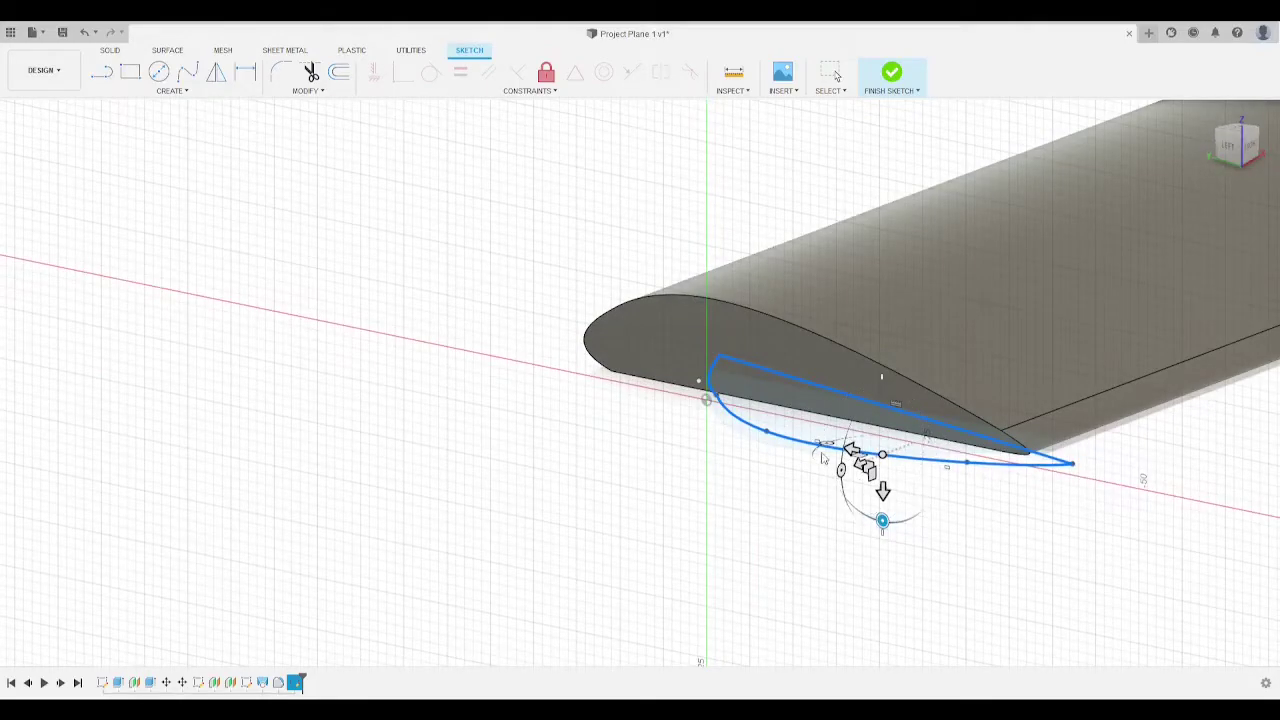
mouse_move(840, 470)
mouse_down()
mouse_move(765, 486)
mouse_move(891, 526)
mouse_move(960, 526)
mouse_move(1037, 487)
mouse_up()
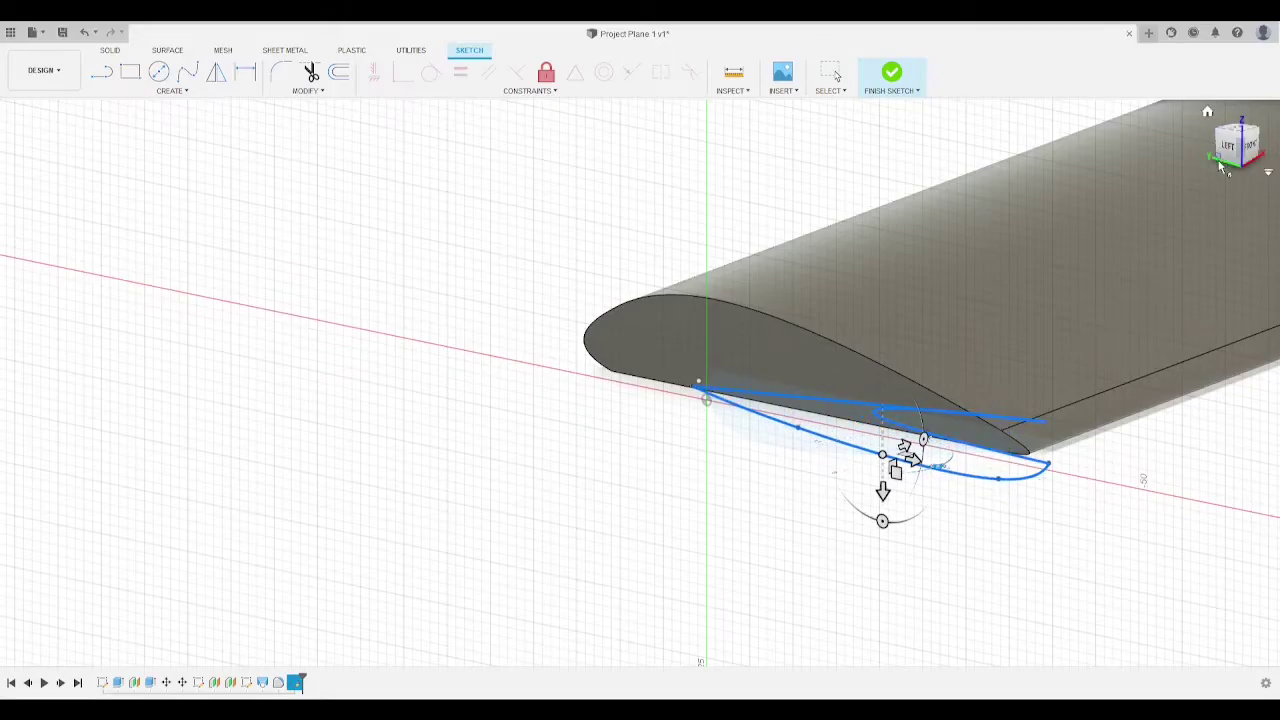
mouse_move(1244, 150)
mouse_down()
mouse_move(1220, 125)
mouse_move(1245, 132)
mouse_move(1238, 144)
mouse_up()
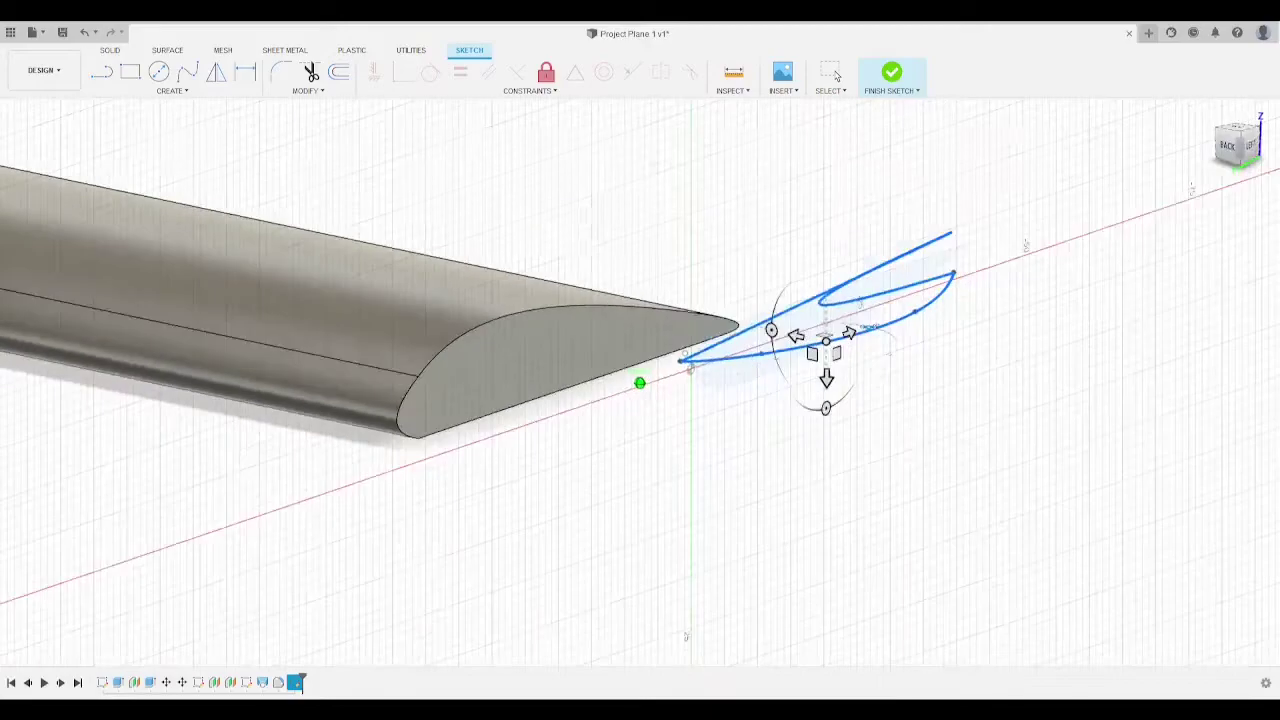
click(1252, 148)
mouse_move(940, 475)
mouse_down()
mouse_move(1031, 334)
mouse_move(946, 306)
mouse_move(955, 322)
mouse_up()
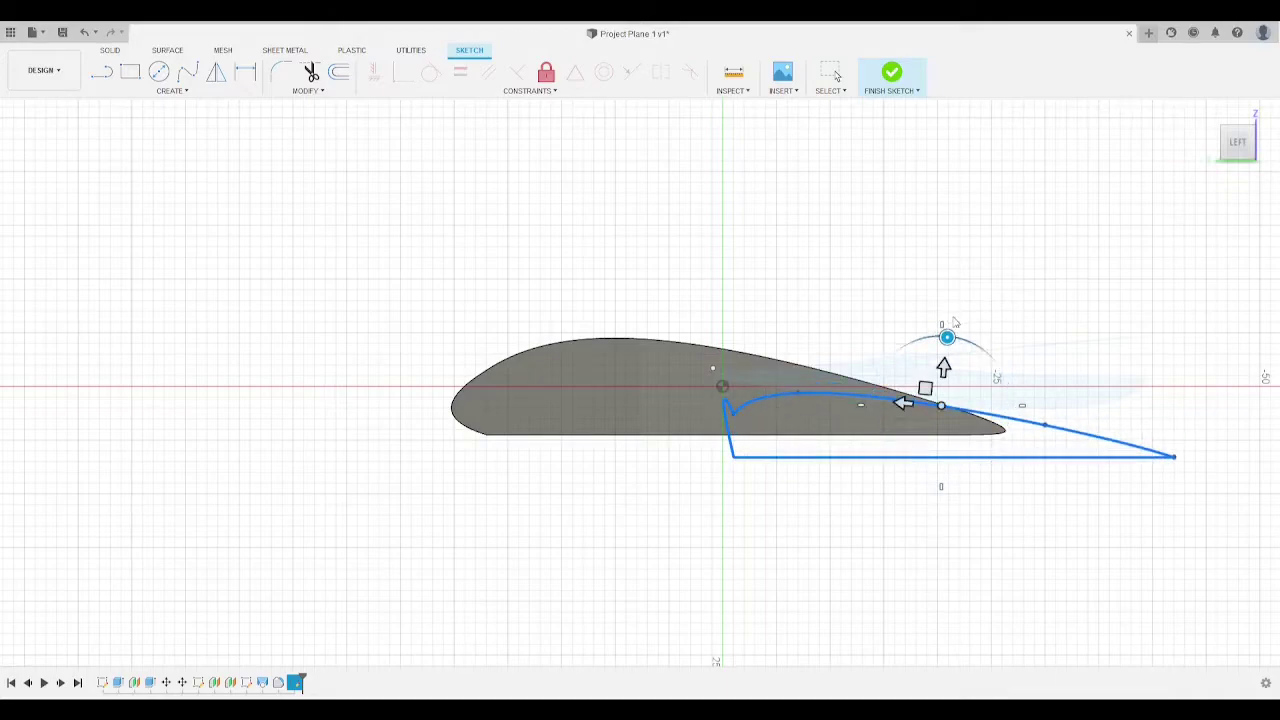
Step: Try moving the pasted outline about 21 mm towards the nose and slightly up, inside the end face, with the wing half hidden
mouse_move(903, 403)
mouse_down()
mouse_move(786, 422)
mouse_move(678, 417)
mouse_up()
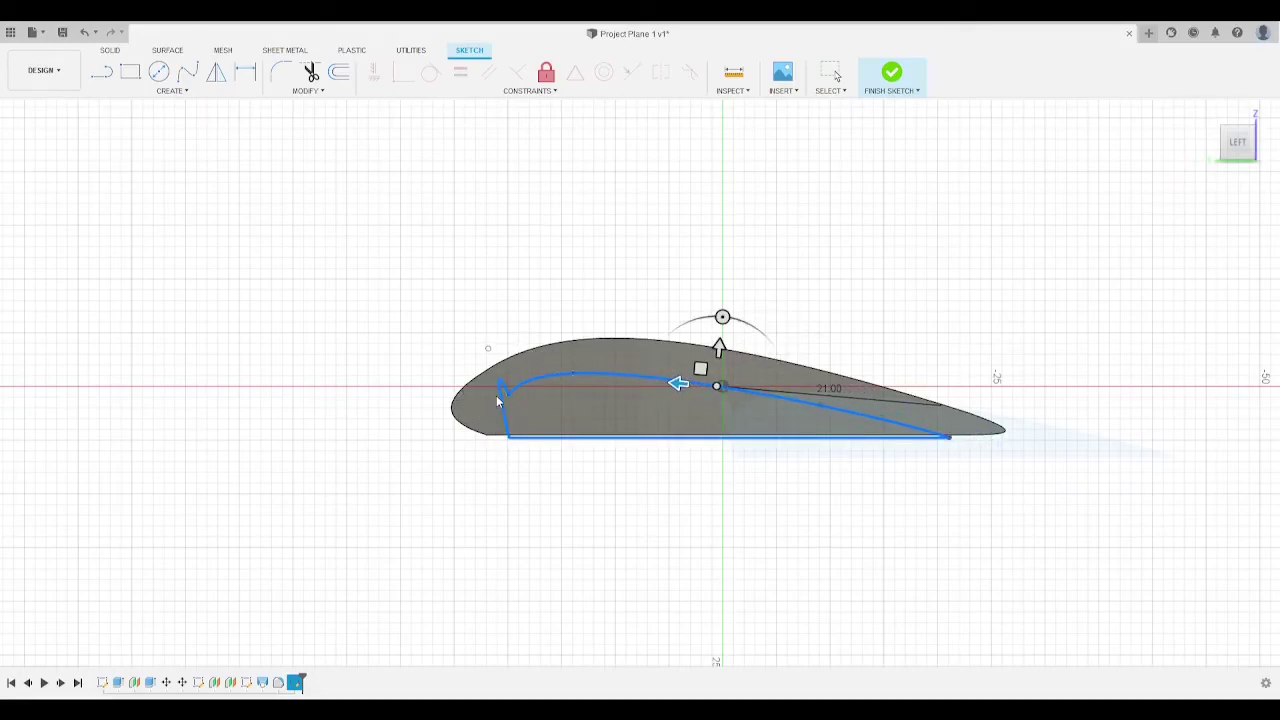
drag(719, 347, 719, 335)
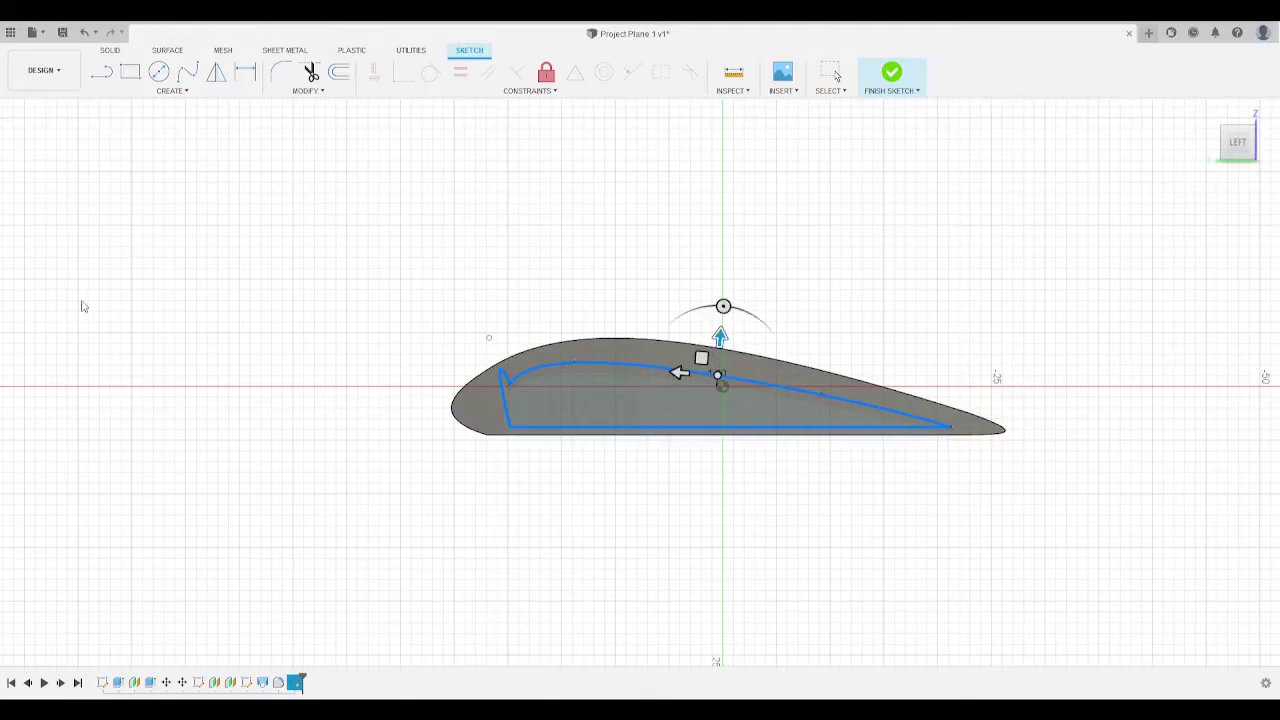
click(59, 219)
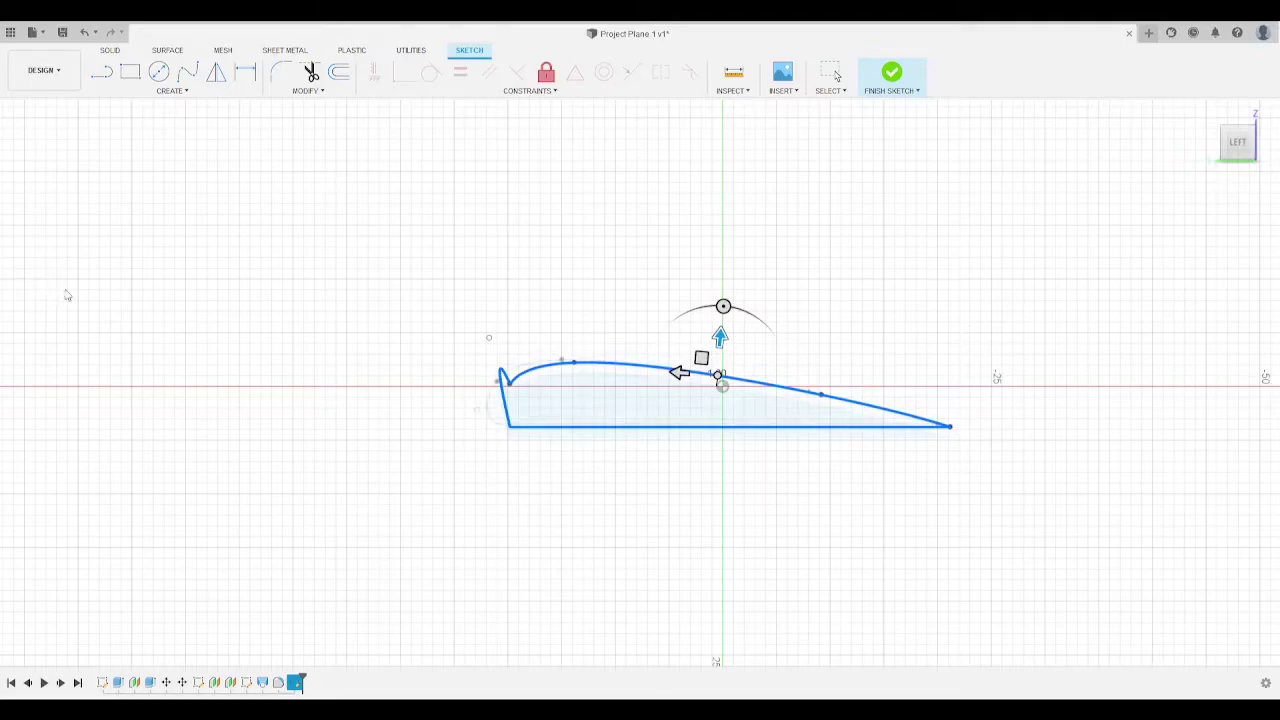
drag(1254, 144, 1242, 148)
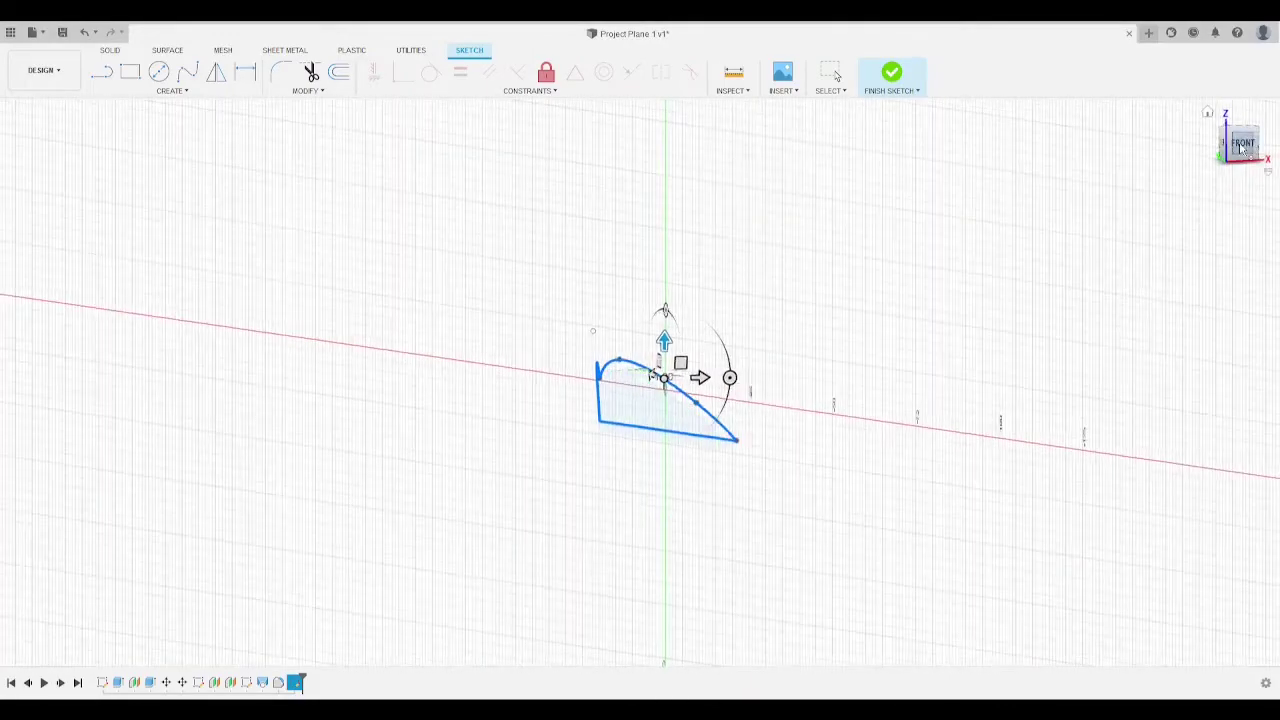
click(1224, 145)
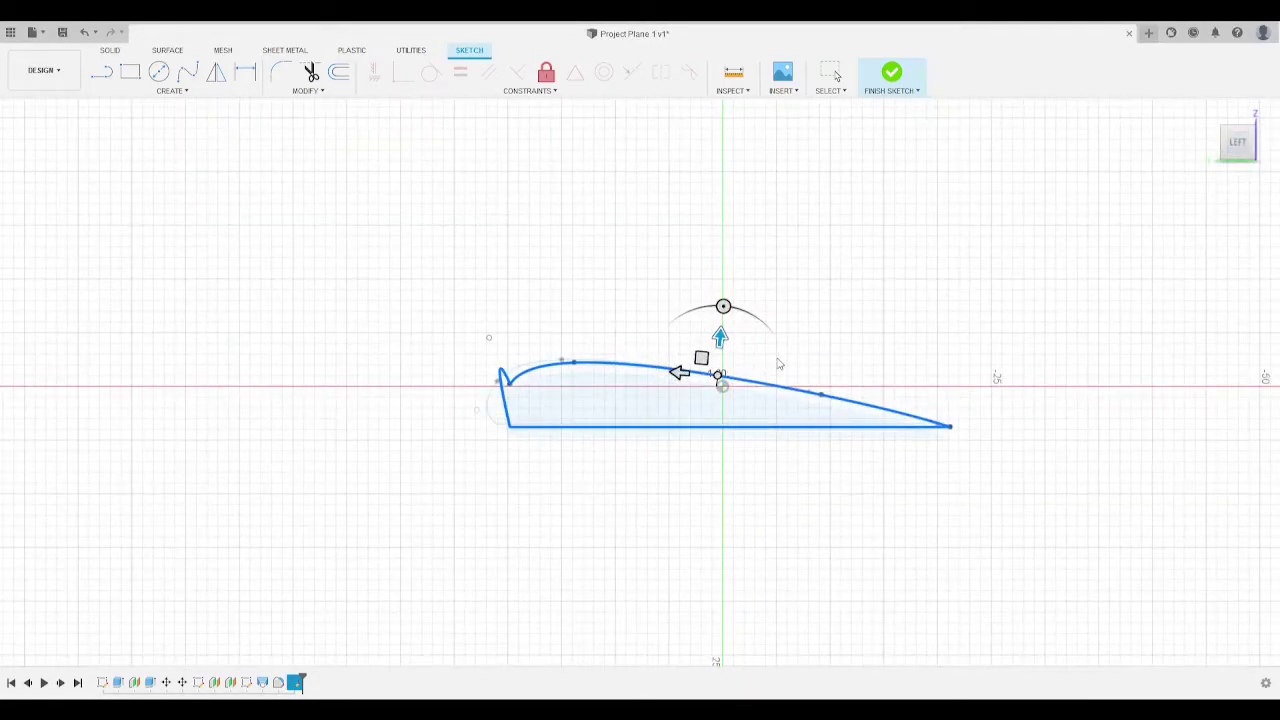
scroll(864, 374, up, 1)
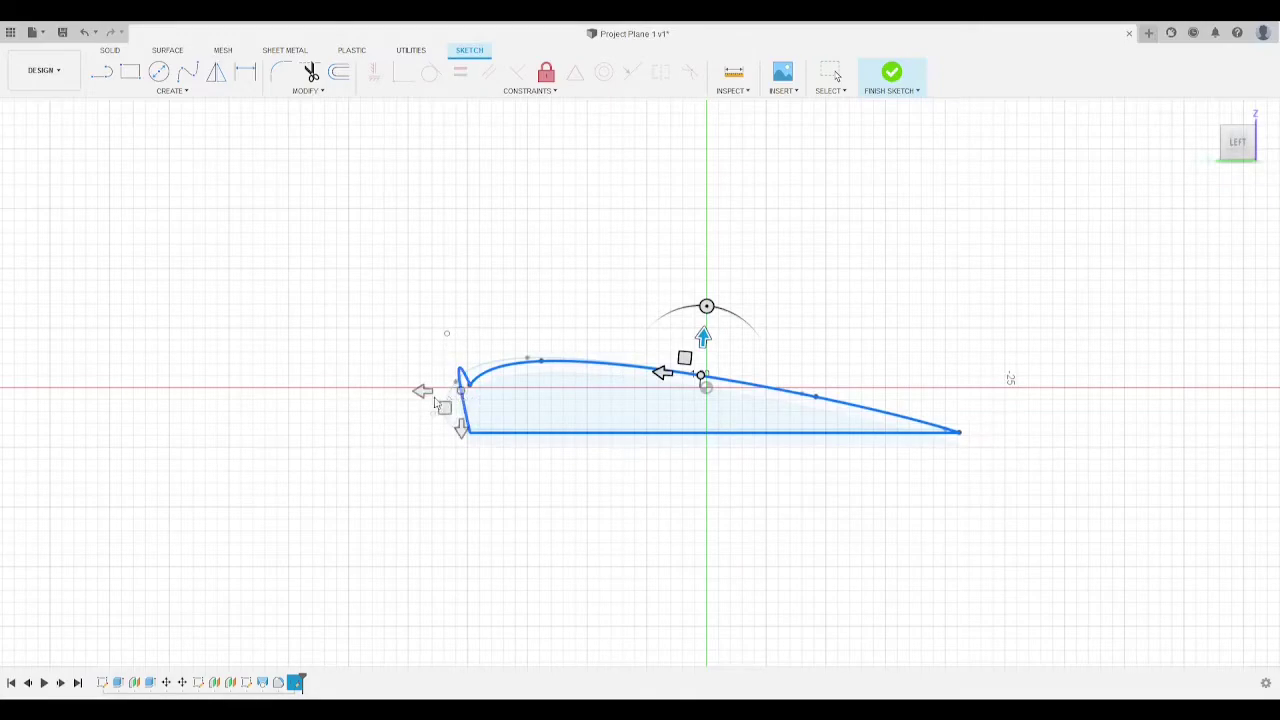
scroll(452, 395, up, 3)
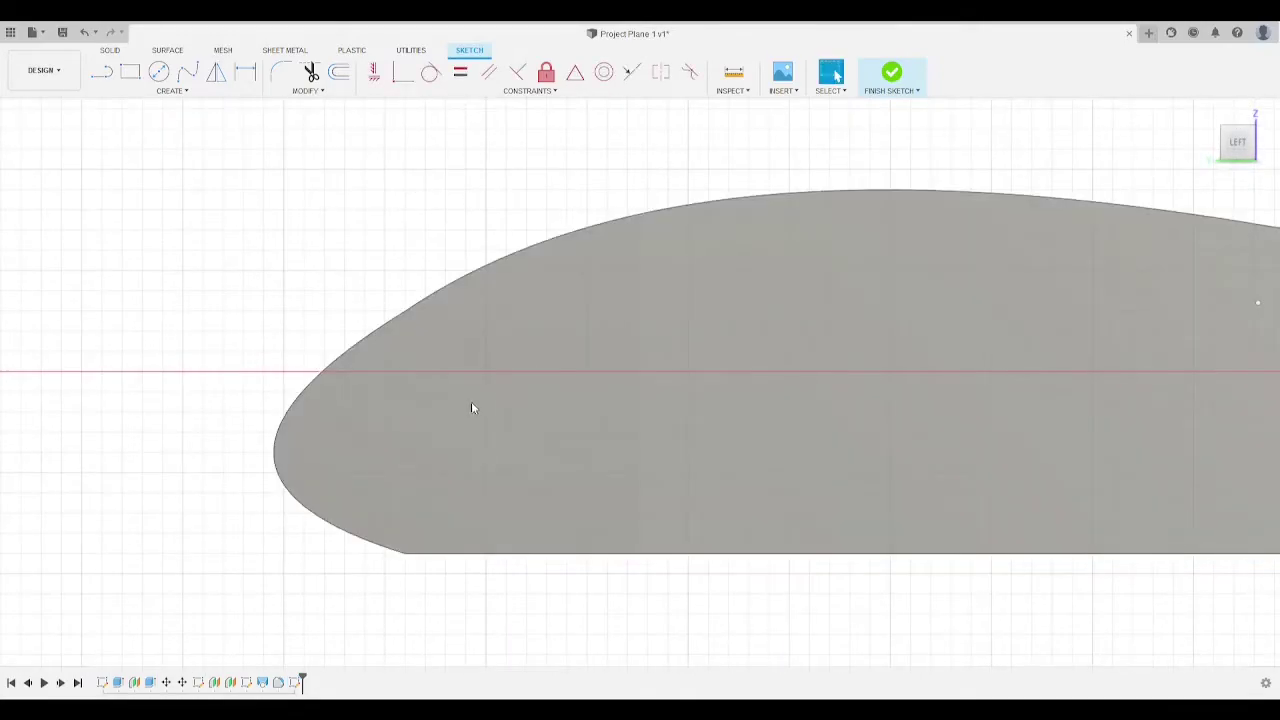
Step: Check the pasted outline against the wing half's end face, select its straight edge and discard the sketch
scroll(473, 408, down, 3)
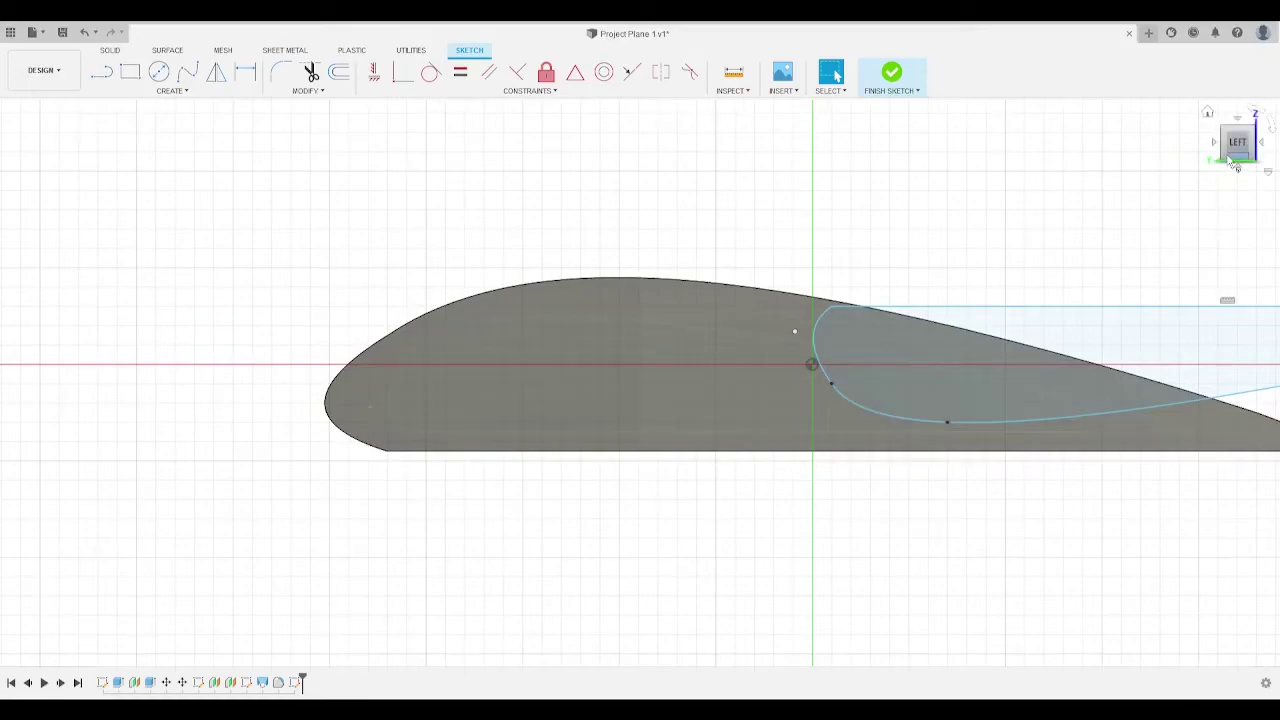
mouse_move(1236, 150)
mouse_down()
mouse_move(1150, 154)
mouse_move(1100, 180)
mouse_up()
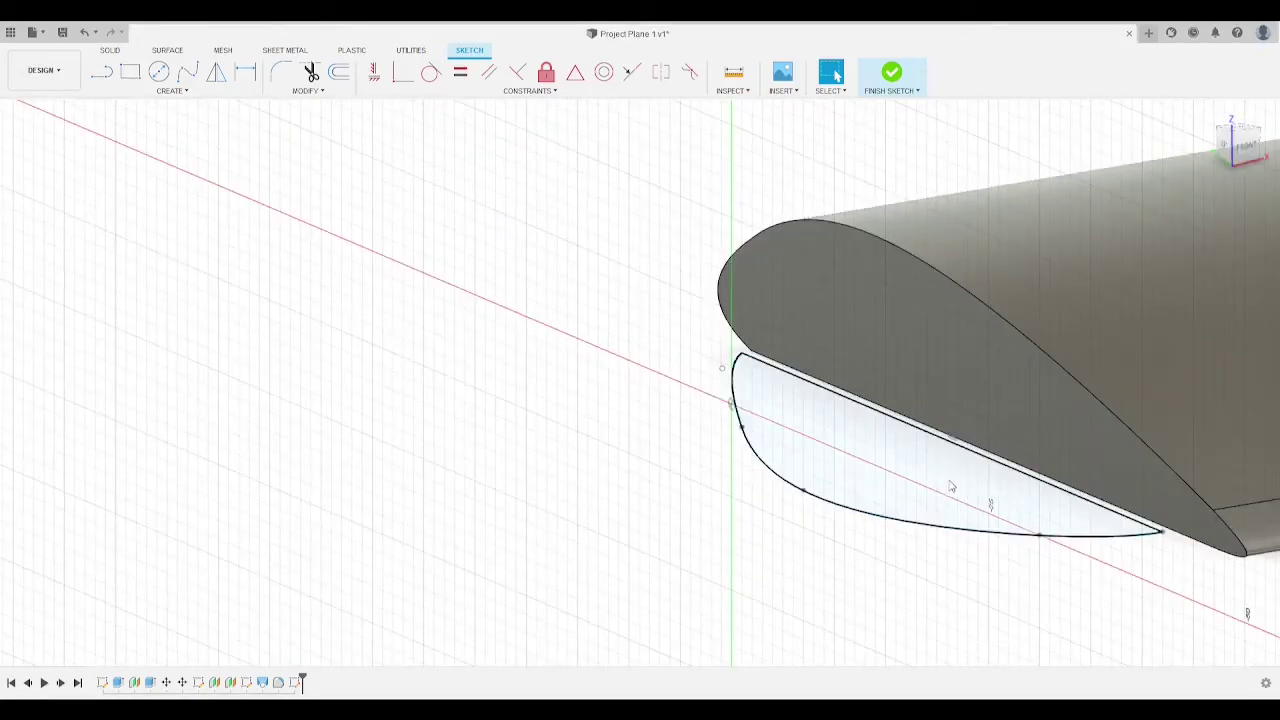
click(949, 447)
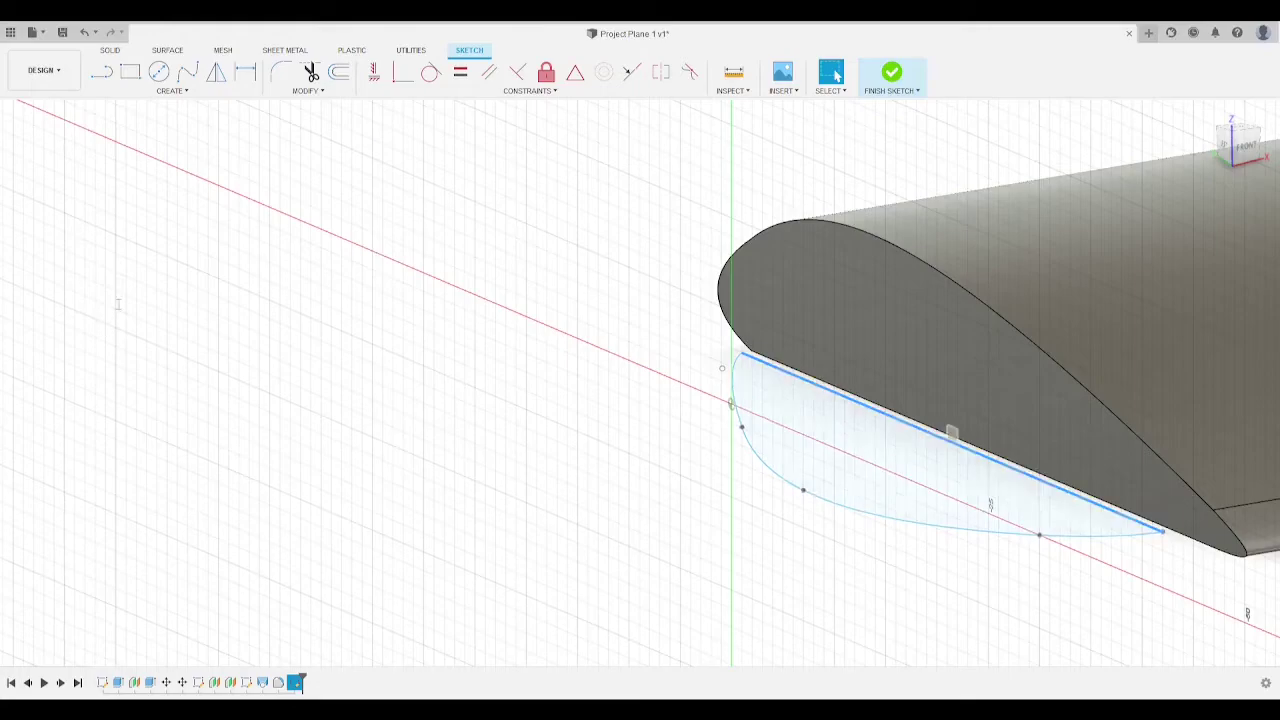
key(e)
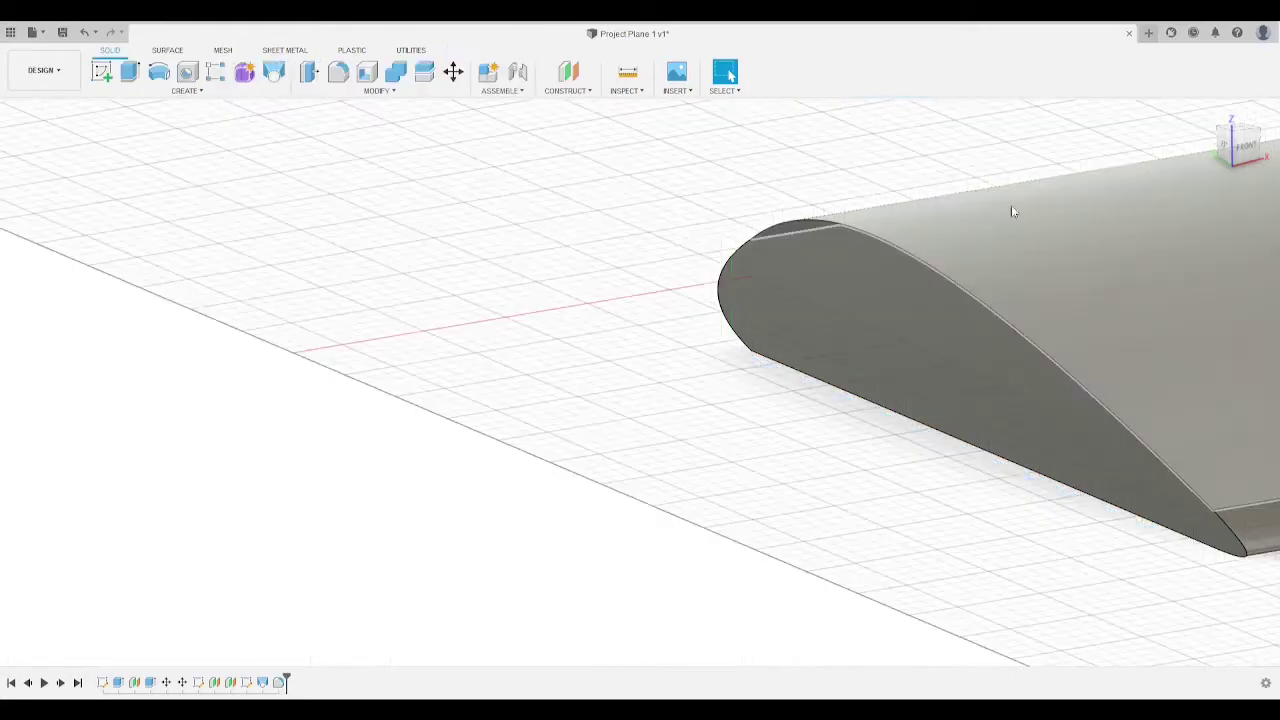
Step: Examine the rounded wing tip and the plain outer end face of the other wing half
drag(1240, 148, 1163, 175)
scroll(914, 249, down, 5)
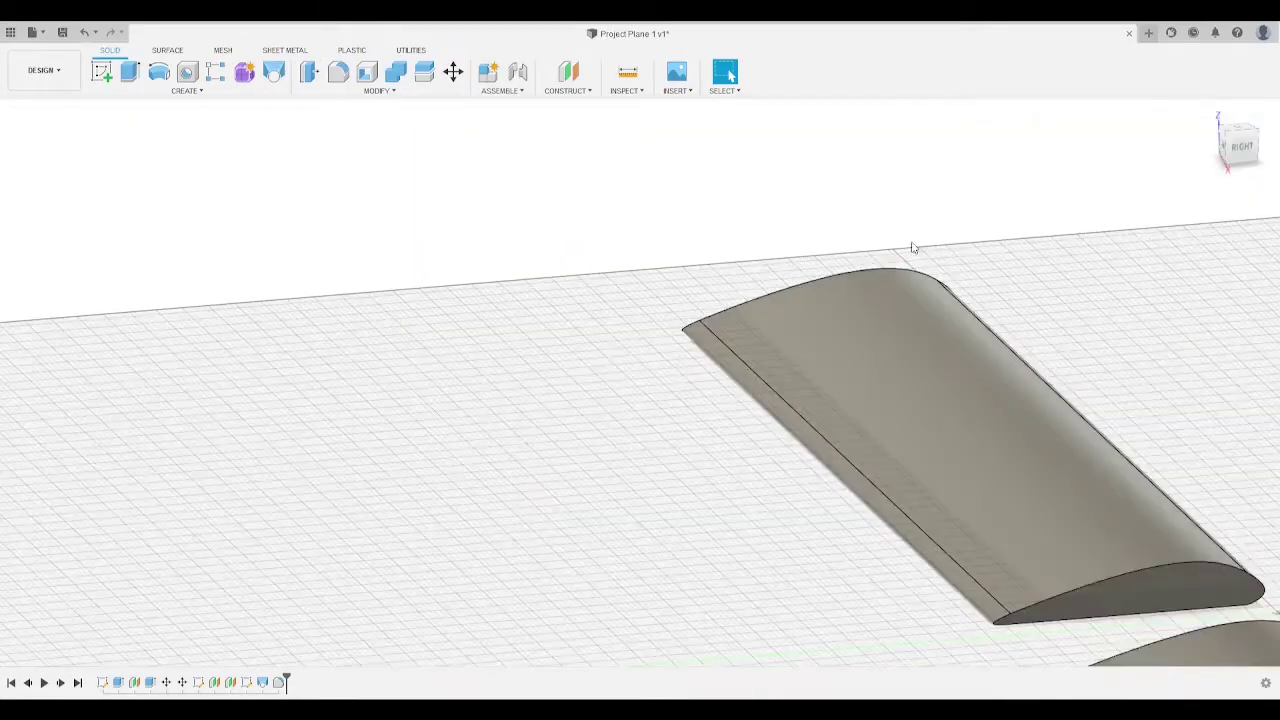
middle_drag(980, 277, 799, 190)
scroll(855, 214, down, 3)
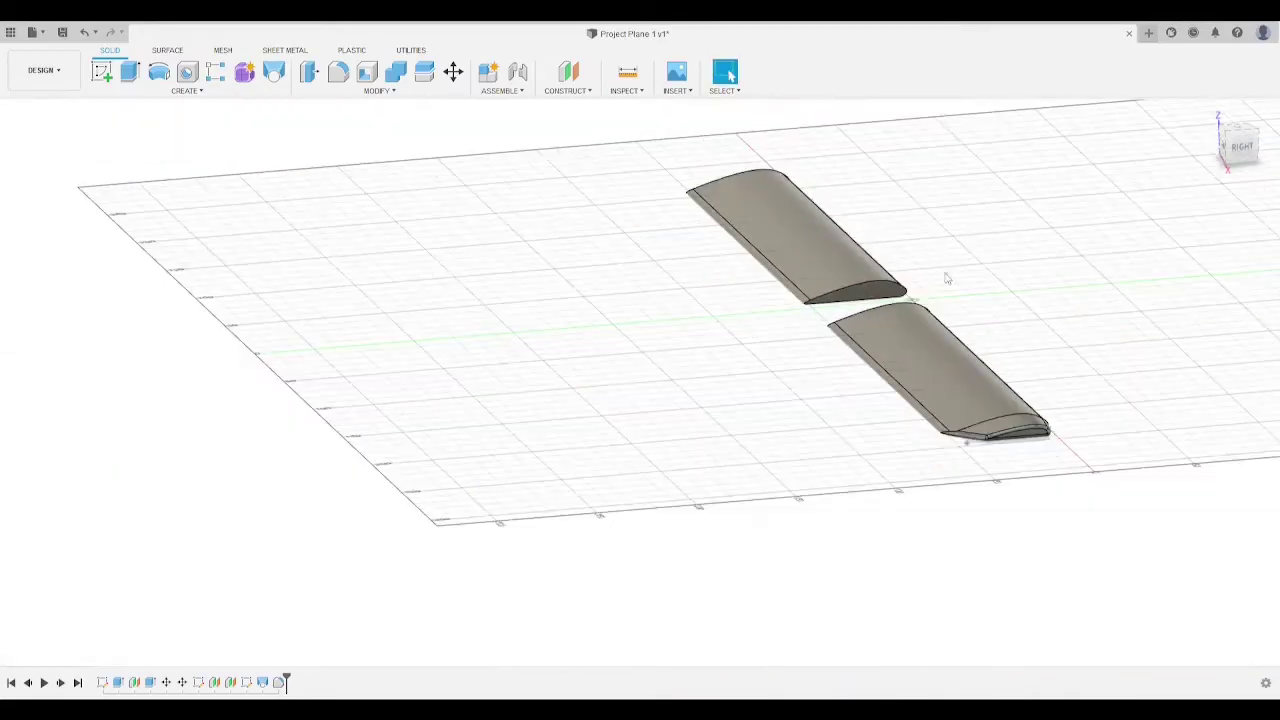
scroll(1032, 405, up, 8)
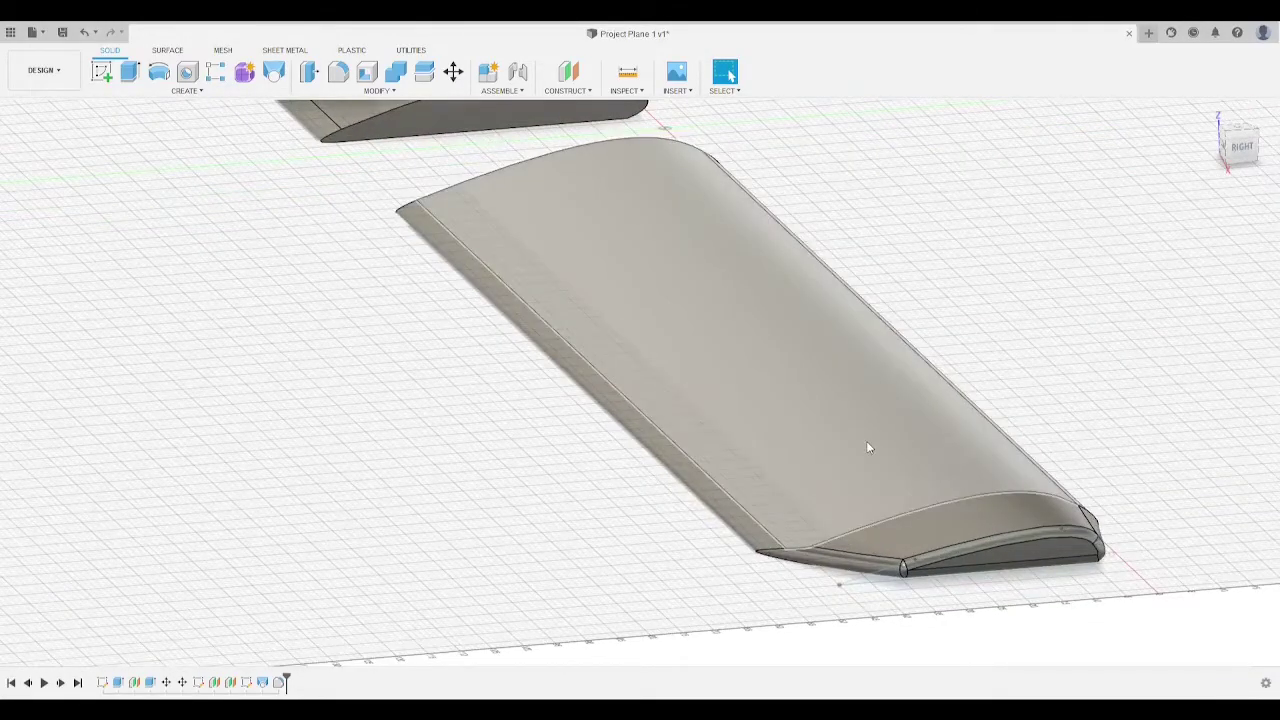
drag(1232, 149, 1272, 148)
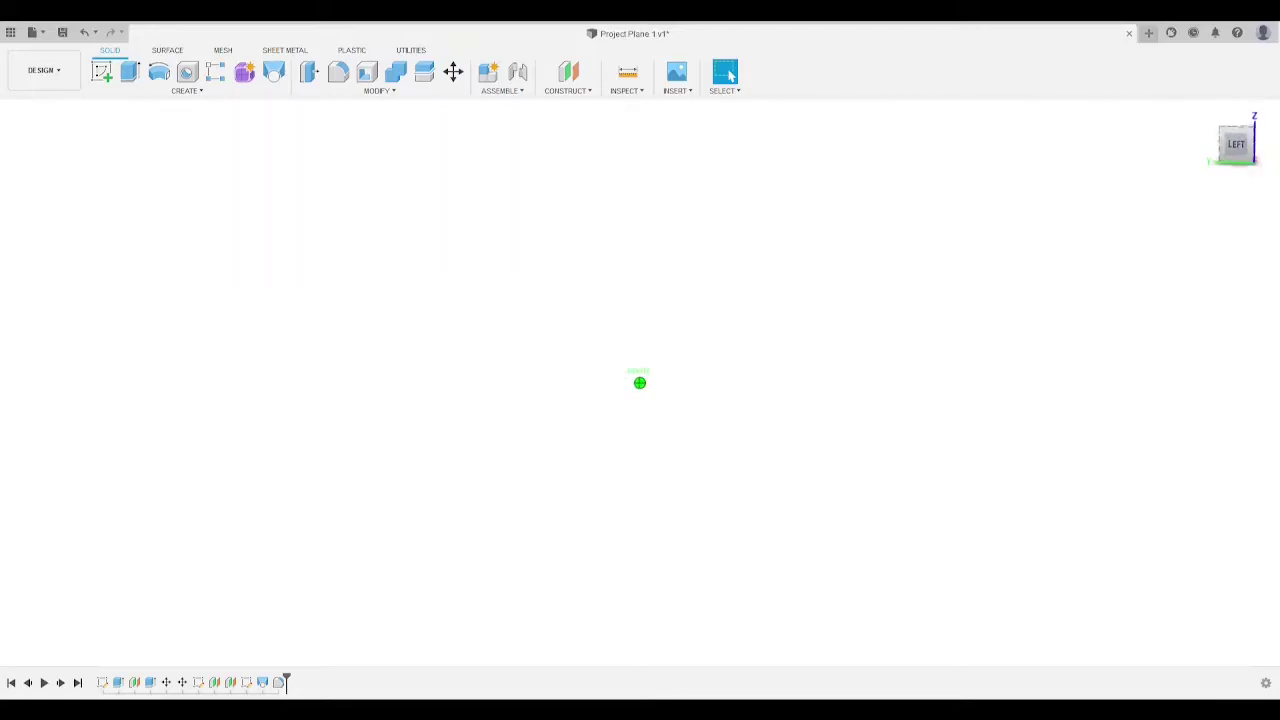
click(1237, 146)
middle_drag(812, 184, 888, 470)
middle_drag(935, 240, 826, 506)
middle_drag(972, 470, 811, 476)
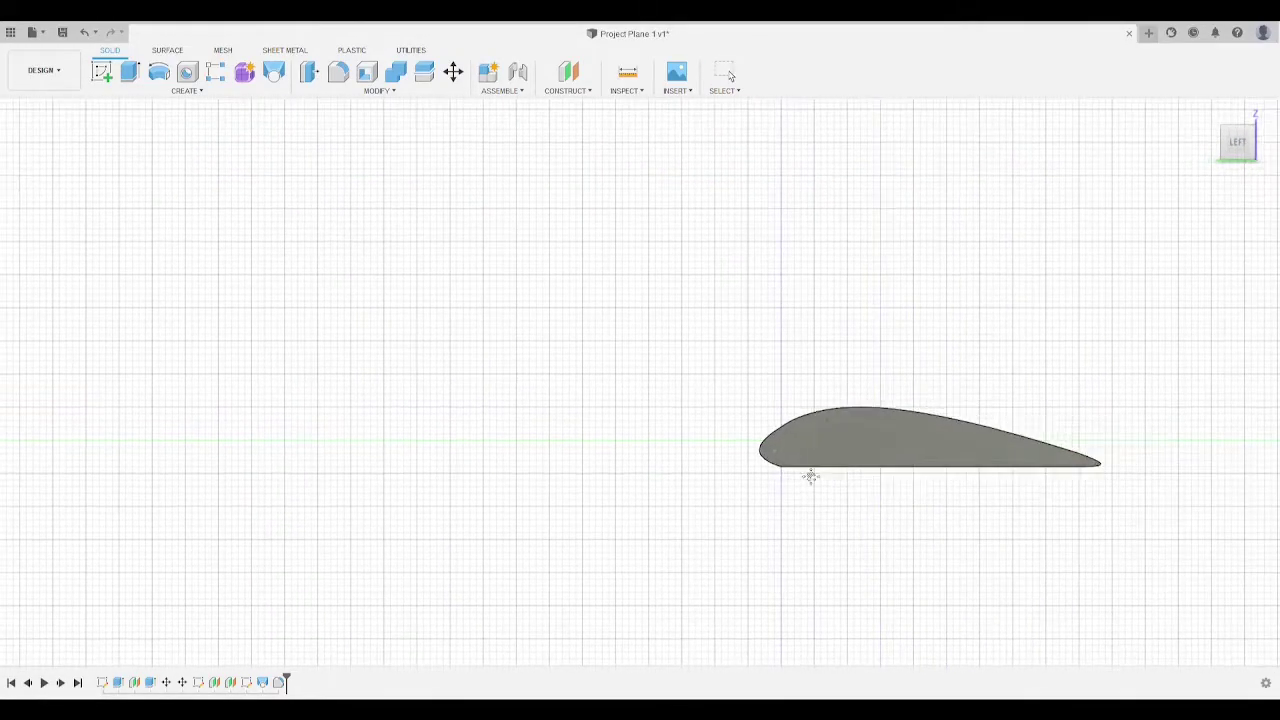
scroll(810, 475, down, 2)
scroll(966, 423, up, 5)
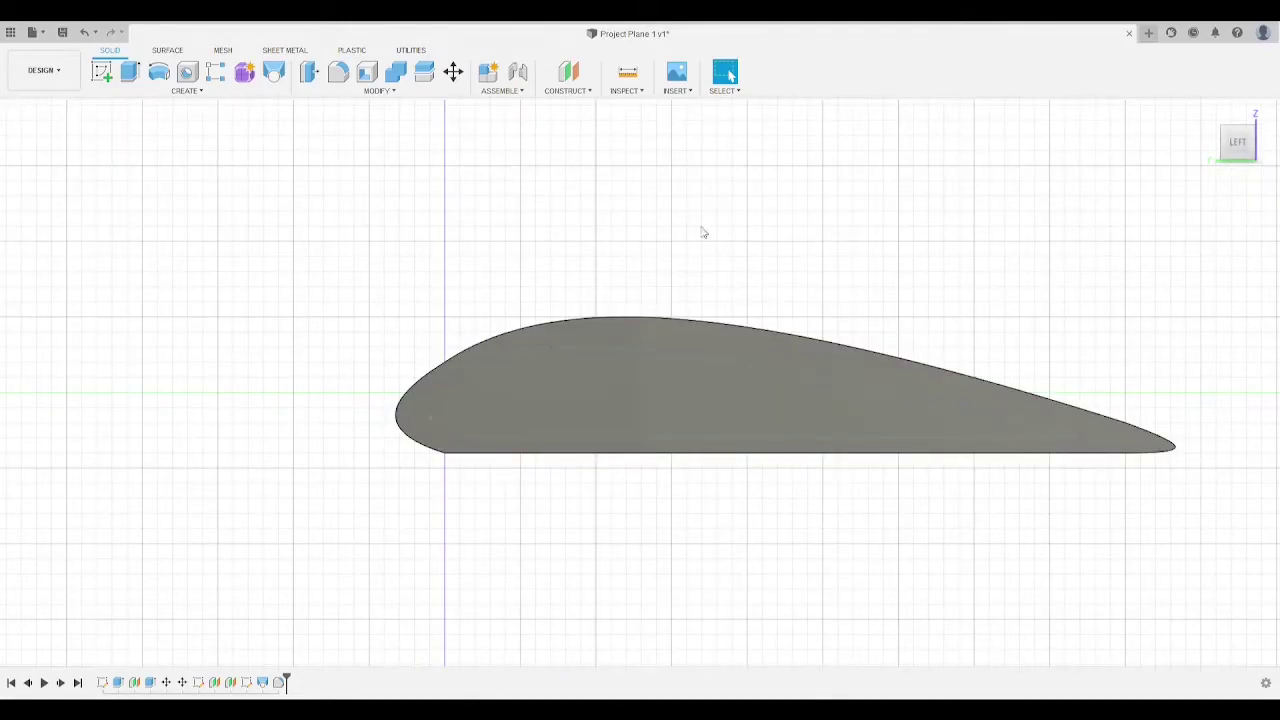
Step: Start a line sketch for the other wing half and bring up the offset plane at its outer end
key(l)
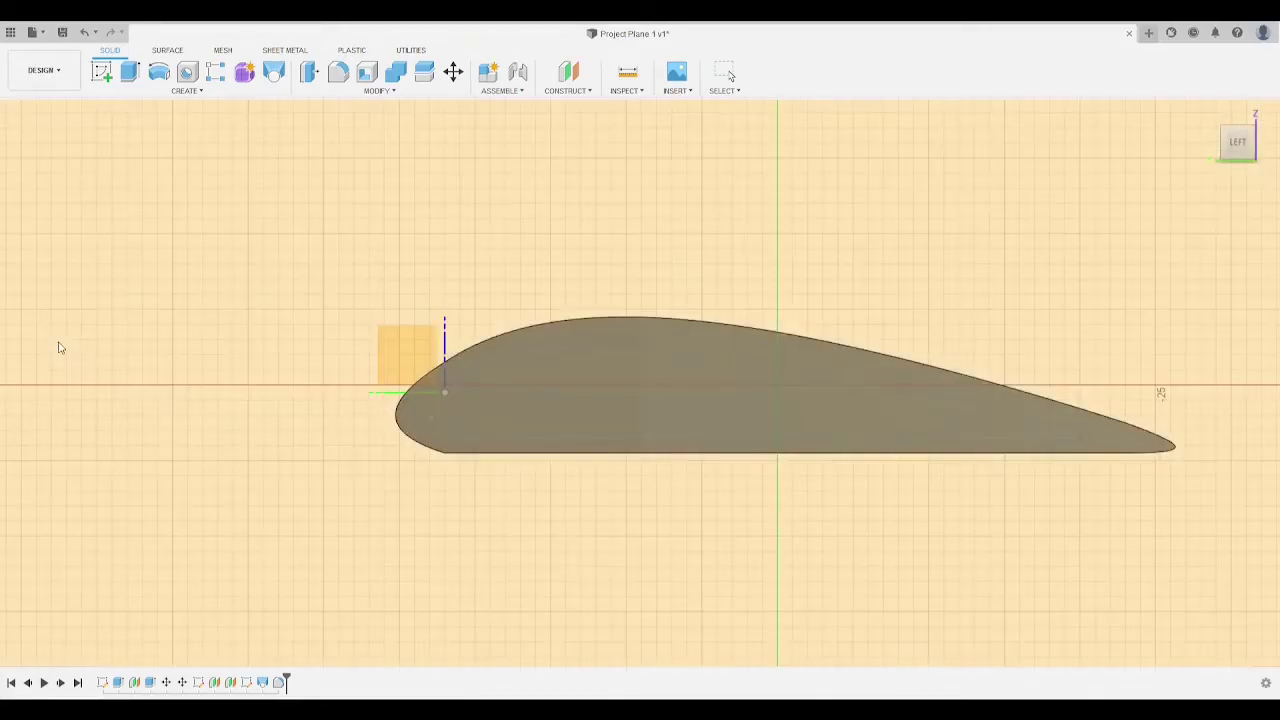
click(57, 346)
mouse_move(1240, 163)
mouse_down()
mouse_move(1204, 151)
mouse_move(1225, 190)
mouse_move(1244, 182)
mouse_up()
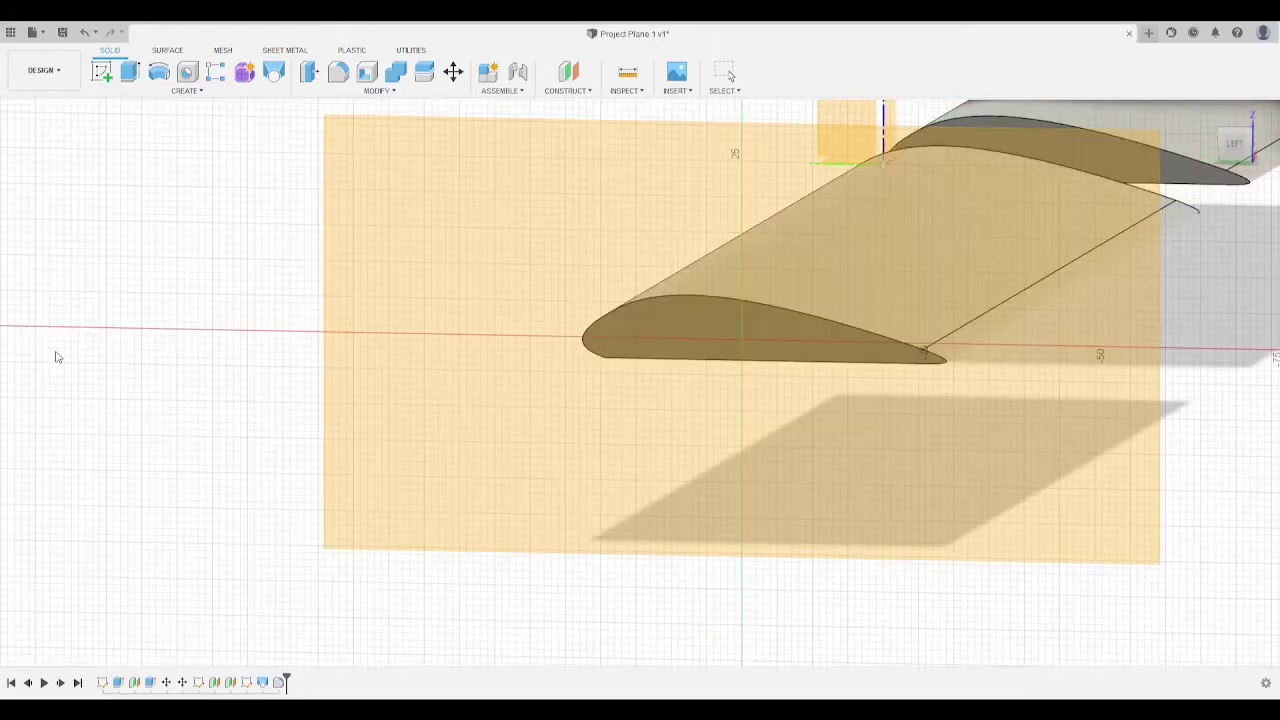
Step: Start a sketch on the construction plane beyond the wing's end and draw a horizontal line just above the airfoil's flat bottom edge
click(52, 356)
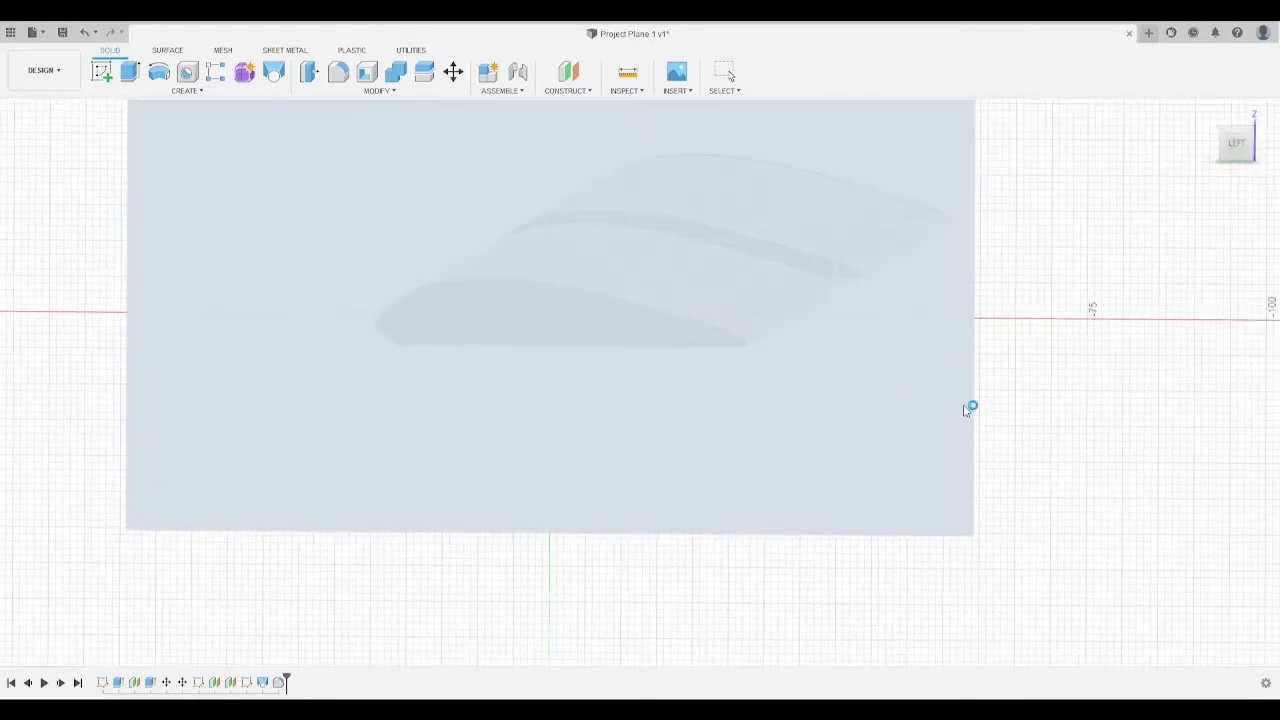
scroll(300, 330, up, 4)
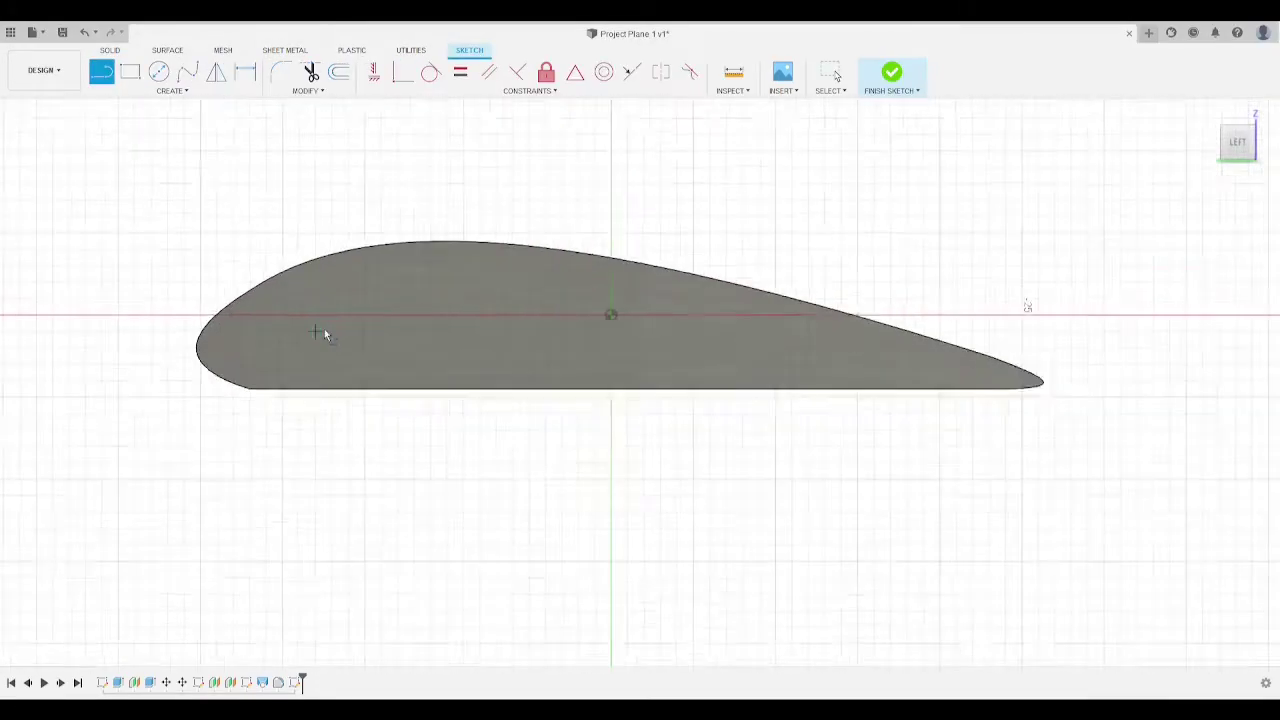
scroll(260, 375, down, 2)
scroll(258, 384, up, 5)
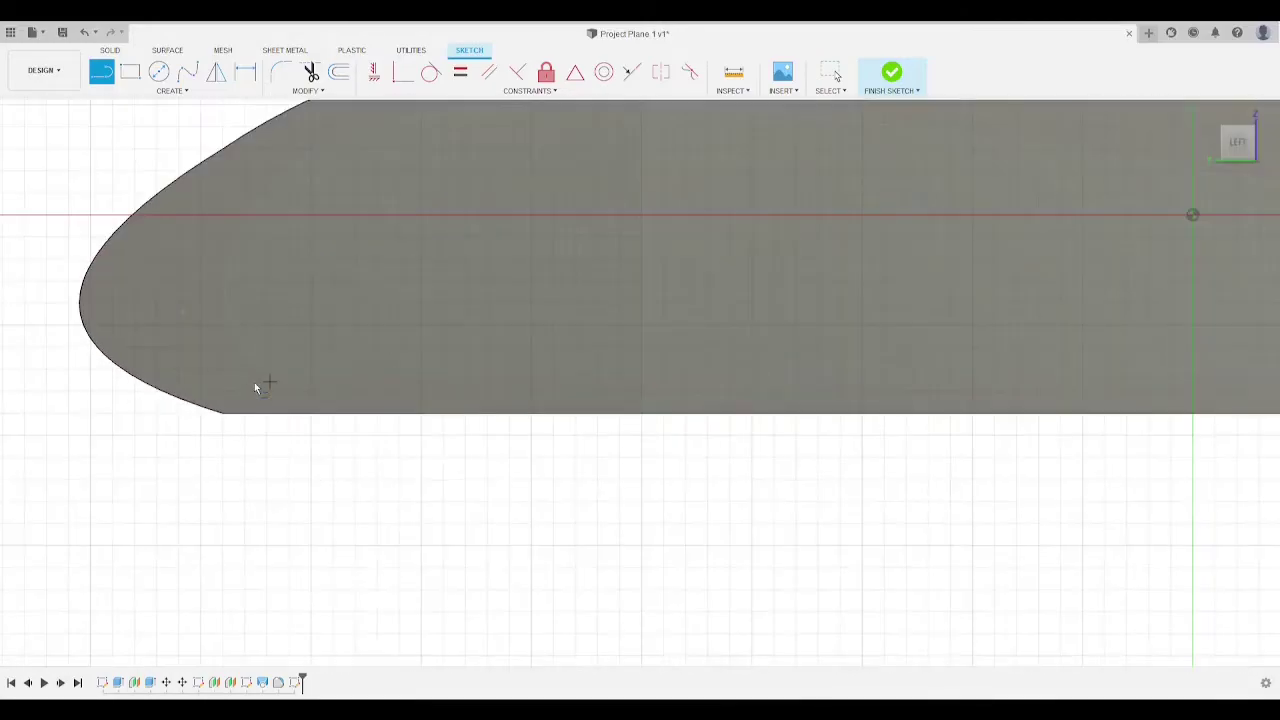
middle_drag(345, 344, 289, 430)
middle_drag(398, 393, 434, 437)
key(l)
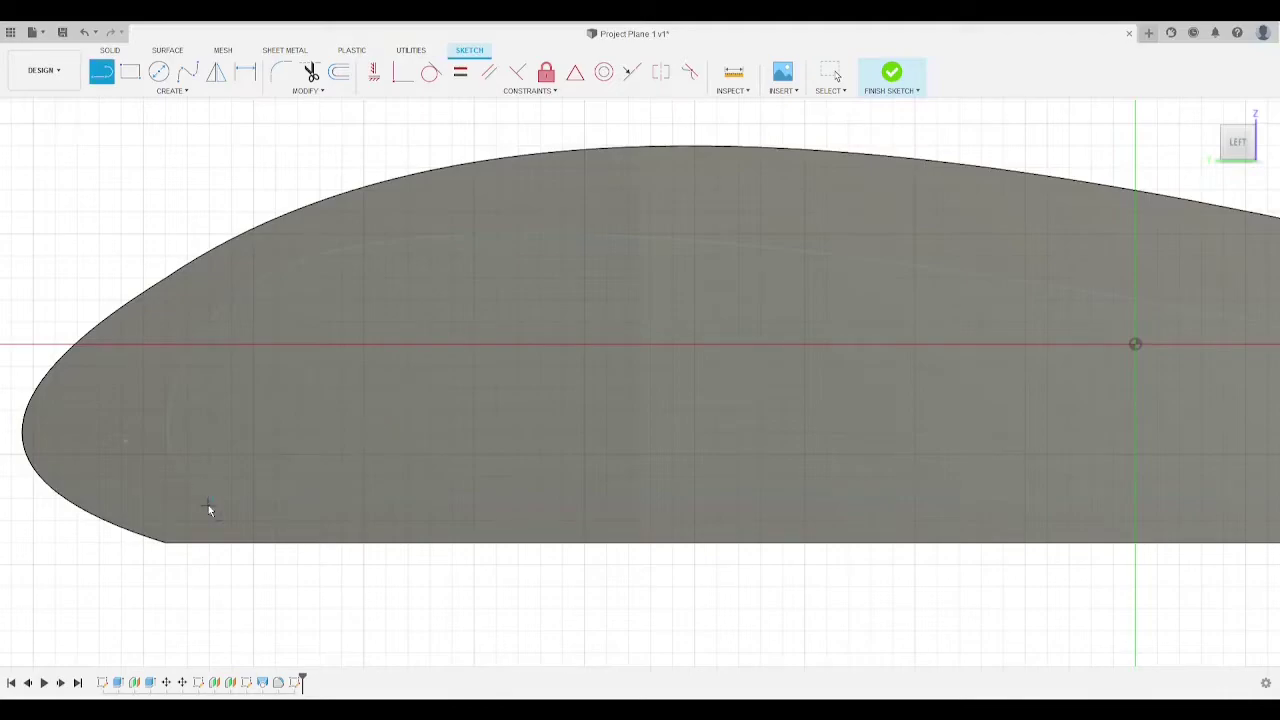
click(209, 498)
middle_drag(843, 500, 314, 477)
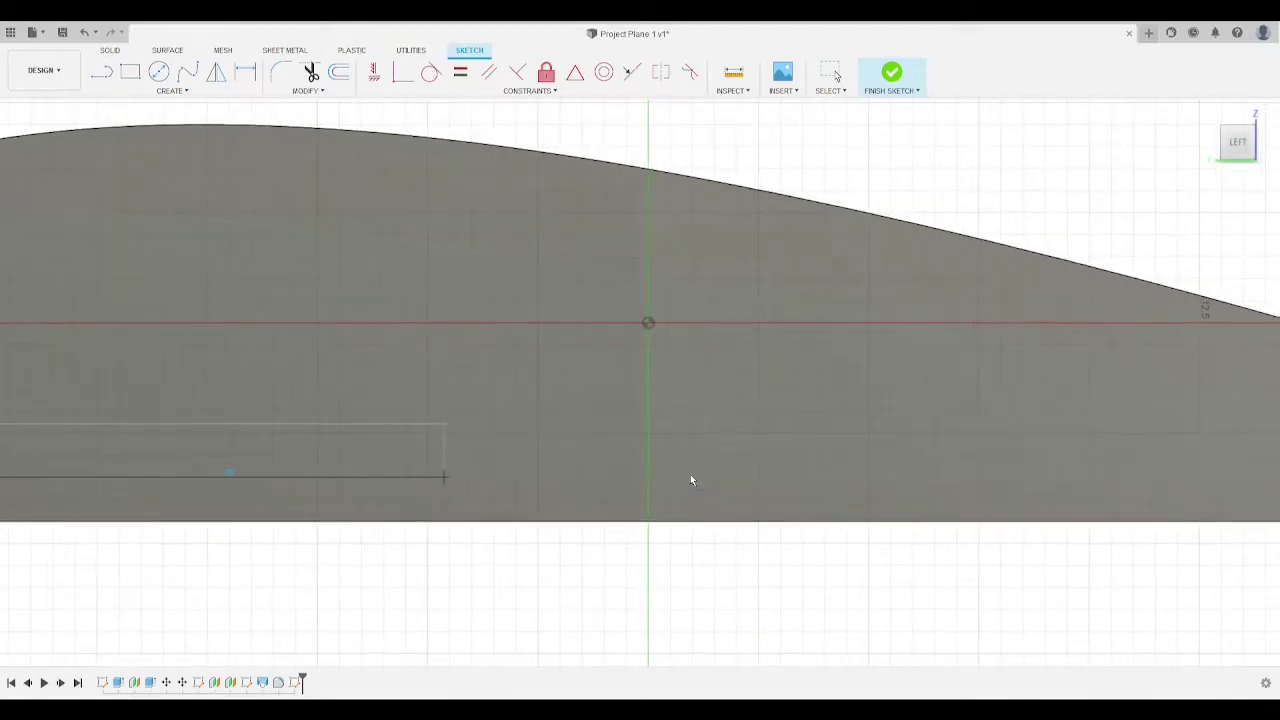
middle_drag(1258, 489, 684, 496)
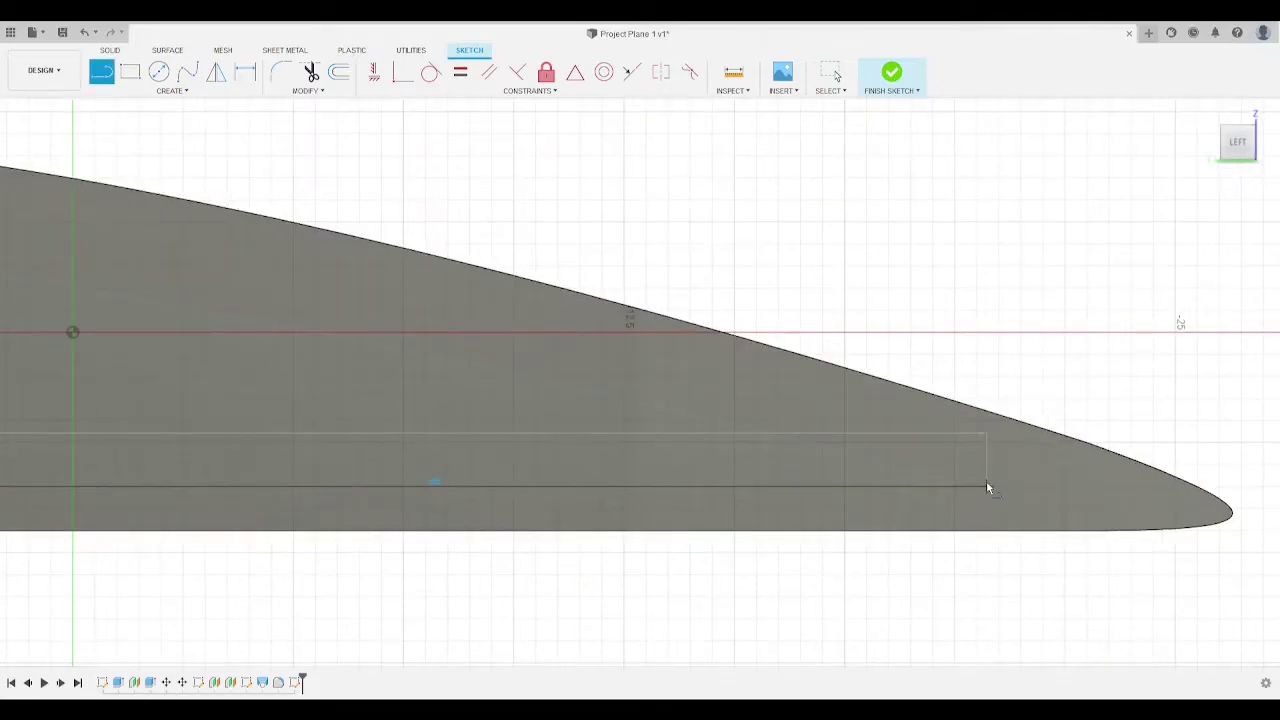
click(953, 487)
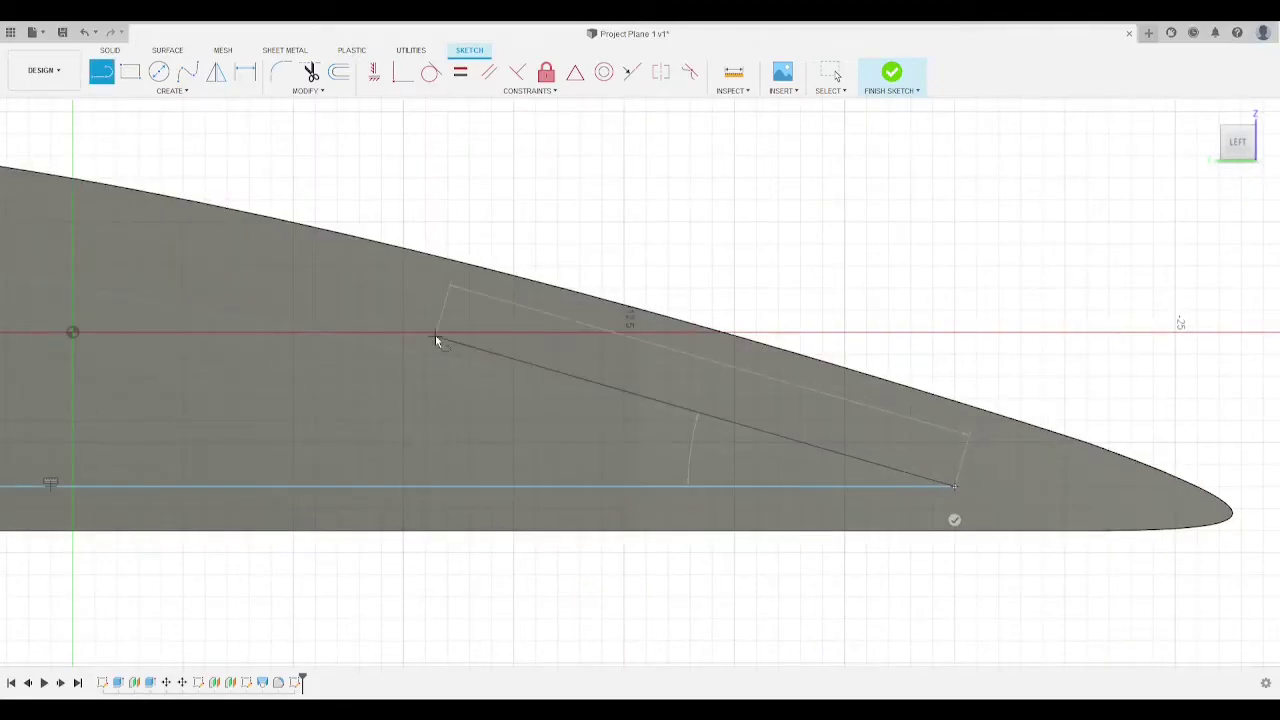
Step: Draw a fit point spline from the line's trailing end, following the airfoil's upper curve inside its outline to above the line's front end
click(194, 75)
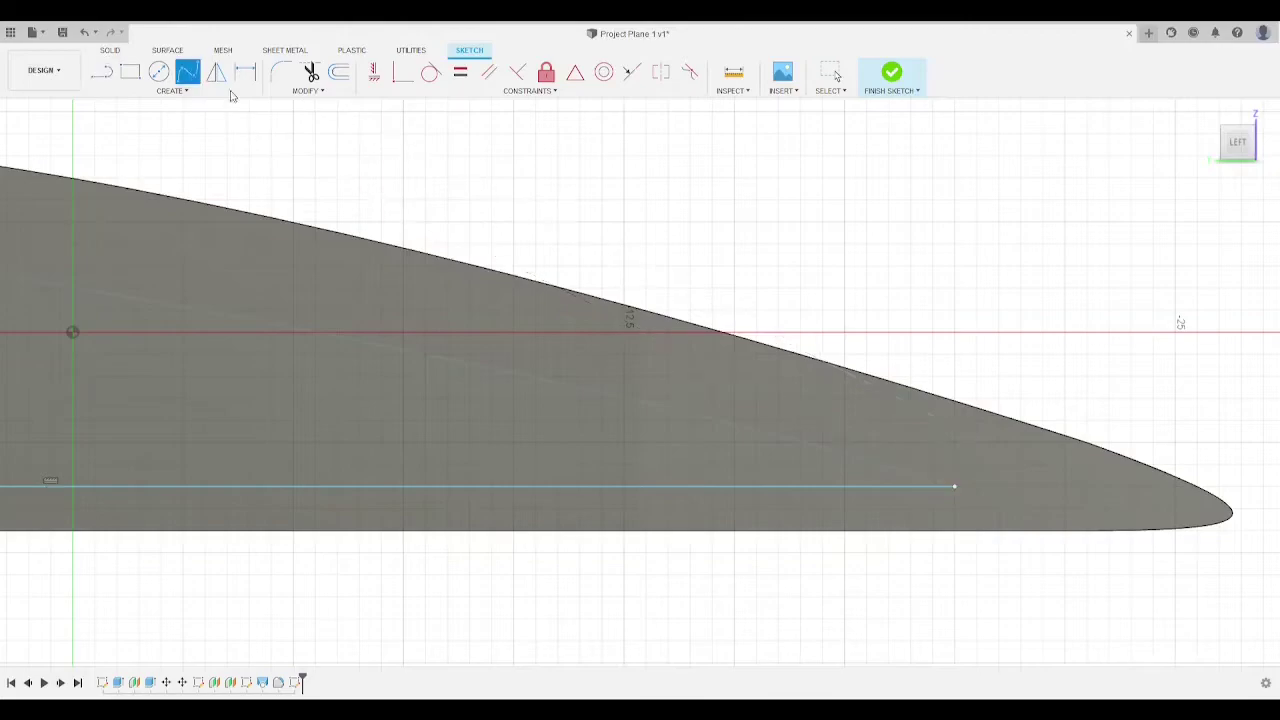
click(954, 487)
click(425, 354)
mouse_move(229, 248)
middle_down()
mouse_move(534, 345)
mouse_move(903, 365)
mouse_move(1050, 355)
middle_up()
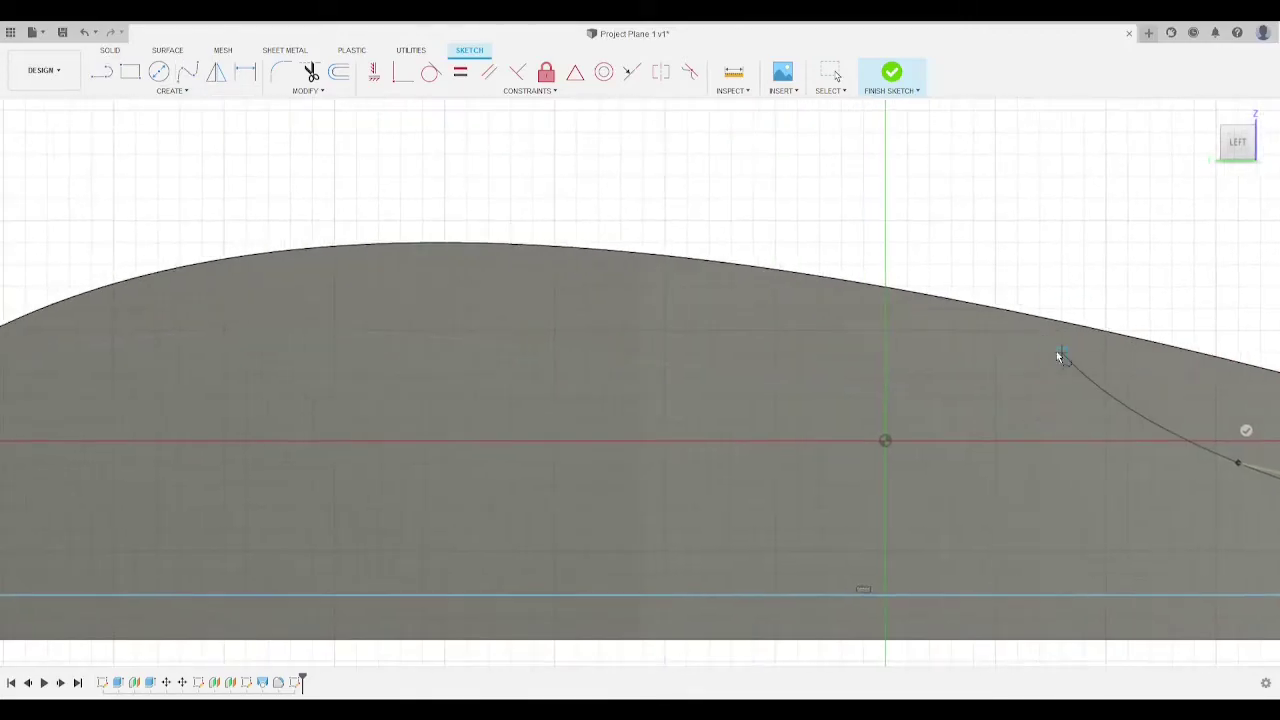
click(229, 330)
middle_drag(230, 231, 781, 206)
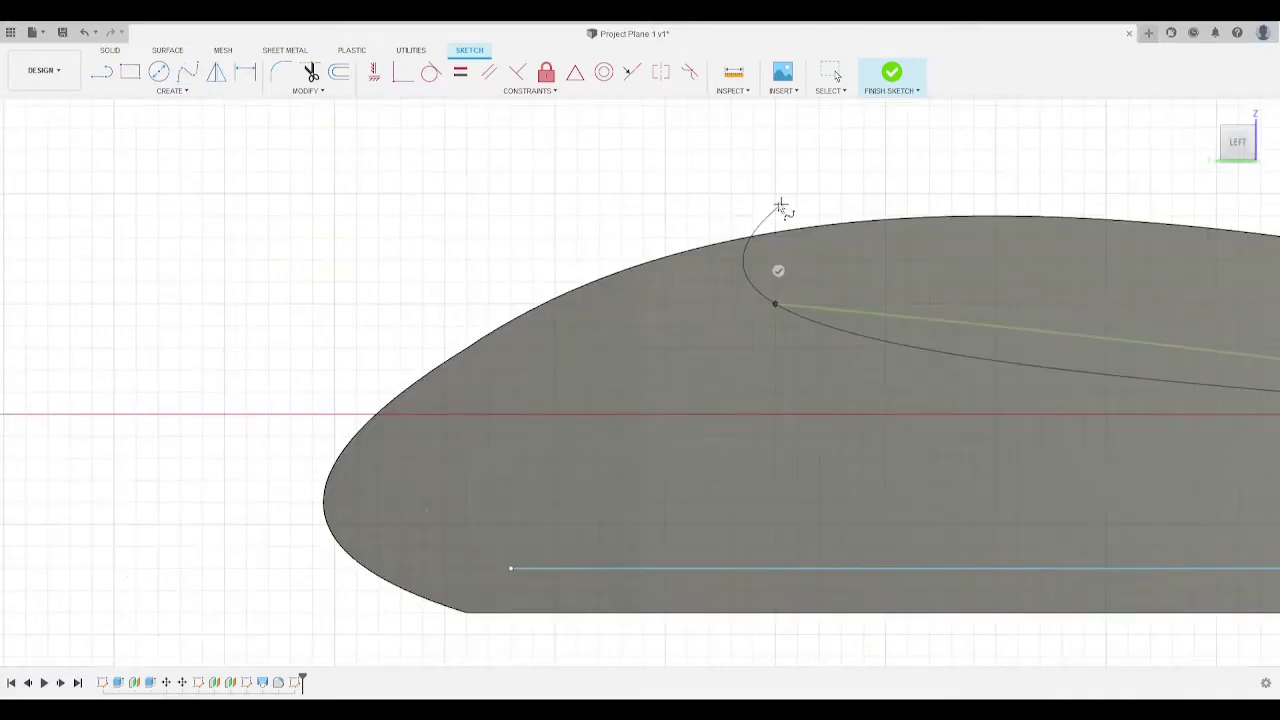
click(510, 391)
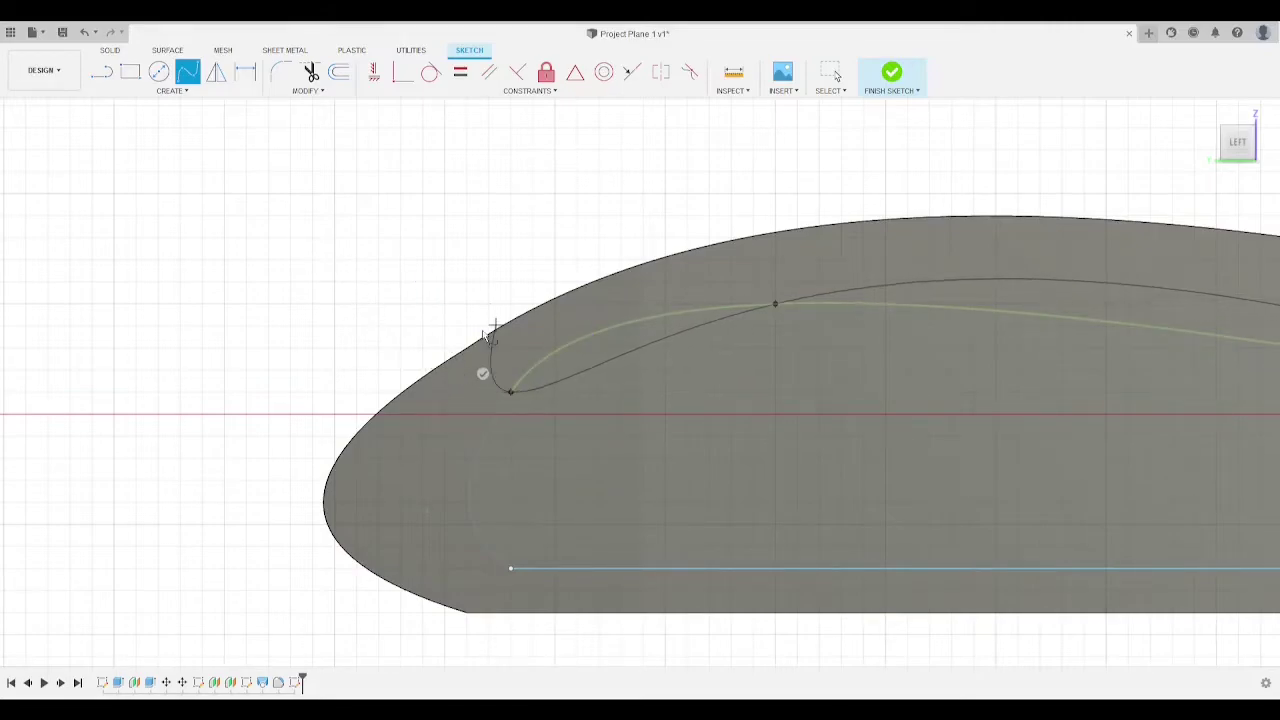
click(482, 373)
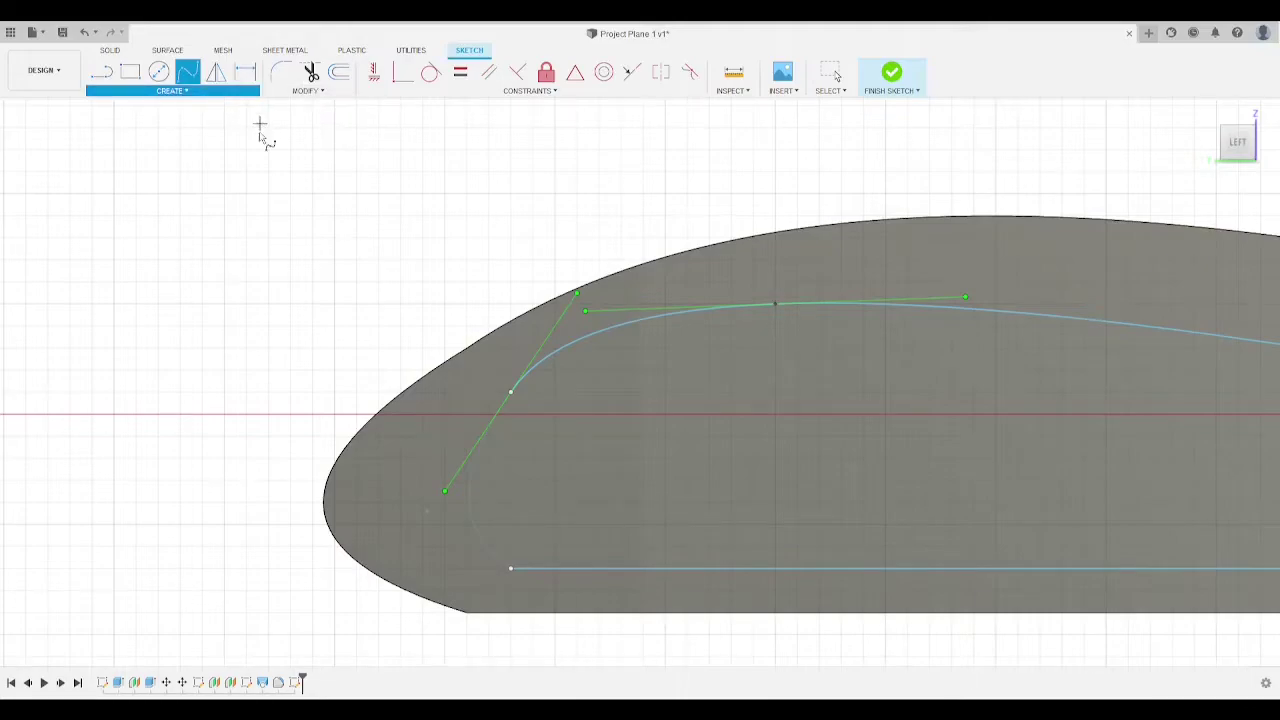
key(Escape)
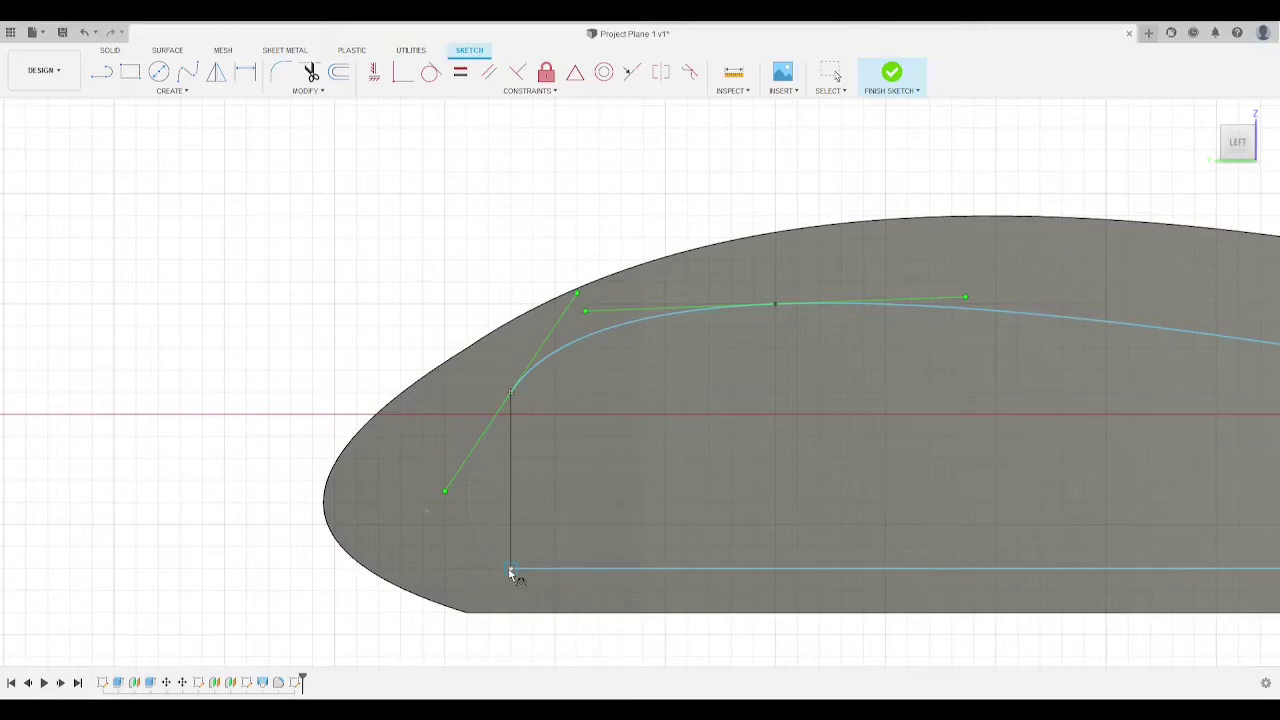
Step: Close the profile's leading edge with a bulging conic curve between the spline and line ends, and finish the sketch
drag(465, 510, 428, 515)
scroll(425, 511, up, 1)
scroll(425, 511, up, 3)
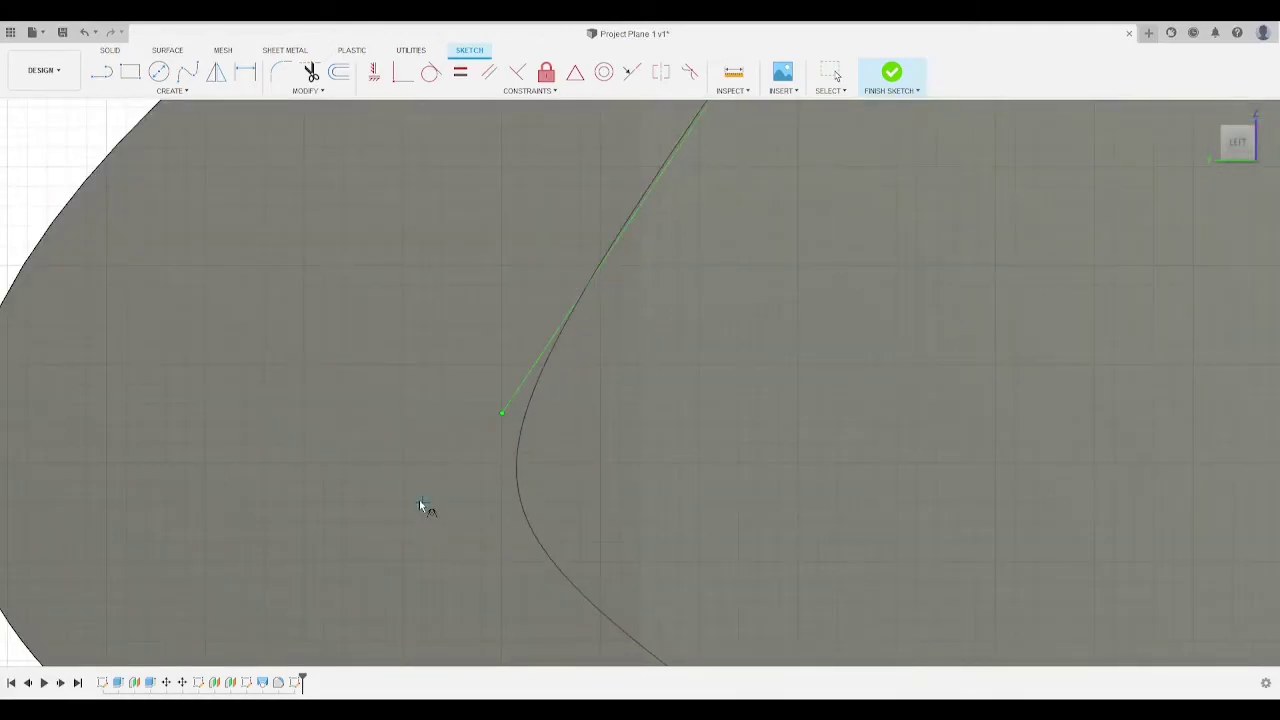
click(425, 503)
drag(529, 503, 625, 516)
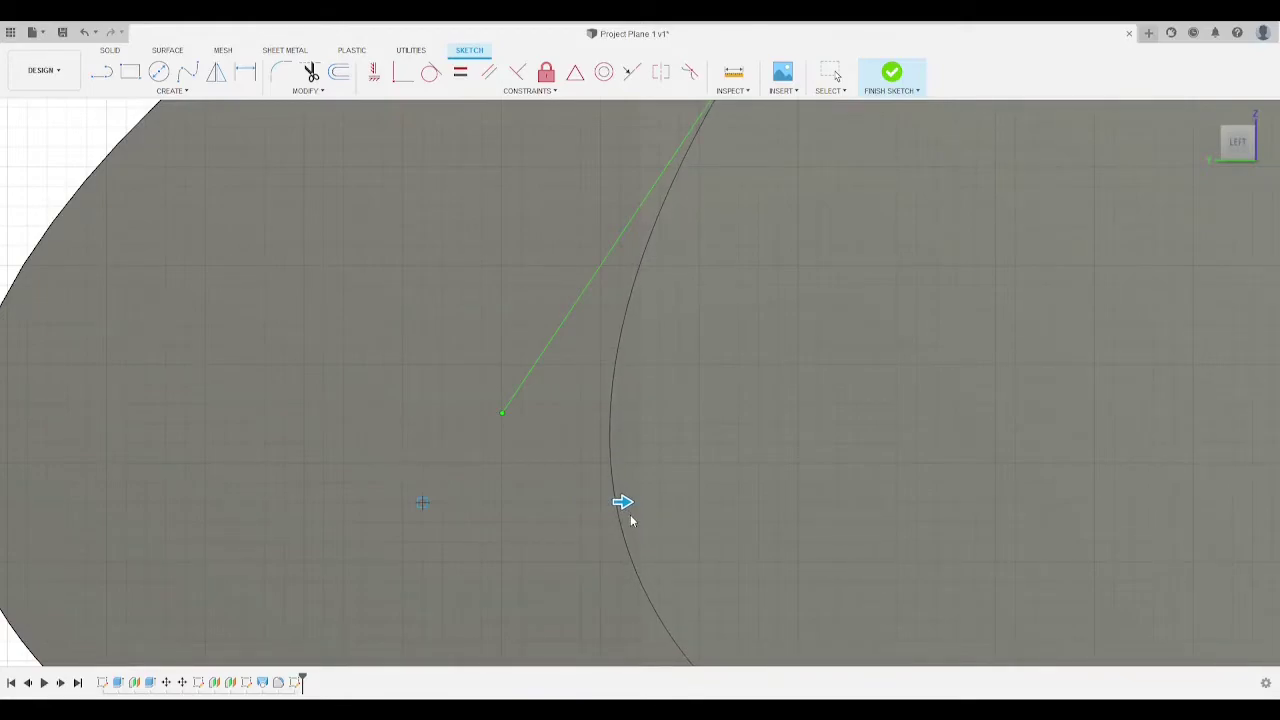
click(891, 72)
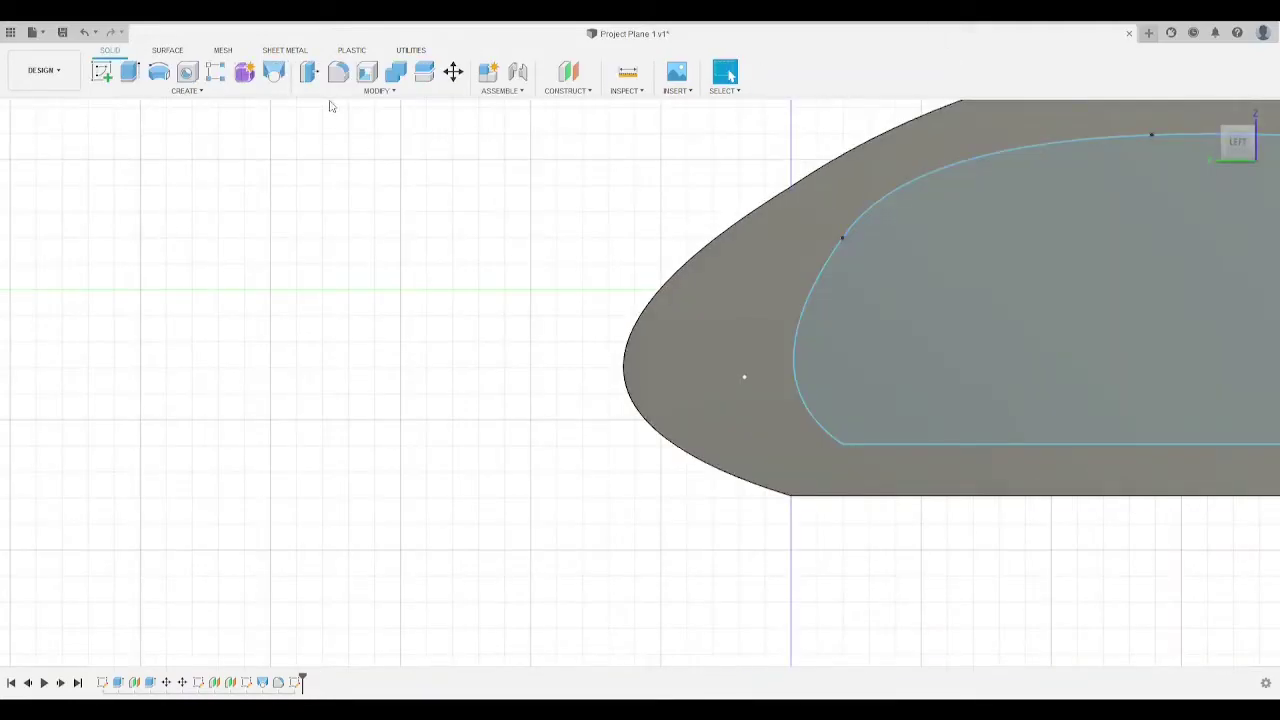
Step: Loft the wing's end face to the smaller airfoil profile
click(274, 72)
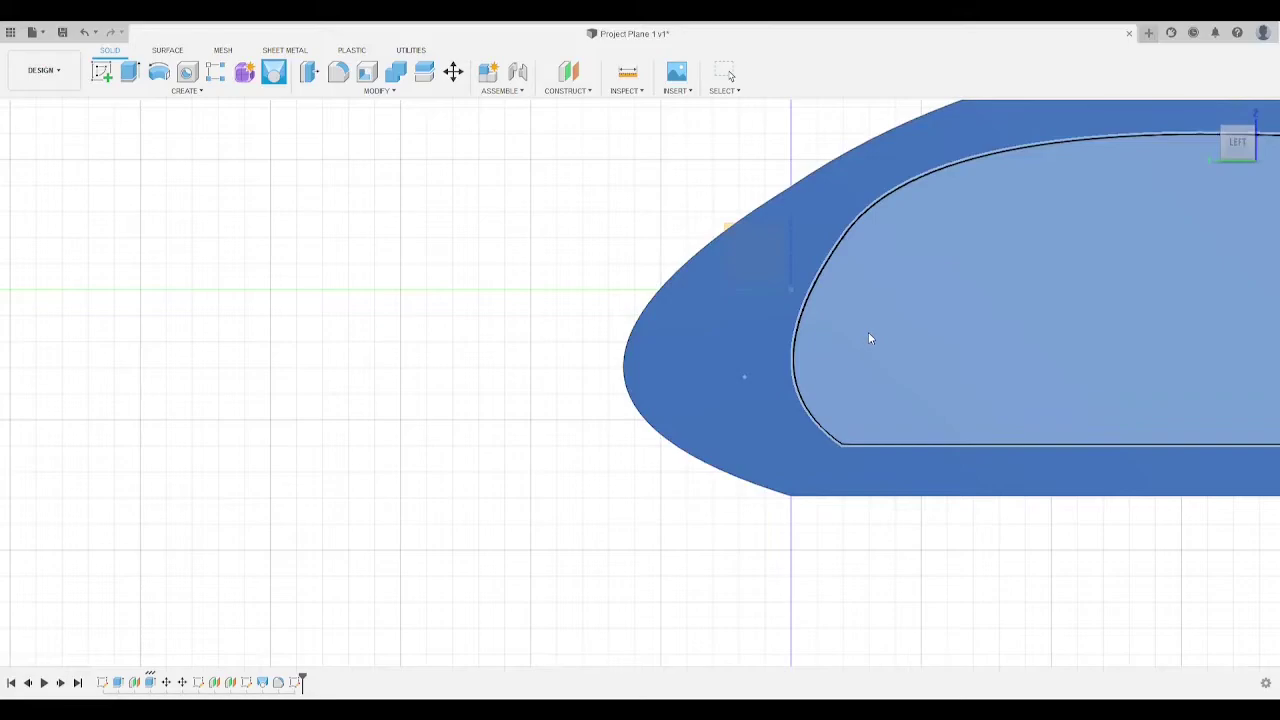
click(868, 333)
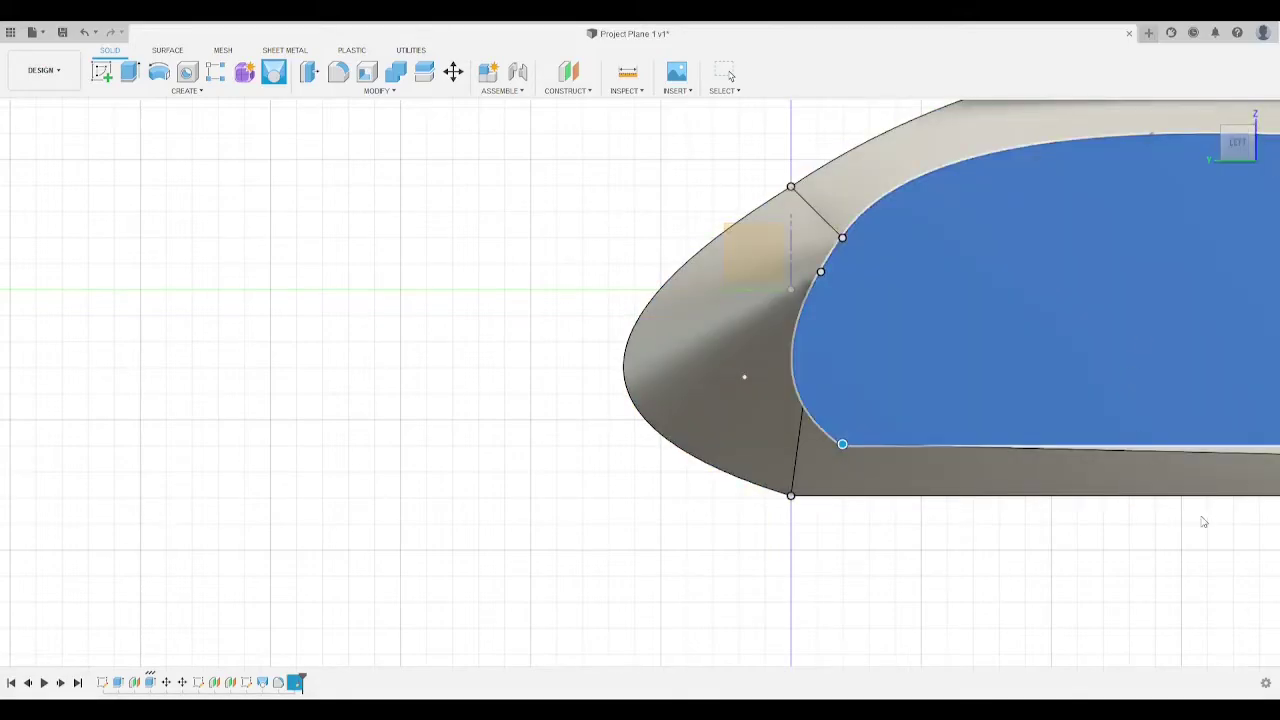
key(Return)
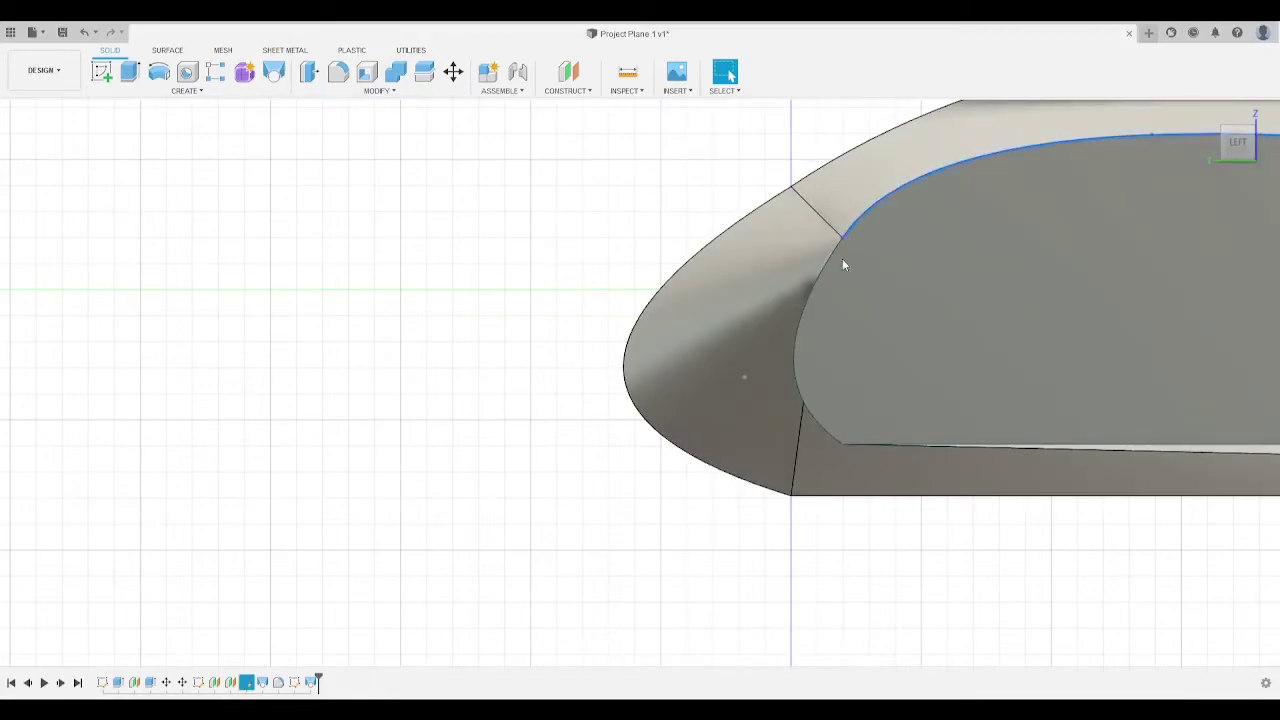
Step: Try to fillet the edges around the lofted tip's end face
scroll(814, 249, down, 5)
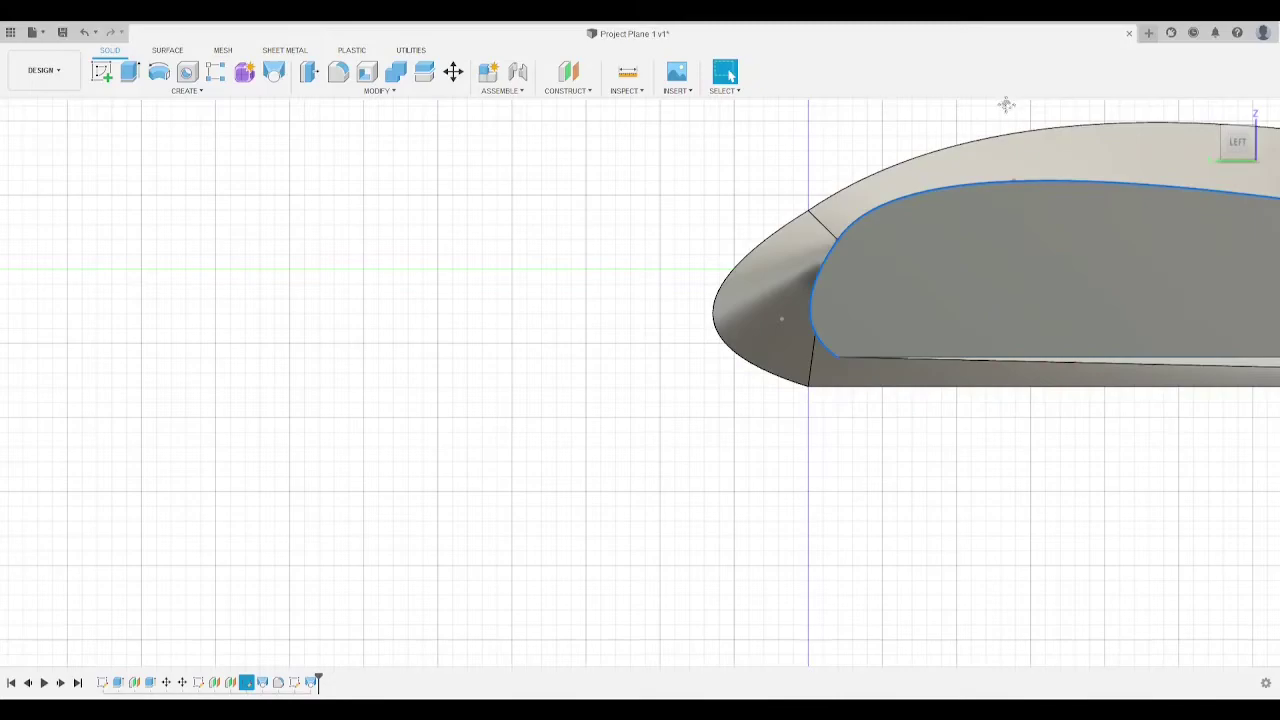
middle_drag(1006, 106, 600, 166)
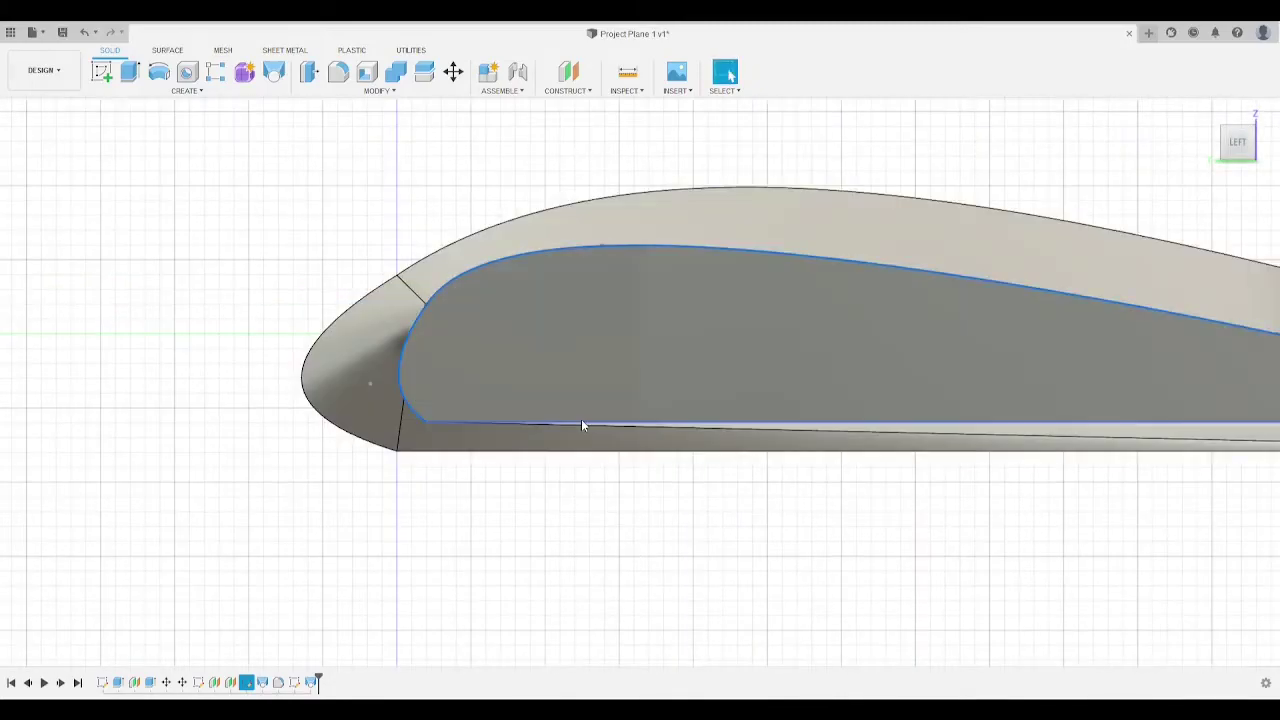
middle_drag(1010, 213, 618, 249)
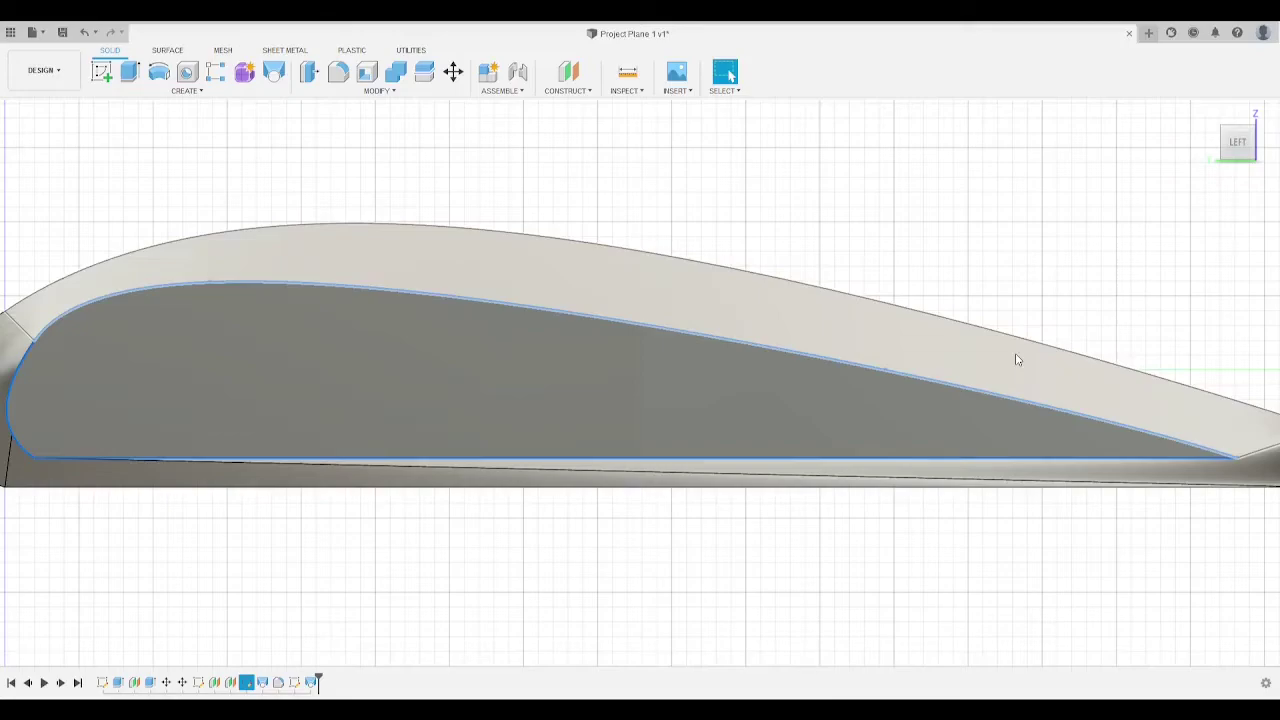
key(f)
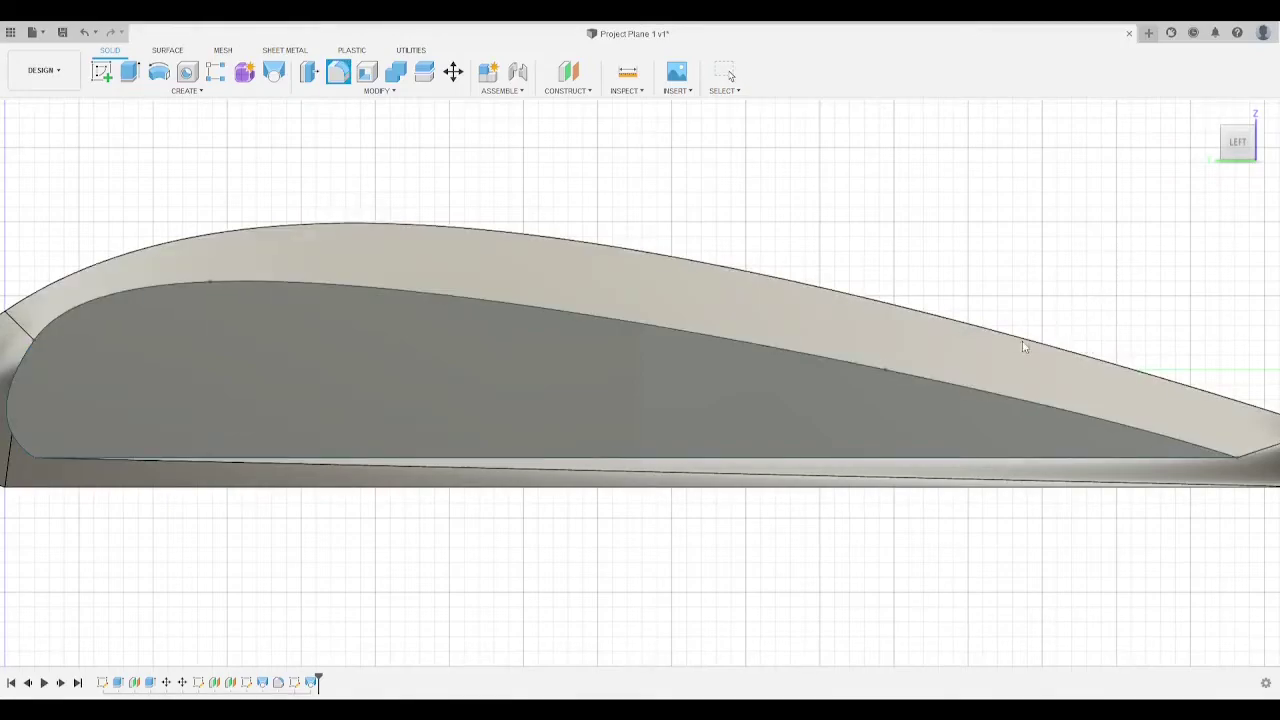
click(778, 349)
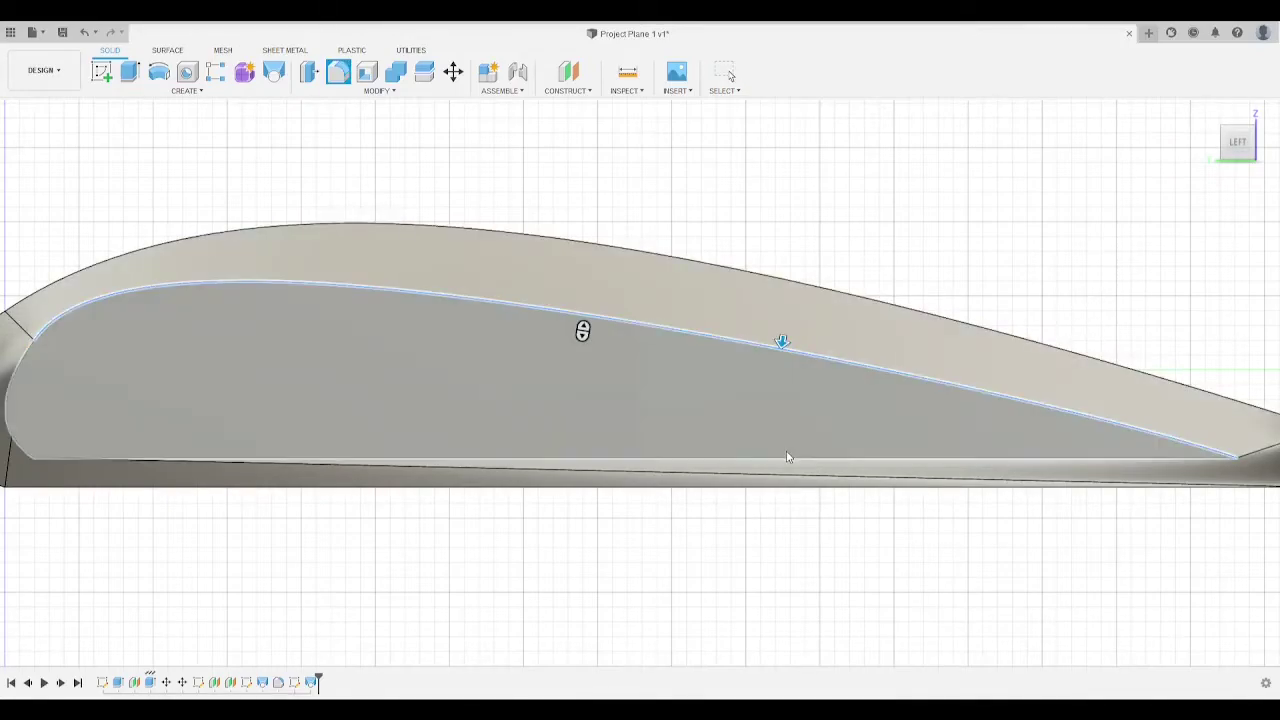
click(787, 457)
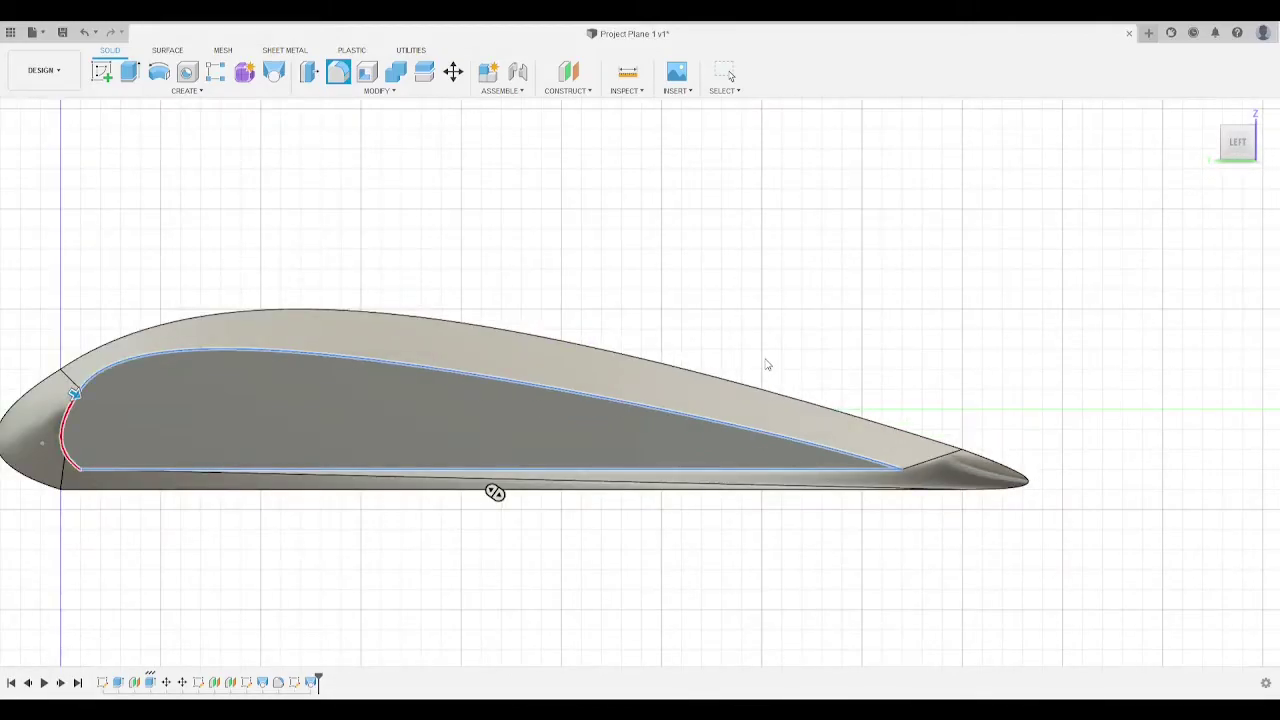
shift+middle_drag(495, 492, 527, 450)
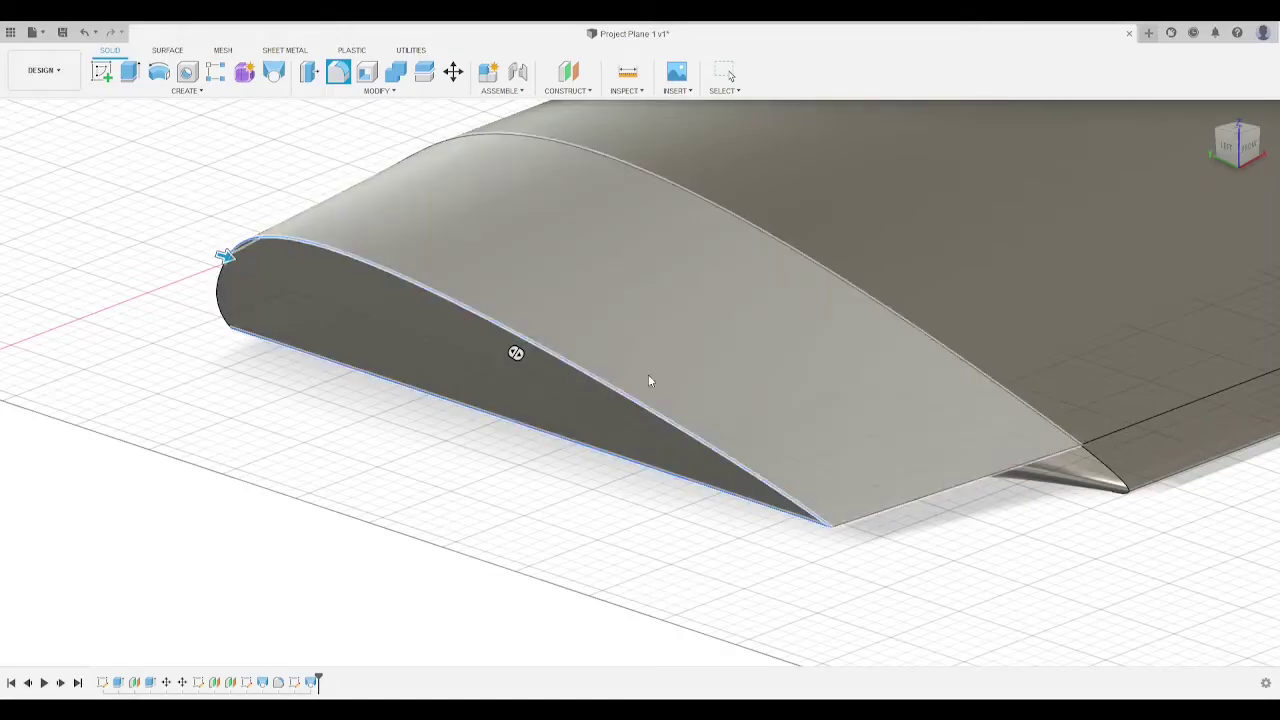
key(Escape)
Step: Examine the lofted wing tip and both wings from several sides
scroll(1040, 384, down, 5)
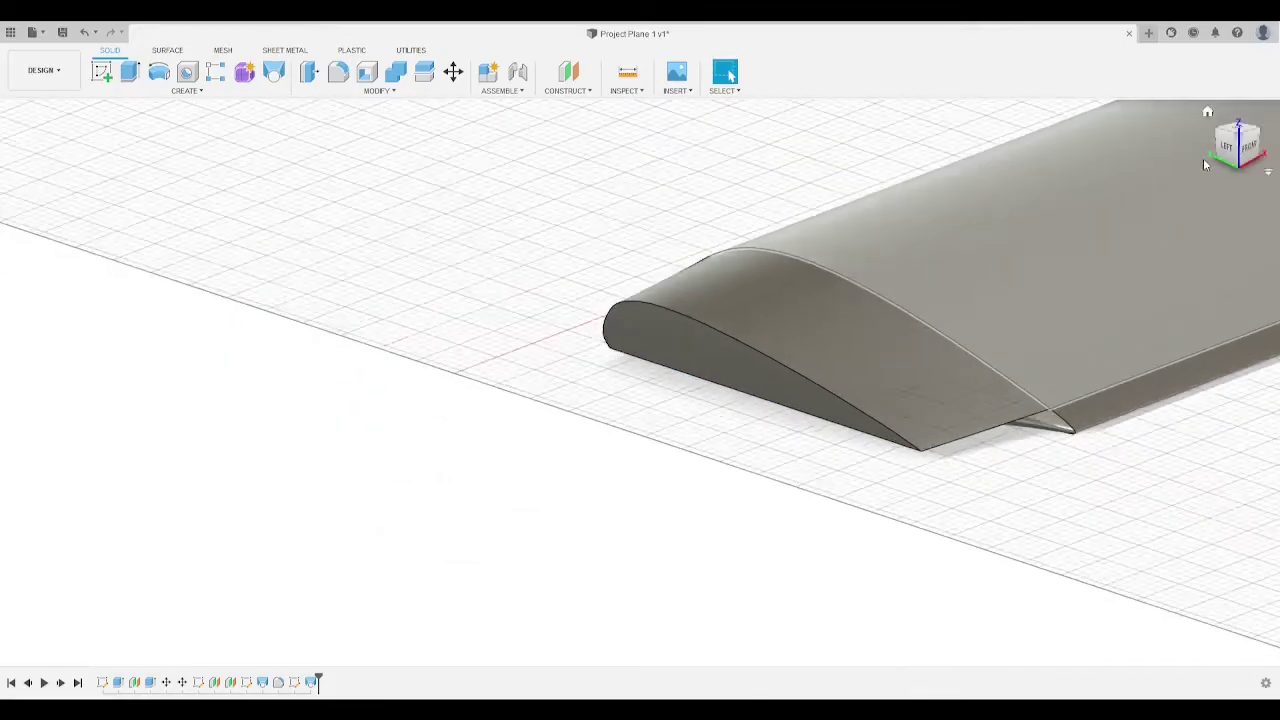
mouse_move(1239, 148)
mouse_down()
mouse_move(1255, 118)
mouse_move(1270, 144)
mouse_move(1276, 124)
mouse_move(1266, 152)
mouse_move(1176, 146)
mouse_move(1146, 188)
mouse_move(1105, 198)
mouse_up()
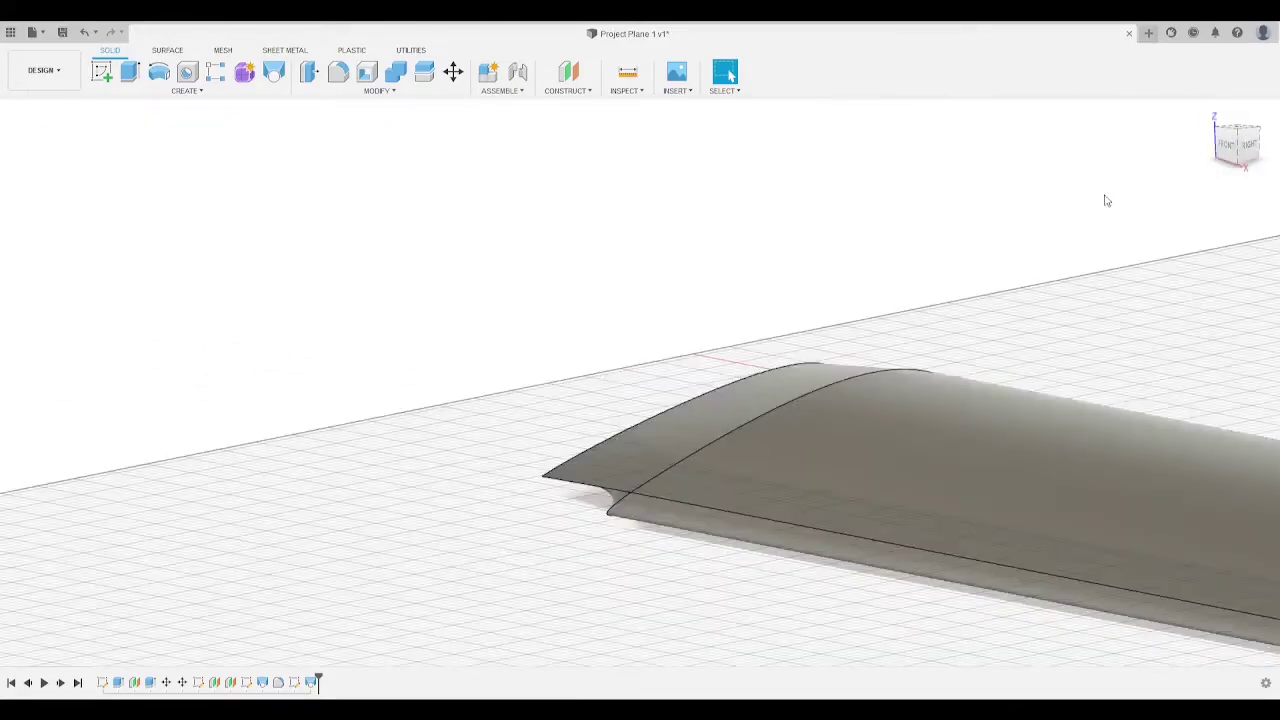
scroll(1105, 204, down, 5)
scroll(1105, 206, down, 2)
mouse_move(1240, 200)
middle_down()
mouse_move(1026, 234)
mouse_move(426, 204)
middle_up()
mouse_move(1085, 325)
middle_down()
mouse_move(849, 337)
mouse_move(788, 306)
middle_up()
drag(1236, 152, 1172, 130)
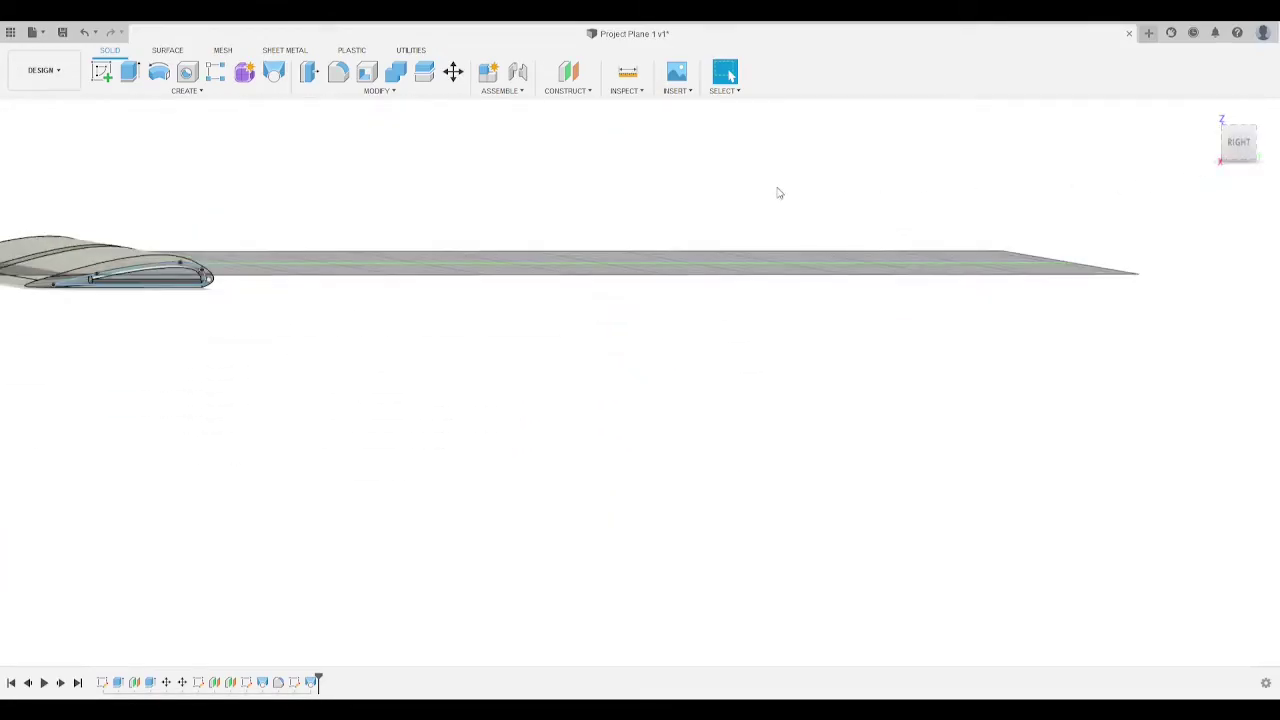
middle_drag(777, 191, 1187, 278)
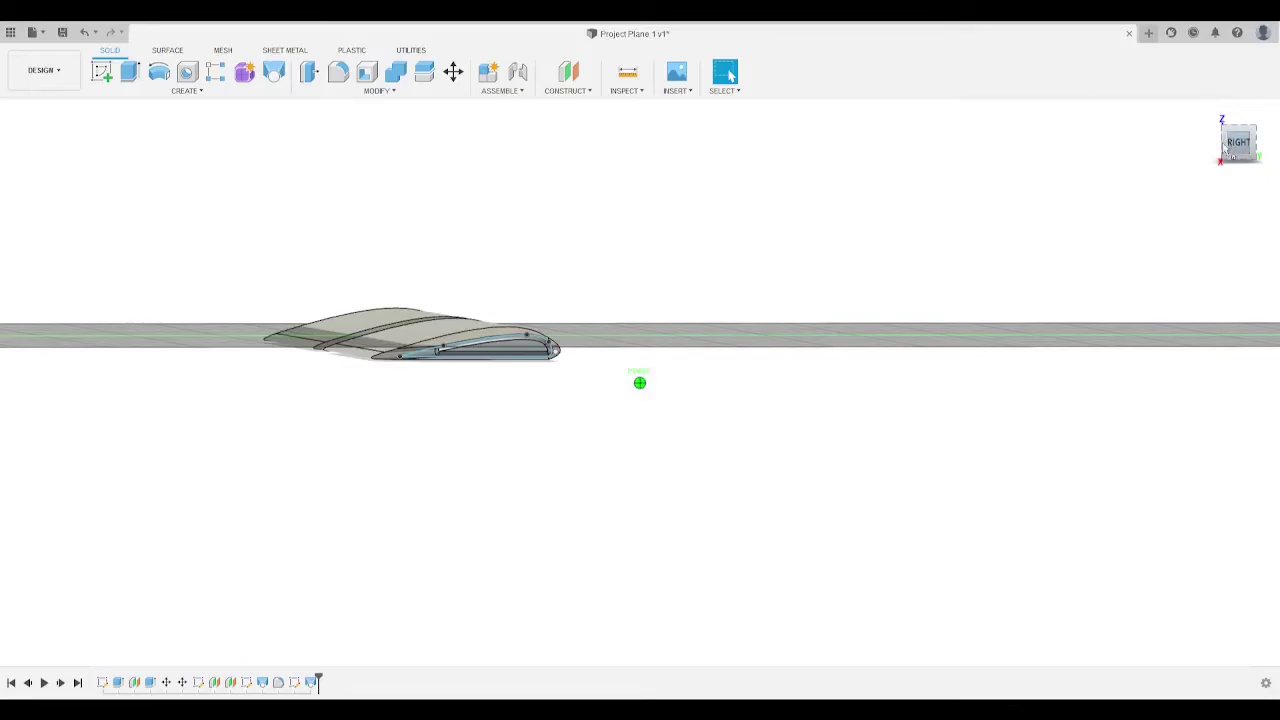
drag(1224, 147, 1168, 186)
middle_drag(529, 140, 889, 101)
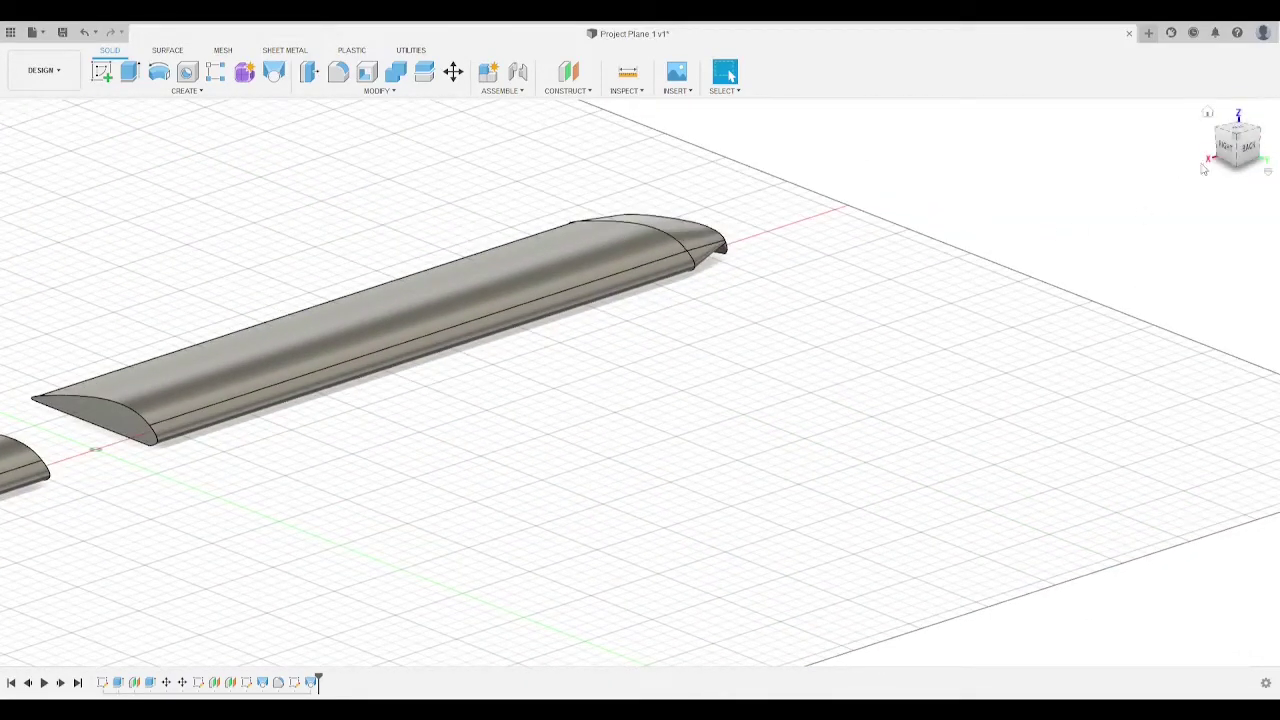
click(1259, 130)
Step: Undo the last loft and loft the wing's end face to the smaller airfoil profile again
key(ctrl+z)
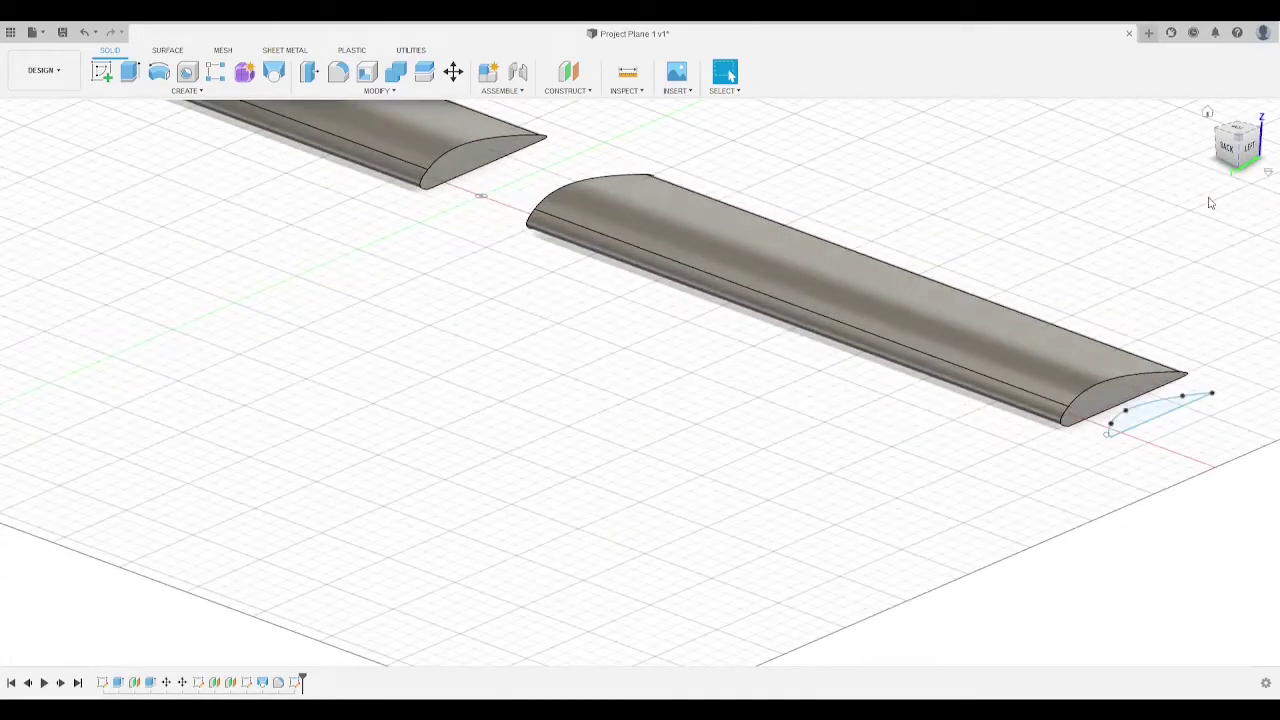
scroll(1184, 294, down, 3)
scroll(1190, 309, up, 6)
middle_drag(1236, 356, 914, 314)
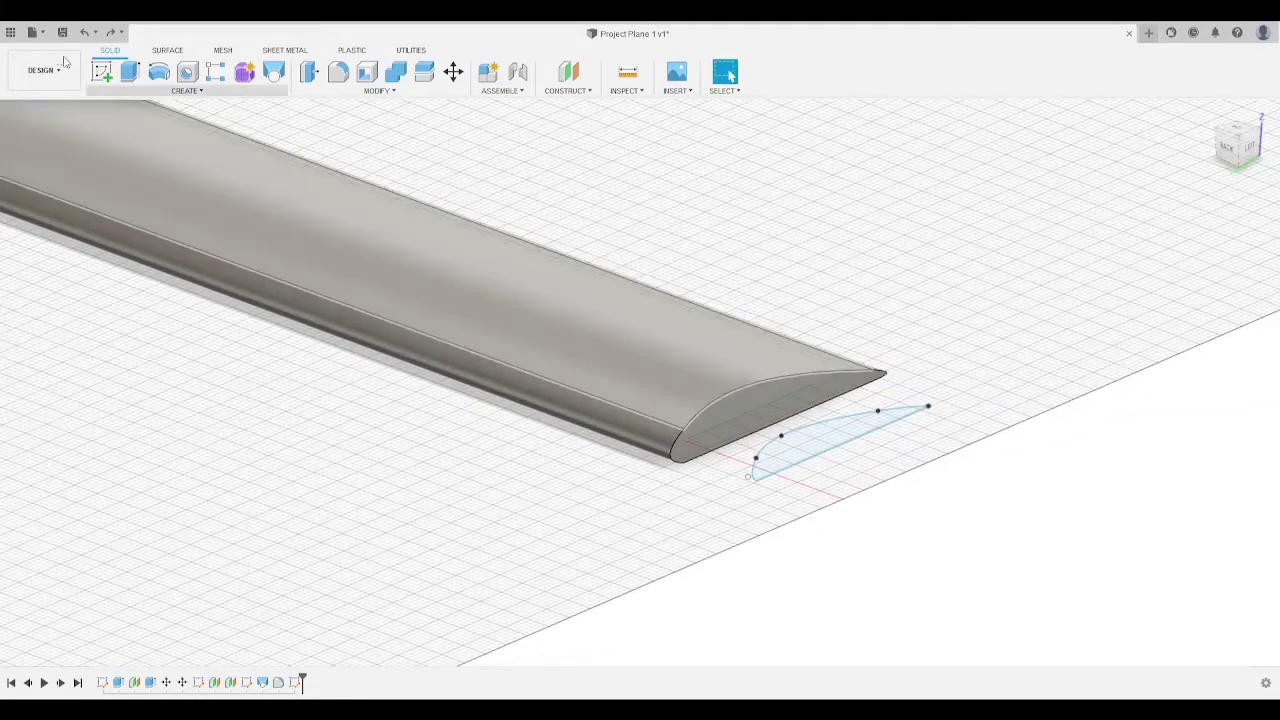
click(805, 412)
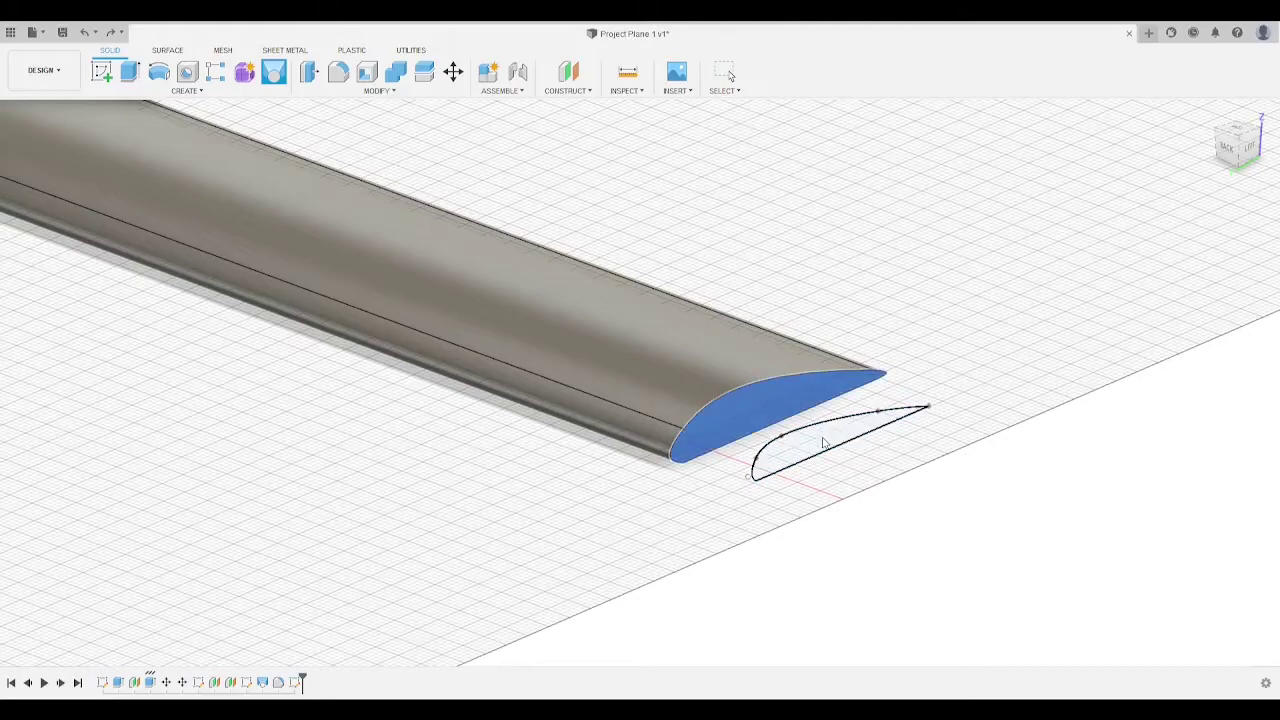
click(825, 442)
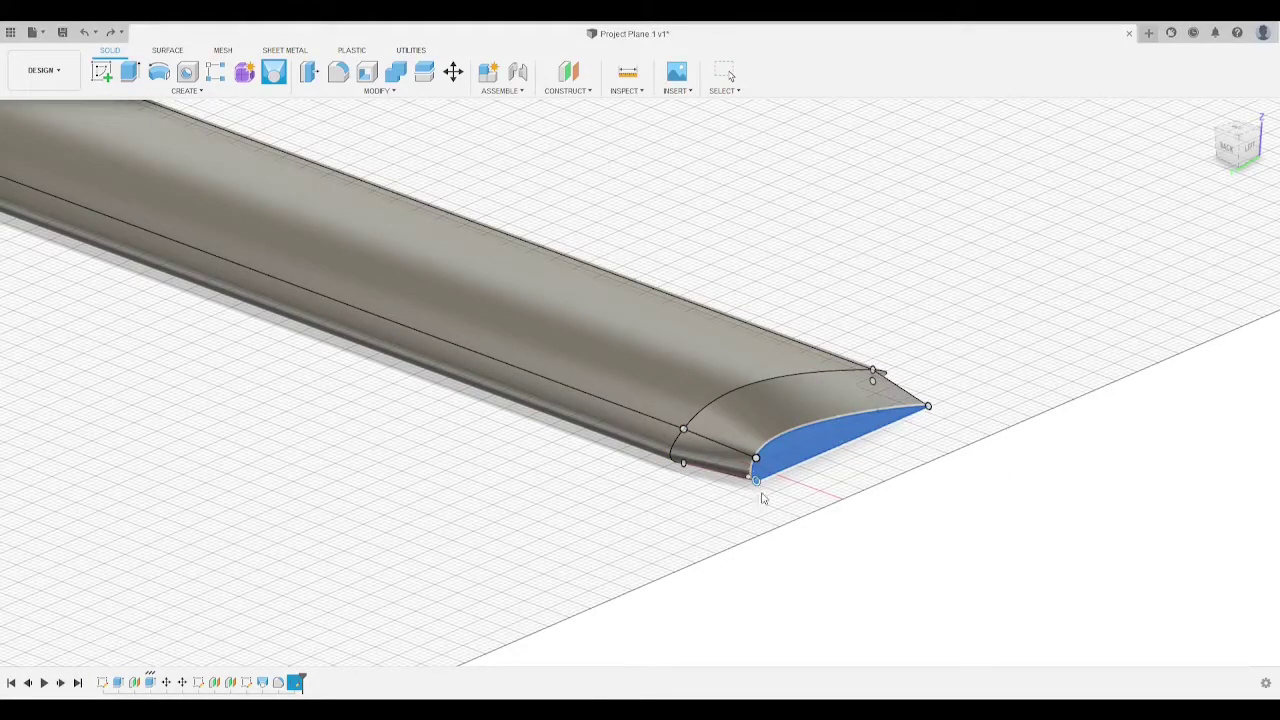
scroll(790, 480, up, 6)
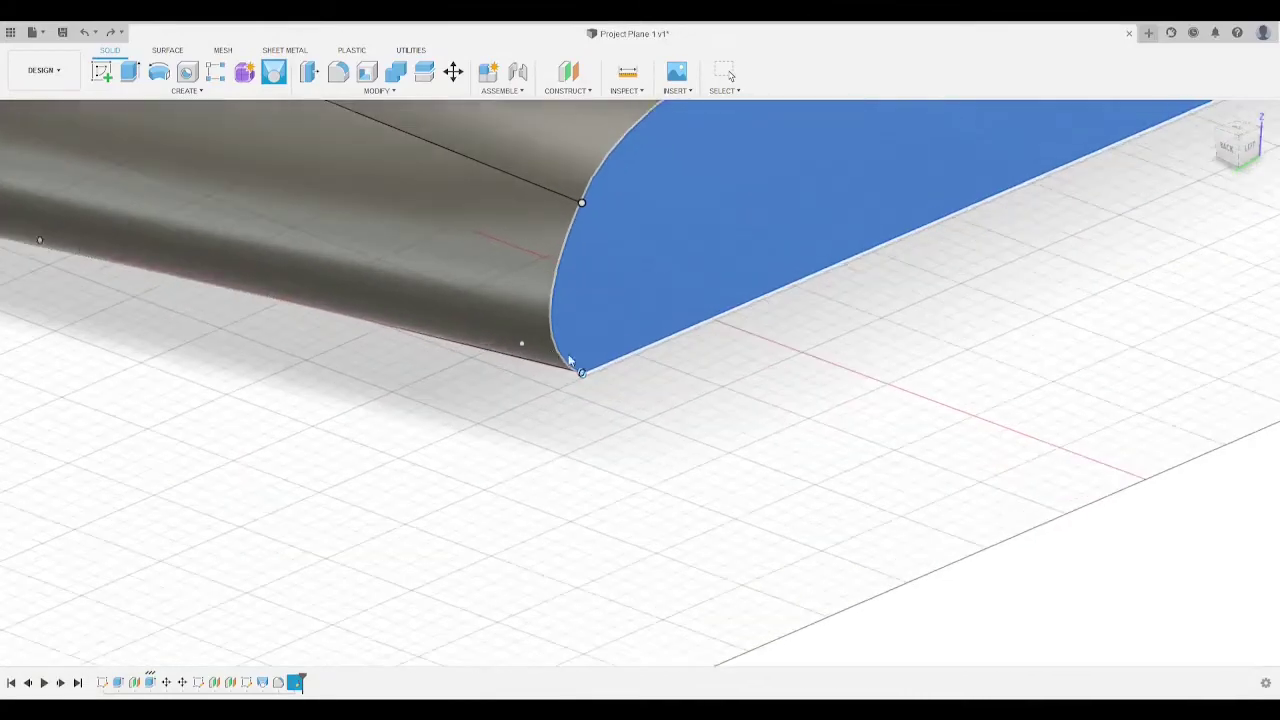
scroll(570, 360, up, 1)
scroll(1142, 168, down, 3)
drag(1244, 147, 1222, 143)
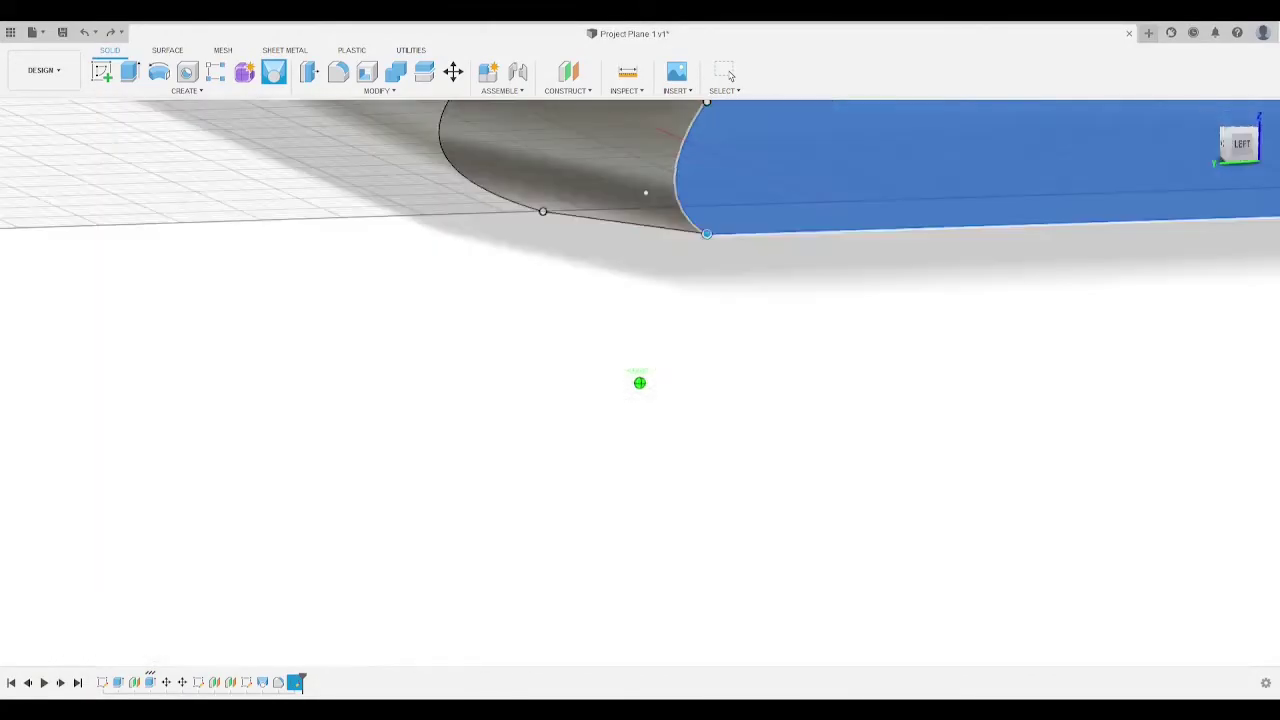
shift+middle_drag(600, 470, 849, 241)
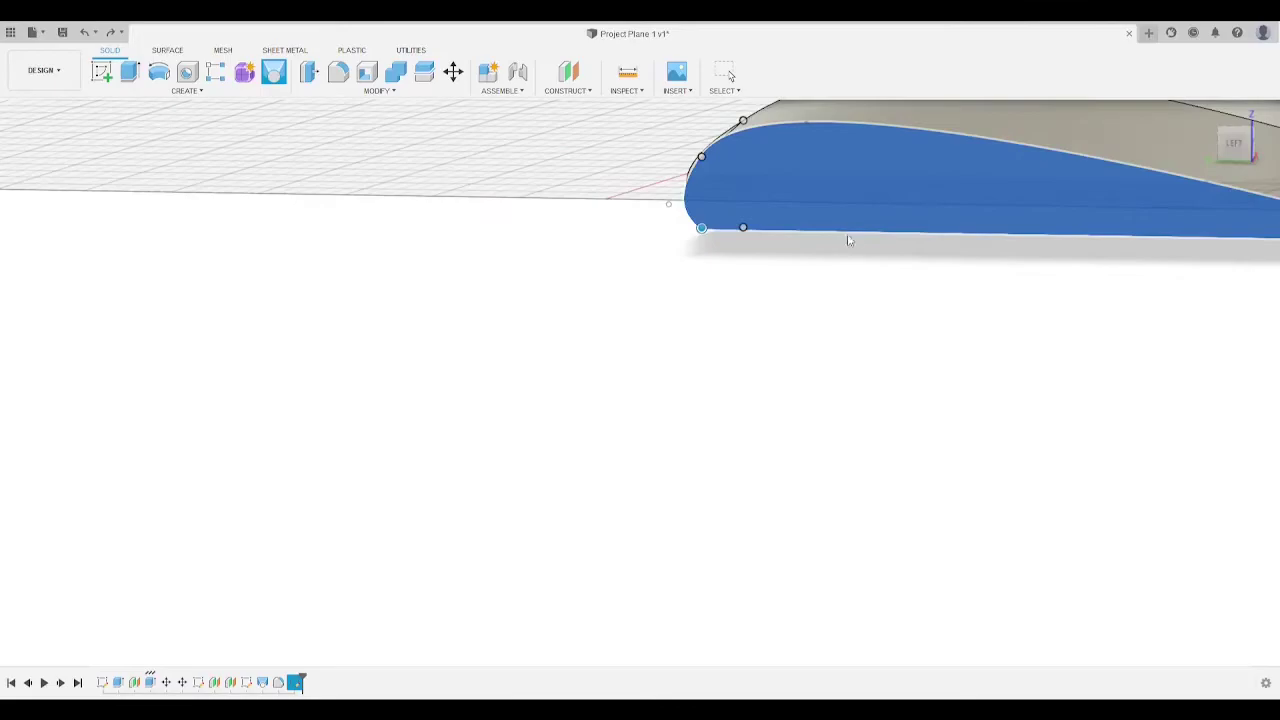
scroll(873, 237, down, 2)
key(Escape)
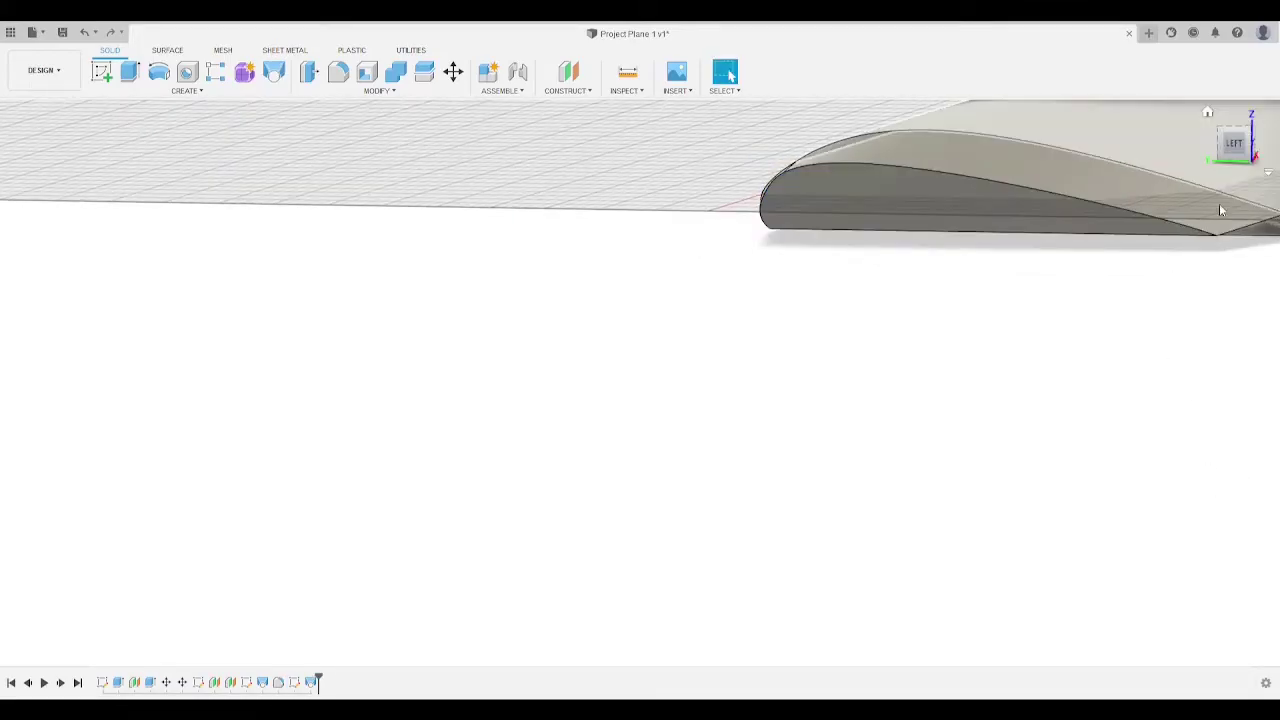
Step: Fillet the edges around the lofted tip's end face
mouse_move(1225, 150)
mouse_down()
mouse_move(1196, 175)
mouse_move(1178, 166)
mouse_move(1236, 178)
mouse_up()
scroll(1117, 297, up, 1)
scroll(1117, 297, down, 10)
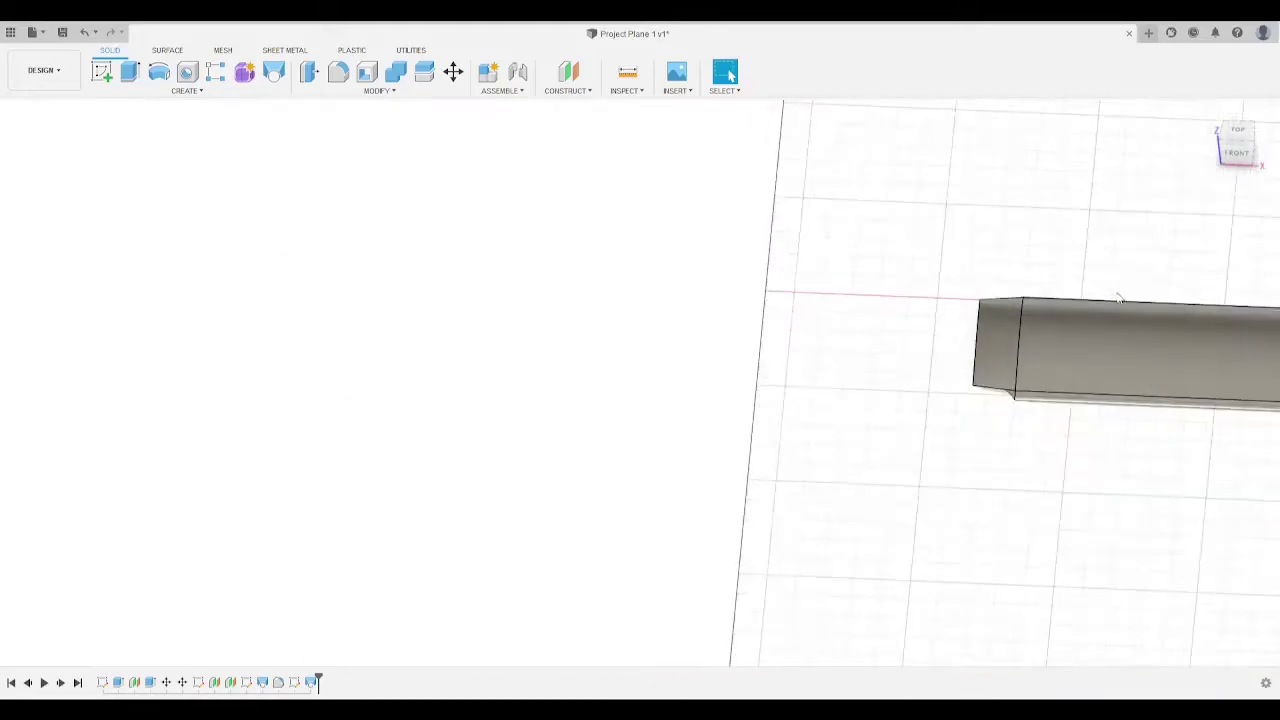
middle_drag(1266, 280, 789, 277)
scroll(789, 322, down, 1)
scroll(500, 350, up, 10)
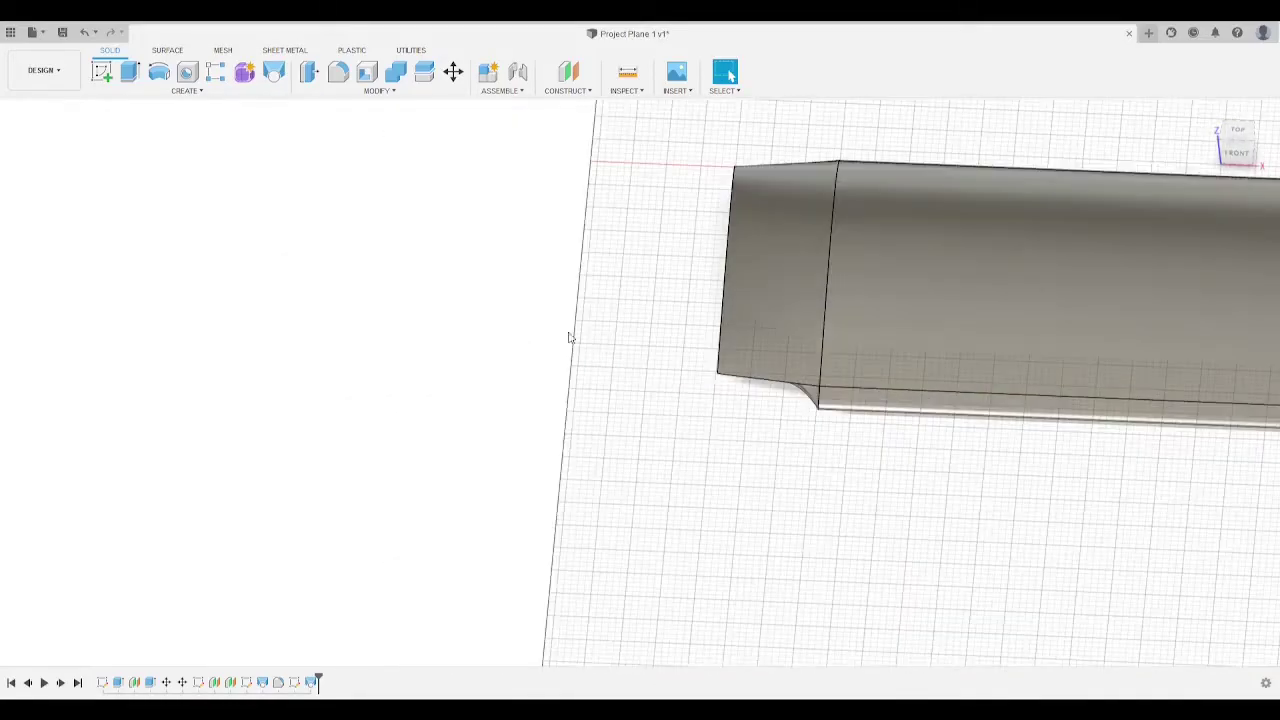
mouse_move(1236, 148)
mouse_down()
mouse_move(1145, 158)
mouse_move(1122, 176)
mouse_move(1188, 144)
mouse_move(1206, 111)
mouse_up()
middle_drag(1165, 138, 1120, 204)
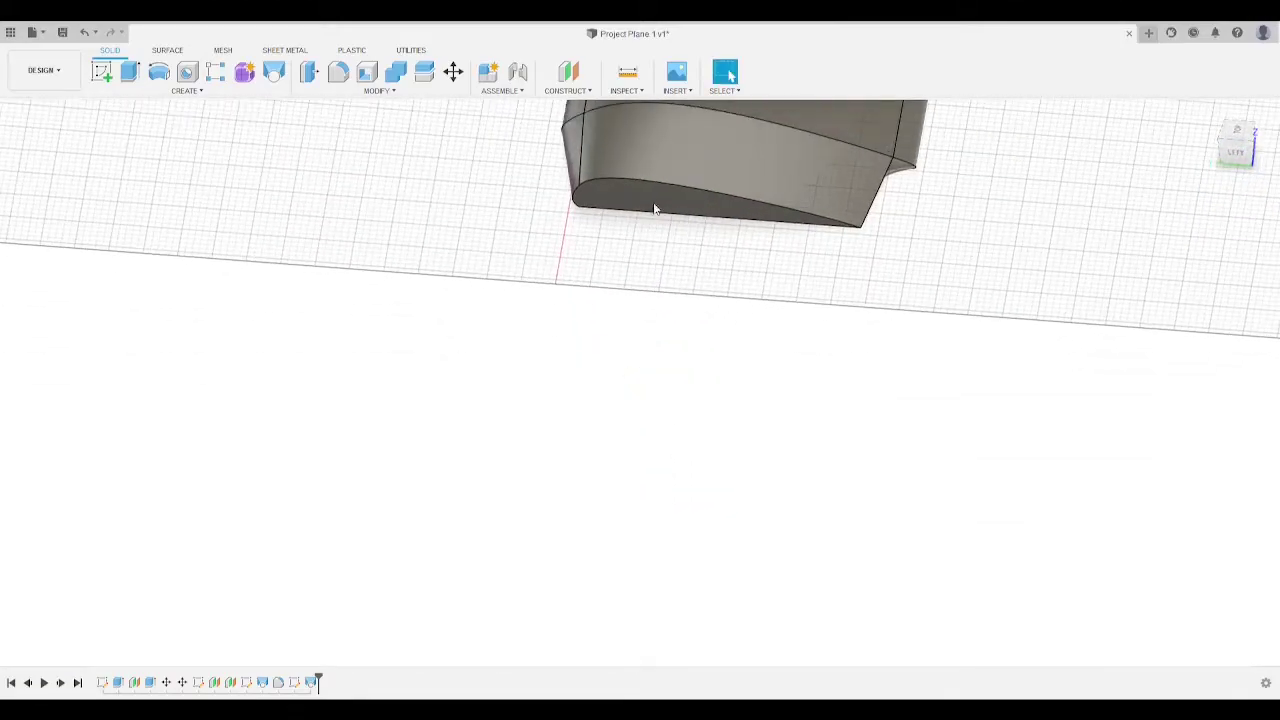
click(576, 200)
key(f)
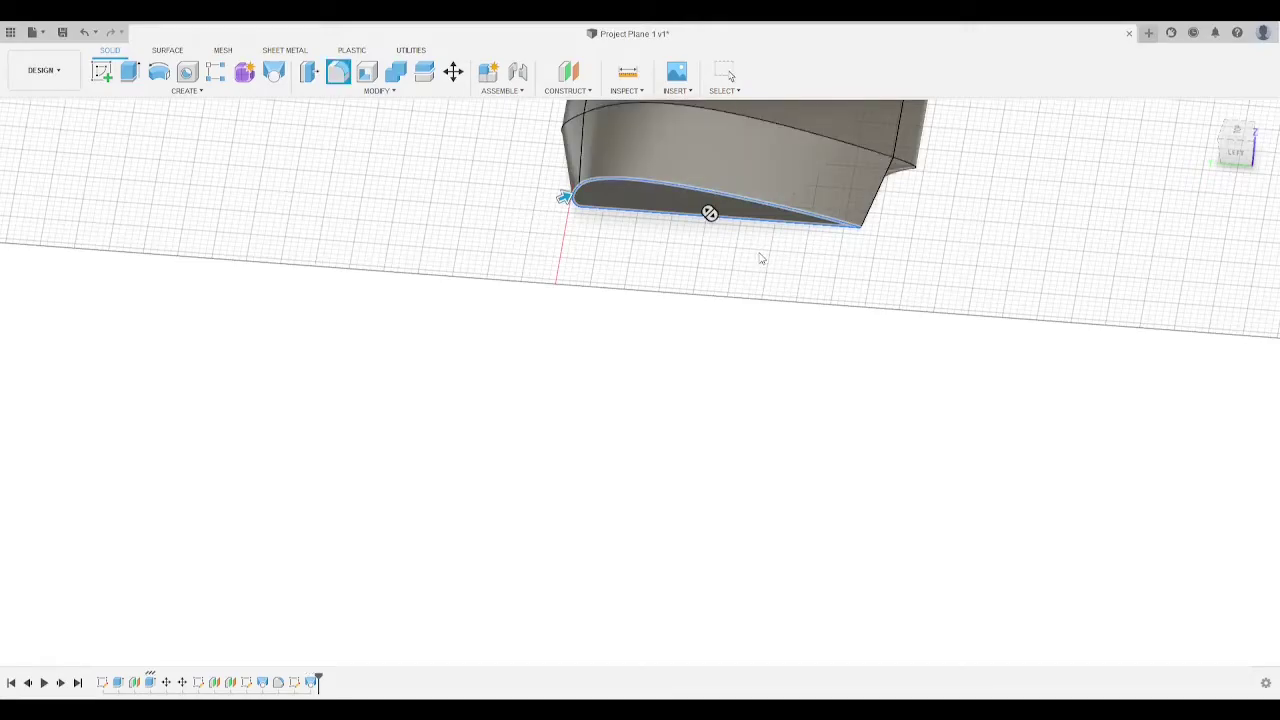
key(Return)
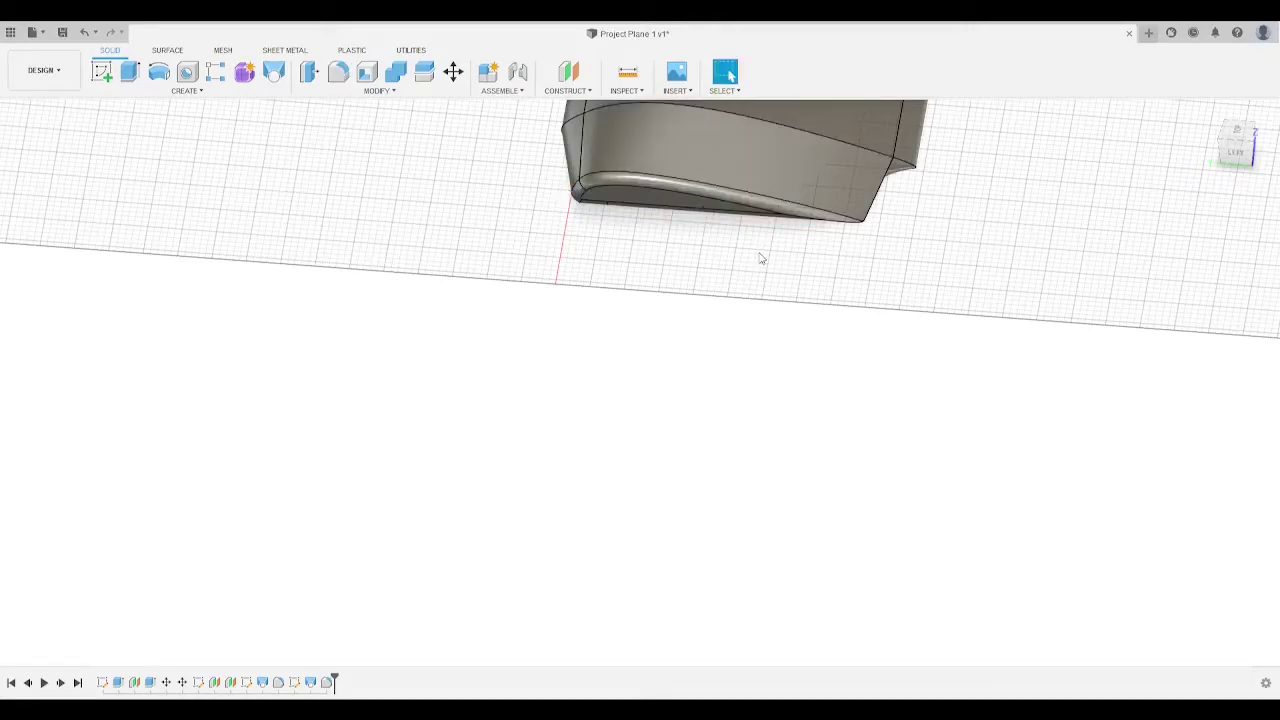
Step: Examine both wings from above and compare the shapes of their lofted tips
click(1236, 148)
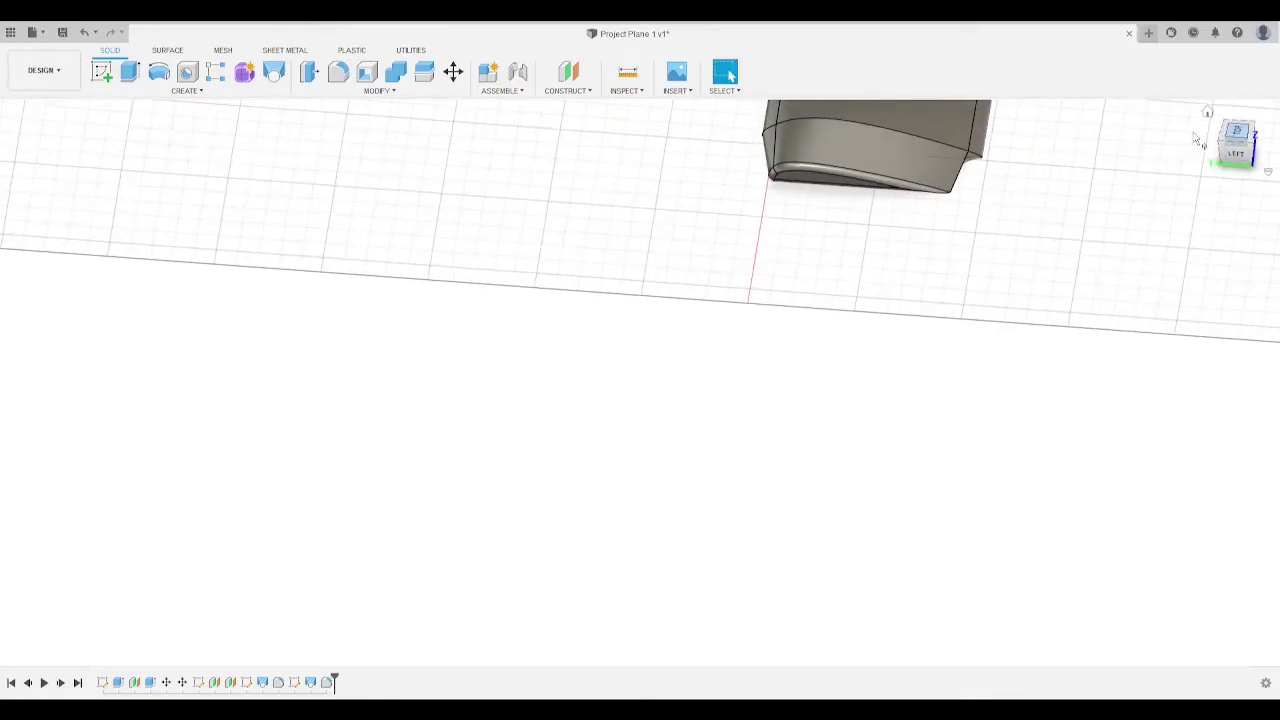
scroll(1031, 158, down, 7)
middle_drag(1029, 158, 914, 446)
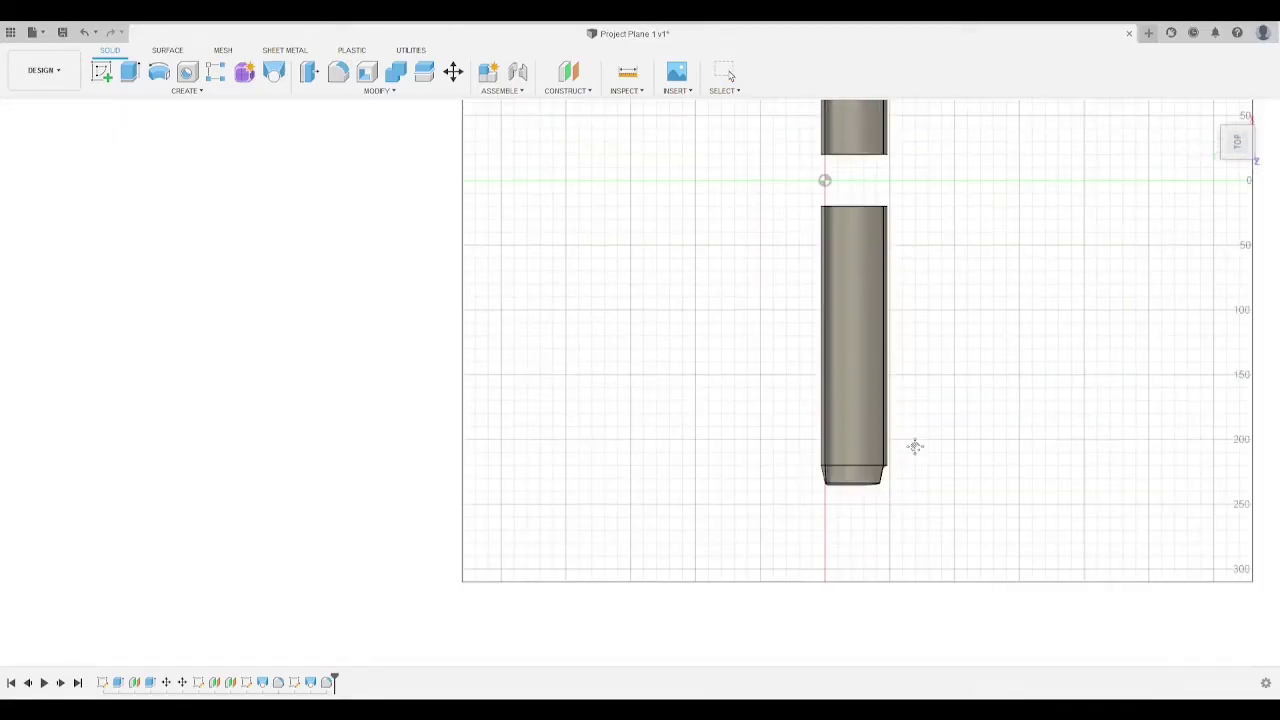
middle_drag(932, 280, 903, 528)
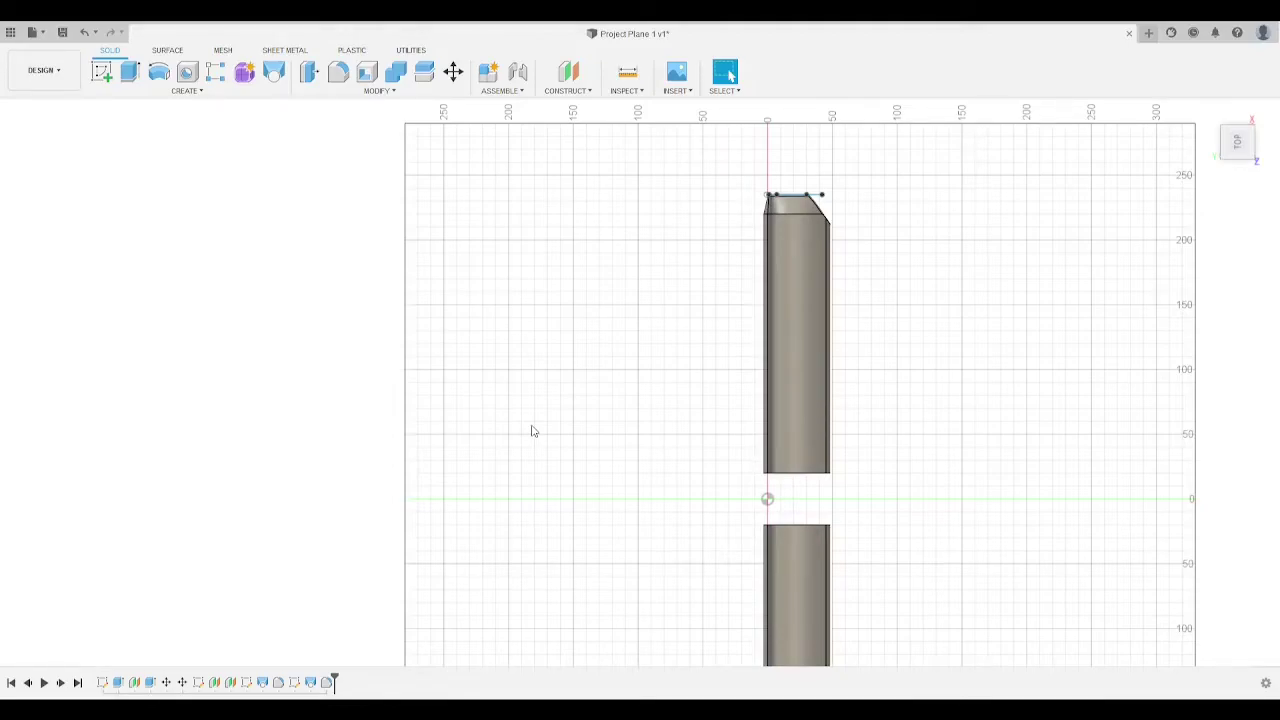
scroll(531, 431, down, 2)
middle_drag(865, 557, 837, 303)
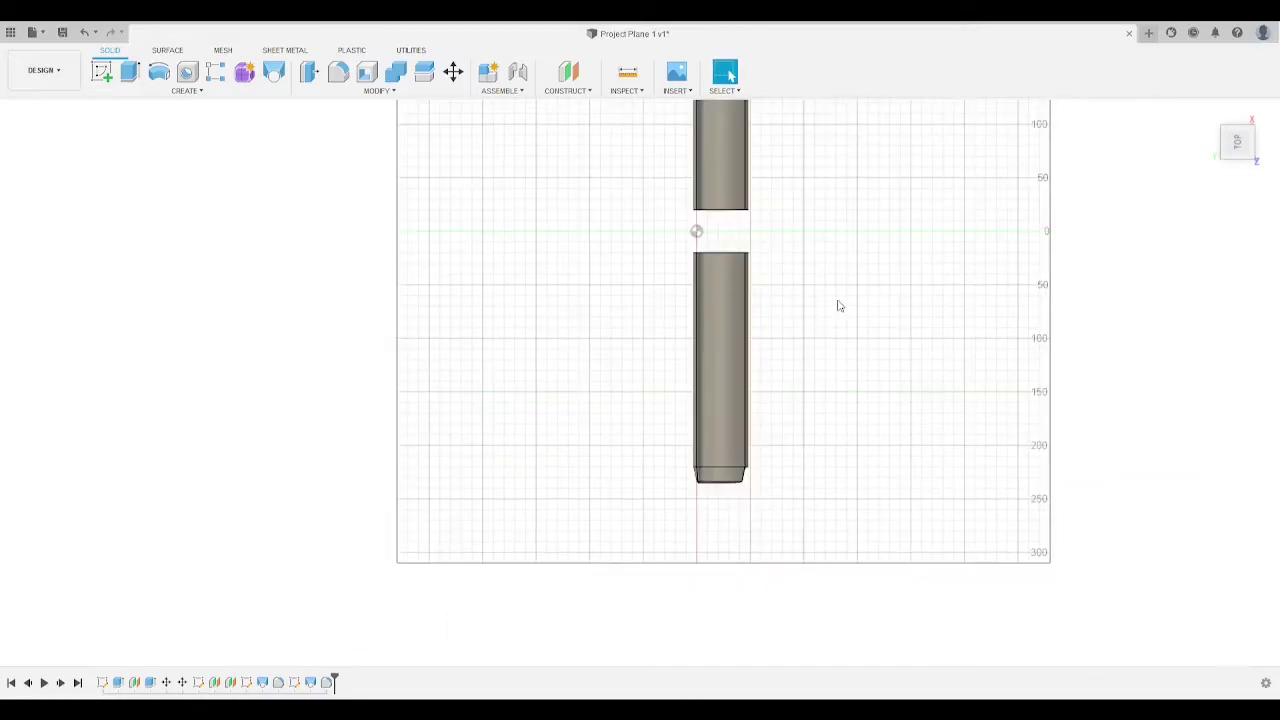
scroll(766, 453, down, 5)
middle_drag(838, 430, 835, 501)
Step: Roll the timeline back to before the wing-tip profile sketches and return it to the end
mouse_move(334, 682)
mouse_down()
mouse_move(230, 682)
mouse_move(373, 675)
mouse_up()
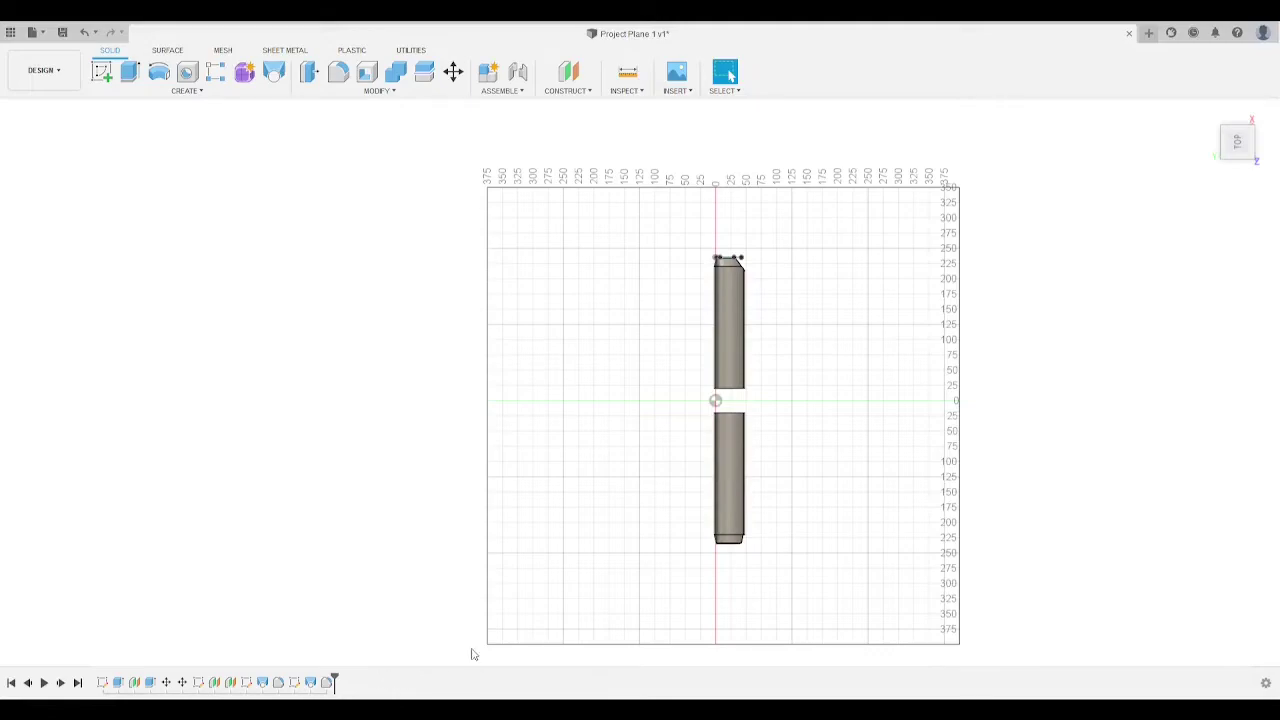
scroll(823, 474, up, 4)
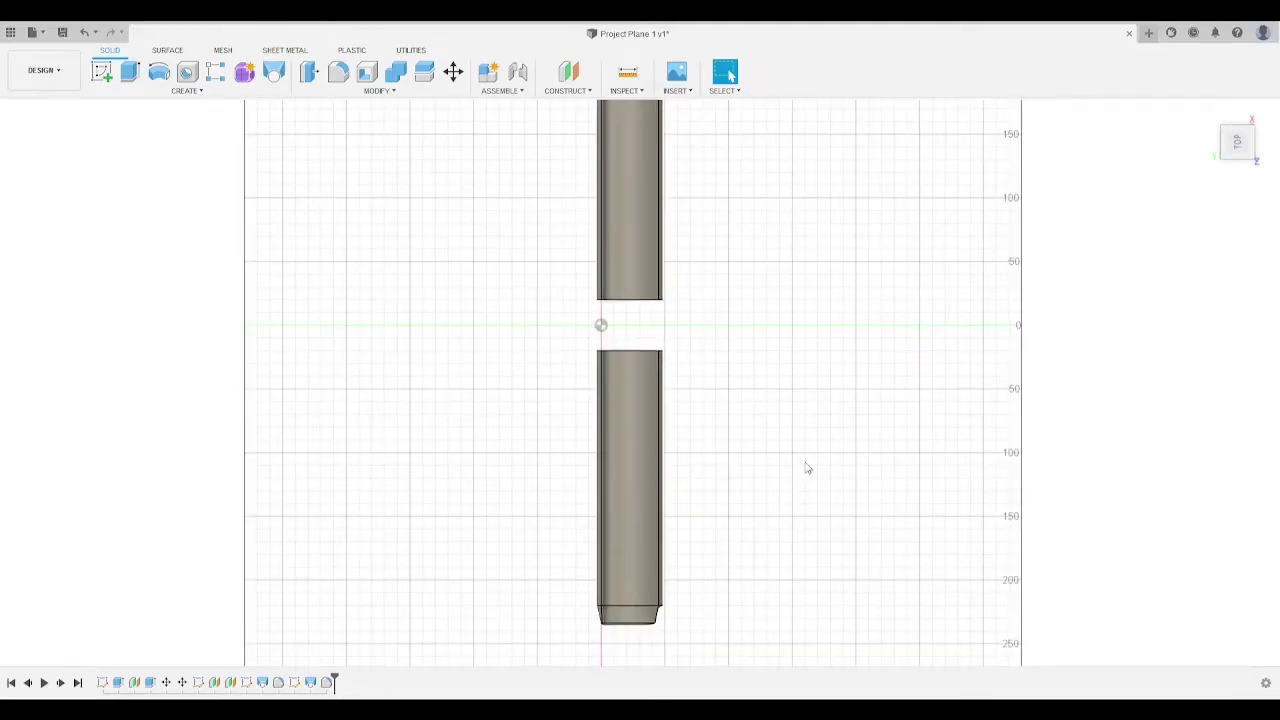
mouse_move(1241, 138)
mouse_down()
mouse_move(1246, 102)
mouse_move(1237, 127)
mouse_up()
key(ctrl+z)
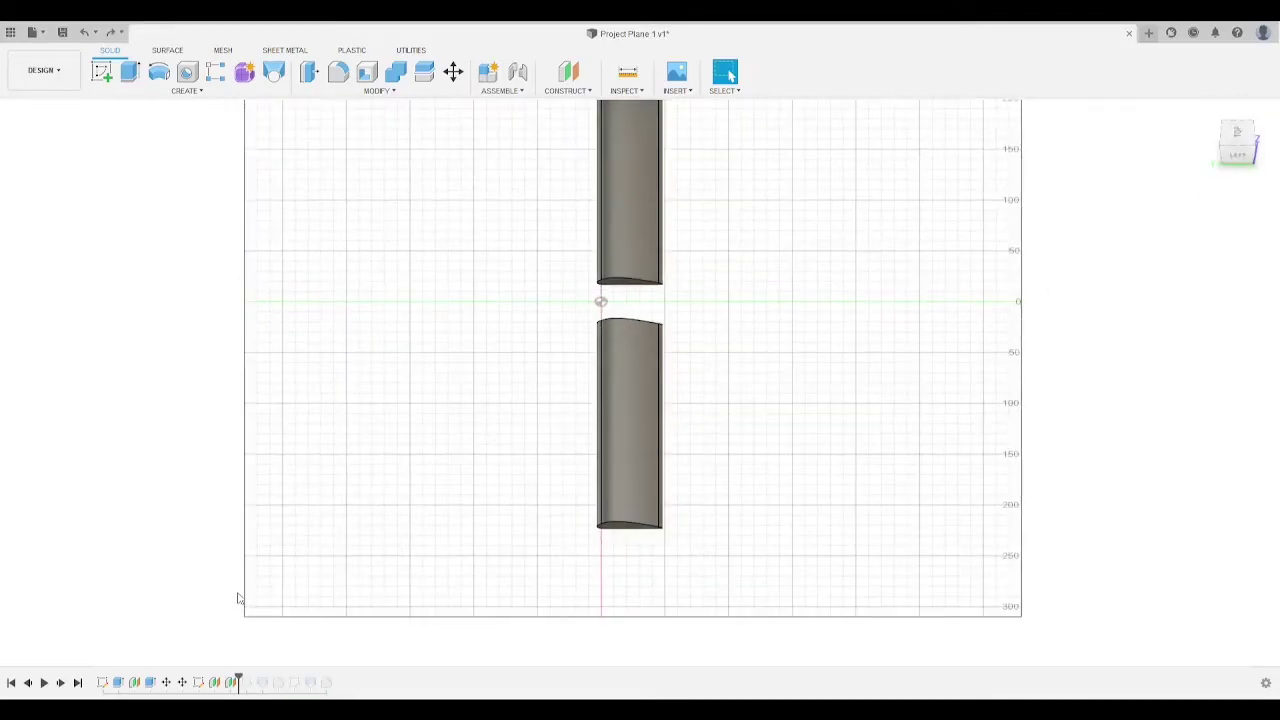
drag(238, 682, 336, 682)
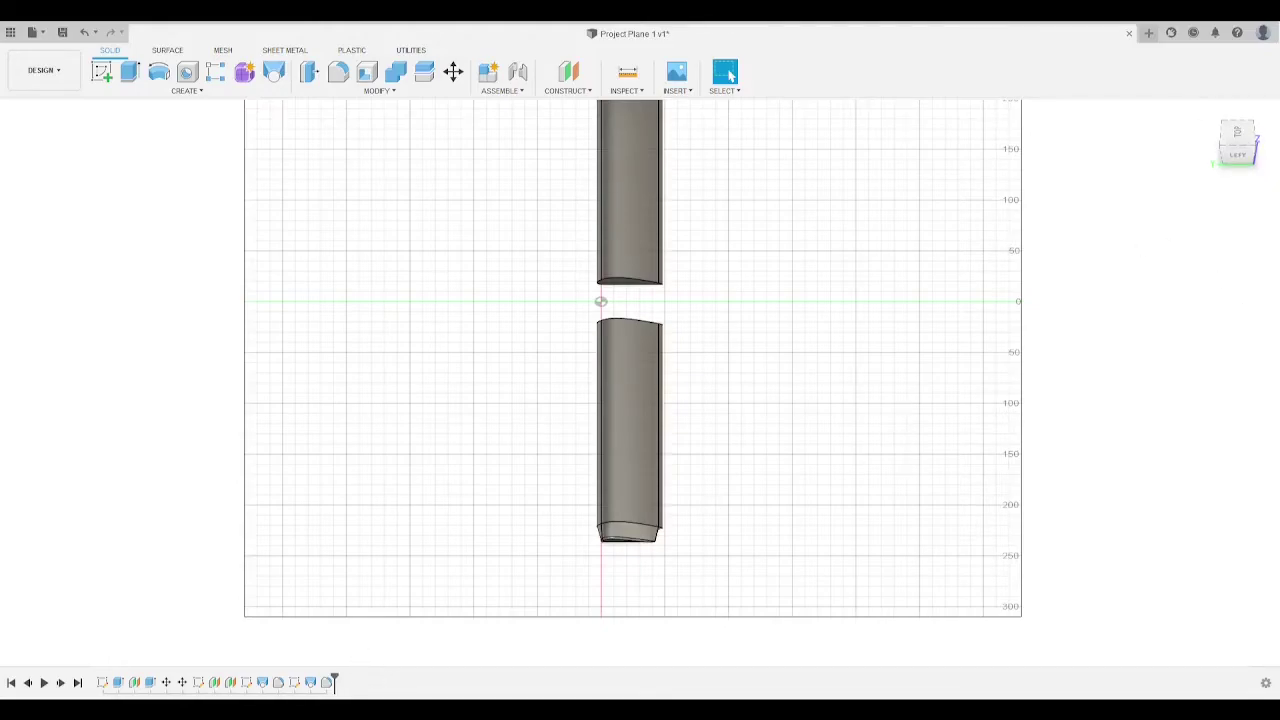
Step: Examine the filleted wing tip end-on, especially the end face and the area near the trailing edge
shift+middle_drag(634, 371, 681, 401)
scroll(681, 401, up, 10)
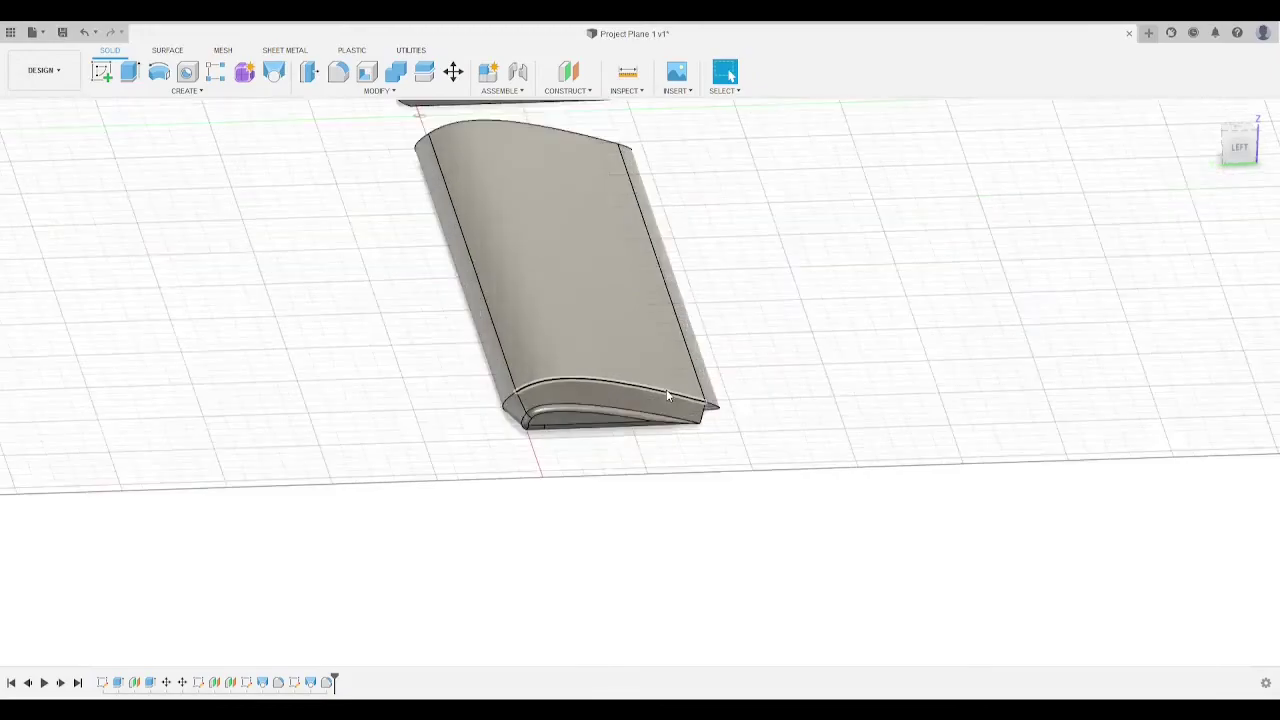
click(1240, 150)
middle_drag(580, 330, 795, 510)
middle_drag(800, 197, 806, 420)
scroll(806, 420, up, 5)
scroll(885, 257, down, 3)
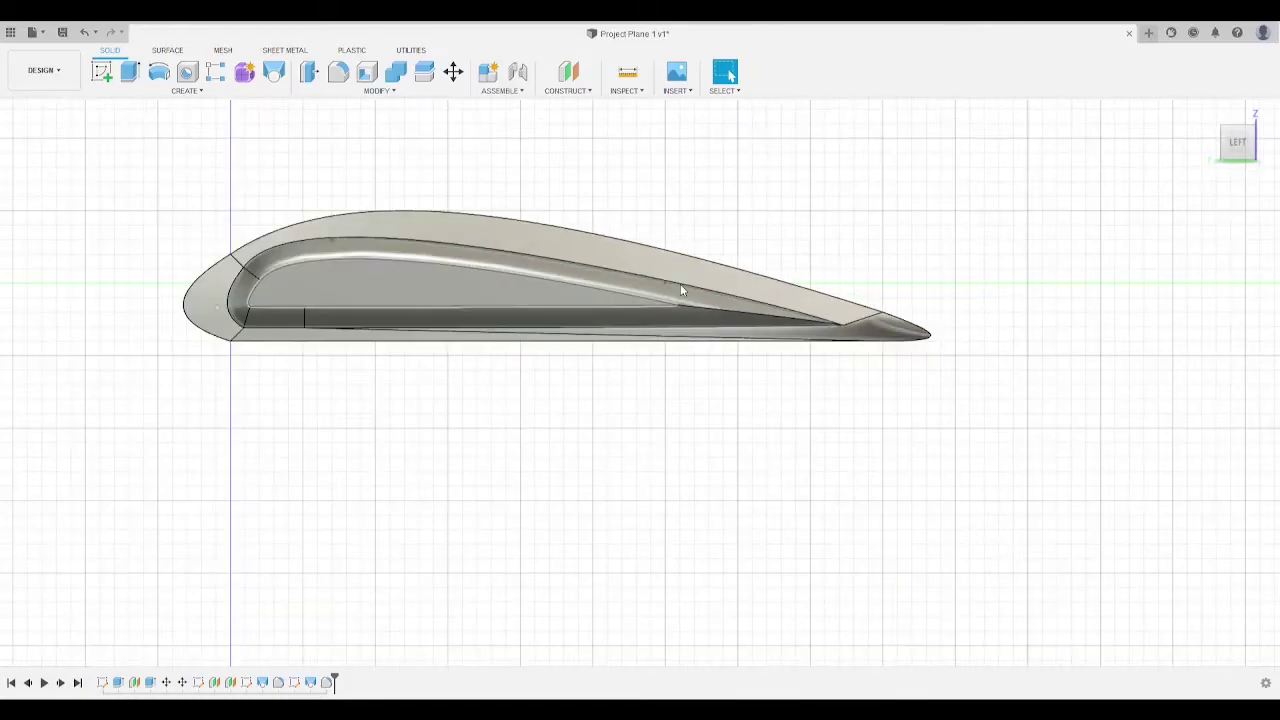
click(627, 282)
click(520, 280)
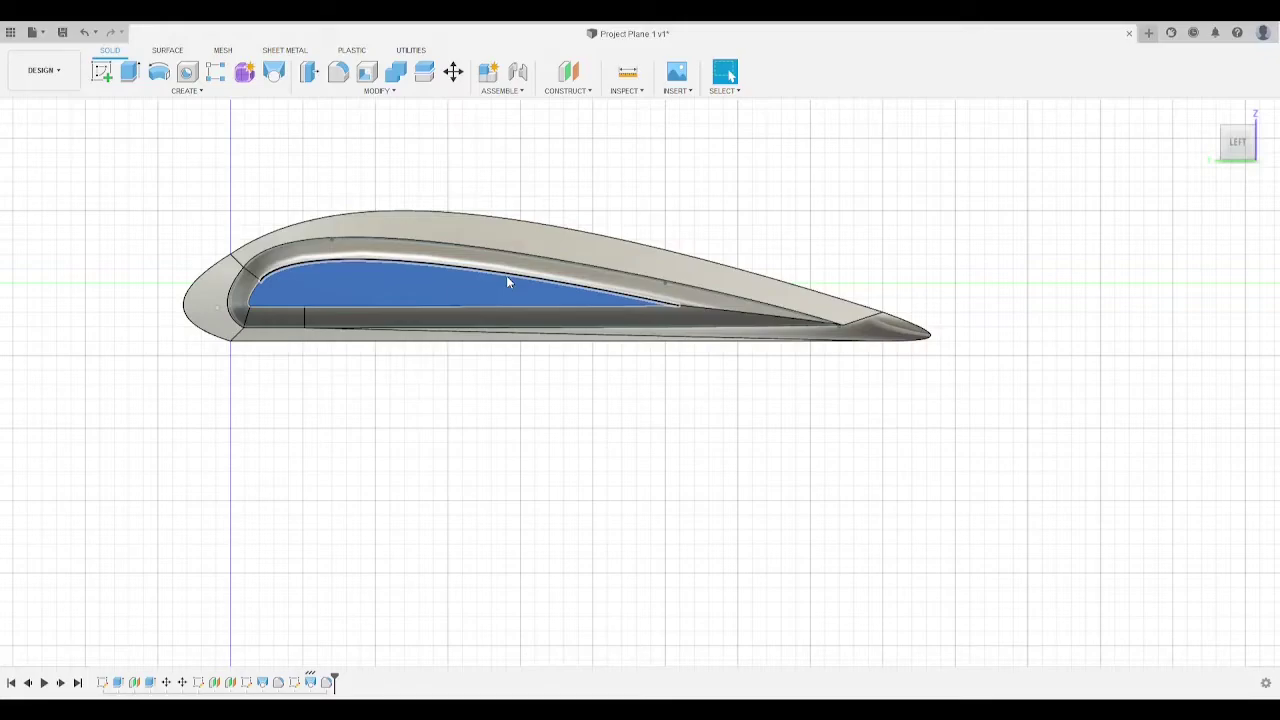
scroll(495, 255, up, 3)
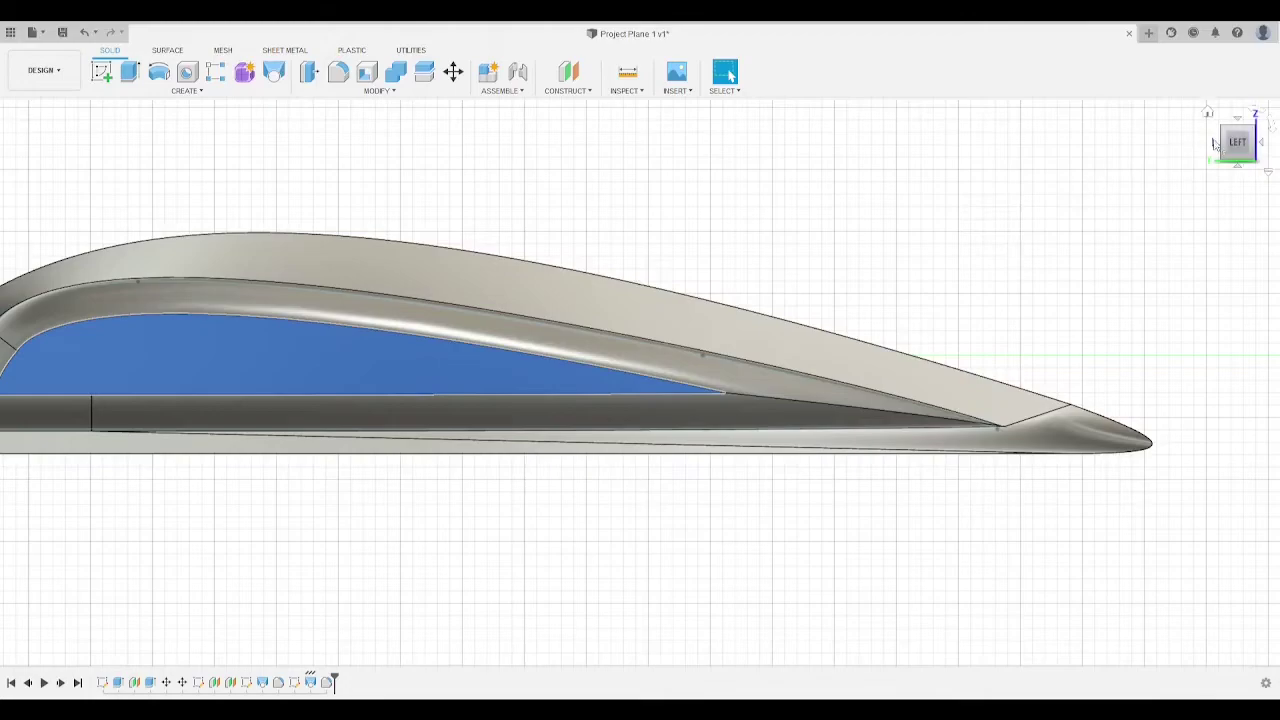
Step: Delete the wing tip's latest fillet and loft features, keeping the smaller airfoil sketch
click(1215, 144)
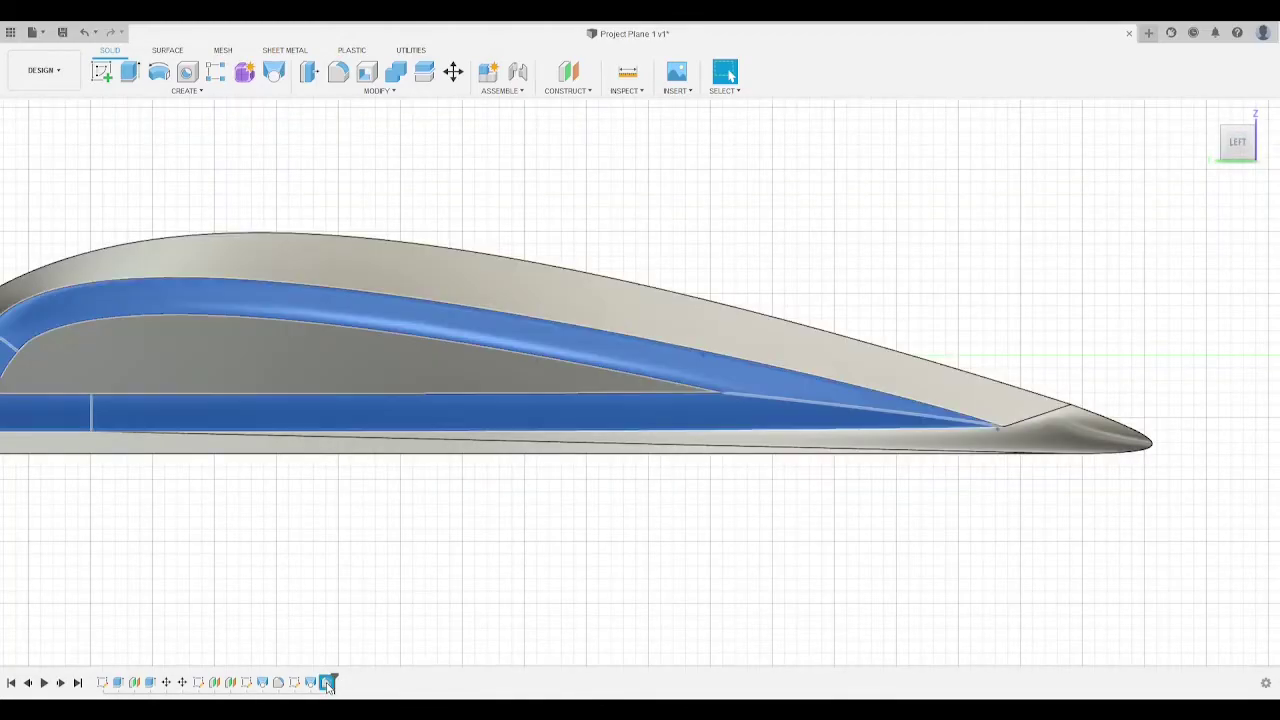
click(313, 682)
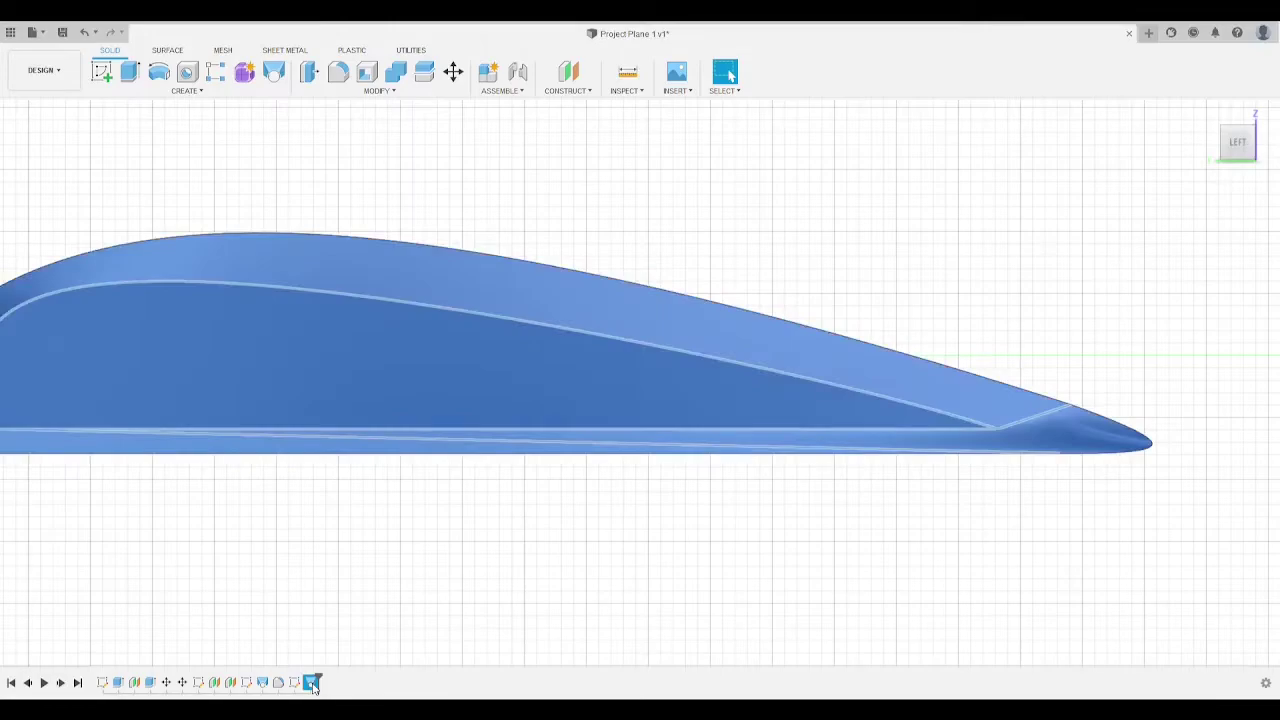
click(425, 635)
Step: Inspect the smaller airfoil sketch in edit mode with the wing bodies hidden, finish it and show the bodies again
click(295, 682)
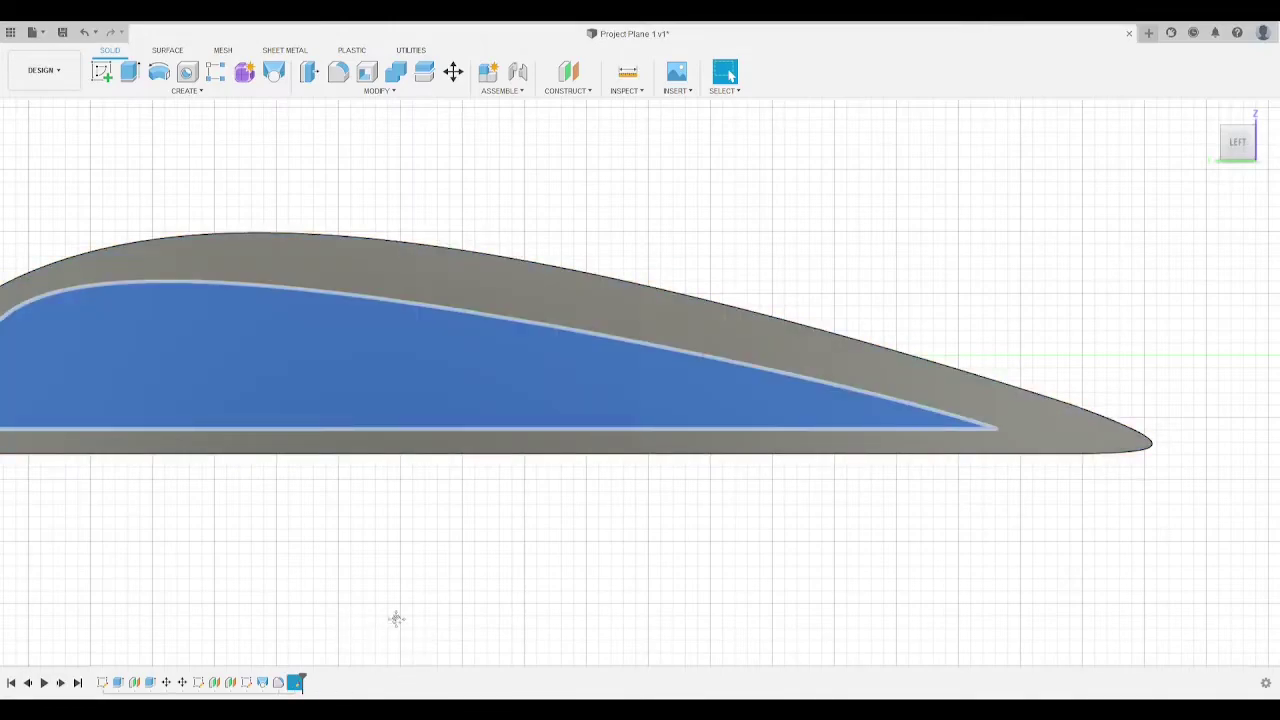
middle_drag(396, 618, 551, 600)
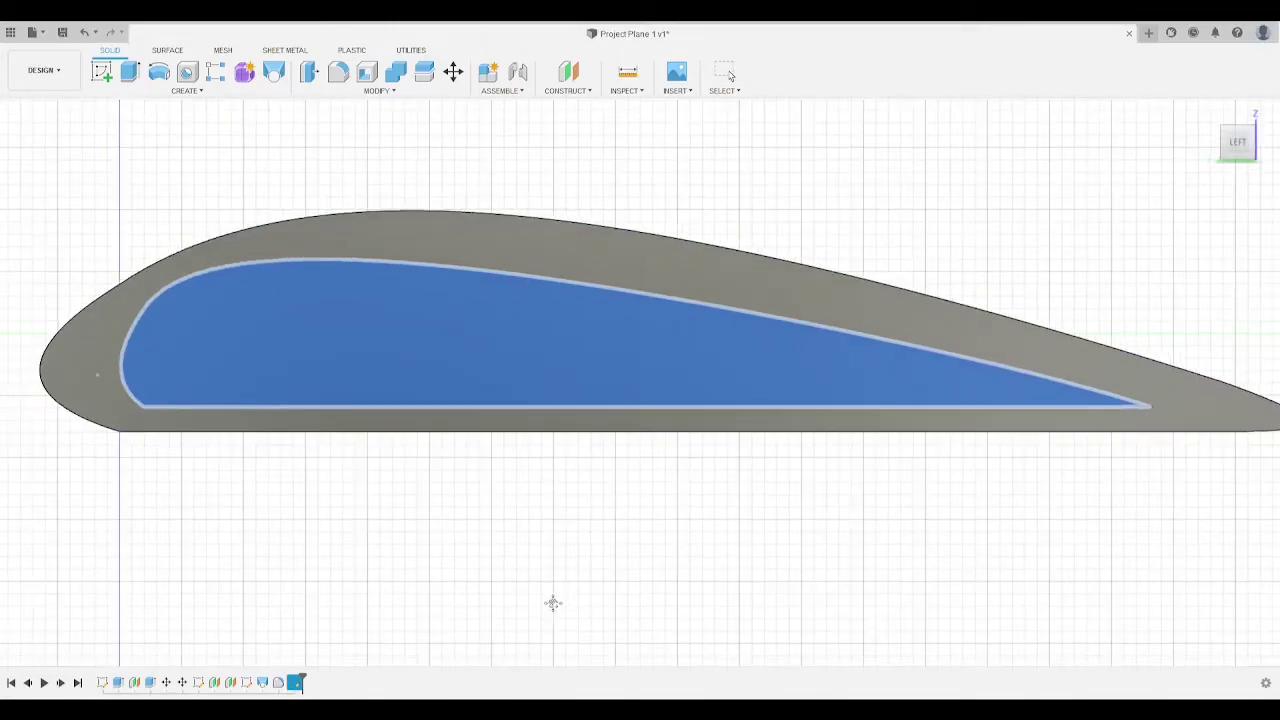
click(57, 221)
click(57, 308)
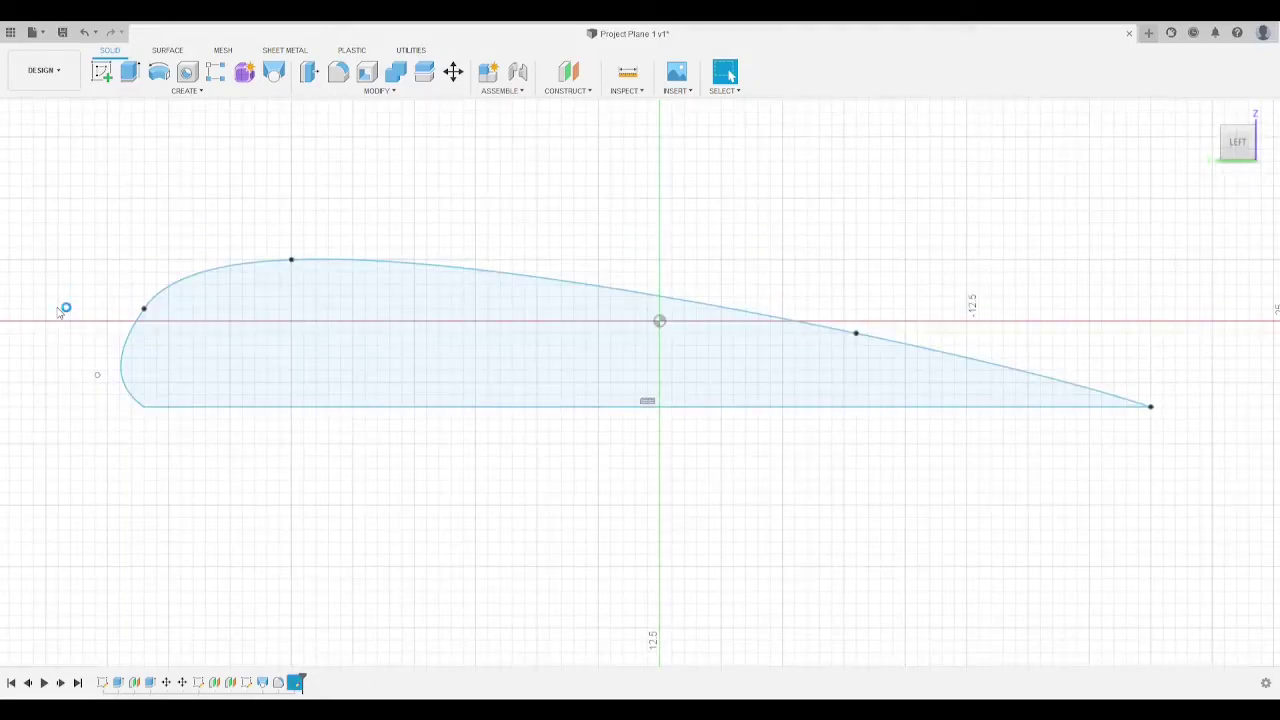
click(58, 299)
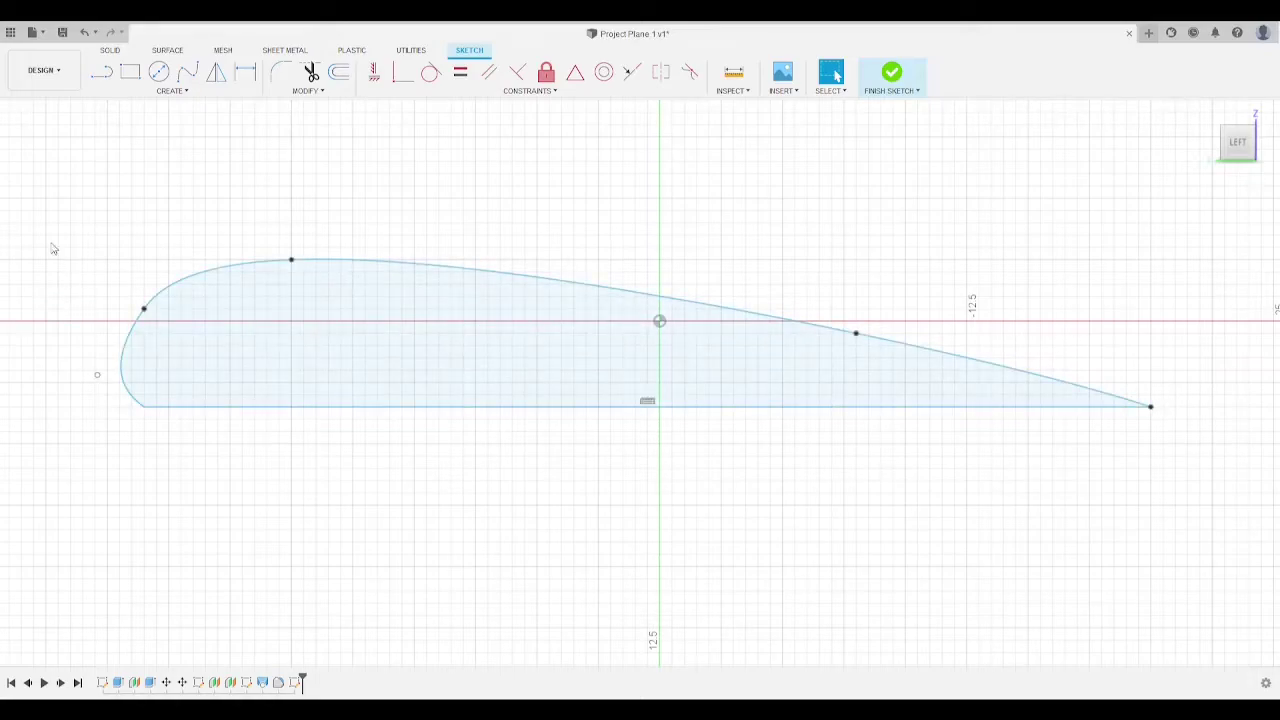
click(889, 74)
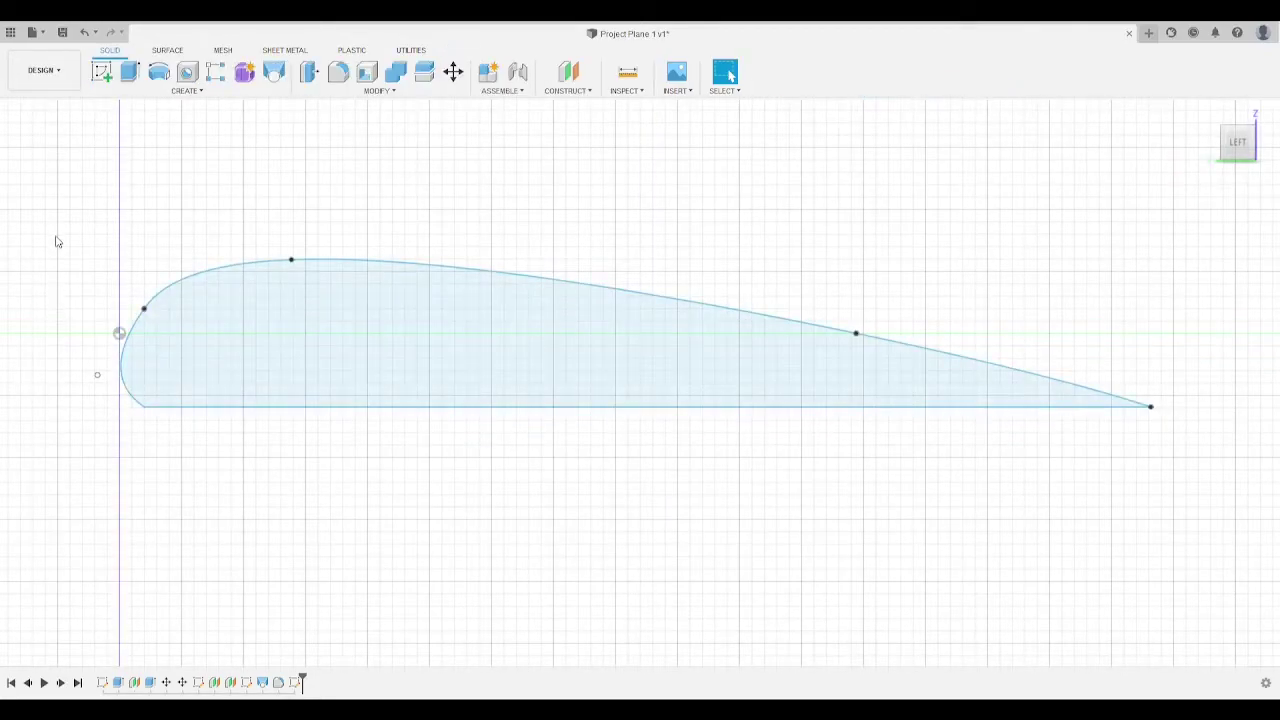
click(56, 231)
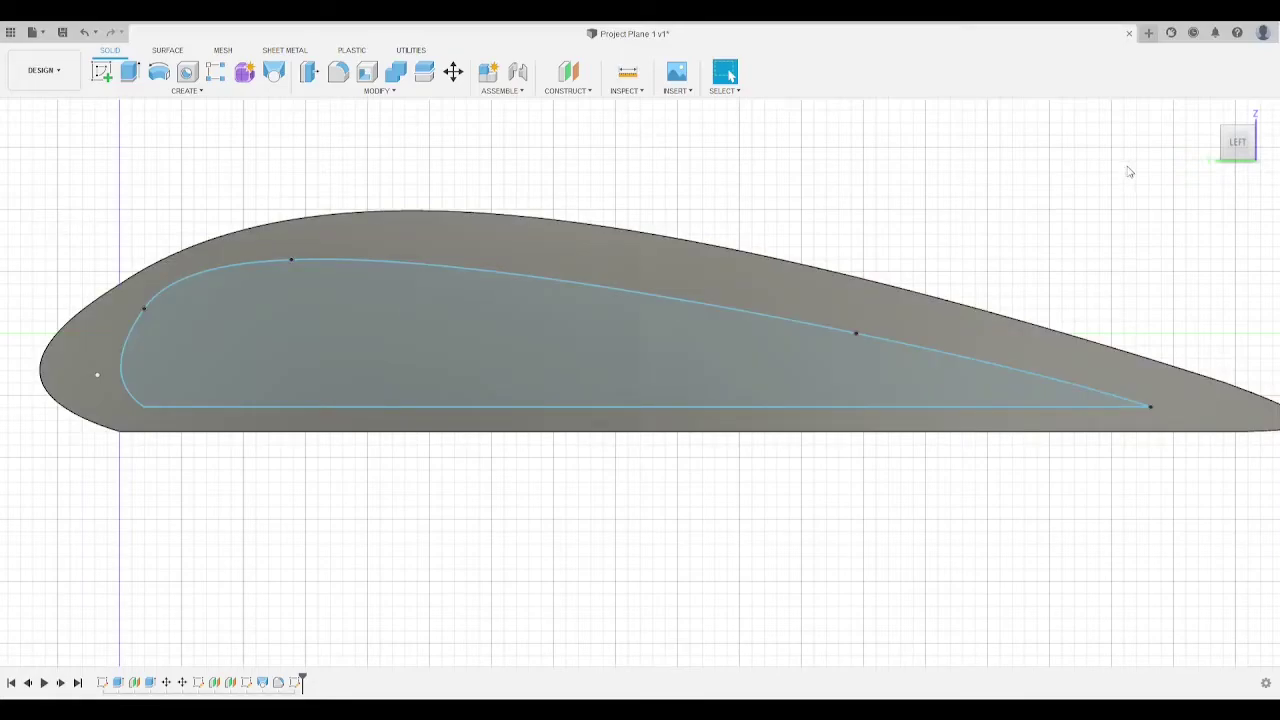
Step: Loft the wing's end face to the smaller airfoil sketch profile to form the tapered tip
shift+middle_drag(1129, 172, 755, 345)
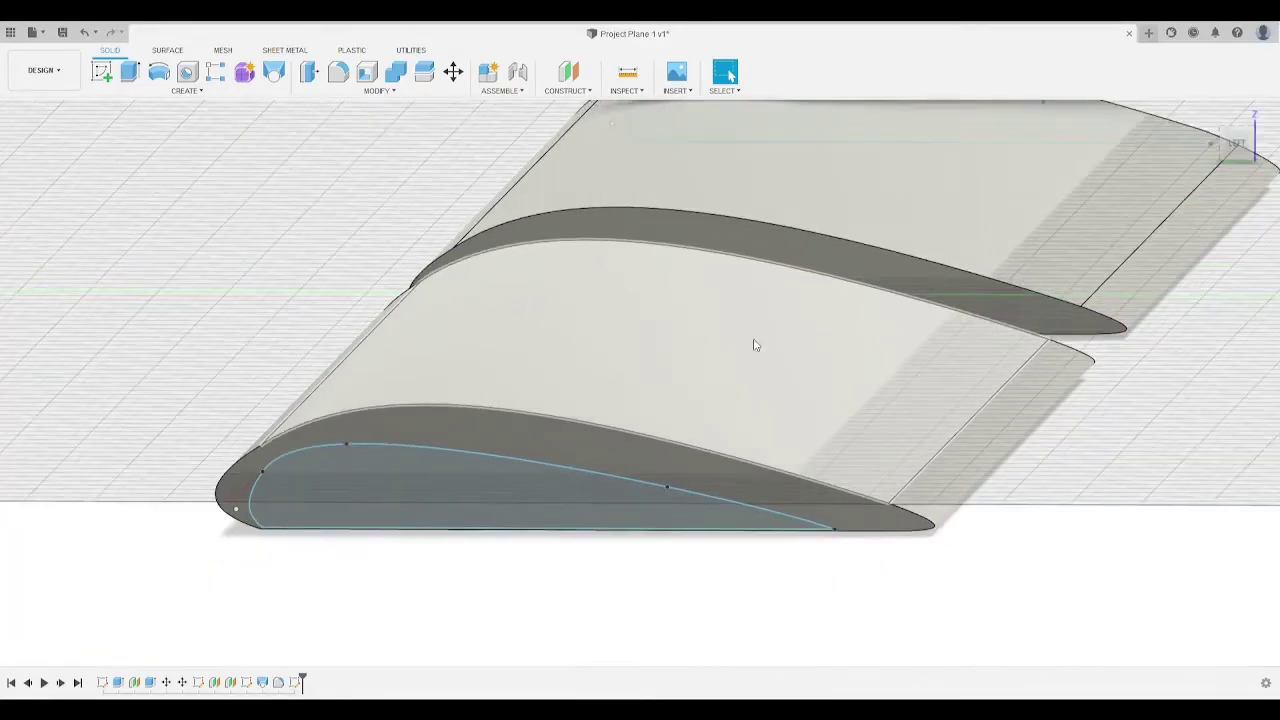
click(273, 72)
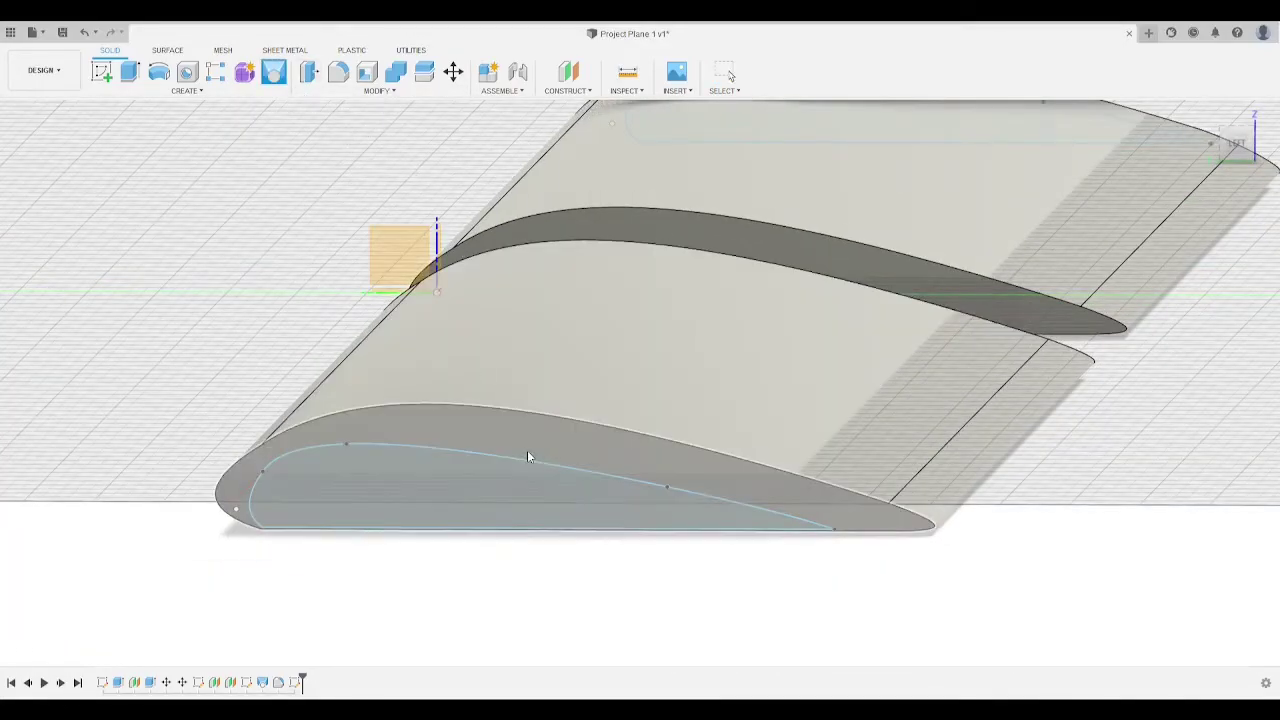
click(517, 498)
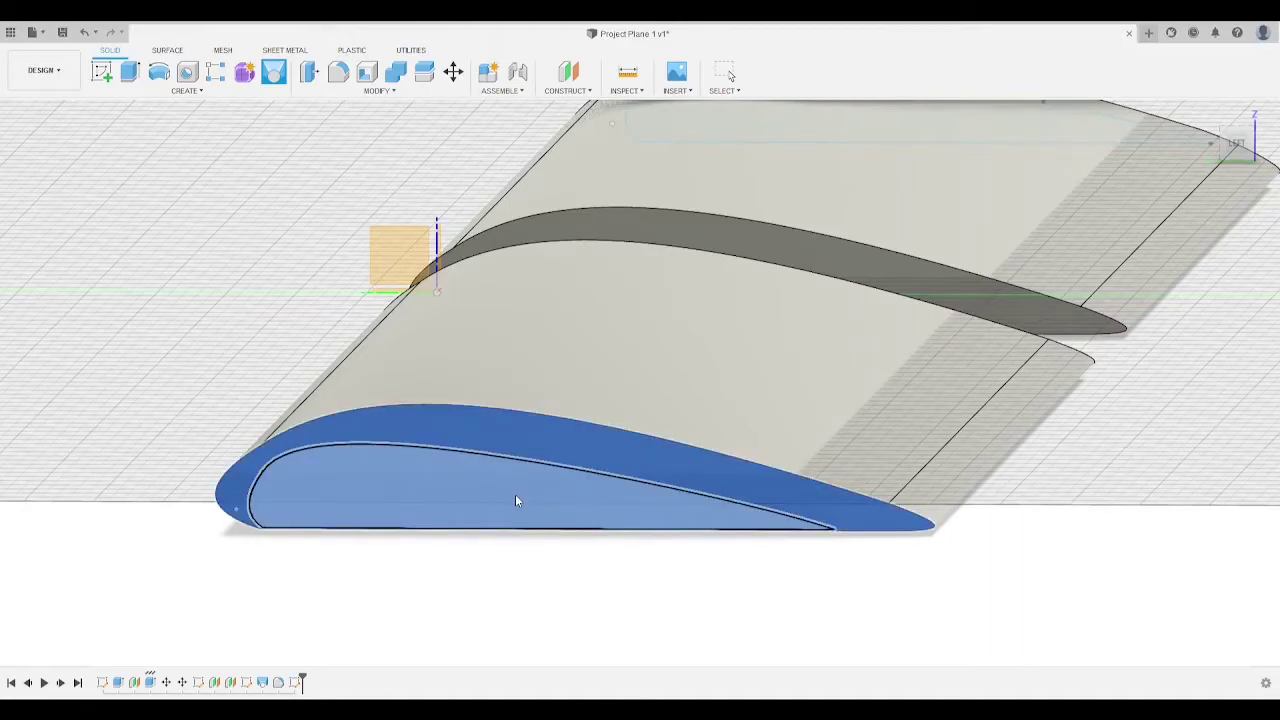
click(515, 494)
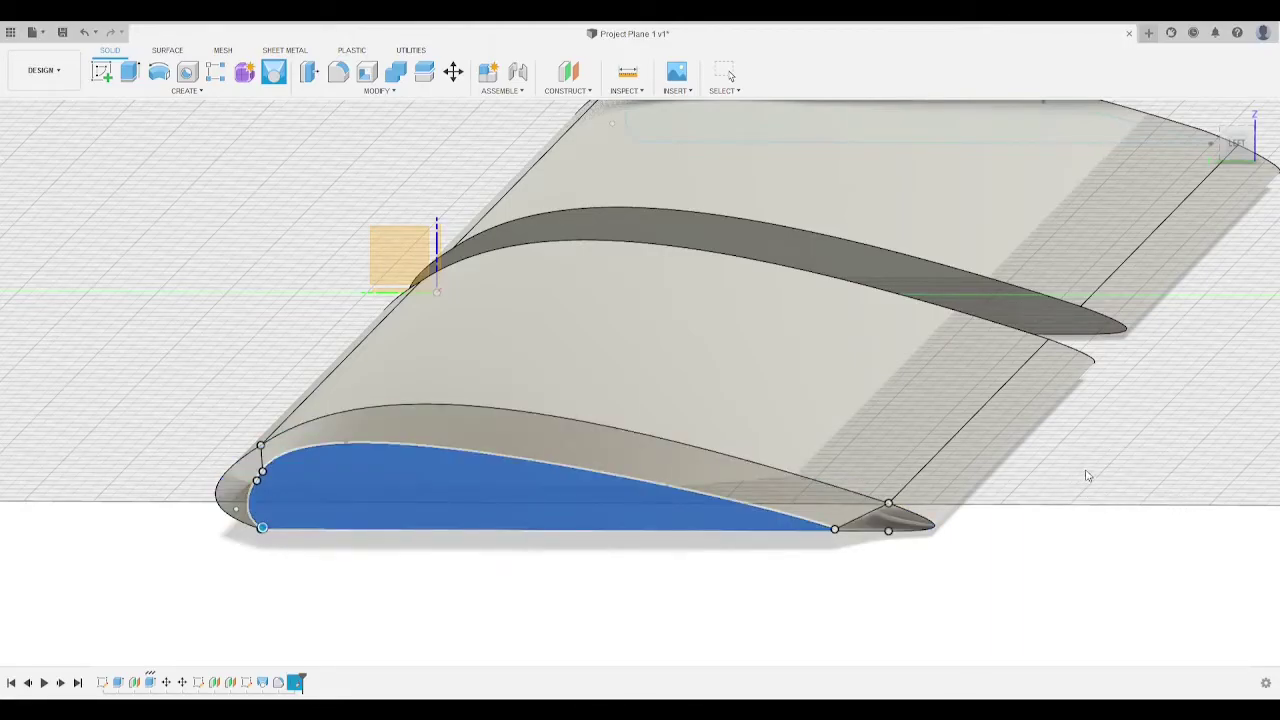
click(1213, 499)
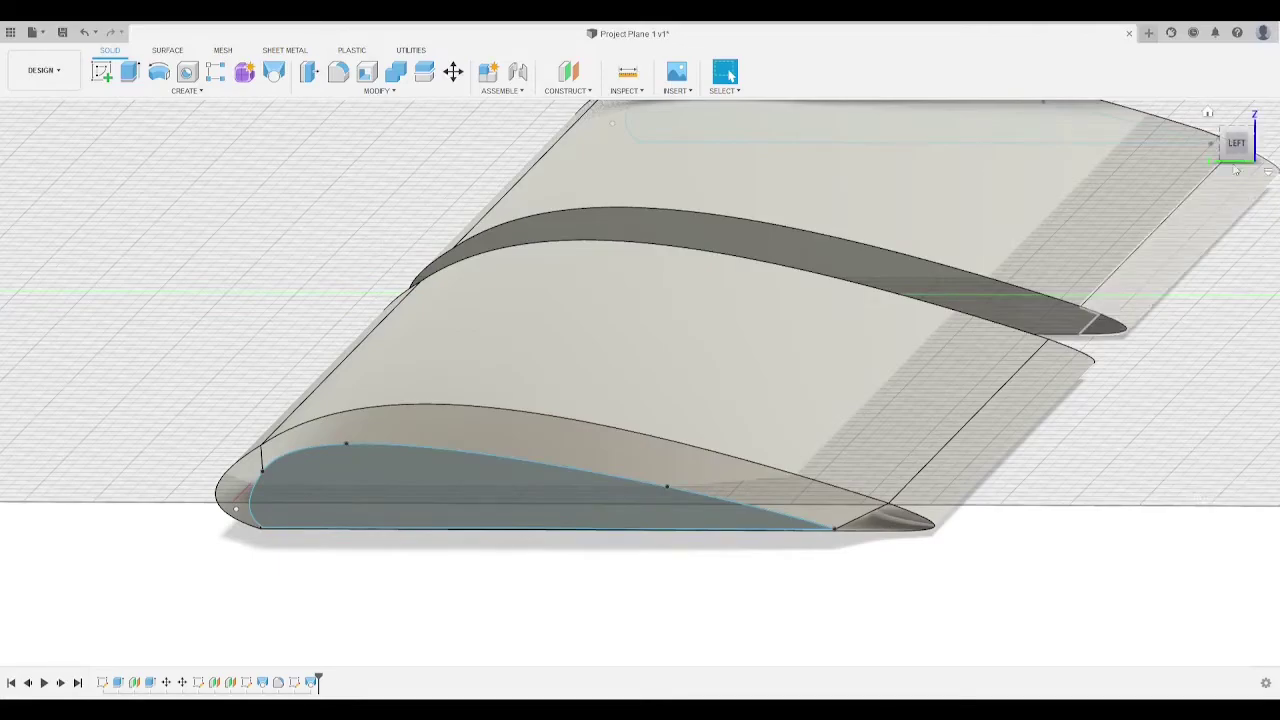
Step: Try to fillet the upper, lower and leading edges of the lofted wing tip's end face
mouse_move(1236, 145)
mouse_down()
mouse_move(1242, 128)
mouse_move(1239, 146)
mouse_up()
scroll(1048, 336, down, 1)
middle_drag(1048, 338, 1048, 253)
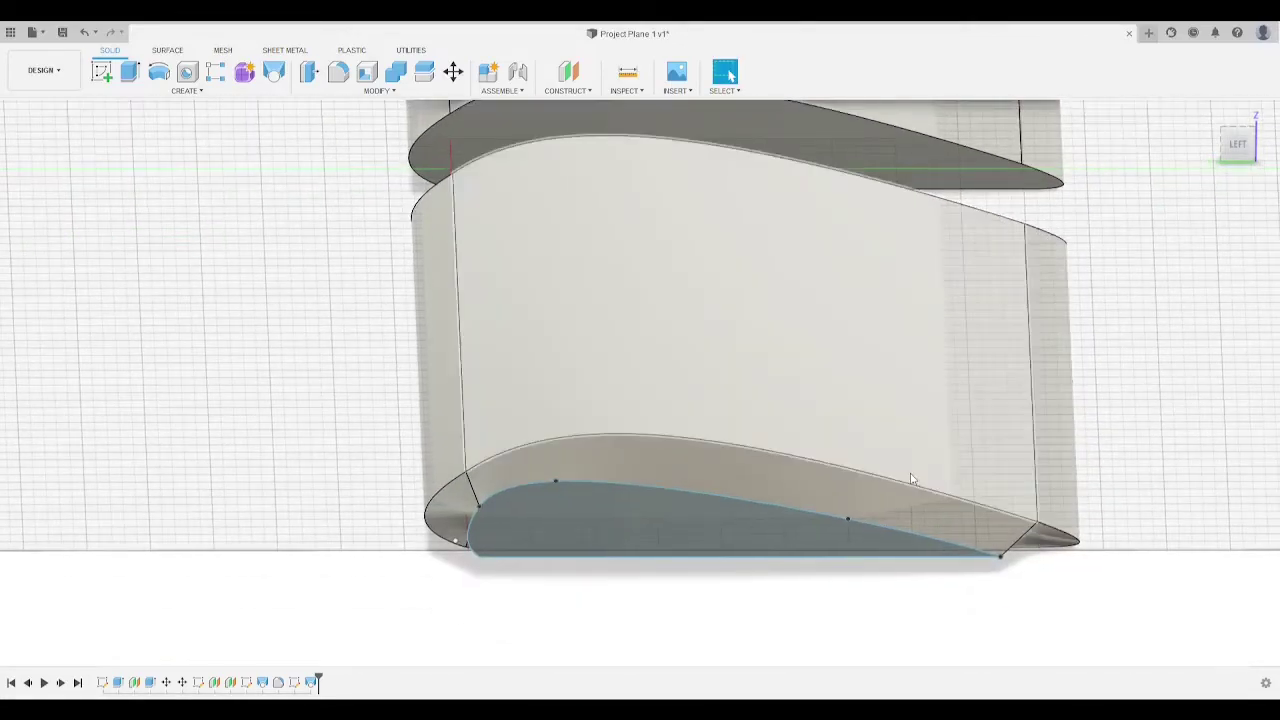
click(1238, 146)
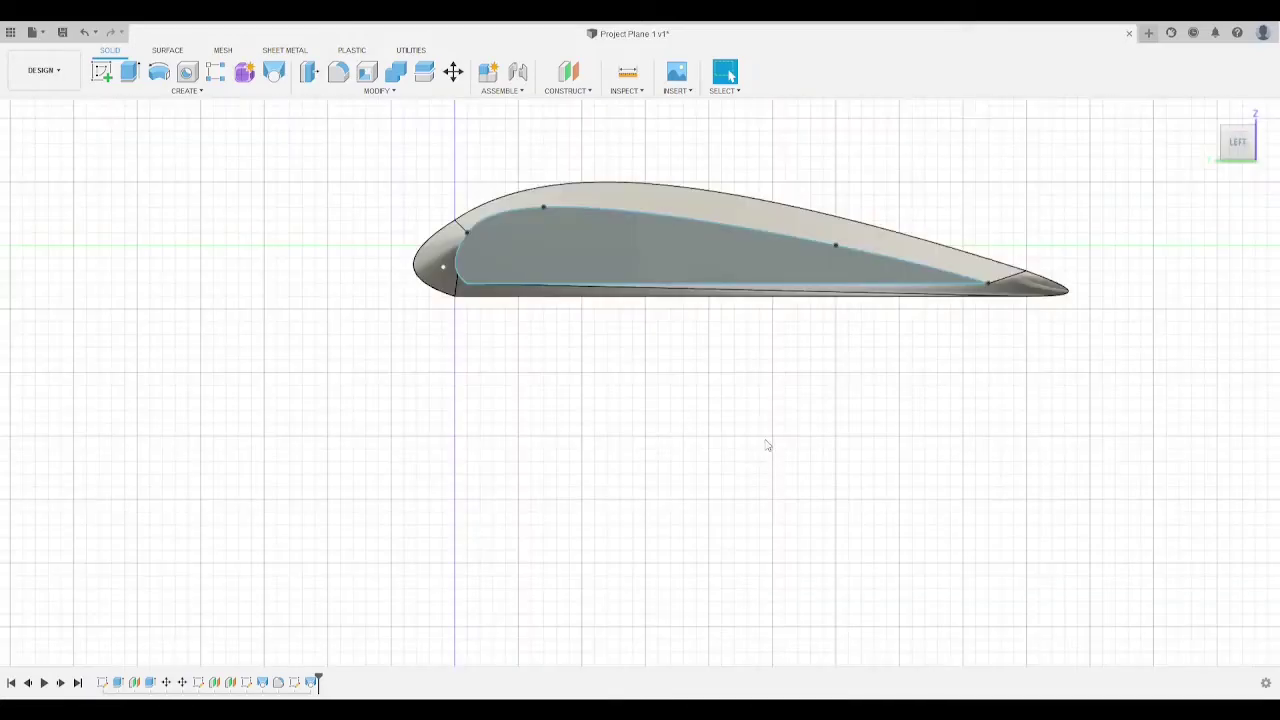
key(f)
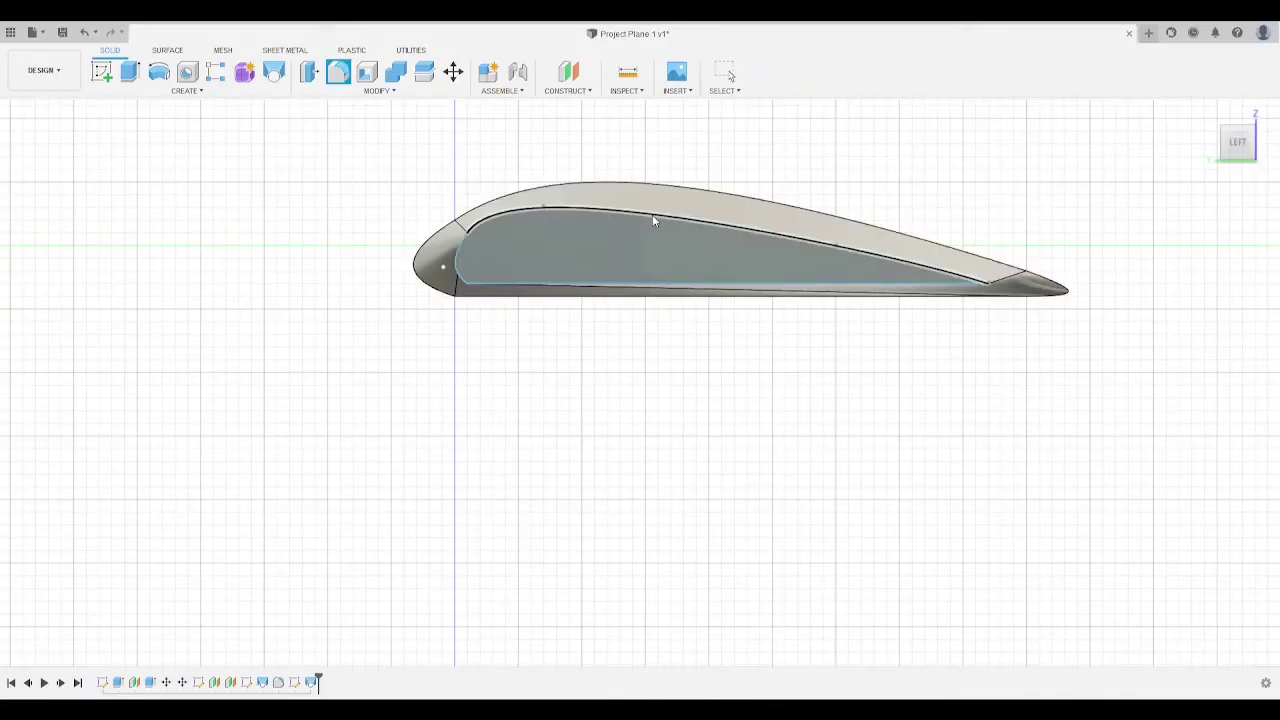
click(652, 214)
click(560, 291)
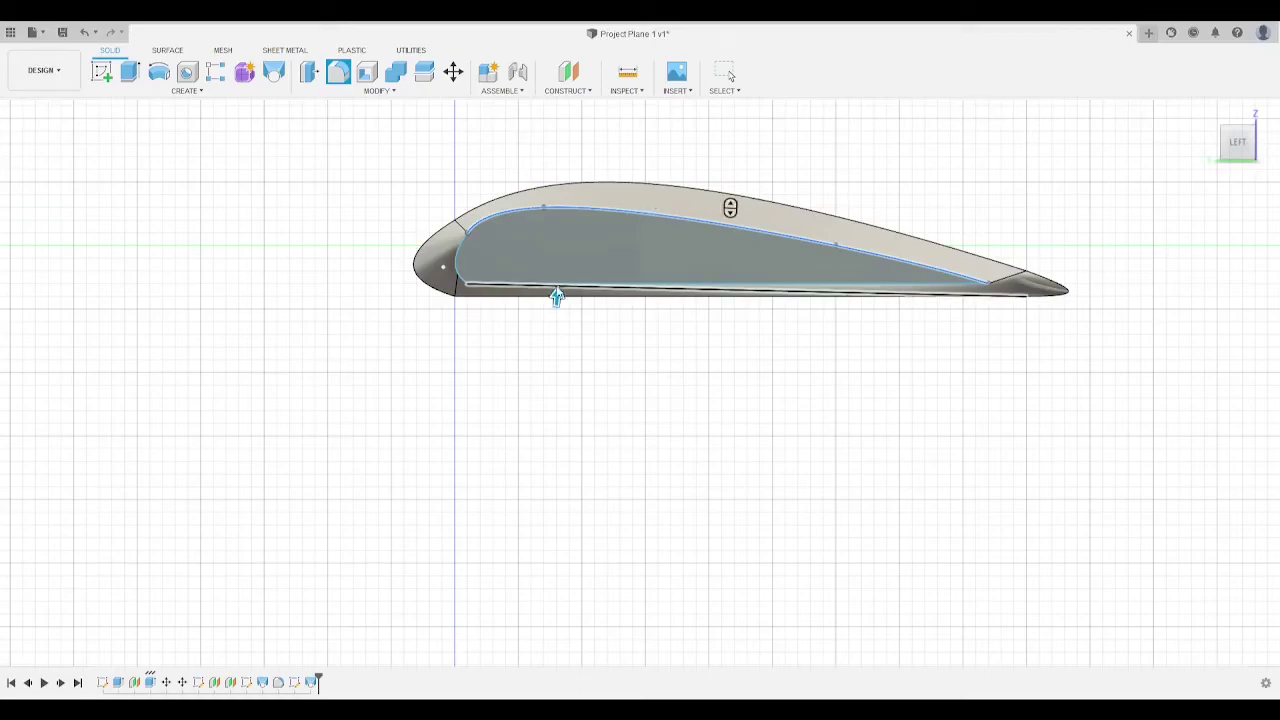
click(456, 262)
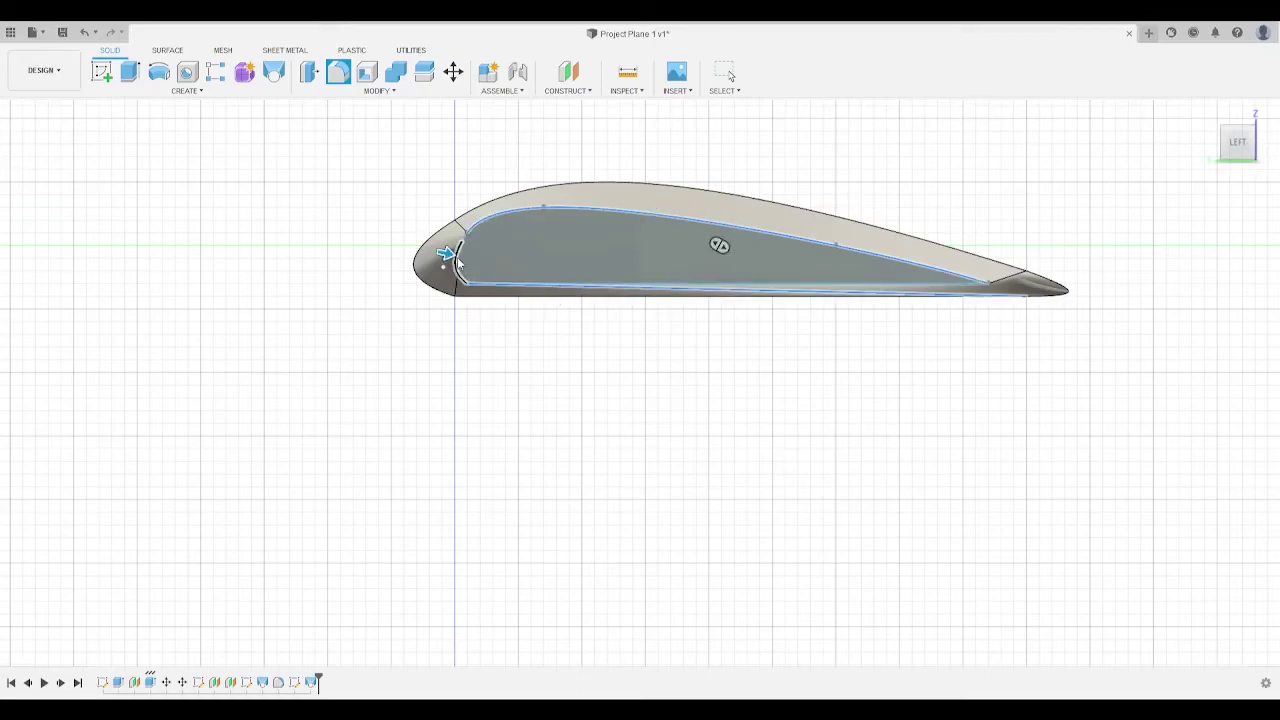
scroll(460, 255, up, 5)
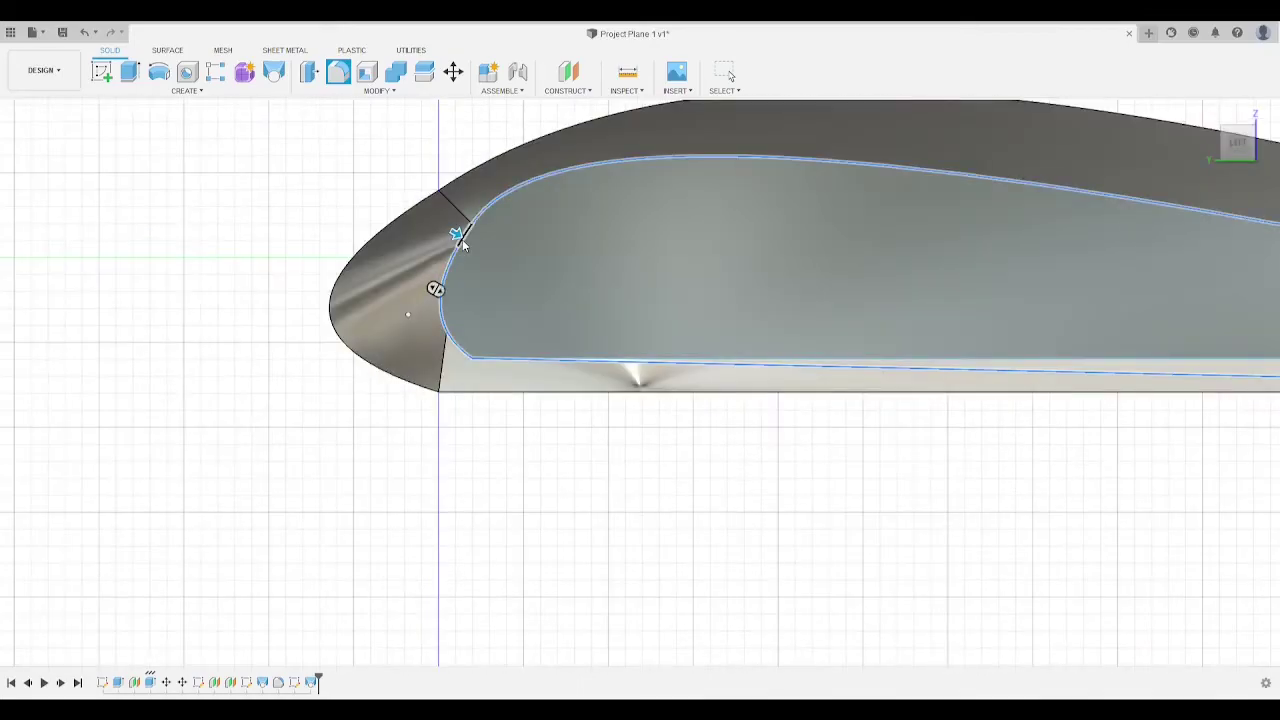
scroll(695, 280, down, 4)
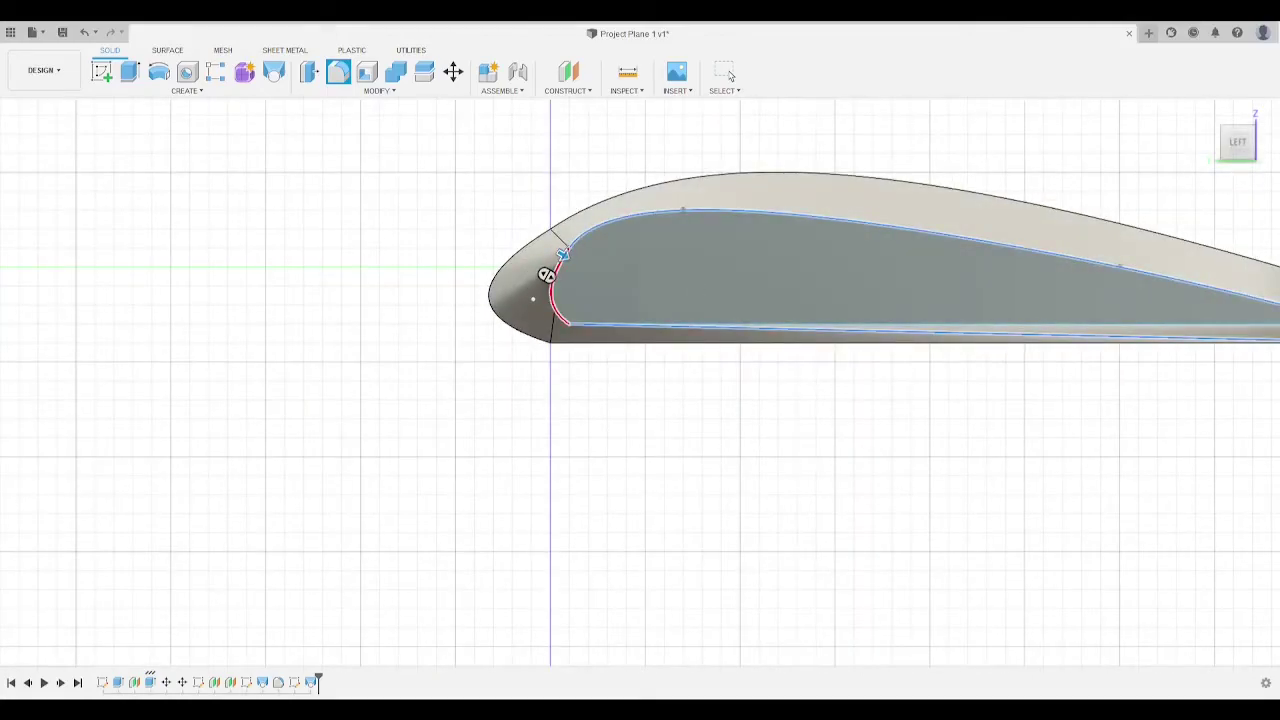
click(1262, 420)
Step: Examine the opposite wing's filleted tip, rolling the timeline back to before its fillet and returning it to the end
drag(1243, 141, 1228, 136)
scroll(1060, 295, down, 5)
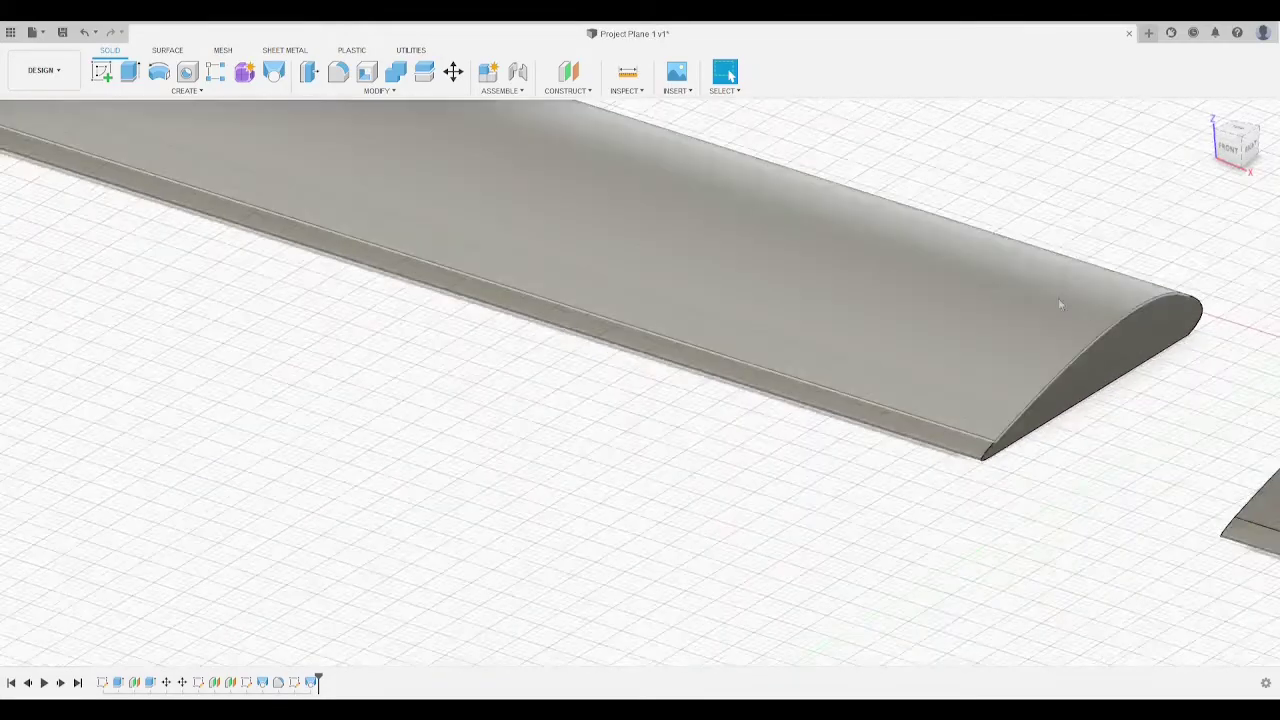
middle_drag(1176, 256, 270, 147)
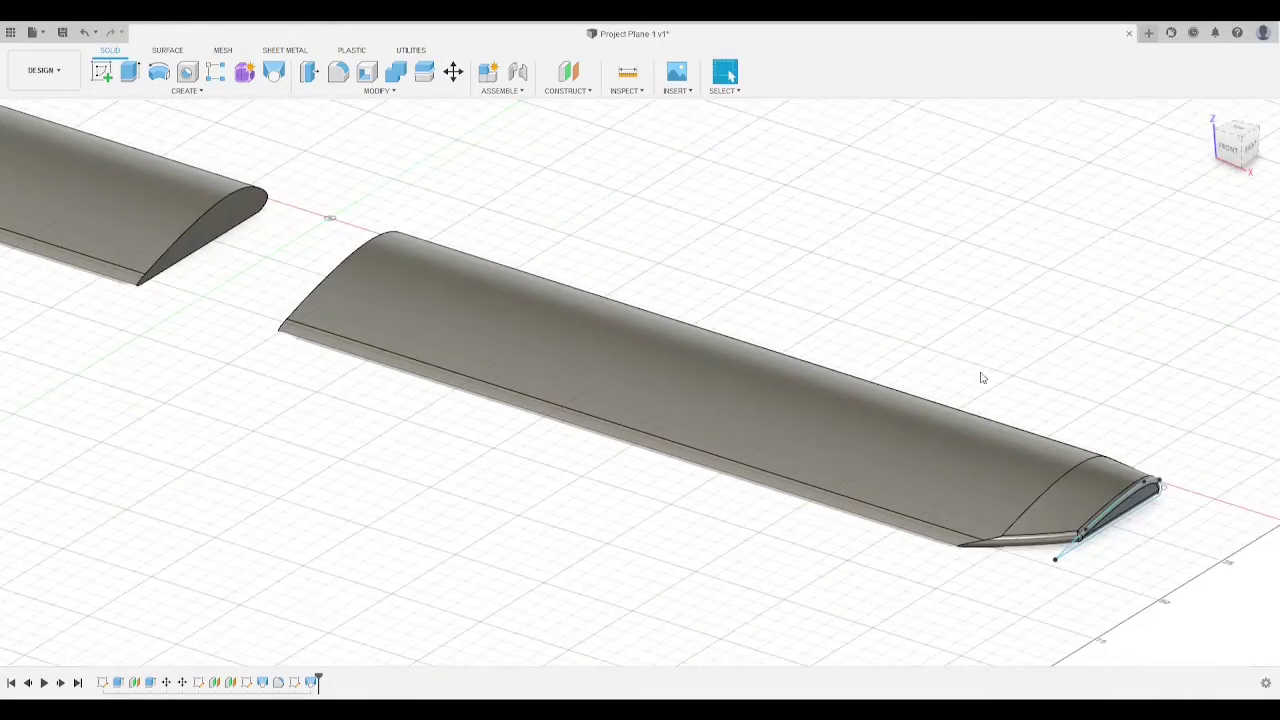
drag(1239, 136, 1165, 138)
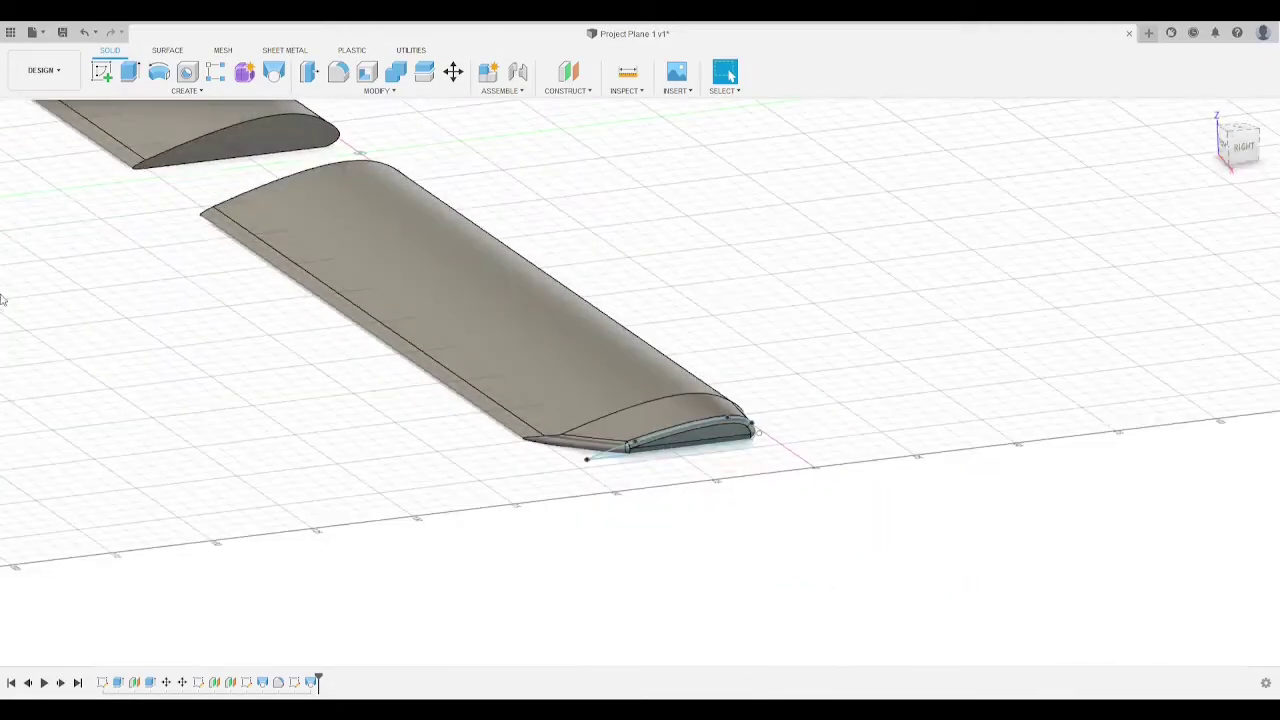
scroll(529, 391, up, 5)
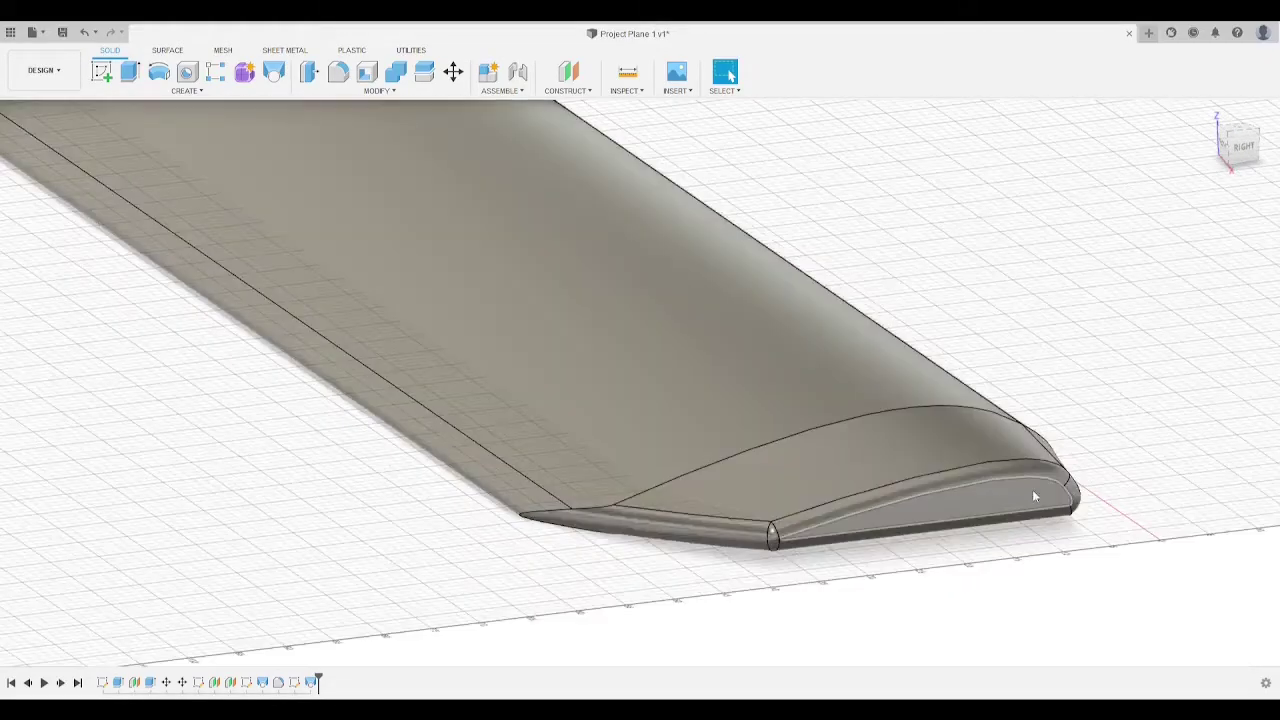
key(Escape)
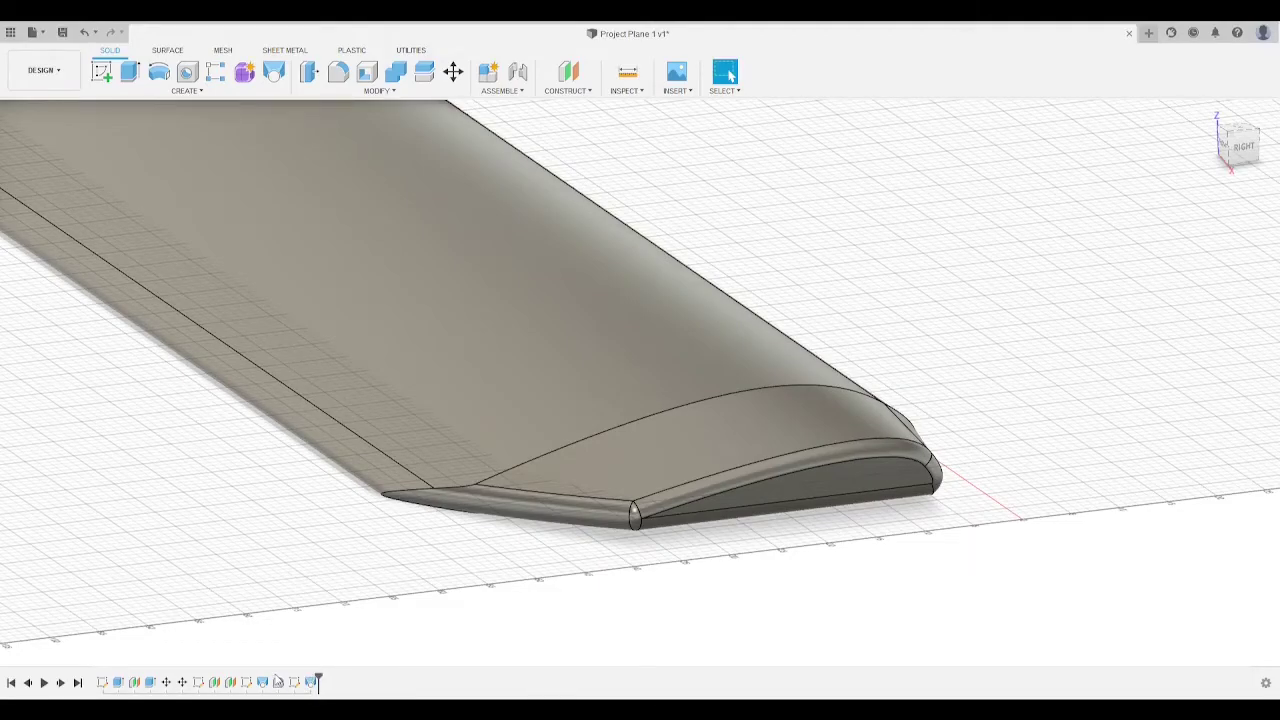
click(278, 682)
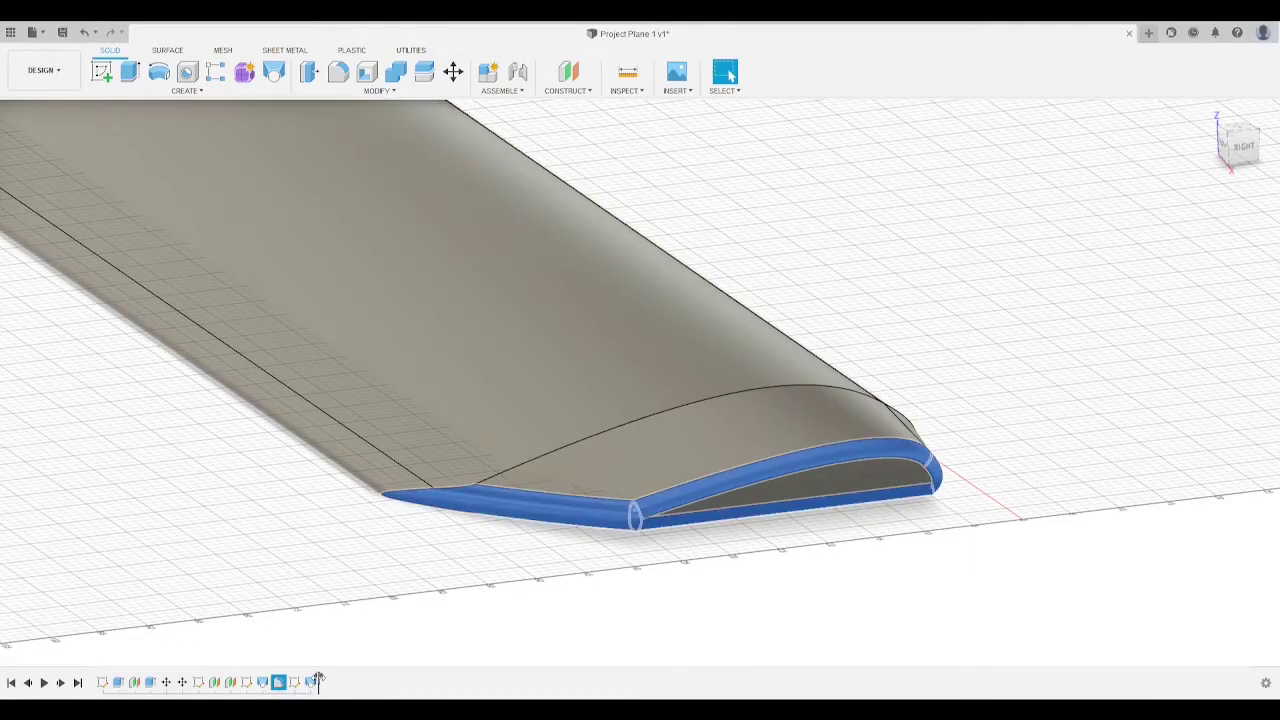
drag(318, 681, 272, 682)
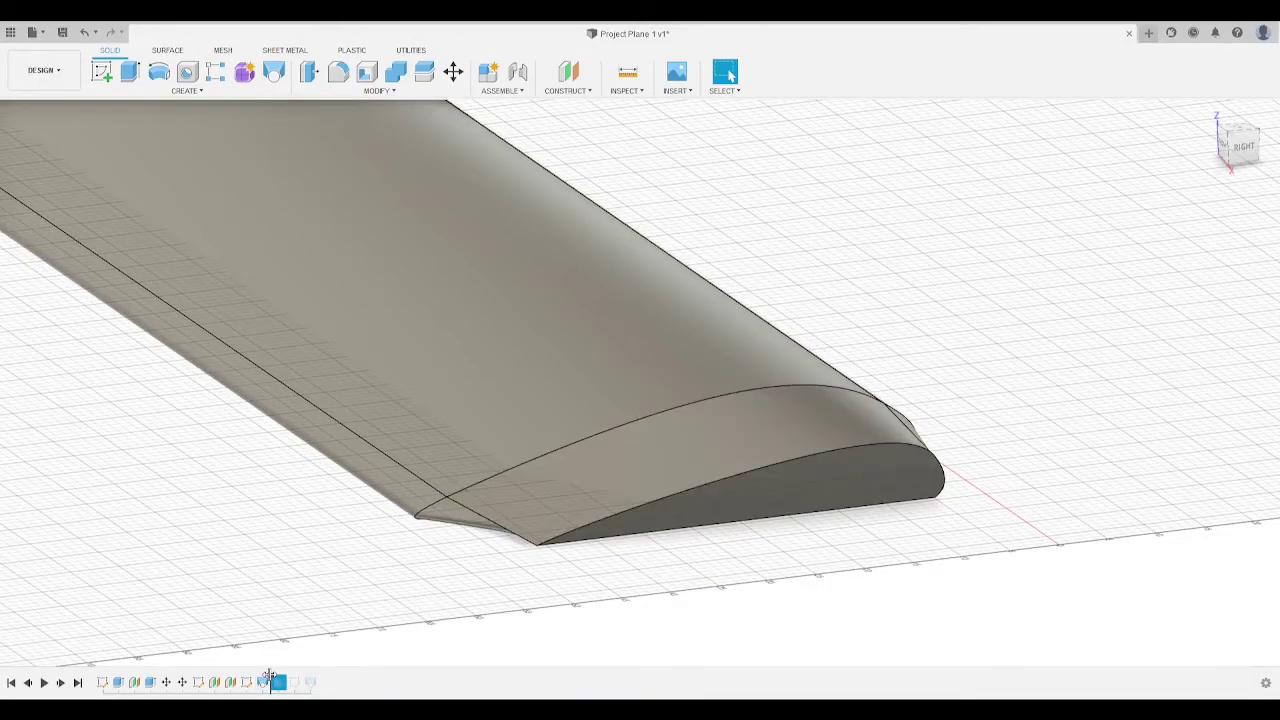
mouse_move(270, 678)
mouse_down()
mouse_move(285, 683)
mouse_move(268, 676)
mouse_up()
drag(272, 680, 318, 680)
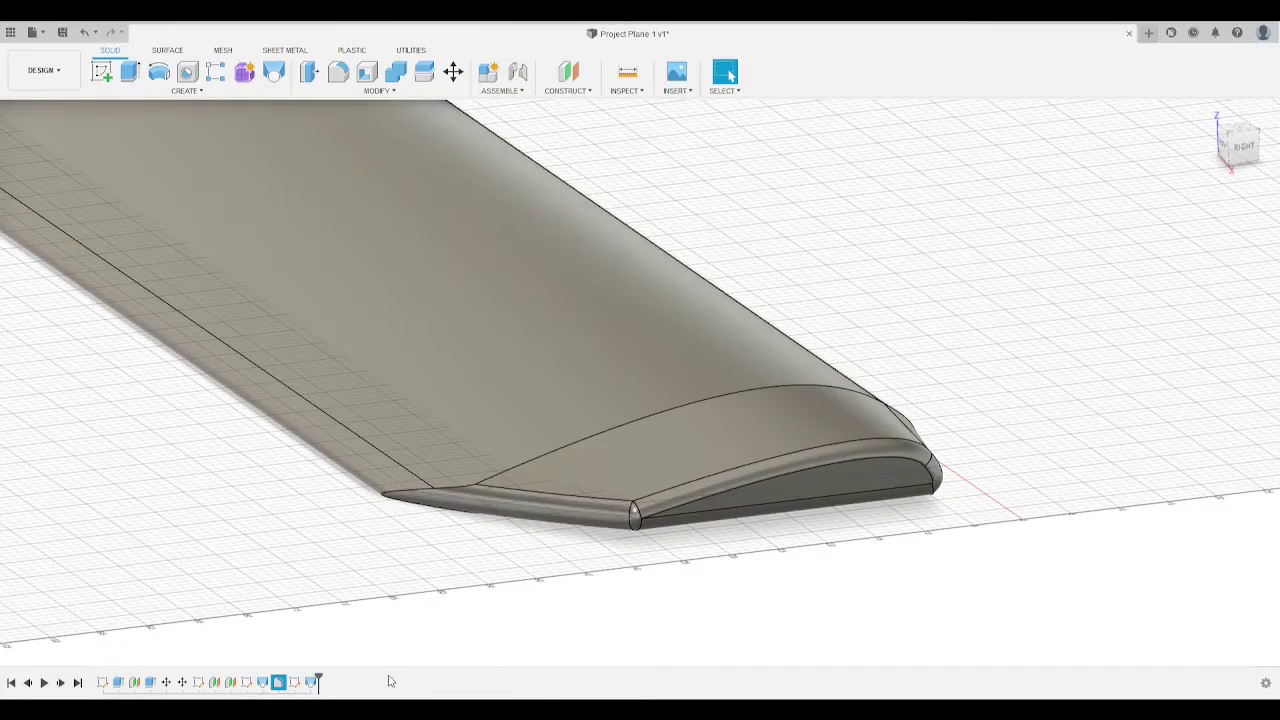
Step: Try again to fillet the new loft's outer end, picking its upper curve, leading edge, lower edge and end face
click(1228, 145)
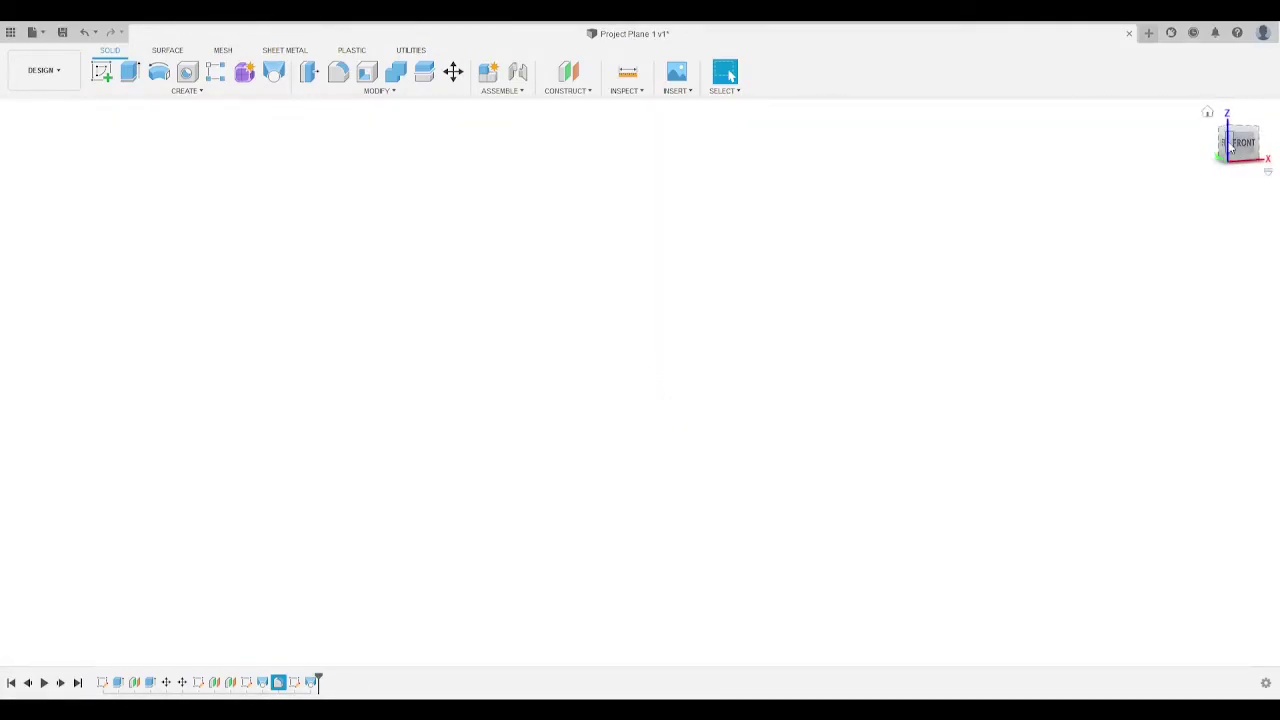
click(1230, 148)
click(1230, 148)
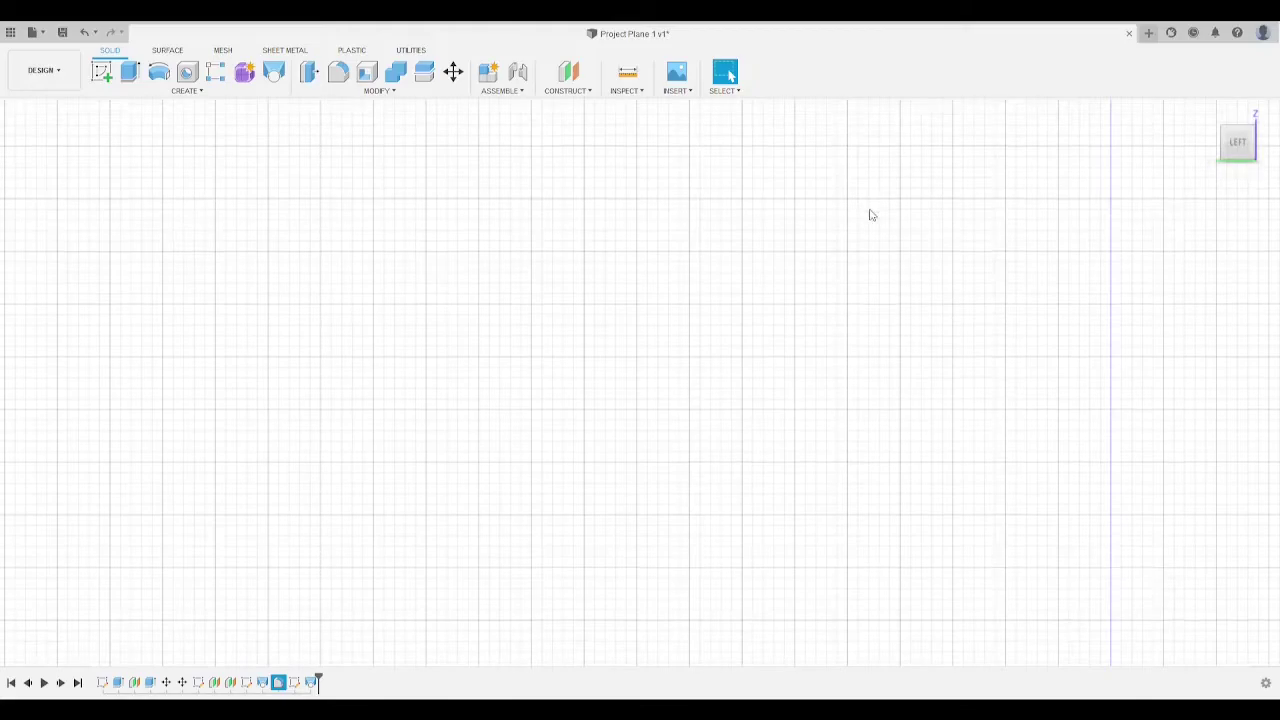
middle_drag(872, 215, 876, 329)
middle_drag(605, 234, 264, 356)
middle_drag(1053, 287, 587, 436)
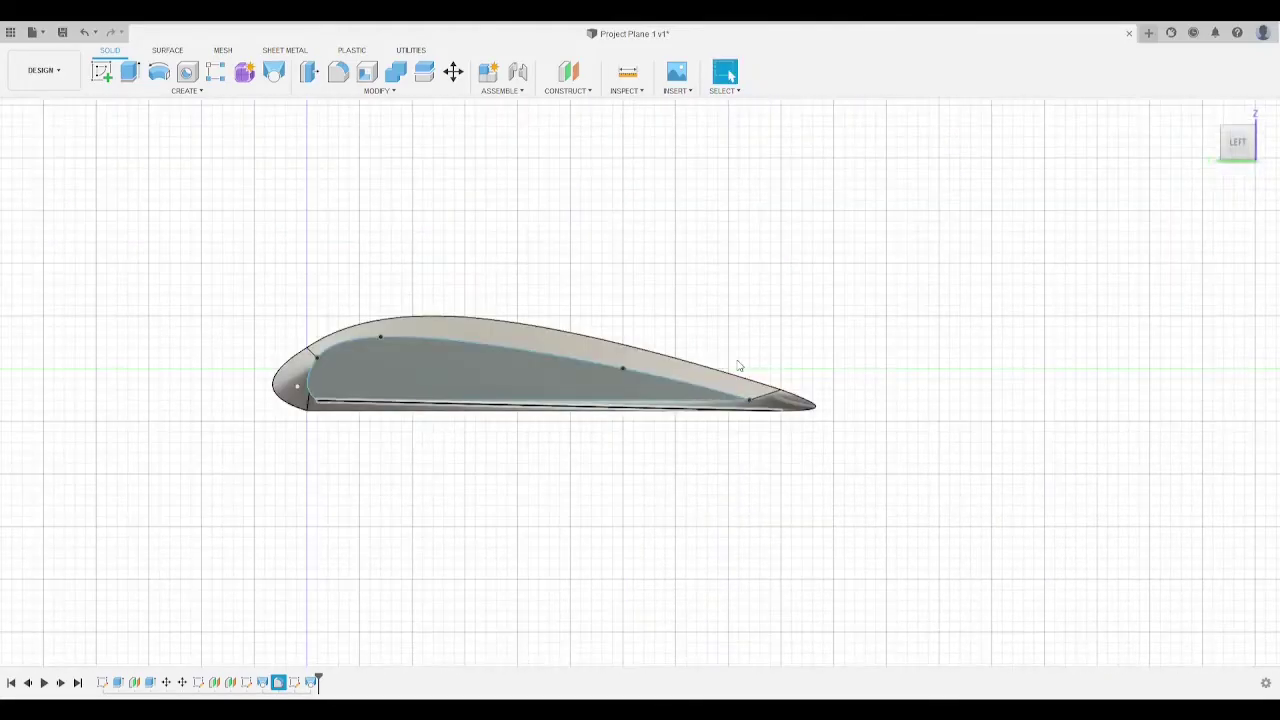
scroll(738, 366, up, 2)
key(f)
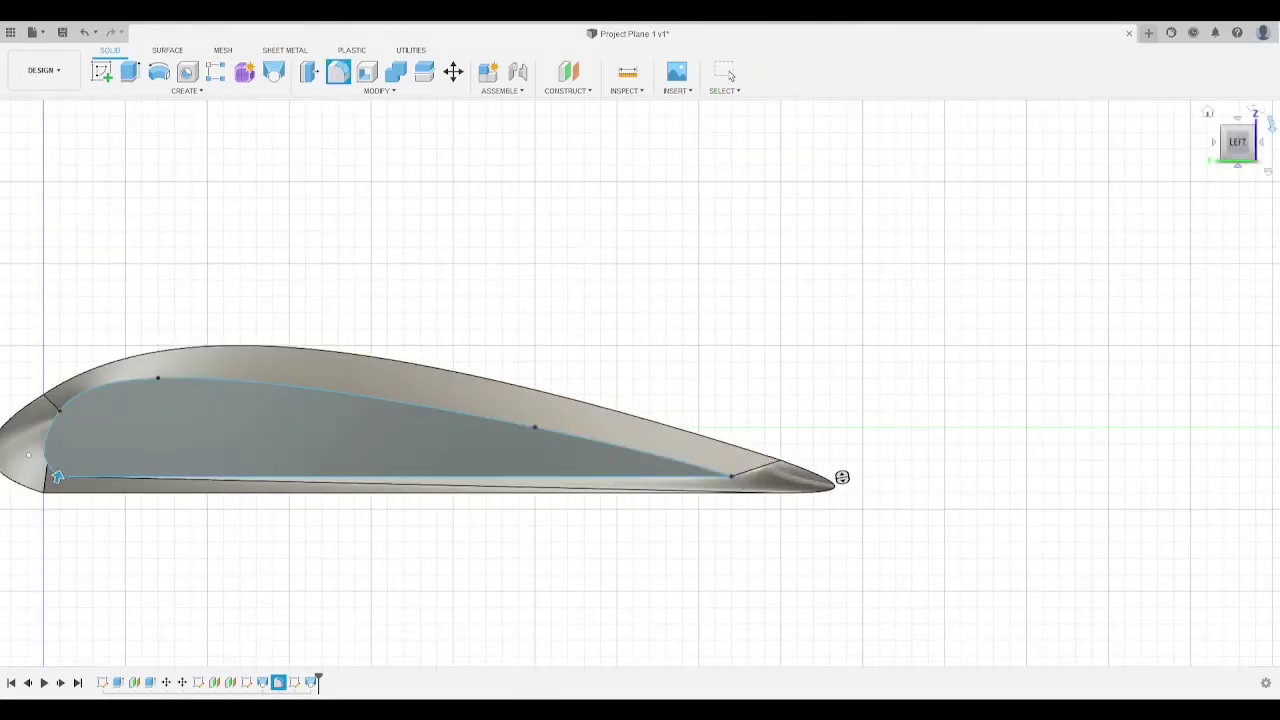
shift+middle_drag(640, 380, 818, 210)
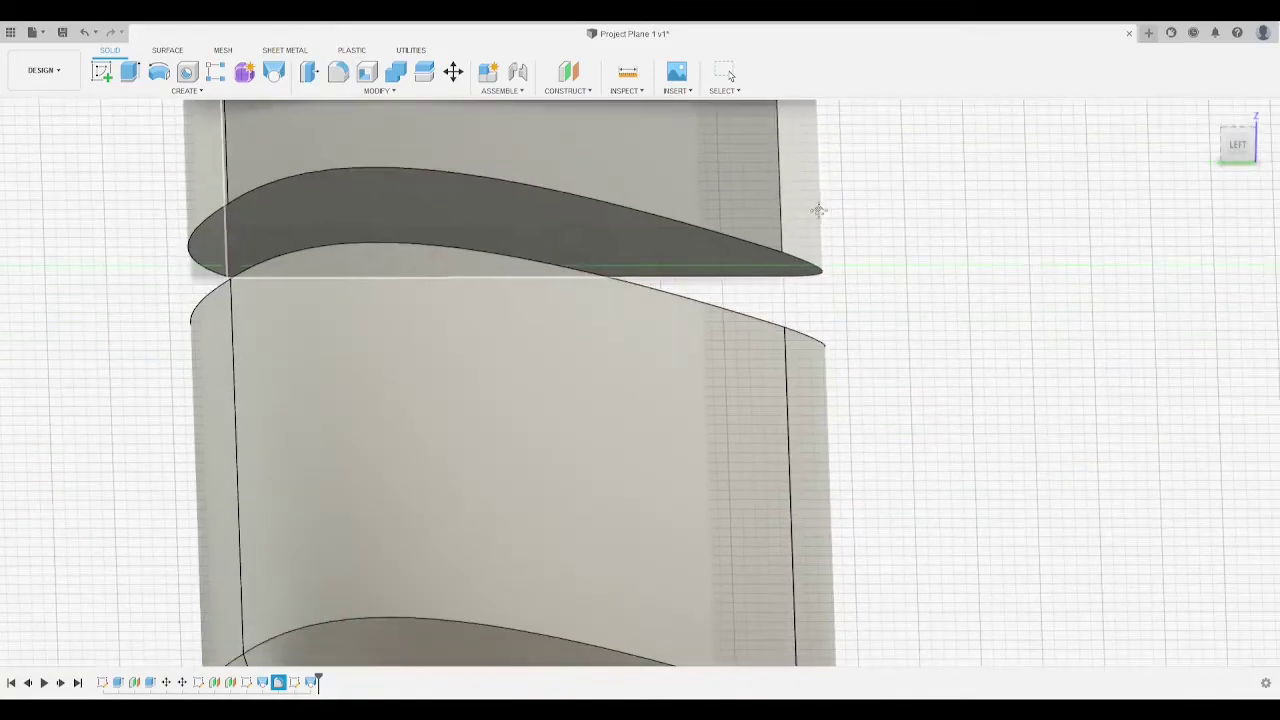
scroll(822, 549, down, 1)
middle_drag(822, 549, 860, 297)
scroll(715, 495, up, 3)
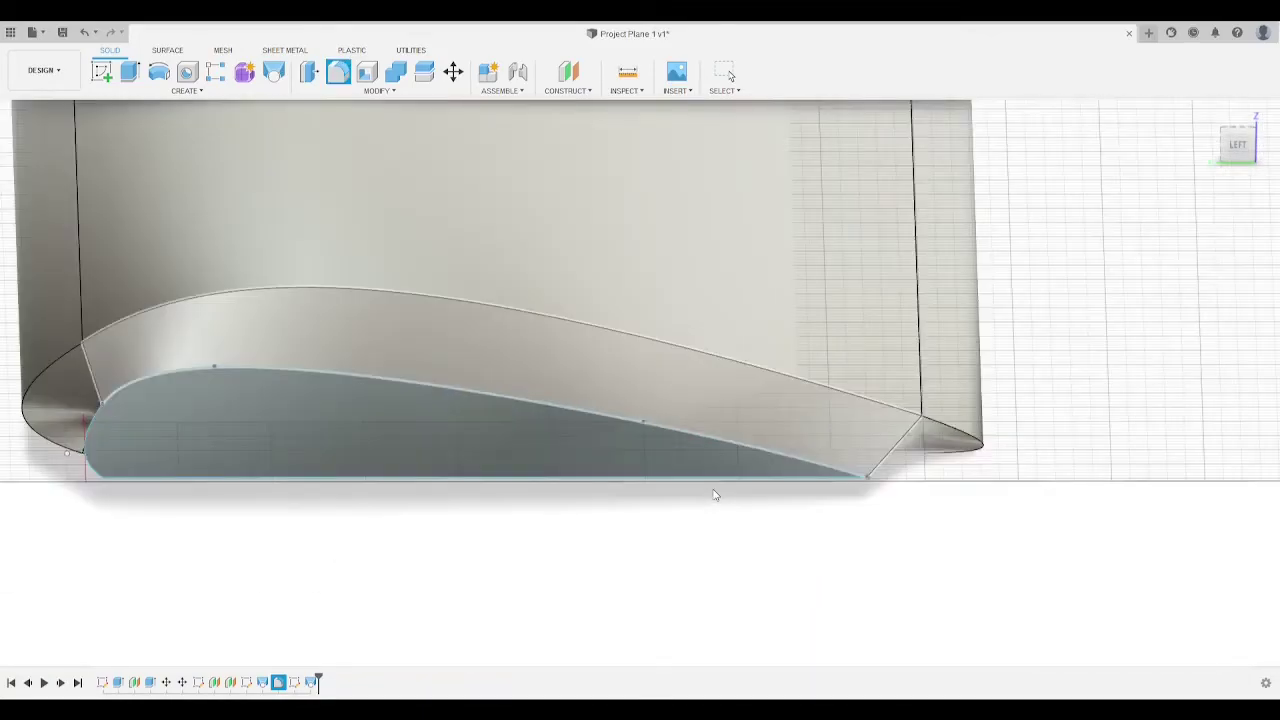
click(177, 369)
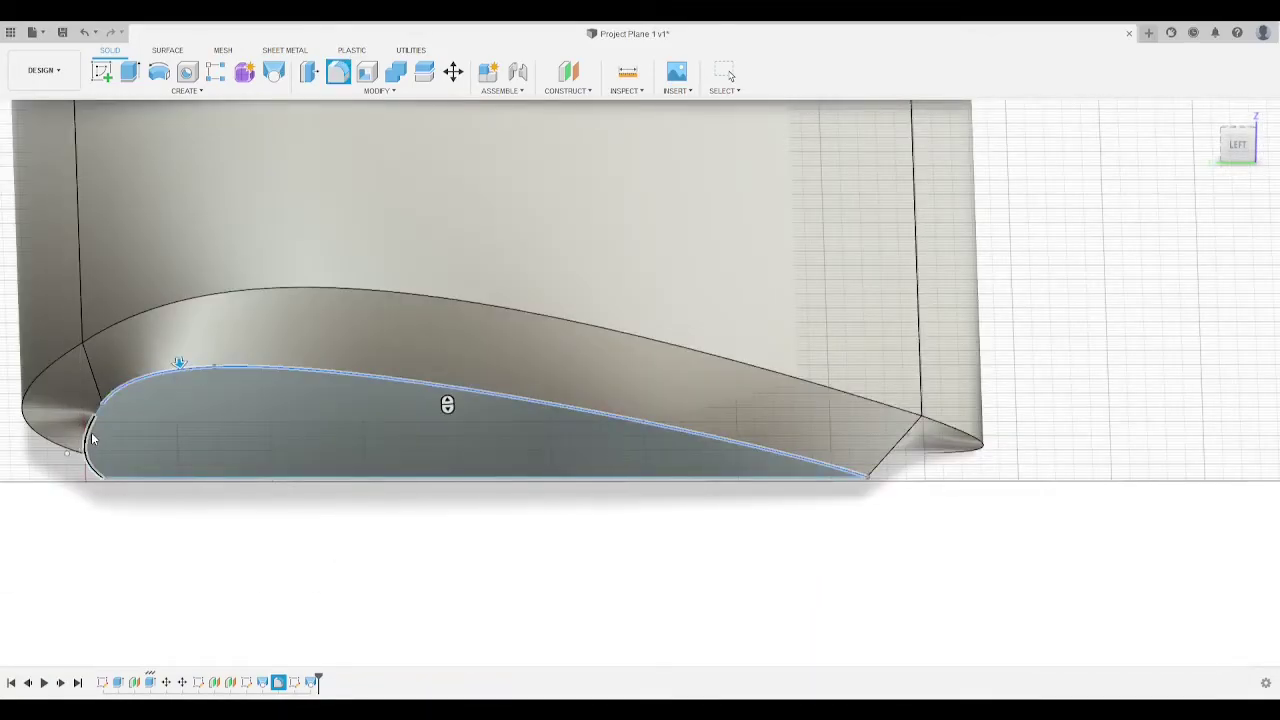
click(92, 438)
click(122, 481)
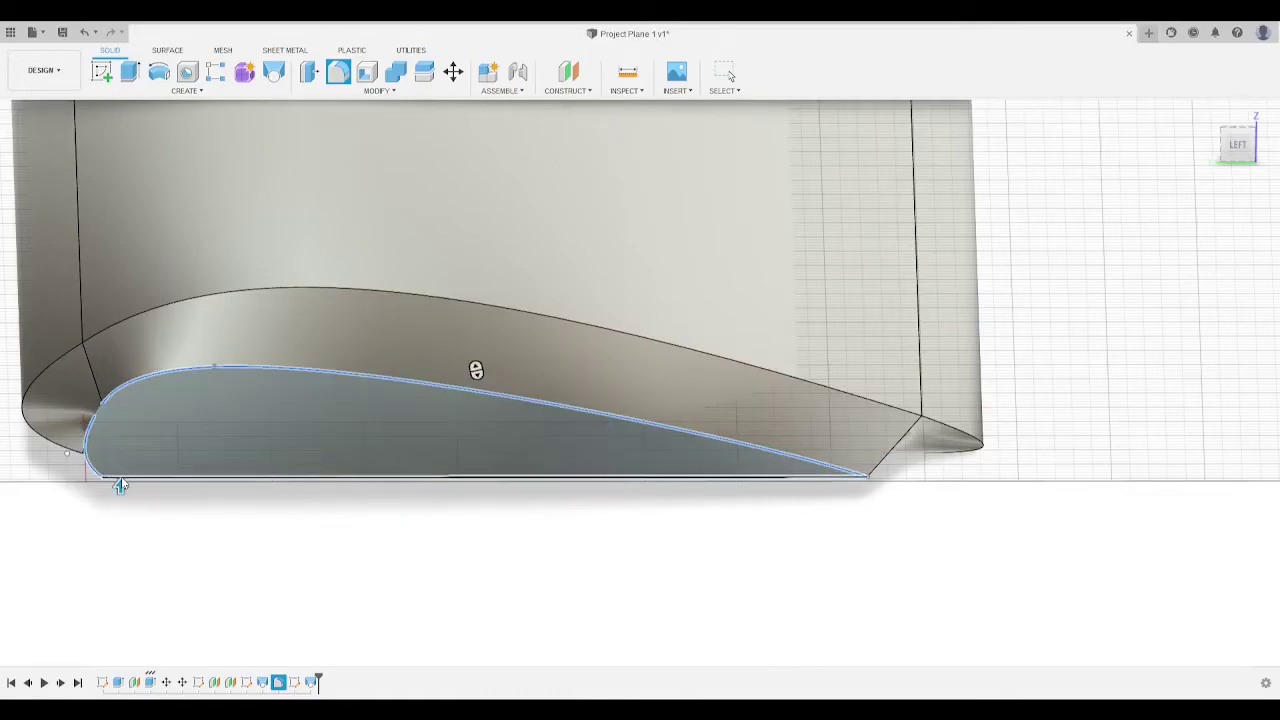
click(803, 485)
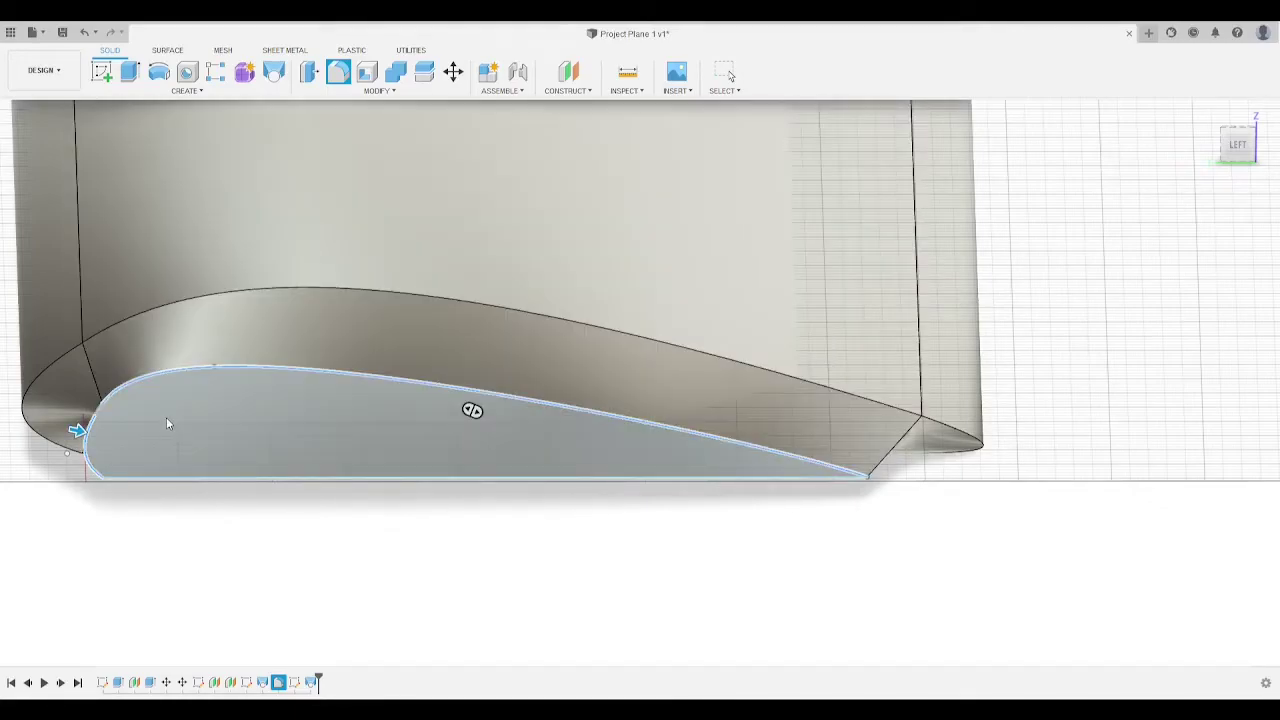
click(224, 460)
key(Escape)
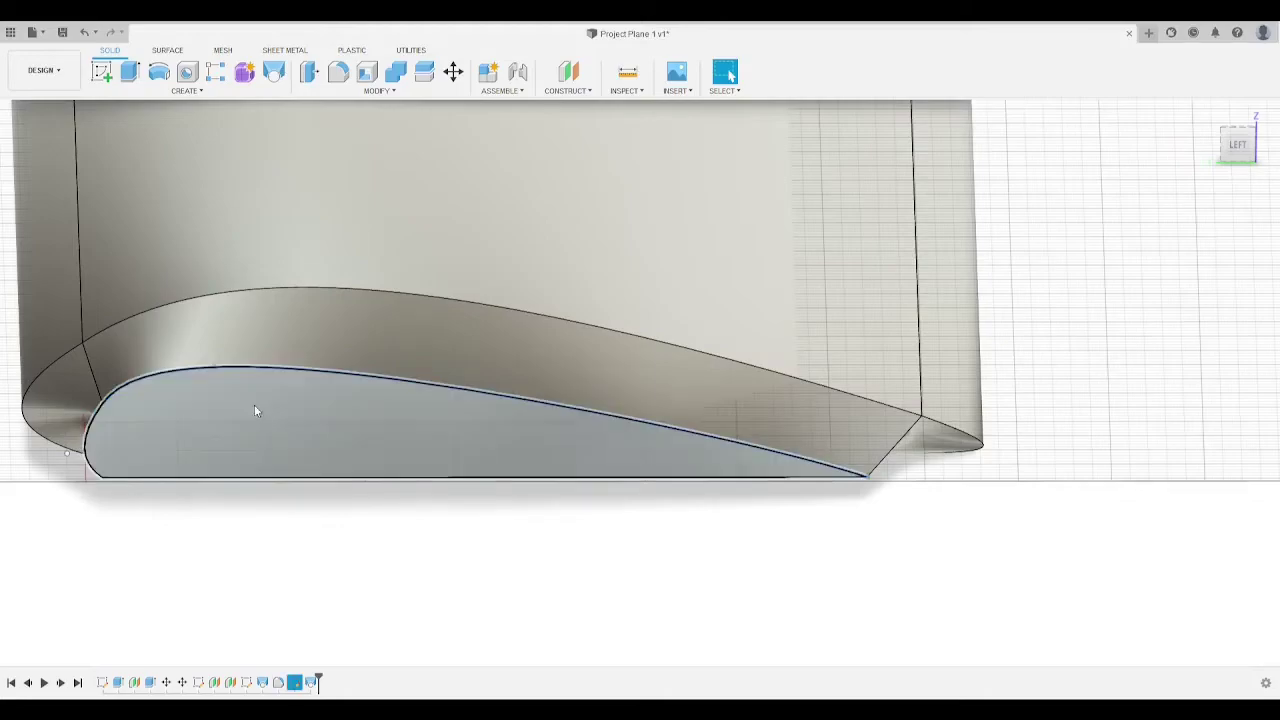
Step: Try to fillet the whole outline of the lofted tip by selecting its end face, testing increasing radii
click(150, 432)
key(f)
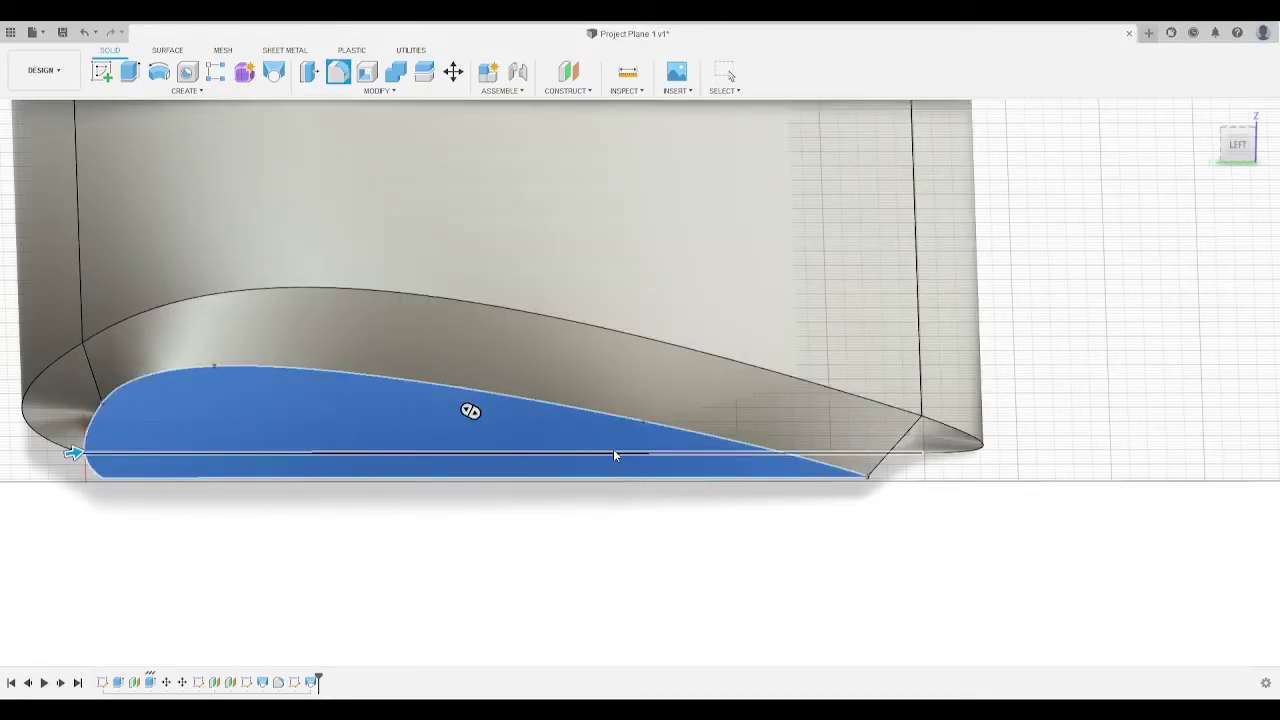
click(614, 454)
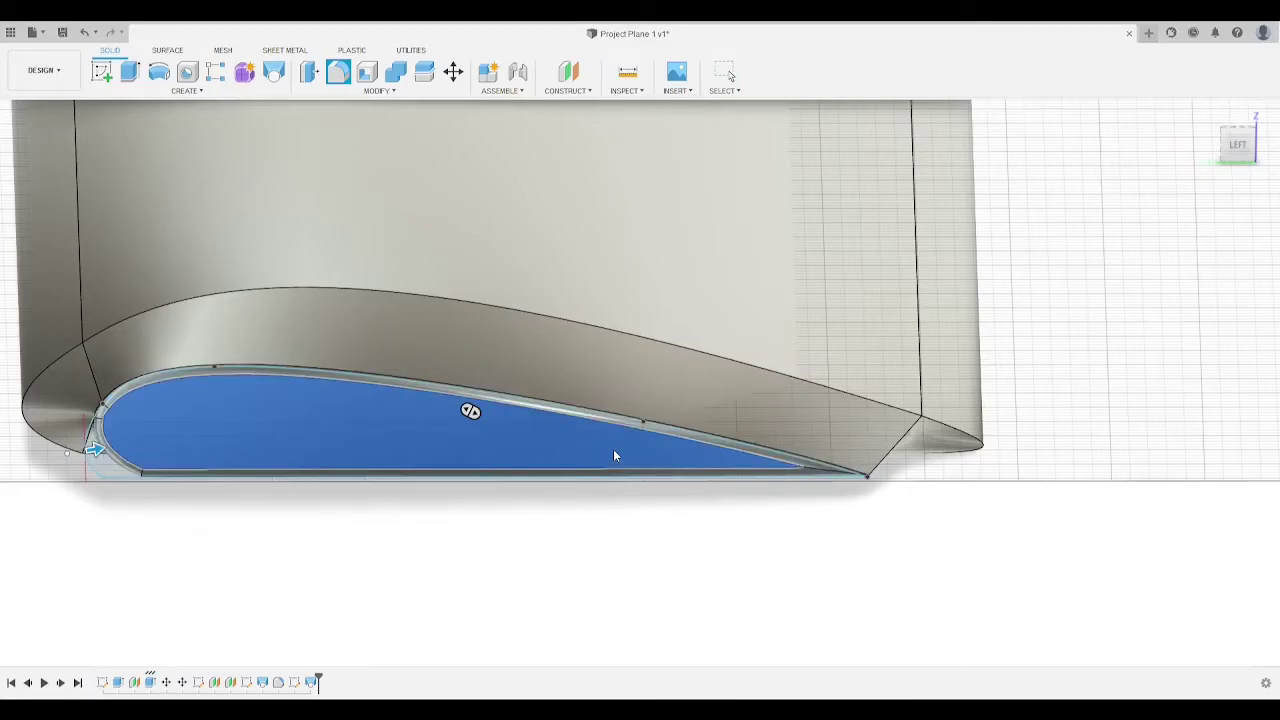
click(614, 451)
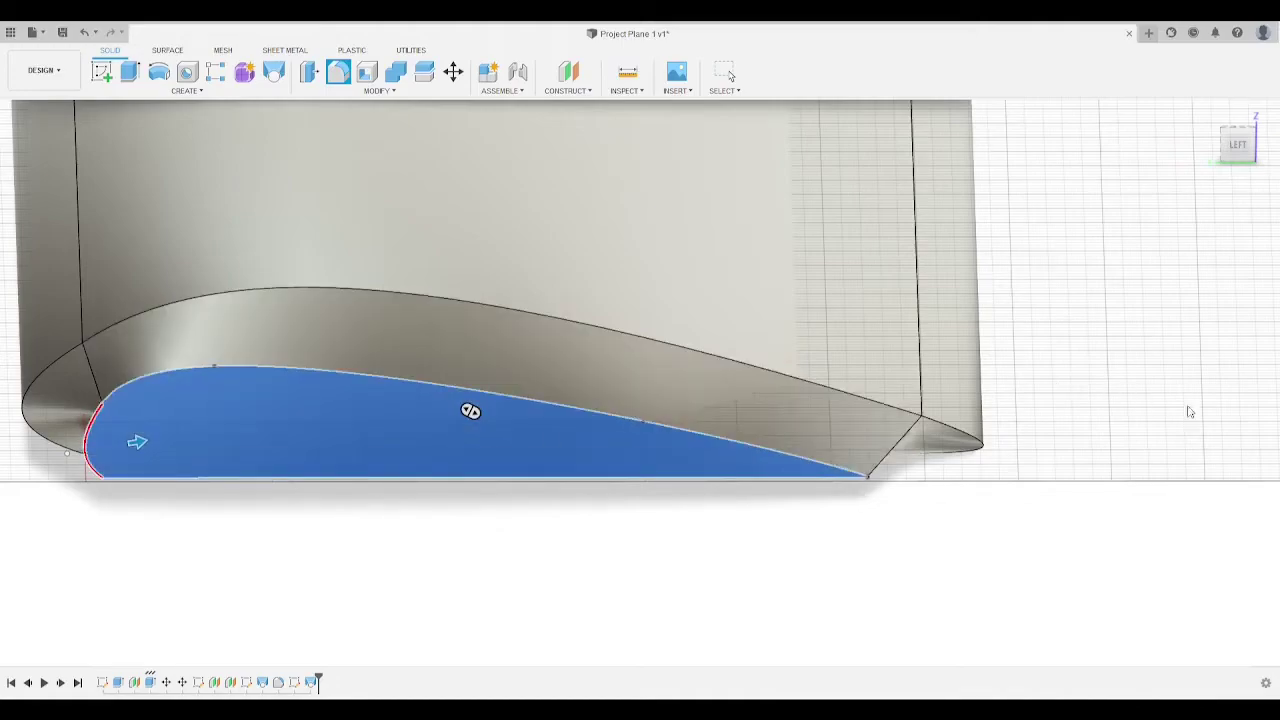
key(Escape)
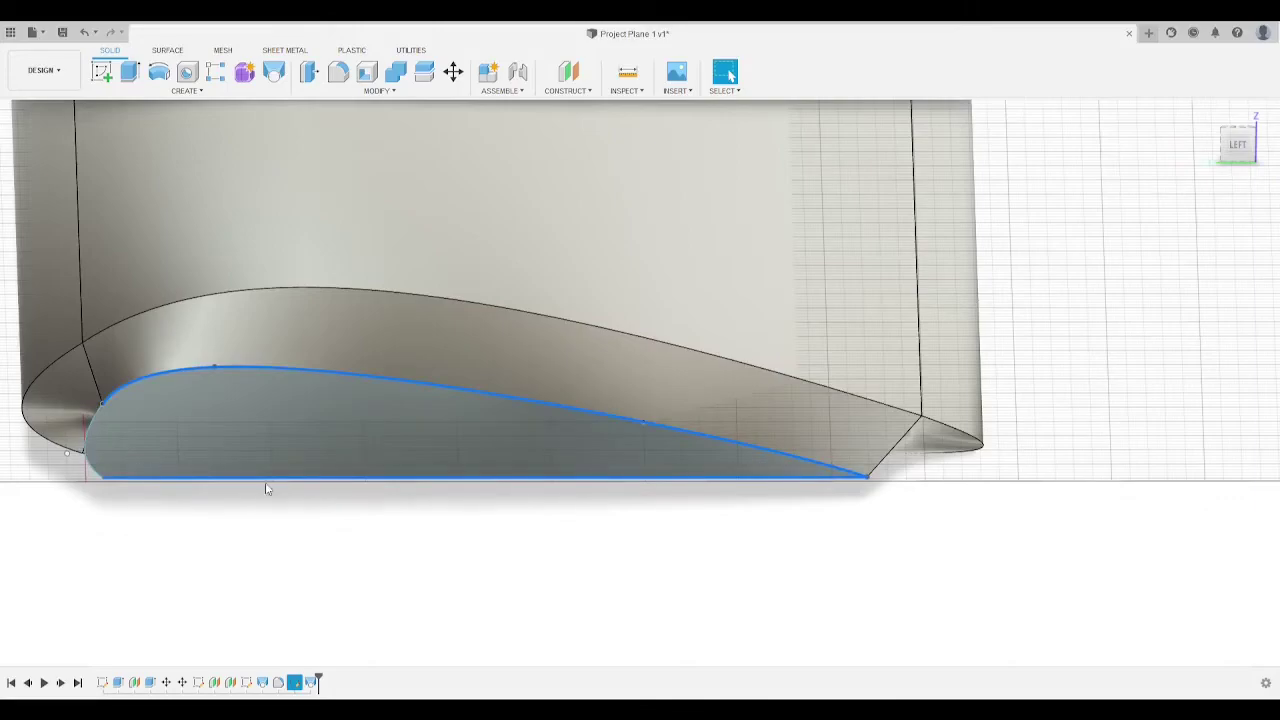
Step: Try to fillet the lofted tip's outer end by picking its upper, lower and leading edges
click(488, 410)
key(f)
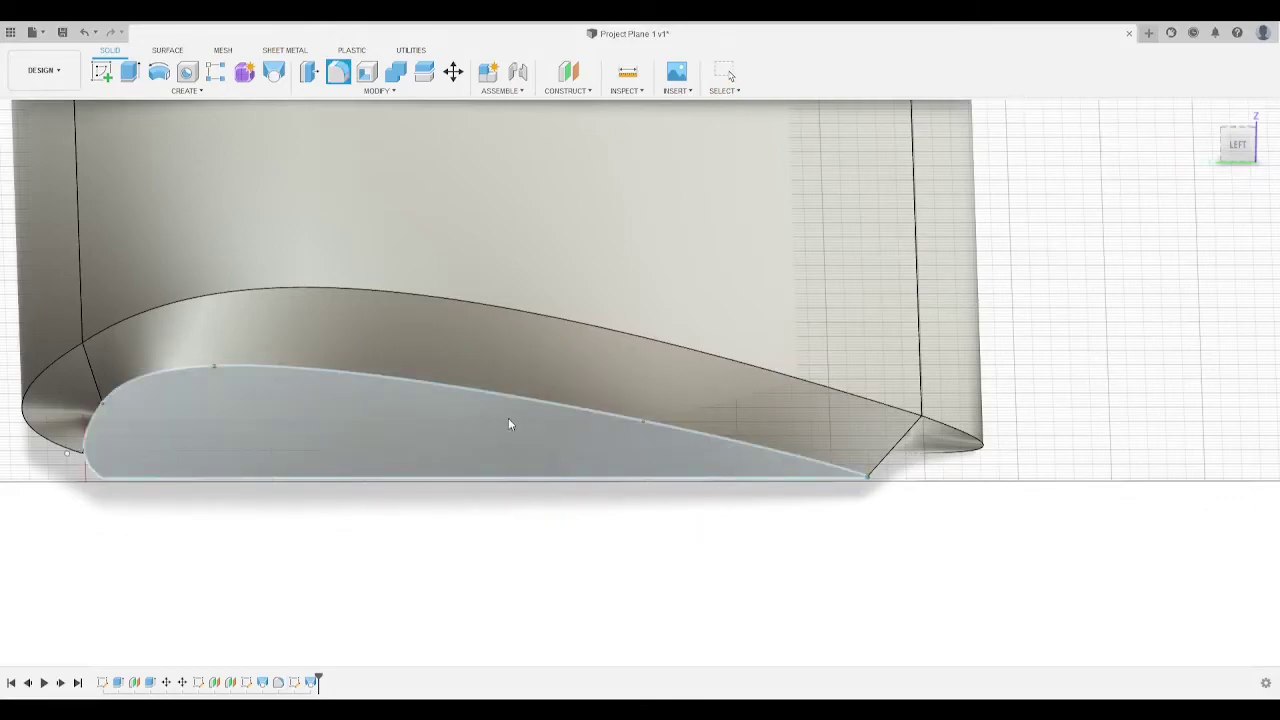
click(410, 380)
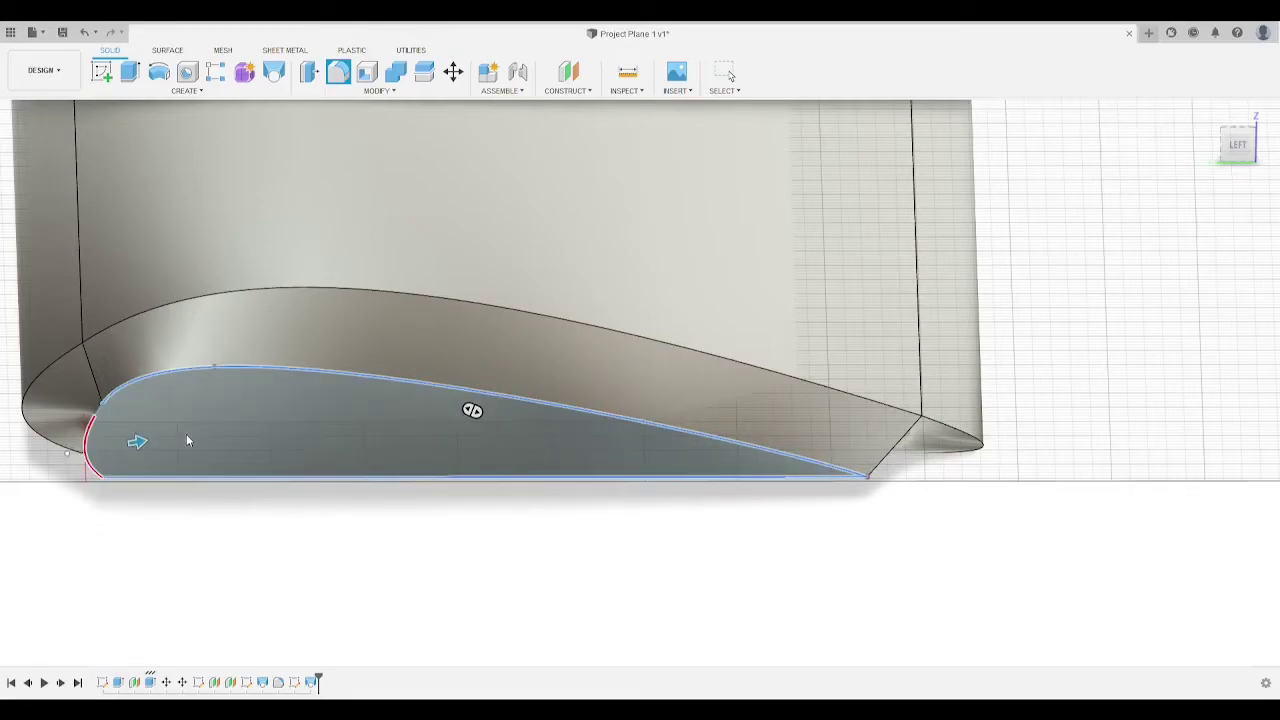
scroll(298, 414, up, 1)
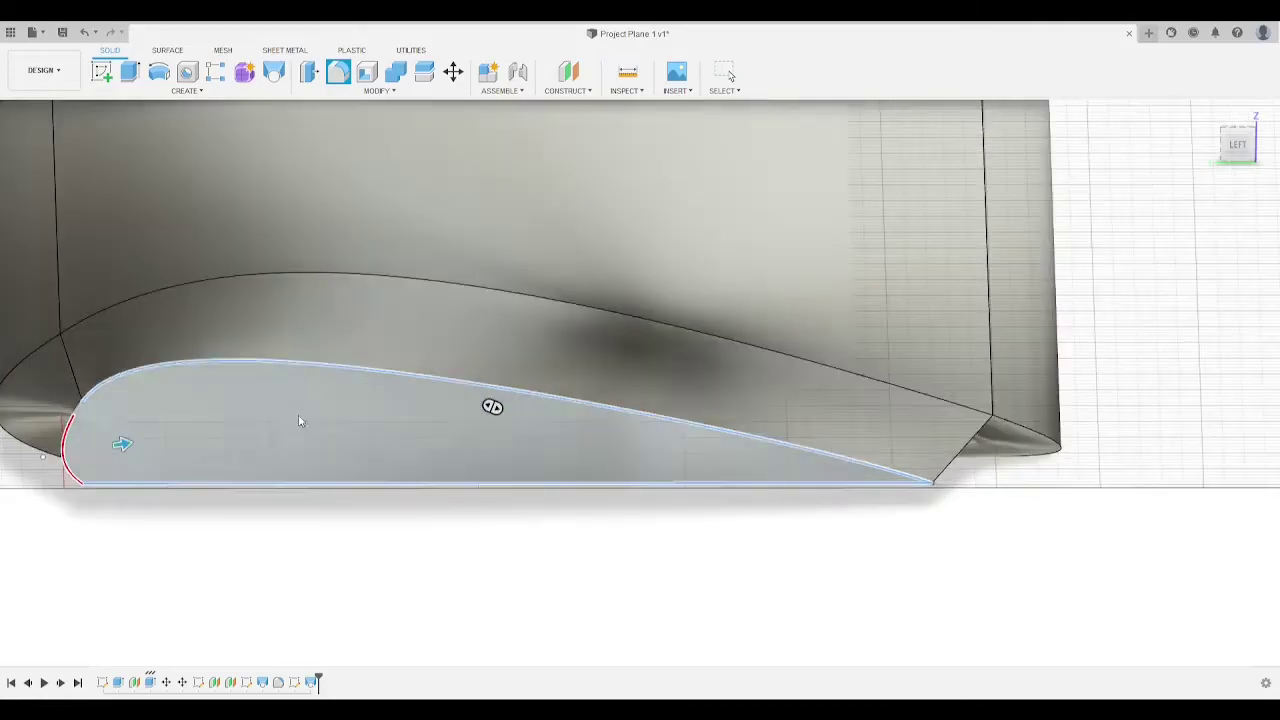
scroll(386, 370, down, 5)
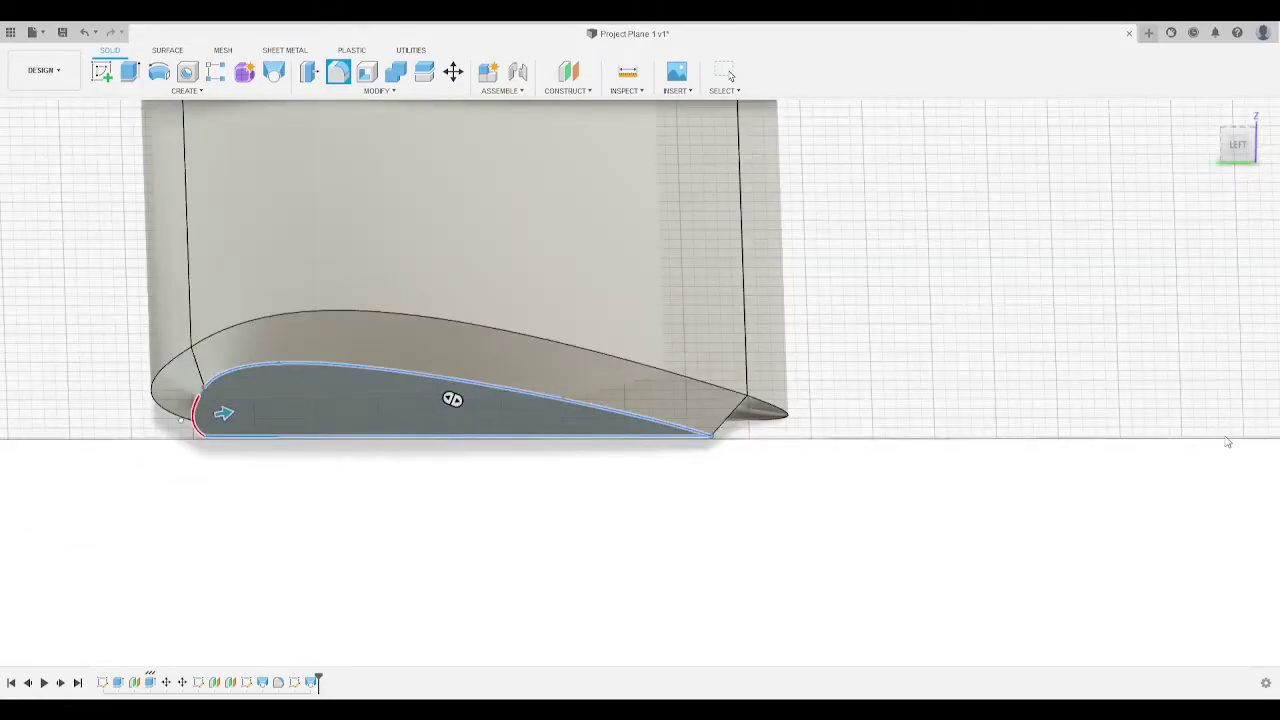
key(Escape)
Step: Apply a small fillet around the outline of the lofted tip by selecting its whole end face
click(368, 410)
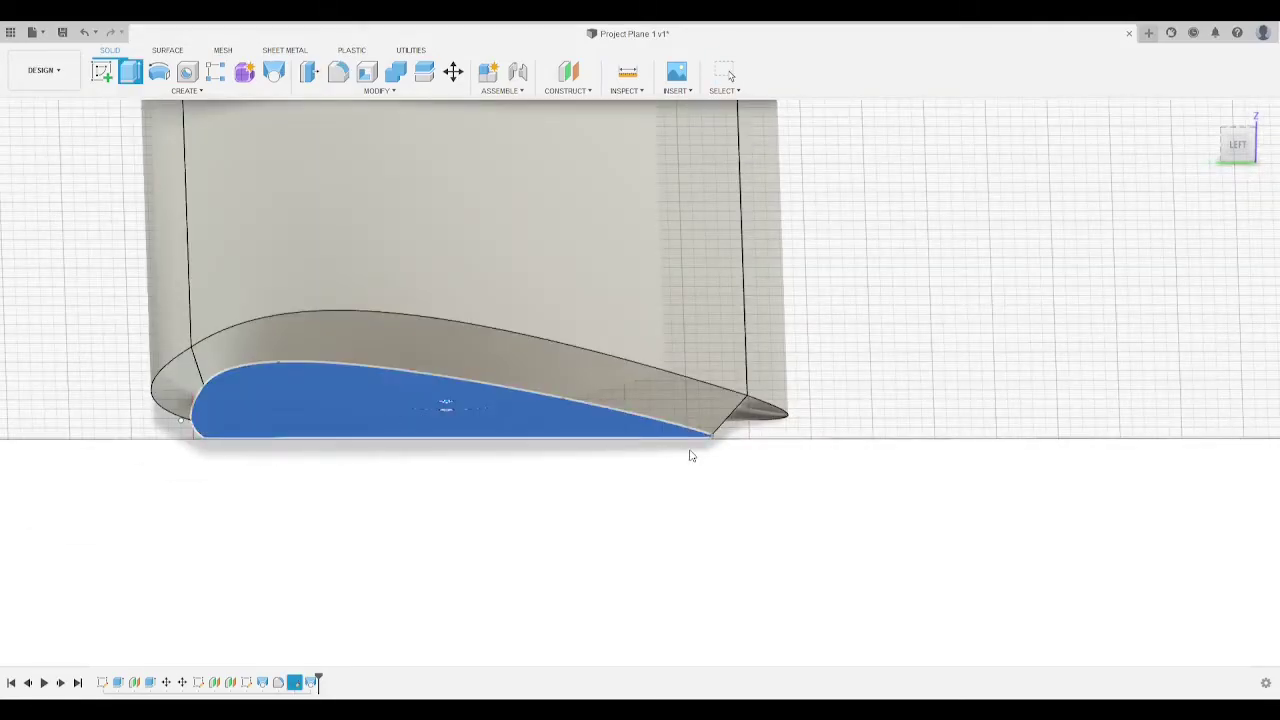
click(1246, 387)
click(449, 414)
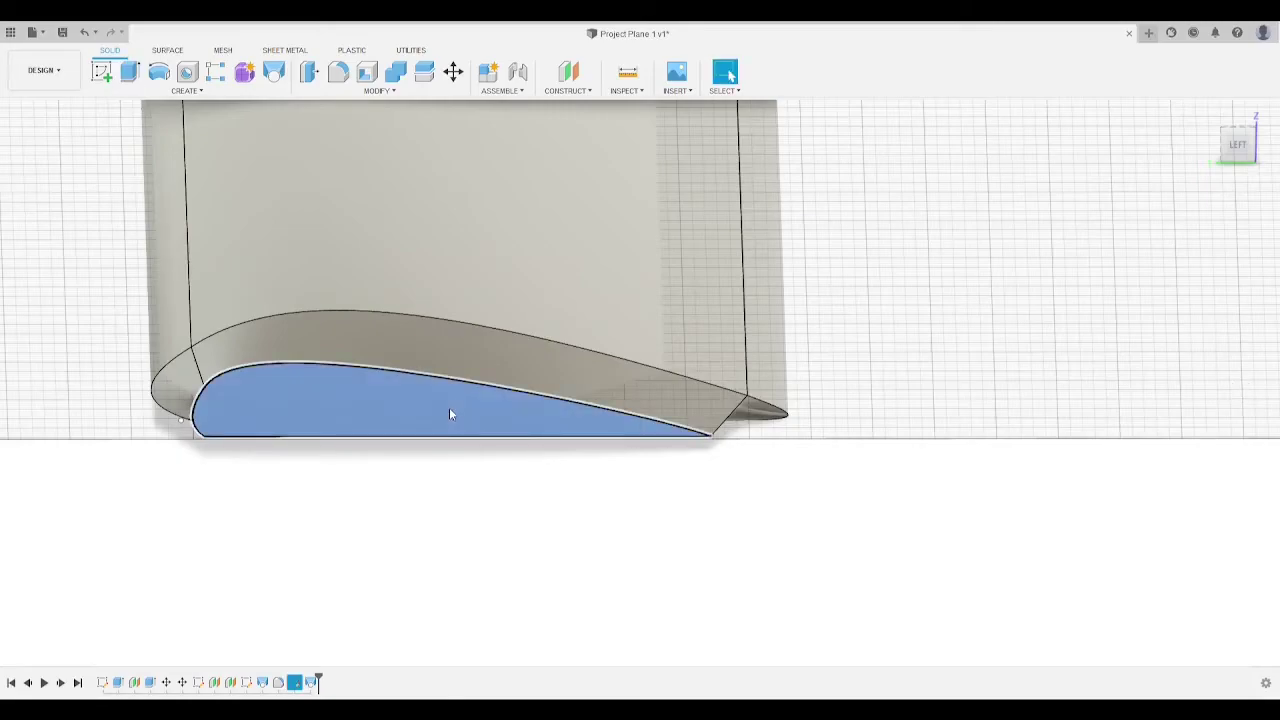
key(f)
click(361, 396)
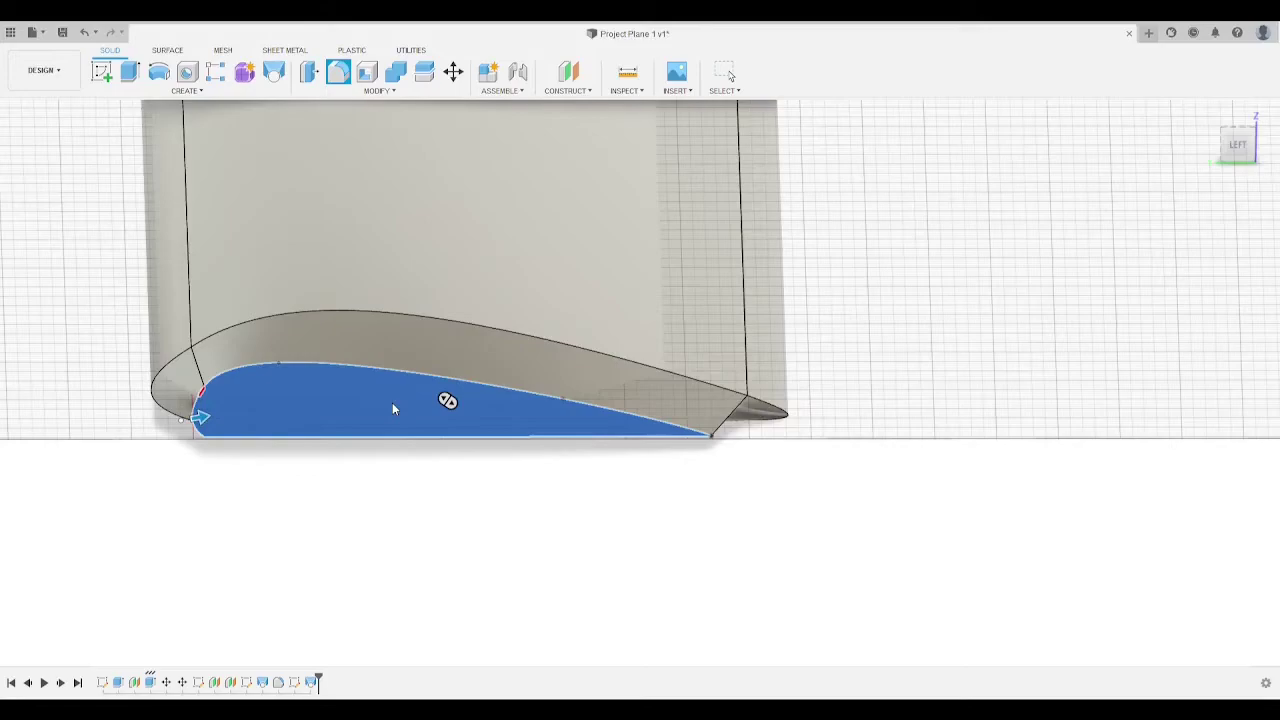
scroll(229, 418, up, 5)
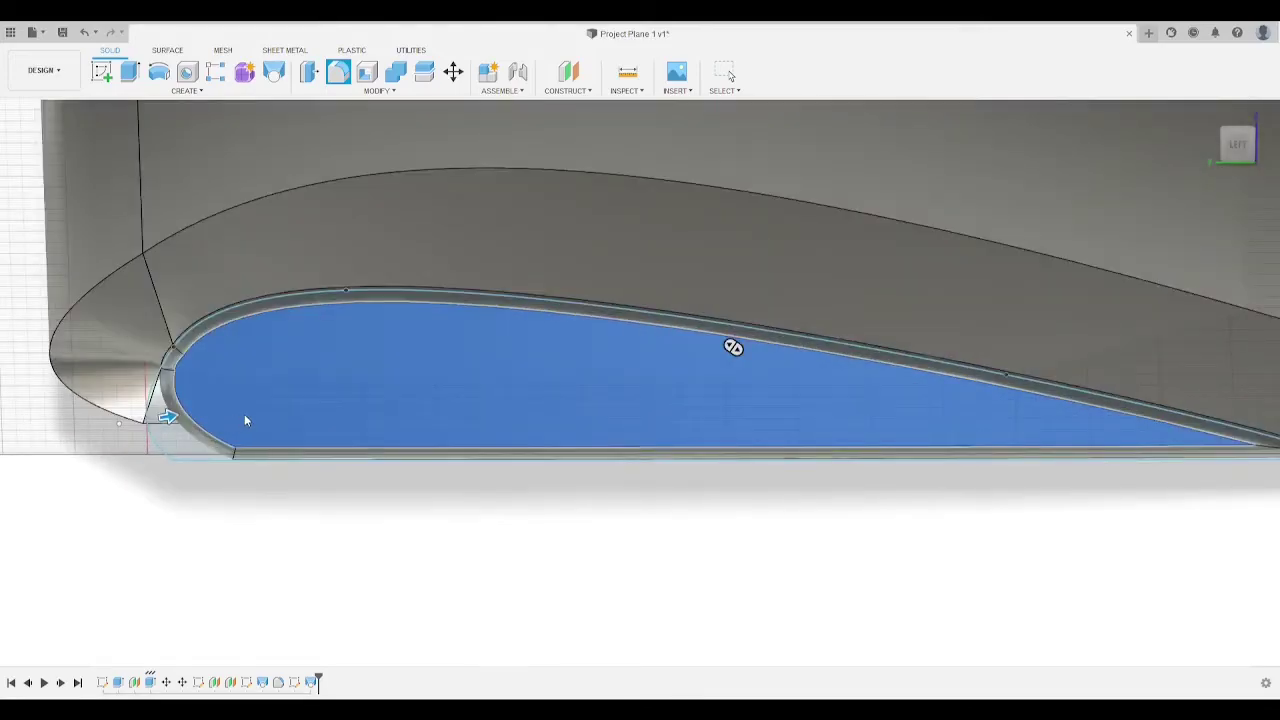
scroll(834, 445, down, 3)
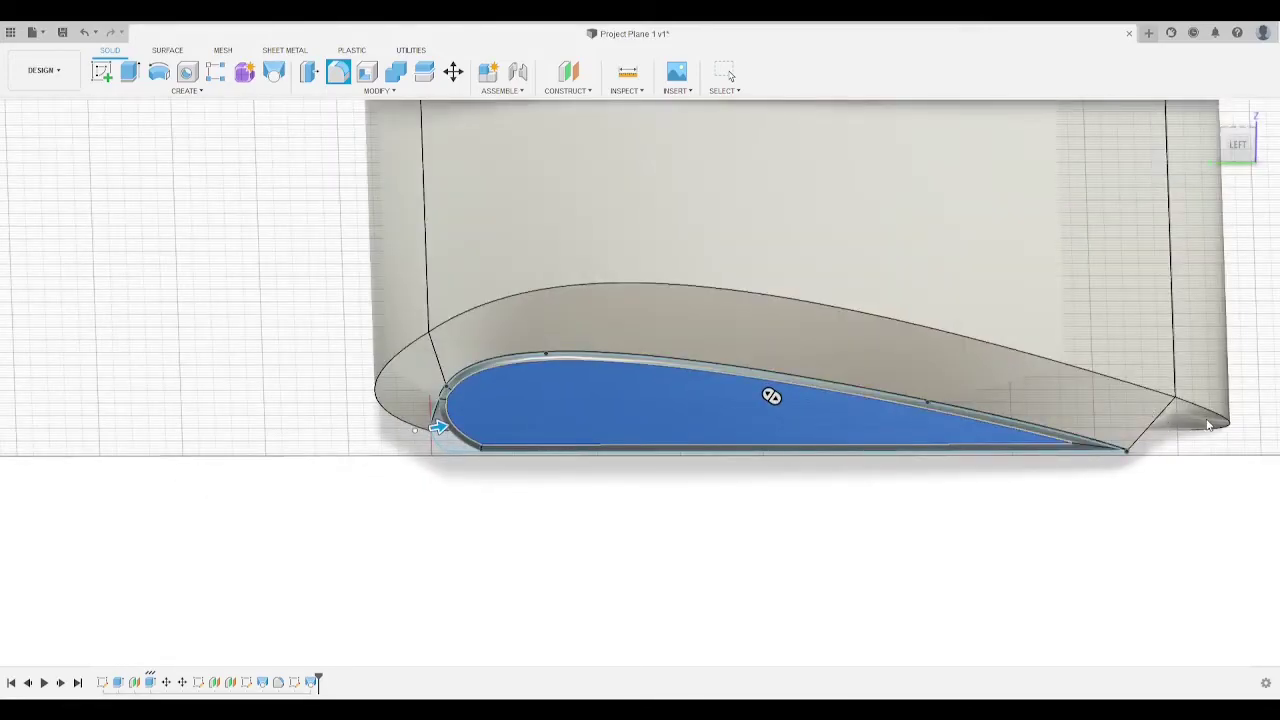
key(Escape)
Step: Inspect the filleted tip from its leading edge and undo both the fillet and the loft
shift+middle_drag(1208, 425, 1013, 310)
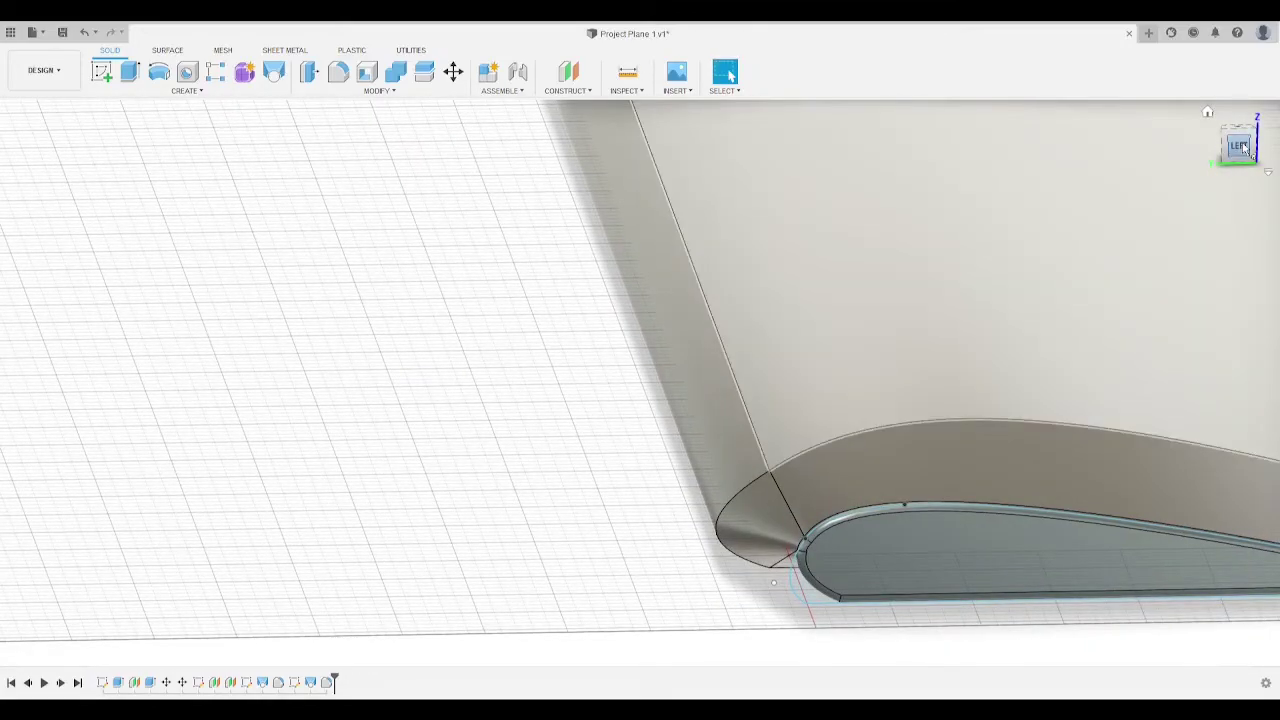
mouse_move(1243, 148)
mouse_down()
mouse_move(1242, 133)
mouse_move(1243, 144)
mouse_up()
scroll(900, 281, down, 5)
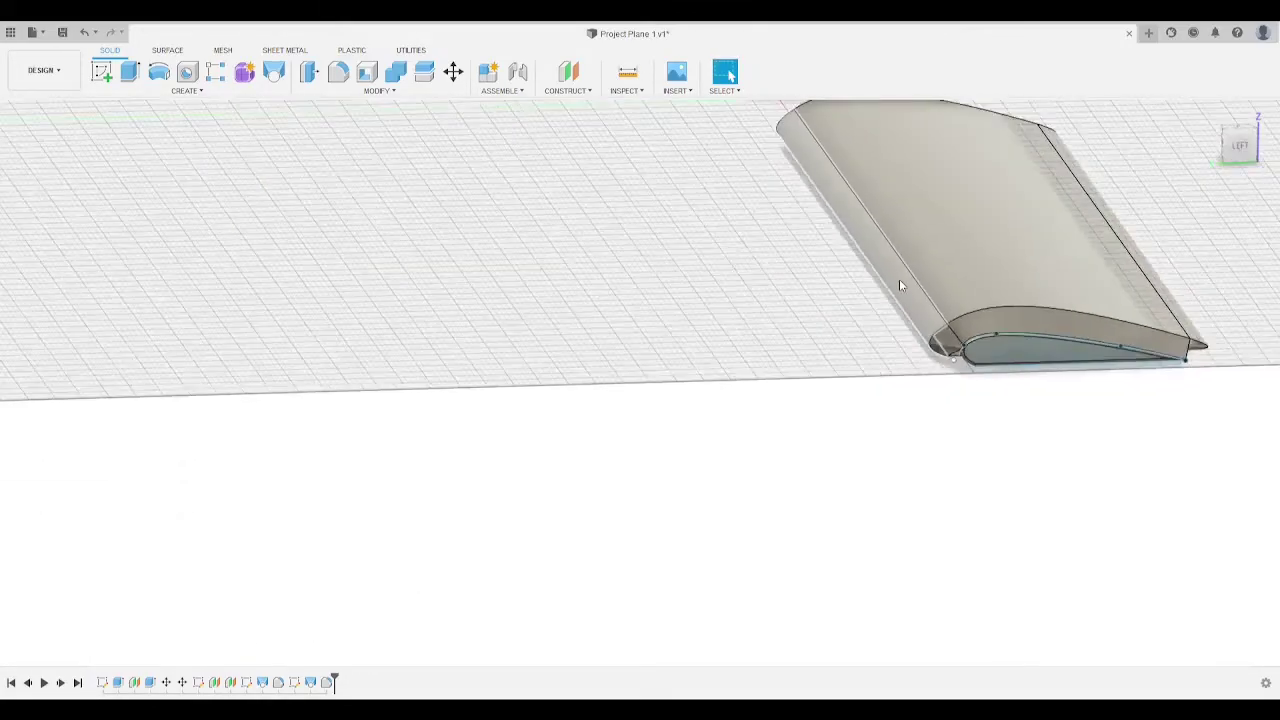
middle_drag(1209, 141, 1069, 232)
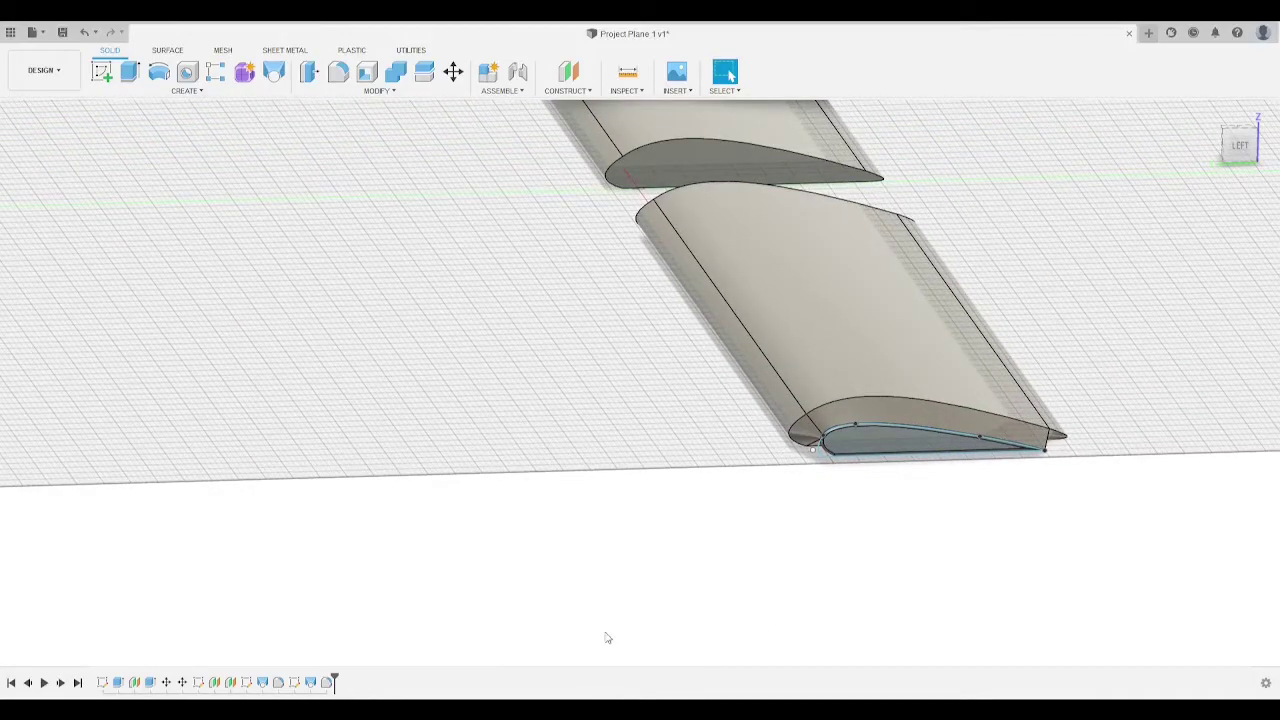
click(566, 661)
middle_drag(845, 408, 648, 390)
scroll(619, 438, up, 4)
shift+middle_drag(618, 436, 749, 411)
key(Escape)
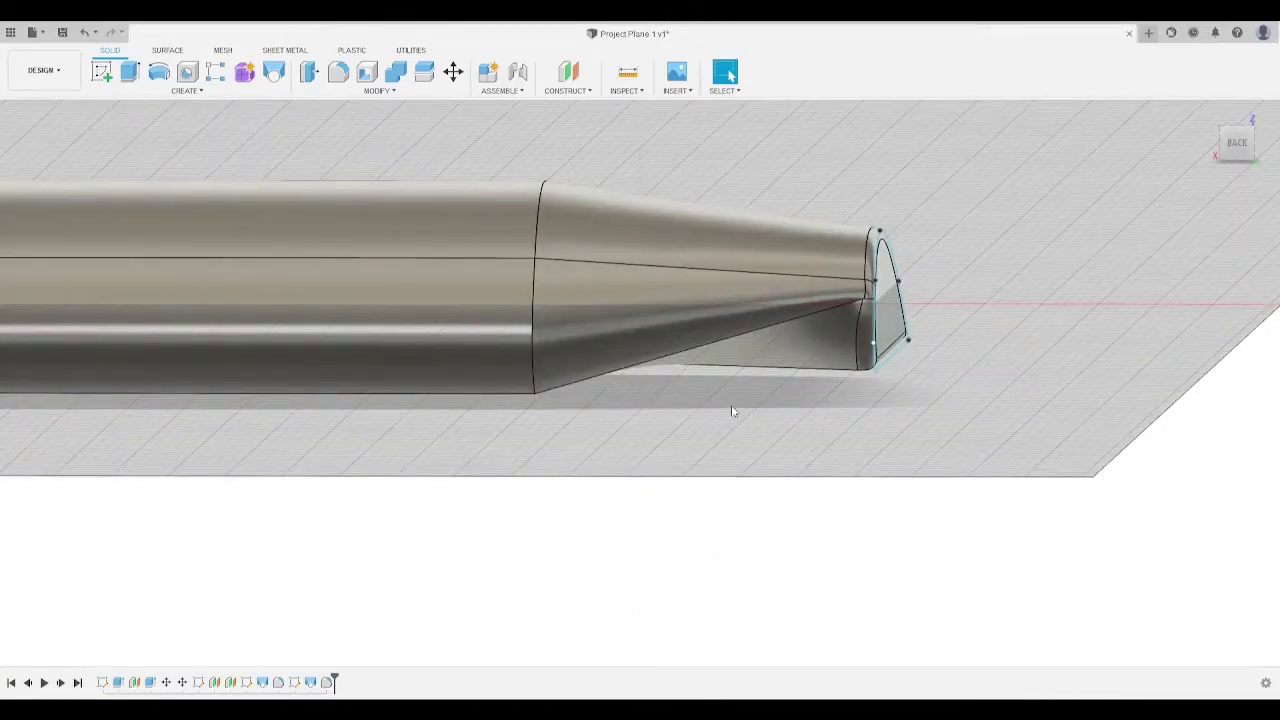
key(ctrl+z)
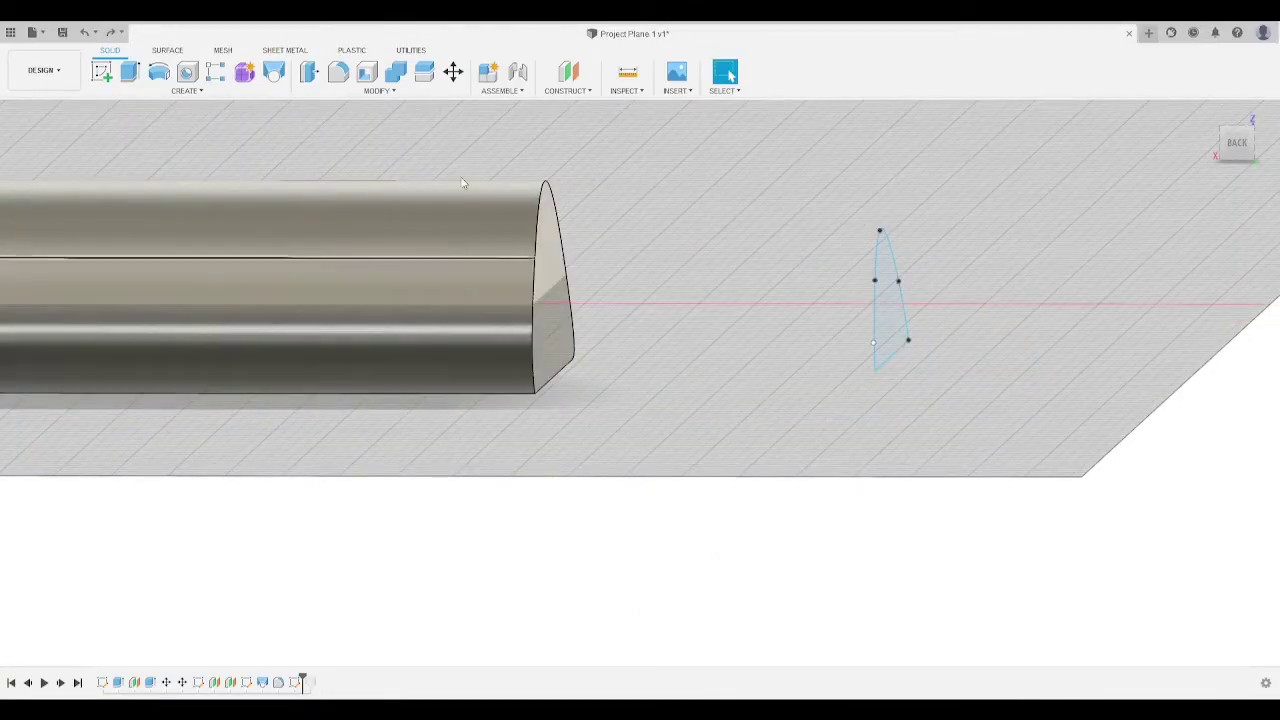
Step: Try lofting the wing's end face to the smaller airfoil sketch, moving the lower mapping point to the sketch's lower leading corner
click(274, 71)
click(557, 306)
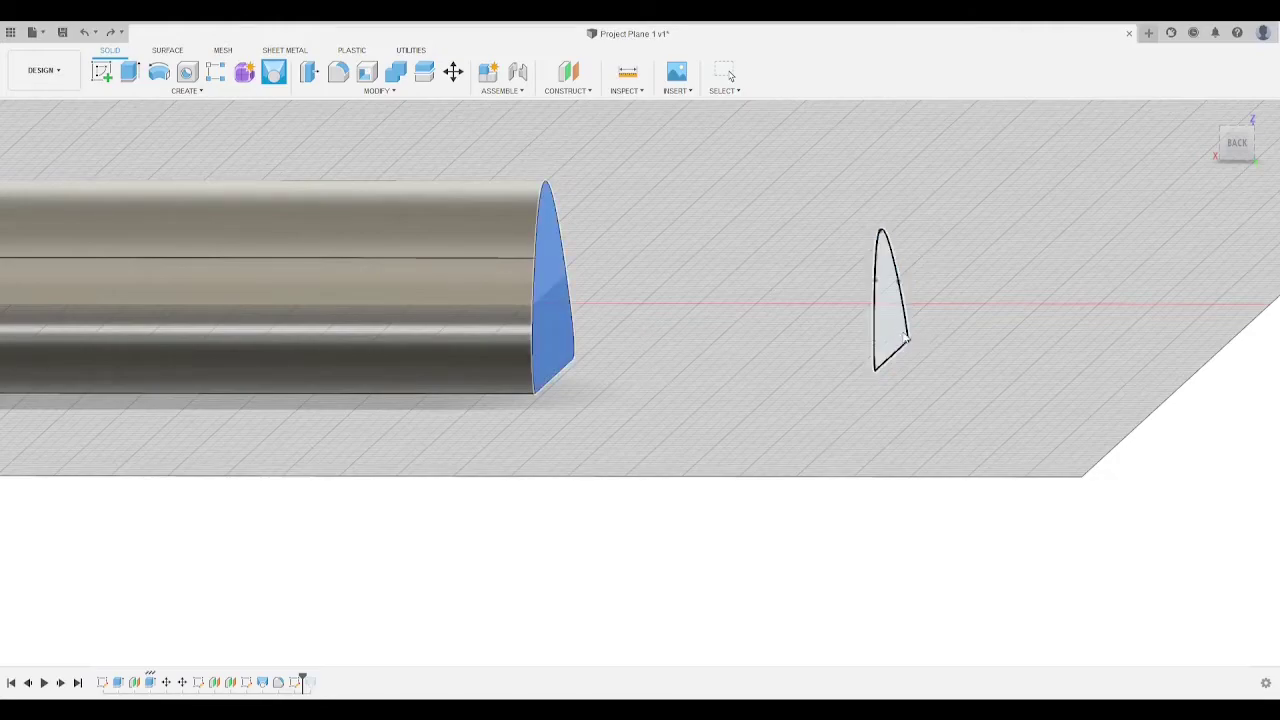
click(895, 340)
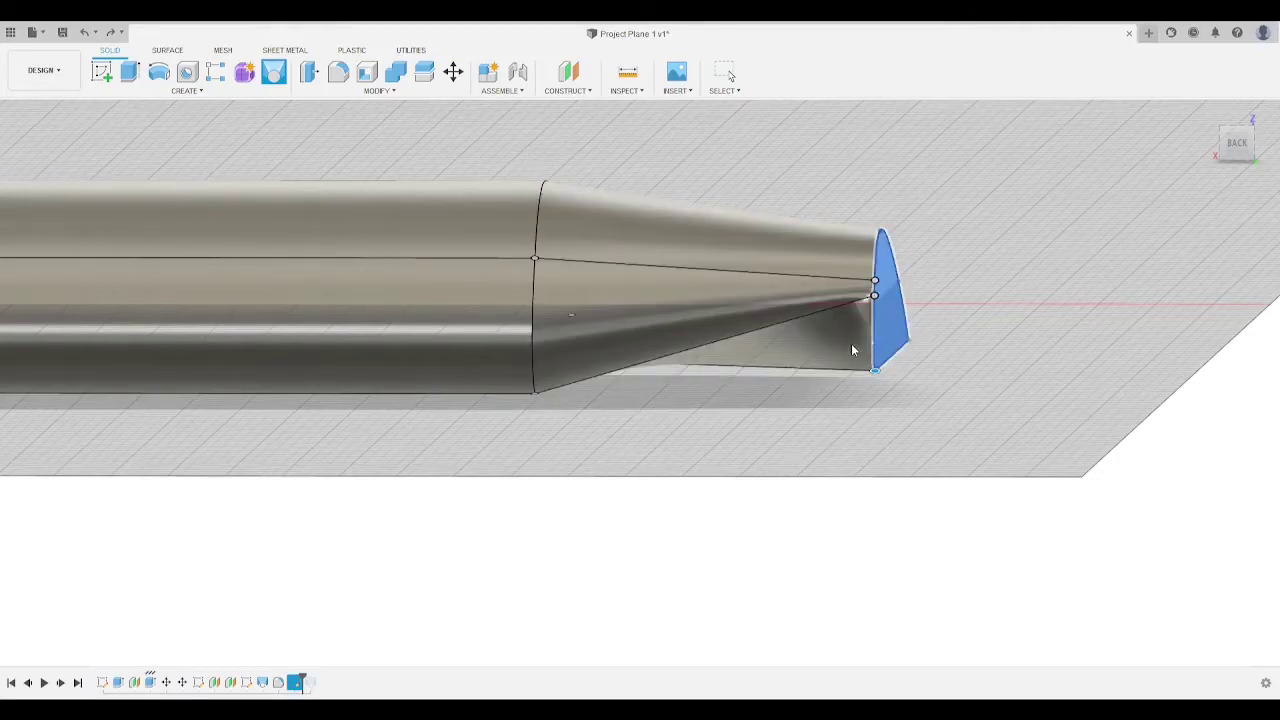
drag(874, 296, 869, 376)
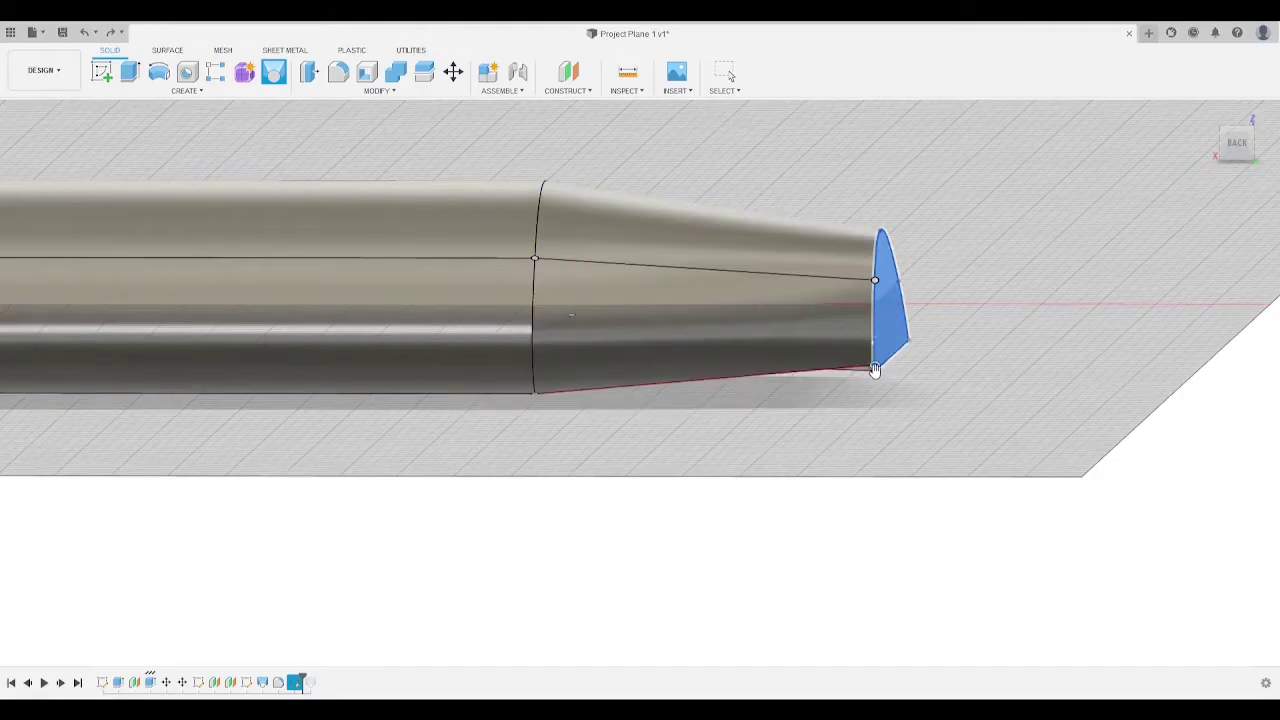
drag(875, 372, 876, 378)
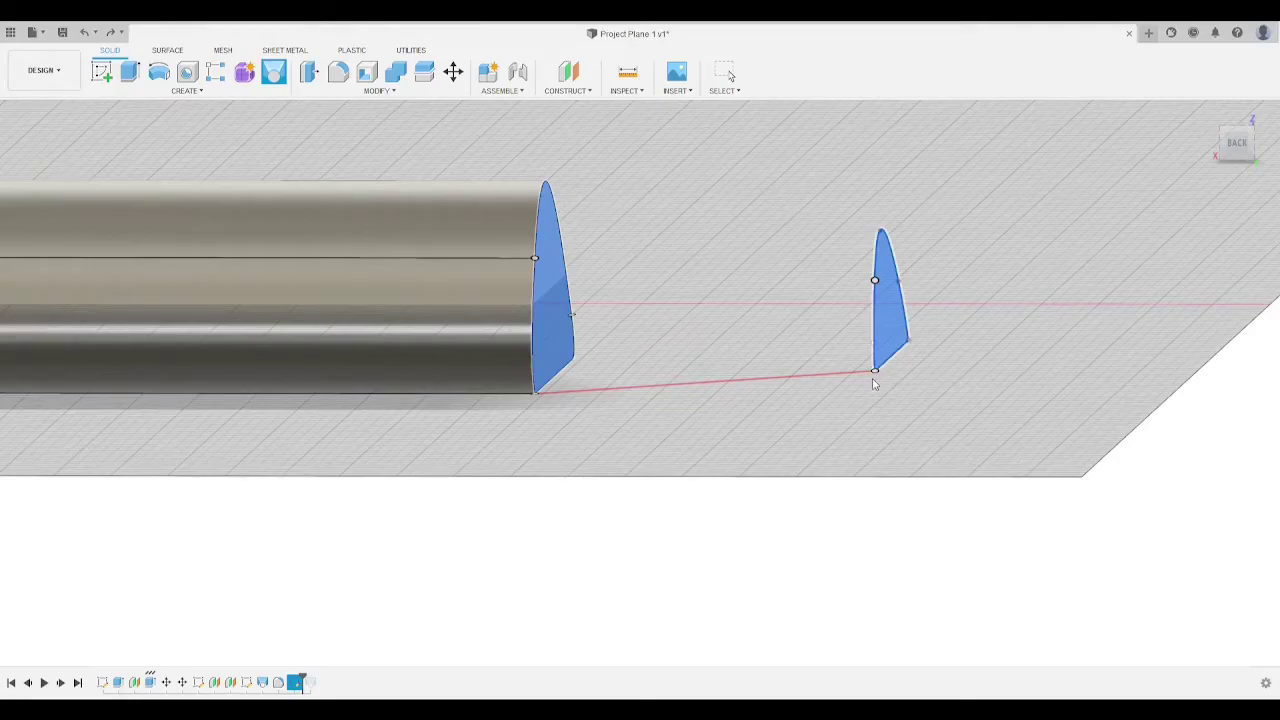
key(Escape)
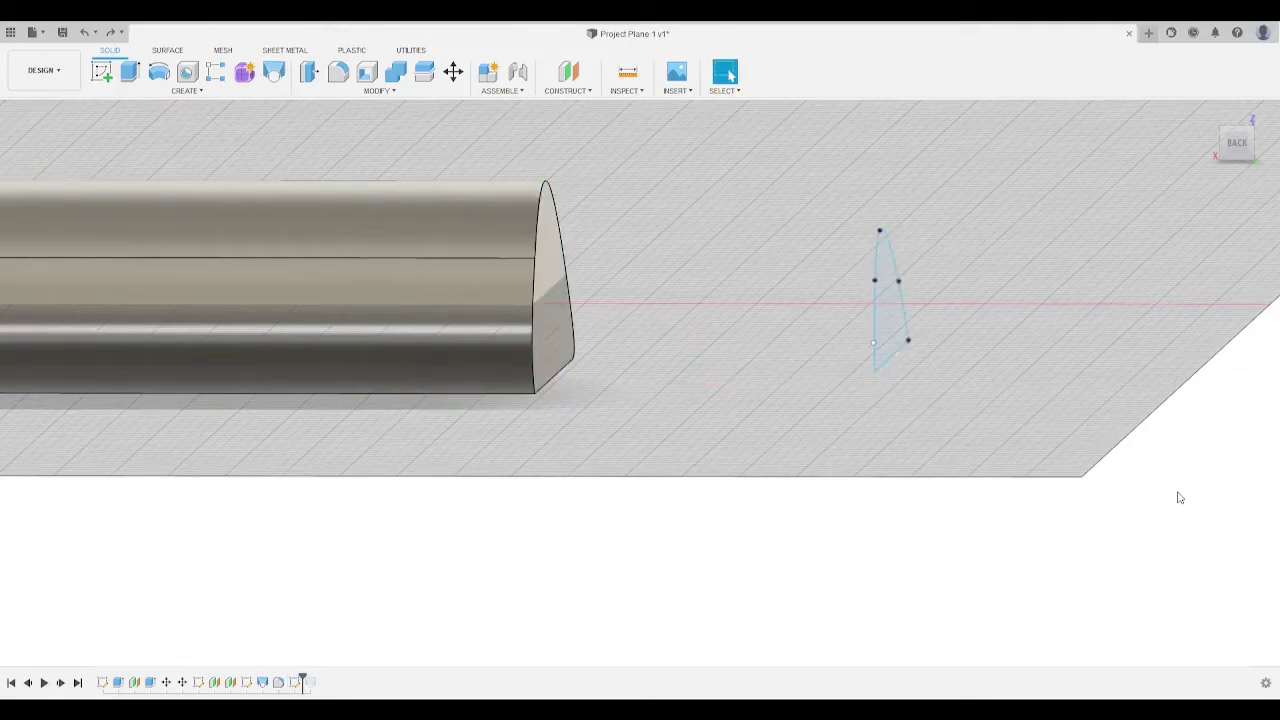
Step: Loft the wing's end face to the smaller airfoil sketch with the lower mapping point on the sketch's lower leading corner
click(274, 71)
click(553, 255)
click(889, 331)
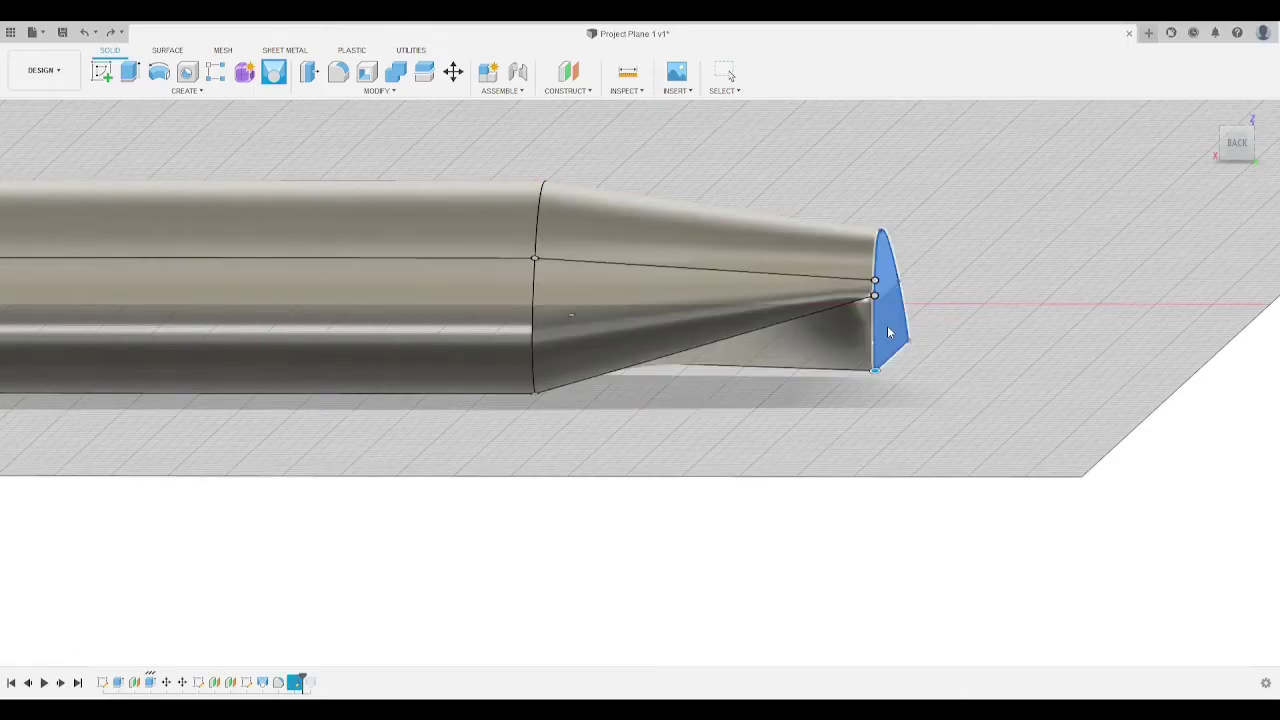
click(887, 369)
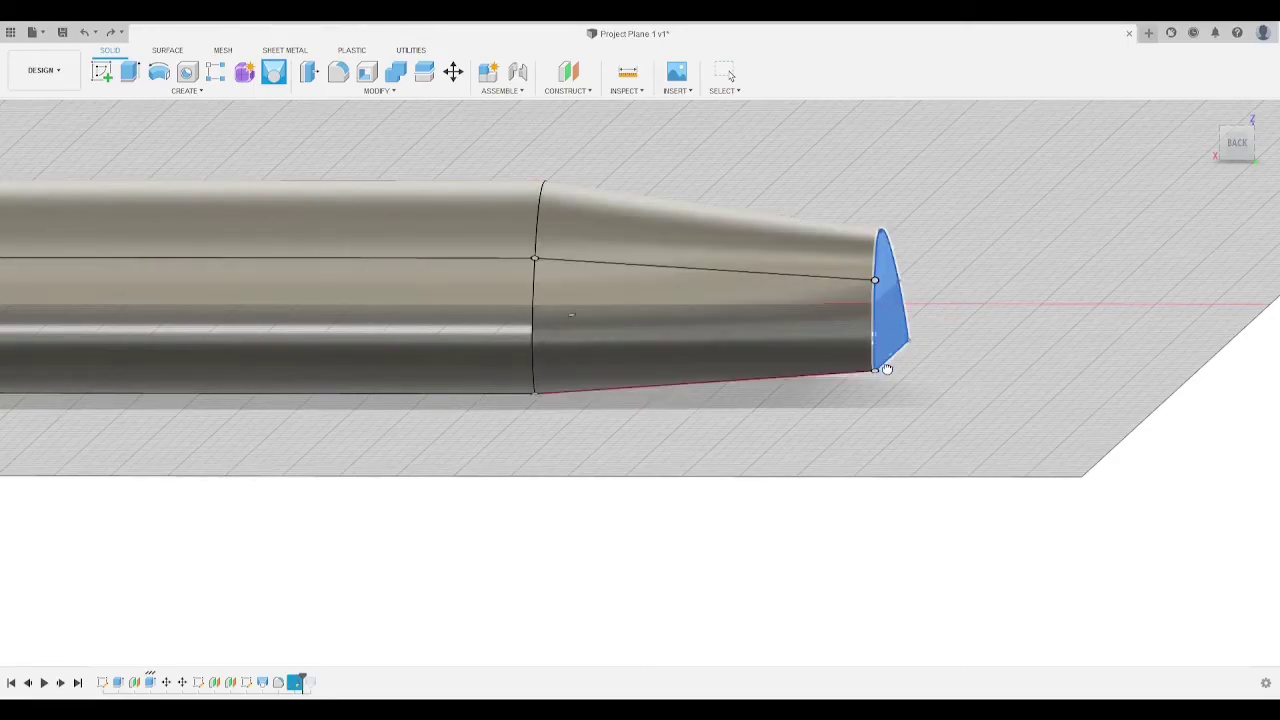
click(1190, 504)
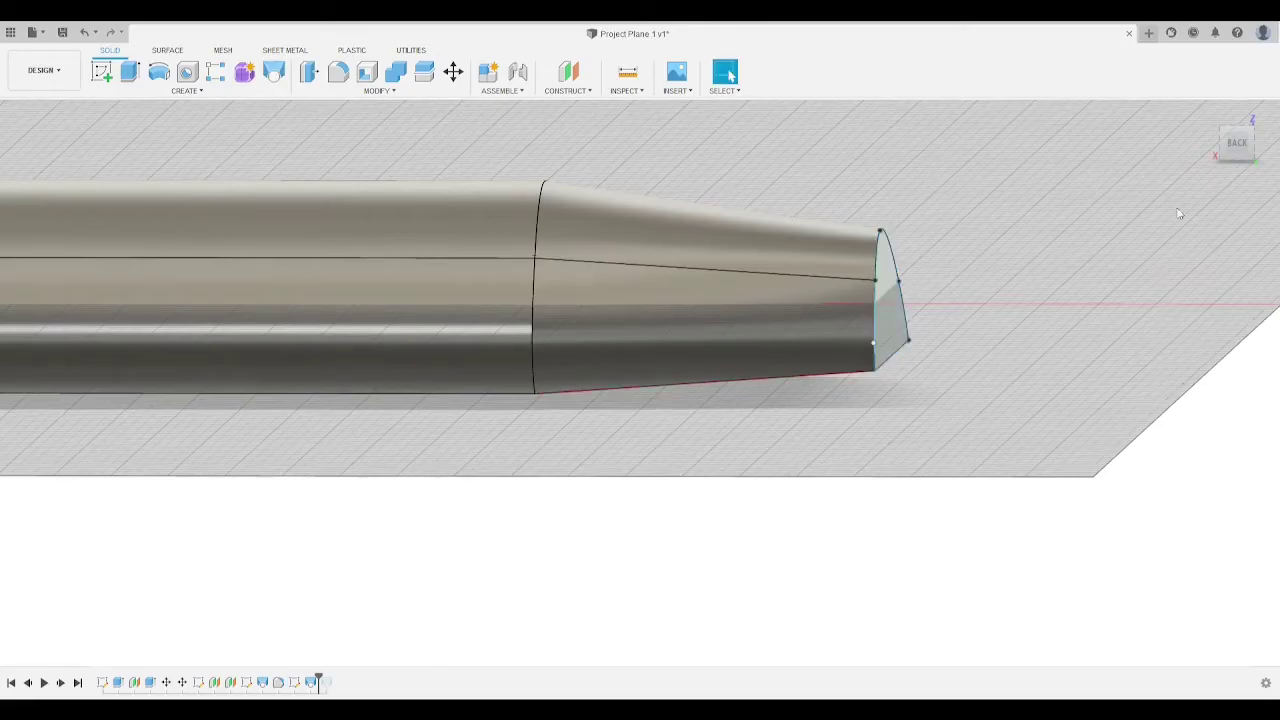
Step: Delete the loft and fillet that form the opposite wing's tip
mouse_move(1241, 160)
mouse_down()
mouse_move(1218, 149)
mouse_move(1240, 172)
mouse_up()
scroll(623, 489, down, 5)
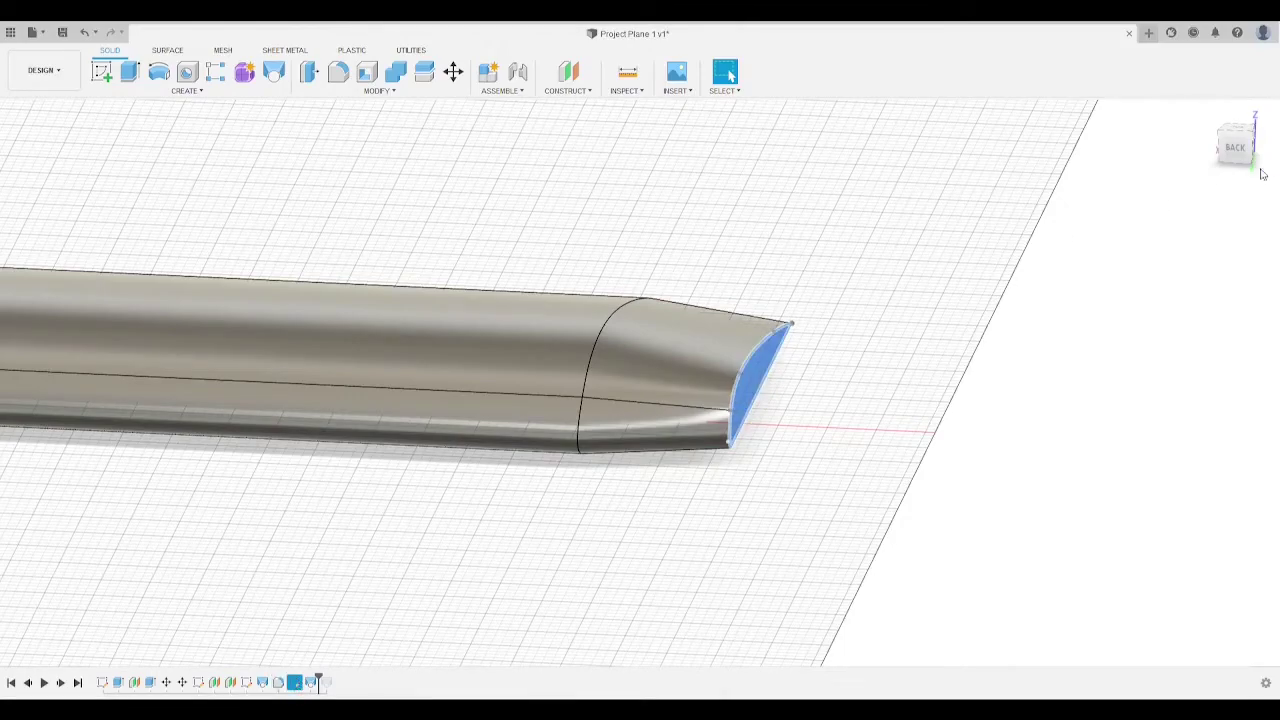
scroll(1180, 161, down, 5)
middle_drag(777, 268, 792, 290)
middle_drag(750, 308, 1255, 326)
middle_drag(470, 562, 1132, 478)
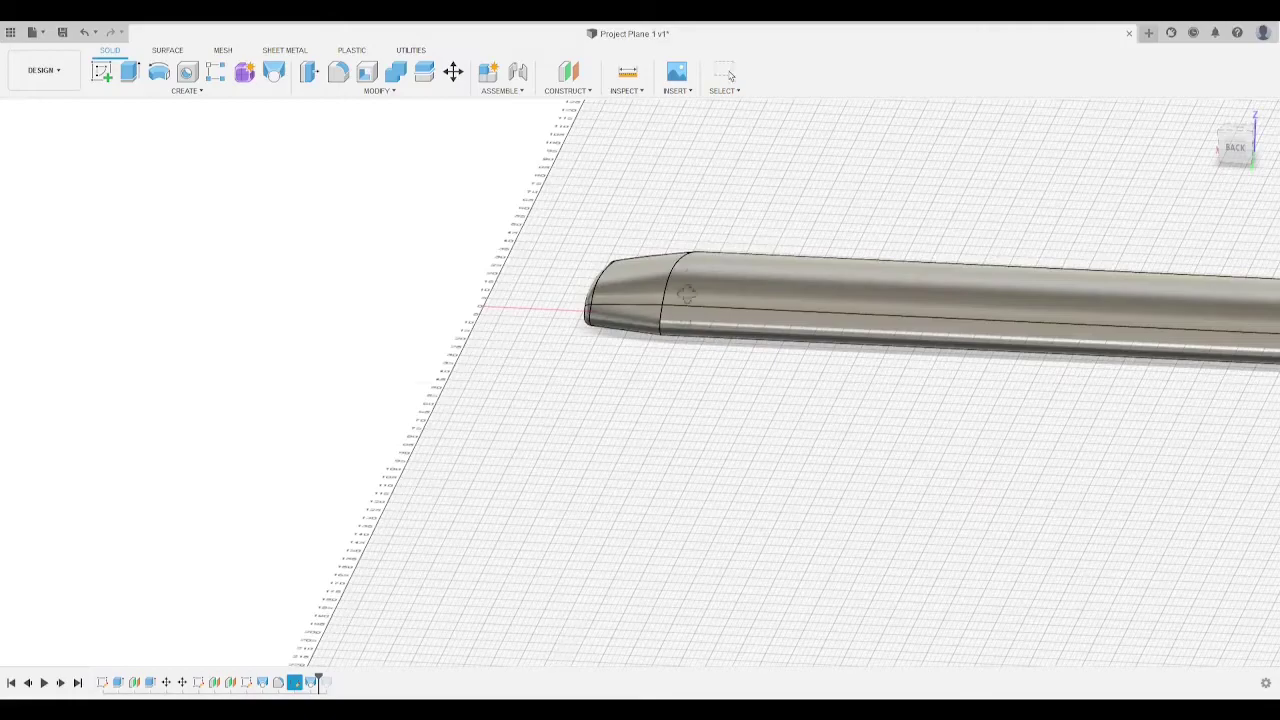
middle_drag(622, 299, 692, 341)
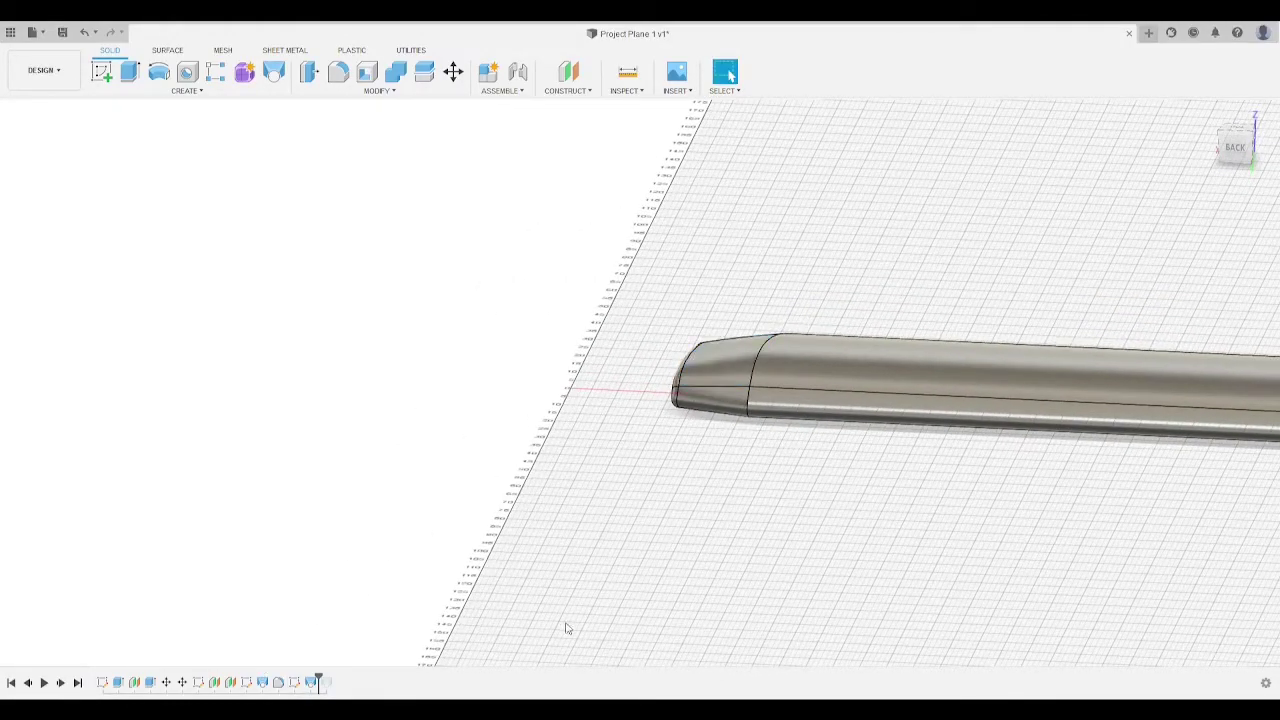
click(564, 662)
click(703, 382)
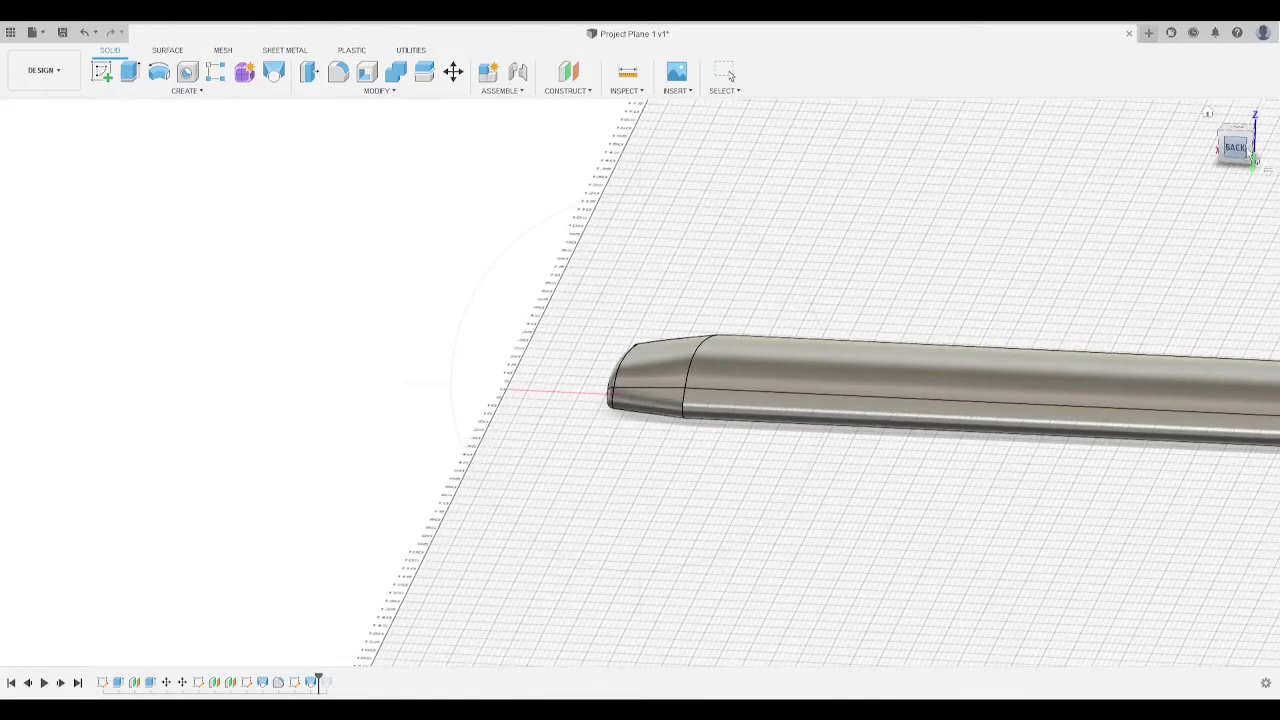
click(1241, 149)
shift+middle_drag(735, 362, 385, 460)
scroll(906, 294, up, 3)
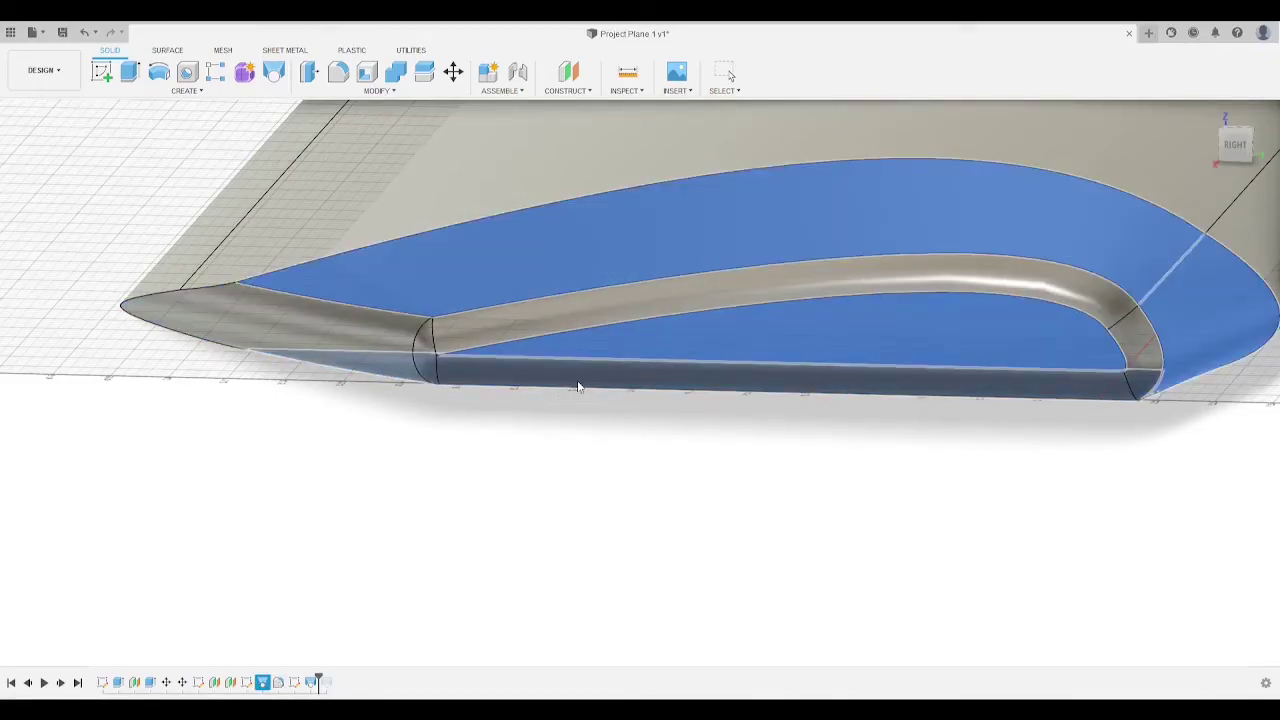
key(Delete)
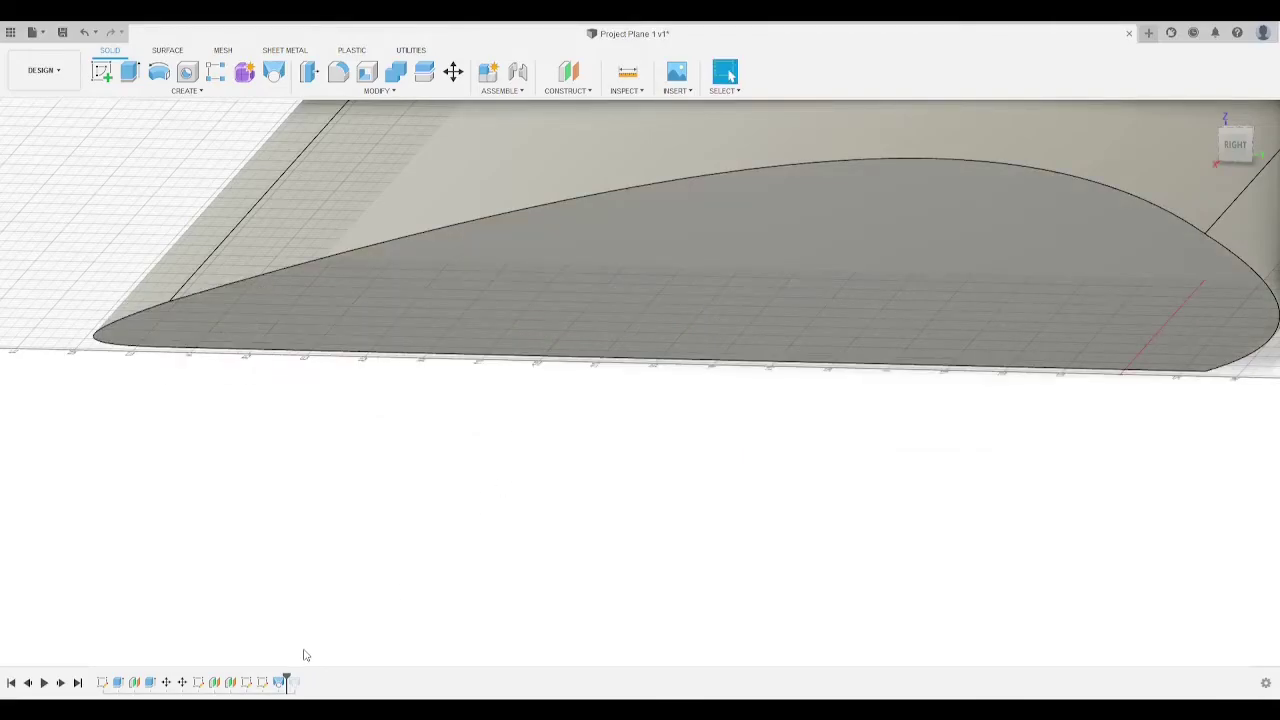
Step: Show the opposite wing's smaller airfoil sketch and start a loft from the wing's end face to it
scroll(305, 655, down, 2)
click(51, 288)
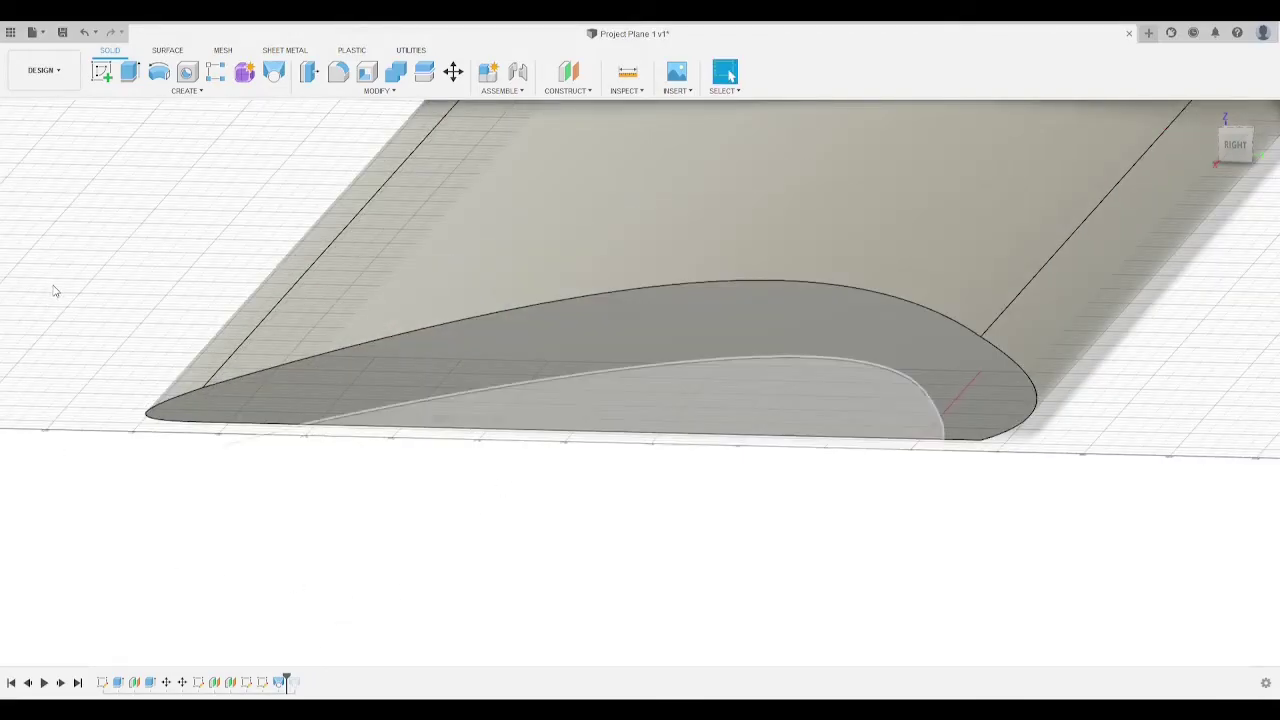
click(274, 72)
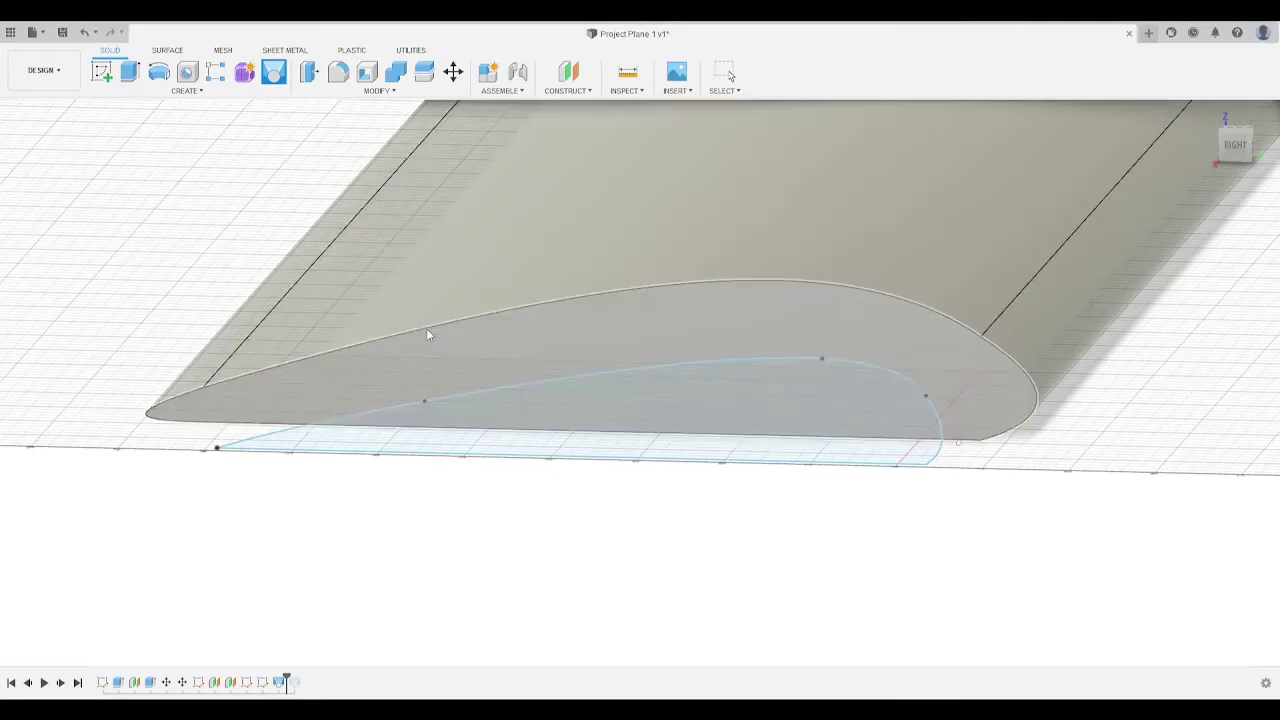
click(444, 354)
click(512, 426)
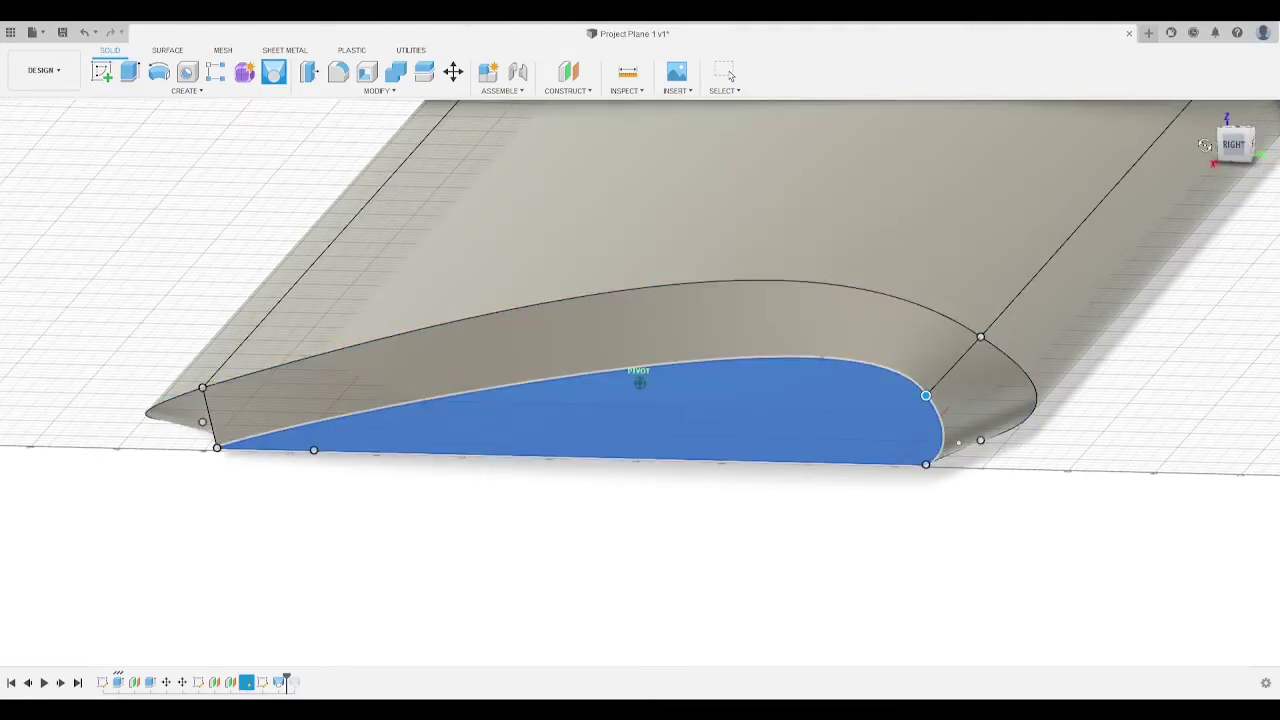
Step: Move the loft's leading-edge mapping point to the small airfoil's lower leading corner and complete the loft
click(1266, 165)
mouse_move(640, 383)
shift+middle_down()
mouse_move(588, 450)
mouse_move(566, 452)
mouse_move(612, 448)
shift+middle_up()
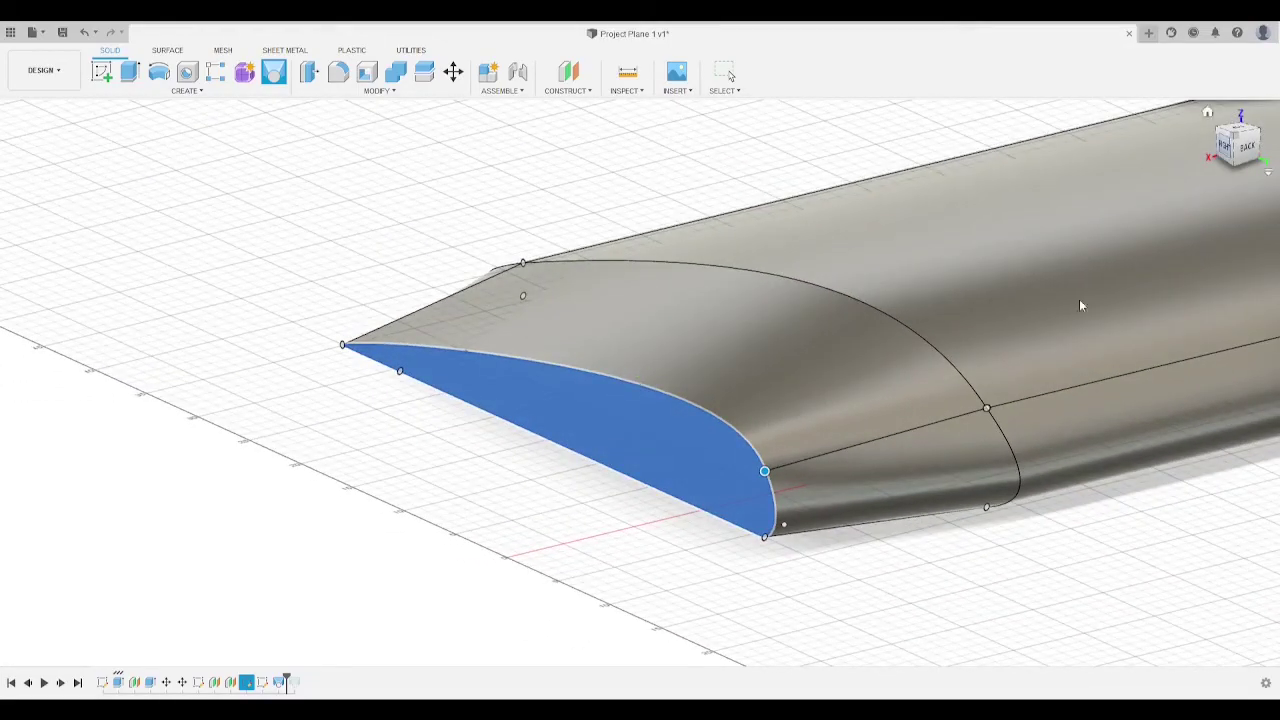
mouse_move(765, 537)
mouse_down()
mouse_move(776, 488)
mouse_move(774, 550)
mouse_move(768, 540)
mouse_up()
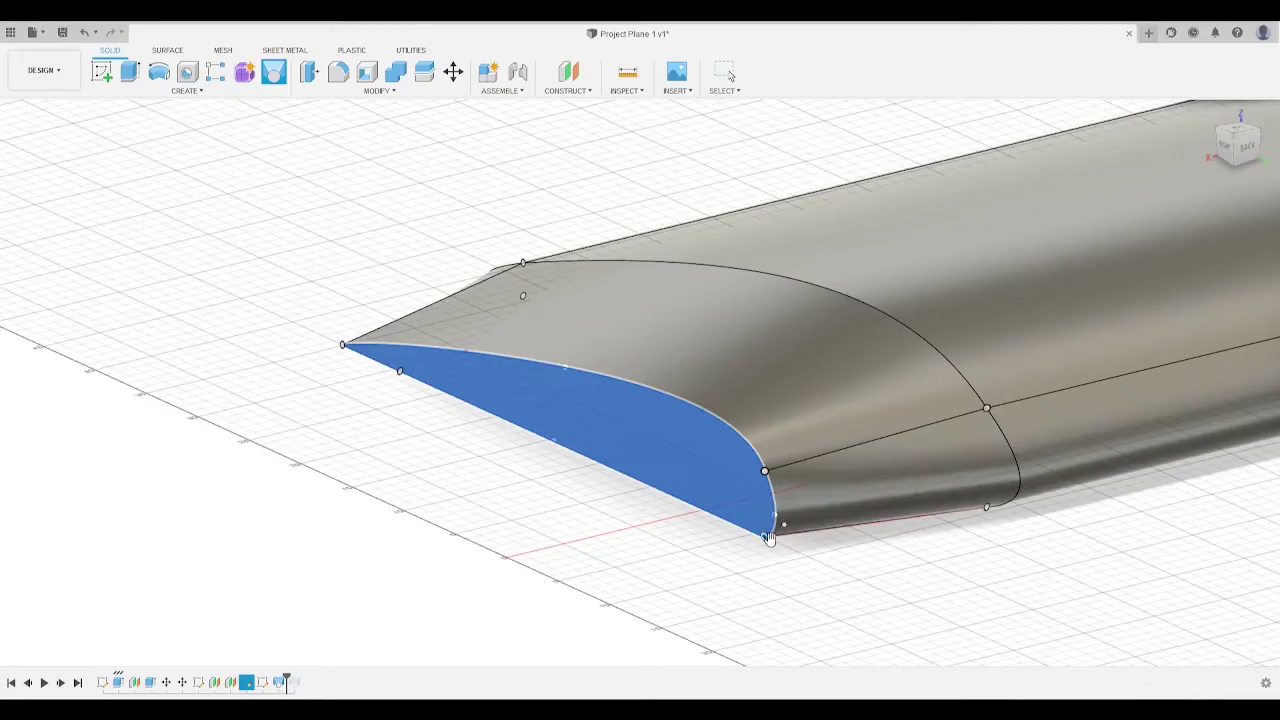
click(1261, 142)
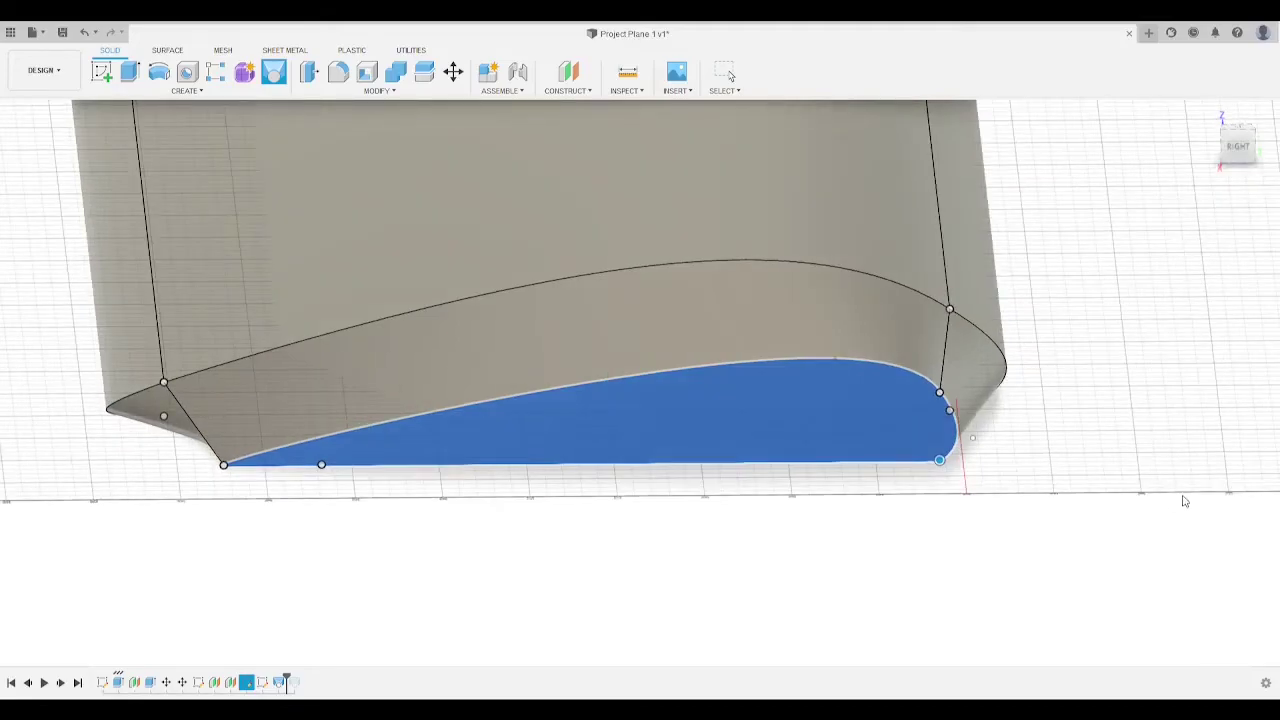
click(1190, 499)
Step: Fillet the edges around the small end face of the newly lofted wing tip
key(f)
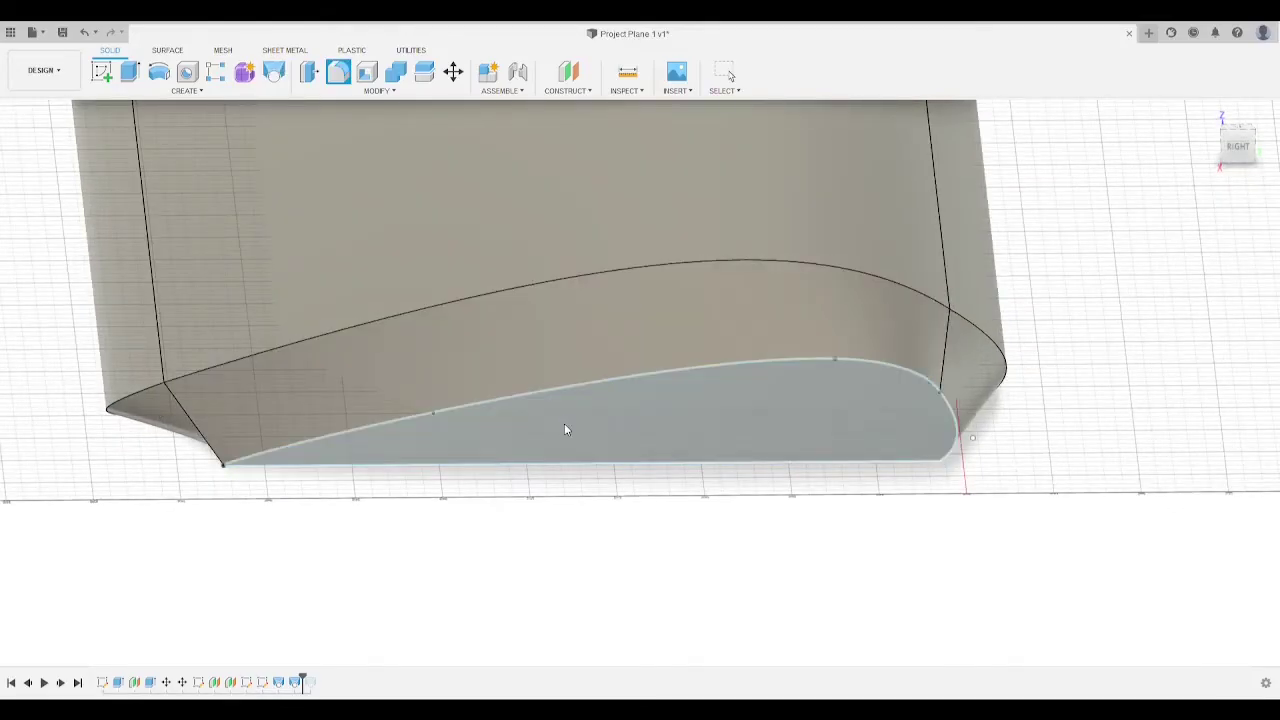
click(566, 432)
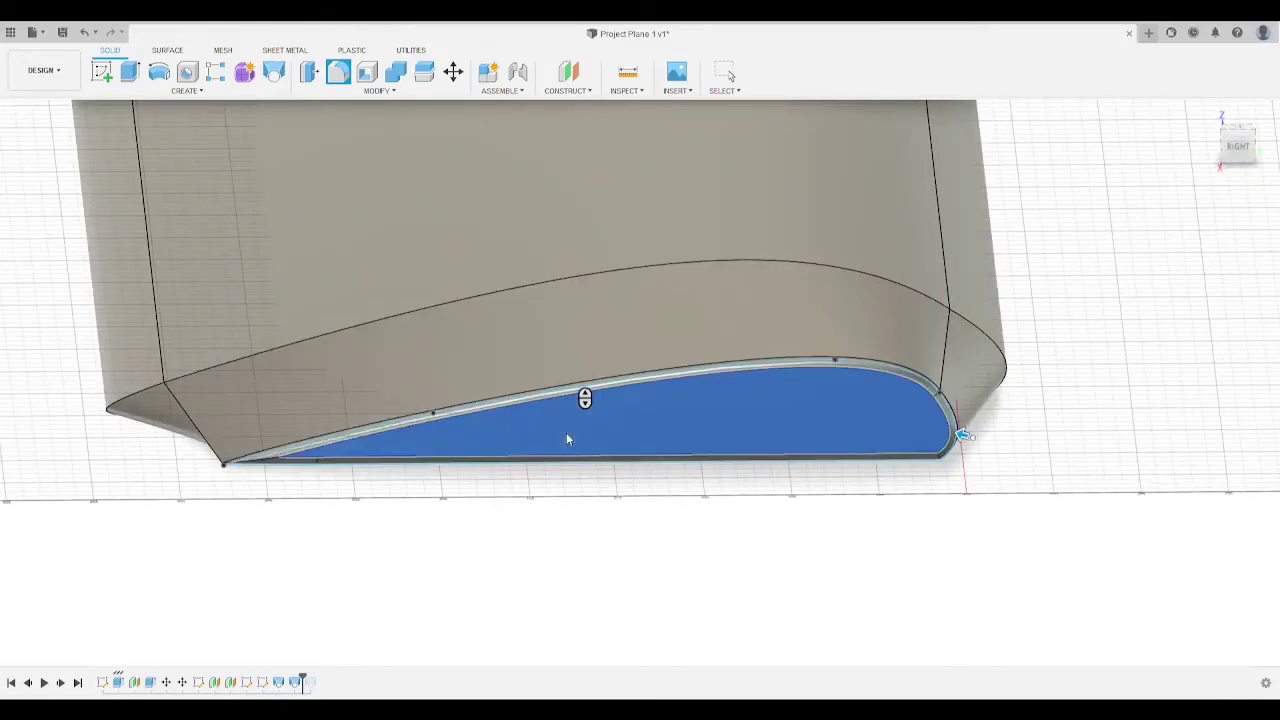
key(Return)
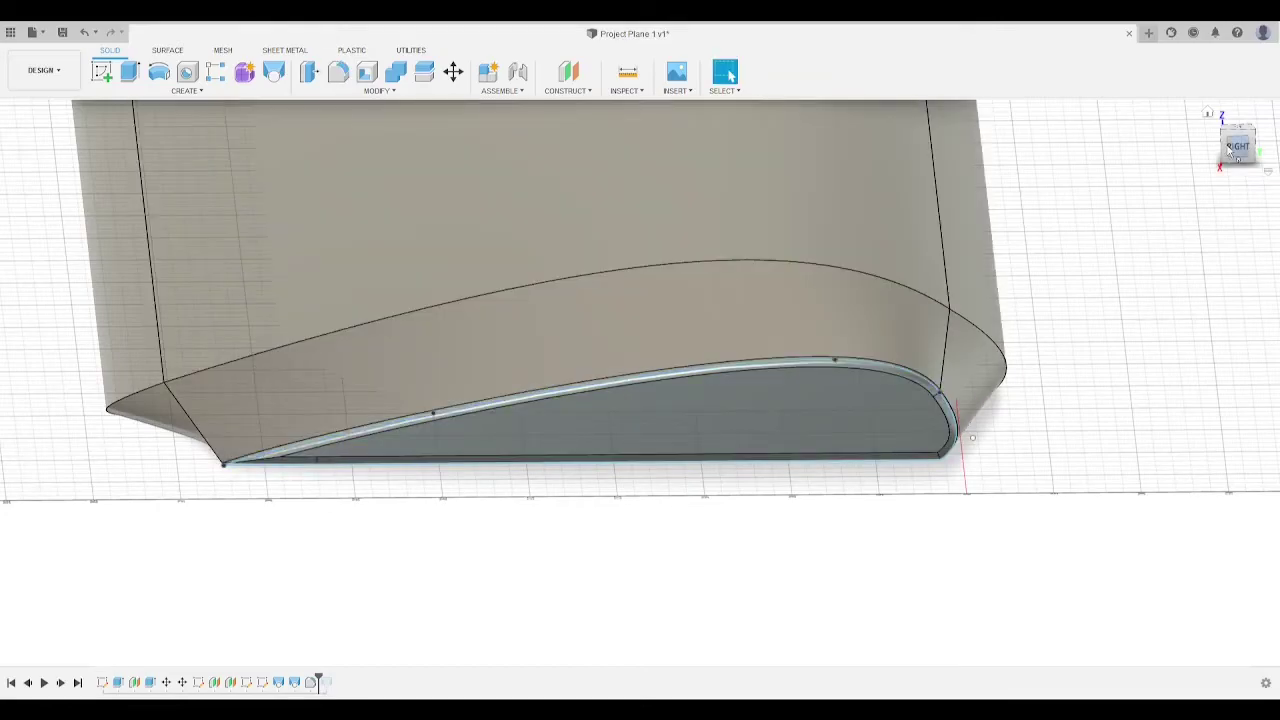
Step: Fillet the edges around the small end face of the opposite wing's tip
mouse_move(1238, 142)
mouse_down()
mouse_move(3, 141)
mouse_move(55, 98)
mouse_move(88, 92)
mouse_move(112, 104)
mouse_move(130, 152)
mouse_move(156, 162)
mouse_move(134, 156)
mouse_up()
scroll(700, 415, up, 10)
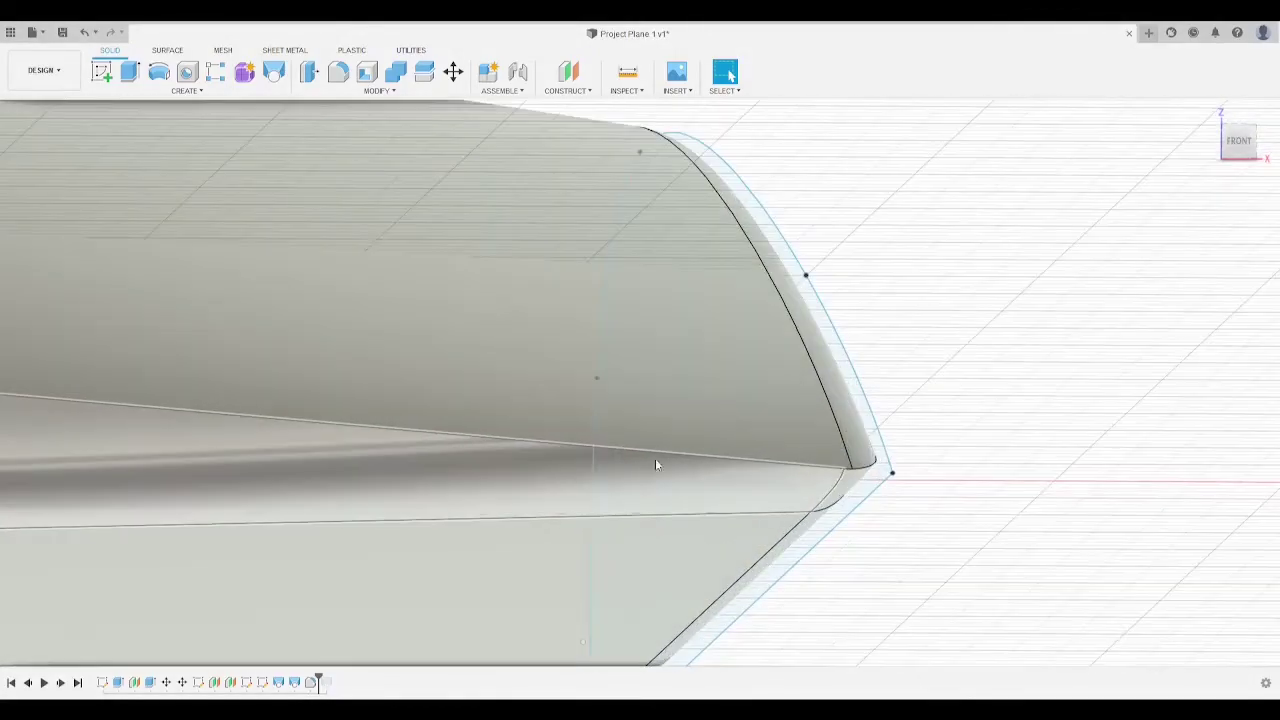
drag(1241, 148, 1207, 150)
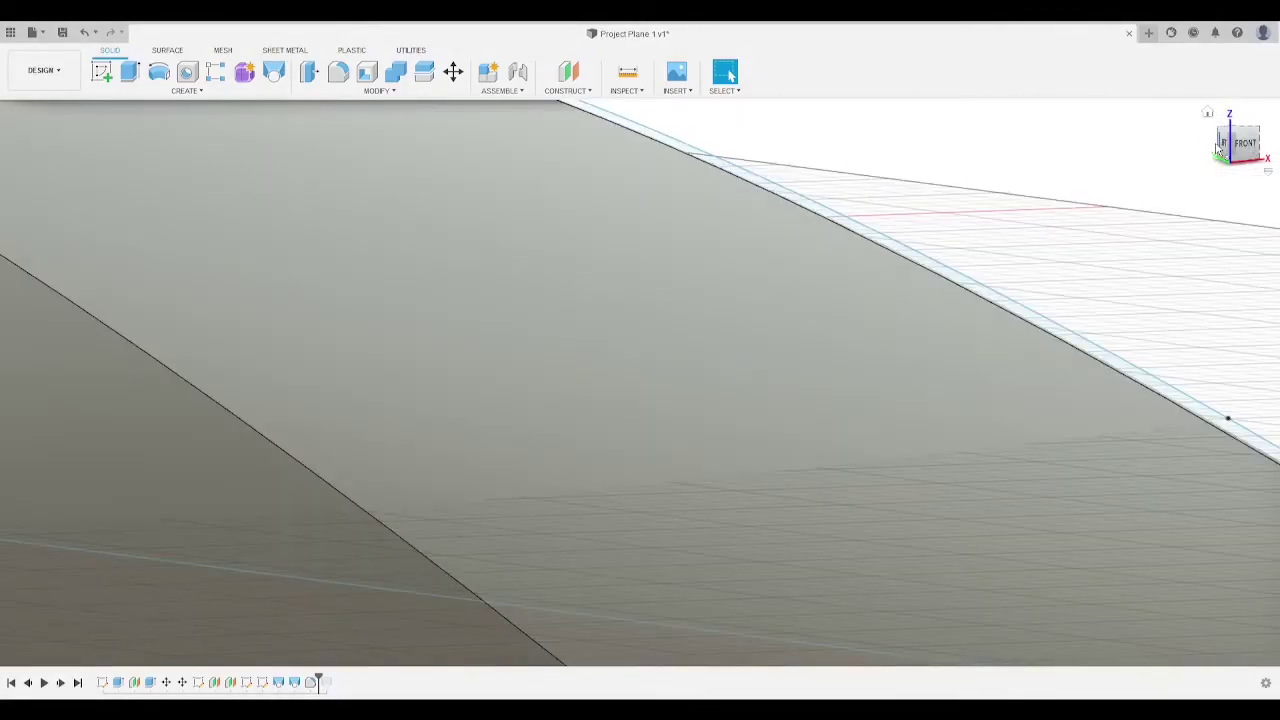
click(1220, 146)
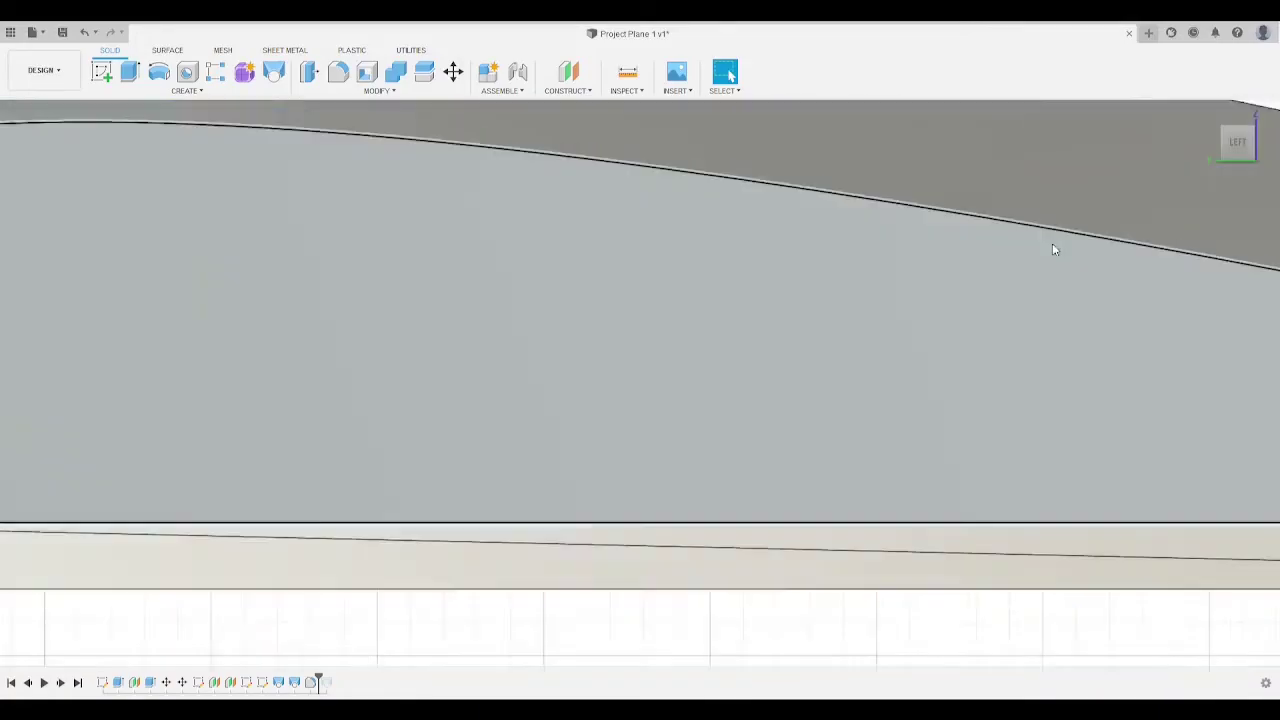
scroll(1054, 250, down, 8)
middle_drag(1029, 251, 748, 374)
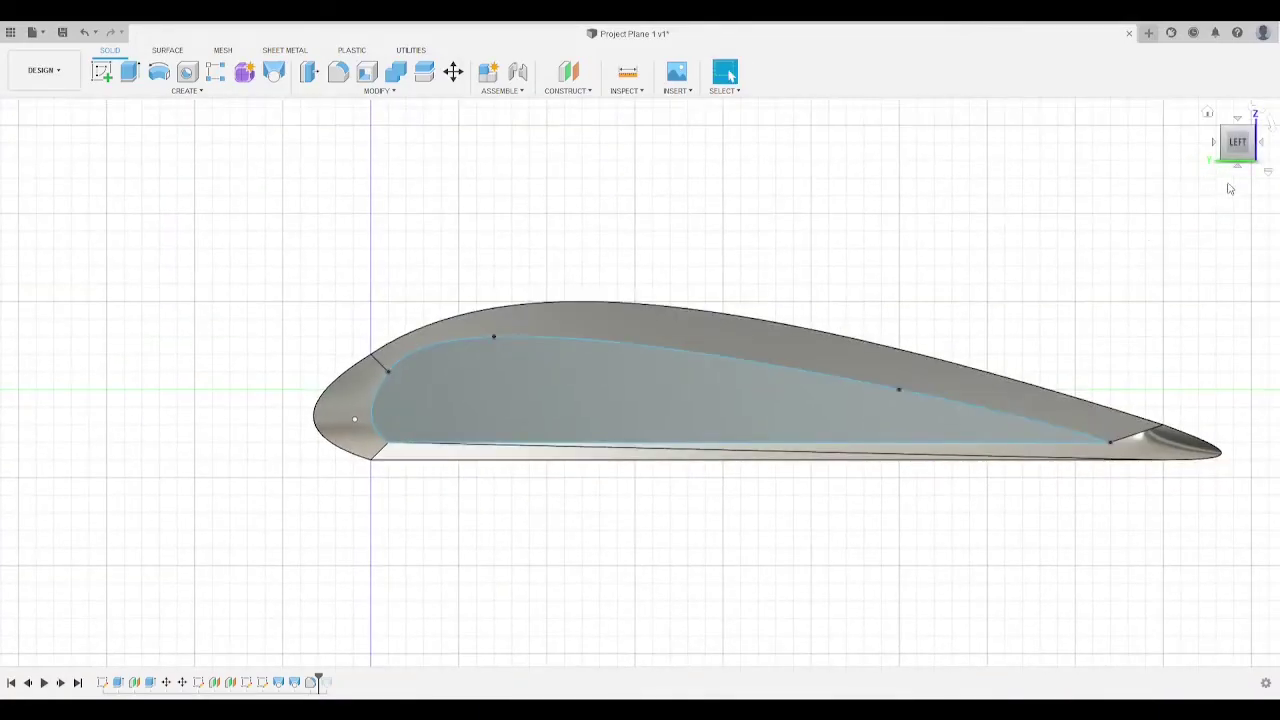
drag(1233, 145, 1237, 151)
scroll(811, 520, down, 1)
middle_drag(811, 520, 926, 226)
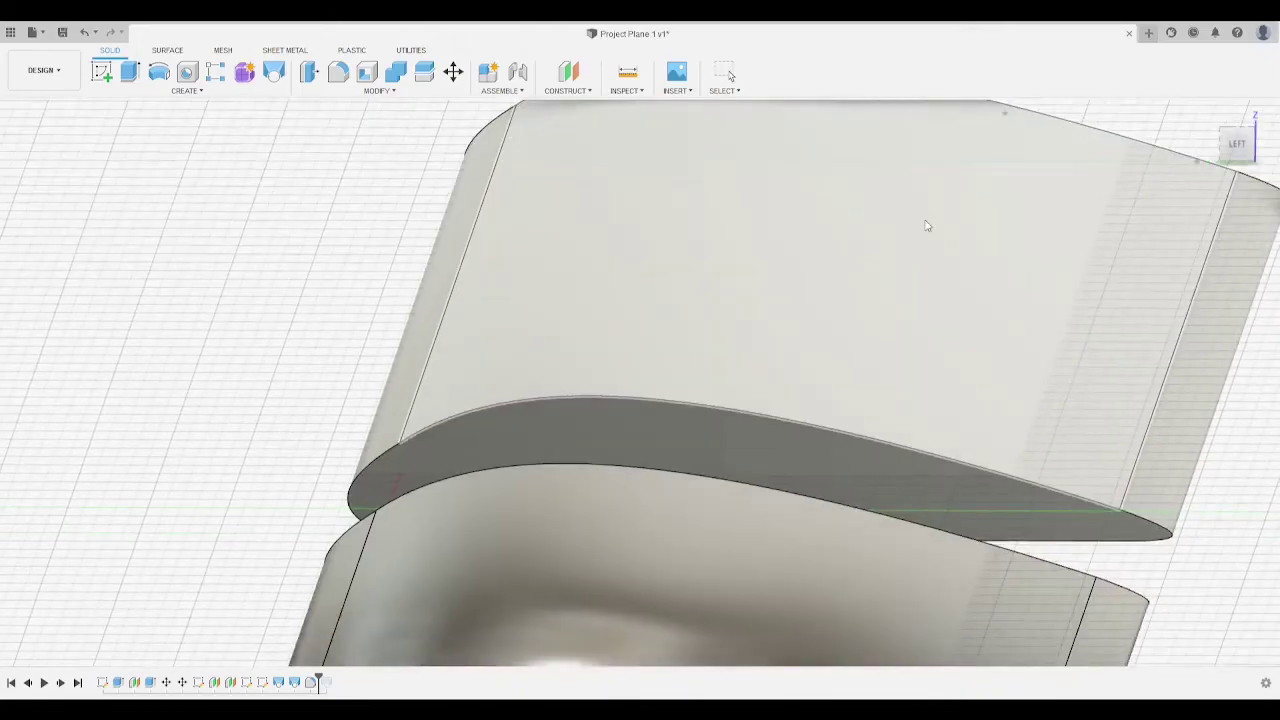
scroll(893, 398, down, 5)
scroll(893, 398, down, 4)
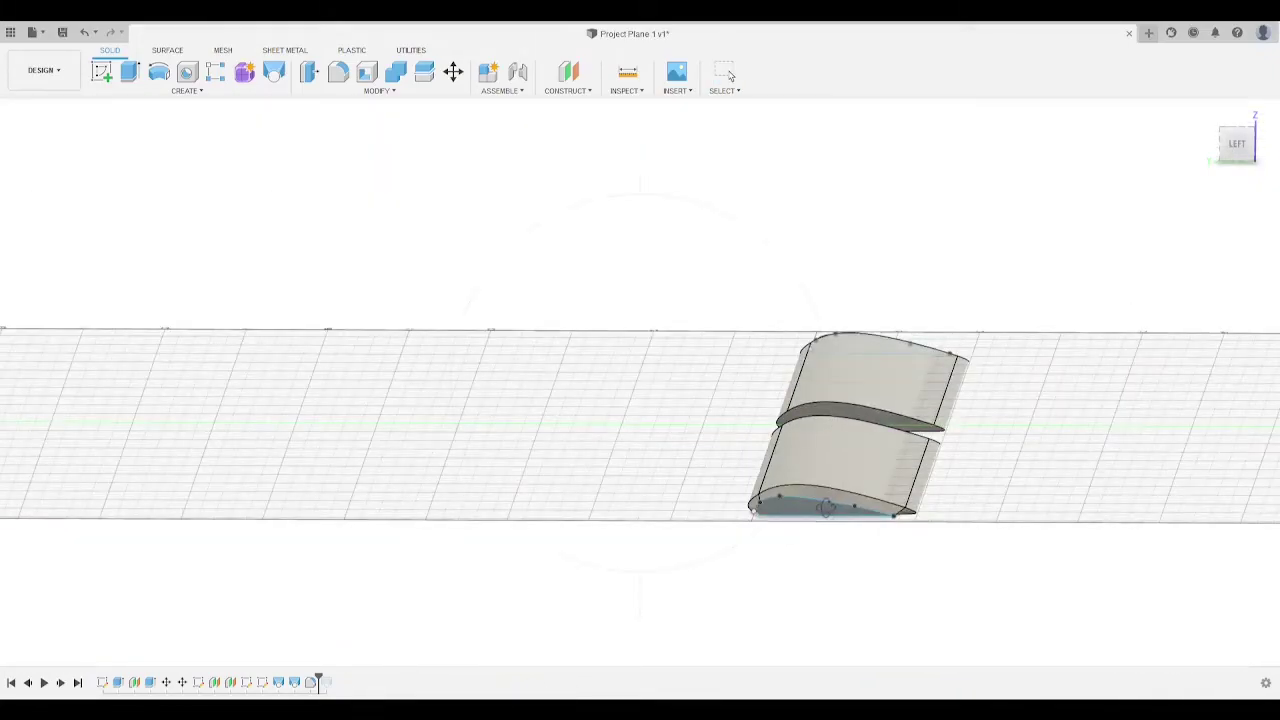
middle_drag(846, 545, 674, 448)
scroll(671, 432, up, 8)
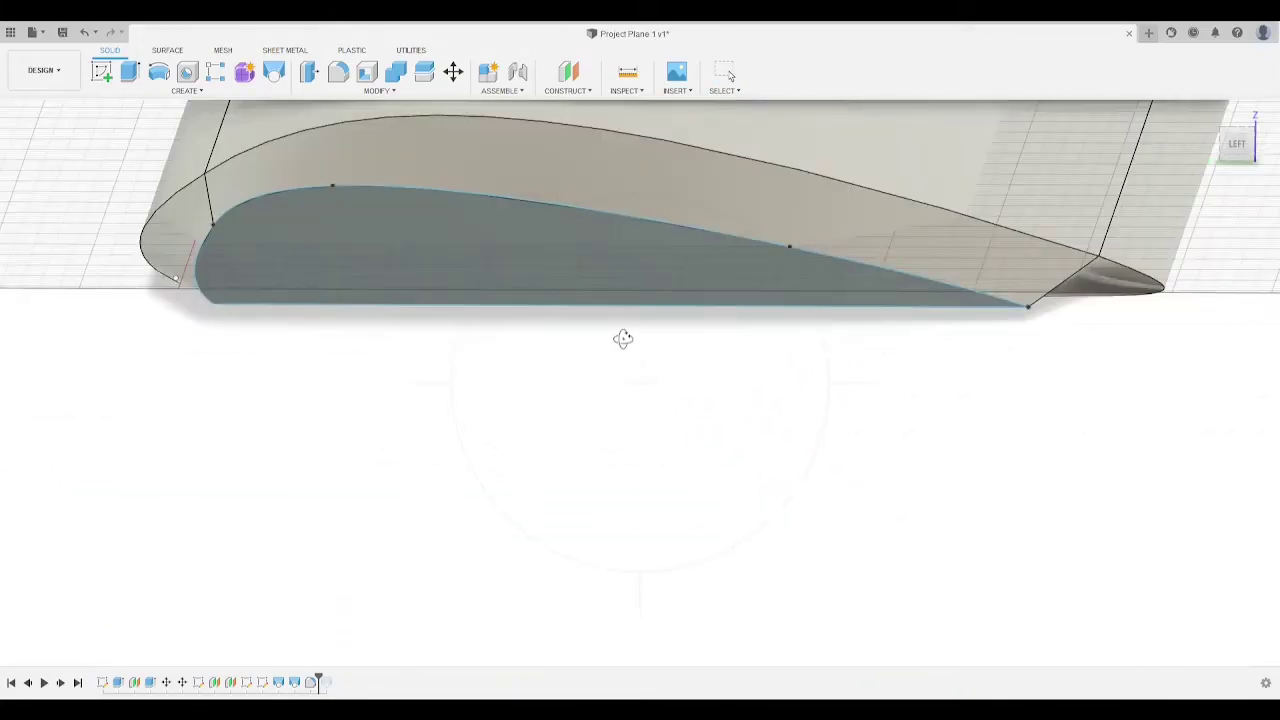
shift+middle_drag(623, 338, 894, 306)
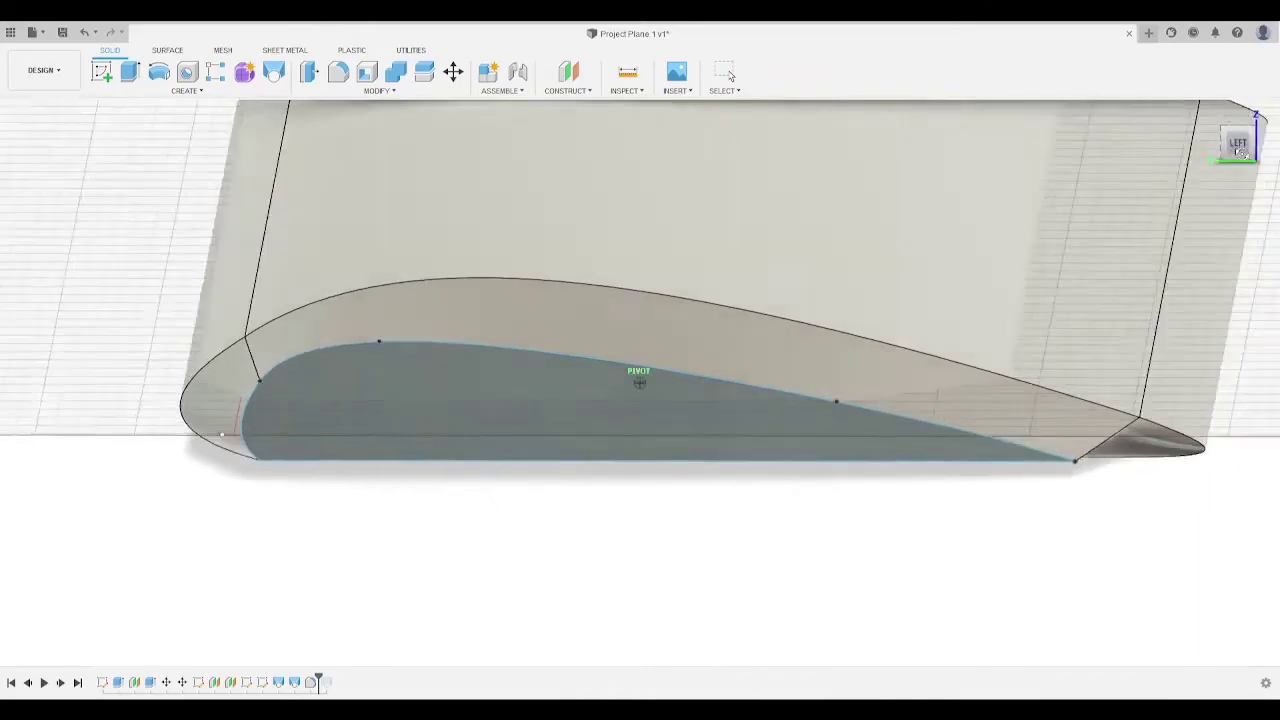
mouse_move(1241, 152)
mouse_down()
mouse_move(1262, 132)
mouse_move(1268, 157)
mouse_move(1238, 158)
mouse_move(1238, 141)
mouse_move(1248, 160)
mouse_up()
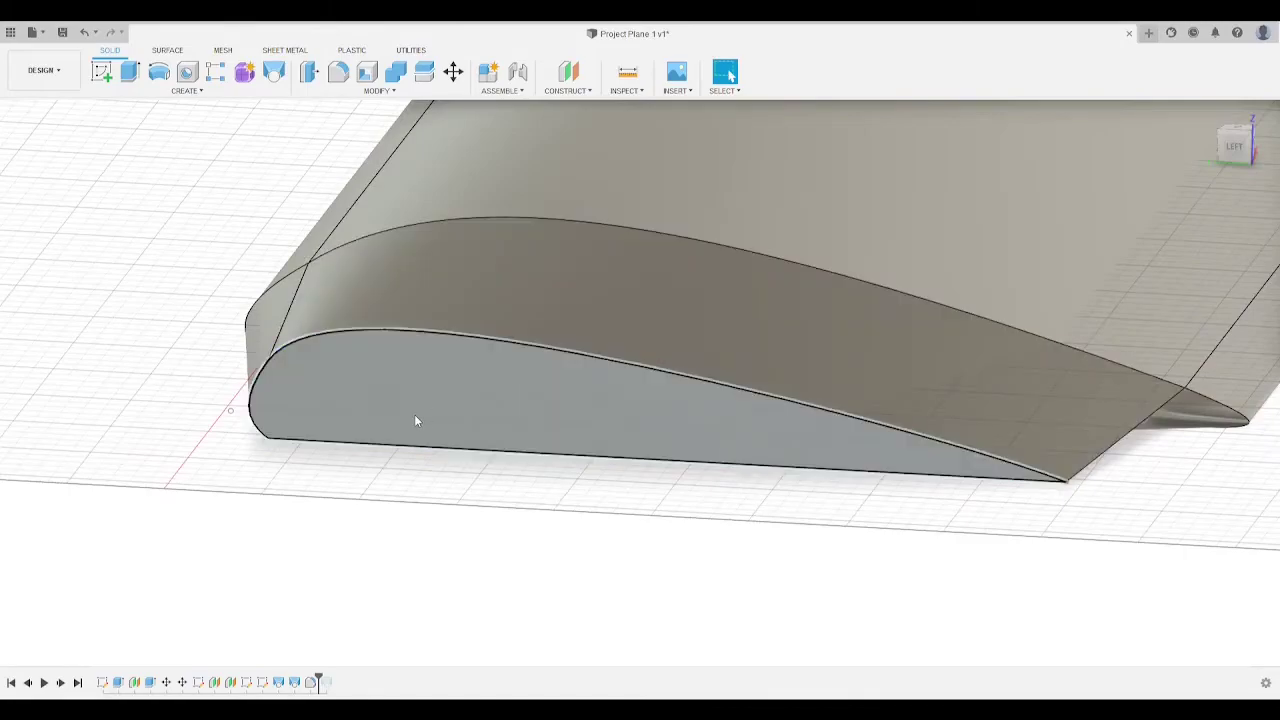
key(q)
click(389, 395)
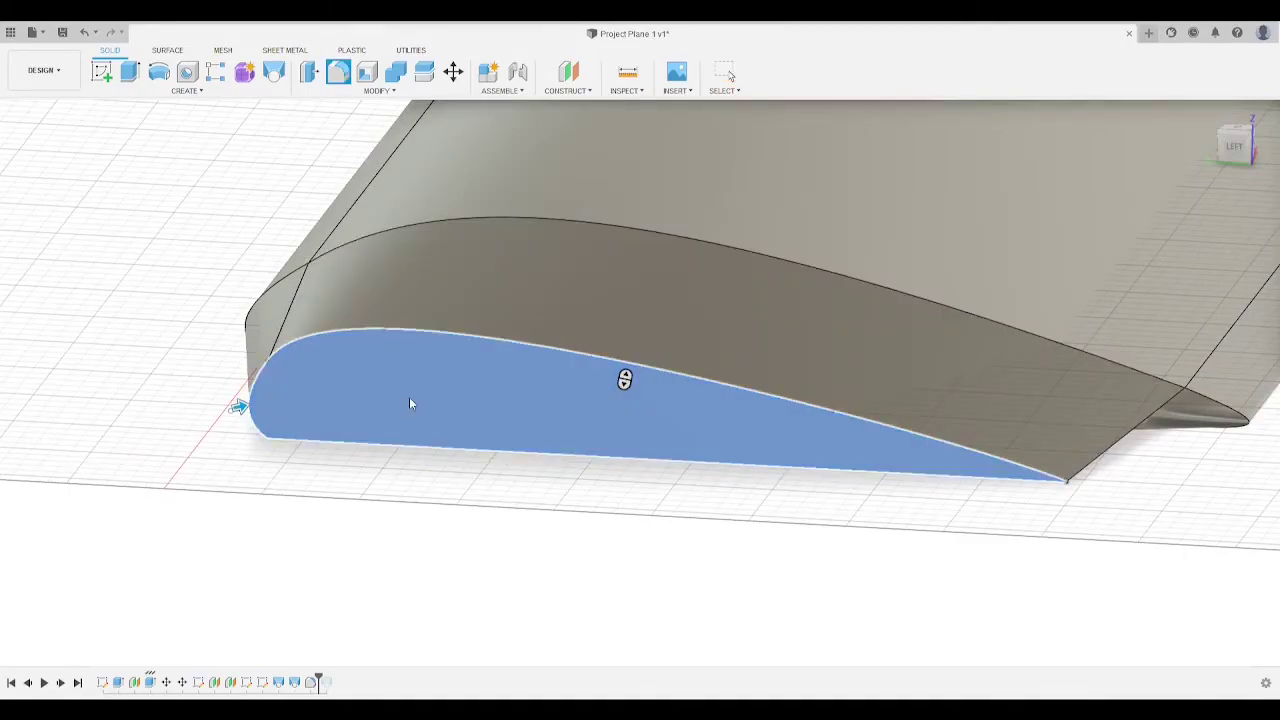
key(Escape)
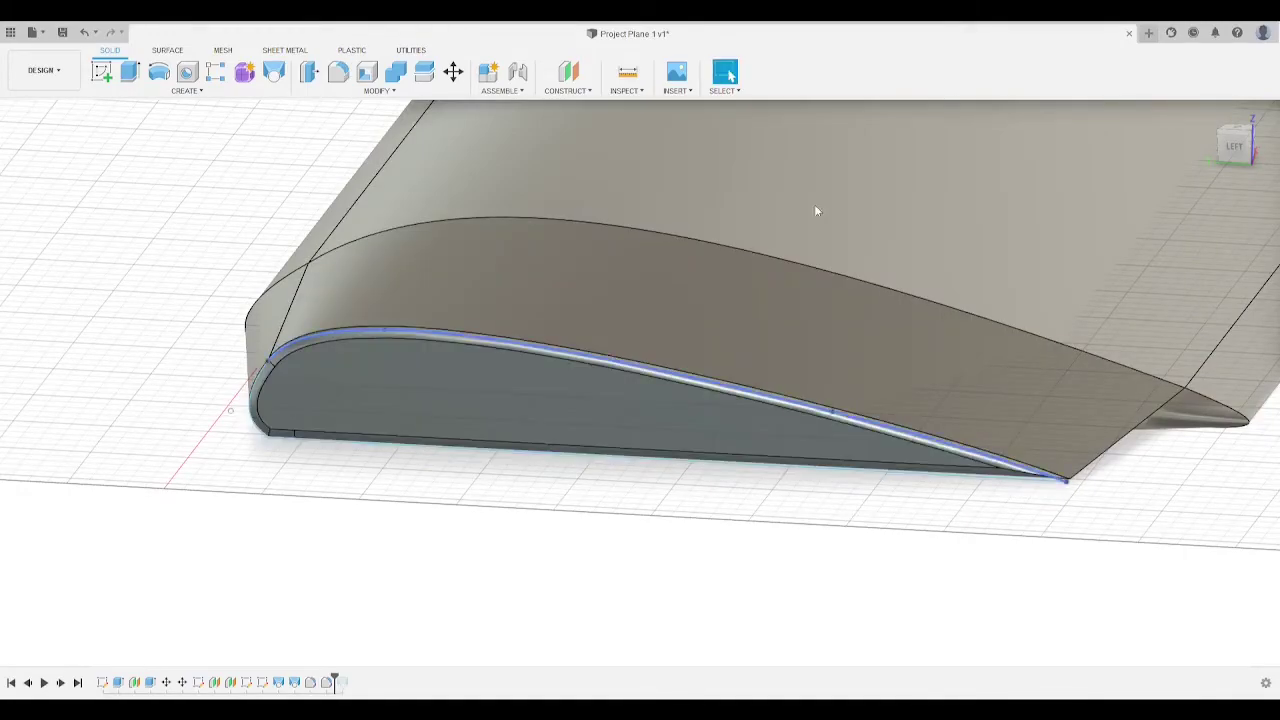
Step: Examine both wings and their tapered tips from above and from behind, including the gap at the origin
mouse_move(815, 210)
shift+middle_down()
mouse_move(1123, 186)
mouse_move(1272, 140)
mouse_move(1246, 150)
shift+middle_up()
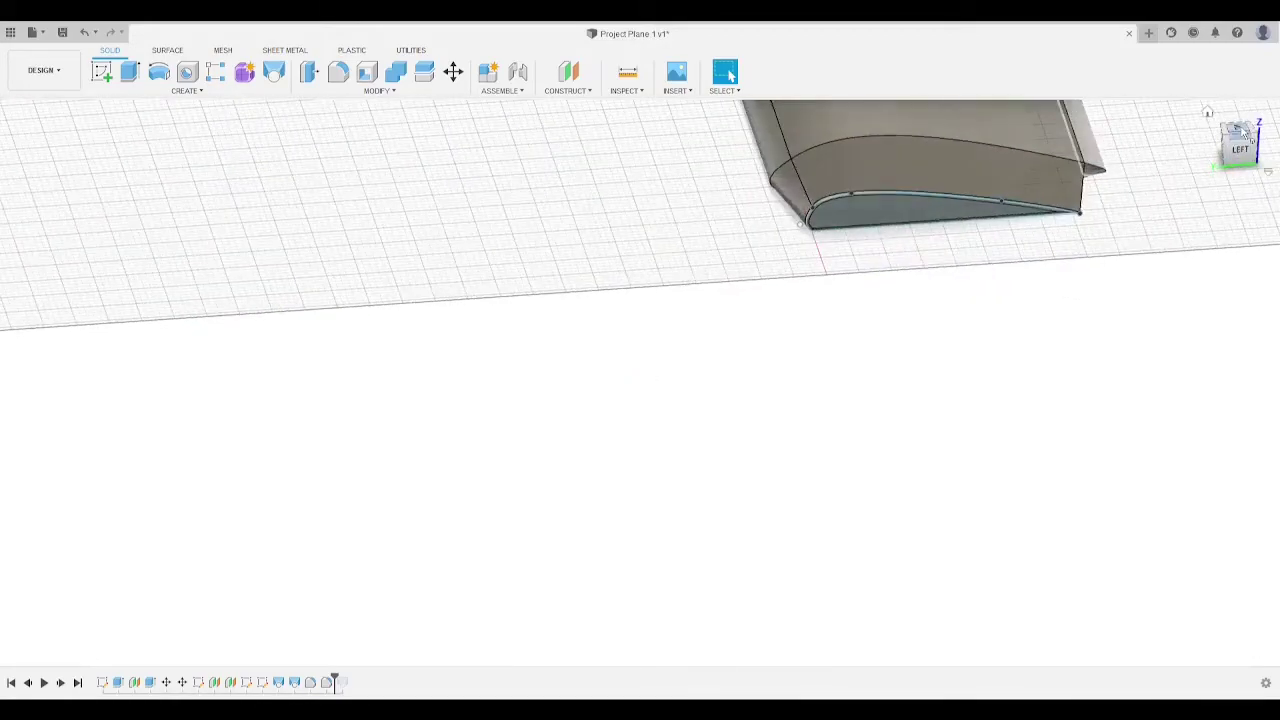
click(1245, 133)
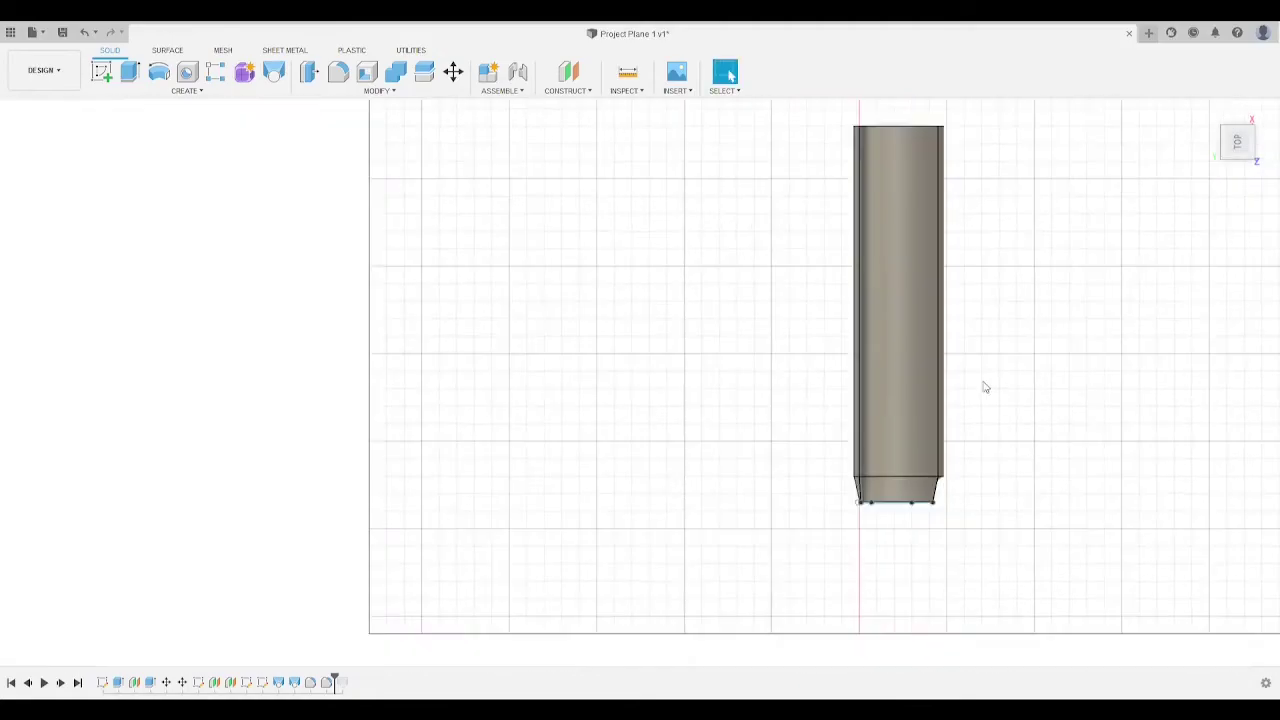
scroll(984, 324, down, 1)
middle_drag(1008, 262, 931, 415)
scroll(932, 412, down, 5)
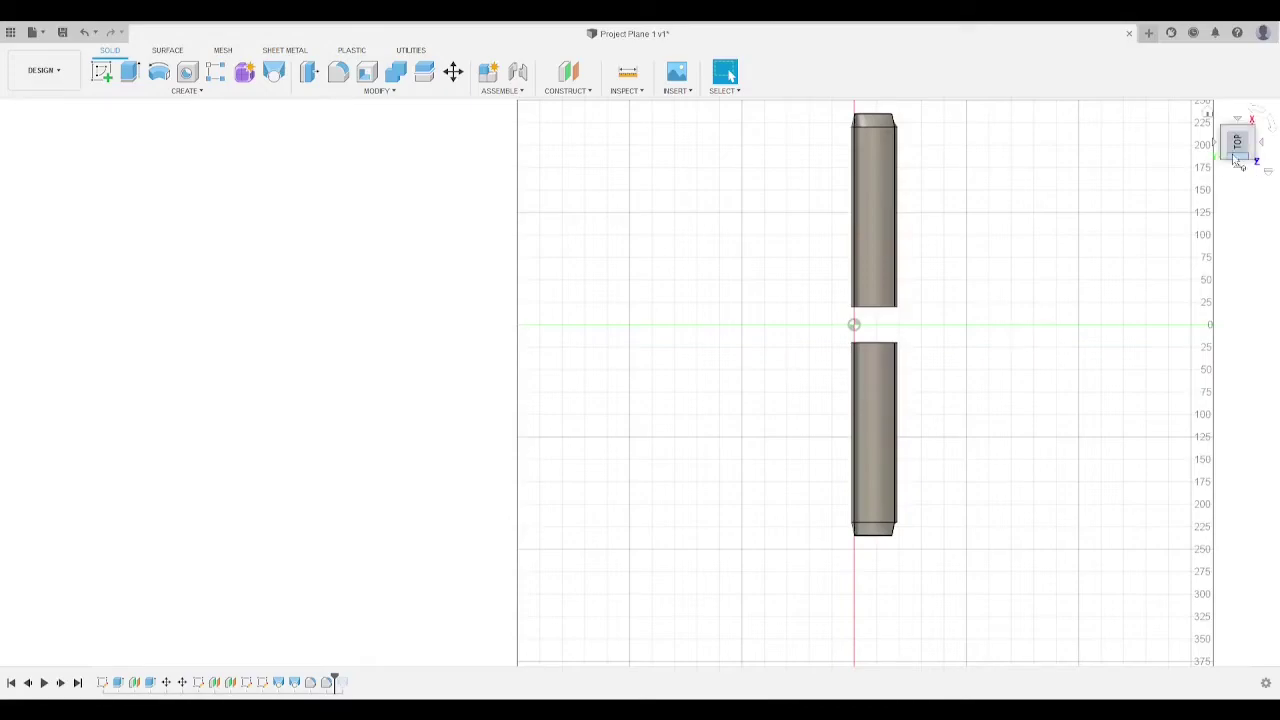
drag(1240, 140, 1226, 152)
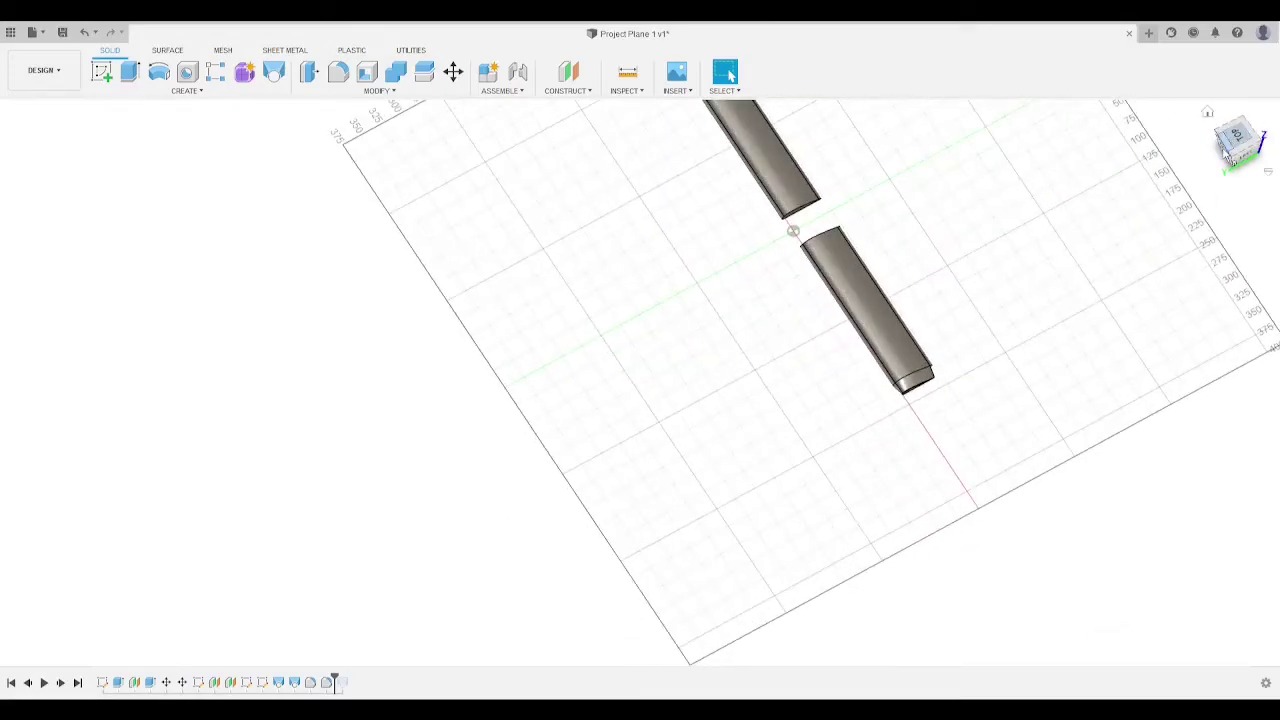
click(1224, 152)
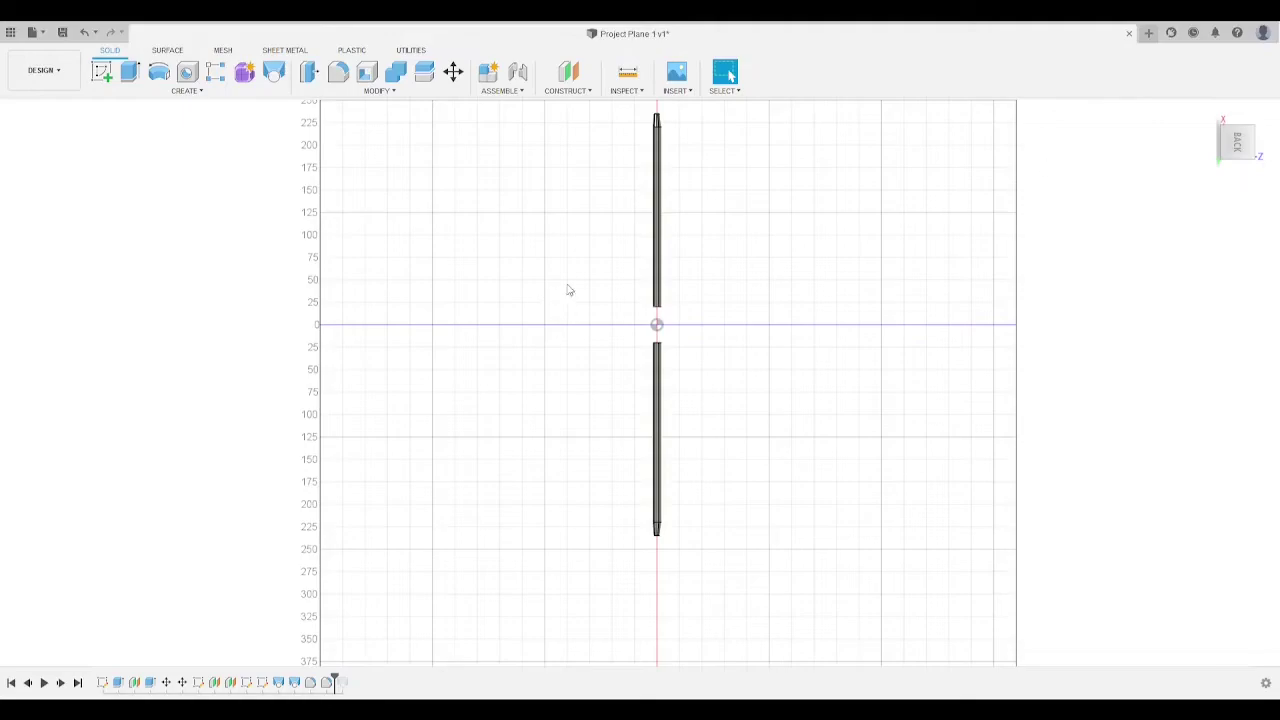
scroll(686, 271, up, 9)
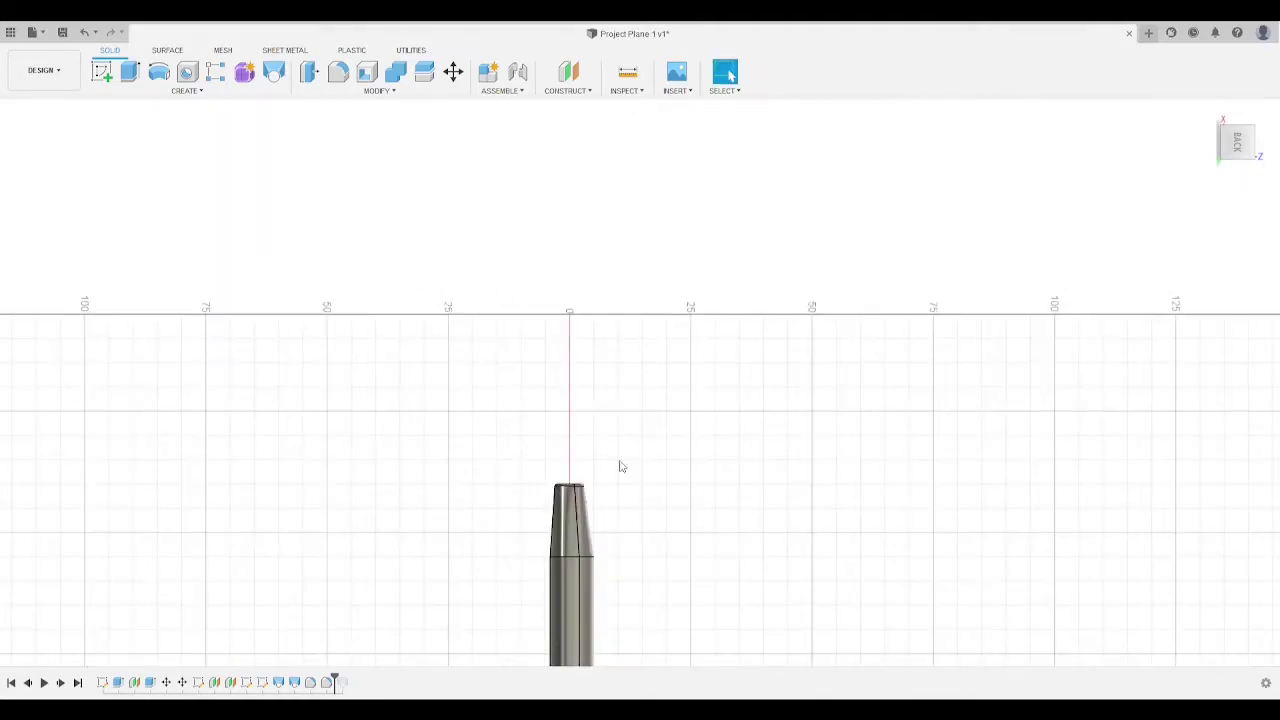
middle_drag(620, 467, 715, 251)
middle_drag(803, 554, 814, 491)
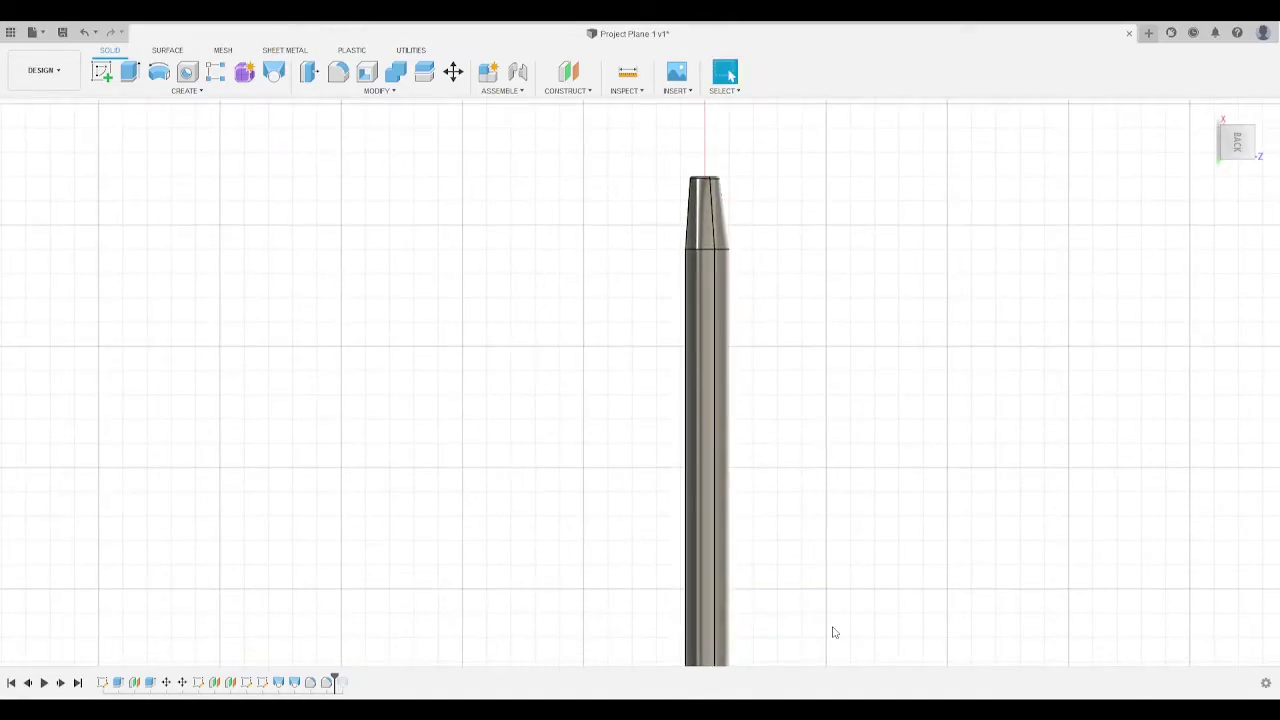
middle_drag(835, 632, 890, 232)
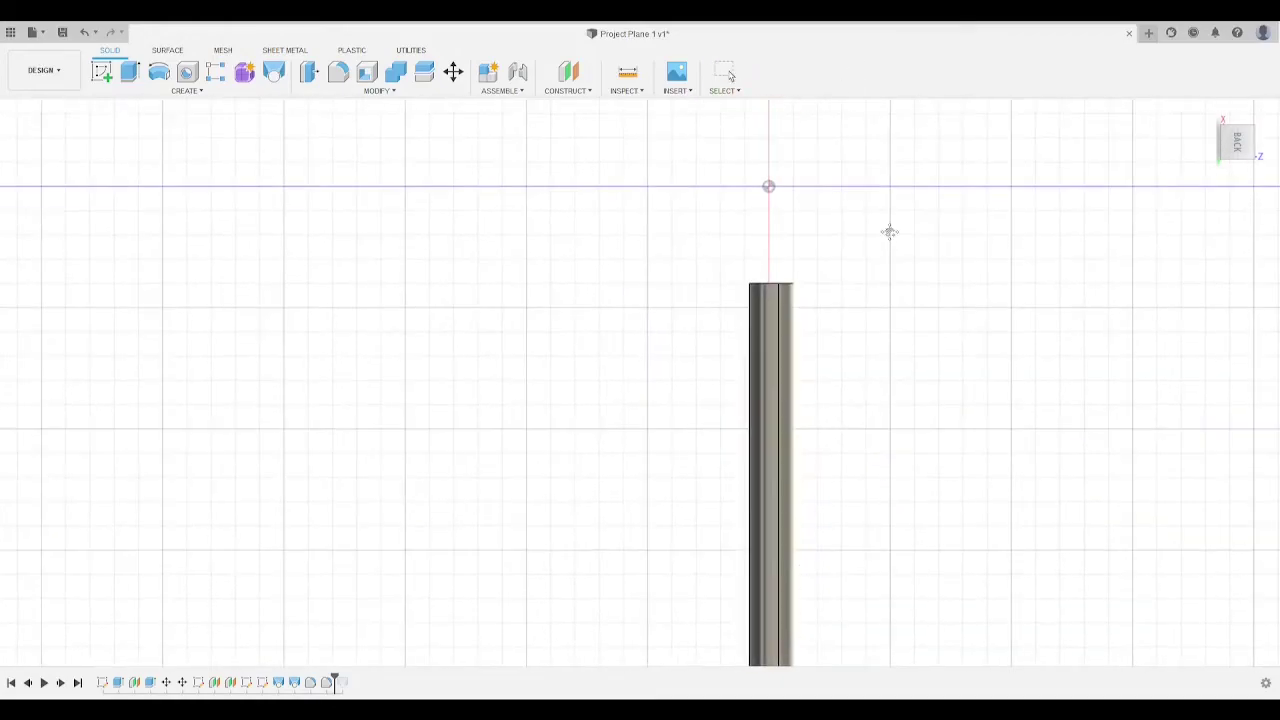
middle_drag(906, 466, 885, 351)
scroll(890, 285, up, 3)
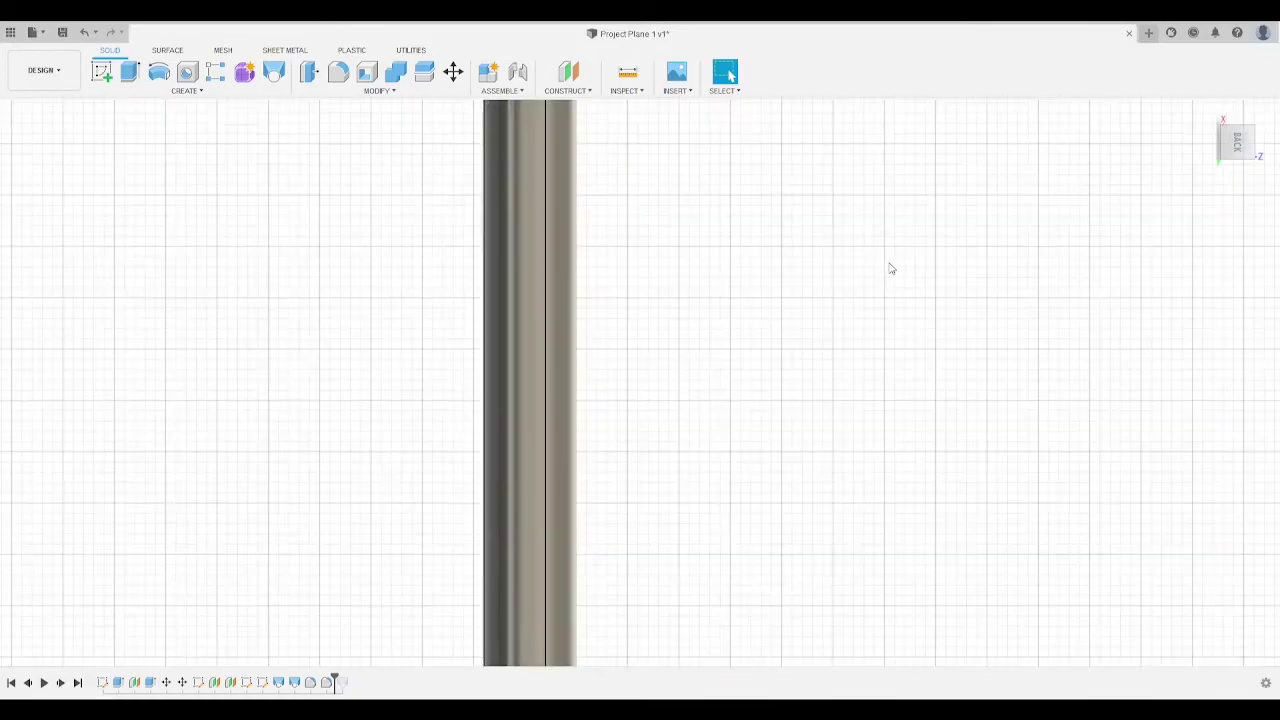
scroll(730, 284, down, 9)
middle_drag(788, 238, 774, 449)
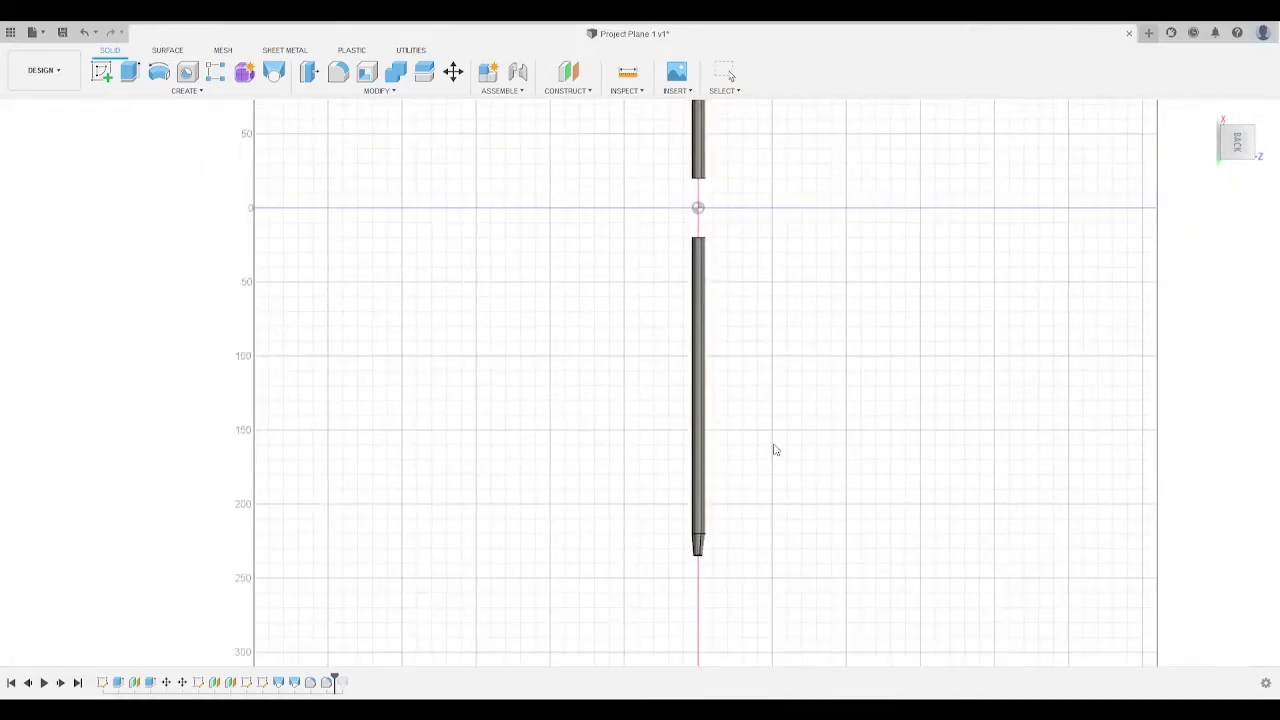
scroll(770, 425, down, 2)
scroll(791, 321, down, 3)
middle_drag(782, 363, 777, 380)
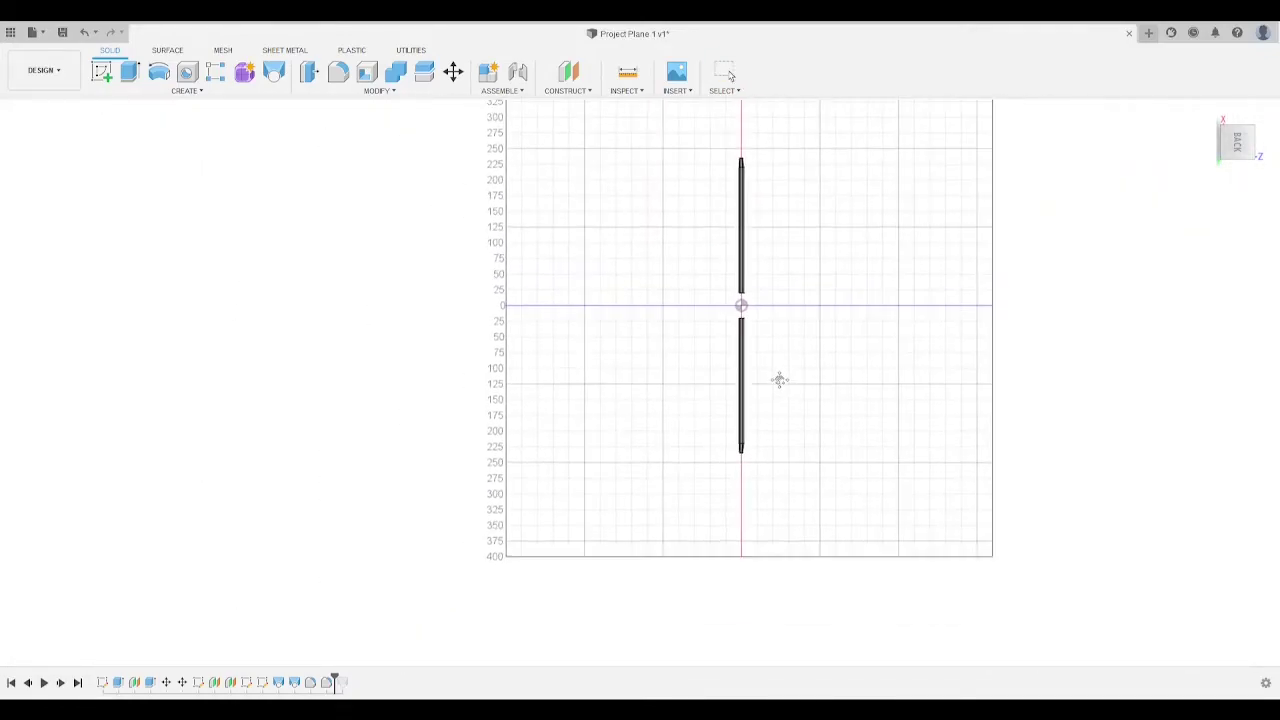
scroll(772, 375, up, 2)
scroll(852, 212, down, 1)
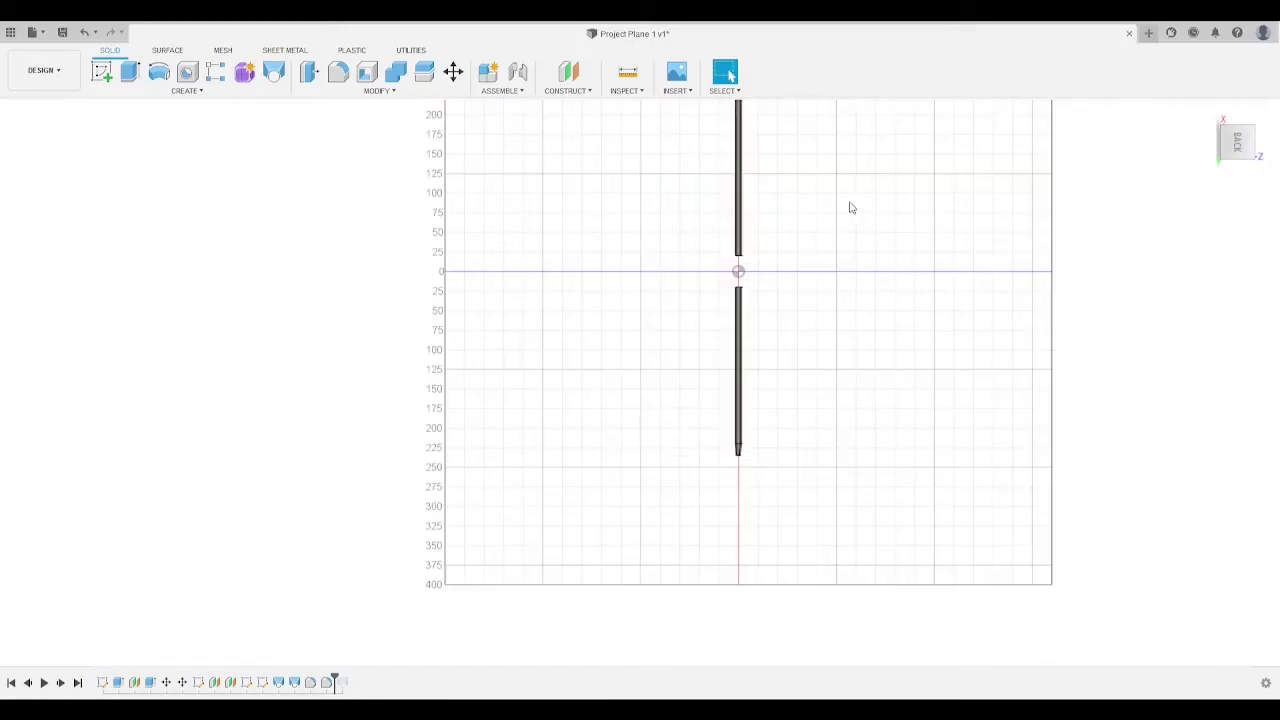
middle_drag(851, 208, 812, 324)
scroll(812, 321, down, 1)
scroll(811, 320, up, 3)
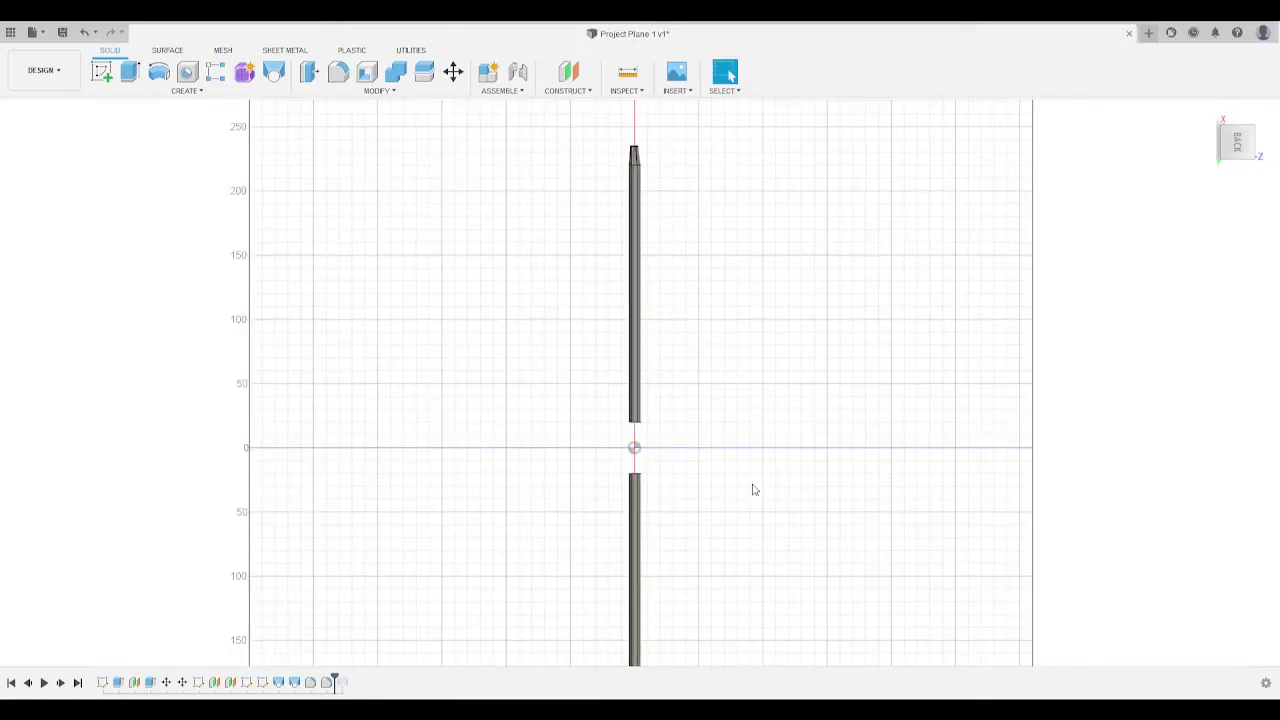
middle_drag(754, 490, 866, 349)
scroll(757, 200, up, 3)
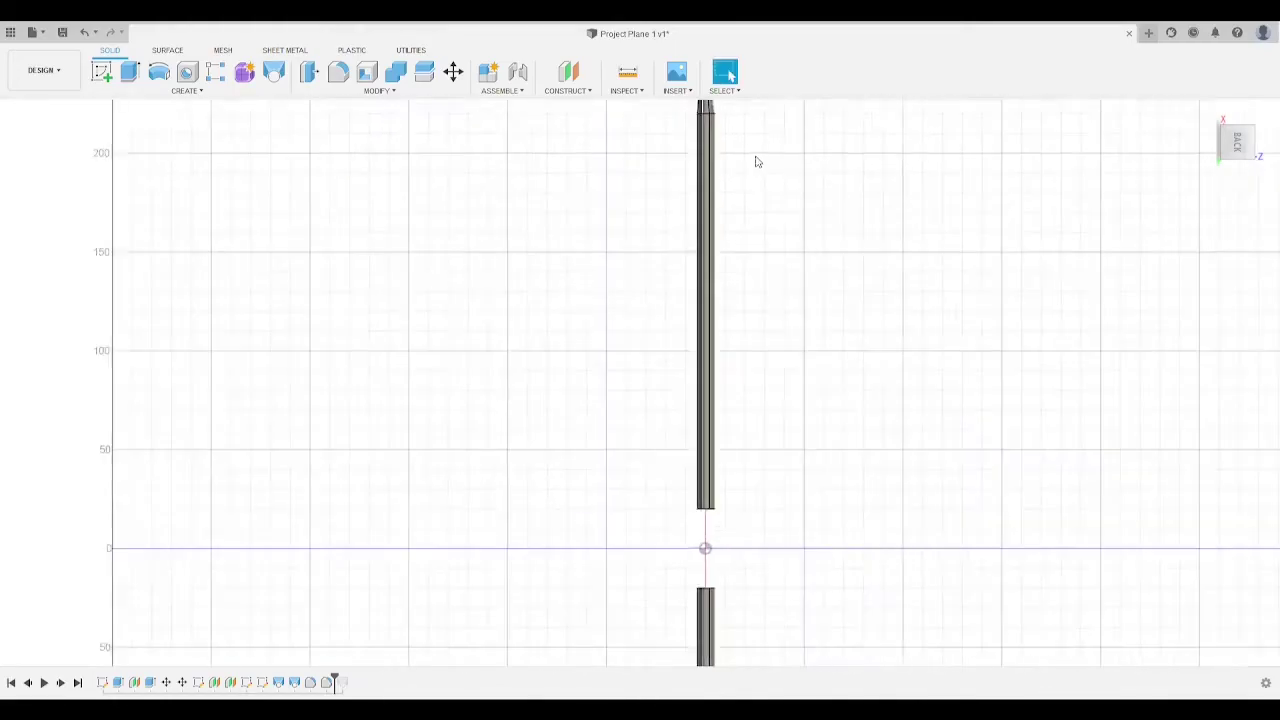
Step: View both wings squarely from the front, with the span running horizontally and the Z axis pointing up
drag(1237, 142, 1237, 75)
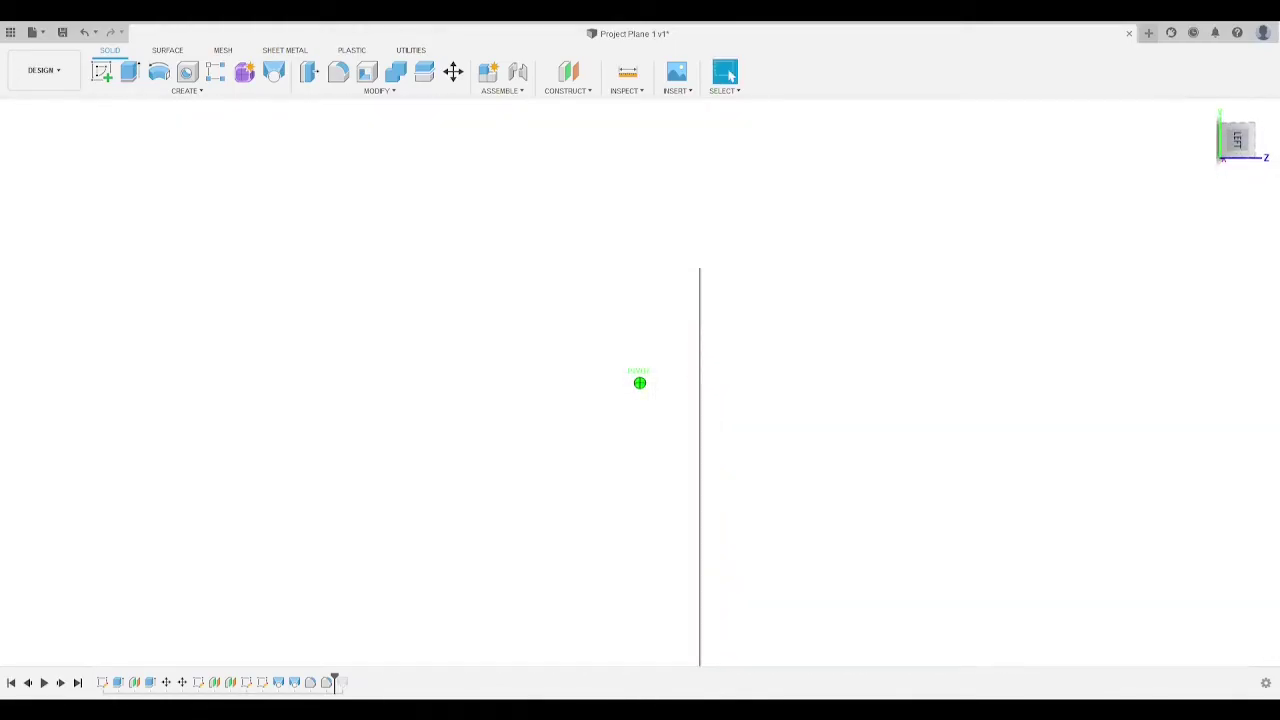
click(1242, 165)
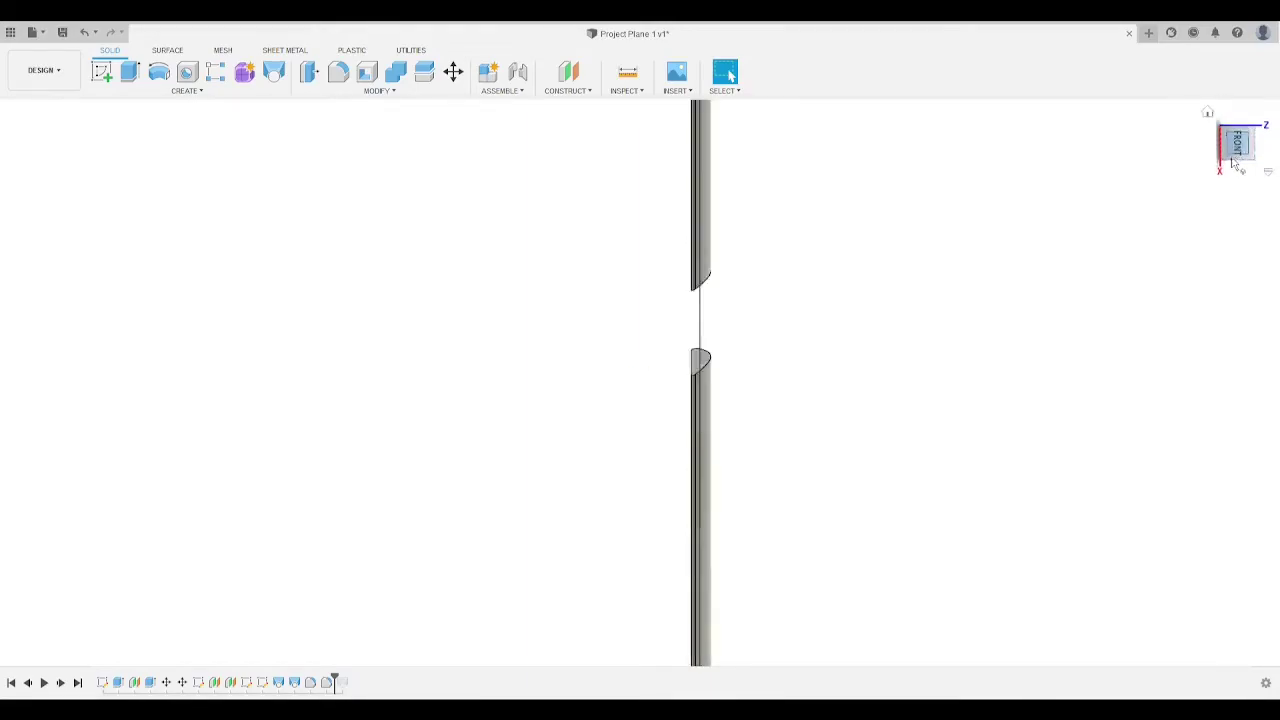
middle_drag(1106, 186, 1037, 461)
scroll(1017, 420, down, 4)
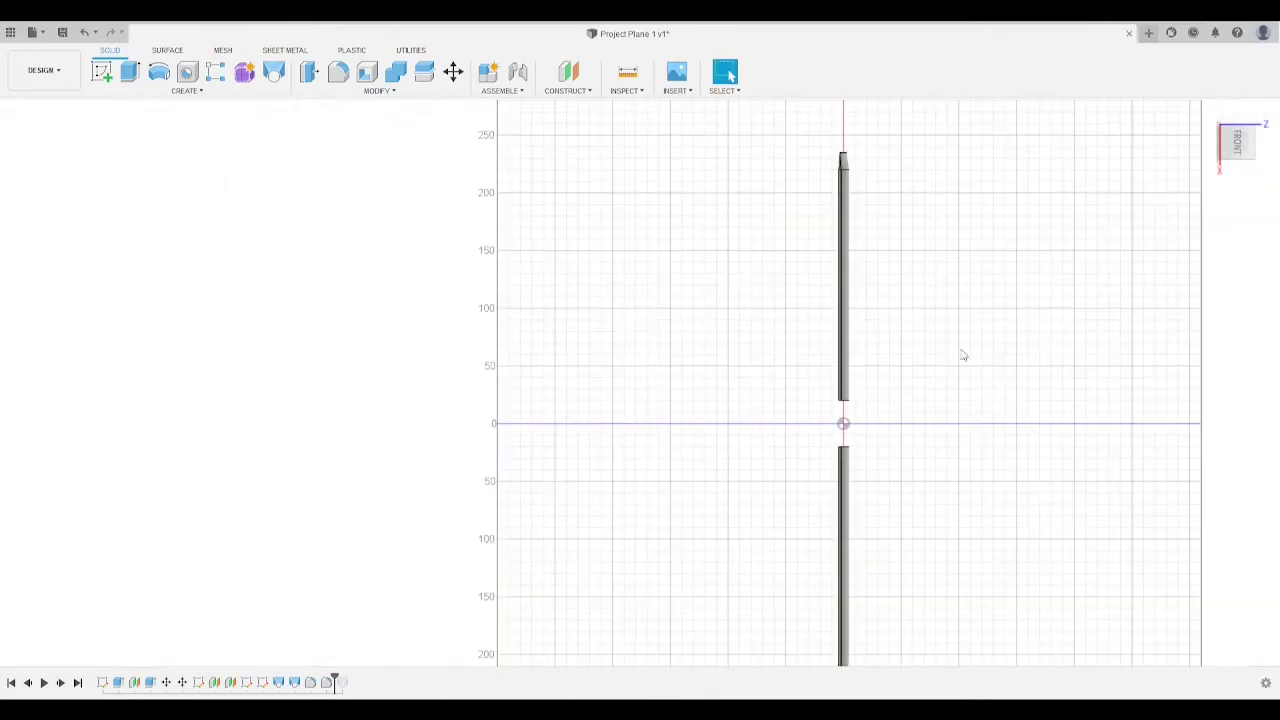
click(1268, 124)
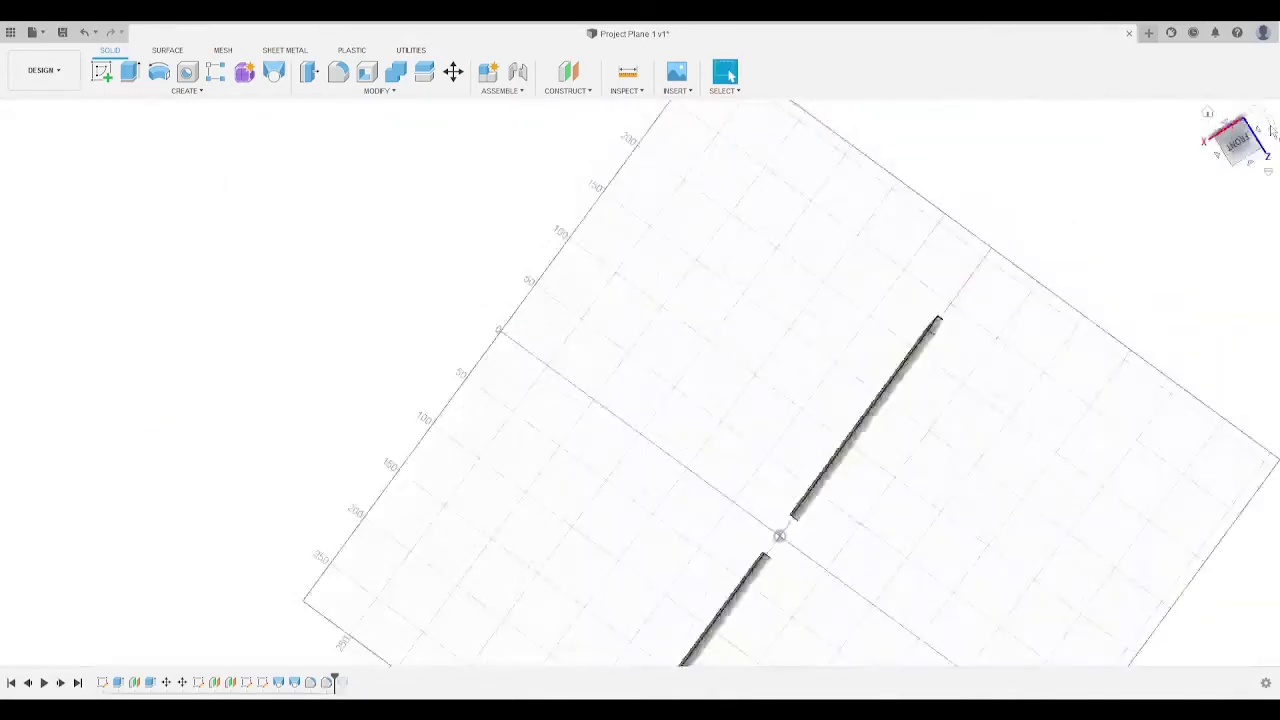
click(1258, 116)
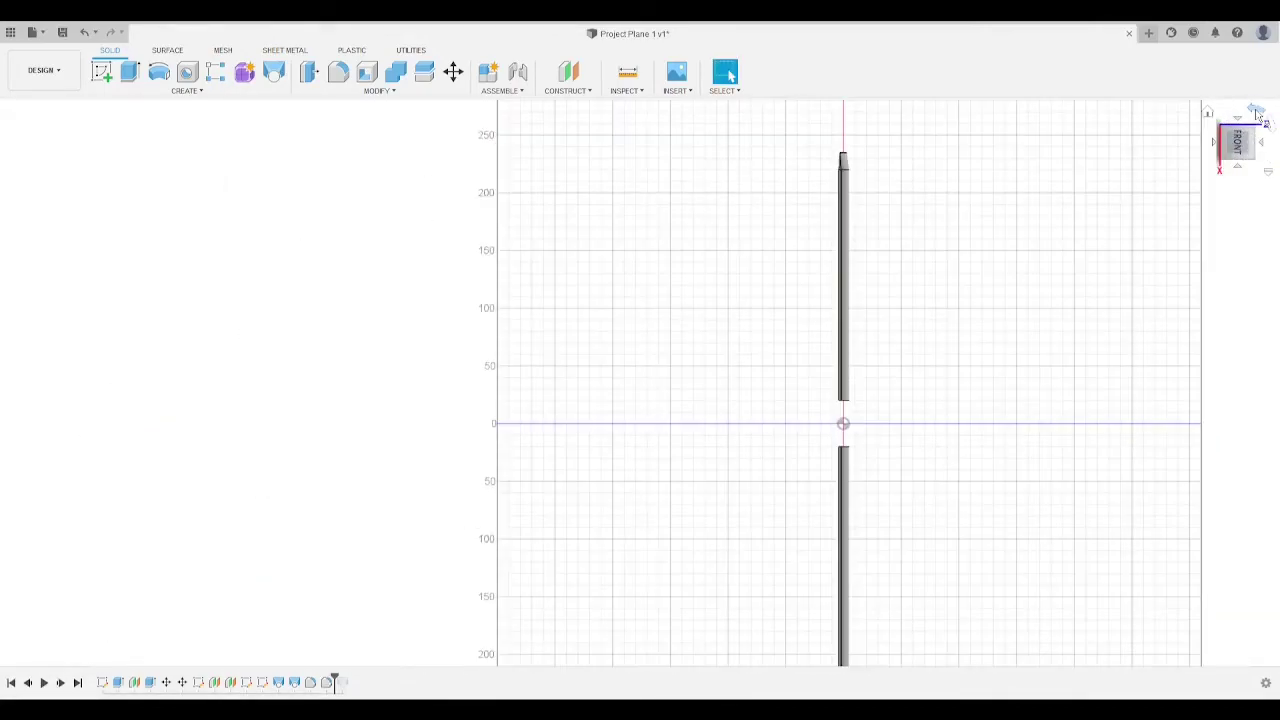
click(1258, 116)
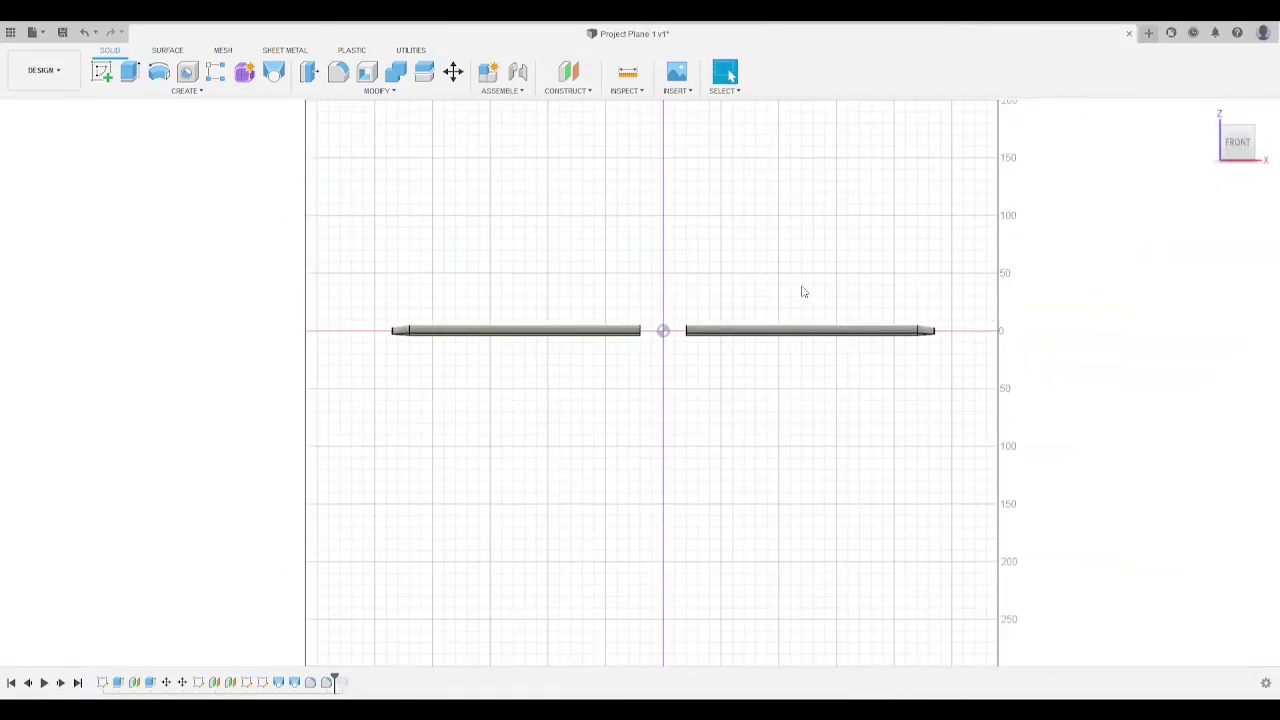
scroll(790, 290, up, 3)
scroll(532, 288, up, 2)
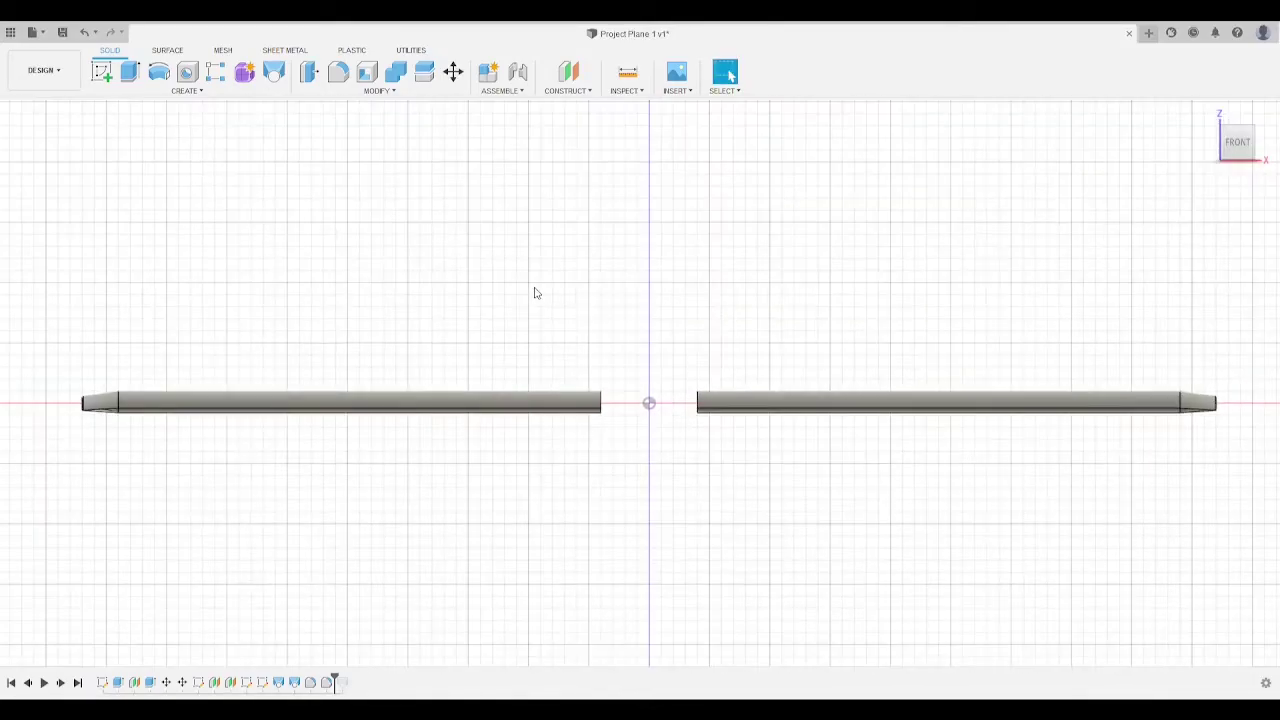
Step: Compare the tapered tips of both wings up close in the front view, checking the underside of each taper
scroll(157, 391, up, 6)
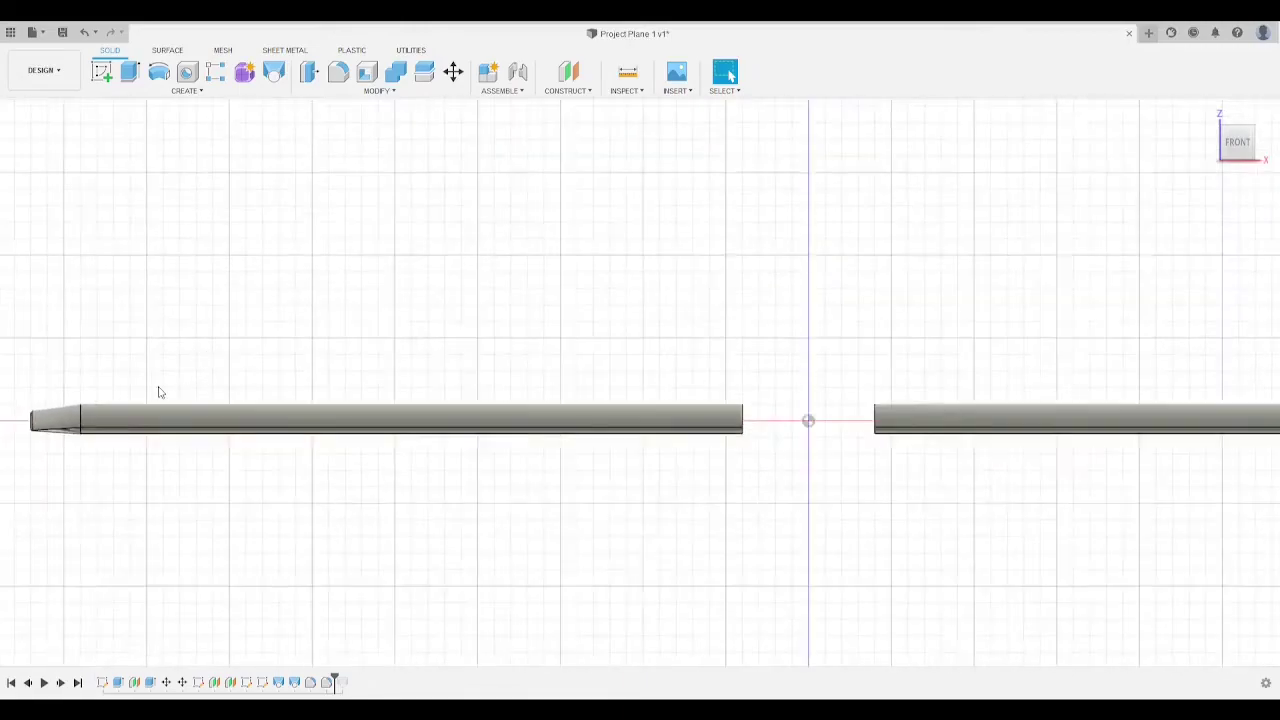
middle_drag(14, 451, 355, 515)
scroll(357, 451, up, 3)
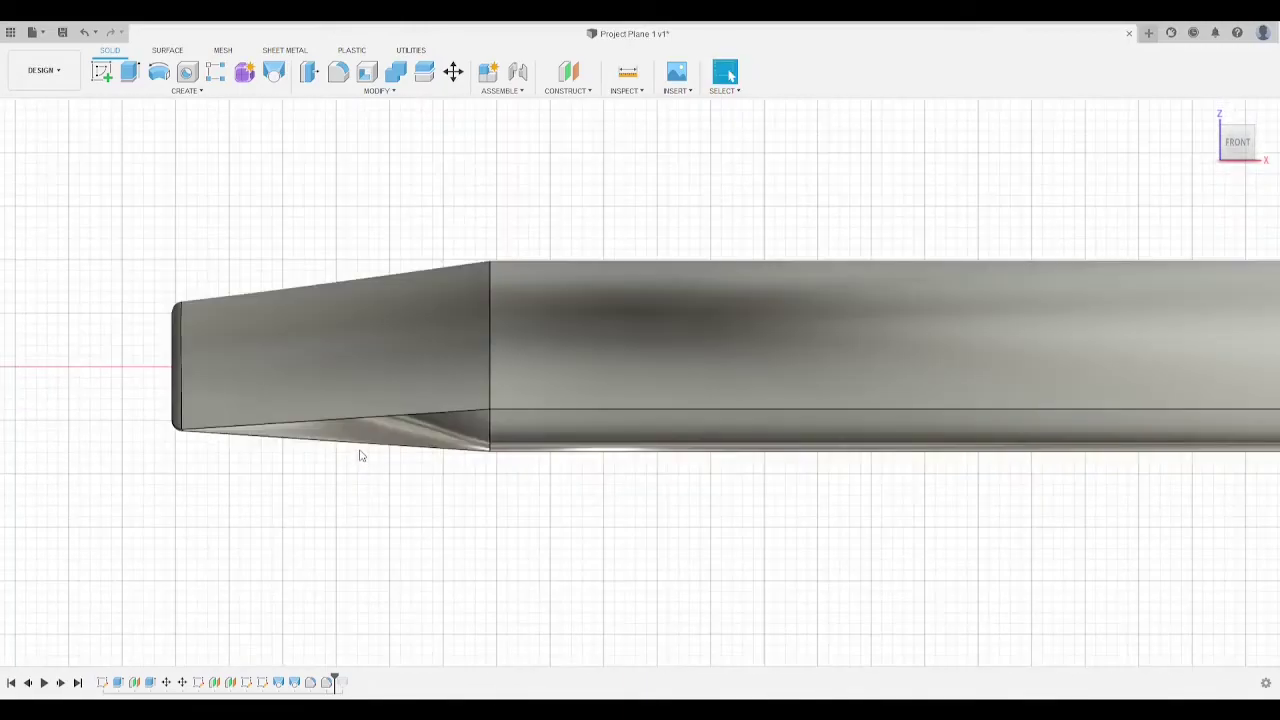
scroll(529, 551, down, 3)
scroll(1100, 298, down, 5)
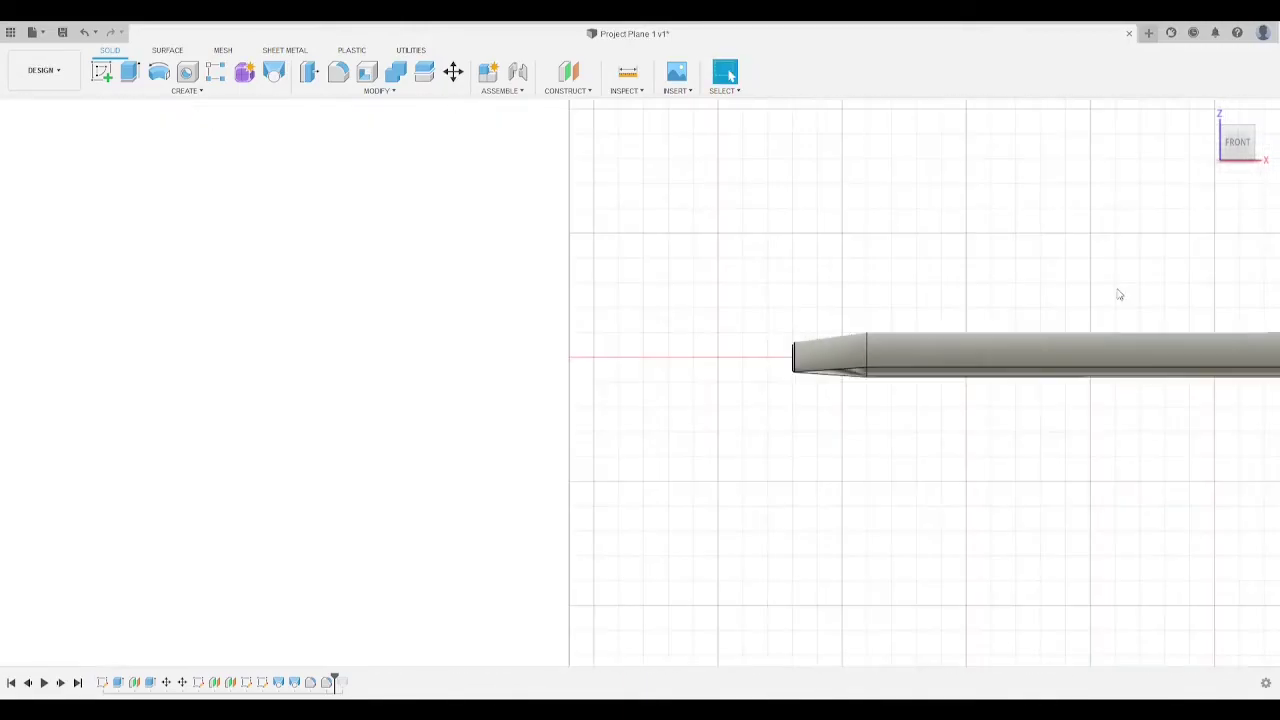
middle_drag(991, 260, 175, 165)
scroll(900, 331, down, 3)
middle_drag(756, 371, 368, 446)
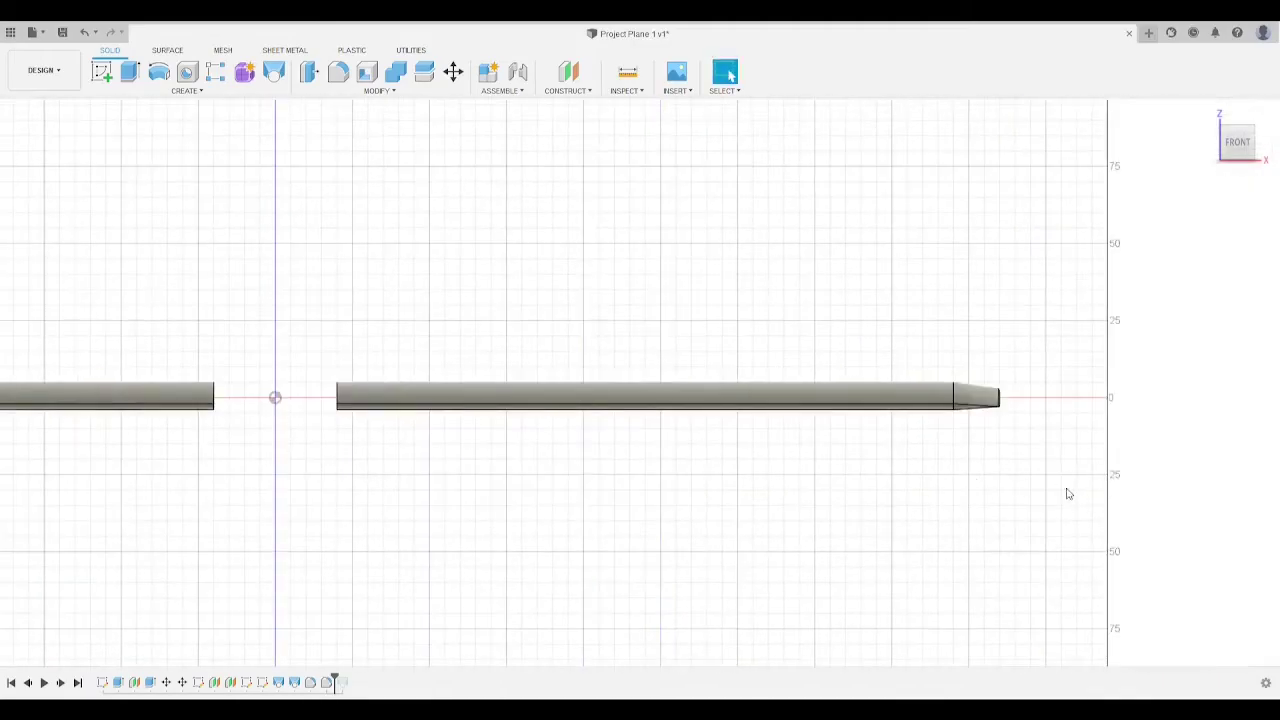
scroll(957, 414, up, 8)
scroll(948, 520, down, 3)
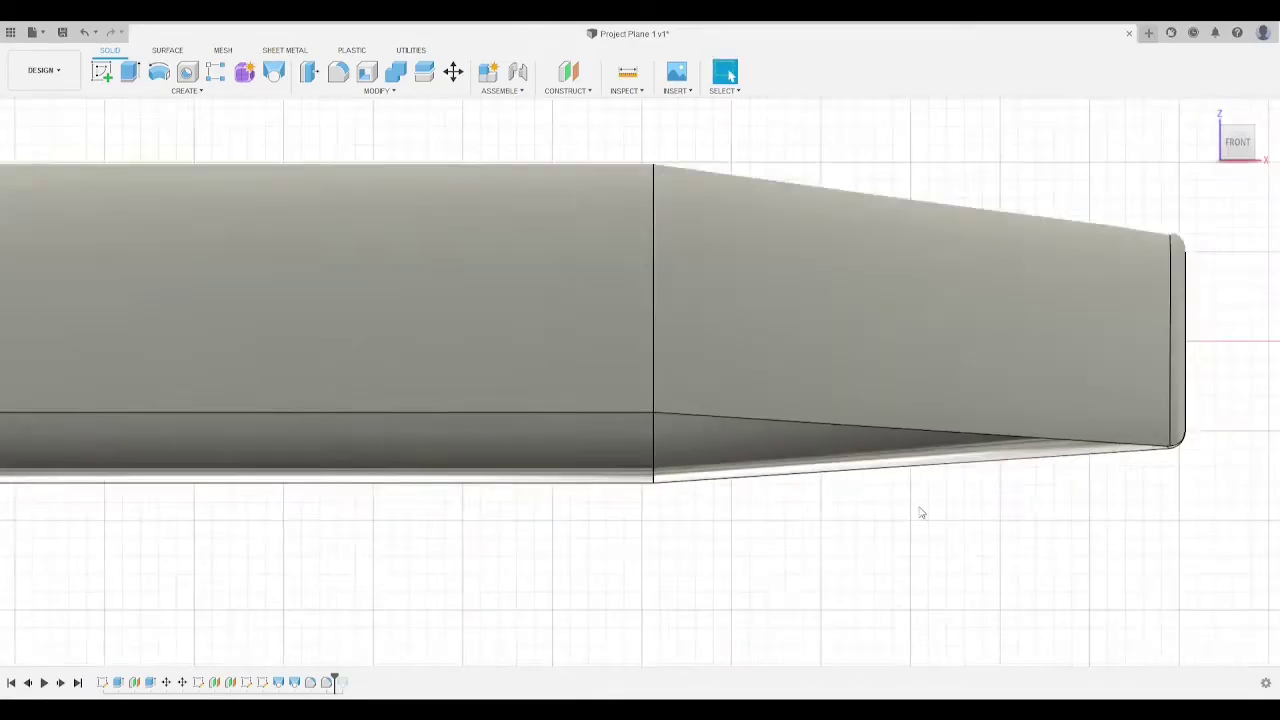
scroll(449, 380, down, 3)
middle_drag(403, 289, 969, 337)
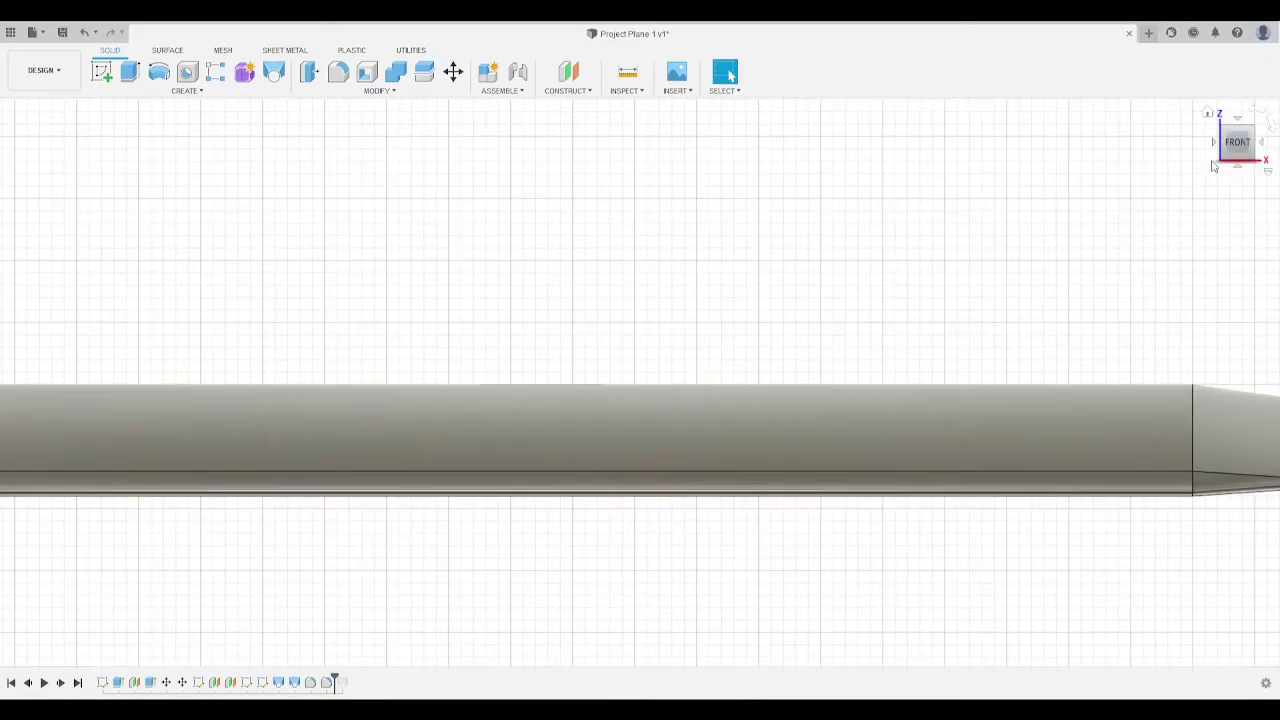
Step: Examine the wings from behind and above, including the tapered transition and filleted end face of the tip on the positive X side
mouse_move(1236, 152)
mouse_down()
mouse_move(1218, 166)
mouse_move(1145, 150)
mouse_move(1230, 138)
mouse_move(1228, 150)
mouse_up()
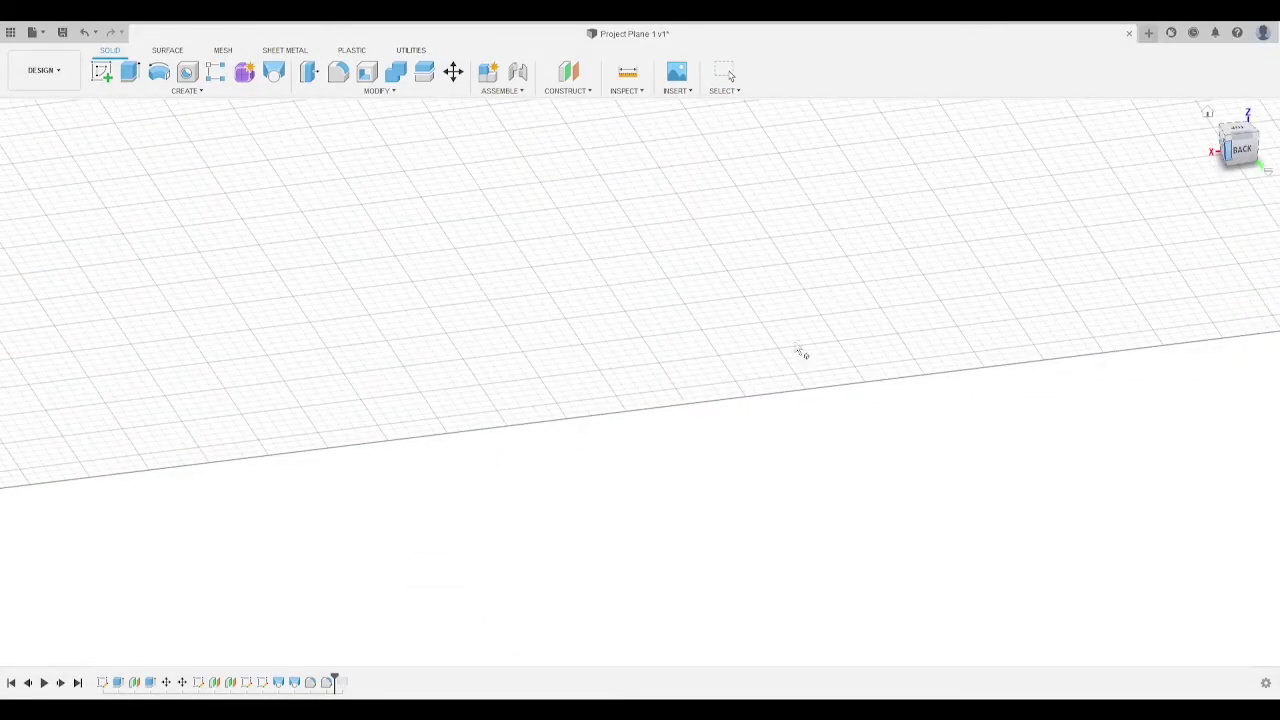
shift+middle_drag(800, 352, 625, 508)
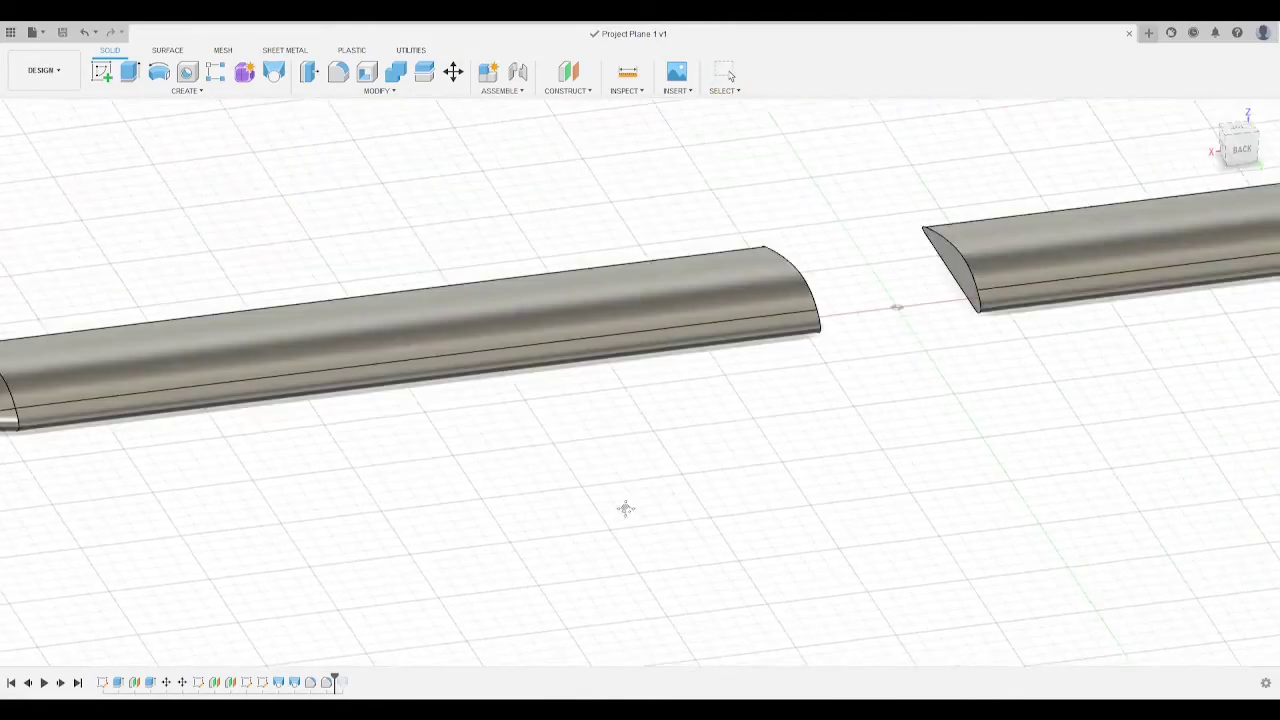
scroll(831, 394, down, 5)
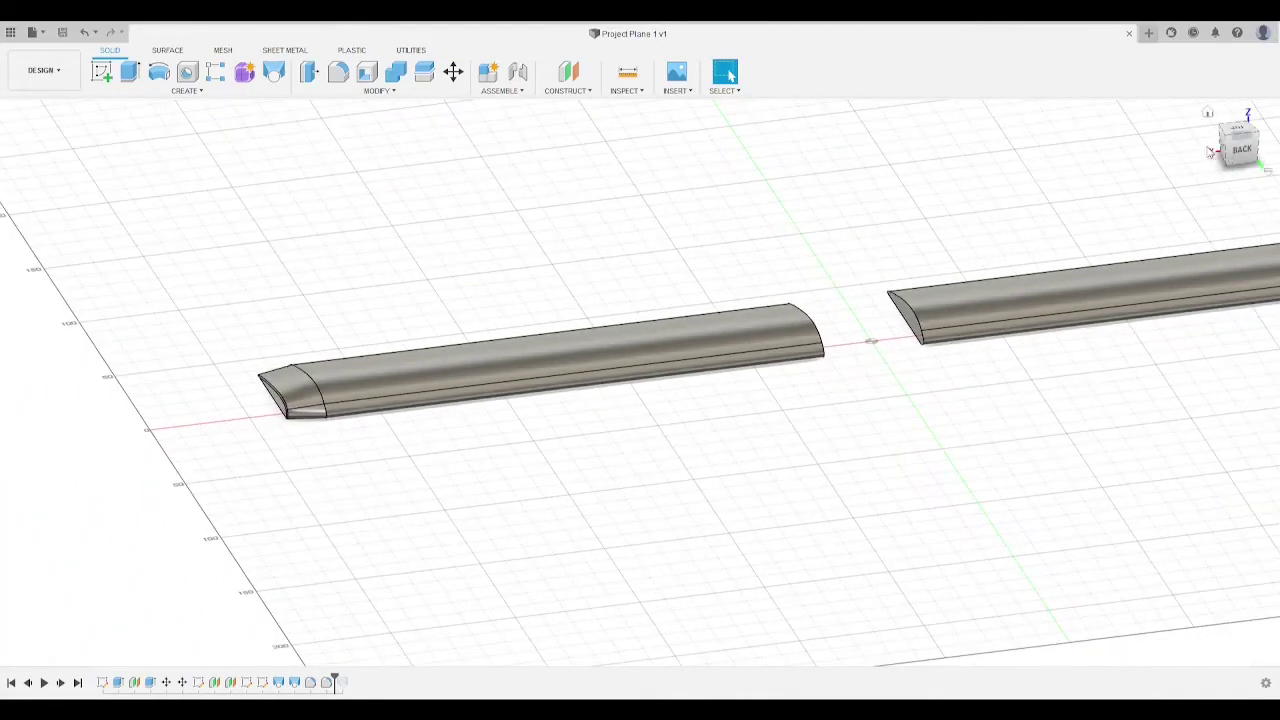
shift+middle_drag(831, 394, 690, 500)
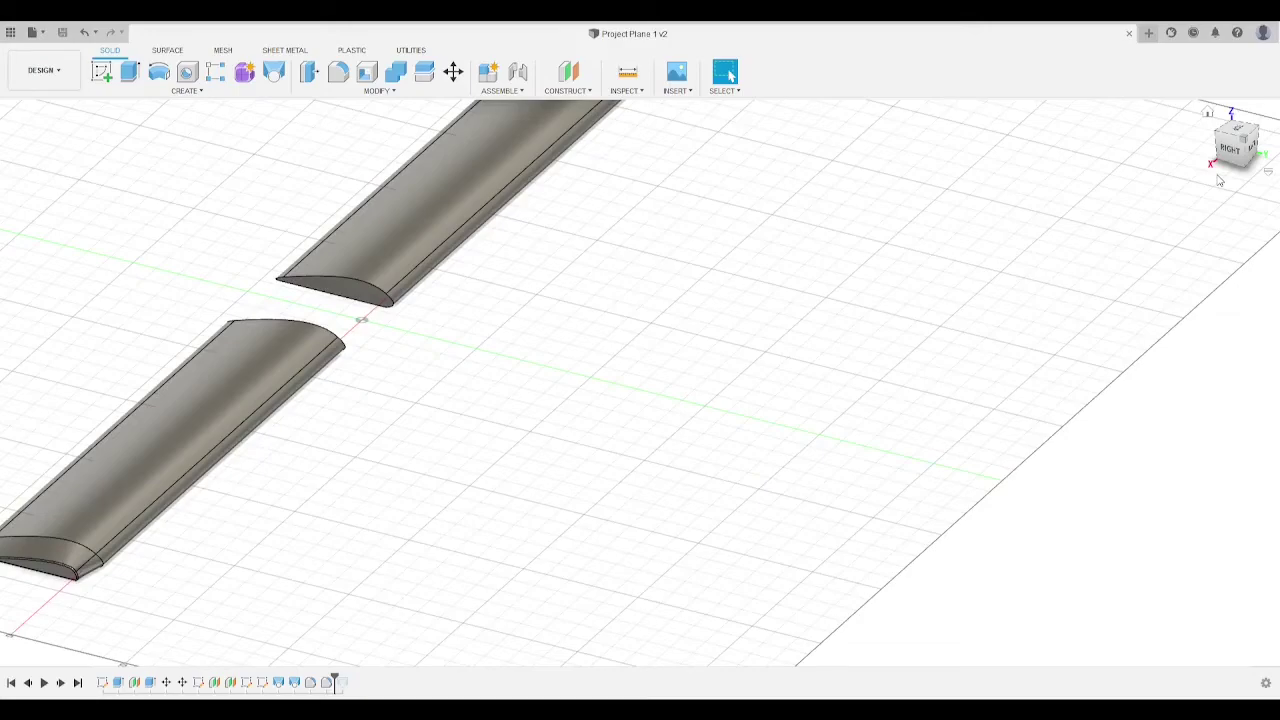
middle_drag(517, 366, 842, 289)
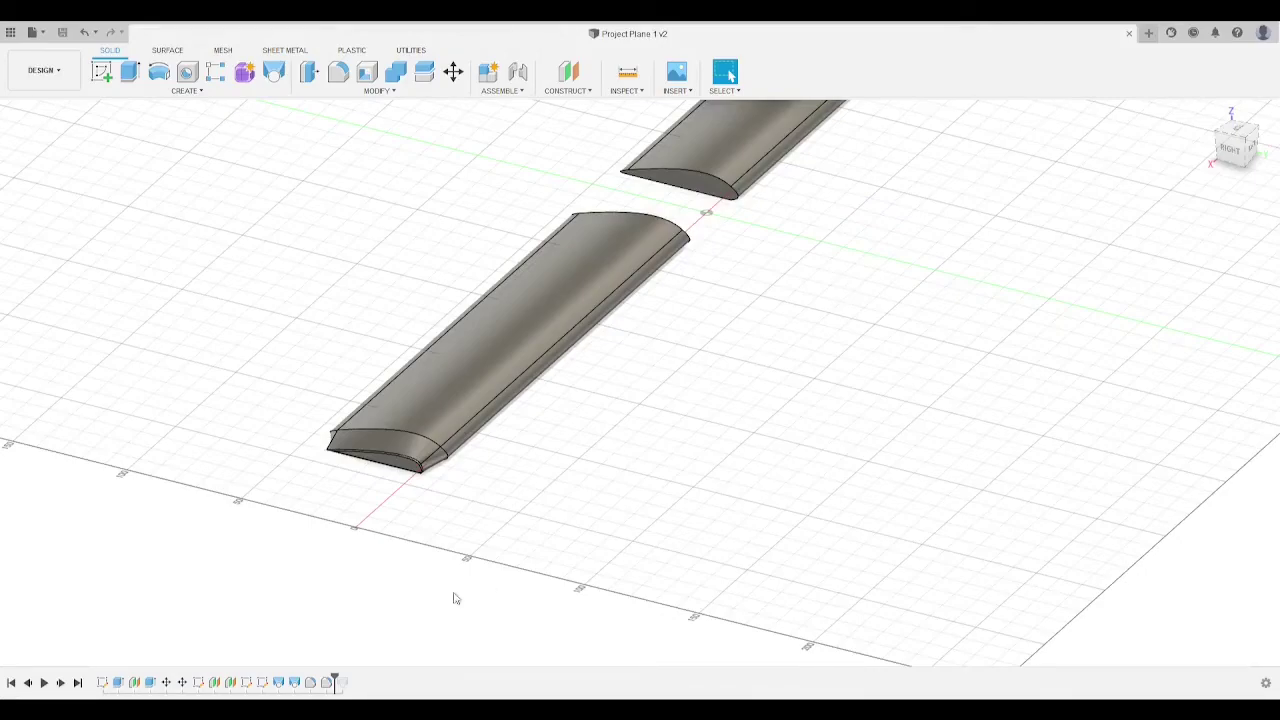
scroll(420, 450, up, 8)
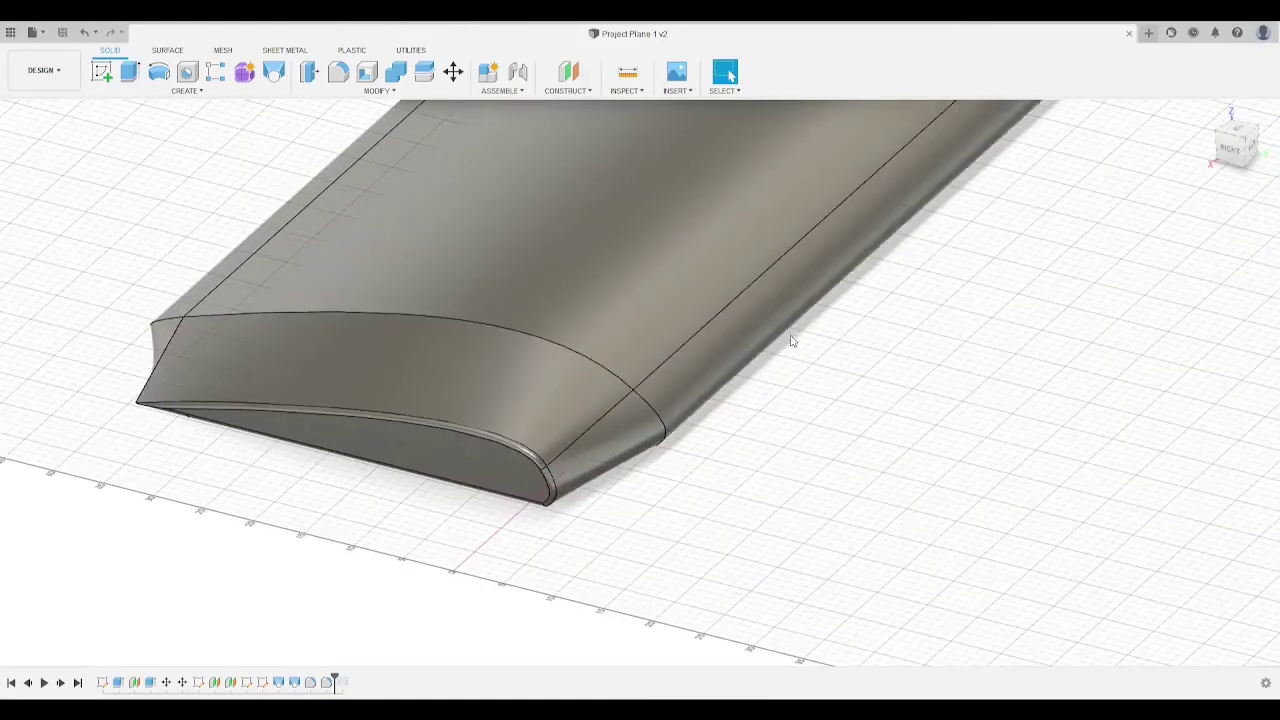
mouse_move(1227, 149)
mouse_down()
mouse_move(1222, 118)
mouse_move(1225, 149)
mouse_up()
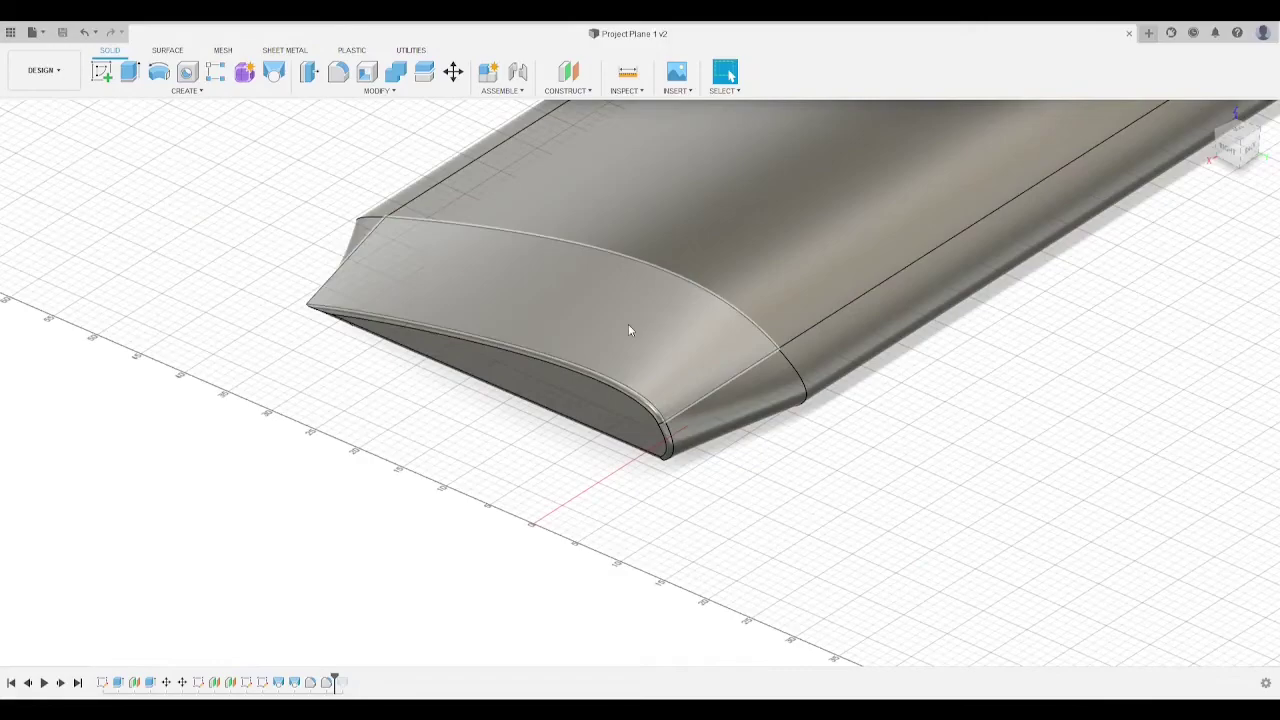
Step: Delete the lofts and end fillets of both wing tips, keeping the wing bodies and the small tip profile sketches visible
click(297, 682)
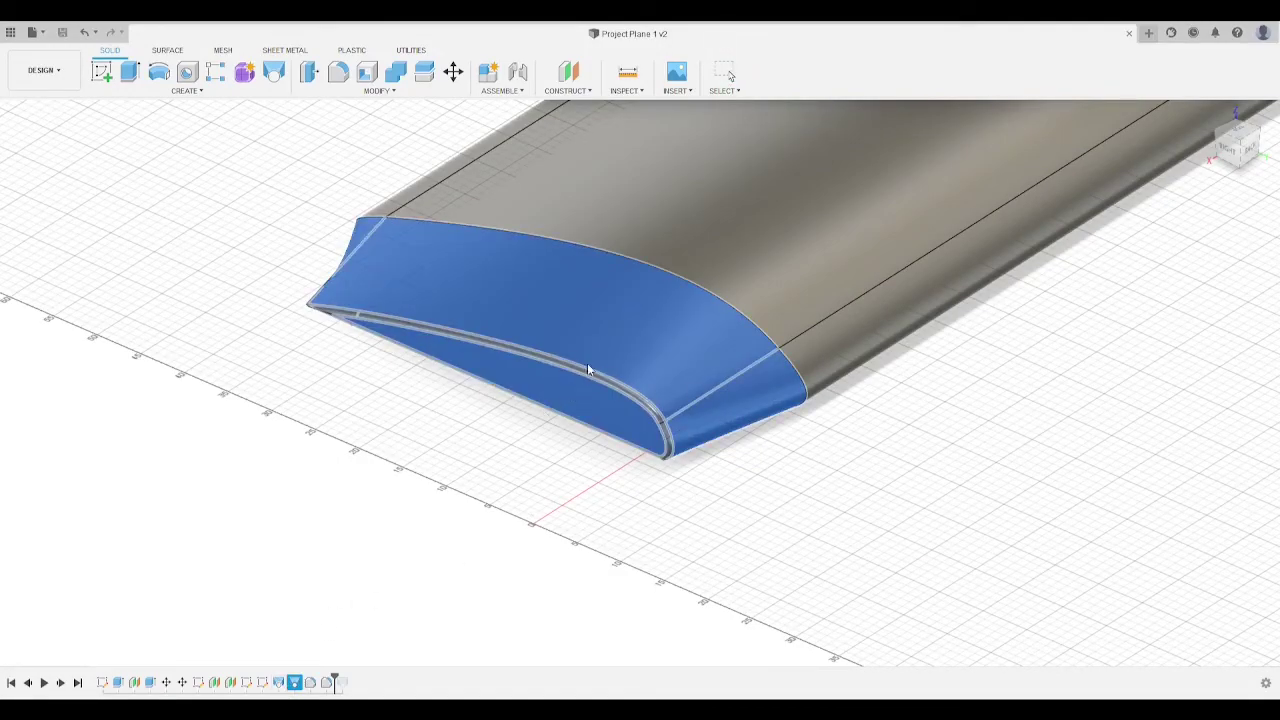
key(Delete)
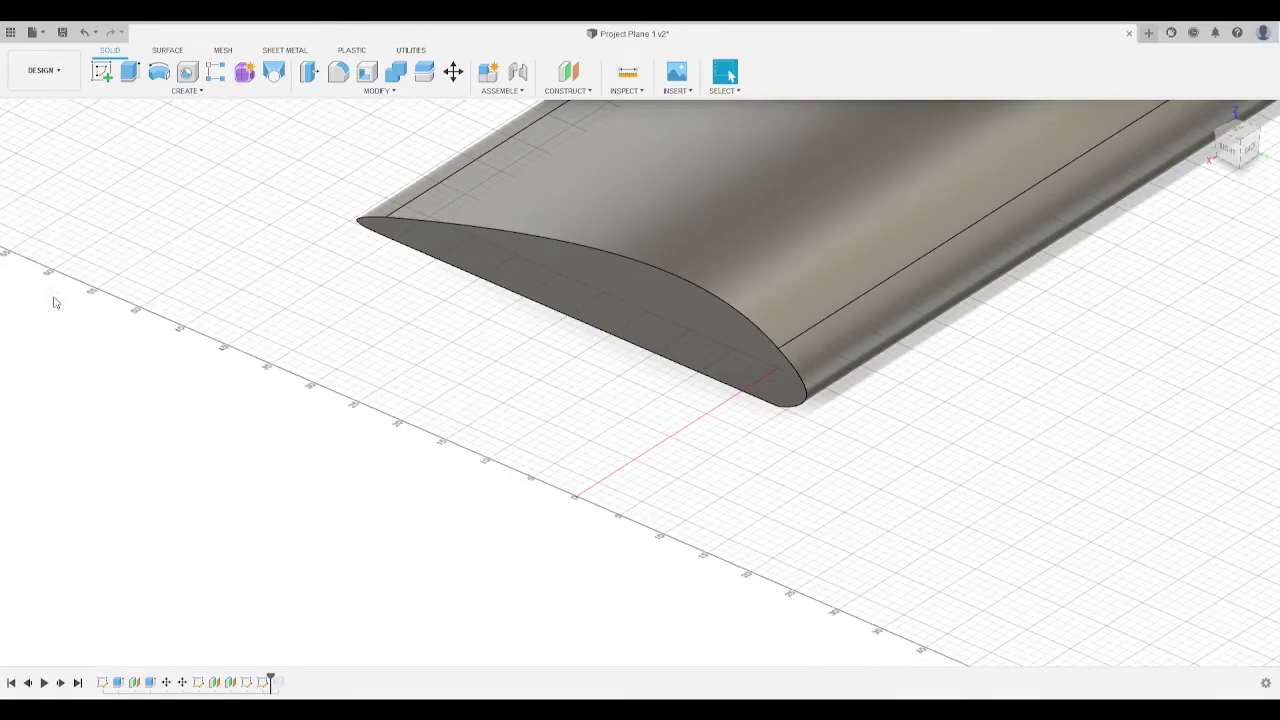
key(ctrl+z)
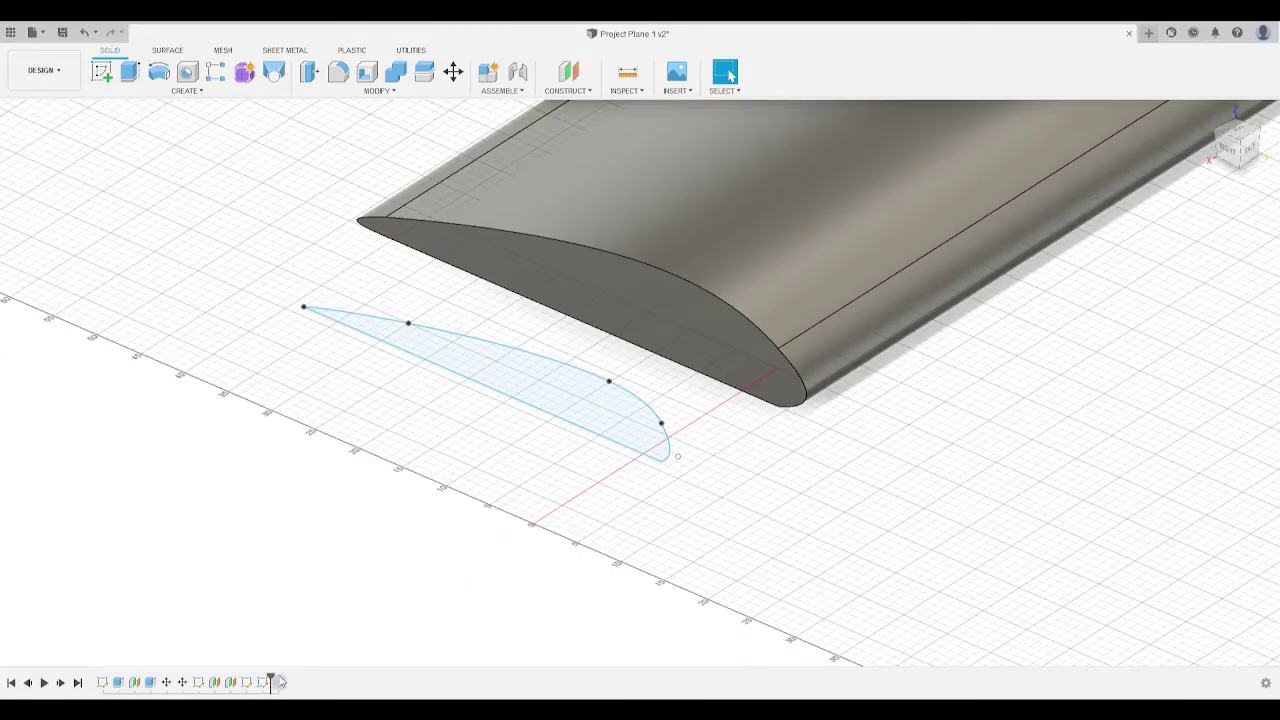
Step: Loft the outer end face of the wing on the positive X side to its small airfoil tip profile
scroll(632, 476, down, 10)
middle_drag(875, 450, 651, 546)
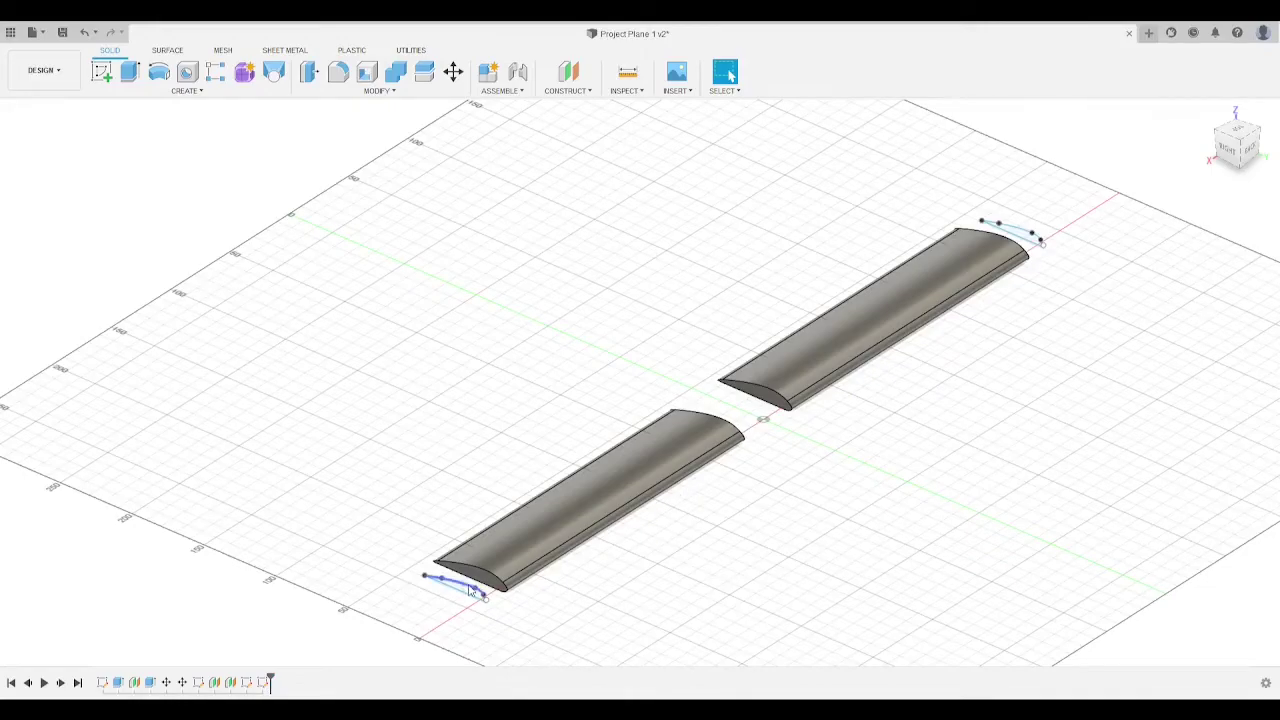
scroll(460, 575, up, 5)
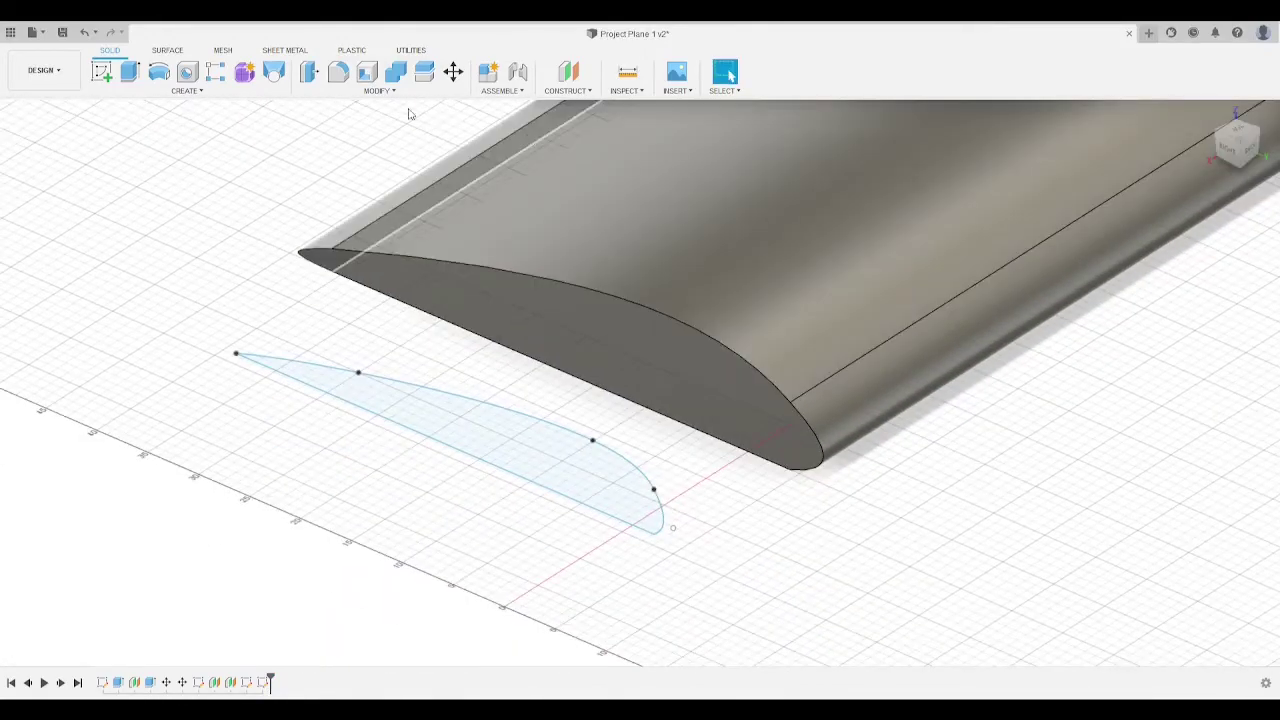
click(273, 71)
click(536, 328)
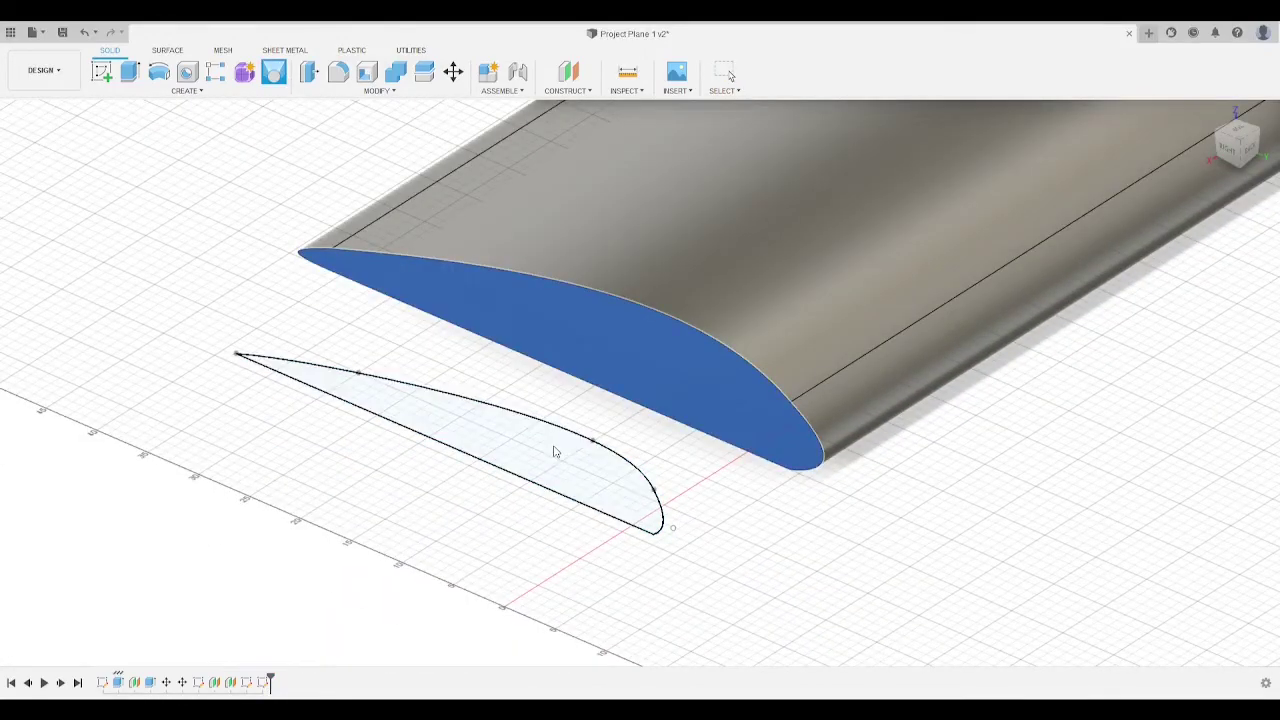
click(554, 449)
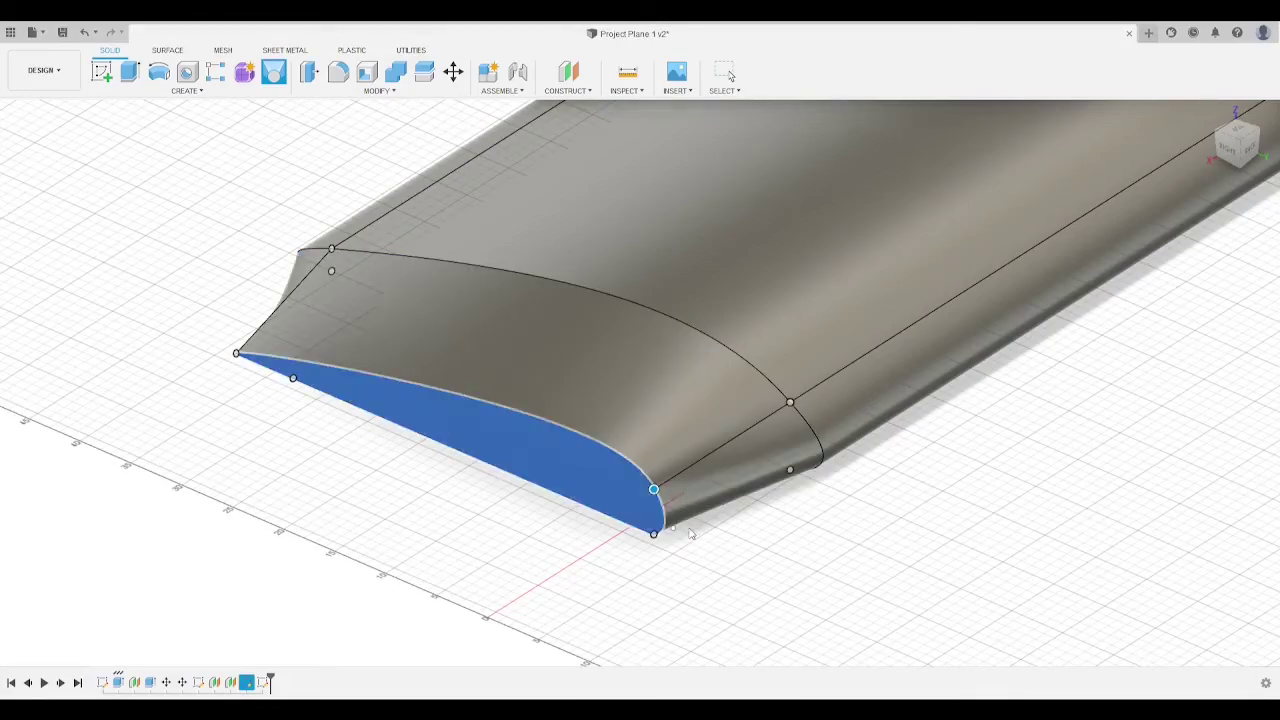
scroll(663, 544, up, 3)
scroll(663, 544, up, 3)
scroll(766, 551, down, 5)
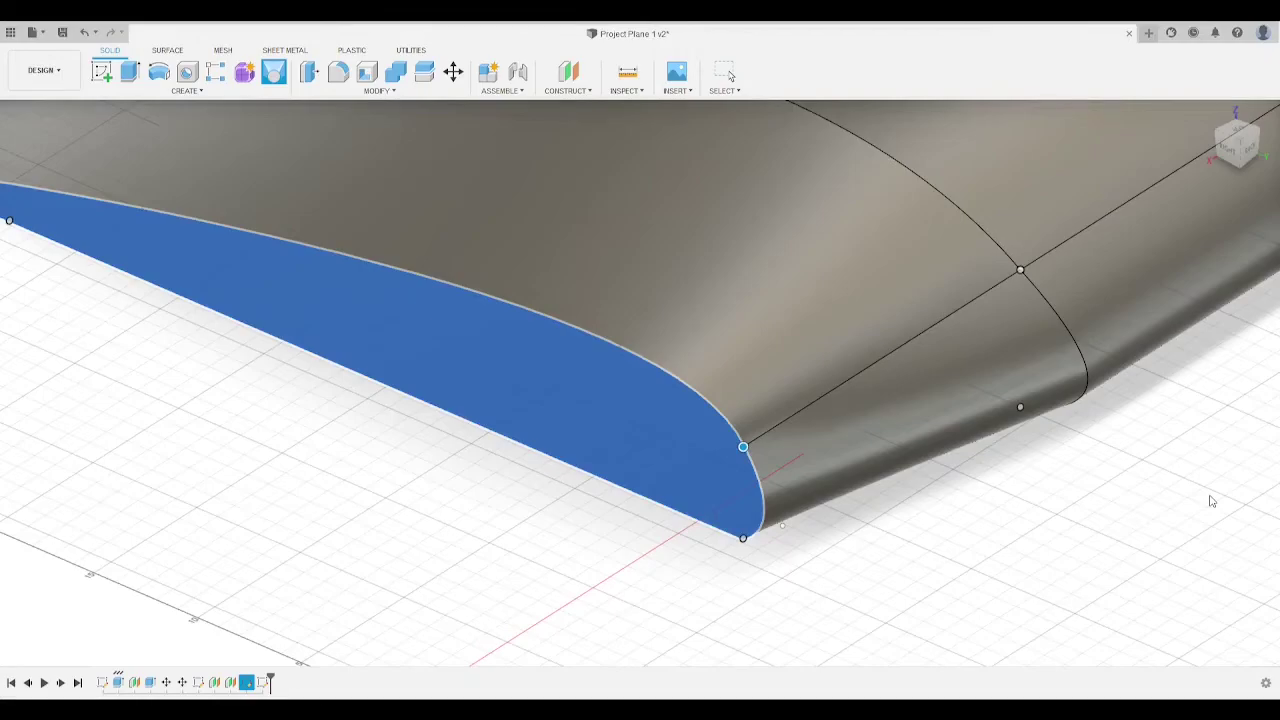
click(1210, 502)
Step: Start lofting the opposite wing's outer end face to its small airfoil tip profile
click(1242, 145)
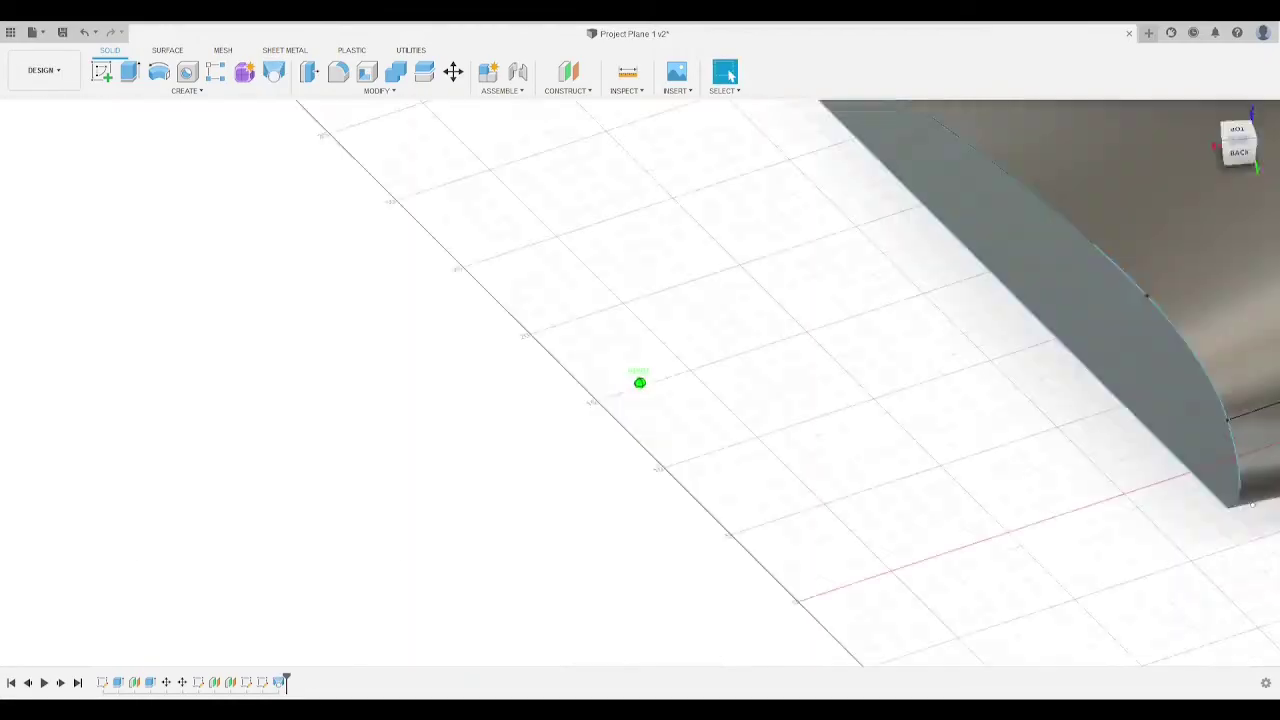
scroll(1040, 243, down, 6)
mouse_move(994, 351)
middle_down()
mouse_move(274, 280)
mouse_move(207, 262)
middle_up()
scroll(1106, 412, up, 5)
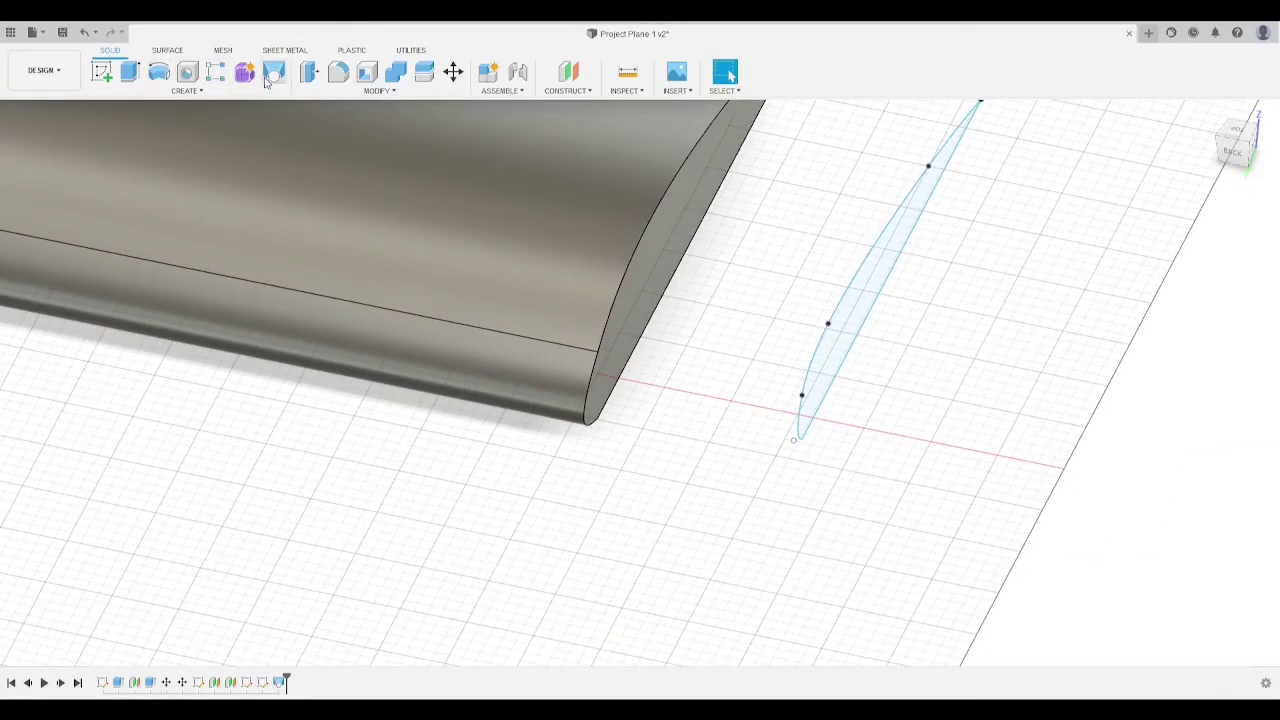
click(272, 75)
click(700, 230)
click(880, 278)
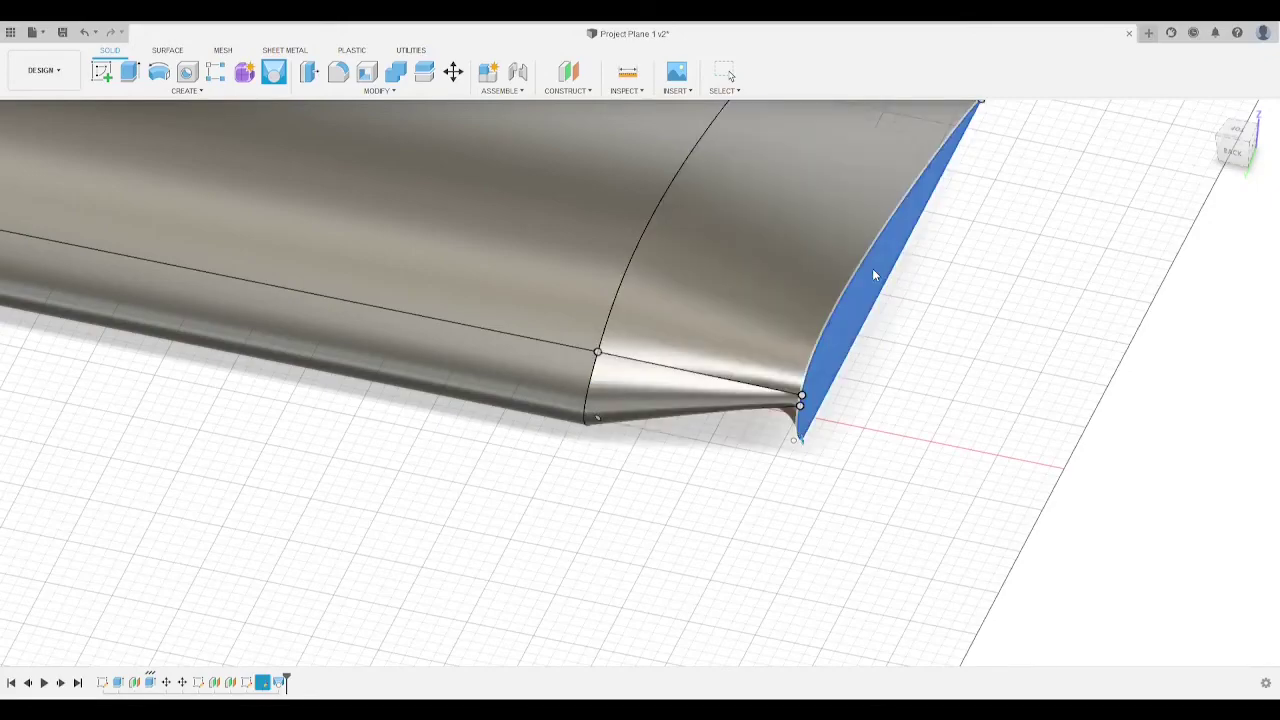
Step: Align the opposite tip loft's leading-edge connection point with the lower front corner of the small profile and finish the loft
shift+middle_drag(880, 343, 789, 434)
drag(794, 352, 855, 422)
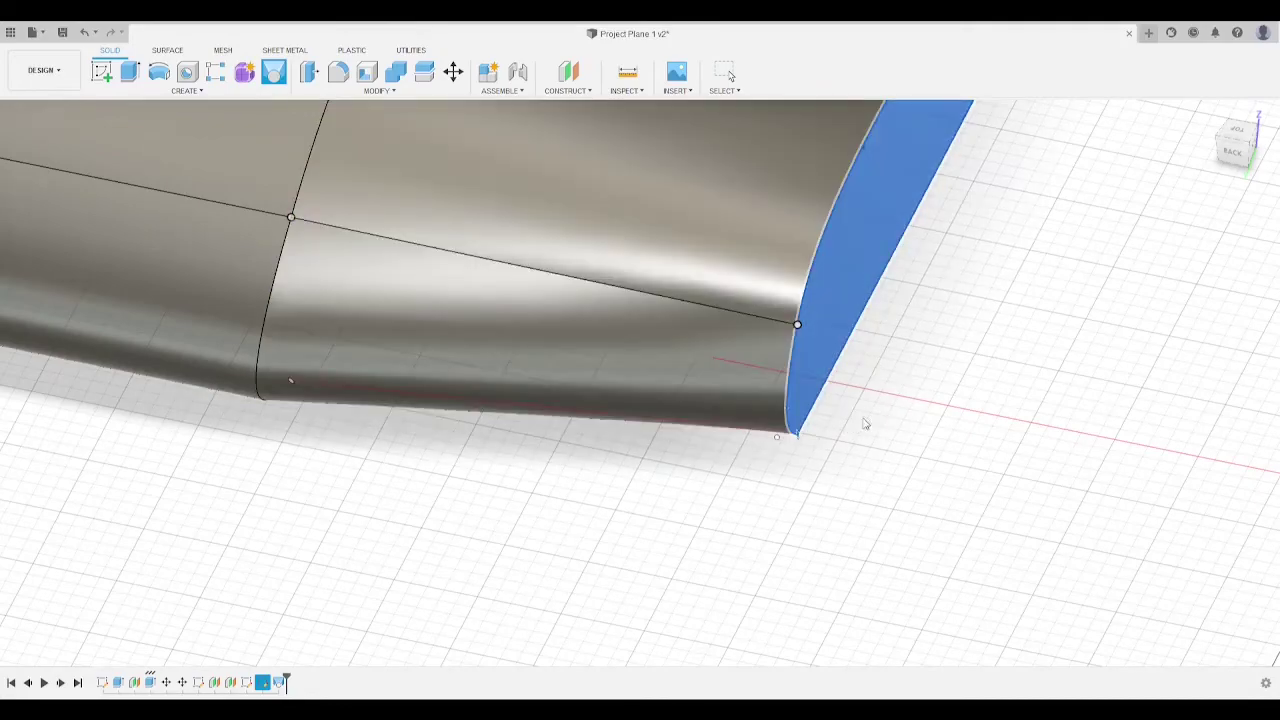
click(1252, 148)
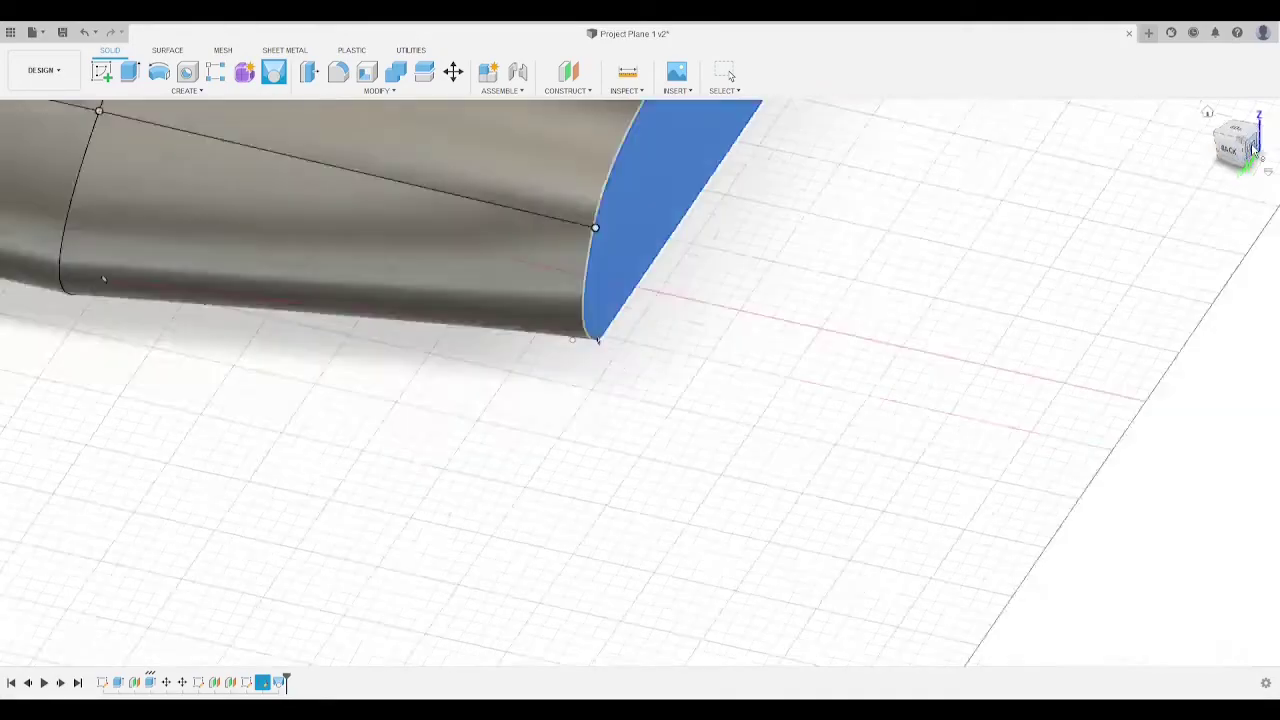
middle_drag(739, 162, 719, 239)
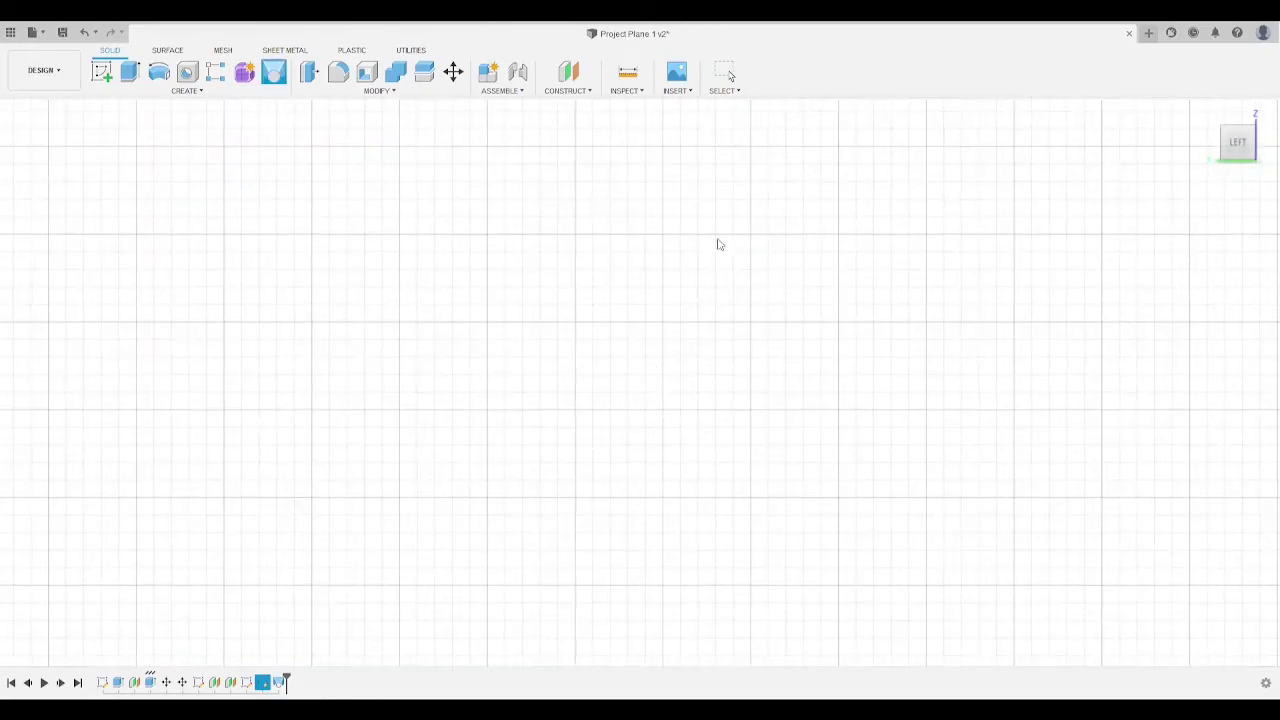
scroll(732, 220, down, 6)
scroll(800, 189, down, 4)
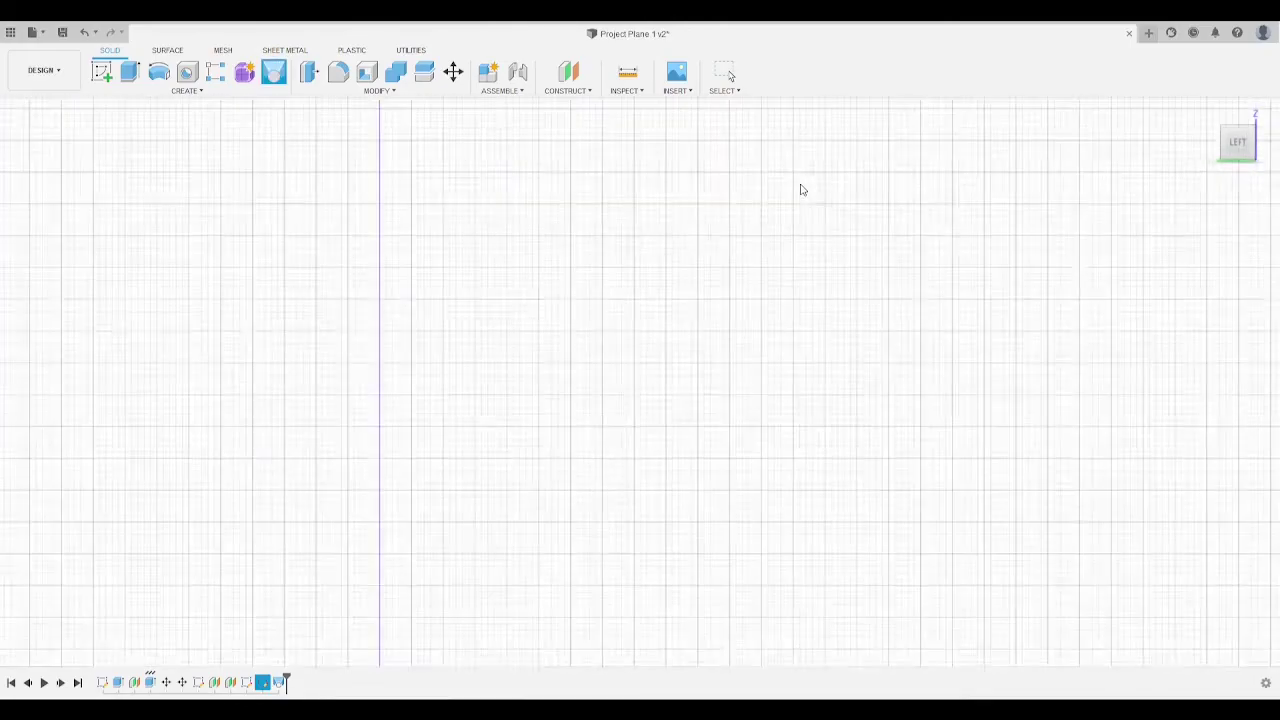
scroll(515, 318, up, 6)
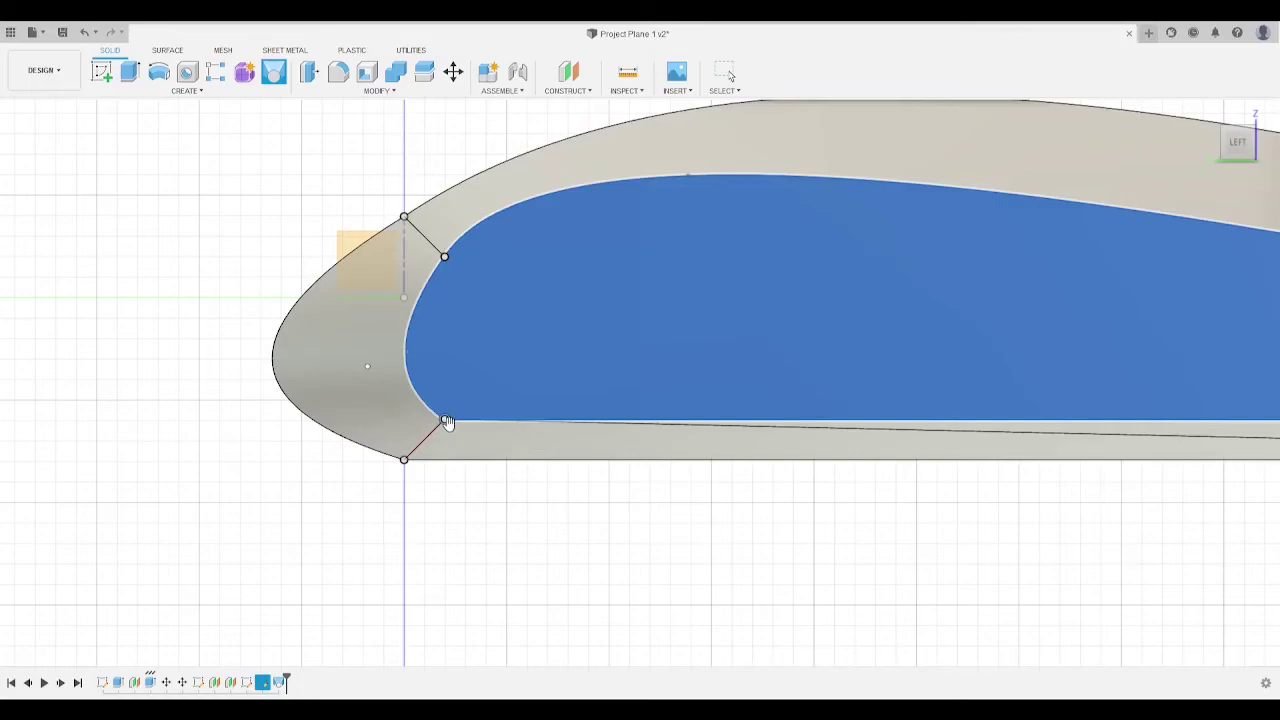
scroll(447, 422, down, 5)
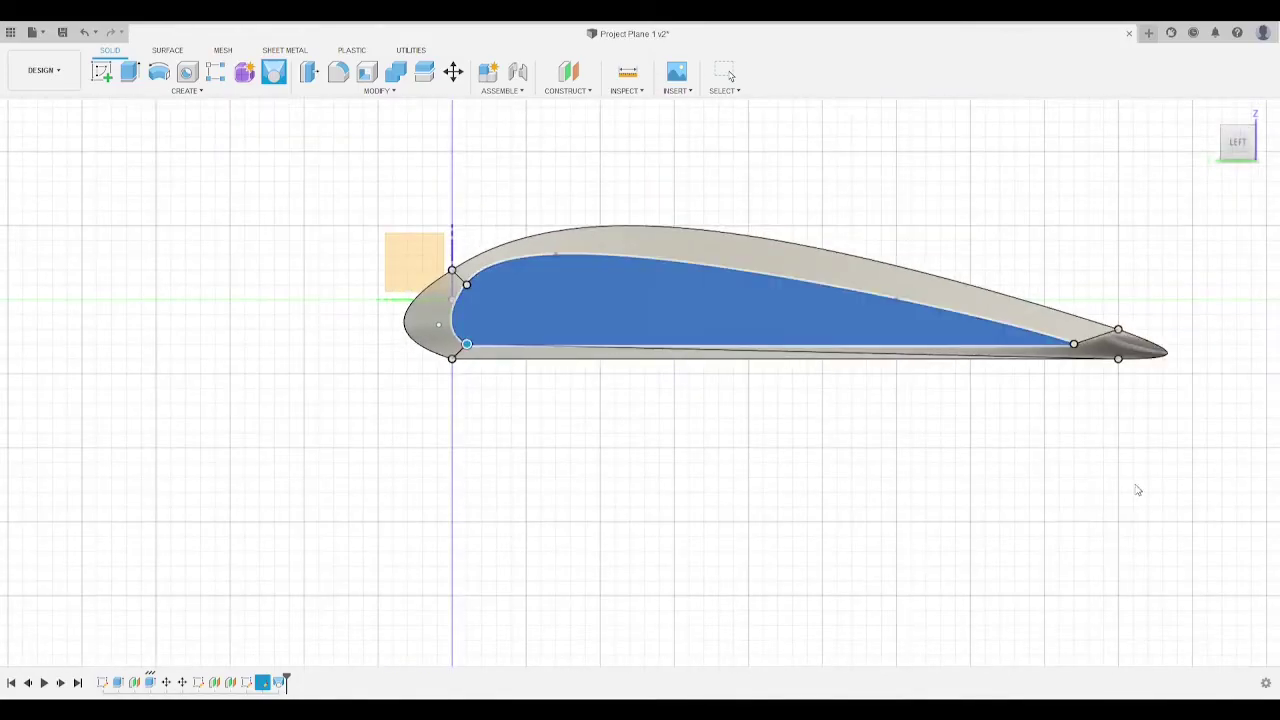
click(1190, 508)
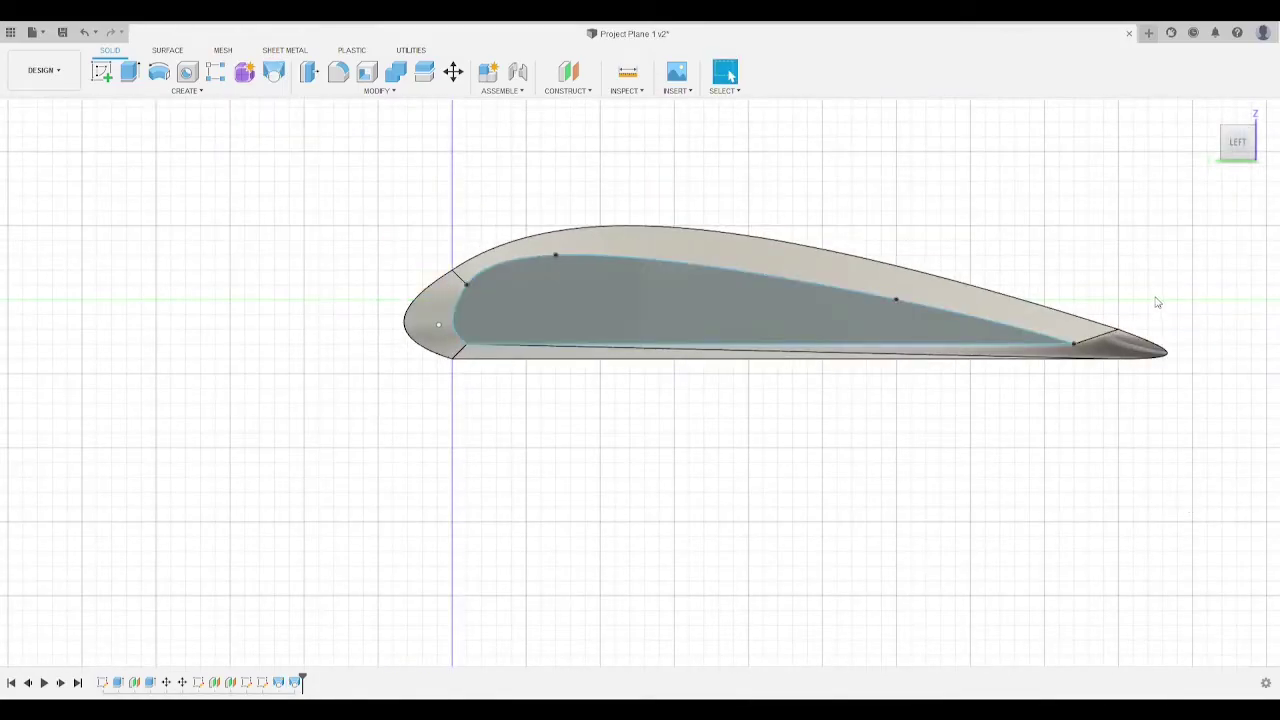
Step: Undo both new tip lofts and view the wing's end face with its small tip profile squarely from the right
key(ctrl+z)
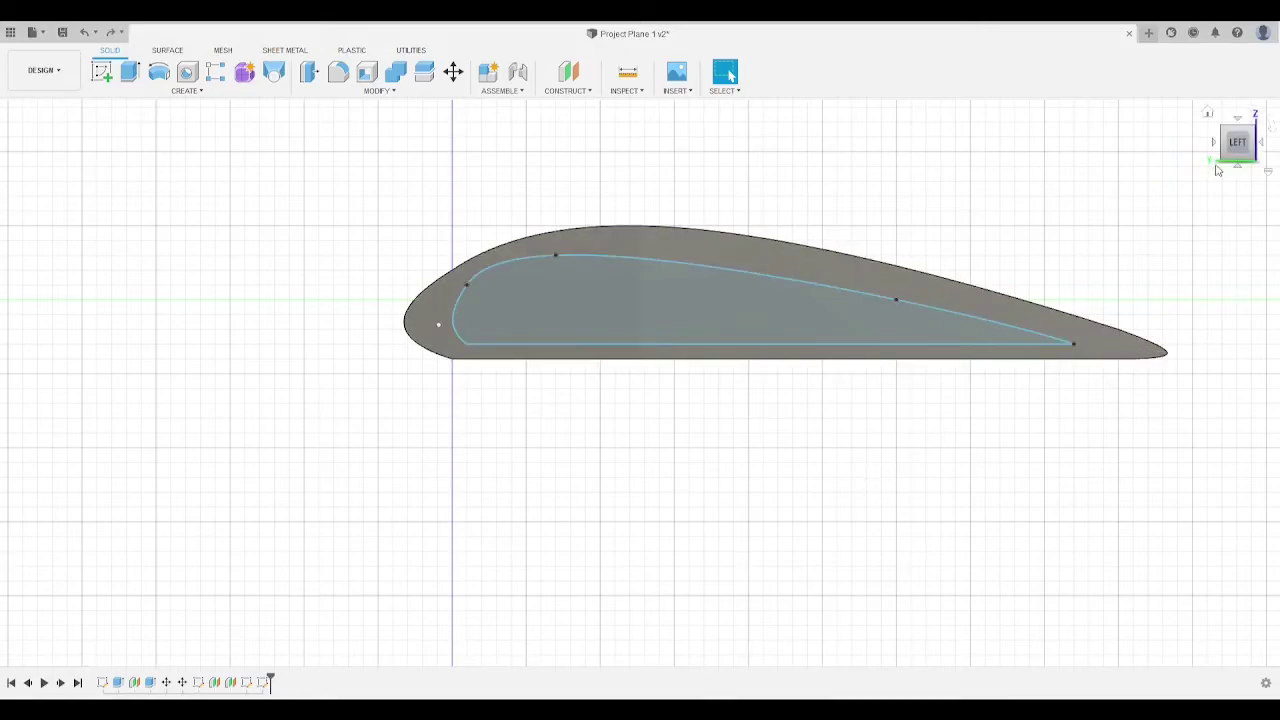
drag(1245, 142, 1085, 156)
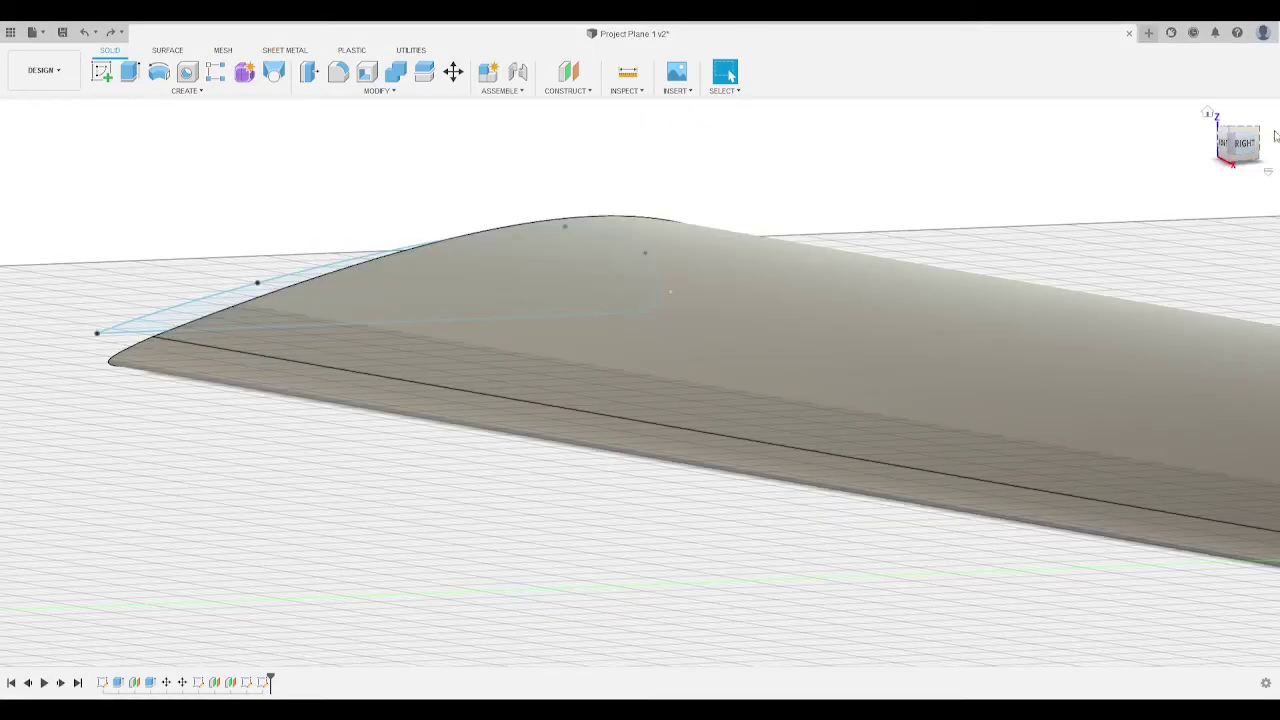
click(1245, 144)
scroll(840, 295, up, 3)
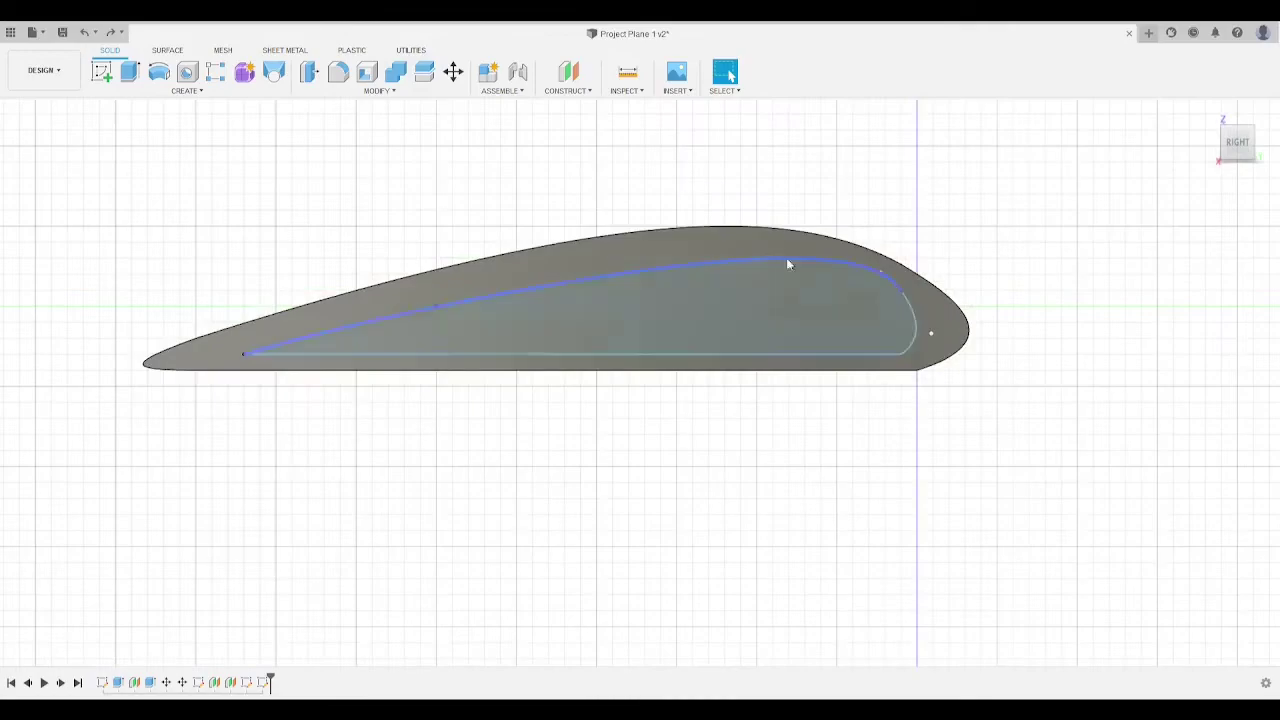
click(705, 318)
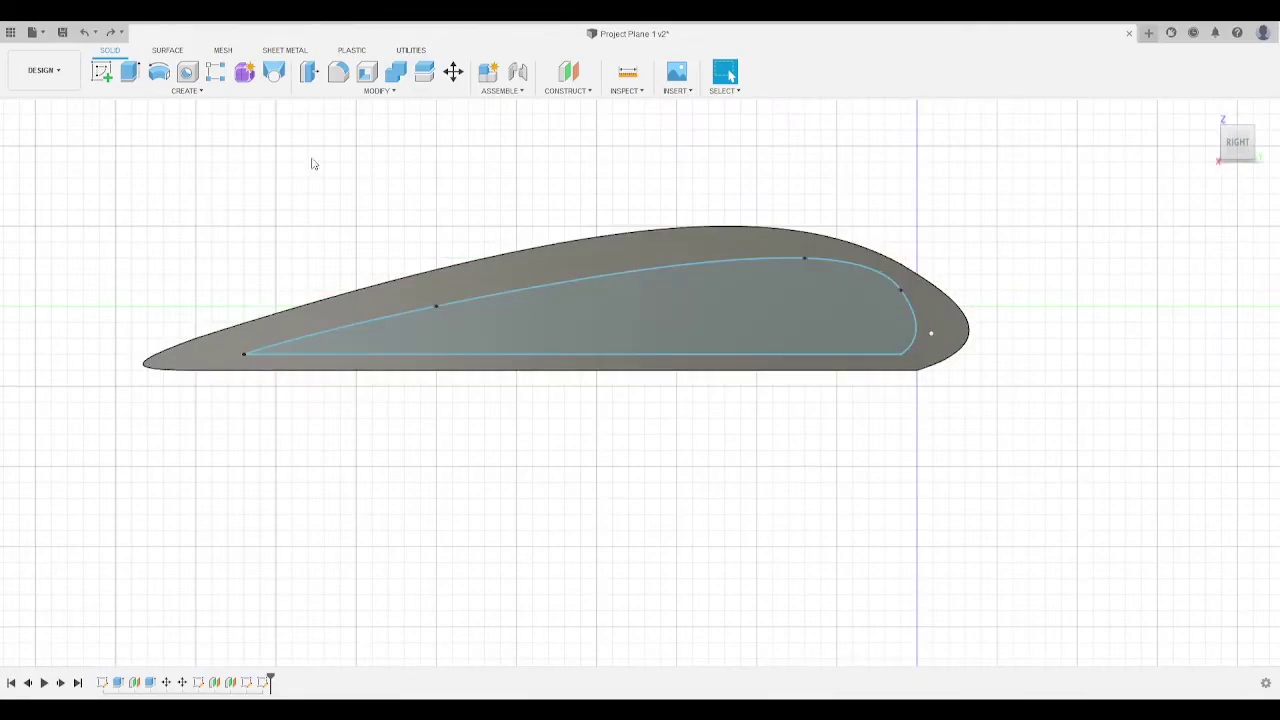
Step: Start lofting the wing's outer end face on the positive X side to its small airfoil tip profile
mouse_move(1238, 150)
mouse_down()
mouse_move(1140, 152)
mouse_move(1060, 185)
mouse_move(985, 160)
mouse_move(1075, 195)
mouse_move(1085, 170)
mouse_move(1236, 172)
mouse_up()
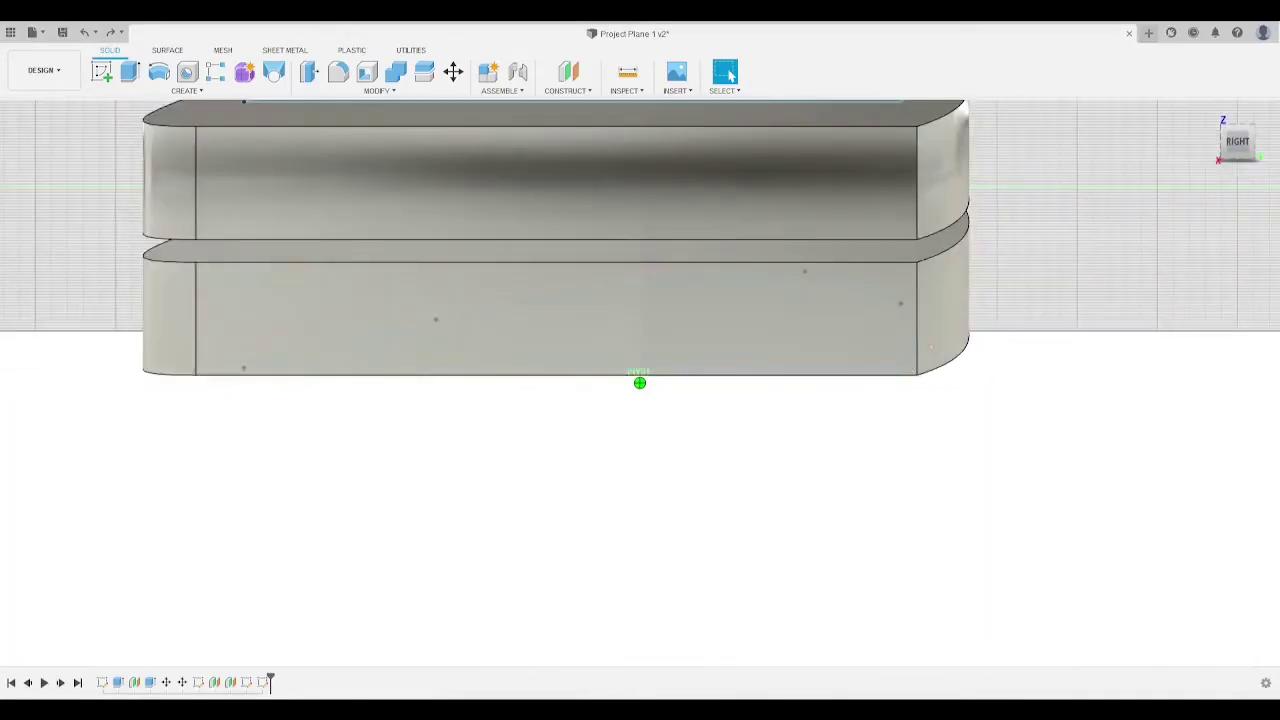
mouse_move(1238, 110)
mouse_down()
mouse_move(1240, 205)
mouse_move(1241, 120)
mouse_move(1243, 156)
mouse_up()
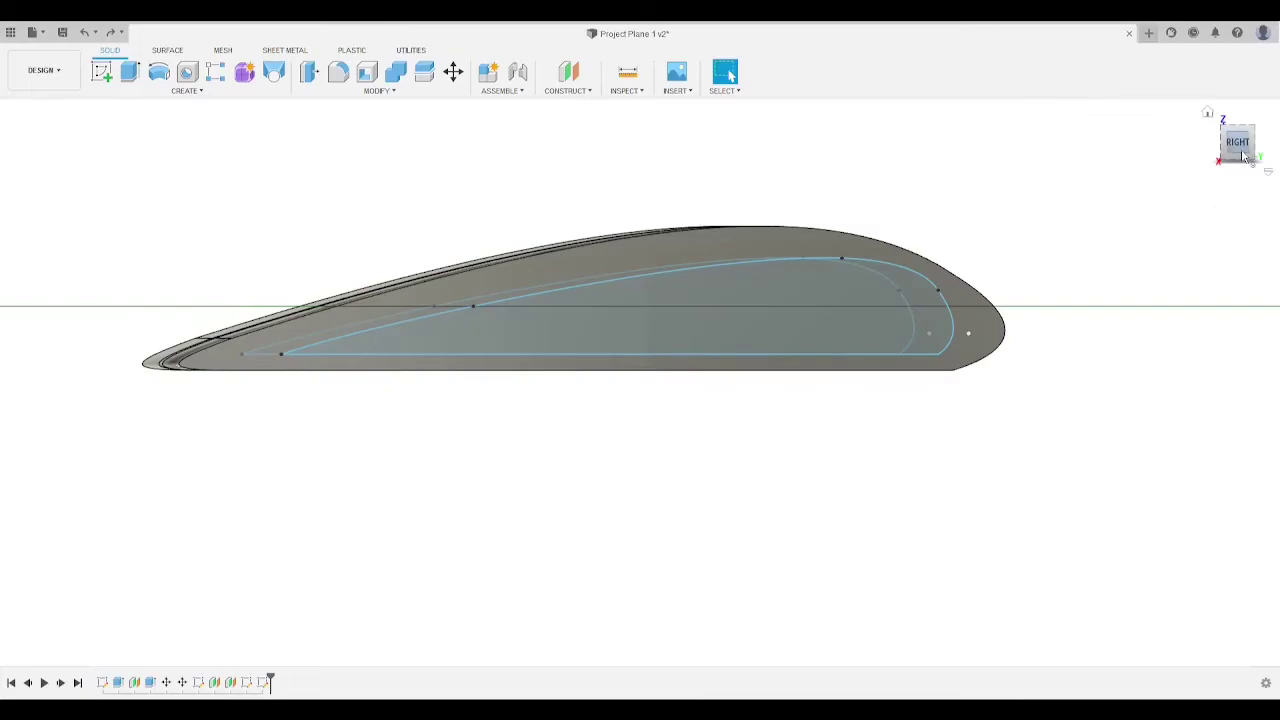
click(1235, 148)
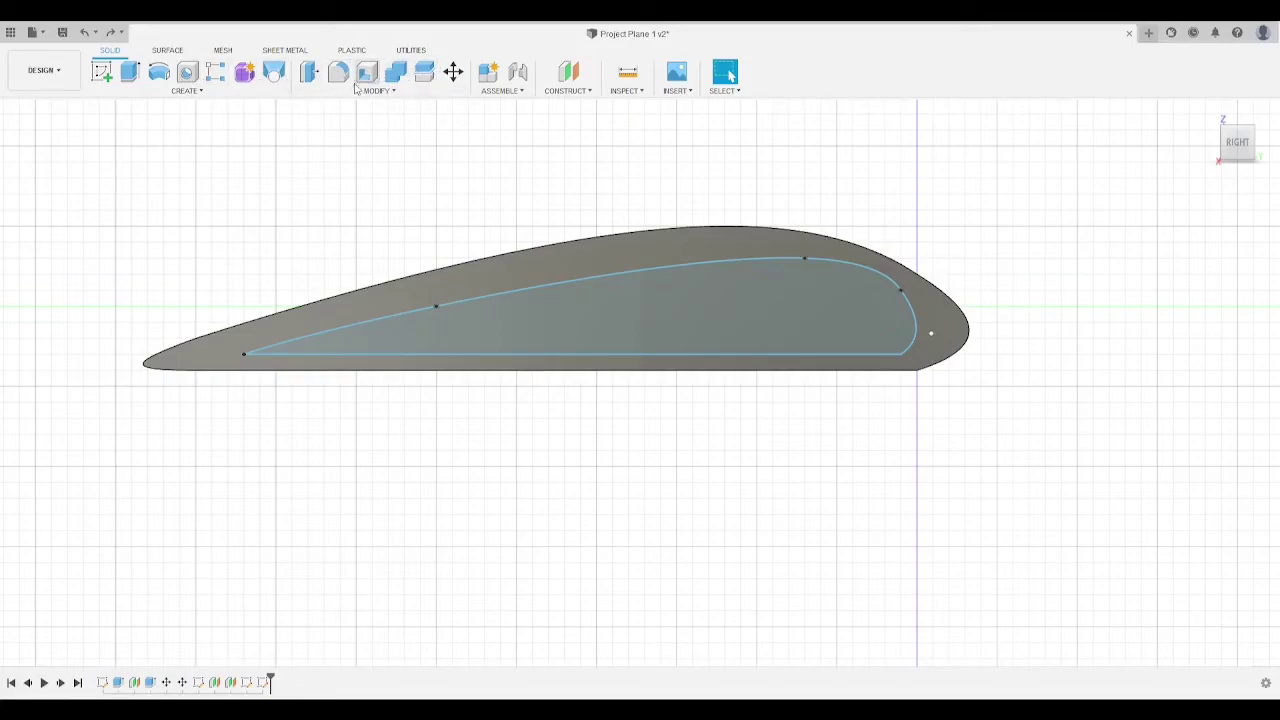
click(275, 72)
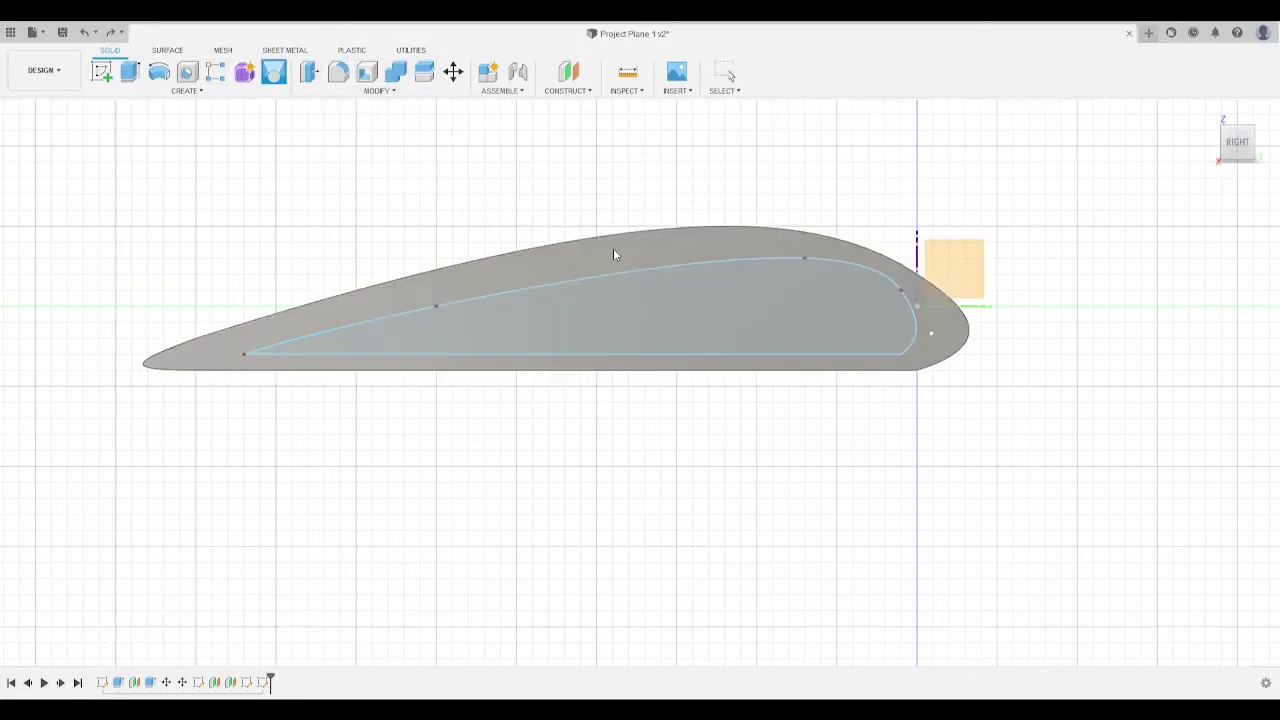
click(669, 312)
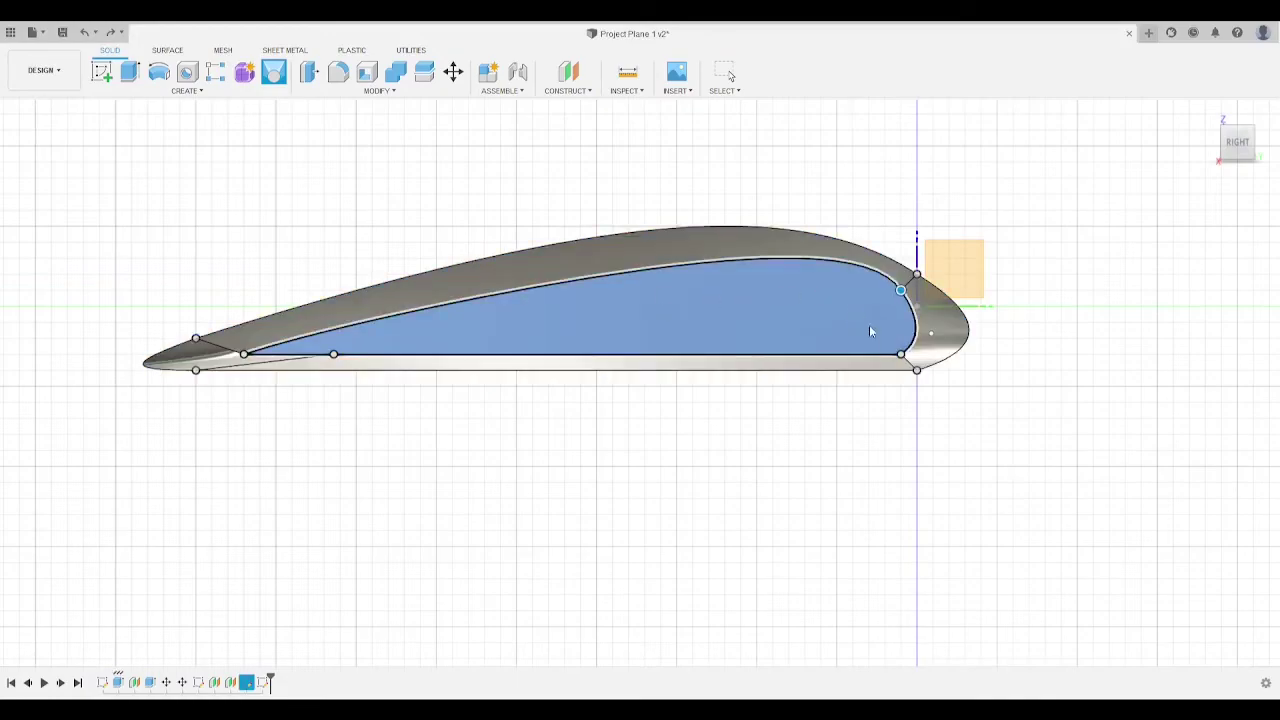
Step: Move the loft's lower trailing-edge connection point onto the small profile's sharp rear corner and finish the loft
scroll(880, 328, up, 1)
scroll(374, 243, down, 2)
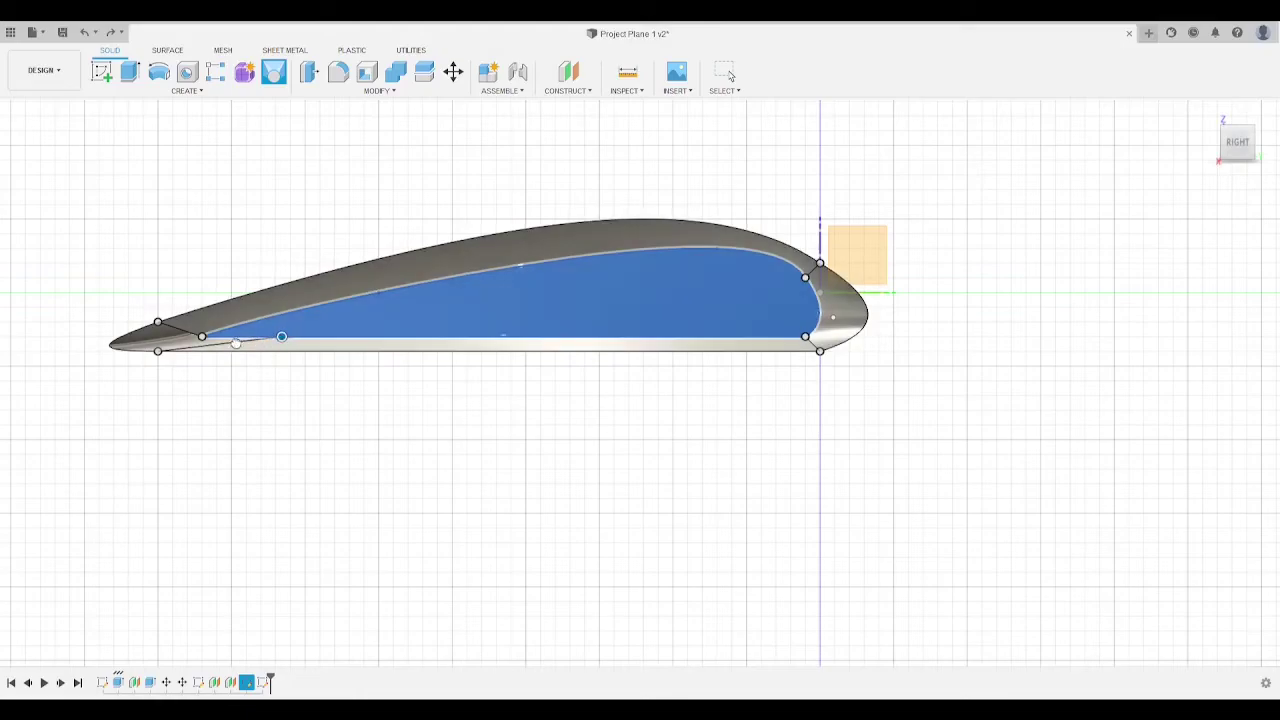
drag(235, 343, 195, 341)
middle_drag(281, 219, 337, 232)
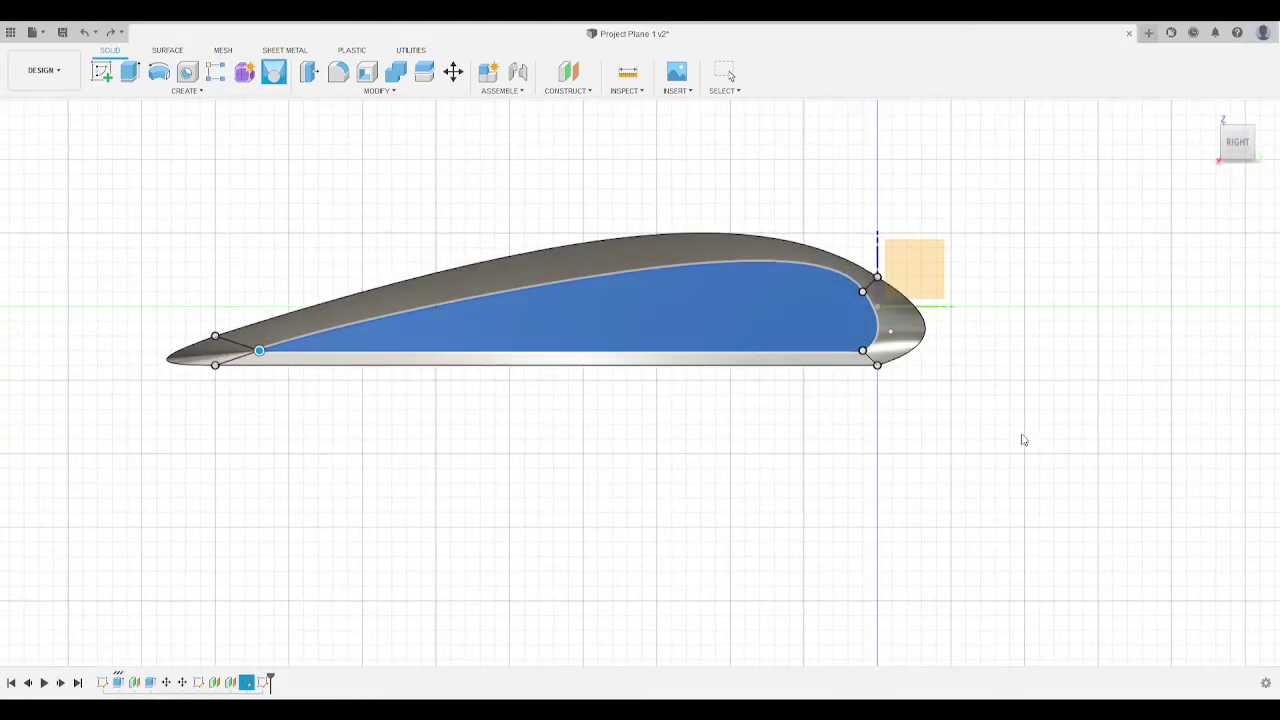
click(1206, 498)
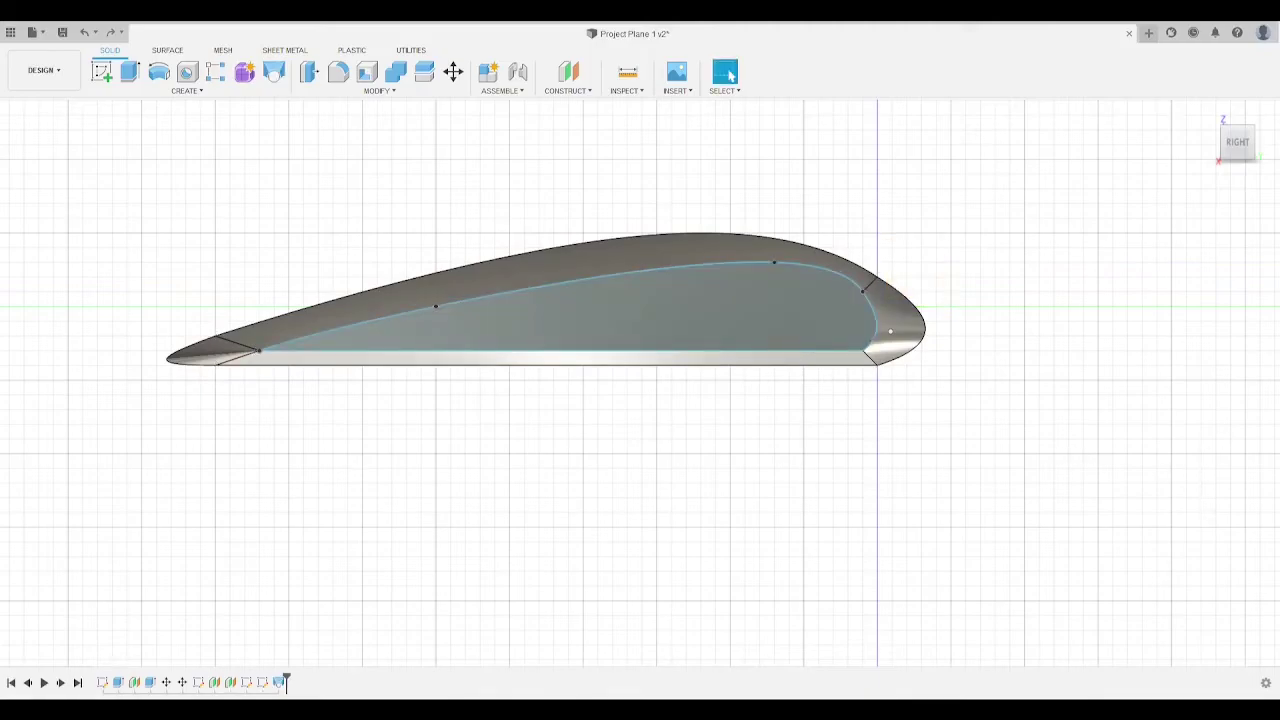
Step: View the opposite wing's end face squarely from the left and start lofting it to its small airfoil tip profile
drag(1240, 150, 1095, 160)
click(1247, 146)
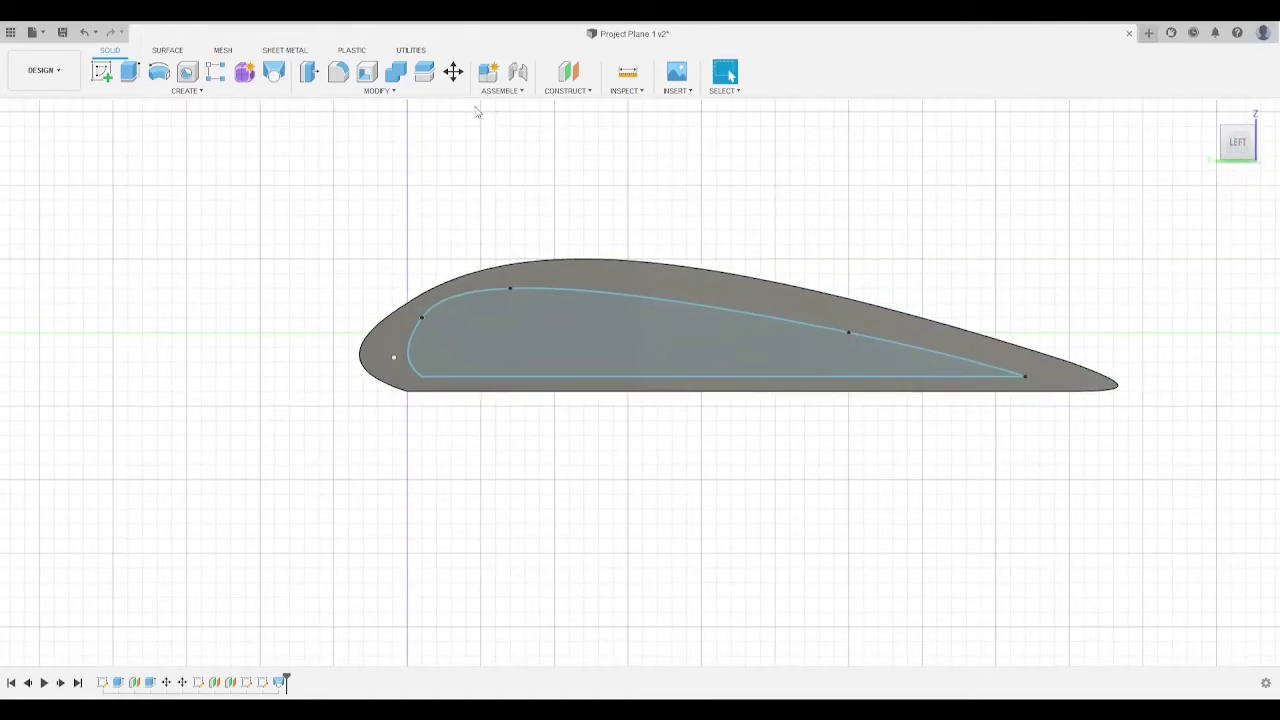
click(272, 78)
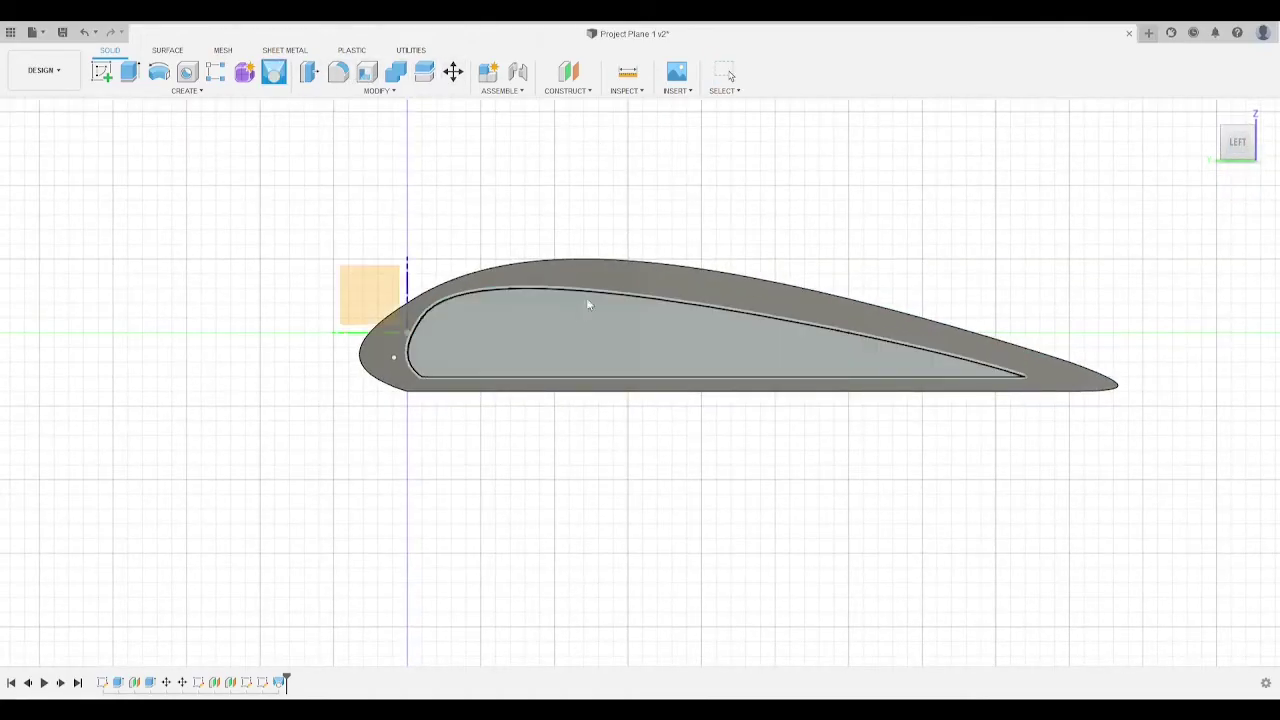
click(617, 333)
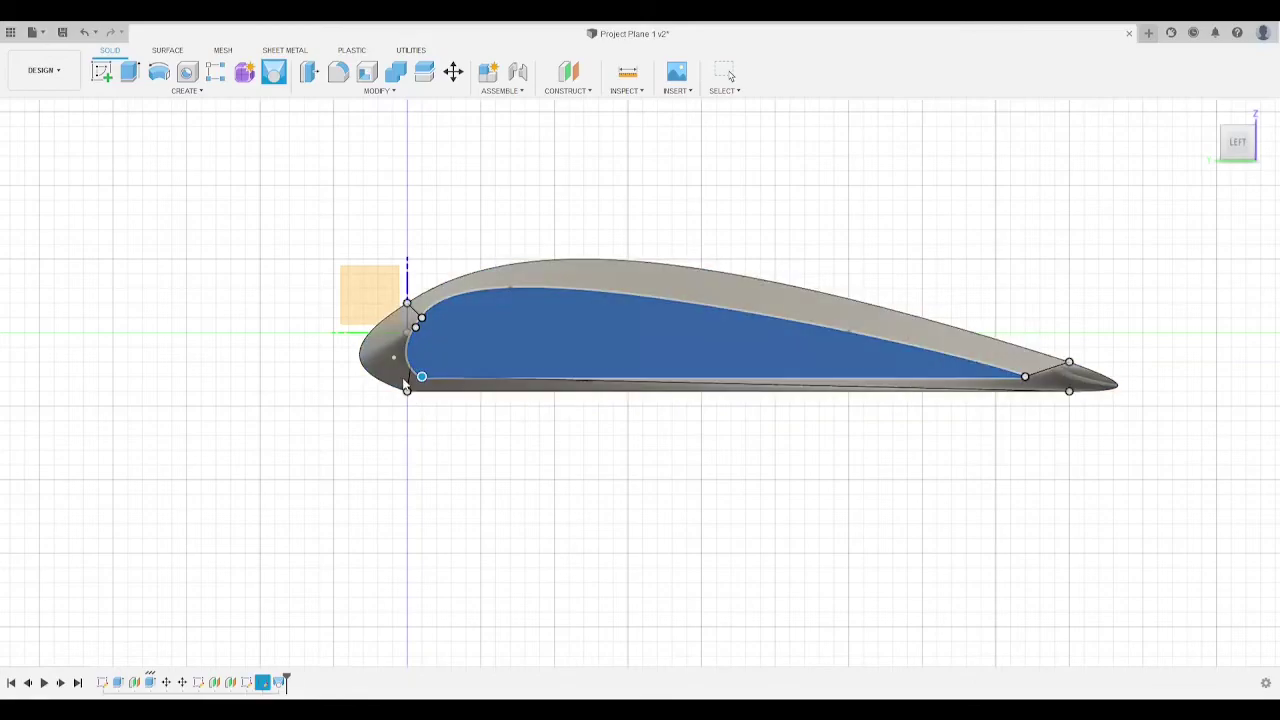
Step: Move the opposite tip loft's leading-edge connection point onto the lower front corner of the small profile
scroll(386, 341, up, 3)
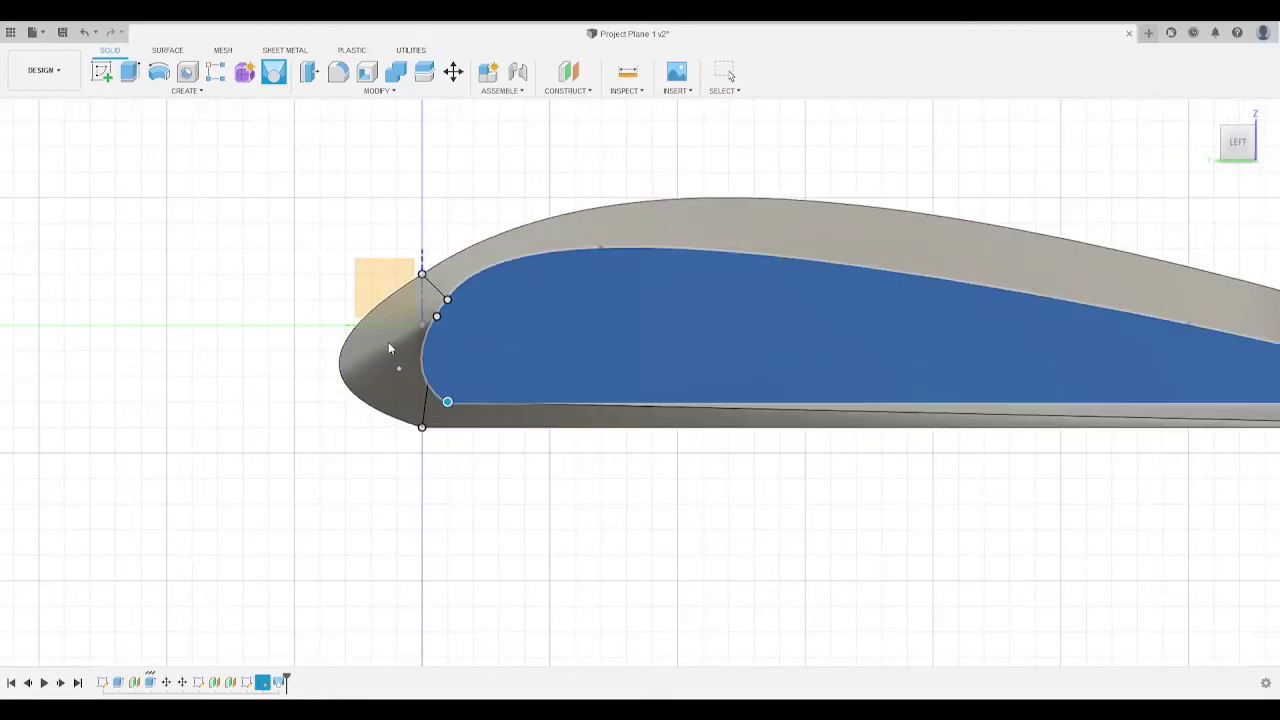
scroll(450, 332, up, 1)
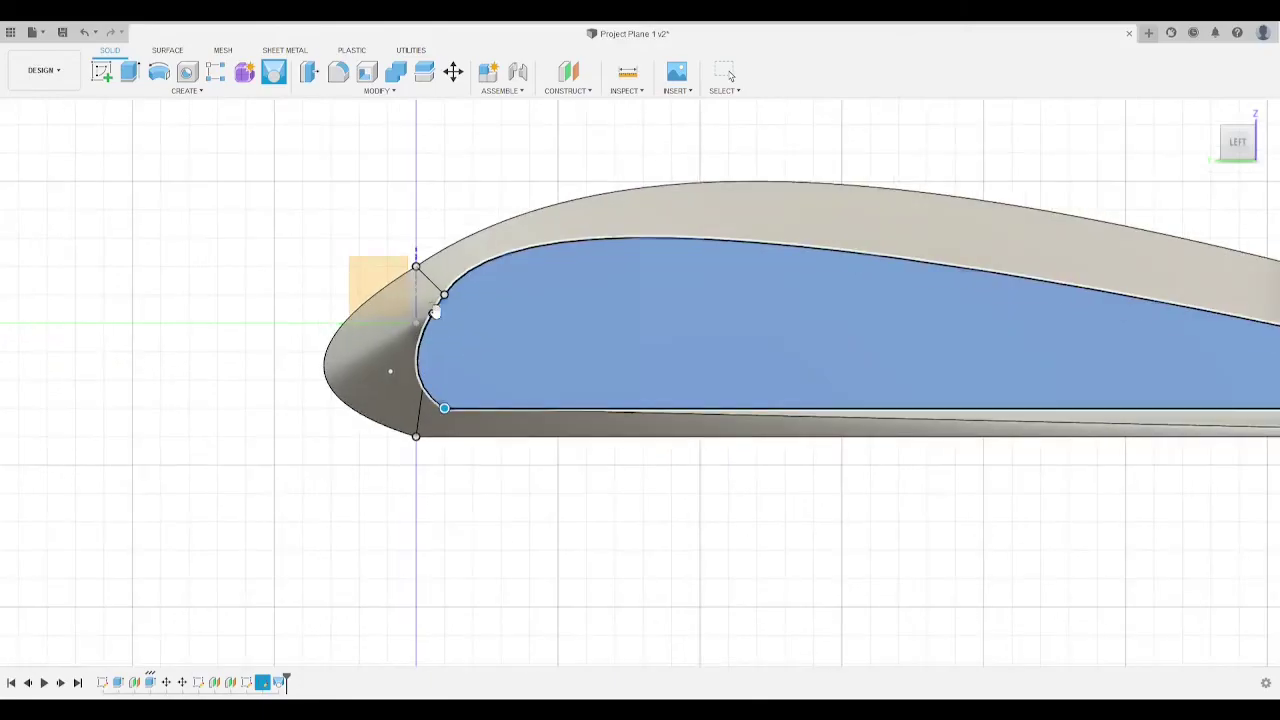
click(445, 411)
scroll(822, 357, down, 3)
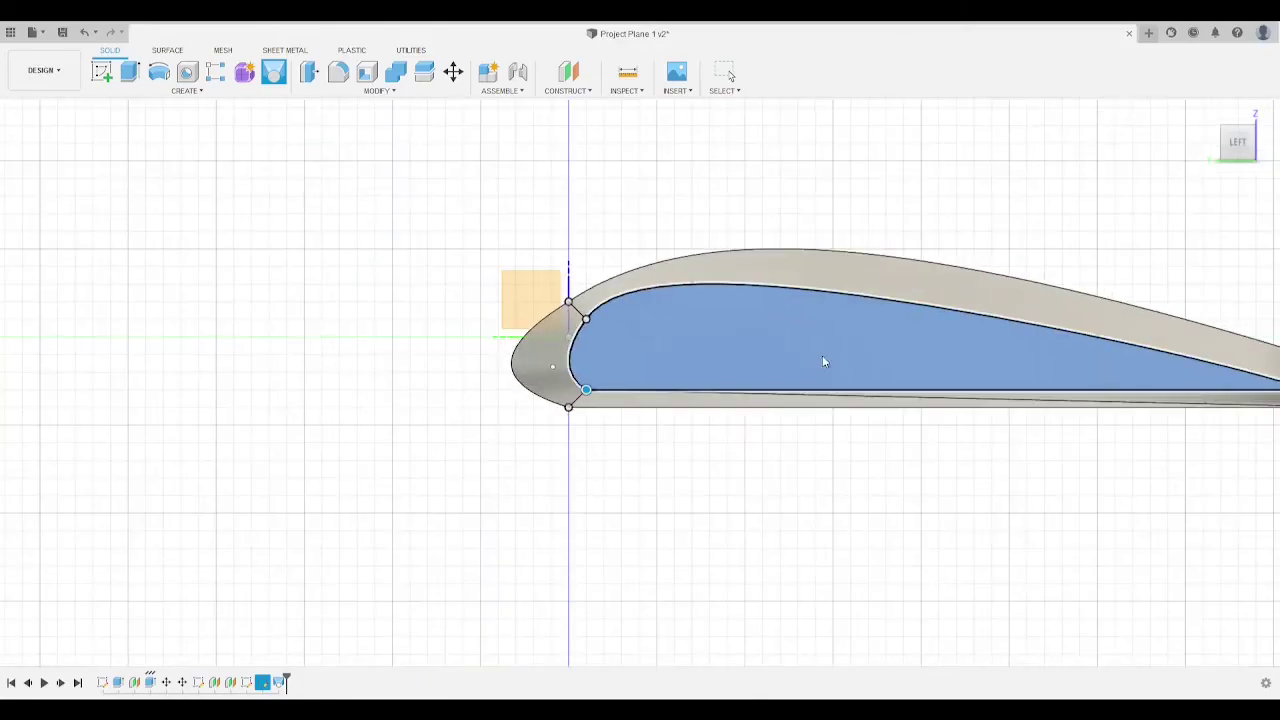
middle_drag(846, 328, 408, 355)
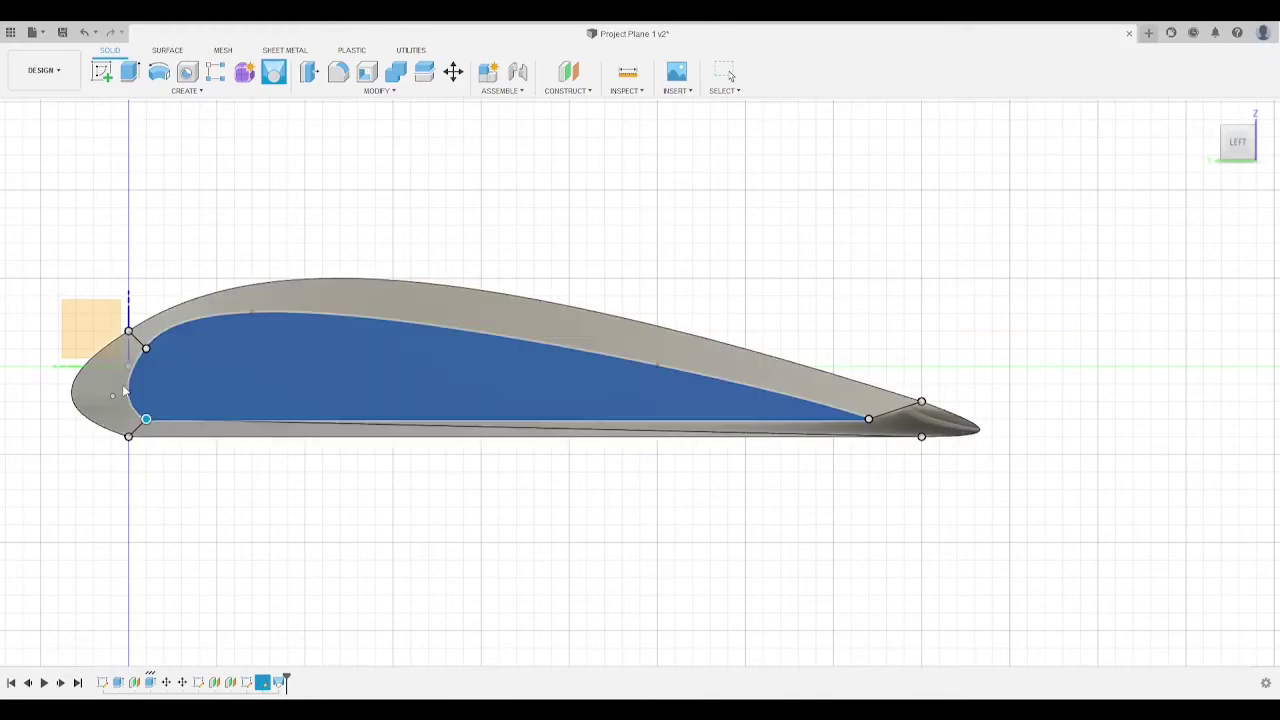
Step: Try to correct the opposite tip loft's trailing edge by shifting the connection points on the large end face
scroll(150, 368, up, 3)
middle_drag(150, 368, 384, 426)
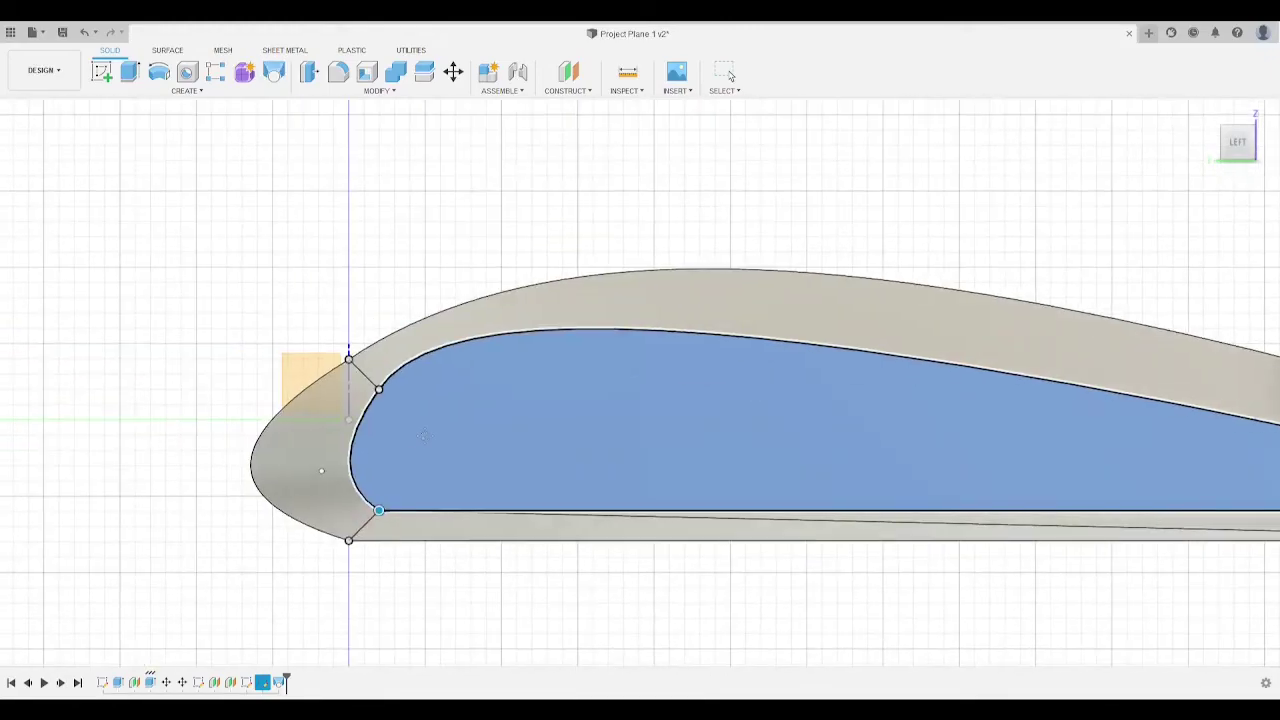
middle_drag(760, 523, 402, 498)
scroll(352, 506, up, 3)
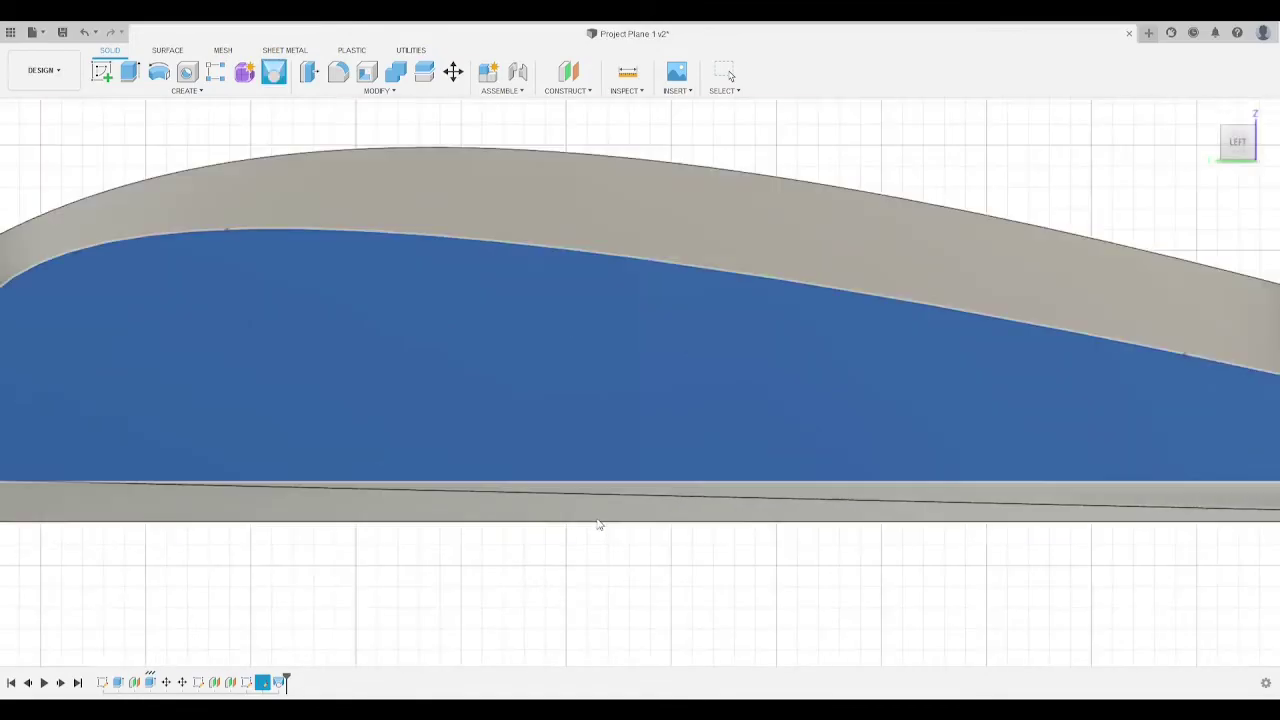
scroll(660, 490, down, 5)
scroll(846, 430, down, 2)
middle_drag(851, 440, 714, 474)
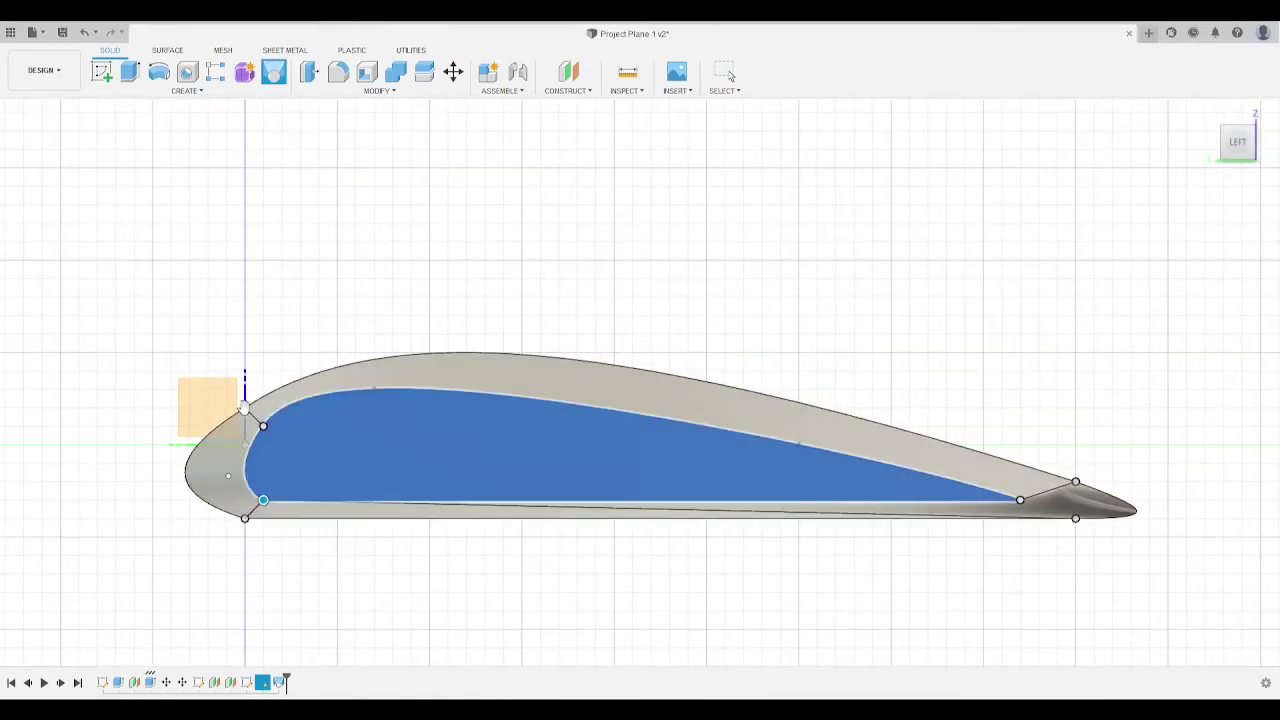
middle_drag(690, 452, 475, 464)
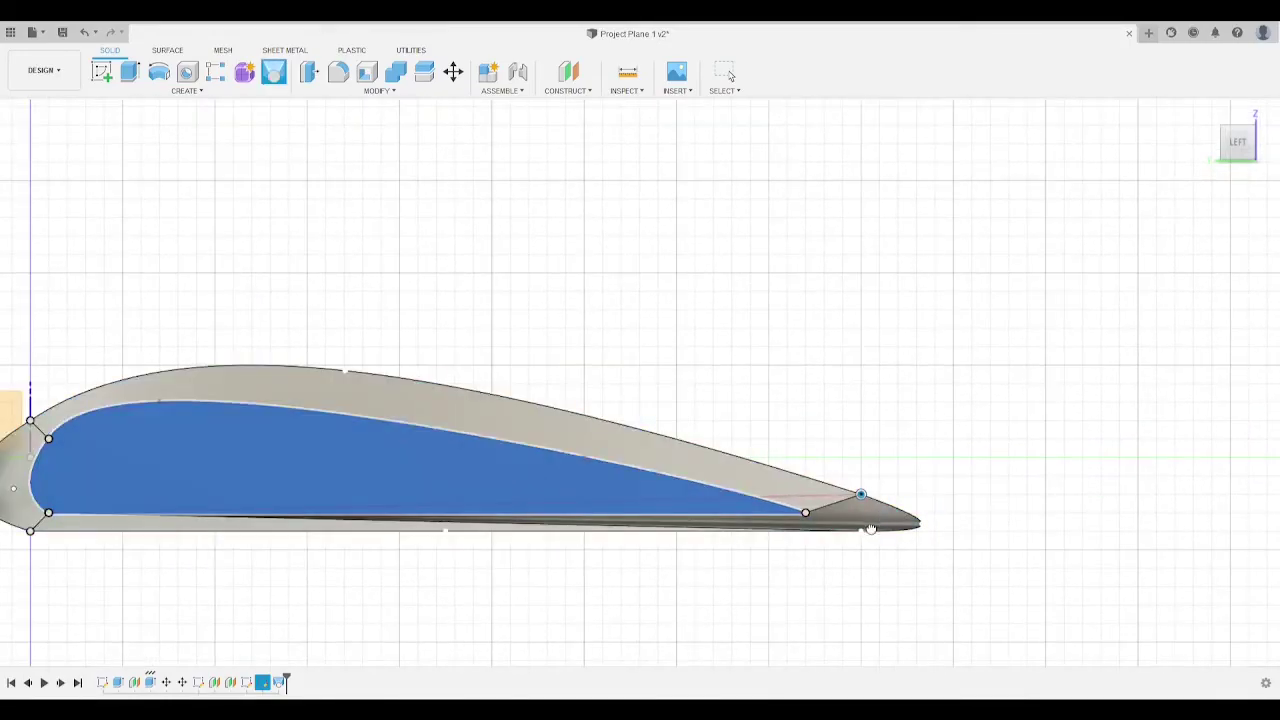
drag(854, 545, 847, 545)
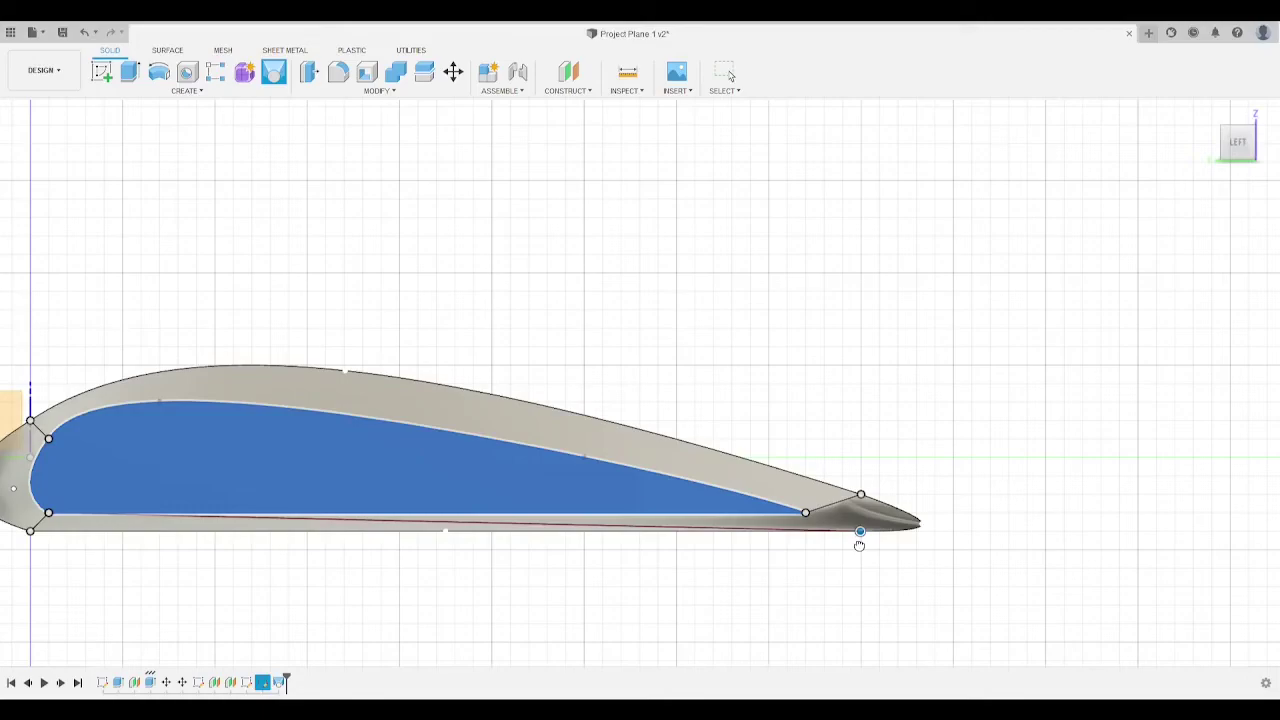
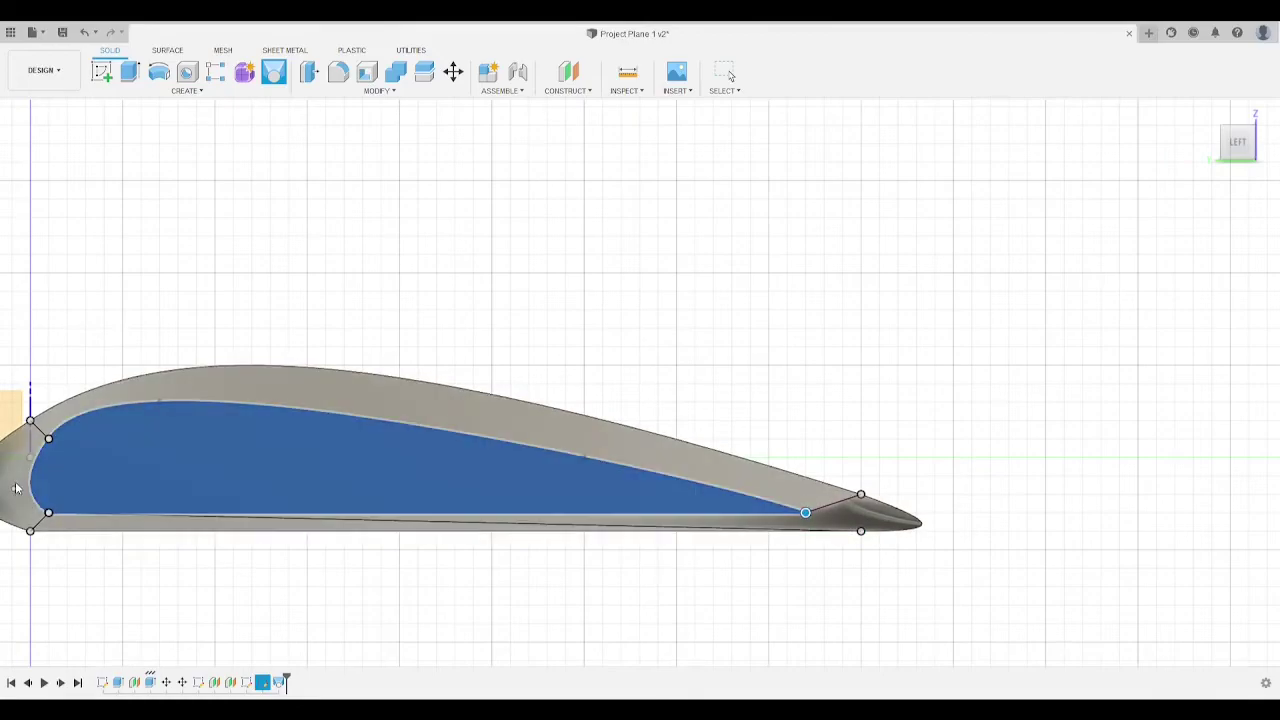
Step: Inspect the opposite tip loft's trailing edge and try again to reposition its lower connection point on the large end face
drag(15, 488, 100, 453)
scroll(168, 424, up, 4)
scroll(174, 436, down, 4)
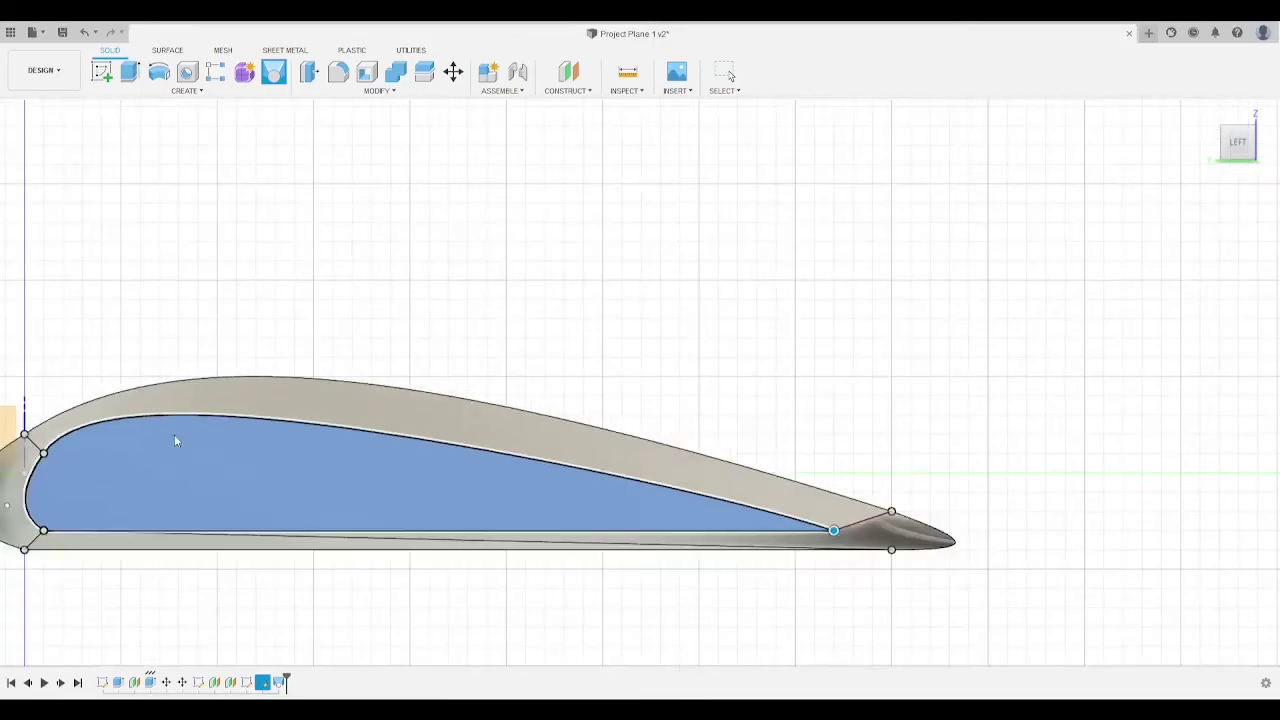
scroll(380, 368, down, 4)
drag(1240, 151, 1265, 162)
click(1241, 149)
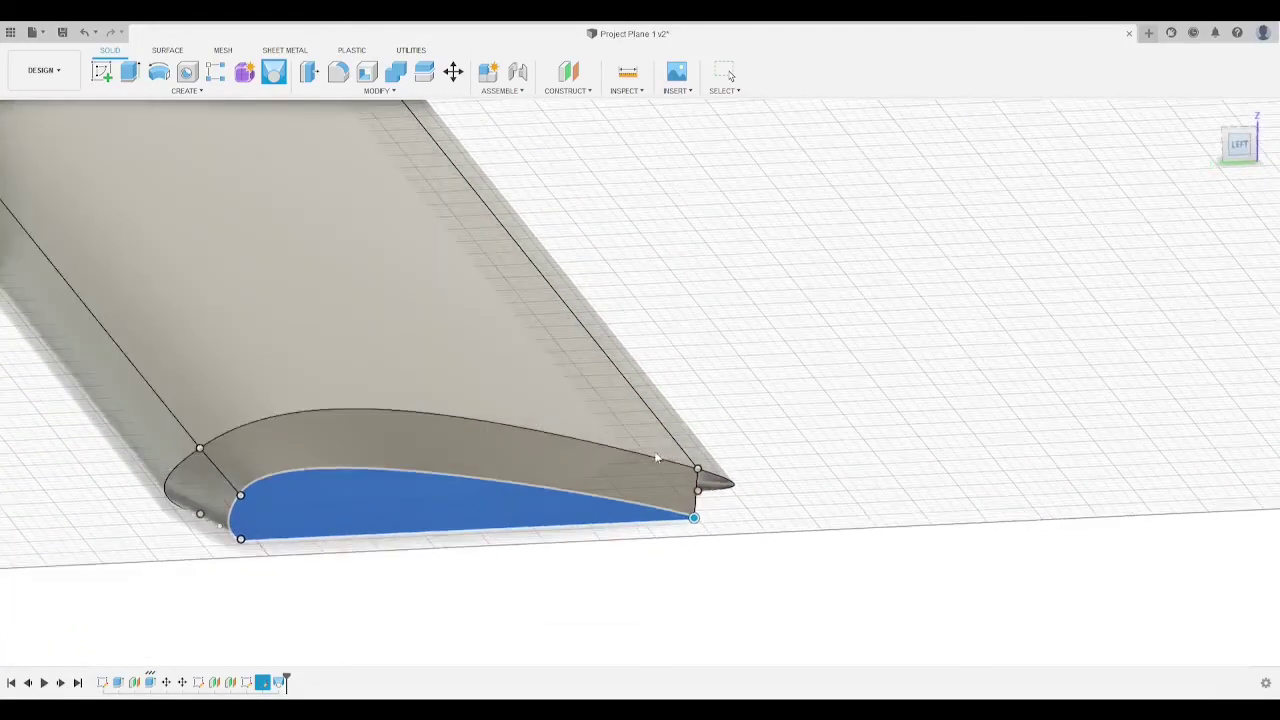
scroll(677, 478, up, 5)
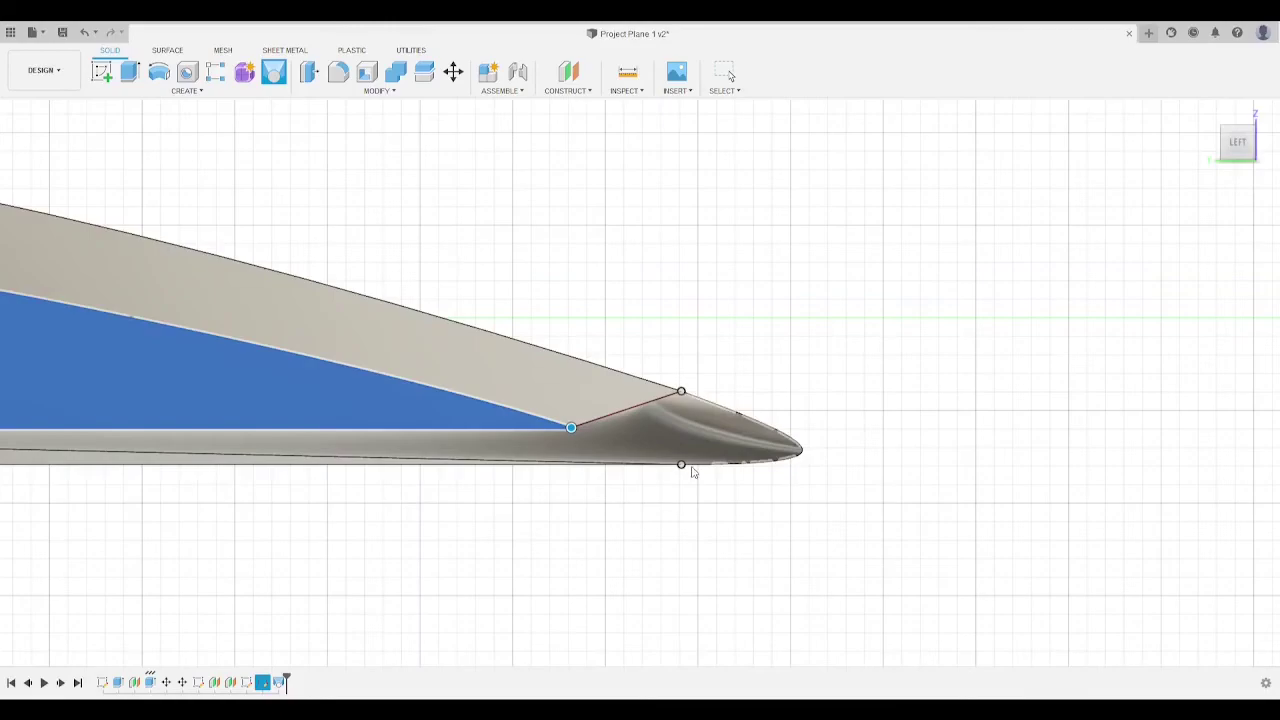
mouse_move(695, 471)
mouse_down()
mouse_move(600, 463)
mouse_move(691, 460)
mouse_move(681, 463)
mouse_up()
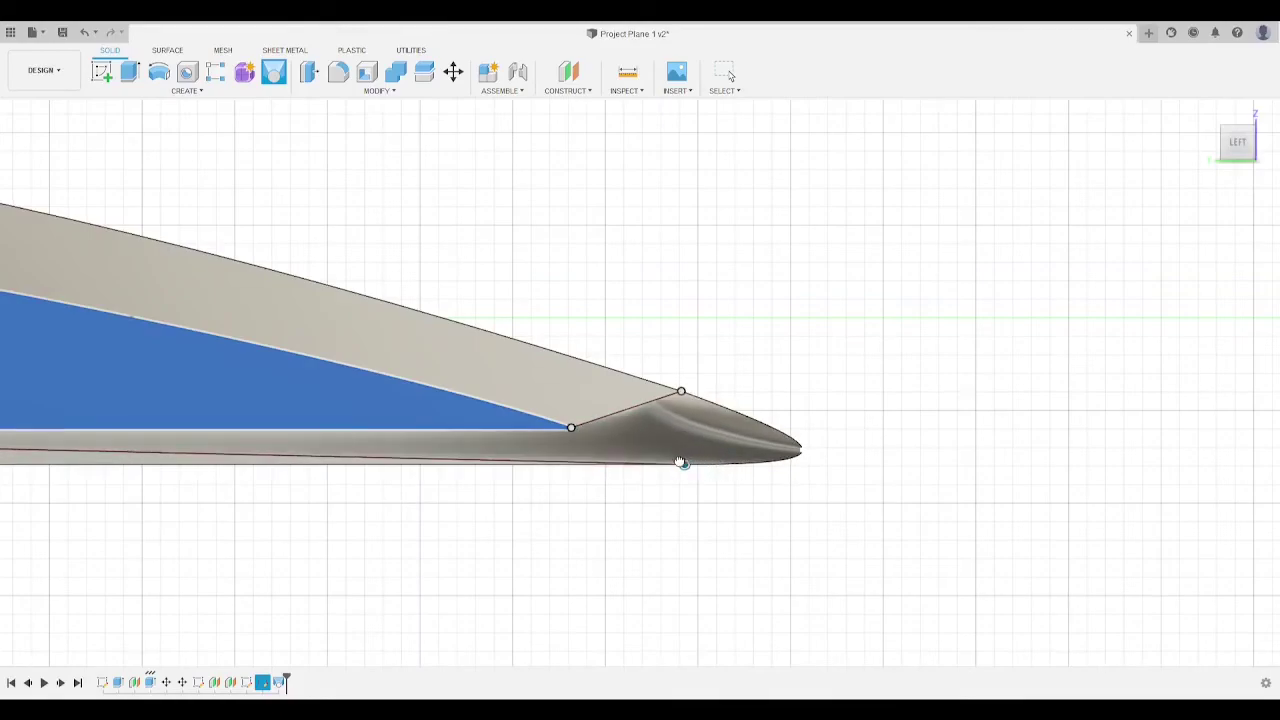
scroll(751, 363, down, 5)
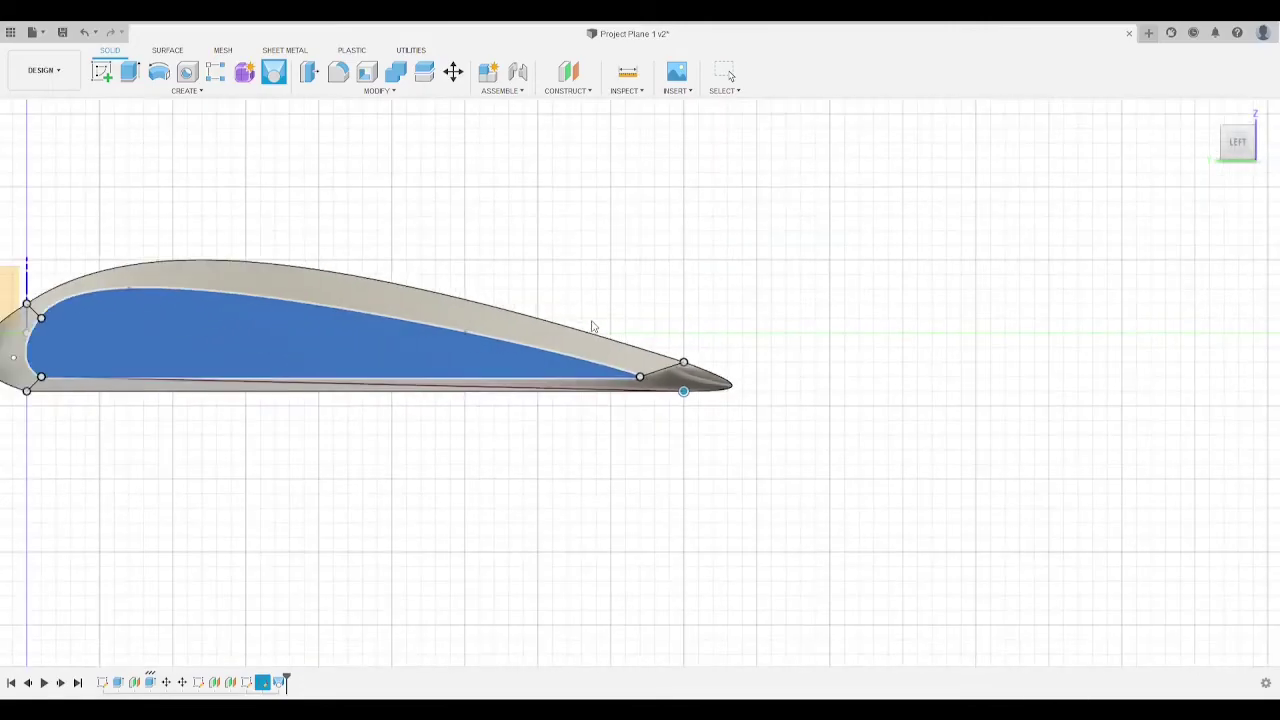
scroll(671, 357, down, 2)
middle_drag(356, 287, 514, 330)
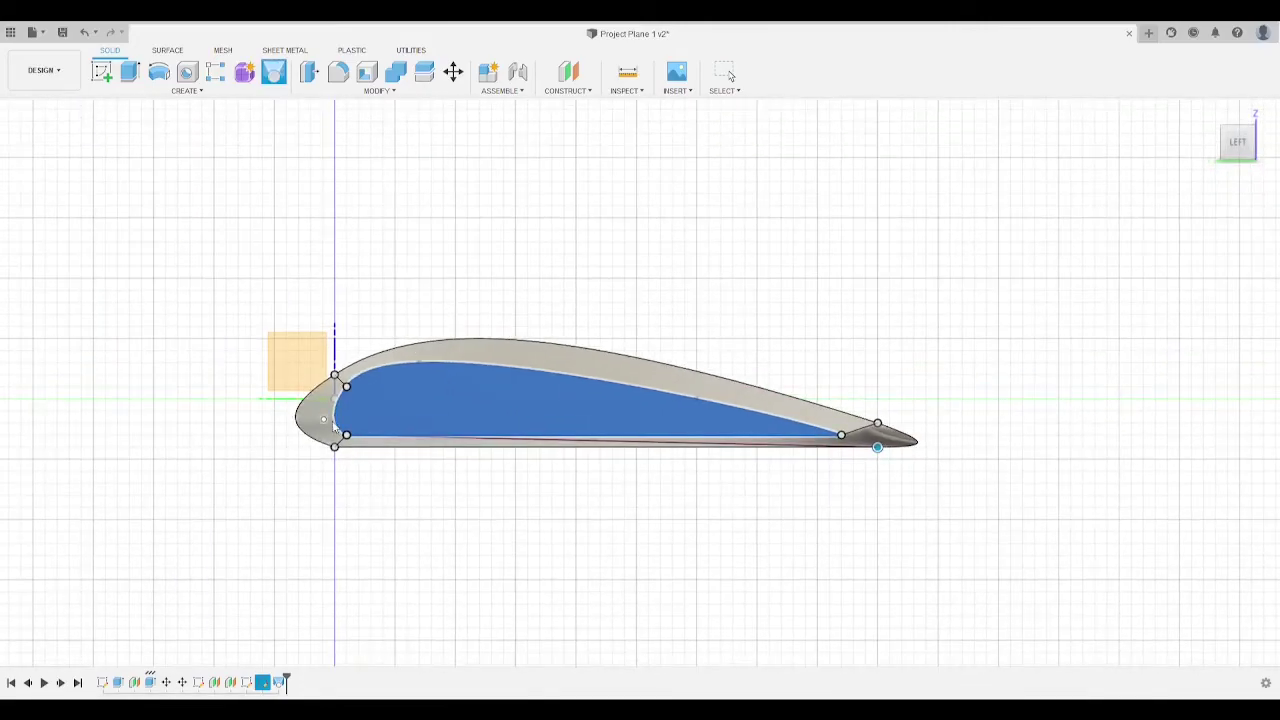
Step: Cancel the opposite wing's unfinished tip loft
click(414, 372)
scroll(614, 387, down, 4)
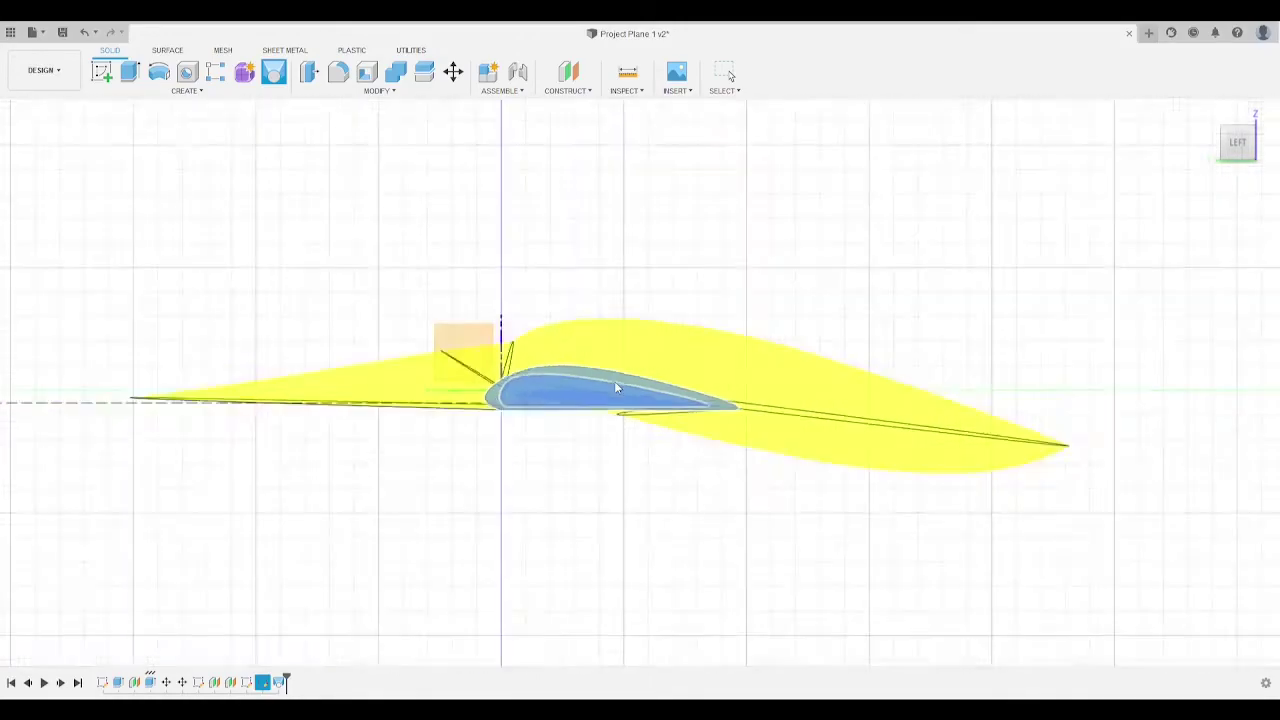
scroll(616, 388, down, 1)
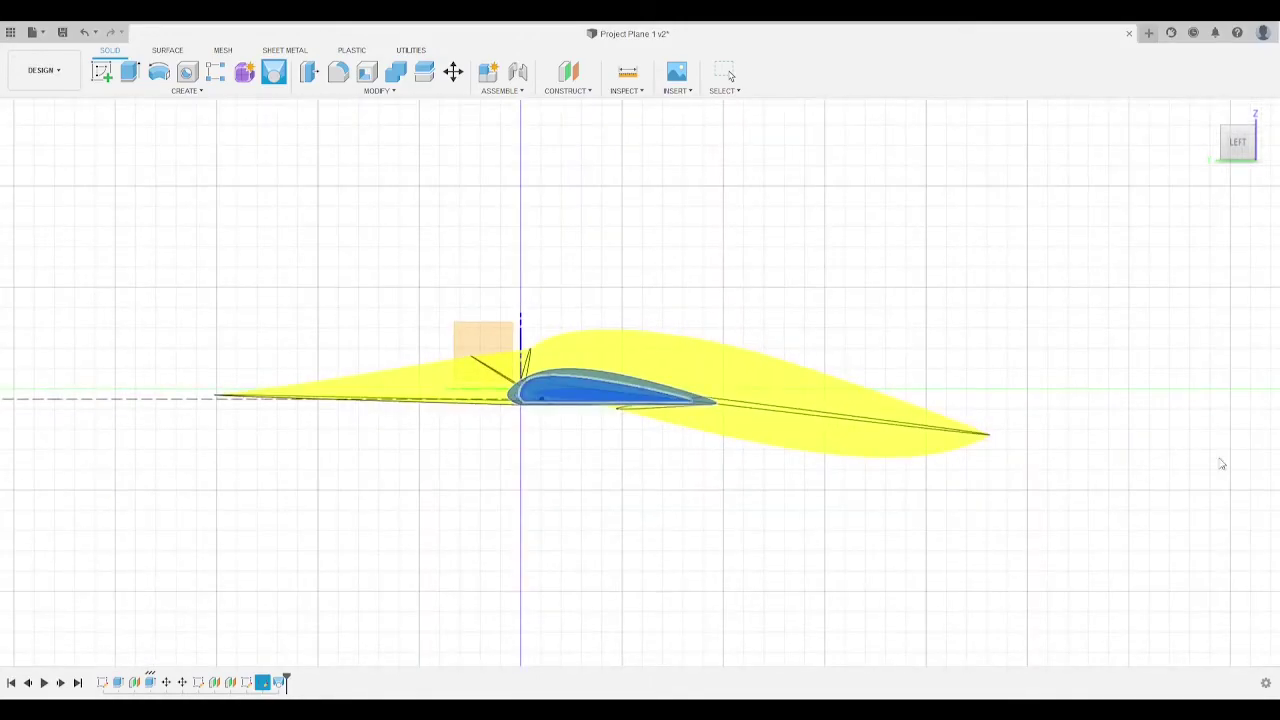
key(Escape)
scroll(603, 403, up, 7)
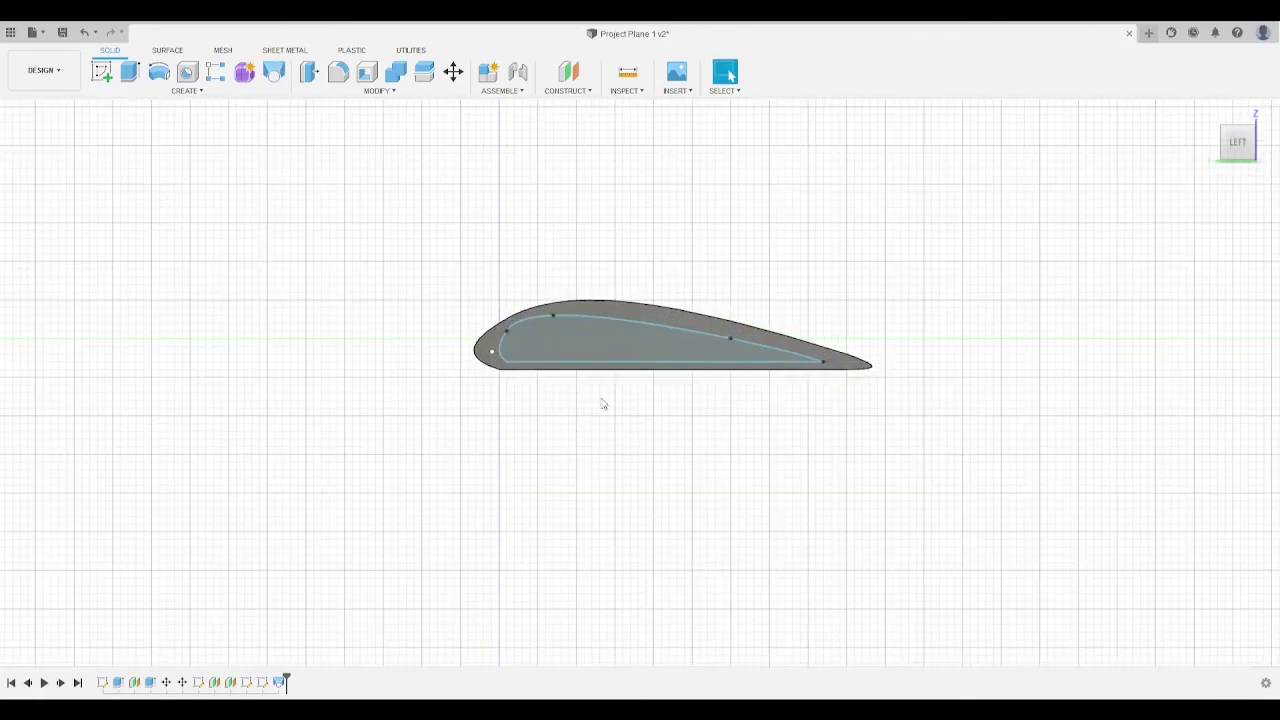
Step: Restart the loft from the opposite wing's outer end face to its small airfoil tip profile
click(274, 72)
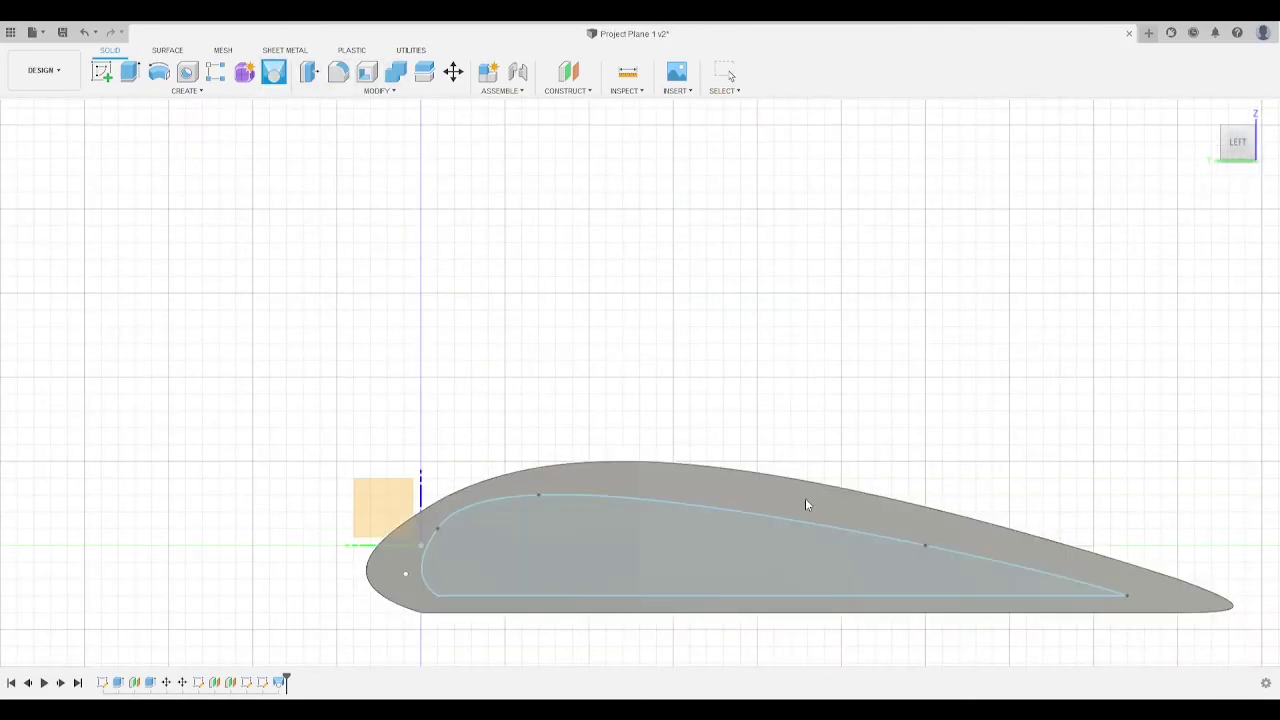
click(771, 551)
click(768, 557)
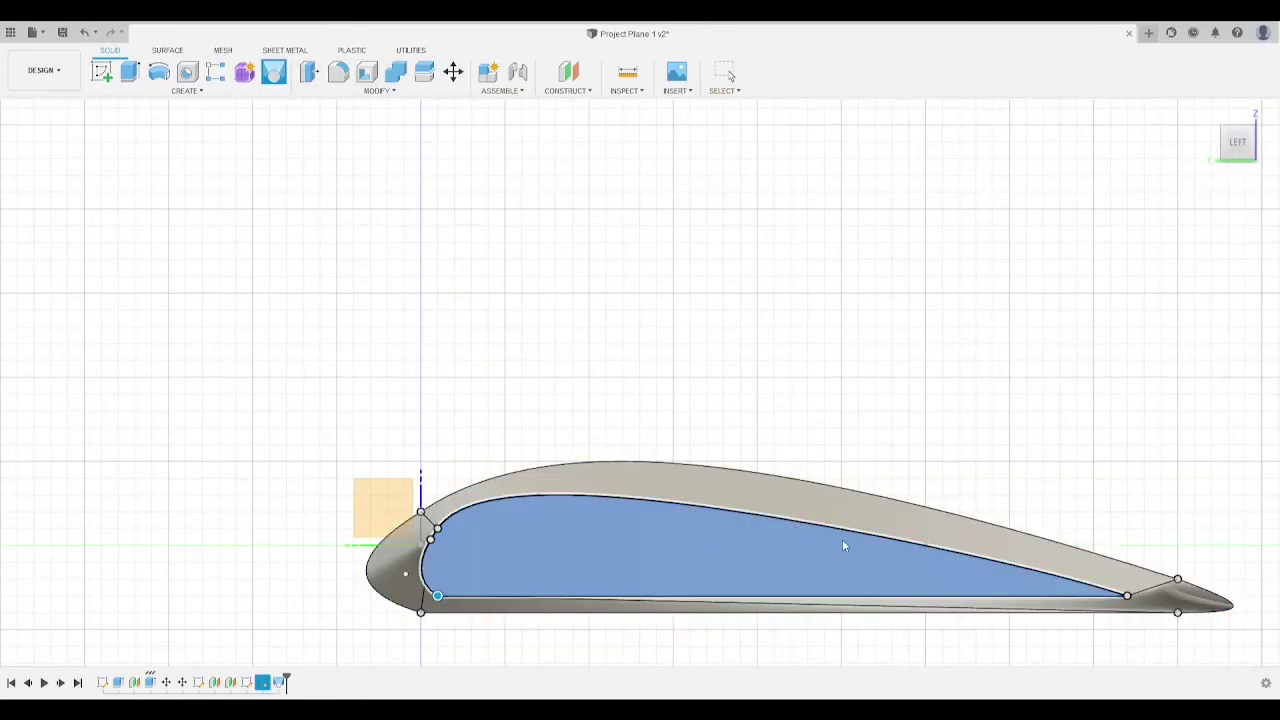
Step: Move the connection point at the small profile's lower front corner to its sharp rear corner
scroll(843, 545, up, 2)
scroll(855, 540, down, 3)
scroll(673, 623, down, 2)
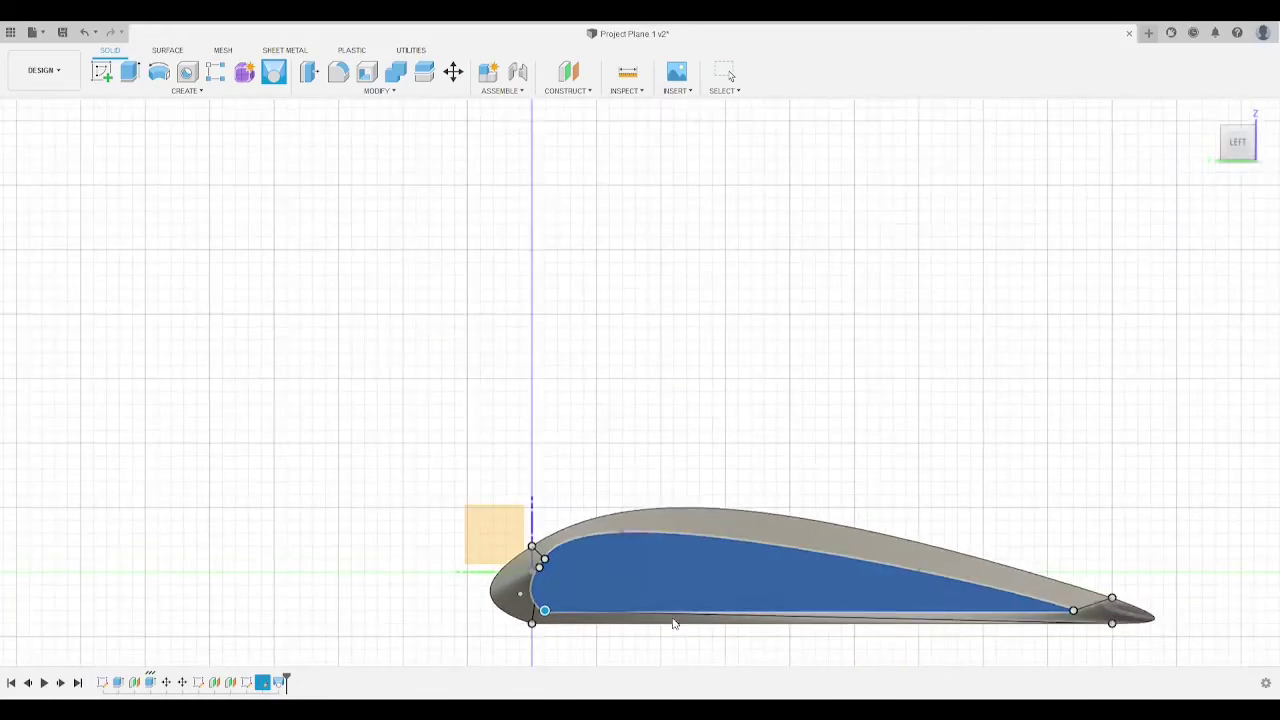
scroll(600, 620, up, 3)
scroll(516, 618, down, 3)
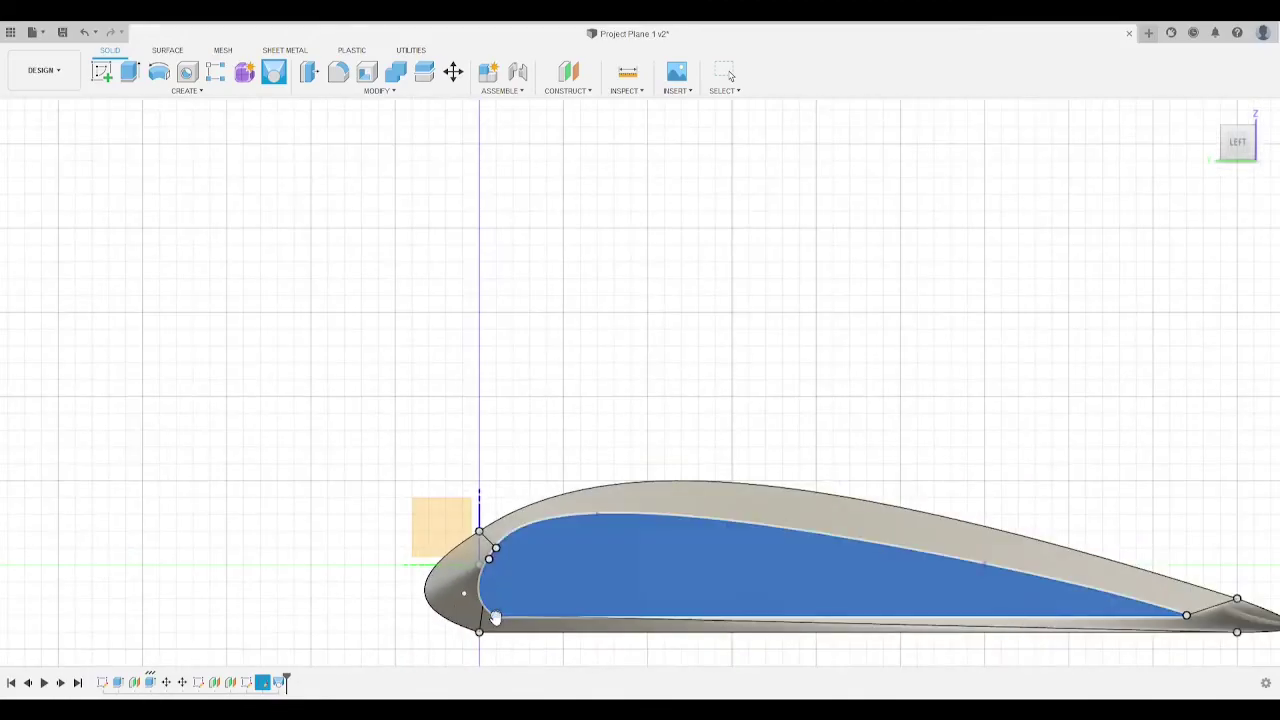
click(1187, 616)
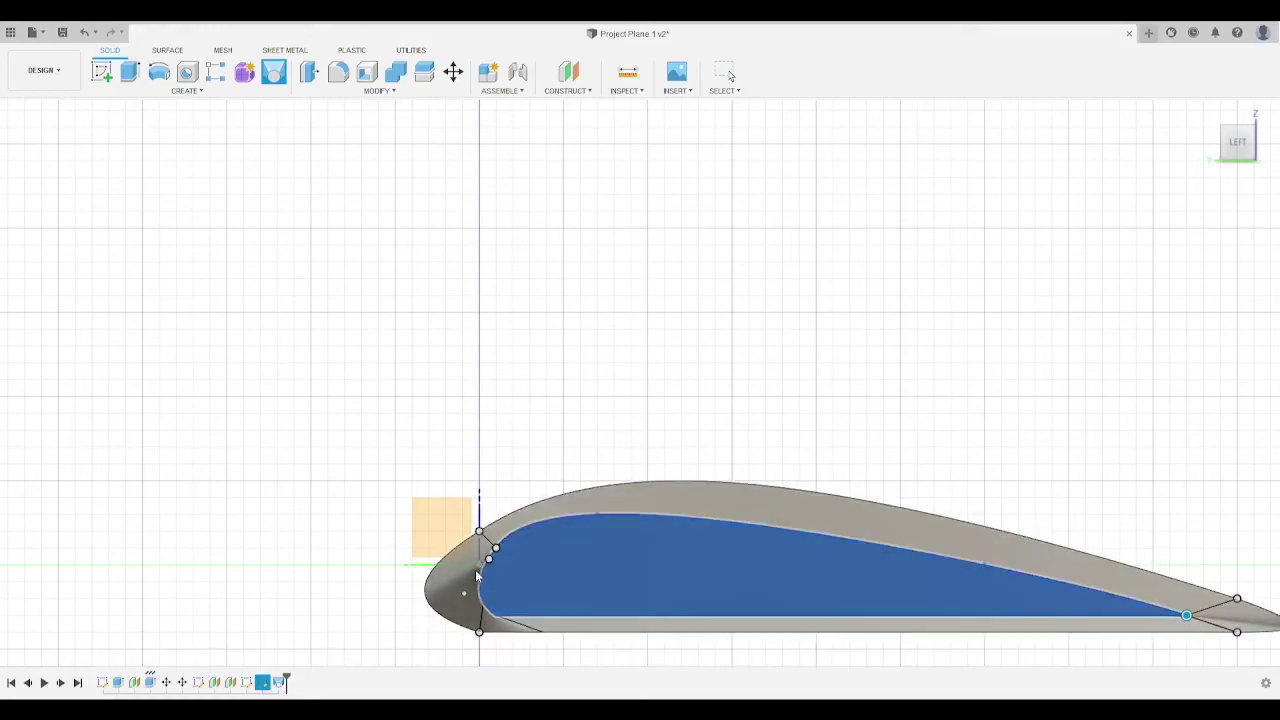
Step: Move the small profile's lower front-edge connection point to its lower front corner and complete the opposite wing's tip loft
click(489, 558)
click(497, 618)
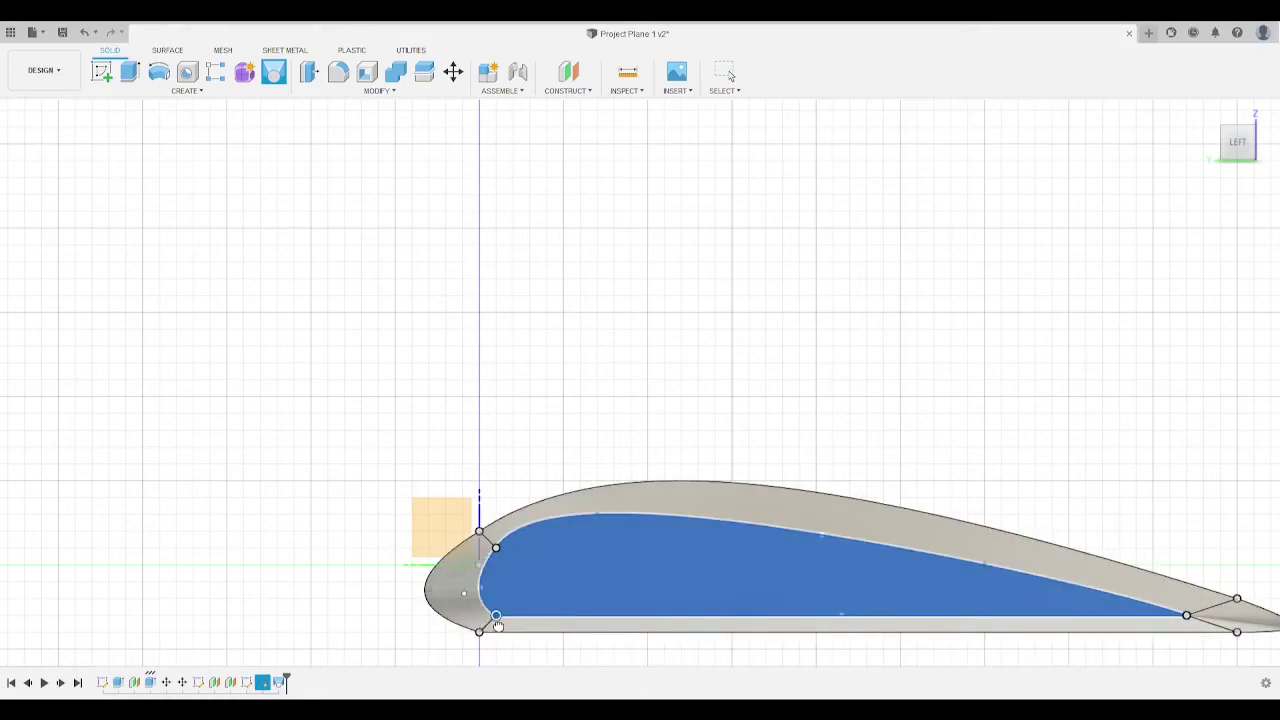
scroll(761, 467, down, 4)
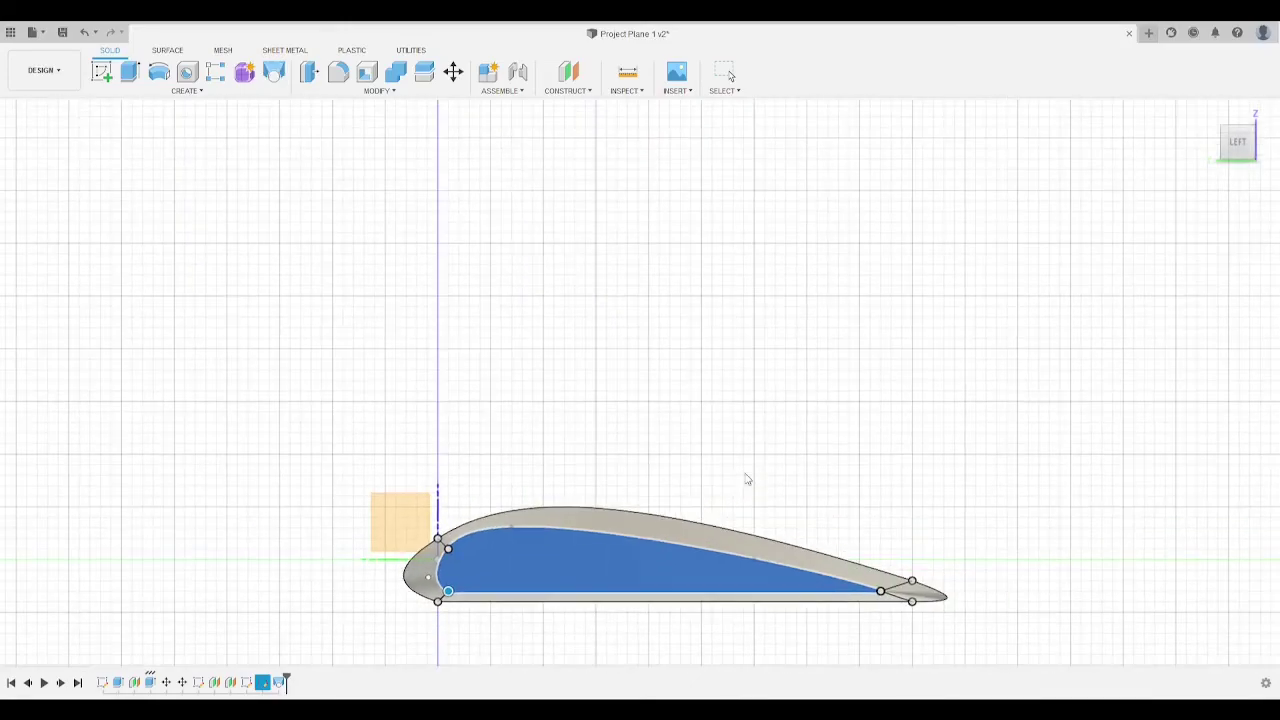
click(1114, 493)
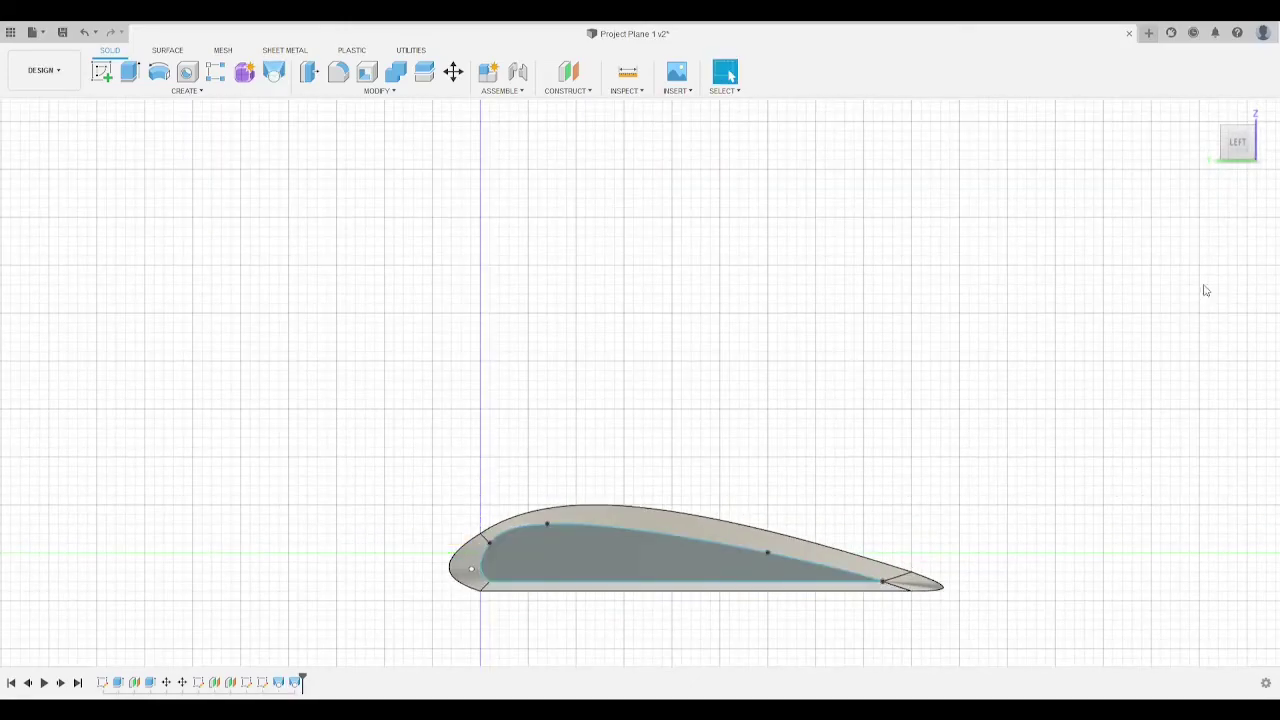
Step: Examine the tapered tips of both wings from the front, checking the edges near each end profile
drag(1238, 145, 911, 243)
scroll(912, 243, down, 2)
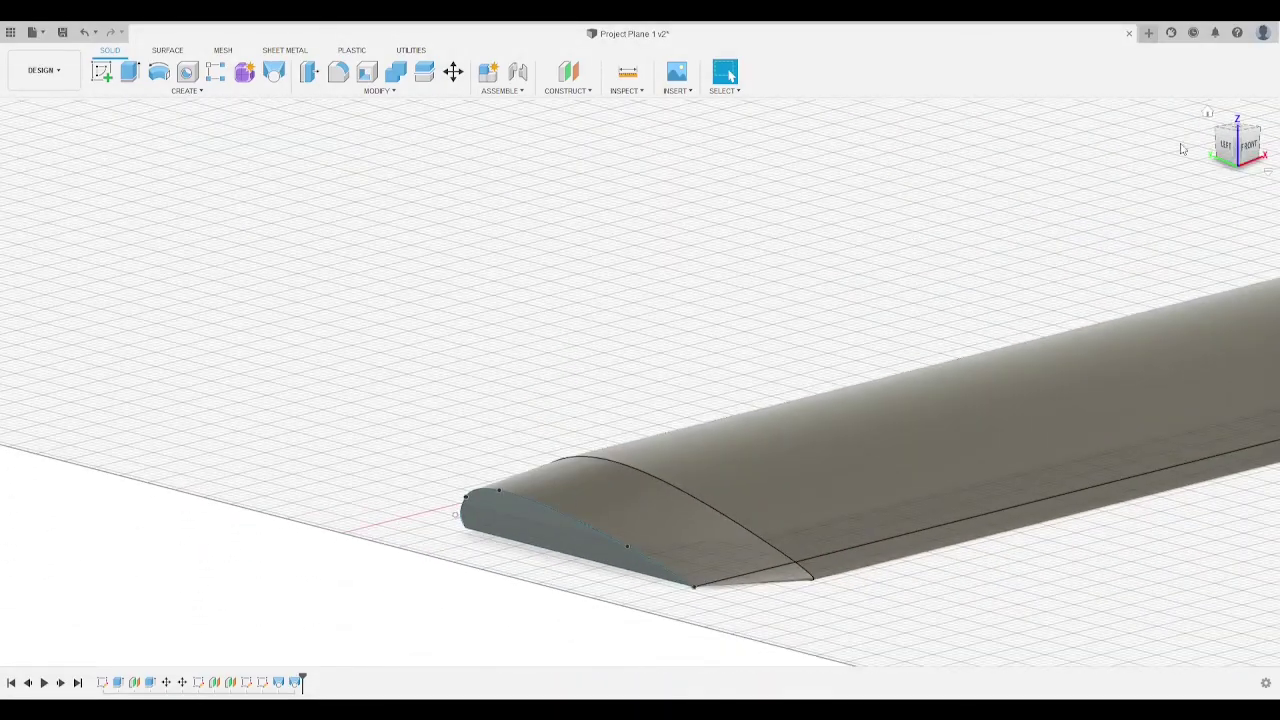
click(1252, 152)
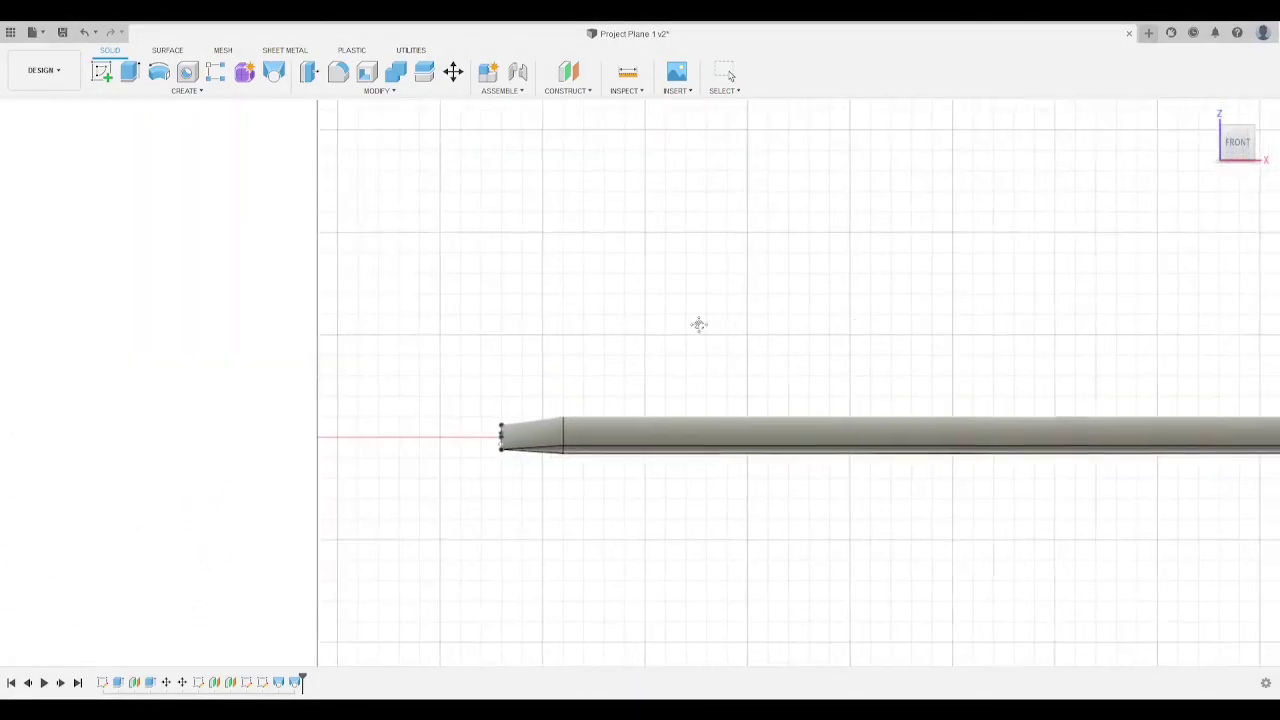
scroll(753, 300, down, 5)
middle_drag(951, 320, 665, 352)
scroll(271, 383, up, 6)
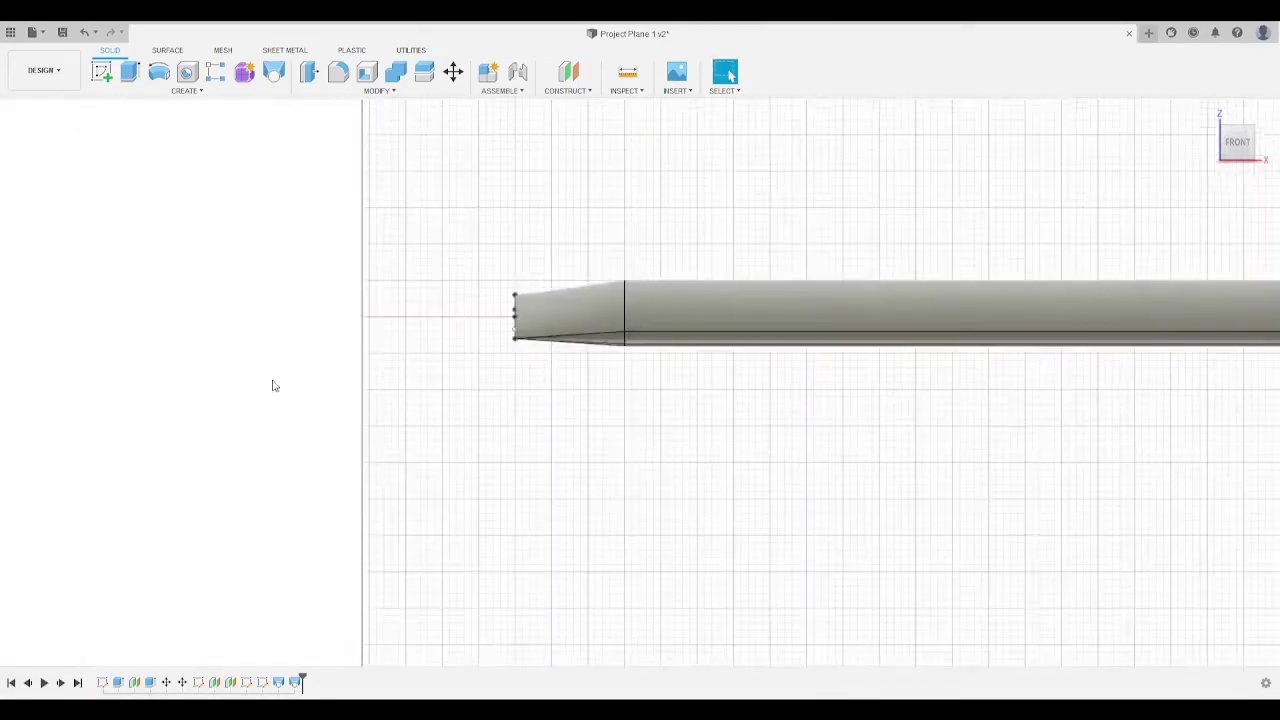
scroll(655, 347, up, 5)
scroll(748, 530, up, 3)
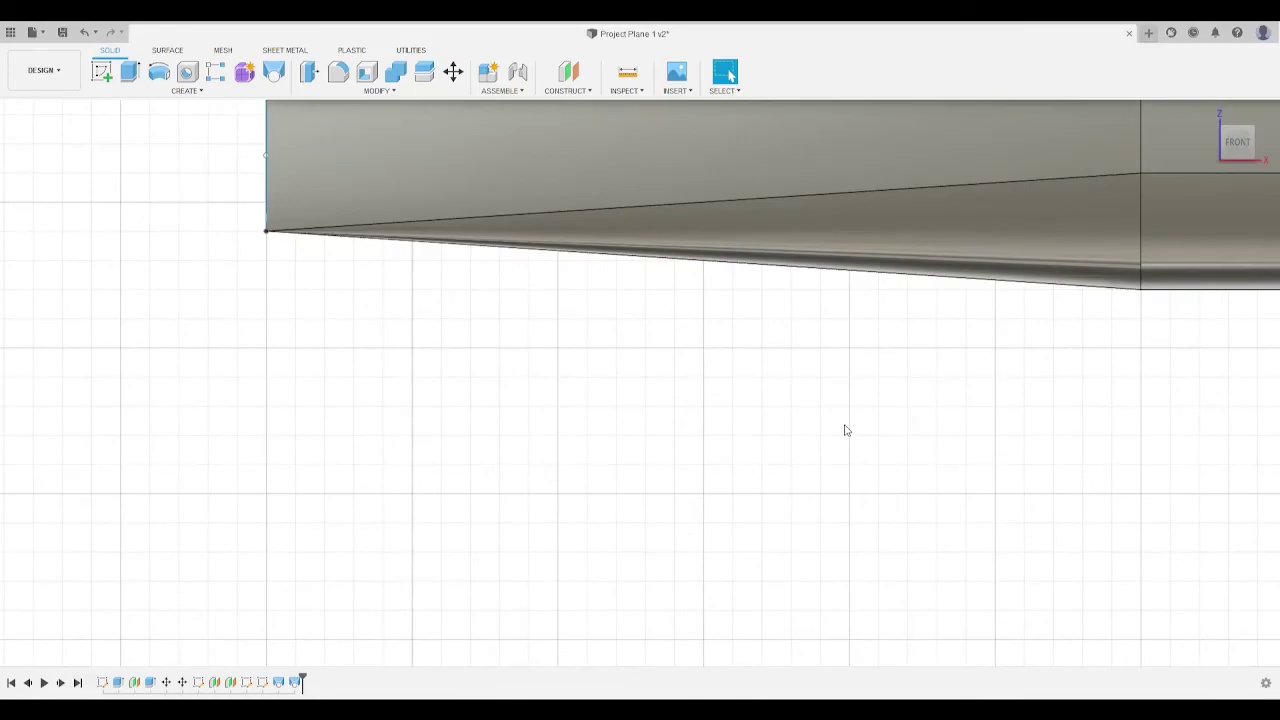
scroll(877, 429, down, 6)
scroll(1003, 449, up, 4)
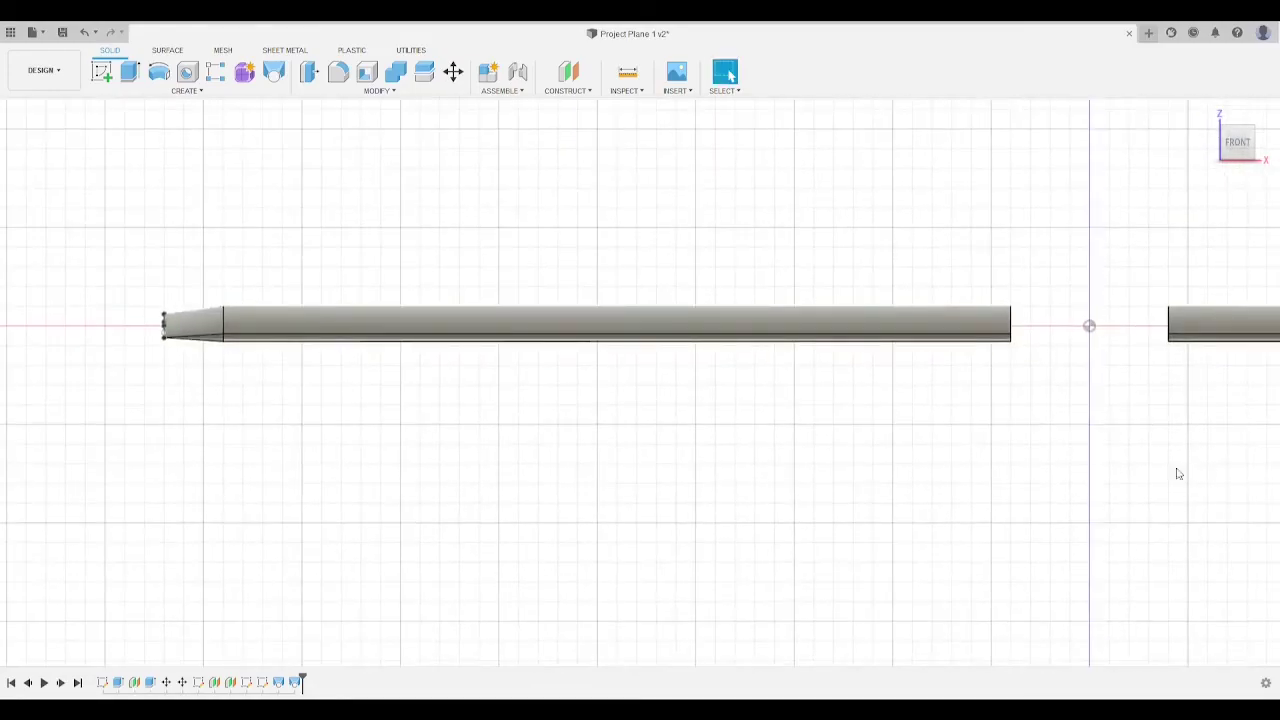
scroll(1178, 474, down, 1)
middle_drag(965, 452, 3, 420)
scroll(968, 327, up, 7)
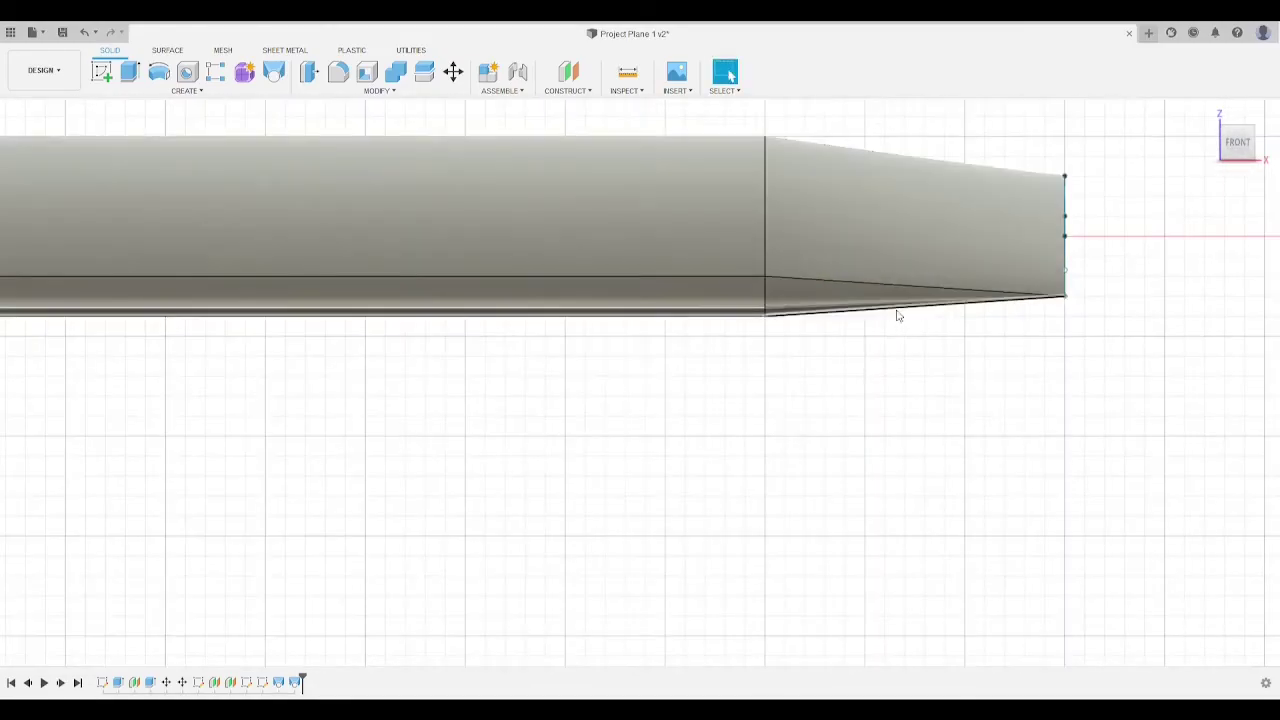
scroll(895, 315, up, 2)
scroll(889, 313, down, 5)
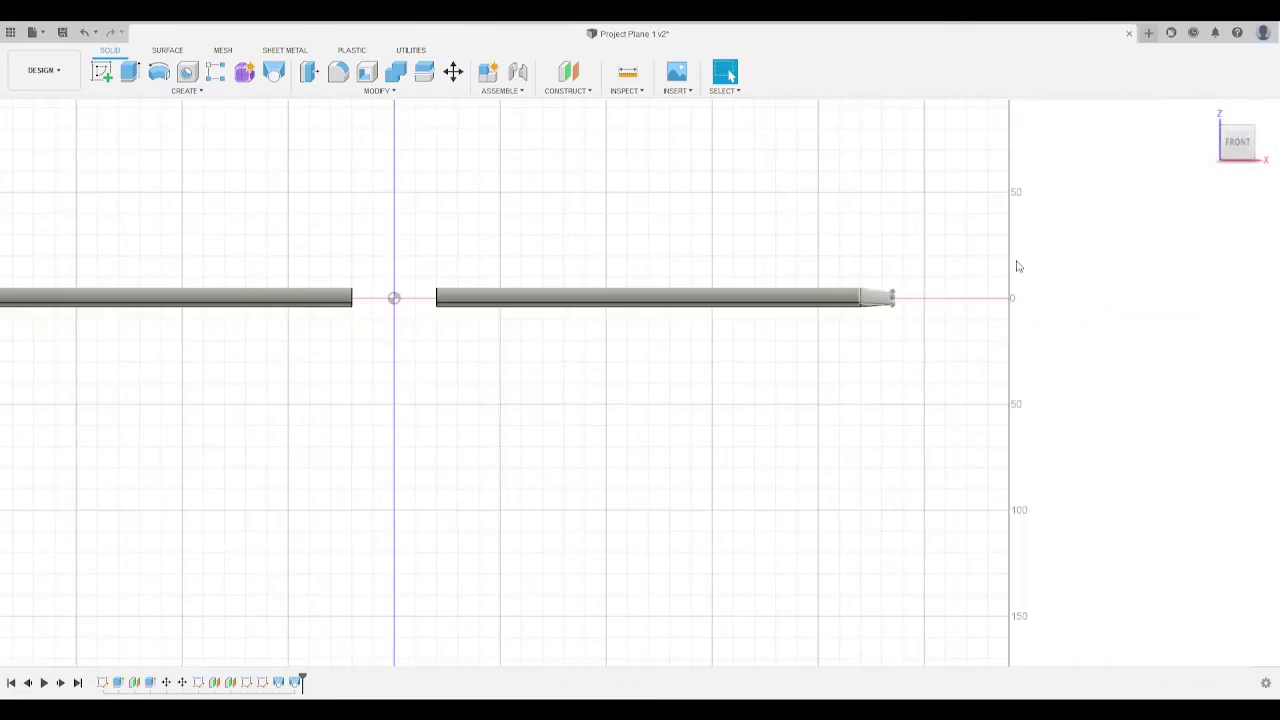
Step: Examine both wings and their lofted tips from the back, top and bottom
drag(1243, 150, 1168, 143)
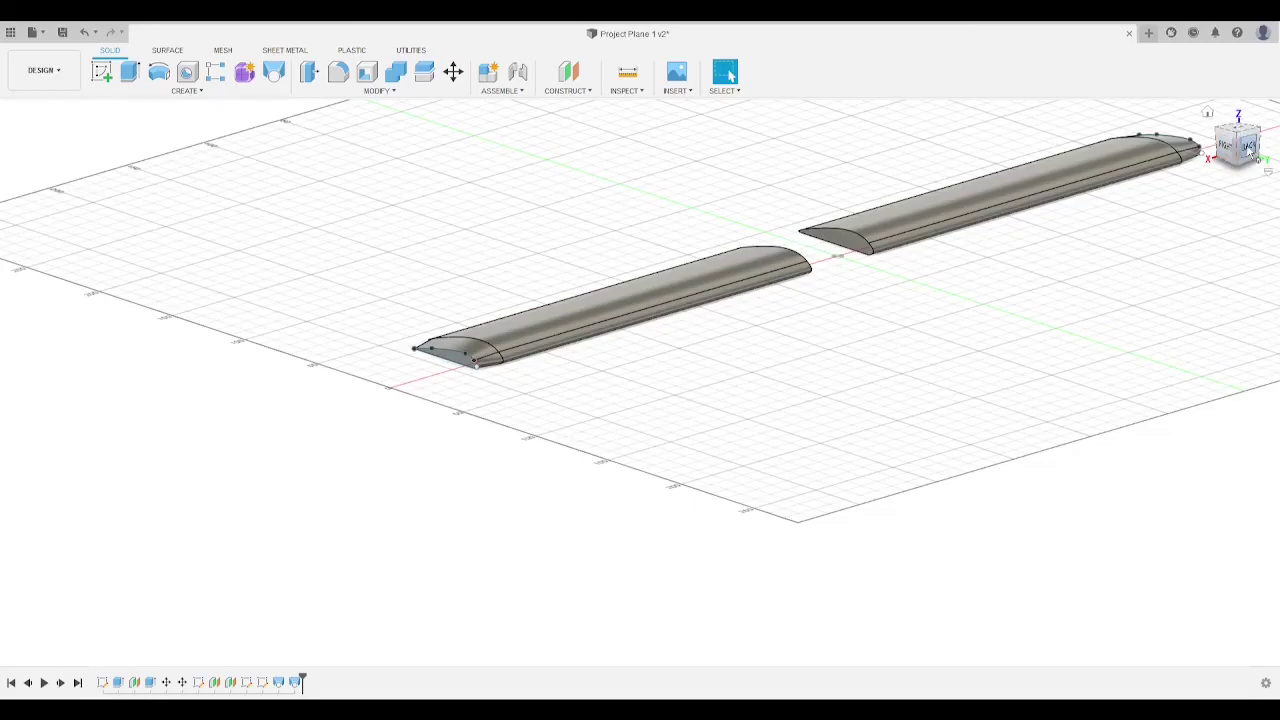
click(1248, 150)
scroll(826, 224, up, 3)
scroll(370, 308, up, 2)
scroll(532, 276, down, 2)
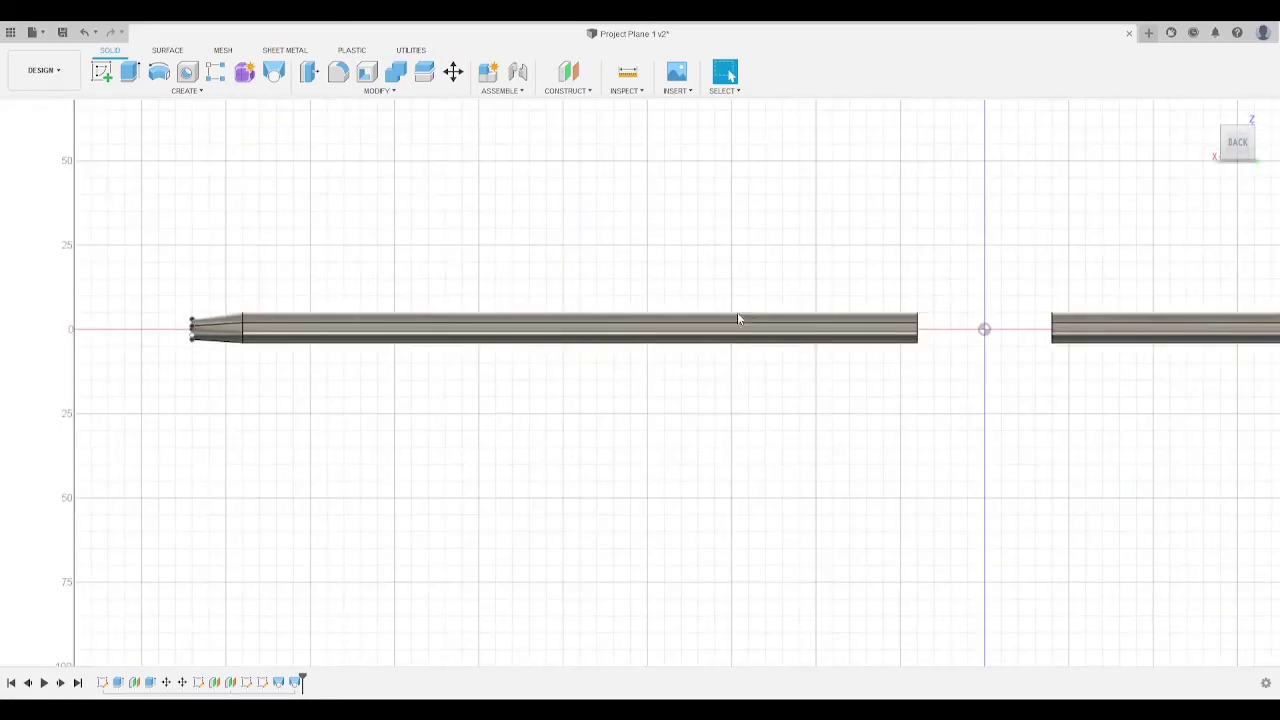
middle_drag(976, 446, 286, 489)
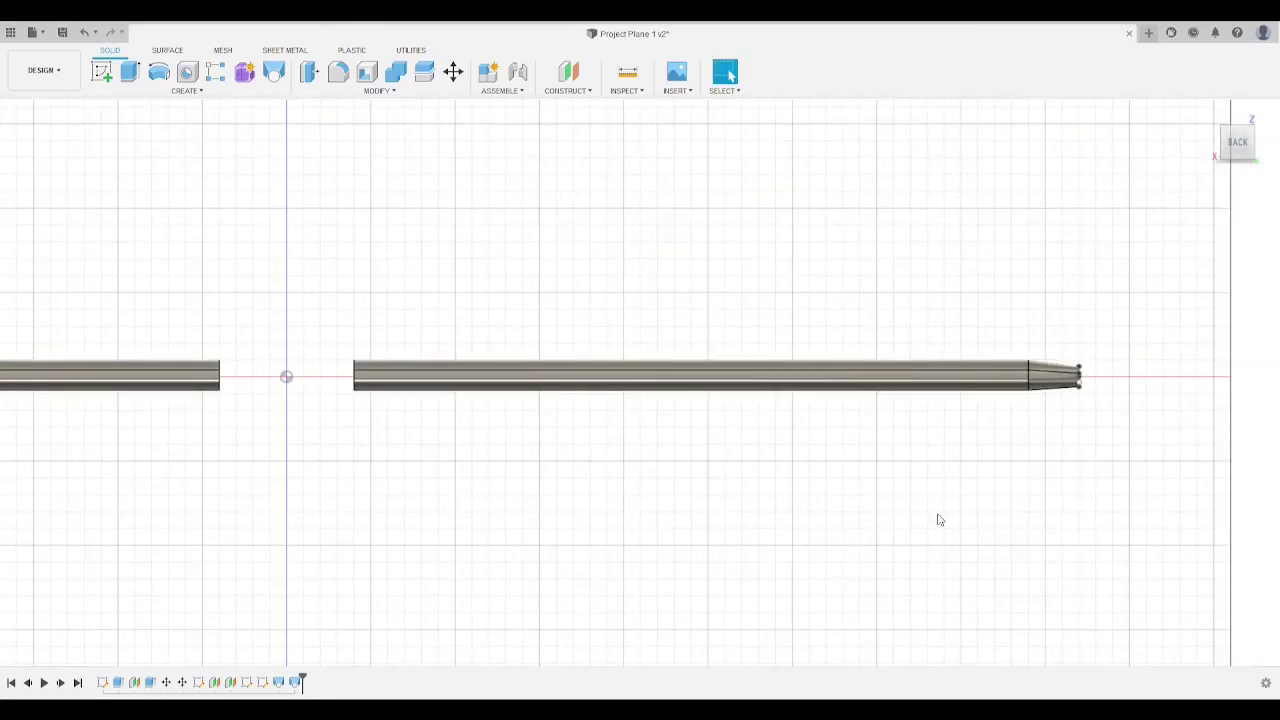
middle_drag(561, 451, 1186, 489)
drag(1245, 130, 1240, 152)
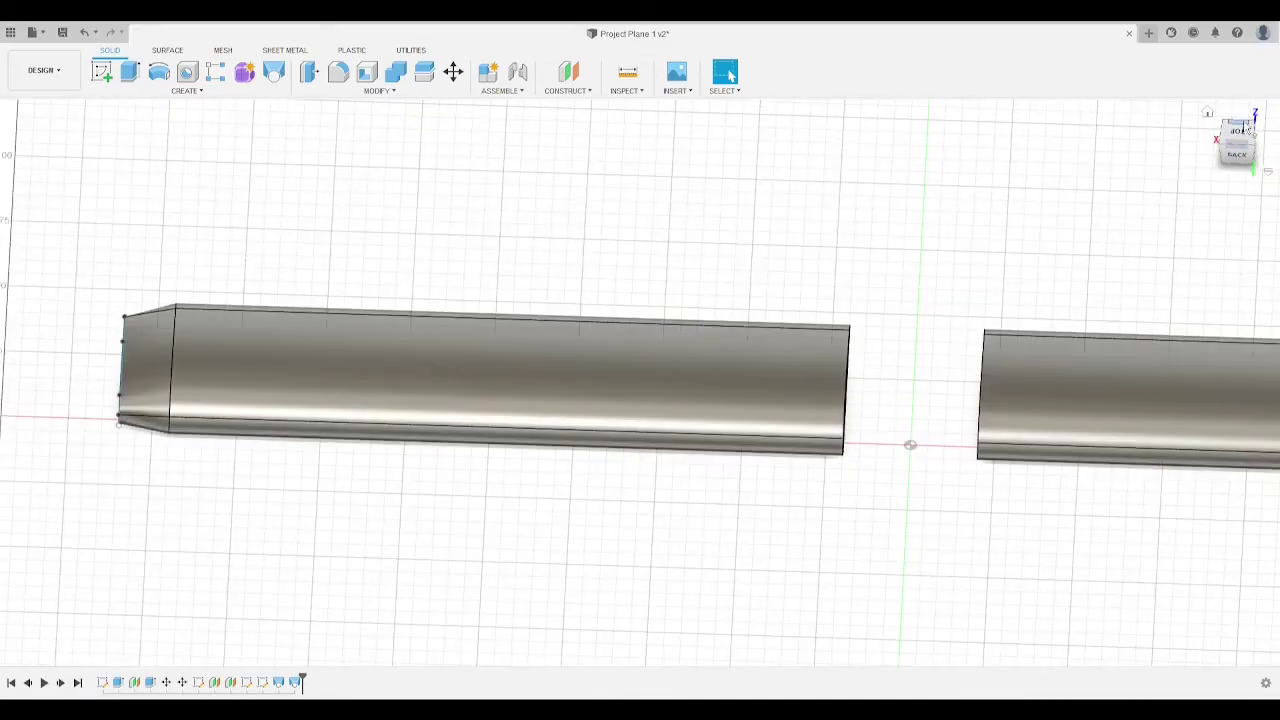
click(1240, 130)
middle_drag(960, 189, 851, 268)
scroll(870, 197, down, 3)
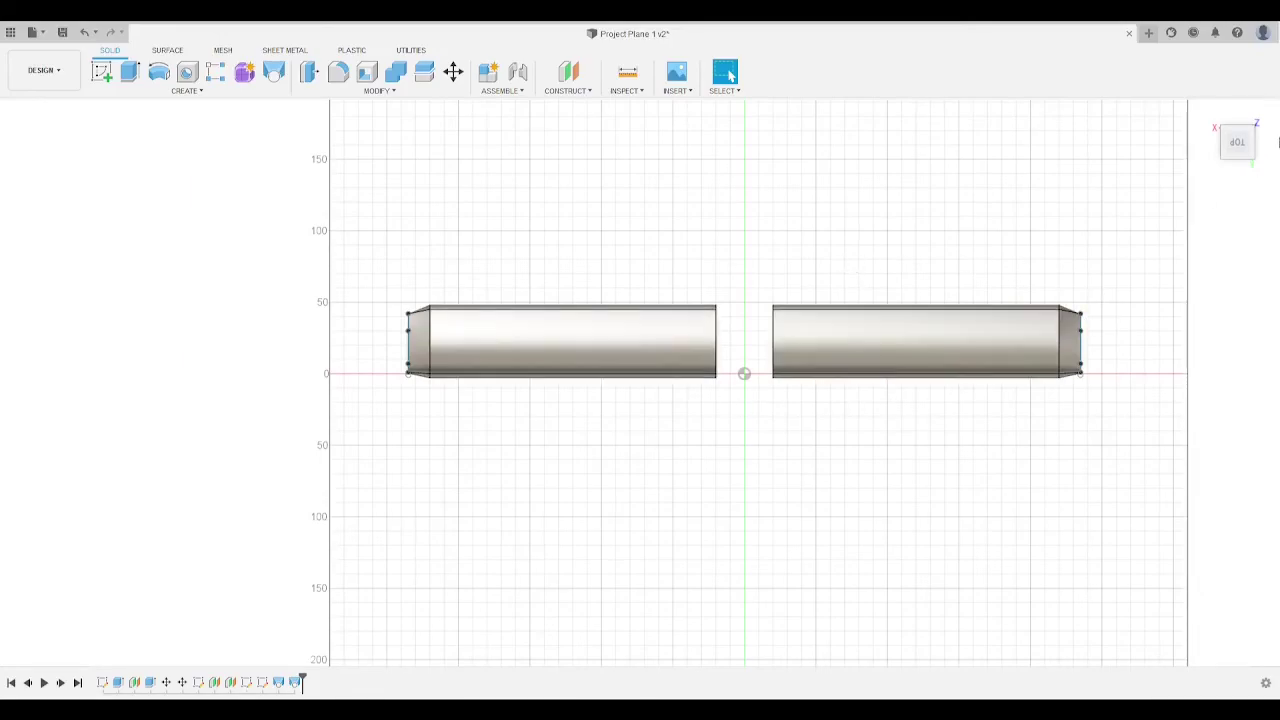
drag(1240, 118, 1238, 195)
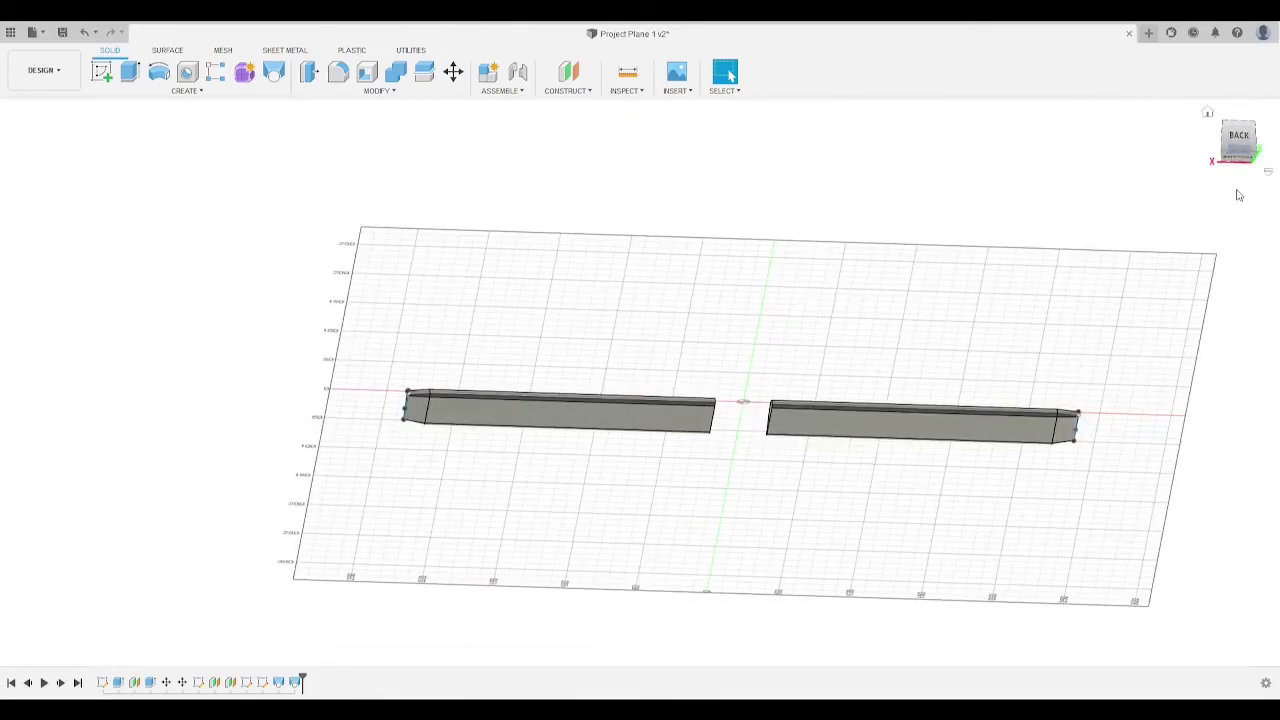
click(1243, 158)
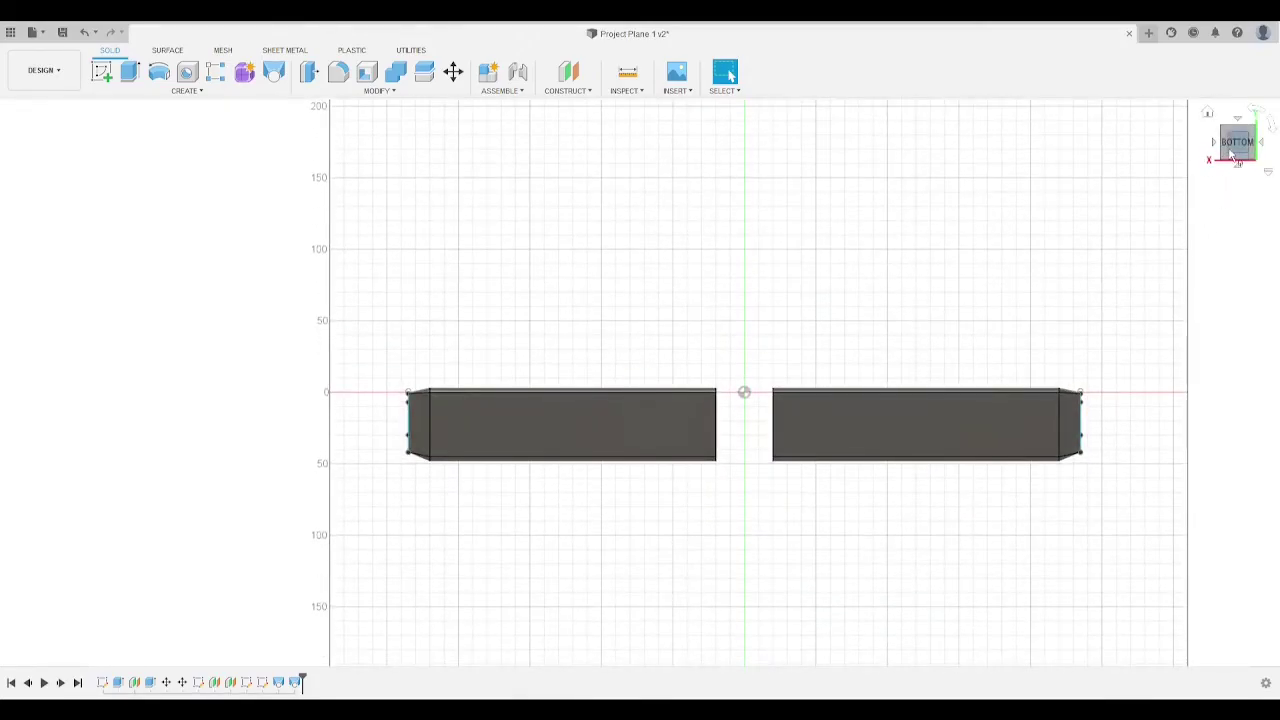
click(1236, 136)
click(1239, 140)
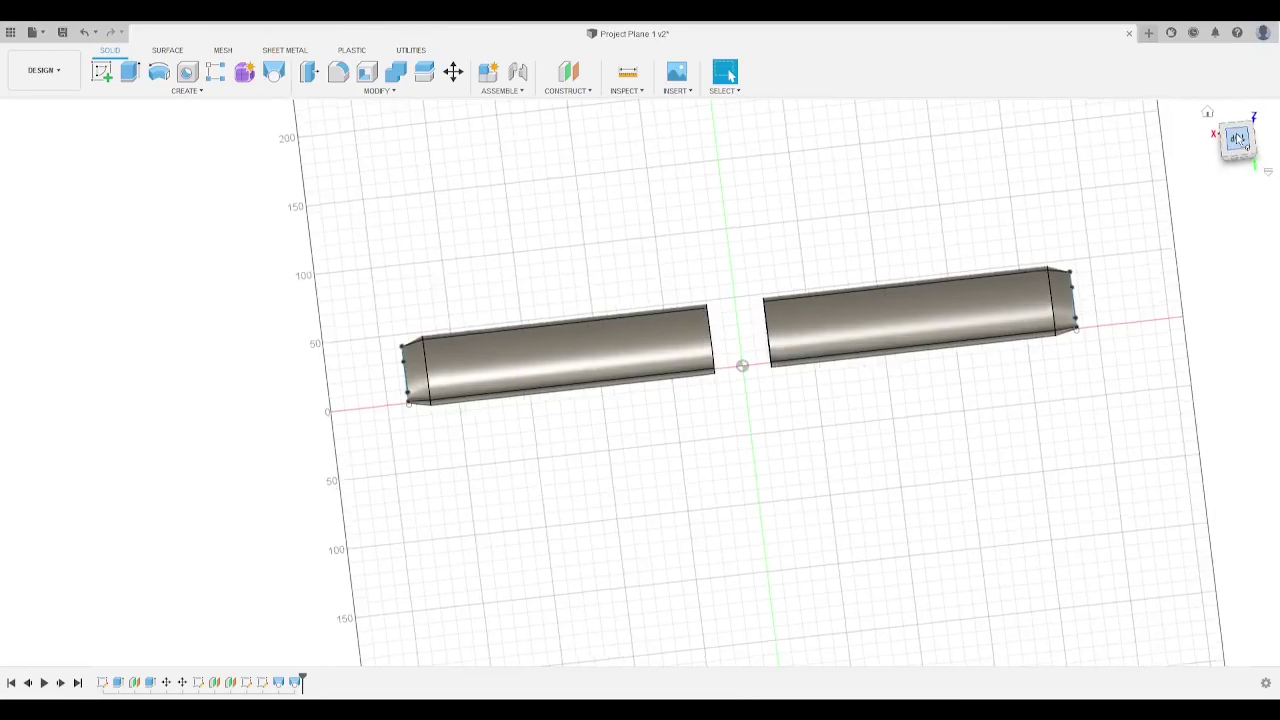
Step: Fillet the edges of the left wing tip's small outer end face with a radius of 1
drag(1239, 140, 1222, 176)
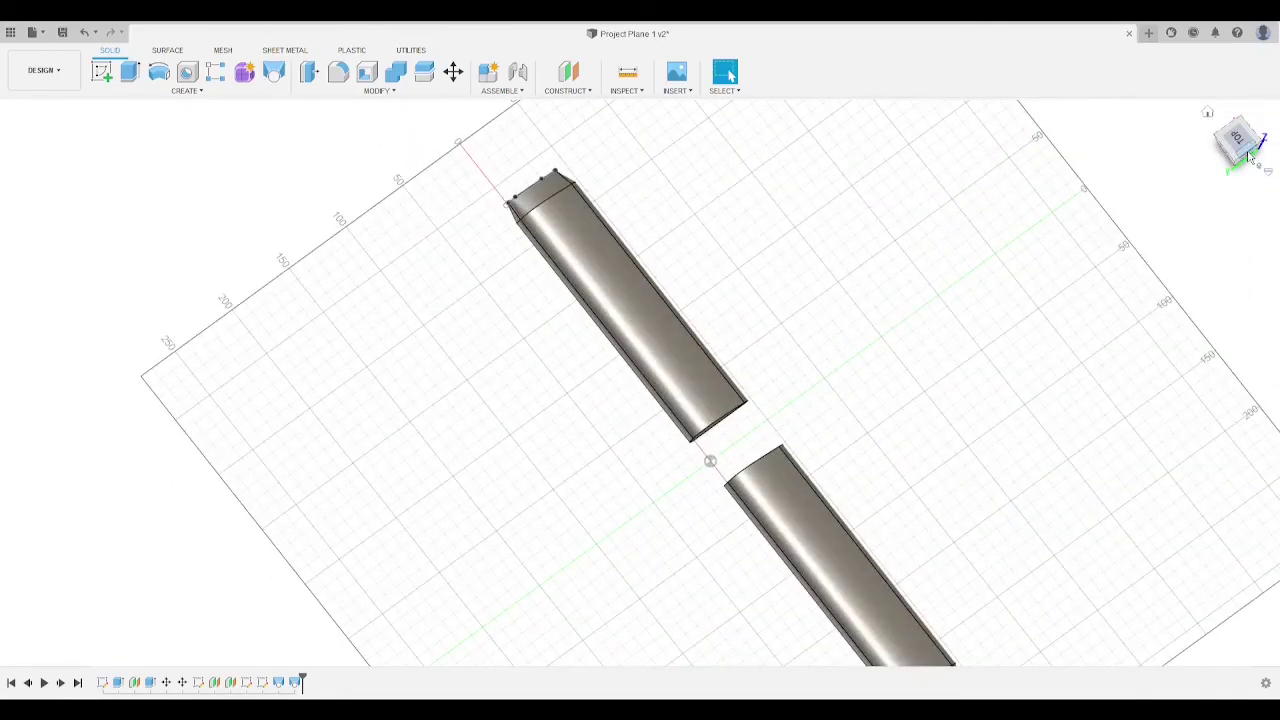
click(1252, 160)
click(1242, 151)
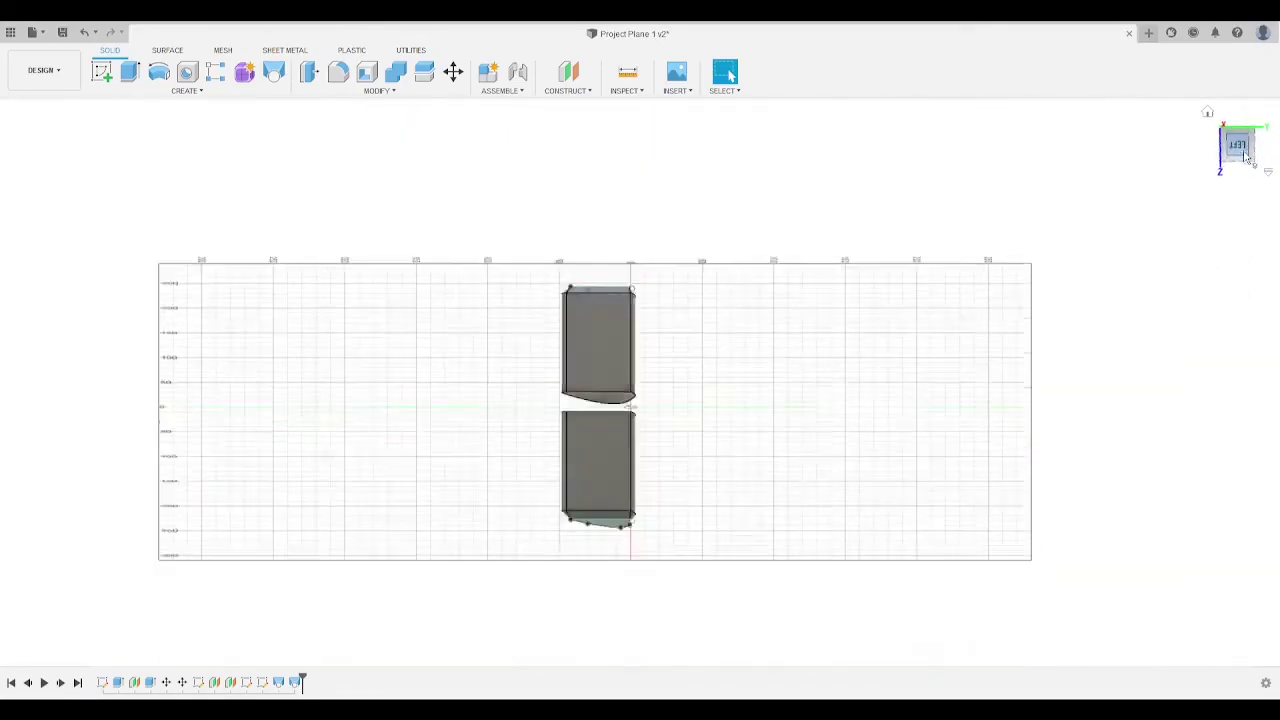
scroll(657, 371, up, 5)
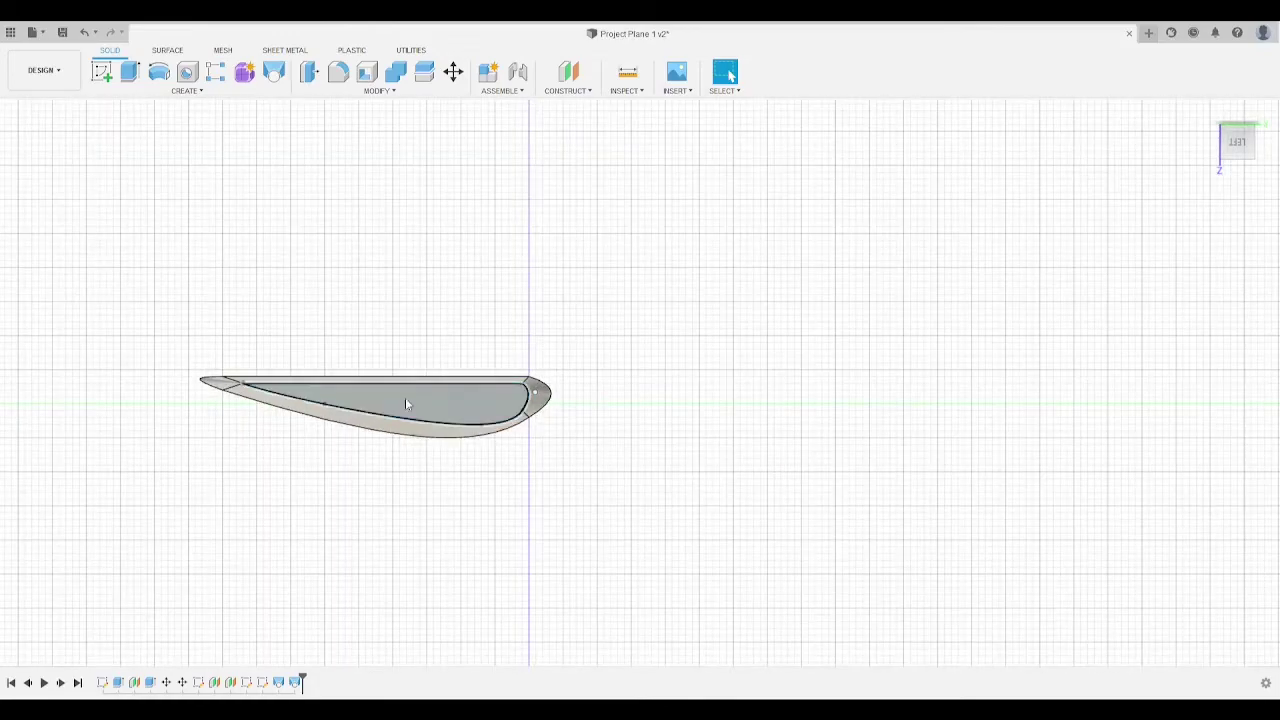
key(q)
click(413, 399)
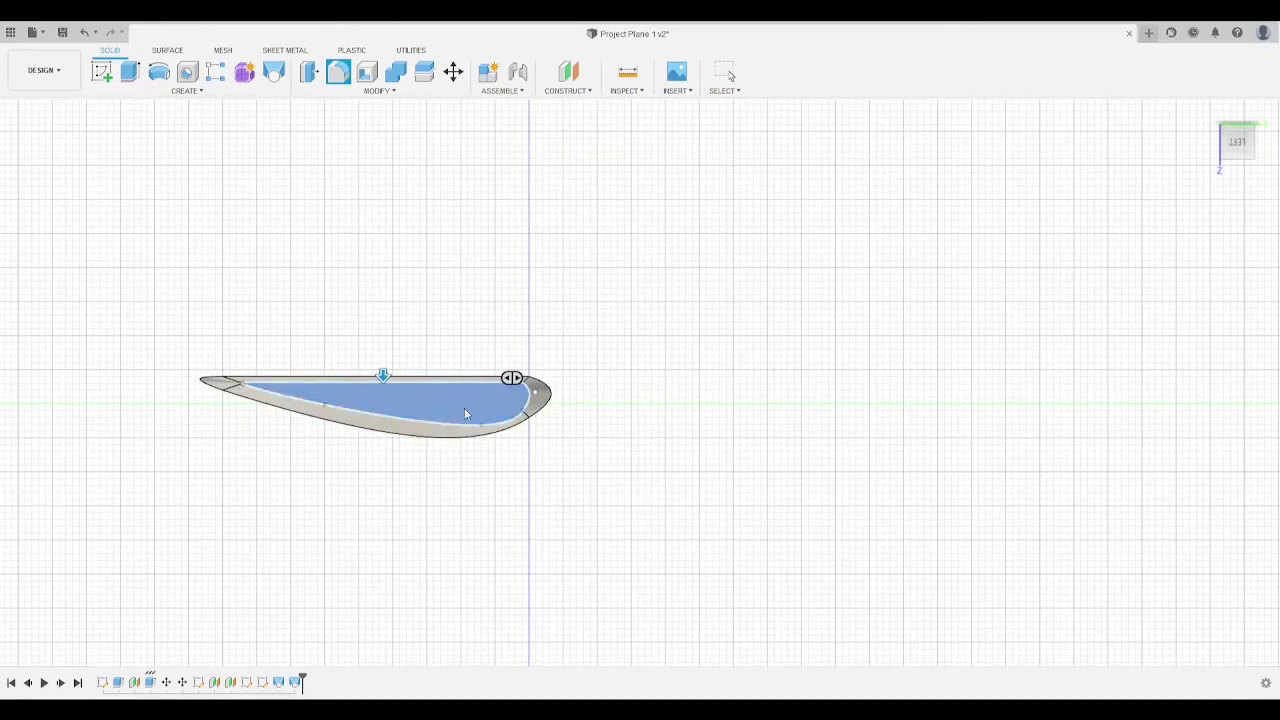
text(1)
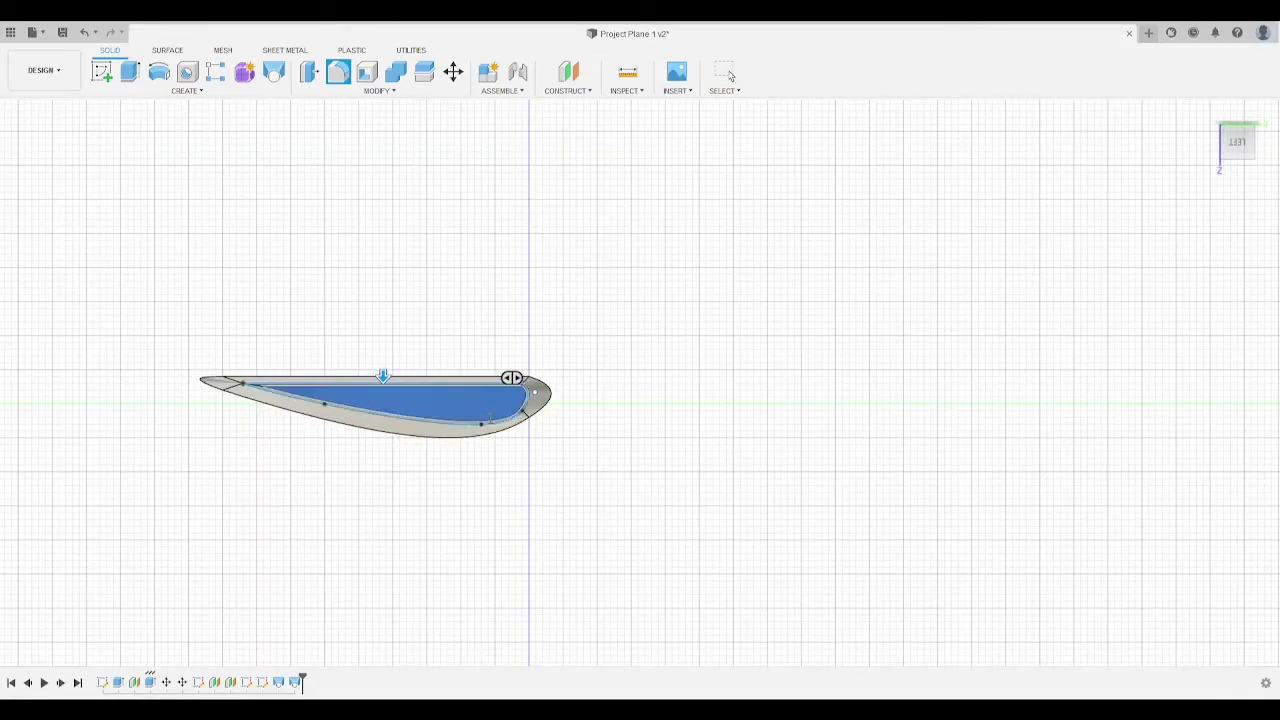
key(Return)
Step: Fillet the edges of the right wing tip's small outer end face with a radius of 1
mouse_move(1238, 143)
mouse_down()
mouse_move(1222, 70)
mouse_move(1246, 156)
mouse_up()
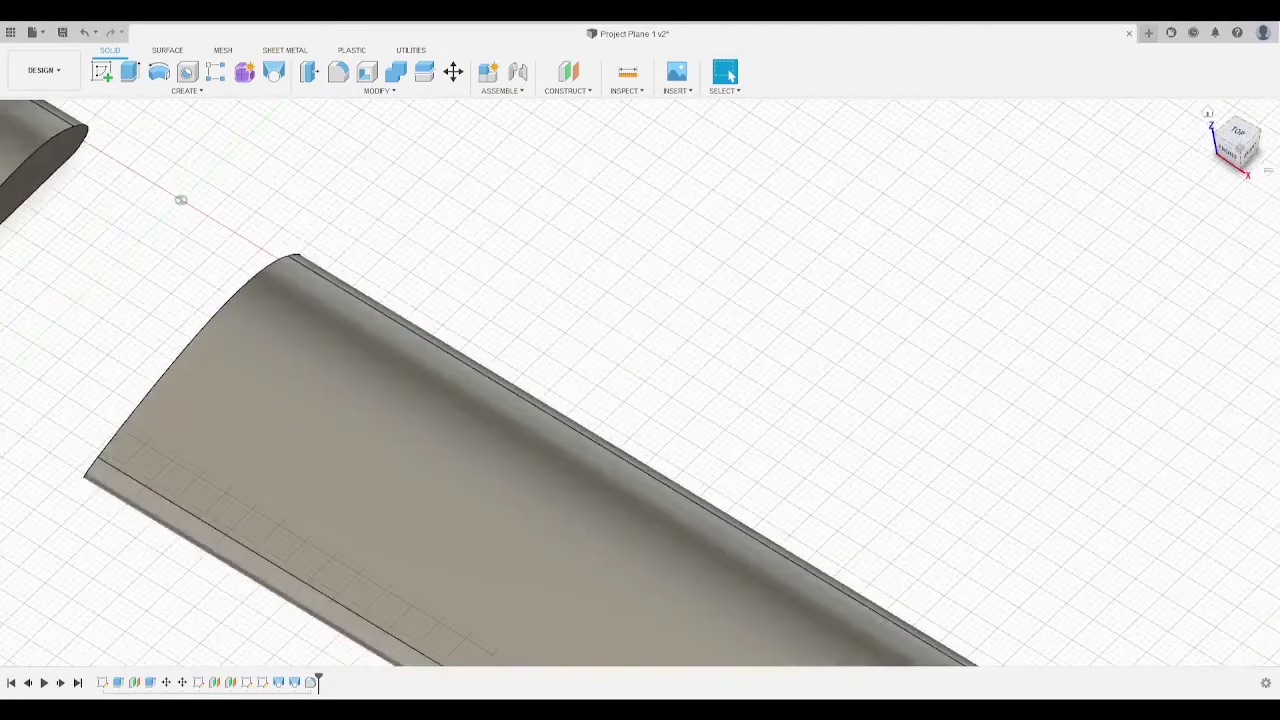
click(1248, 160)
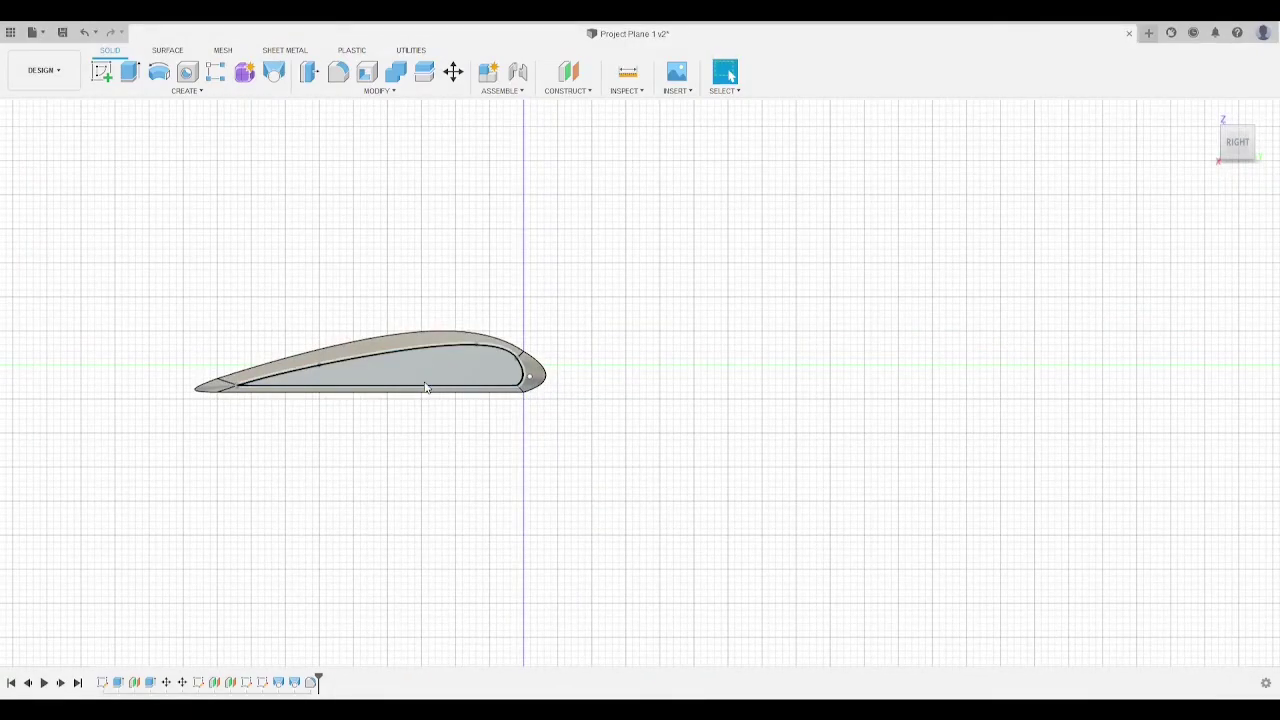
click(386, 367)
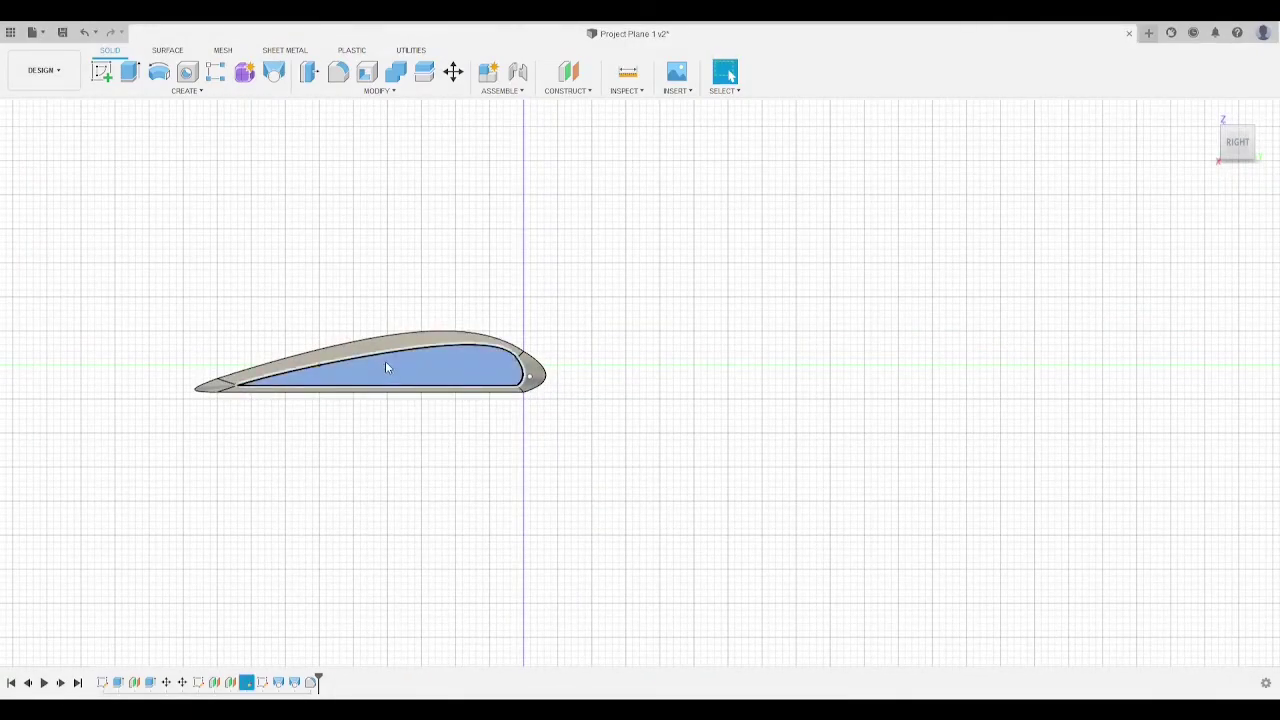
key(f)
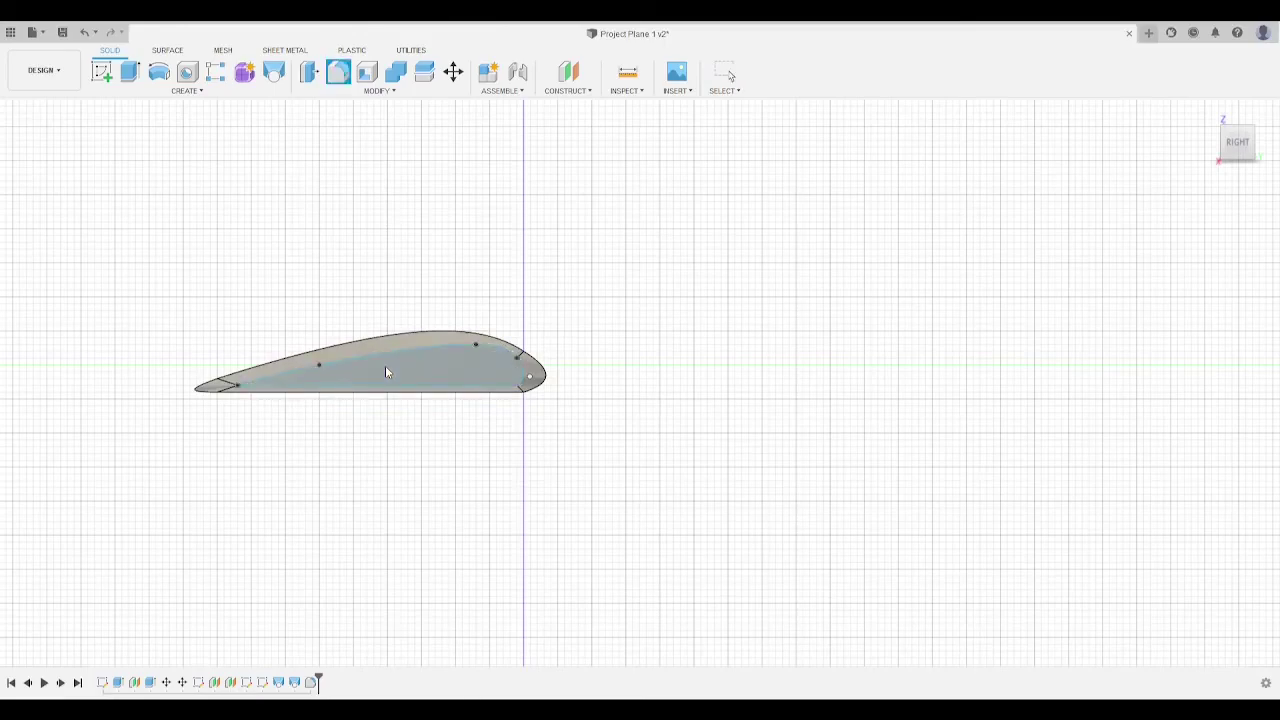
click(433, 370)
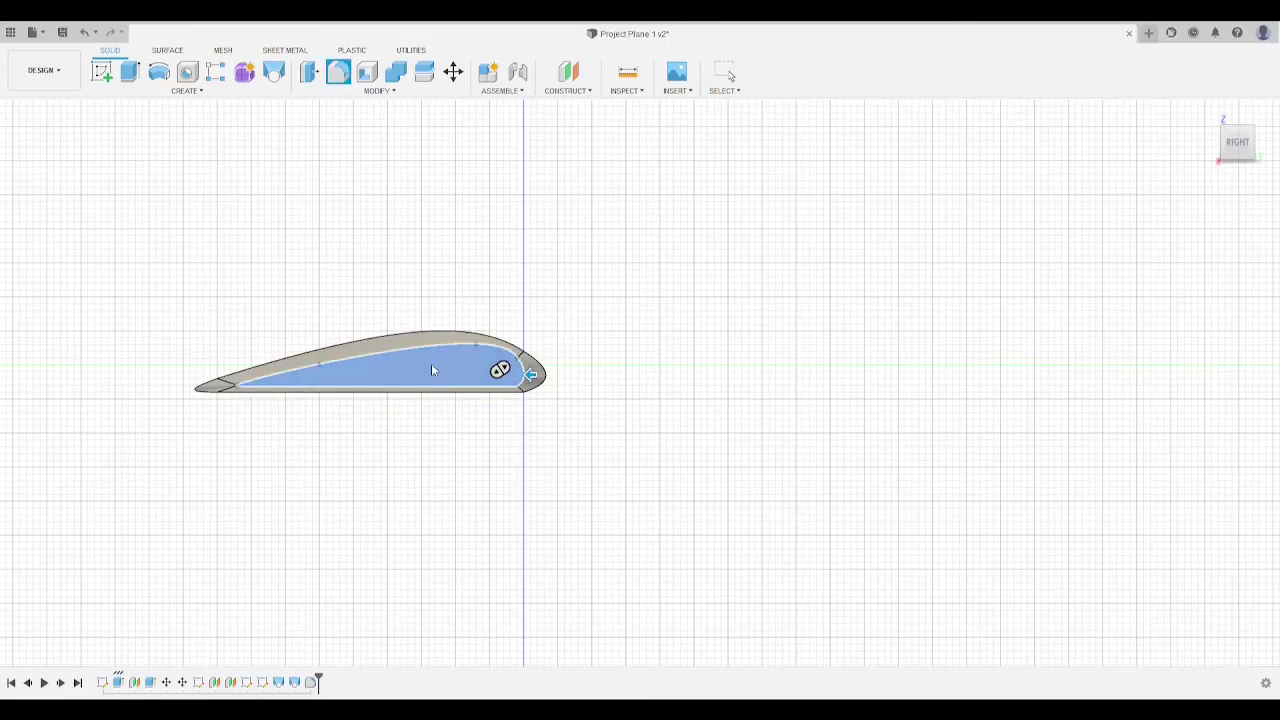
text(1)
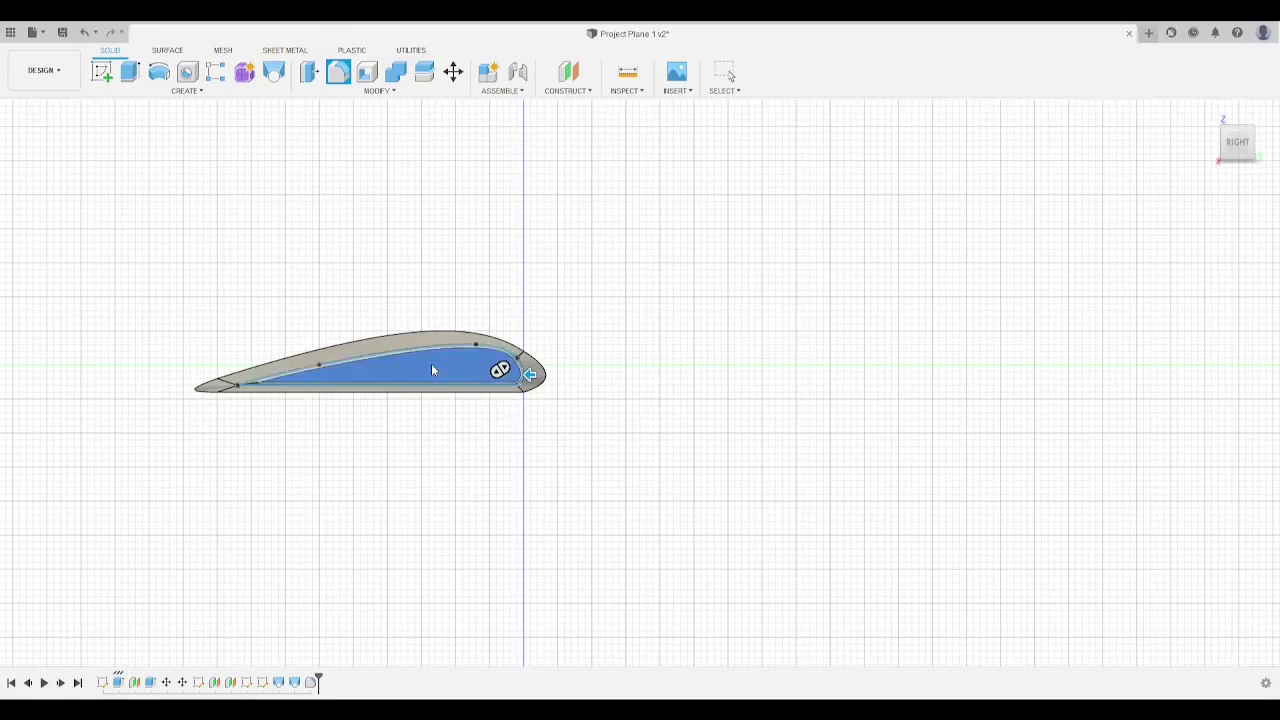
key(Return)
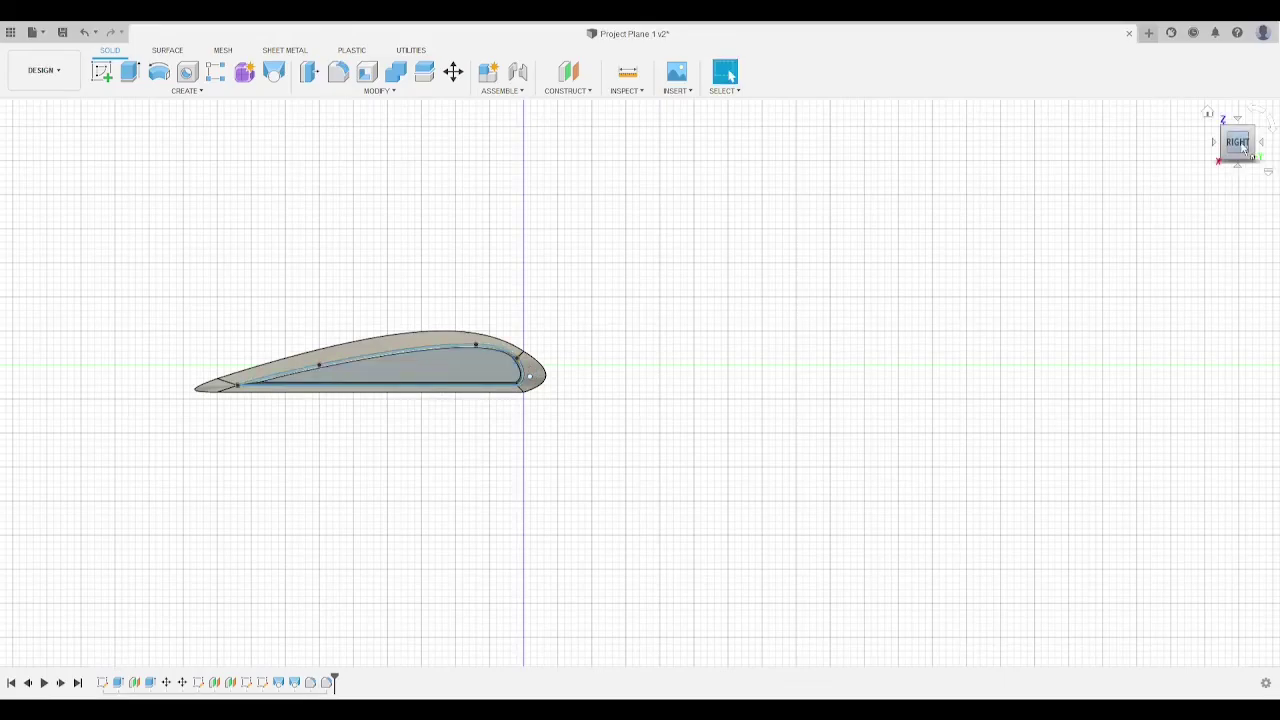
Step: Review both wings with their rounded tips from the front, from above and in perspective
drag(1238, 145, 1260, 160)
shift+middle_drag(640, 383, 660, 375)
click(1228, 148)
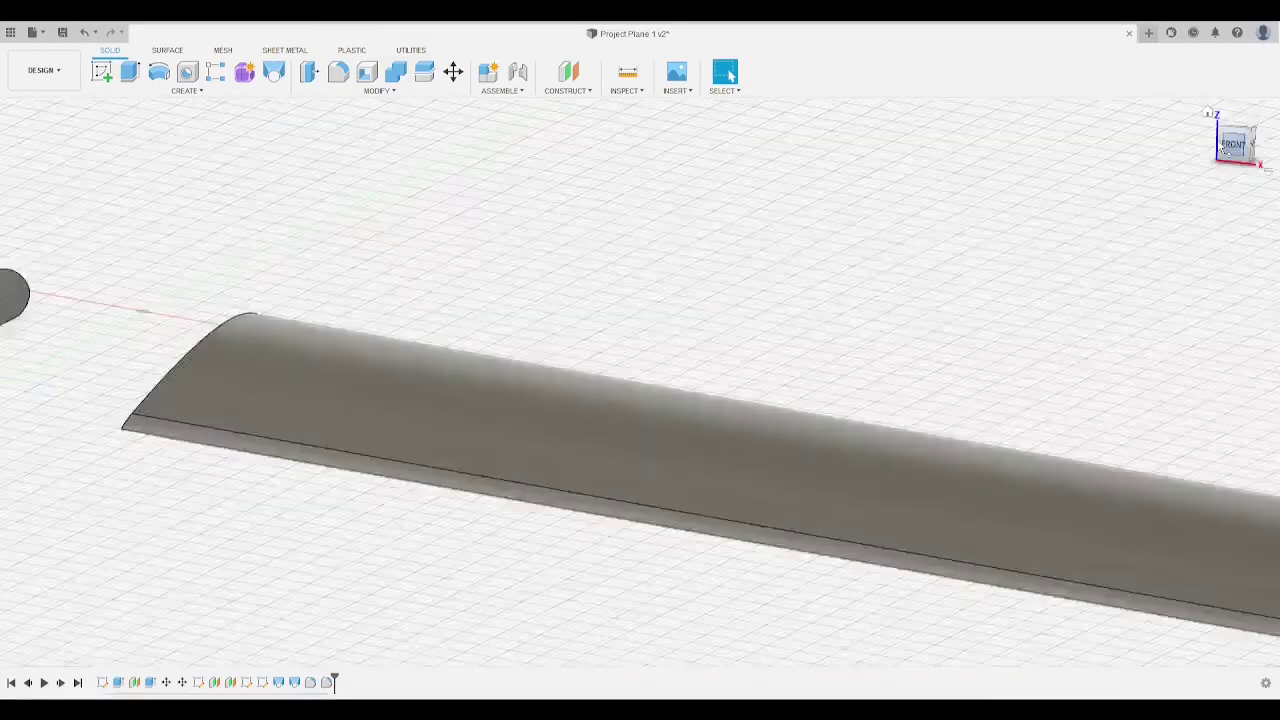
drag(1237, 134, 1238, 140)
click(1238, 136)
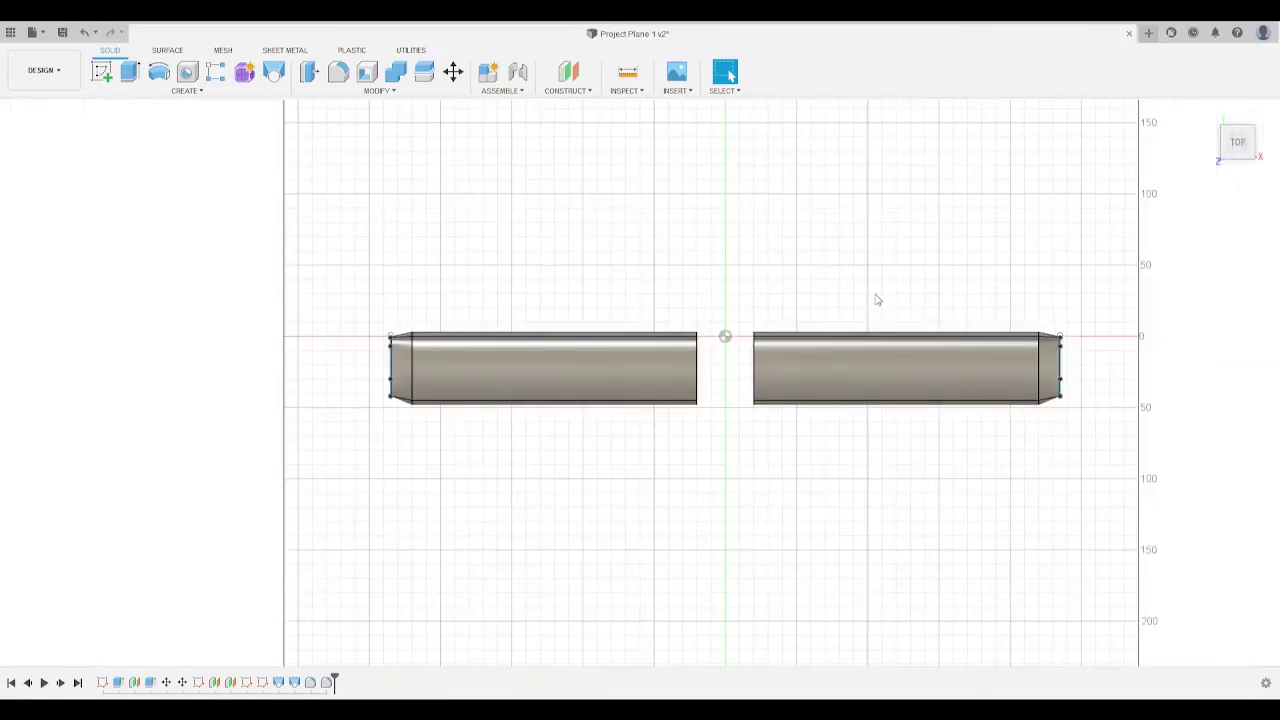
mouse_move(873, 294)
shift+middle_down()
mouse_move(700, 245)
mouse_move(635, 210)
mouse_move(836, 292)
shift+middle_up()
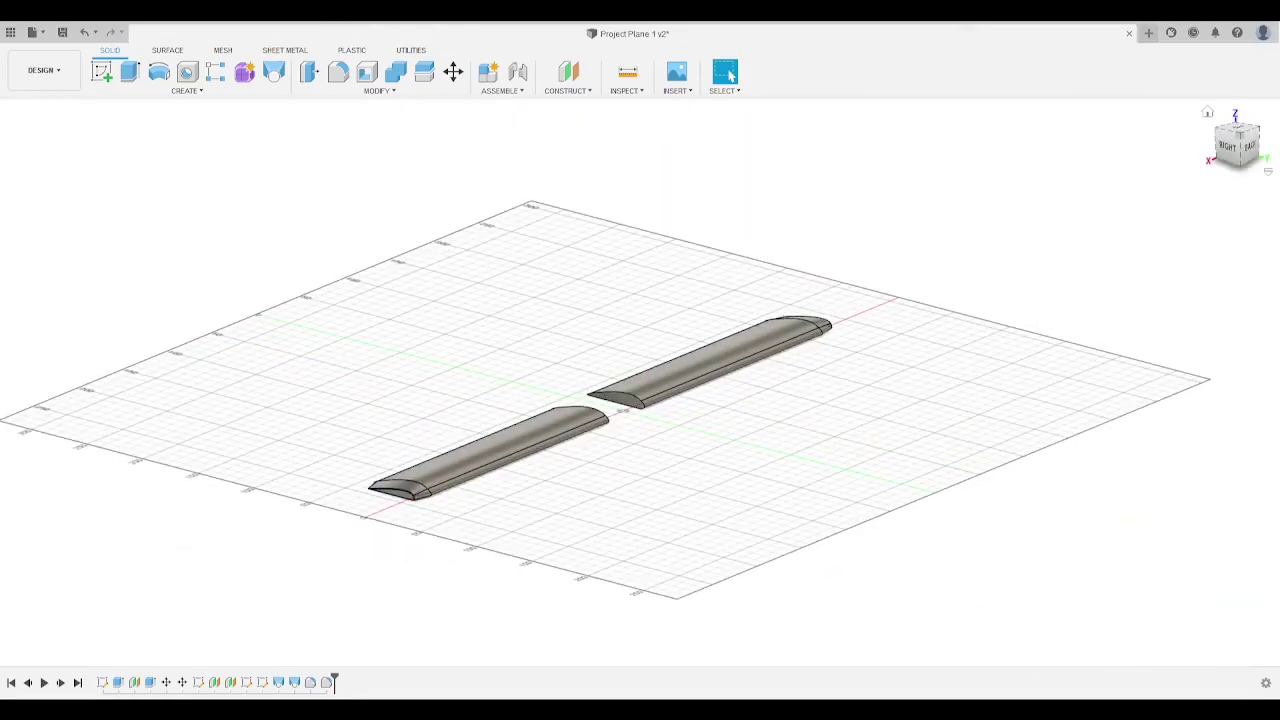
mouse_move(1188, 139)
mouse_down()
mouse_move(1130, 160)
mouse_move(1095, 205)
mouse_move(1050, 145)
mouse_move(1095, 142)
mouse_move(1170, 108)
mouse_move(1220, 130)
mouse_up()
shift+middle_drag(300, 380, 250, 295)
shift+middle_drag(490, 320, 480, 250)
drag(1242, 138, 1222, 134)
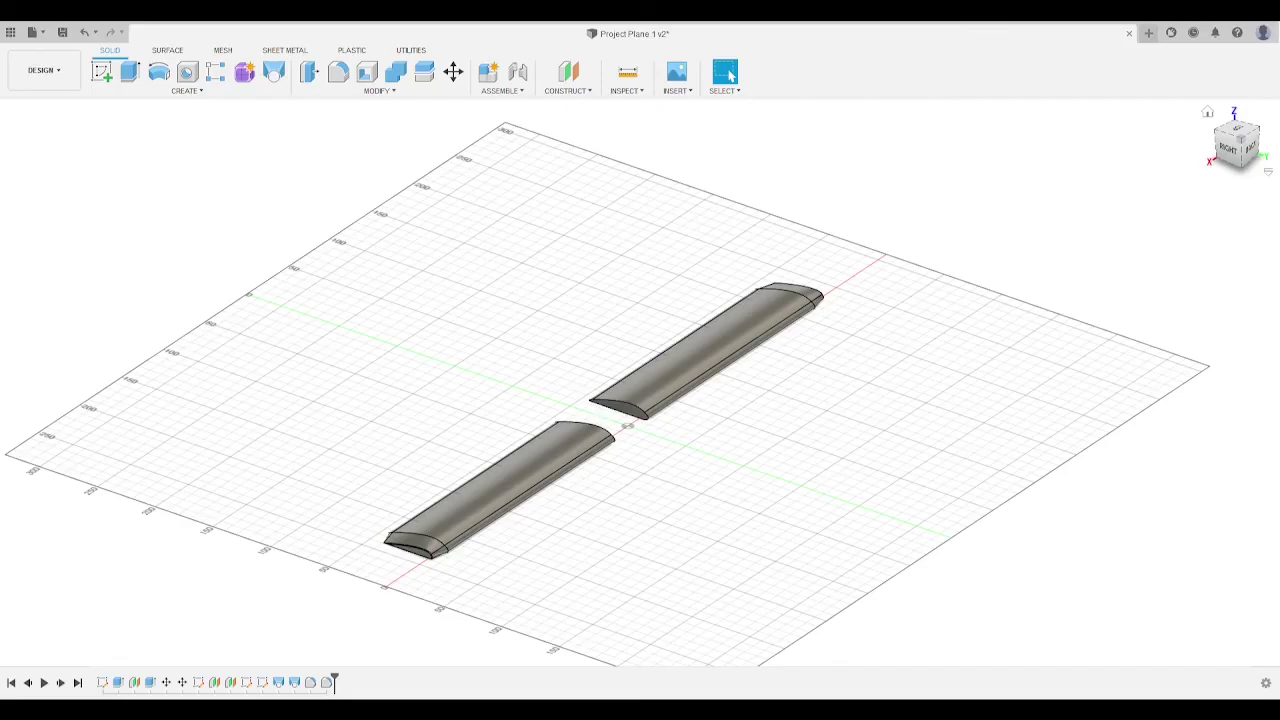
scroll(806, 434, up, 5)
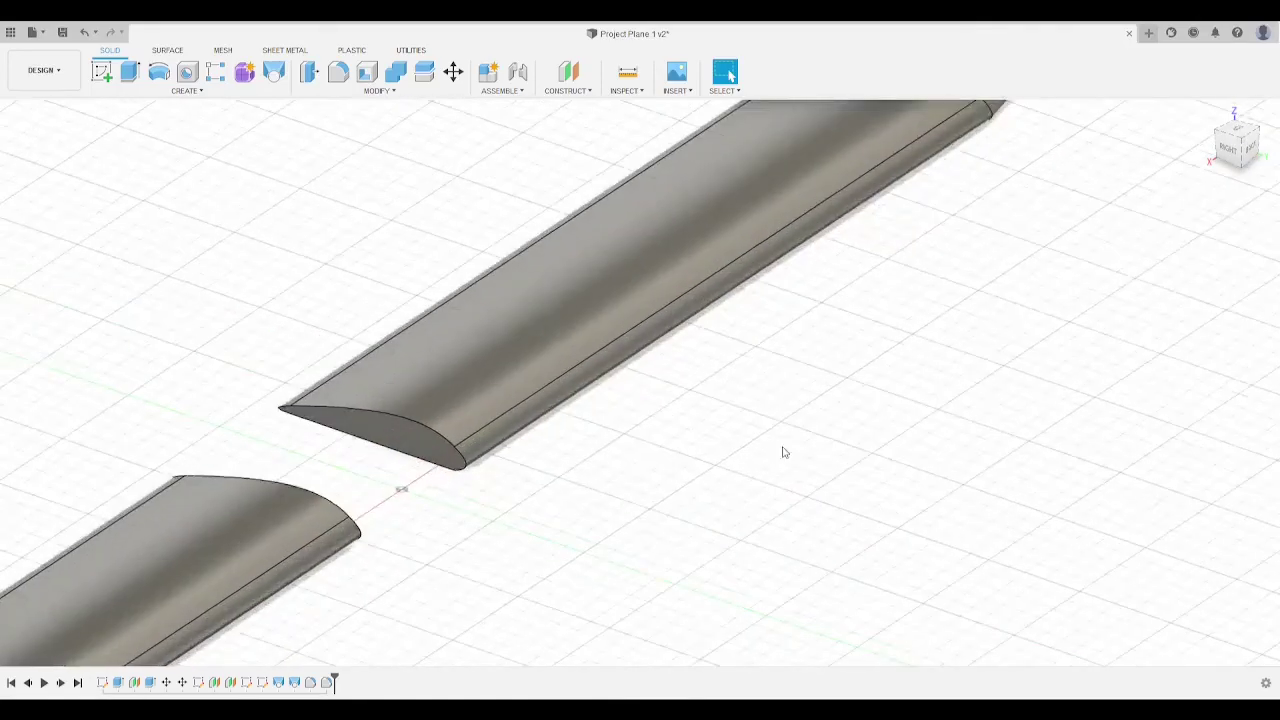
scroll(858, 517, down, 3)
scroll(858, 517, down, 3)
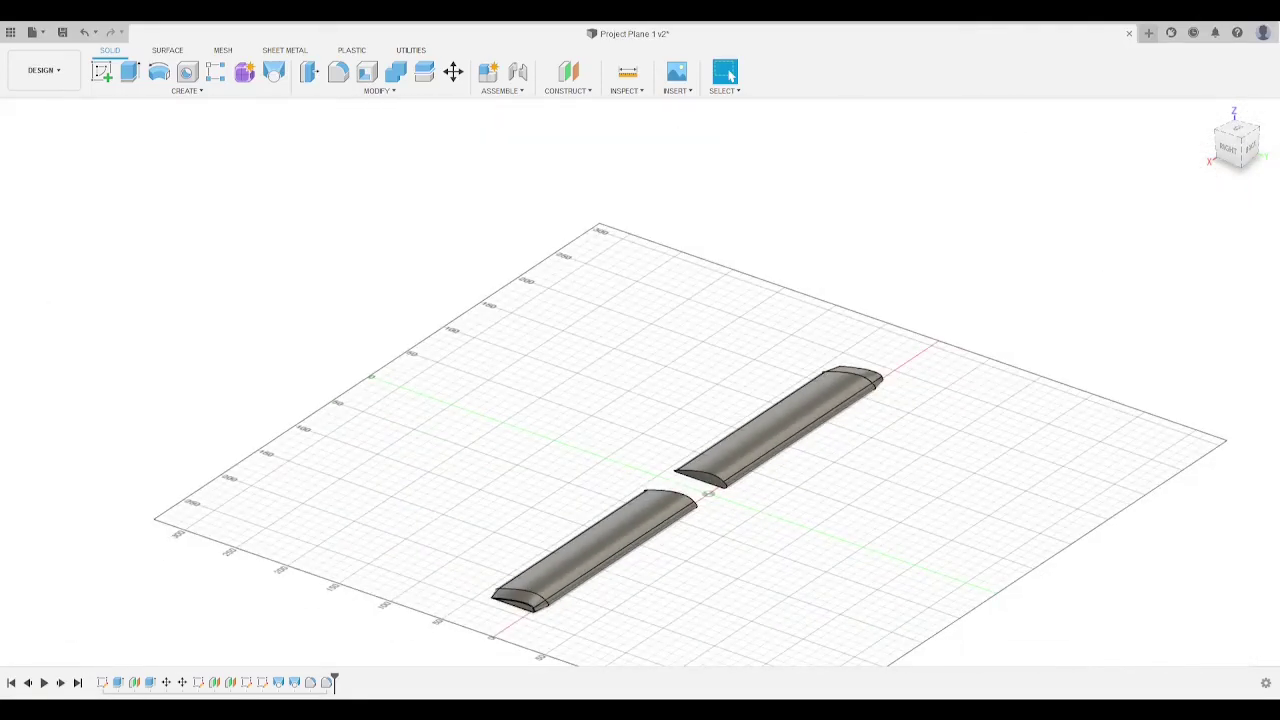